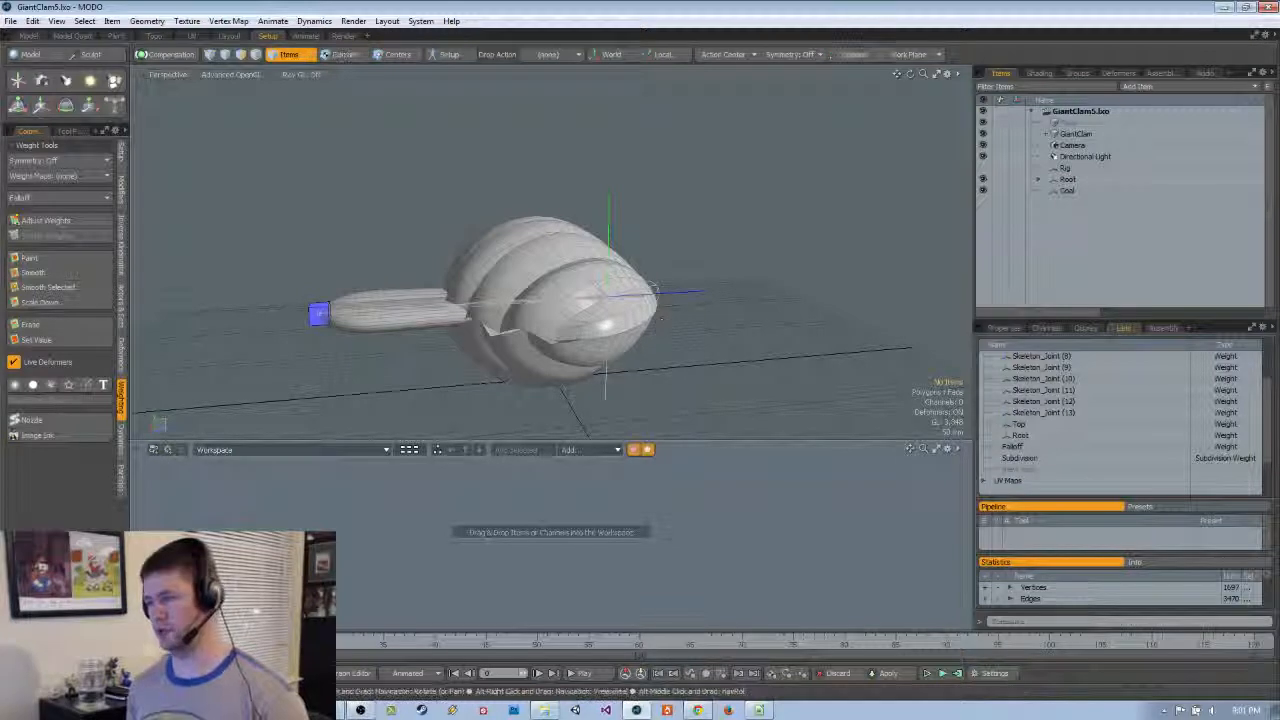
Examine the clam rig from several angles, checking the Root, Tongue and TongueRoot joints with the move transform active
mouse_move(660, 323)
left_mouse_down()
mouse_move(580, 310)
mouse_move(640, 318)
left_mouse_up()
left_click_drag(754, 360, 697, 365, "alt")
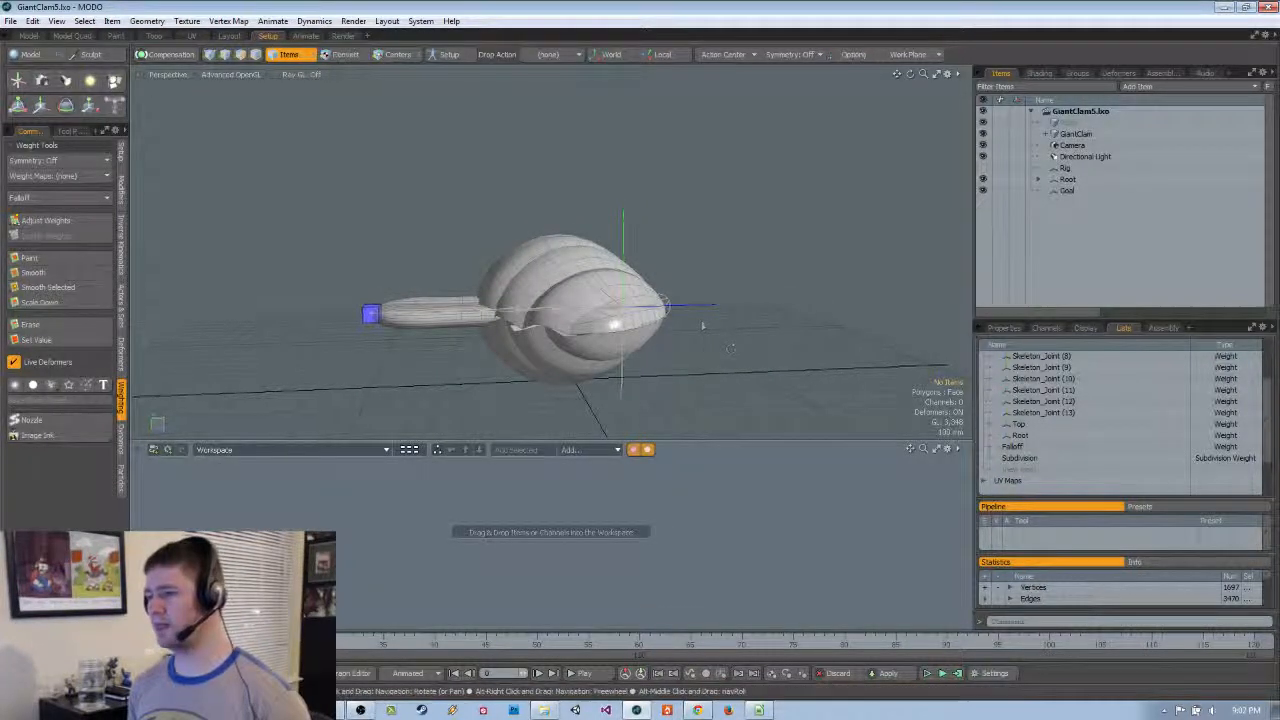
left_click_drag(700, 326, 645, 300, "alt")
left_click(645, 266)
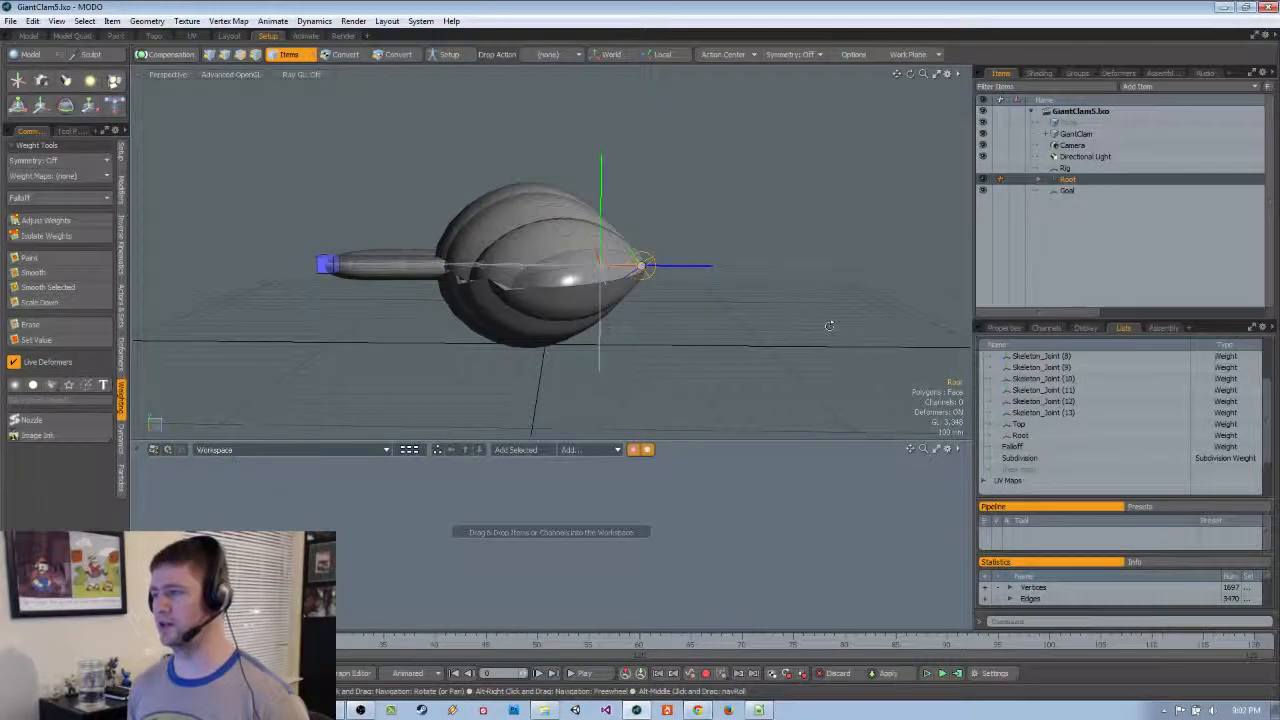
left_click_drag(829, 323, 740, 360, "alt")
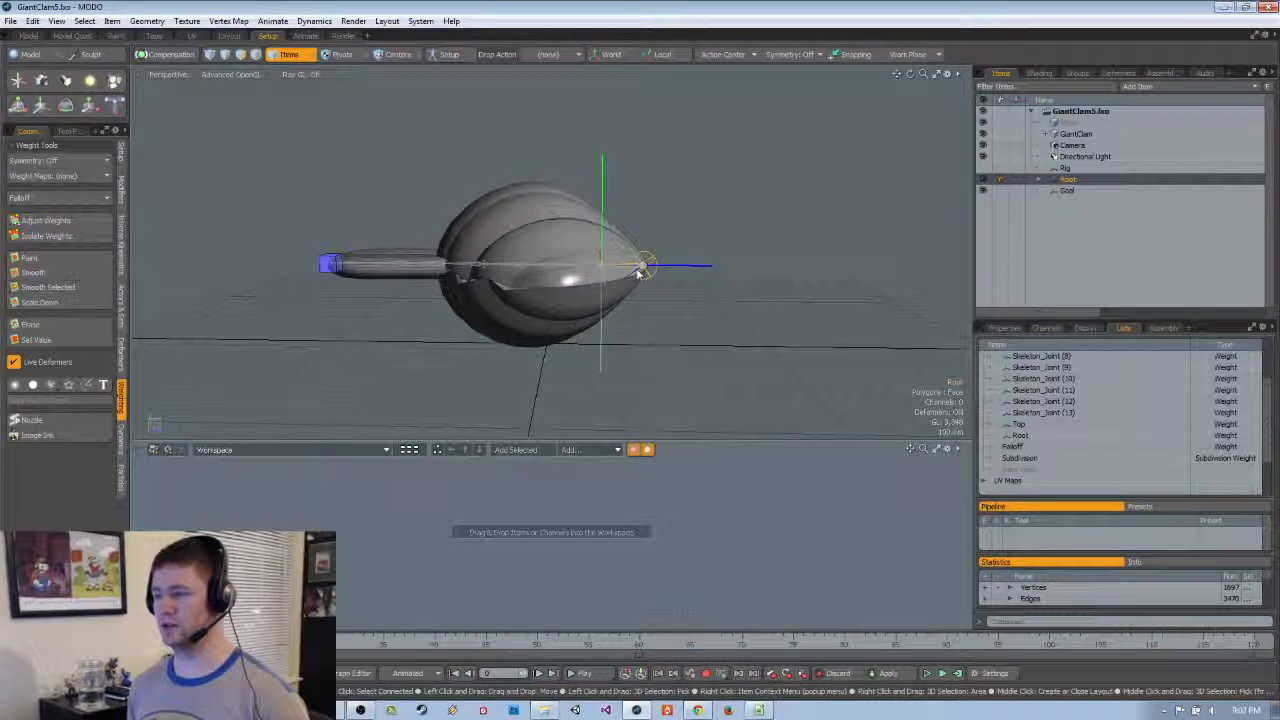
mouse_move(700, 354)
left_mouse_down("alt")
mouse_move(735, 335)
mouse_move(620, 265)
left_mouse_up("alt")
key("w")
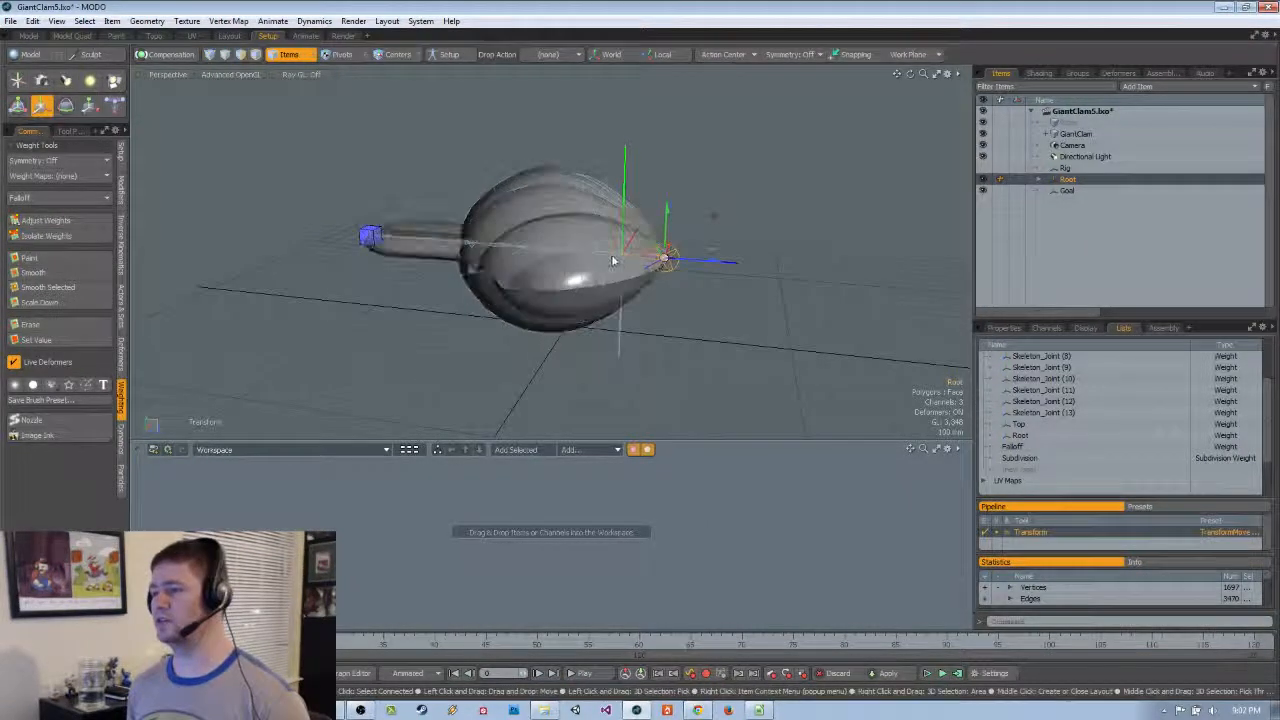
left_click(613, 260)
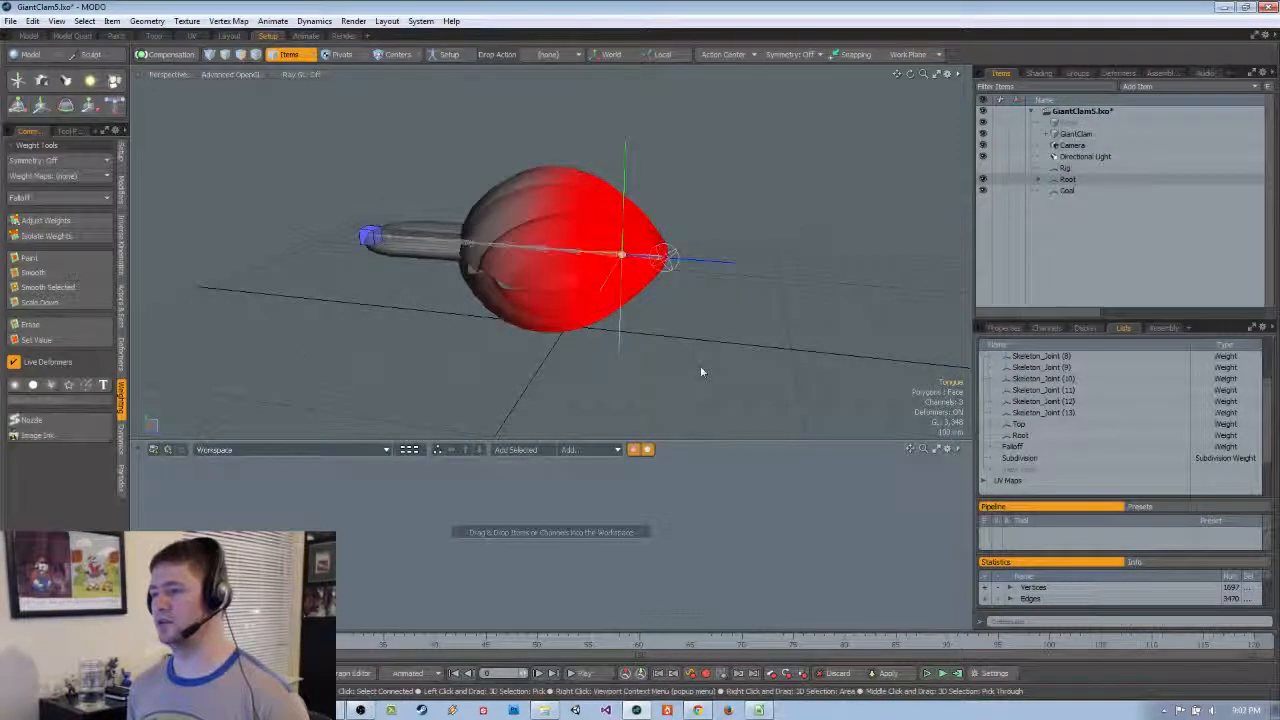
left_click_drag(634, 295, 608, 286, "alt")
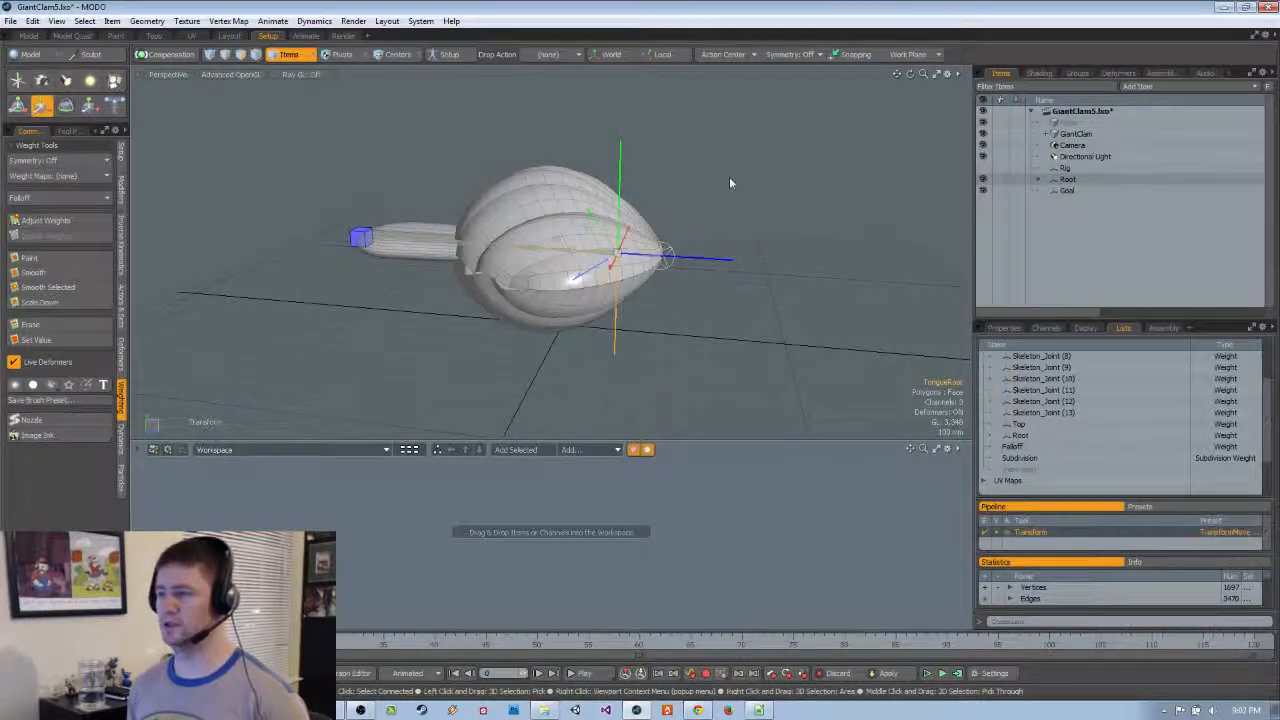
left_click_drag(731, 186, 731, 237, "alt")
left_click_drag(730, 296, 660, 305, "alt")
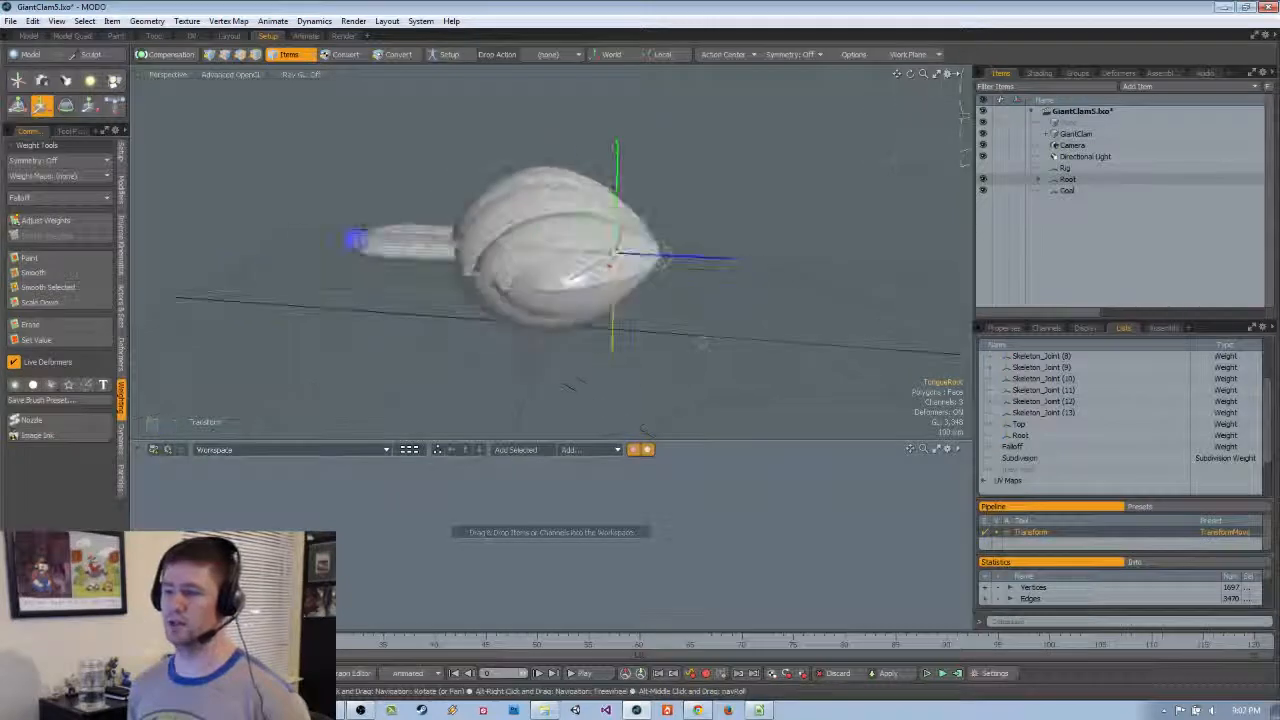
scroll(660, 305, "up", 4)
left_click_drag(615, 246, 672, 312, "alt")
key("q")
scroll(672, 312, "down", 2)
left_click(669, 317)
Enable setup mode, expand the whole Root joint hierarchy and enlarge the item list to show every joint
left_click(440, 55)
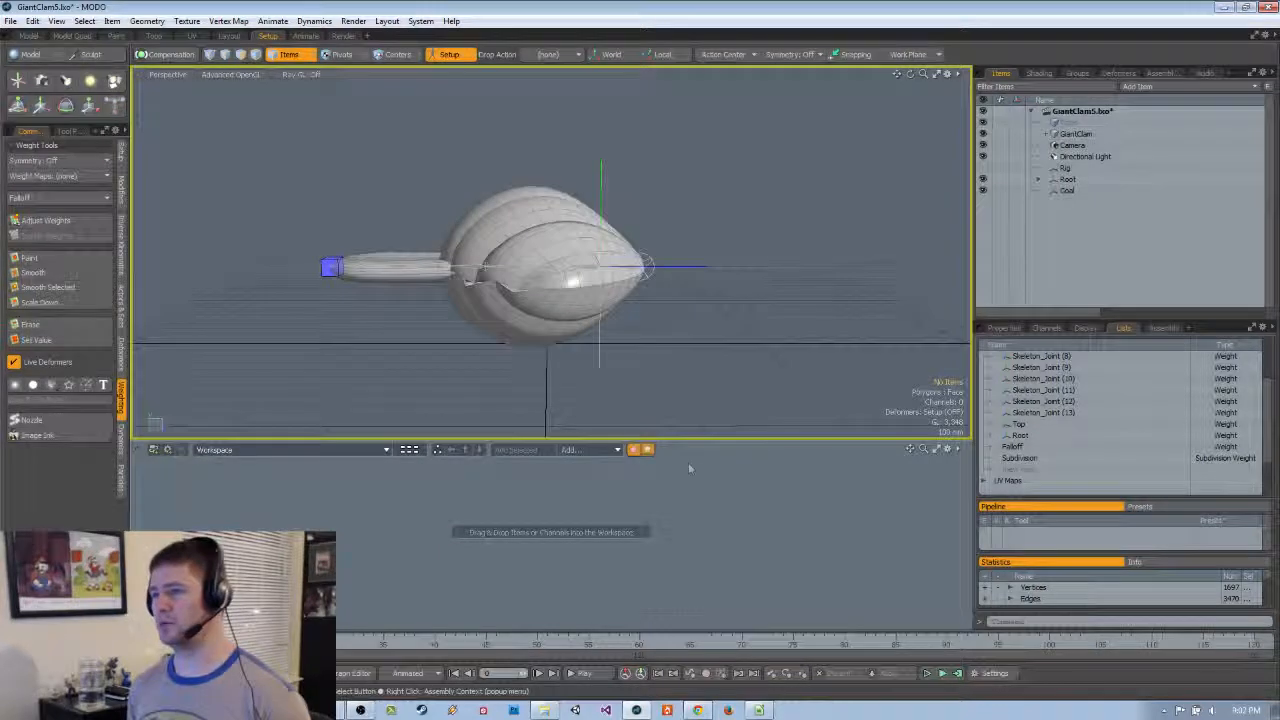
left_click(1039, 180)
left_click(1039, 181, "ctrl")
scroll(1043, 190, "down", 2)
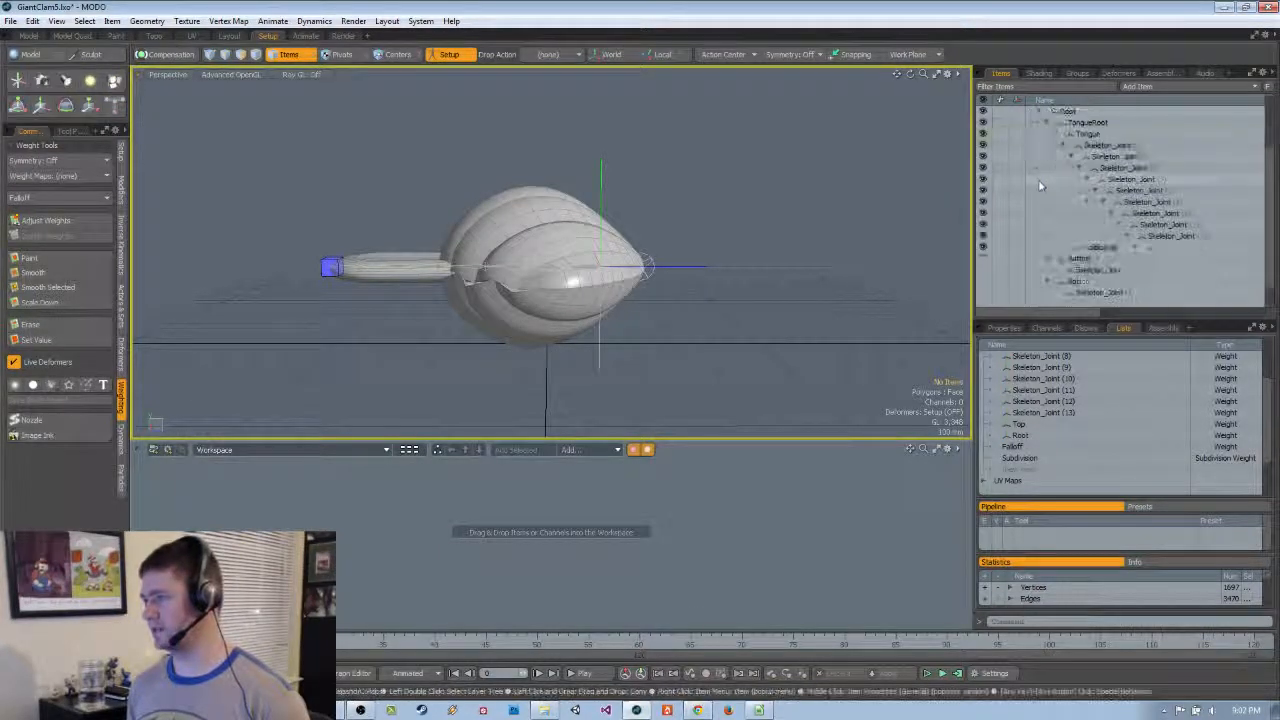
left_click_drag(1137, 318, 1167, 583)
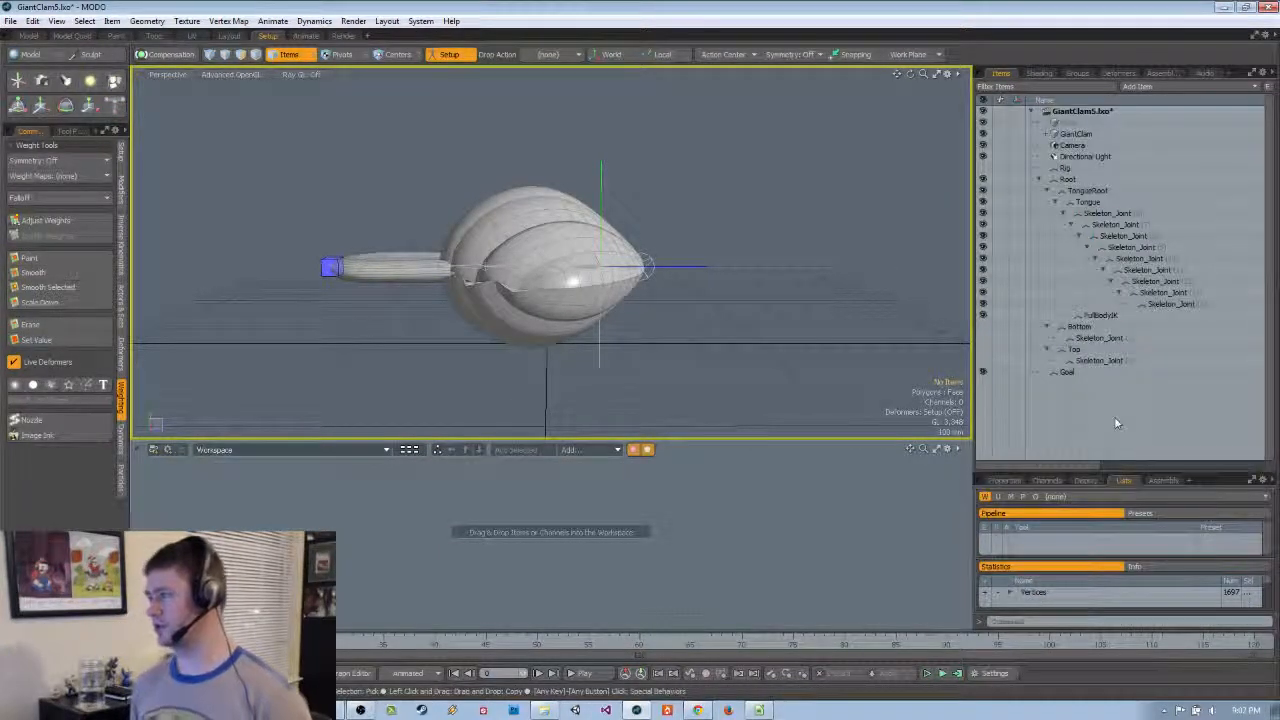
Remove the FullBodyIK solver from the tongue chain and delete the Goal locator at the tongue tip
left_click(1102, 316)
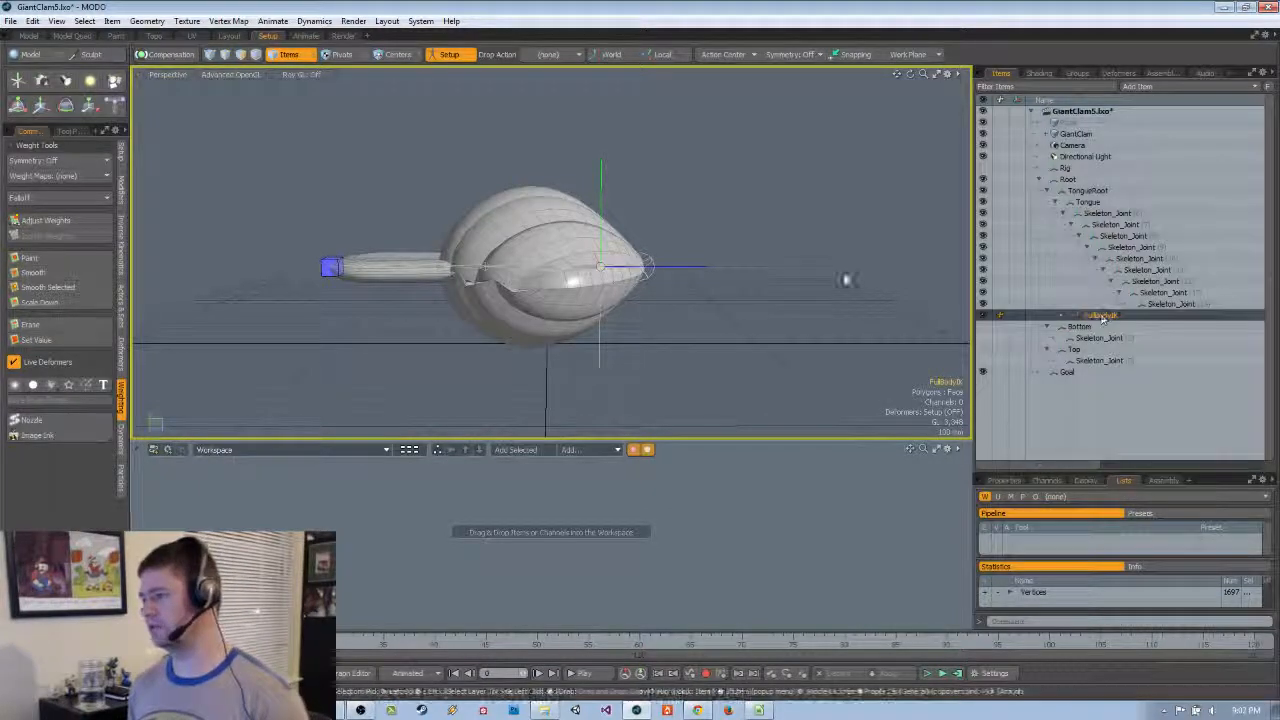
left_click(118, 262)
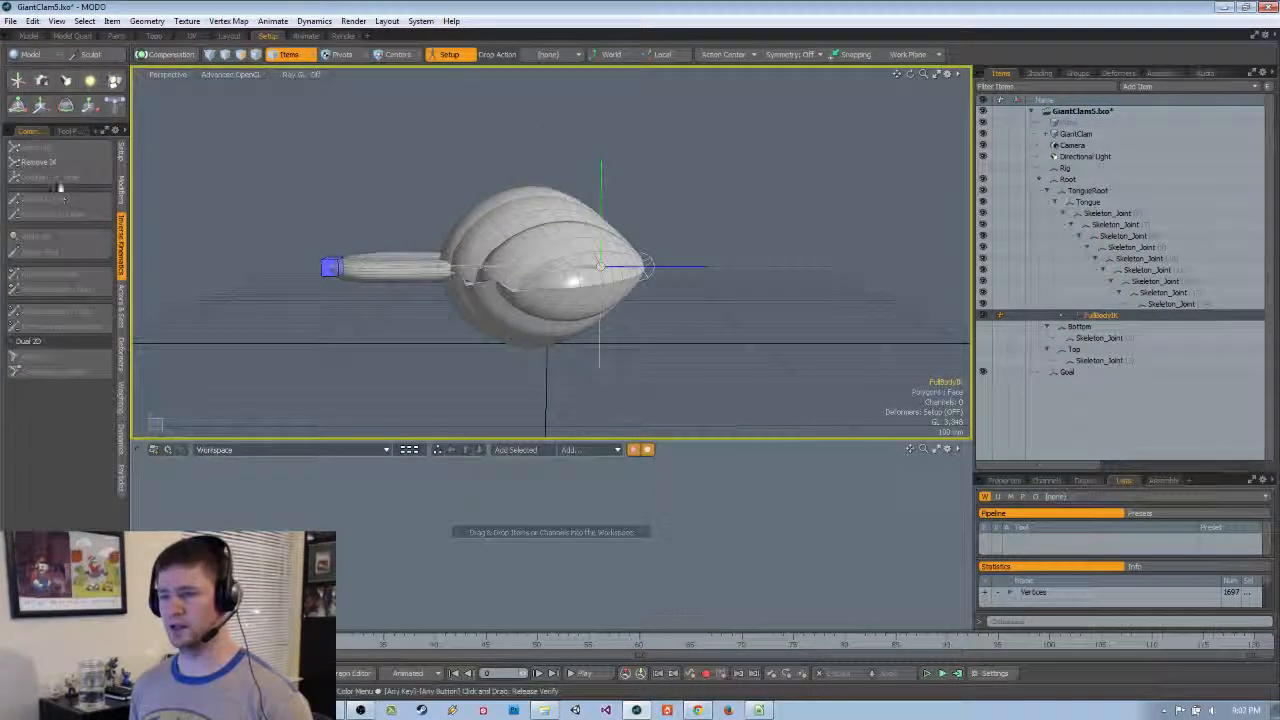
left_click(56, 163)
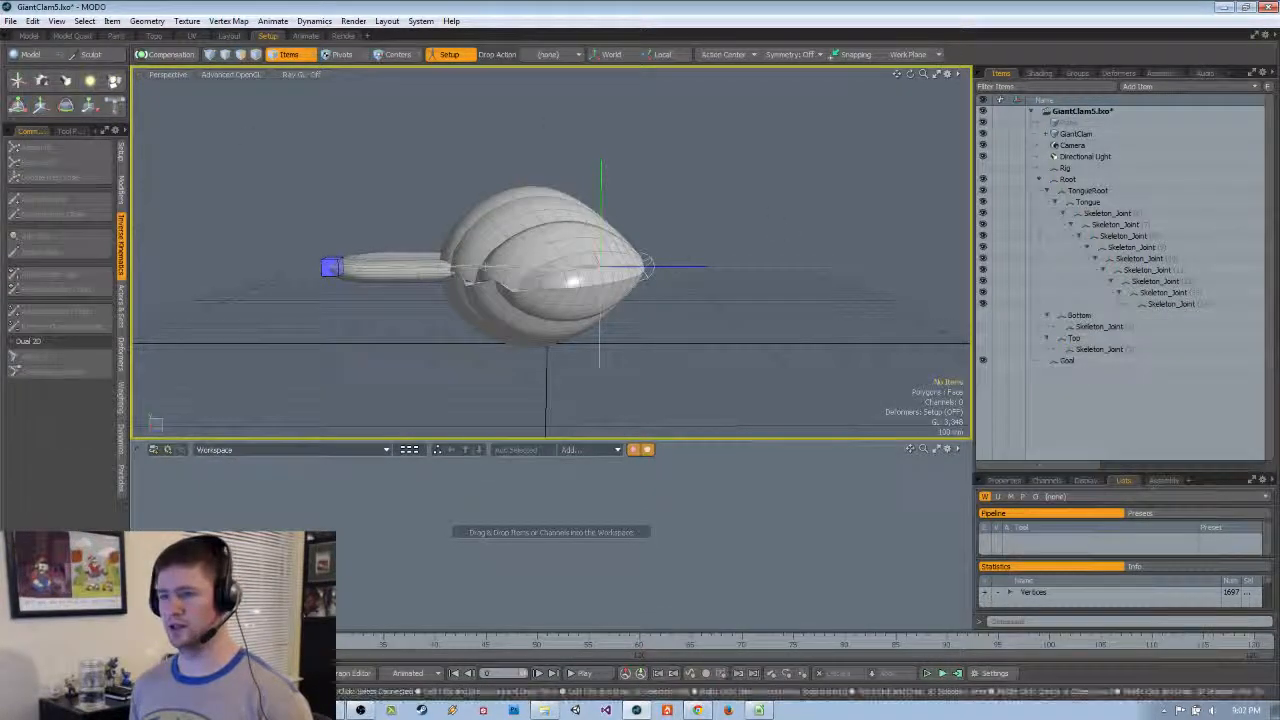
left_click(329, 267)
key("Delete")
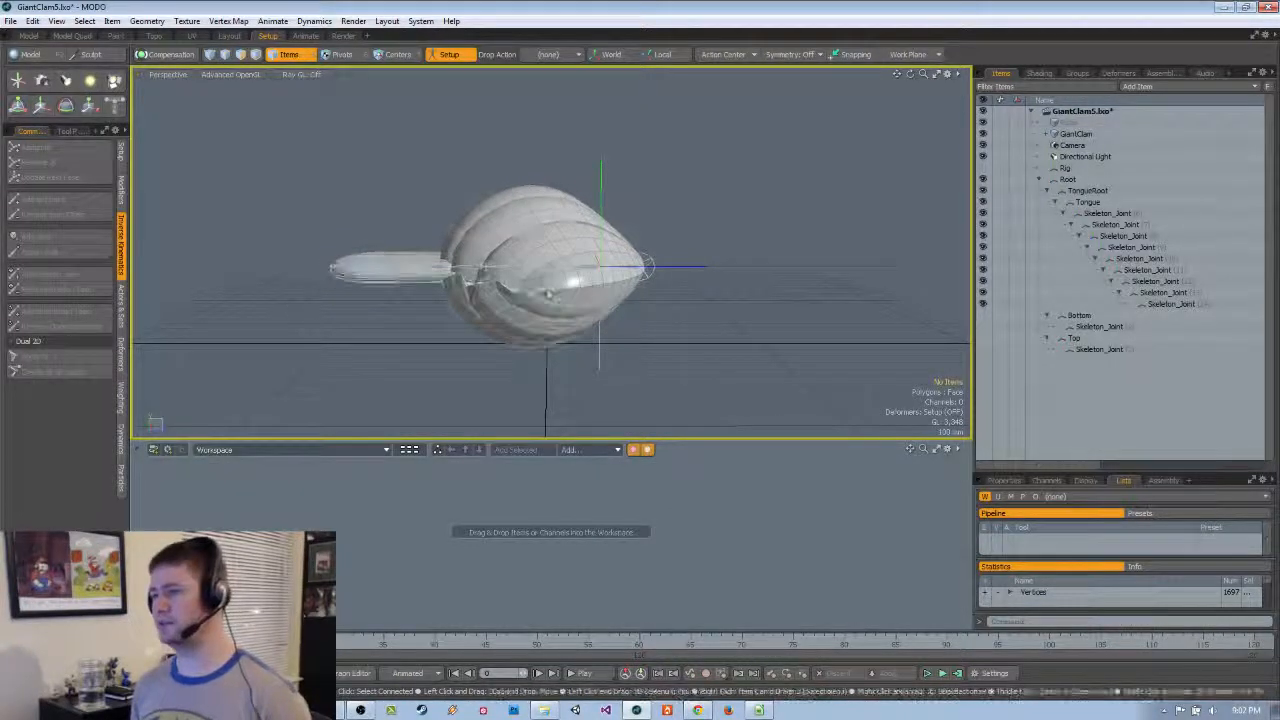
Collapse the TongueRoot and Top branches, and add a new locator named SubRoot
left_click(1050, 191)
left_click(1048, 191)
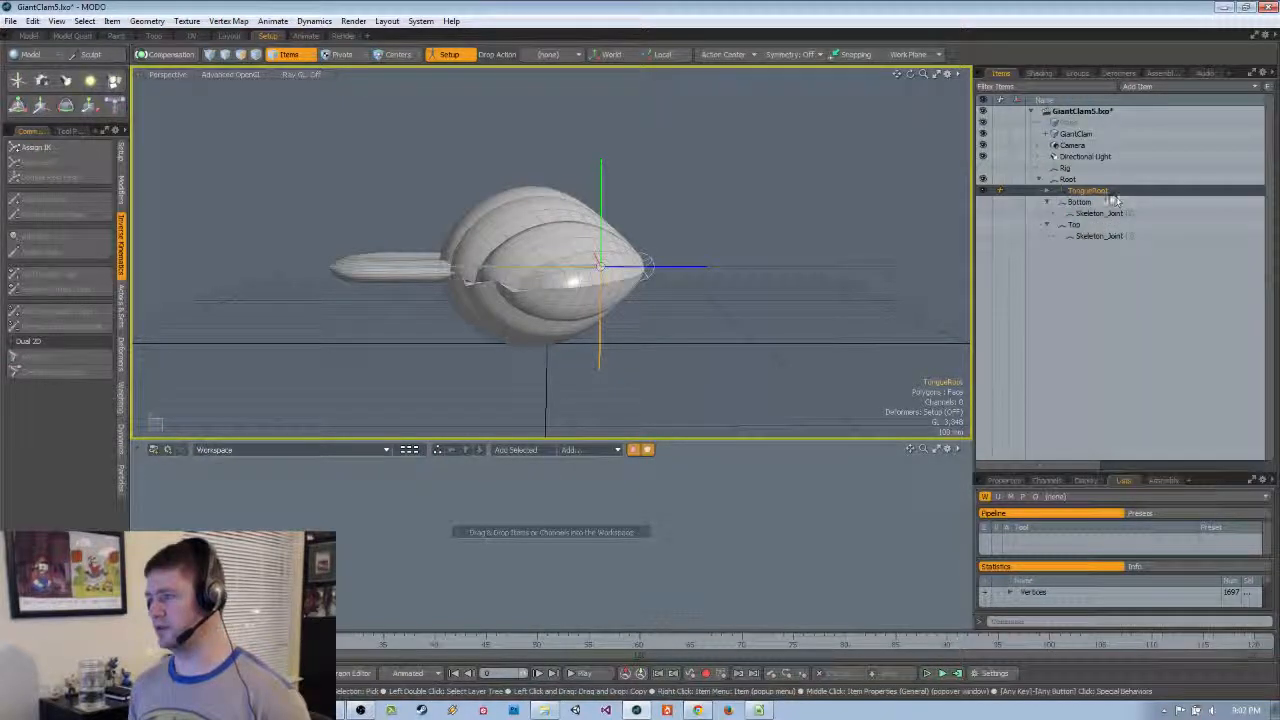
left_click(1048, 225)
left_click(1076, 181)
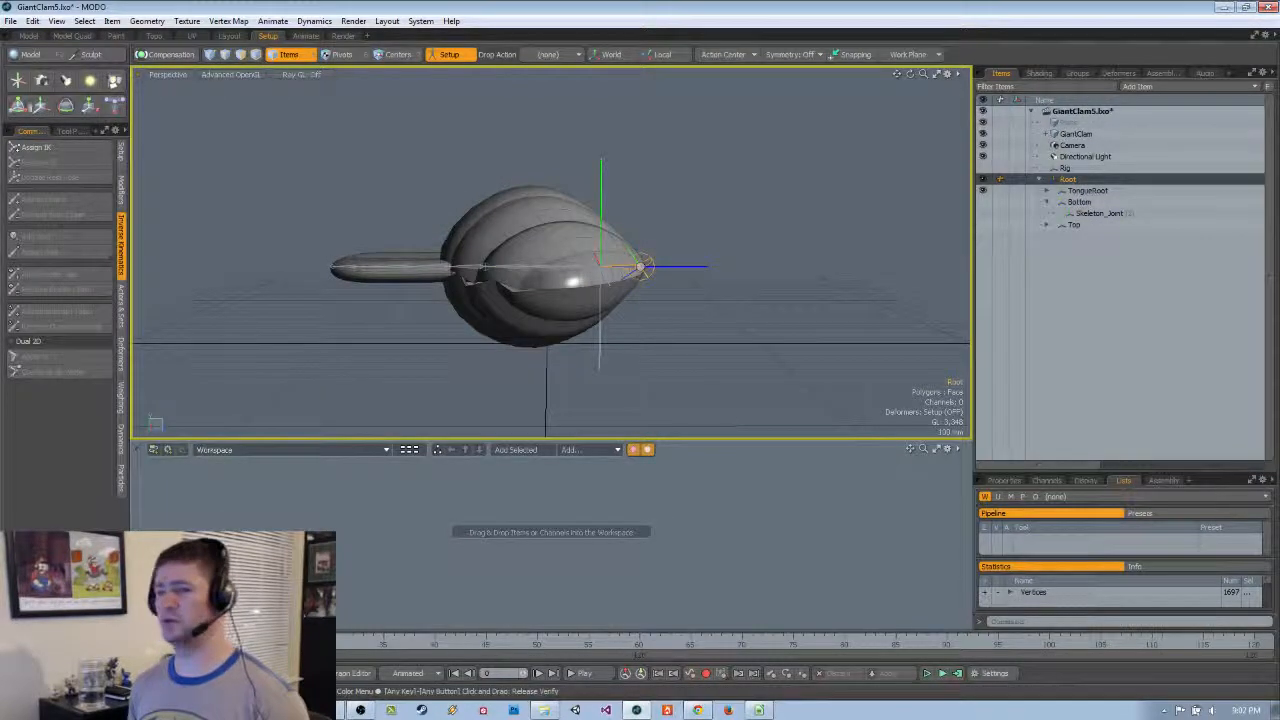
left_click(18, 82)
double_click(1065, 236)
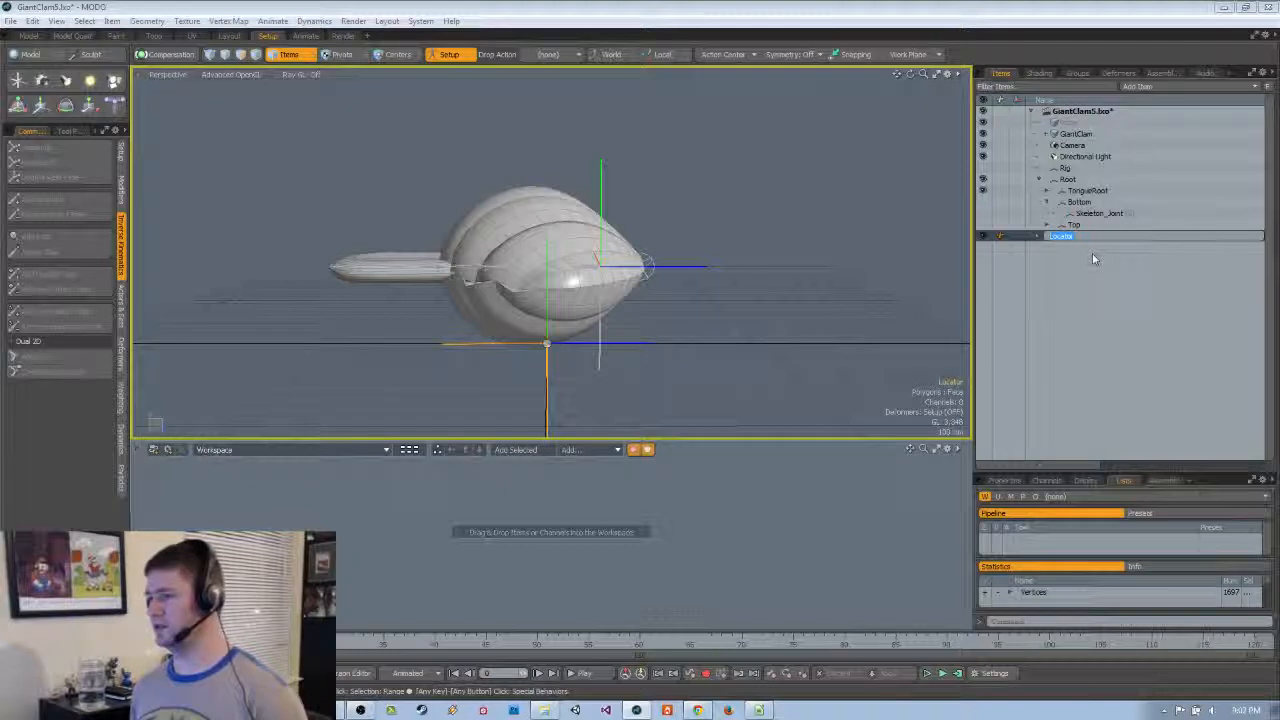
type("SubRoot")
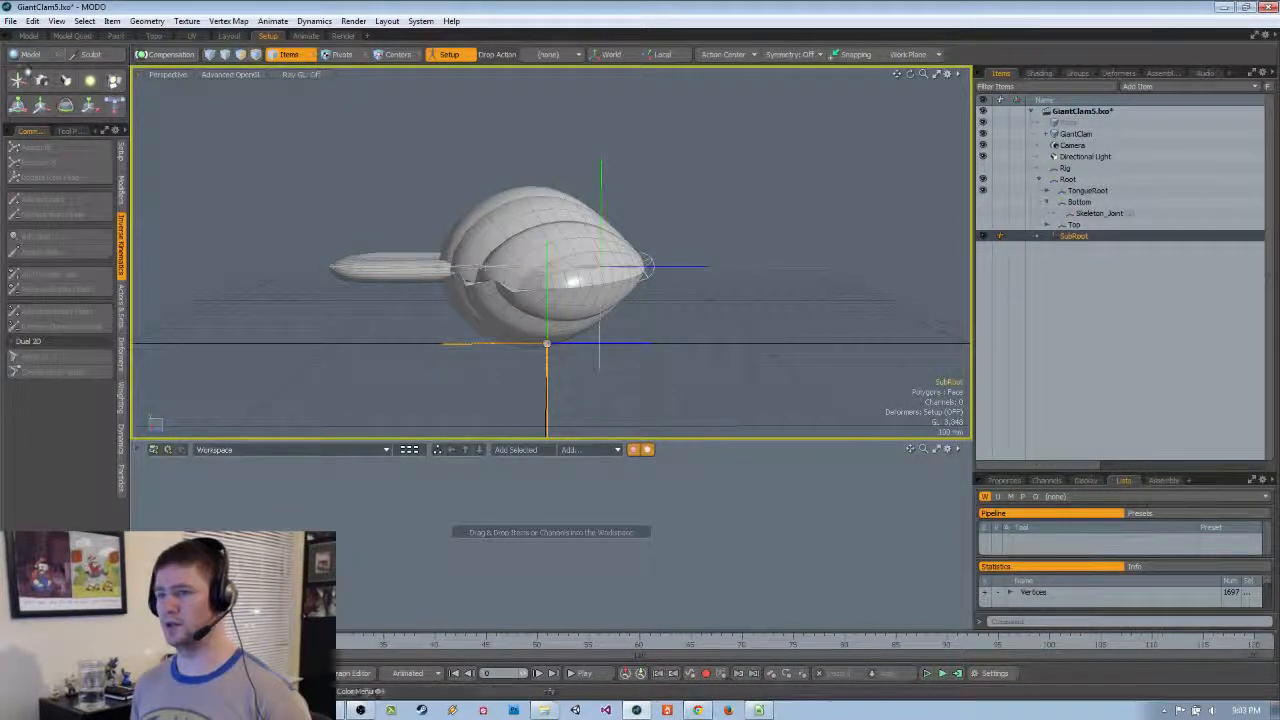
Add another locator at the scene origin and name it Root
left_click(18, 79)
double_click(1083, 248)
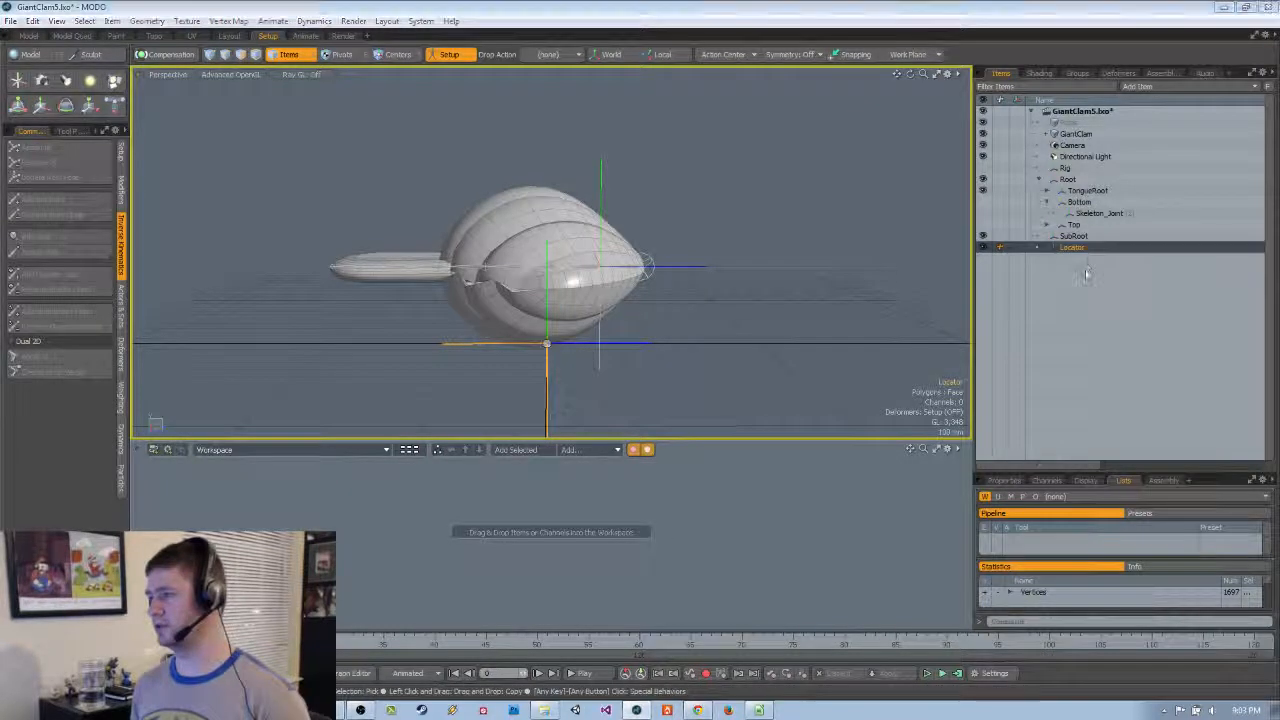
type("Root")
key("Return")
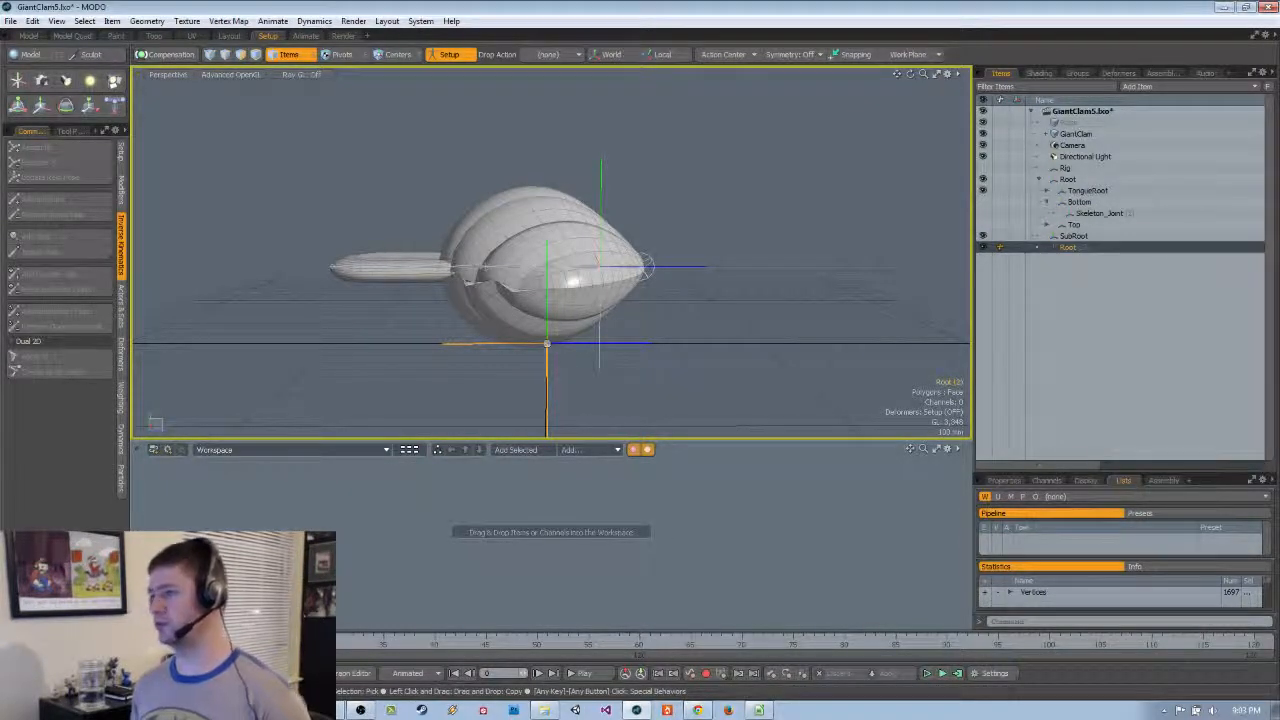
Match the new Root locator's position to the original Root joint at the clam's hinge
left_click(650, 272, "shift")
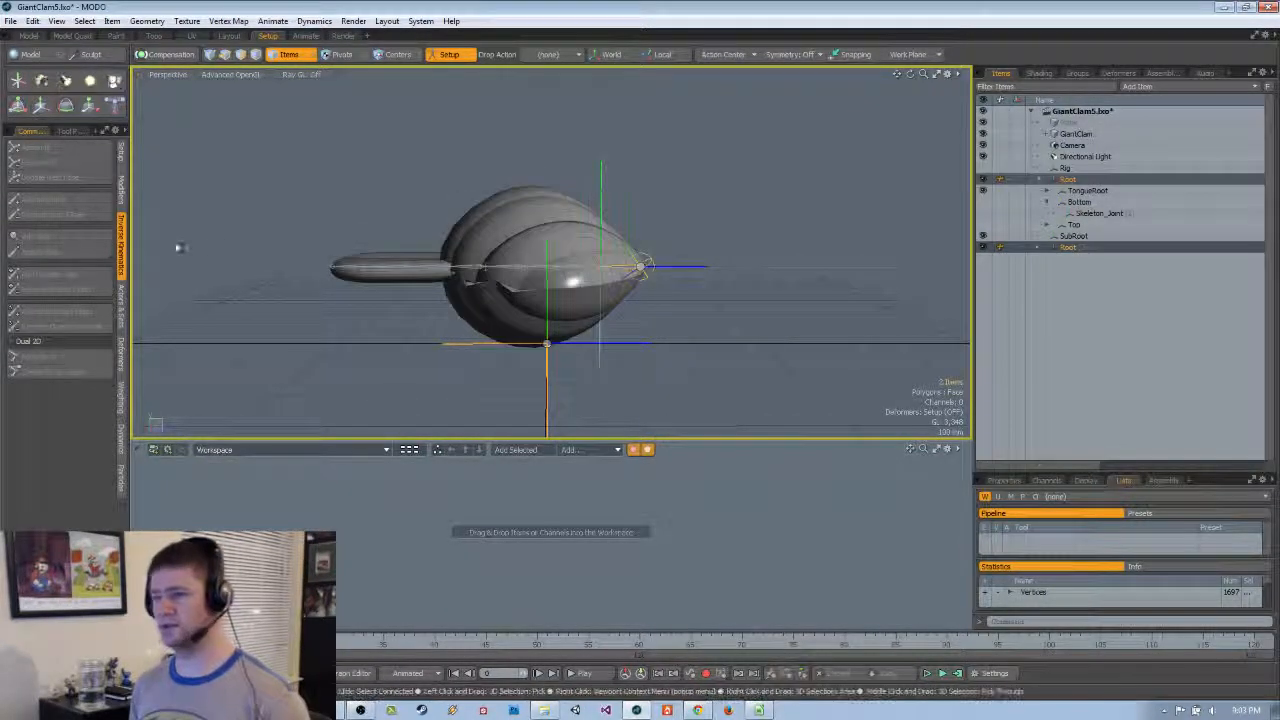
left_click(121, 152)
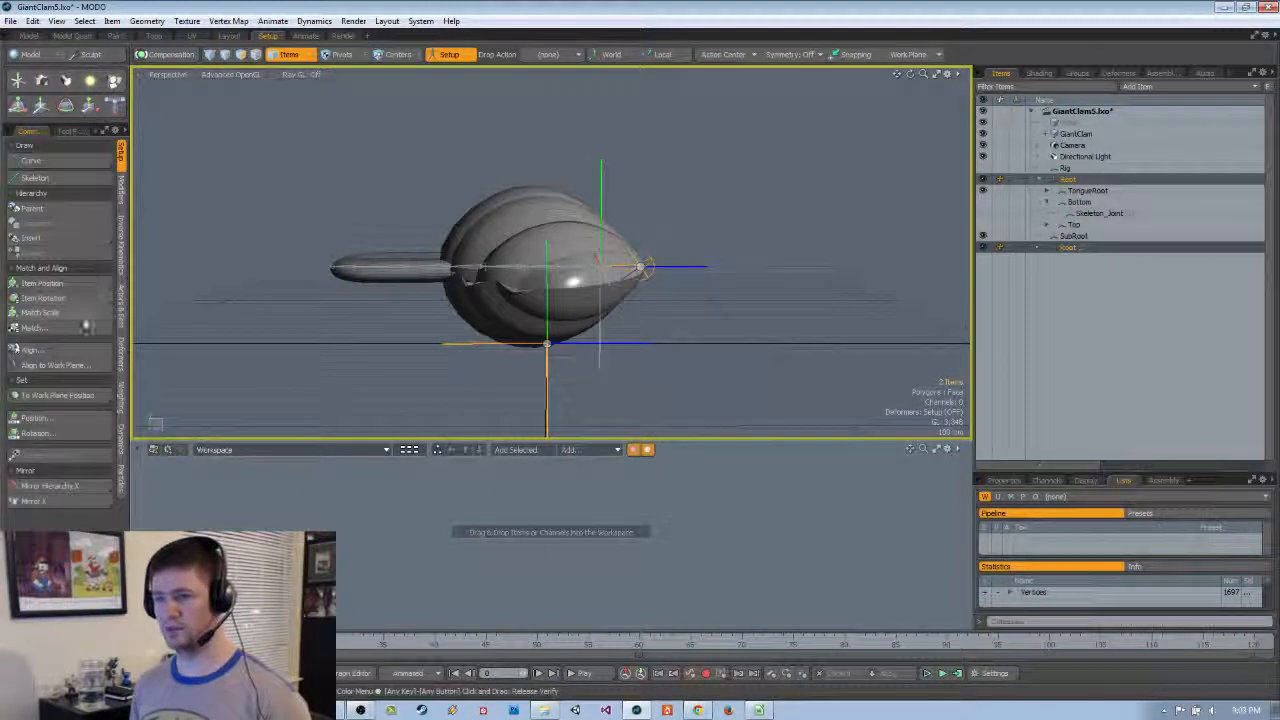
left_click(73, 284)
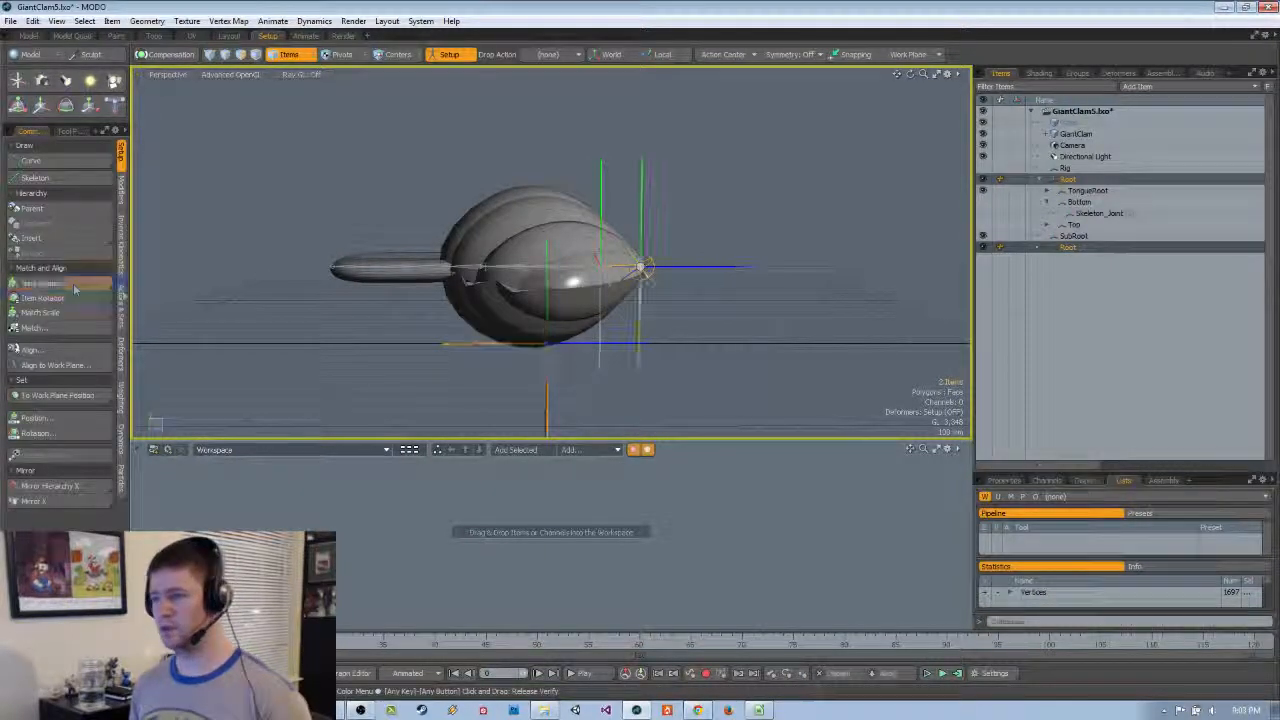
Reparent TongueRoot, Bottom and Top under the new Root locator, and delete the original Root joint
left_click(1069, 249)
left_click(1074, 191)
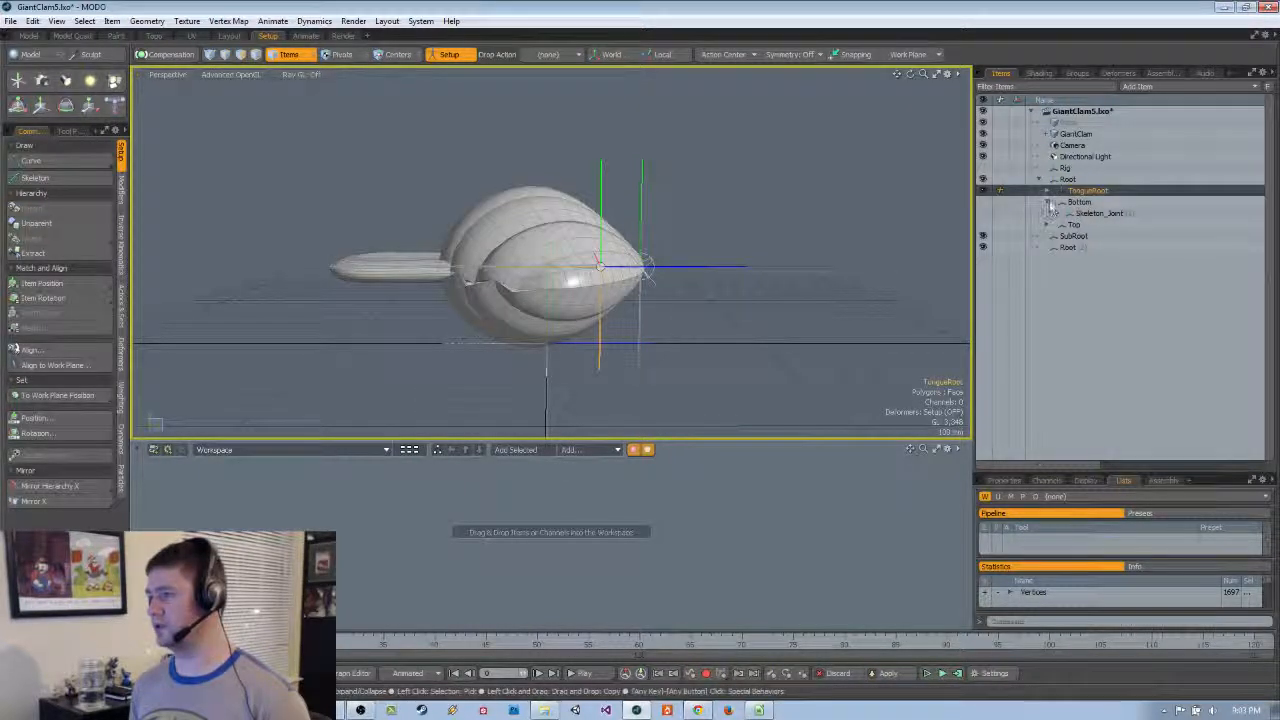
left_click(1048, 203)
left_click(1073, 213, "shift")
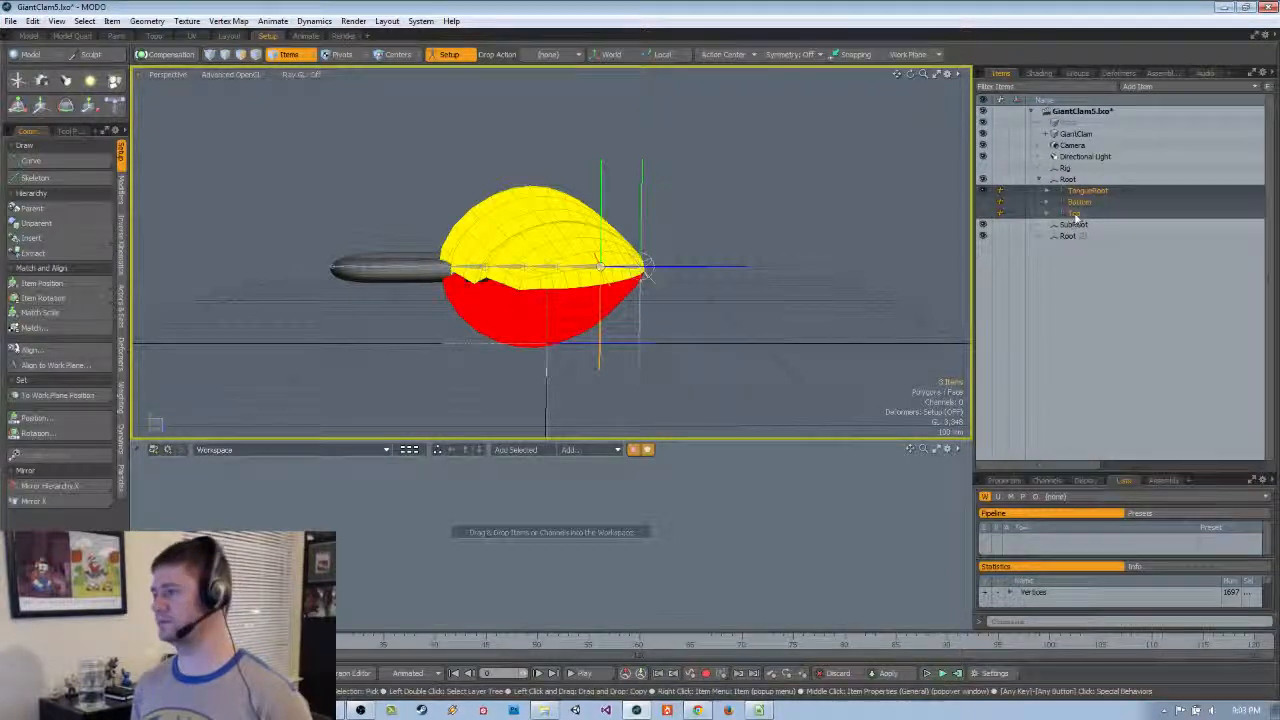
left_click_drag(1075, 215, 1076, 237)
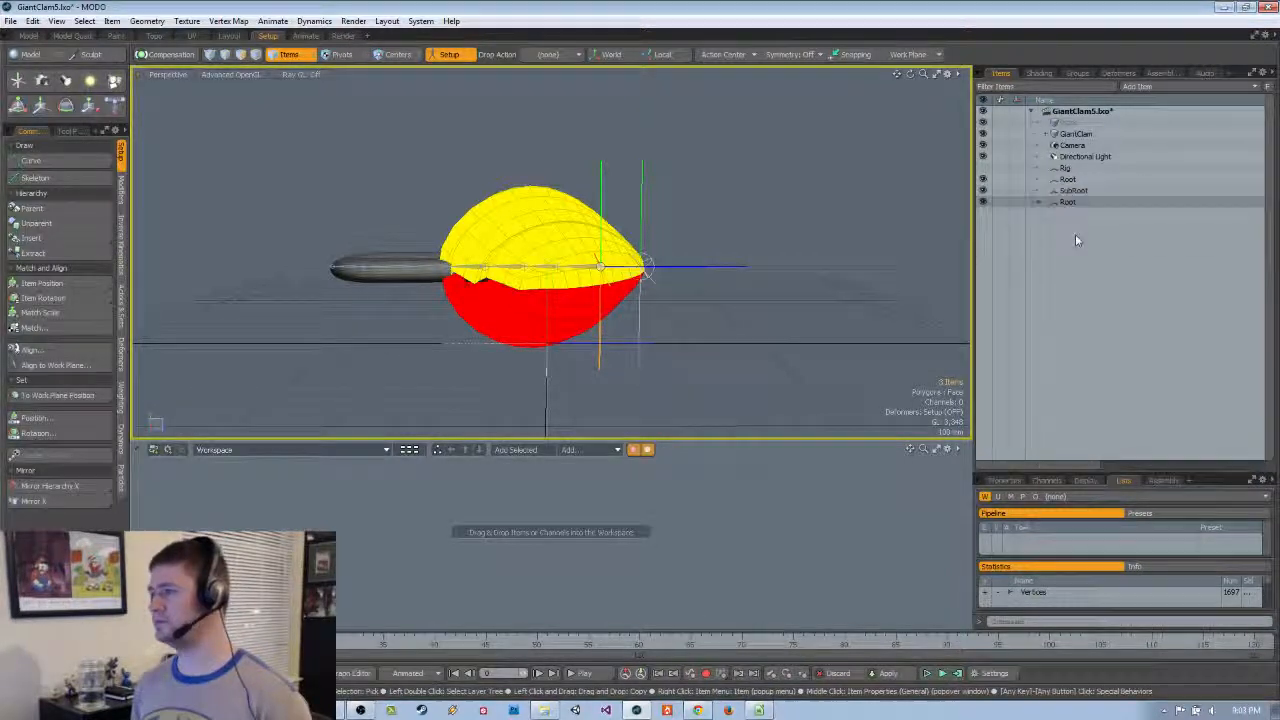
left_click(1068, 180)
key("Delete")
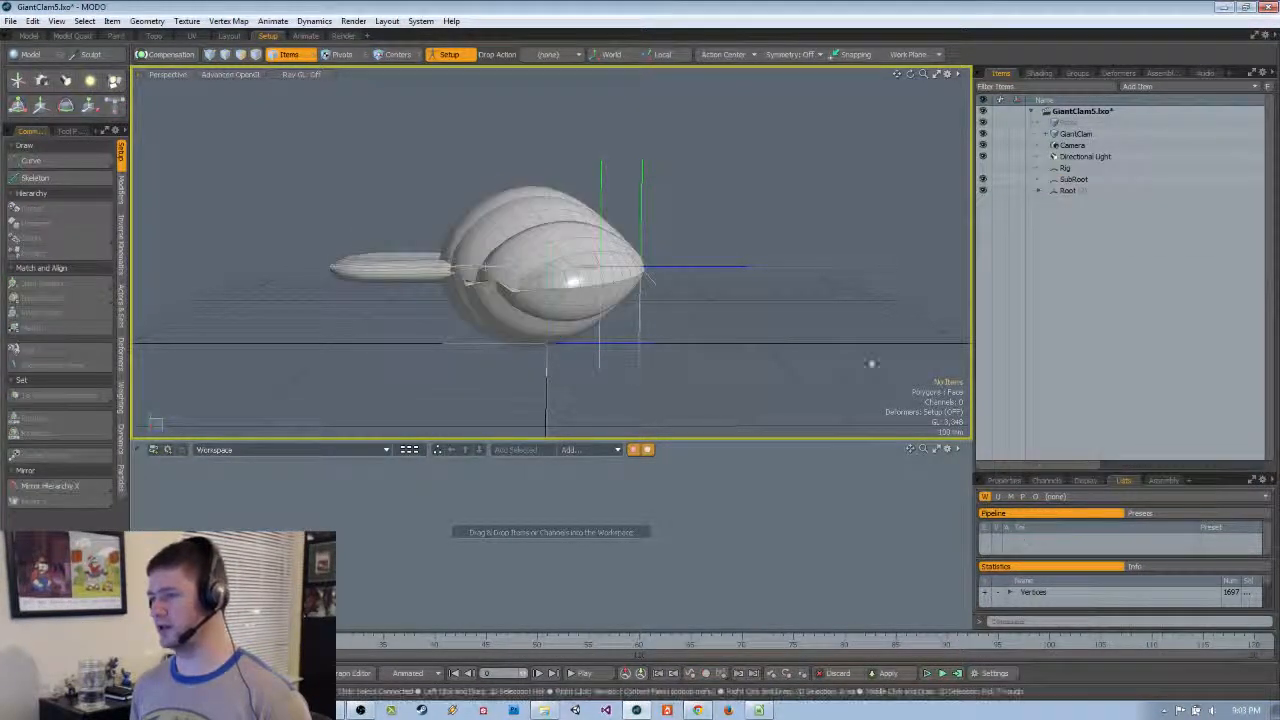
Inspect the placement of the new Root locator and the TongueRoot joint from several angles
left_click(690, 269)
left_click(743, 312)
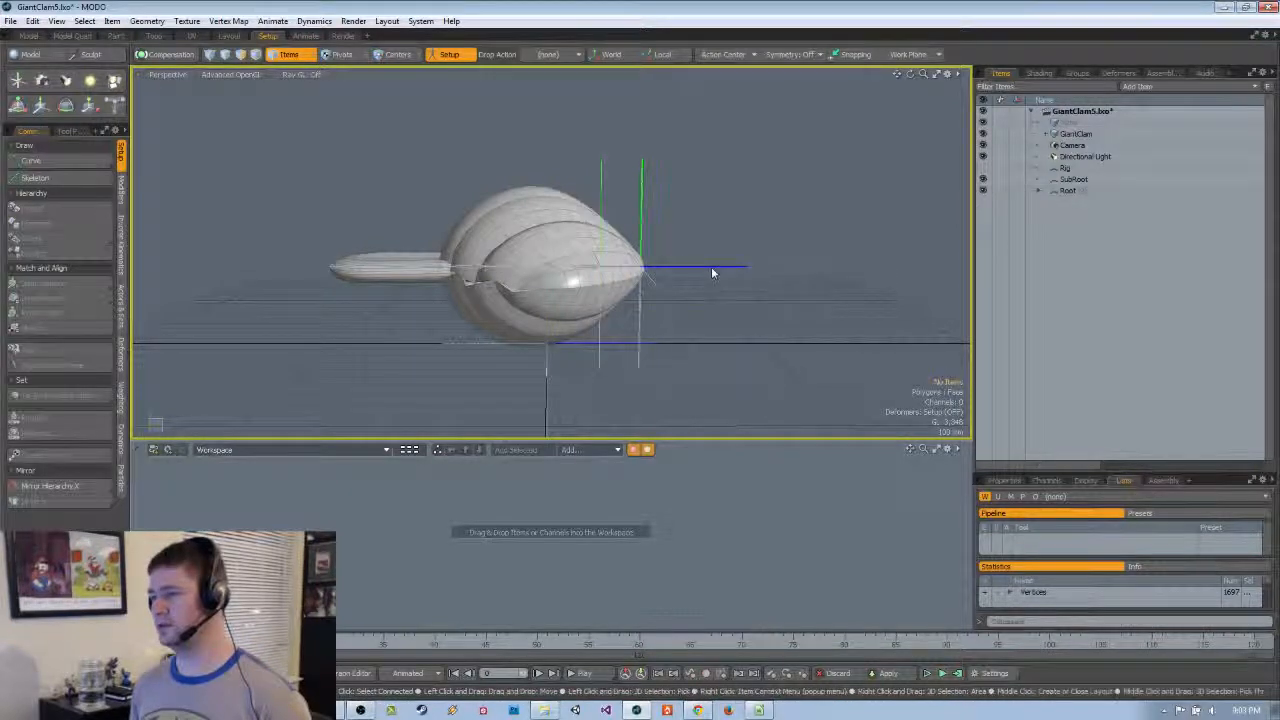
left_click(712, 268)
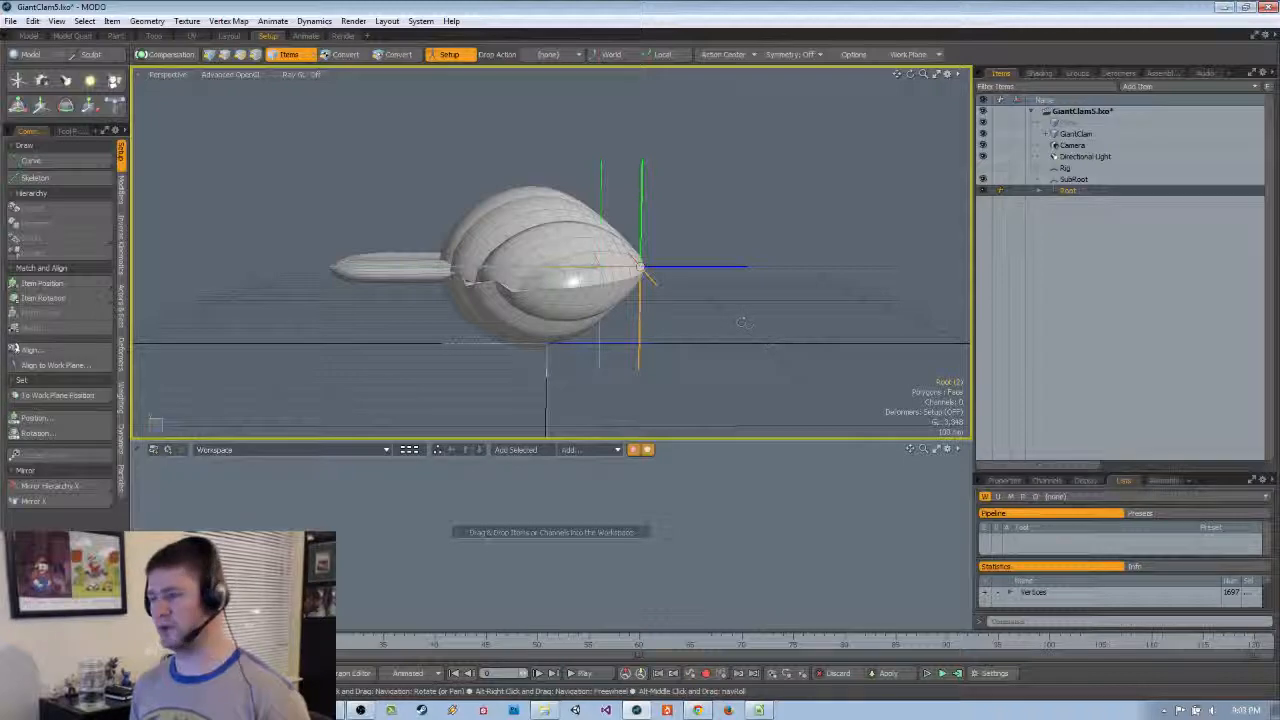
left_click_drag(743, 322, 712, 317, "alt")
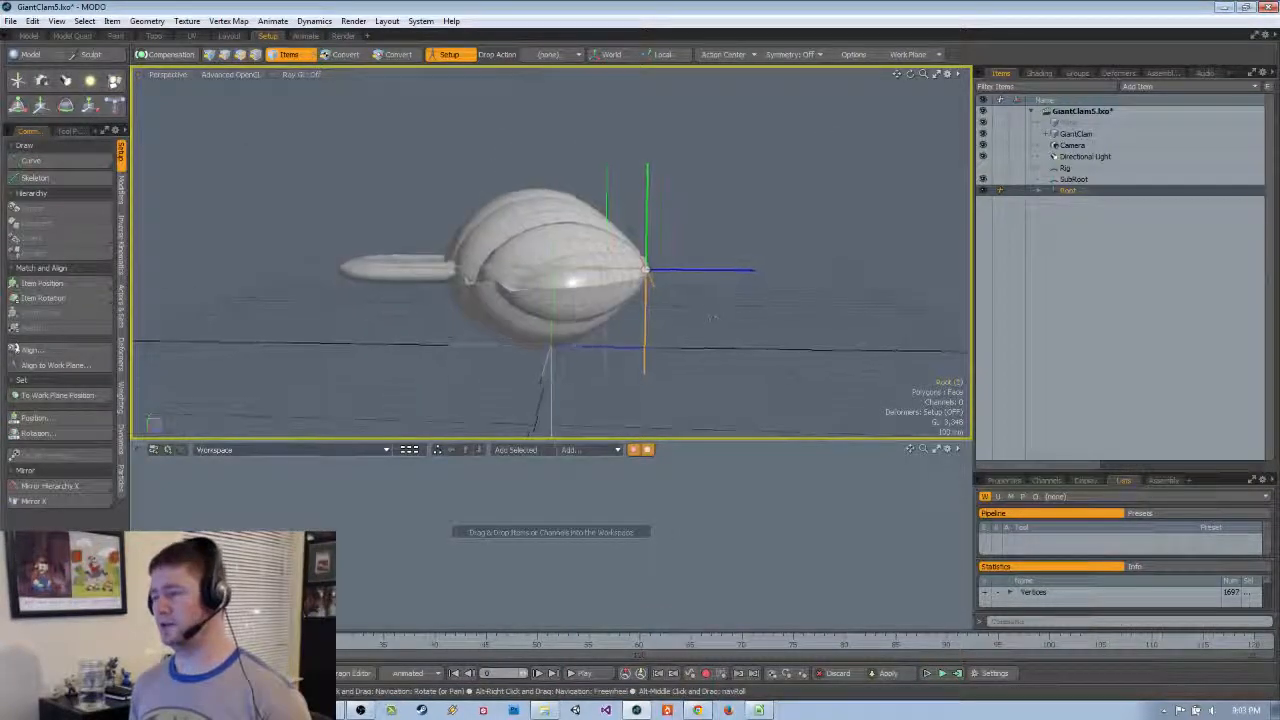
mouse_move(676, 278)
left_mouse_down("alt")
mouse_move(714, 237)
mouse_move(728, 288)
mouse_move(692, 238)
mouse_move(681, 260)
left_mouse_up("alt")
left_click(614, 169)
key("w")
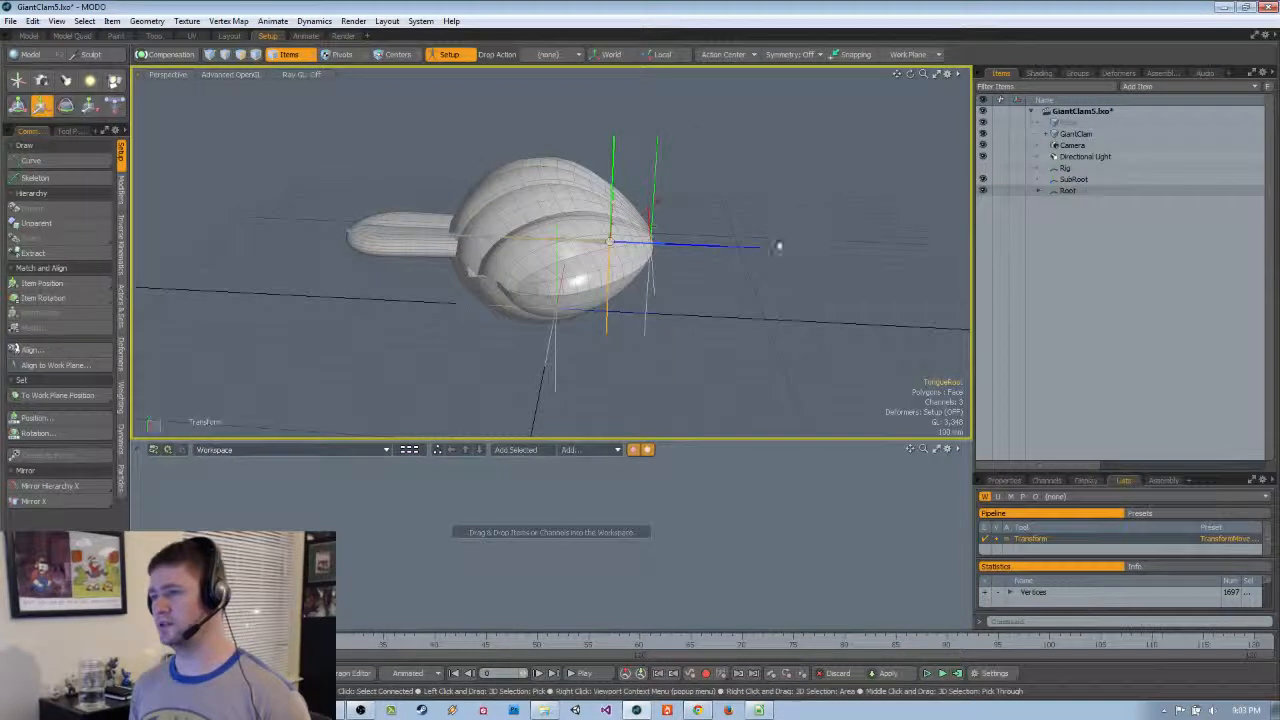
left_click_drag(657, 202, 732, 297, "alt")
key("space")
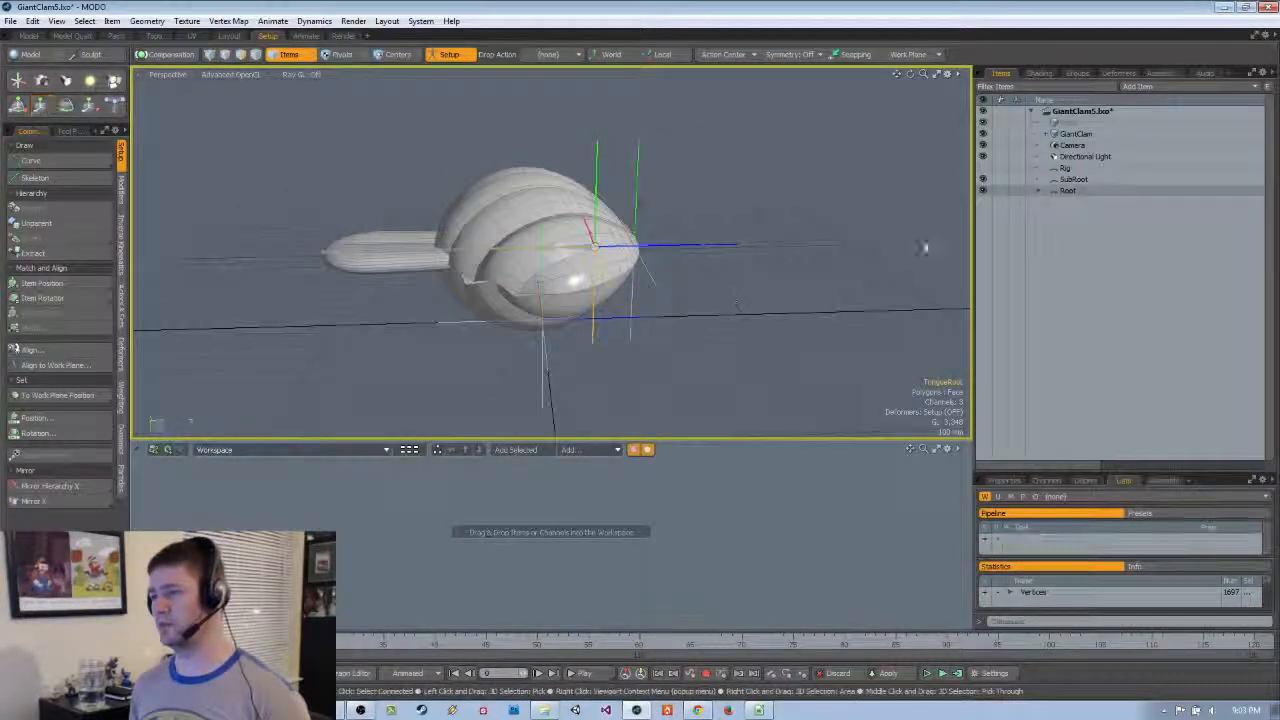
Expand the new Root's hierarchy and check the SubRoot and Root locators against the clam model
left_click(1038, 191)
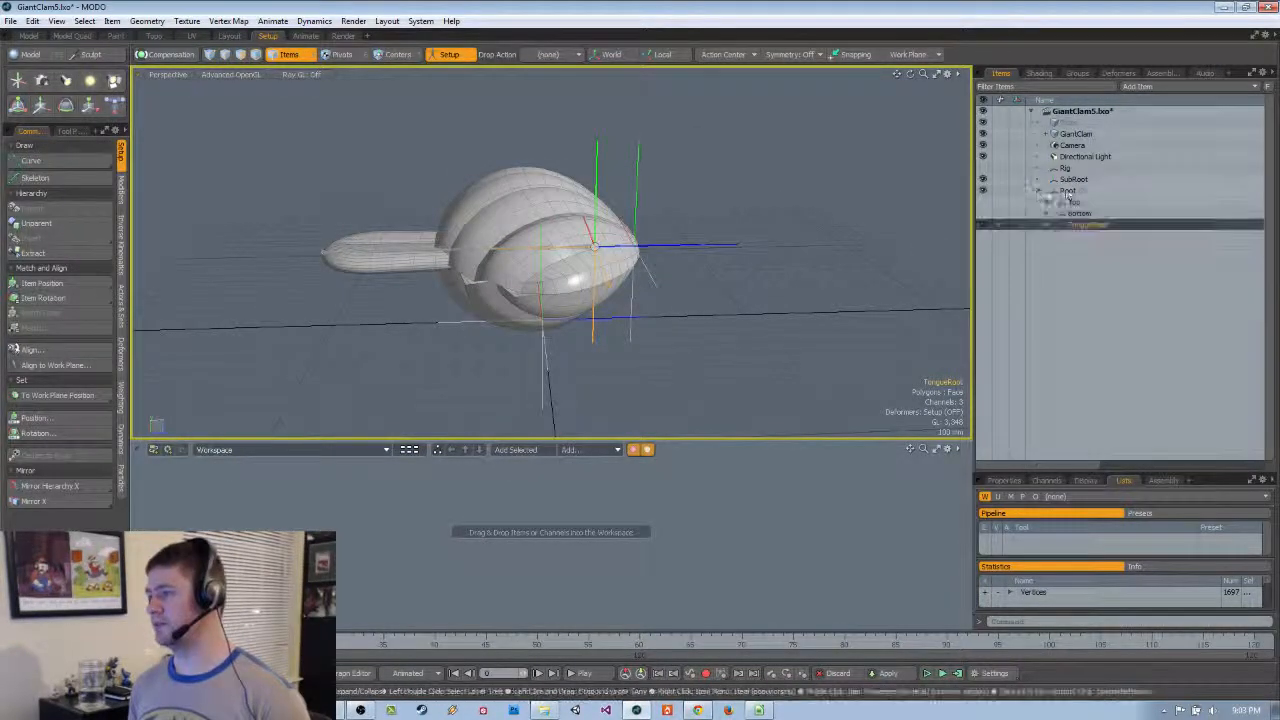
left_click(1076, 182)
left_click_drag(752, 270, 720, 300, "alt")
left_click(1065, 191)
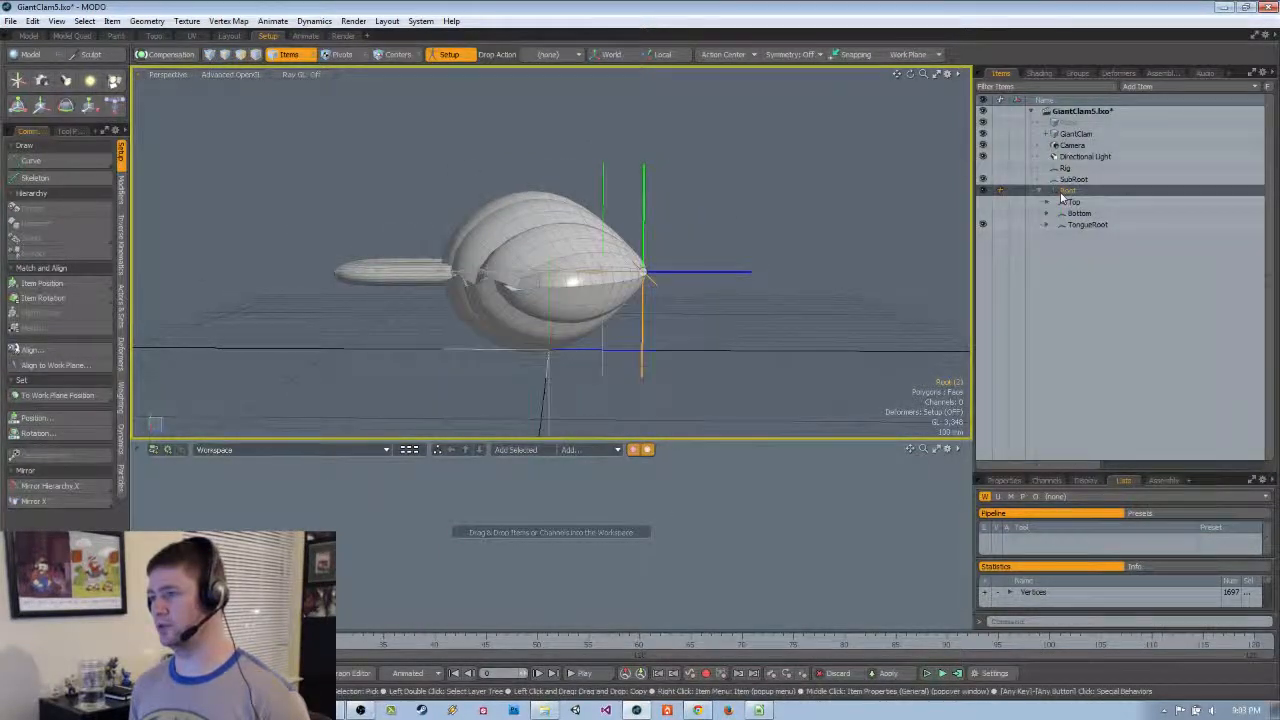
mouse_move(803, 296)
left_mouse_down("alt")
mouse_move(789, 300)
mouse_move(803, 296)
left_mouse_up("alt")
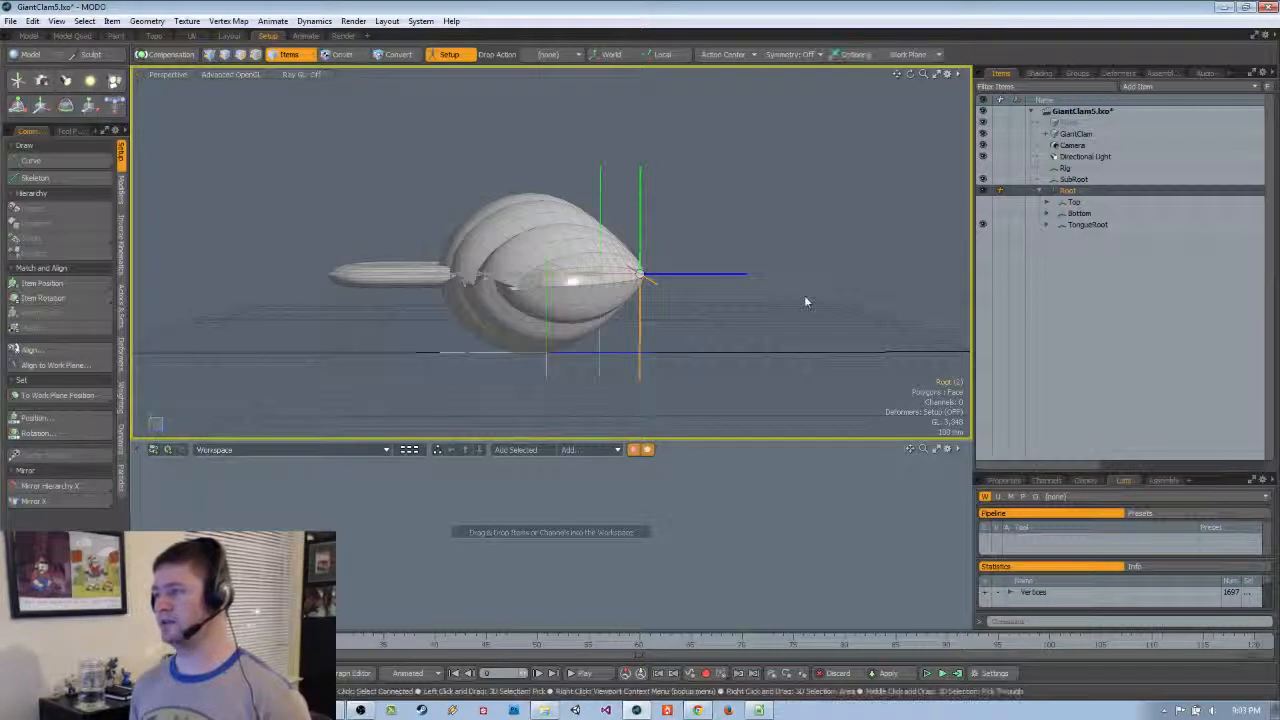
Rename the ground-level SubRoot locator as Root
double_click(1070, 190)
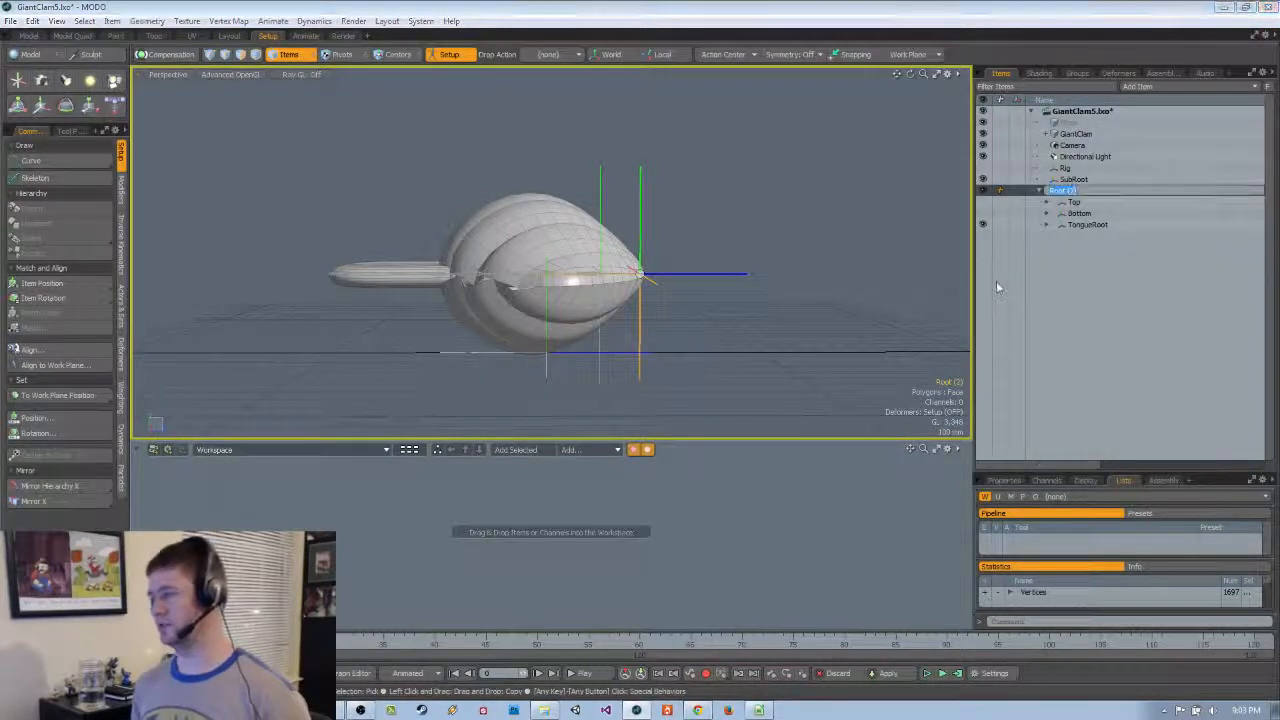
left_click(1075, 180)
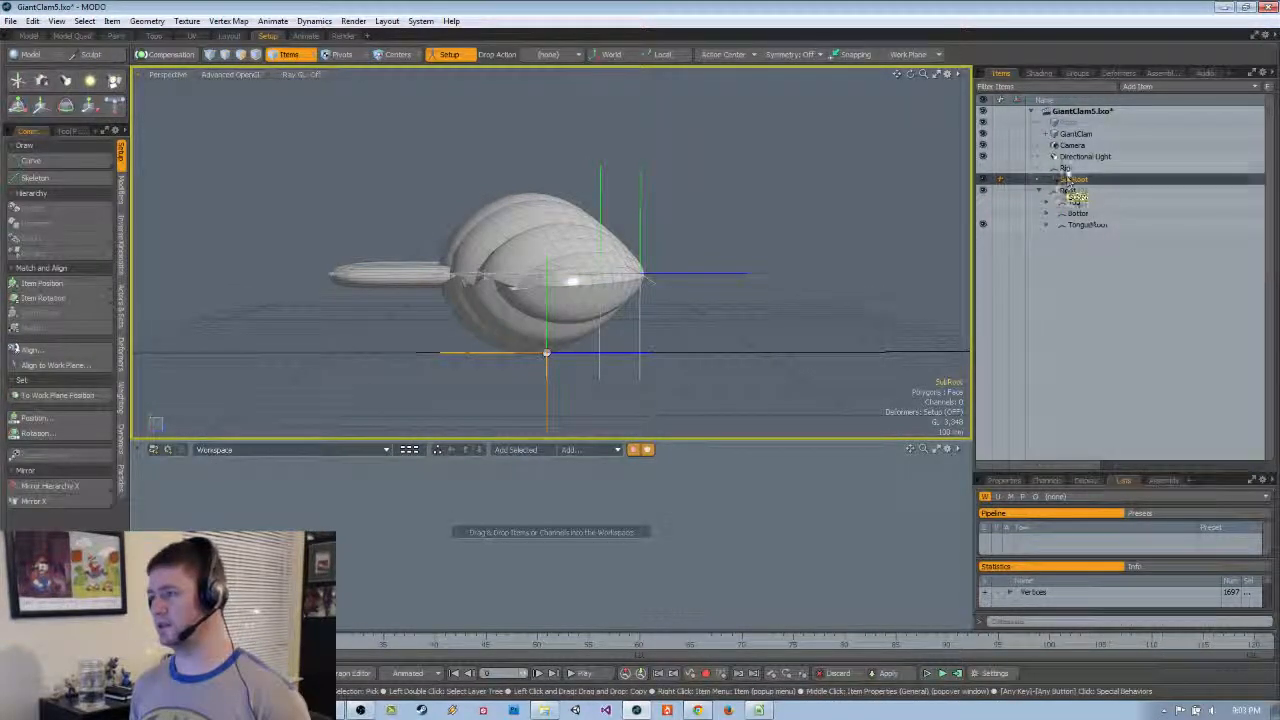
left_click(1066, 168)
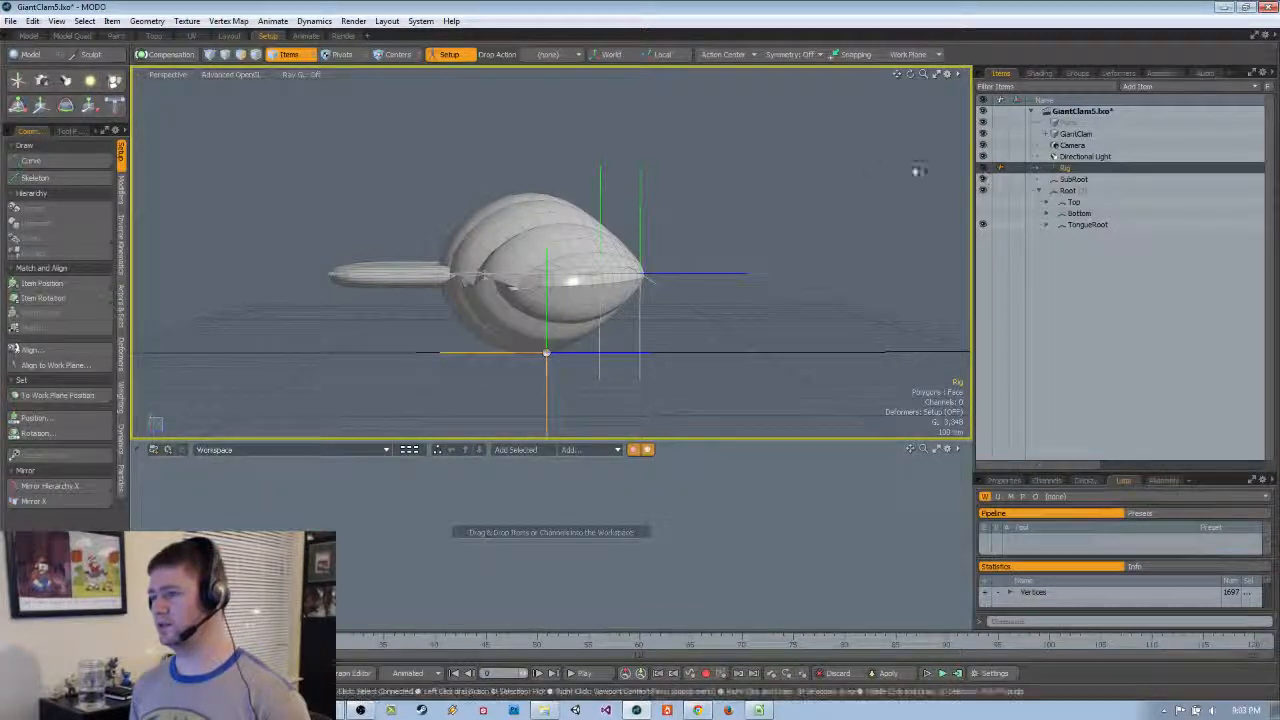
left_click(1068, 191)
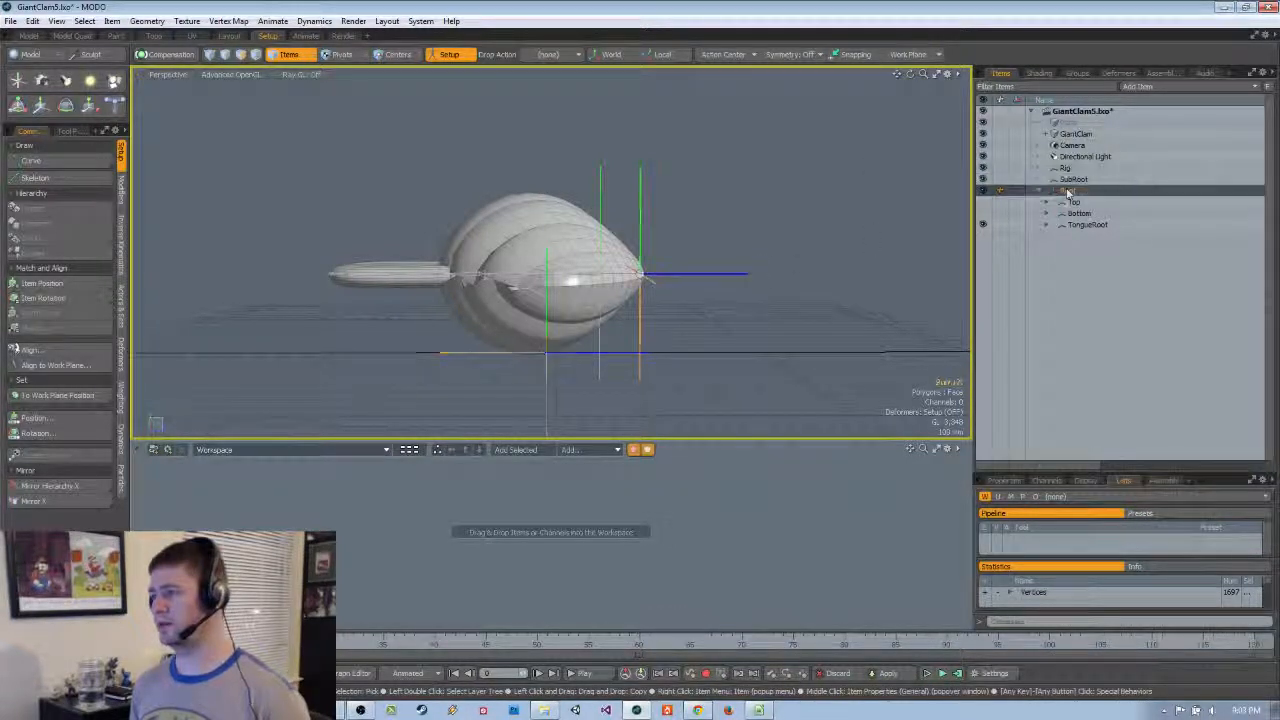
left_click(1076, 180)
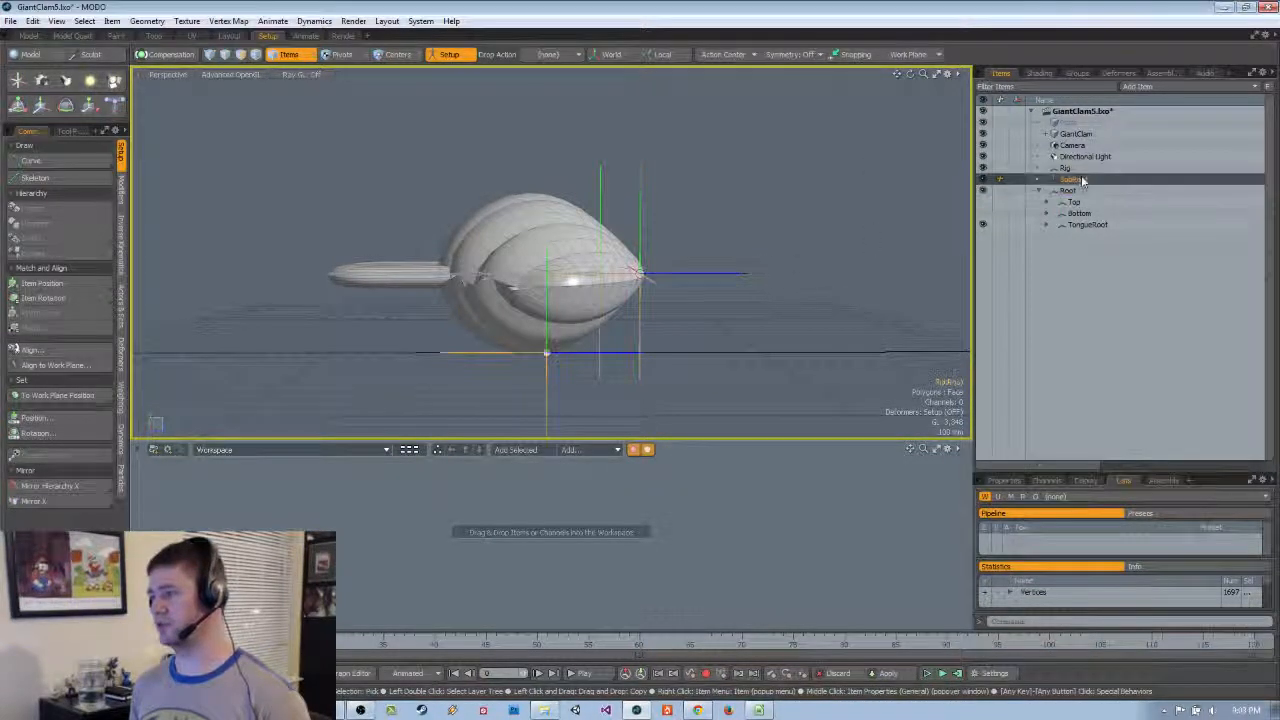
double_click(1076, 180)
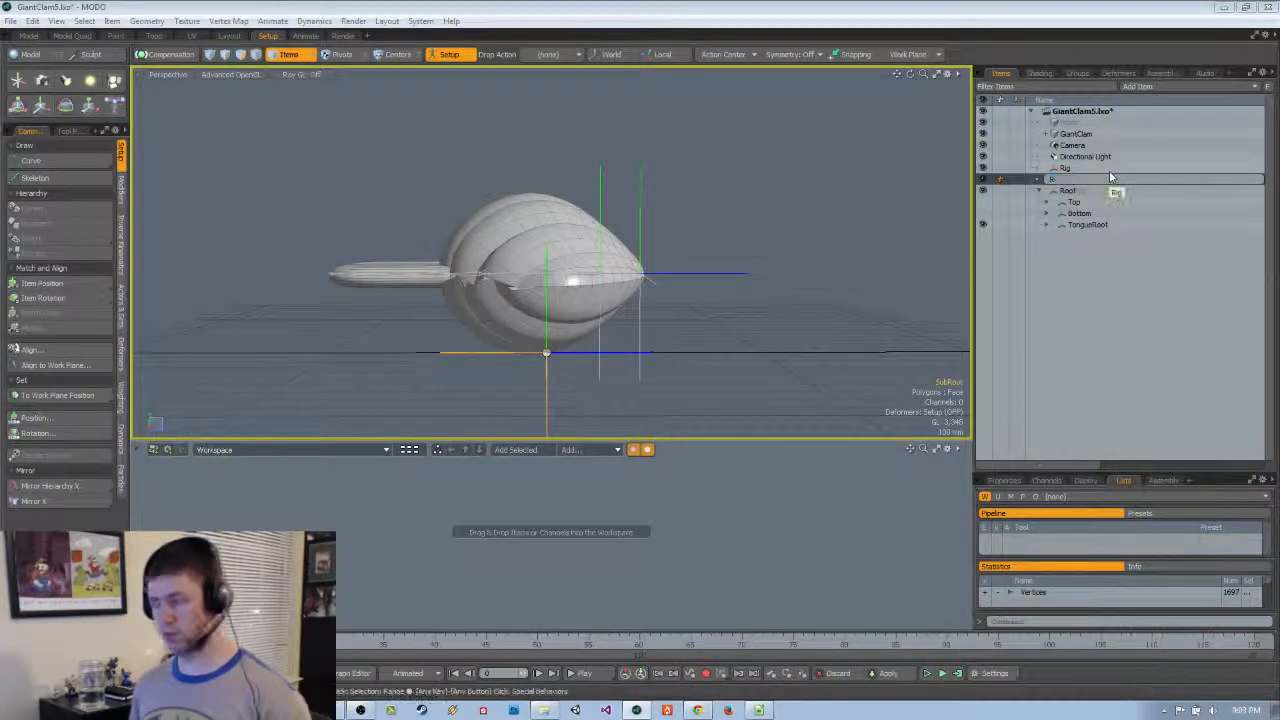
type("Root")
key("Return")
Rename the hinge locator that holds Top, Bottom and TongueRoot as SubRoot
left_click(1065, 192)
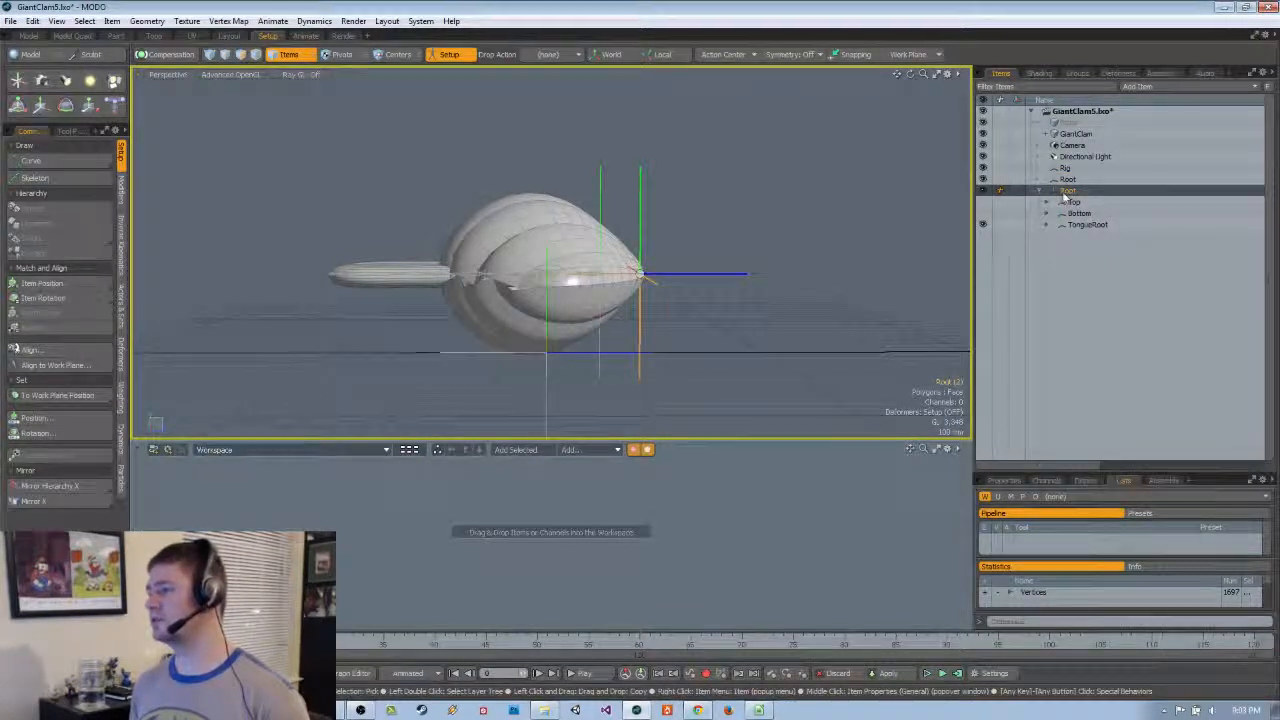
double_click(1066, 192)
type("Su")
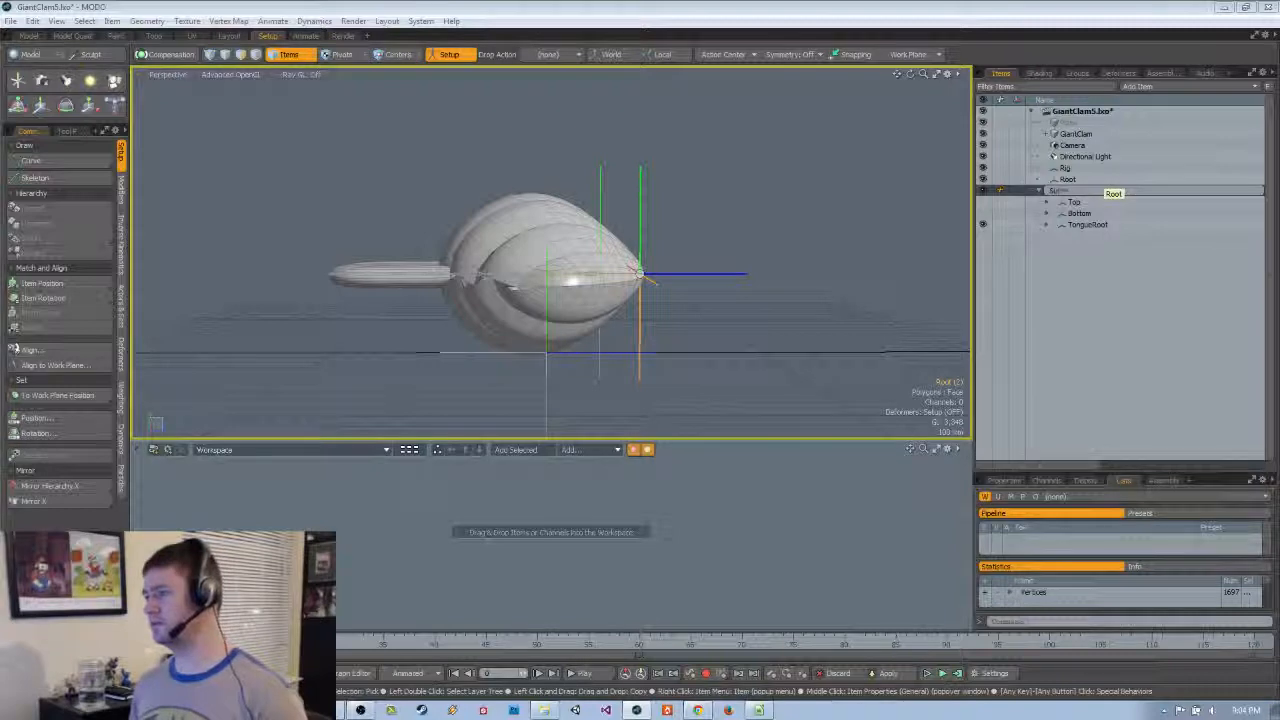
type("bRoot")
key("Return")
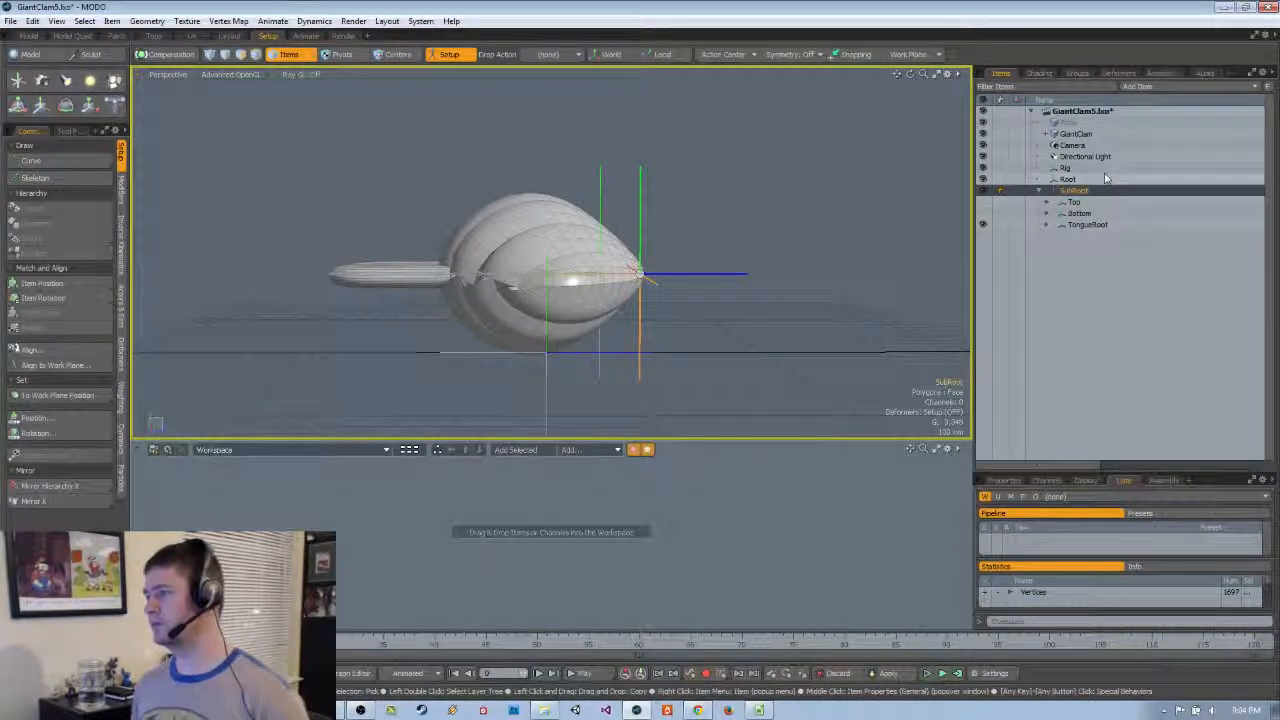
Try setting the Z position of the Root and SubRoot locators together to 0 m
left_click_drag(662, 350, 680, 352, "alt")
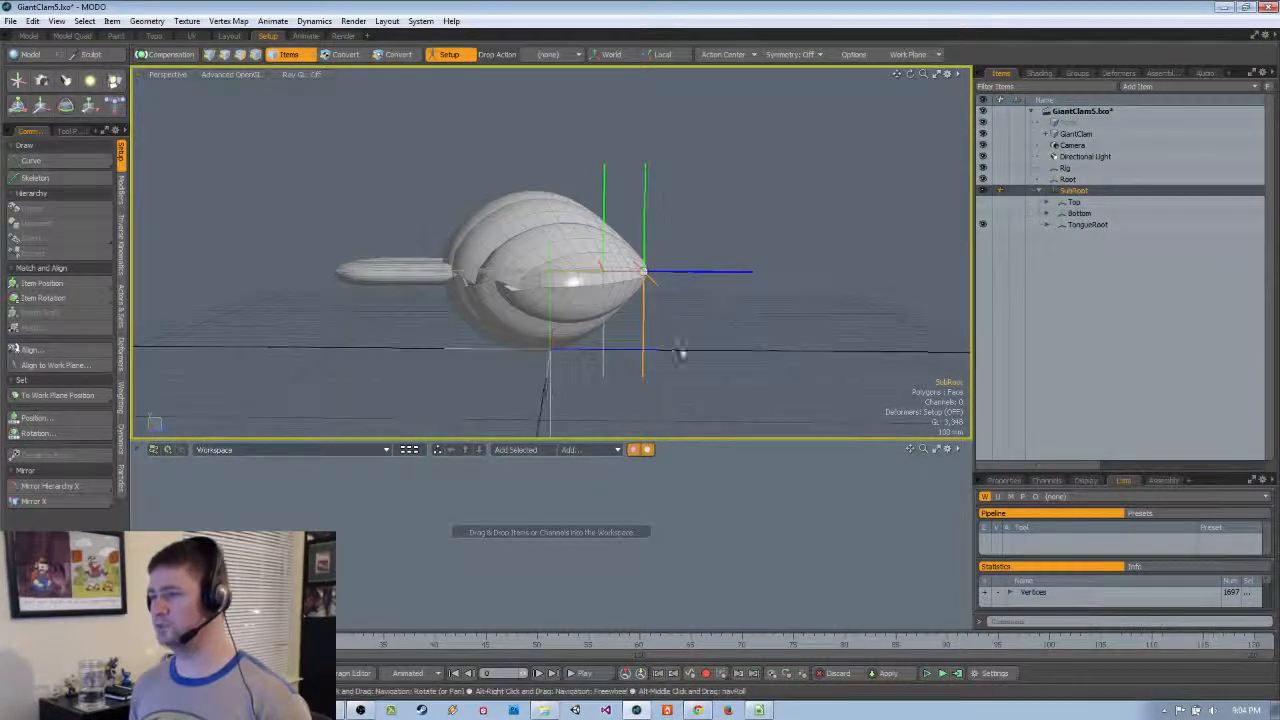
left_click(1068, 179)
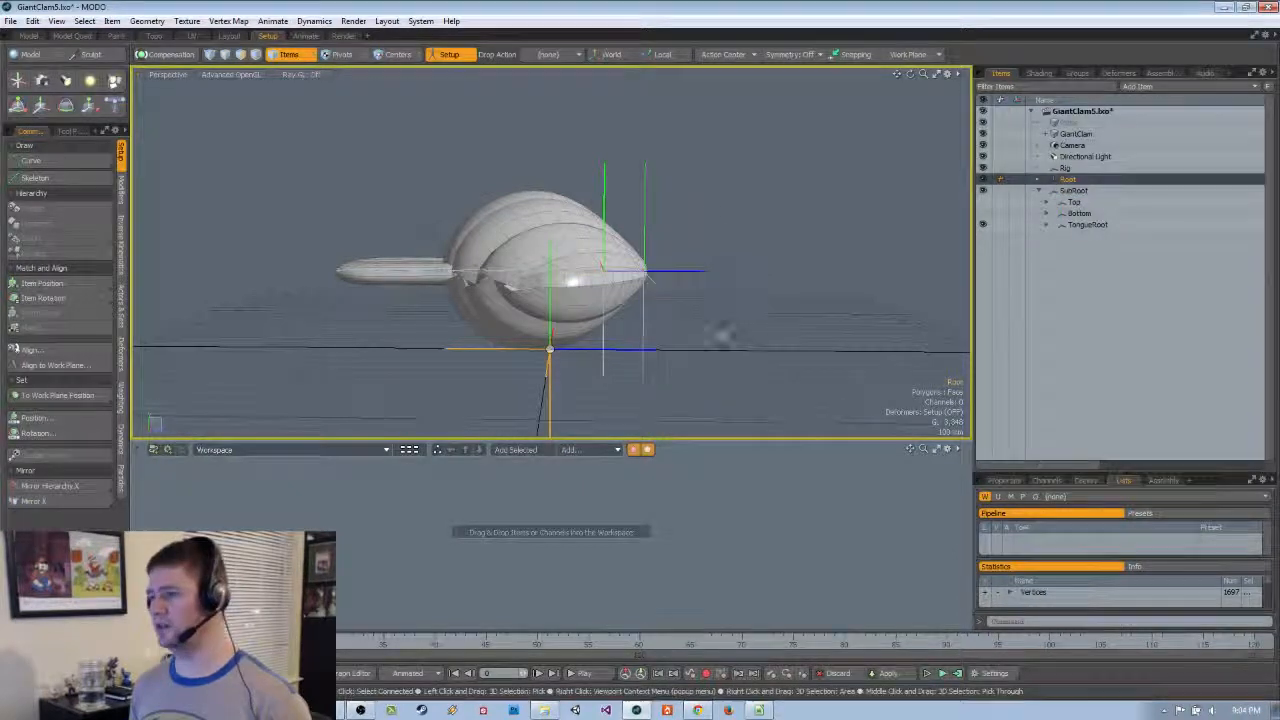
left_click(646, 214, "shift")
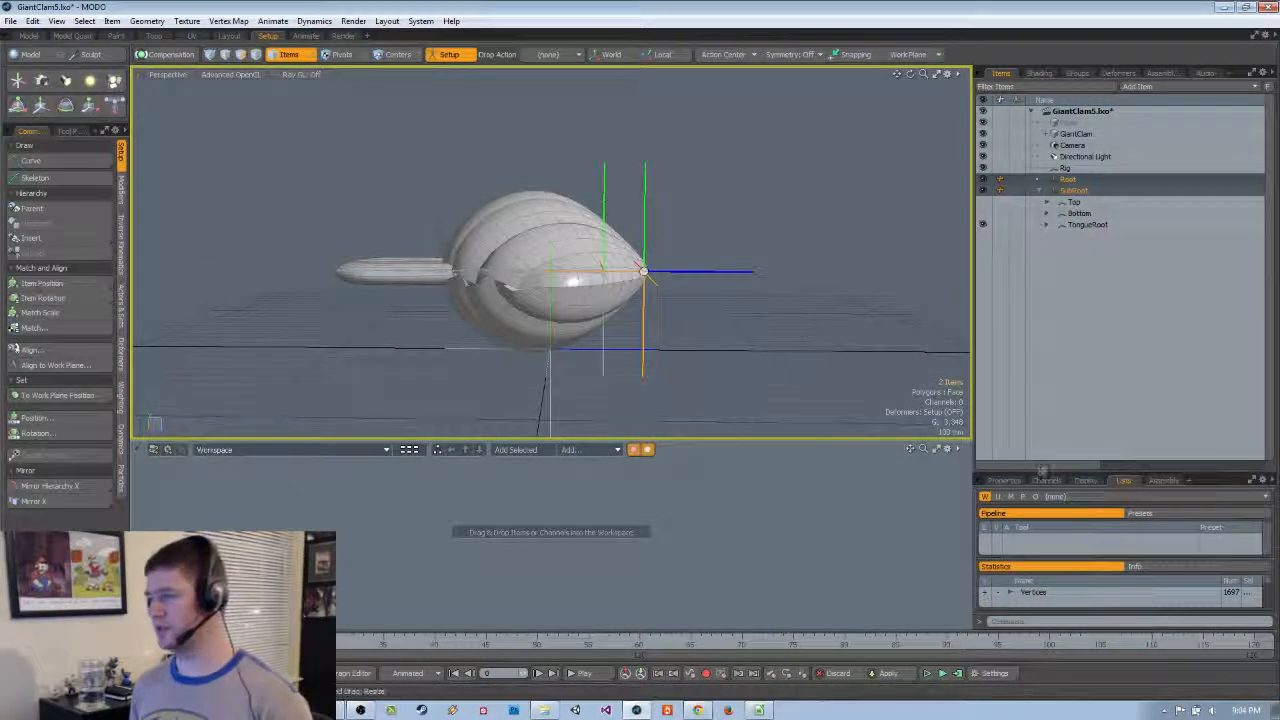
left_click(1030, 481)
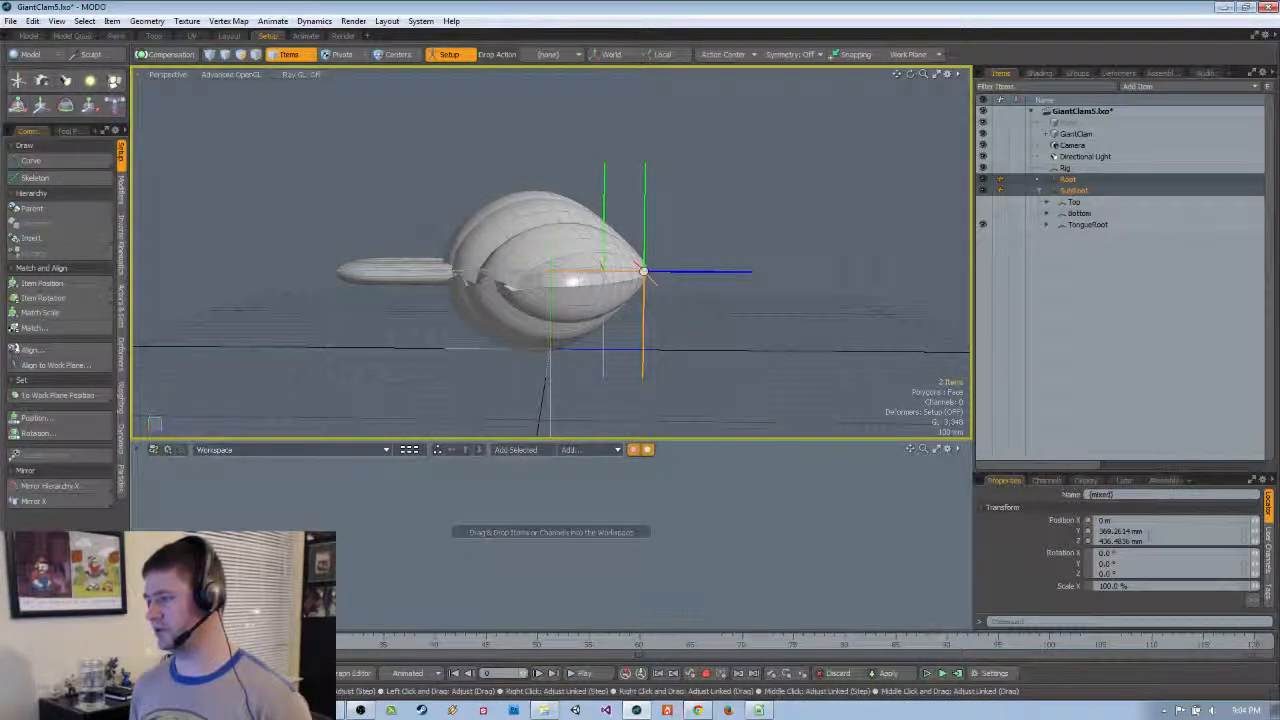
key("Return")
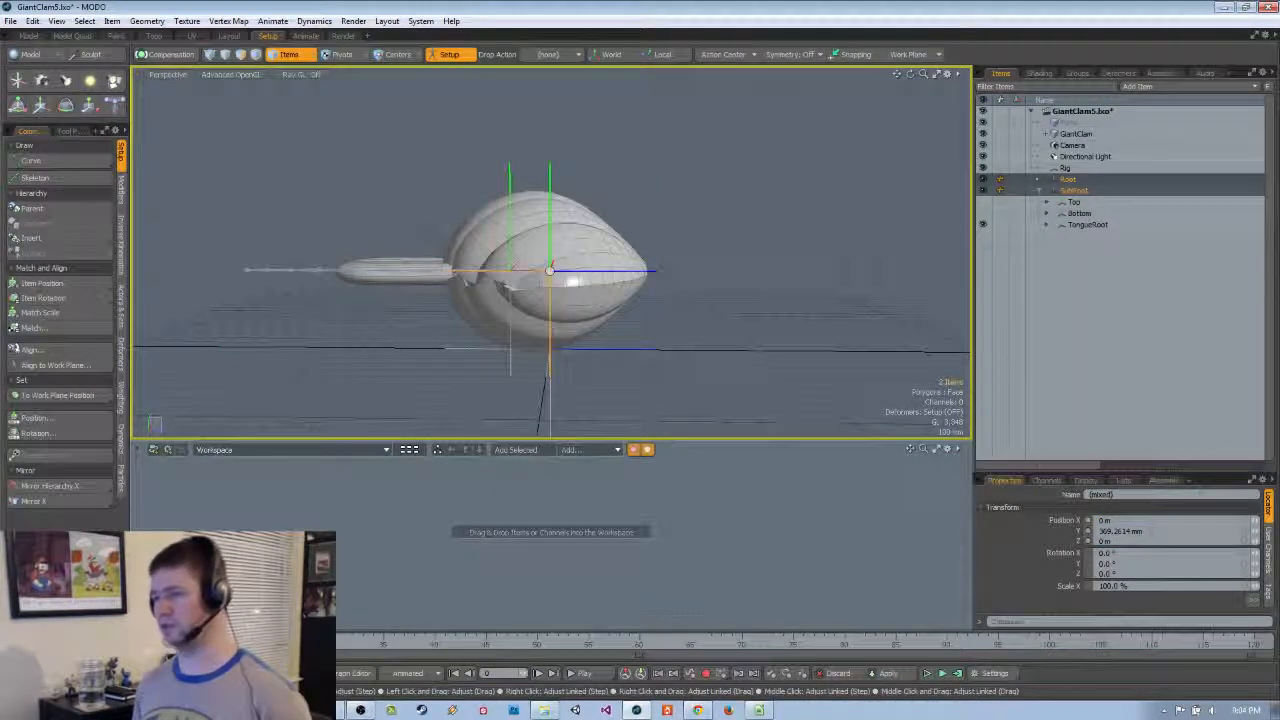
key("ctrl+z")
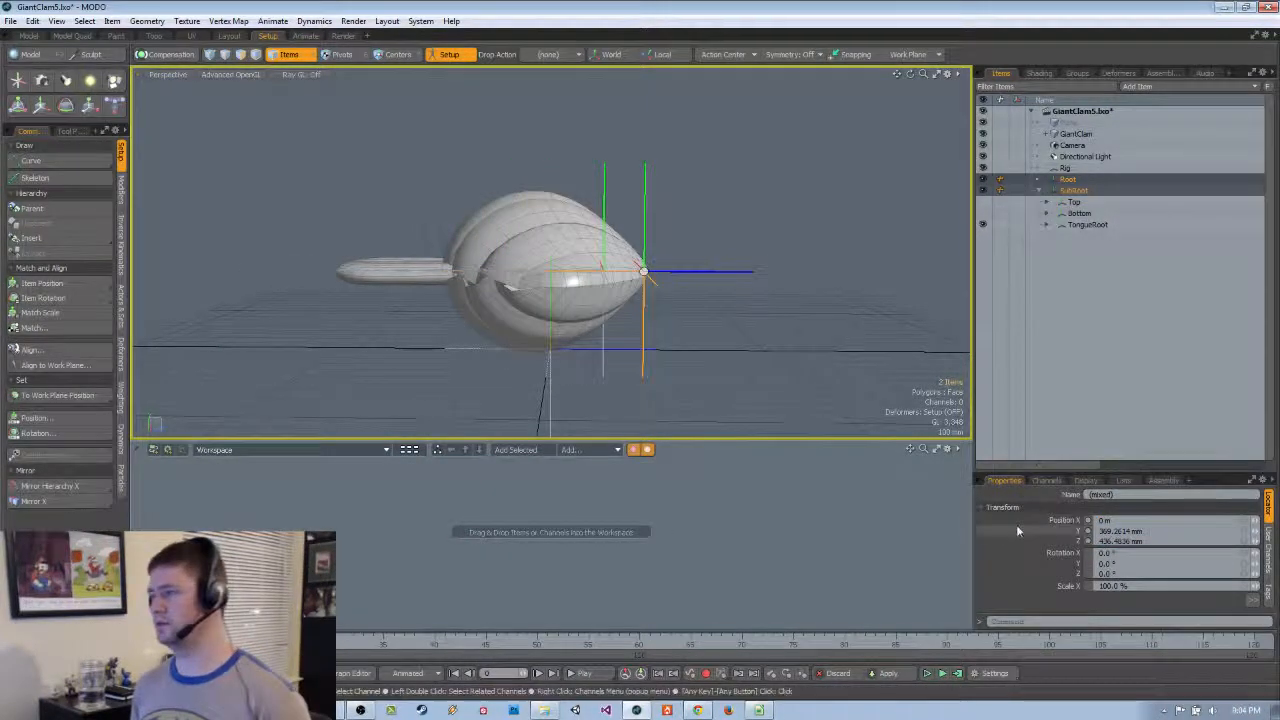
Raise the Root locator alone to the hinge's height by setting its Y position to 369.2614 mm
left_click(1070, 179)
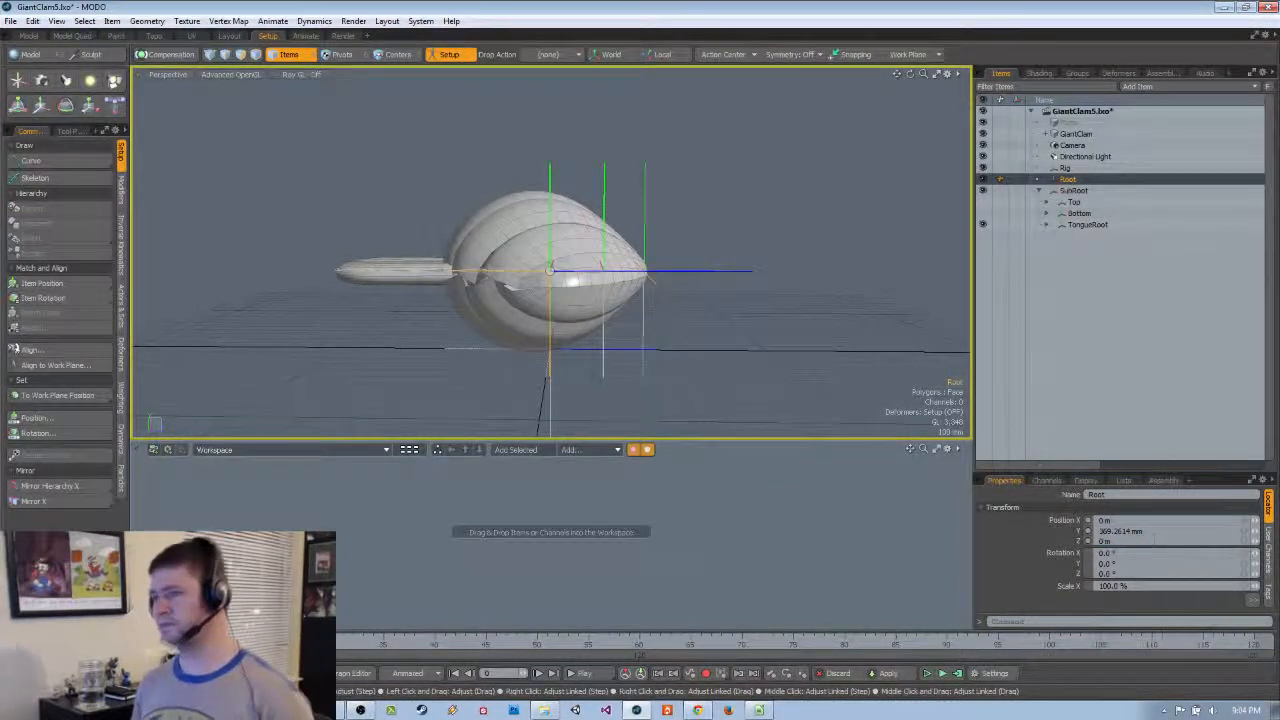
left_click(779, 329)
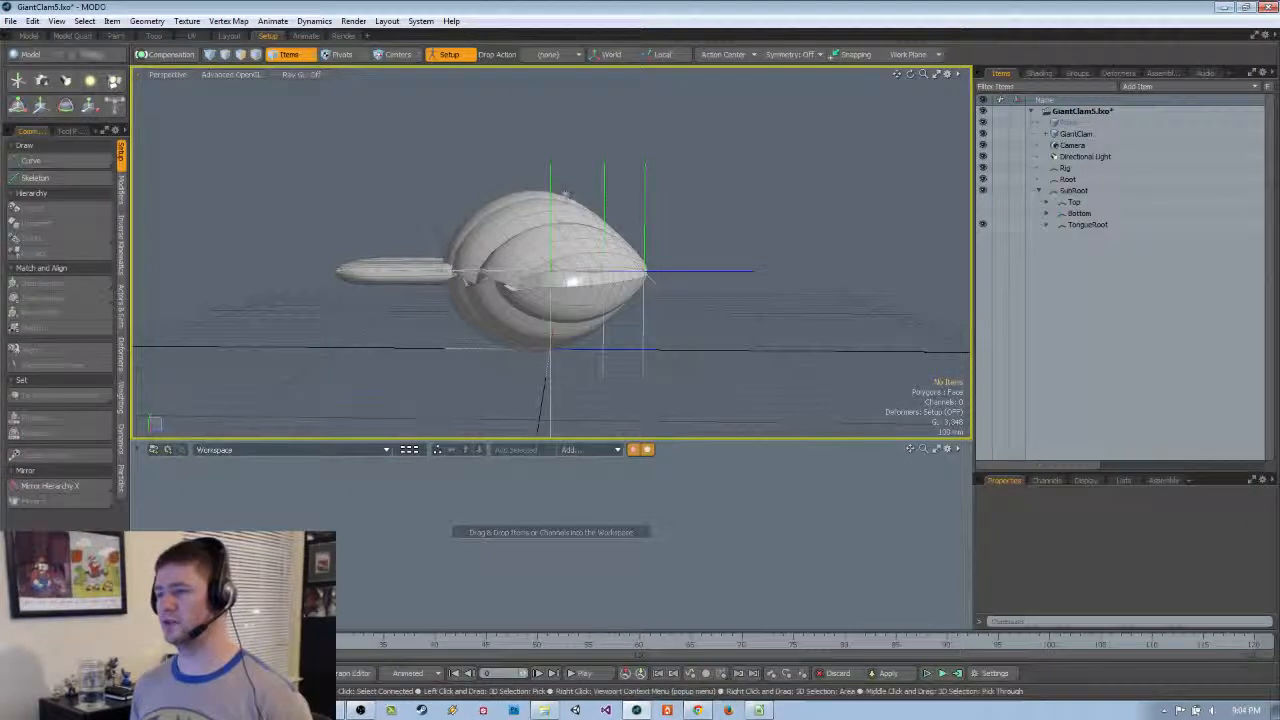
left_click_drag(566, 194, 560, 240, "alt")
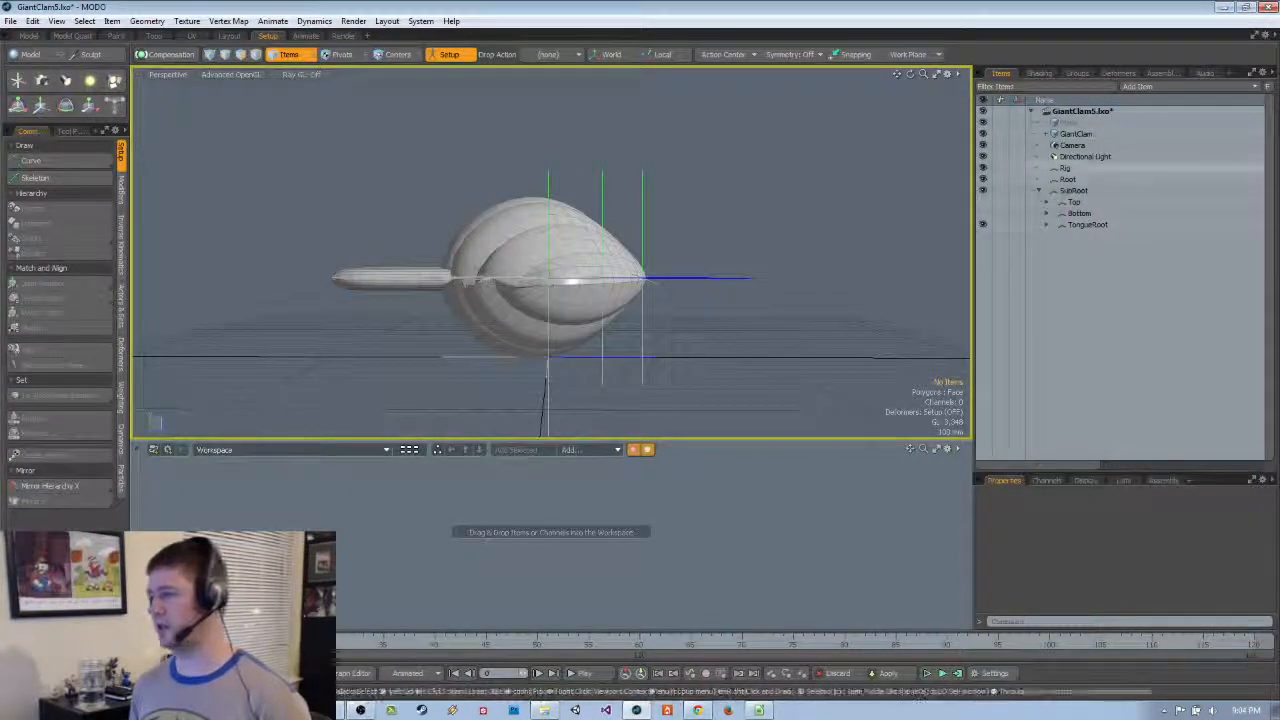
Parent the Root locator under Rig and the SubRoot locator, with its joints, under Root
left_click(1068, 179)
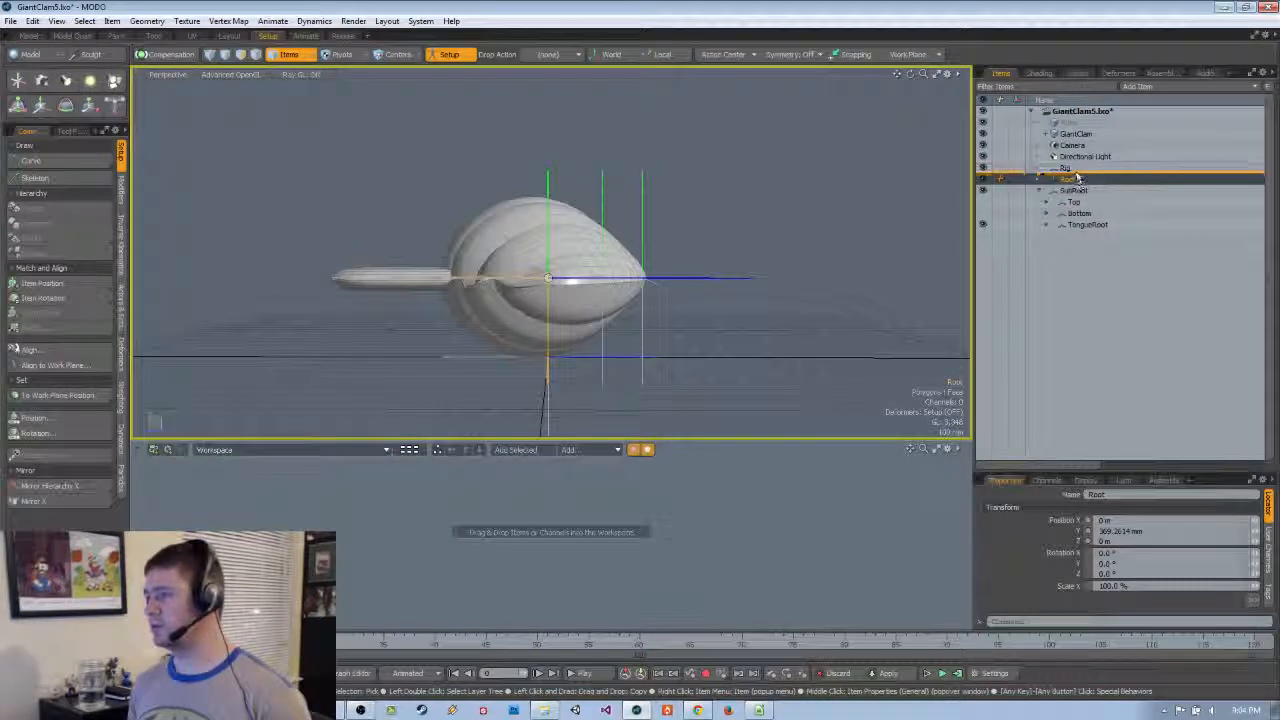
left_click_drag(1077, 178, 1077, 170)
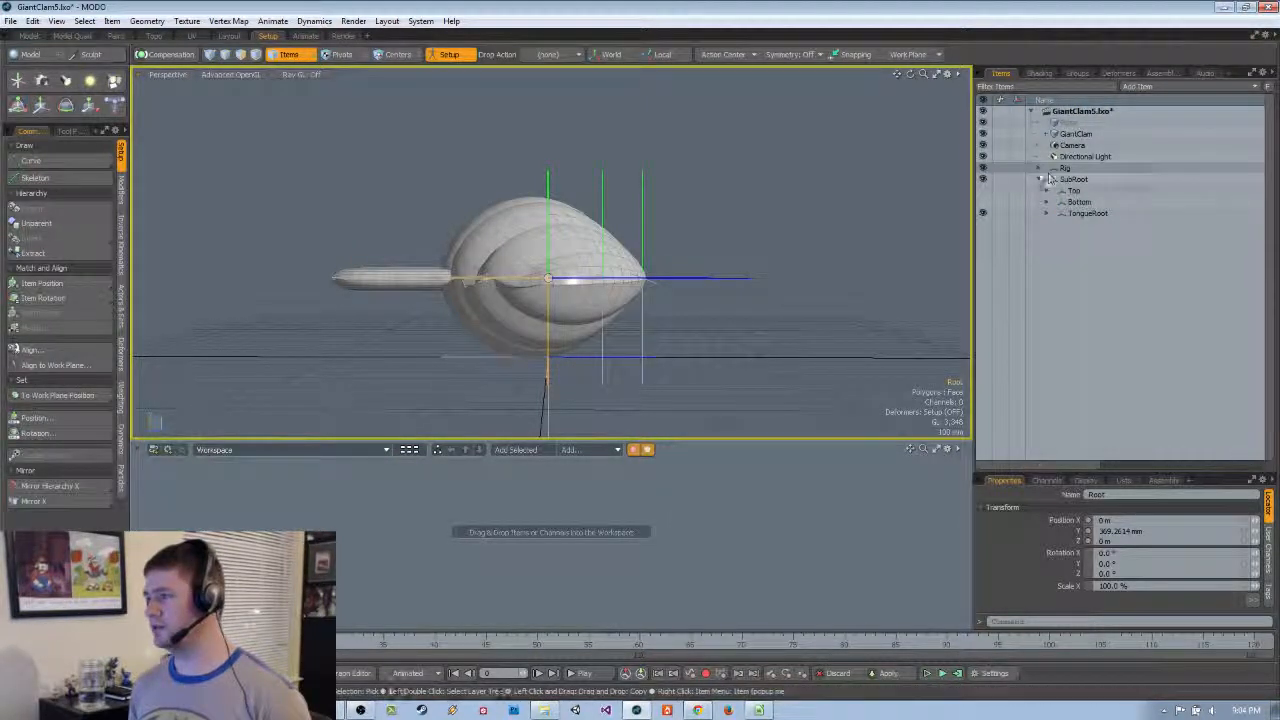
left_click(1039, 168)
left_click(1075, 190)
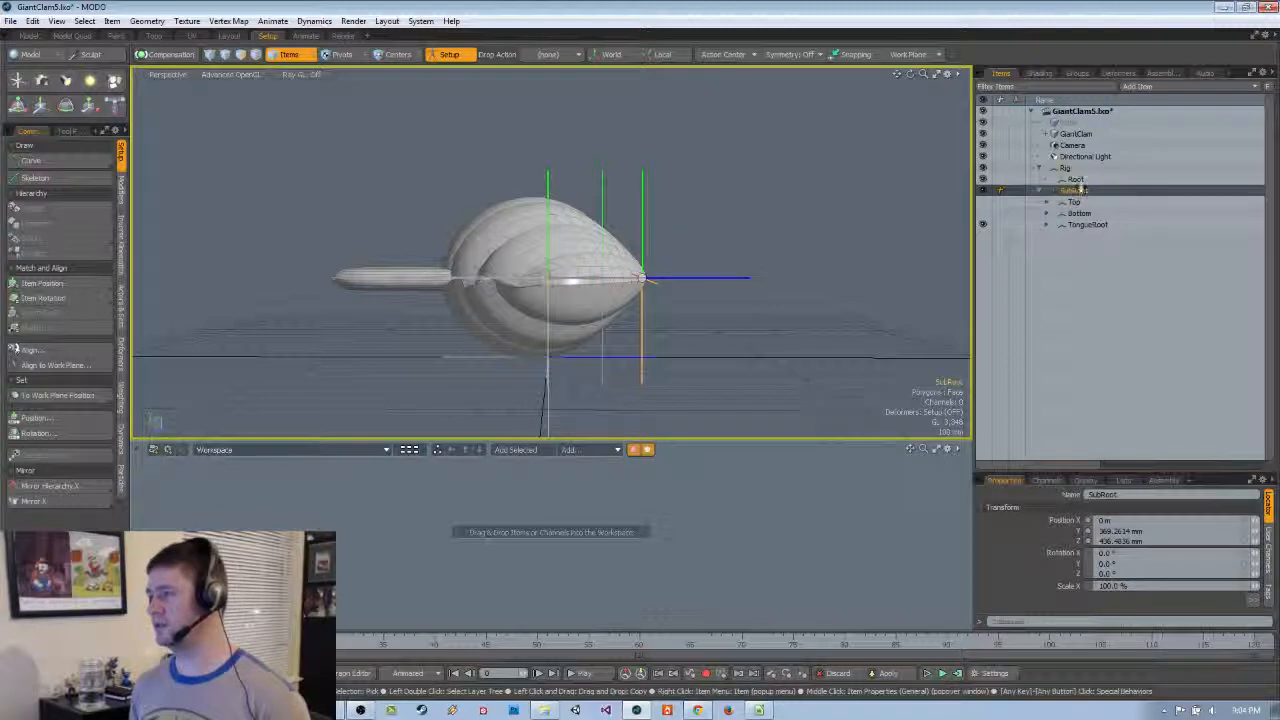
left_click_drag(1081, 190, 1078, 180)
left_click(1047, 180)
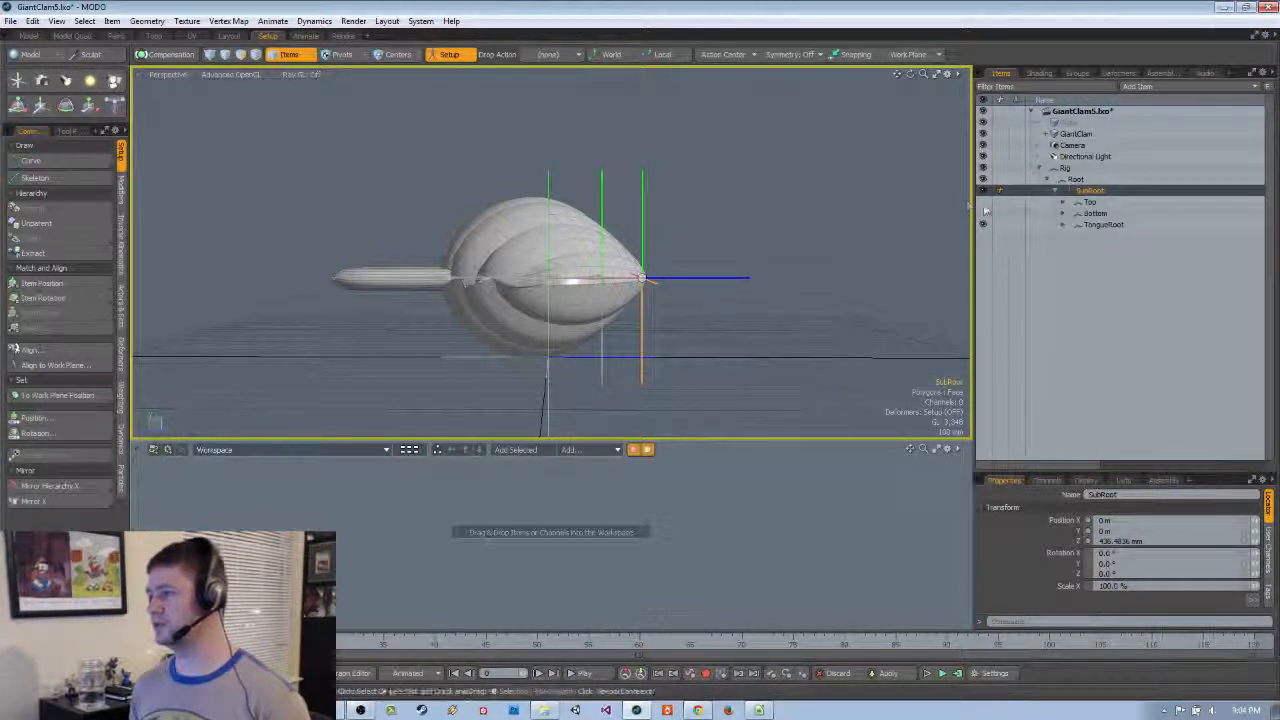
Make the Top and Bottom joints visible and turn off Setup mode so the deformers are active
left_click(984, 203)
left_click(984, 213)
left_click_drag(790, 303, 692, 276, "alt")
left_click(451, 56)
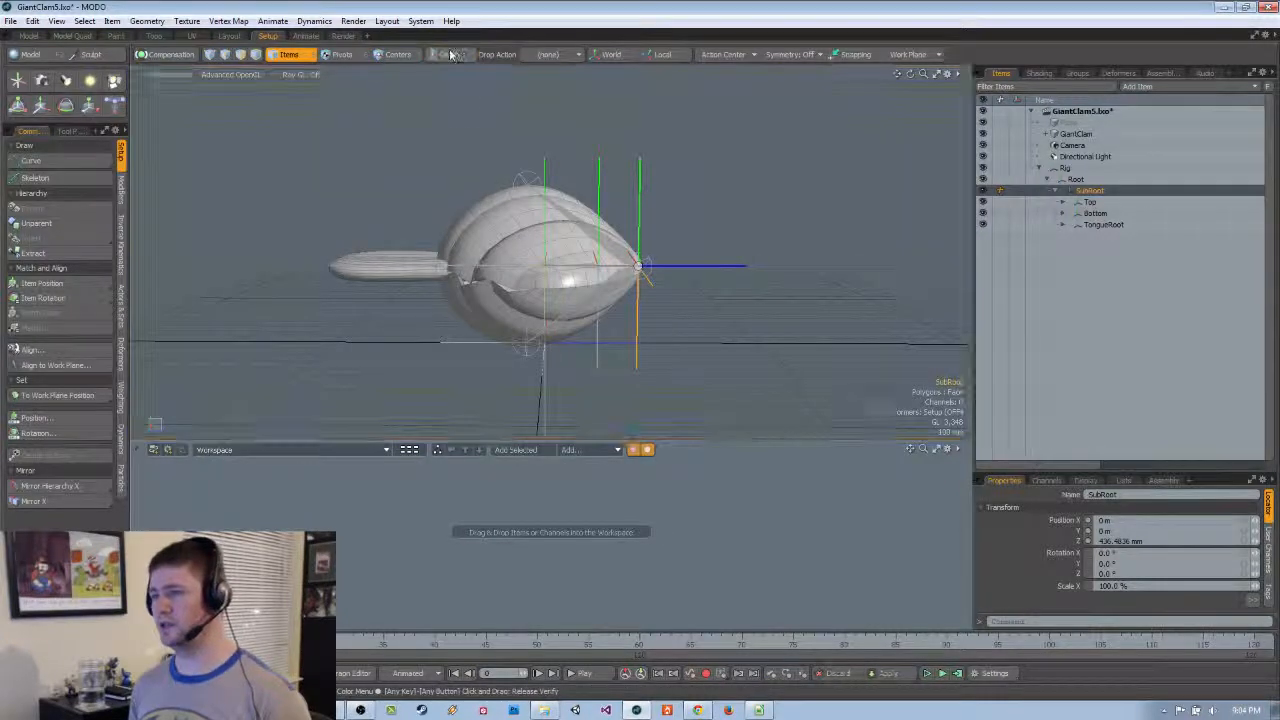
left_click(451, 56)
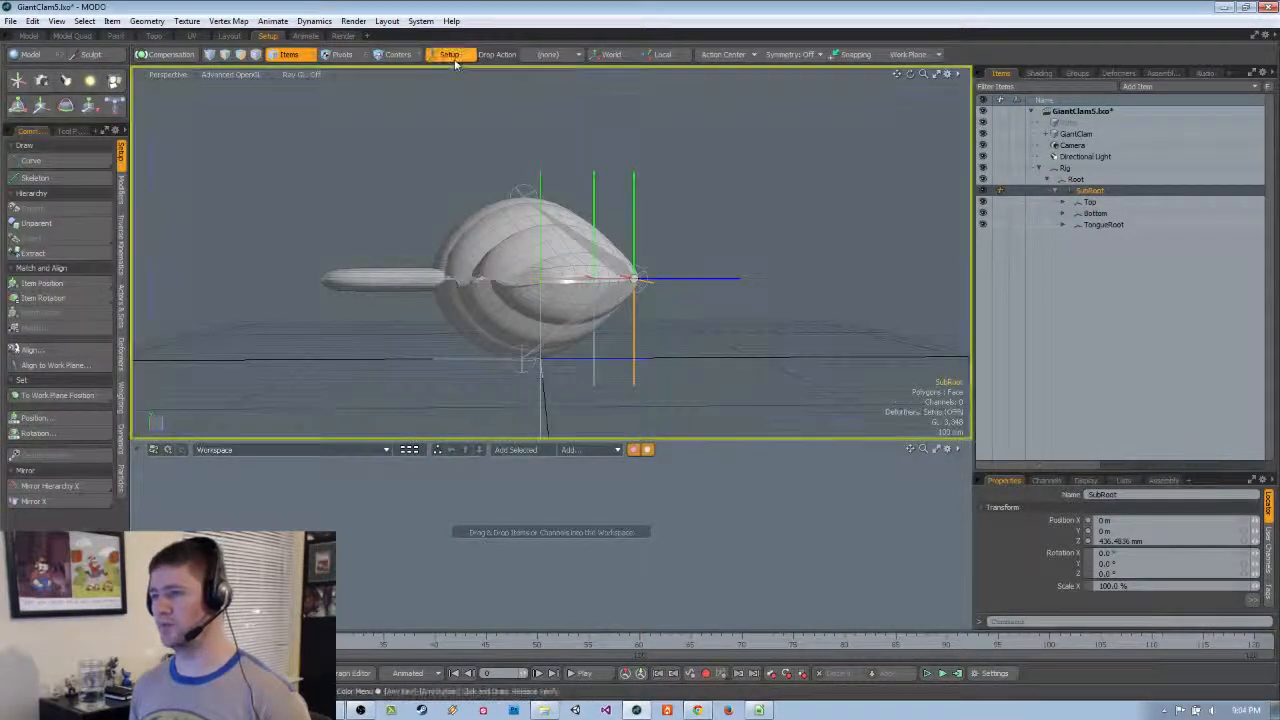
left_click(452, 57)
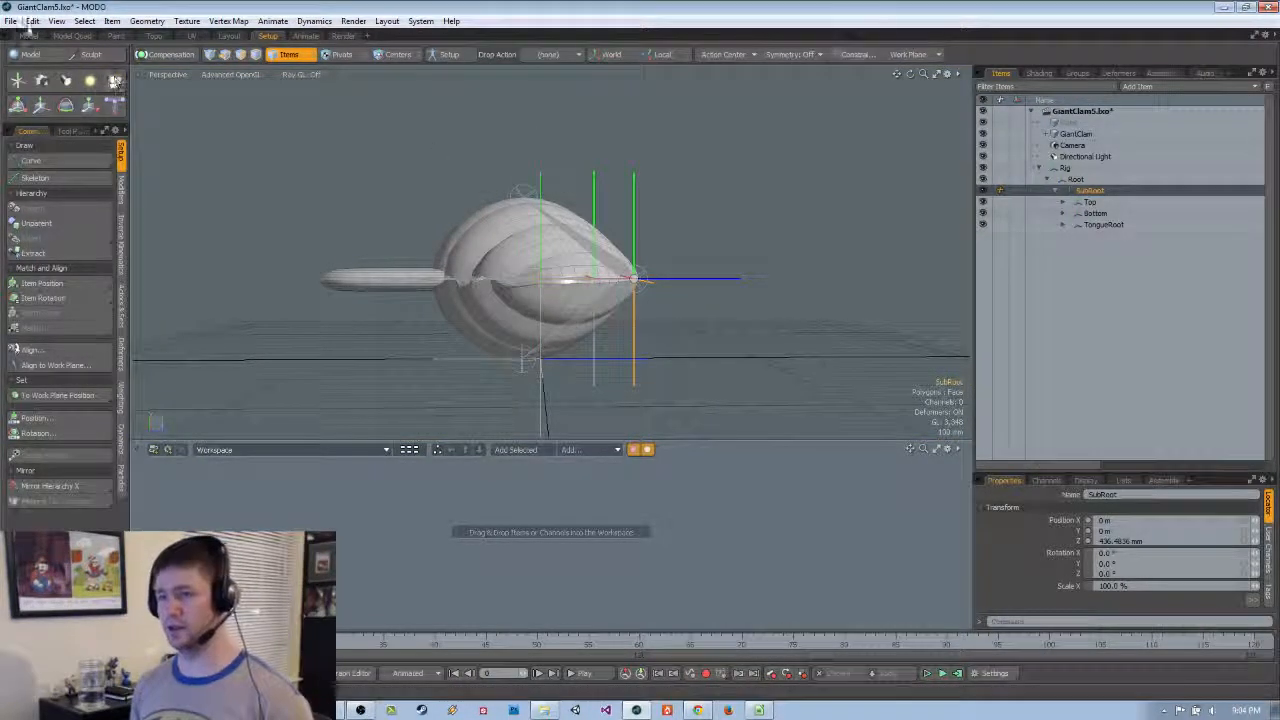
Save the scene under the new file name GiantClam6
left_click(10, 20)
left_click(60, 394)
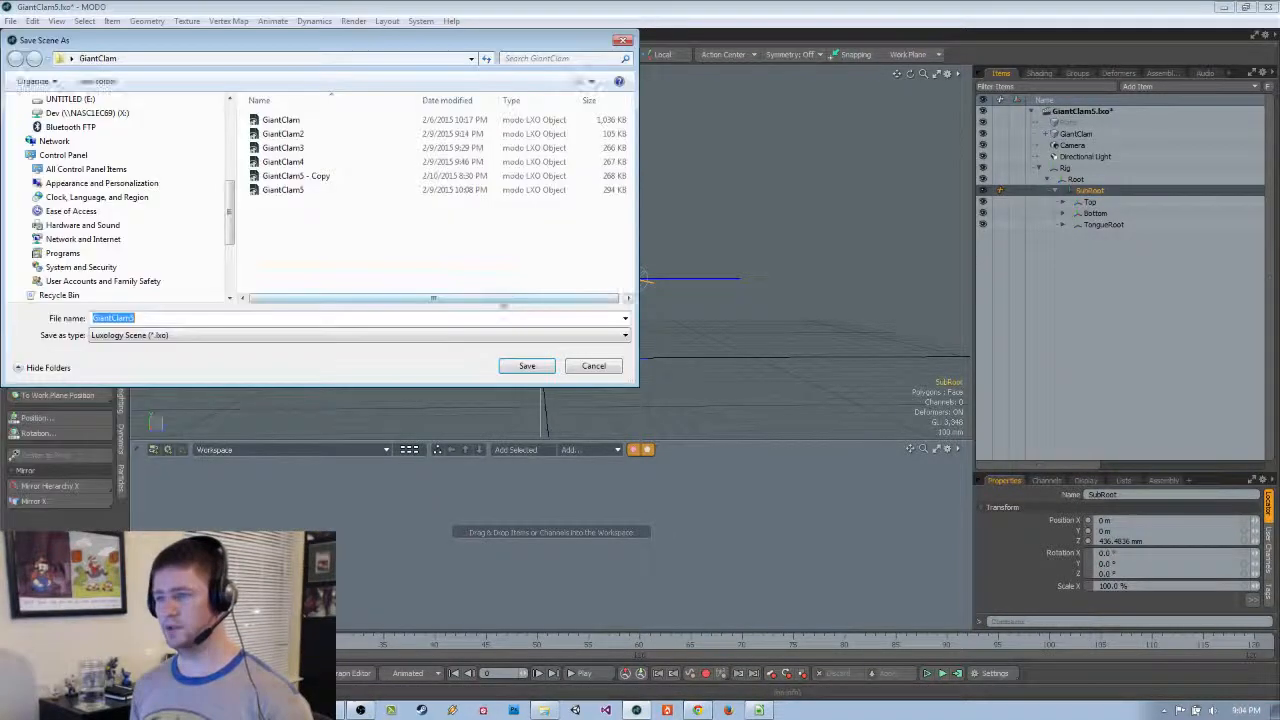
left_click_drag(130, 319, 142, 320)
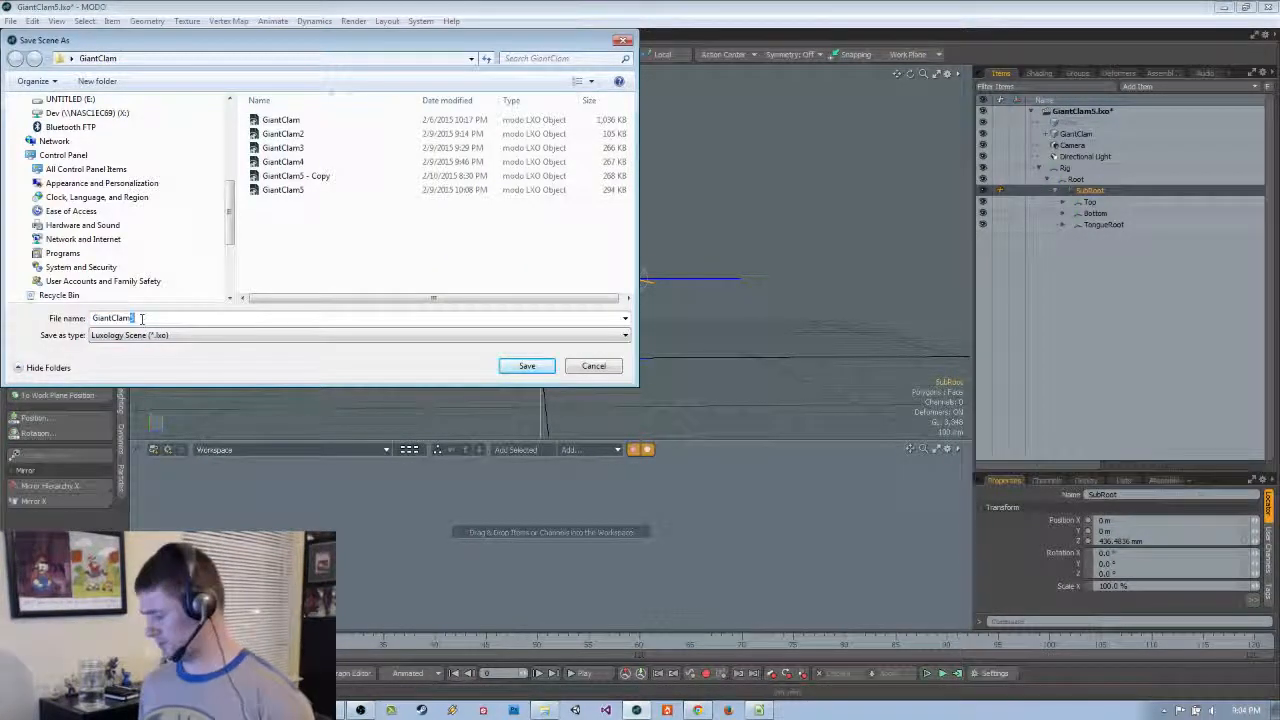
type("6")
key("Return")
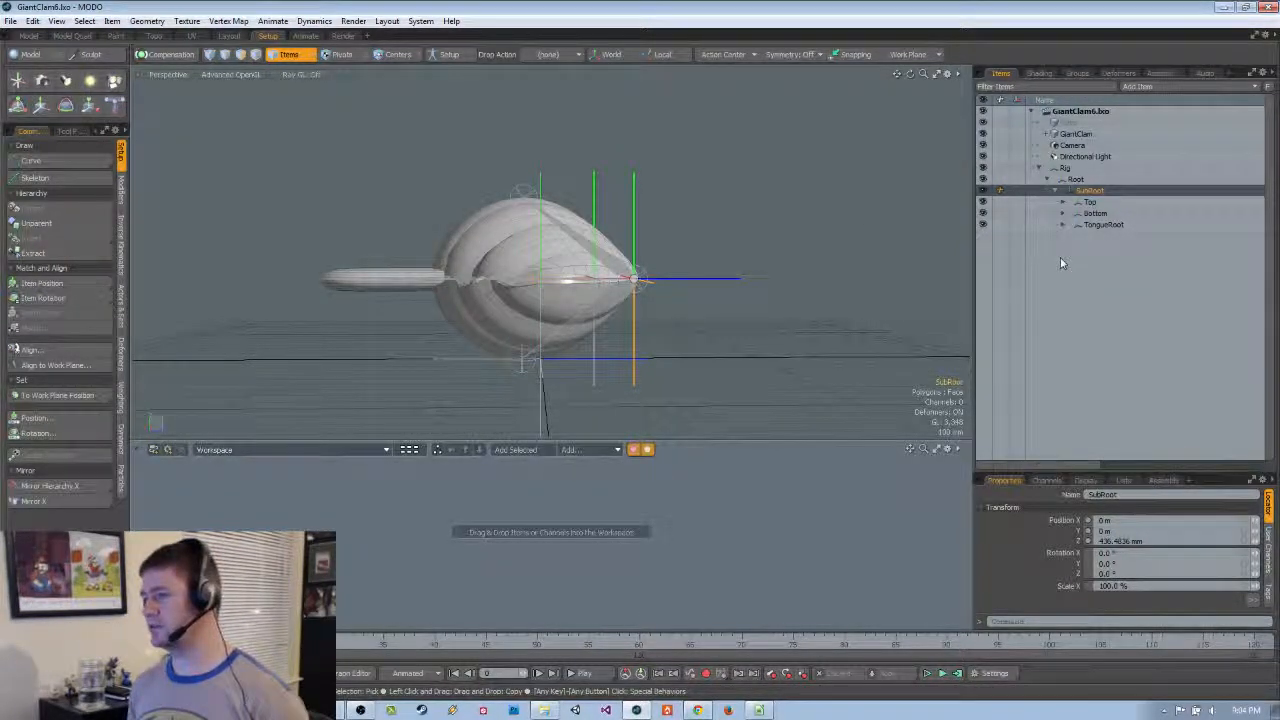
Expand TongueRoot's hierarchy and compare the transforms of the TongueRoot and Tongue joints
left_click_drag(592, 238, 575, 260, "alt")
left_click(582, 260)
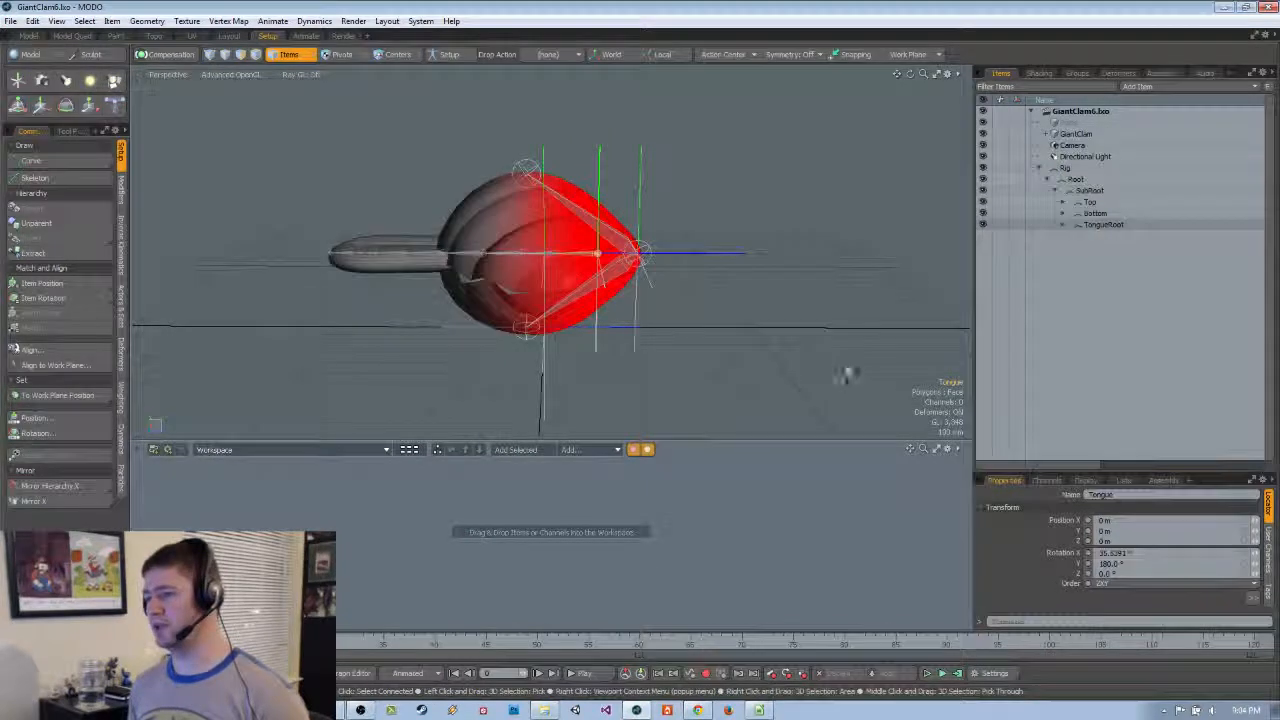
left_click(1062, 224)
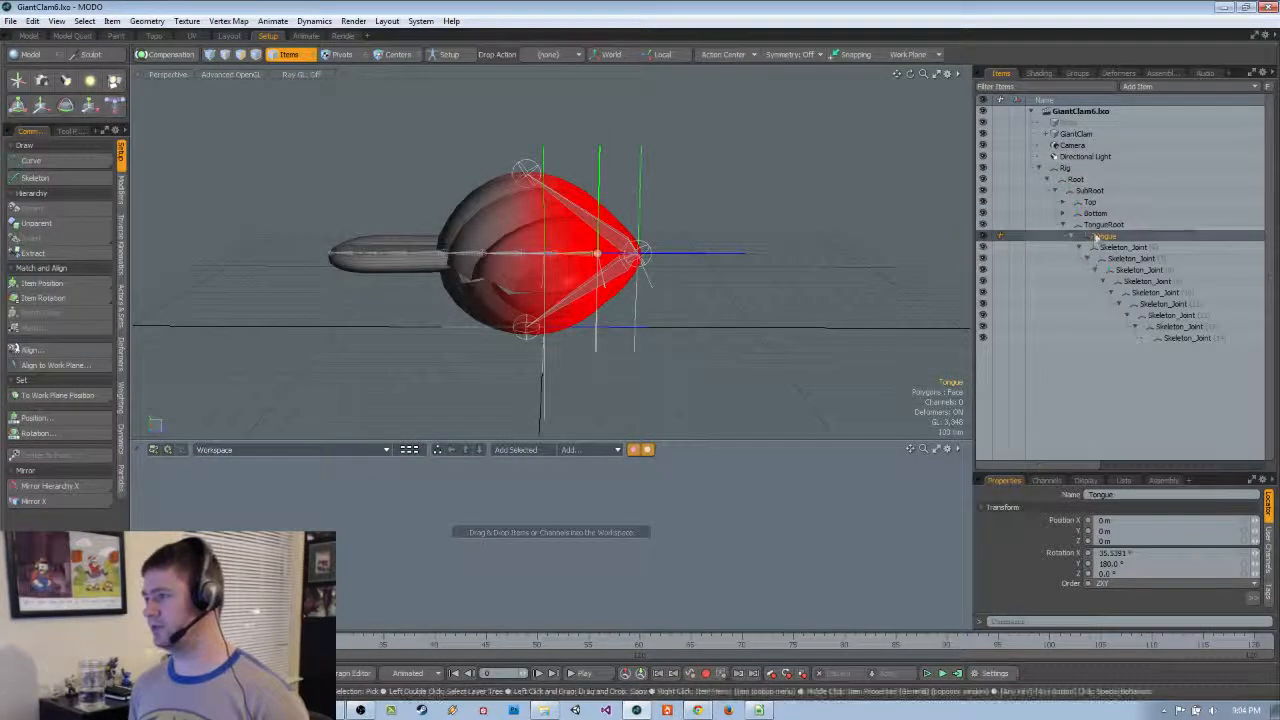
left_click(1103, 224)
left_click_drag(1100, 470, 1100, 386)
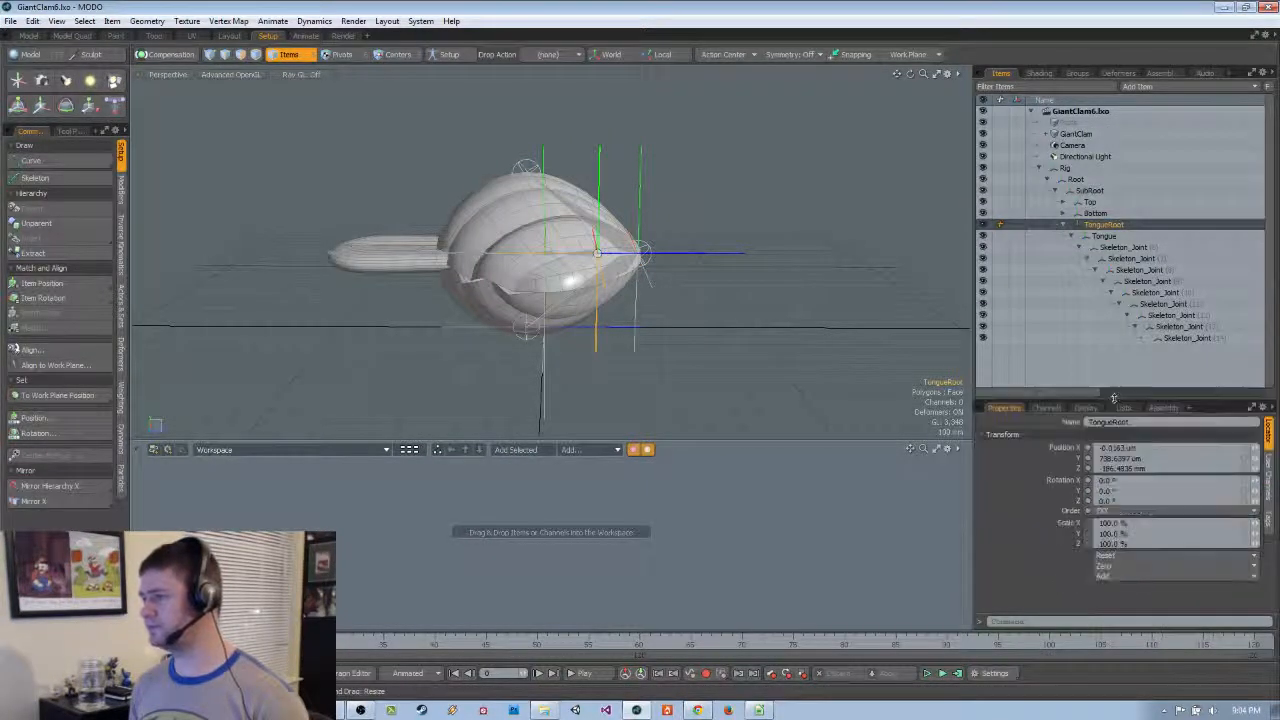
left_click(1105, 236)
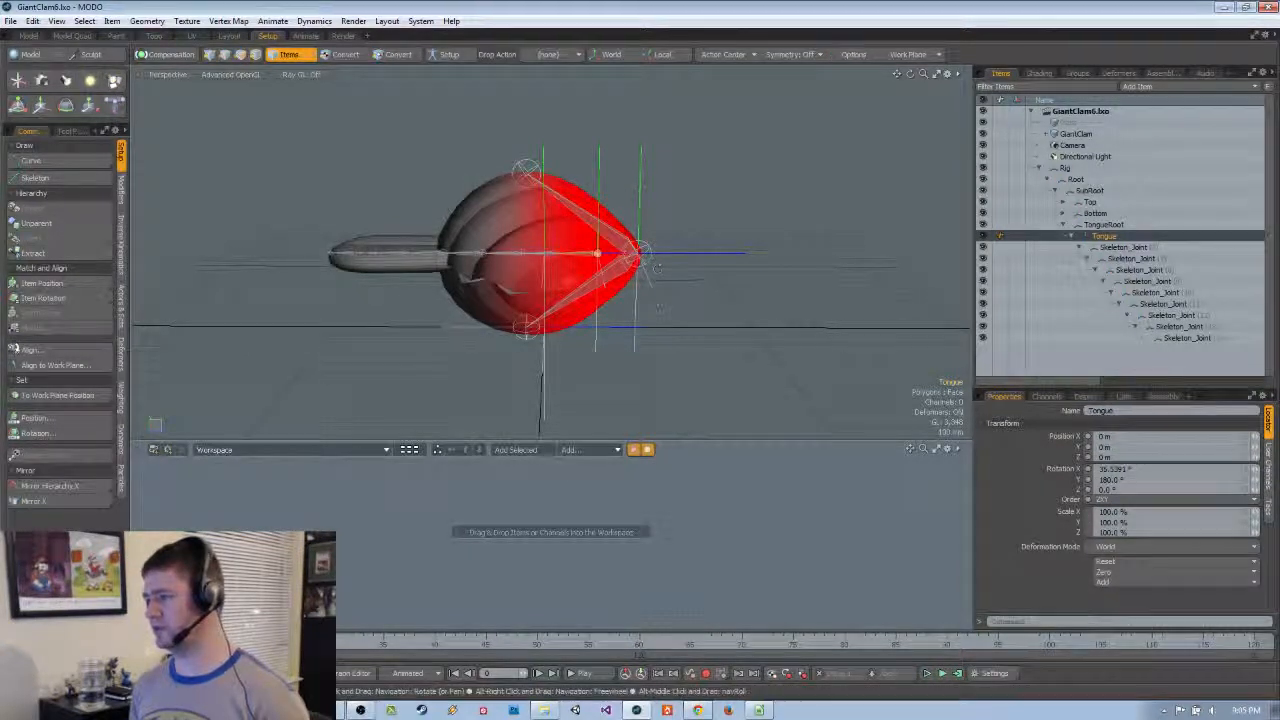
mouse_move(590, 245)
left_mouse_down("alt")
mouse_move(535, 275)
mouse_move(588, 252)
left_mouse_up("alt")
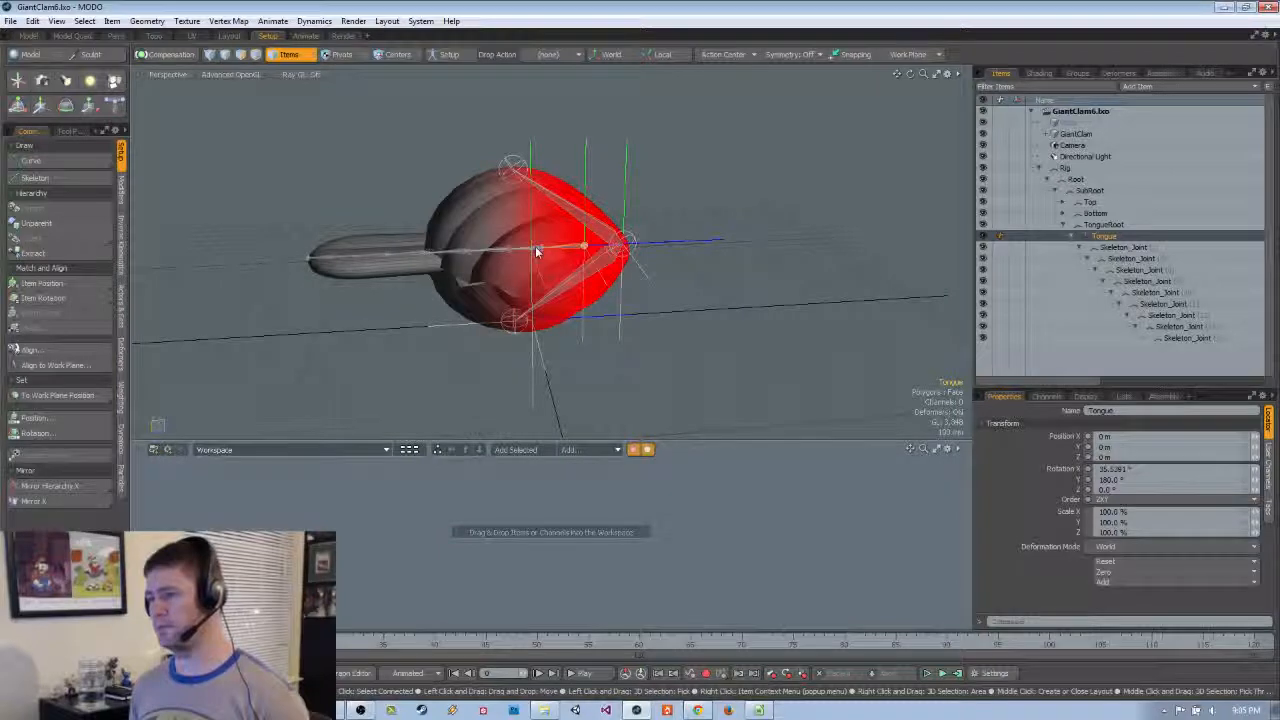
Turn on Setup mode and compare the position and rotation channels of the TongueRoot locator and the Tongue joint
left_click(452, 56)
left_click(1104, 225)
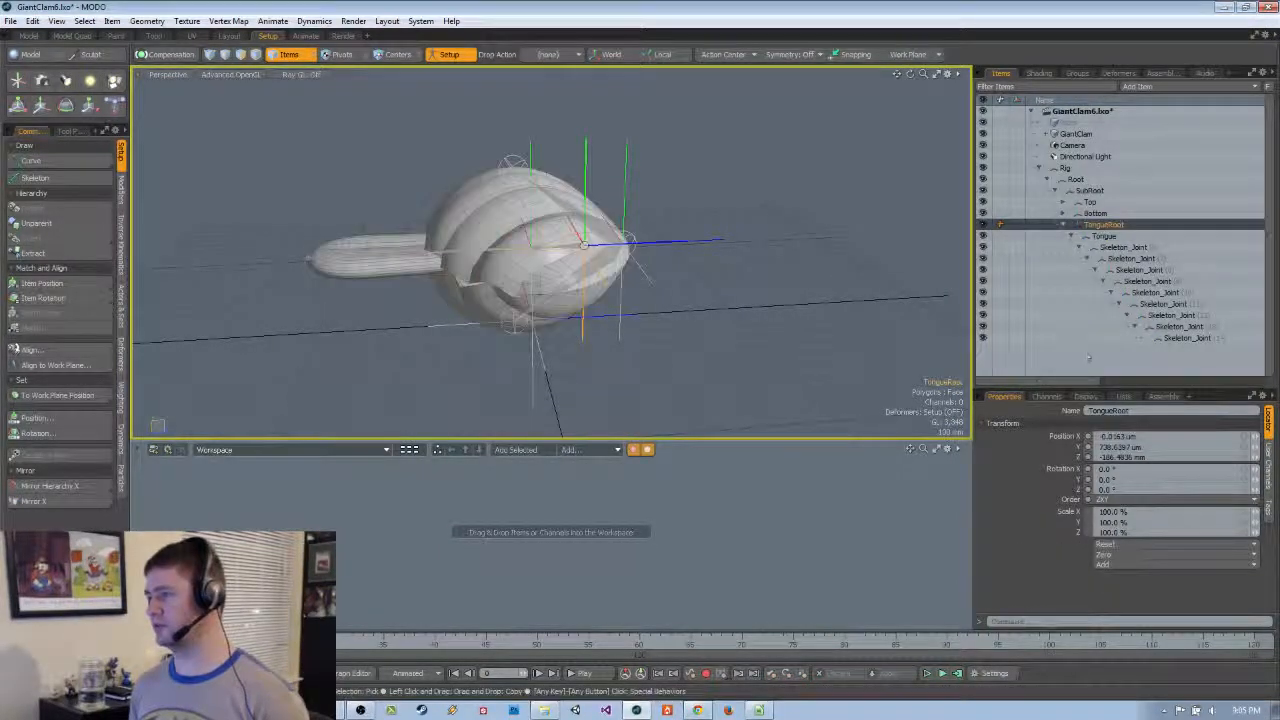
left_click(632, 241)
left_click(1104, 224)
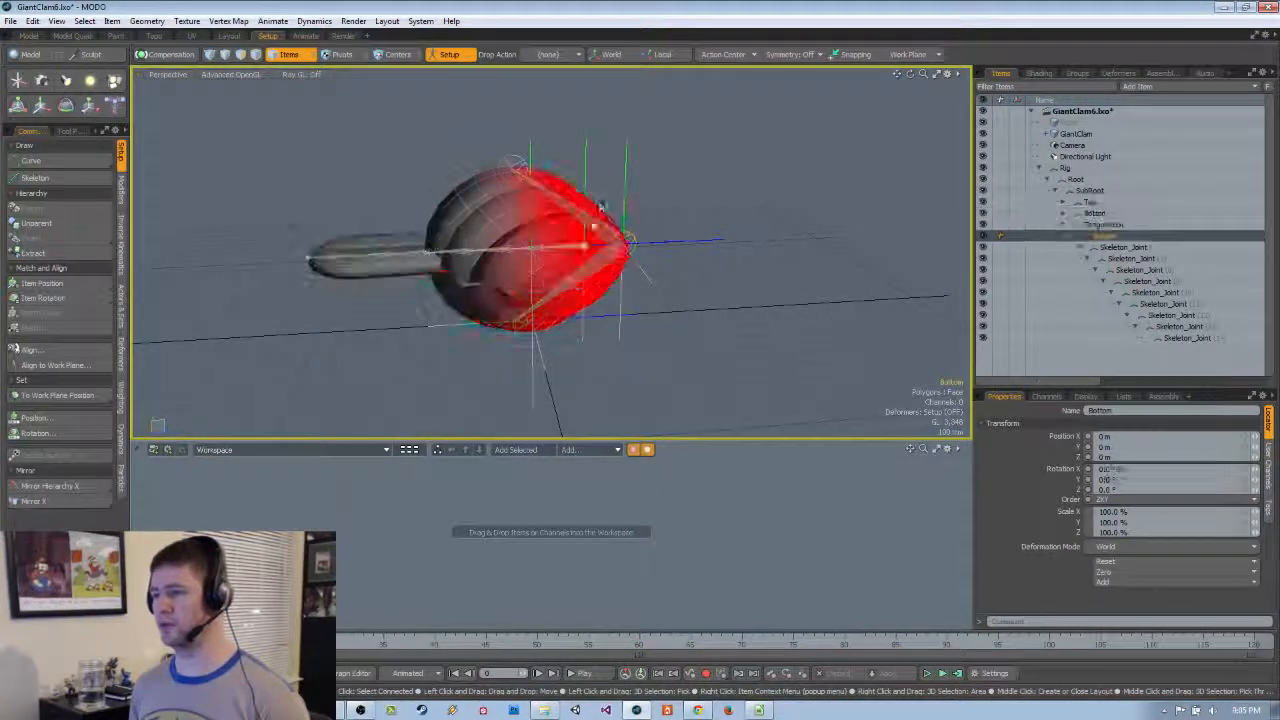
left_click(1116, 235)
left_click(1118, 226)
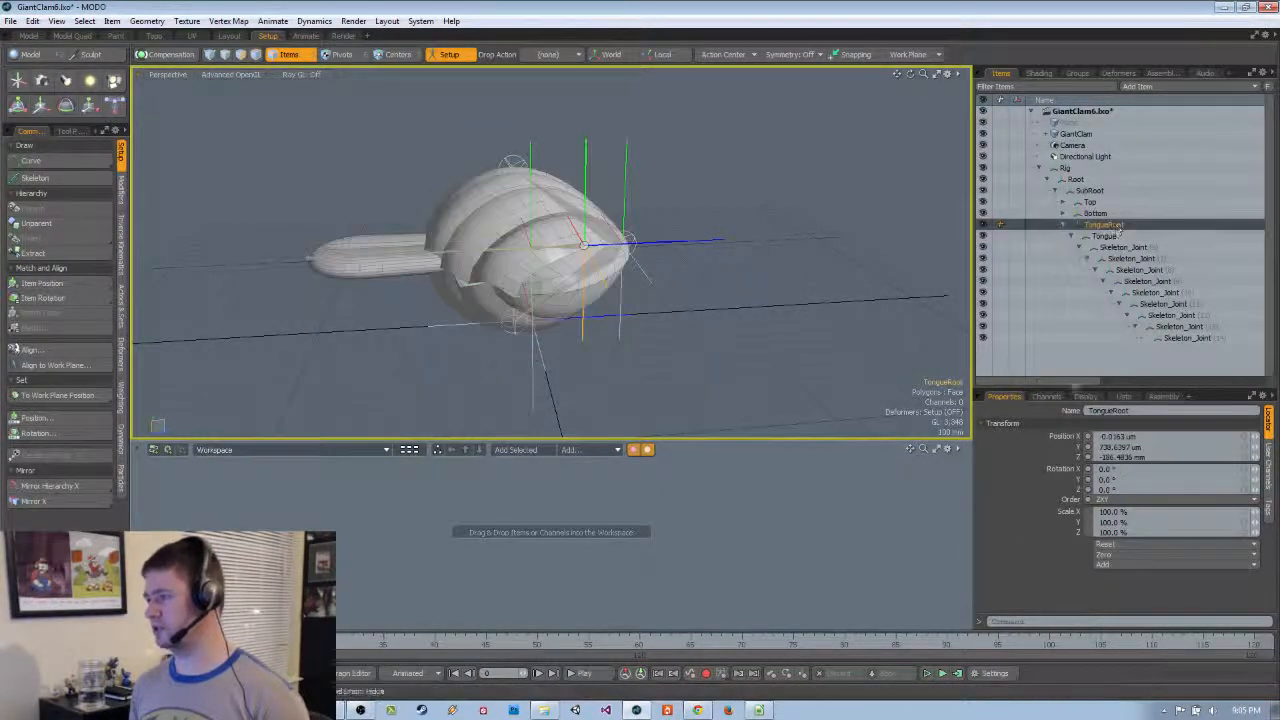
left_click(1062, 397)
left_click_drag(1062, 392, 1079, 347)
scroll(1129, 457, "up", 5)
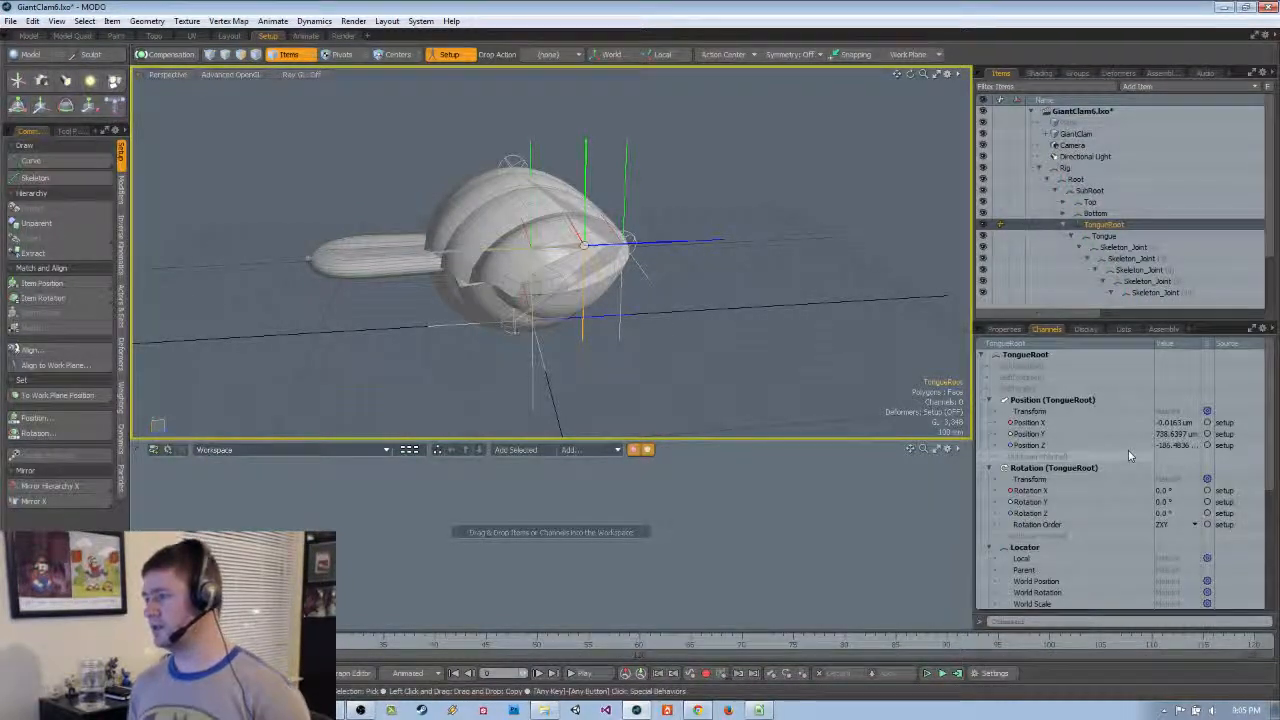
left_click(1114, 238)
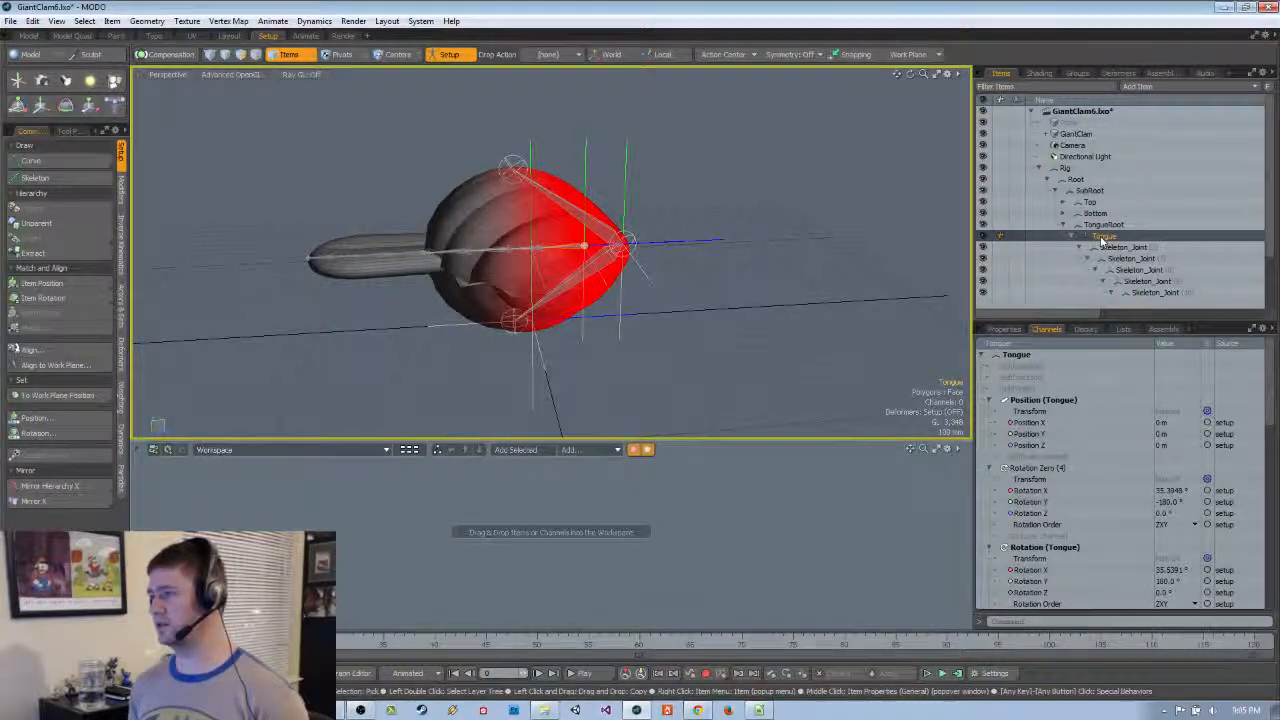
Move the Tongue joint chain out of TongueRoot to the scene's top level and set its X, Y and Z rotation to 0
left_click_drag(1100, 170, 1100, 166)
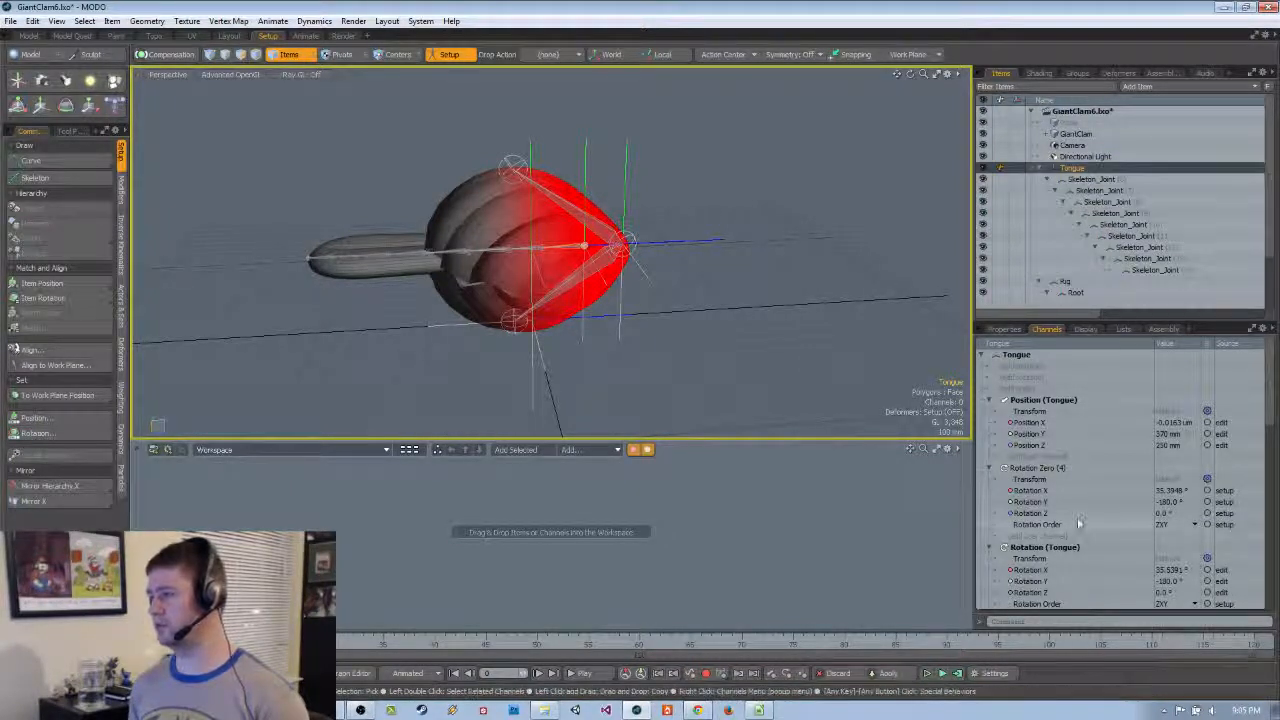
left_click(1004, 329)
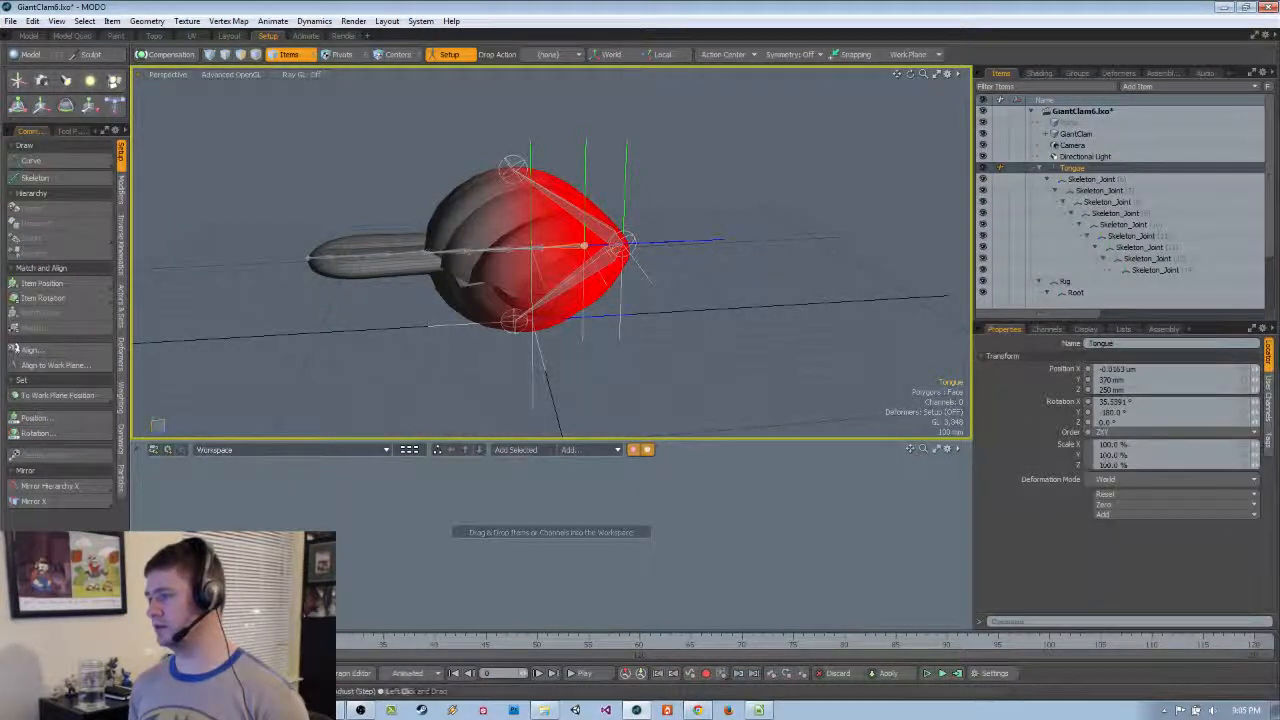
type("0")
key("Return")
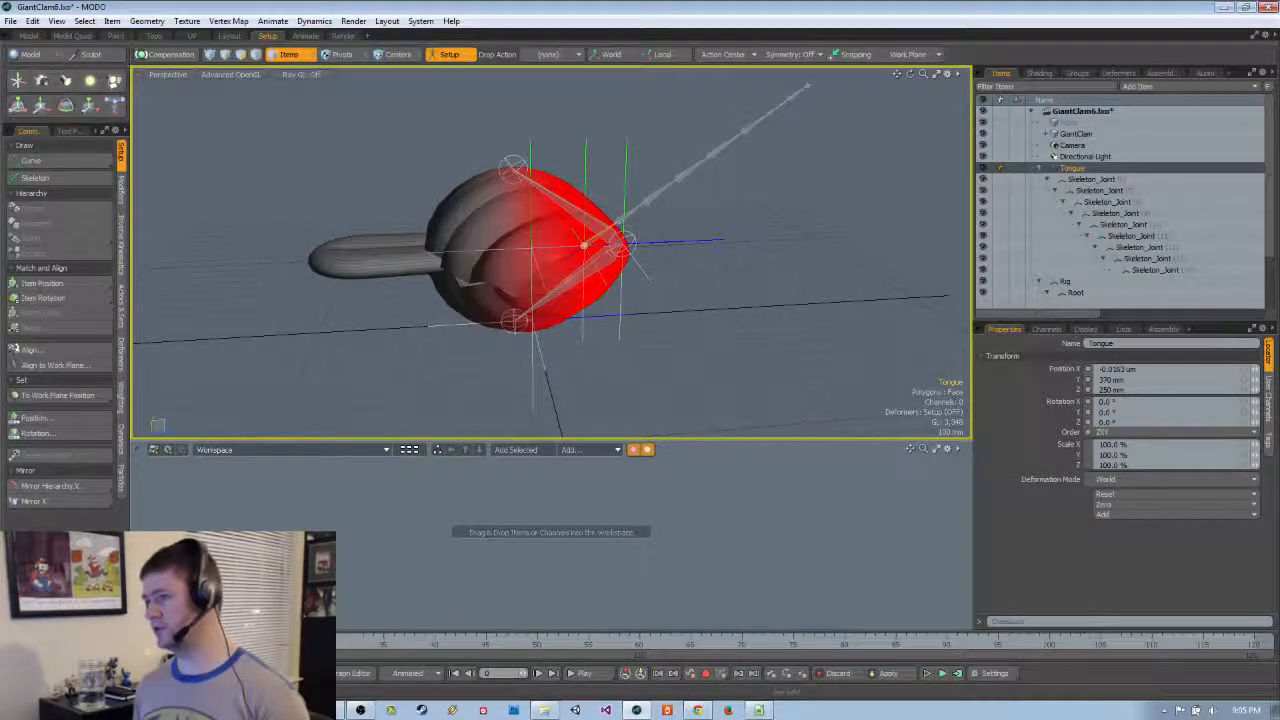
Delete the Rotation Zero transform from the Tongue joint's channels
left_click(1046, 329)
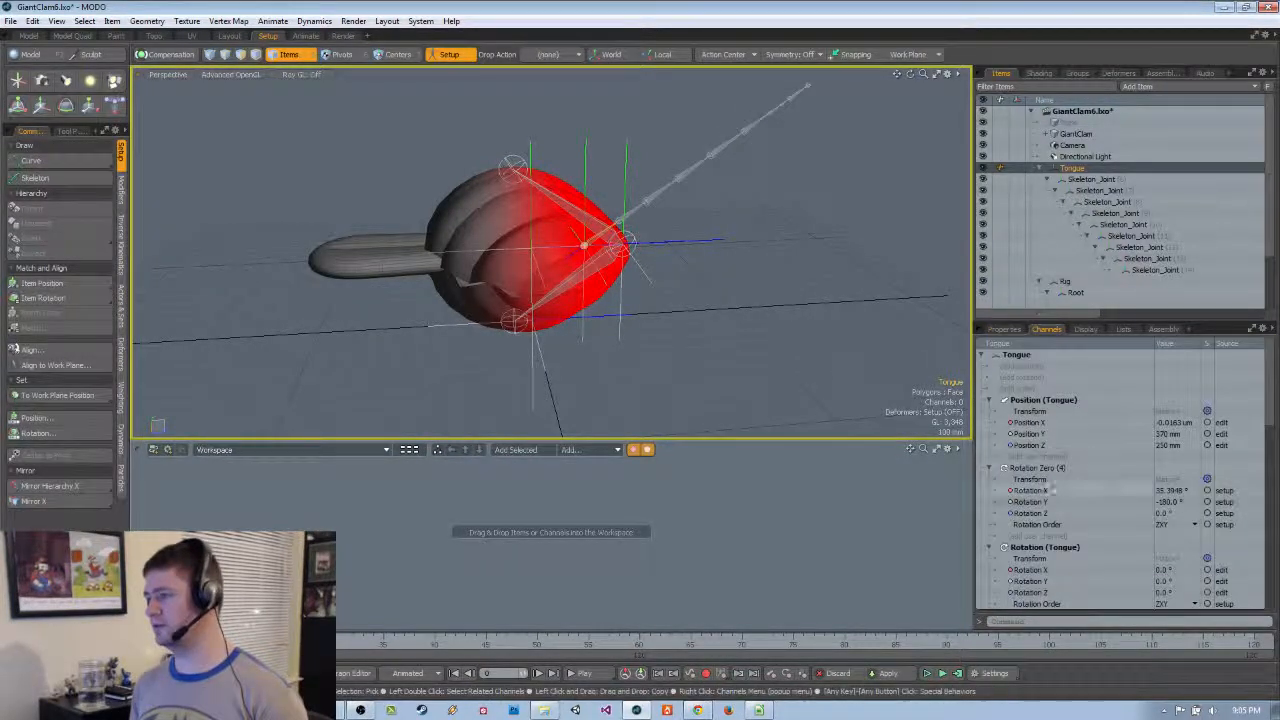
scroll(1049, 474, "down", 1)
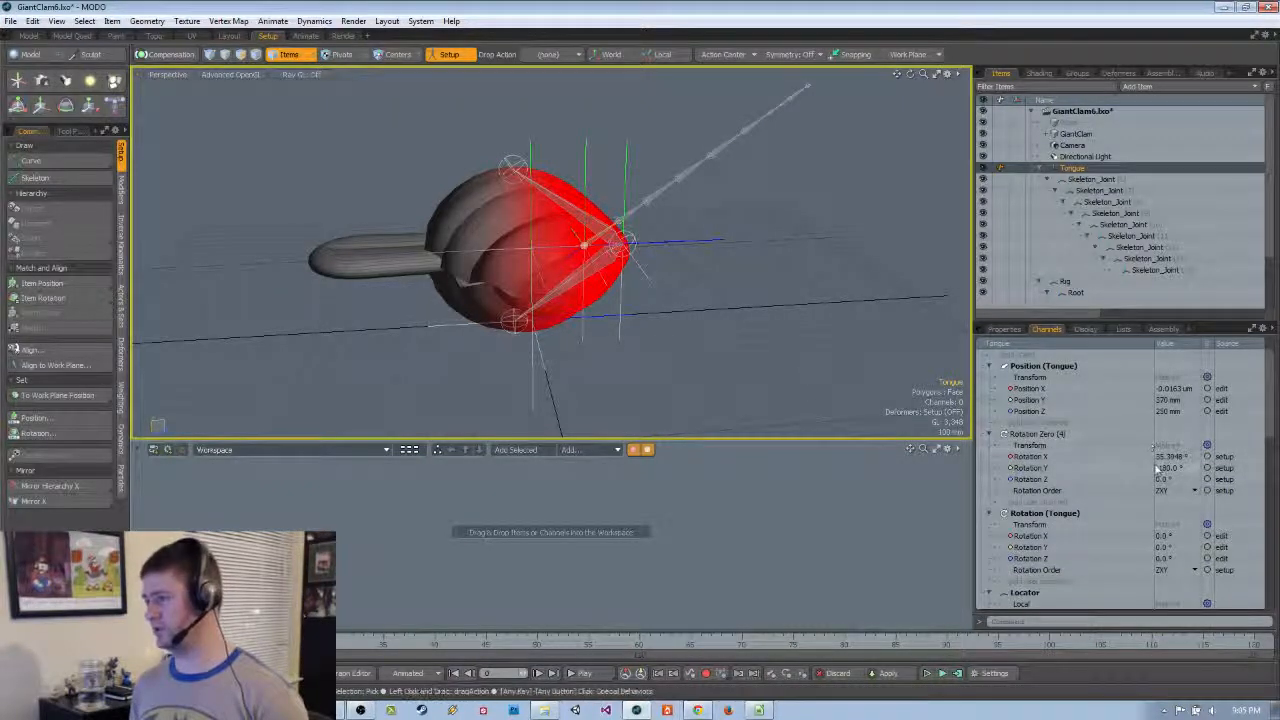
left_click(1058, 437)
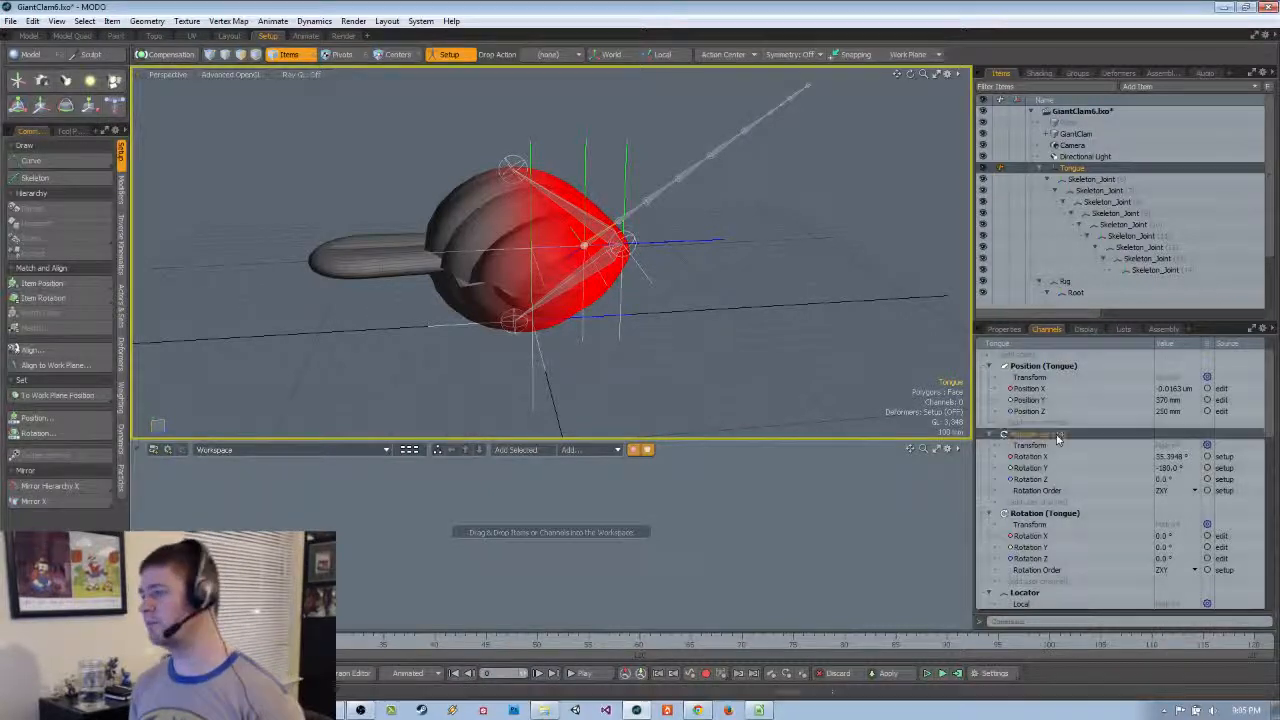
key("Delete")
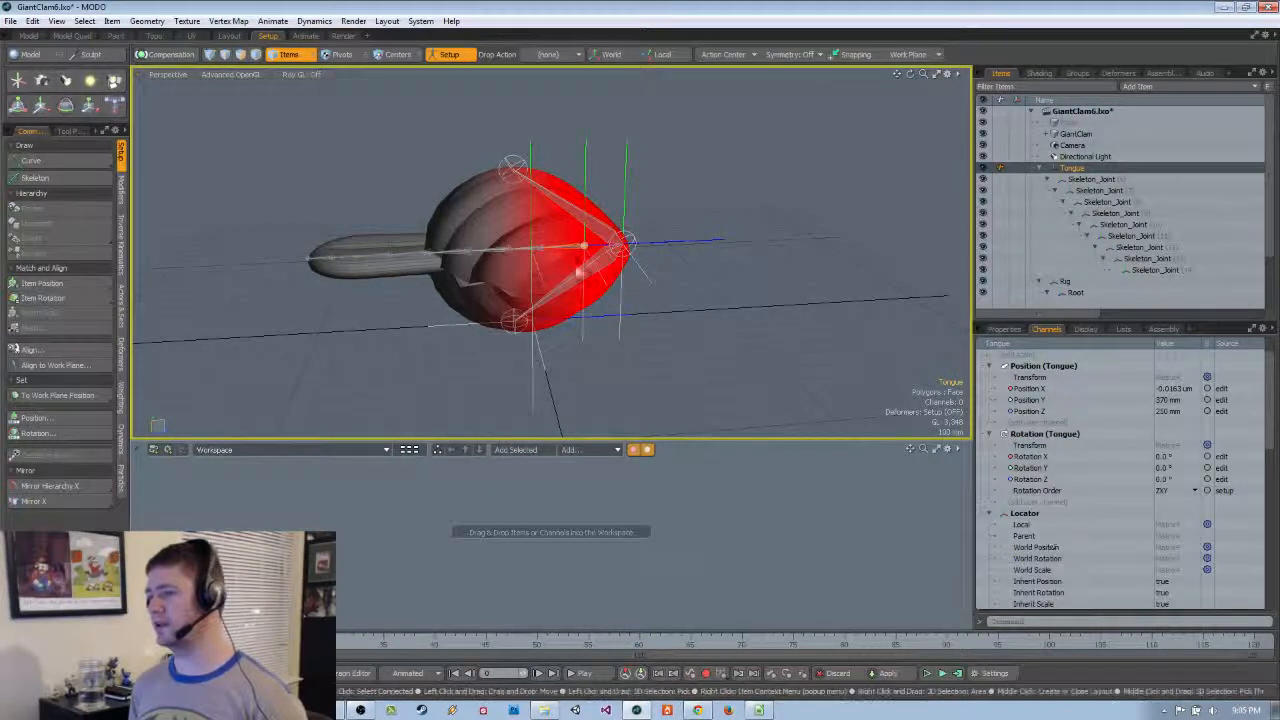
Parent the Tongue joint chain back under the TongueRoot locator
left_click_drag(636, 392, 705, 245, "alt")
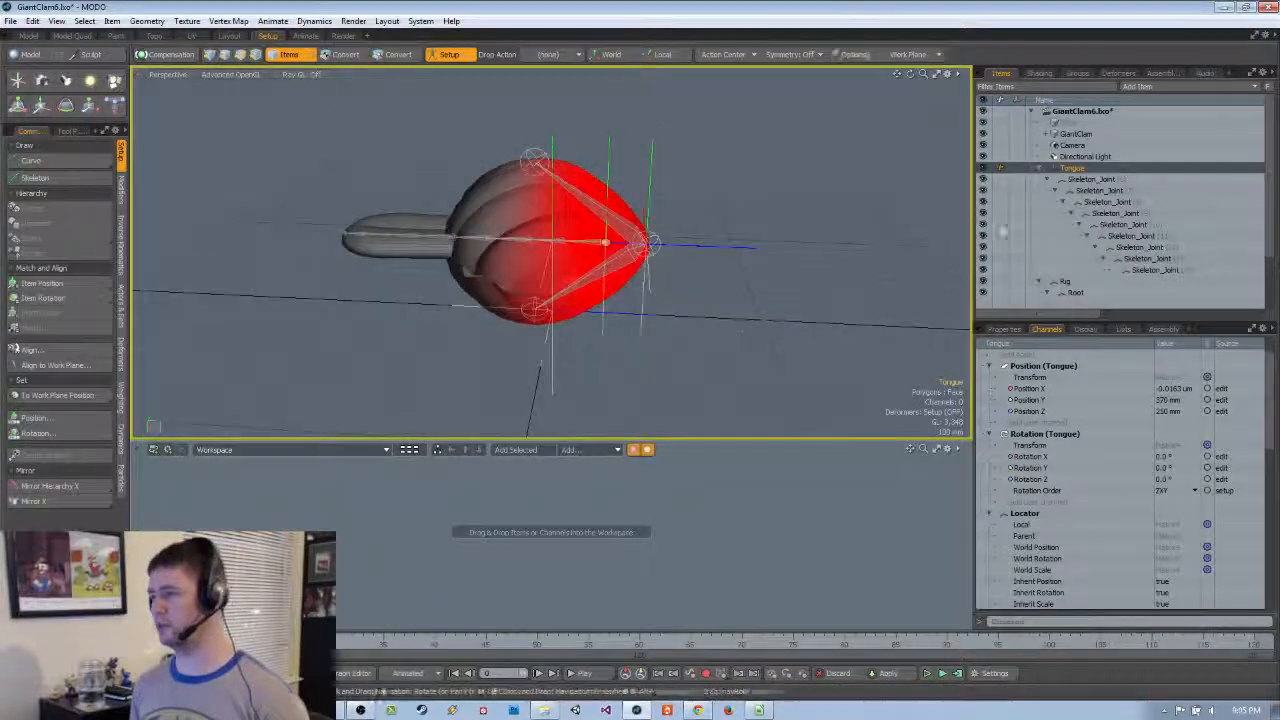
left_click(1063, 291)
scroll(1065, 290, "down", 2)
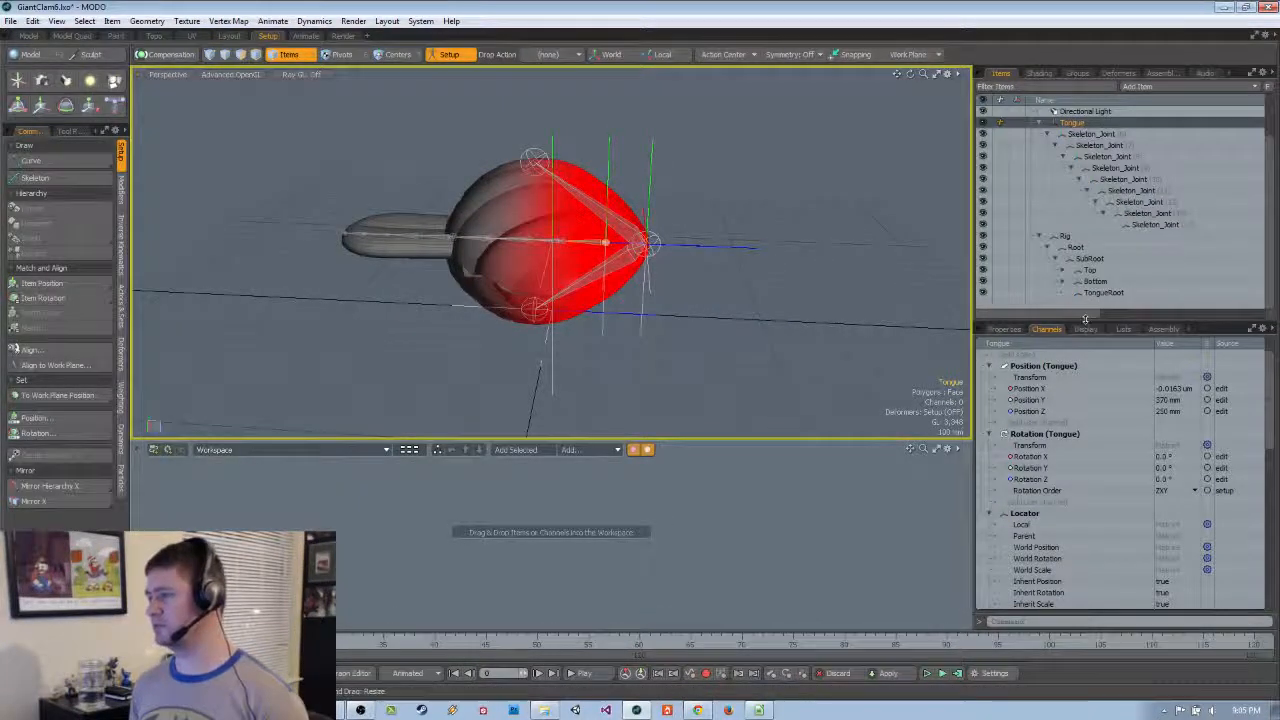
left_click_drag(1085, 319, 1094, 443)
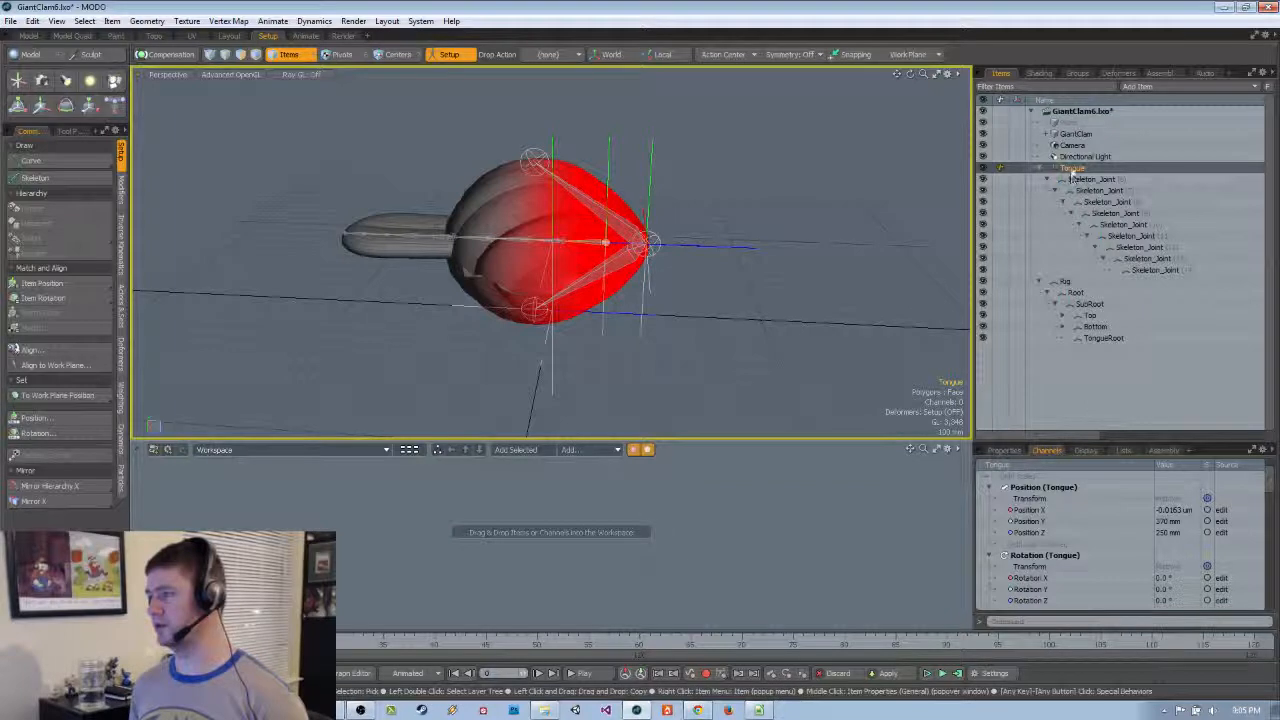
left_click_drag(1071, 176, 1105, 337)
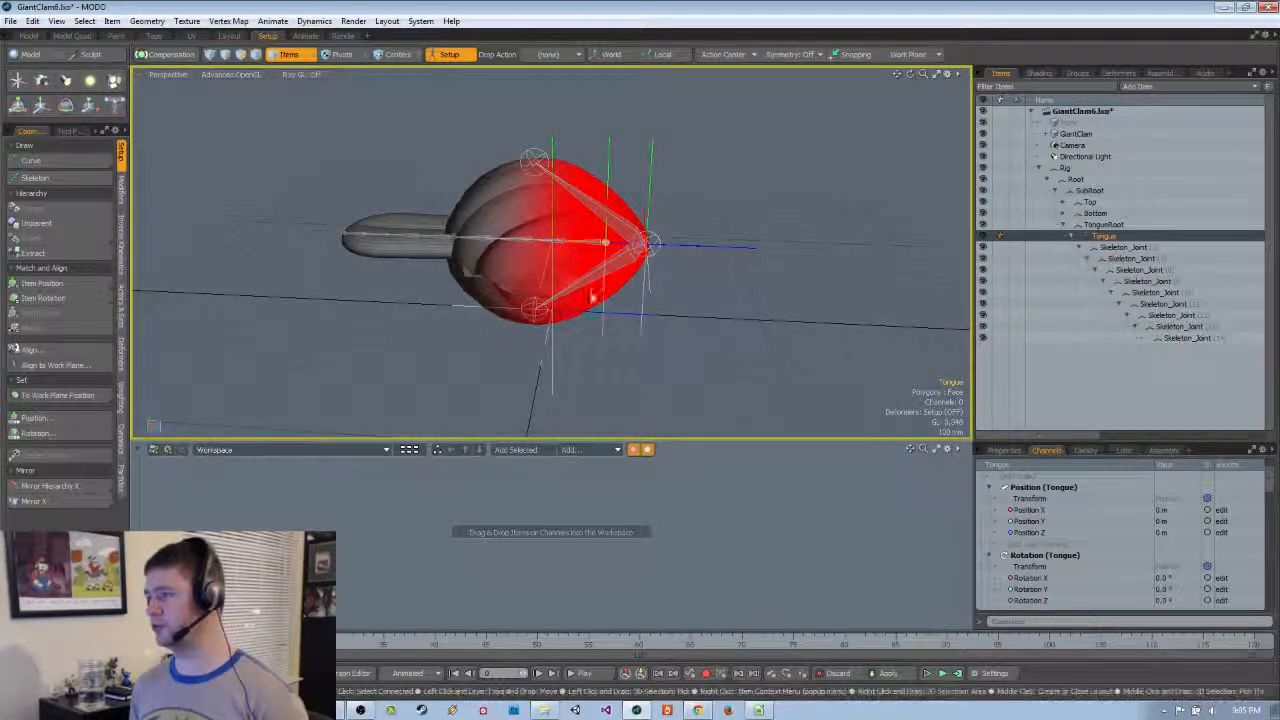
Turn off Setup mode and check the TongueRoot and Root locators by selecting them in the 3D view
left_click(449, 54)
left_click_drag(560, 340, 580, 262, "alt")
left_click(609, 184)
left_click(602, 185)
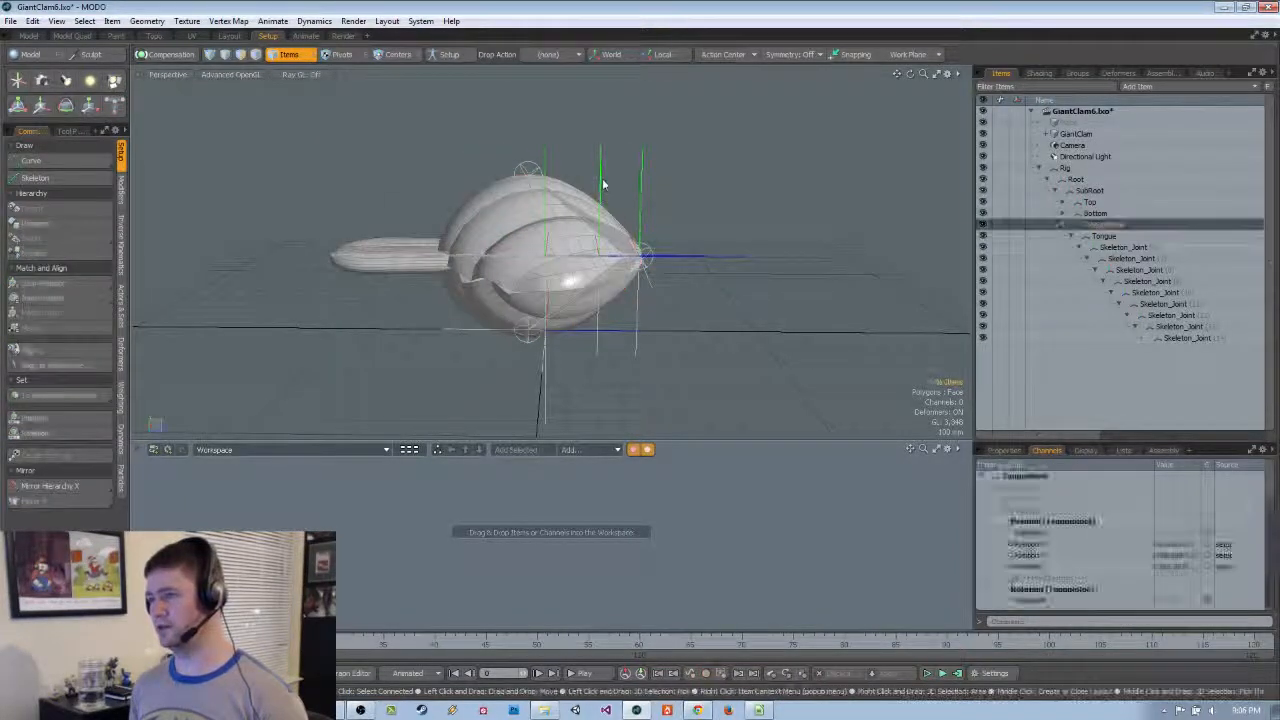
left_click(550, 169)
left_click(546, 167)
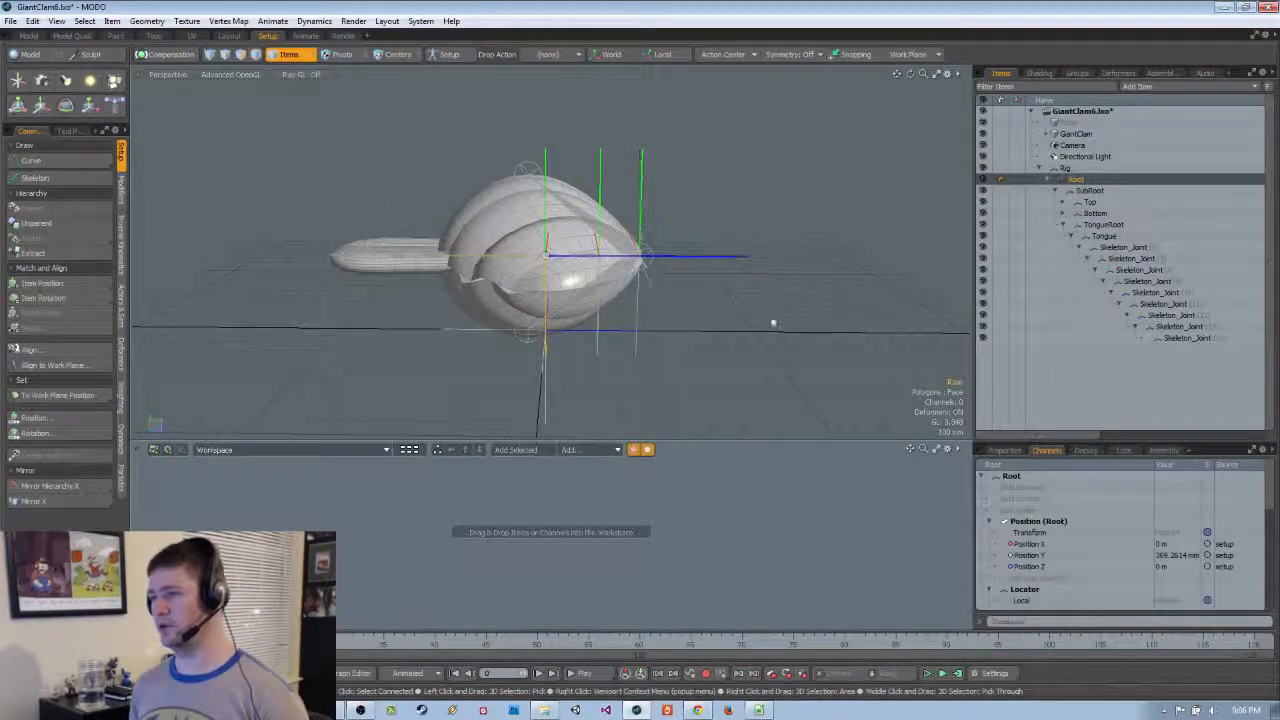
Test the hierarchy below Rig by moving the Root locator upward, and undo the move
left_click(1065, 167)
key("y")
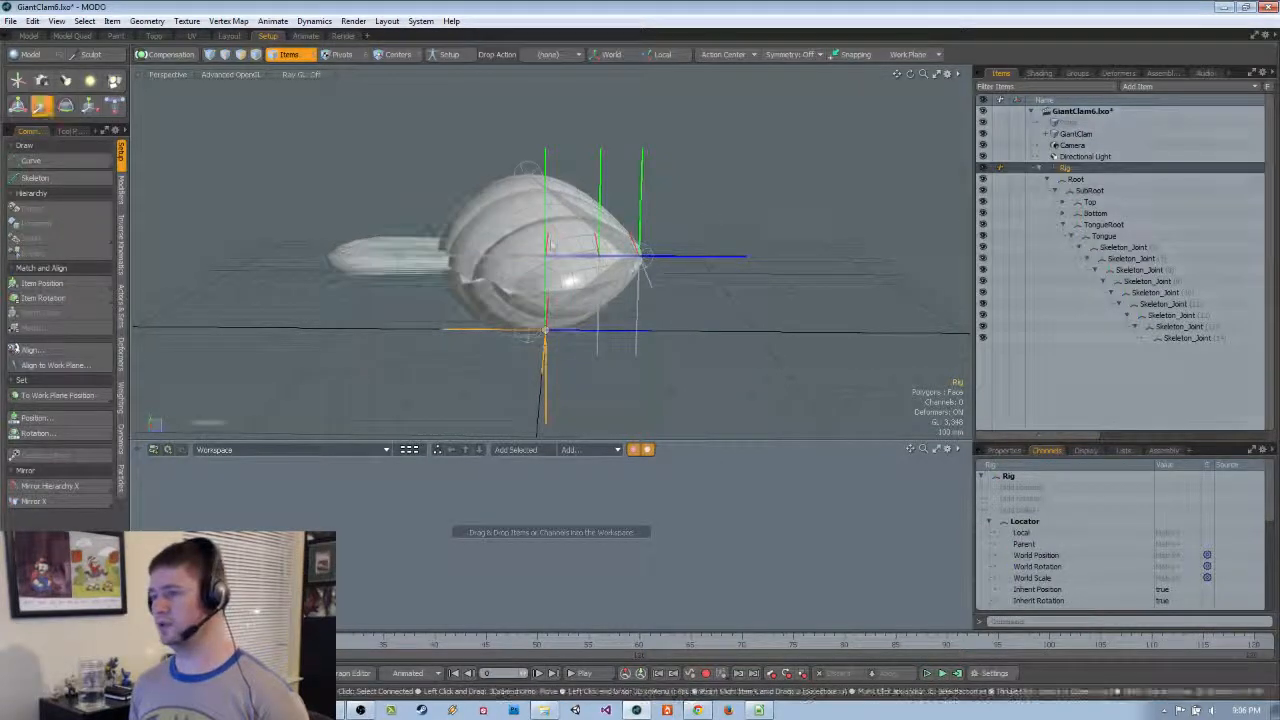
left_click_drag(560, 270, 658, 362, "alt")
left_click(1075, 179)
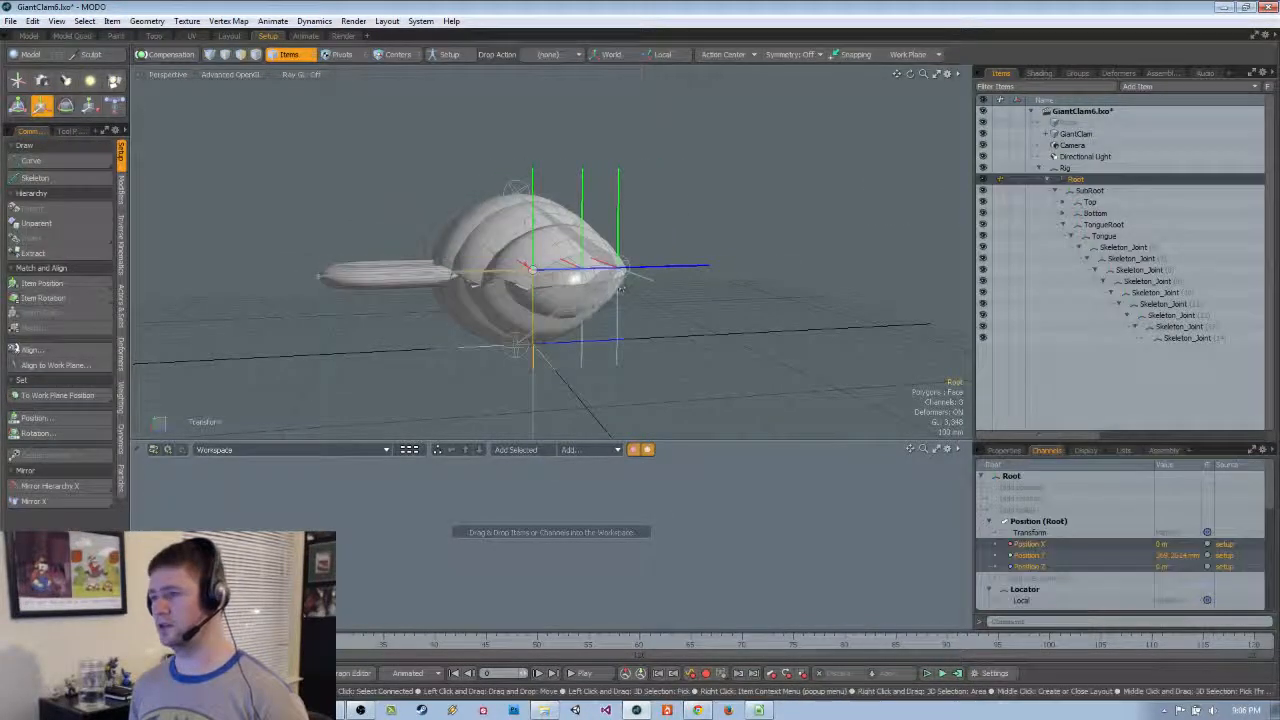
left_click_drag(535, 231, 533, 128)
key("ctrl+z")
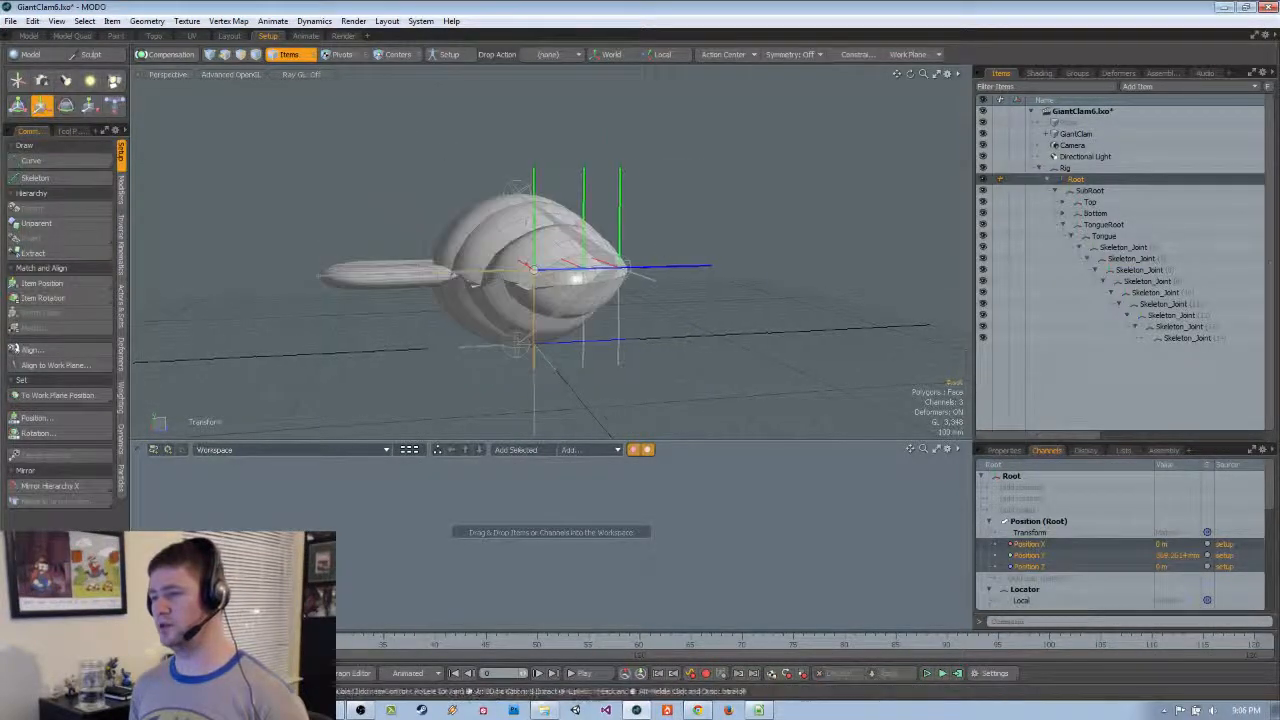
Try the Rotate tool on the SubRoot locator, undo the change and drop the tool
left_click_drag(660, 257, 669, 223, "alt")
key("space")
left_click(640, 213)
key("e")
key("ctrl+z")
key("space")
mouse_move(690, 300)
left_mouse_down("alt")
mouse_move(743, 337)
mouse_move(698, 295)
left_mouse_up("alt")
In Setup mode, adjust the Top joint's weights on the upper shell's polygons with the Adjust Weights tool
left_click(457, 58)
mouse_move(650, 235)
left_mouse_down("alt")
mouse_move(630, 210)
mouse_move(666, 230)
left_mouse_up("alt")
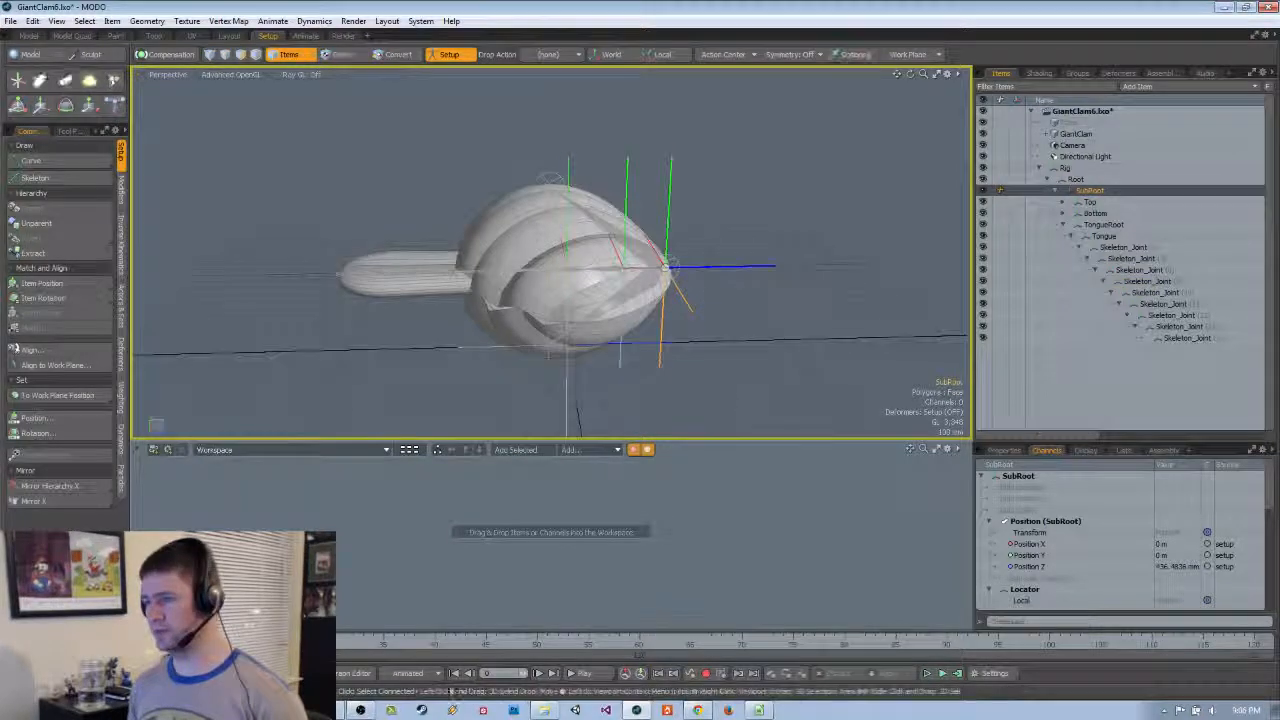
key("1")
key("5")
left_click(649, 257)
left_click_drag(649, 257, 524, 277, "alt")
key("1")
key("3")
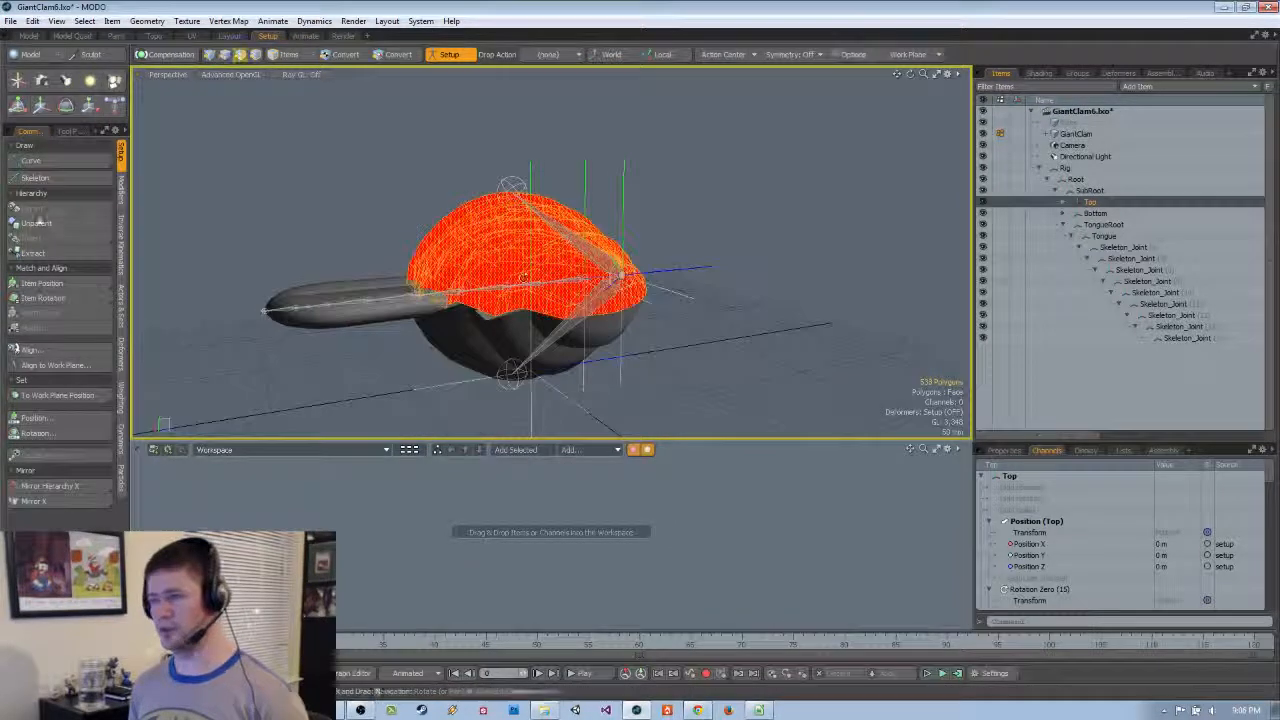
left_click(122, 393)
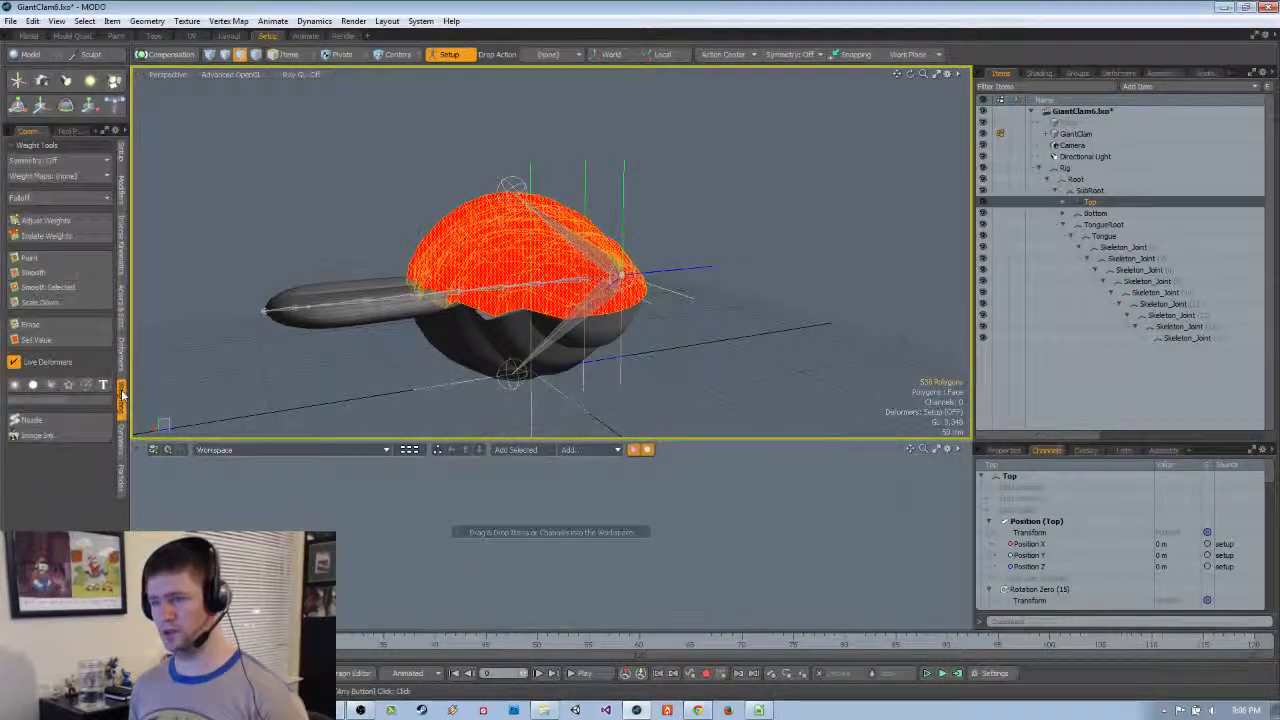
left_click(42, 221)
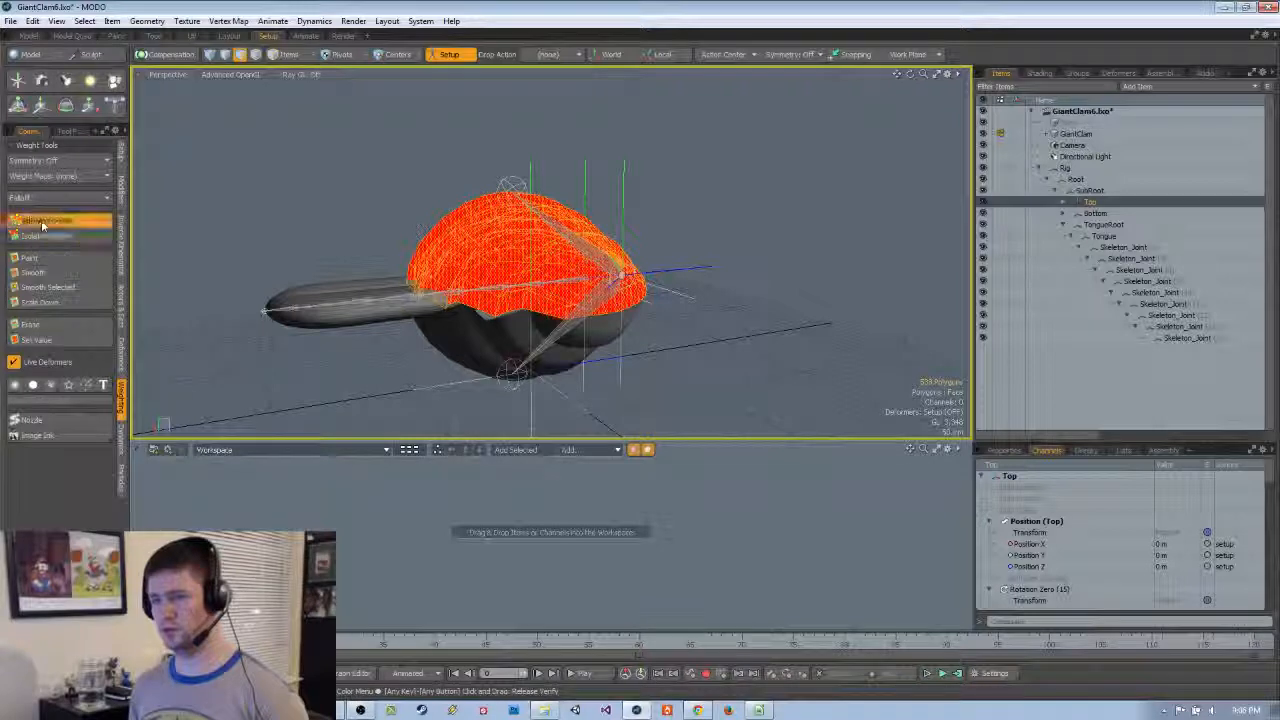
left_click_drag(650, 295, 505, 343)
Adjust the Bottom joint's weights on the lower shell's polygons with the Adjust Weights tool
key("5")
left_click(606, 296)
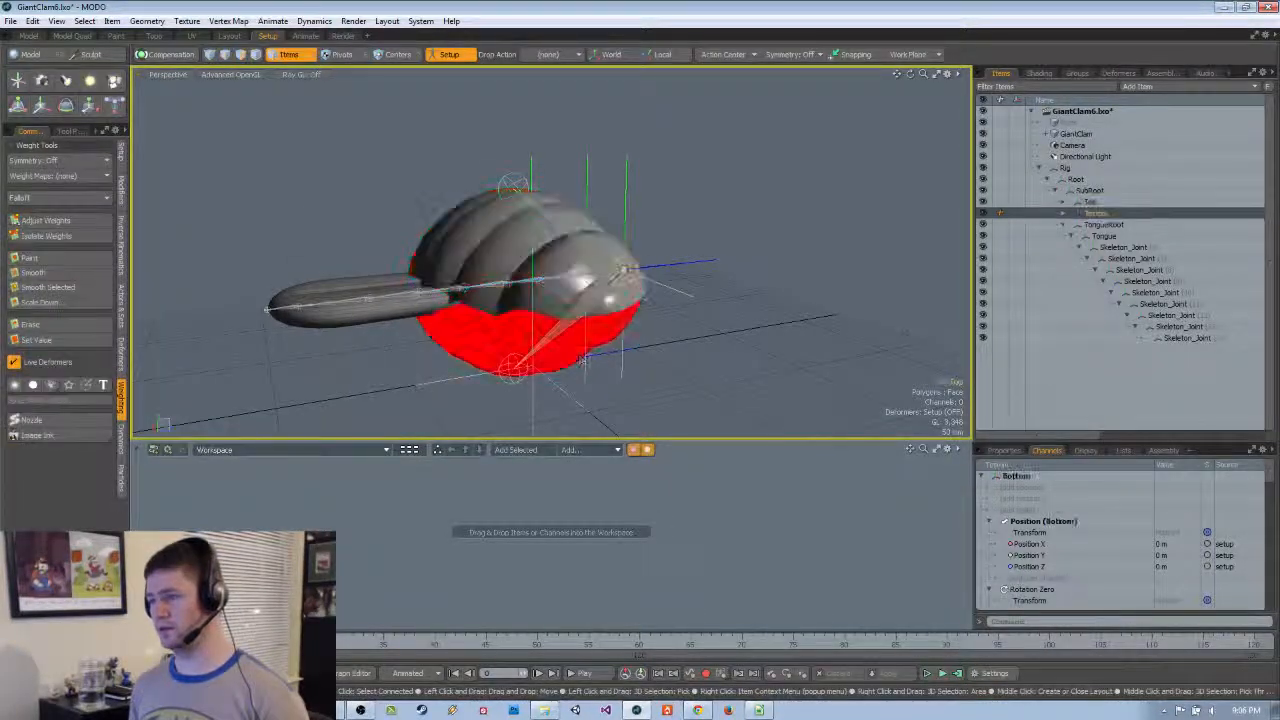
key("3")
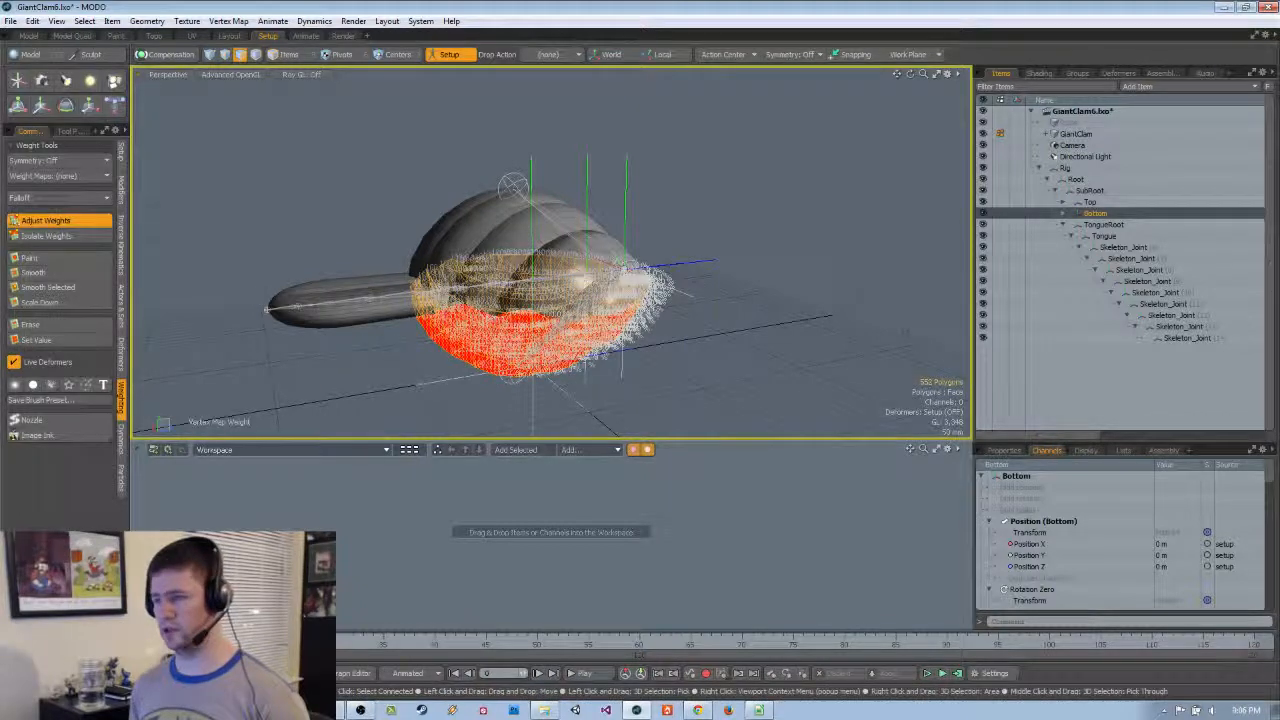
key("q")
Turn off Setup mode and test the weights by moving Root up to about 649 mm in Y and back down to about 409 mm
left_click_drag(606, 290, 655, 265, "alt")
scroll(683, 240, "up", 2)
left_click(471, 56)
scroll(620, 255, "down", 3)
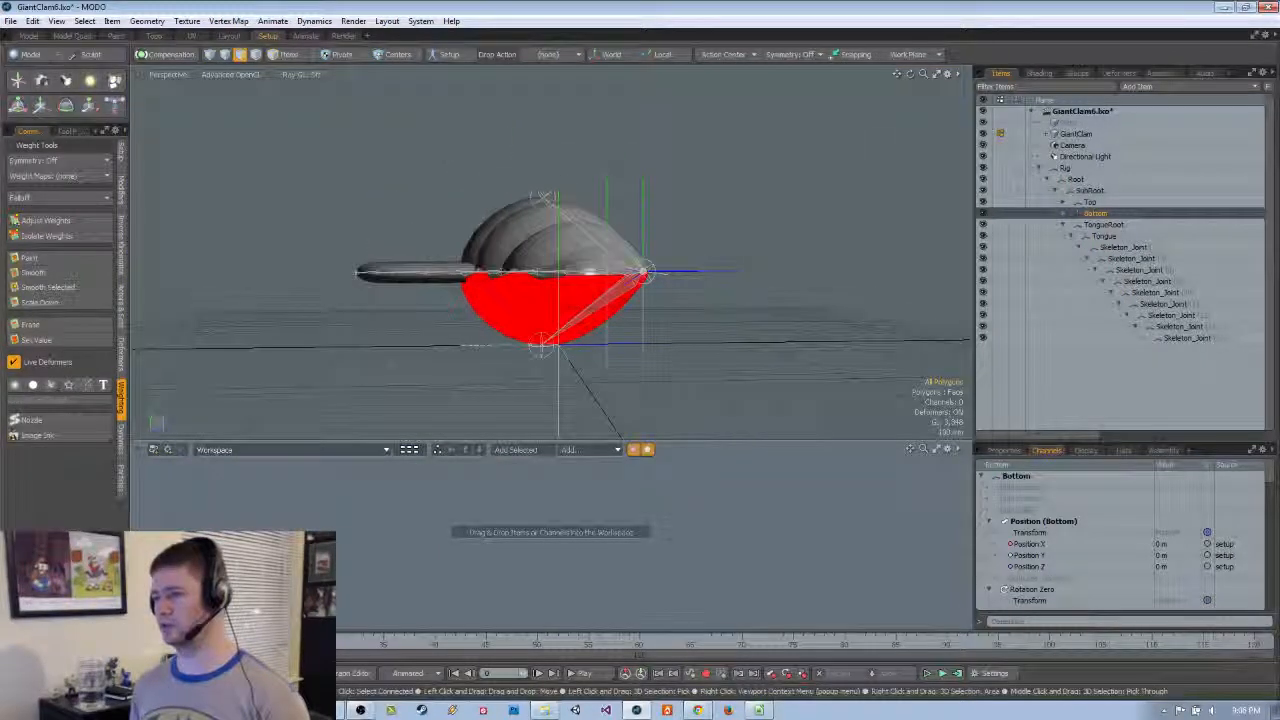
key("5")
left_click(715, 272)
key("w")
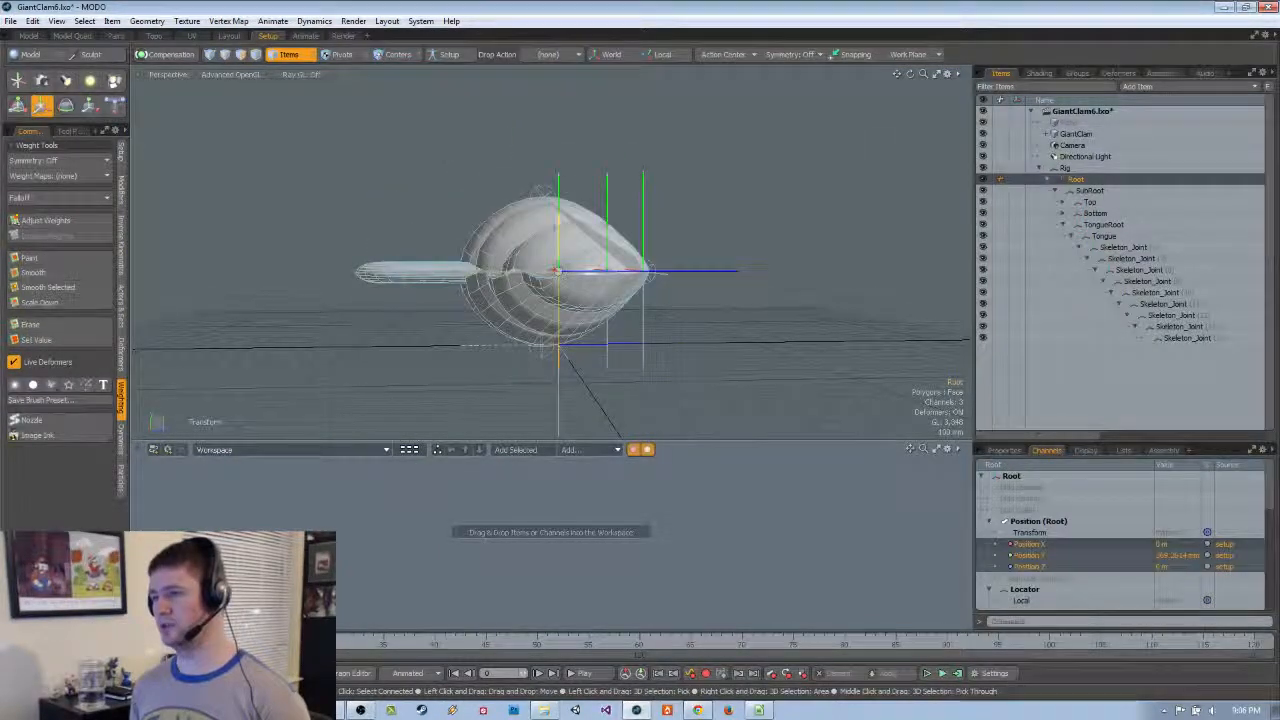
left_click_drag(557, 240, 557, 162)
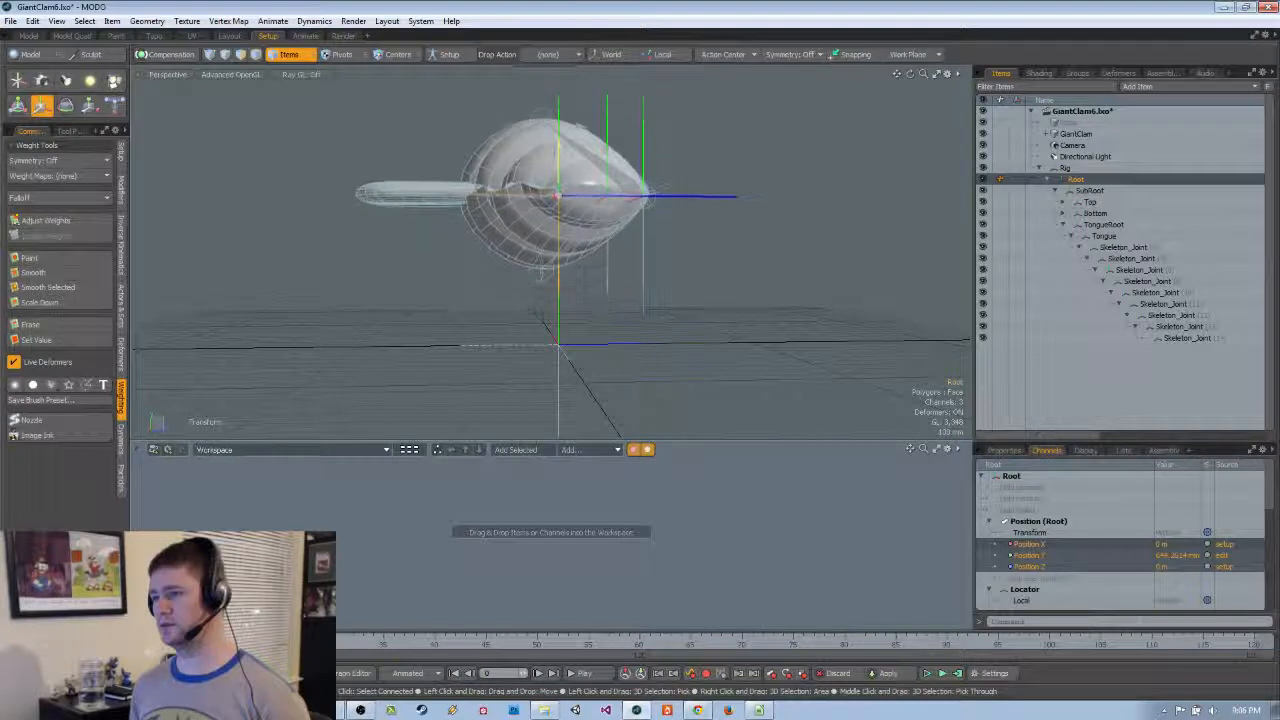
left_click_drag(541, 271, 541, 343)
Switch the viewport to the Left view, test moving the Root locator upward and undo that move
key("ctrl+1")
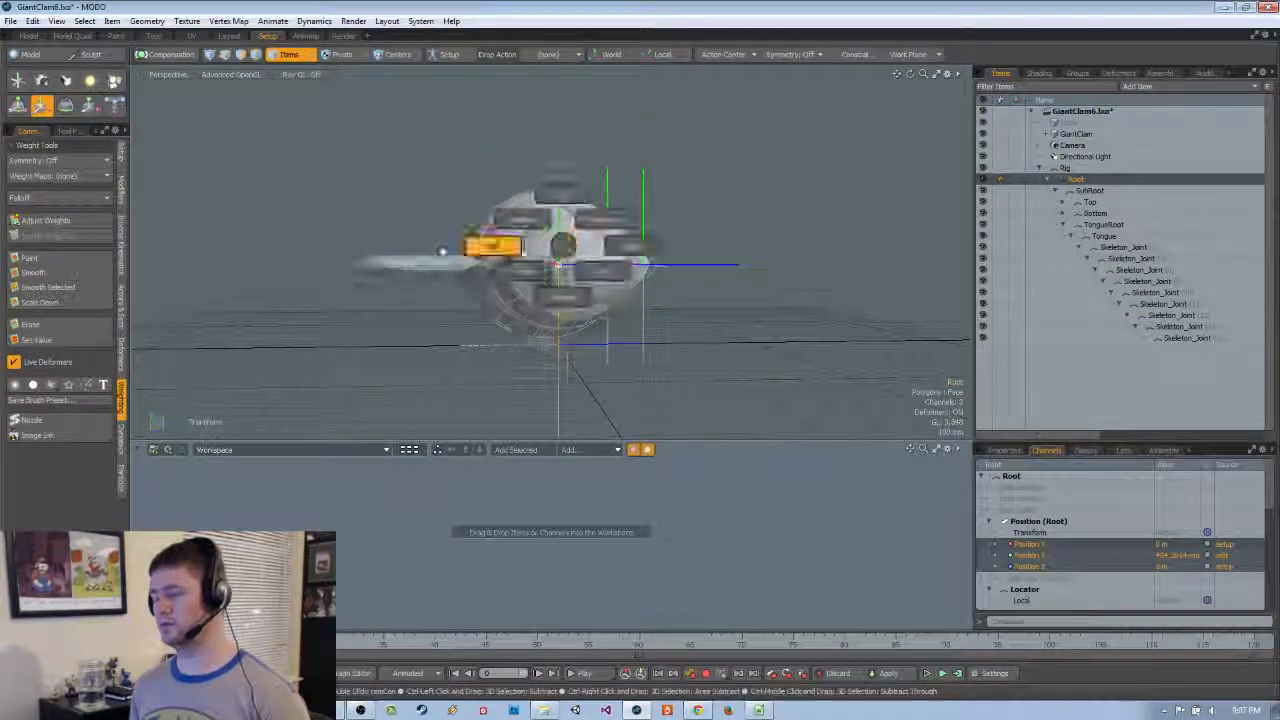
left_click(514, 247)
left_click_drag(577, 194, 577, 76)
key("ctrl+z")
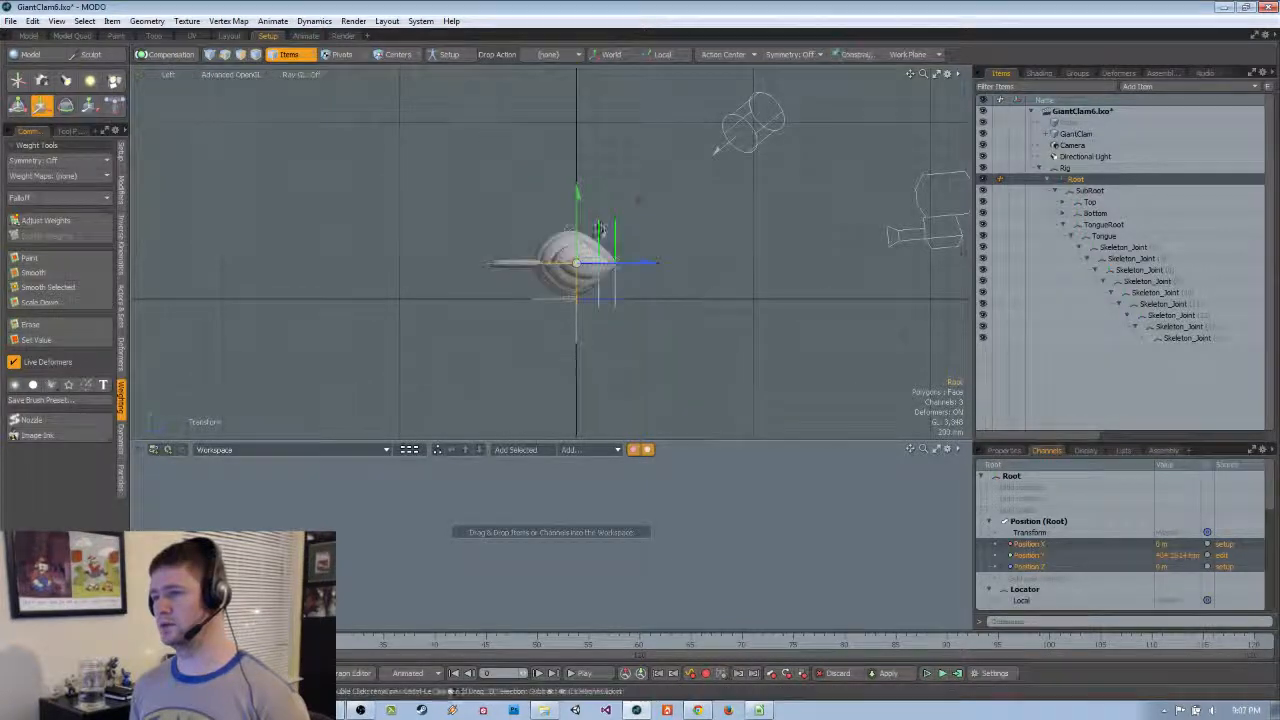
Test moving the whole clam upward with the Rig locator, and undo the move
scroll(600, 228, "up", 3)
left_click(559, 395)
key("w")
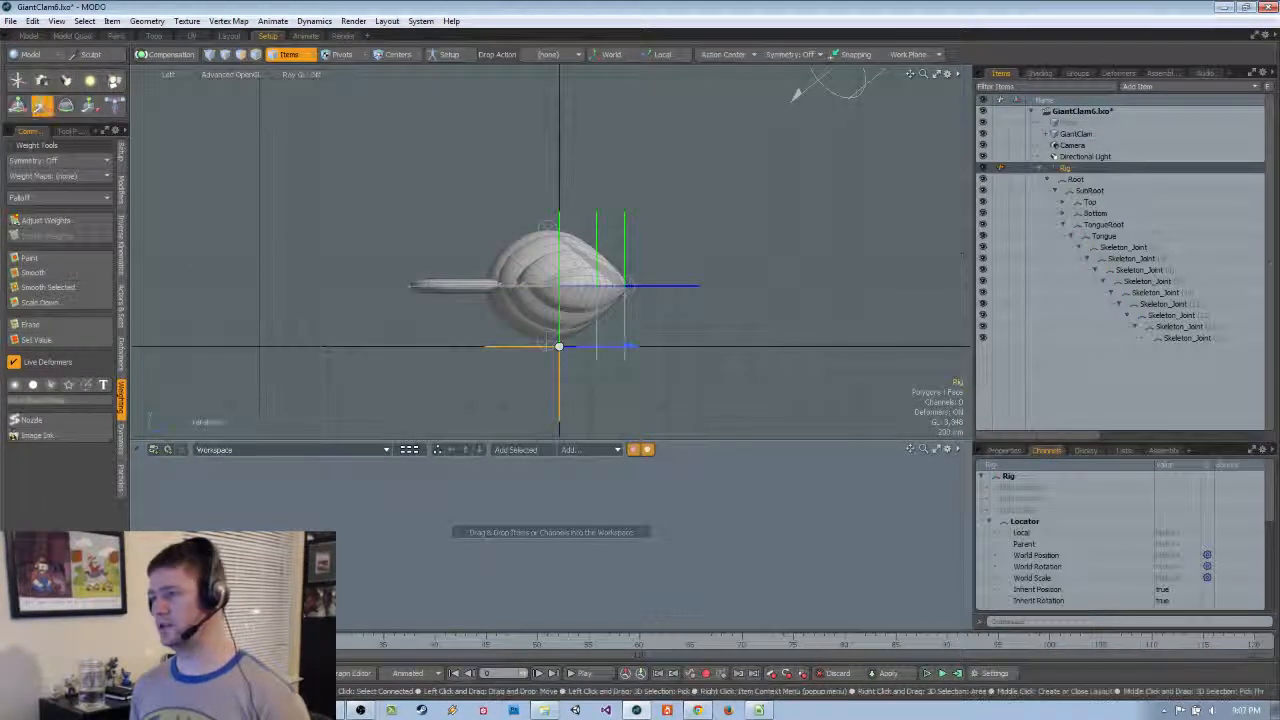
left_click_drag(560, 277, 560, 199)
key("ctrl+z")
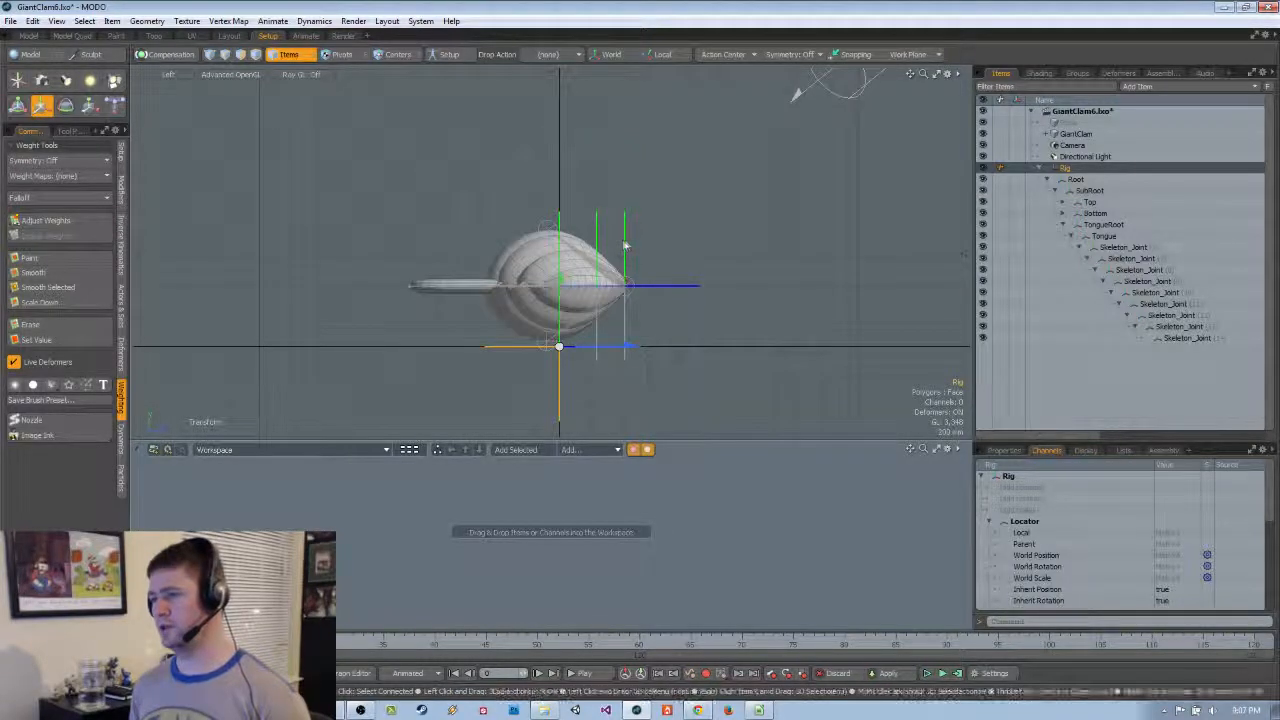
Test rotating the SubRoot locator in the Left view, and undo the rotation
left_click(626, 245)
key("e")
left_click_drag(688, 238, 718, 285)
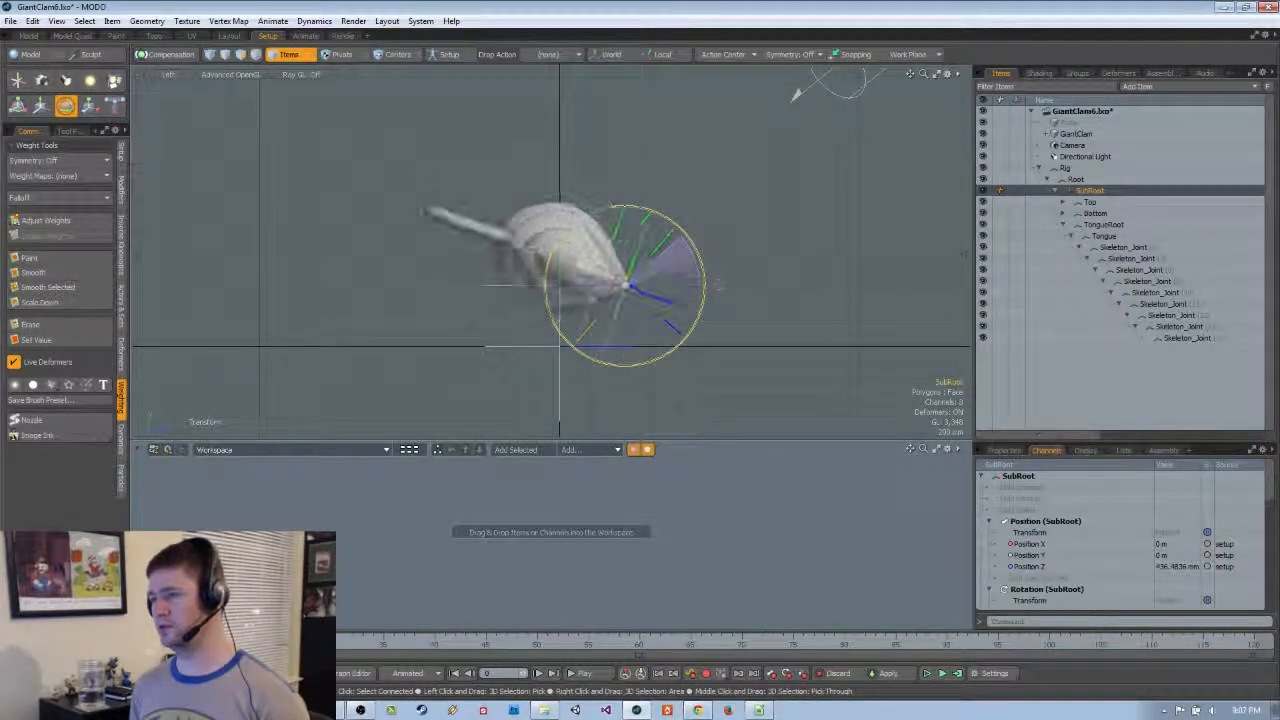
key("ctrl+z")
Switch the viewport to Perspective, test rotating the whole clam with the Root locator, and undo the rotation
key("ctrl+space")
left_click(675, 292)
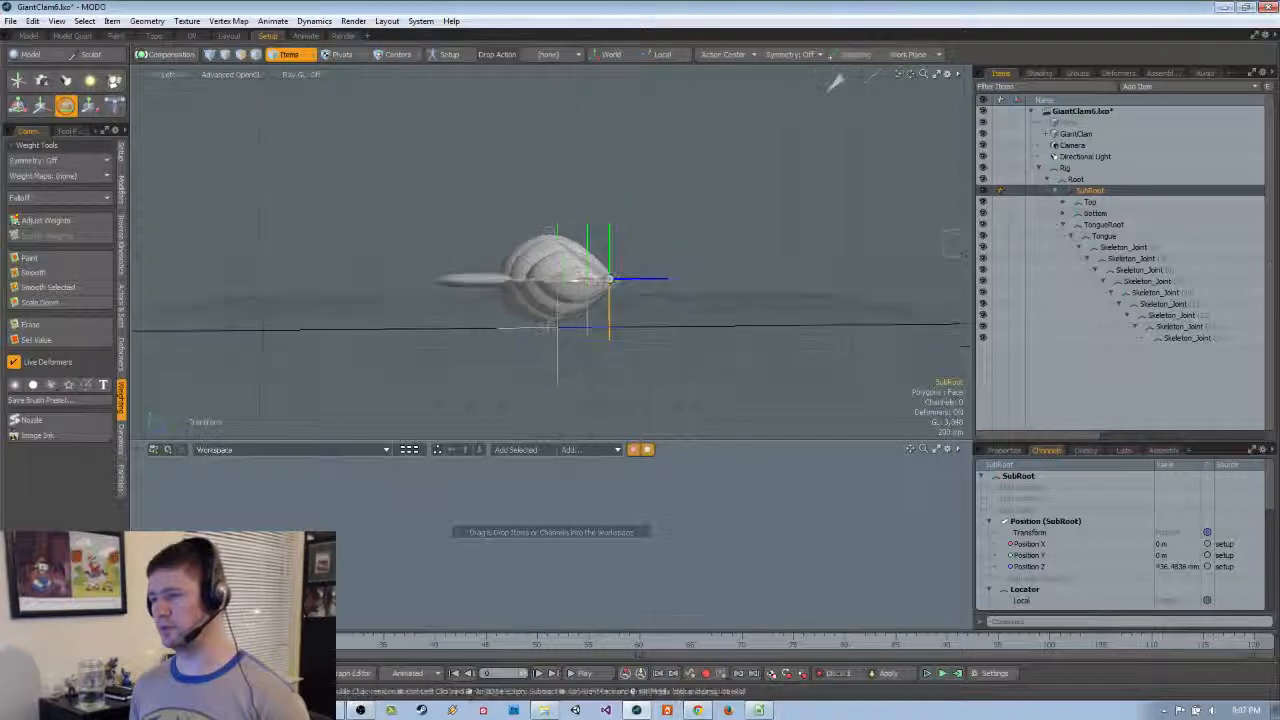
left_click_drag(620, 245, 563, 226, "alt")
left_click(558, 228)
scroll(575, 245, "up", 3)
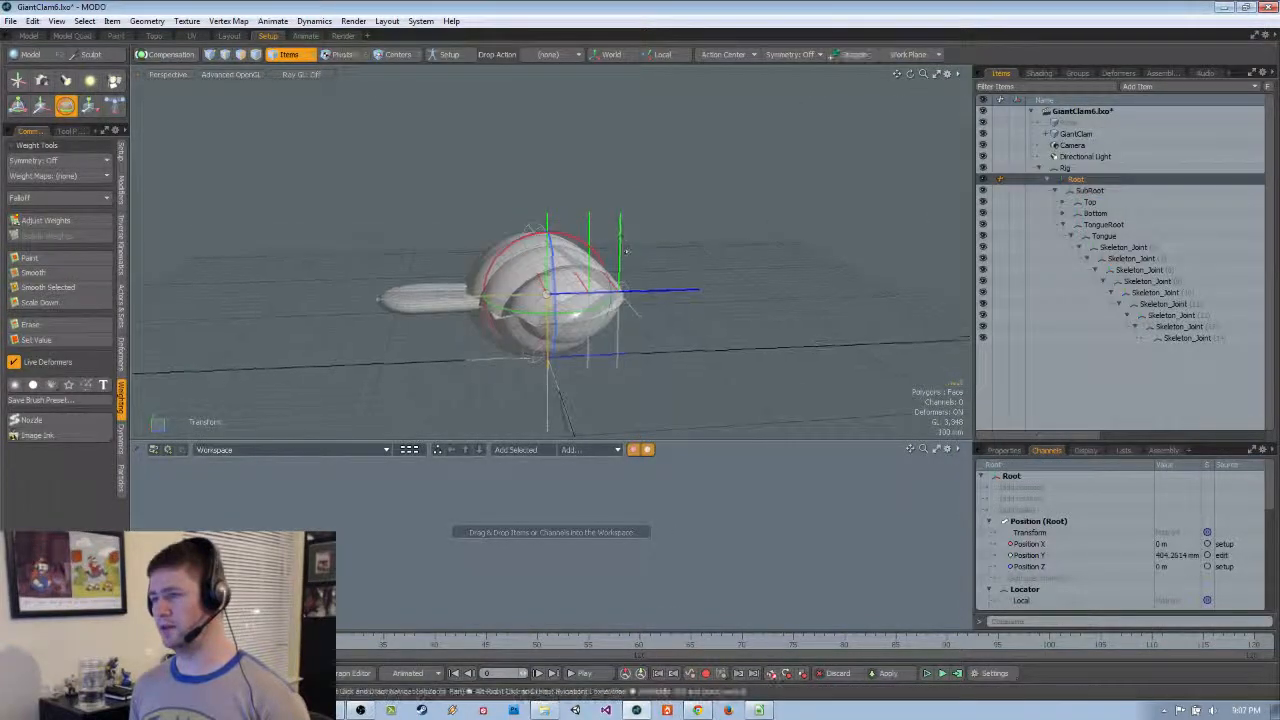
left_click_drag(560, 307, 610, 308)
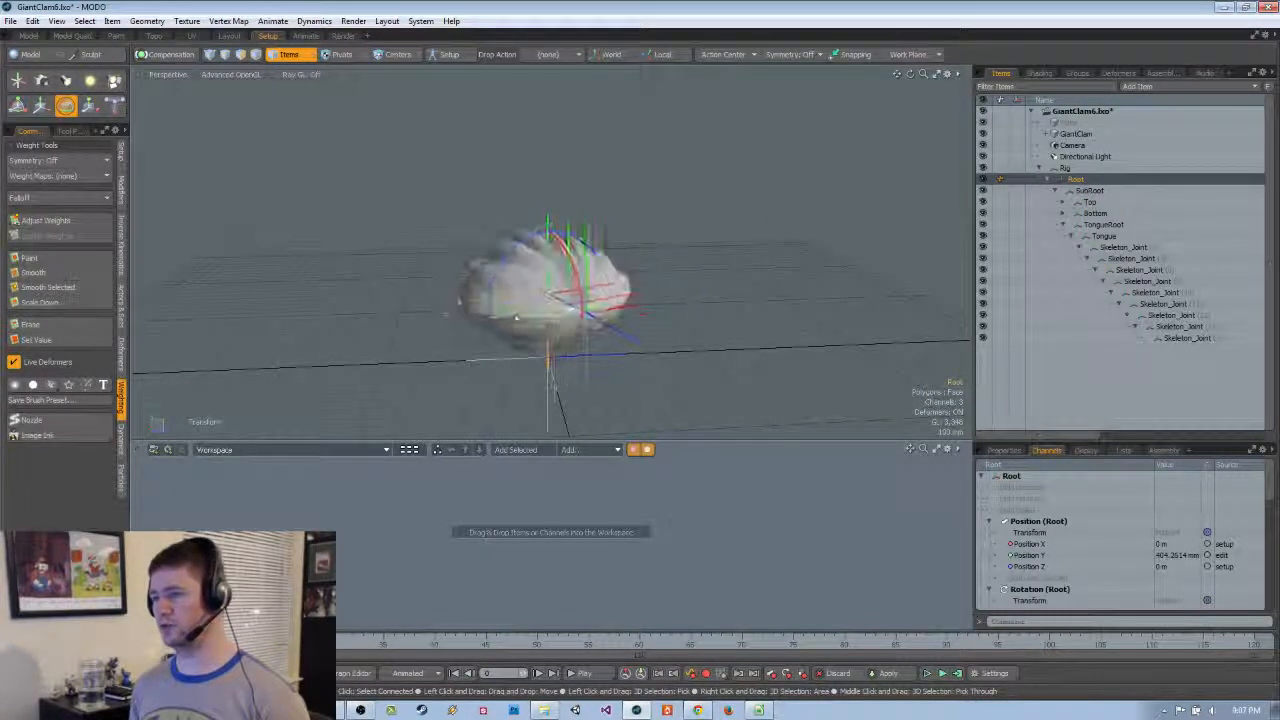
key("ctrl+z")
left_click_drag(518, 315, 570, 238, "alt")
key("ctrl+z")
Leave the transform tool and hide the polygons of both shells and the tongue, leaving only the clam's inner mesh shown
left_click_drag(583, 294, 612, 184, "ctrl+alt")
key("space")
left_click(693, 236)
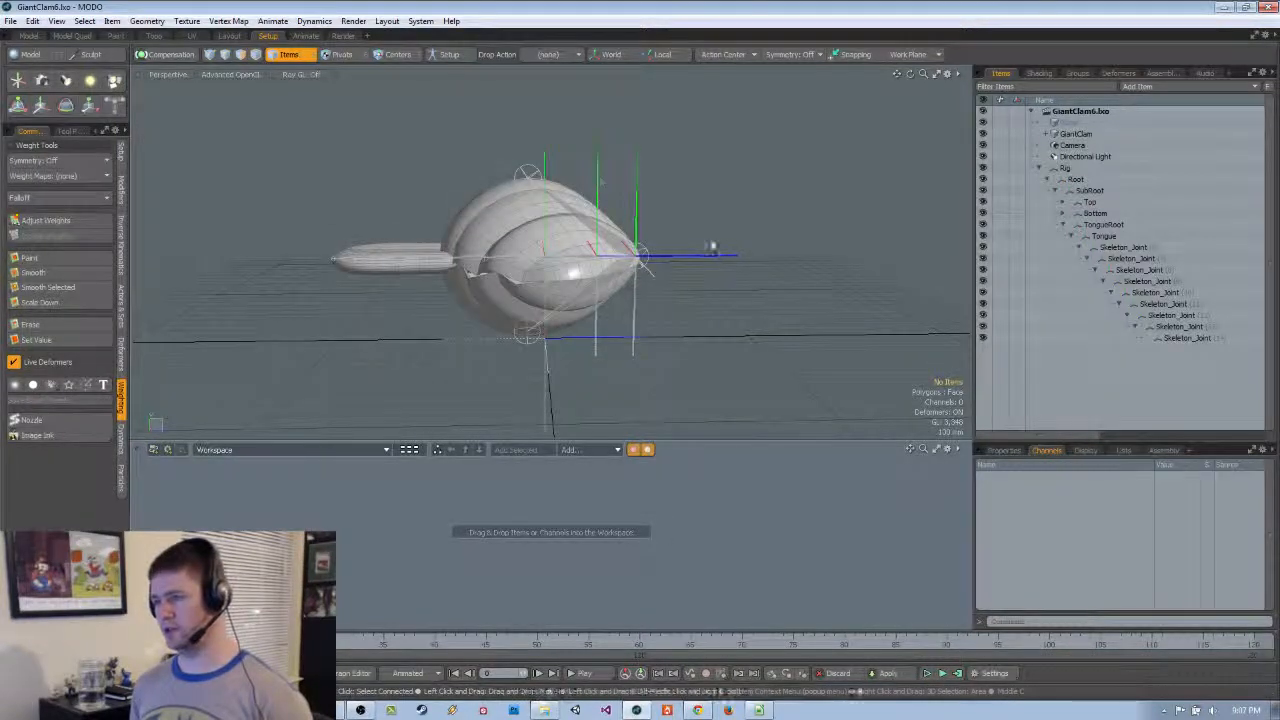
left_click_drag(712, 247, 738, 254, "alt")
key("3")
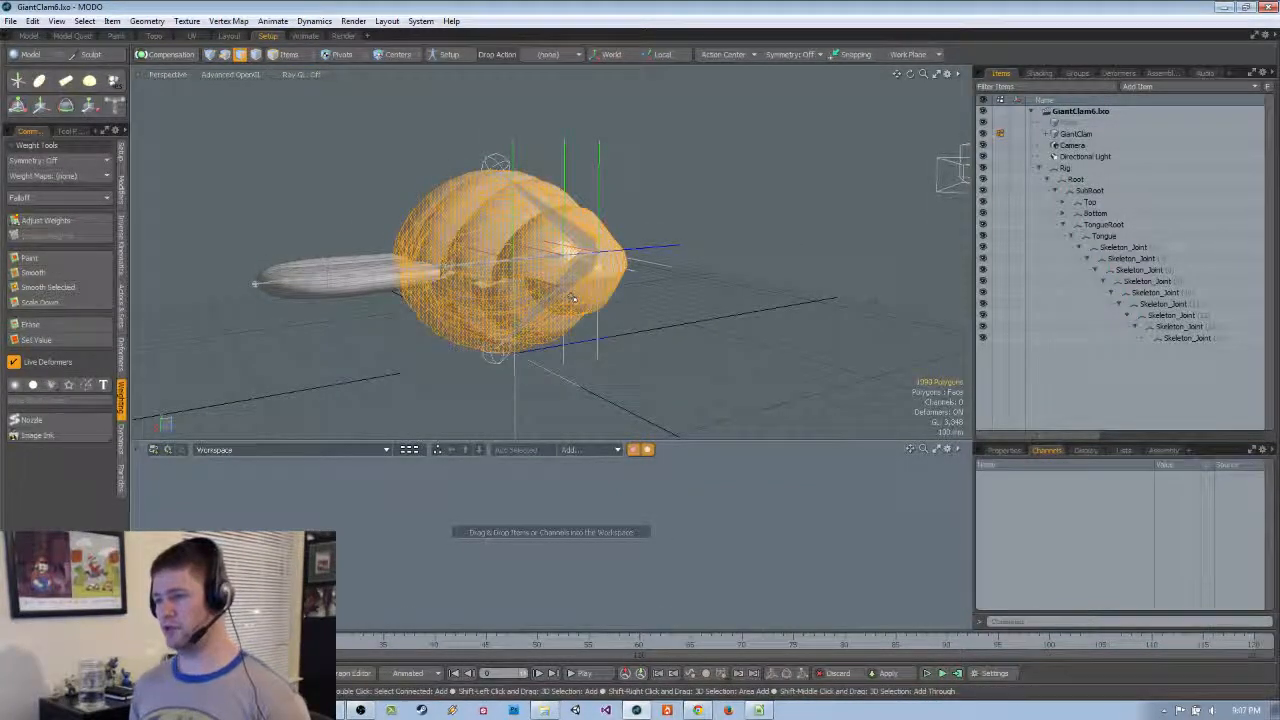
scroll(574, 298, "up", 4)
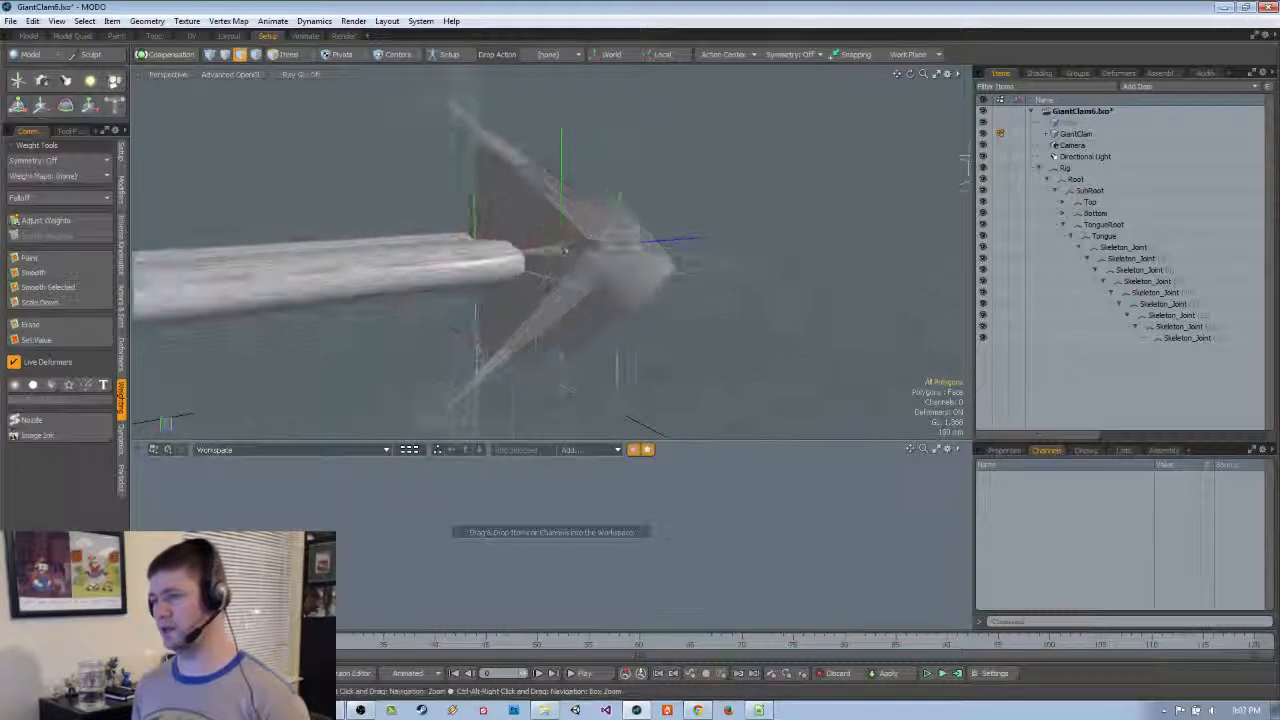
double_click(478, 272)
key("h")
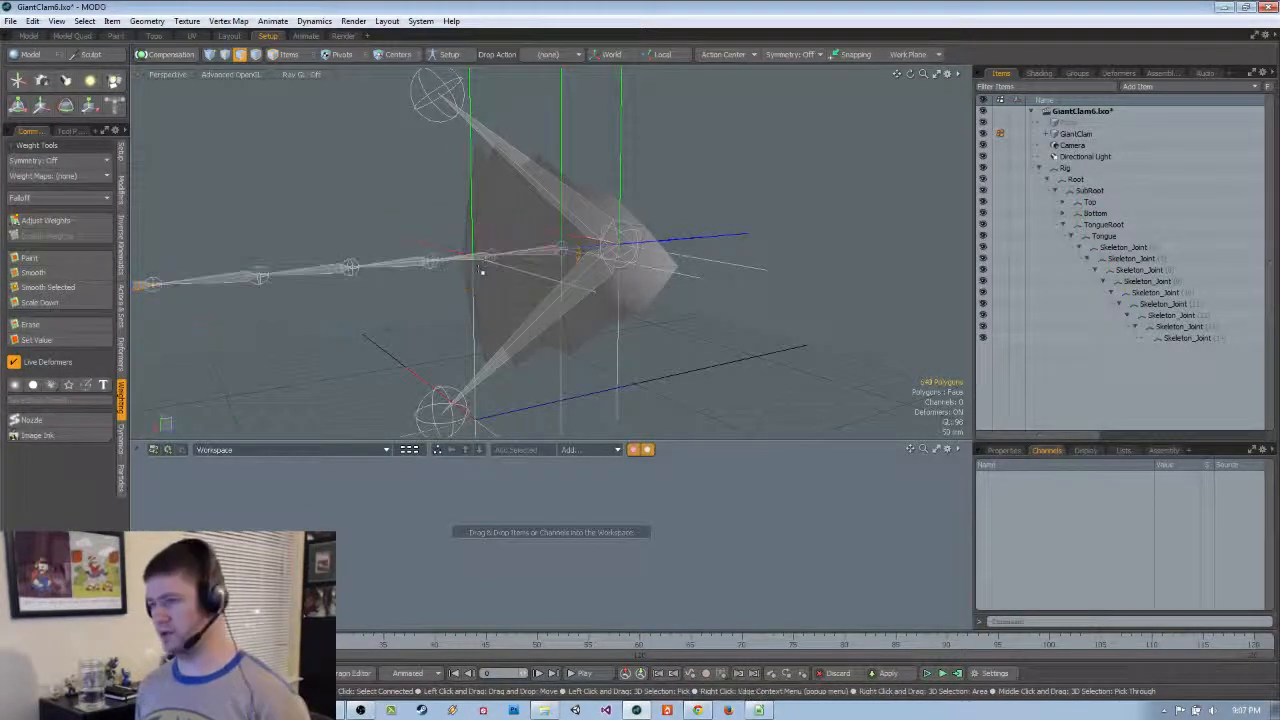
Select the inner mesh's polygons and examine the Top joint's weights on them
left_click_drag(478, 268, 628, 260, "alt")
double_click(484, 254)
key("5")
left_click(462, 202)
left_click_drag(462, 204, 512, 250, "alt")
mouse_move(600, 256)
left_mouse_down("alt")
mouse_move(548, 252)
mouse_move(612, 260)
left_mouse_up("alt")
key("3")
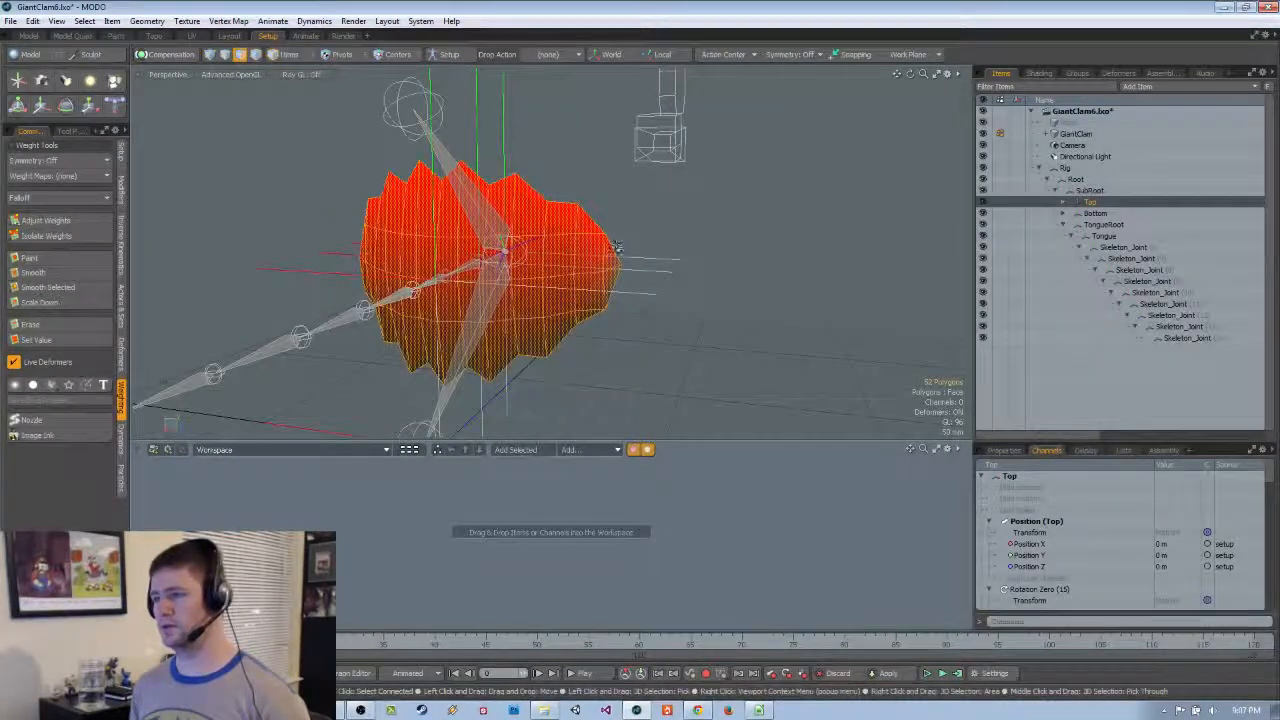
key("5")
key("3")
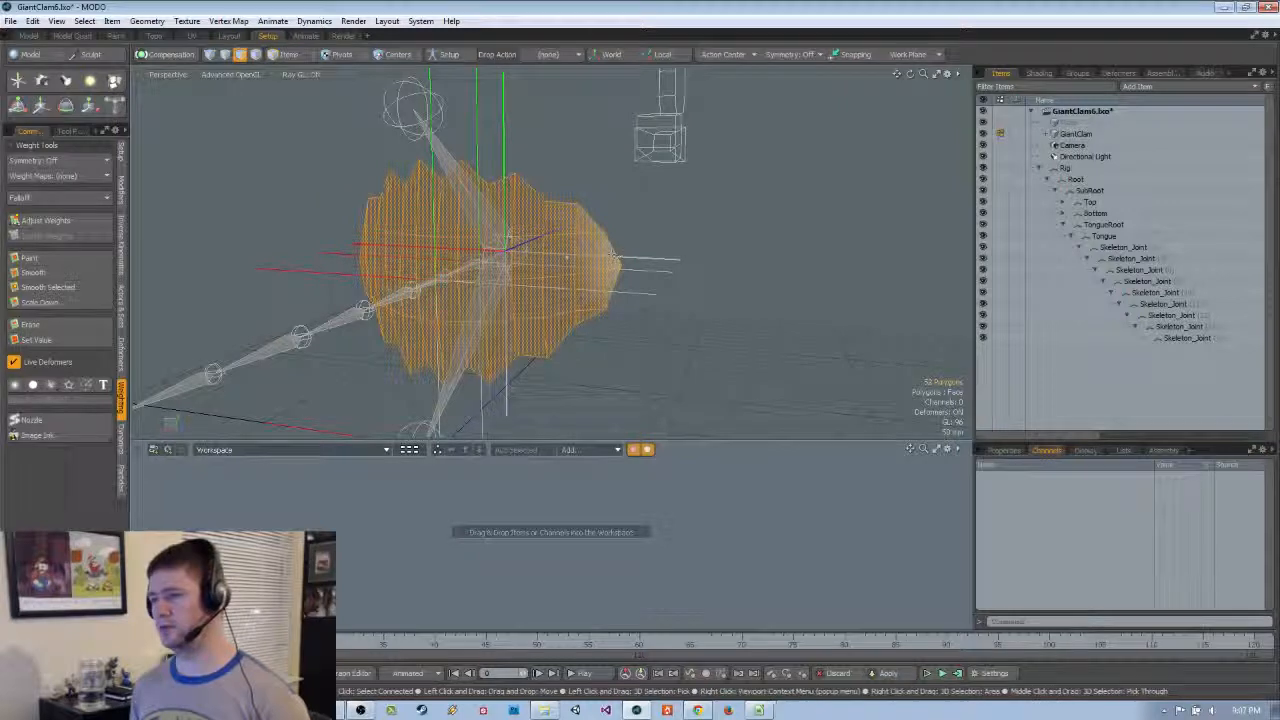
key("5")
left_click_drag(566, 256, 498, 261, "alt")
key("3")
key("5")
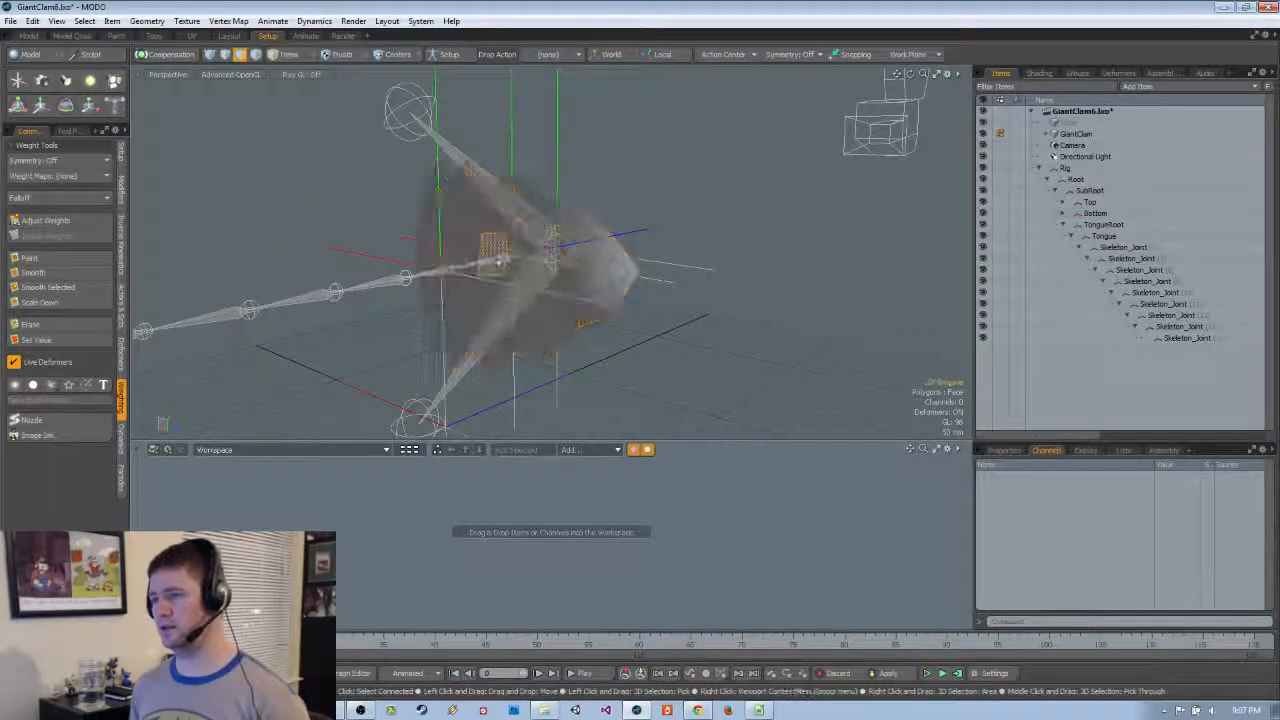
Remove the Tongue joint's weights from the inner mesh's polygons with the Adjust Weights tool
left_click(496, 263)
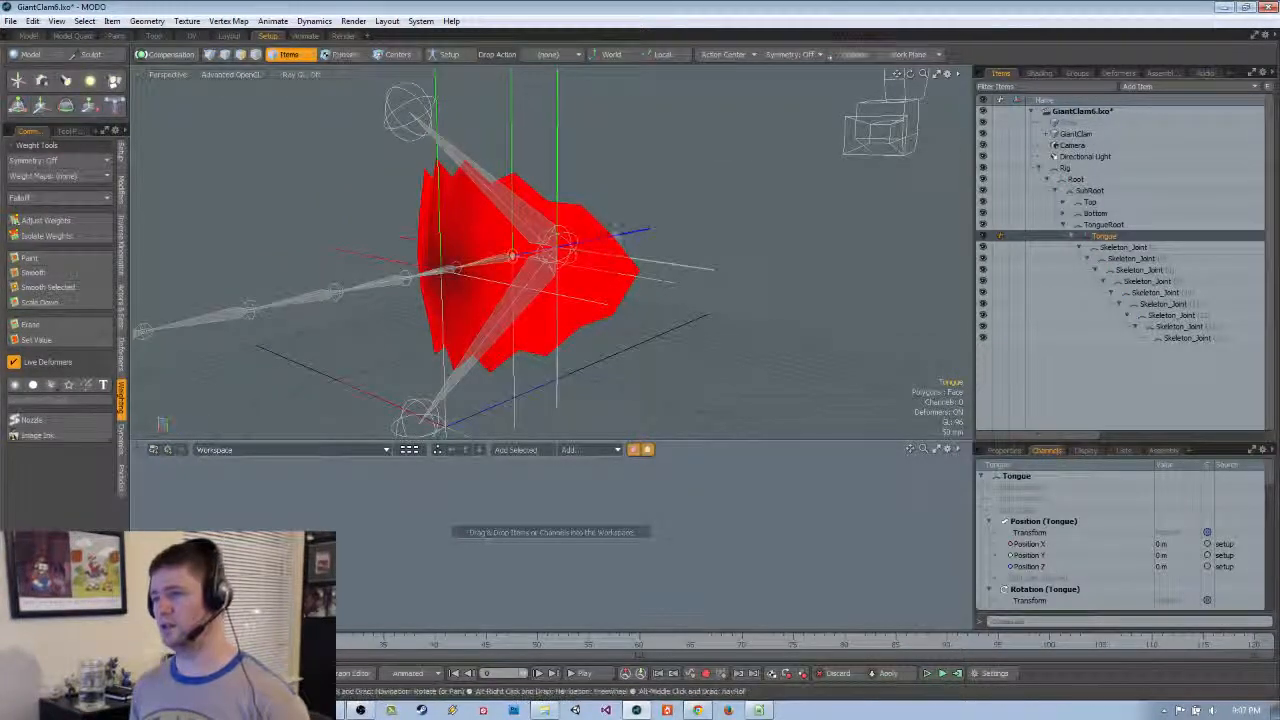
left_click_drag(496, 263, 612, 279, "alt")
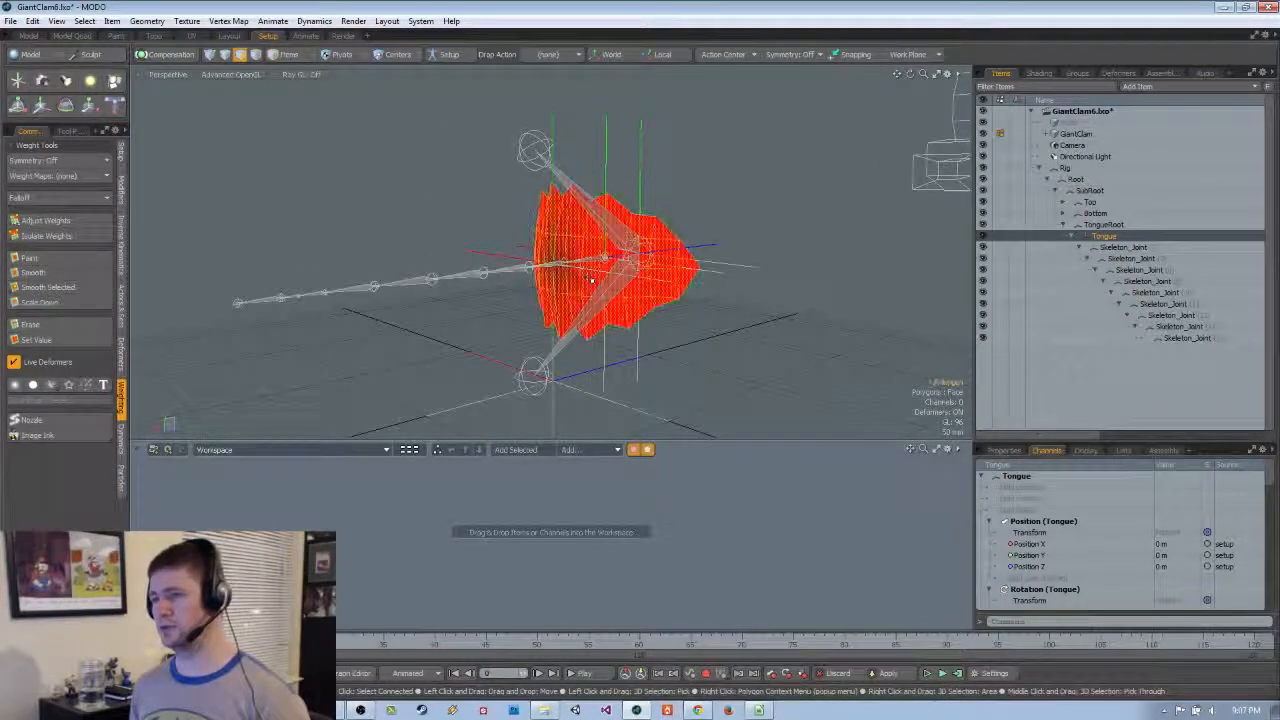
key("5")
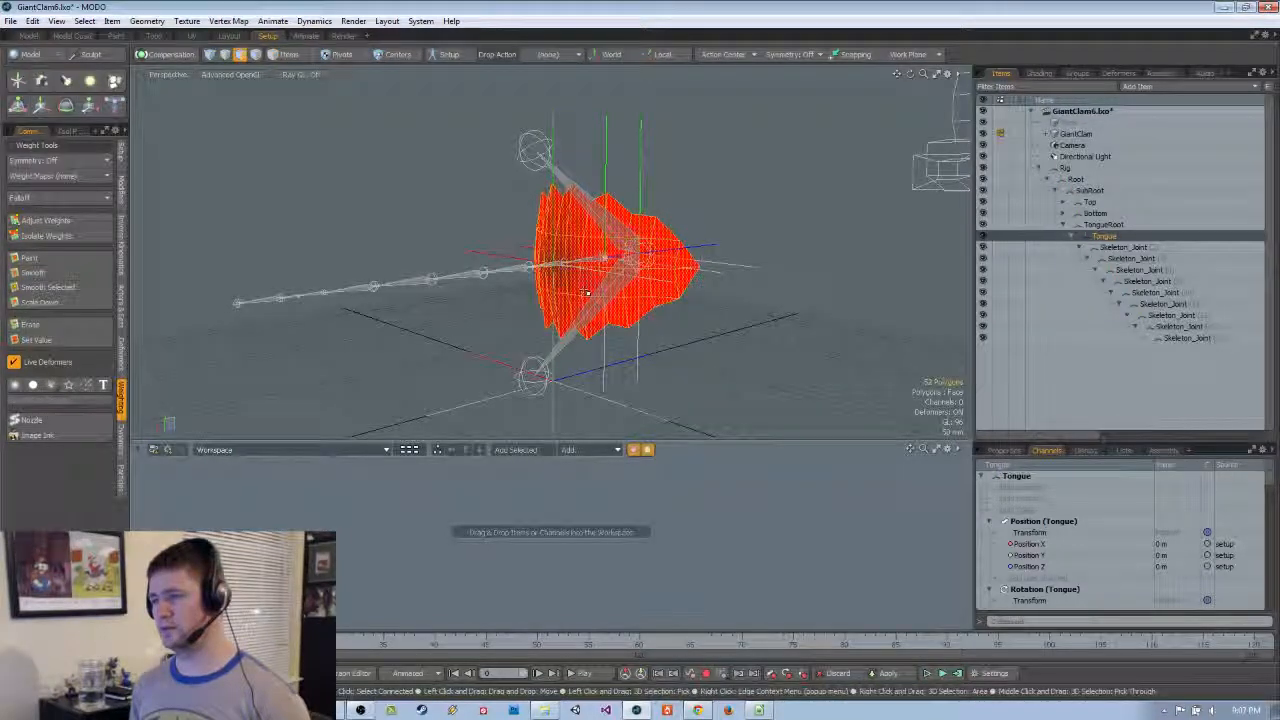
left_click(588, 298)
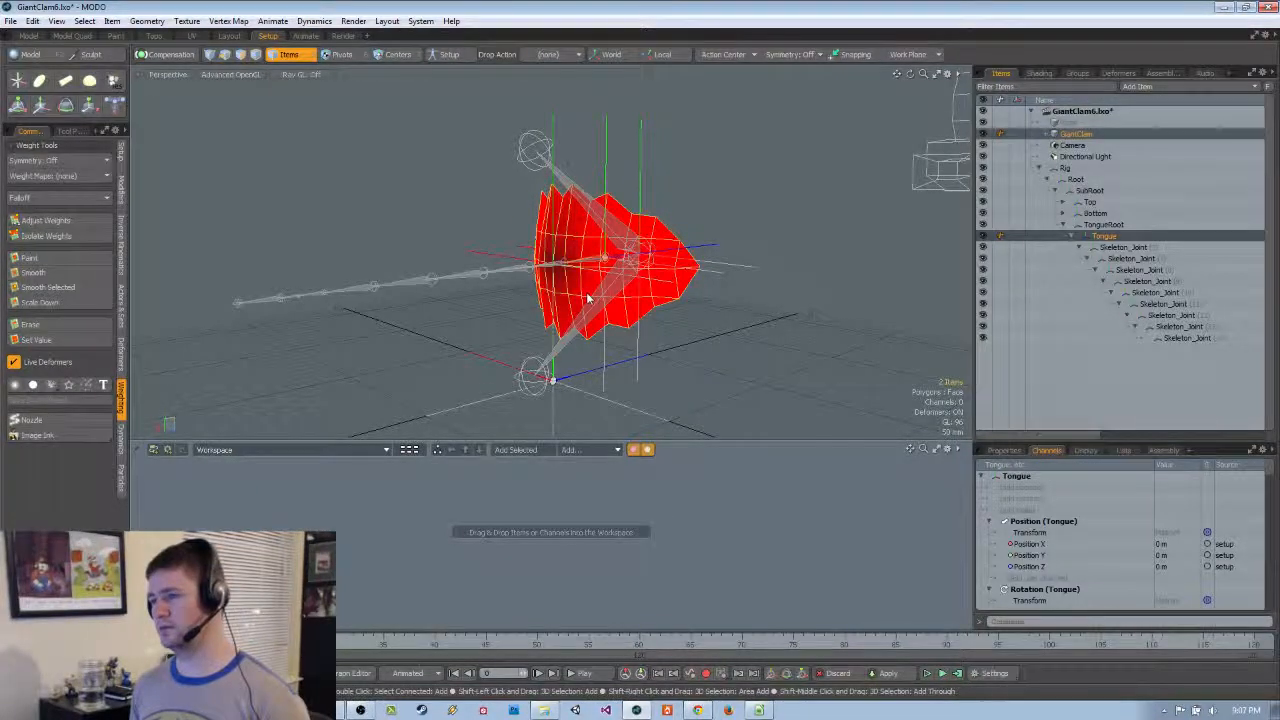
key("3")
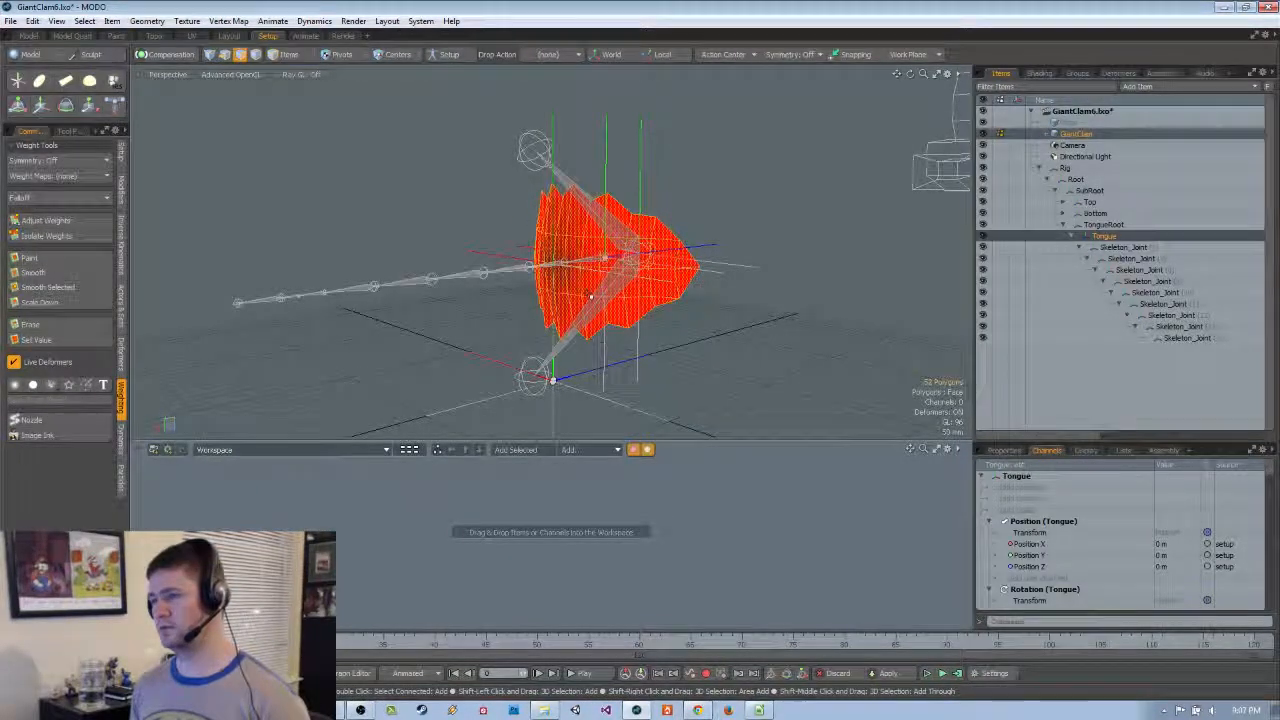
left_click(46, 220)
left_click_drag(842, 325, 803, 327, "alt")
key("space")
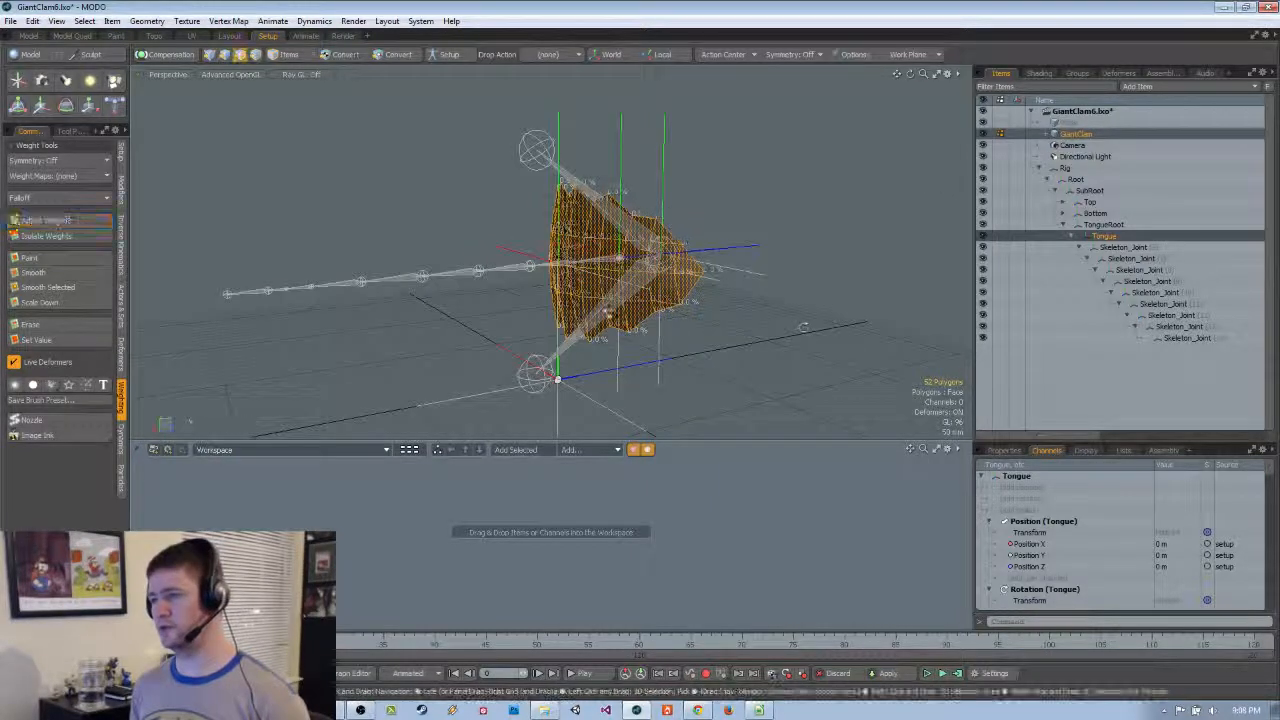
Remove the weights of Skeleton_Joint (6), (7) and (8) from the inner mesh with Adjust Weights
key("5")
left_click(562, 262)
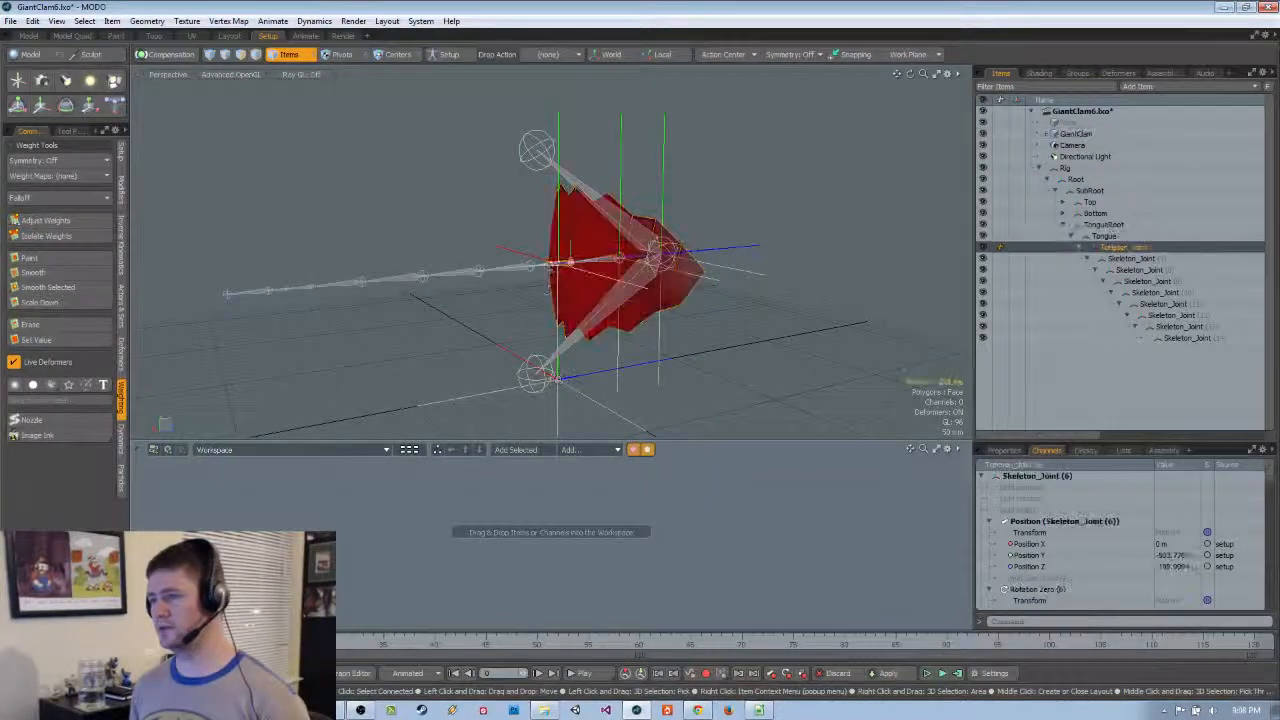
left_click_drag(638, 287, 643, 306, "alt")
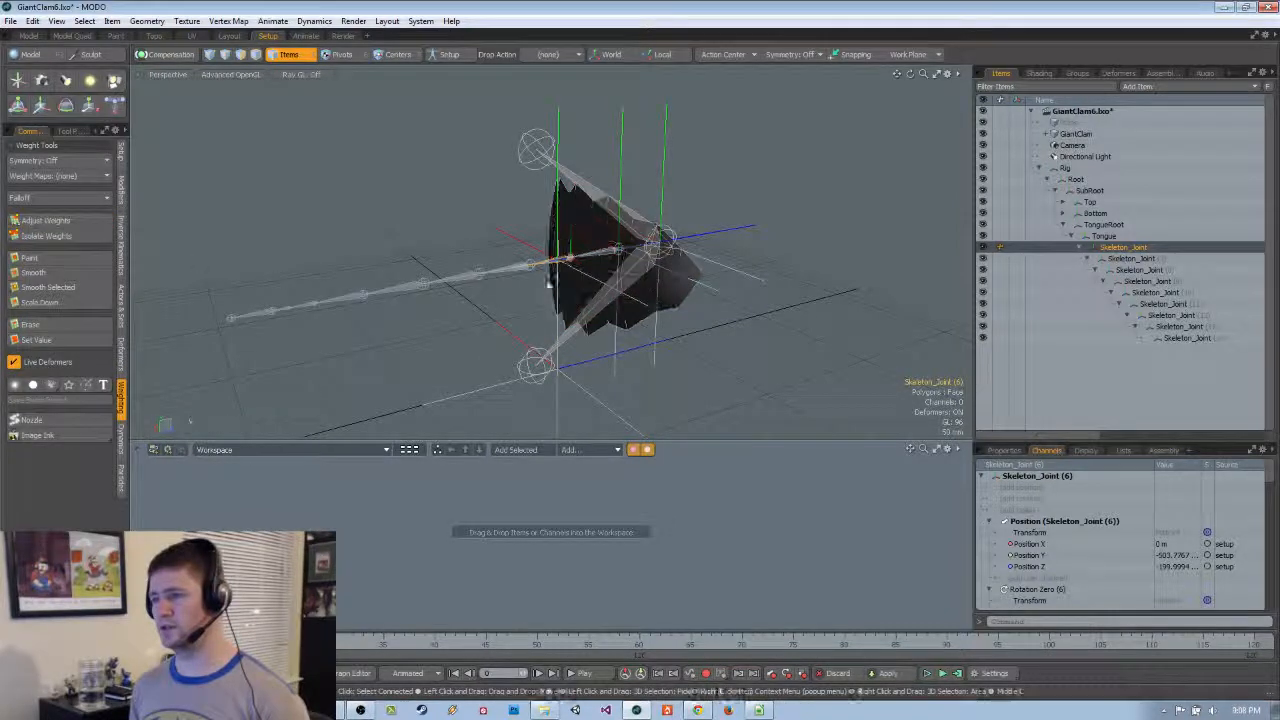
left_click(503, 276)
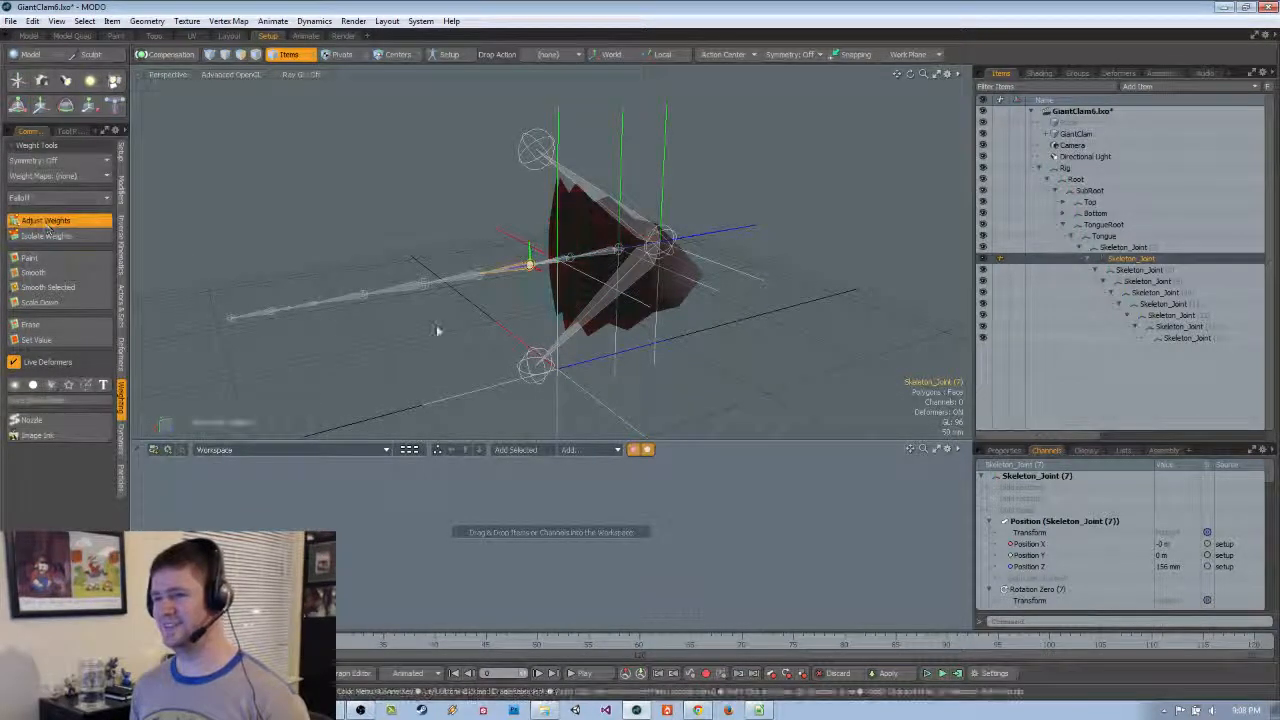
key("space")
left_click(460, 277)
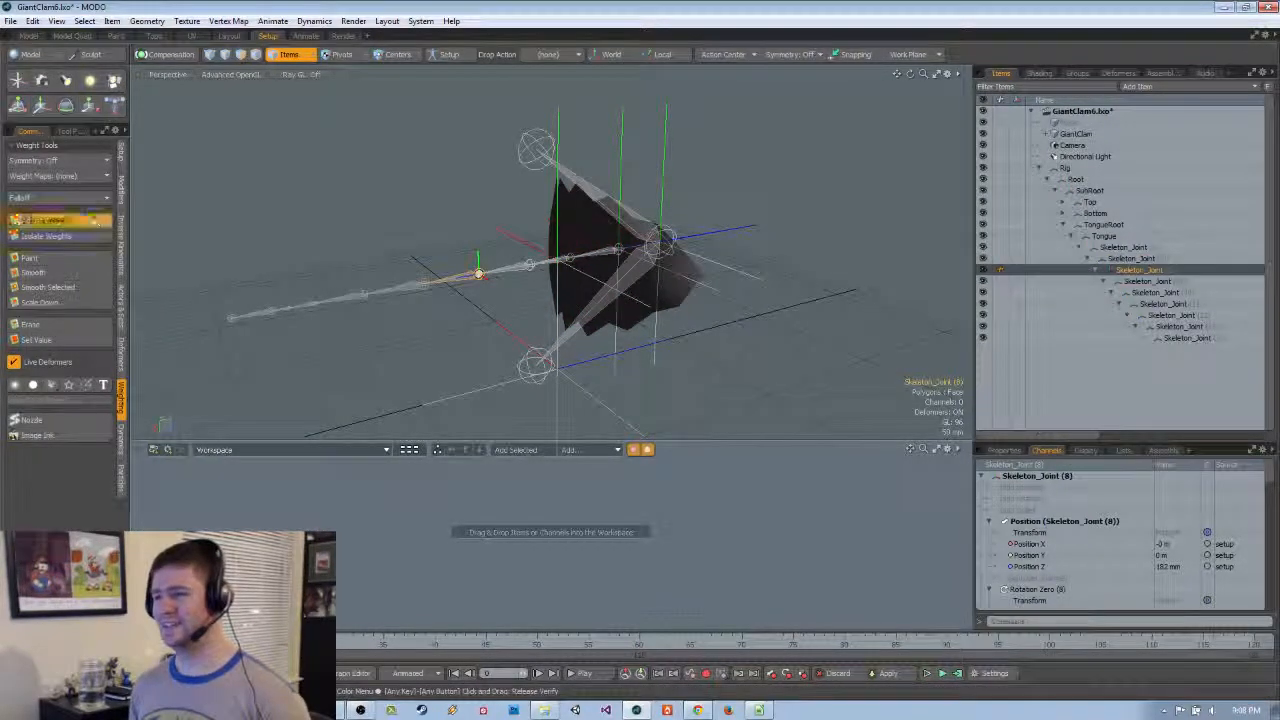
key("space")
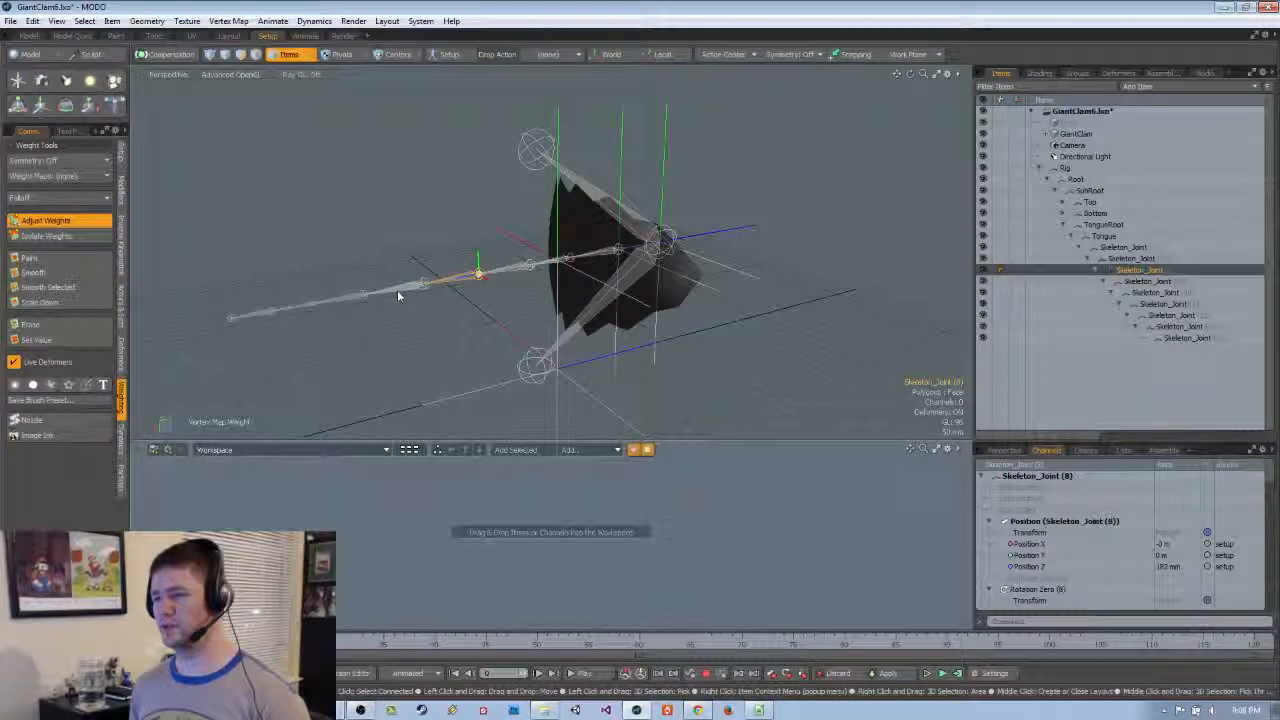
Clear the weights of Skeleton_Joint (9) and (10) from the inner mesh, and check Skeleton_Joint (11) for leftover influence
key("space")
left_click(397, 290)
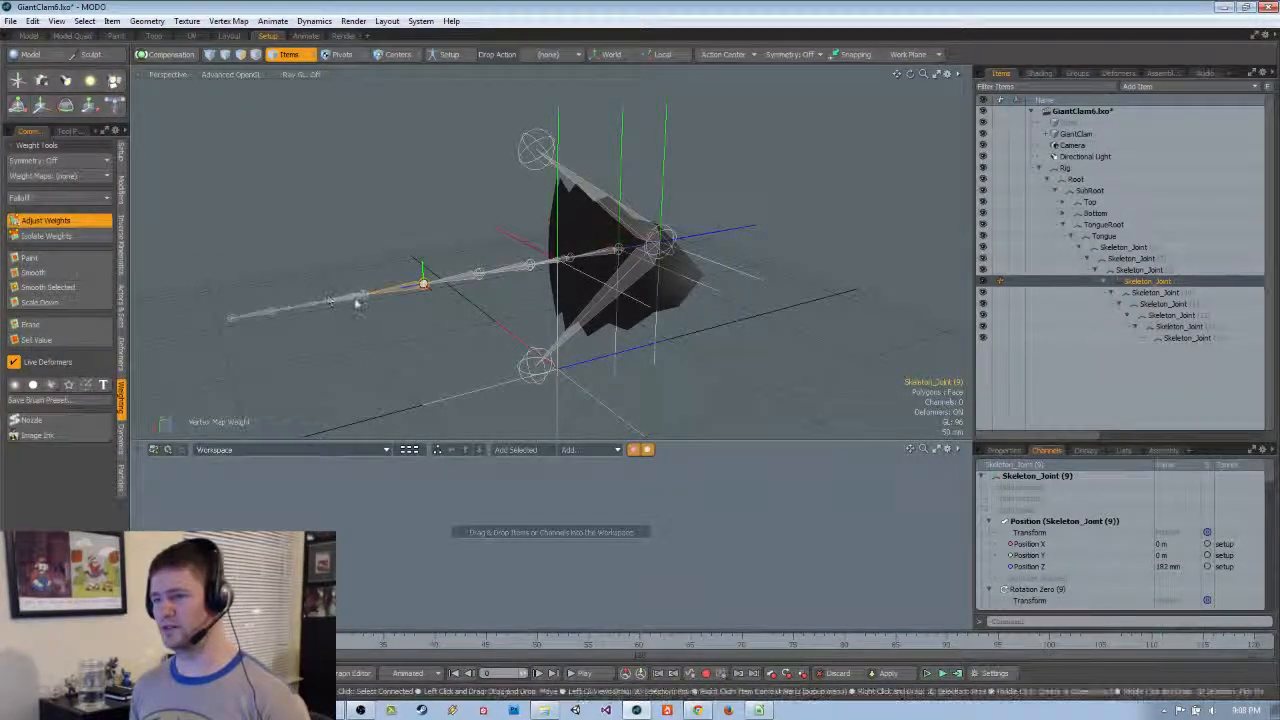
key("space")
left_click(357, 294)
key("space")
key("space")
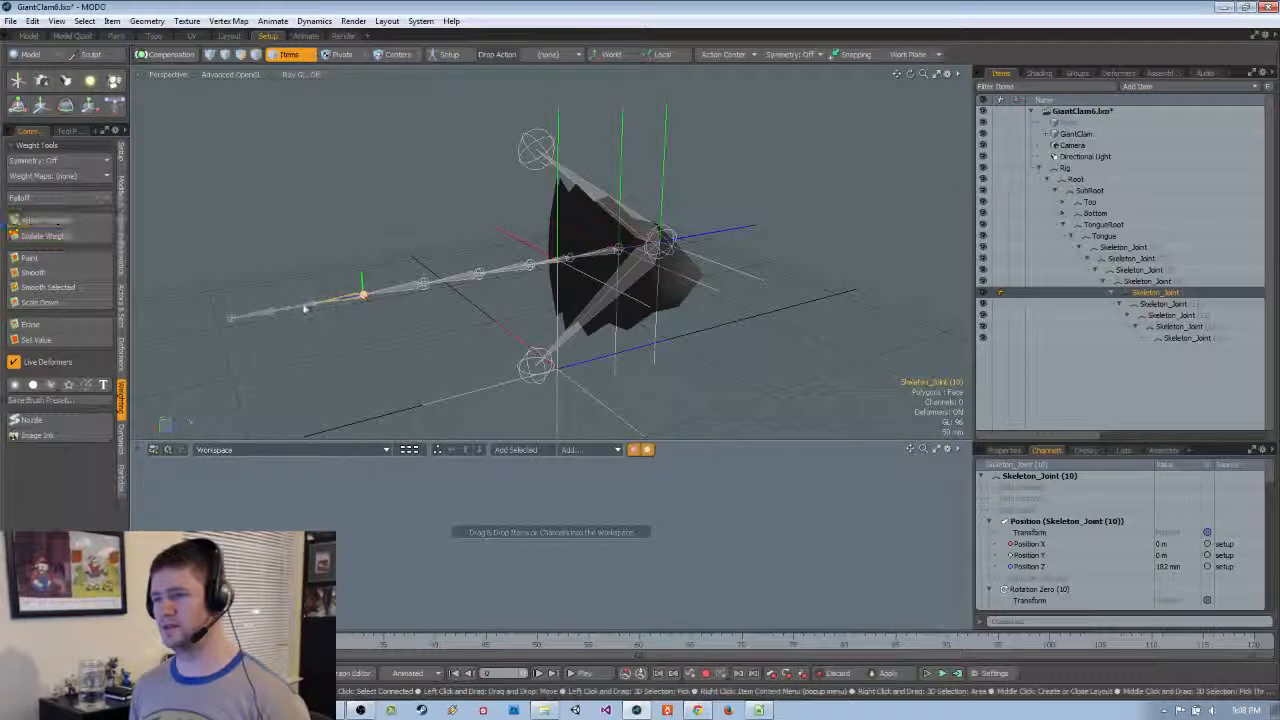
left_click(307, 306)
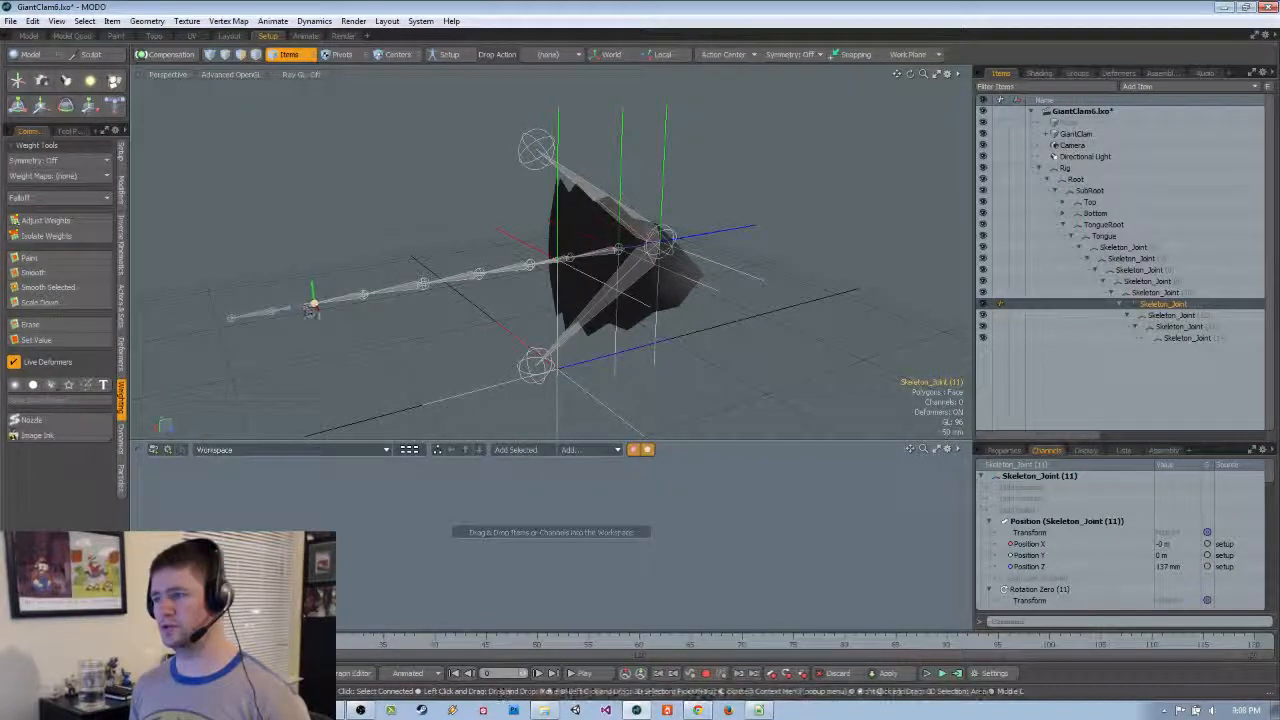
left_click_drag(622, 328, 694, 342, "alt")
left_click(698, 338)
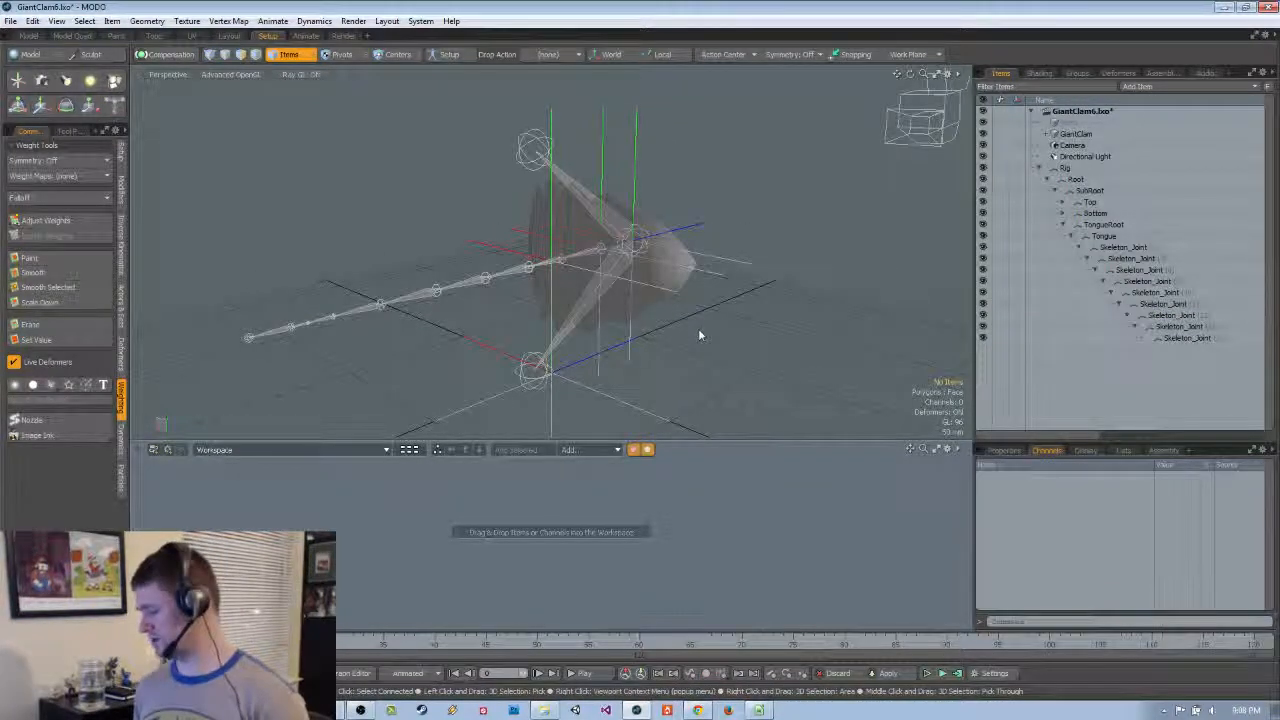
Unhide the rest of the GiantClam mesh and examine the tongue joints' weights, including Skeleton_Joint (8)
left_click(1075, 133)
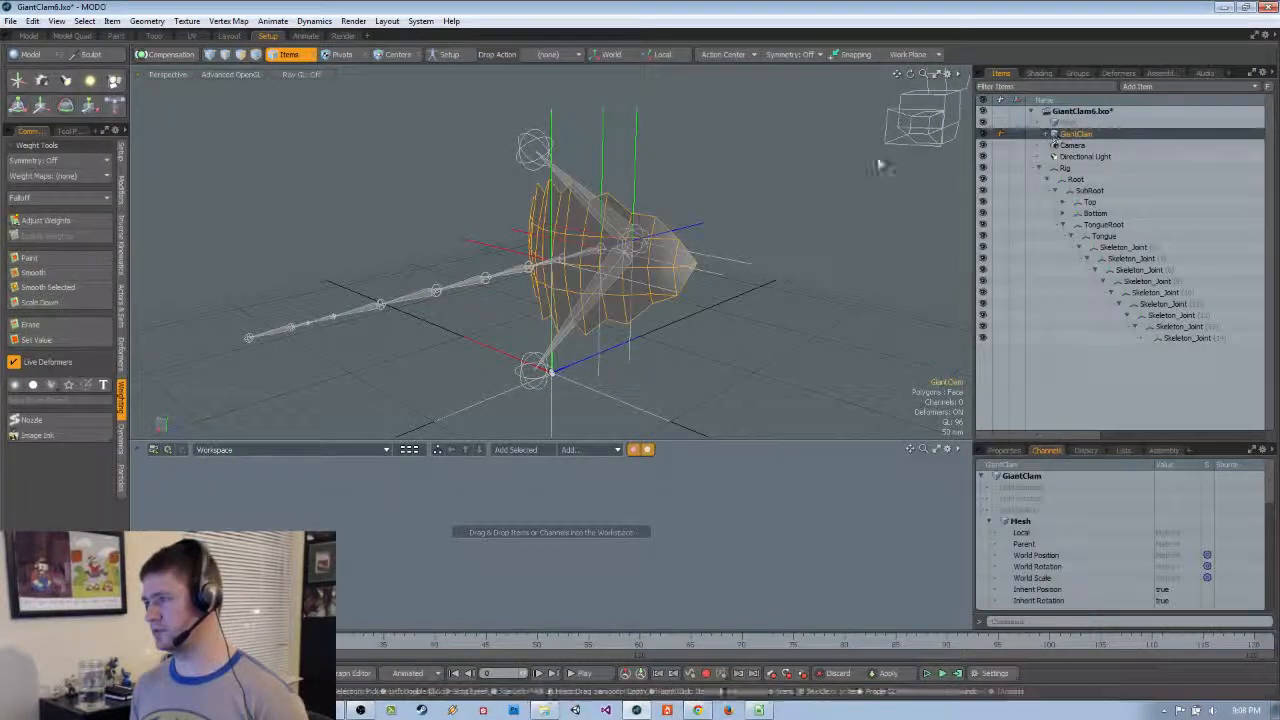
key("u")
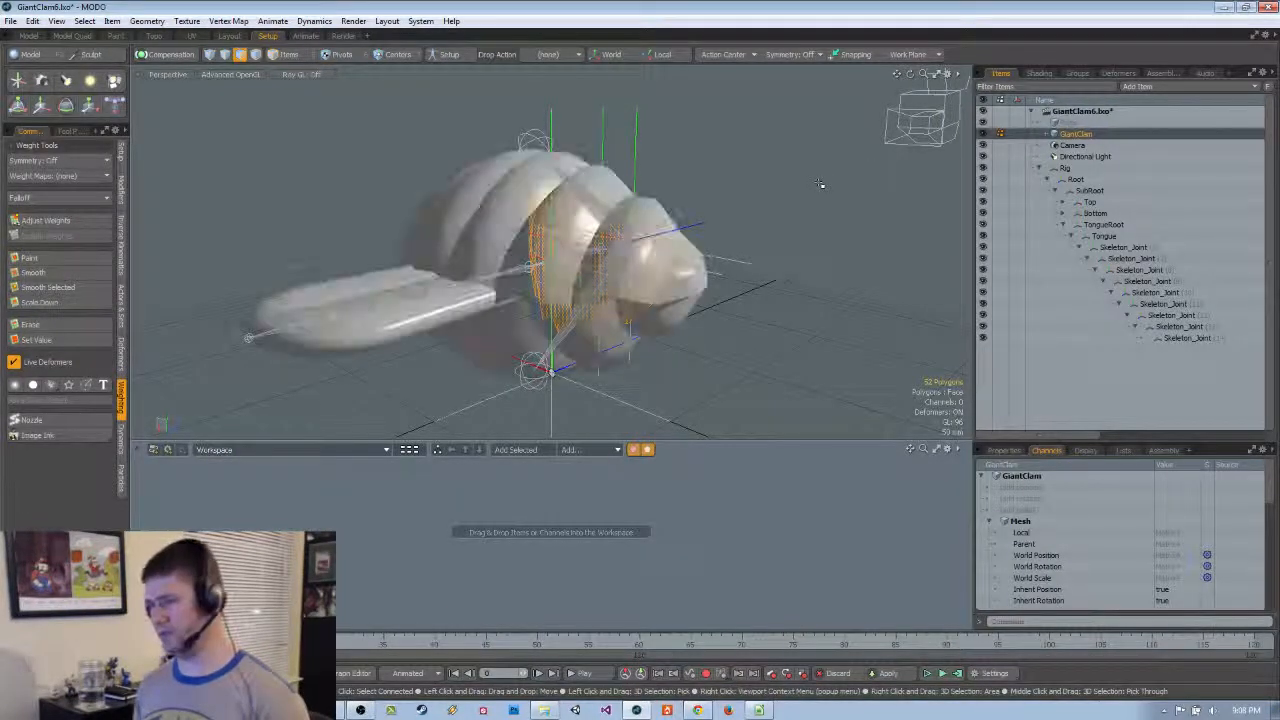
key("5")
left_click(434, 302)
left_click_drag(438, 304, 461, 297, "alt")
left_click(476, 276)
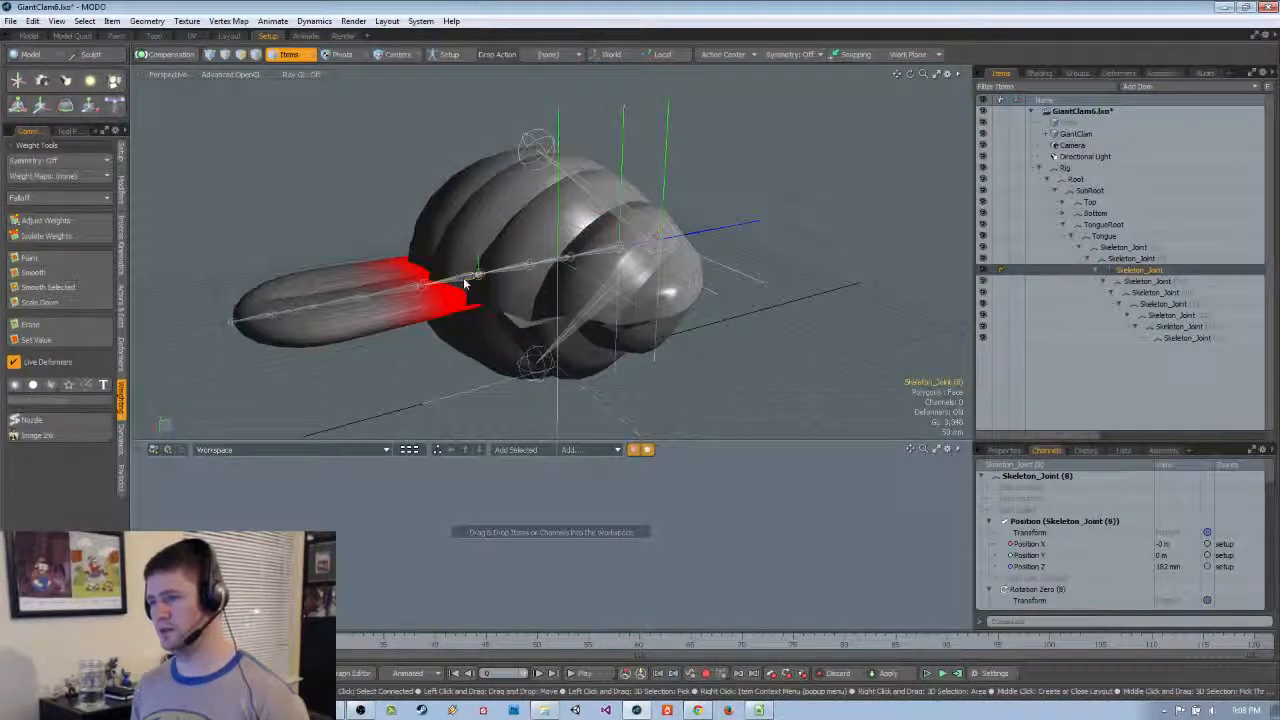
left_click(309, 309)
left_click_drag(311, 311, 348, 334, "alt")
left_click(744, 335)
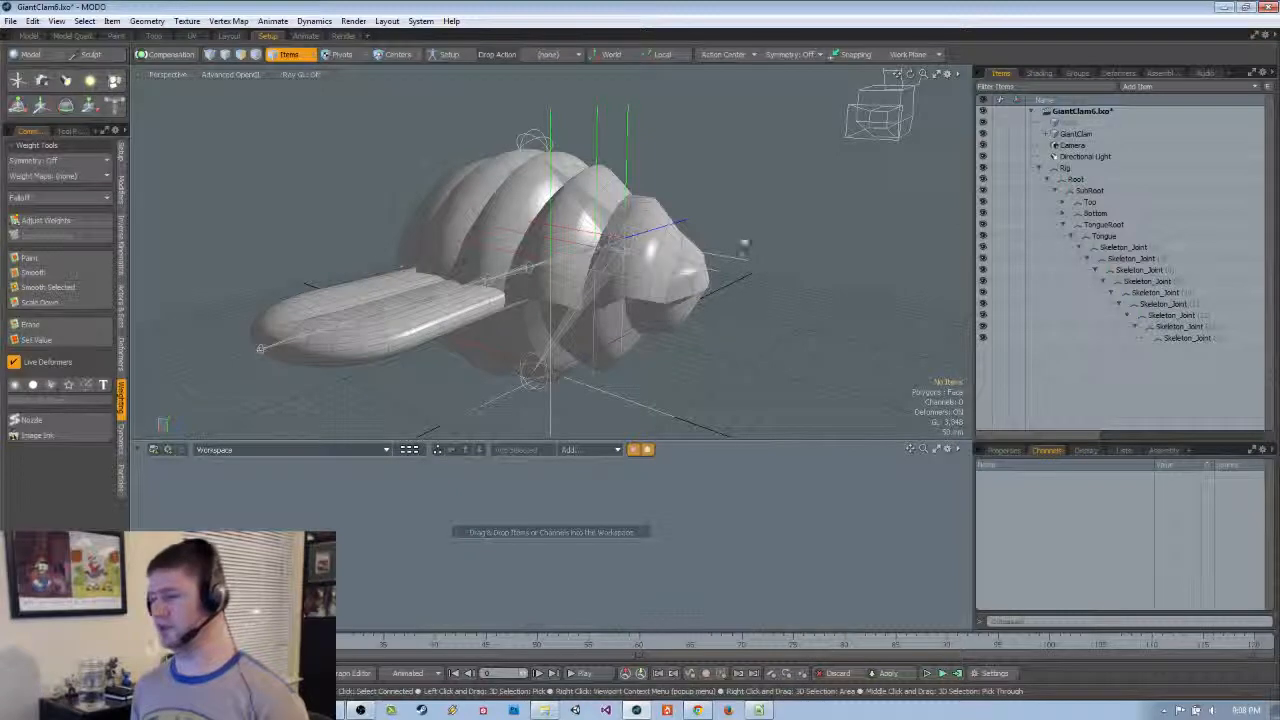
Select the upper shell, lower shell and tongue polygons, and hide them again to isolate the inner mesh
key("3")
double_click(660, 263)
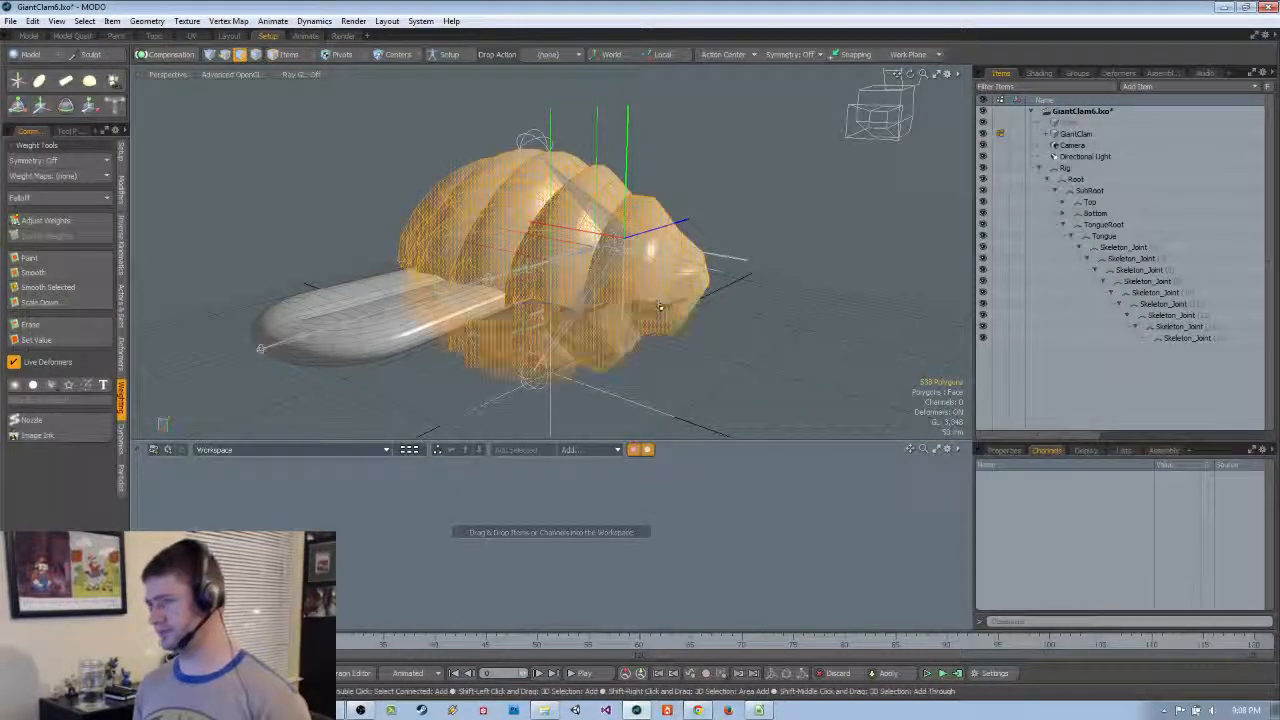
double_click(425, 302, "shift")
key("h")
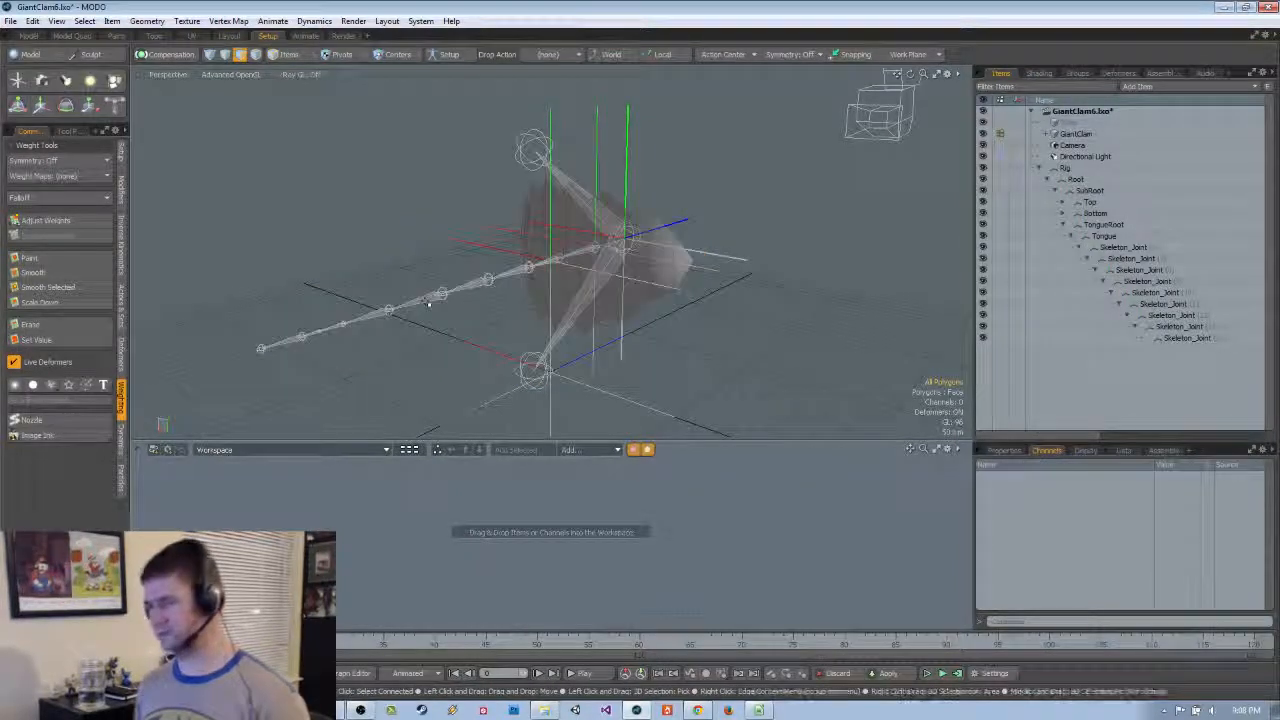
Select the Top joint and inspect its weight distribution across the isolated inner mesh
left_click_drag(425, 302, 440, 328, "alt")
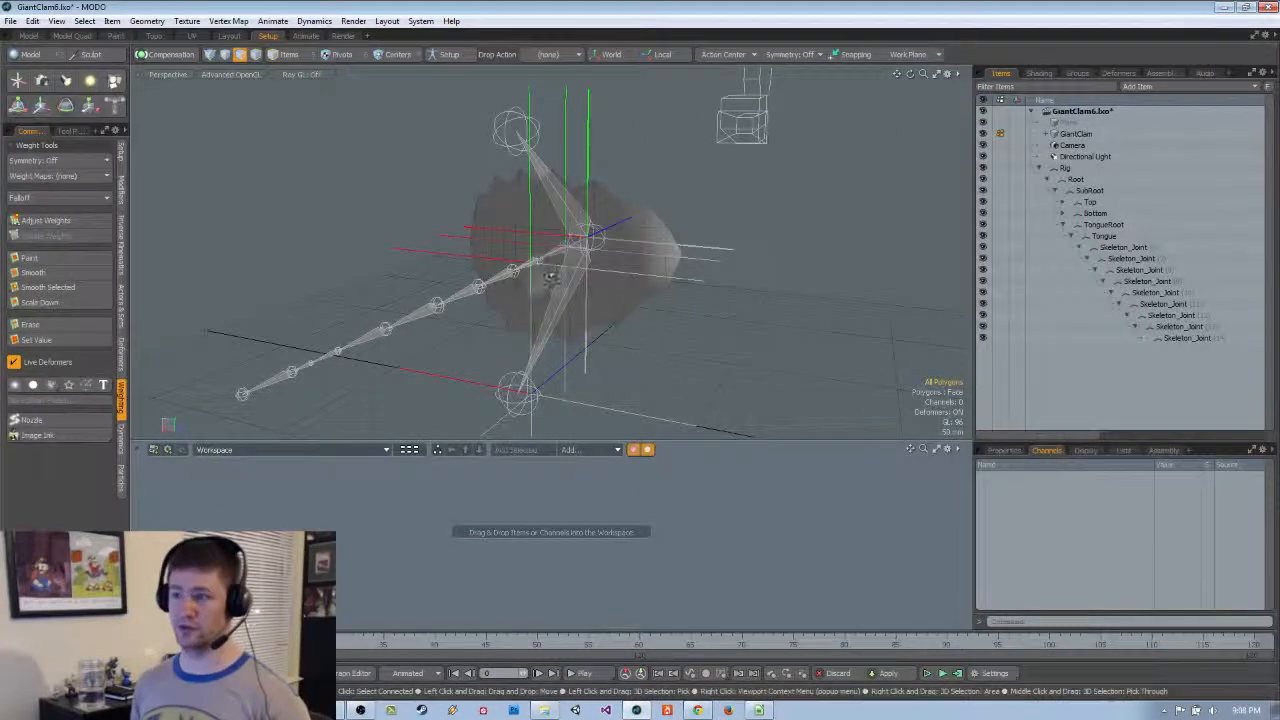
left_click_drag(549, 278, 580, 240, "alt")
key("5")
left_click(644, 267)
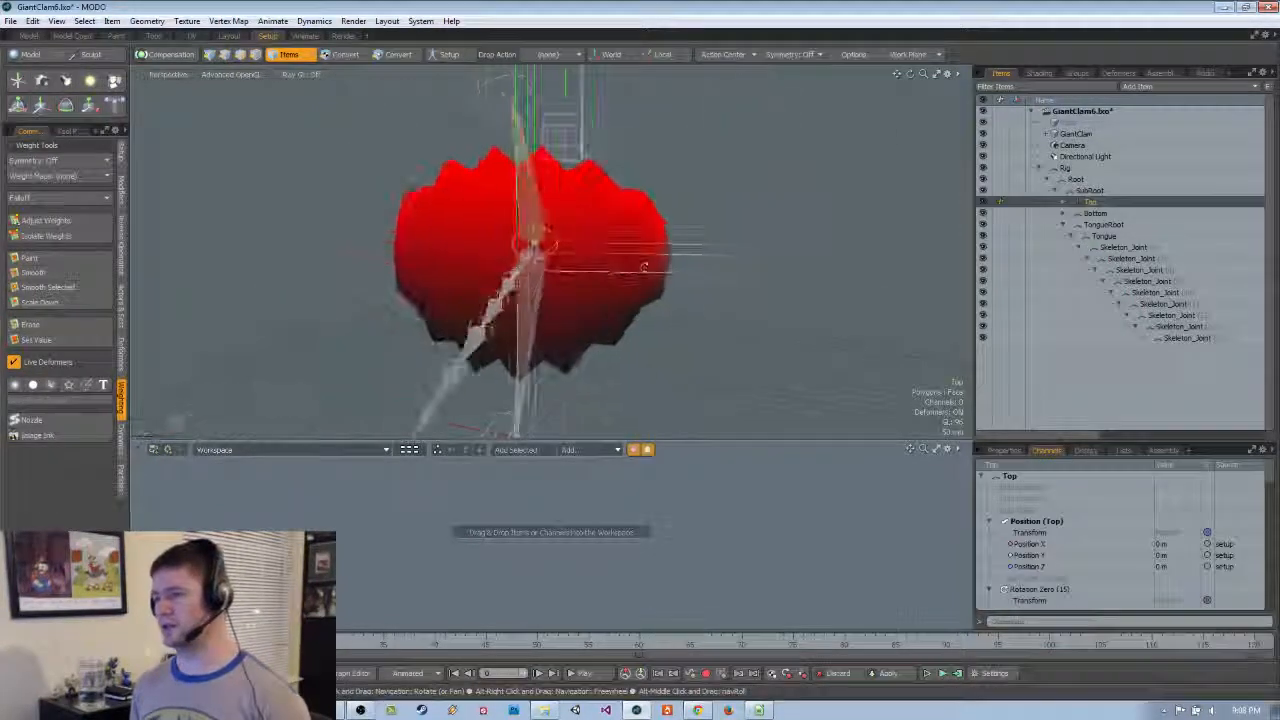
left_click_drag(644, 267, 709, 291, "alt")
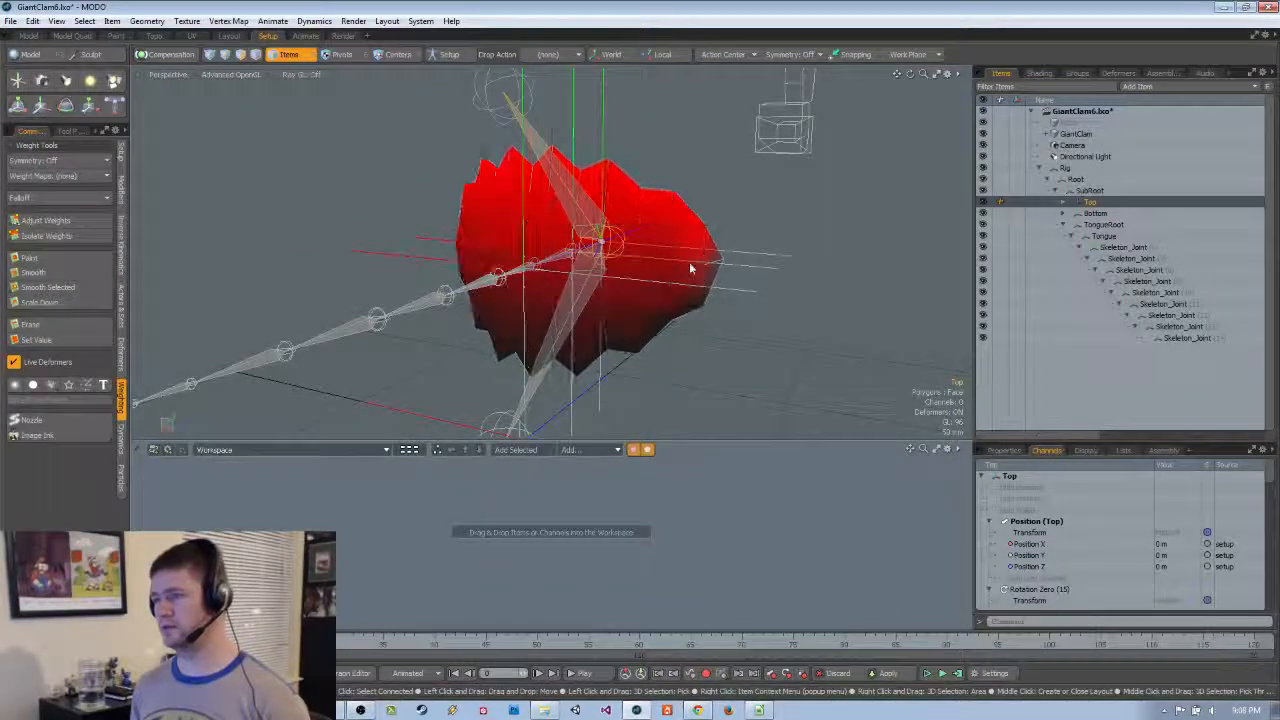
Select the inner mesh's upper rim edges and bring their Top joint weights to full value with Adjust Weights
key("3")
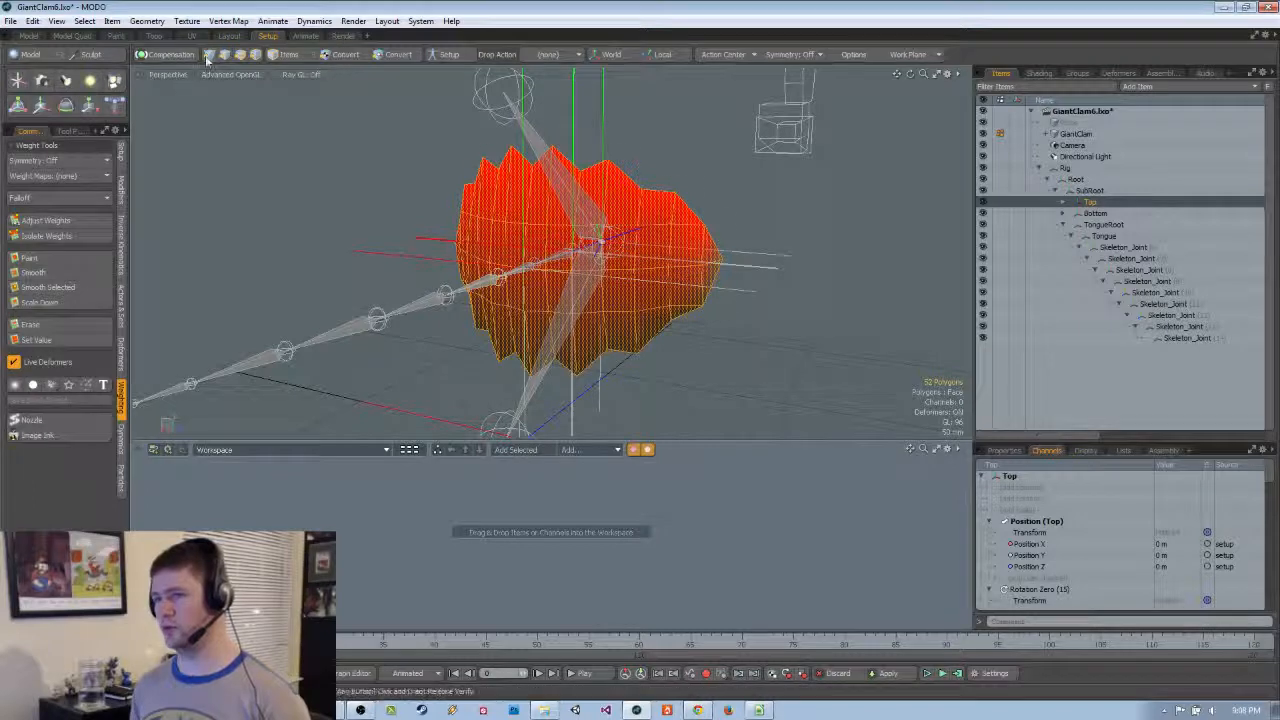
left_click_drag(396, 306, 462, 270, "alt")
key("5")
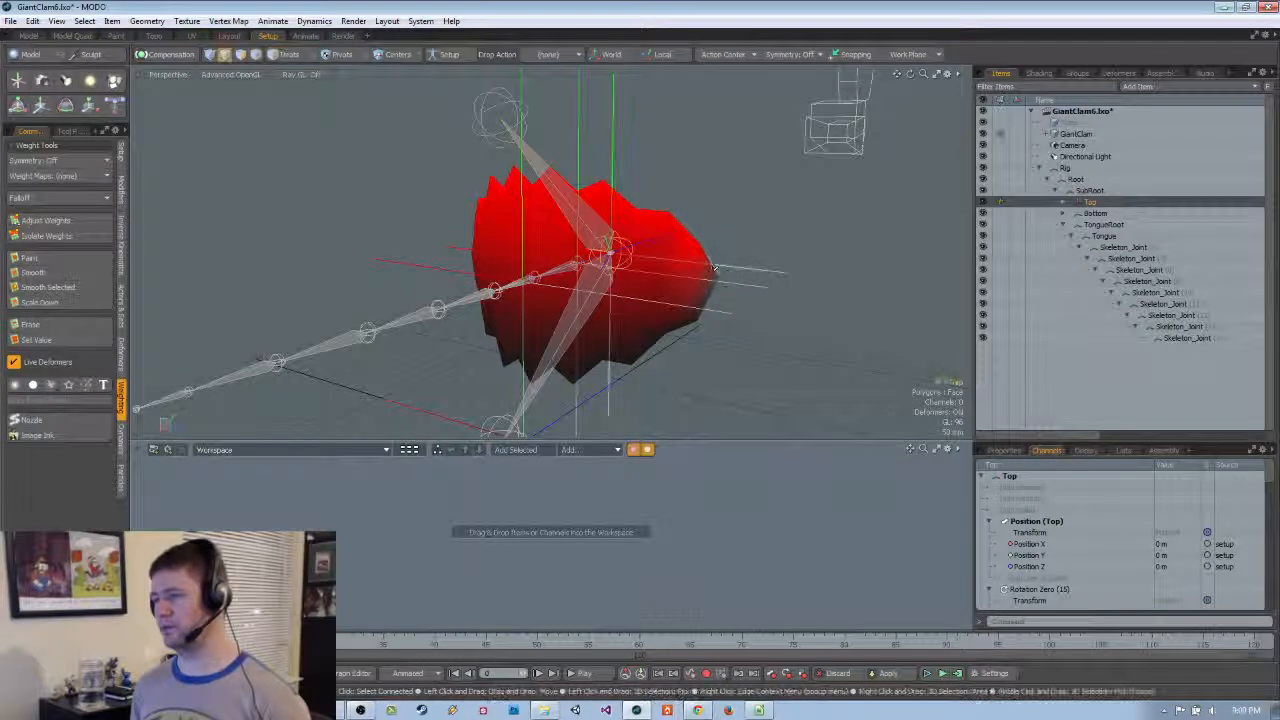
key("2")
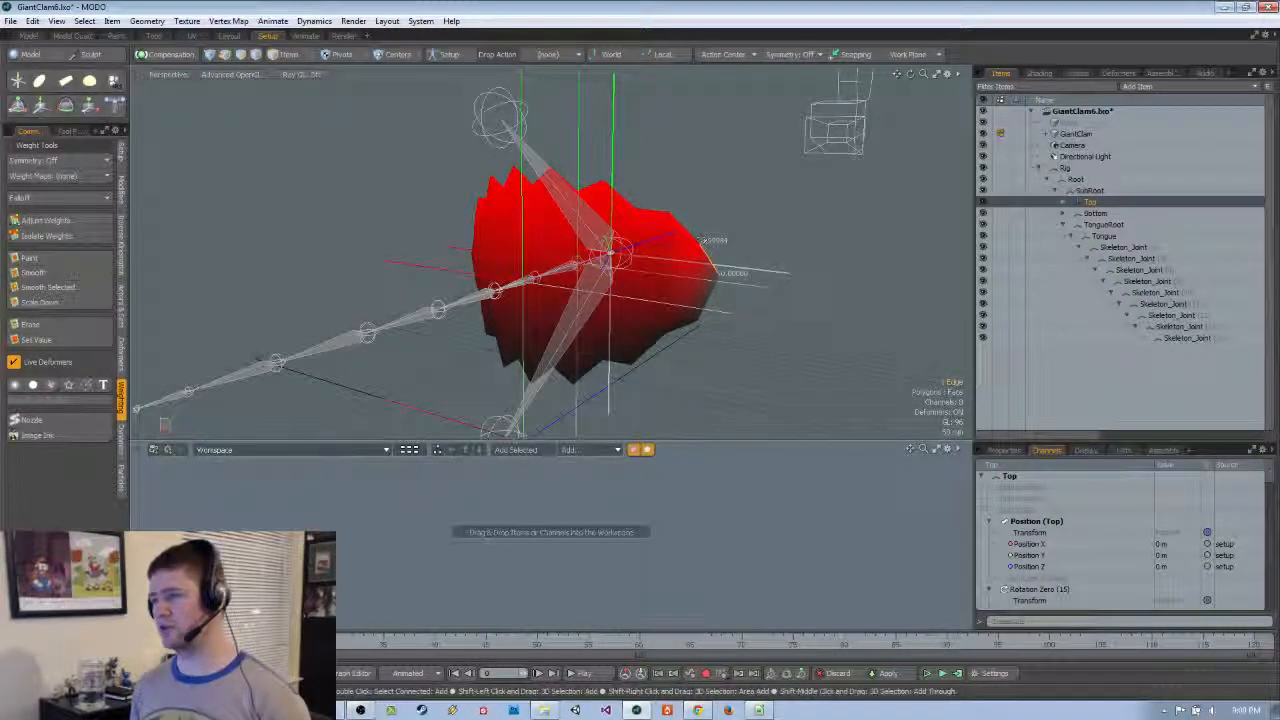
left_click(707, 255)
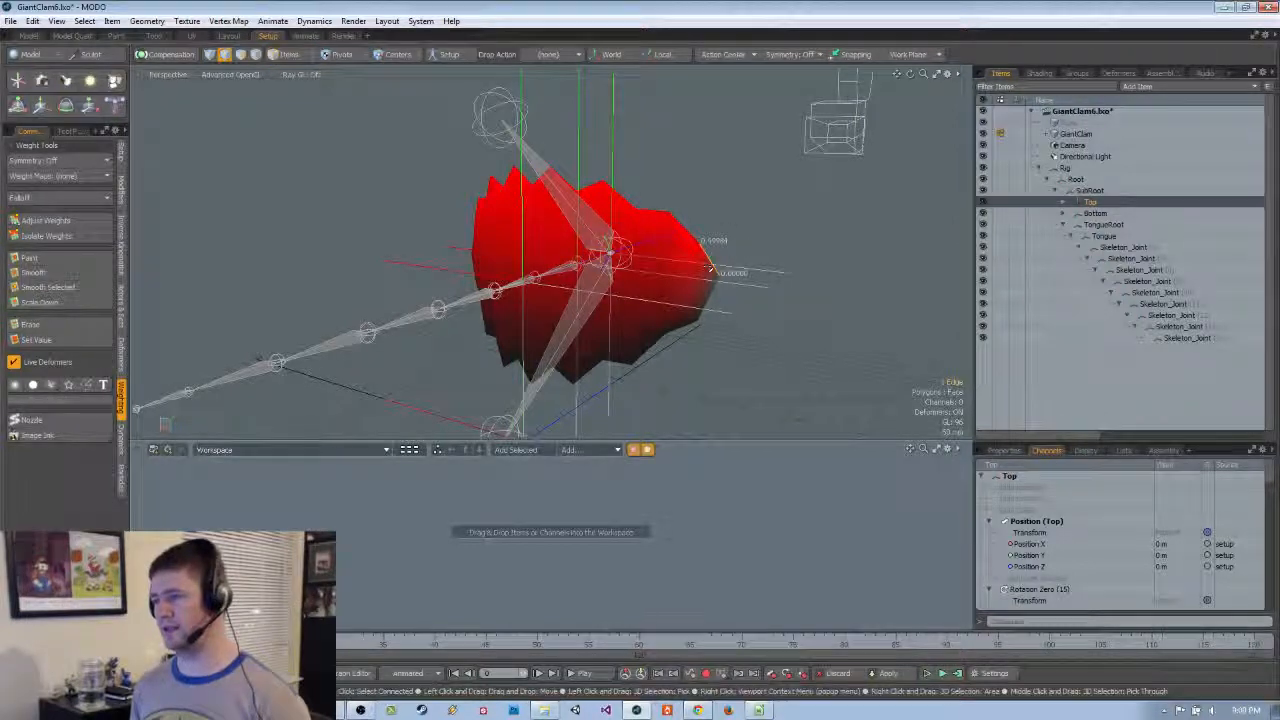
left_click_drag(654, 214, 768, 210, "alt")
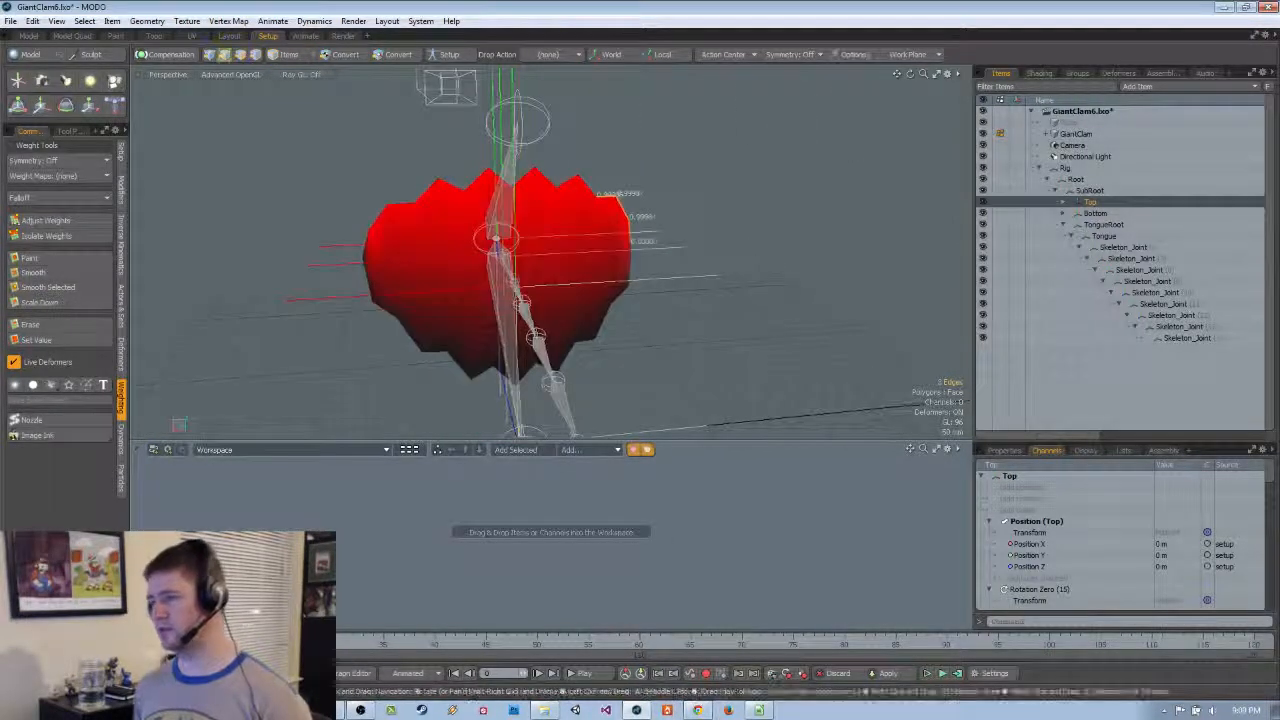
key("Up")
key("Up")
key("Up")
key("Up")
key("Up")
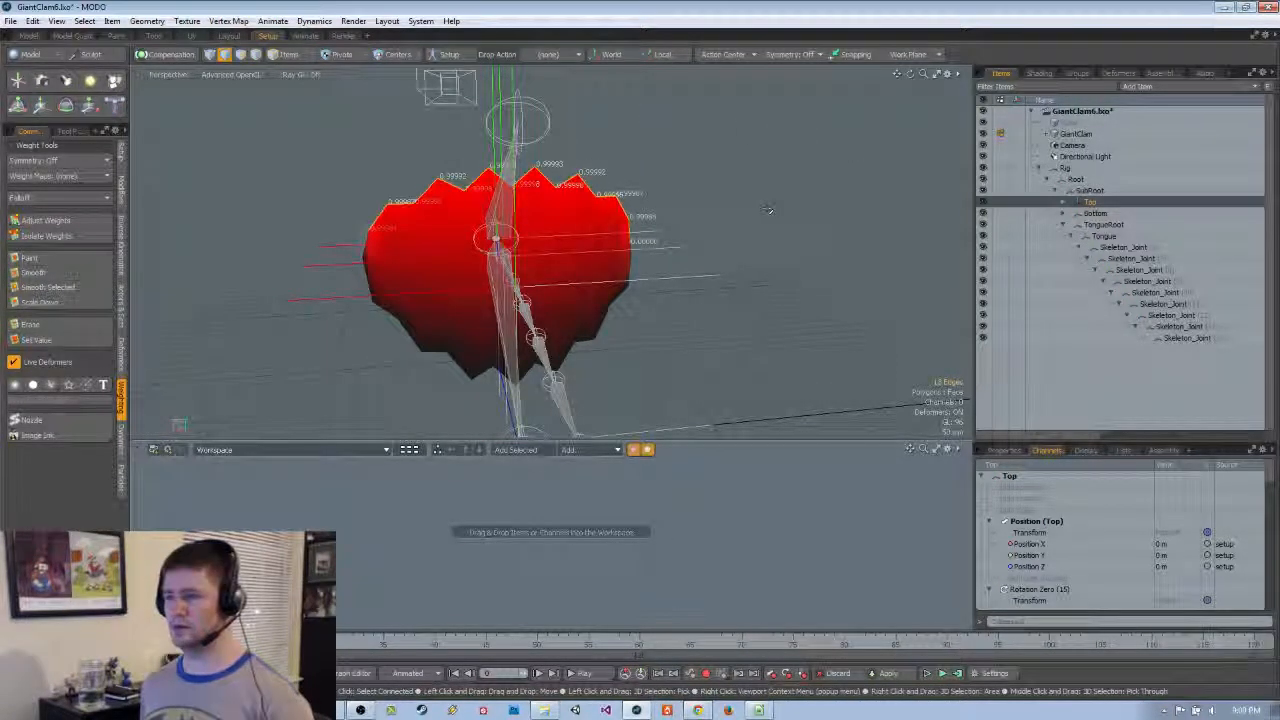
left_click(88, 222)
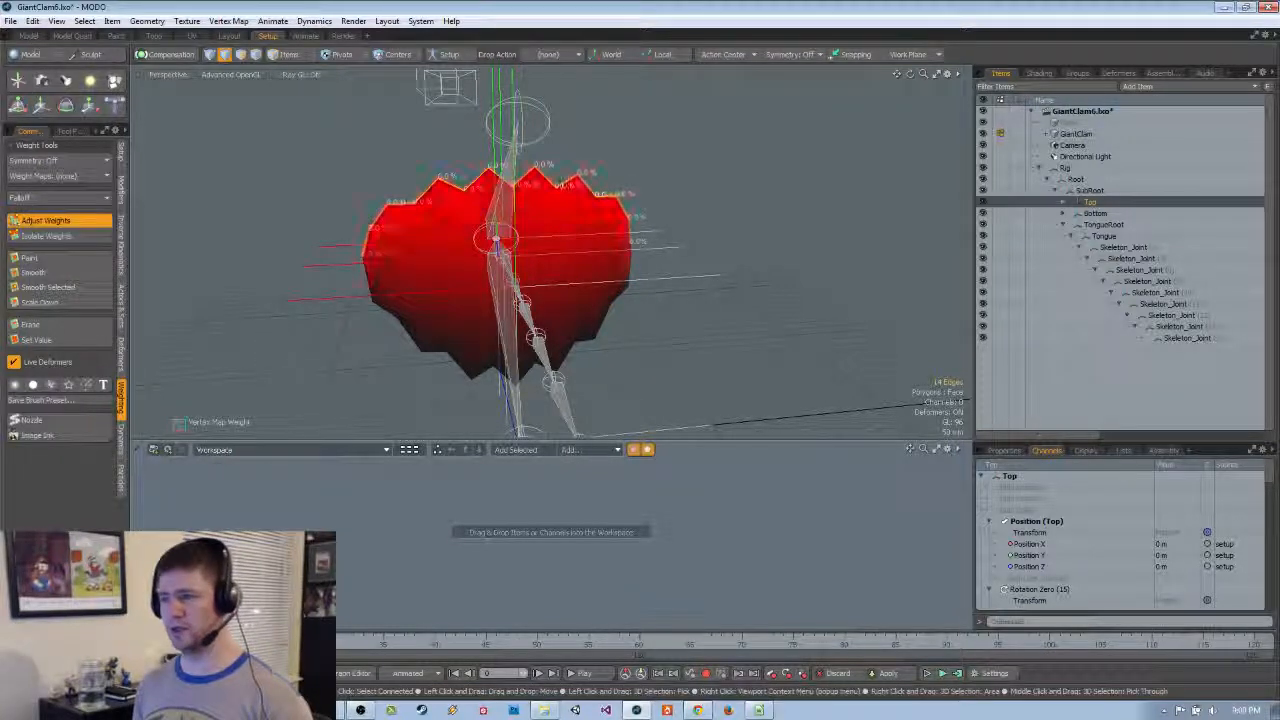
key("q")
Select the inner mesh's horizontal edge row between the upper rim and middle, and set its Top joint weight to 75%
left_click_drag(335, 232, 456, 262, "alt")
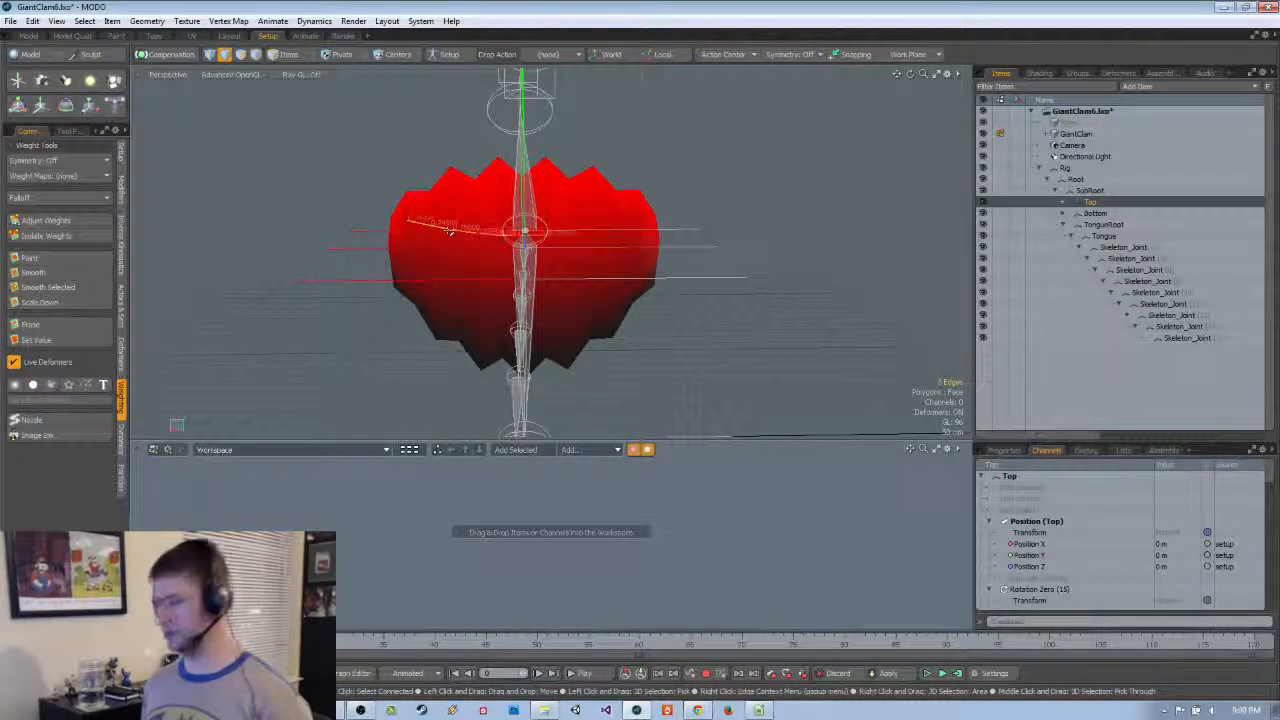
left_click_drag(449, 231, 585, 250, "alt")
left_click_drag(585, 250, 563, 270, "ctrl+alt")
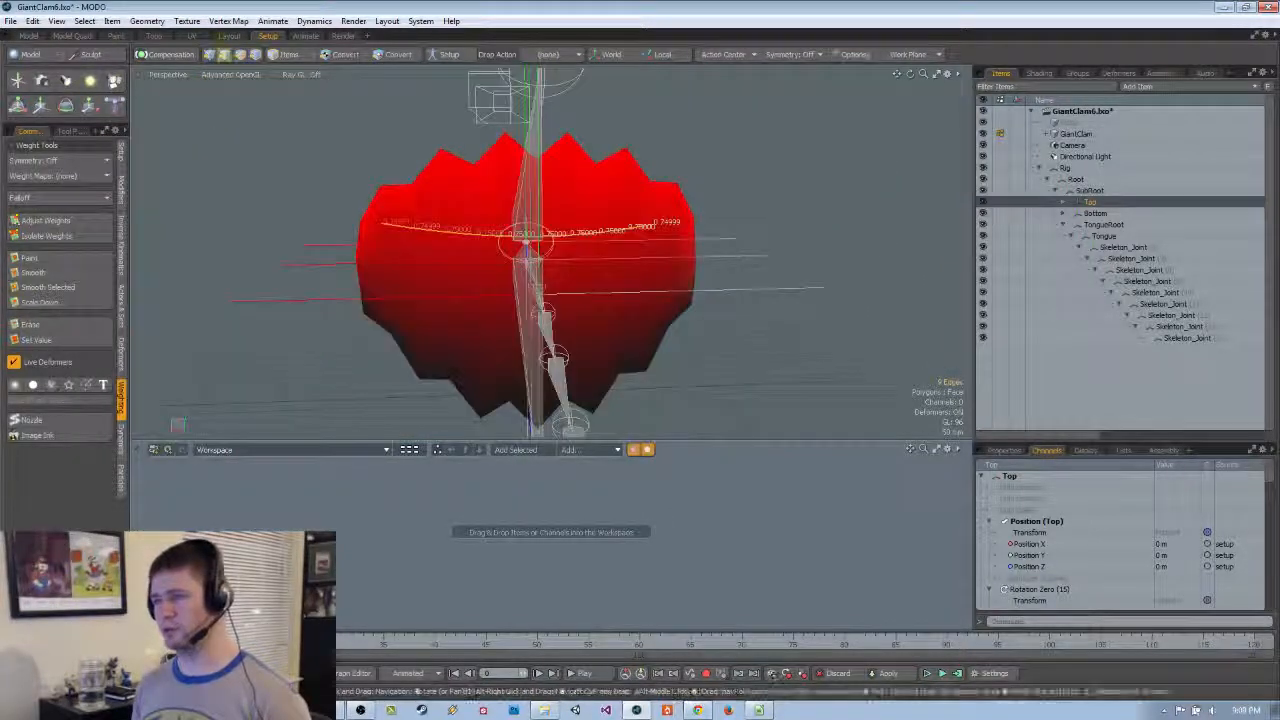
left_click(68, 222)
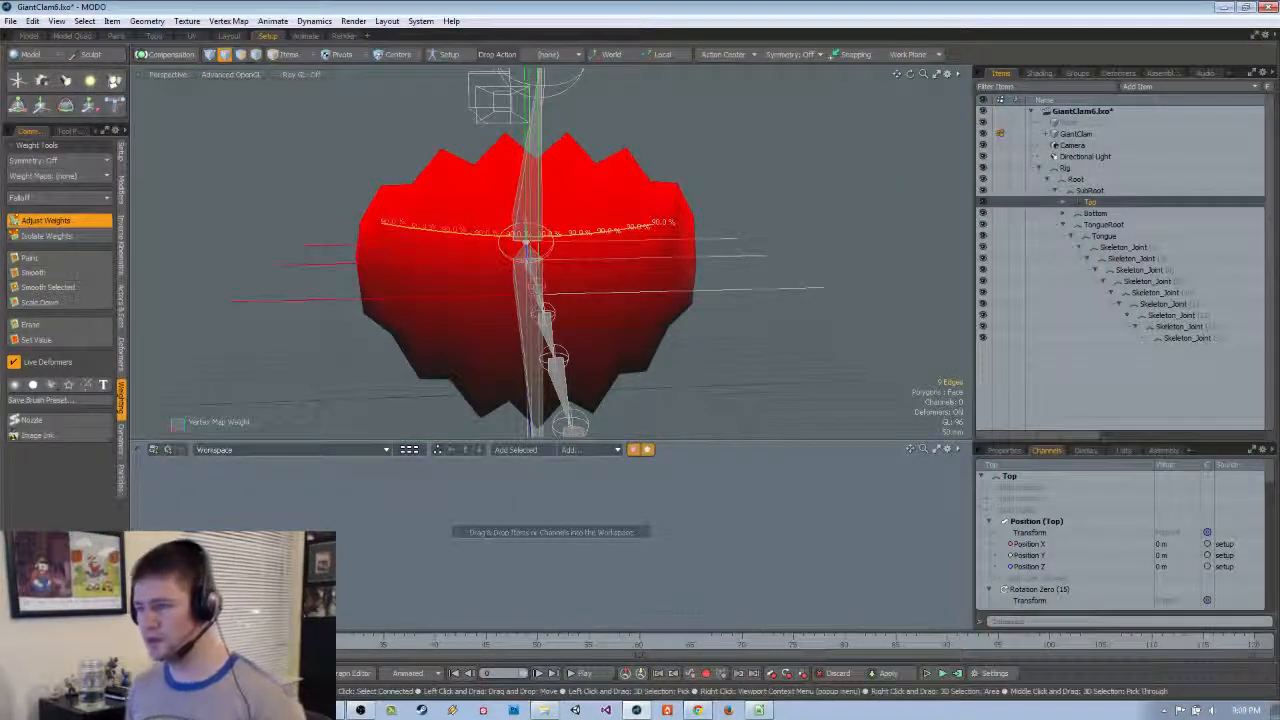
left_click_drag(322, 345, 312, 345)
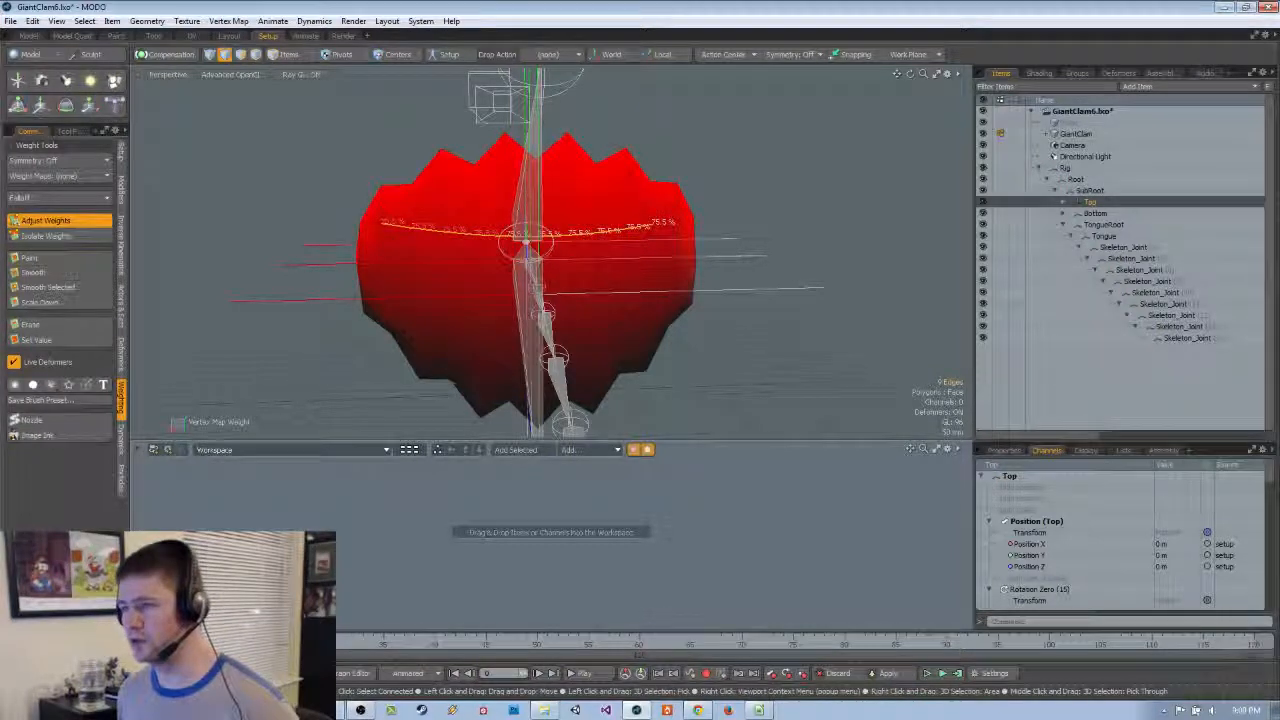
left_click_drag(502, 334, 489, 334, "alt")
key("space")
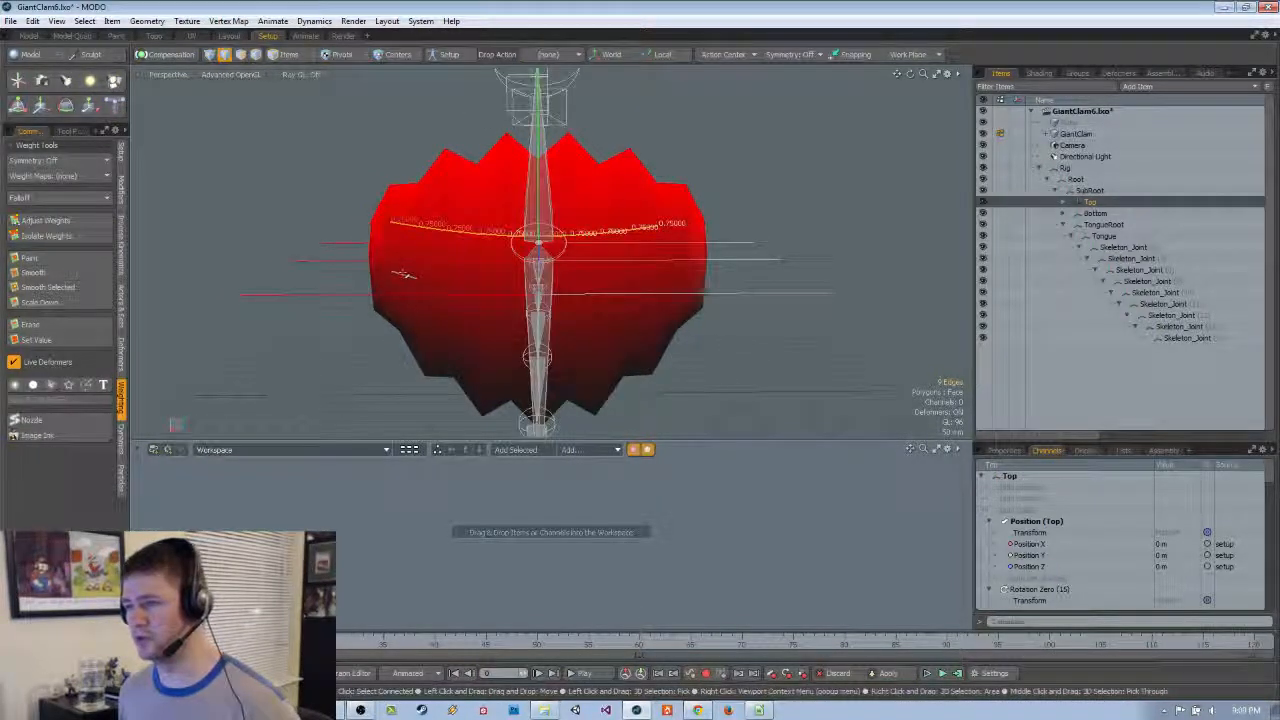
Select the inner mesh's middle edge loop and set its Top joint weight to 50%
left_click(402, 276)
left_click_drag(402, 277, 276, 340, "alt")
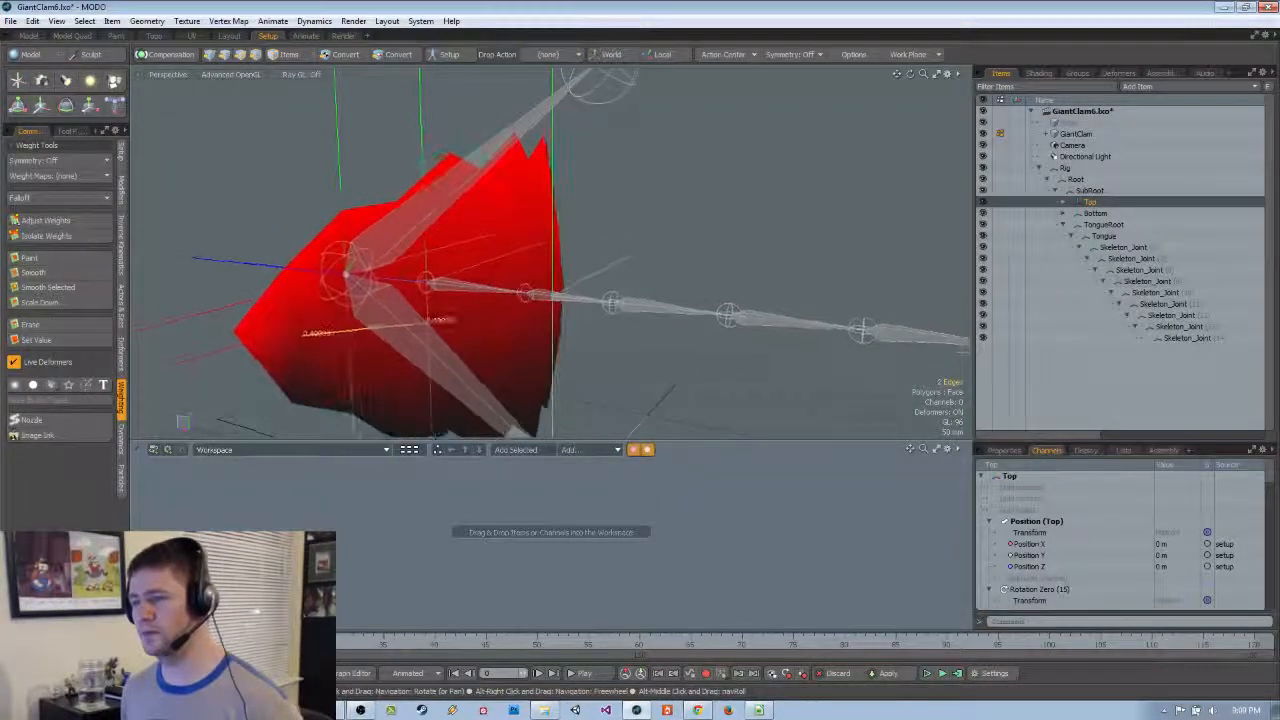
double_click(278, 337)
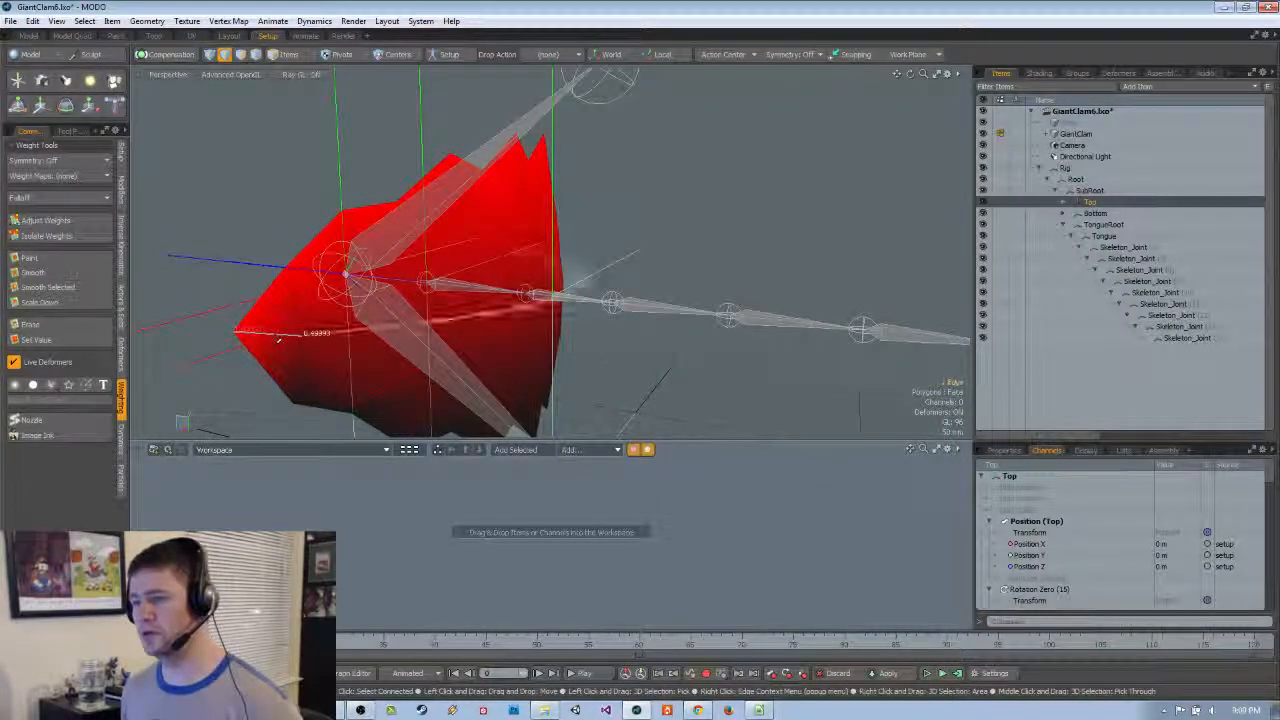
left_click(69, 223)
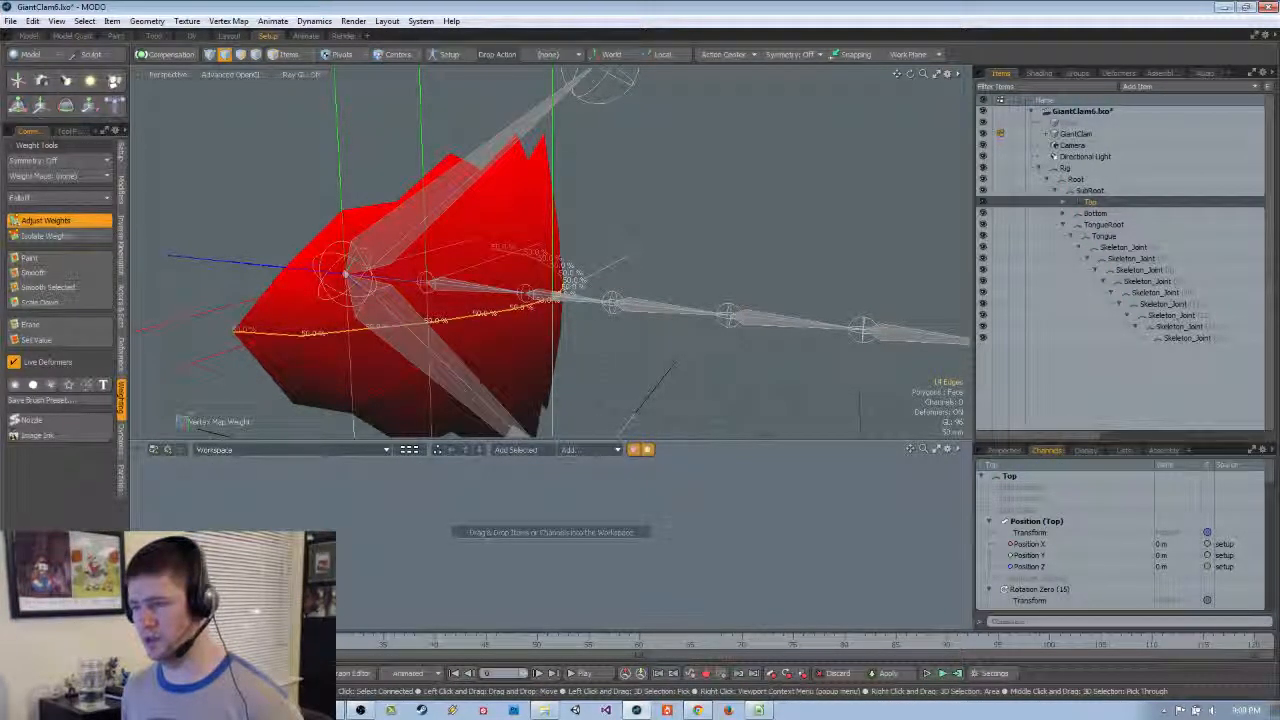
left_click_drag(325, 335, 430, 308, "alt")
key("space")
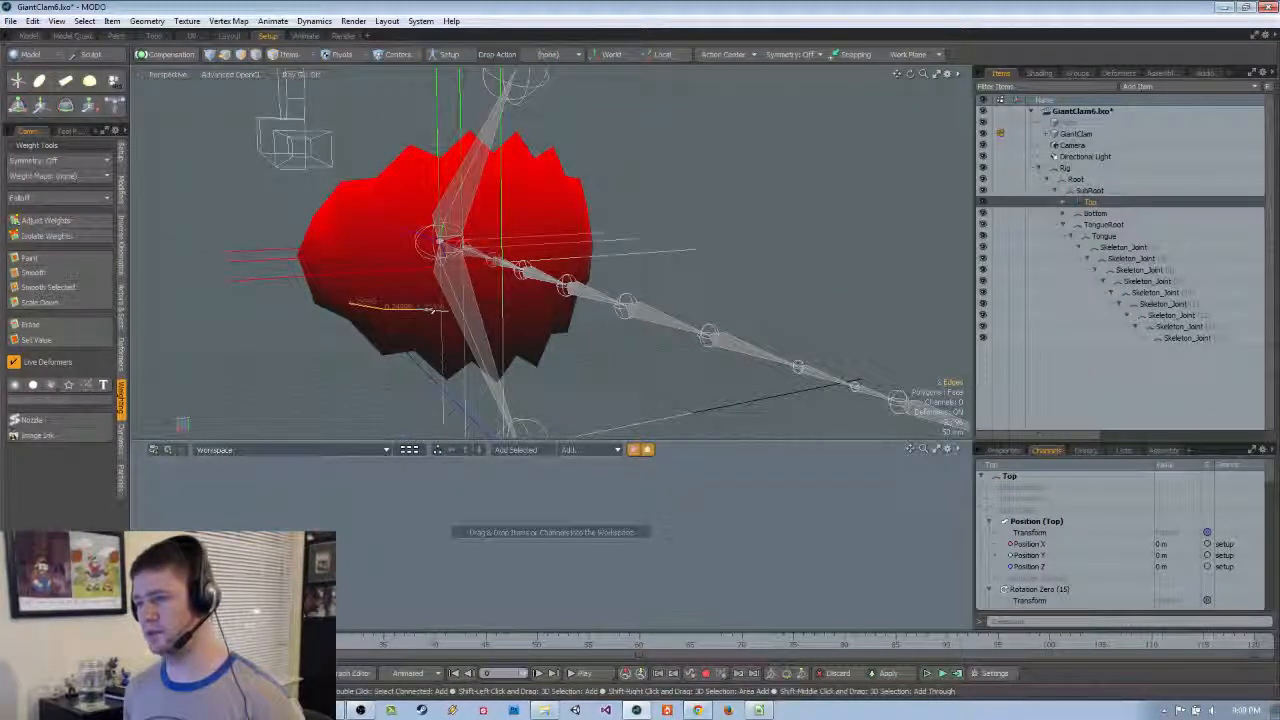
Select the inner mesh's horizontal edge row below the middle and even out its Top joint weight at 25%
key("Up")
key("Up")
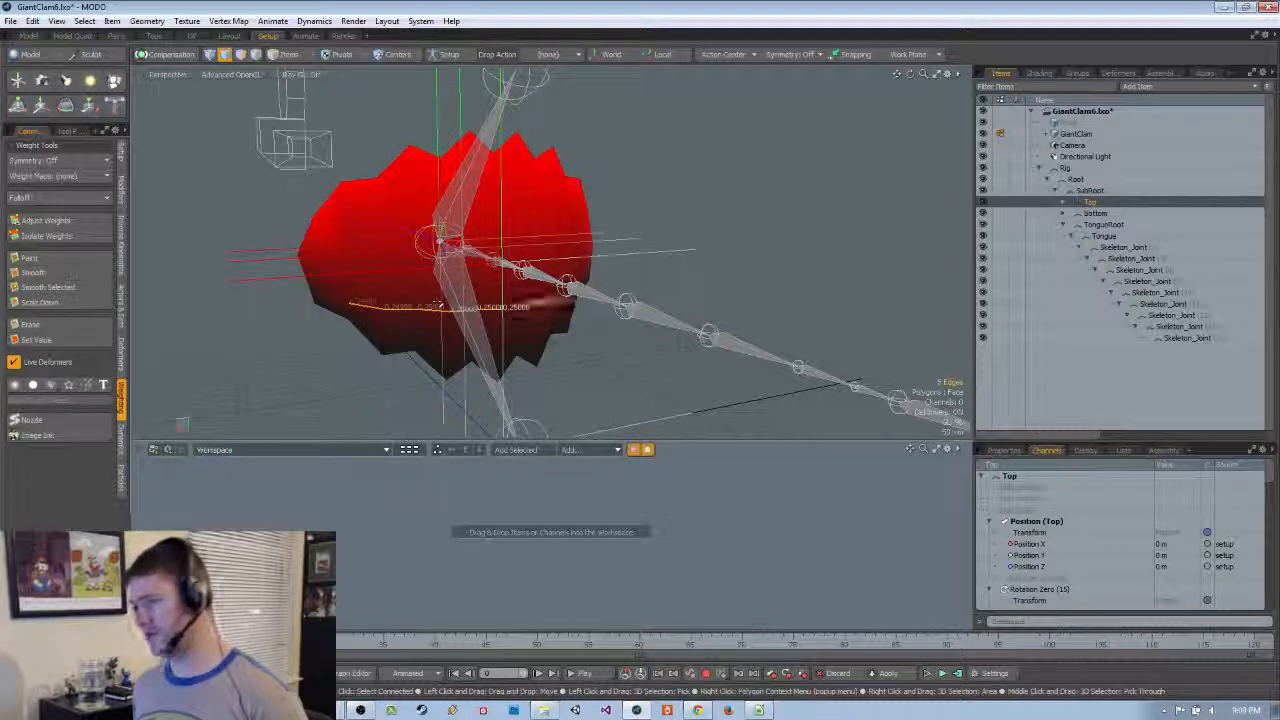
left_click_drag(437, 305, 331, 108, "alt")
key("Up")
key("Up")
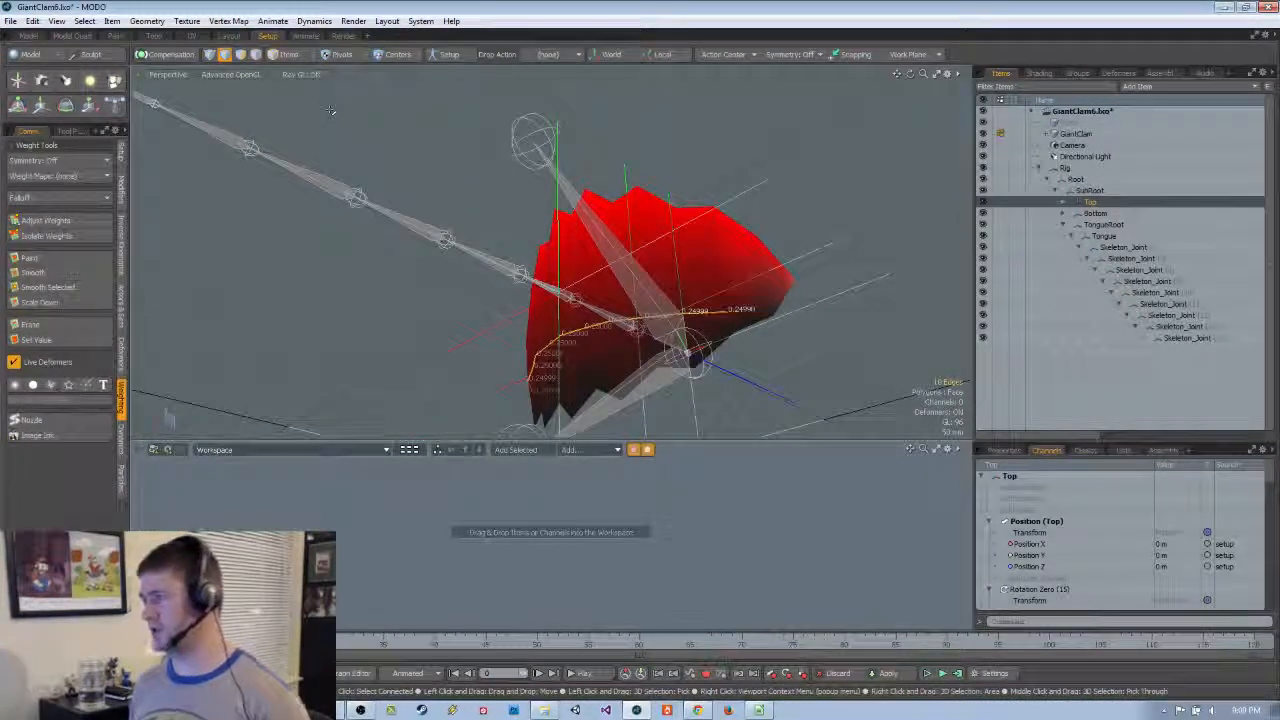
left_click_drag(420, 290, 520, 285, "alt")
left_click(88, 223)
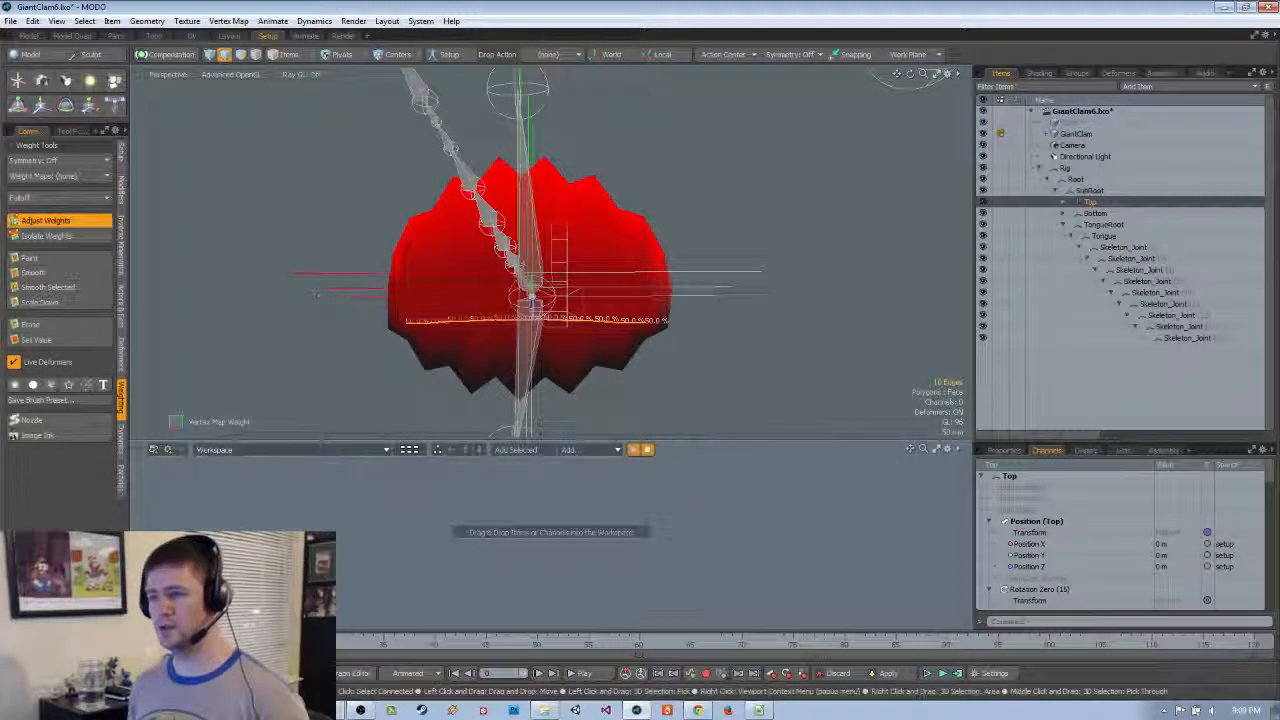
mouse_move(430, 260)
left_mouse_down("alt")
mouse_move(520, 300)
mouse_move(545, 345)
mouse_move(445, 345)
left_mouse_up("alt")
left_click_drag(445, 345, 485, 370, "alt")
key("space")
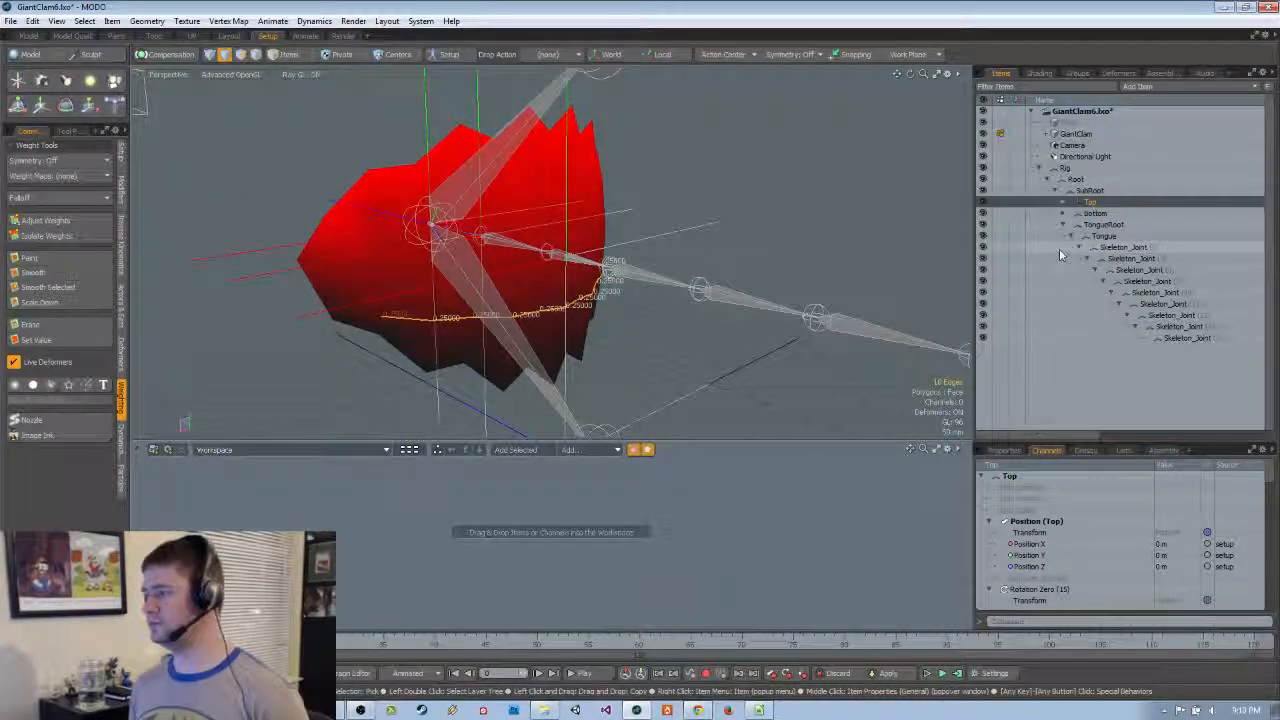
Switch to the Bottom joint and set its weight to 25% on the inner mesh's edge row above the middle
key("5")
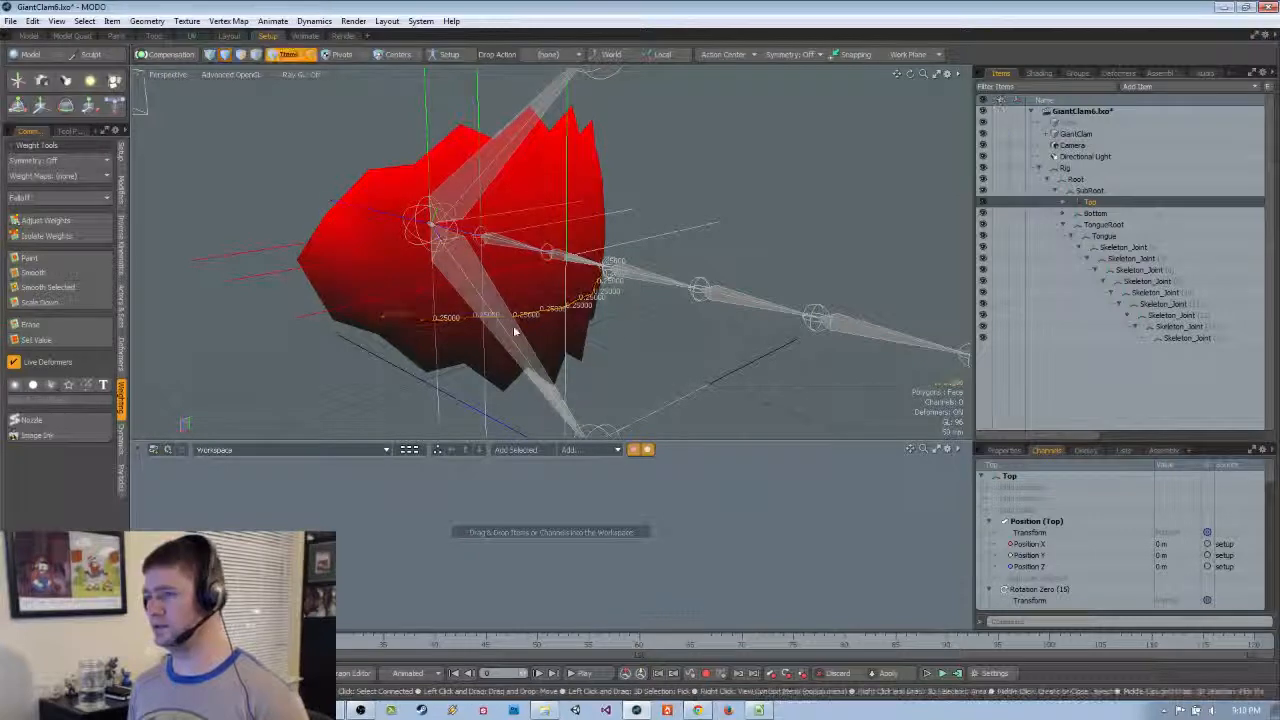
left_click(518, 331)
key("2")
left_click(356, 328)
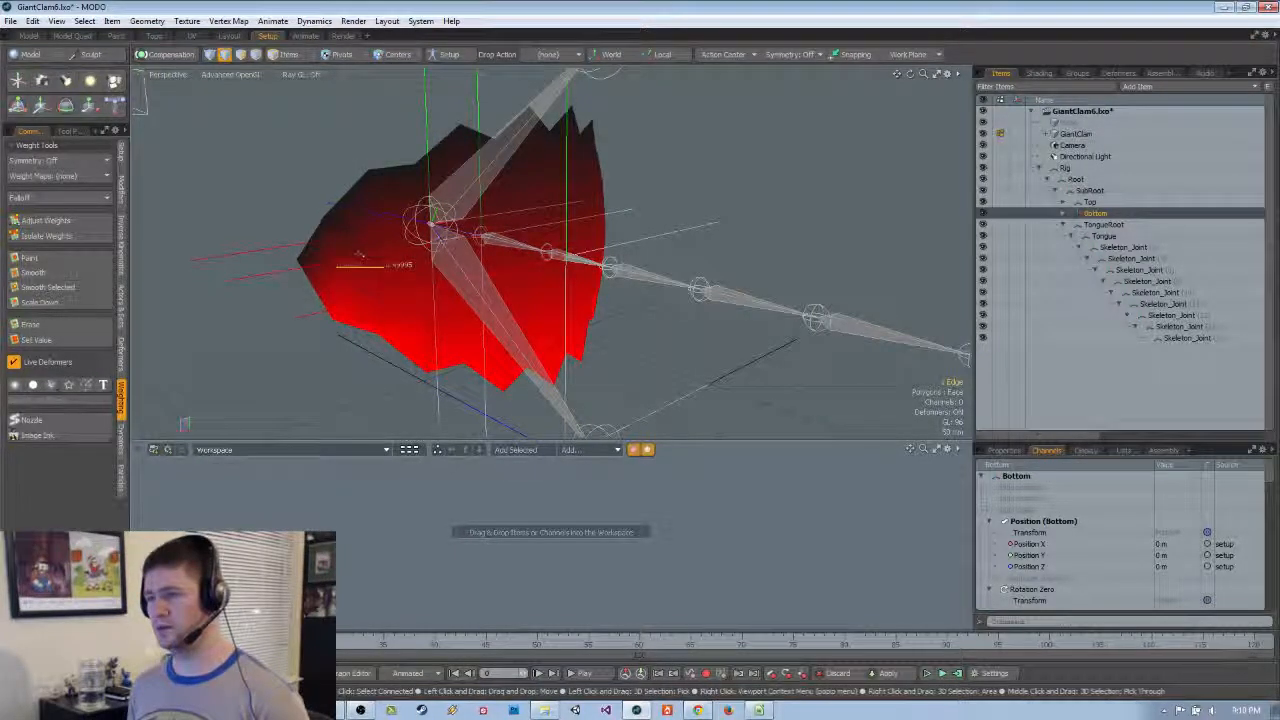
left_click(366, 211)
left_click(441, 211, "shift")
left_click_drag(446, 211, 381, 212, "alt")
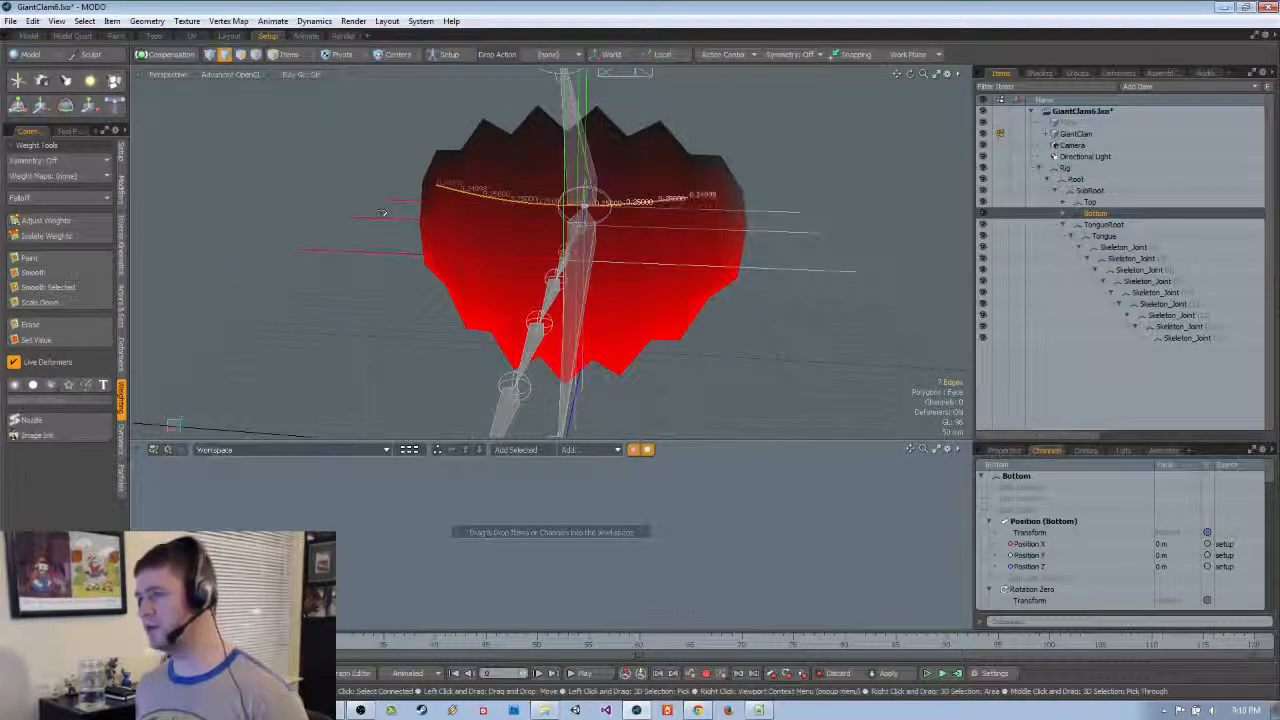
left_click_drag(383, 212, 422, 206, "alt")
key("Up")
left_click(73, 220)
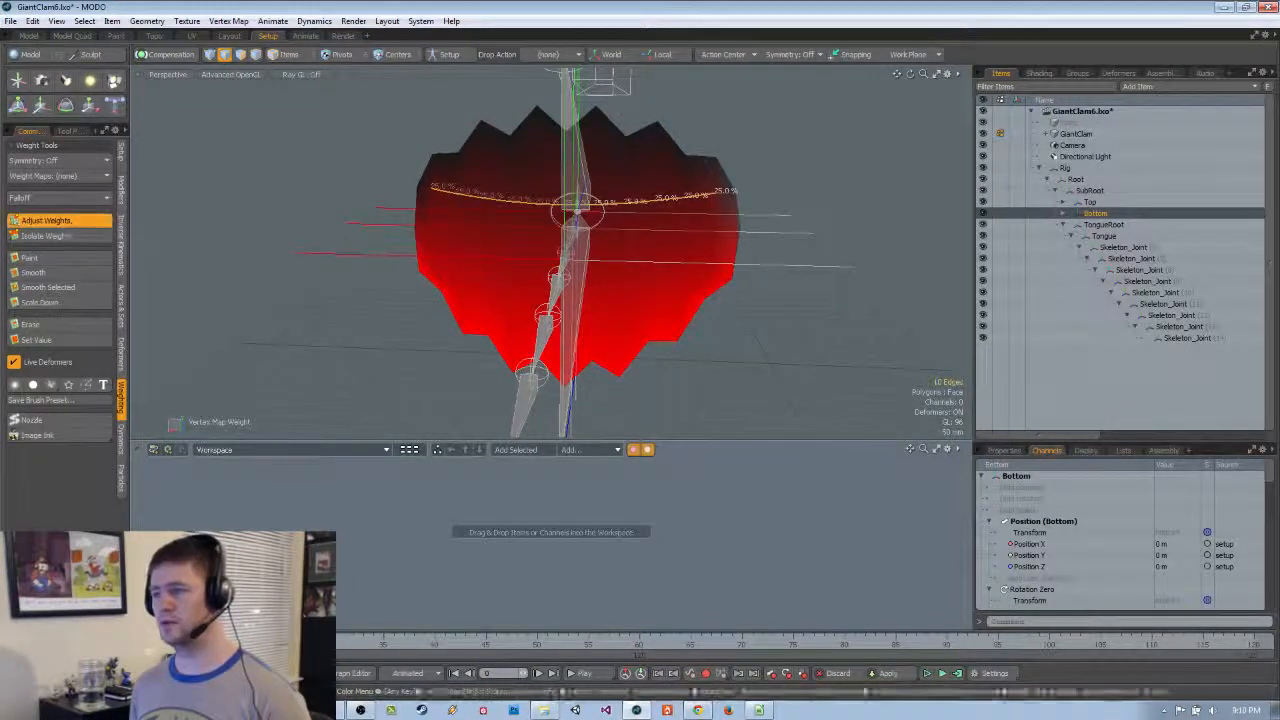
left_click_drag(300, 230, 405, 246, "alt")
key("space")
Select the inner mesh's middle edge loop and set its Bottom joint weight to 50%
left_click(410, 256)
double_click(410, 253)
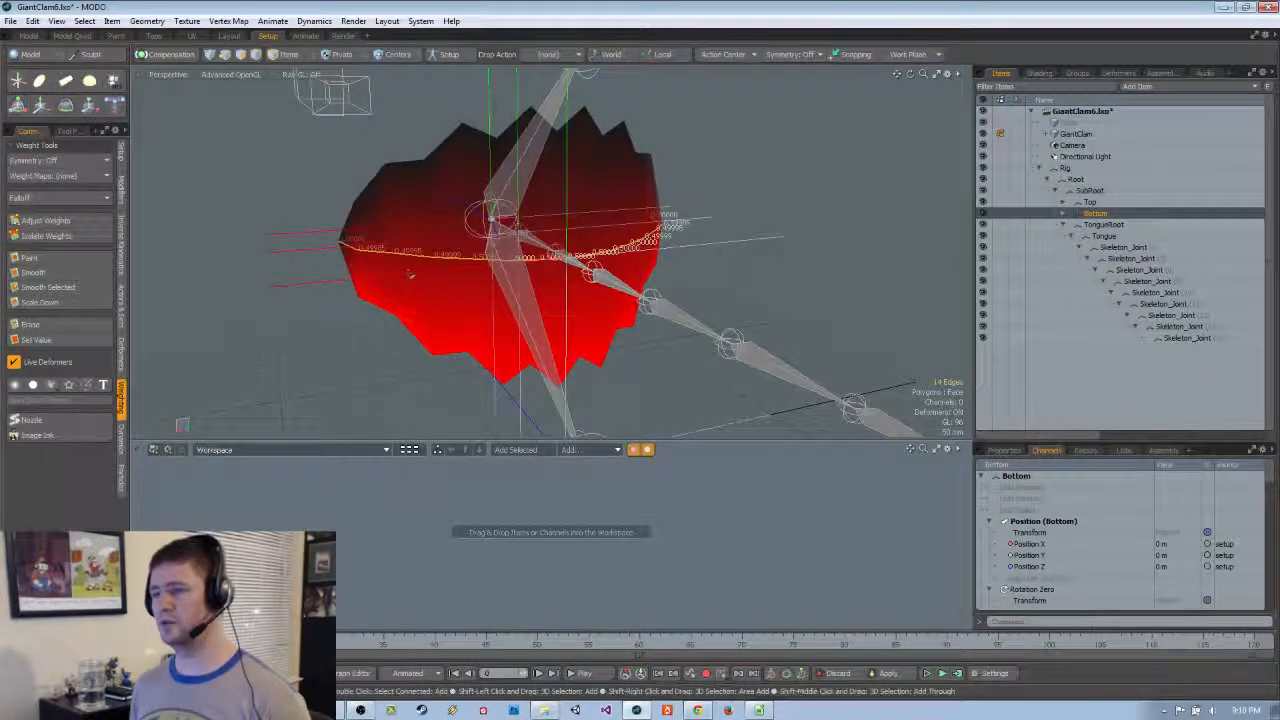
left_click(60, 220)
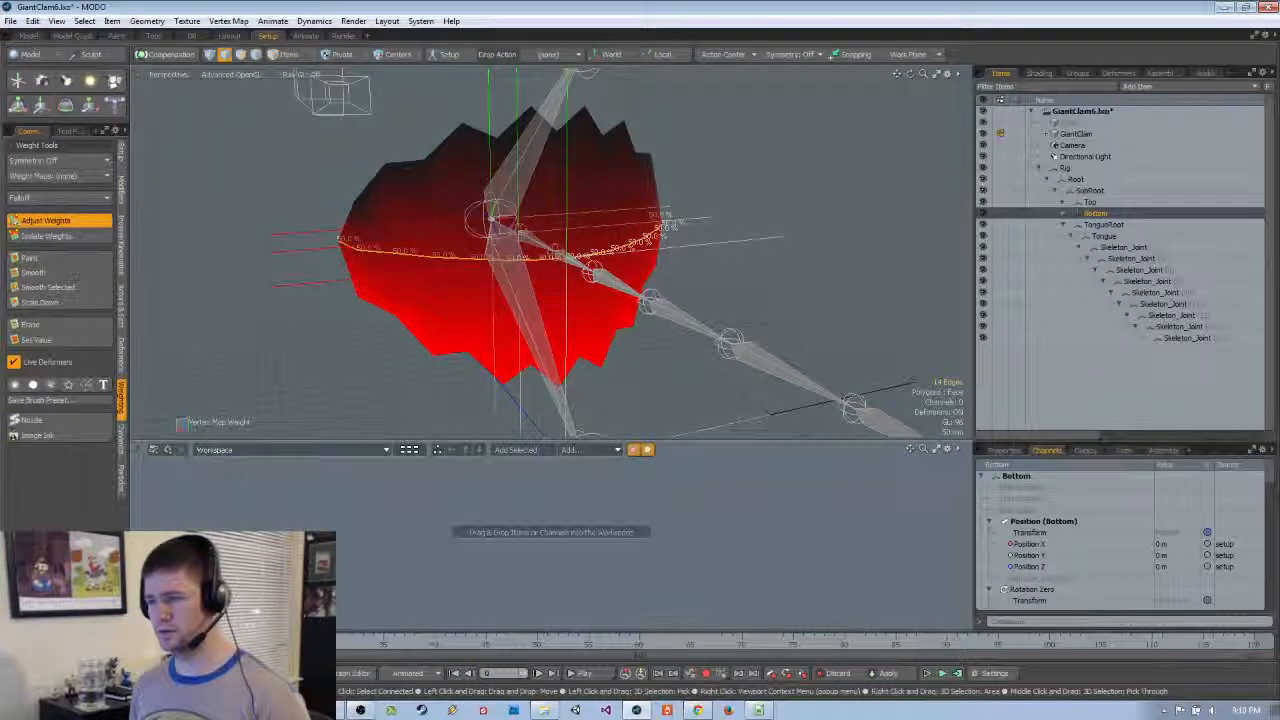
key("space")
Select the inner mesh's edge row below the middle and set its Bottom joint weight to 75%
left_click(430, 304)
left_click_drag(445, 316, 373, 313, "alt")
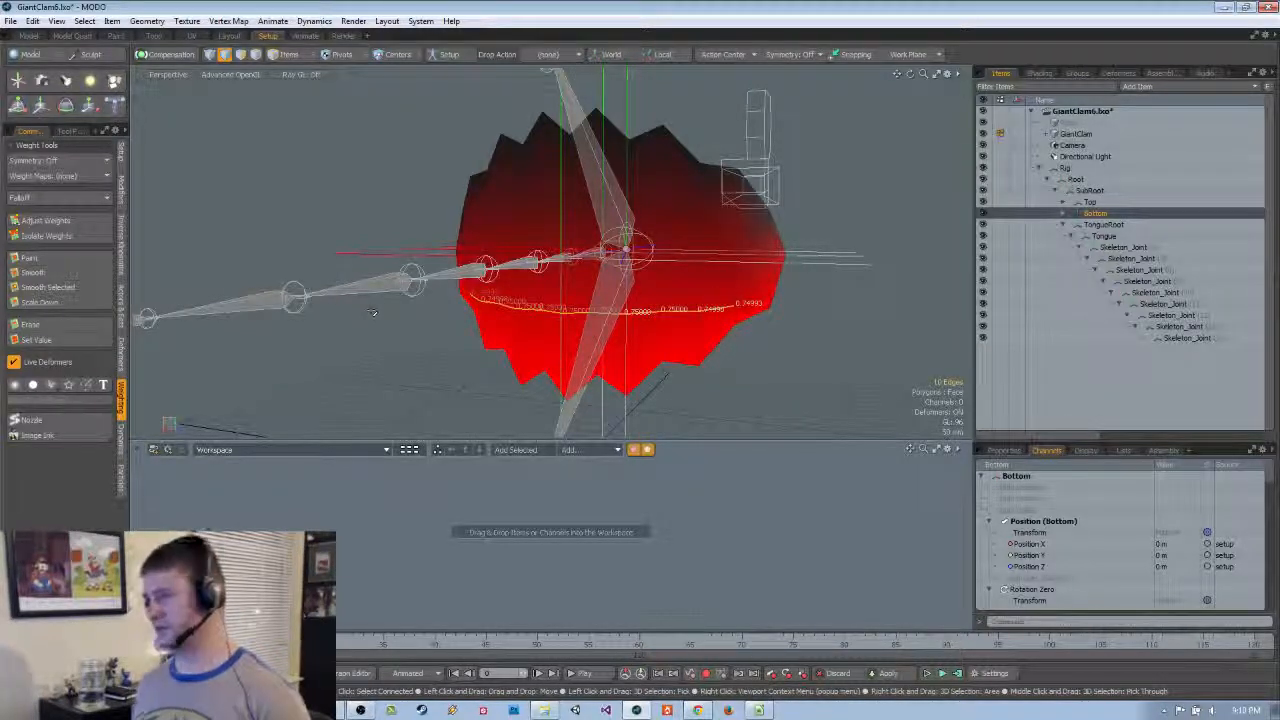
left_click(60, 220)
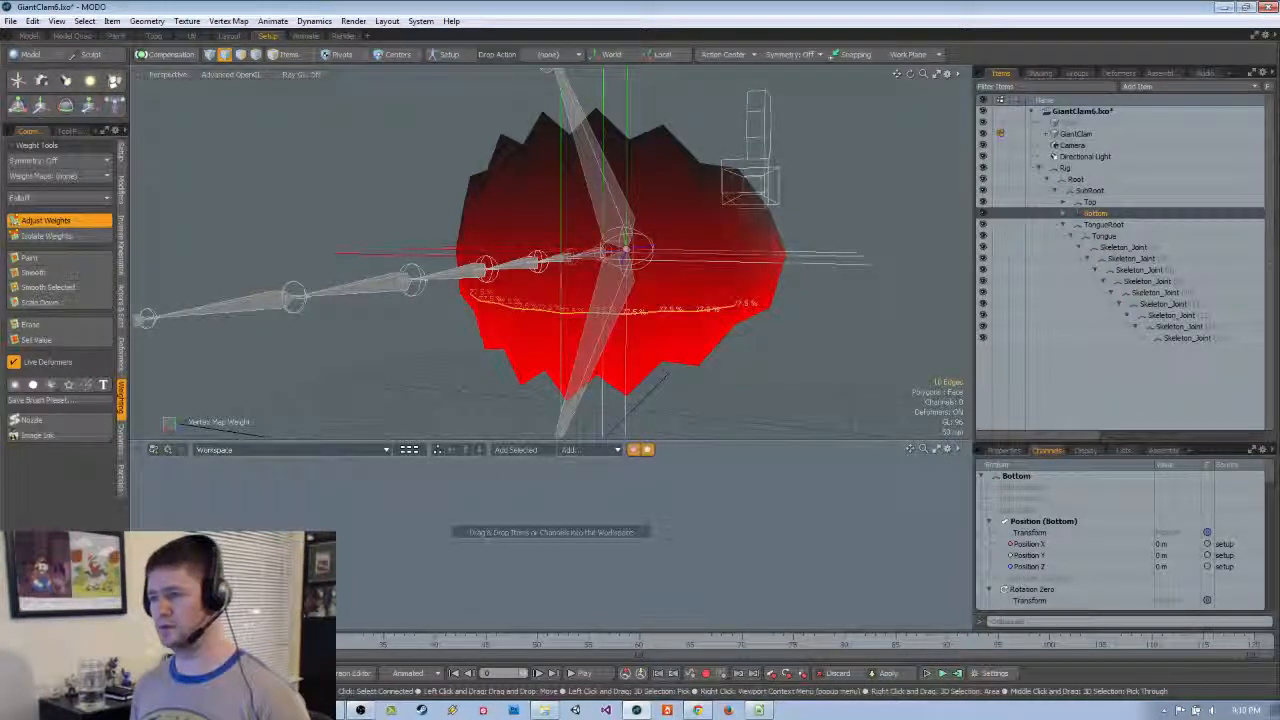
key("space")
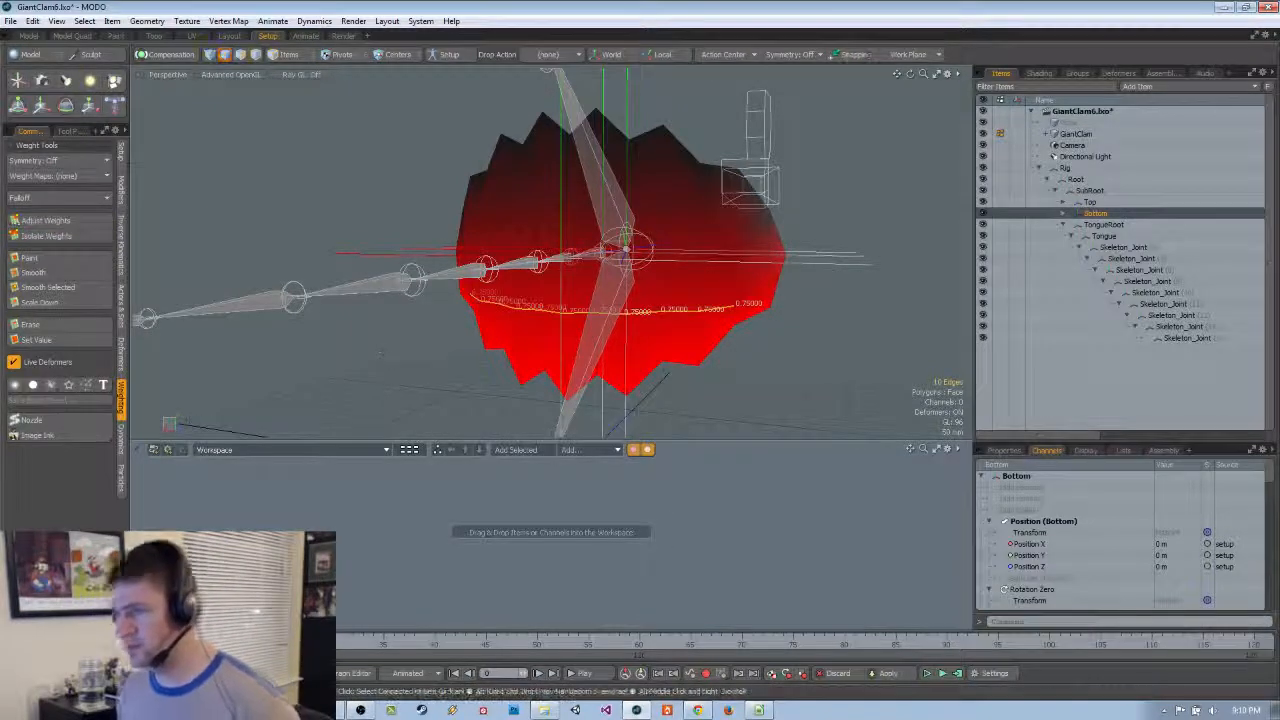
Select the inner mesh's lower rim edges, bring their Bottom joint weights to full value, and clear the edge selection
left_click_drag(395, 345, 168, 316, "alt")
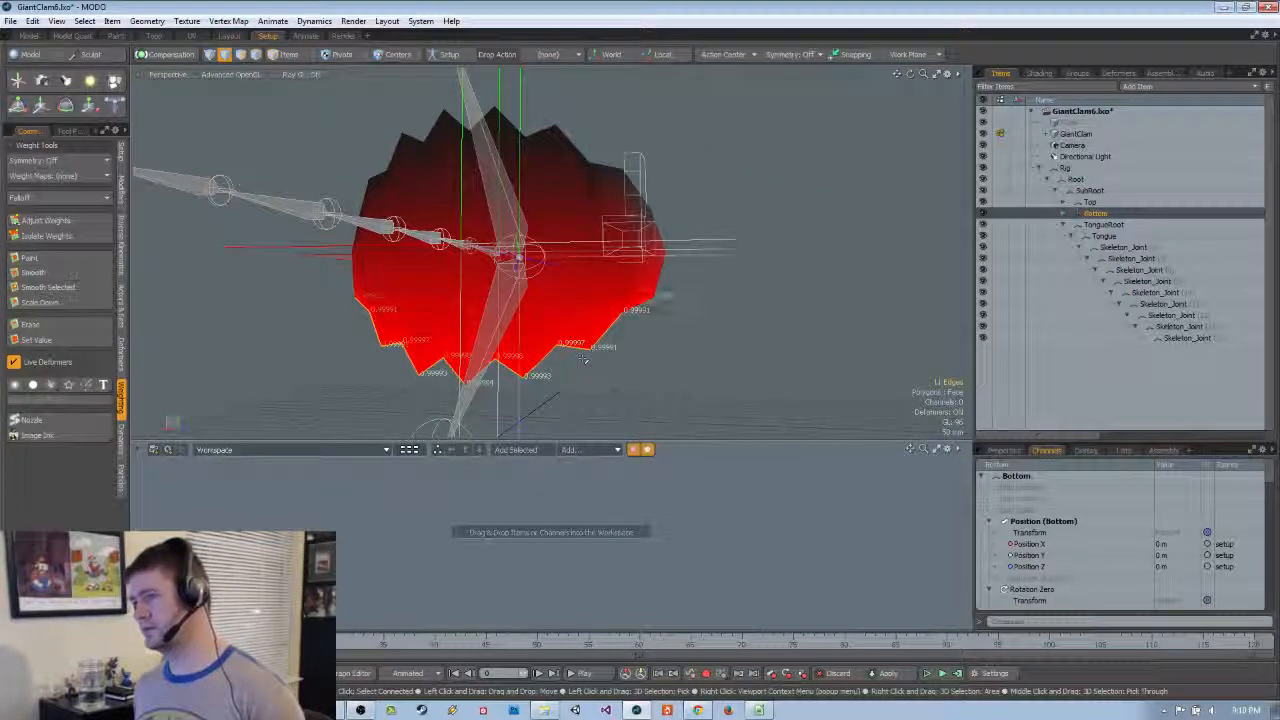
left_click_drag(634, 372, 562, 369, "alt")
left_click(97, 221)
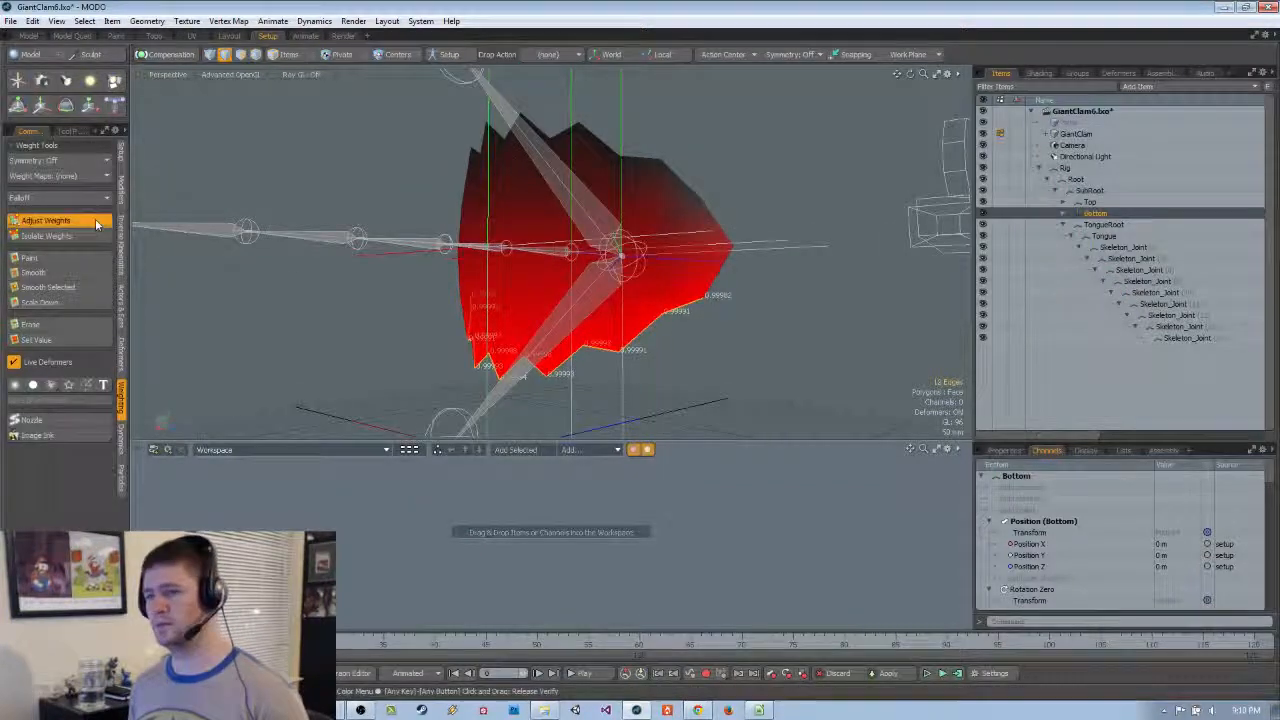
key("q")
left_click(345, 319)
scroll(348, 318, "down", 3)
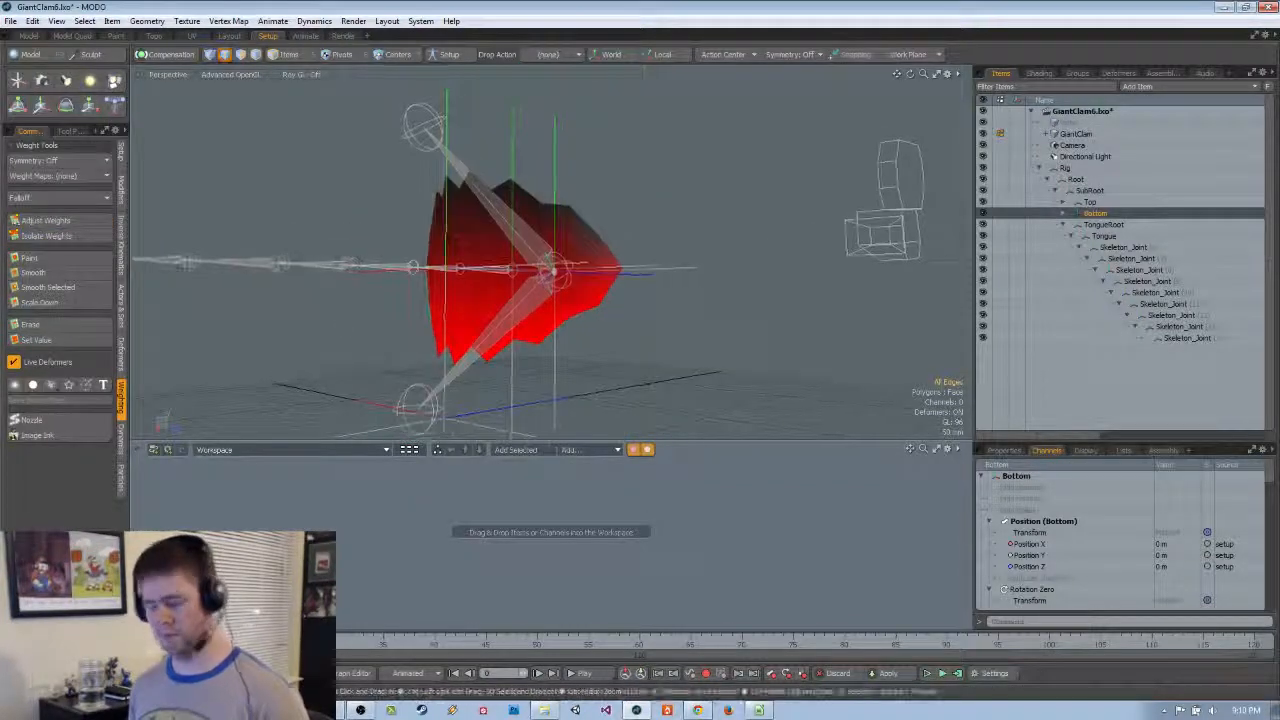
Select the GiantClam mesh, save the scene, and unhide the mesh's hidden polygons
left_click(1076, 134)
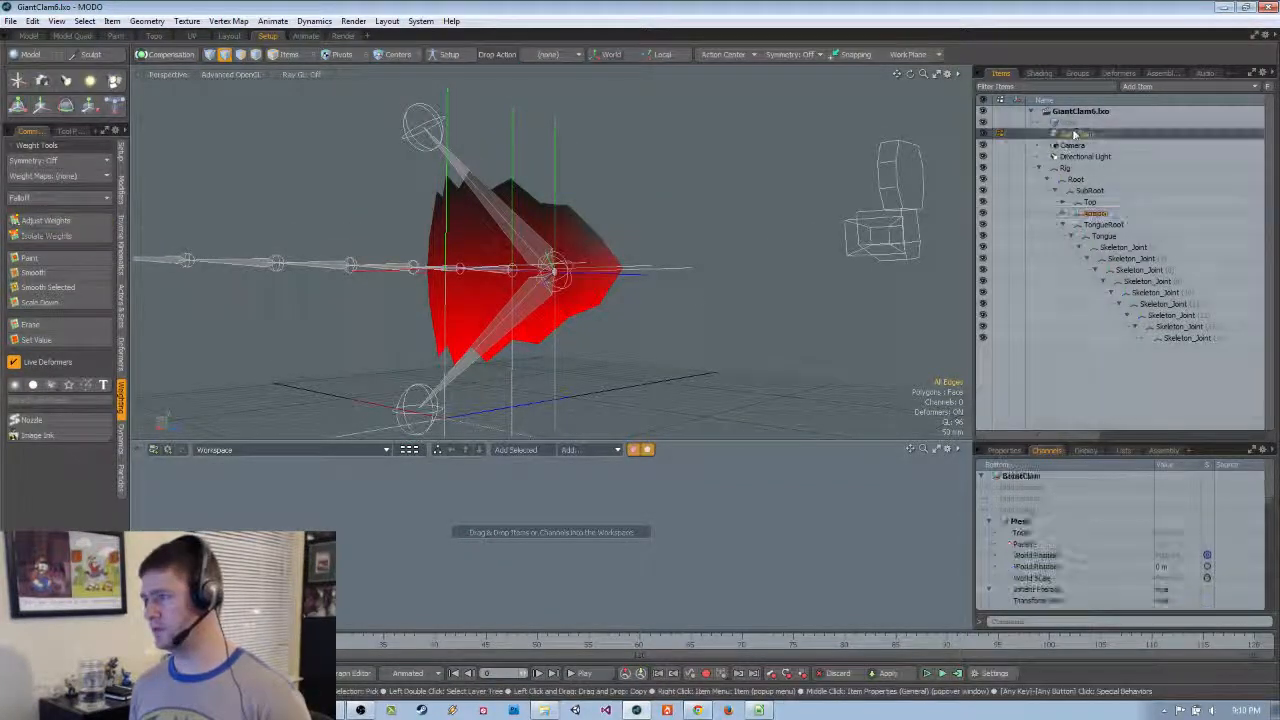
key("5")
key("ctrl+s")
key("3")
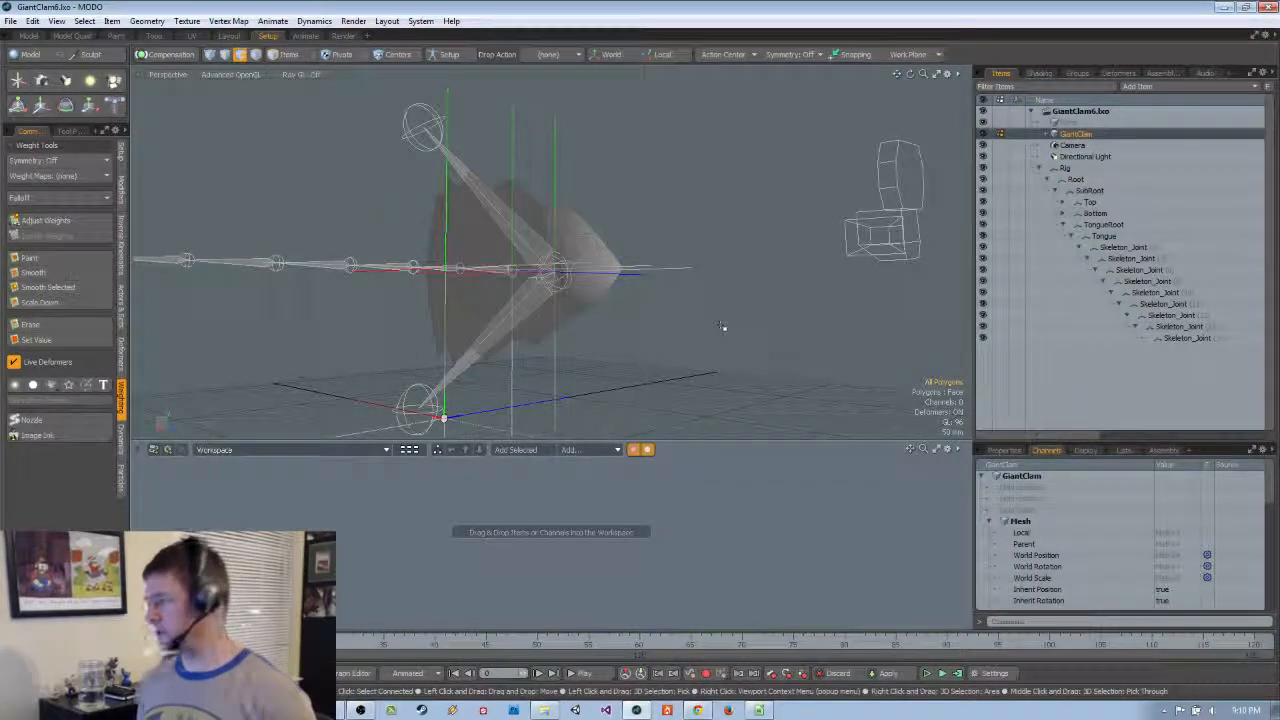
key("u")
Test the upper shell's opening by rotating the Top locator
scroll(722, 326, "down", 4)
left_click_drag(718, 326, 645, 374, "alt")
key("5")
left_click(622, 299)
left_click_drag(632, 302, 686, 314, "alt")
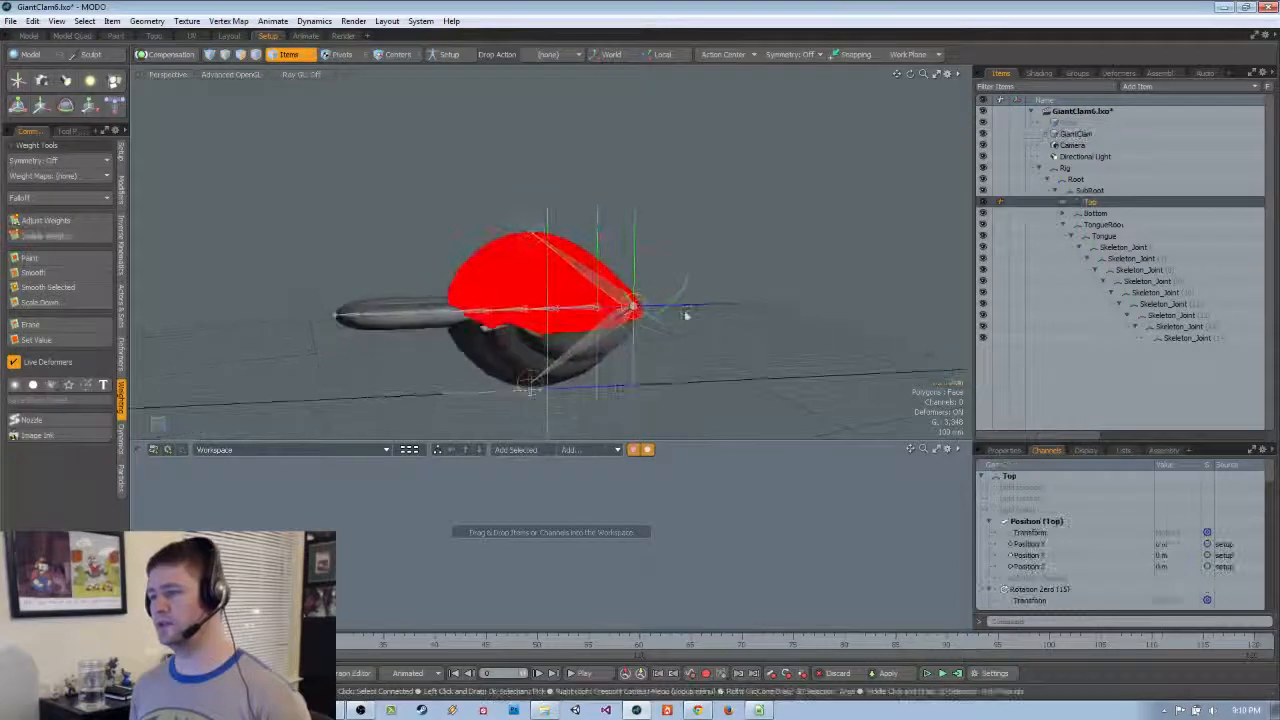
key("e")
left_click_drag(662, 265, 692, 296)
scroll(606, 308, "up", 4)
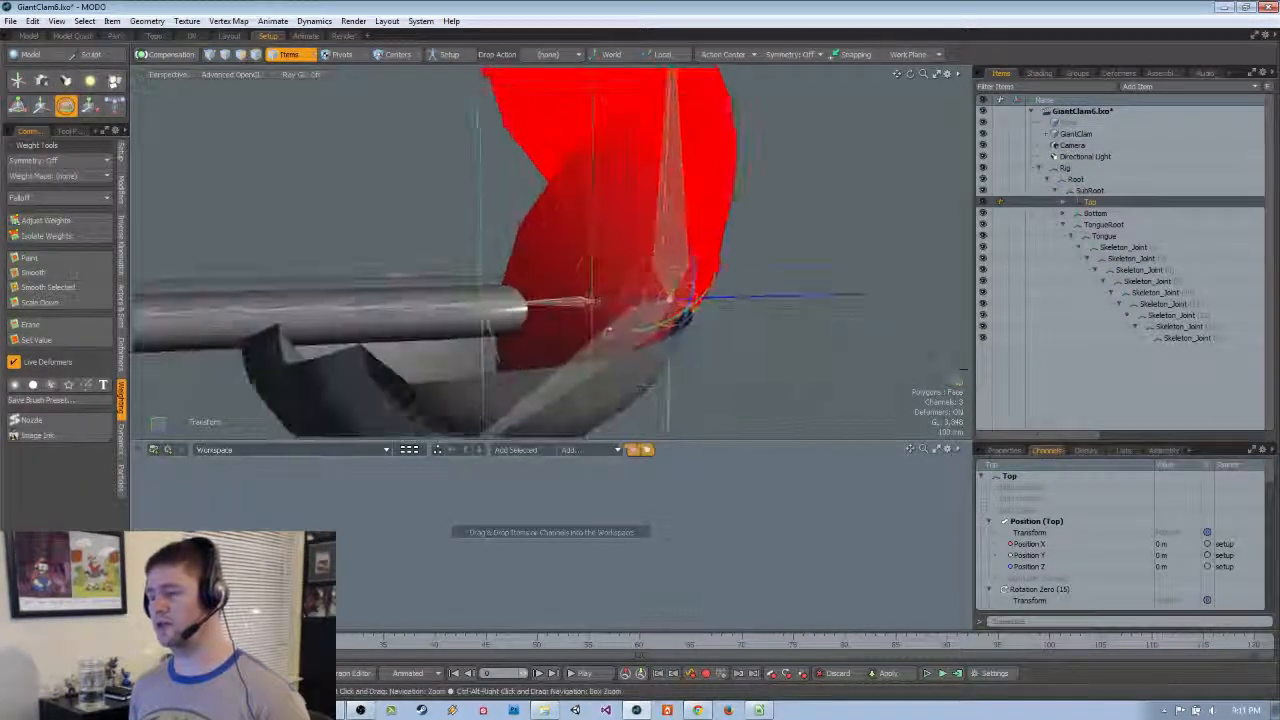
Check the deformation inside the opened shell, undo the Top locator's test rotation, and clear the item selection
left_click_drag(514, 323, 580, 294, "alt")
scroll(608, 304, "down", 3)
left_click_drag(668, 308, 764, 305, "alt")
key("ctrl+z")
key("space")
left_click(764, 301)
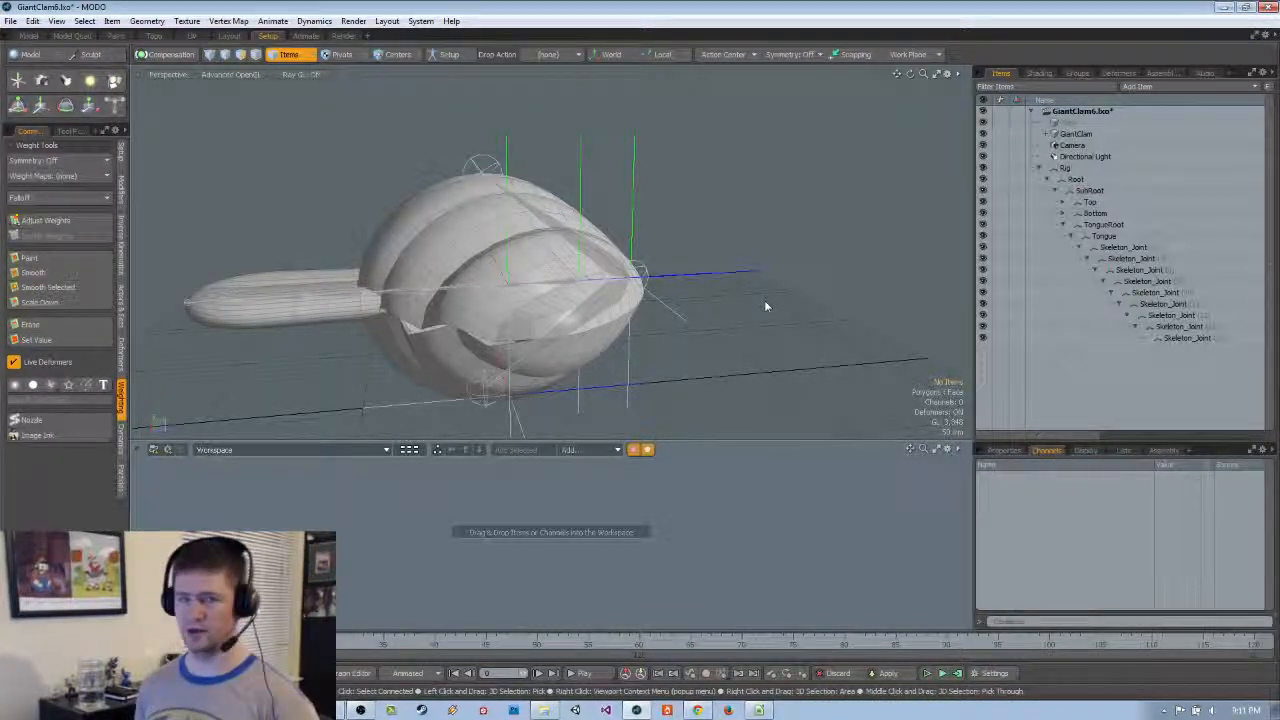
Hide the GiantClam mesh's outer shell and inner mesh polygons, leaving only the tongue geometry
left_click(569, 311)
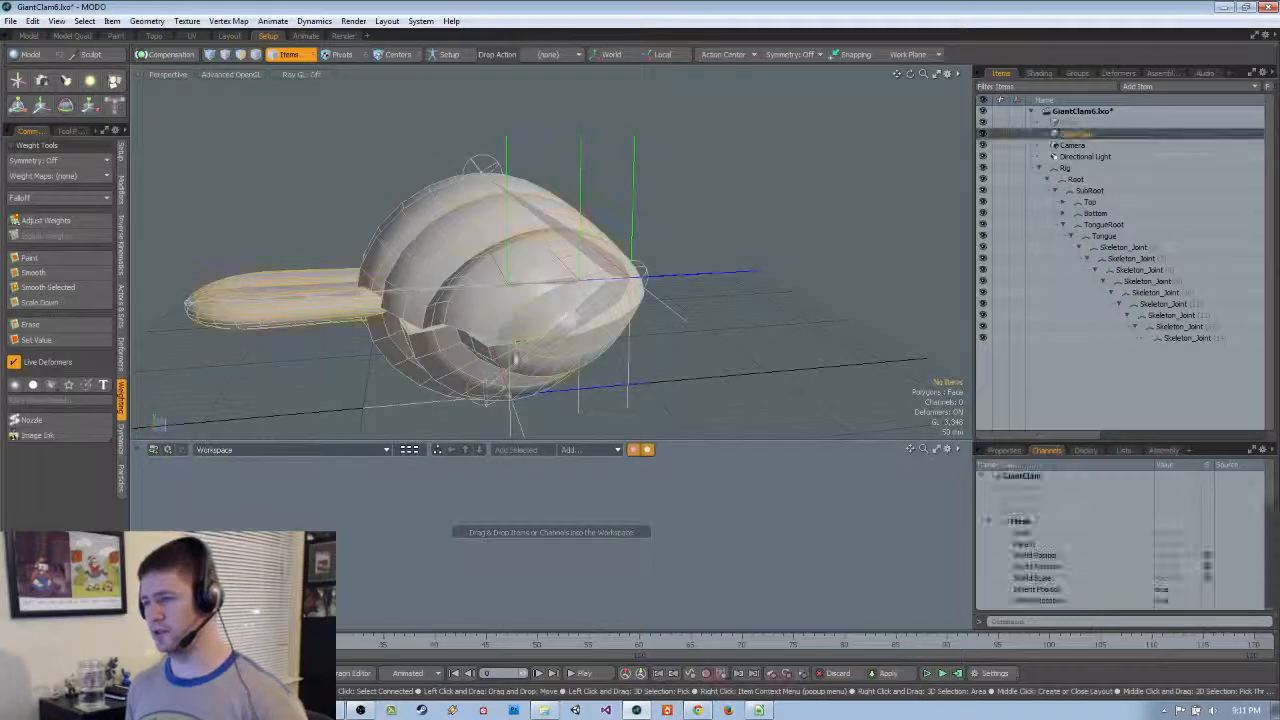
key("3")
left_click(442, 342)
double_click(440, 350)
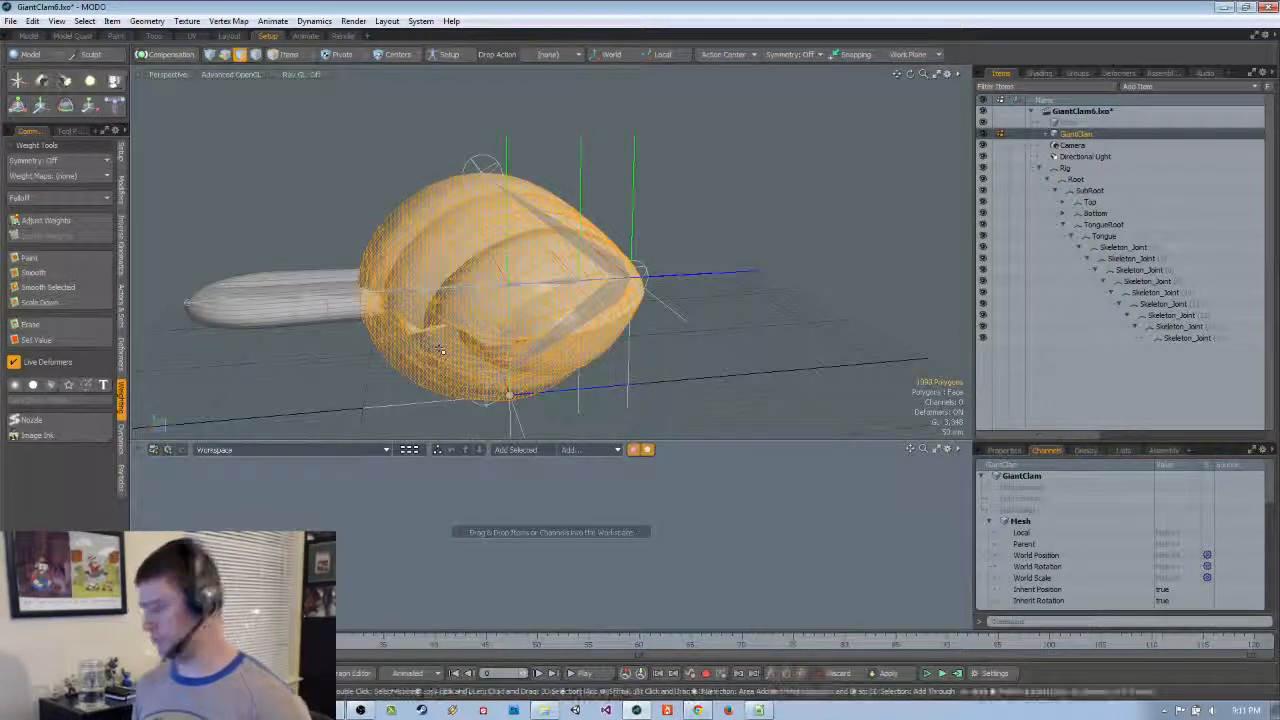
key("h")
double_click(561, 294)
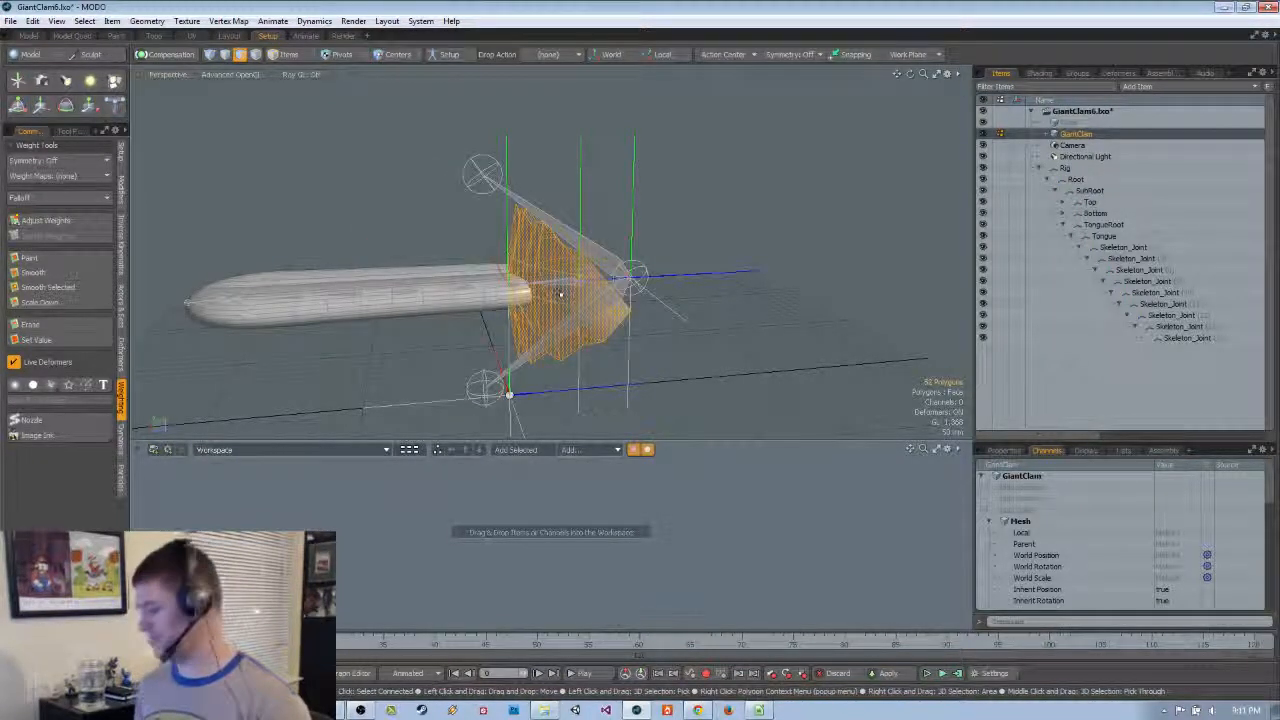
key("h")
Select the Tongue locator and every Skeleton_Joint beneath it in the item hierarchy
left_click_drag(561, 293, 632, 303, "alt")
scroll(580, 297, "up", 3)
key("5")
left_click(597, 254)
scroll(600, 285, "down", 2)
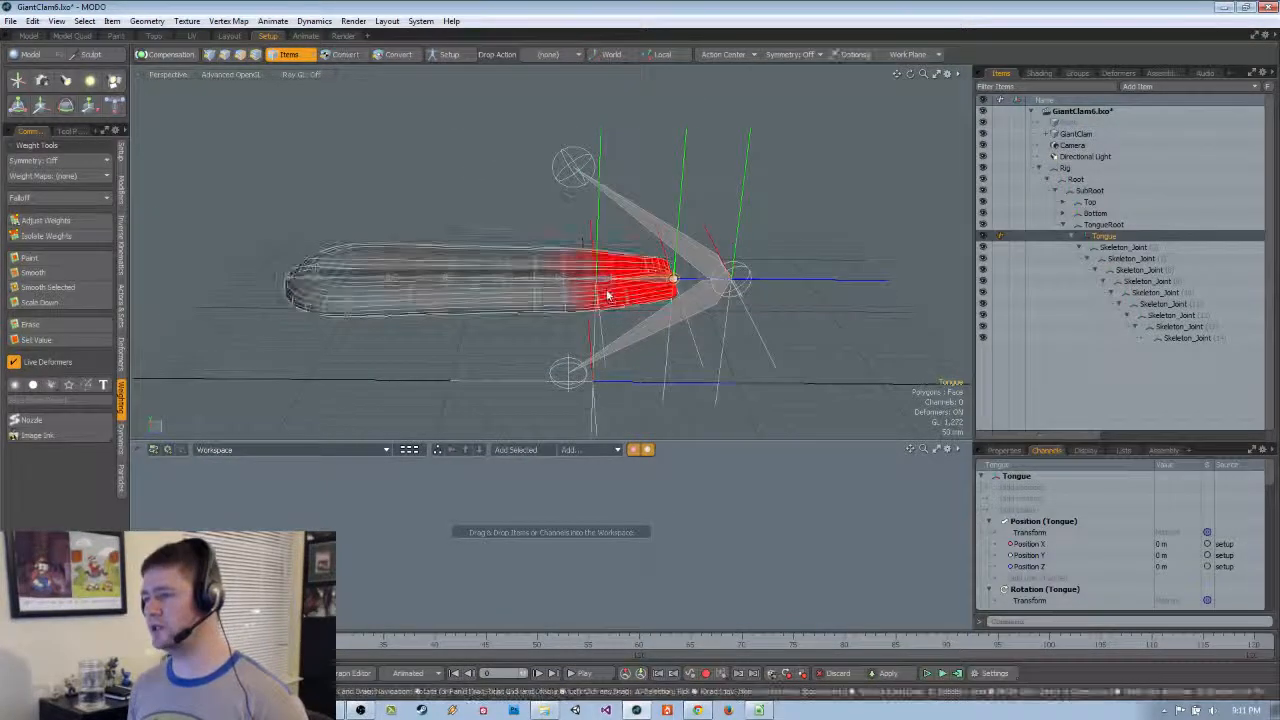
left_click(1177, 340, "shift")
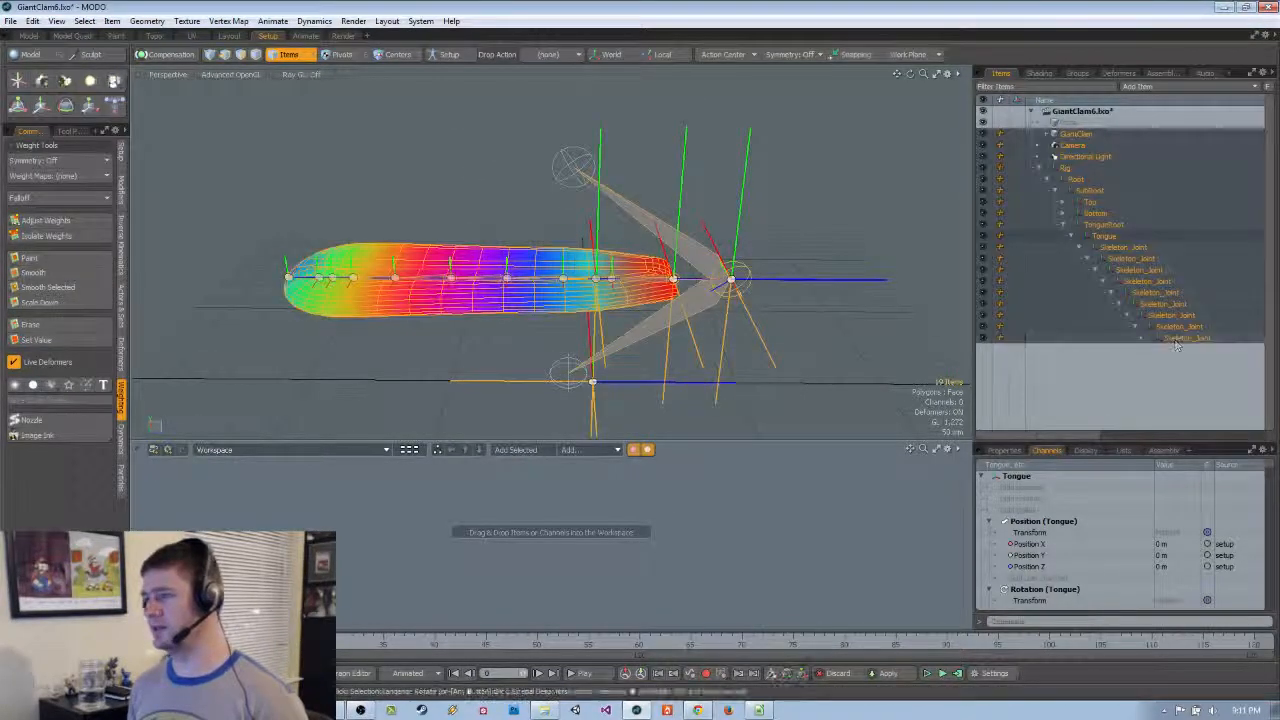
left_click(1123, 238)
left_click(1123, 247)
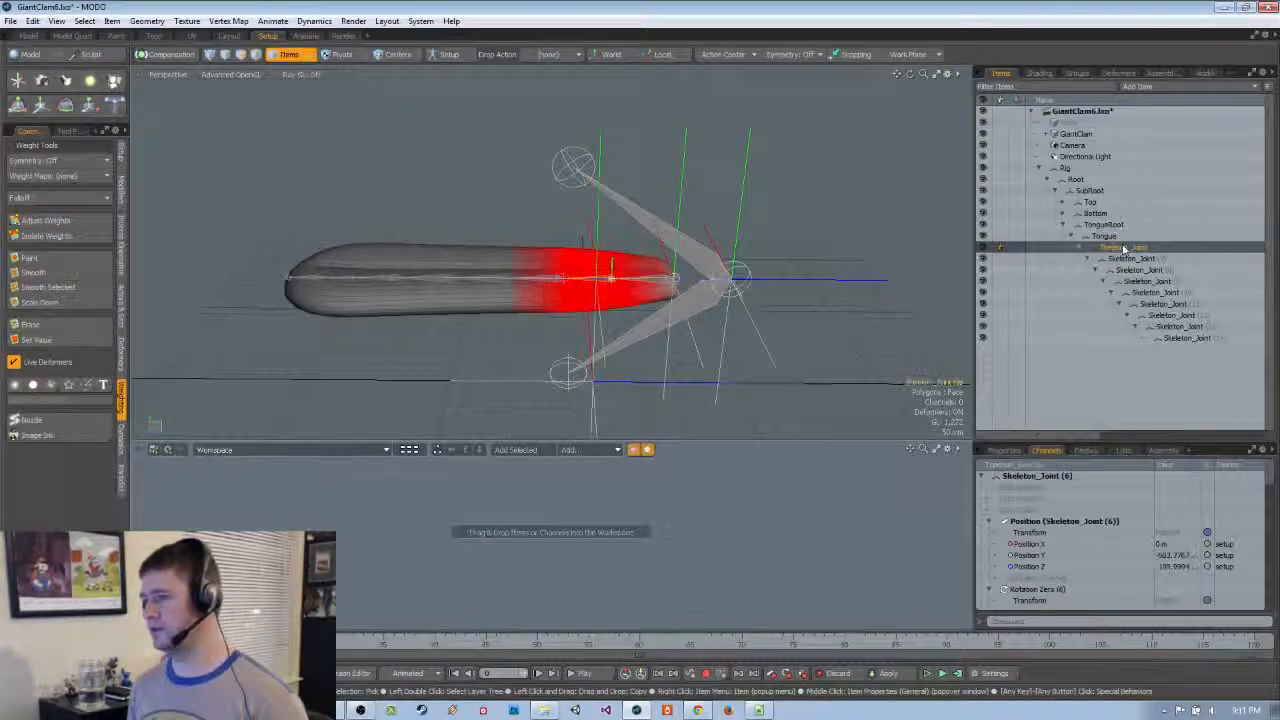
left_click(1105, 236)
left_click(1187, 338, "shift")
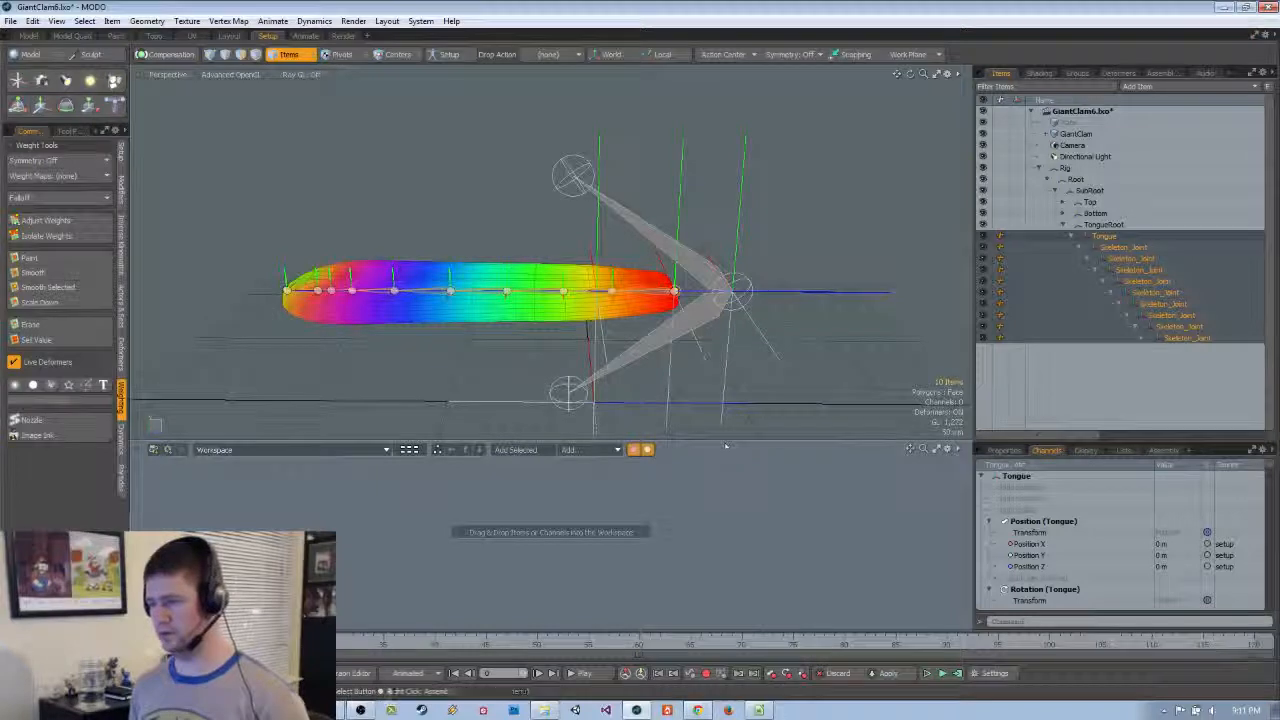
Enlarge the schematic, add the selected Tongue and Skeleton_Joint items, and place the Tongue node apart from the joint nodes
left_click_drag(726, 446, 714, 286)
scroll(692, 188, "down", 3)
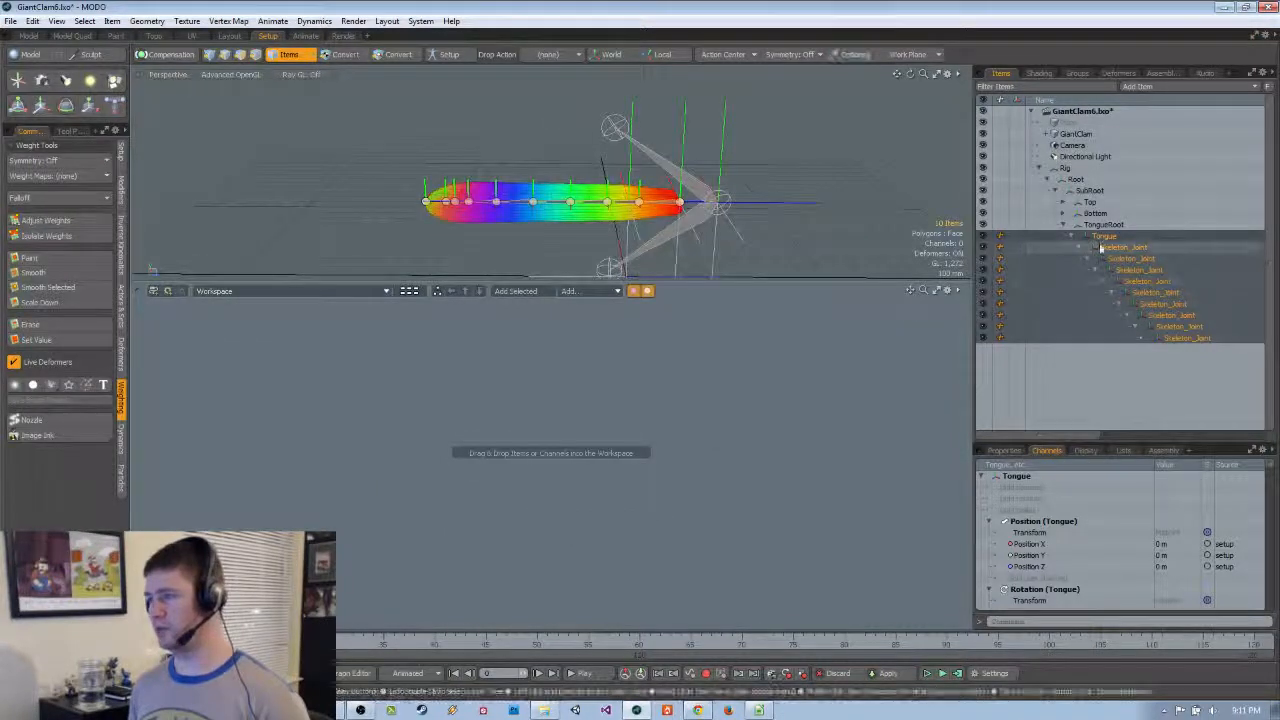
left_click_drag(1100, 247, 302, 378)
left_click(389, 383)
left_click_drag(347, 595, 553, 326)
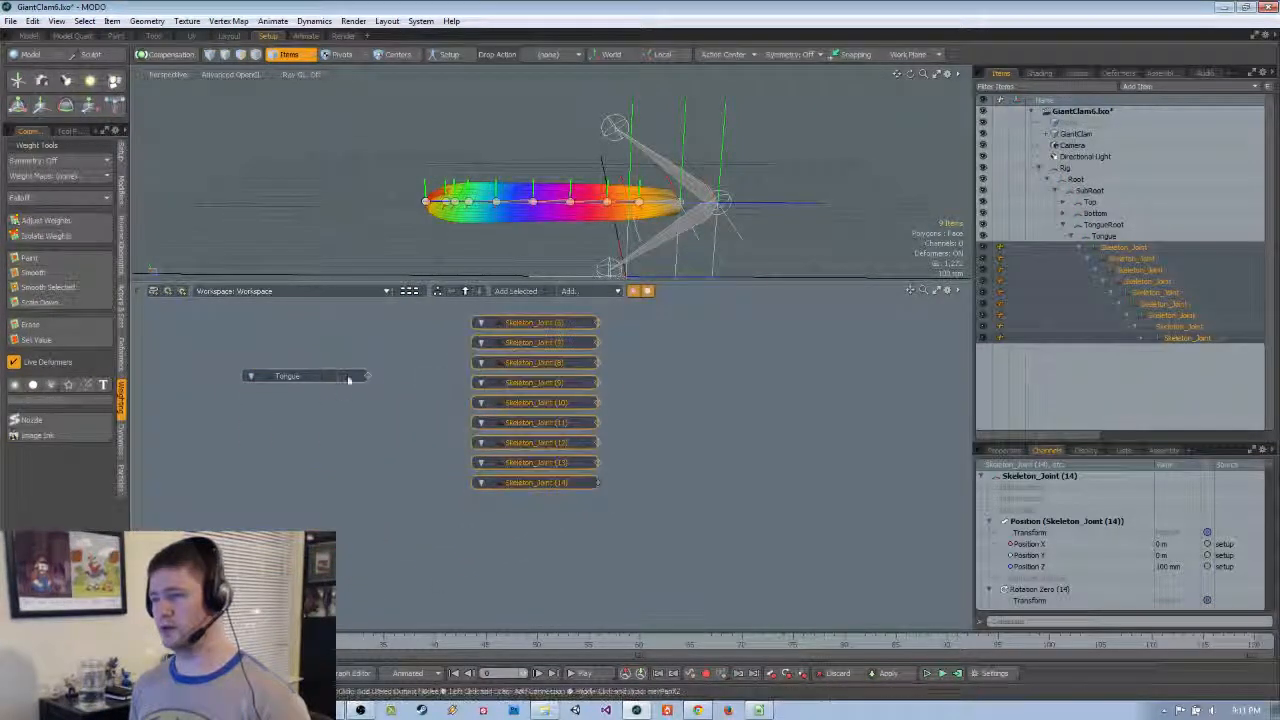
left_click(263, 377)
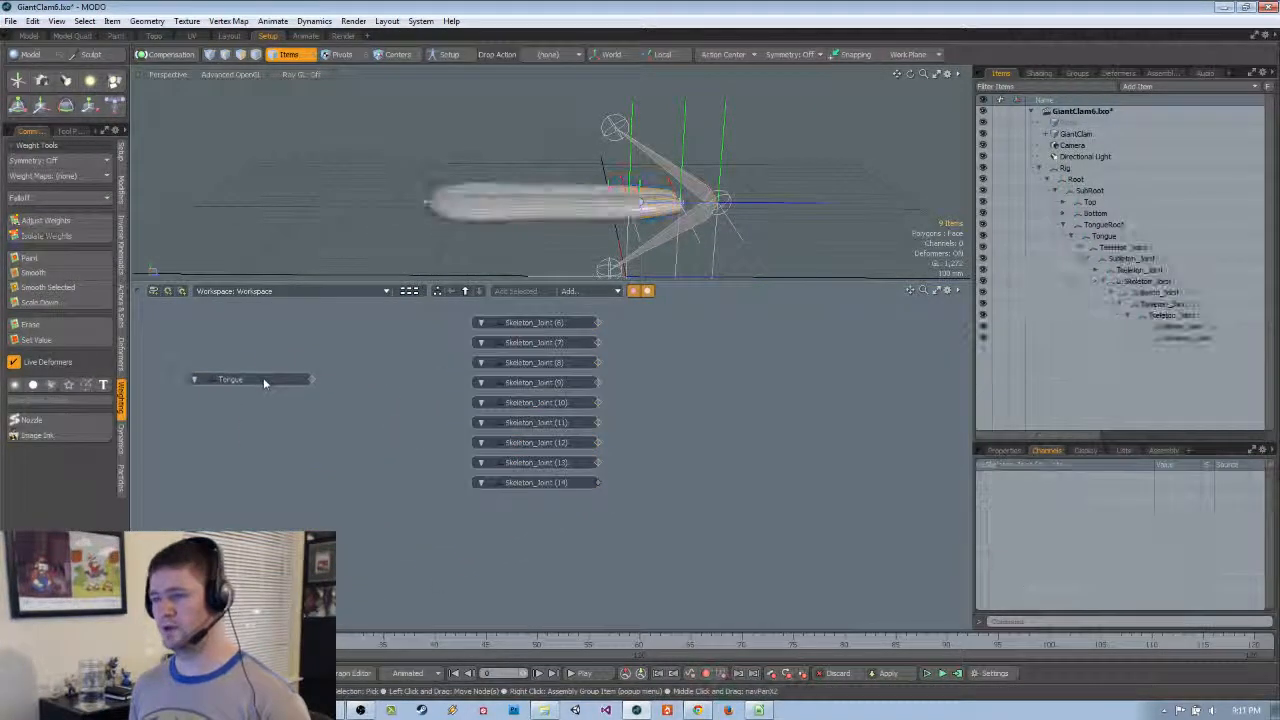
left_click(537, 520)
Enlarge the channel list and add the Tongue's Rotation X, Y and Z channels to its schematic node
scroll(575, 567, "down", 2)
scroll(575, 567, "down", 2)
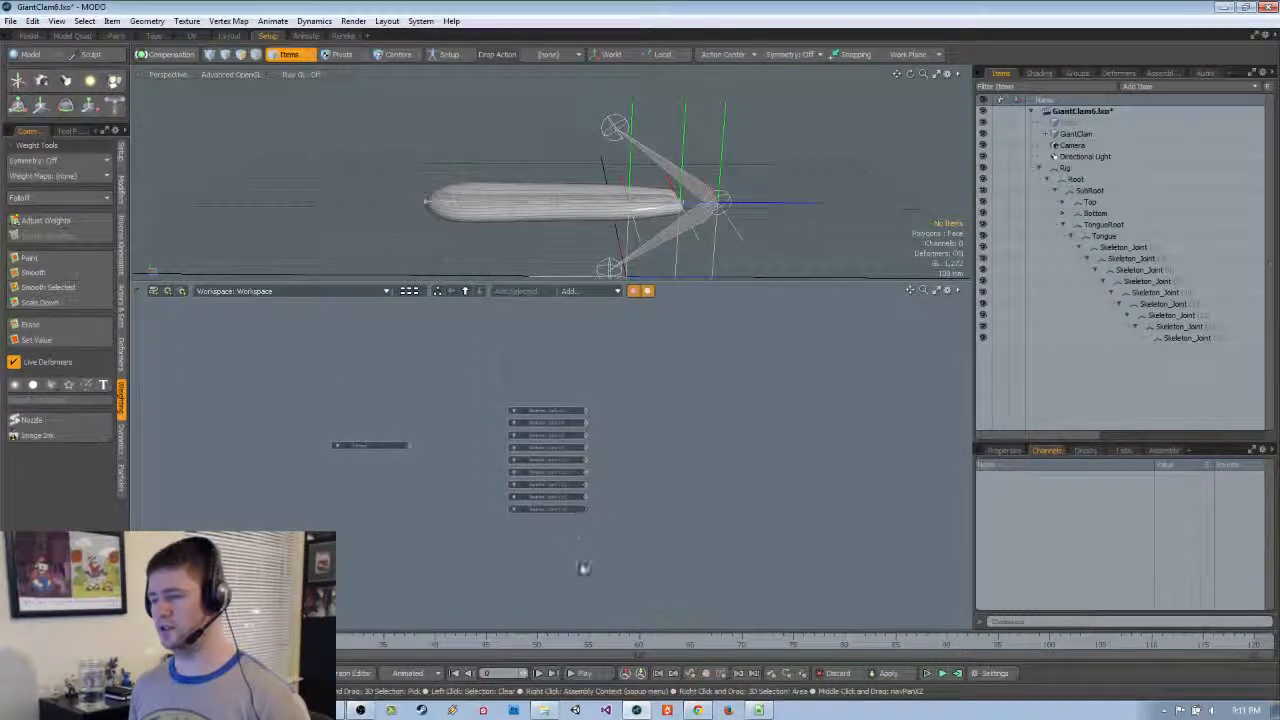
middle_click_drag(582, 567, 580, 526)
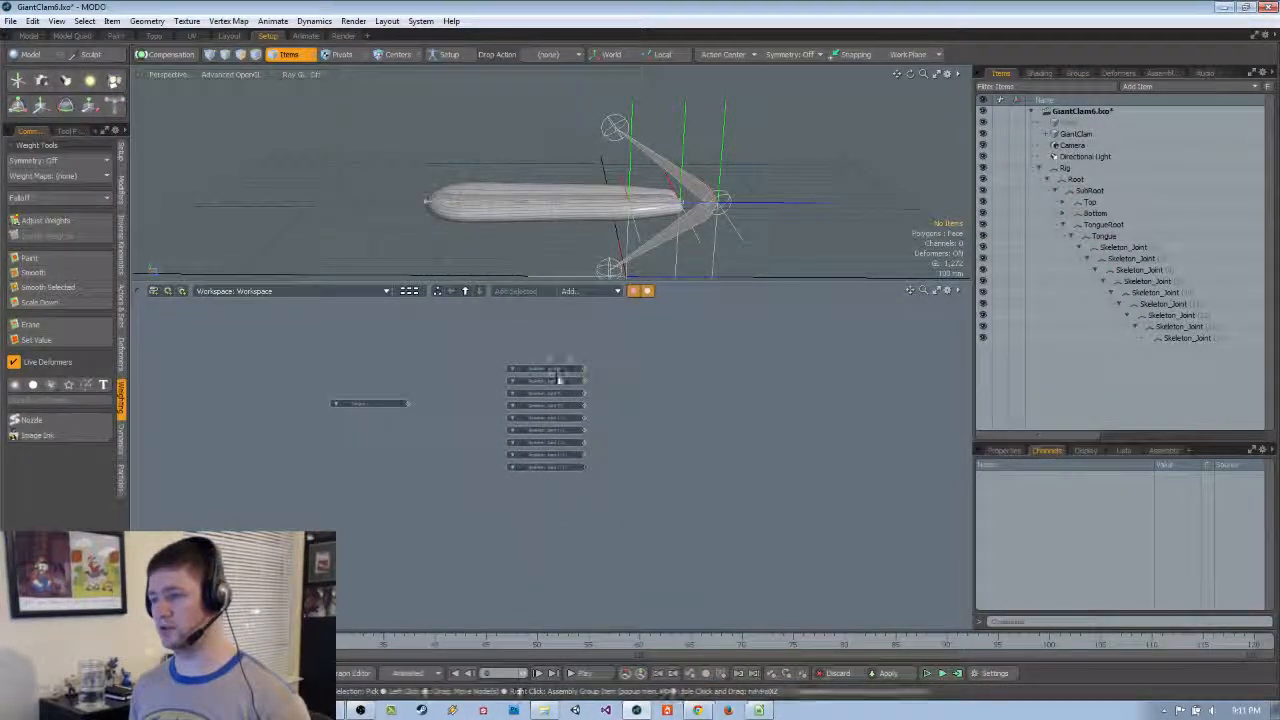
scroll(466, 400, "up", 1)
left_click(349, 406)
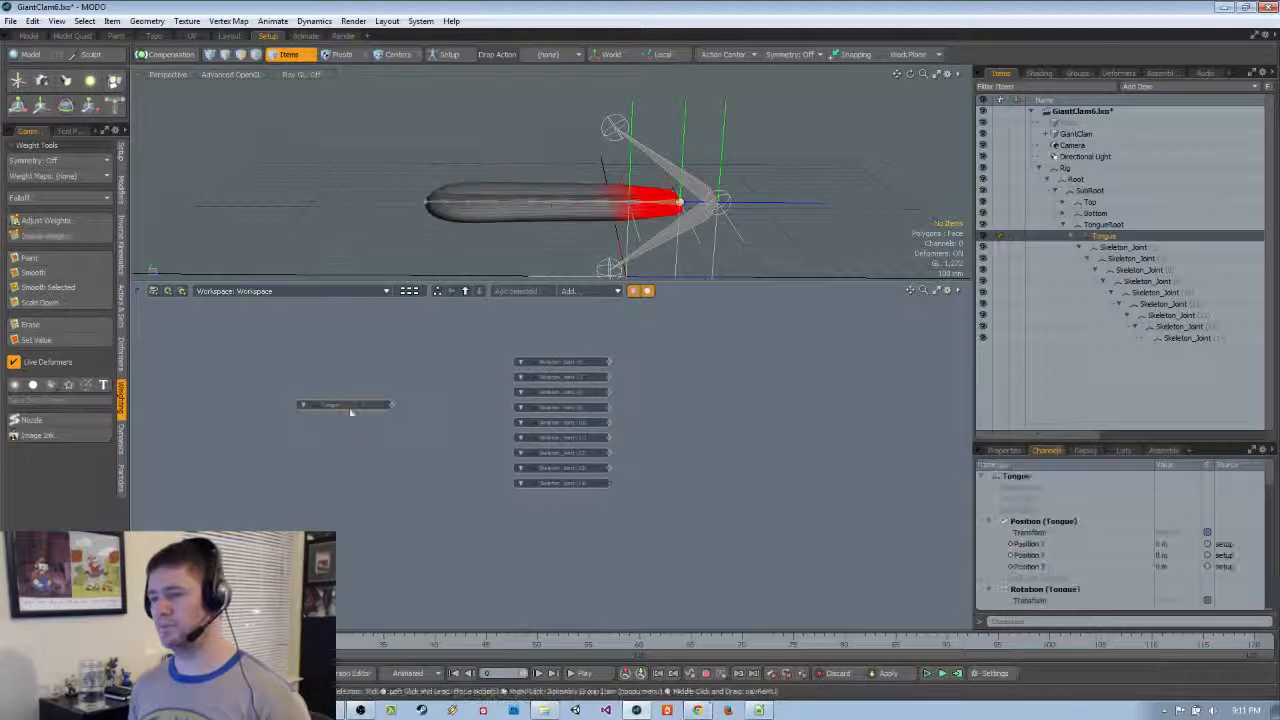
left_click_drag(1113, 440, 1113, 300)
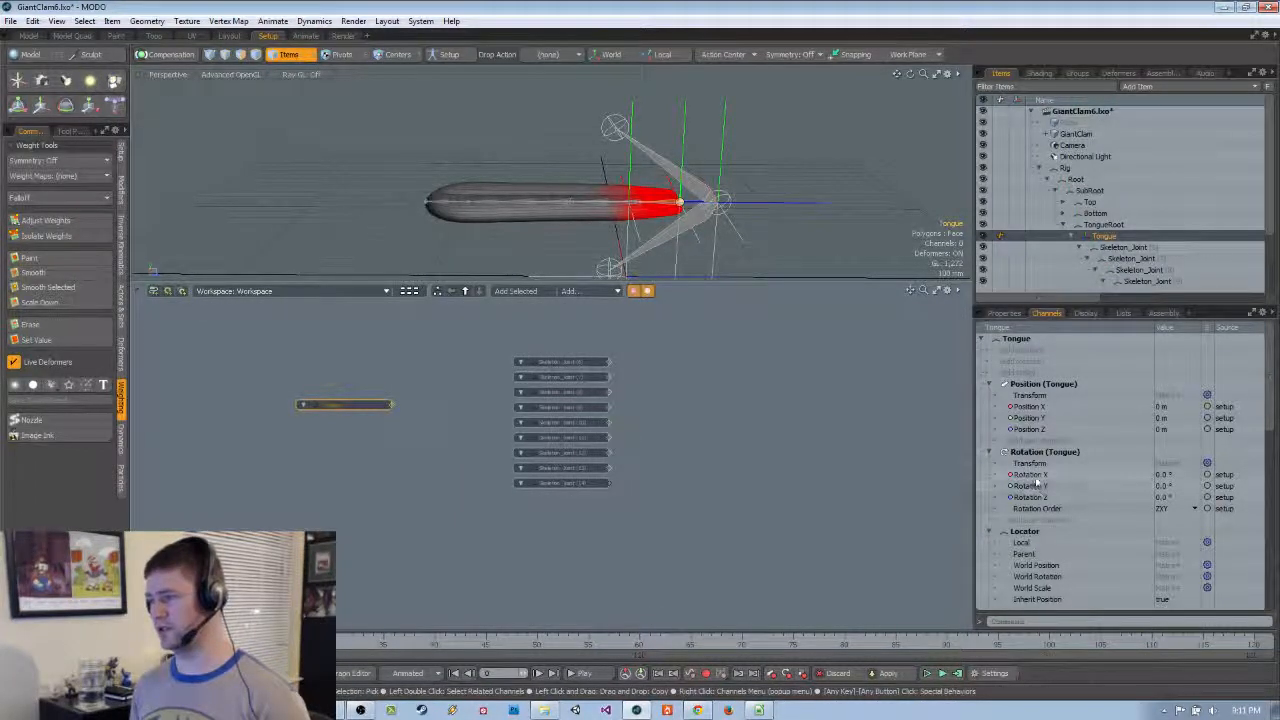
left_click_drag(1036, 474, 1042, 487)
left_click_drag(818, 463, 817, 463)
left_click(579, 361)
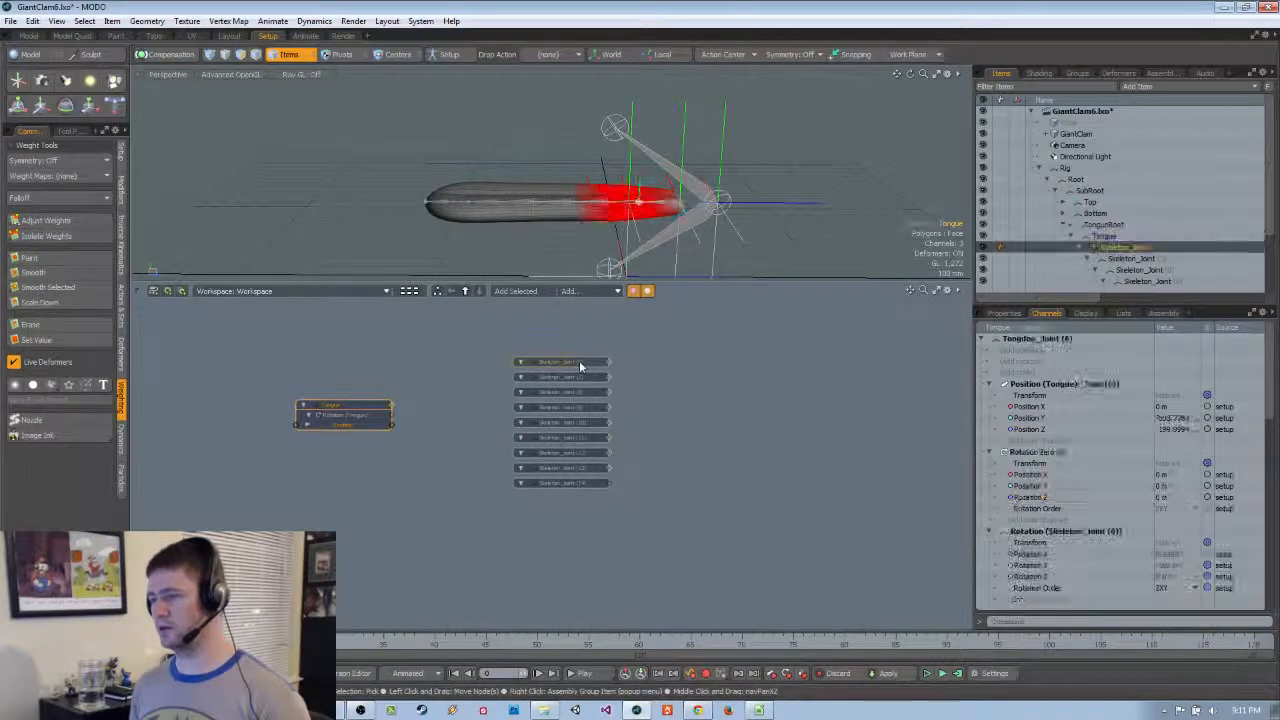
left_click(567, 520)
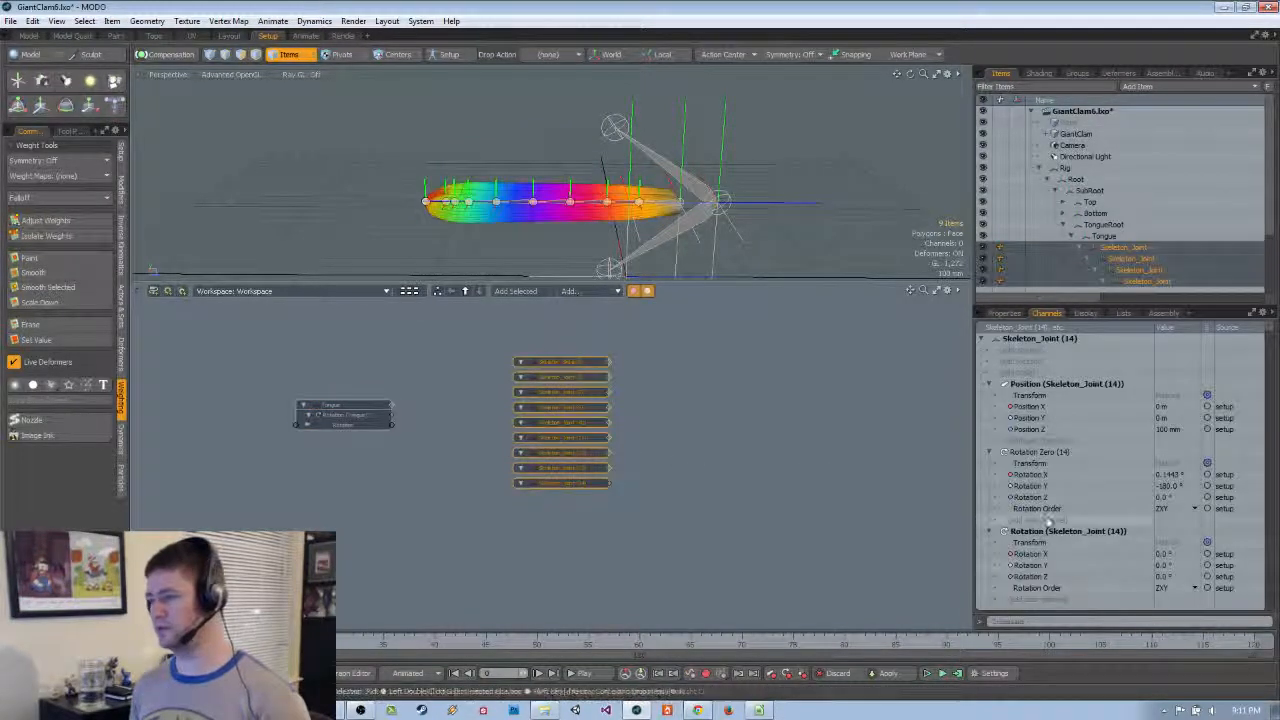
scroll(1056, 518, "down", 2)
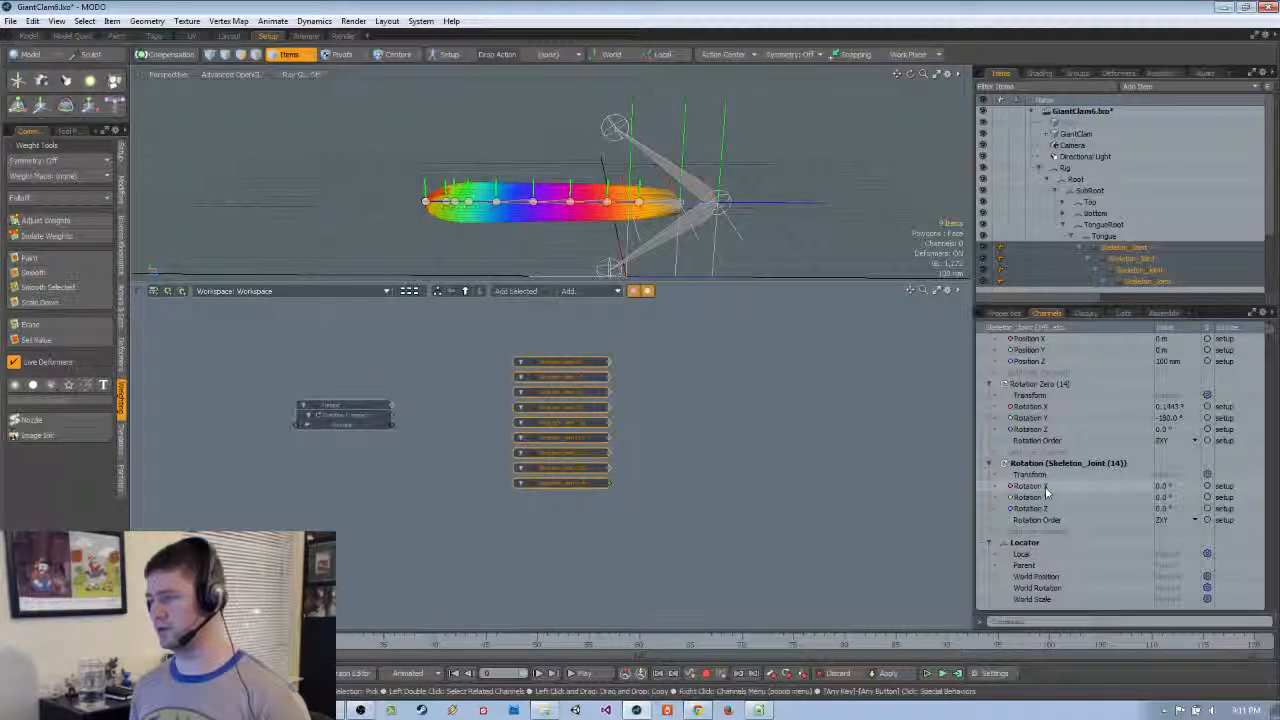
scroll(1047, 492, "down", 5)
scroll(1053, 504, "down", 5)
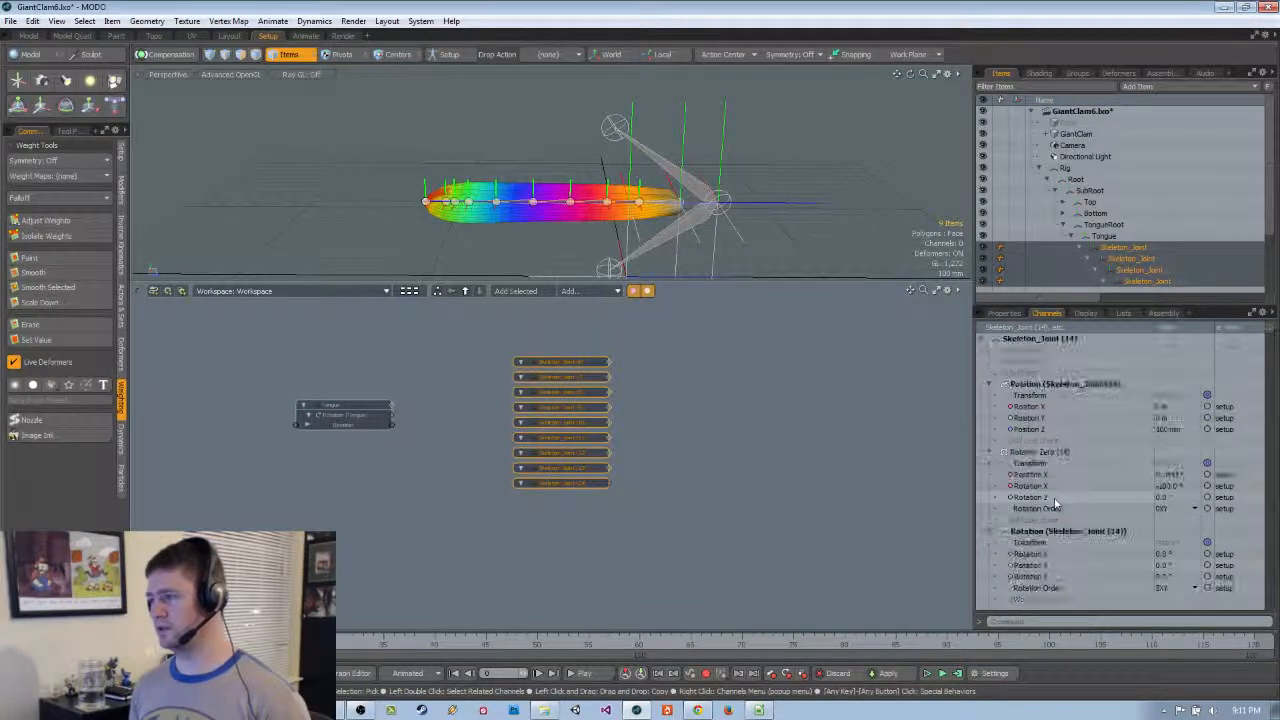
left_click(657, 508)
Add Skeleton_Joint (6)'s Rotation X, Y and Z channels to the schematic and move its node above the other joints
left_click(573, 364)
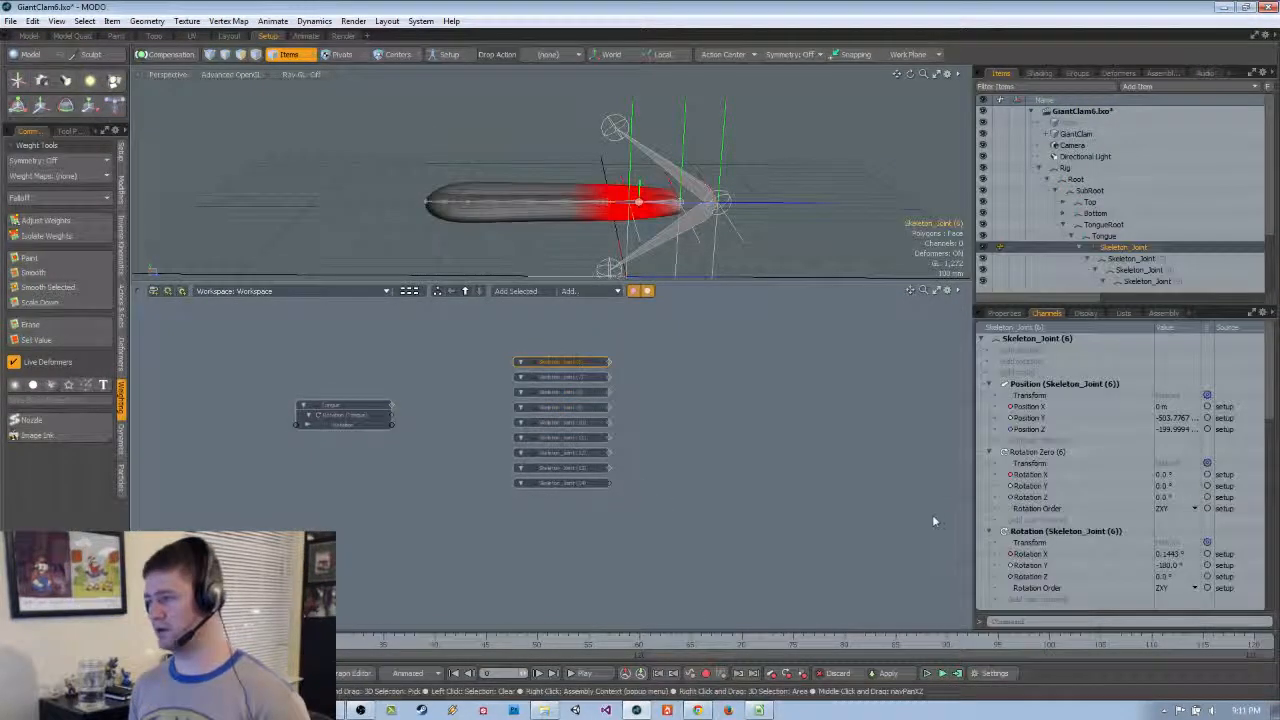
scroll(1057, 476, "down", 3)
left_click_drag(1057, 476, 1030, 452)
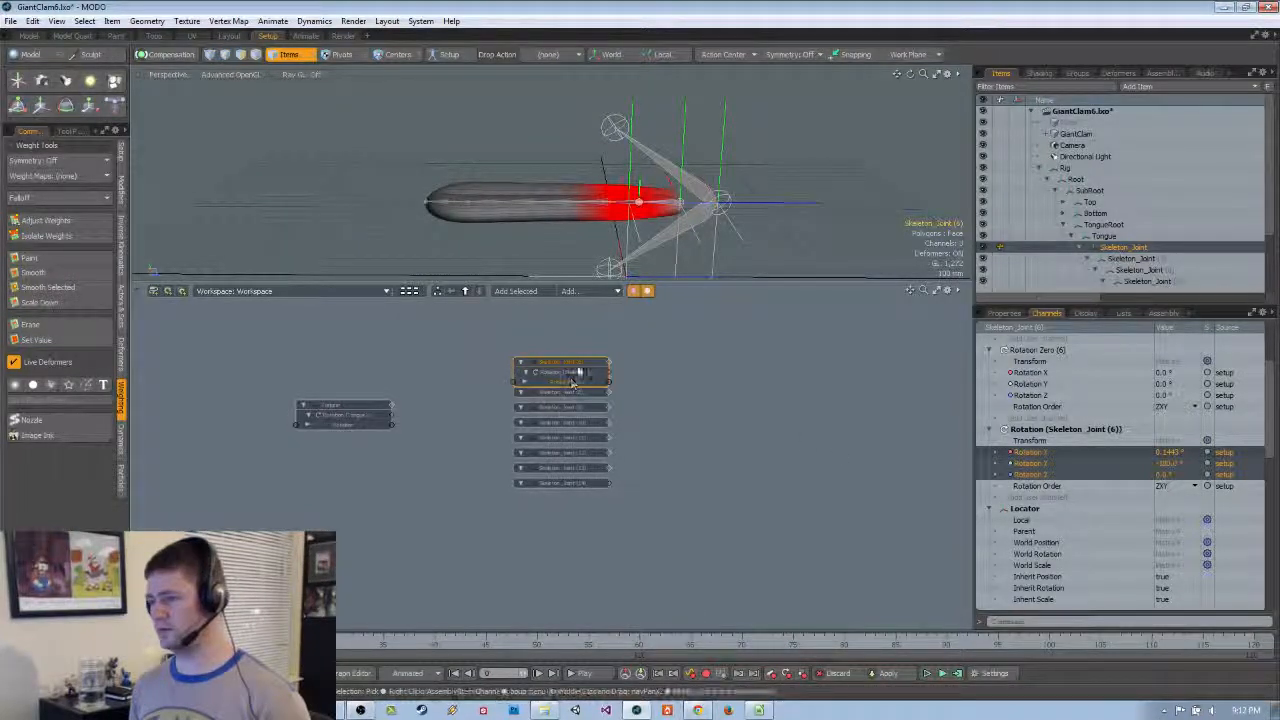
left_click_drag(581, 377, 500, 343)
Move the remaining joint nodes down as a group and reposition the Skeleton_Joint (6) node above the freed space
left_click_drag(612, 583, 574, 378)
middle_click_drag(597, 432, 613, 404)
left_click_drag(609, 366, 590, 502)
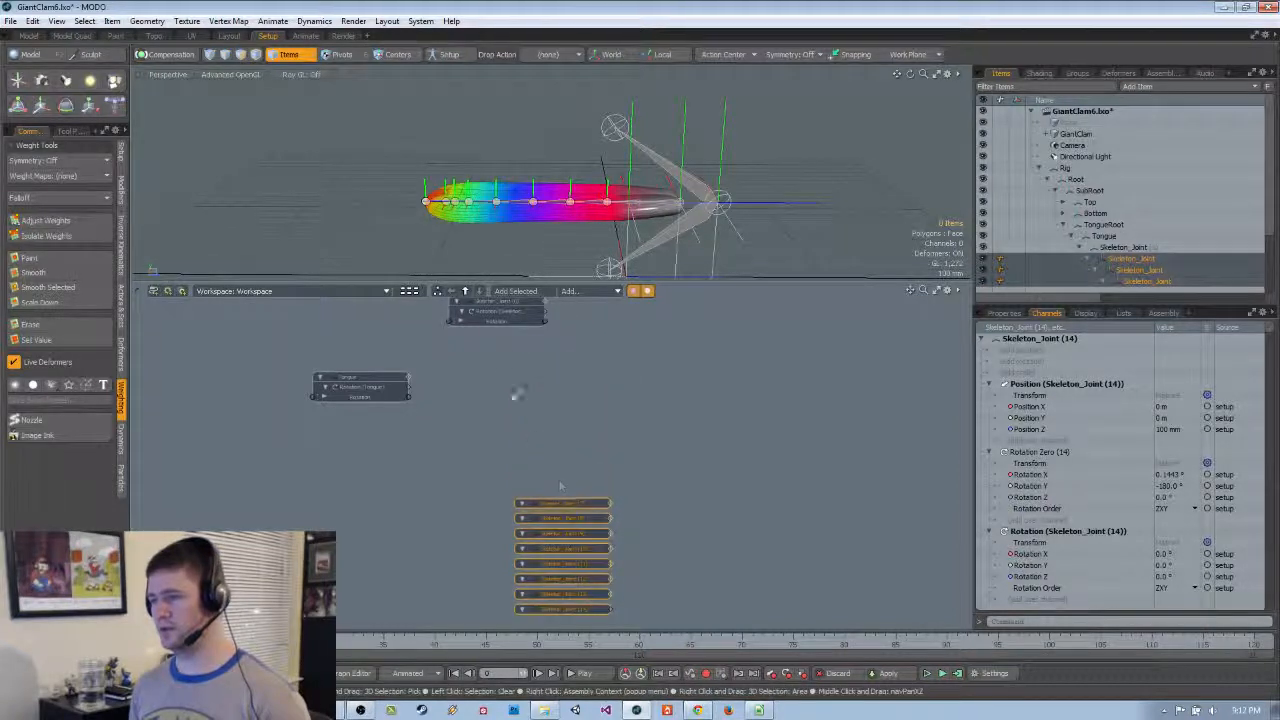
scroll(520, 385, "down", 3)
scroll(534, 358, "down", 1)
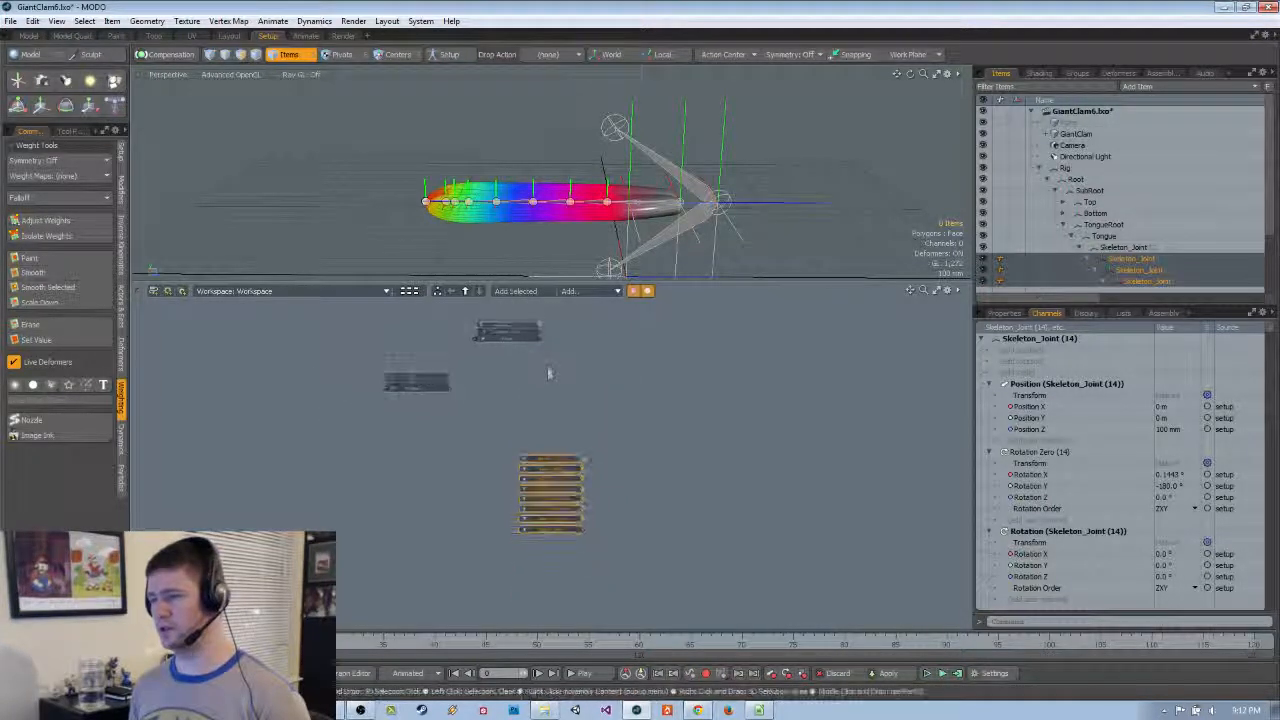
middle_click_drag(550, 373, 552, 438)
left_click_drag(525, 390, 552, 339)
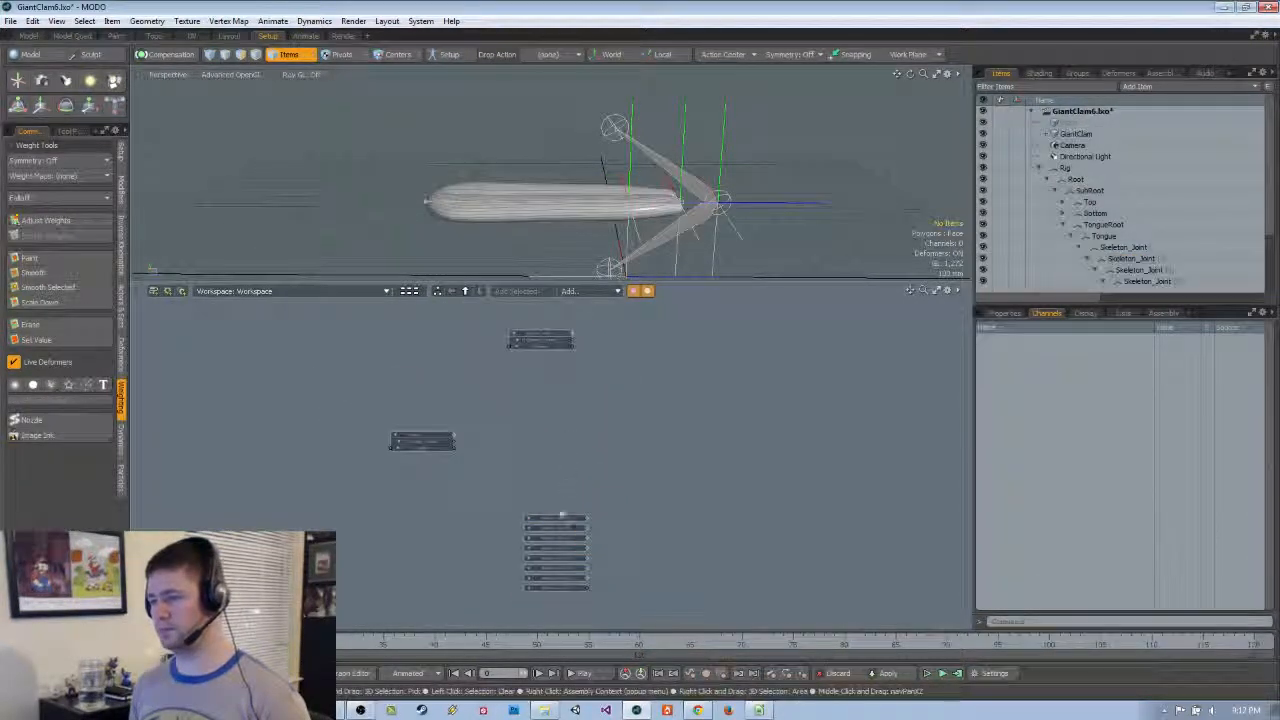
Add Skeleton_Joint (7)'s Rotation X, Y and Z channels to the schematic and place its node below Skeleton_Joint (6)
left_click(564, 518)
scroll(1085, 492, "down", 5)
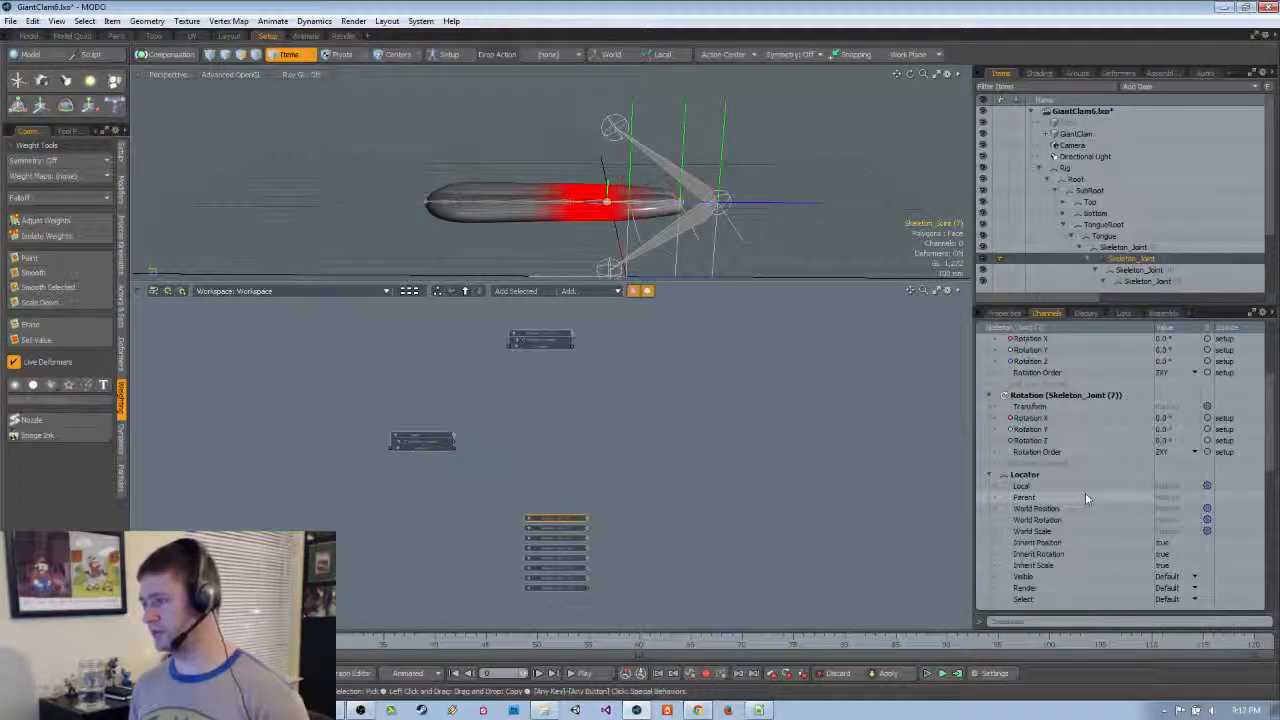
left_click_drag(1036, 420, 1036, 442)
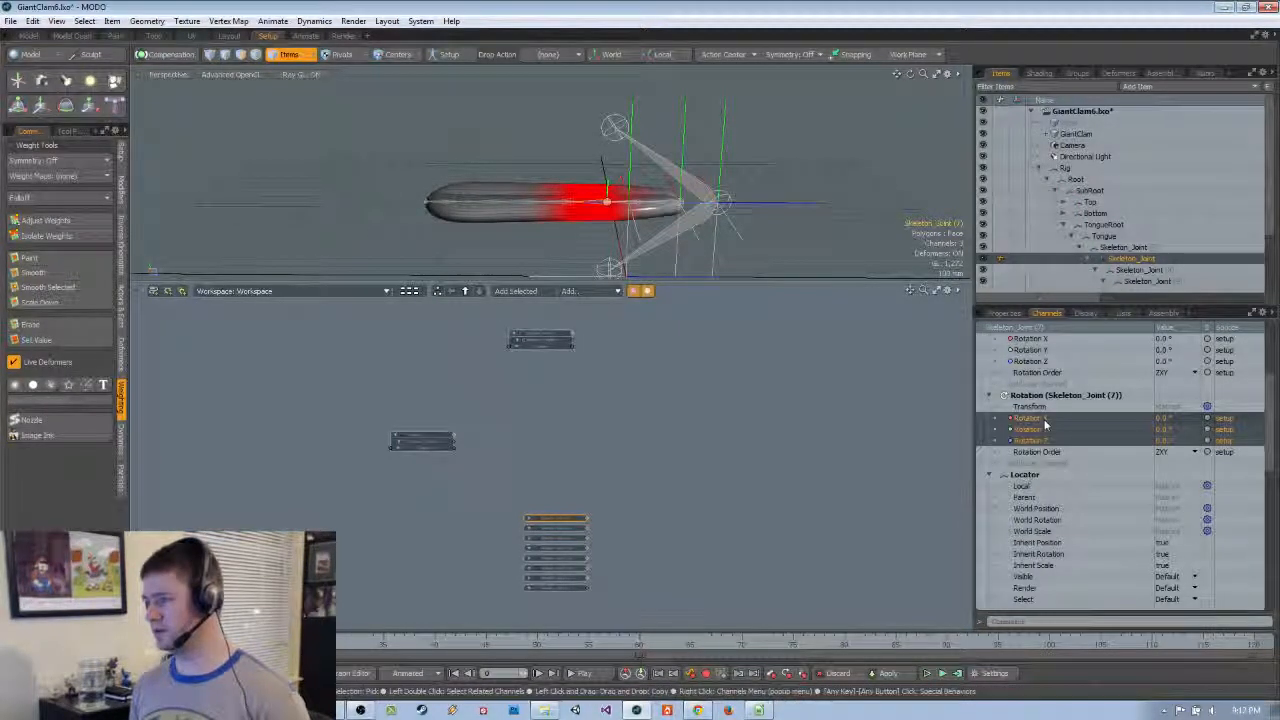
left_click_drag(573, 521, 562, 375)
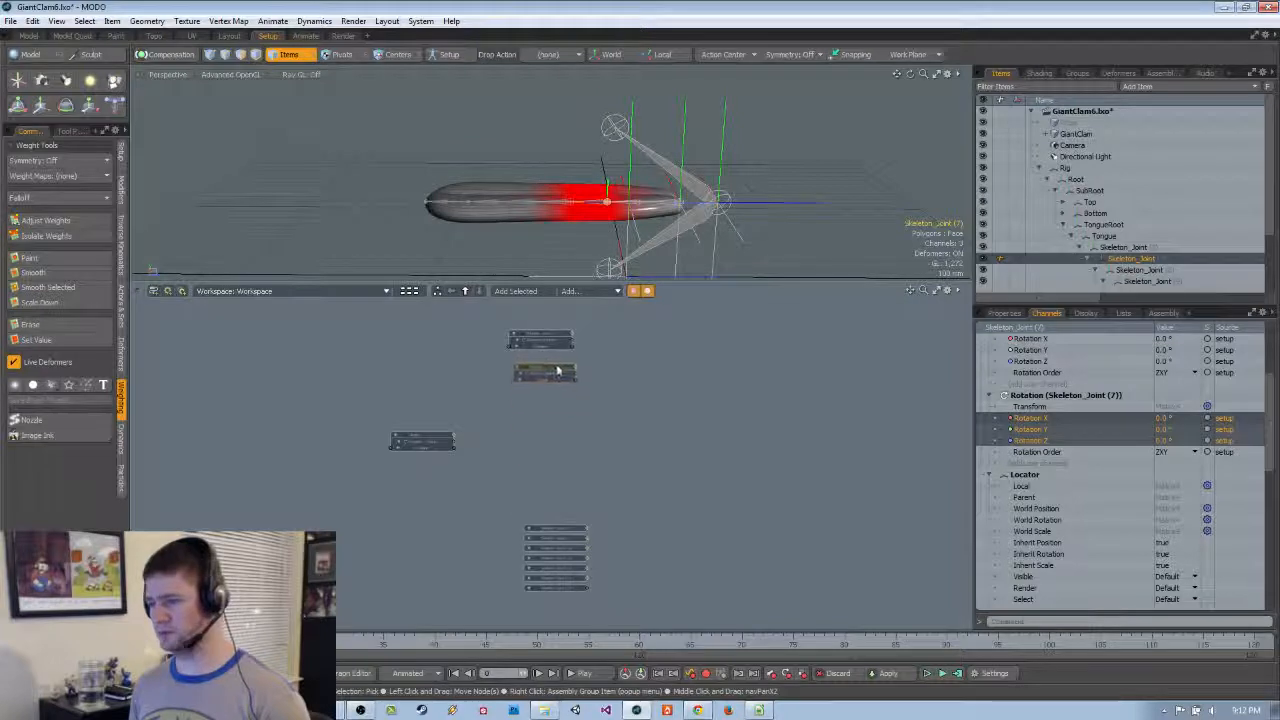
Add Skeleton_Joint (8)'s Rotation X, Y and Z channels to the schematic and place its node below Skeleton_Joint (7)
left_click(563, 533)
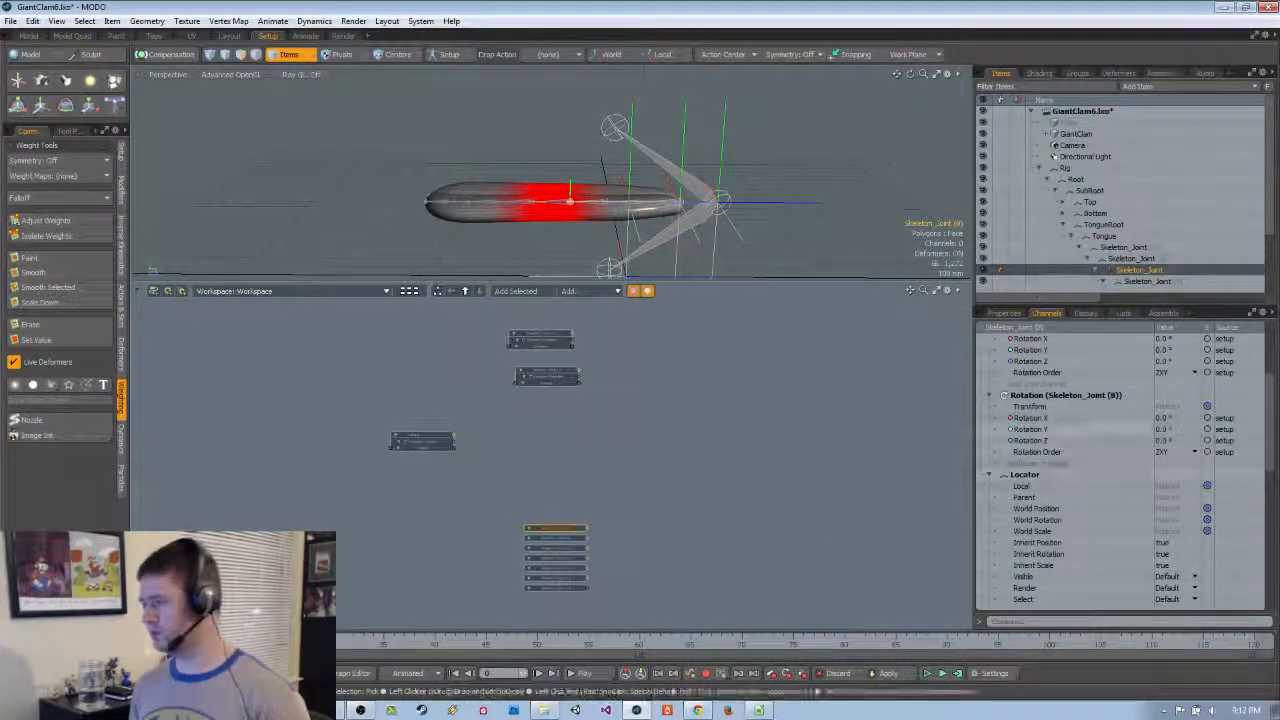
left_click(1035, 418)
left_click(1045, 441, "shift")
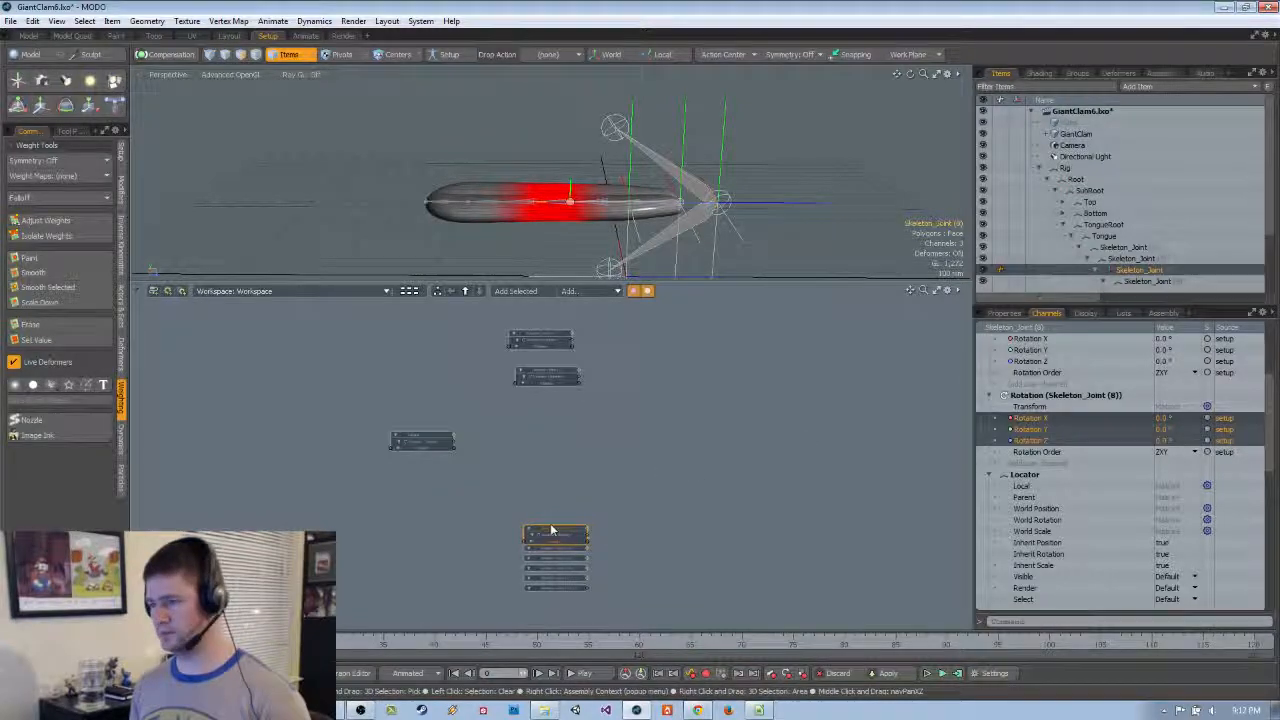
left_click_drag(551, 530, 548, 418)
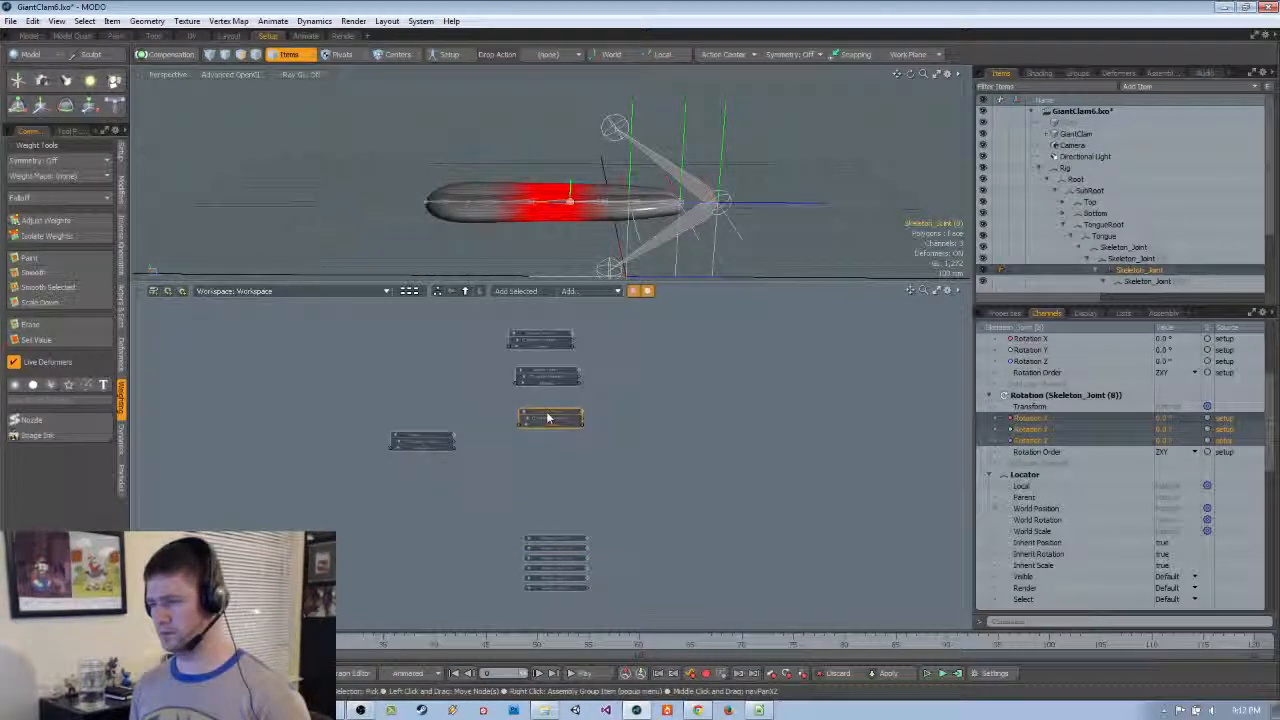
Add Skeleton_Joint (9)'s Rotation X, Y and Z channels to the schematic and place its node below Skeleton_Joint (8)
left_click(556, 540)
left_click(1035, 418)
left_click_drag(1038, 440, 571, 447)
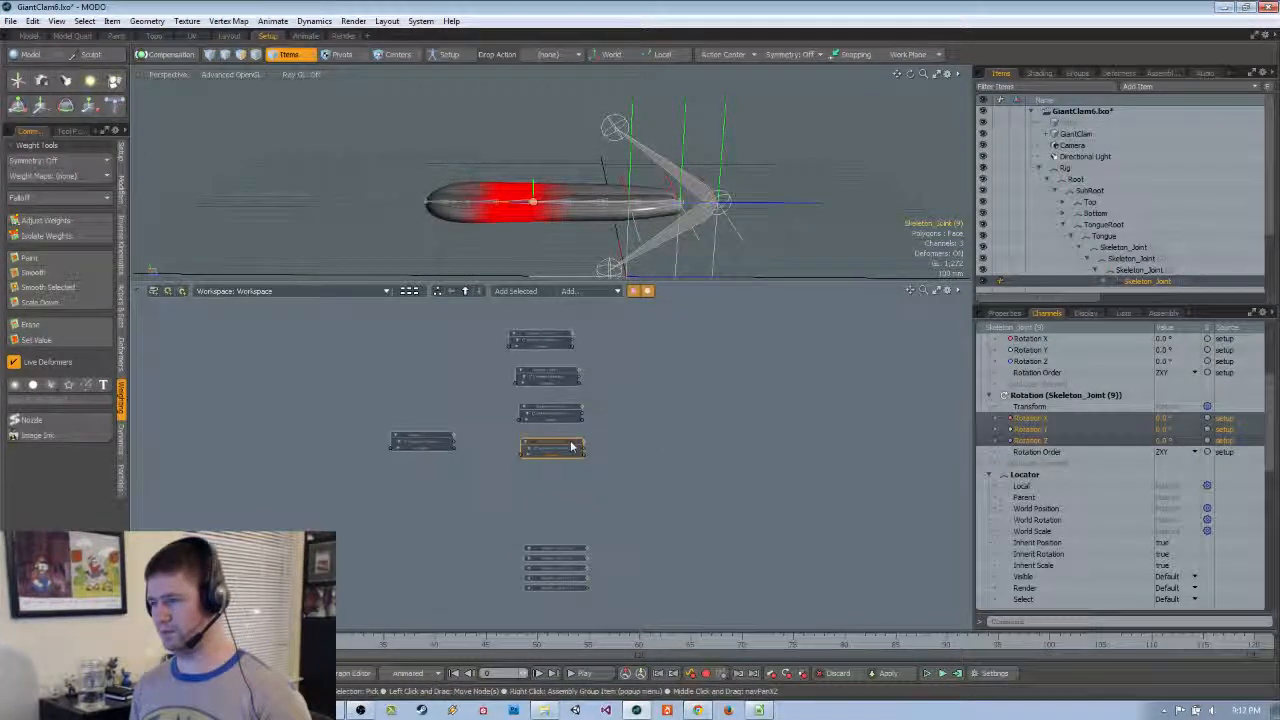
Add Skeleton_Joint (10)'s Rotation X, Y and Z channels to the schematic and place its node below Skeleton_Joint (9)
left_click(562, 551)
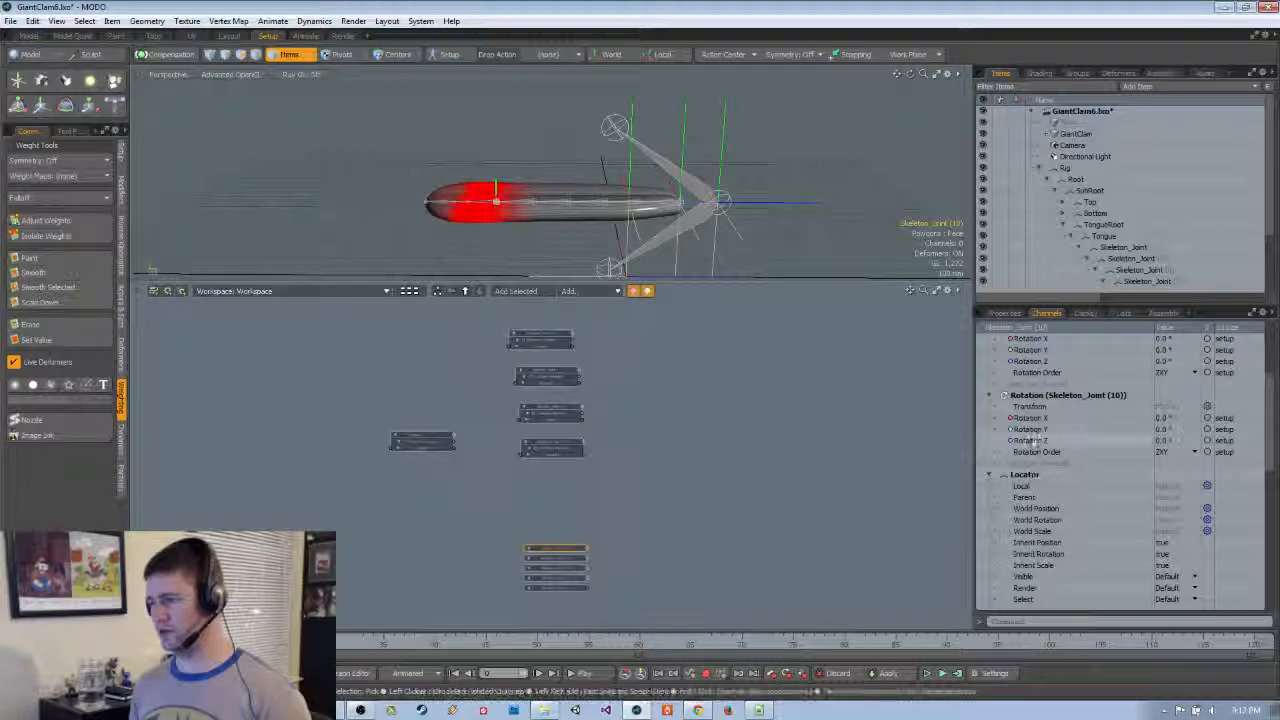
left_click(1030, 418)
left_click(1030, 440, "shift")
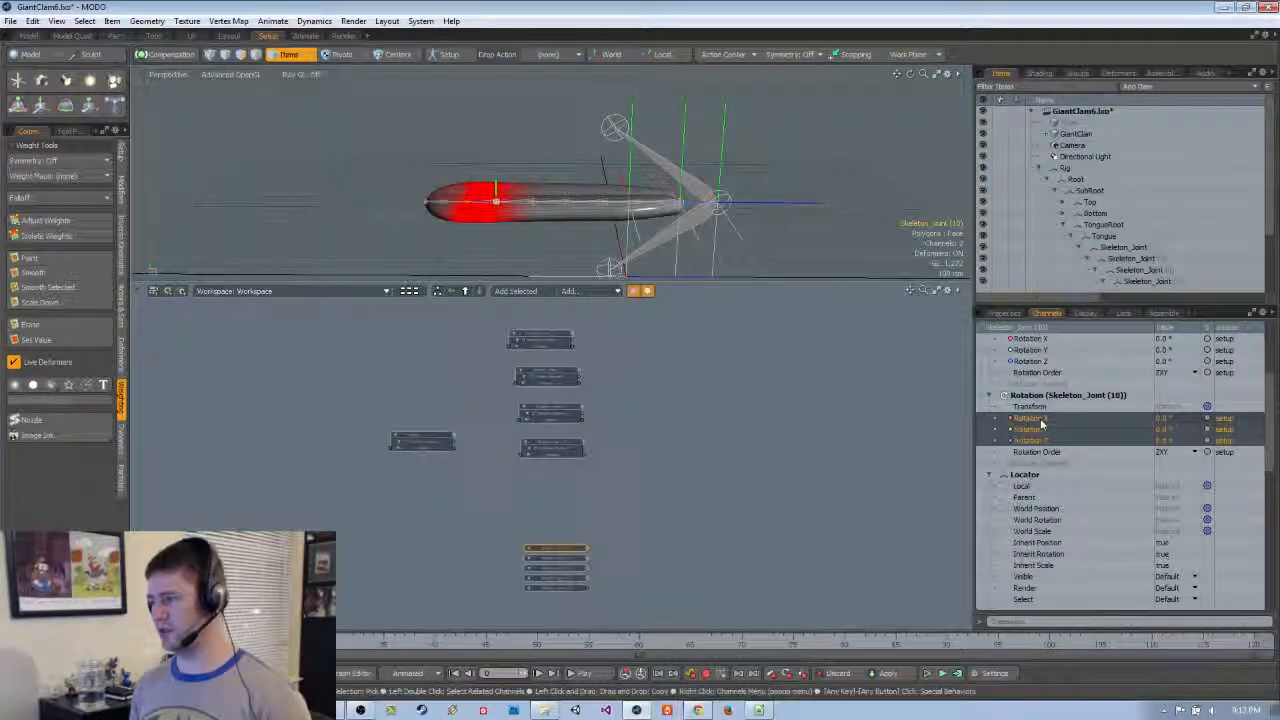
left_click_drag(565, 553, 559, 483)
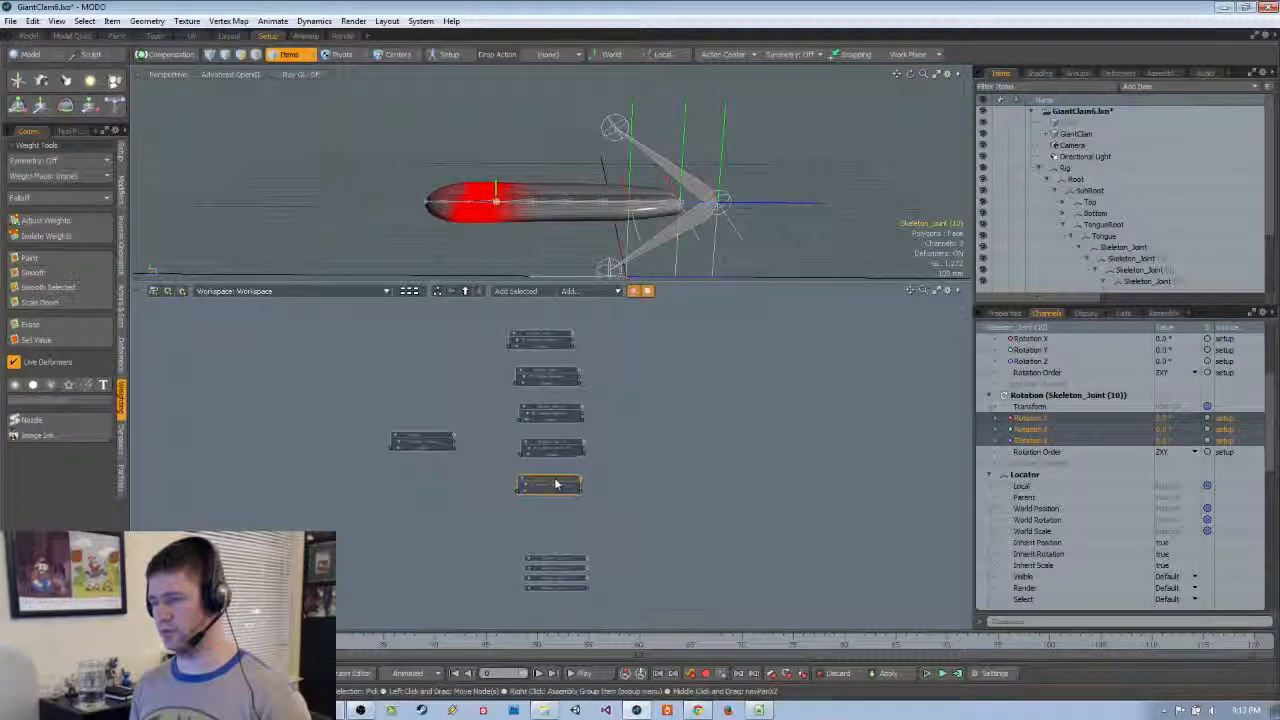
Place the Skeleton_Joint (11) node below Skeleton_Joint (10) and add its Rotation X, Y and Z channels to the schematic
left_click(563, 561)
left_click(563, 561)
left_click_drag(563, 561, 555, 523)
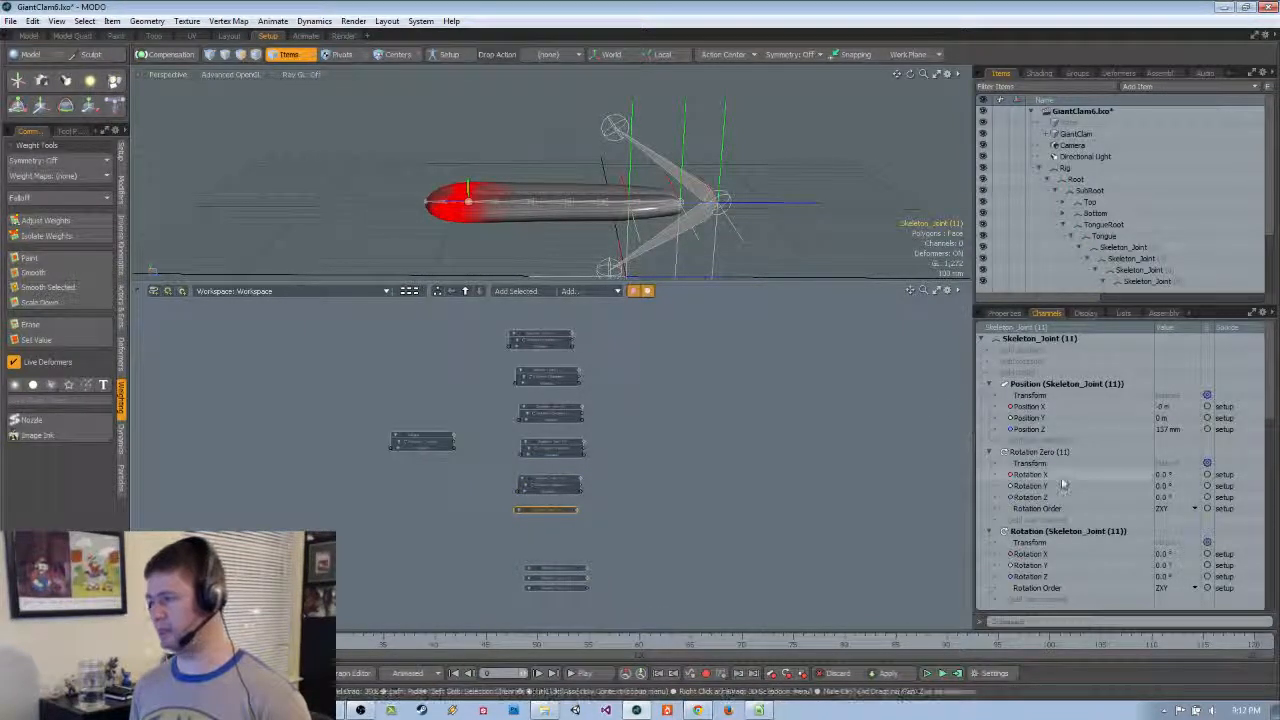
left_click(1030, 553)
left_click(1040, 577, "shift")
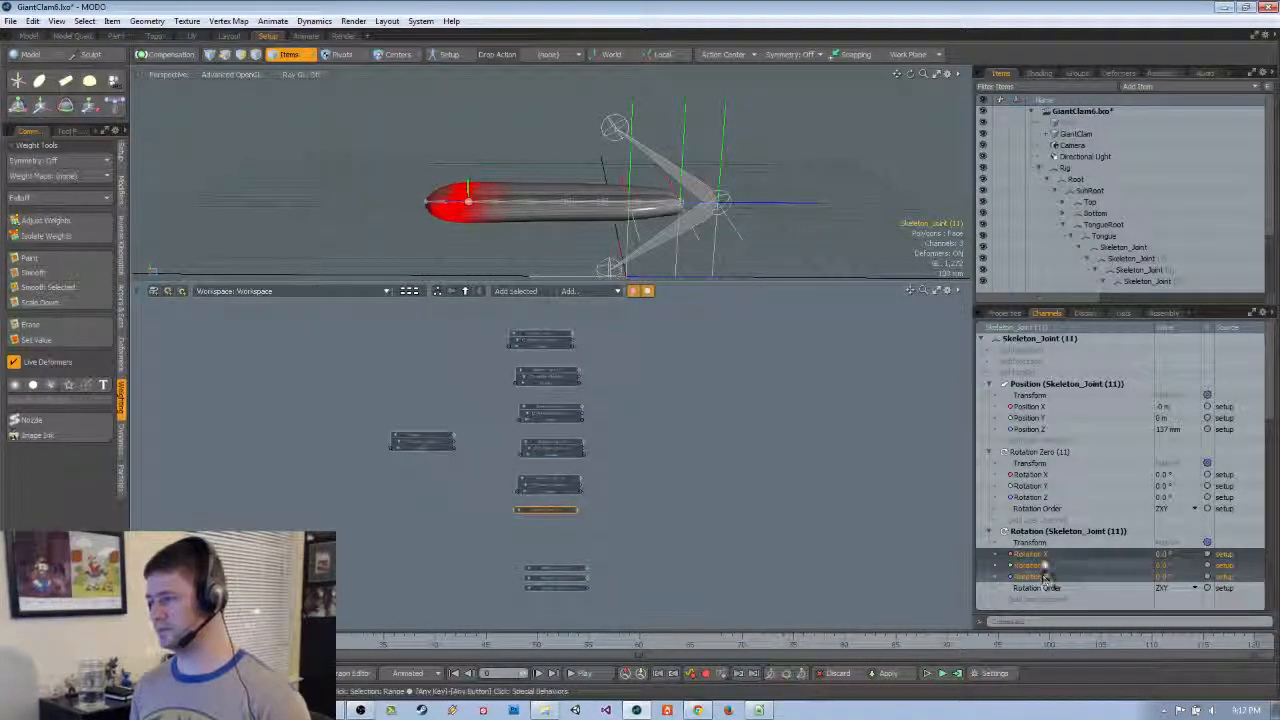
left_click_drag(1040, 556, 703, 530)
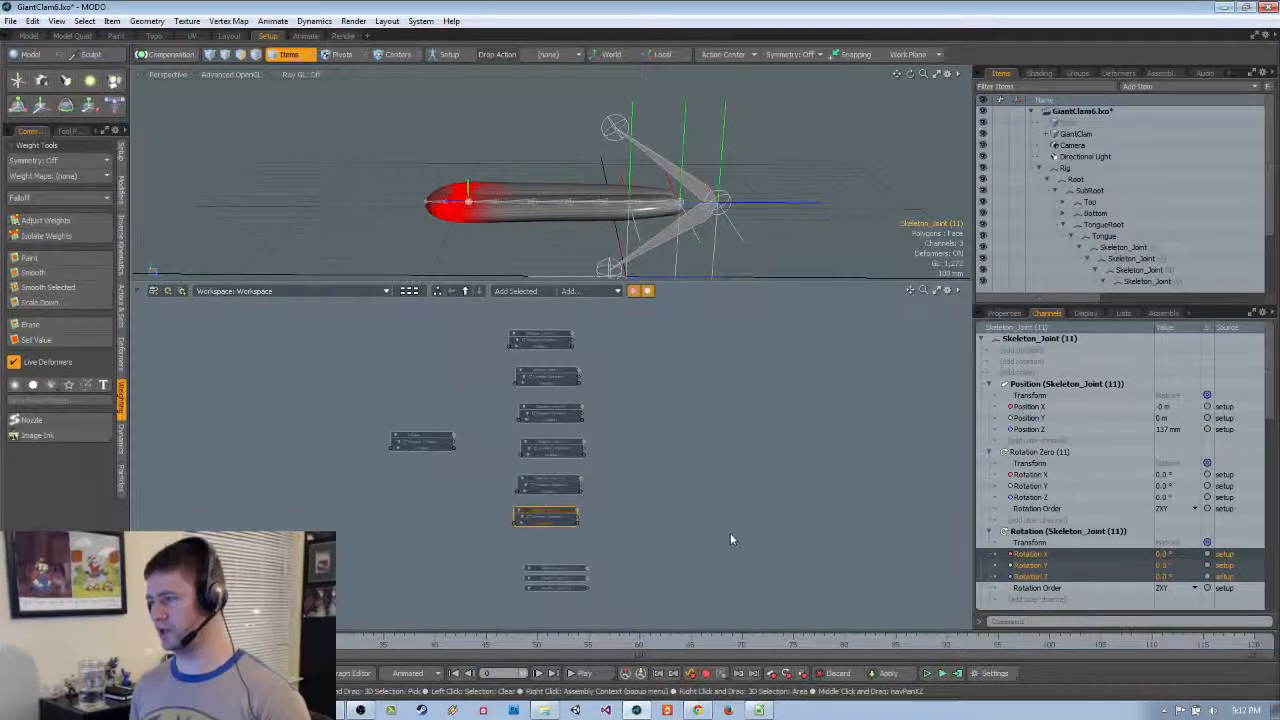
Add Skeleton_Joint (12)'s Rotation X, Y and Z channels to the schematic and place its node below Skeleton_Joint (11)
middle_click_drag(730, 534, 775, 507)
left_click(628, 543)
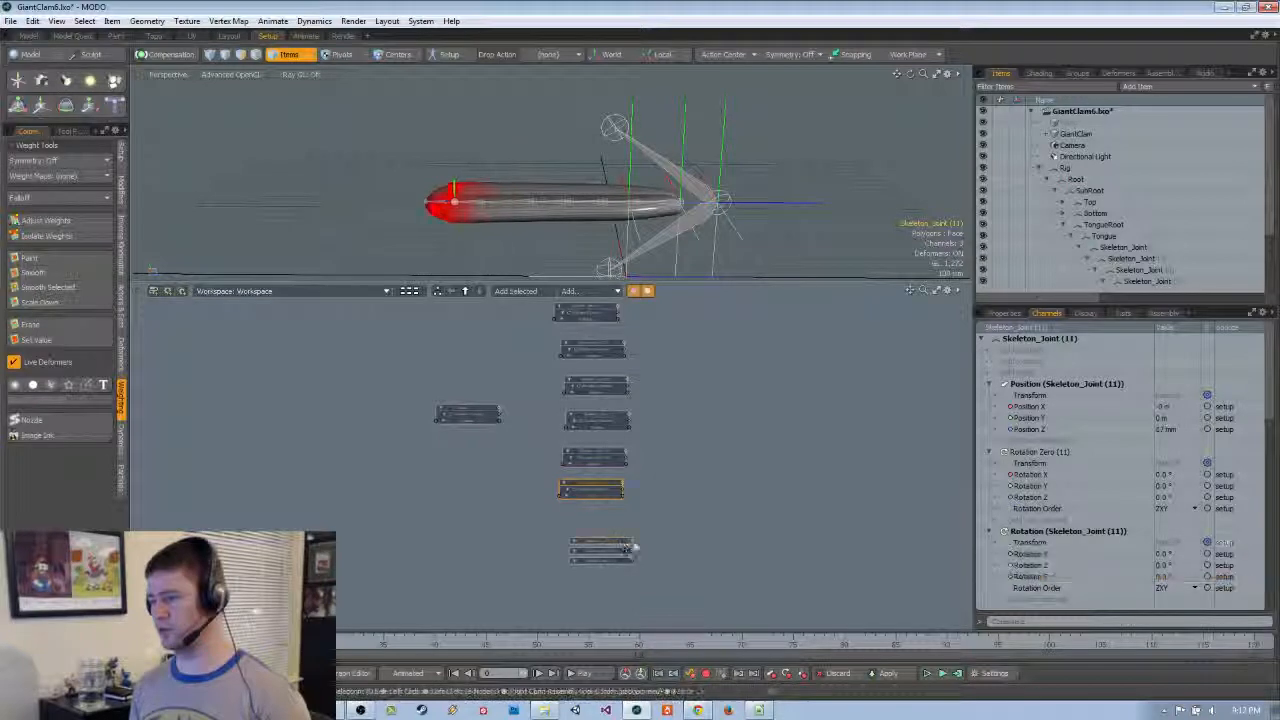
scroll(1040, 490, "down", 2)
left_click_drag(1035, 486, 1035, 508)
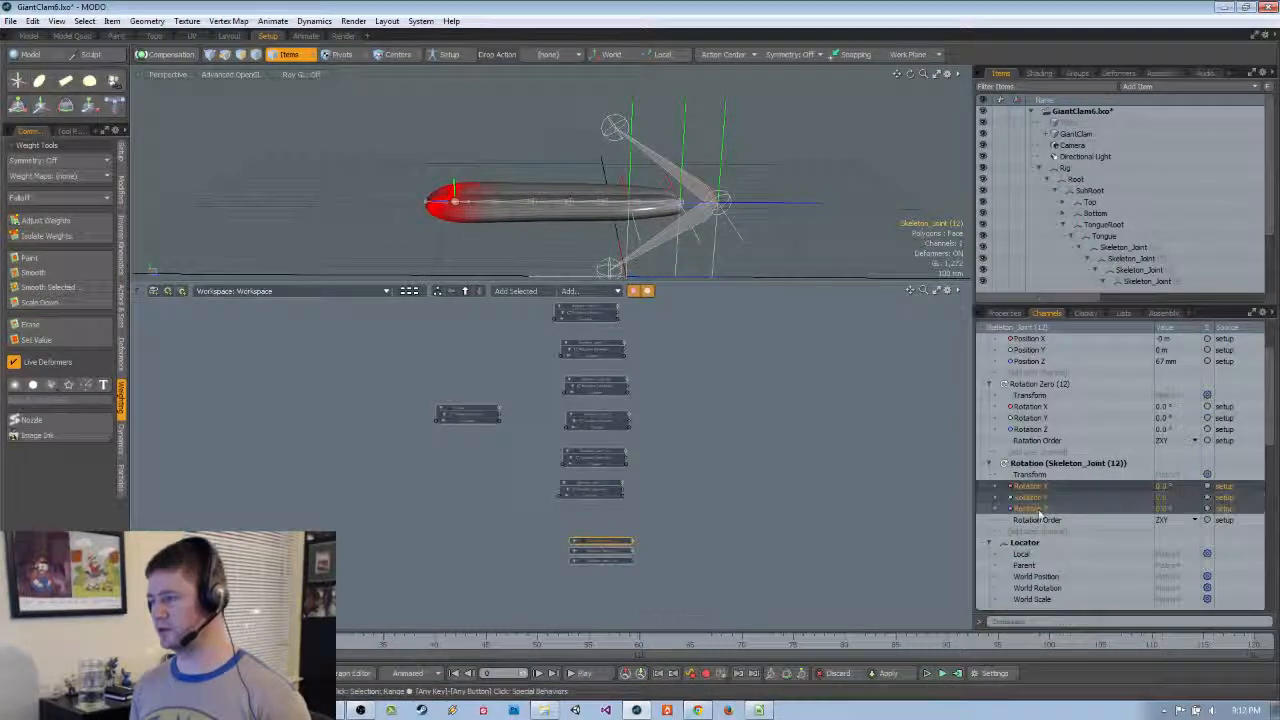
left_click(603, 534)
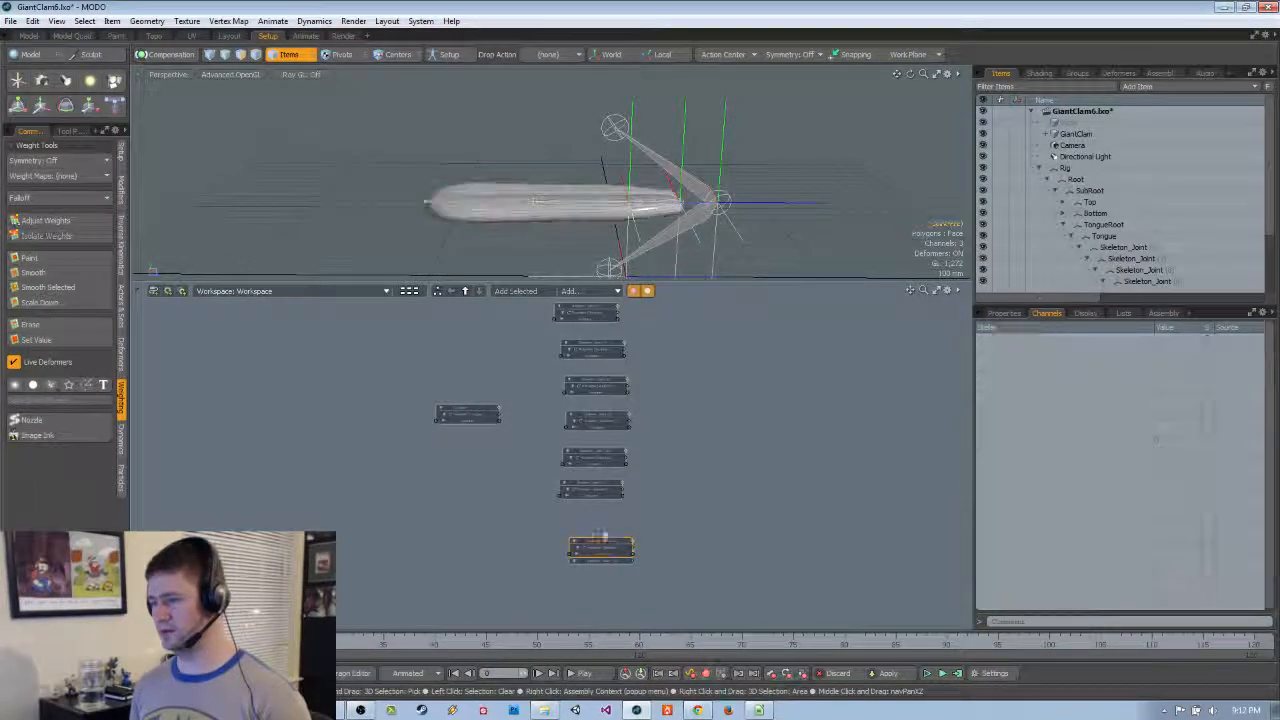
left_click_drag(603, 543, 583, 524)
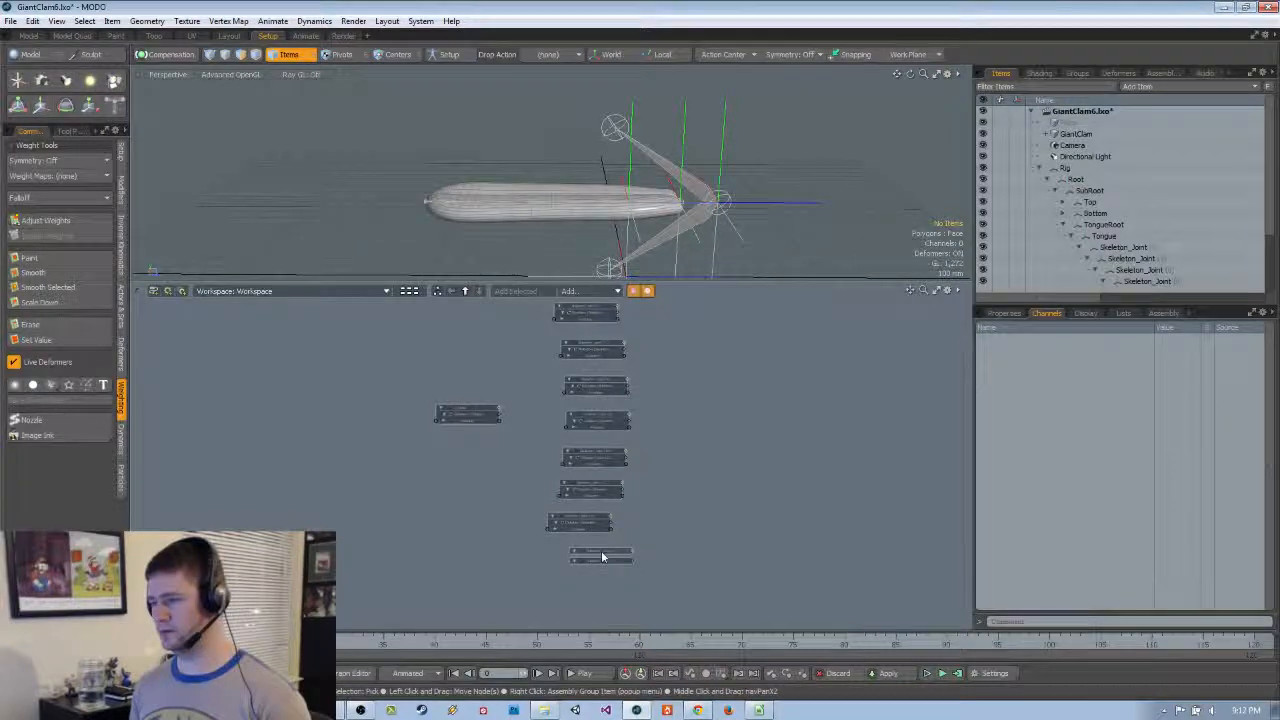
Add Skeleton_Joint (13)'s Rotation X, Y and Z channels to the schematic and place its node below Skeleton_Joint (12)
left_click(602, 557)
scroll(1043, 500, "down", 2)
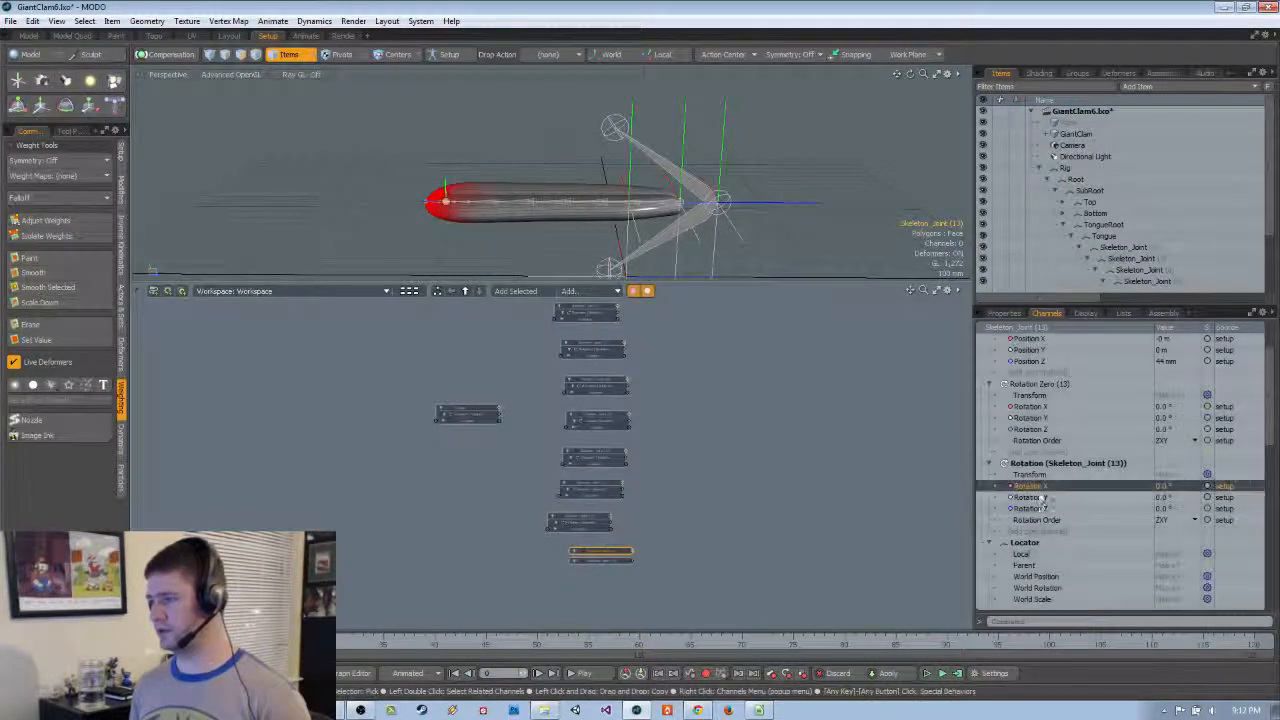
left_click_drag(1035, 486, 1035, 508)
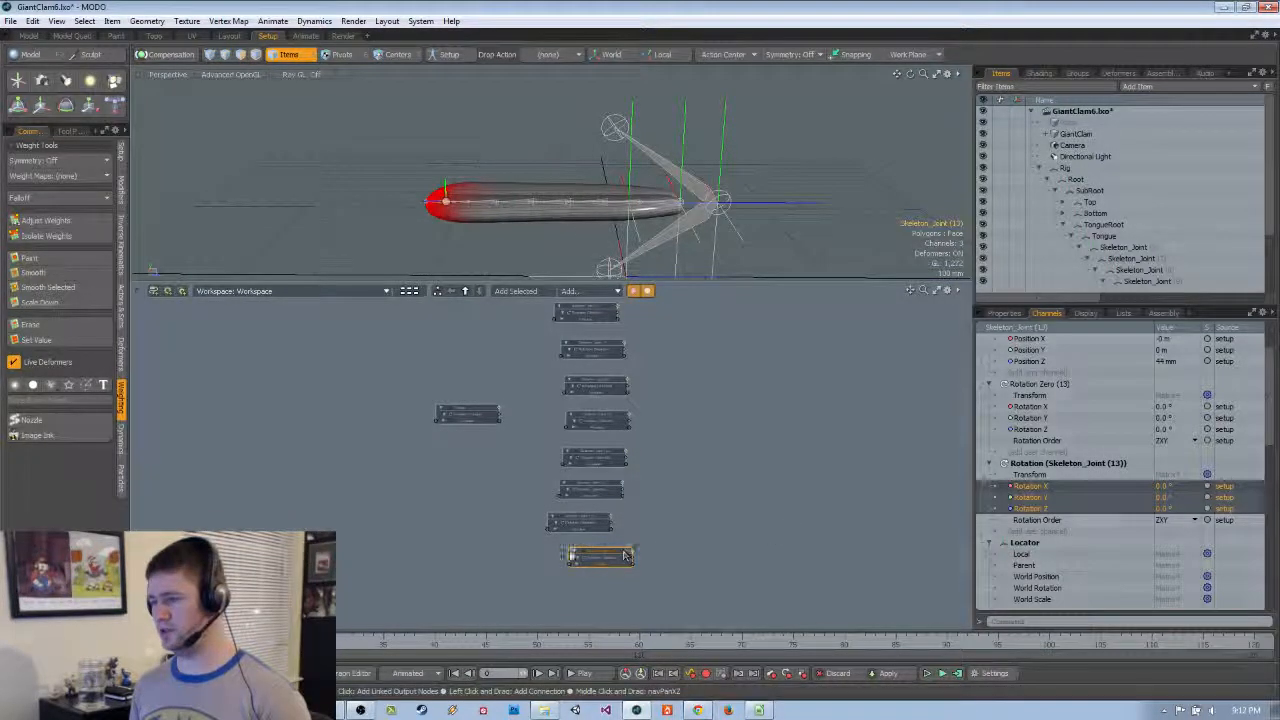
left_click_drag(603, 556, 569, 552)
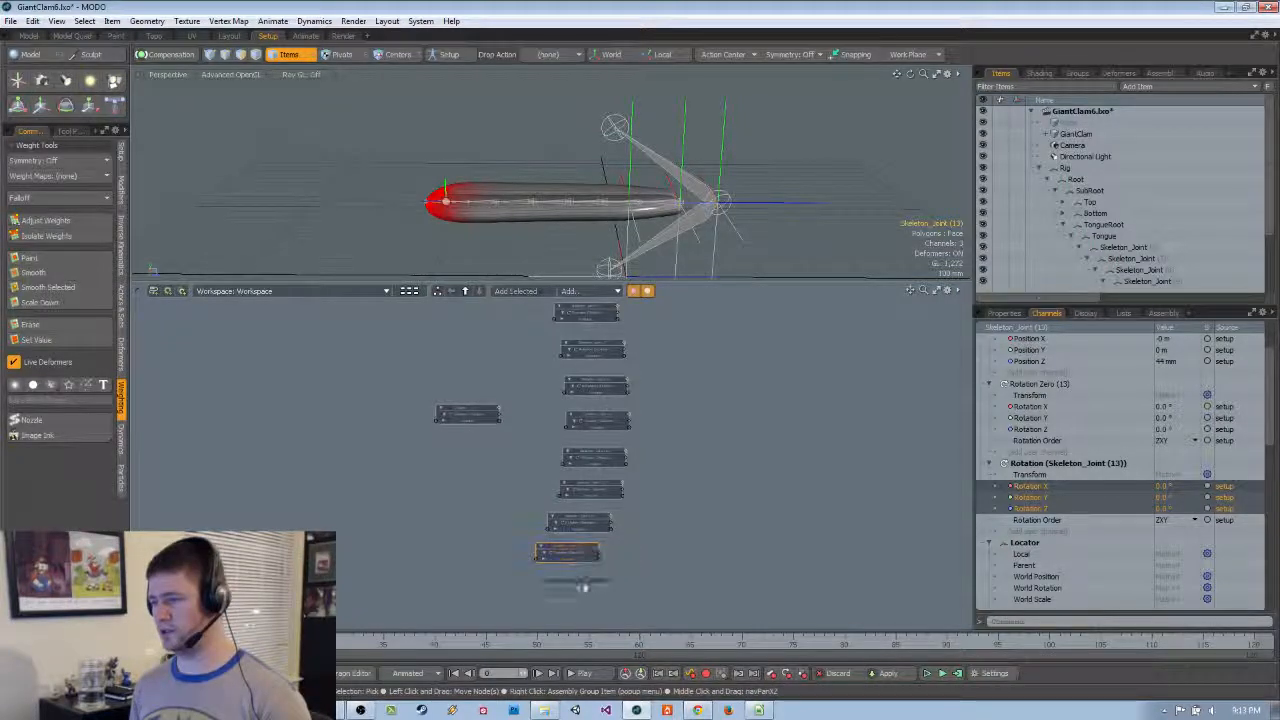
Add Skeleton_Joint (14)'s Rotation X, Y and Z channels to the schematic and align its node at the end of the joint column
left_click(570, 583)
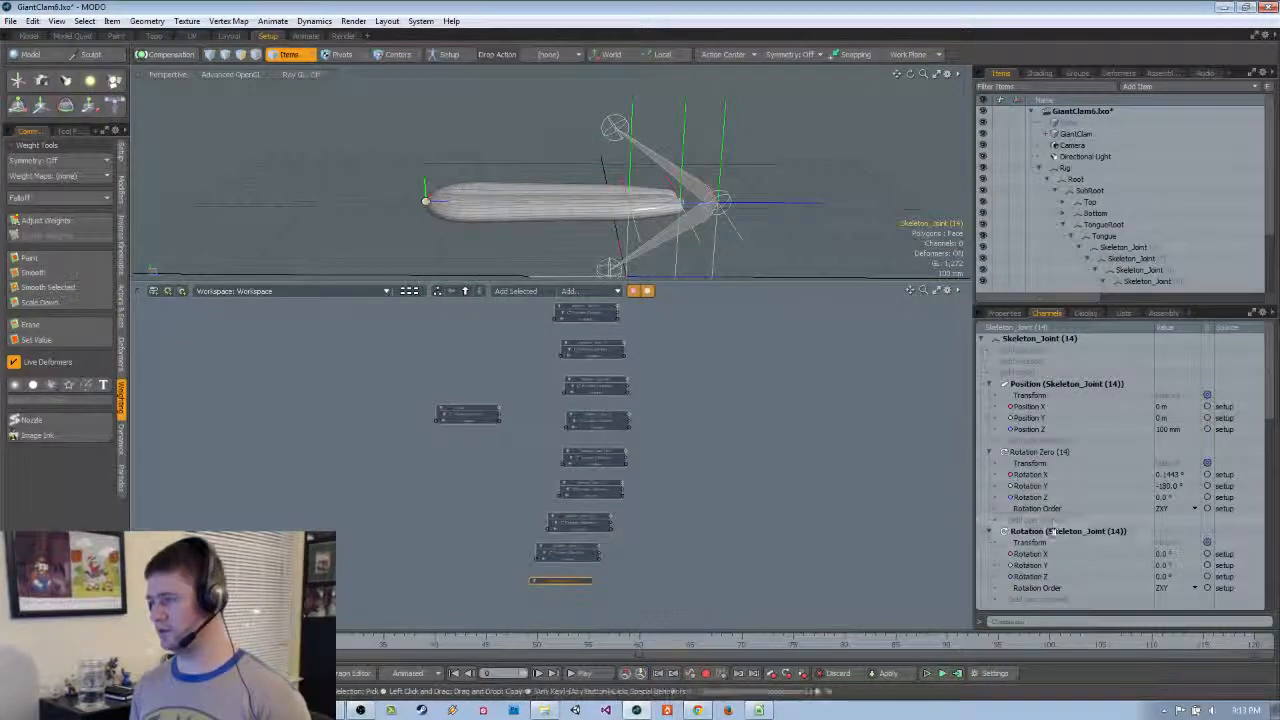
left_click_drag(1032, 553, 560, 586)
scroll(730, 495, "down", 3)
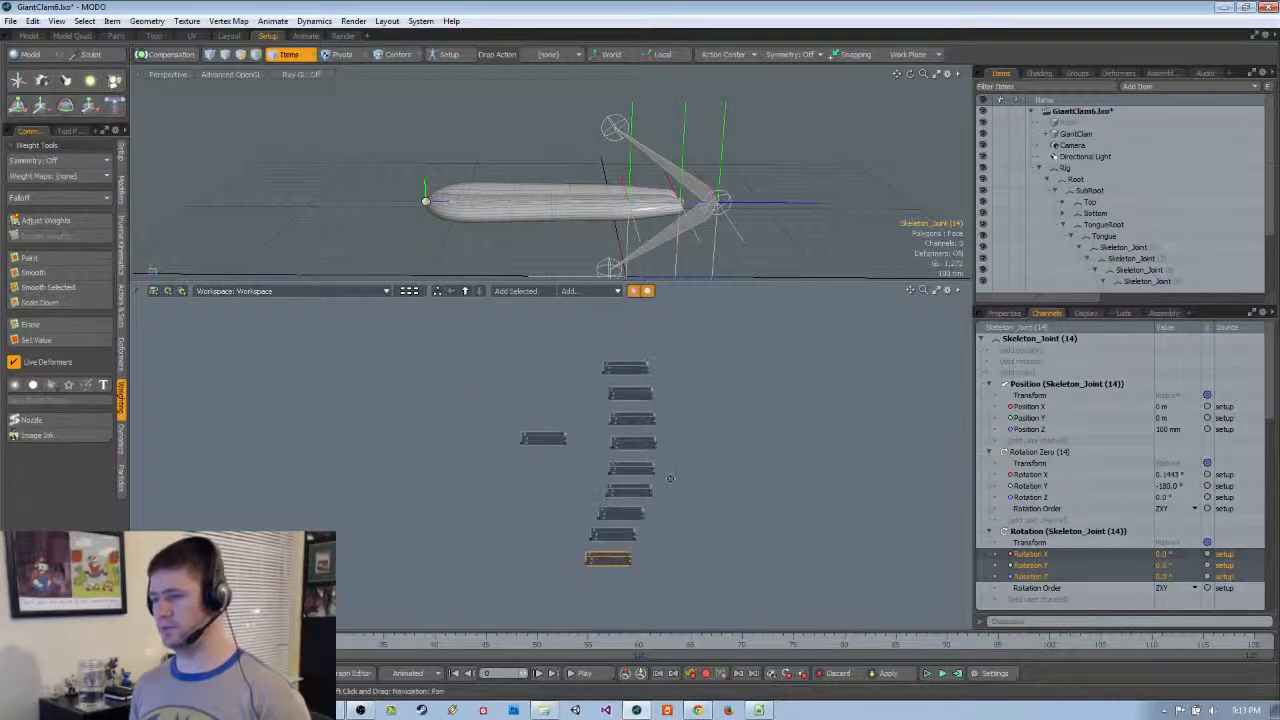
scroll(690, 480, "up", 2)
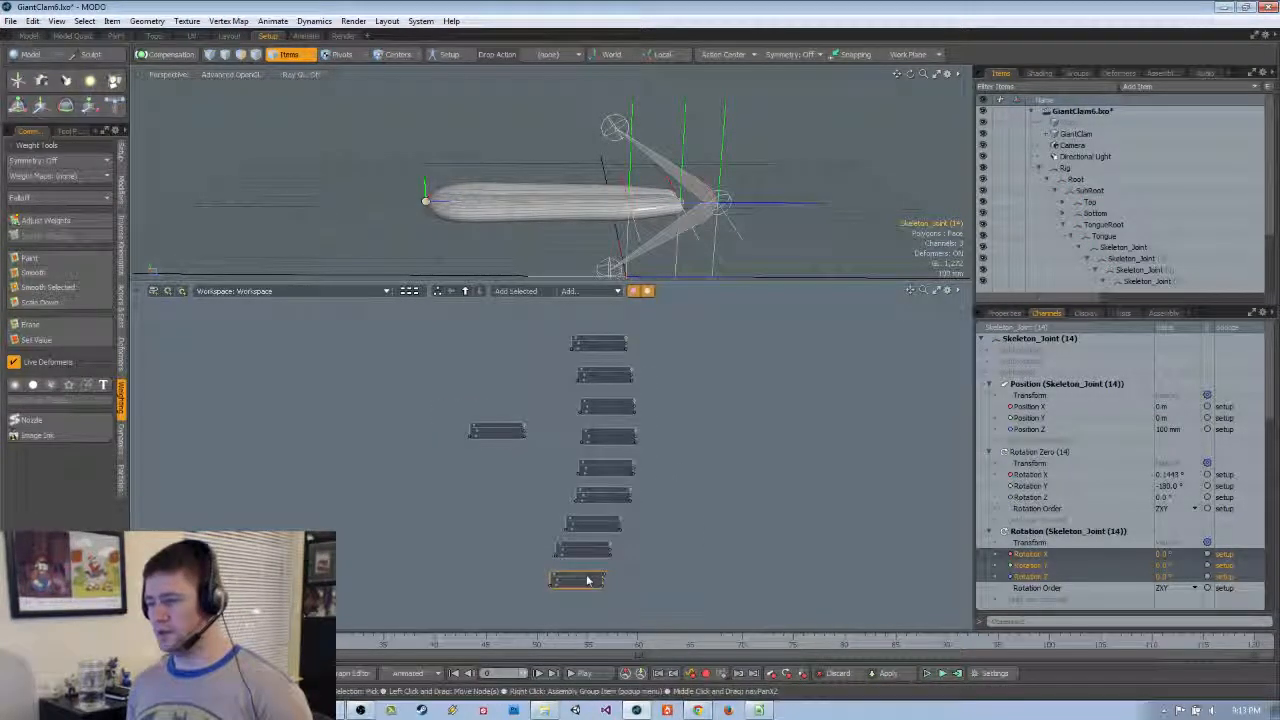
left_click_drag(588, 581, 582, 579)
left_click(594, 347)
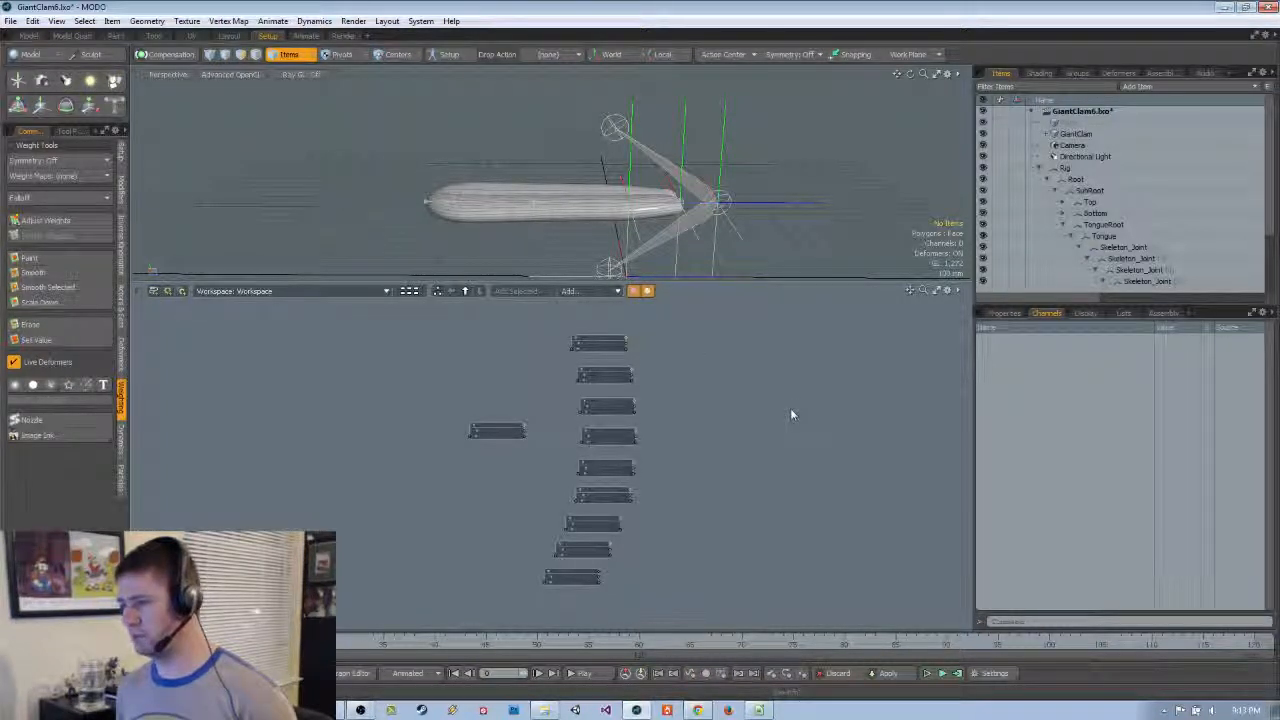
Add a Basic Math multiply node beside Skeleton_Joint (6) and move the separate rotation node farther away from the joint column
key("ctrl+v")
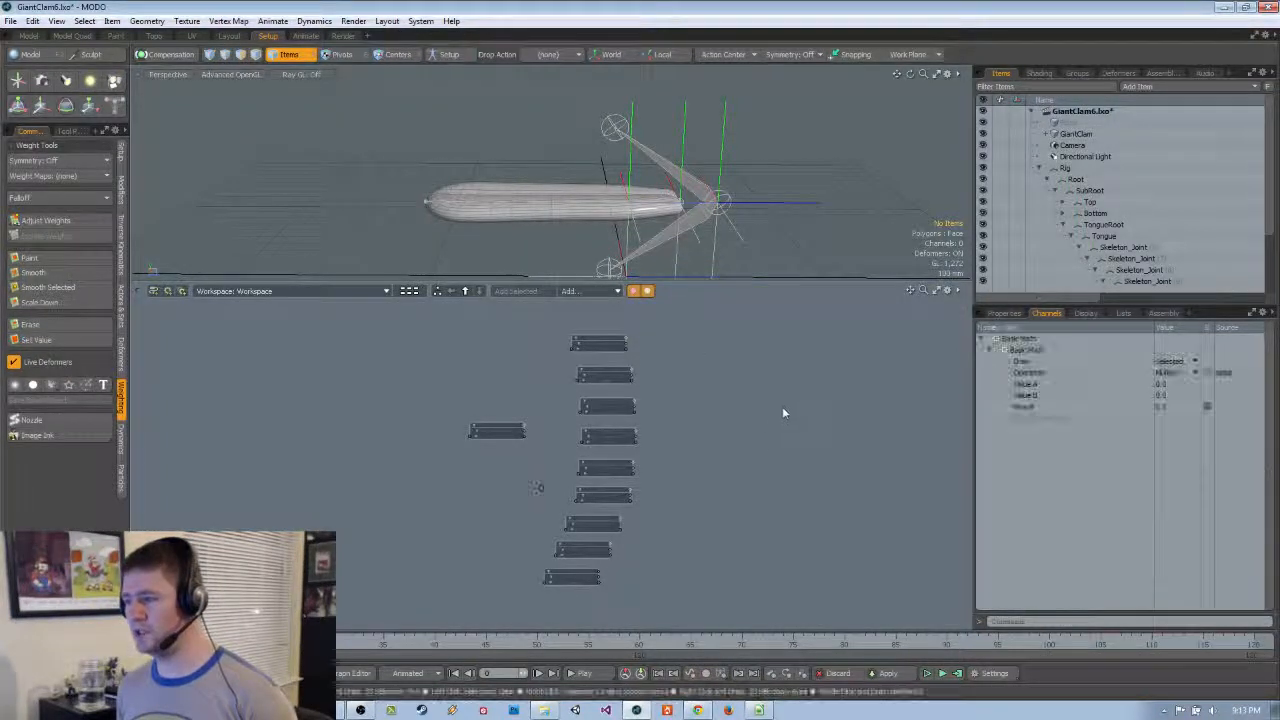
left_click_drag(540, 491, 555, 362)
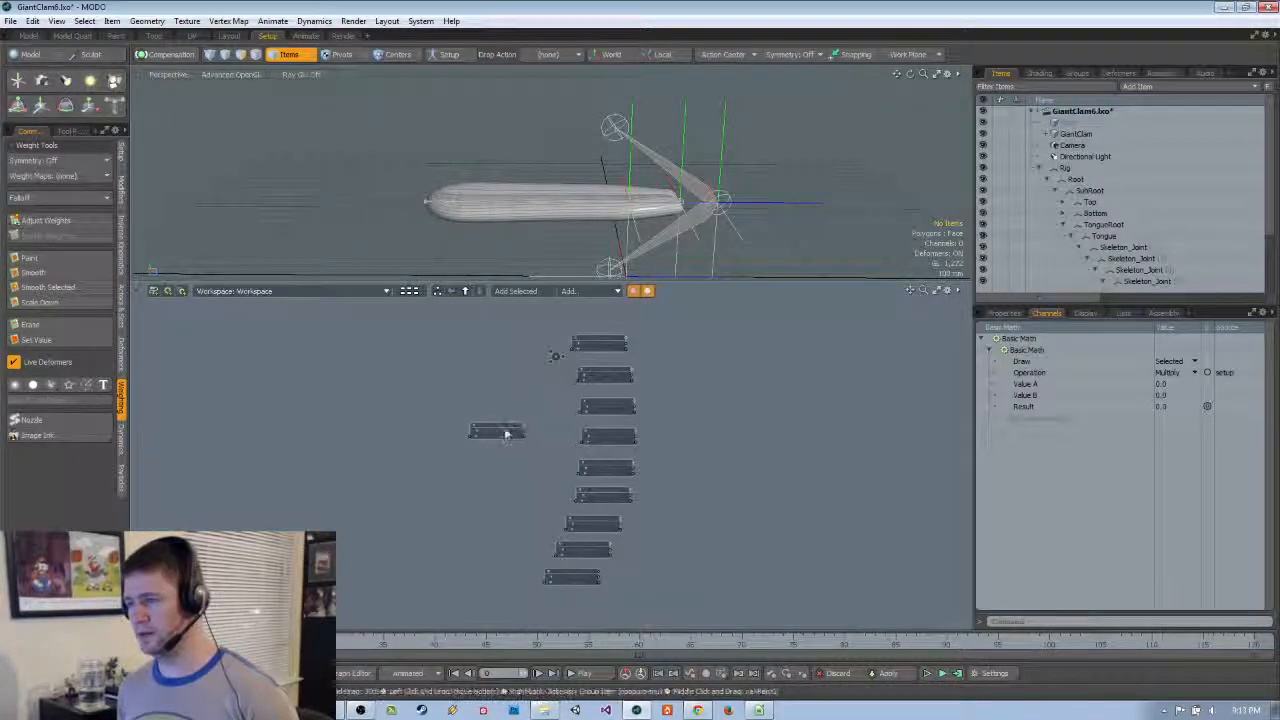
left_click_drag(503, 432, 443, 432)
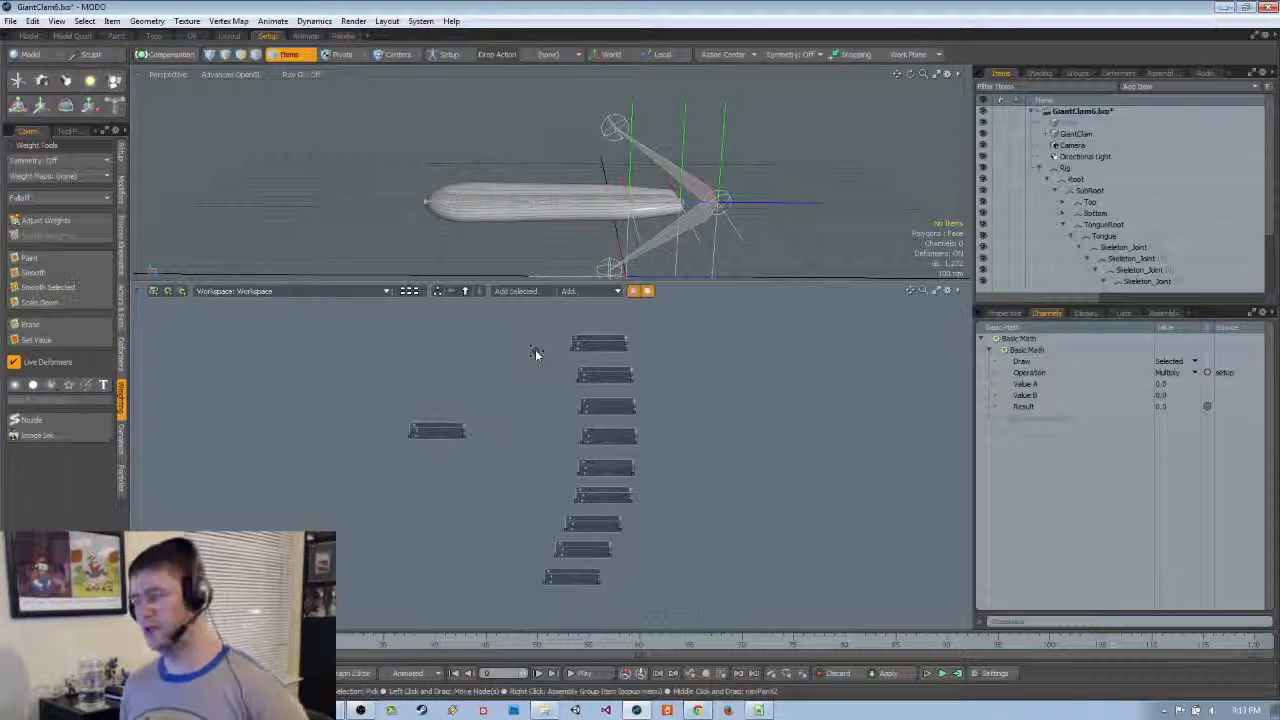
Expand the Rotation group into separate channels on the Skeleton_Joint (6) through (11) nodes, nudging the Skeleton_Joint (11) node down for room
scroll(535, 349, "up", 5)
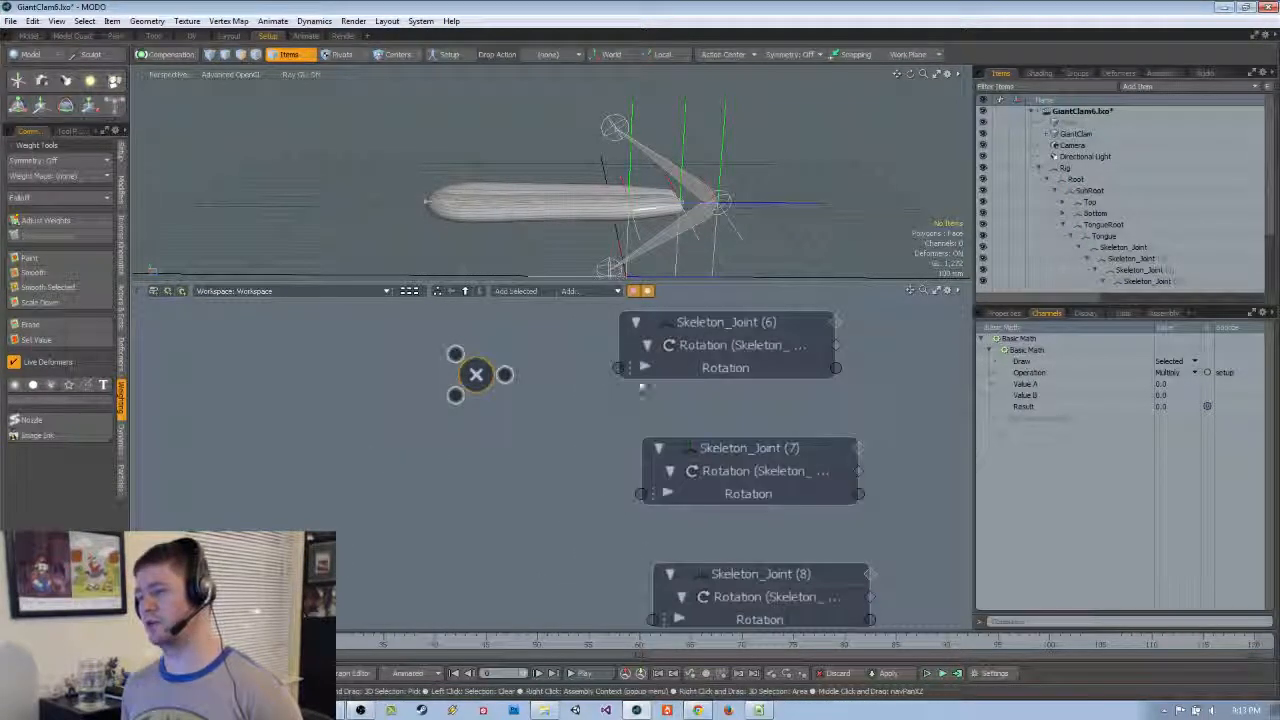
left_click(645, 367)
scroll(633, 431, "down", 4)
middle_click_drag(637, 466, 642, 384)
scroll(640, 437, "down", 4)
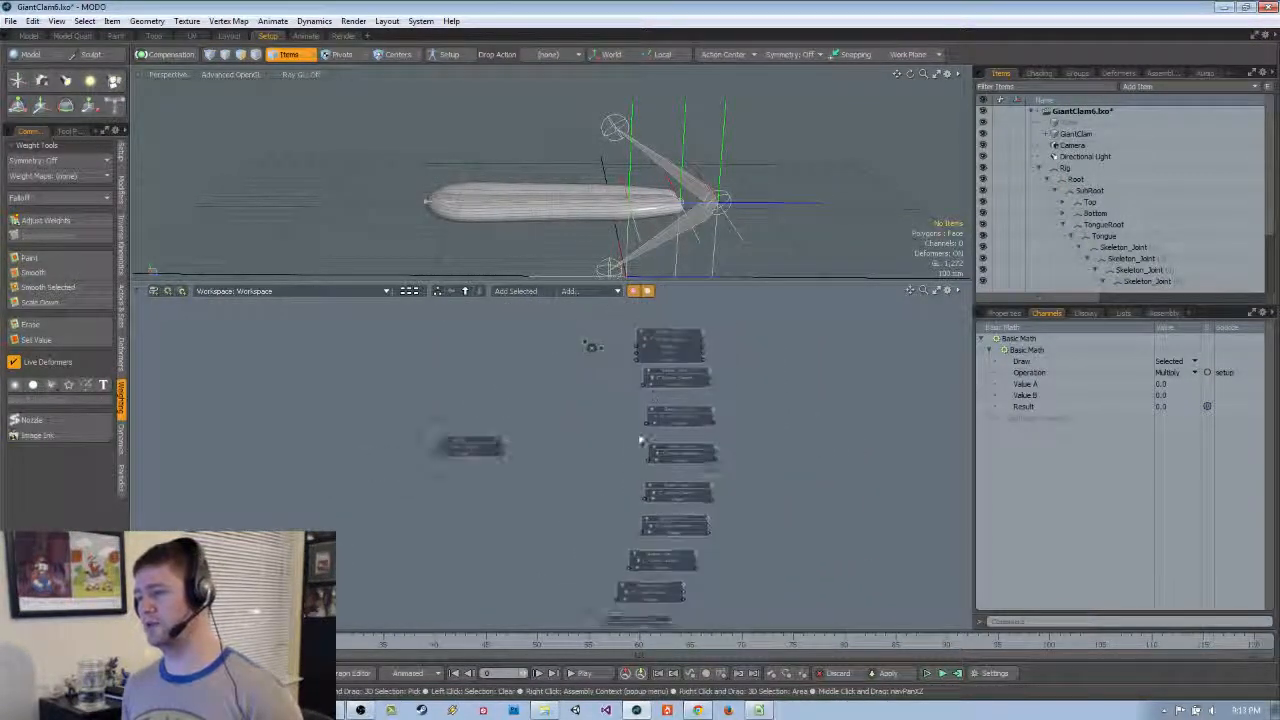
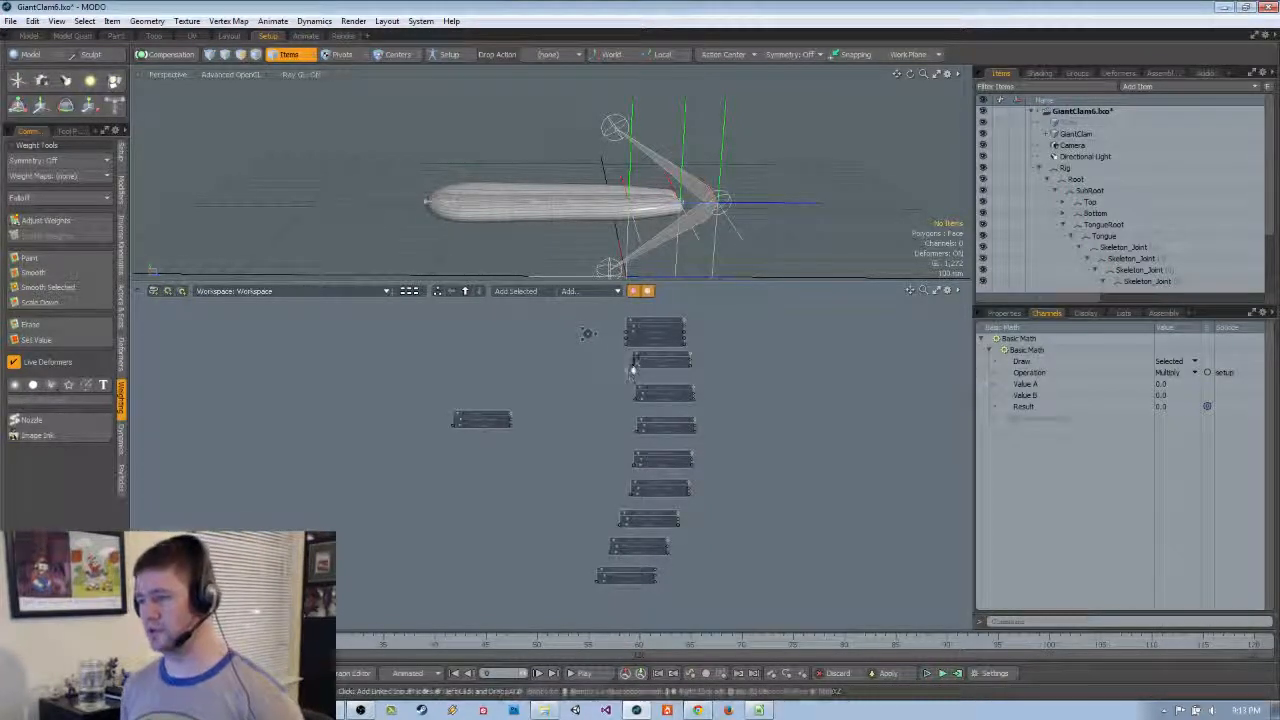
scroll(638, 368, "up", 3)
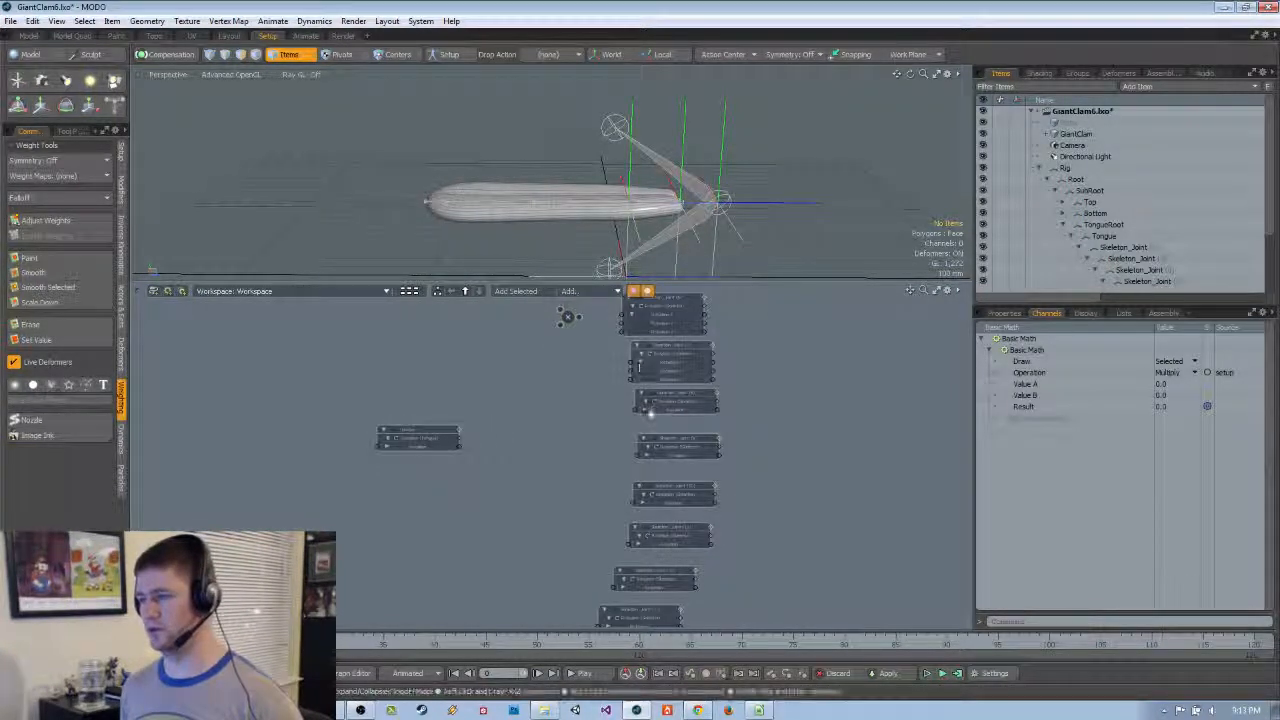
scroll(642, 372, "down", 2)
left_click(644, 377)
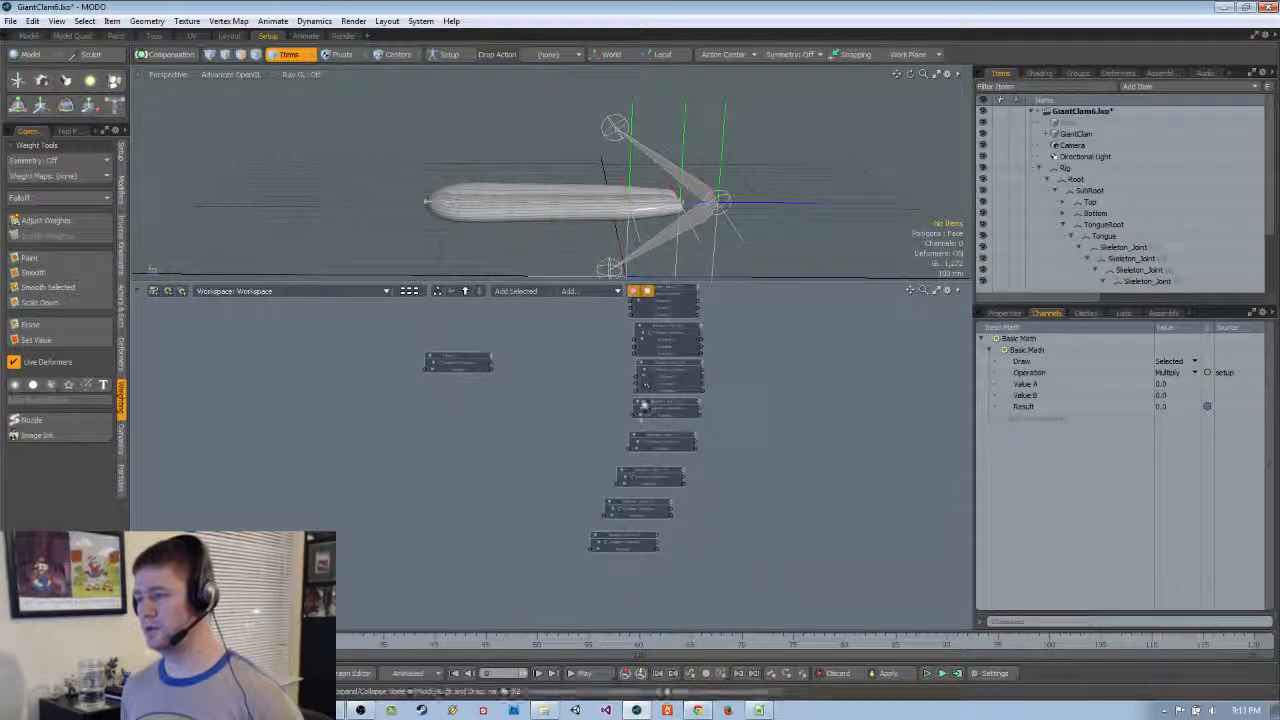
left_click_drag(652, 440, 651, 447)
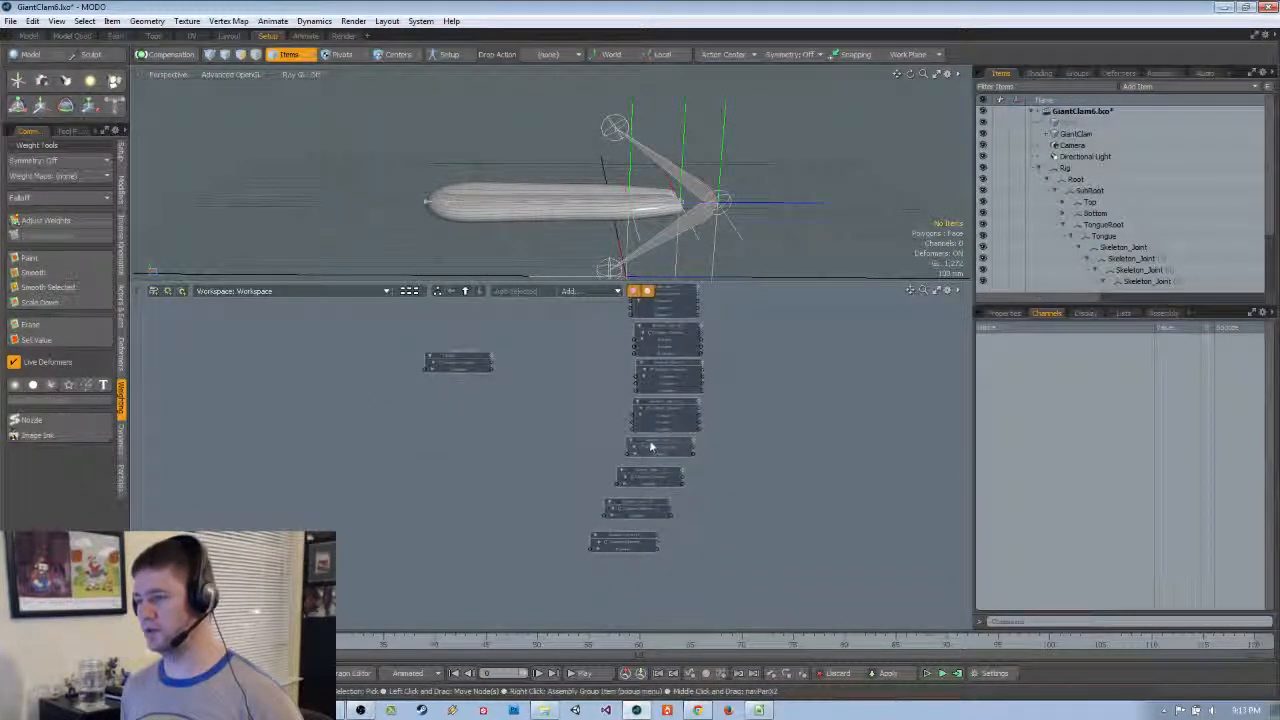
left_click(637, 457)
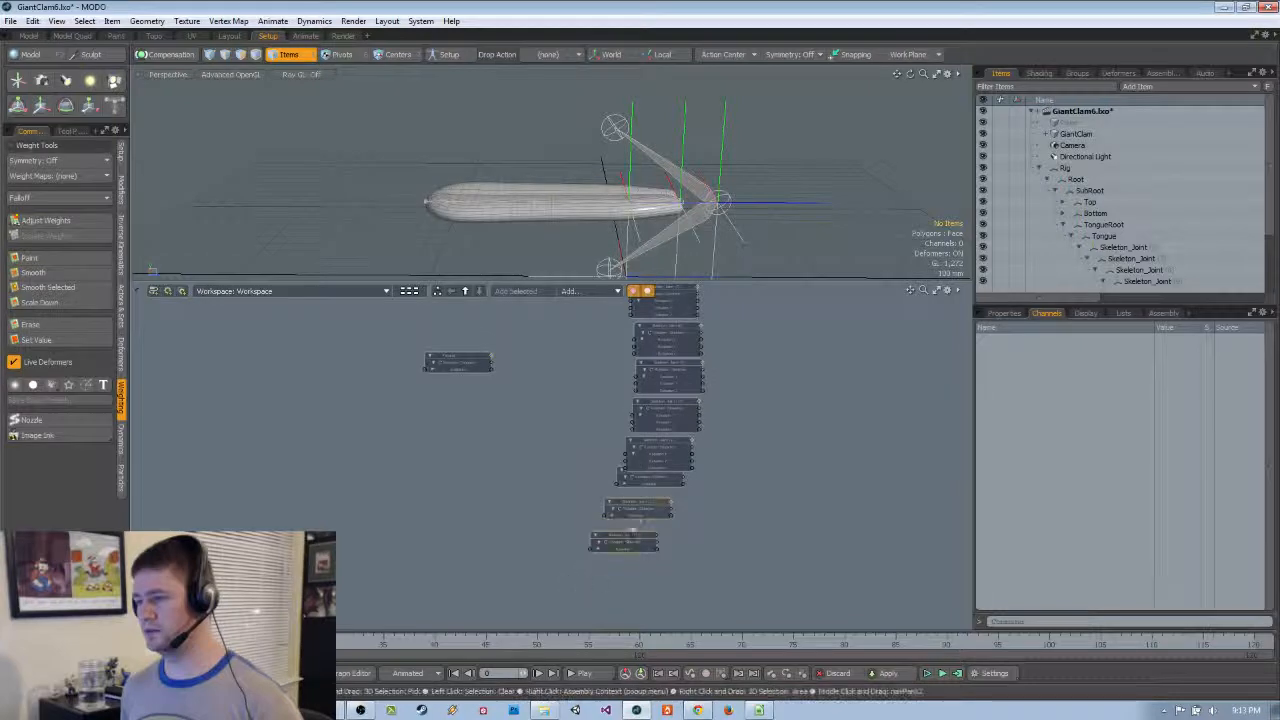
Move the Skeleton_Joint (12), (13) and (14) nodes down together to clear the expanded Skeleton_Joint (11) node
left_click(632, 535)
left_click(640, 503, "shift")
left_click(647, 483, "shift")
left_click(620, 471)
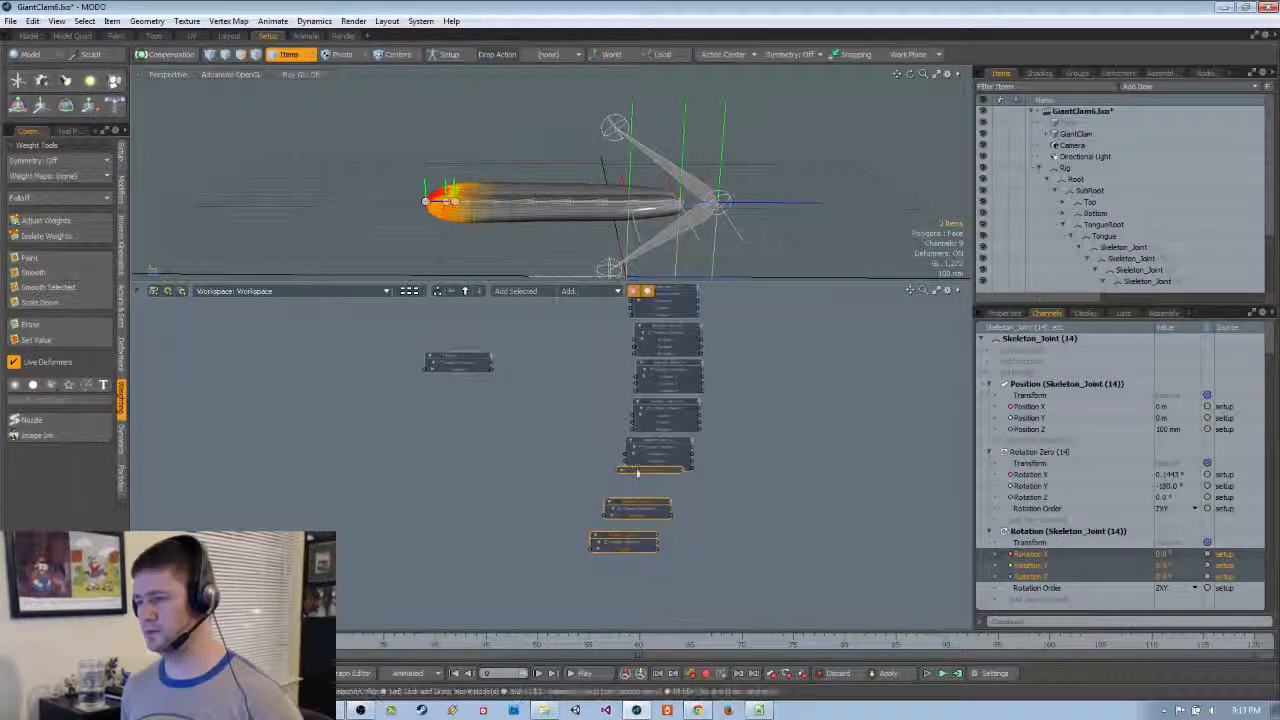
left_click_drag(637, 473, 630, 484)
Expand the Rotation channels on the Skeleton_Joint (12), (13) and (14) nodes, spacing the last two nodes farther down
left_click(629, 495)
left_click(615, 484)
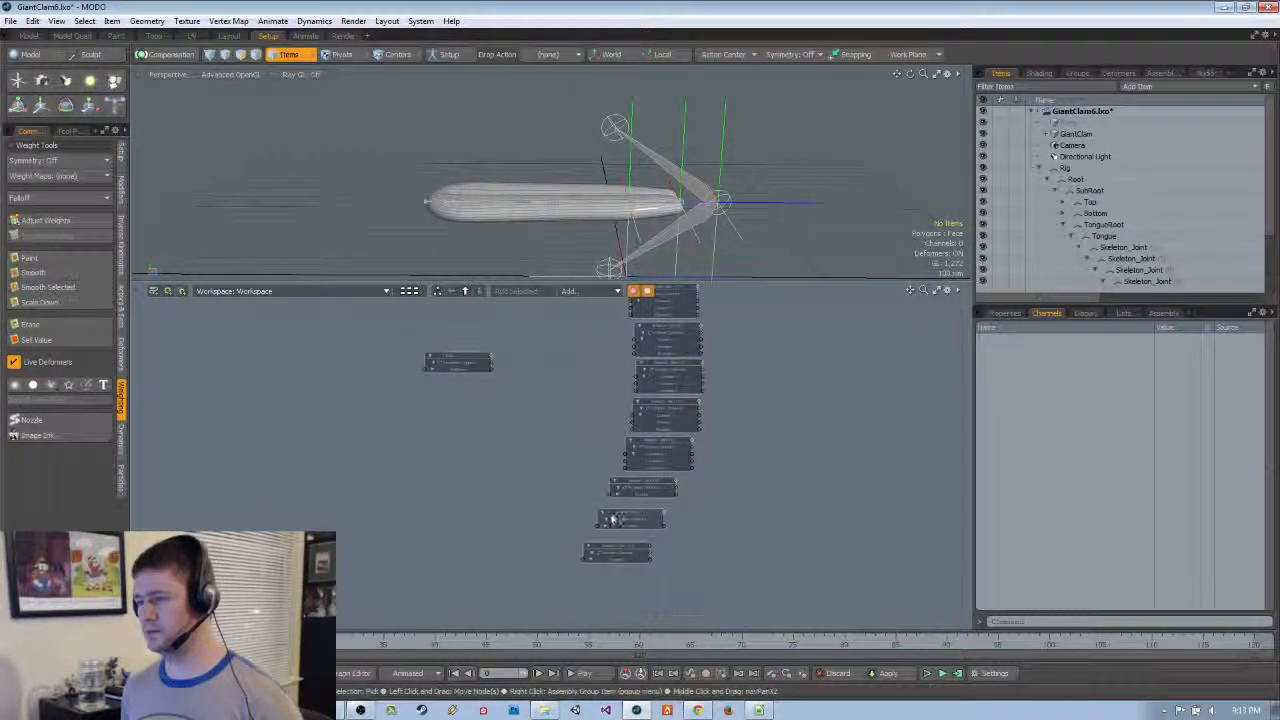
left_click_drag(607, 515, 647, 566)
left_click(600, 579)
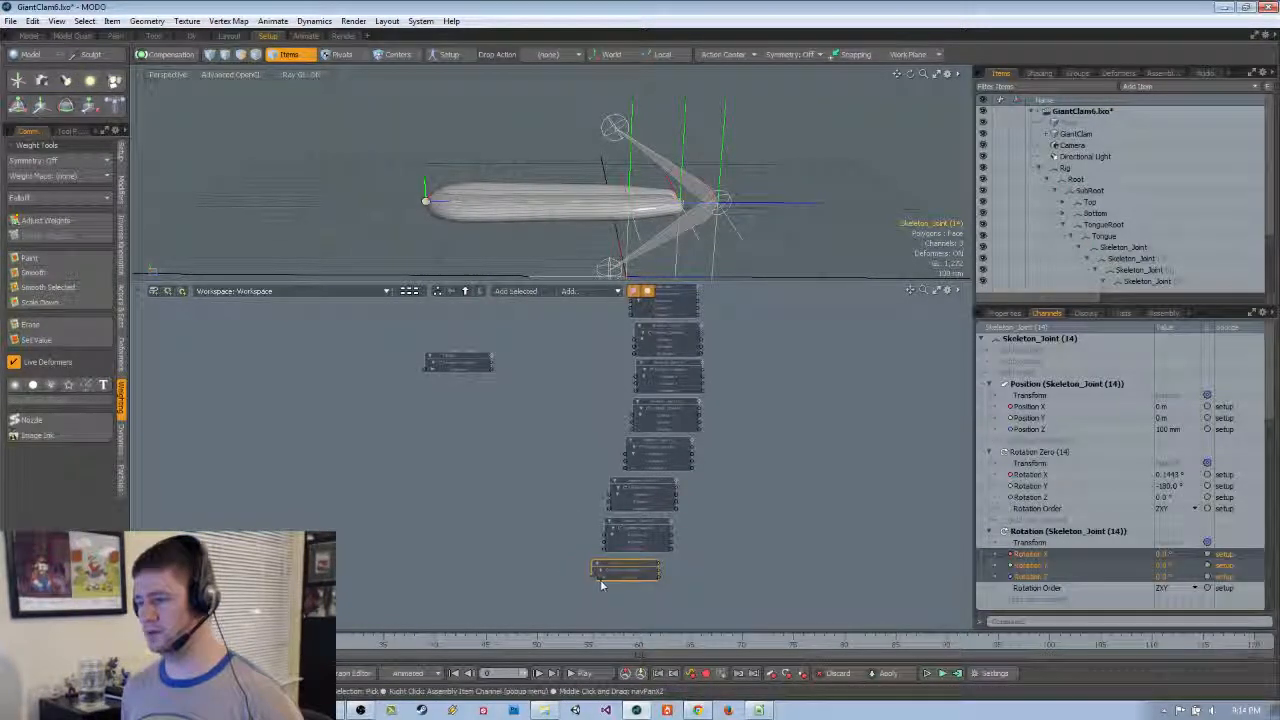
Move the Basic Math multiply node slightly above and beside the Skeleton_Joint (6) node
left_click(567, 338)
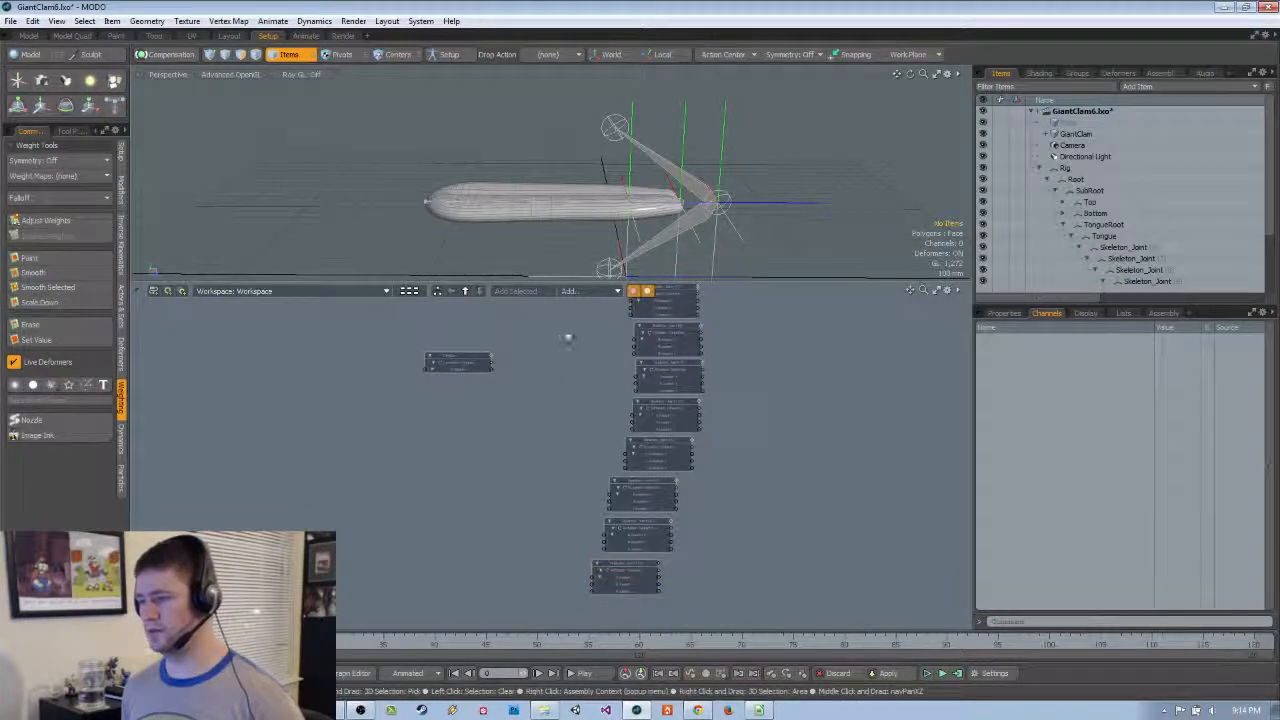
middle_click_drag(567, 338, 507, 469)
scroll(518, 396, "up", 4)
left_click_drag(520, 396, 513, 346)
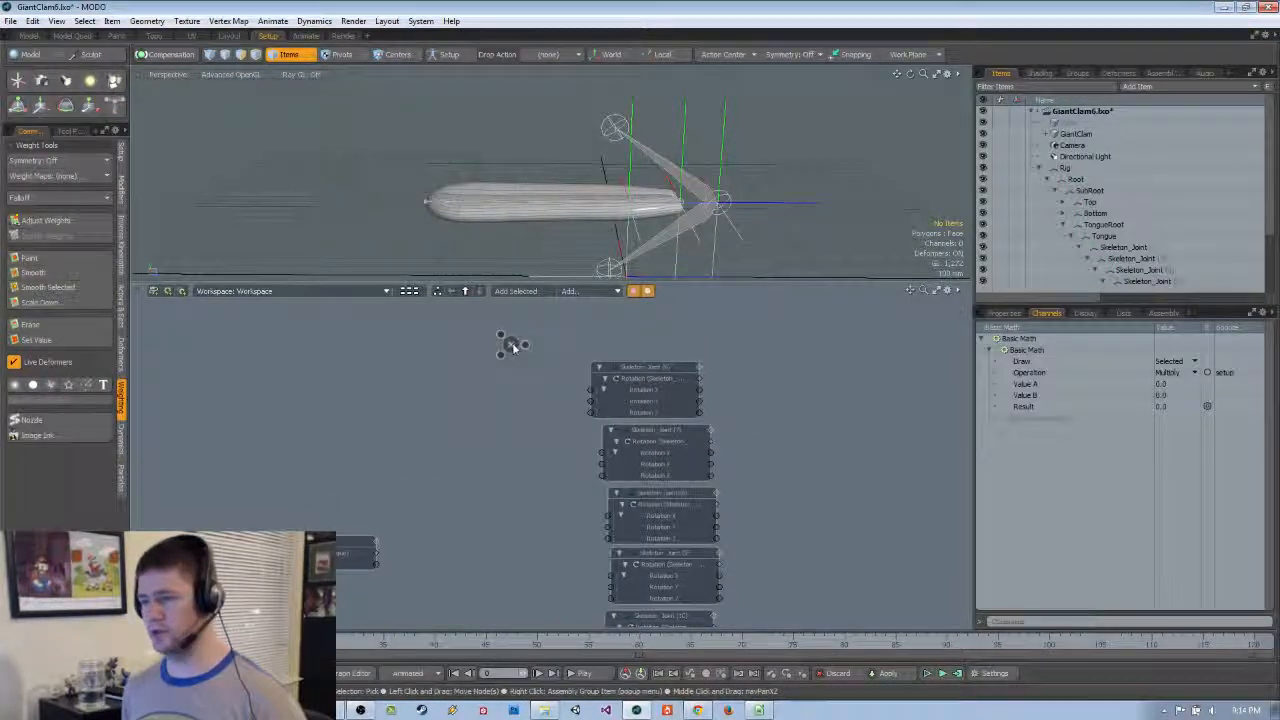
Paste two more copies of the Basic Math multiply node and stack them in a column below the original
key("ctrl+v")
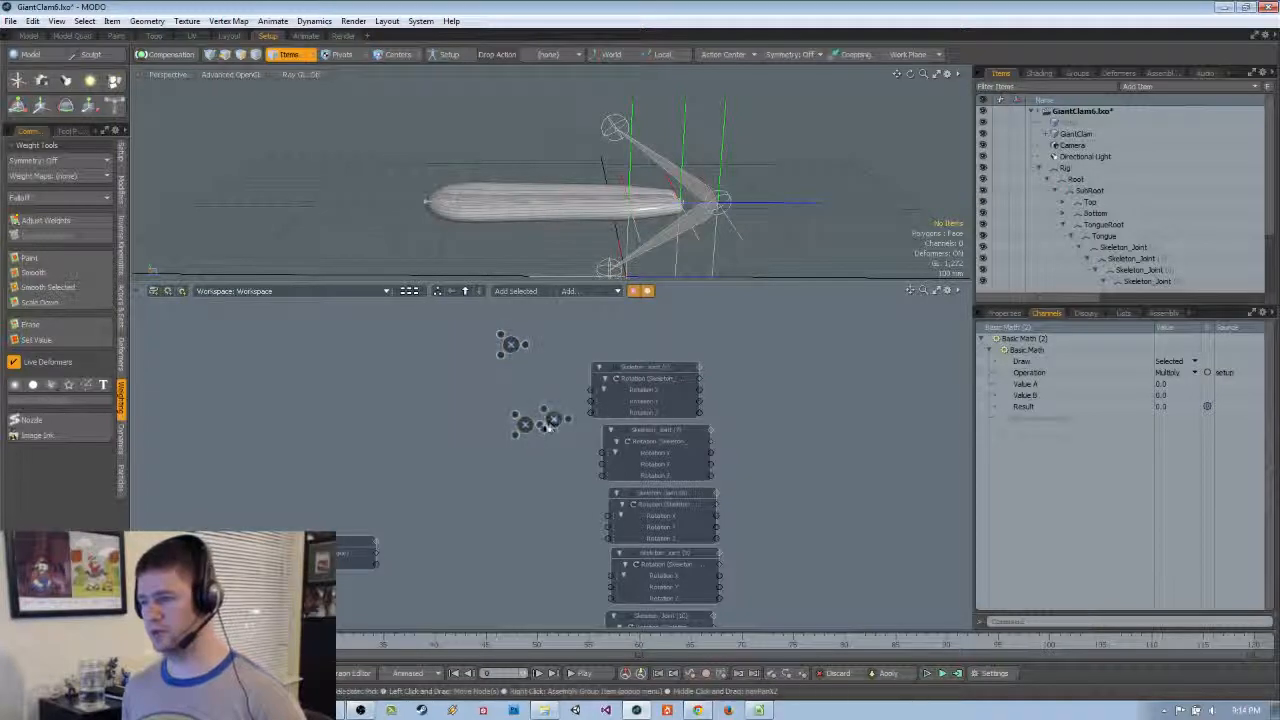
left_click(527, 426, "shift")
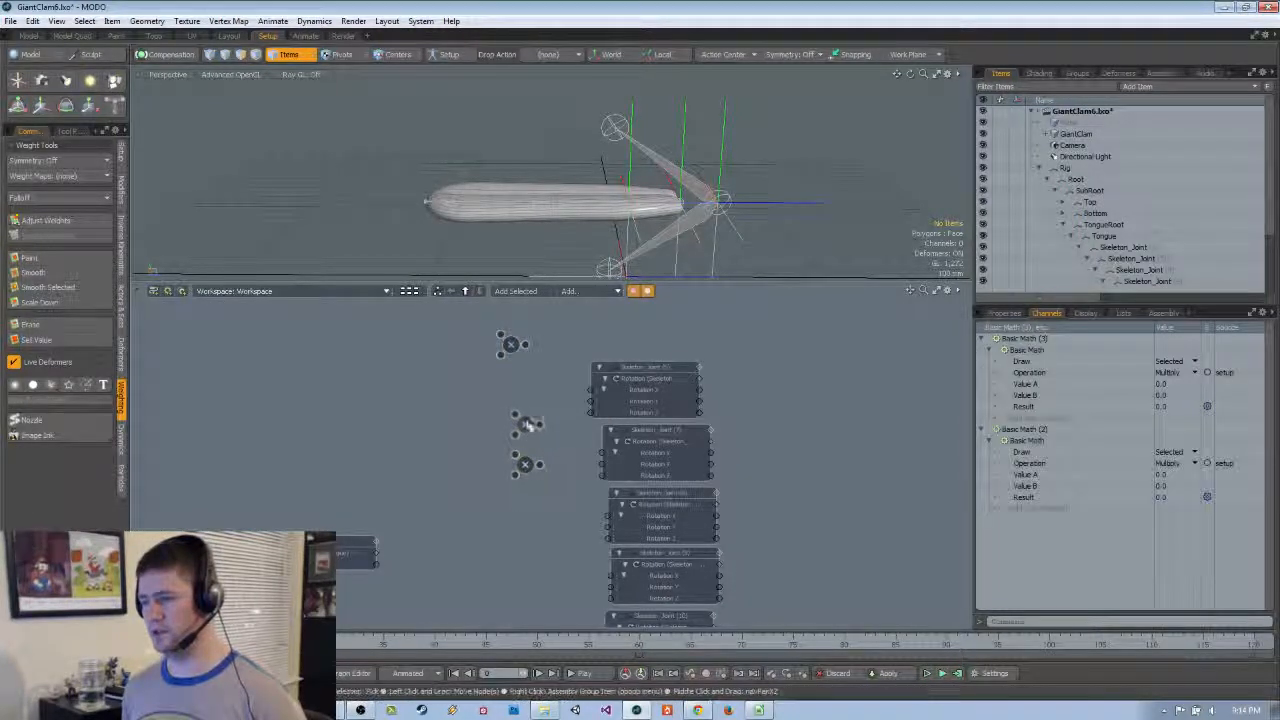
left_click_drag(527, 426, 513, 386)
scroll(513, 386, "down", 5)
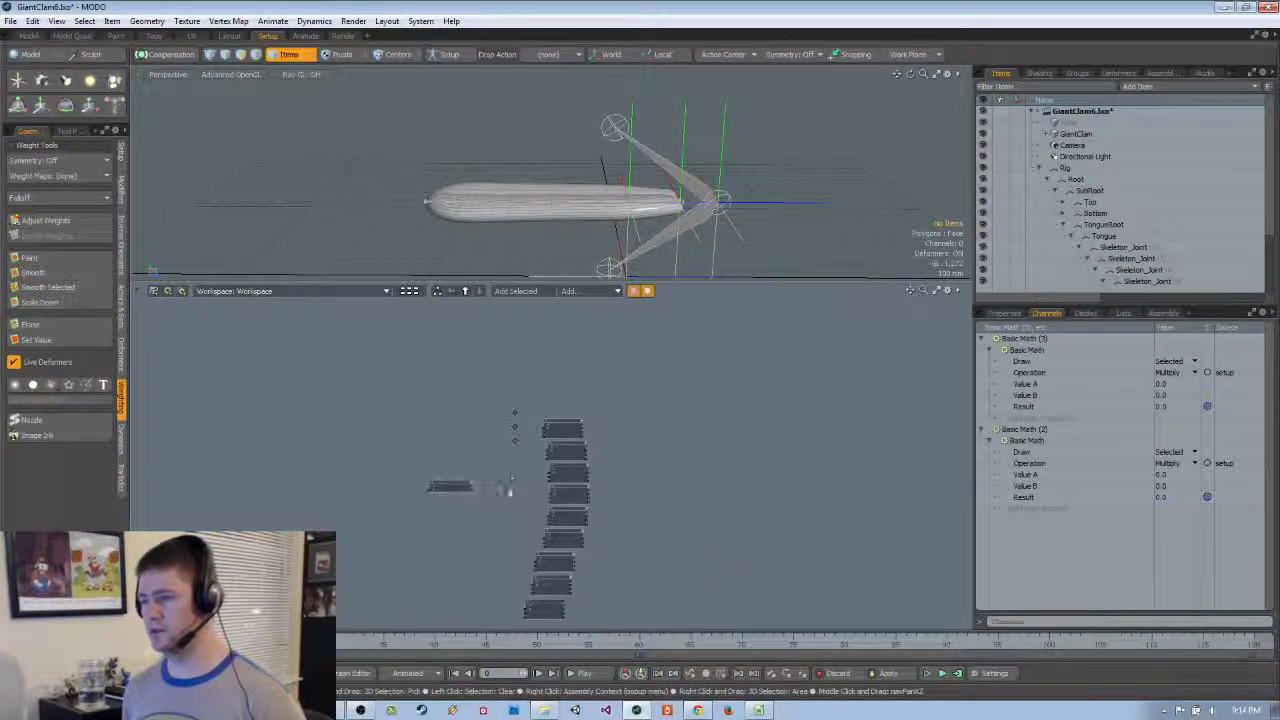
Move the three multiply nodes and the Skeleton_Joint (6) node up together, clear of the other joint nodes
left_click_drag(447, 437, 428, 441)
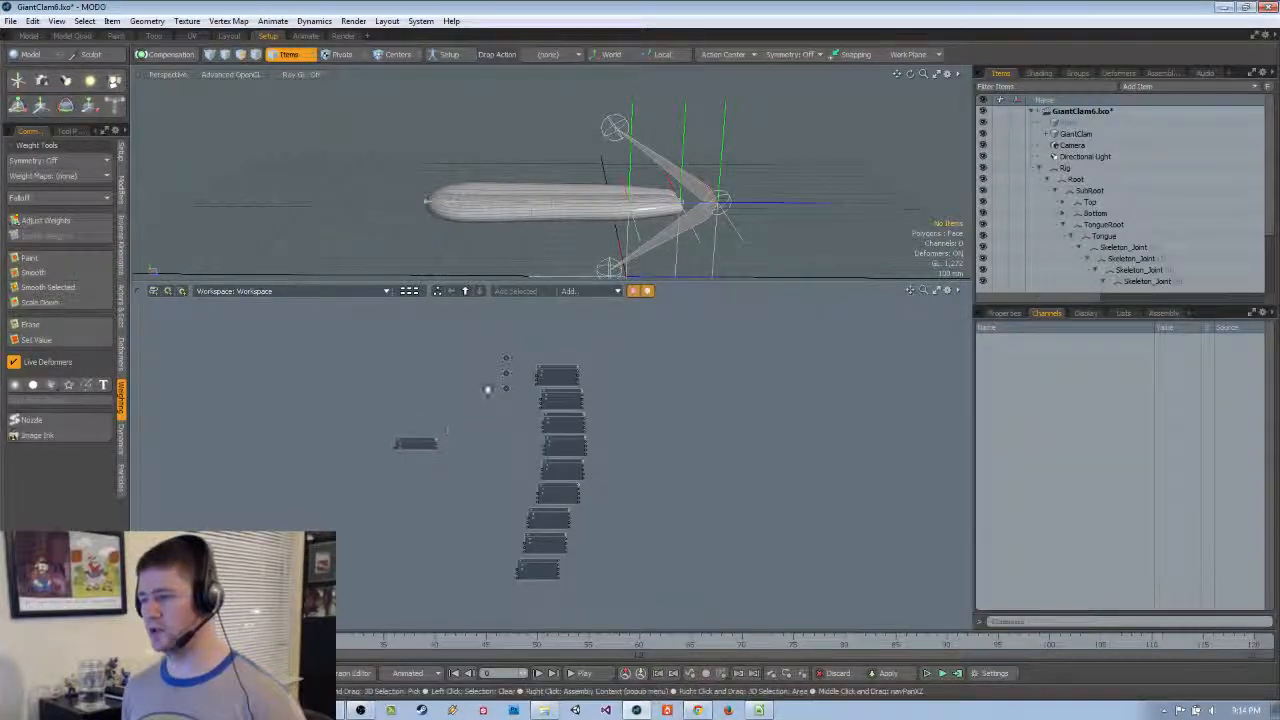
mouse_move(508, 353)
left_mouse_down()
mouse_move(517, 398)
mouse_move(557, 330)
left_mouse_up()
left_click(561, 374)
scroll(600, 374, "down", 2)
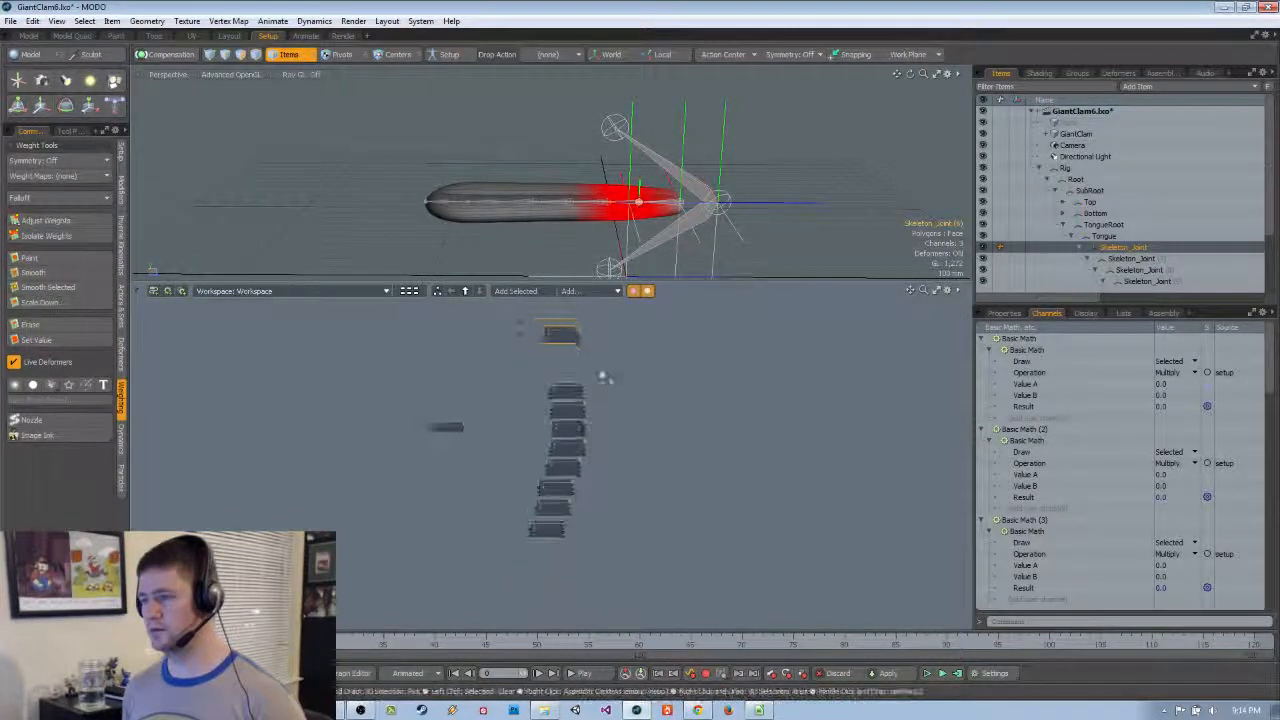
Move the Skeleton_Joint (8) to (14) nodes down together to open a gap below Skeleton_Joint (7)
left_click_drag(550, 453, 567, 418)
left_click(598, 582)
middle_click_drag(620, 484, 630, 442)
scroll(630, 442, "down", 2)
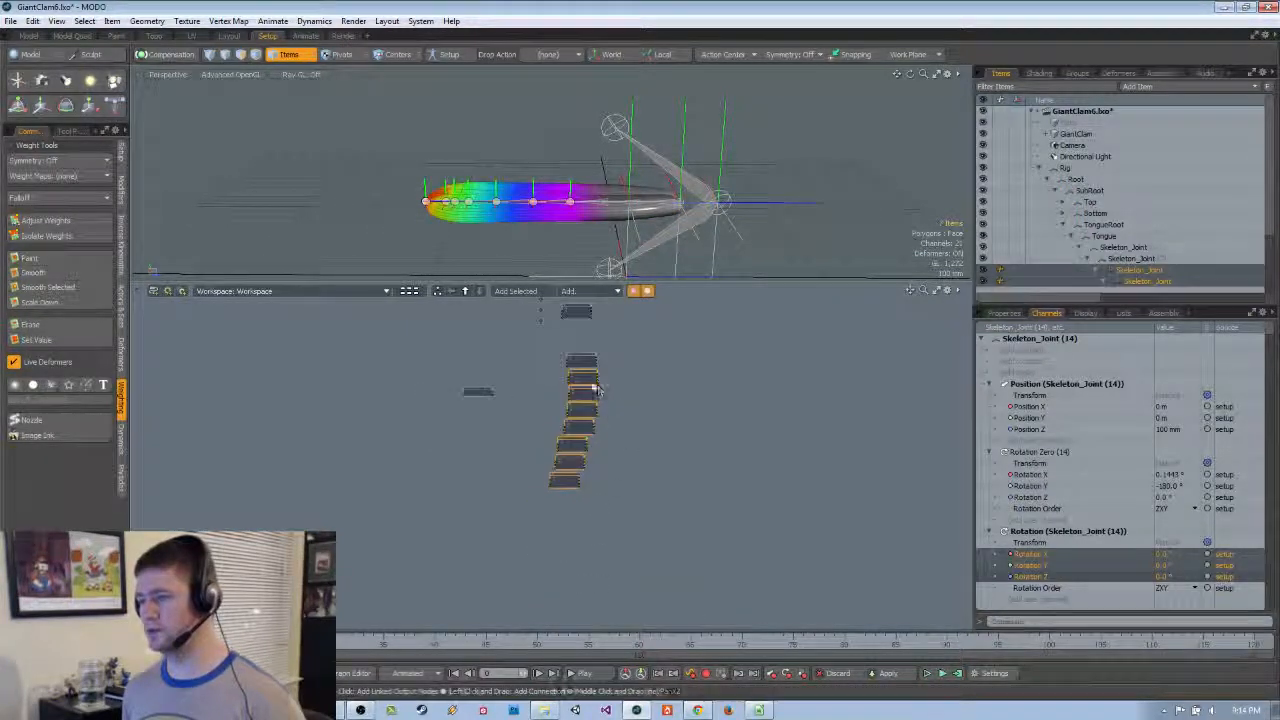
left_click_drag(585, 377, 566, 512)
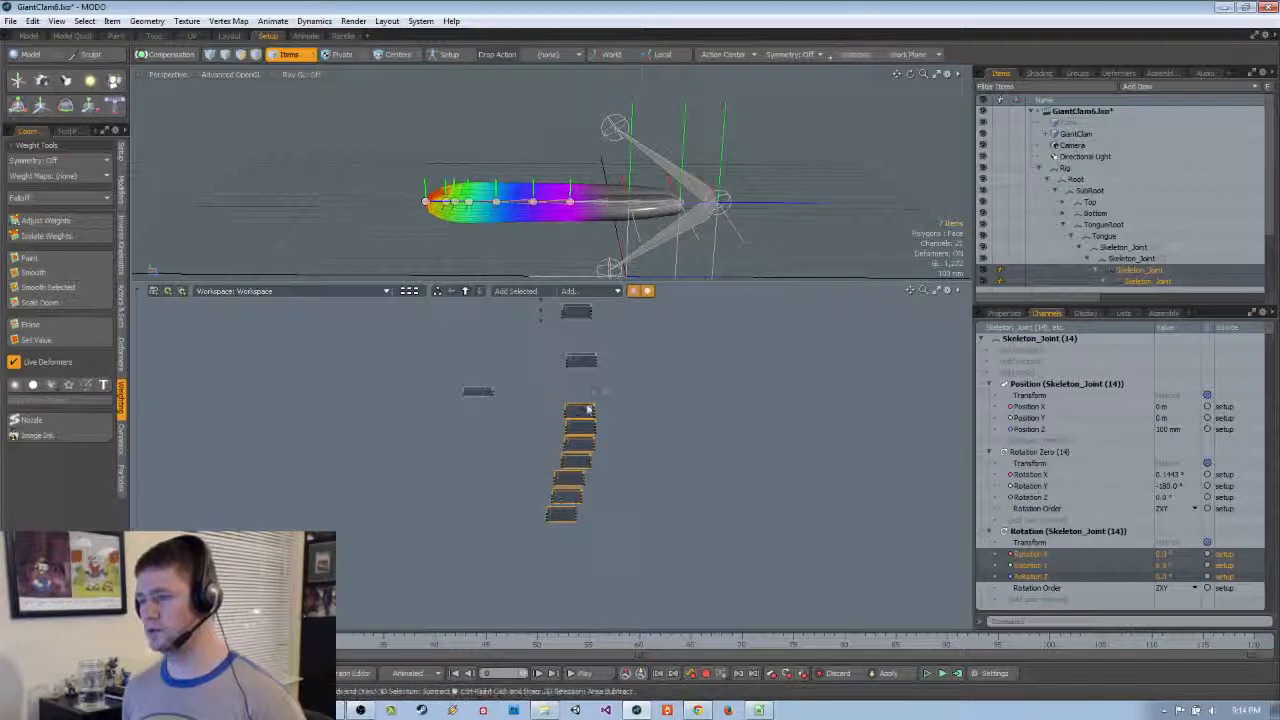
Spread the Skeleton_Joint (9) to (14) nodes farther down the column, leaving room between each for multiply nodes
left_click(588, 409, "ctrl")
left_click_drag(584, 426, 549, 624)
left_click(581, 450, "ctrl")
left_click(578, 487, "ctrl")
left_click(573, 524, "ctrl")
left_click(564, 562, "ctrl")
left_click(560, 597, "ctrl")
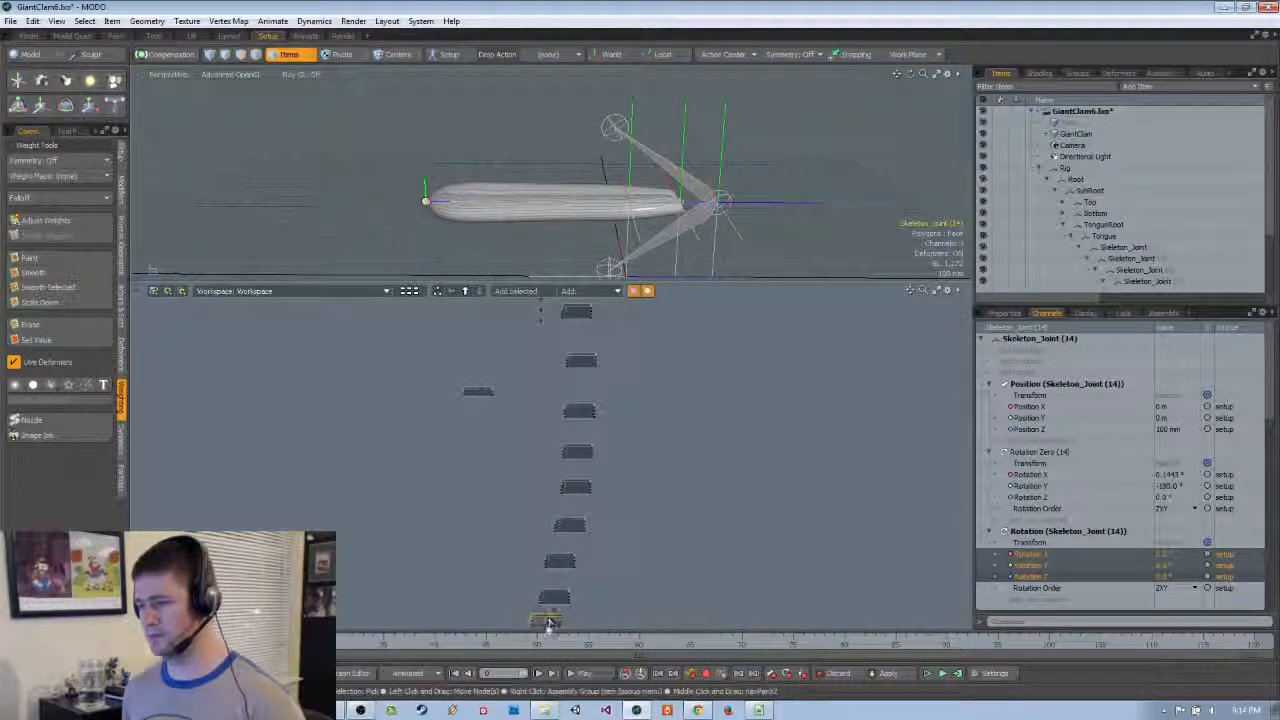
Copy the three multiply nodes beside Skeleton_Joint (6), paste them, and stack the copies in a column beside Skeleton_Joint (7)
middle_click_drag(640, 430, 631, 505)
scroll(565, 425, "up", 3)
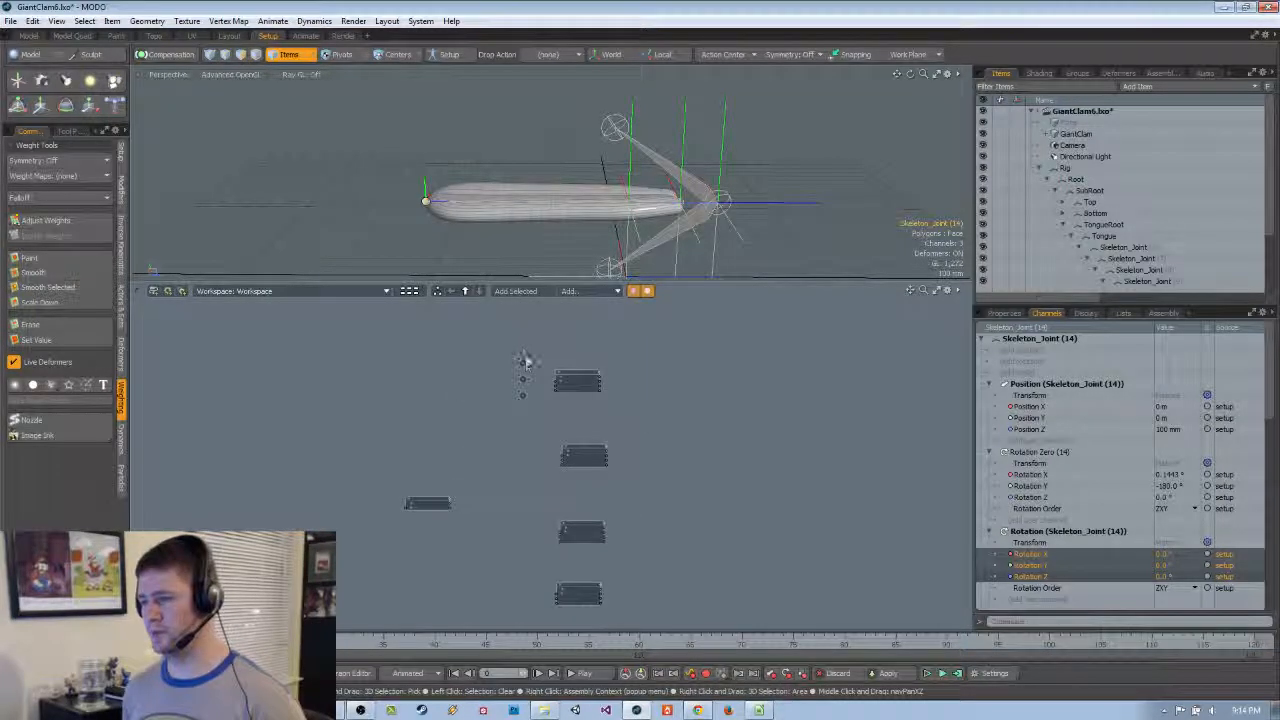
left_click(525, 362)
scroll(522, 456, "up", 2)
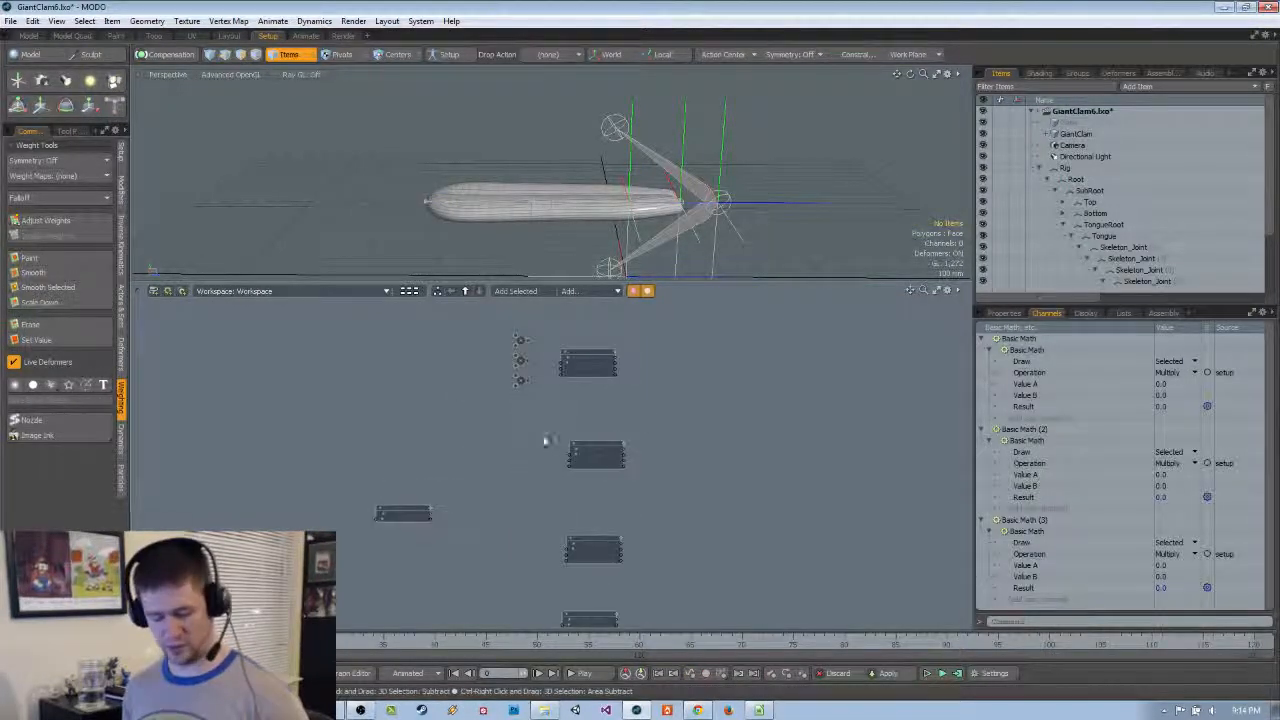
left_click(583, 457)
scroll(577, 486, "up", 4)
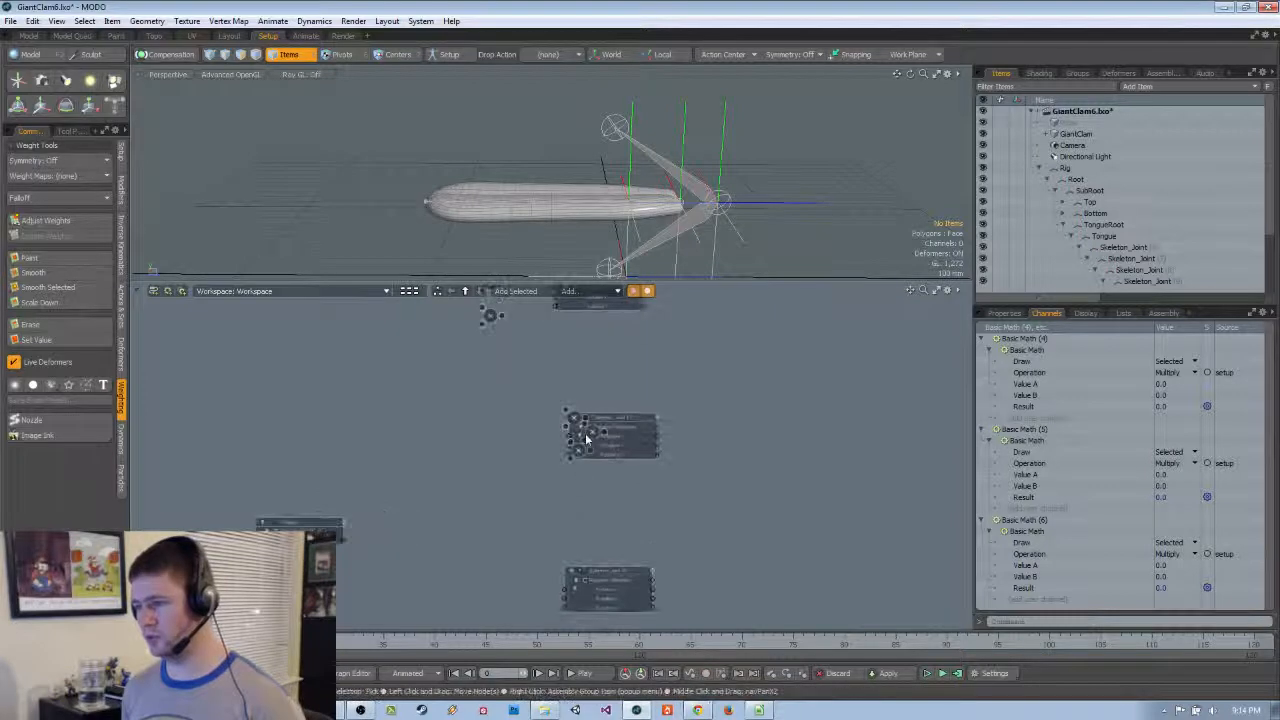
left_click_drag(590, 434, 532, 471)
left_click(534, 470)
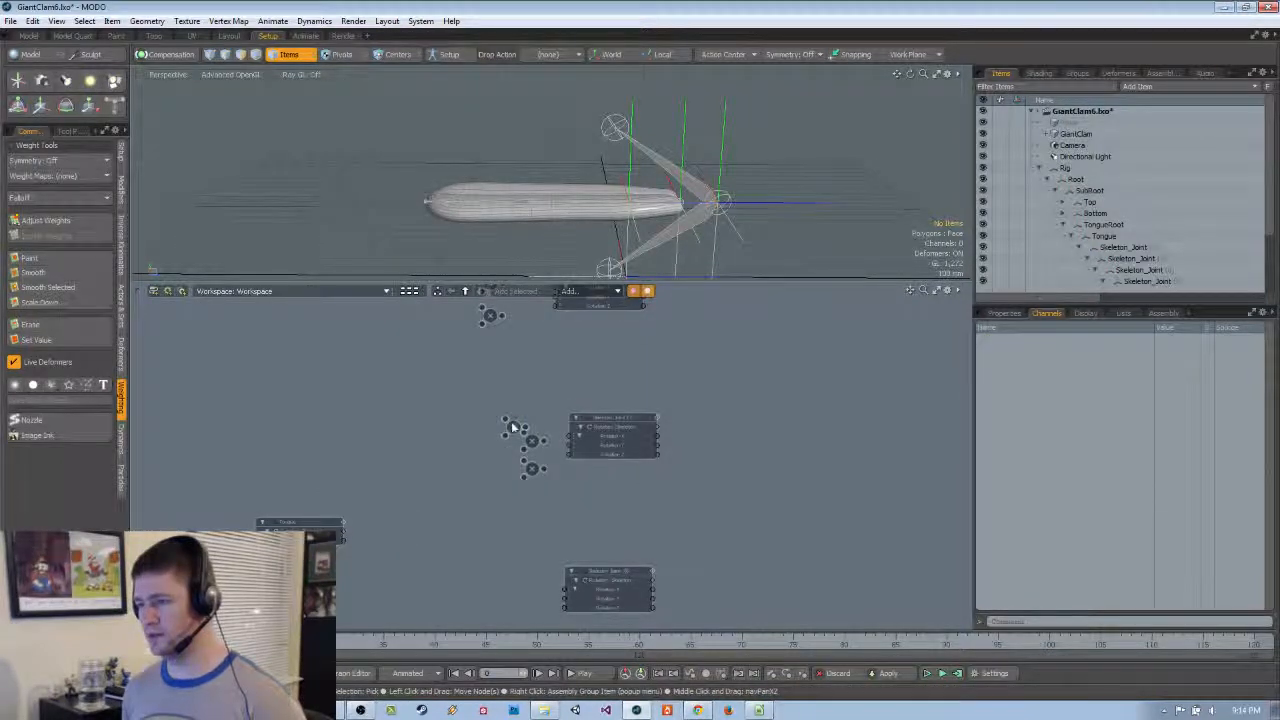
left_click_drag(513, 427, 535, 404)
Duplicate the three multiply nodes beside Skeleton_Joint (7) and move the copies next to Skeleton_Joint (8)
middle_click_drag(535, 404, 527, 347)
left_click(525, 347)
left_click(523, 384, "shift")
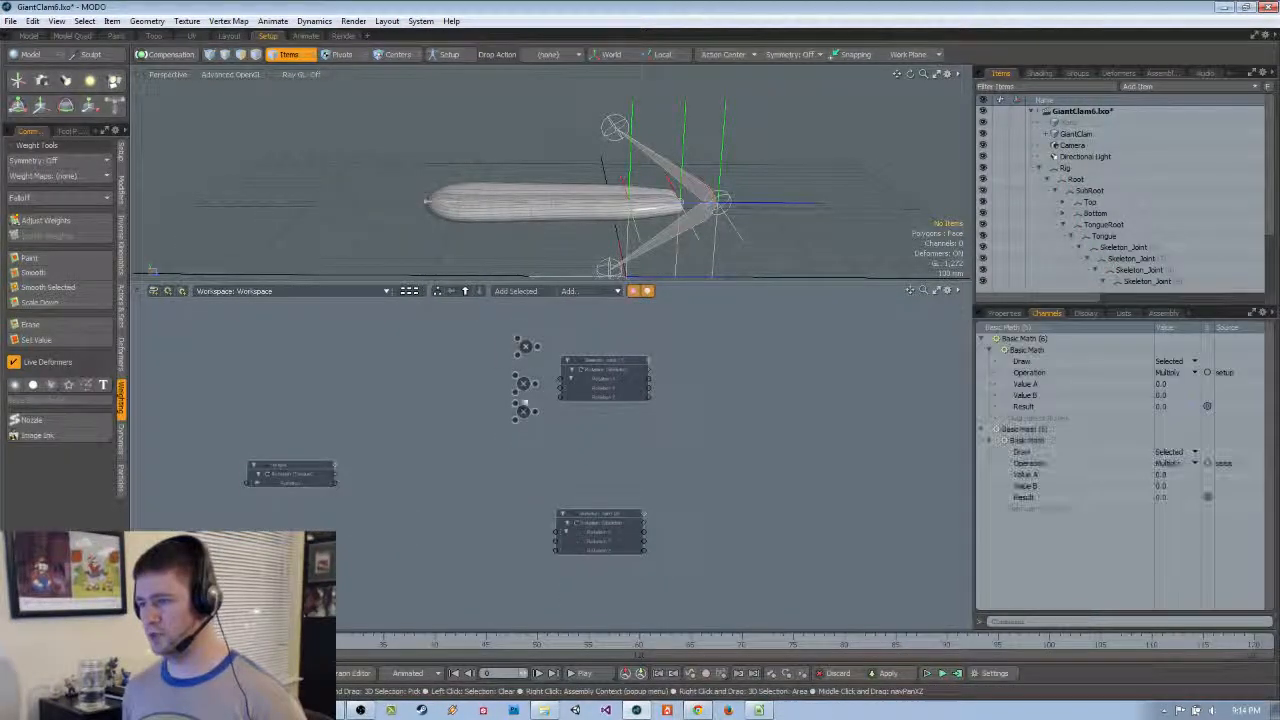
left_click(523, 411, "shift")
key("ctrl+d")
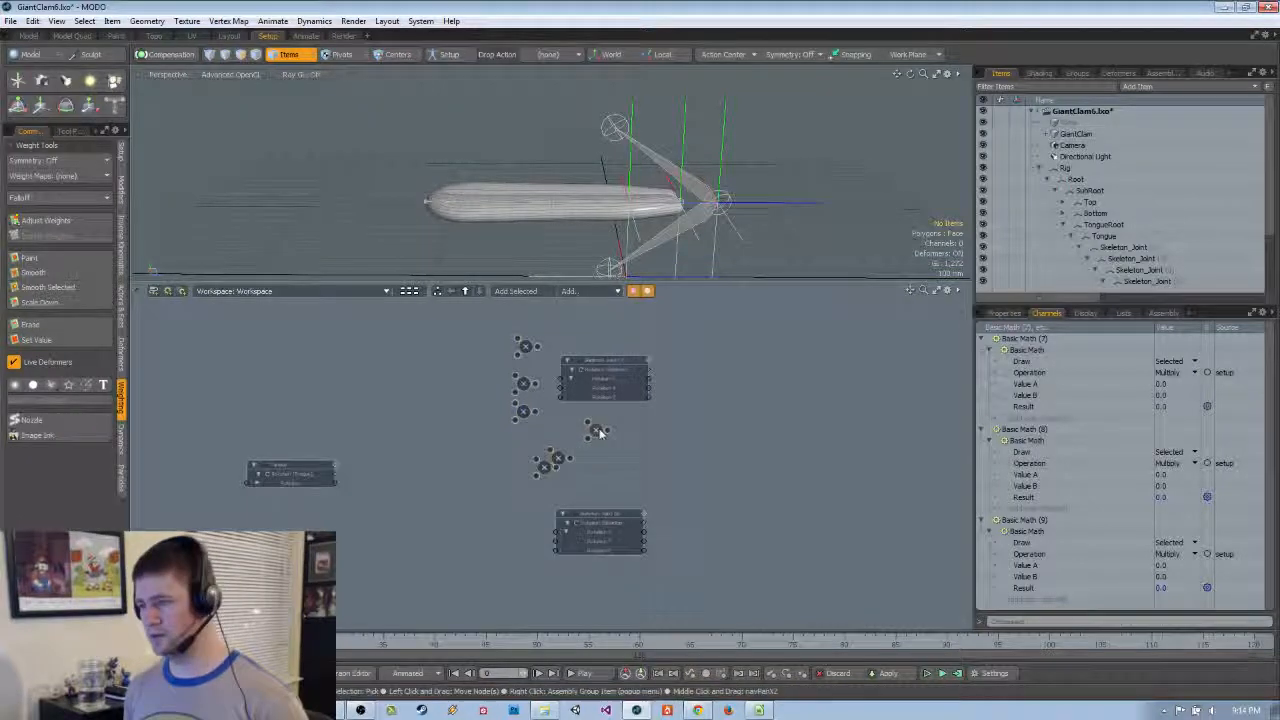
left_click_drag(600, 432, 532, 515)
middle_click_drag(543, 491, 512, 350)
Stack the copied multiply nodes in a column beside Skeleton_Joint (8) and shift the column slightly up and away from it
scroll(457, 428, "up", 3)
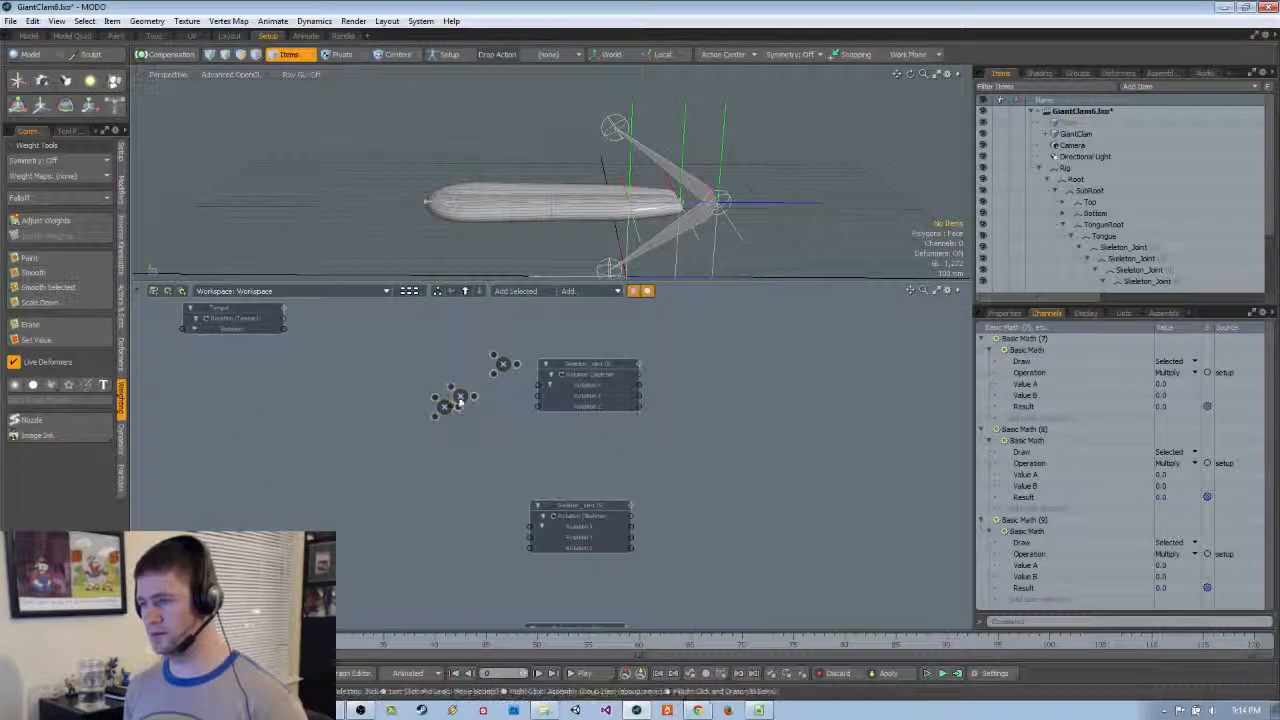
left_click(468, 421)
left_click_drag(462, 398, 503, 398)
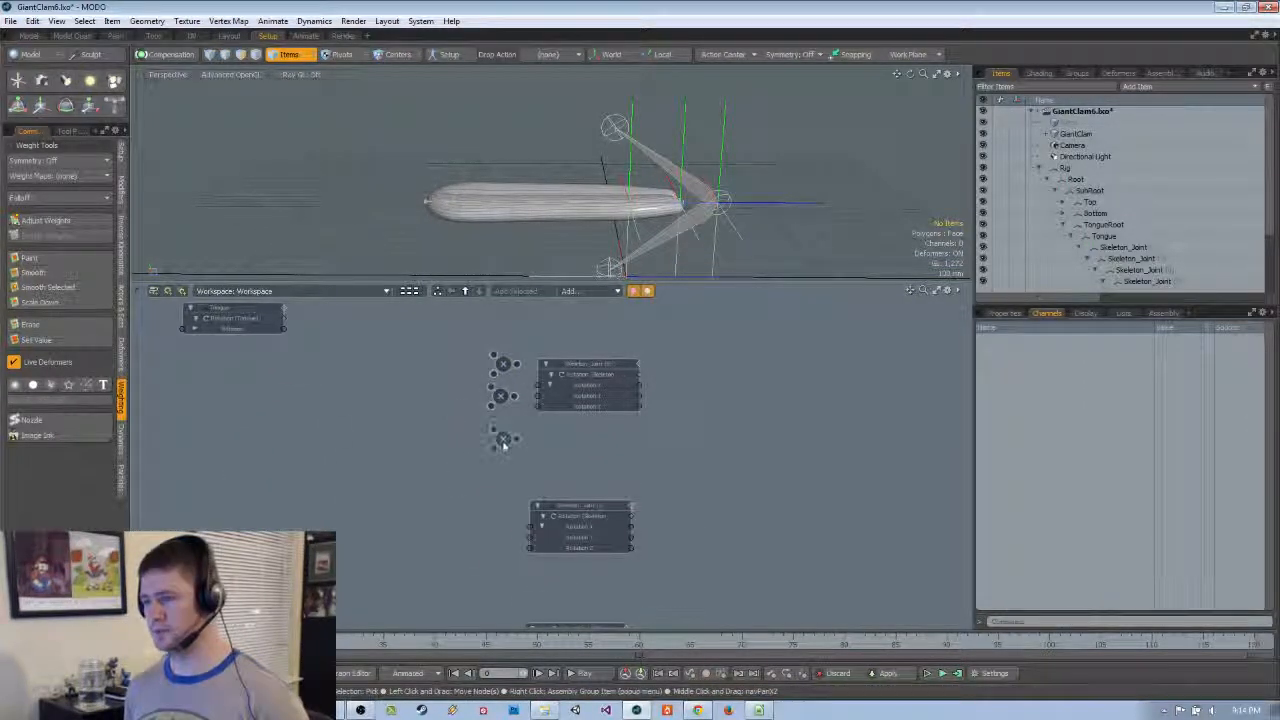
left_click_drag(505, 446, 497, 437)
left_click(500, 431)
left_click(502, 398, "shift")
left_click(506, 365, "shift")
left_click_drag(507, 363, 491, 342)
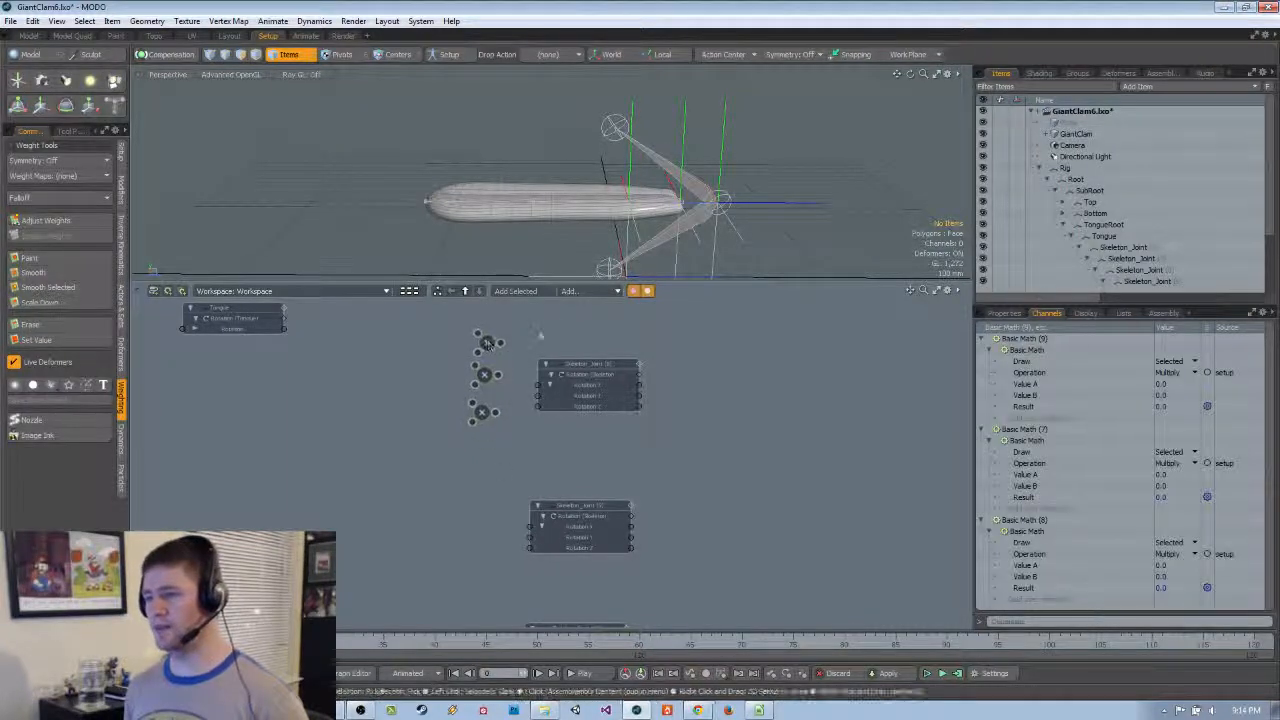
left_click(541, 338)
Expand the Tongue node's rotation channels and connect its Rotation X through the uppermost multiply node to Skeleton_Joint (8) Rotation X
scroll(487, 432, "down", 2)
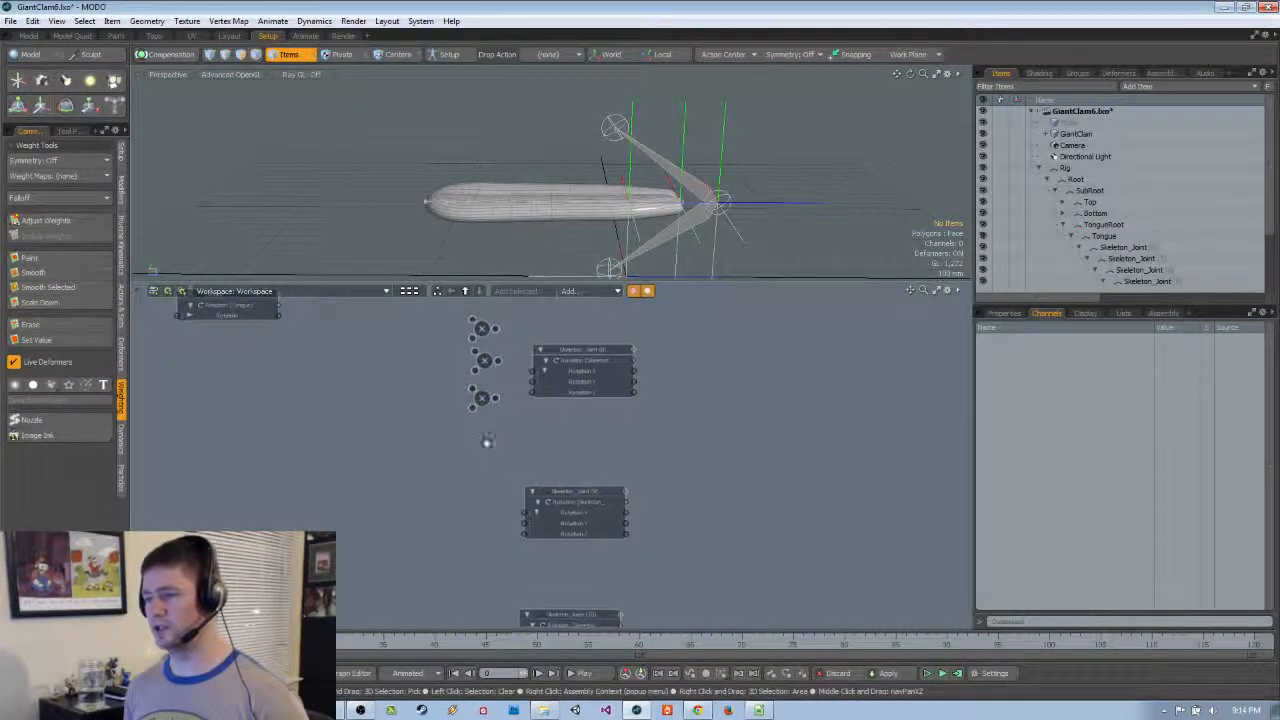
left_click(220, 330)
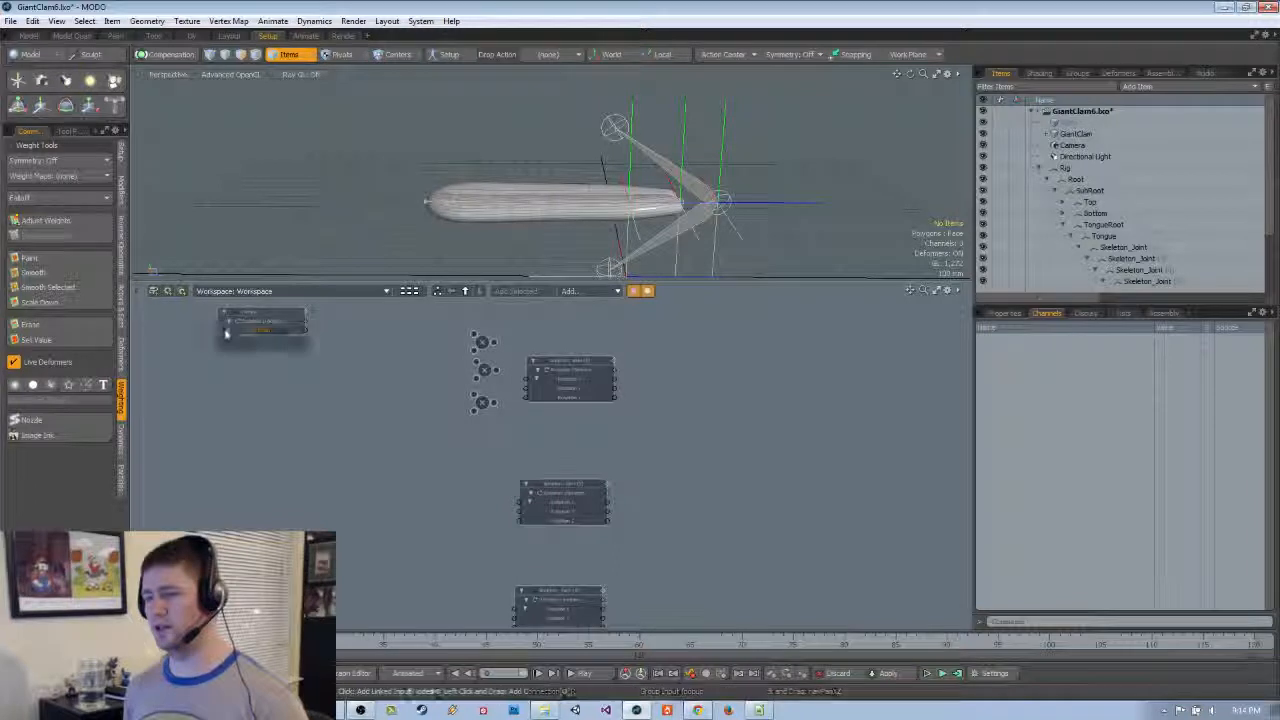
left_click_drag(308, 331, 480, 383)
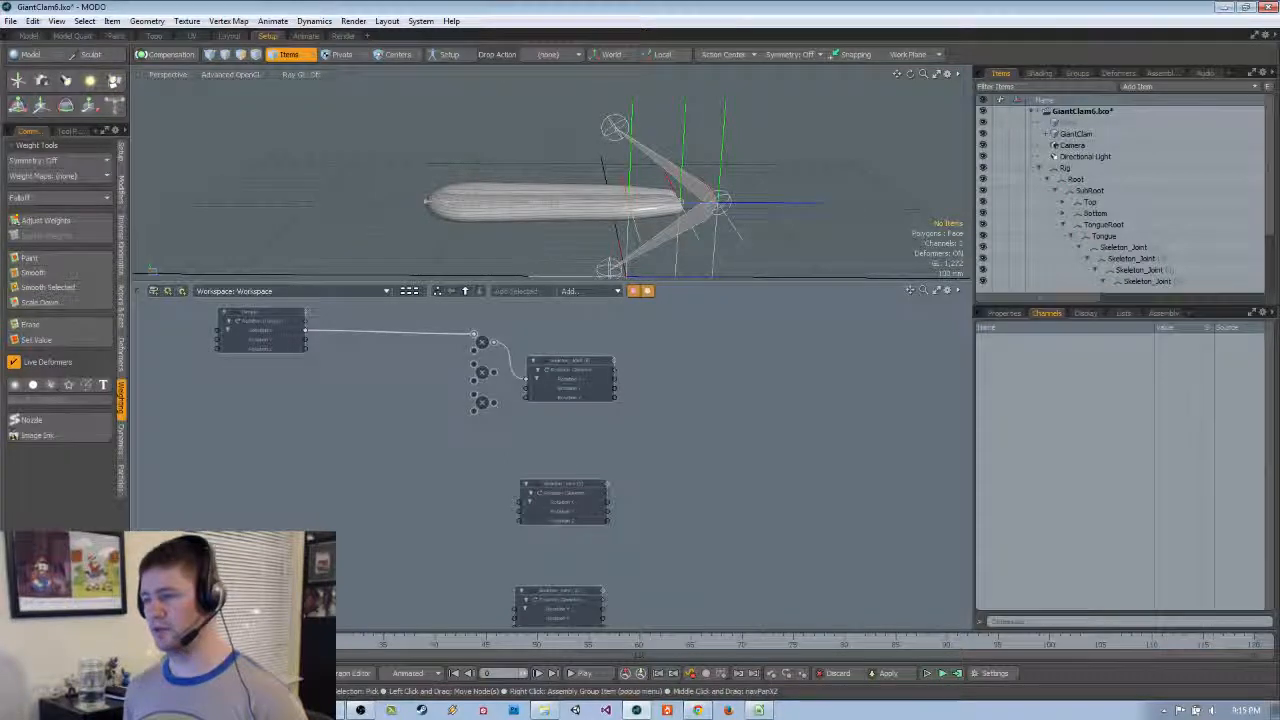
middle_click_drag(475, 467, 475, 502)
mouse_move(499, 374)
middle_mouse_down()
mouse_move(490, 476)
mouse_move(493, 392)
middle_mouse_up()
key("ctrl+d")
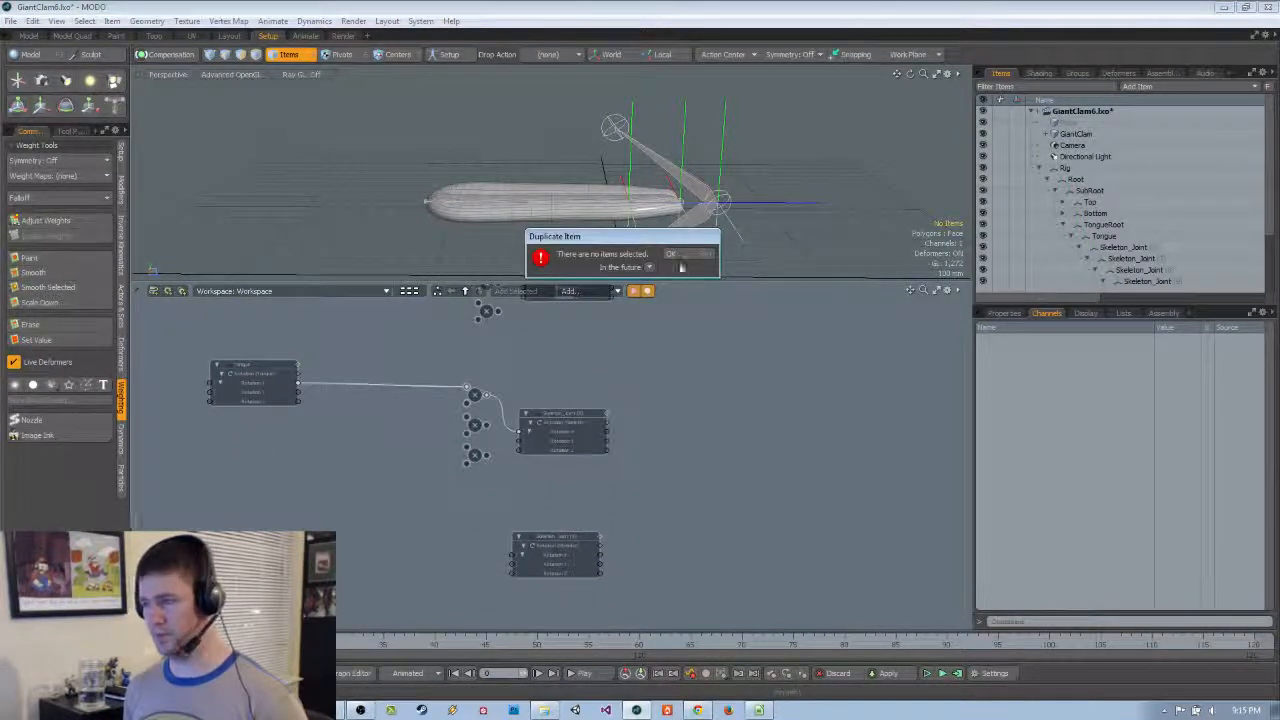
left_click(682, 257)
Copy the three multiply nodes beside Skeleton_Joint (7) and paste them next to Skeleton_Joint (9)
middle_click_drag(501, 347, 500, 434)
left_click(487, 399)
left_click(487, 371, "shift")
left_click(489, 334, "shift")
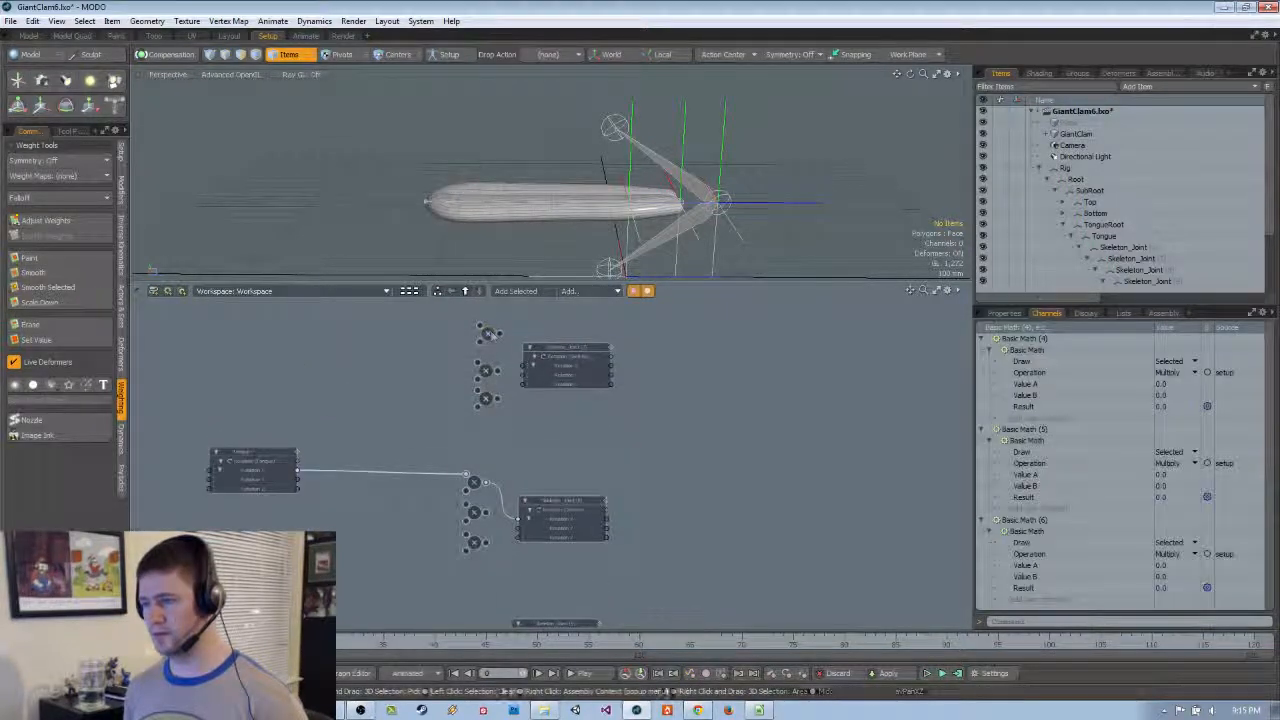
middle_click_drag(683, 453, 630, 445)
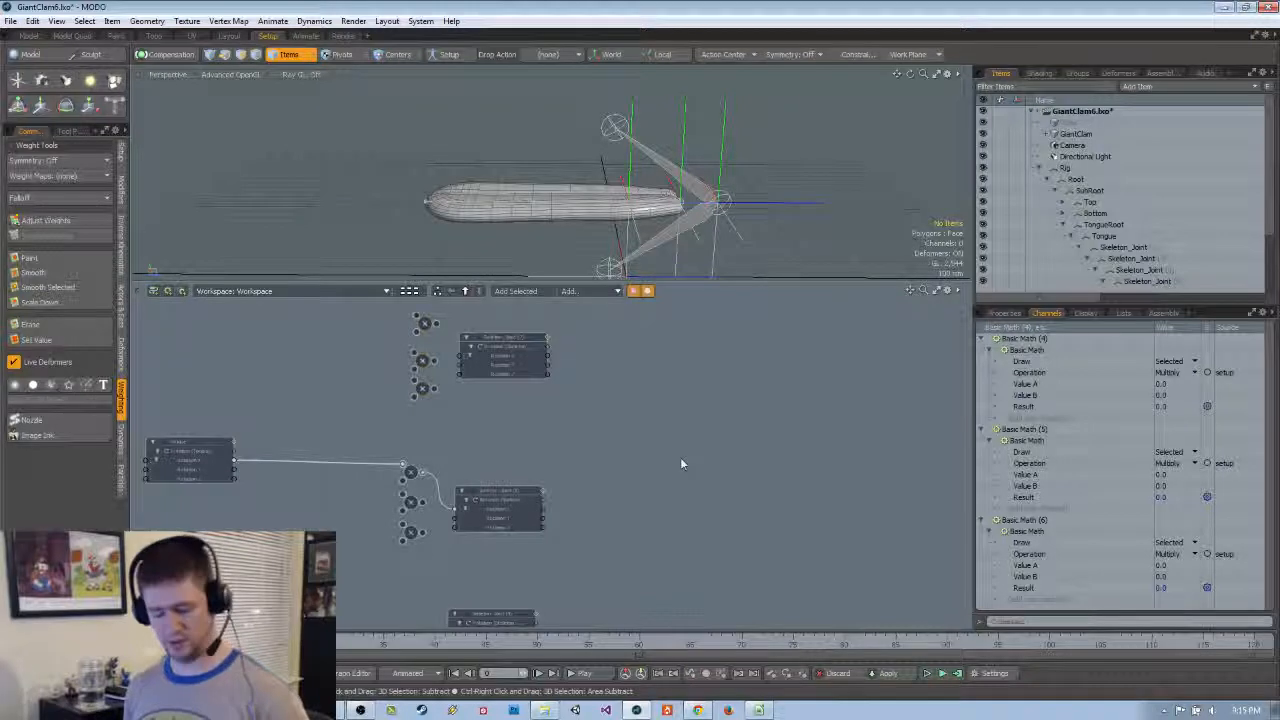
key("ctrl+z")
key("ctrl+z")
key("ctrl+shift+z")
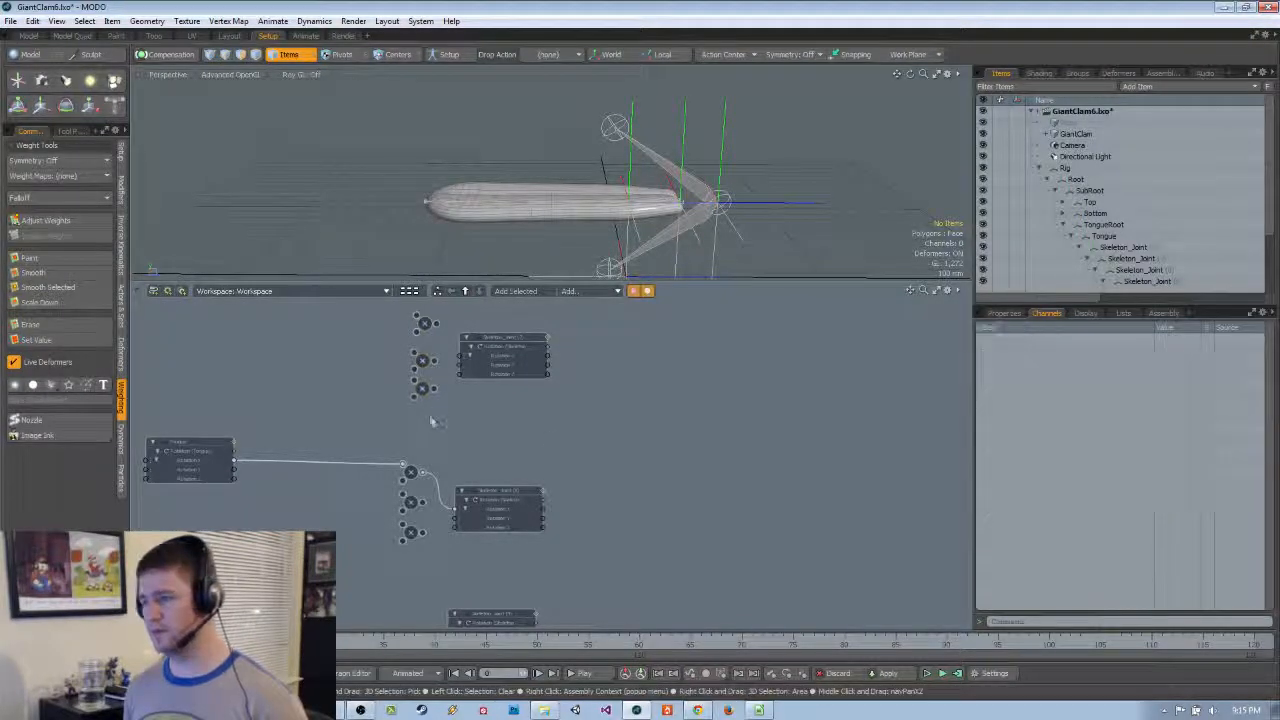
middle_click_drag(480, 462, 521, 326)
key("ctrl+v")
left_click_drag(606, 370, 464, 524)
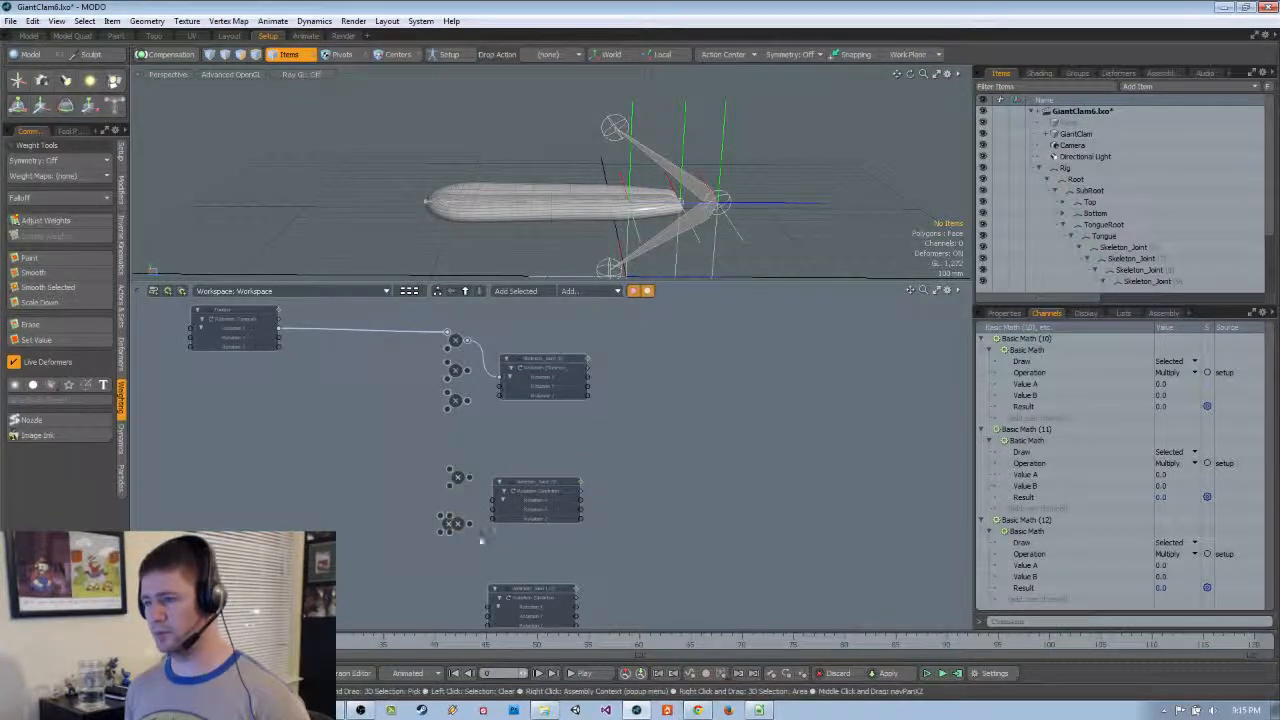
Arrange the pasted multiply nodes in an evenly spaced column beside Skeleton_Joint (9)
middle_click_drag(473, 516, 488, 426)
scroll(488, 425, "up", 3)
left_click(490, 424)
mouse_move(469, 442)
left_mouse_down()
mouse_move(470, 414)
mouse_move(463, 464)
left_mouse_up()
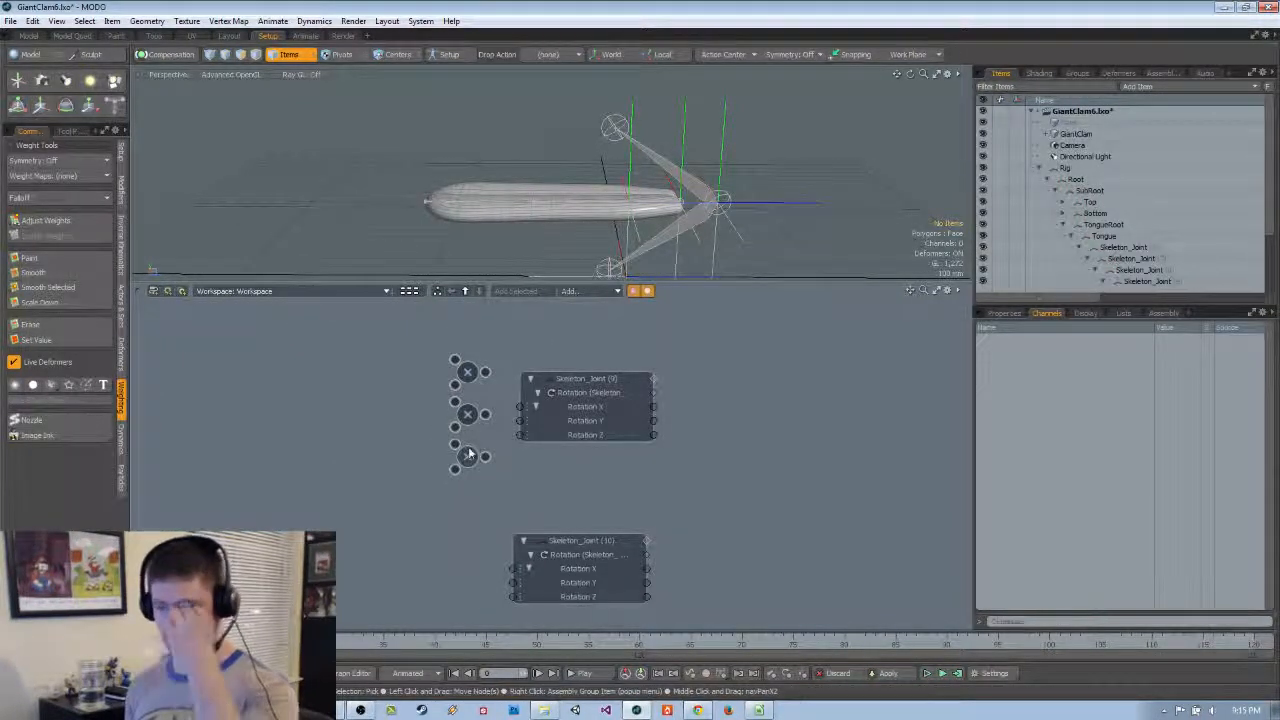
Copy the three multiply nodes beside Skeleton_Joint (9) and paste them near Skeleton_Joint (10)
scroll(504, 455, "down", 5)
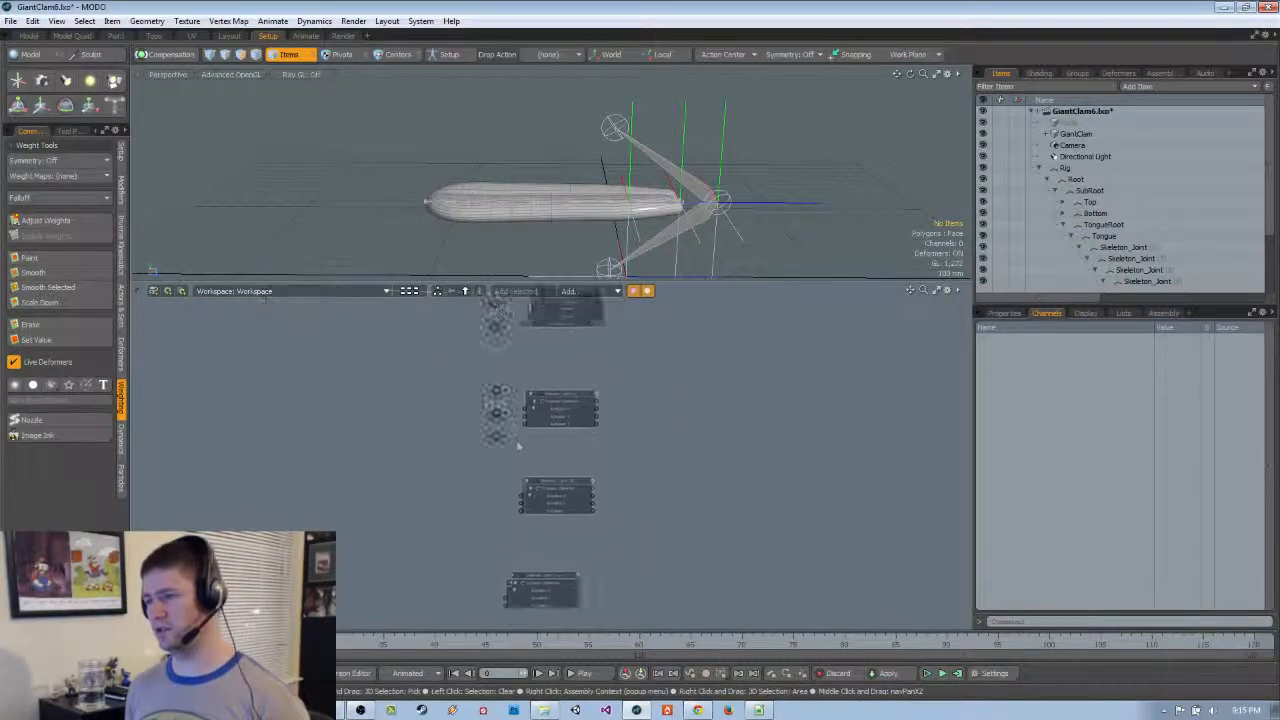
left_click(507, 408)
left_click(505, 399, "shift")
left_click(505, 377, "shift")
middle_click_drag(493, 456, 494, 434)
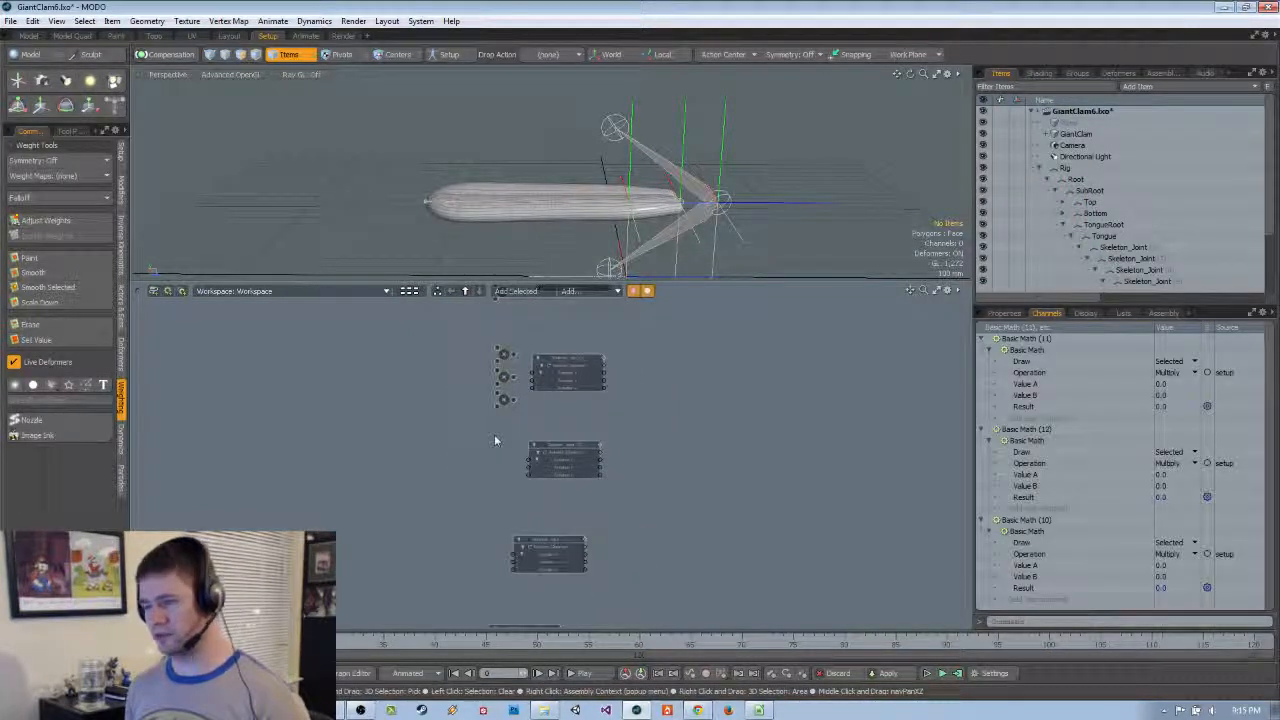
key("ctrl+c")
key("ctrl+v")
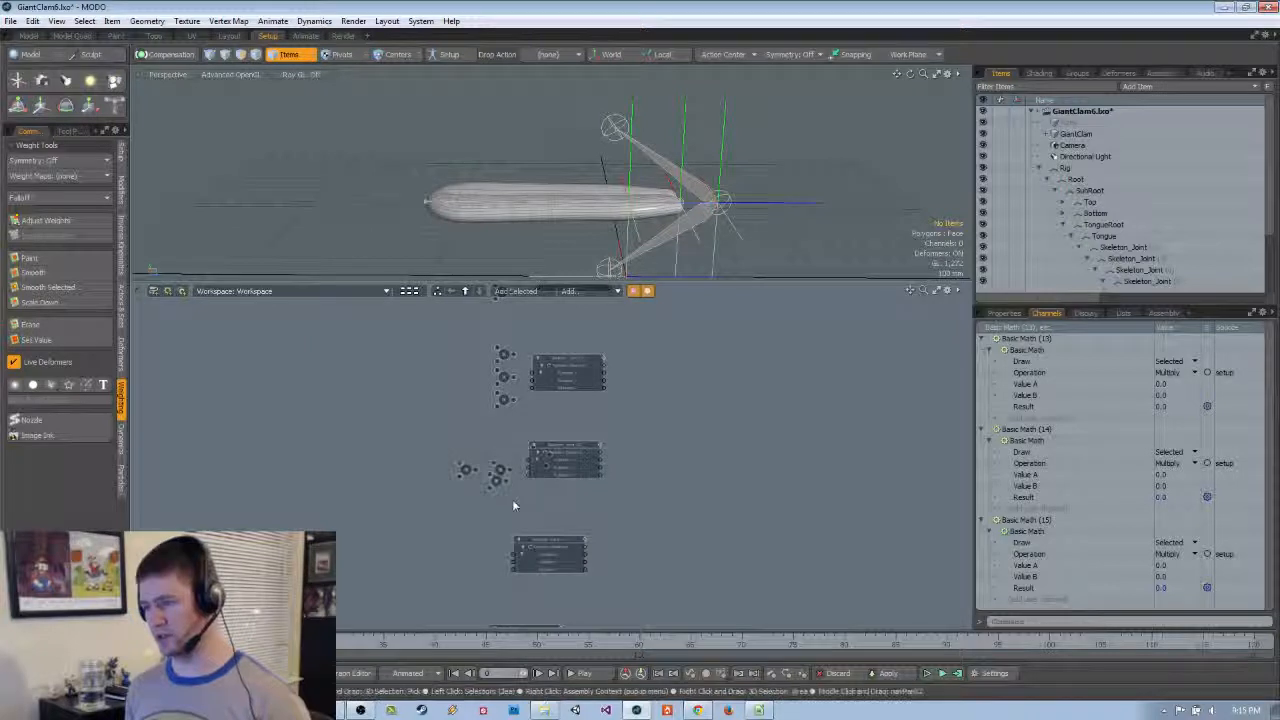
Arrange the pasted multiply nodes in a column beside Skeleton_Joint (10)
scroll(505, 490, "up", 3)
left_click(501, 482)
left_click_drag(484, 424, 490, 417)
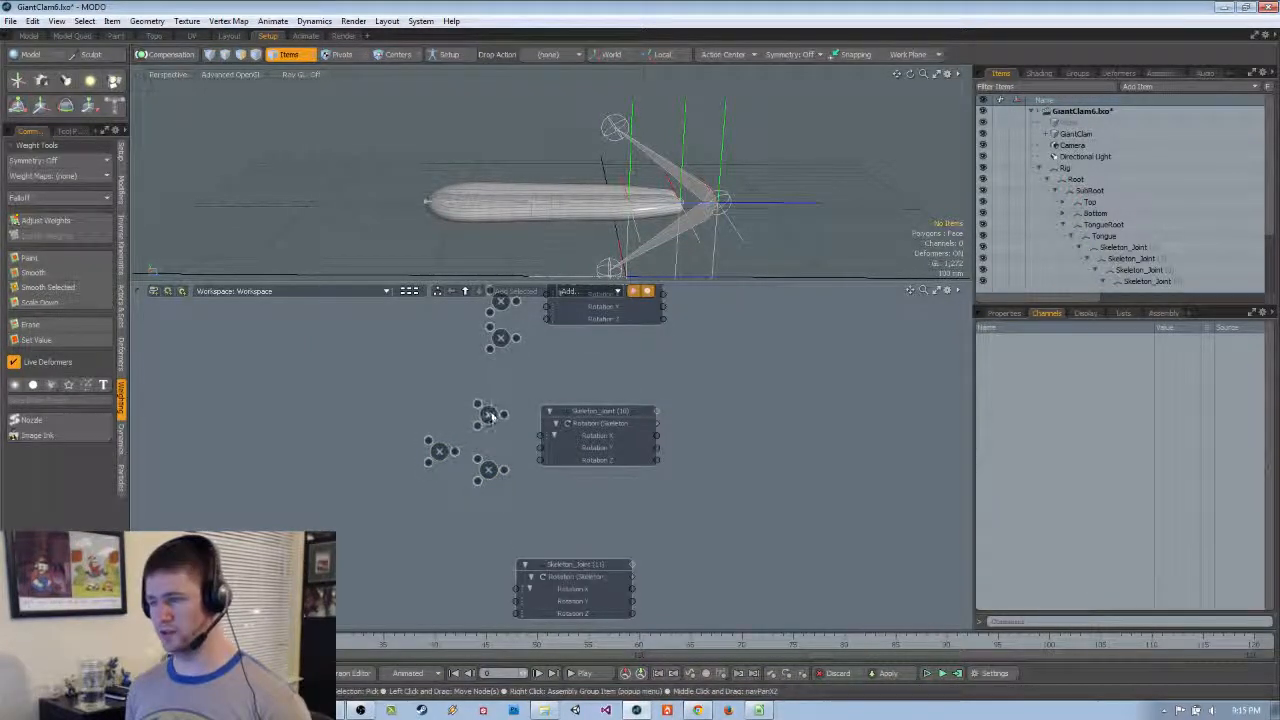
mouse_move(497, 472)
left_mouse_down()
mouse_move(494, 450)
mouse_move(478, 494)
mouse_move(490, 490)
left_mouse_up()
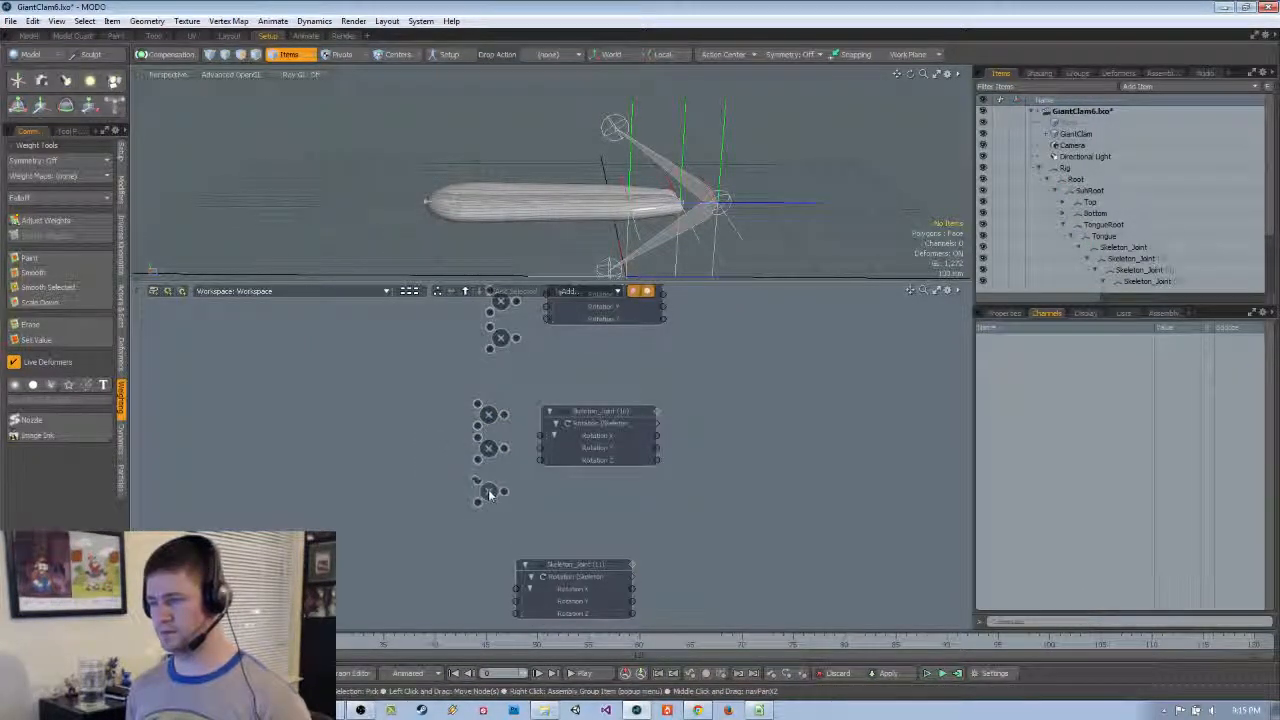
Duplicate the three multiply nodes beside Skeleton_Joint (10) and move the copies toward Skeleton_Joint (11)
middle_click_drag(509, 505, 536, 440)
scroll(583, 480, "down", 2)
left_click(512, 452)
left_click(511, 421, "shift")
left_click(510, 395, "shift")
key("ctrl+d")
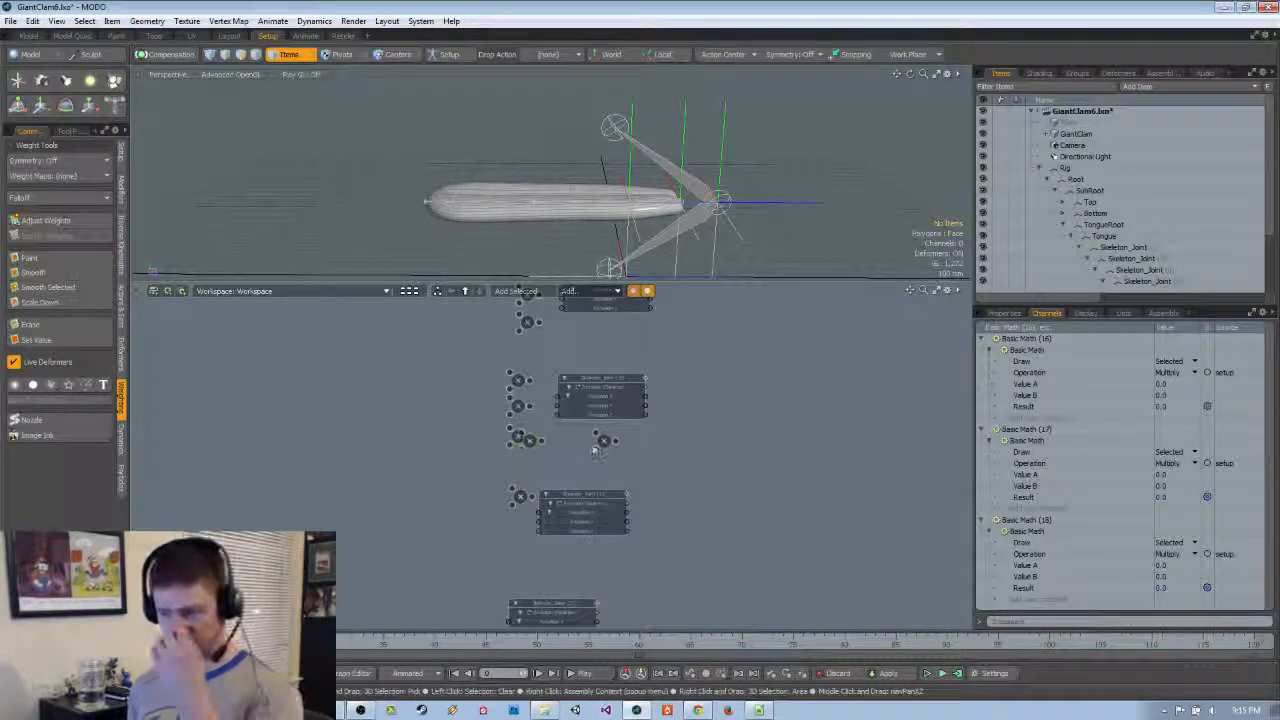
left_click_drag(598, 445, 512, 492)
Stack the three duplicated multiply nodes in a column beside Skeleton_Joint (11)
scroll(515, 460, "up", 2)
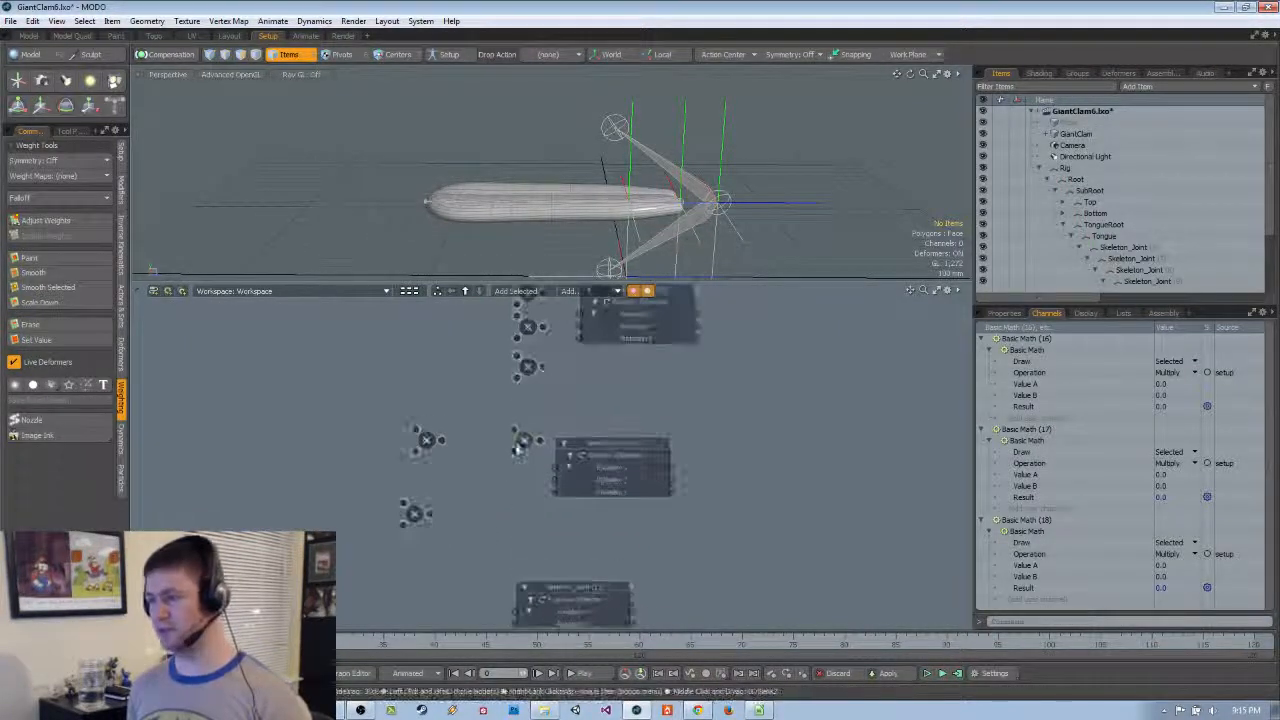
middle_click_drag(506, 505, 506, 451)
left_click(506, 451)
left_click_drag(420, 386, 517, 433)
left_click_drag(519, 387, 513, 387)
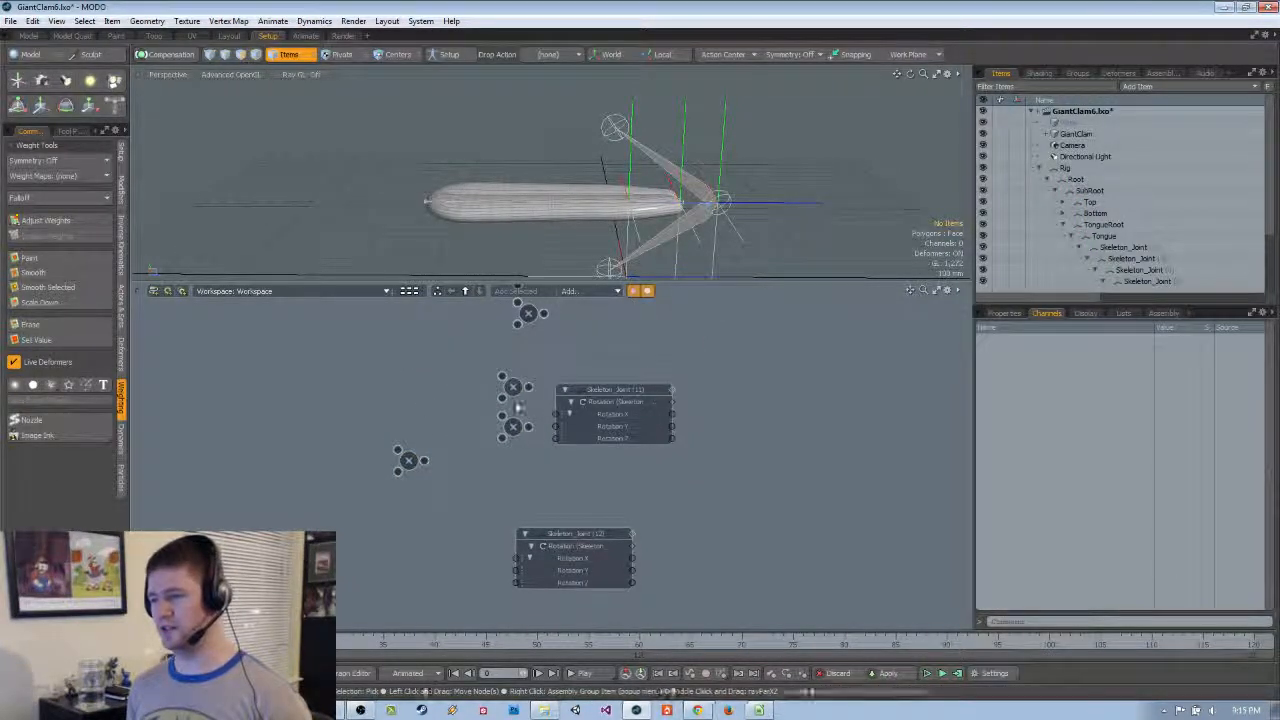
left_click_drag(423, 463, 509, 385)
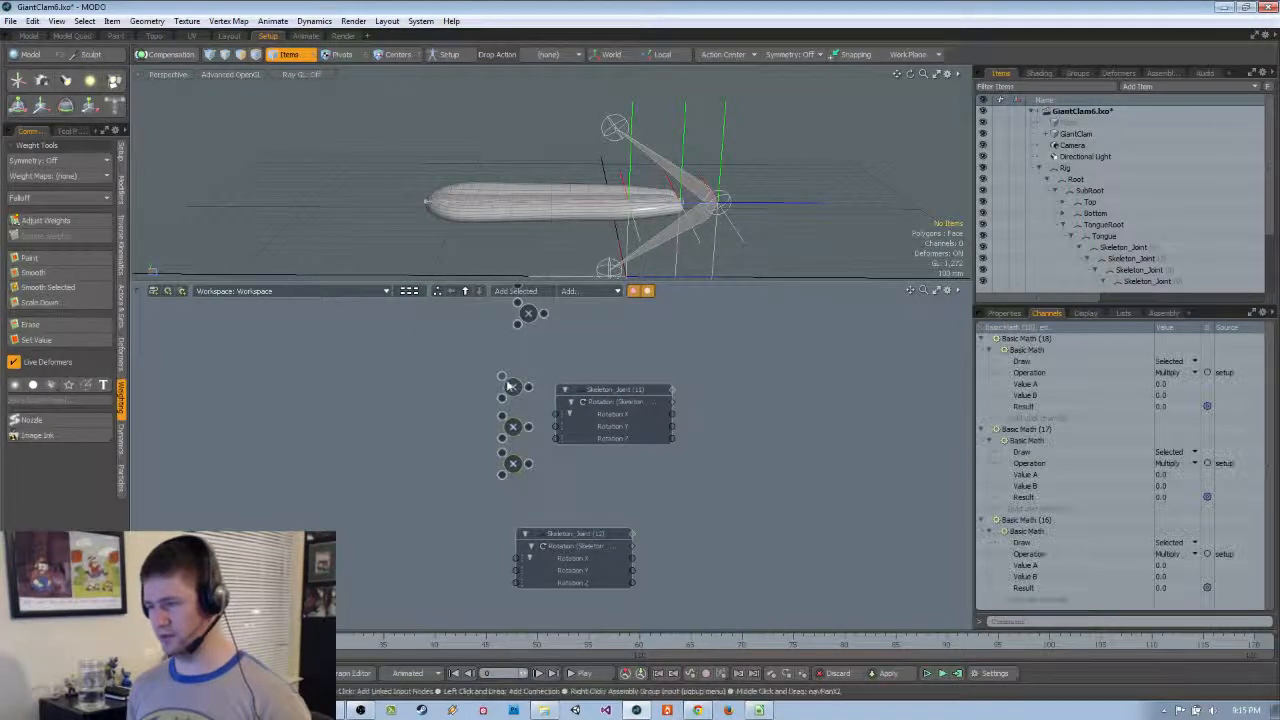
Duplicate the three multiply nodes beside Skeleton_Joint (11) and arrange the copies in a column beside Skeleton_Joint (12)
key("ctrl+d")
middle_click_drag(566, 501, 648, 384)
left_click_drag(618, 379, 485, 461)
left_click(529, 431)
left_click_drag(504, 387, 545, 427)
middle_click_drag(559, 477, 567, 423)
left_click_drag(573, 427, 561, 424)
left_click_drag(492, 405, 548, 457)
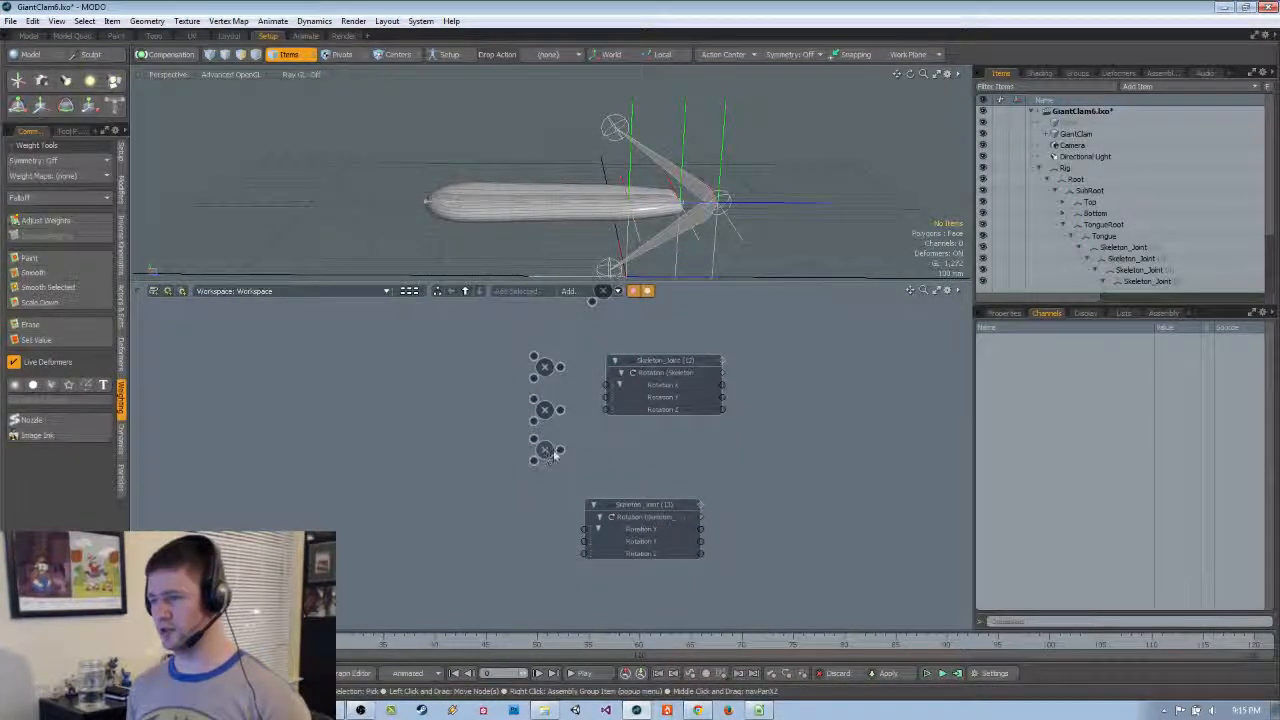
Duplicate the three multiply nodes beside Skeleton_Joint (12) and move the copies next to Skeleton_Joint (13)
scroll(553, 450, "down", 3)
left_click(548, 440)
left_click(548, 411, "shift")
left_click(550, 376, "shift")
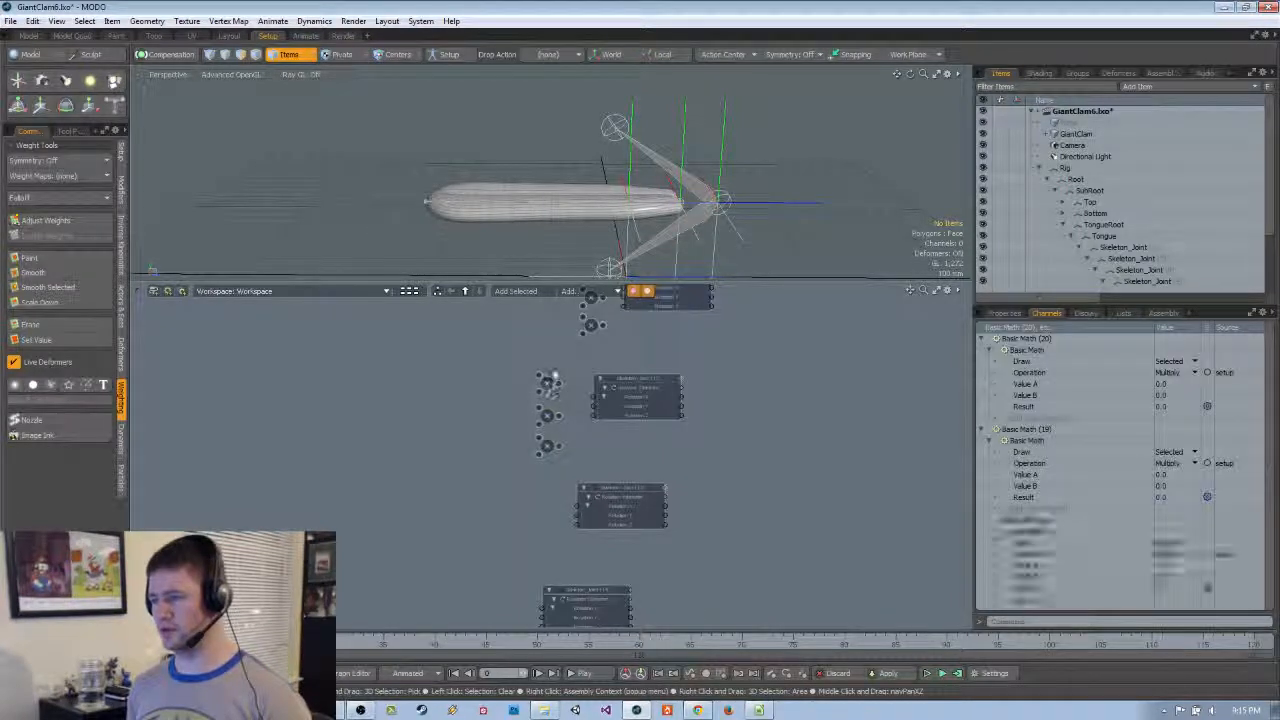
left_click_drag(547, 416, 546, 407)
key("ctrl+d")
middle_click_drag(563, 466, 594, 386)
scroll(580, 458, "up", 3)
left_click_drag(606, 369, 585, 462)
left_click(588, 417)
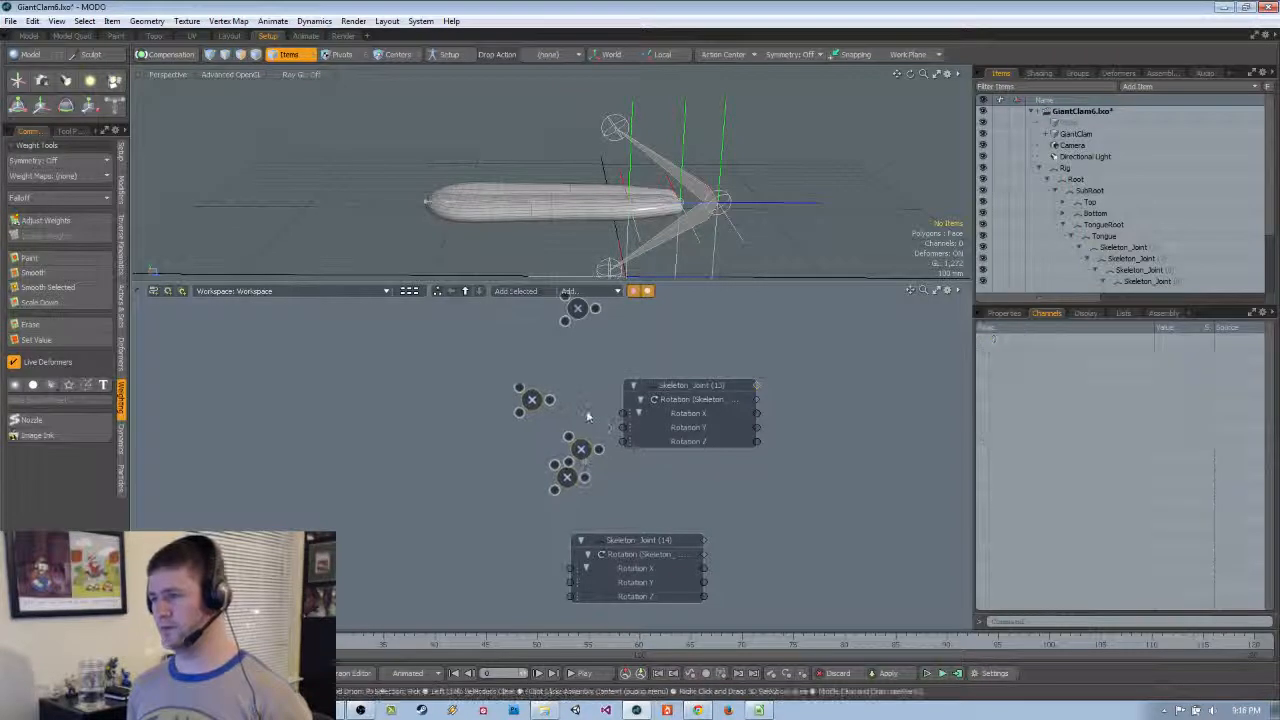
Stack the three duplicated multiply nodes in a column beside Skeleton_Joint (13)
left_click_drag(532, 401, 579, 380)
left_click_drag(583, 452, 580, 429)
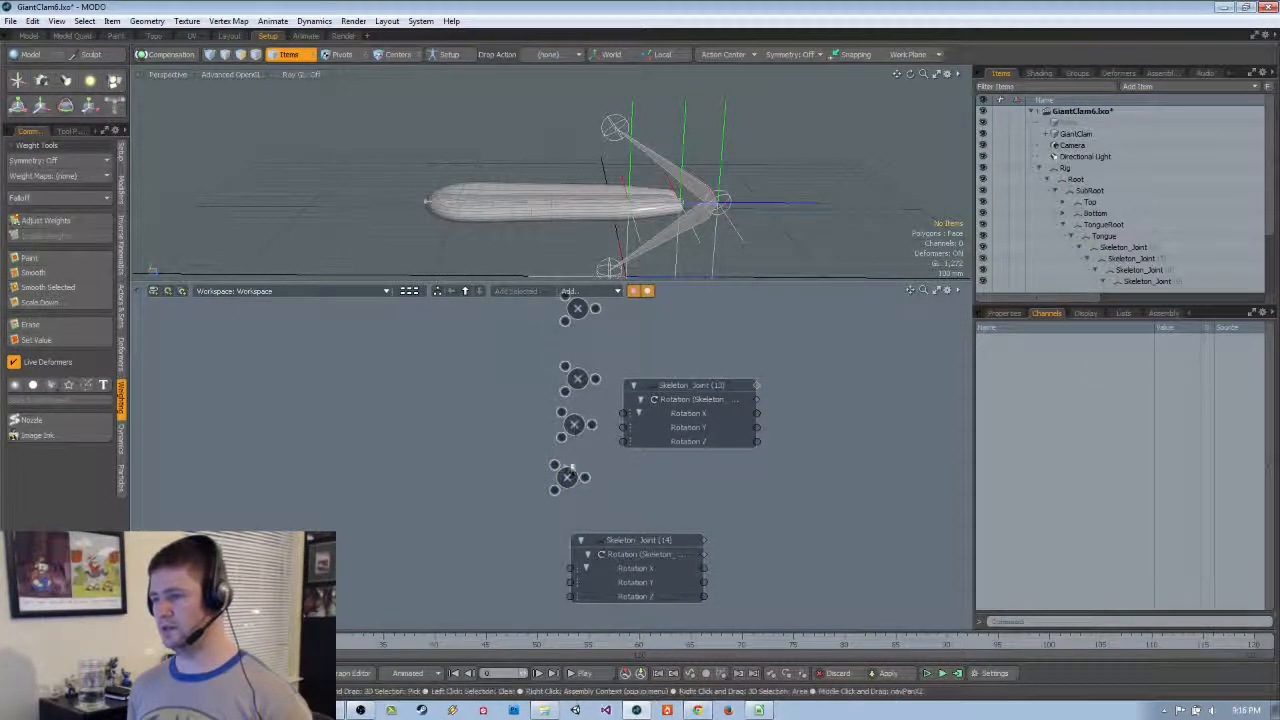
left_click_drag(568, 481, 575, 475)
Duplicate the three multiply nodes beside Skeleton_Joint (13) and arrange the copies in a column beside Skeleton_Joint (14)
scroll(579, 485, "down", 3)
mouse_move(574, 512)
middle_mouse_down()
mouse_move(571, 401)
mouse_move(582, 491)
middle_mouse_up()
scroll(571, 410, "up", 3)
left_click_drag(595, 469, 586, 353)
key("ctrl+d")
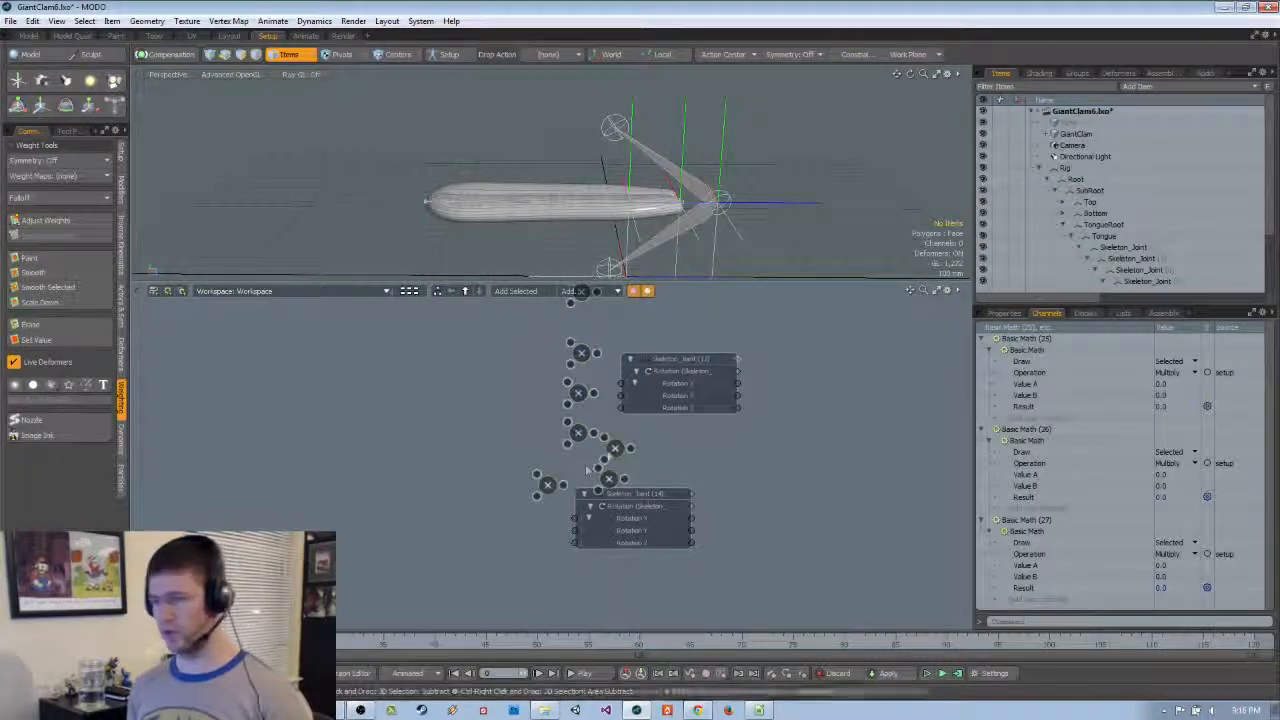
left_click_drag(612, 453, 532, 489)
middle_click_drag(542, 527, 569, 474)
left_click(568, 482)
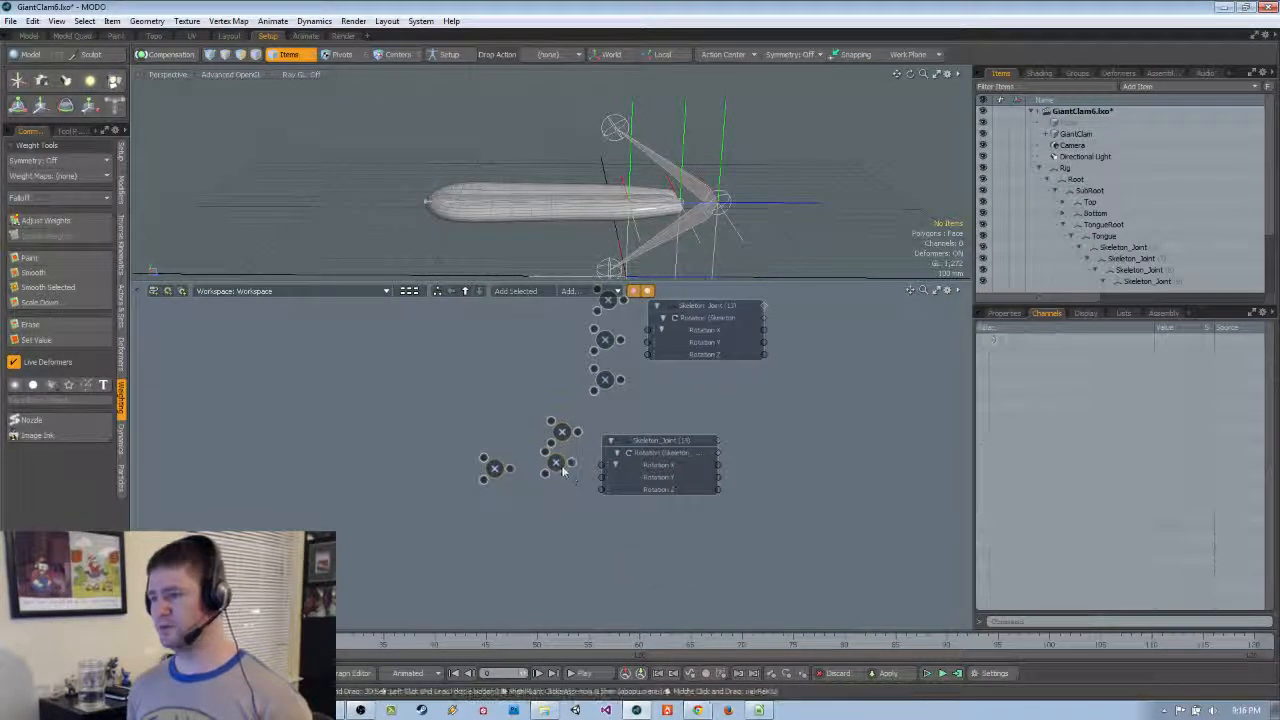
left_click_drag(558, 465, 557, 434)
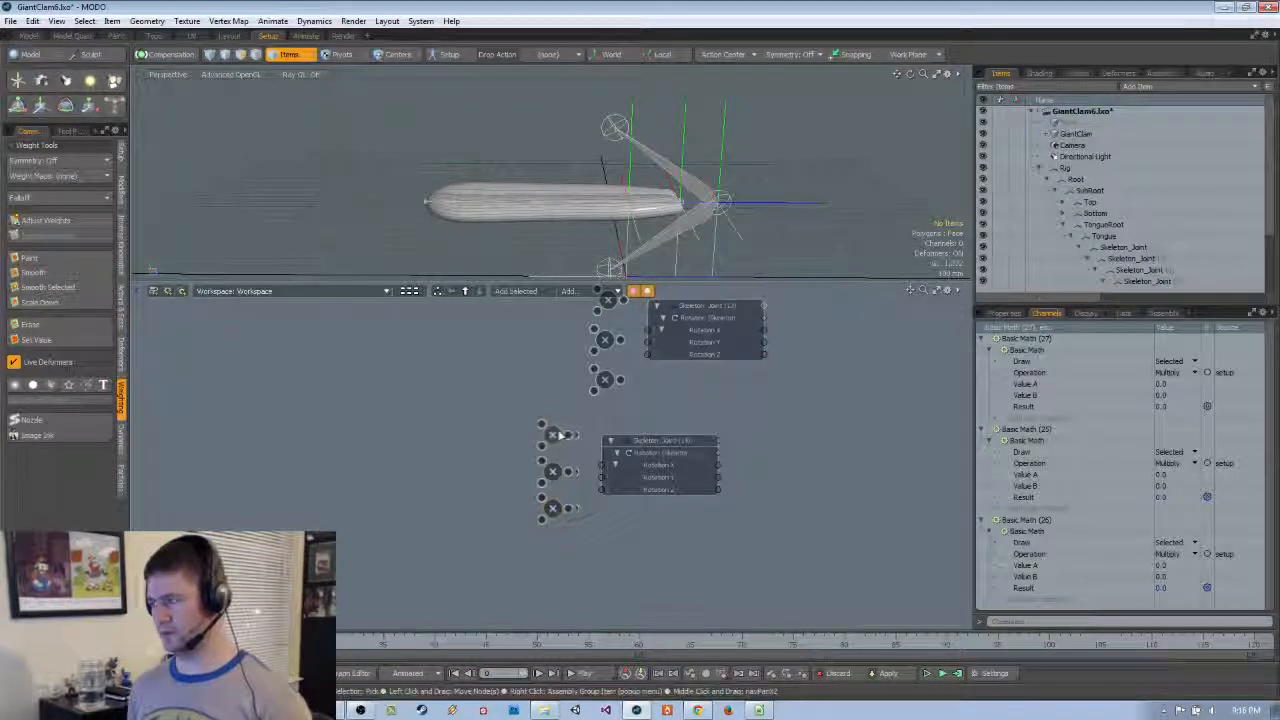
left_click(588, 578)
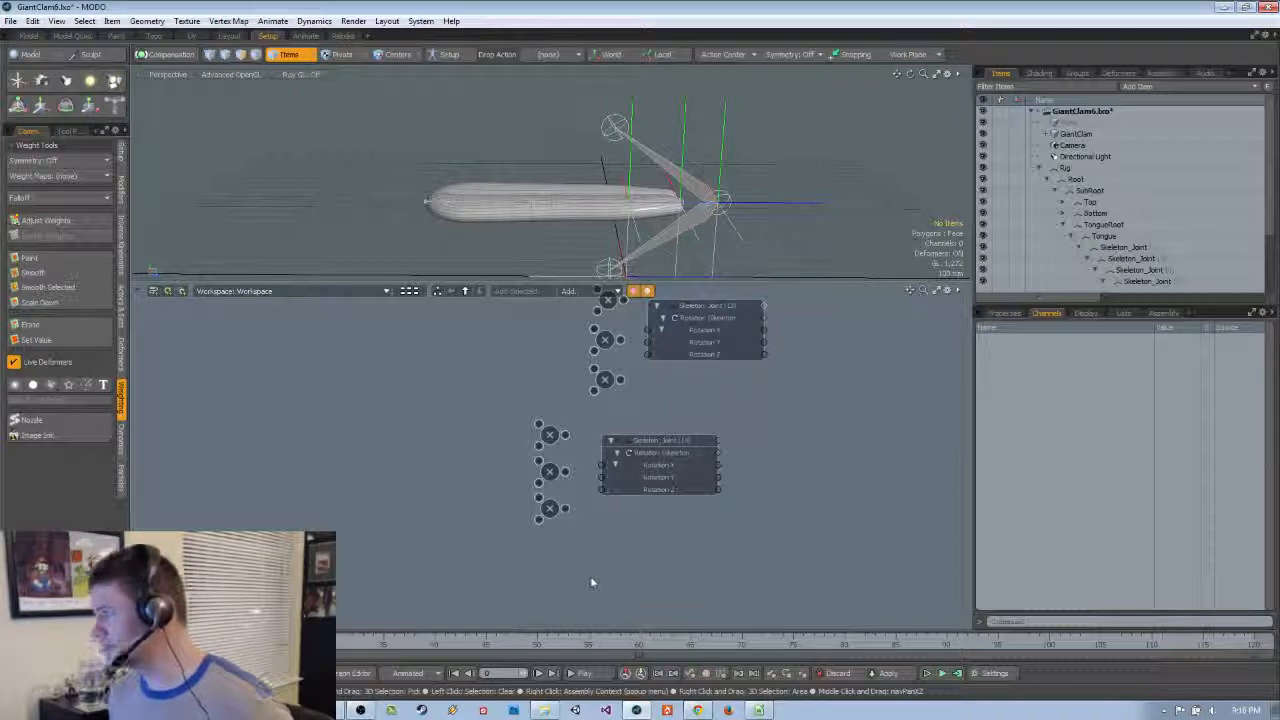
Connect the three multiply node outputs to Rotation X, Y and Z of Skeleton_Joint (14)
scroll(558, 466, "up", 3)
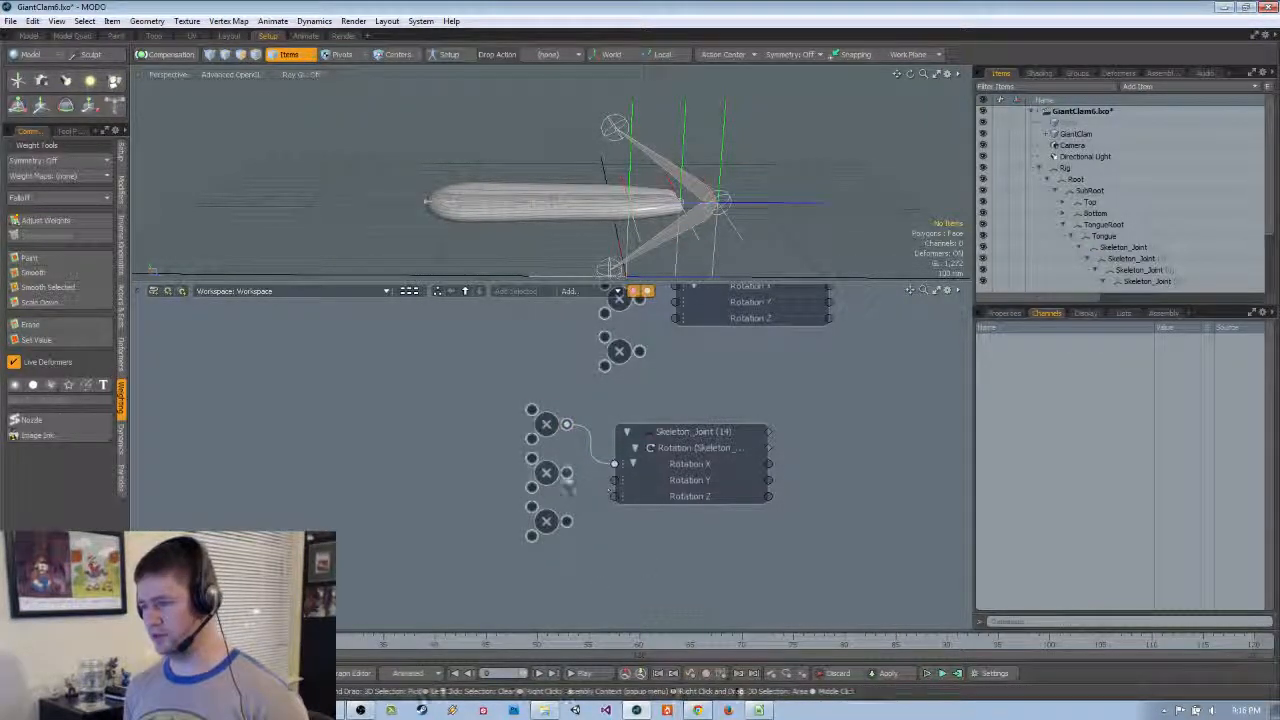
left_click_drag(567, 473, 615, 481)
left_click_drag(567, 521, 615, 498)
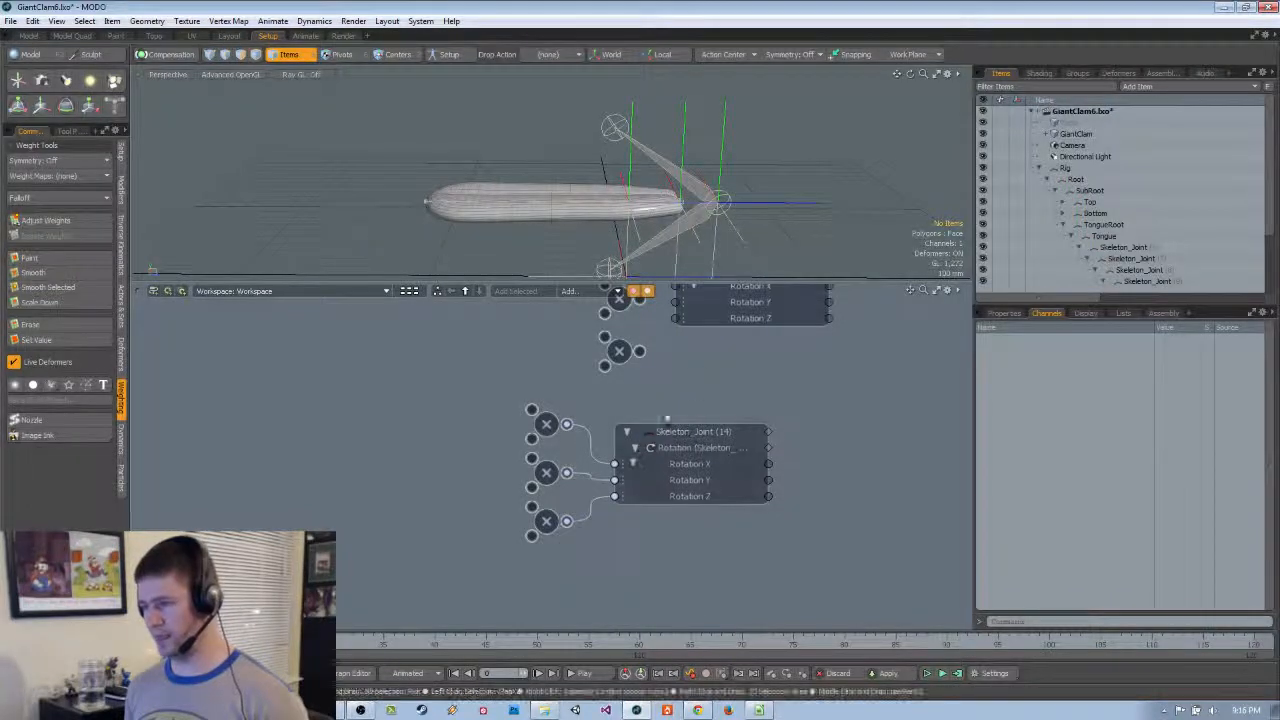
Connect the adjacent multiply node outputs to Rotation X, Y and Z of Skeleton_Joint (13) and Skeleton_Joint (12)
middle_click_drag(689, 379, 615, 530)
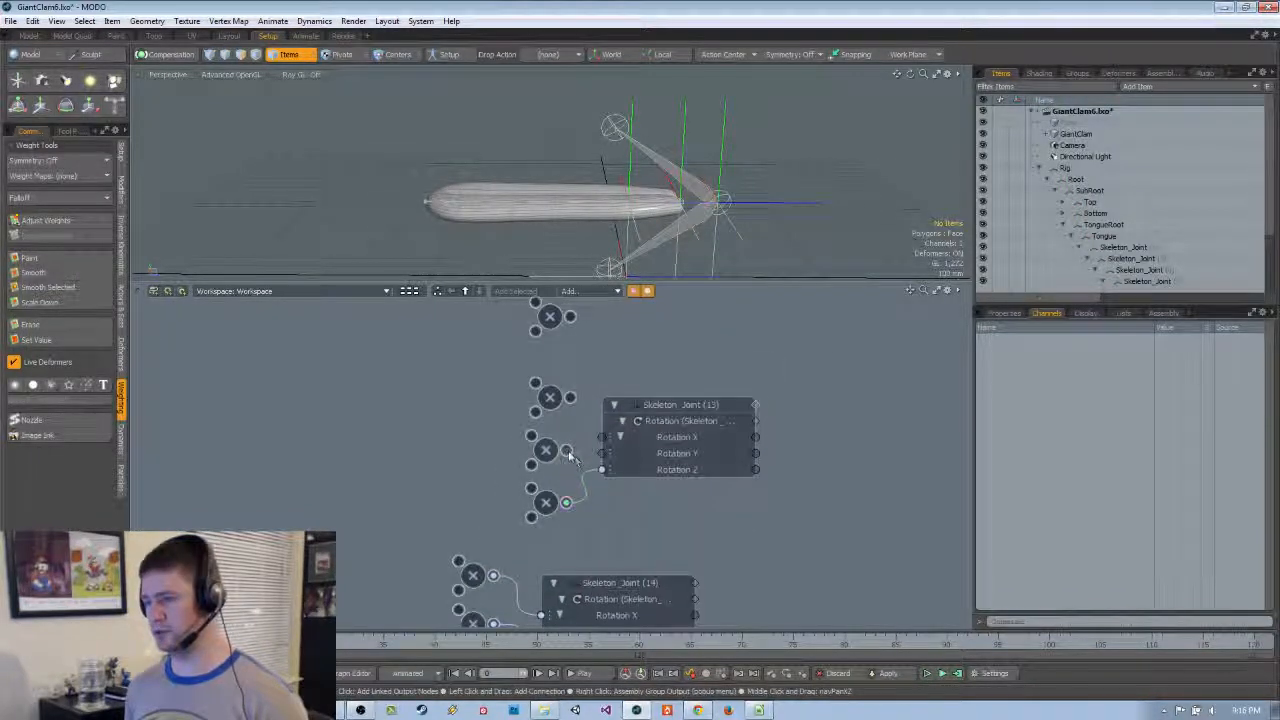
left_click_drag(572, 399, 603, 437)
middle_click_drag(617, 433, 607, 645)
left_click_drag(565, 535, 621, 463)
Connect the multiply node outputs to Rotation X, Y and Z of Skeleton_Joint (11) and straighten their column
middle_click_drag(621, 463, 583, 655)
left_click_drag(600, 530, 567, 485)
left_click_drag(579, 437, 575, 433)
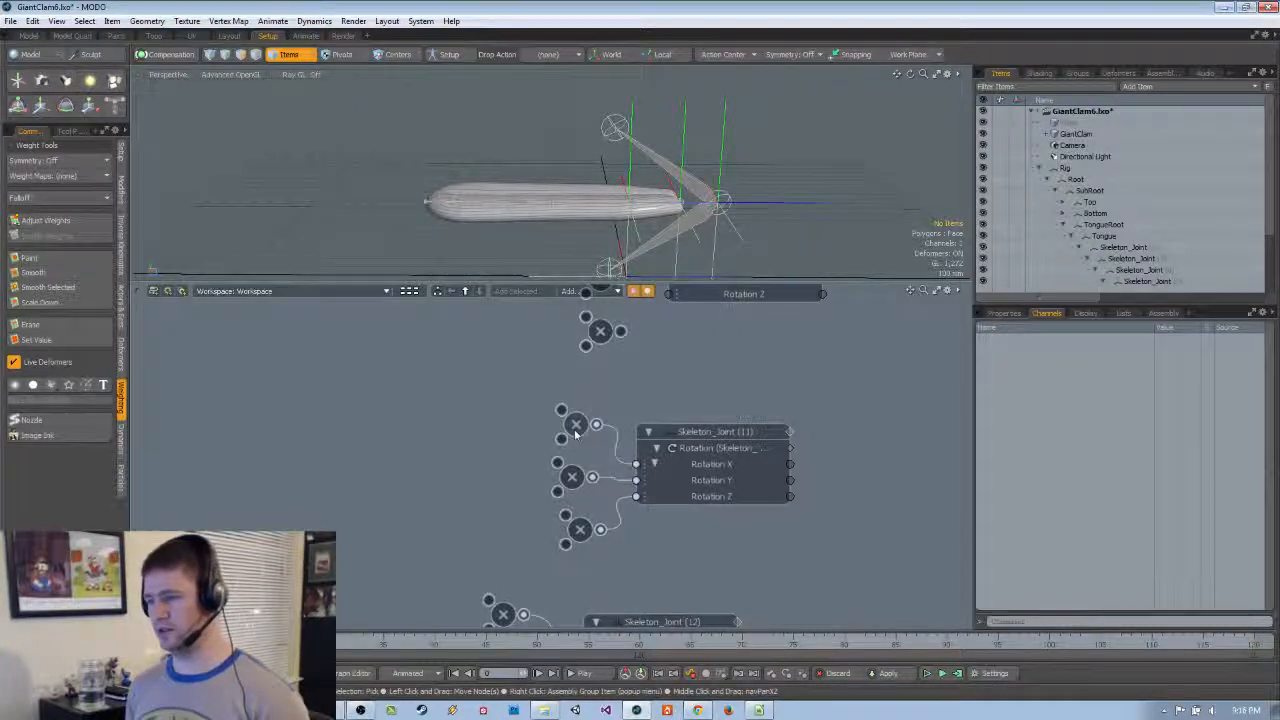
left_click_drag(576, 536, 568, 535)
Connect the adjacent multiply node outputs to Rotation X, Y and Z of Skeleton_Joint (10), Skeleton_Joint (9) and Skeleton_Joint (8)
middle_click_drag(612, 432, 584, 618)
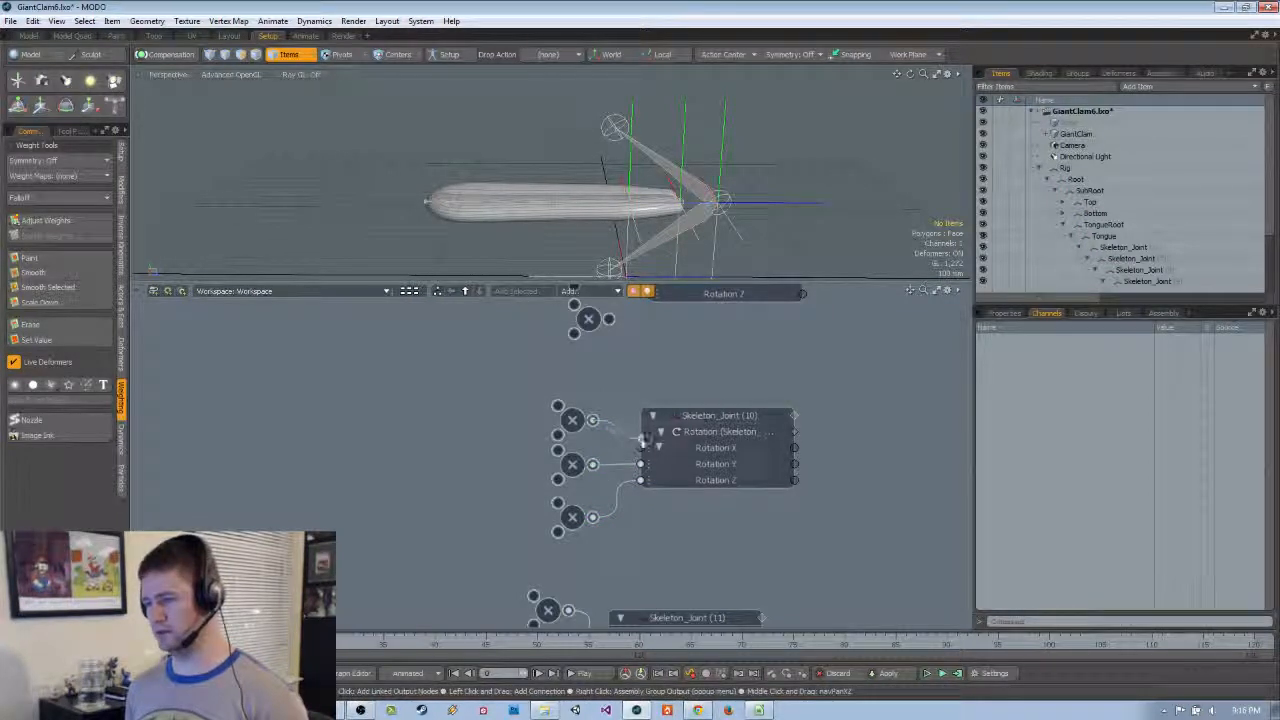
middle_click_drag(652, 418, 658, 618)
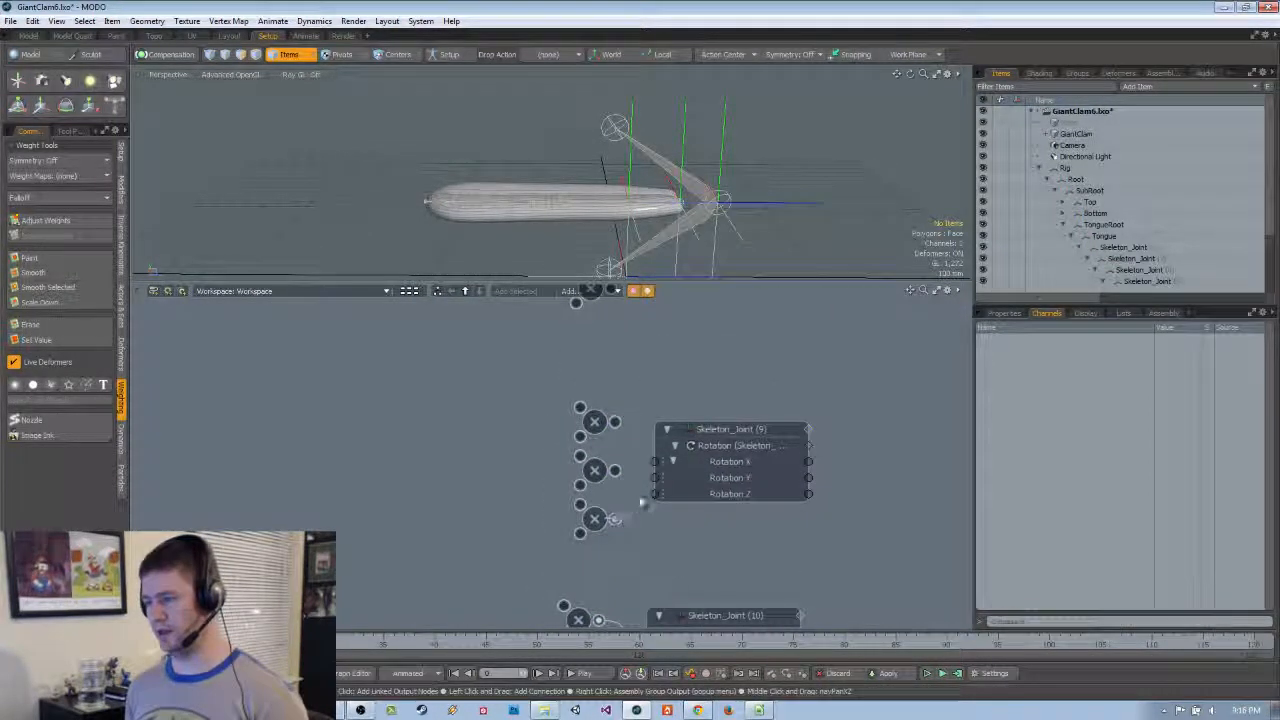
left_click_drag(643, 503, 655, 494)
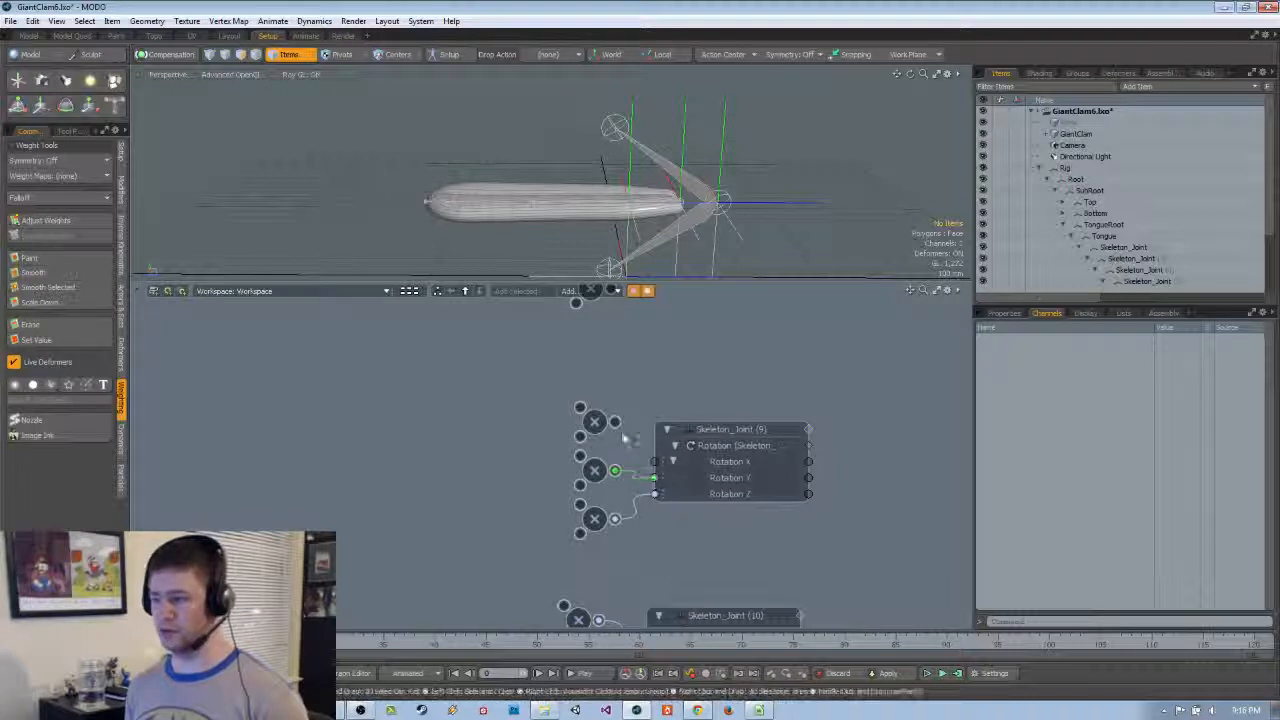
left_click_drag(616, 425, 655, 461)
middle_click_drag(629, 338, 624, 551)
left_click_drag(602, 503, 657, 494)
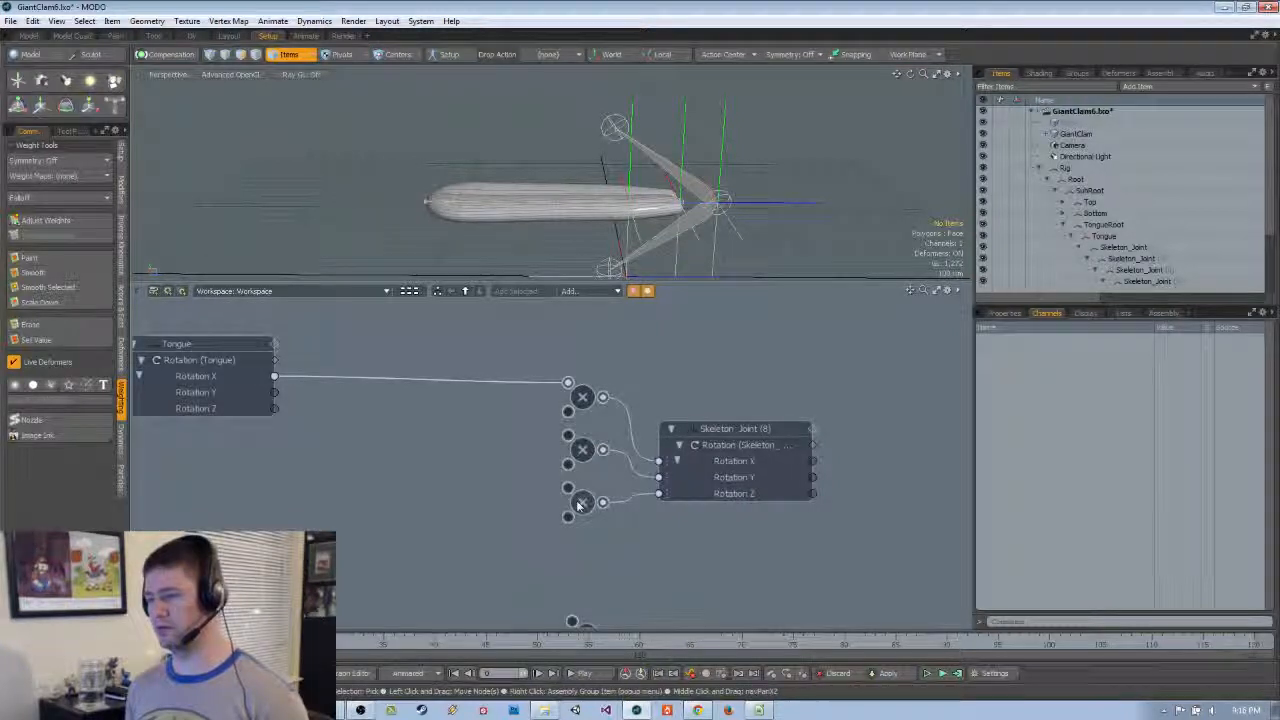
Connect the three multiply node outputs to Rotation X, Y and Z of Skeleton_Joint (7)
scroll(622, 538, "down", 6)
middle_click_drag(617, 543, 617, 531)
middle_click_drag(626, 356, 617, 458)
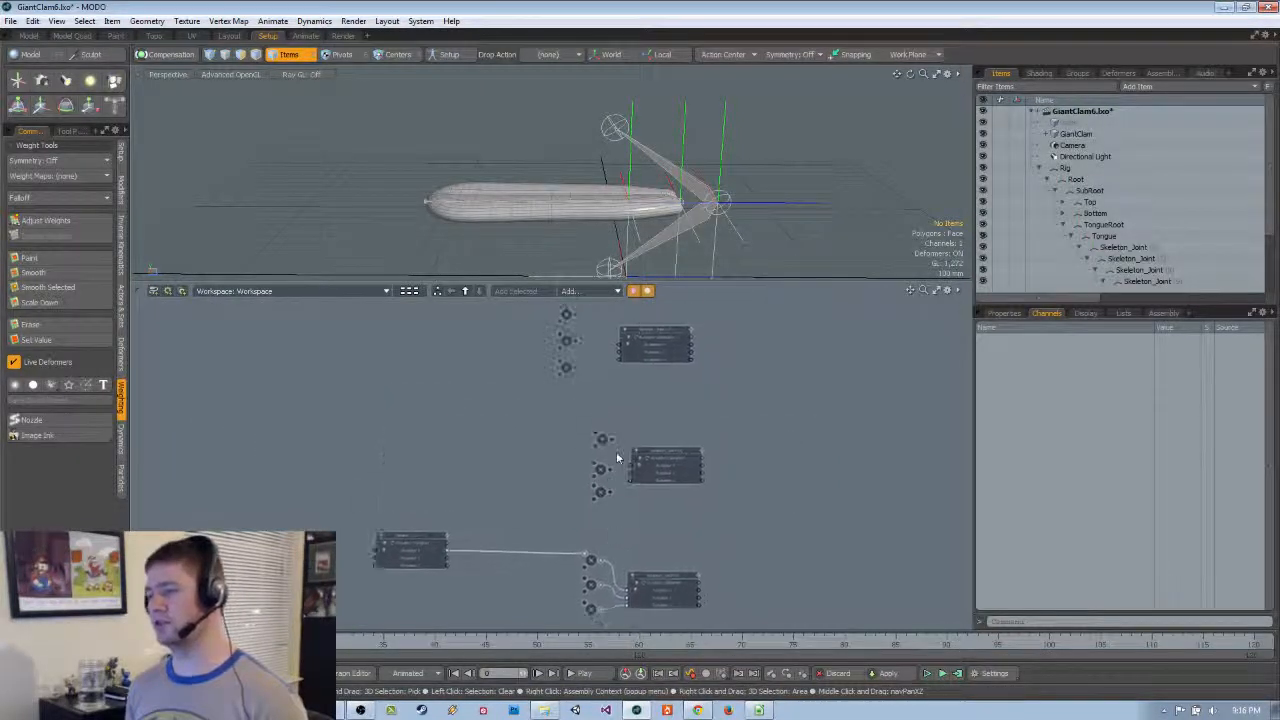
scroll(617, 458, "up", 5)
left_click_drag(587, 424, 645, 492)
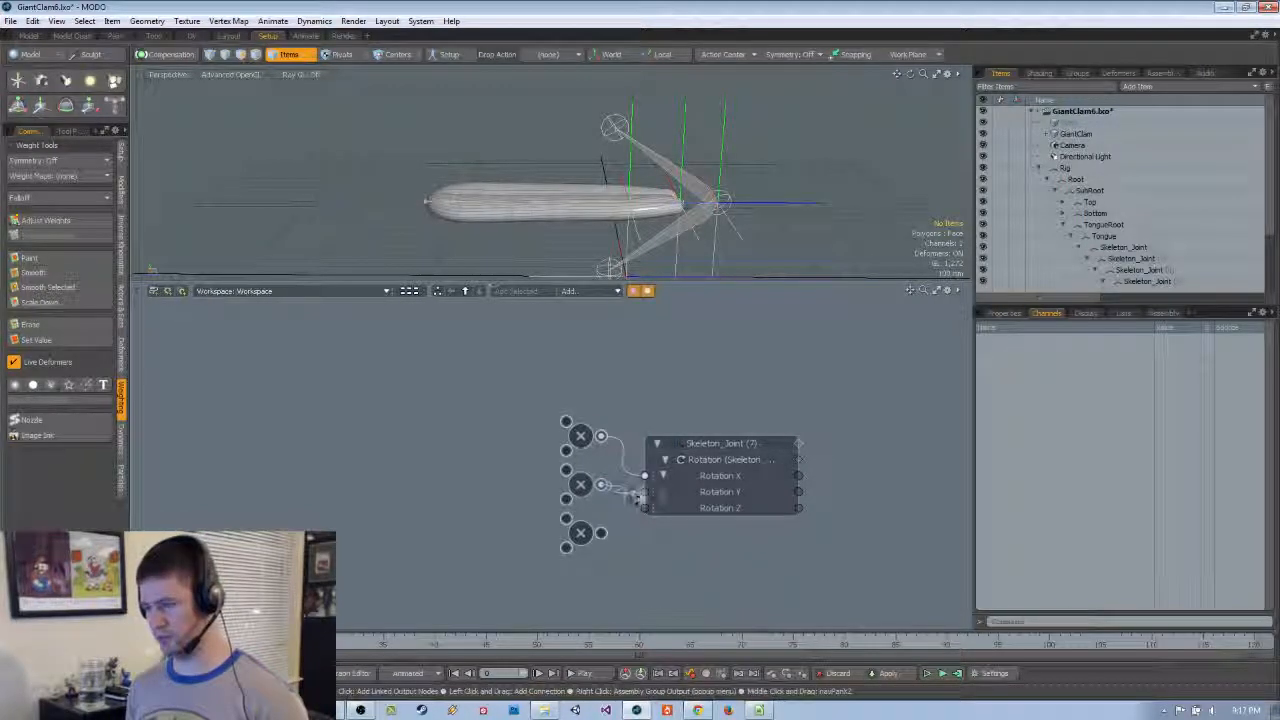
left_click_drag(601, 532, 645, 508)
Tighten the multiply node column beside Skeleton_Joint (6) and connect its outputs to the joint's Rotation X, Y and Z
middle_click_drag(698, 386, 677, 531)
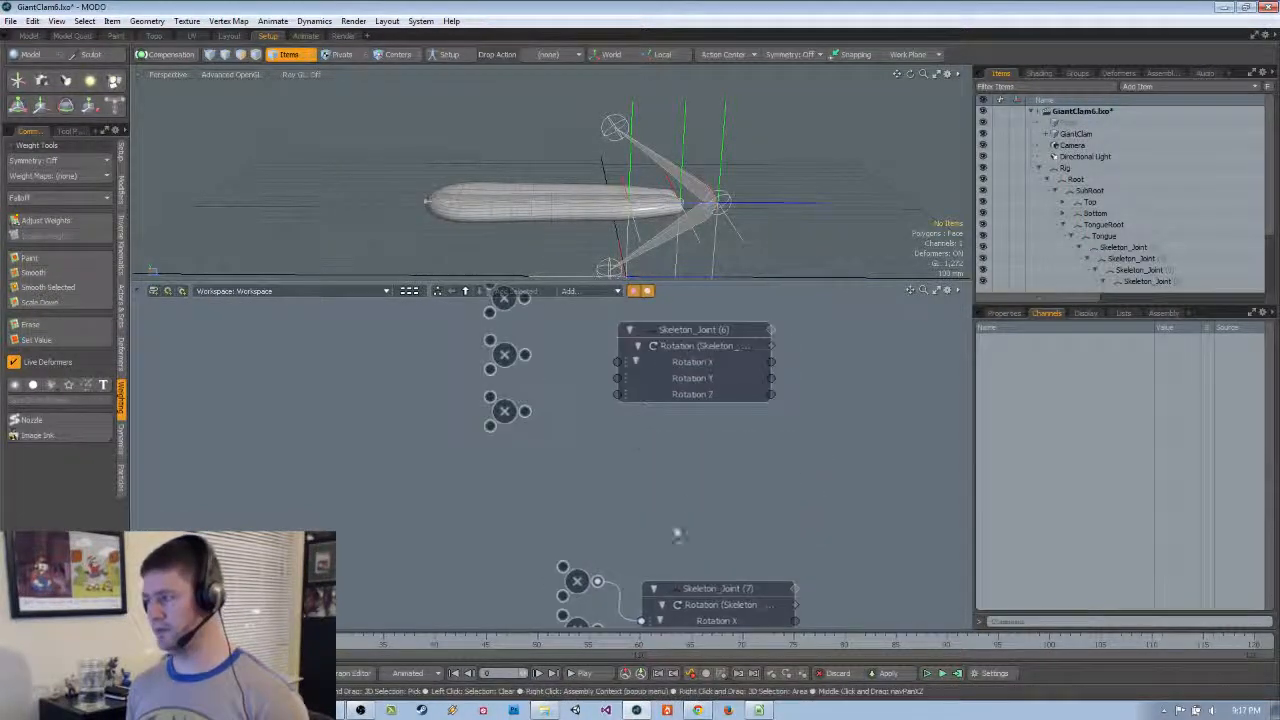
mouse_move(683, 411)
middle_mouse_down()
mouse_move(709, 471)
mouse_move(703, 527)
middle_mouse_up()
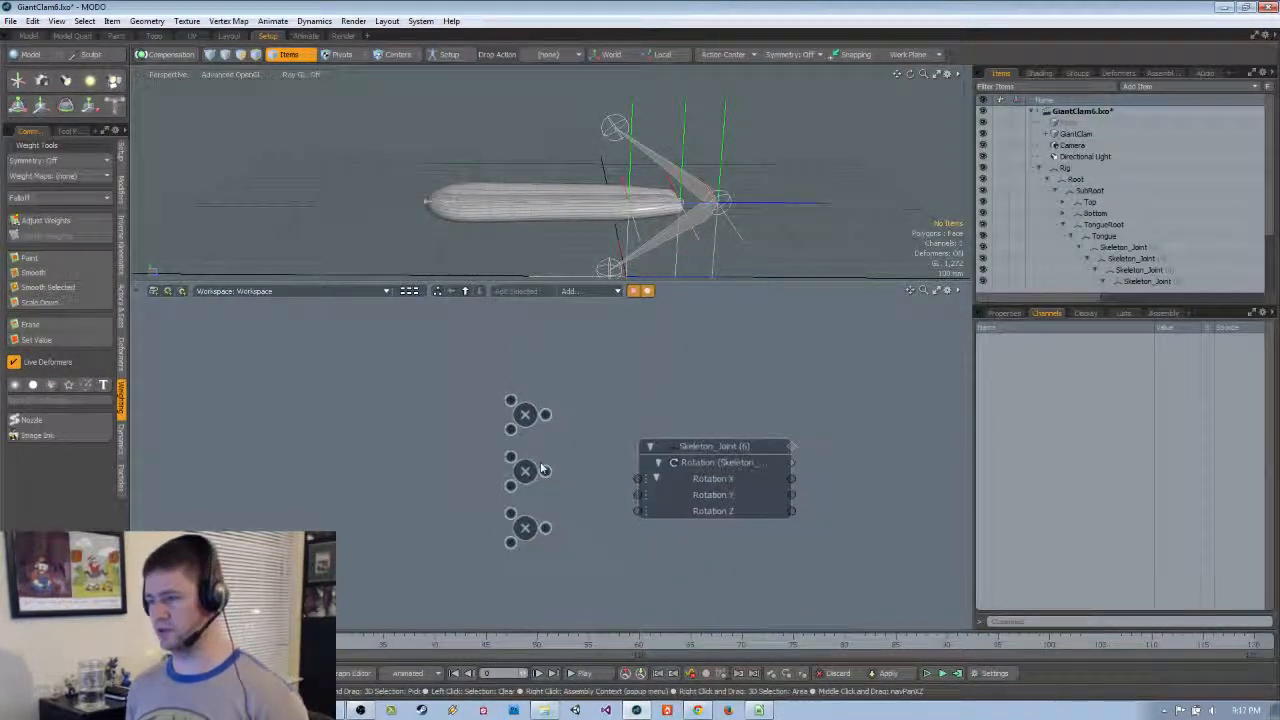
left_click_drag(529, 527, 530, 520)
left_click(530, 521)
left_click(525, 474, "shift")
left_click_drag(525, 475, 528, 466)
left_click_drag(545, 415, 638, 478)
left_click_drag(545, 462, 638, 494)
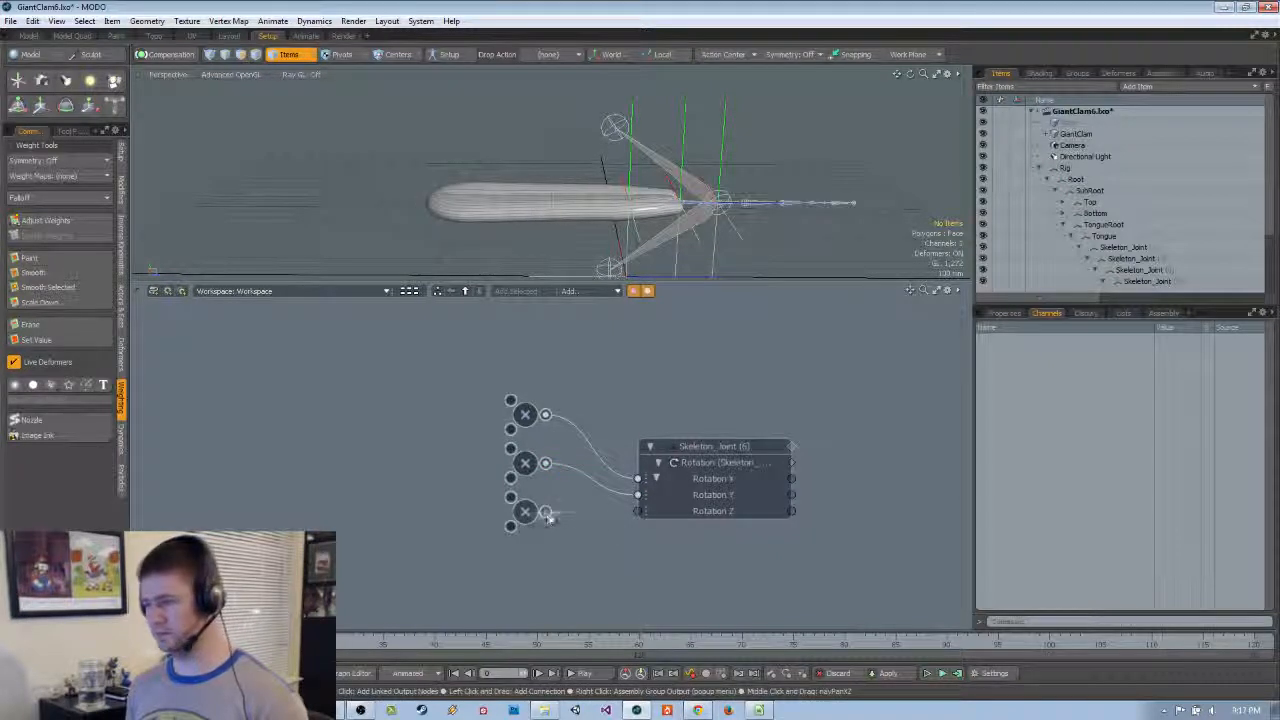
left_click_drag(548, 517, 638, 510)
Connect the Tongue's Rotation Y and Rotation Z to the second and third multiply nodes of Skeleton_Joint (8)
scroll(660, 438, "down", 5)
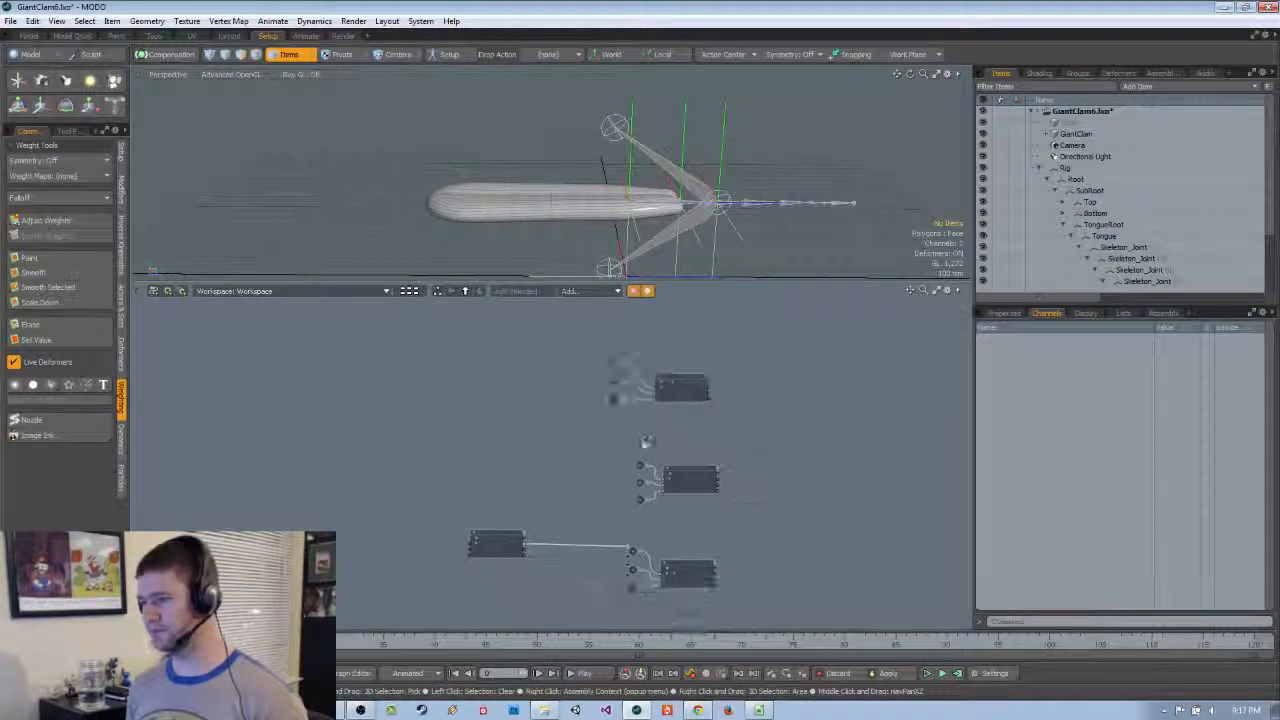
scroll(551, 506, "up", 4)
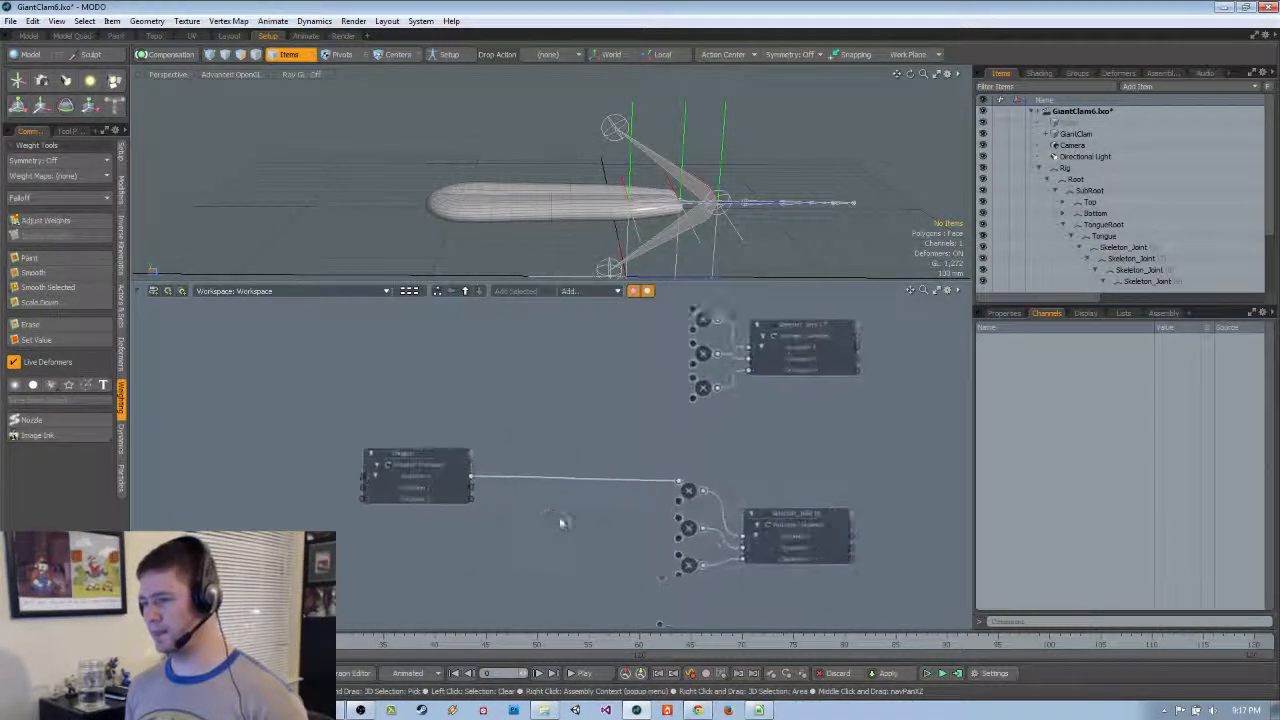
middle_click_drag(561, 523, 440, 529)
mouse_move(547, 533)
left_mouse_down()
mouse_move(536, 538)
mouse_move(558, 525)
left_mouse_up()
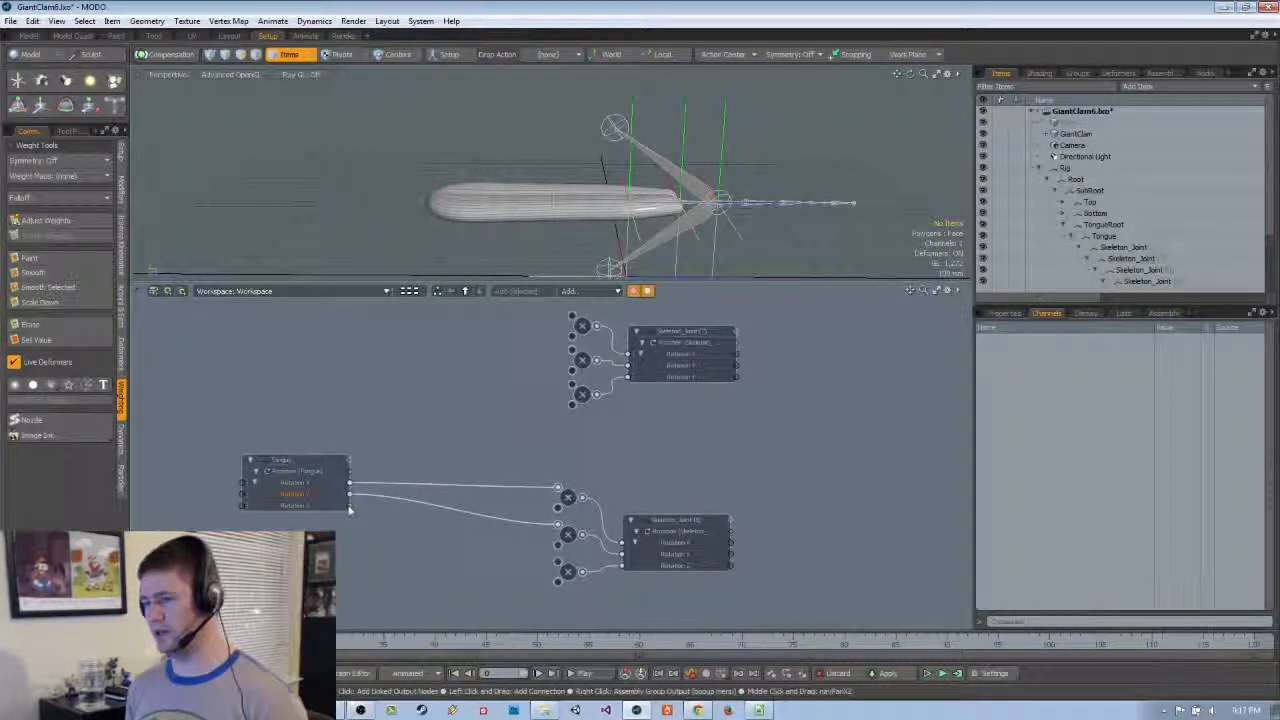
left_click_drag(350, 505, 558, 565)
Connect the Tongue's Rotation X, Y and Z to the multiply nodes of Skeleton_Joint (6) and Skeleton_Joint (7)
middle_click_drag(531, 435, 543, 543)
scroll(543, 543, "down", 5)
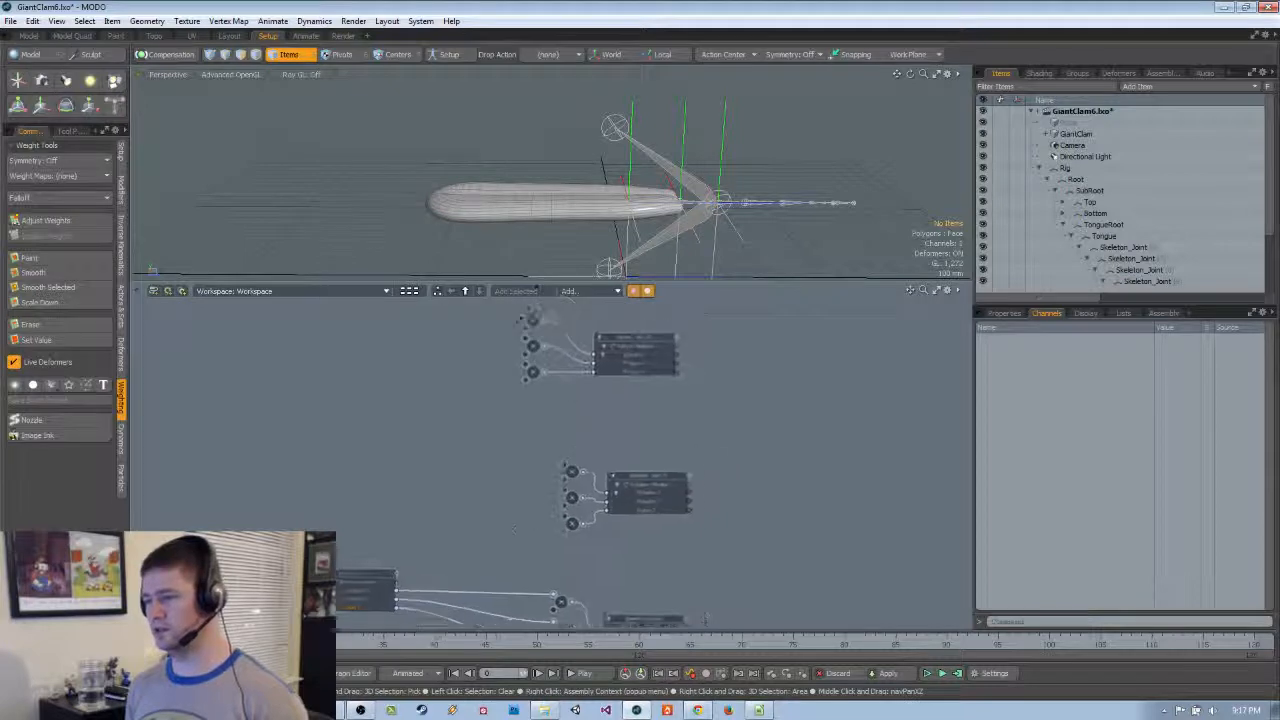
scroll(500, 483, "up", 2)
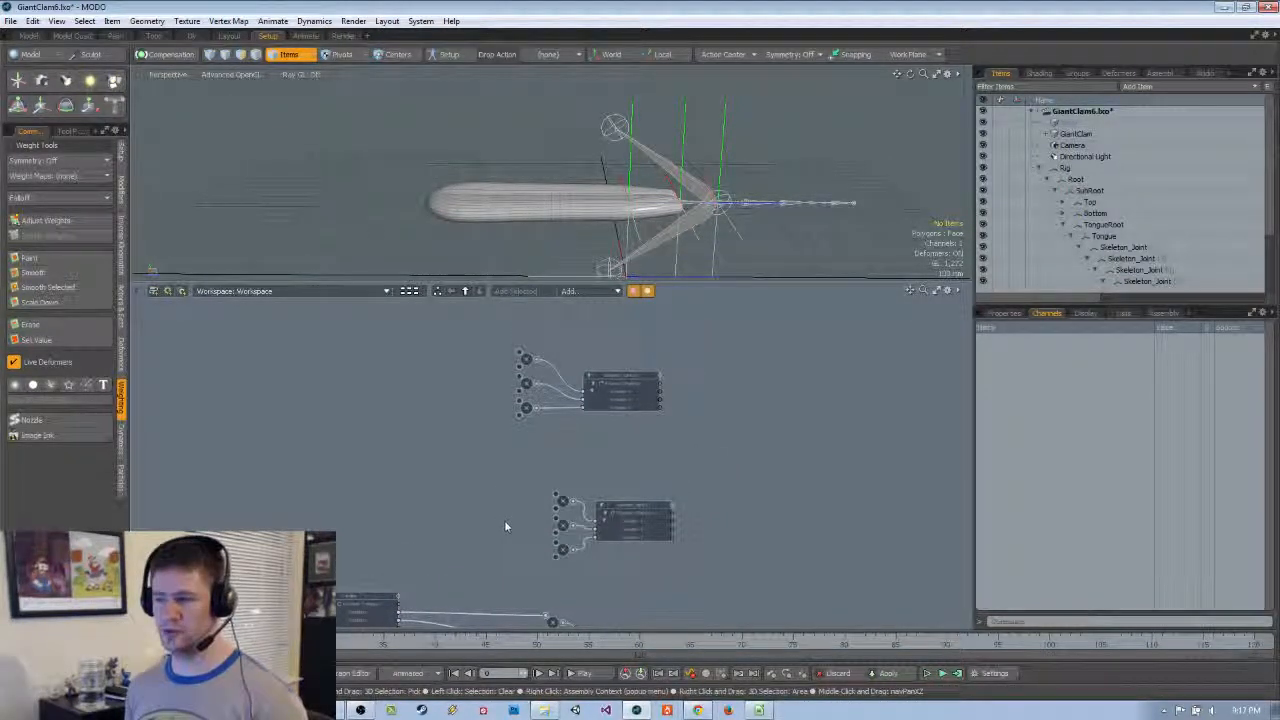
middle_click_drag(430, 571, 421, 556)
mouse_move(390, 603)
left_mouse_down()
mouse_move(437, 471)
mouse_move(509, 343)
mouse_move(423, 566)
mouse_move(390, 603)
mouse_move(510, 364)
mouse_move(455, 520)
mouse_move(390, 603)
left_mouse_up()
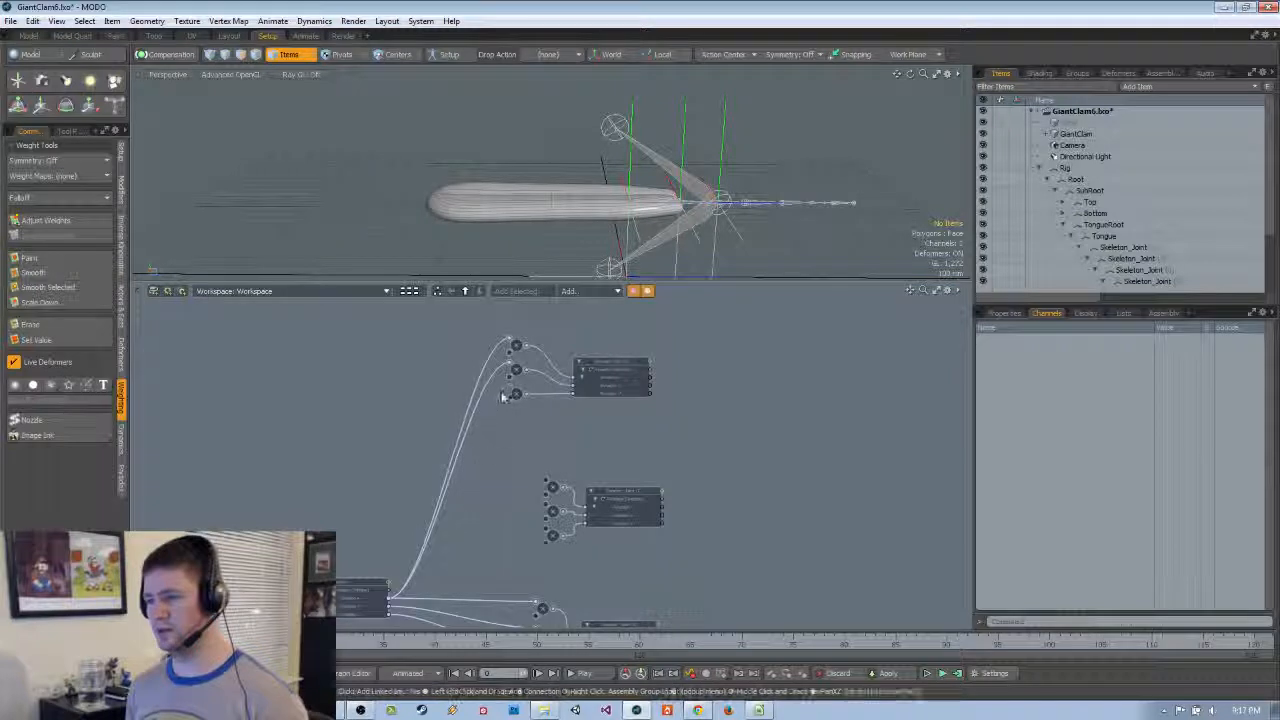
left_click_drag(510, 365, 389, 606)
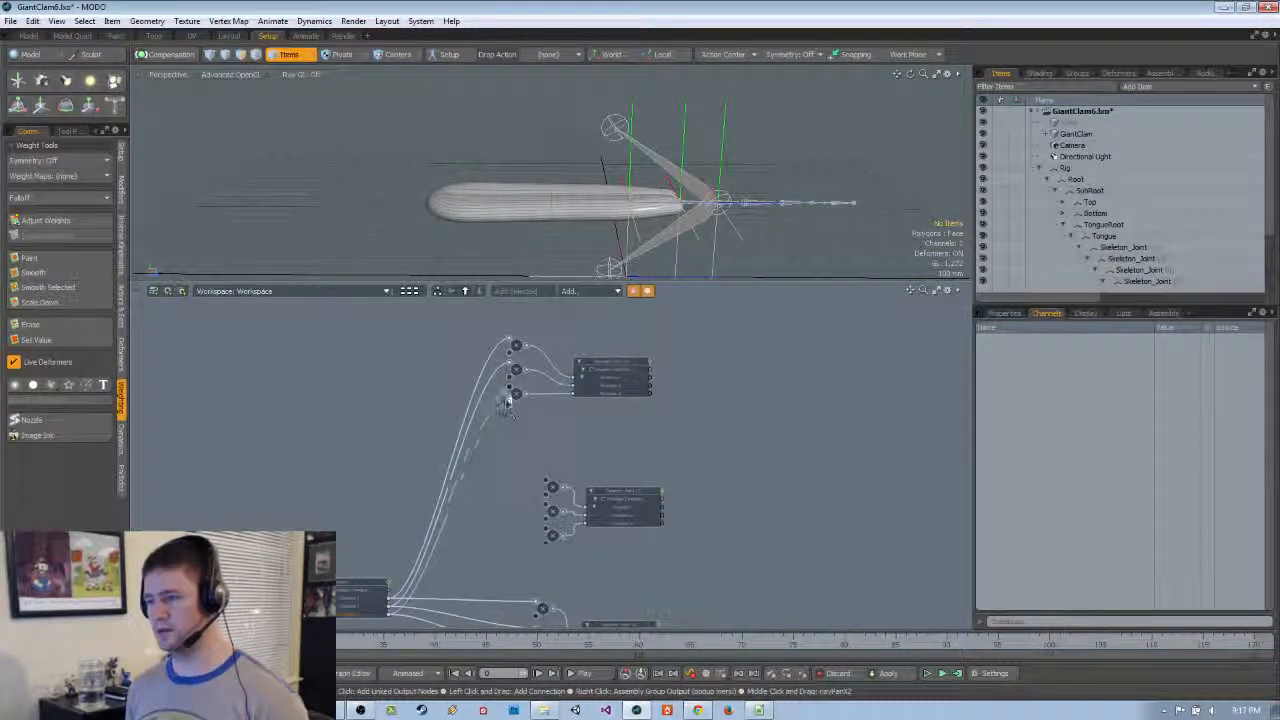
middle_click_drag(496, 495, 494, 441)
left_click_drag(387, 548, 548, 481)
Connect the Tongue's Rotation X, Y and Z to the three multiply nodes of Skeleton_Joint (9)
middle_click_drag(542, 488, 528, 325)
scroll(486, 411, "down", 1)
middle_click_drag(405, 433, 393, 405)
scroll(393, 405, "up", 1)
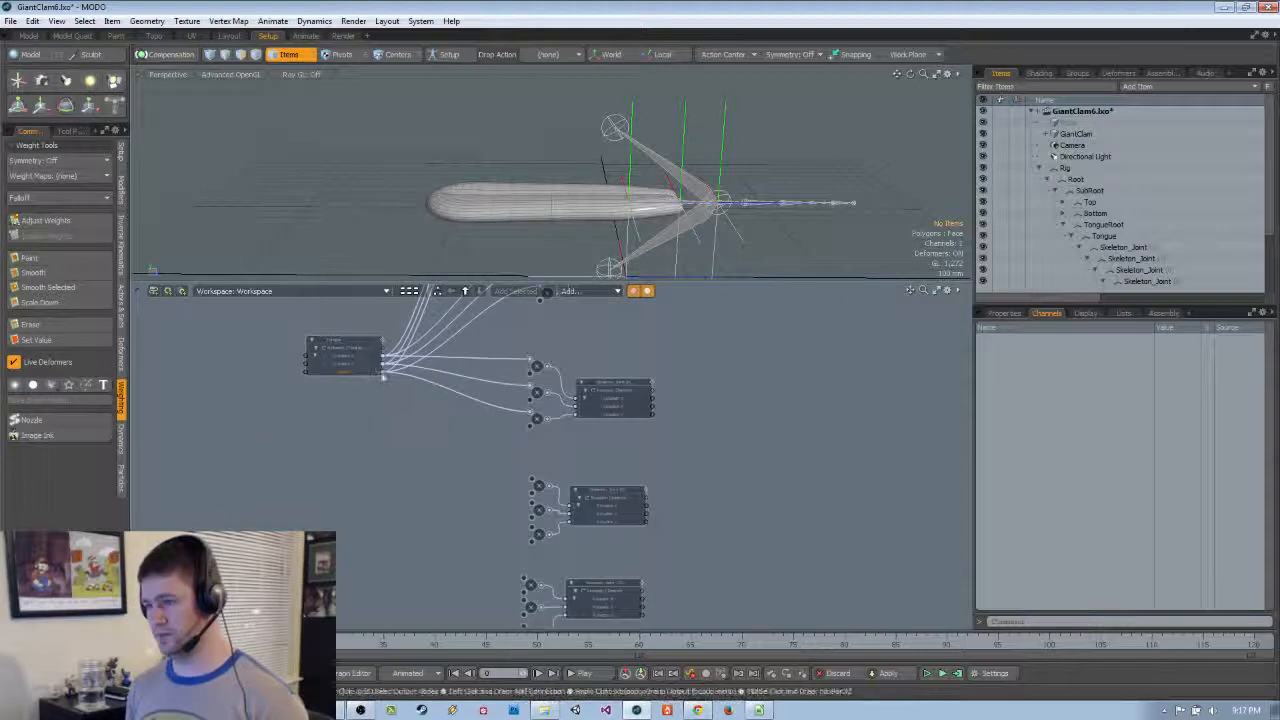
left_click_drag(386, 376, 537, 487)
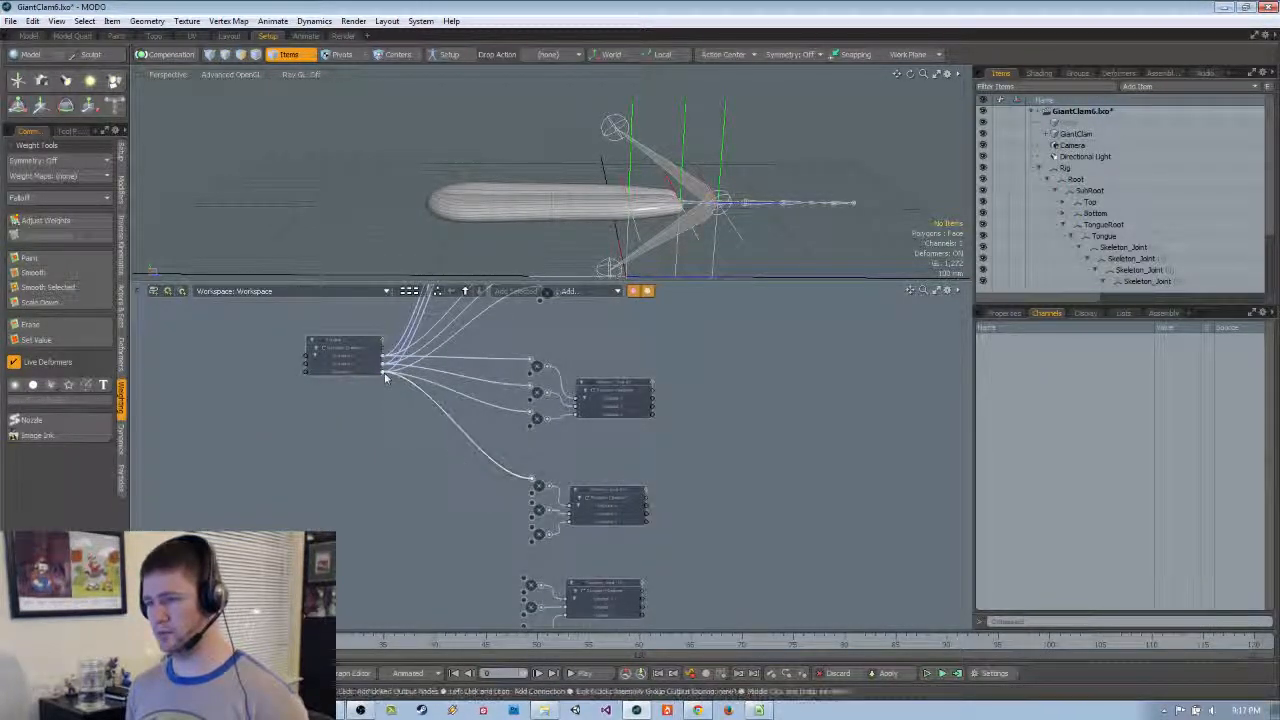
left_click_drag(384, 376, 534, 534)
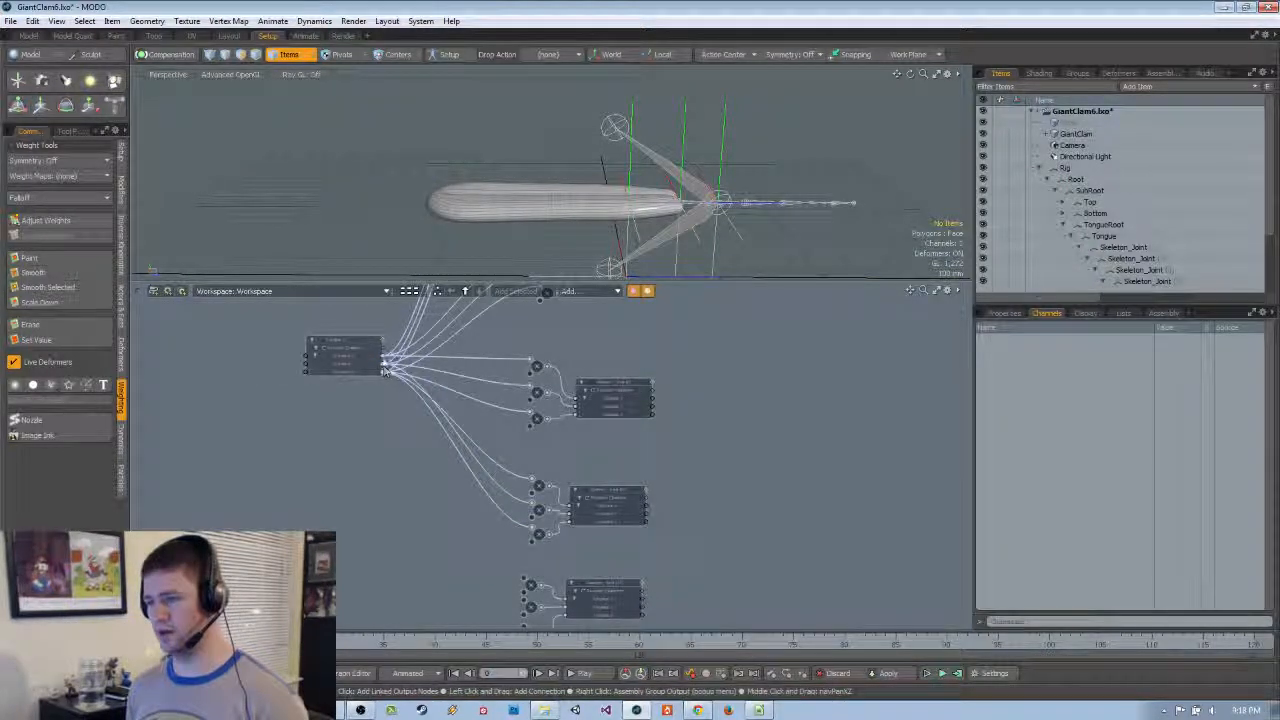
left_click_drag(386, 368, 534, 484)
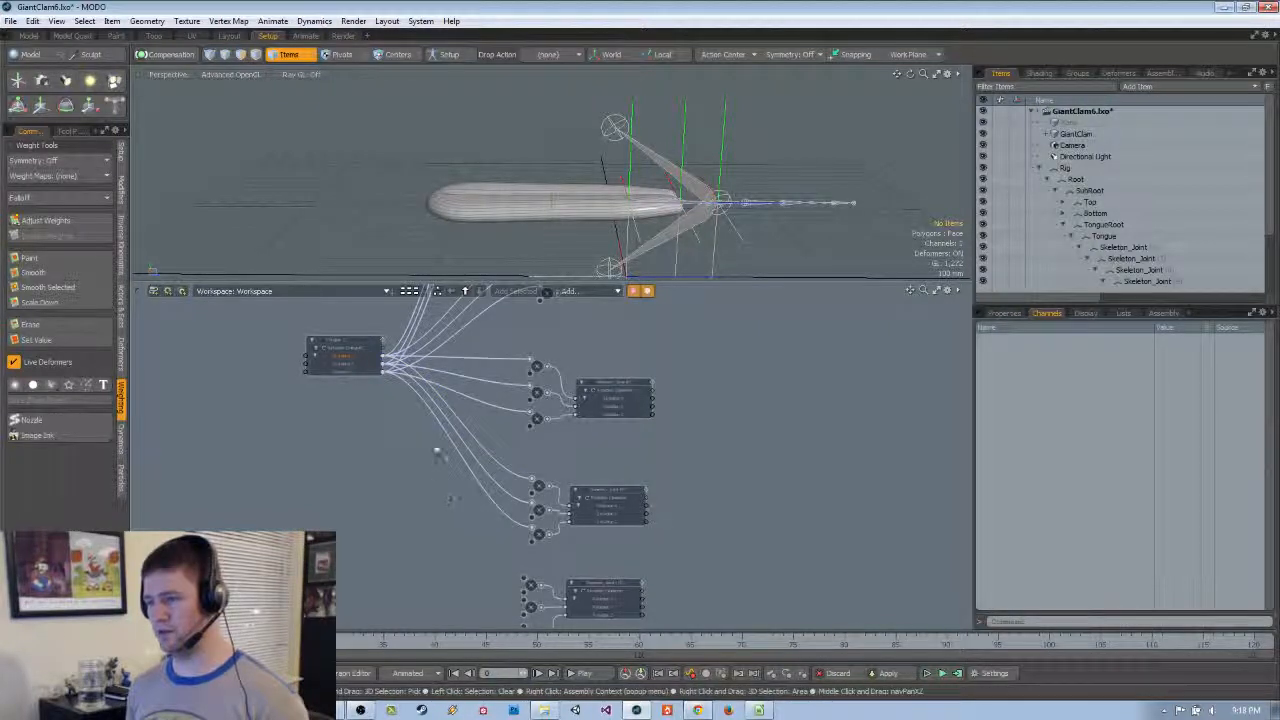
Move the Tongue node down the schematic, closer to the lower joints that are still unlinked
scroll(437, 453, "down", 3)
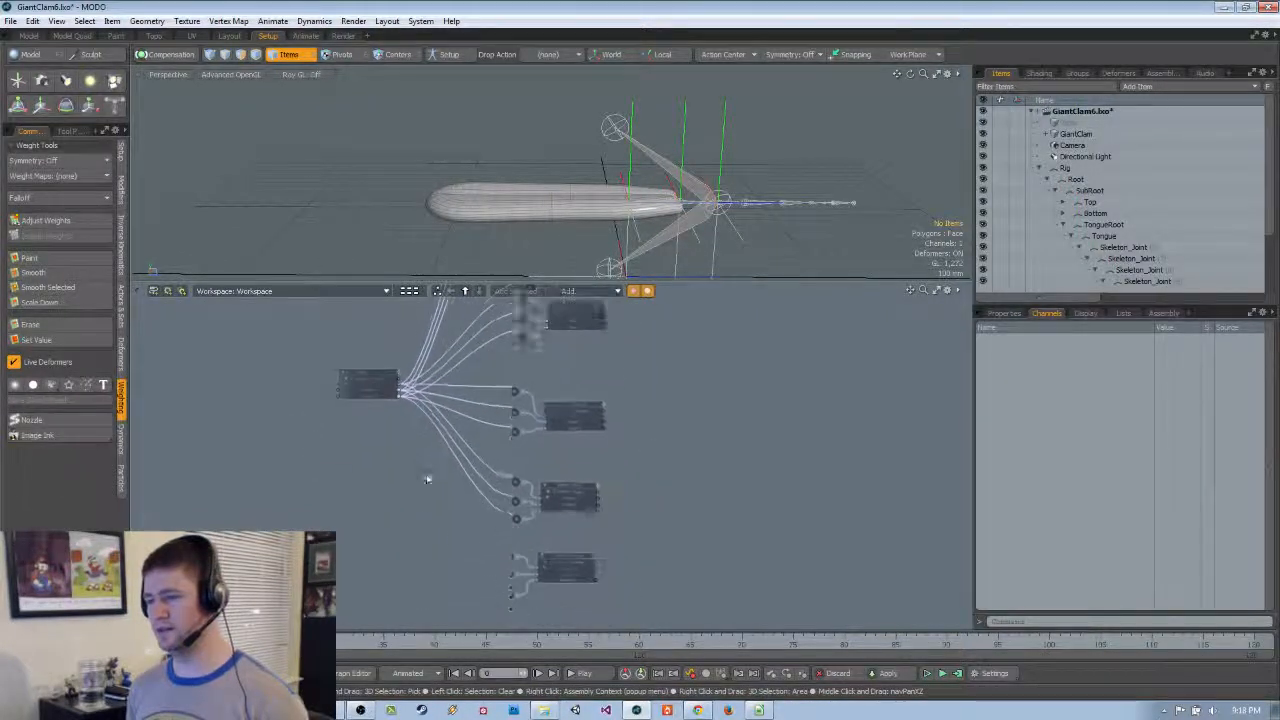
scroll(427, 480, "down", 1)
middle_click_drag(427, 512, 457, 456)
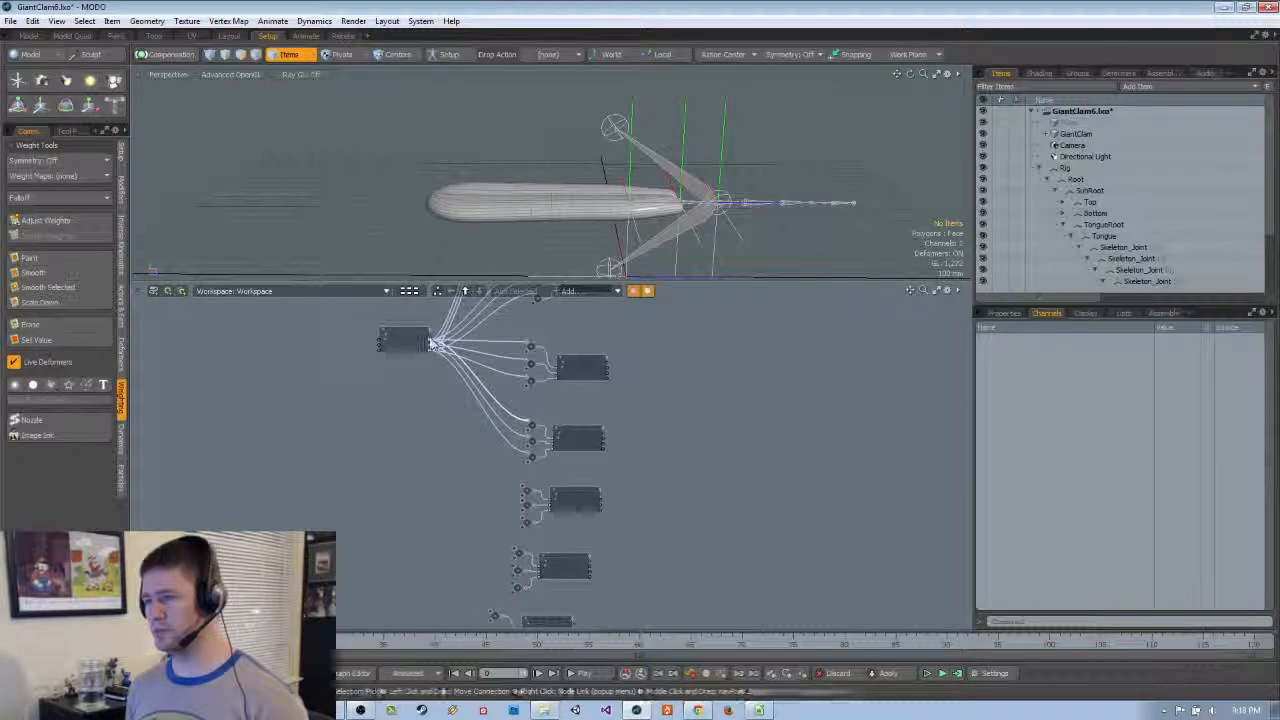
left_click_drag(434, 343, 439, 512)
Connect the Tongue's Rotation X, Y and Z to the three multiply nodes of Skeleton_Joint (10)
middle_click_drag(478, 518, 466, 402)
scroll(466, 399, "up", 3)
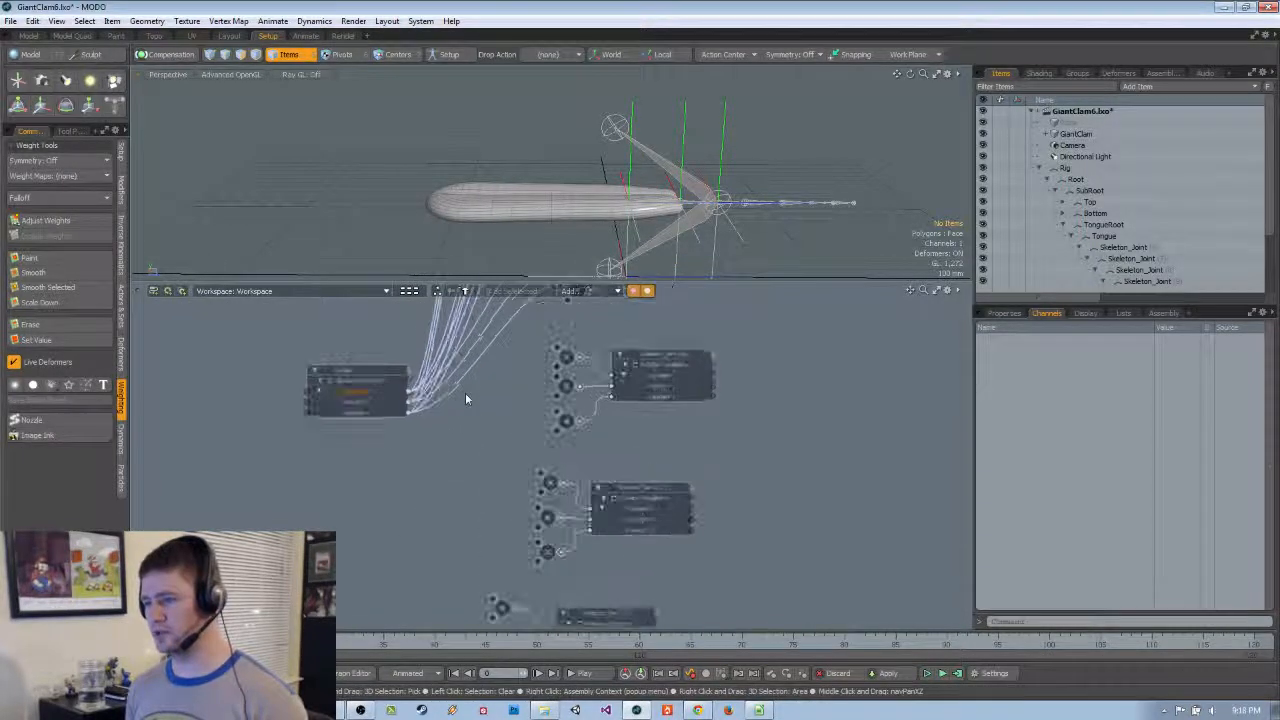
scroll(465, 399, "up", 1)
left_click_drag(407, 391, 566, 344)
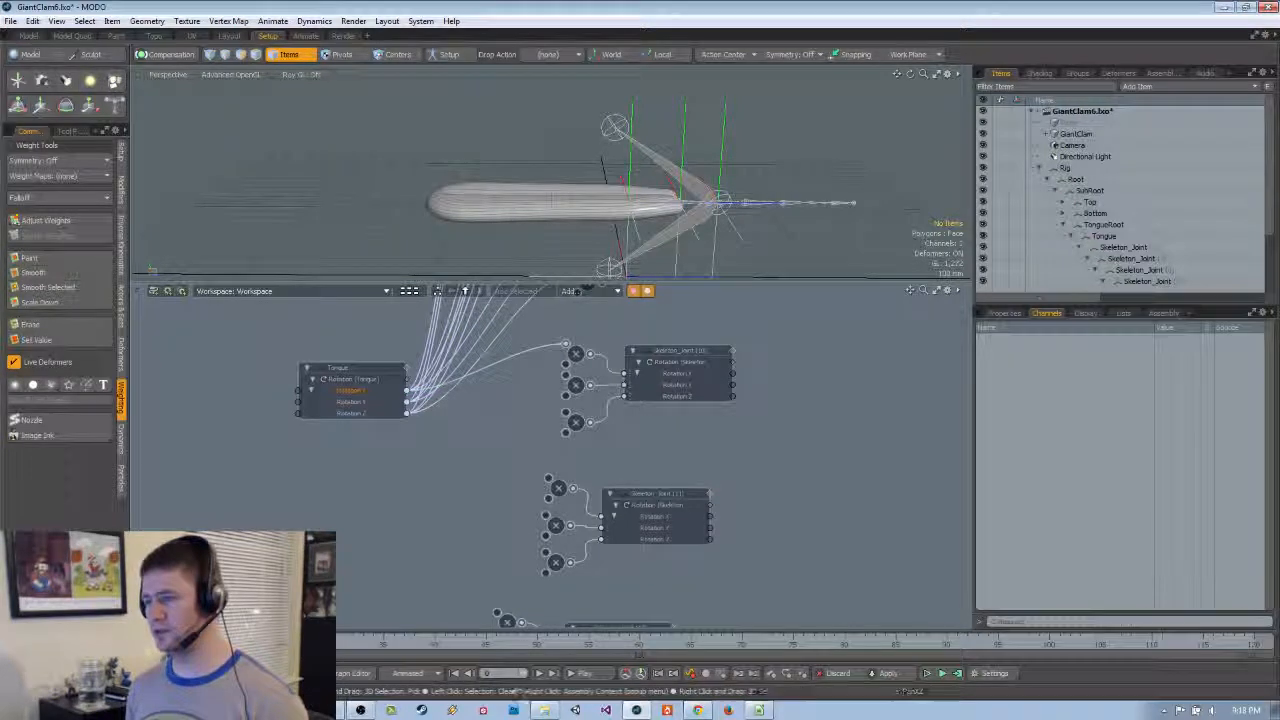
left_click_drag(407, 402, 566, 412)
Connect the Tongue's Rotation X, Y and Z to the three multiply nodes of Skeleton_Joint (11)
middle_click_drag(461, 440, 460, 392)
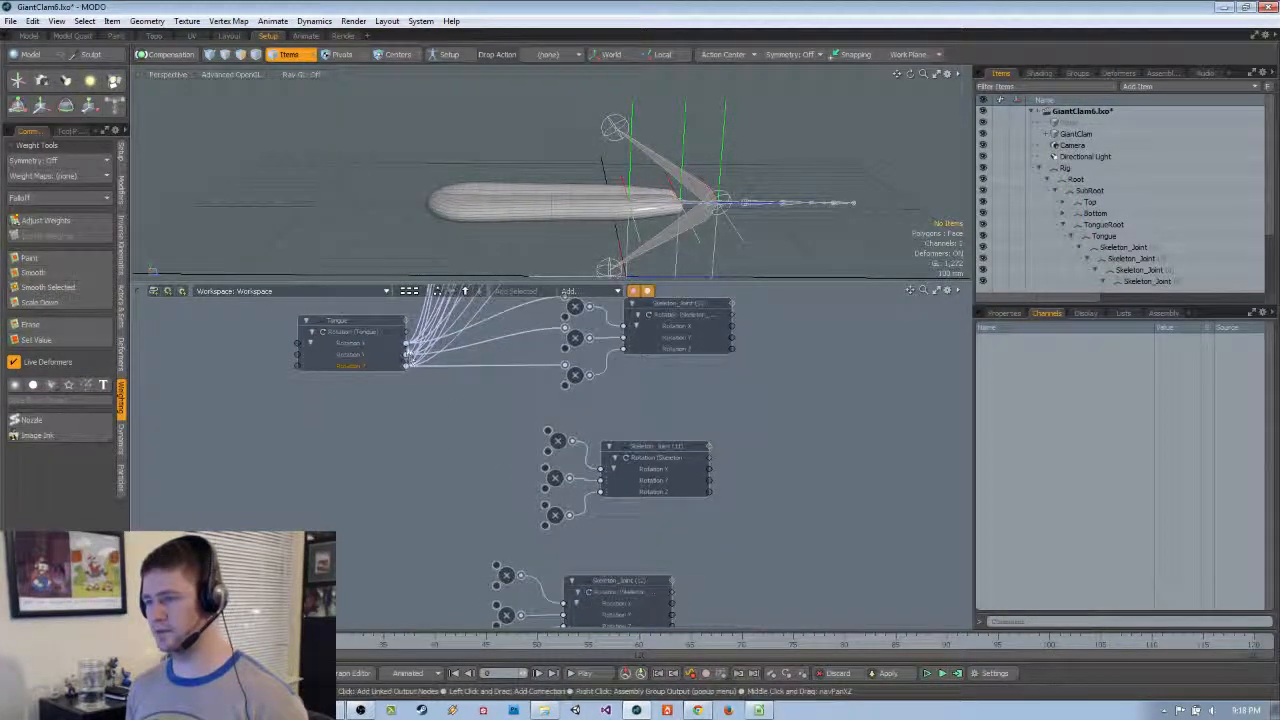
left_click_drag(407, 343, 547, 440)
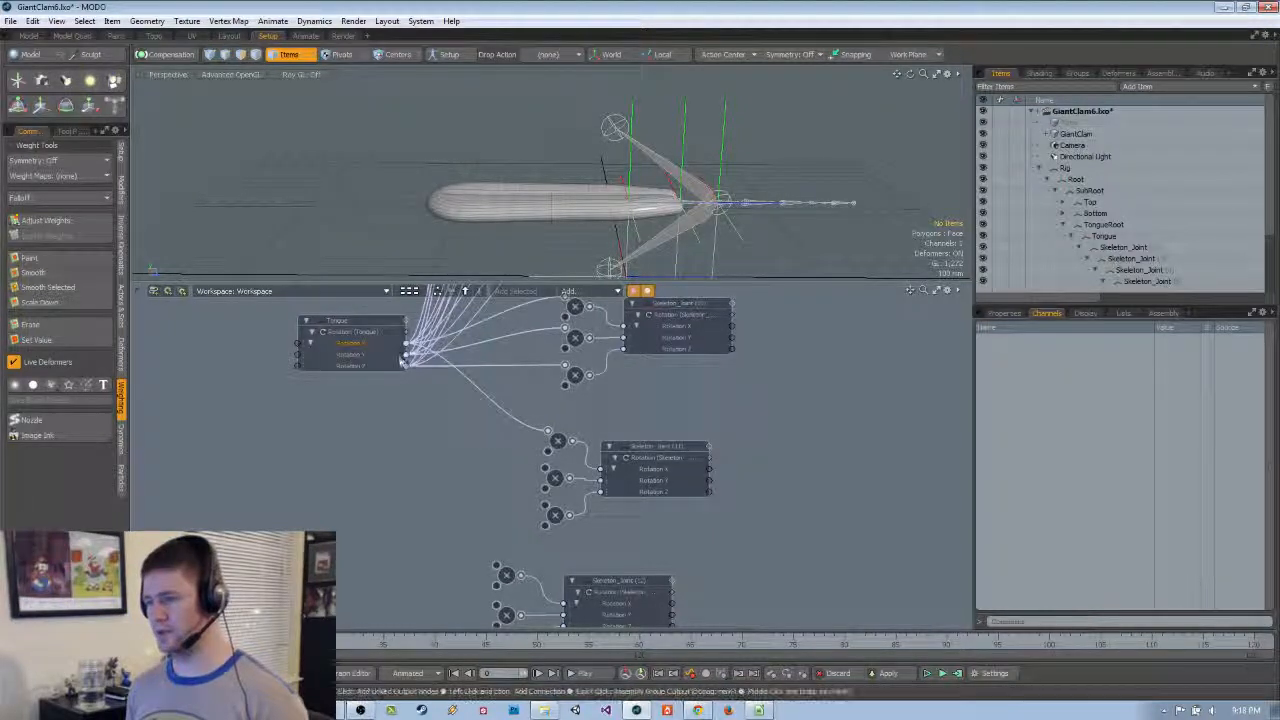
left_click_drag(407, 354, 547, 476)
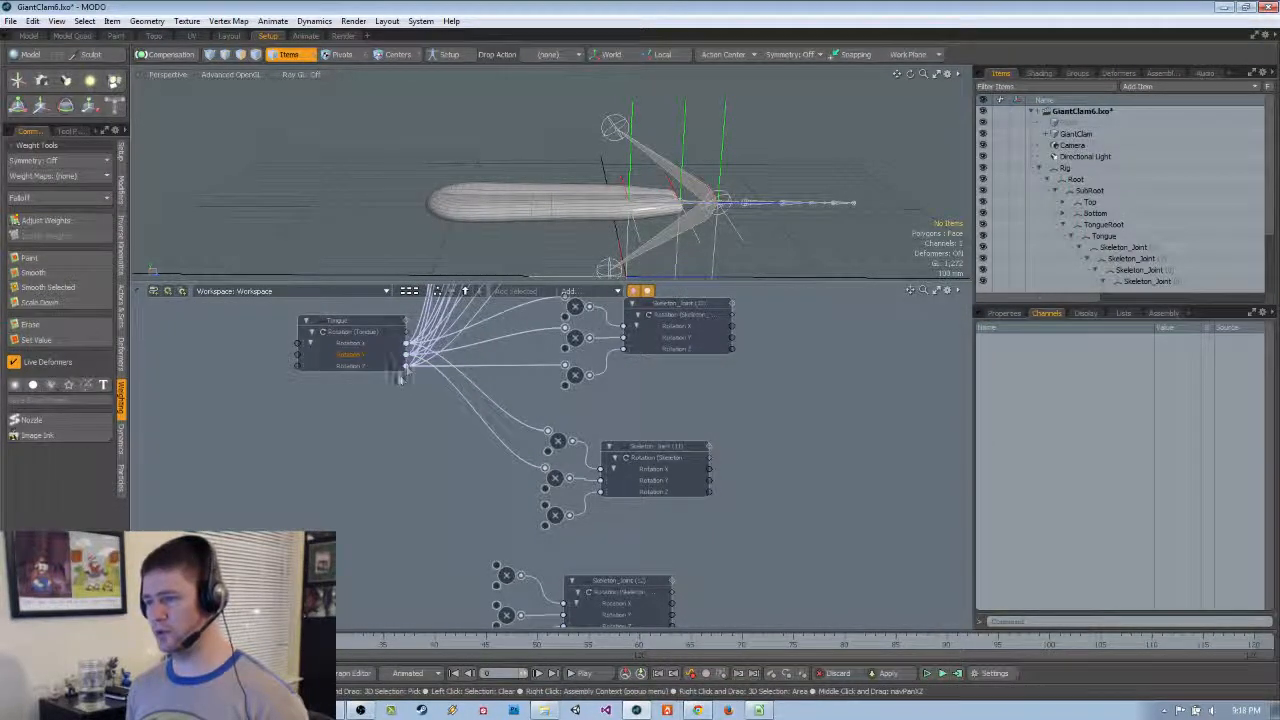
left_click_drag(407, 367, 408, 368)
left_click_drag(510, 498, 546, 508)
Move the Tongue node down beside Skeleton_Joint (12) and connect its Rotation X, Y and Z to that joint's three multiply nodes
middle_click_drag(458, 508, 479, 518)
scroll(457, 502, "down", 1)
left_click_drag(405, 343, 417, 530)
middle_click_drag(479, 565, 468, 406)
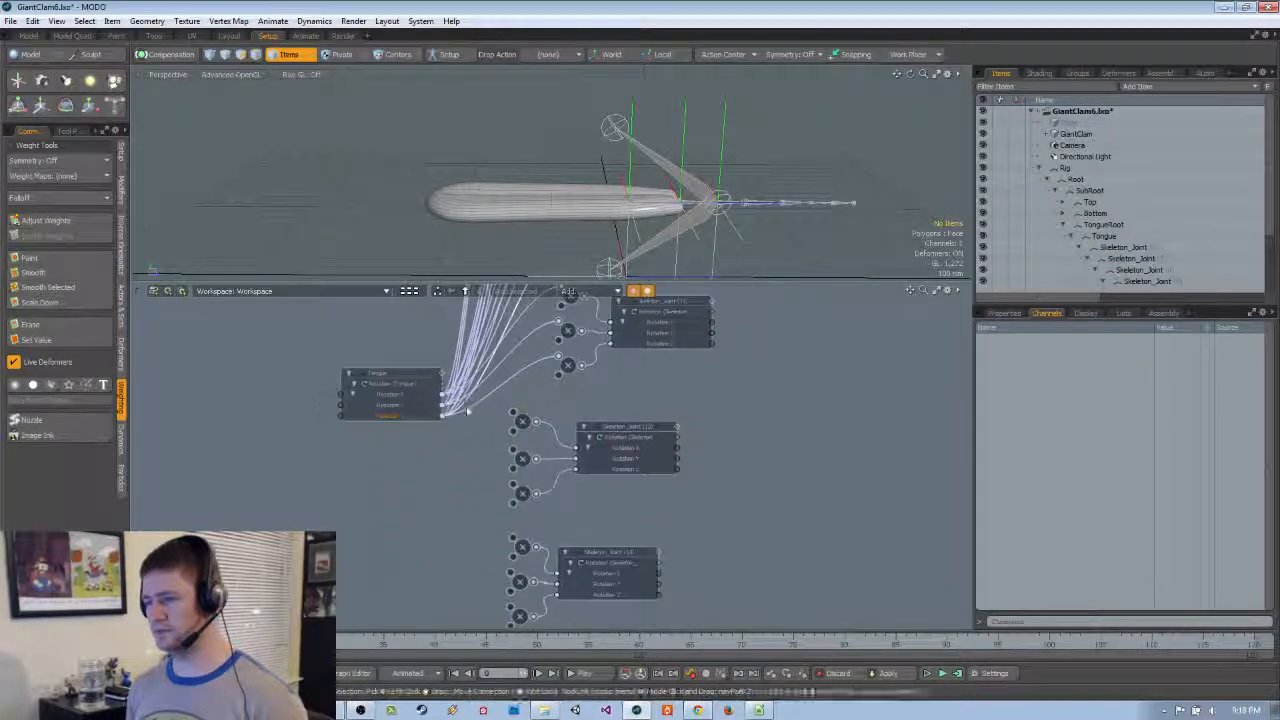
scroll(432, 393, "up", 1)
left_click_drag(519, 413, 519, 457)
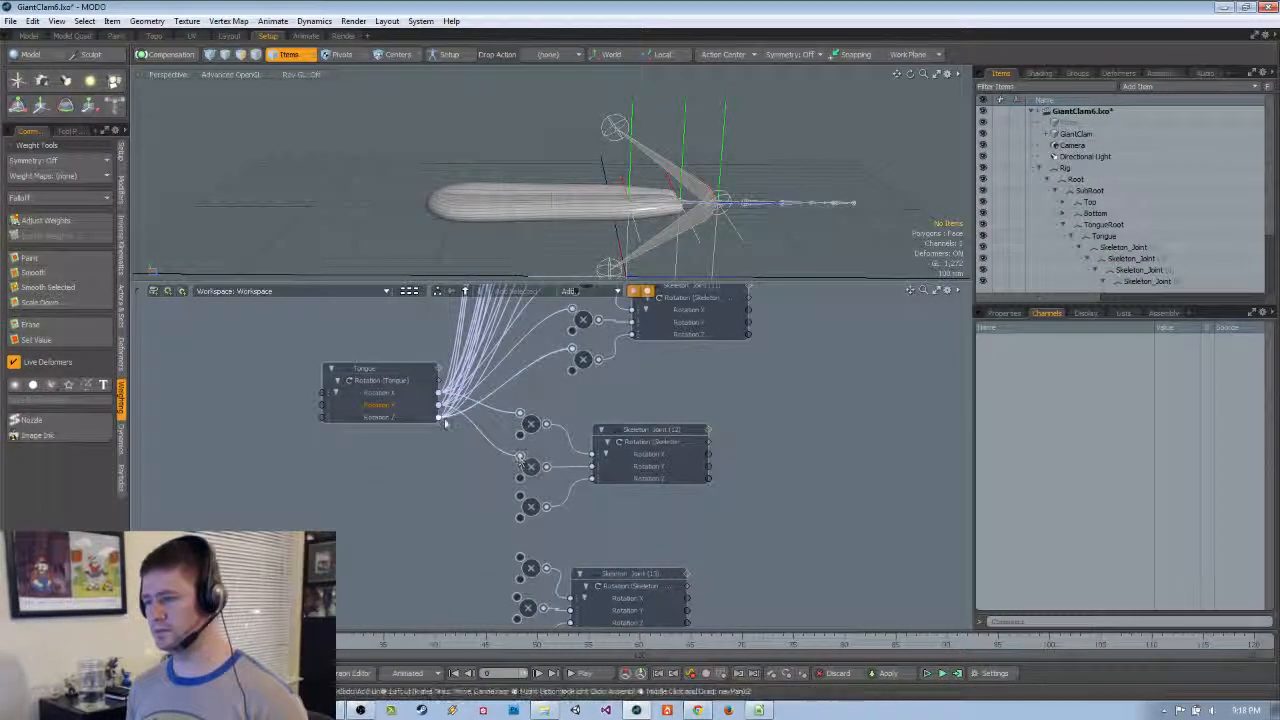
left_click_drag(439, 417, 520, 498)
Move the Tongue node down beside Skeleton_Joint (13) and link its Rotation X, Y and Z to that joint's multiply nodes
middle_click_drag(468, 541, 464, 436)
scroll(464, 436, "down", 2)
left_click_drag(425, 312, 379, 435)
scroll(452, 487, "up", 2)
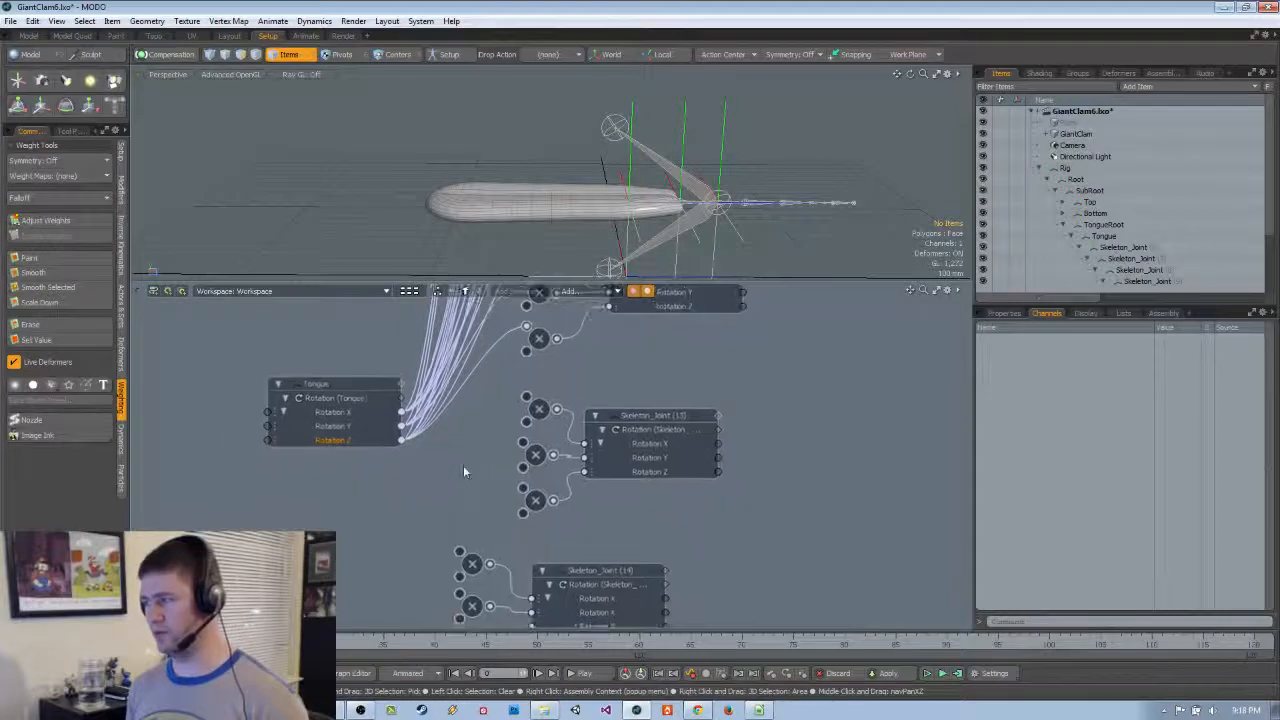
left_click_drag(398, 408, 531, 392)
left_click_drag(398, 423, 529, 443)
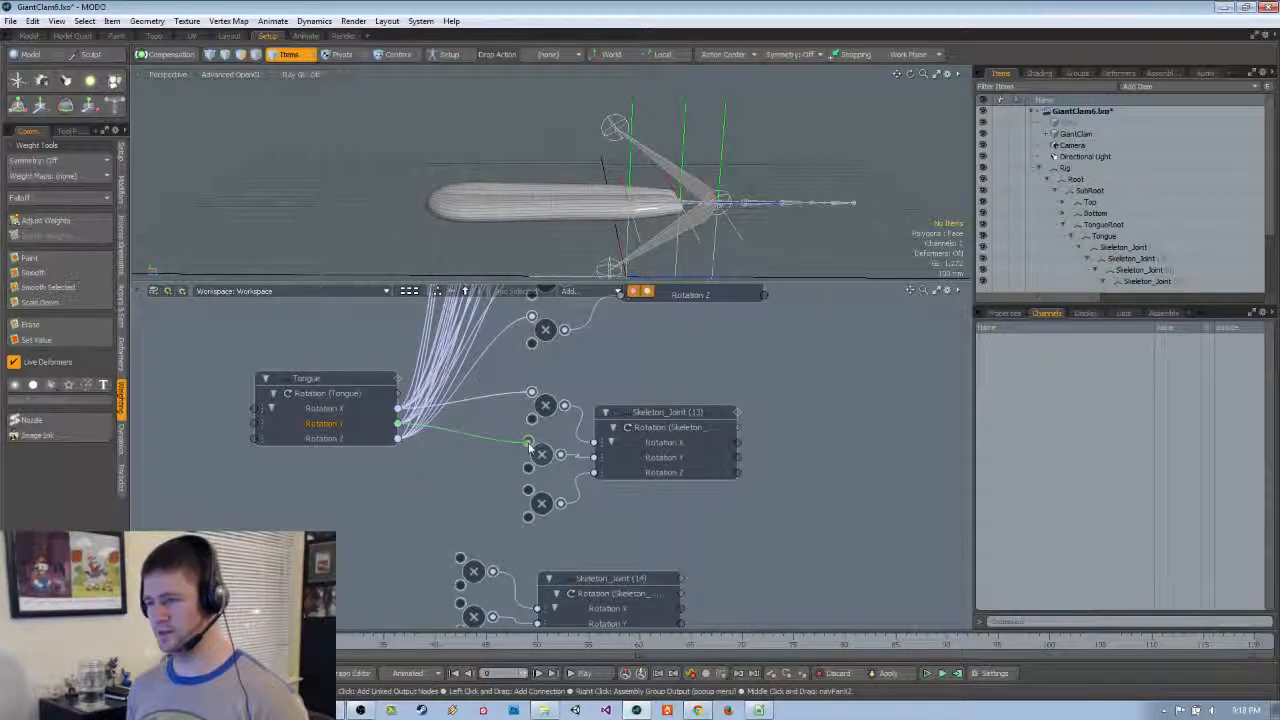
left_click_drag(398, 438, 528, 490)
Connect the Tongue's Rotation X, Y and Z to the three multiply nodes of Skeleton_Joint (14)
scroll(495, 504, "down", 3)
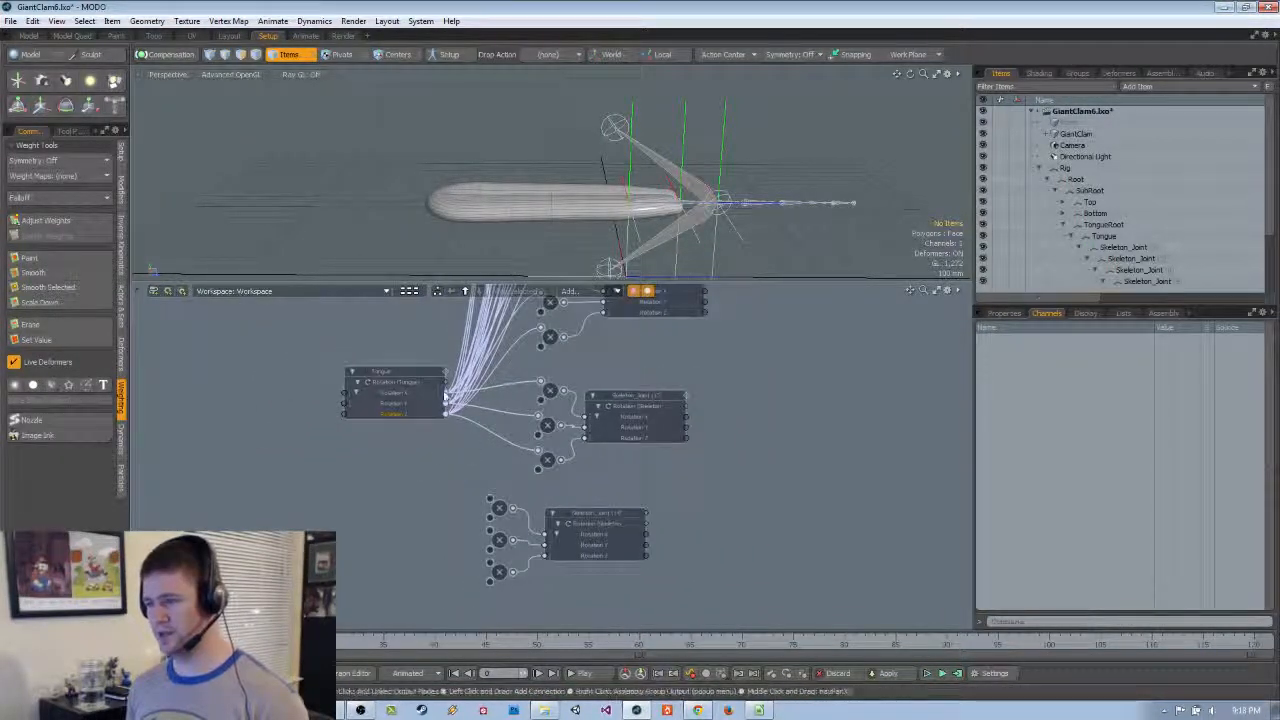
left_click_drag(490, 508, 472, 456)
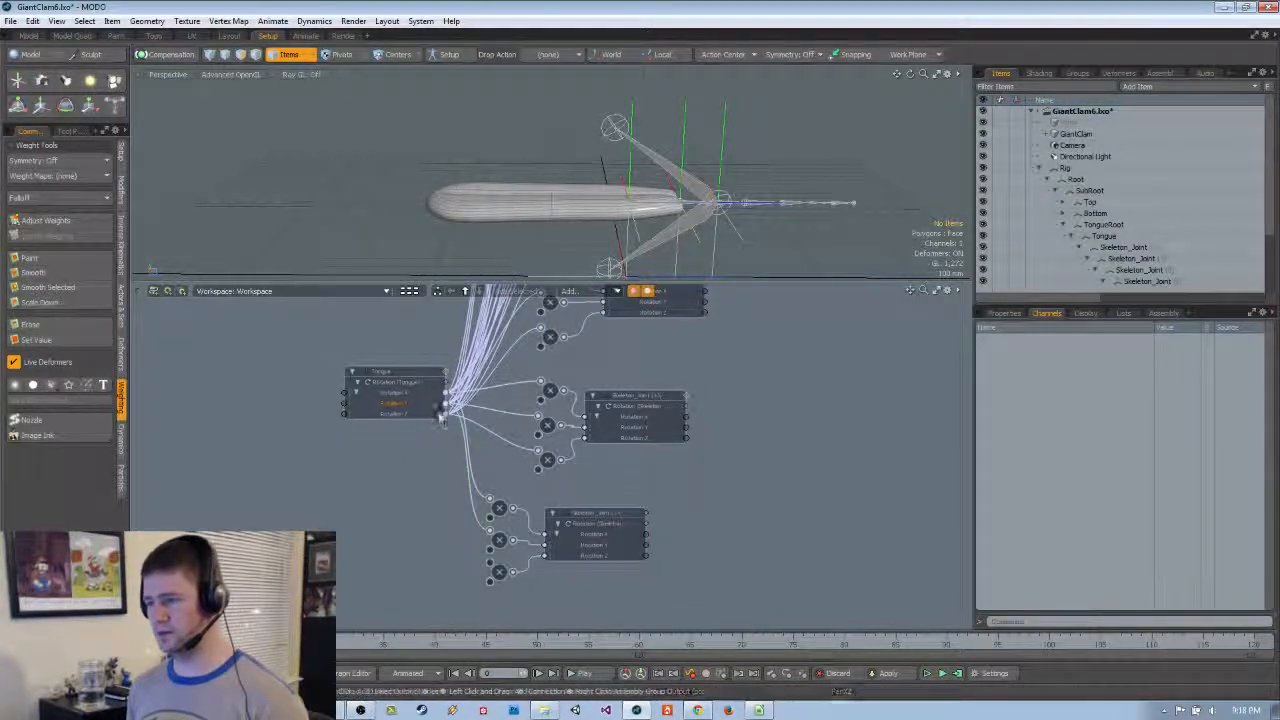
left_click_drag(446, 415, 489, 563)
scroll(433, 506, "down", 4)
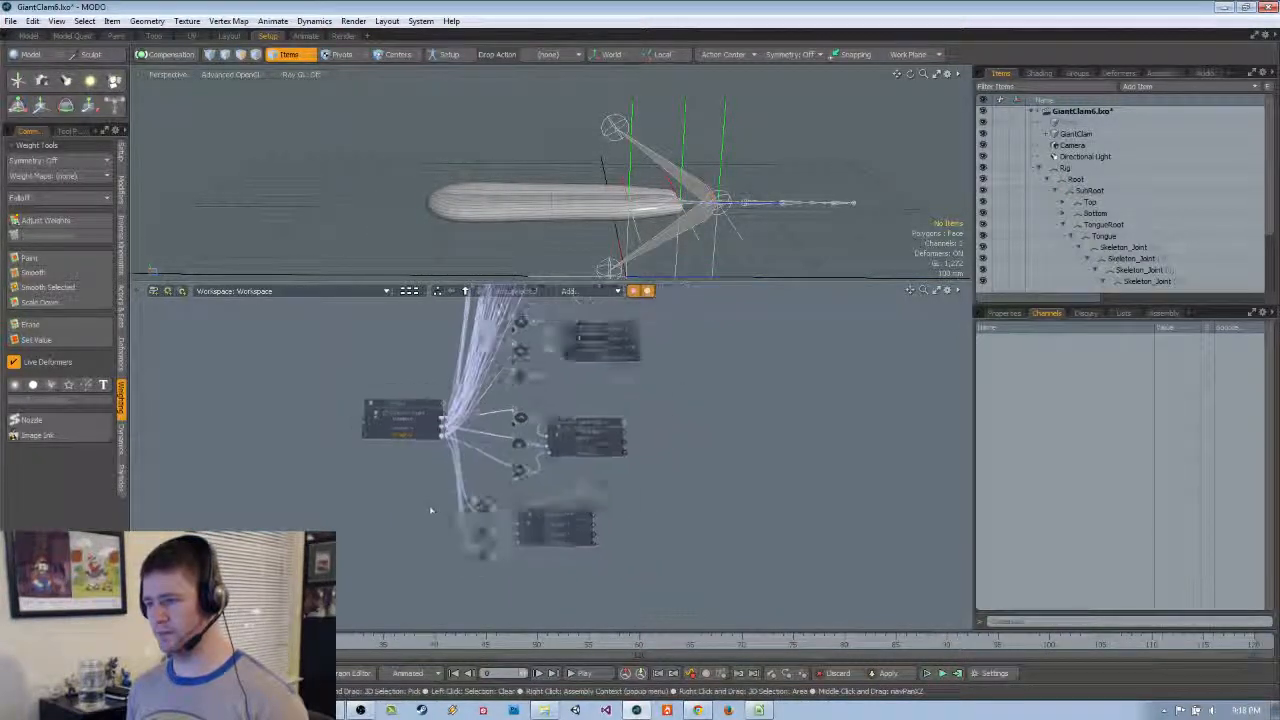
Set Value B to 1.1 on the multiply node driving Rotation X of Skeleton_Joint (6)
left_click_drag(420, 460, 382, 453)
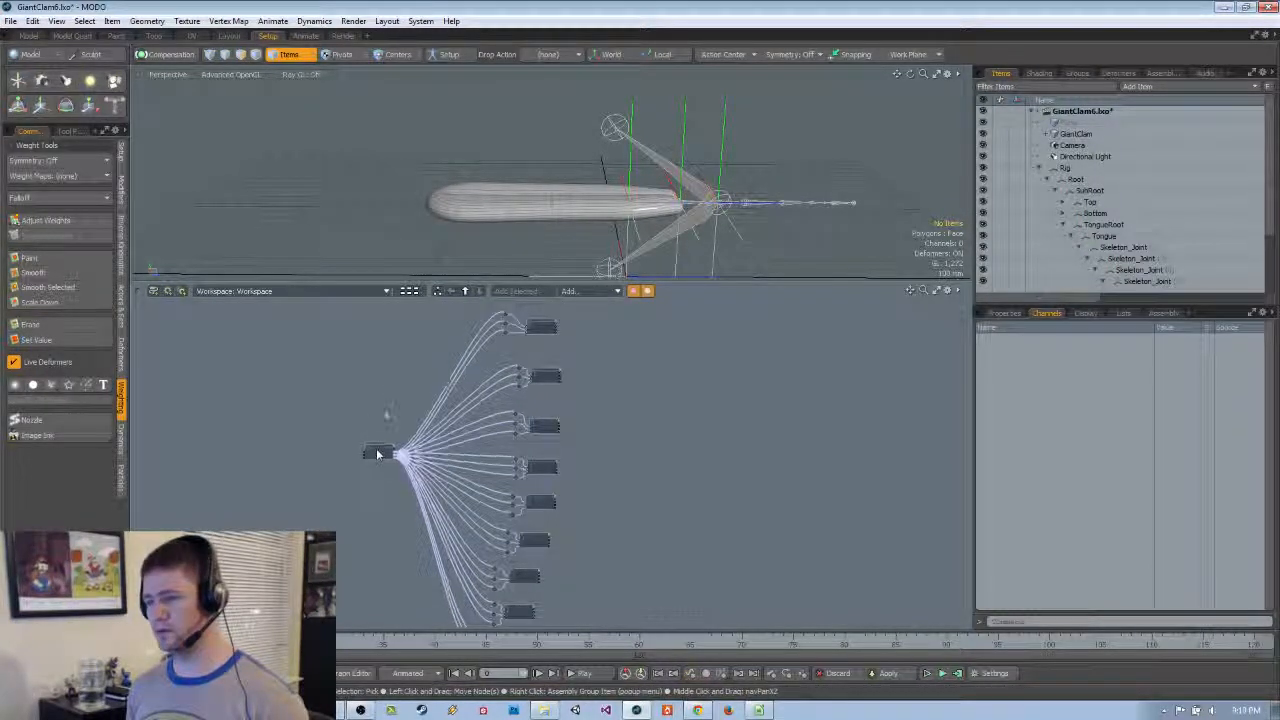
scroll(548, 397, "up", 6)
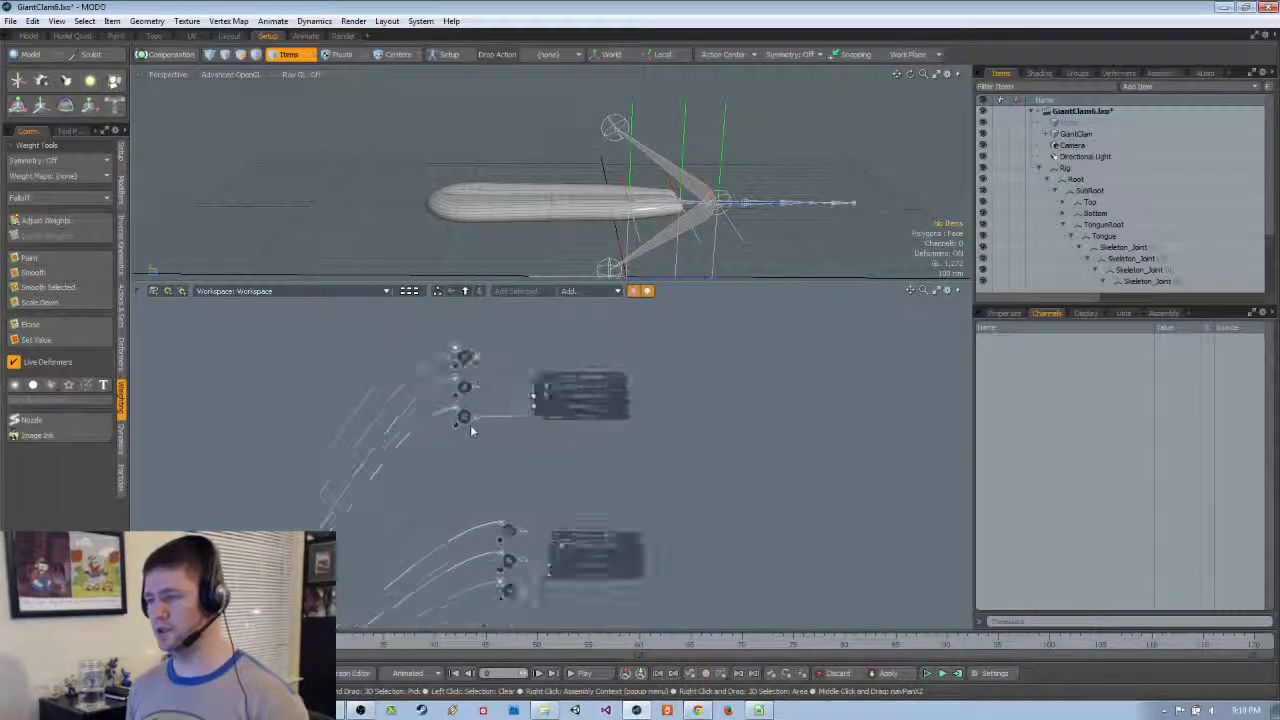
left_click(463, 342)
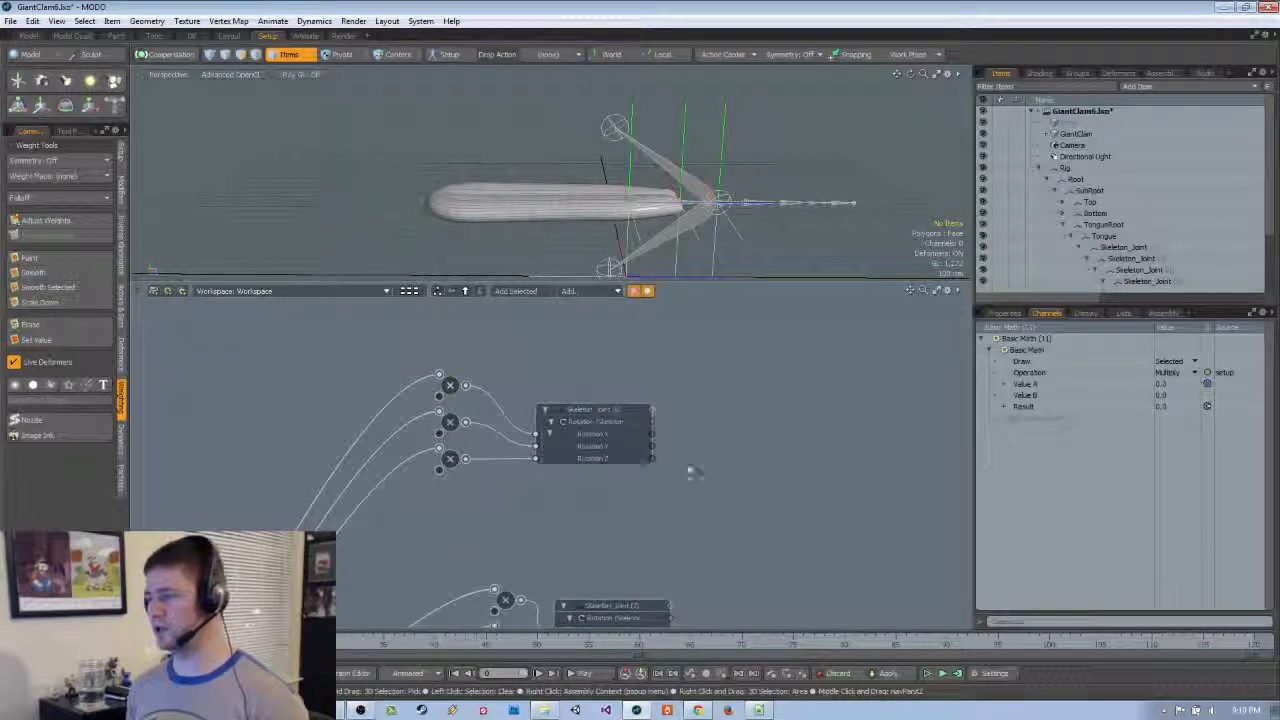
scroll(692, 450, "down", 3)
left_click(1004, 313)
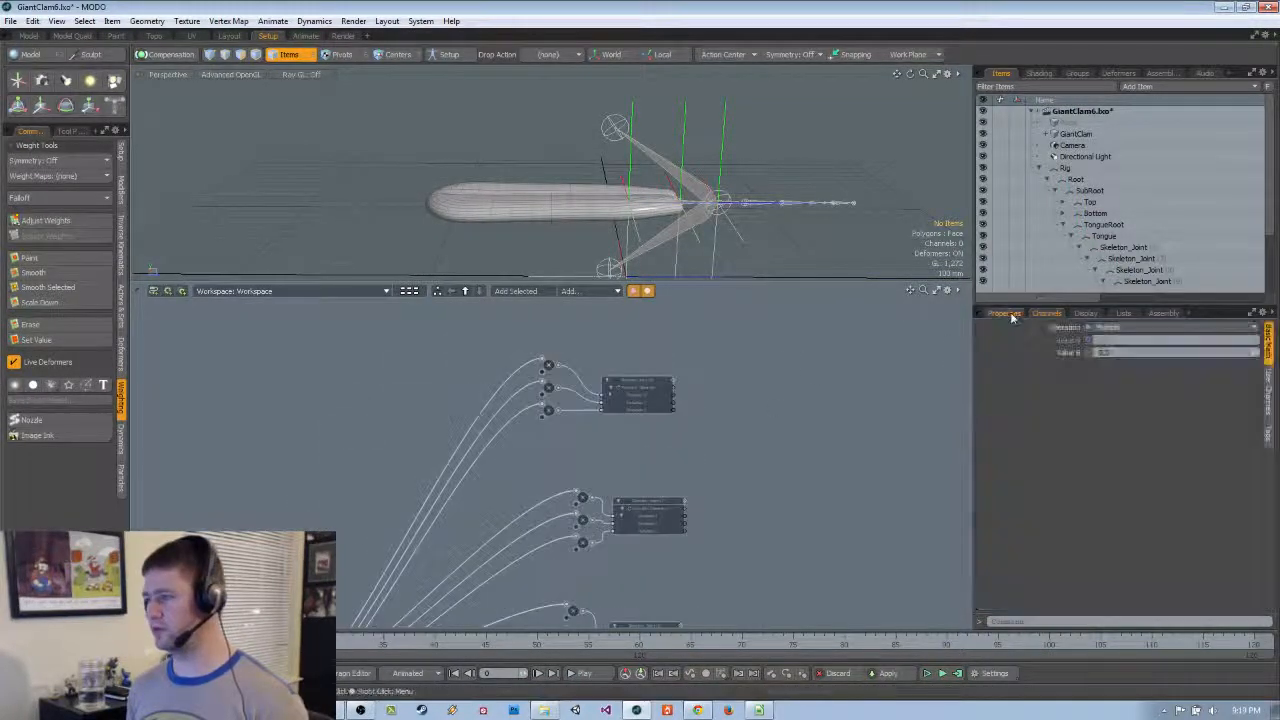
left_click(1172, 352)
type("1.1")
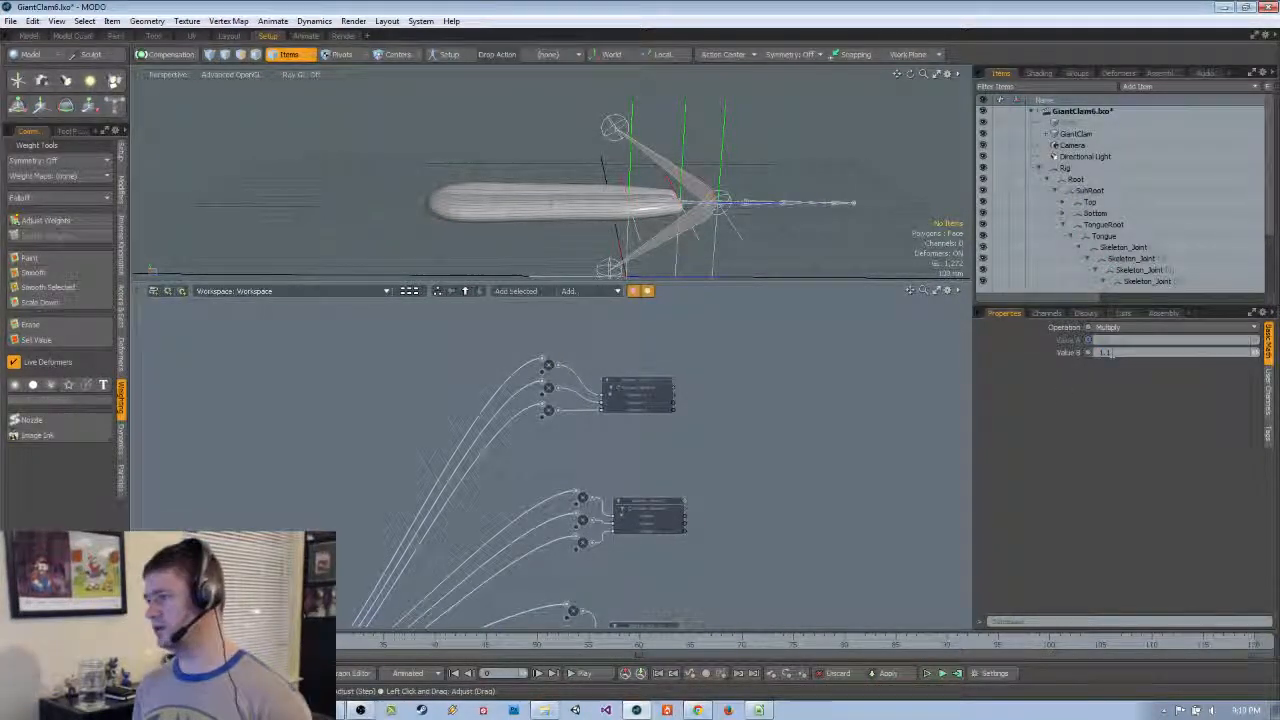
key("Return")
Set Value B to 1.1 on the multiply nodes driving Rotation Y and Rotation Z of Skeleton_Joint (6)
left_click(551, 392)
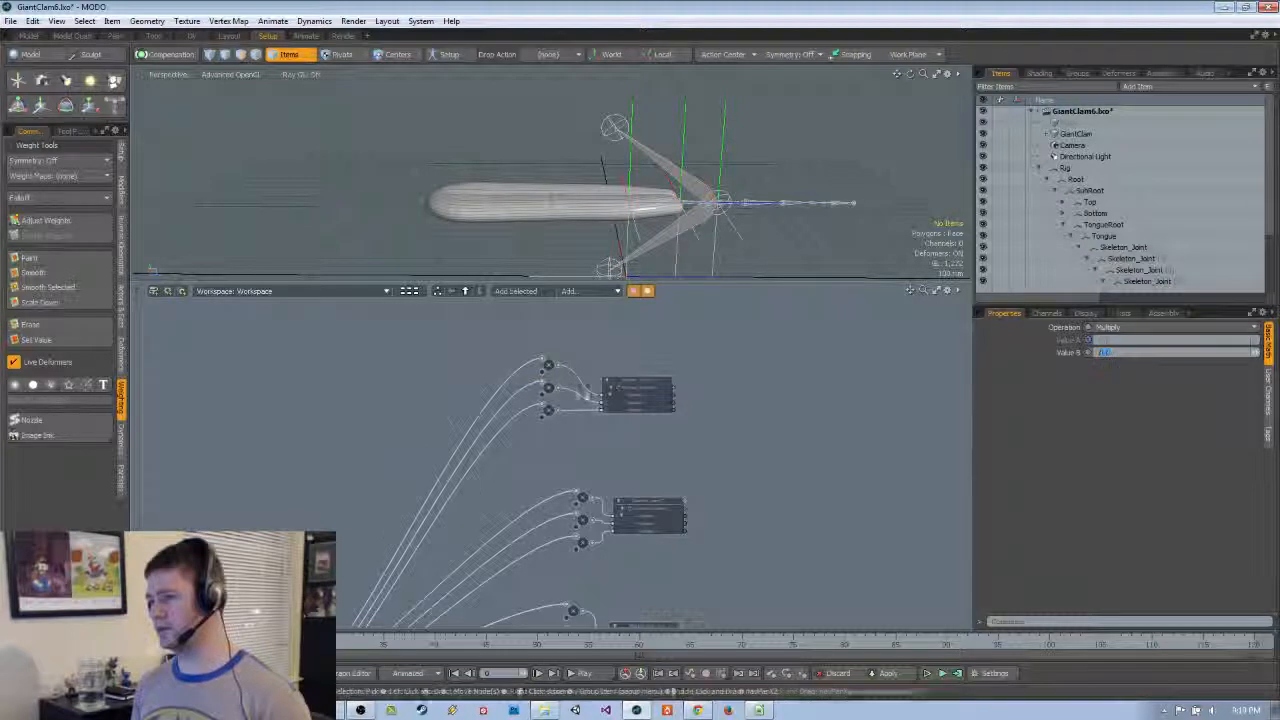
left_click(1107, 354)
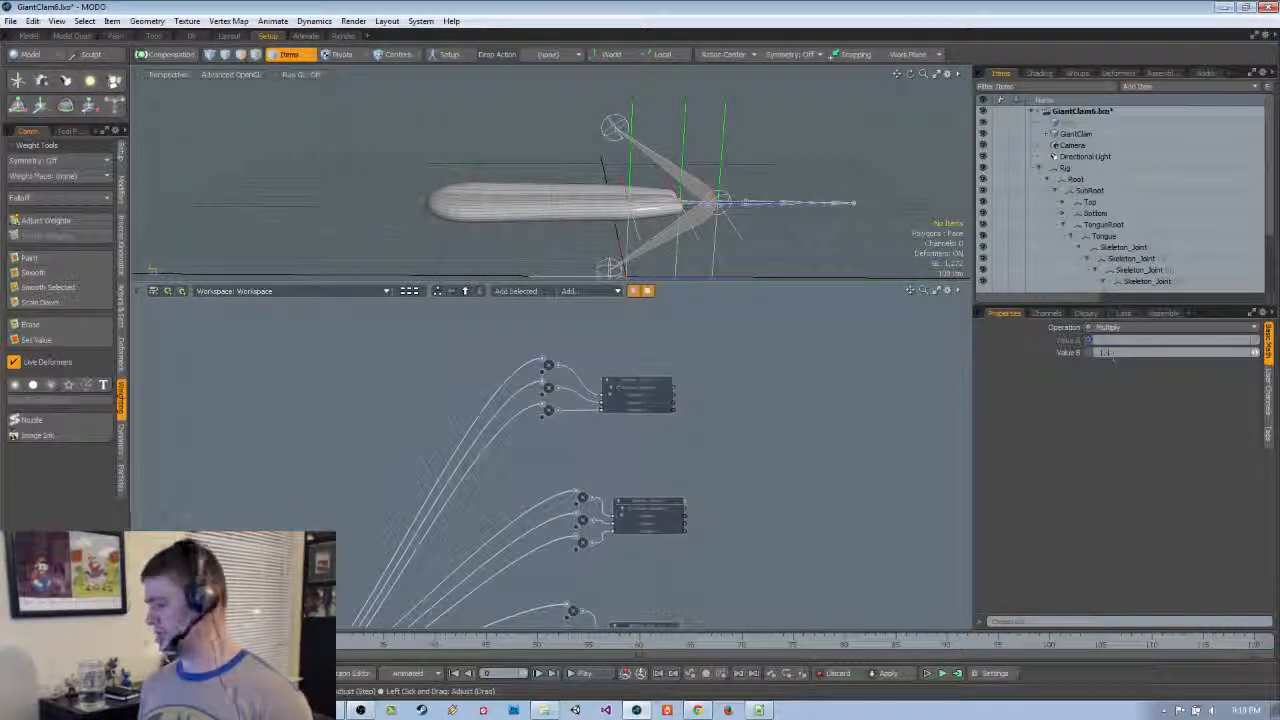
type("1.1")
key("Return")
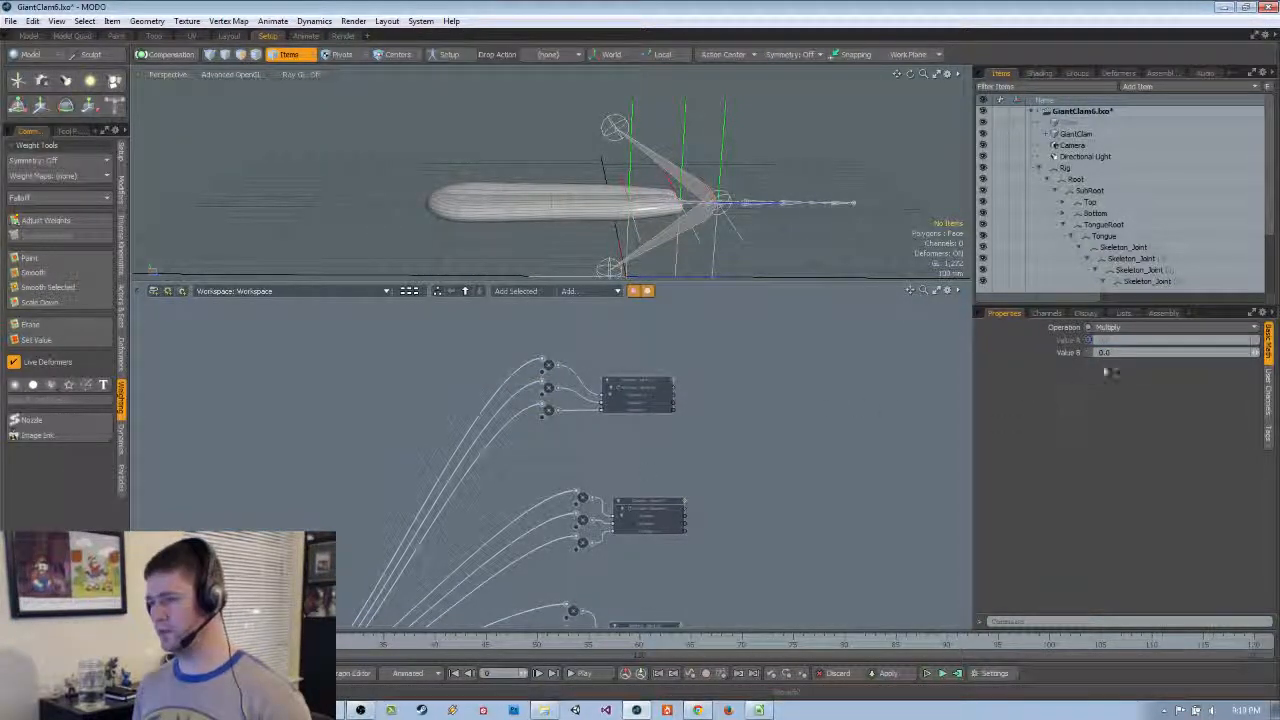
left_click(1106, 355)
type("1.1")
key("Return")
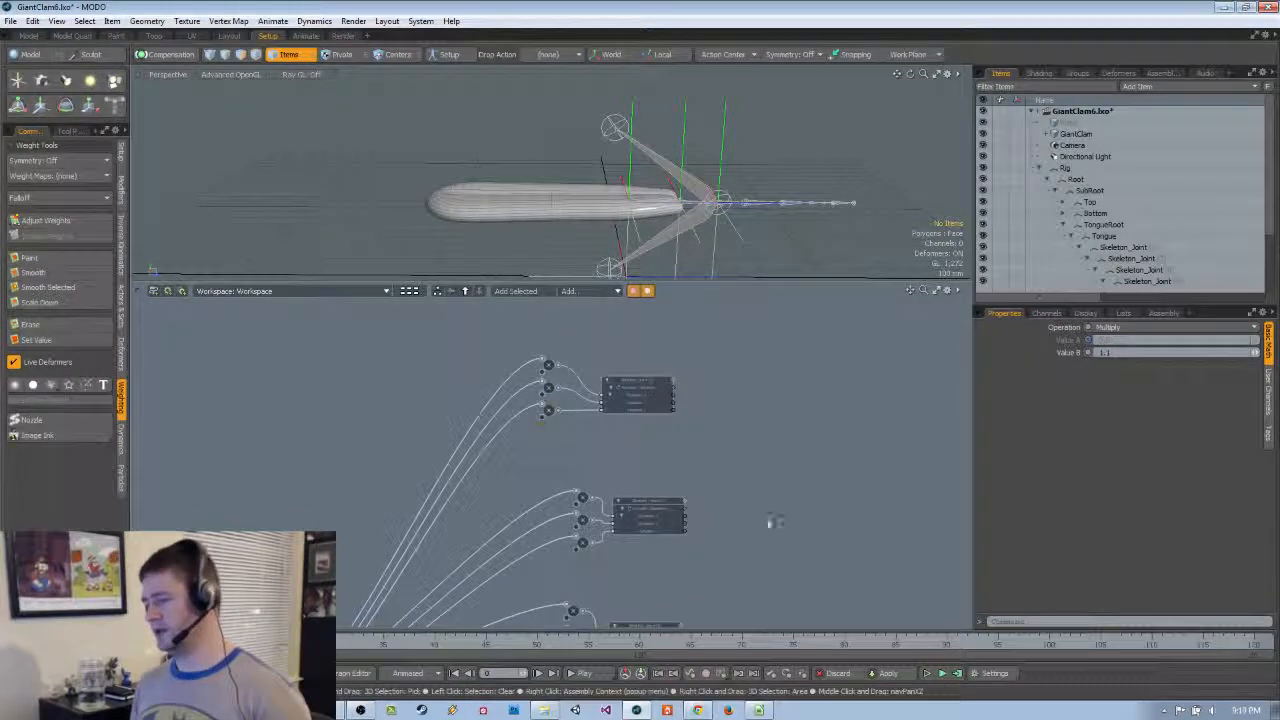
Select Skeleton_Joint (6) and Skeleton_Joint (7) in the schematic to examine which part of the tongue mesh each one influences
middle_click_drag(775, 521, 771, 420)
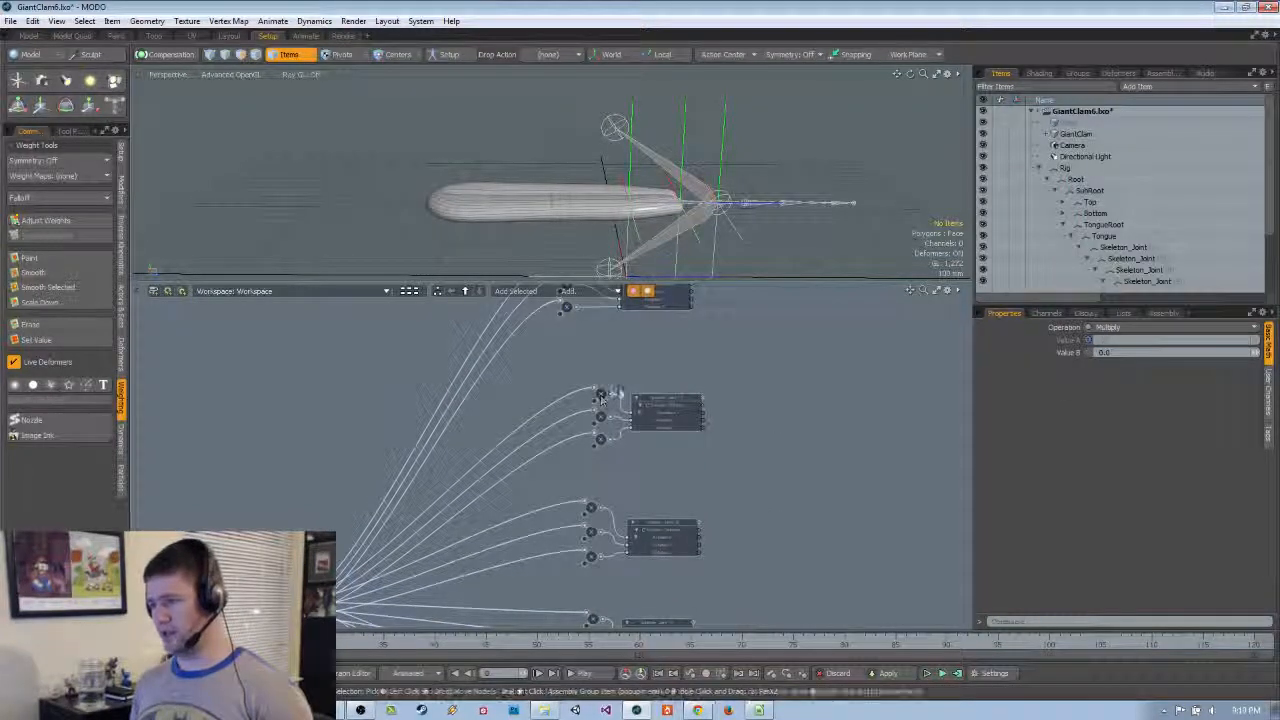
middle_click_drag(704, 368, 694, 411)
left_click(670, 364)
left_click(662, 328)
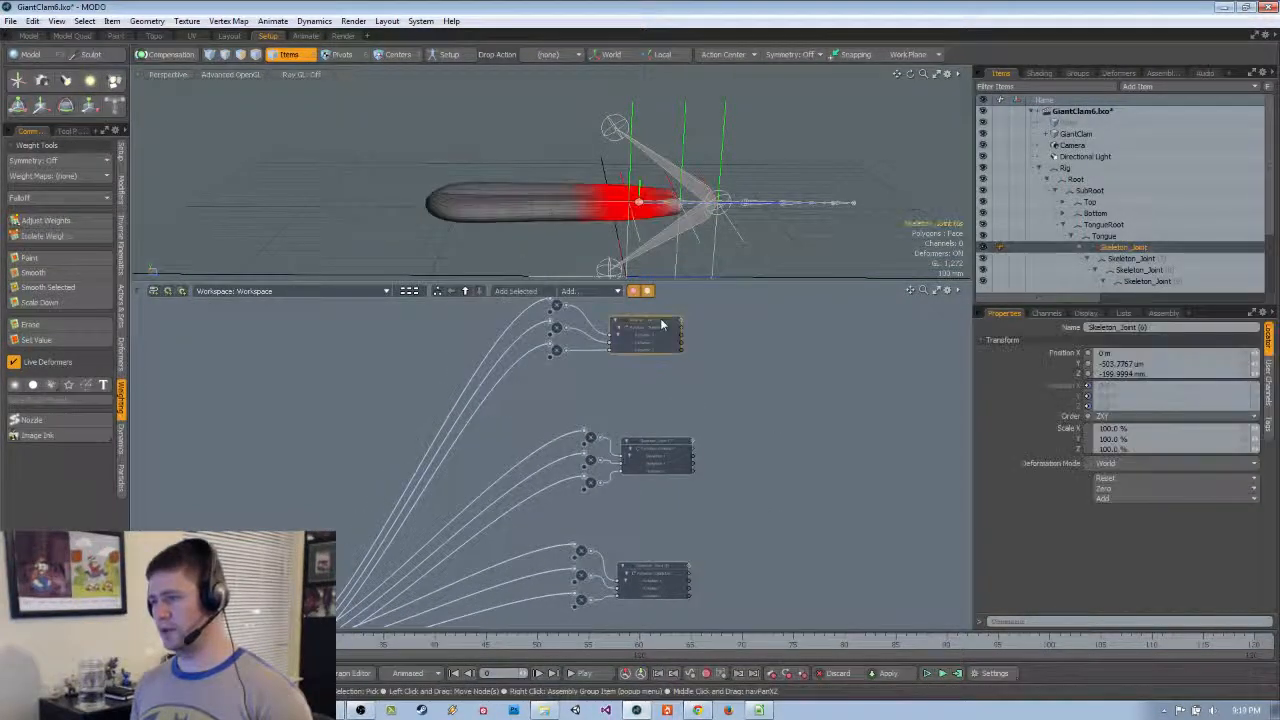
left_click(656, 451)
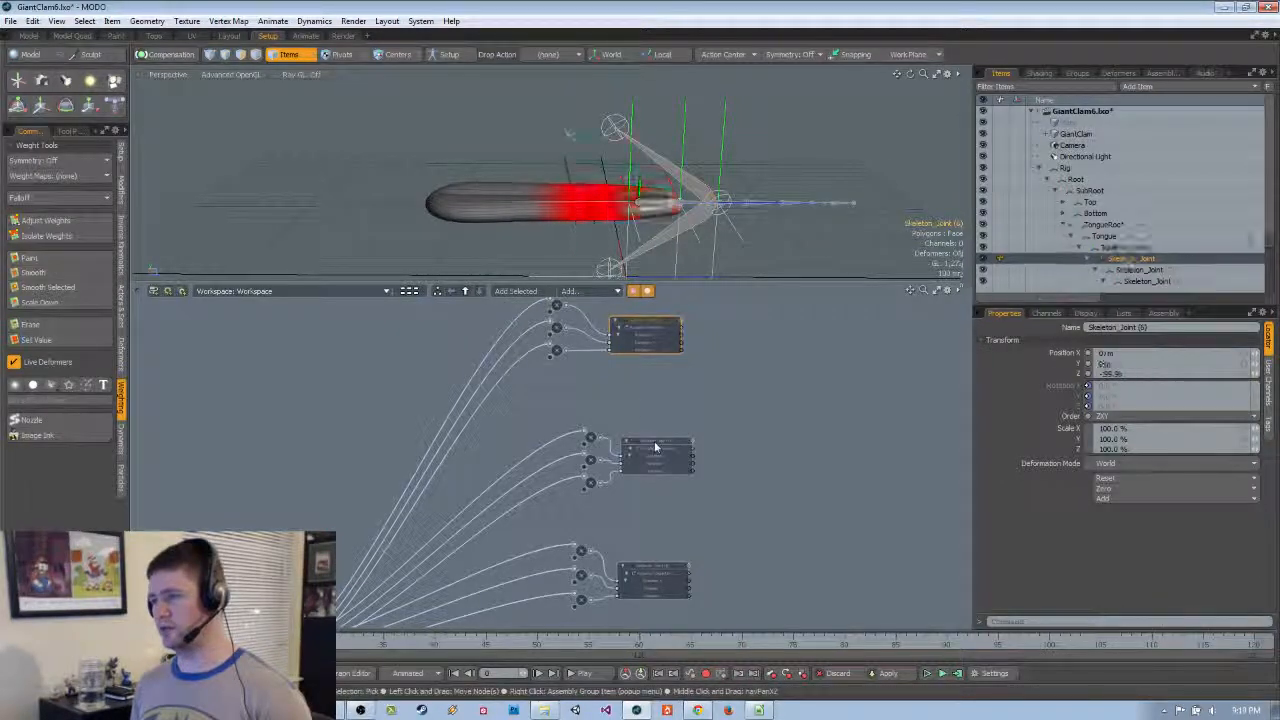
middle_click_drag(656, 451, 652, 438)
left_click_drag(655, 192, 697, 221, "alt")
scroll(658, 204, "up", 5)
scroll(700, 217, "down", 4)
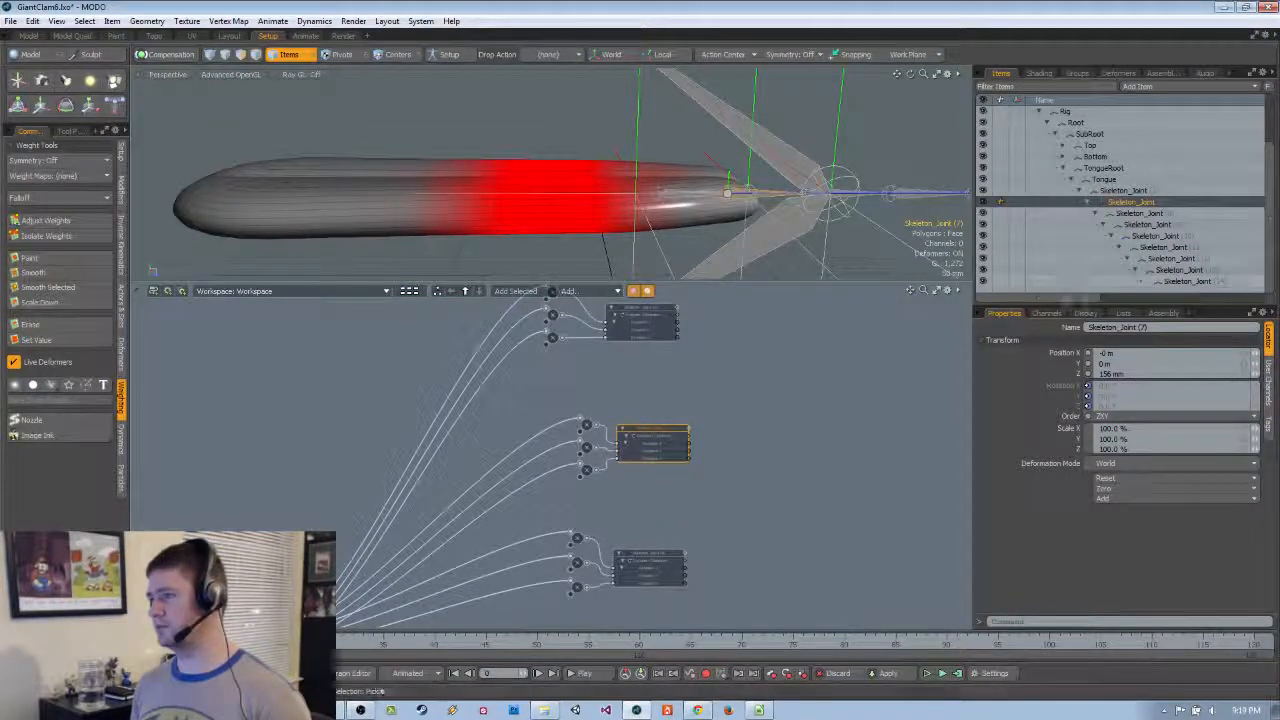
Enlarge the item list to show the whole chain of tongue joints
left_click_drag(1066, 298, 1066, 440)
scroll(517, 209, "down", 10)
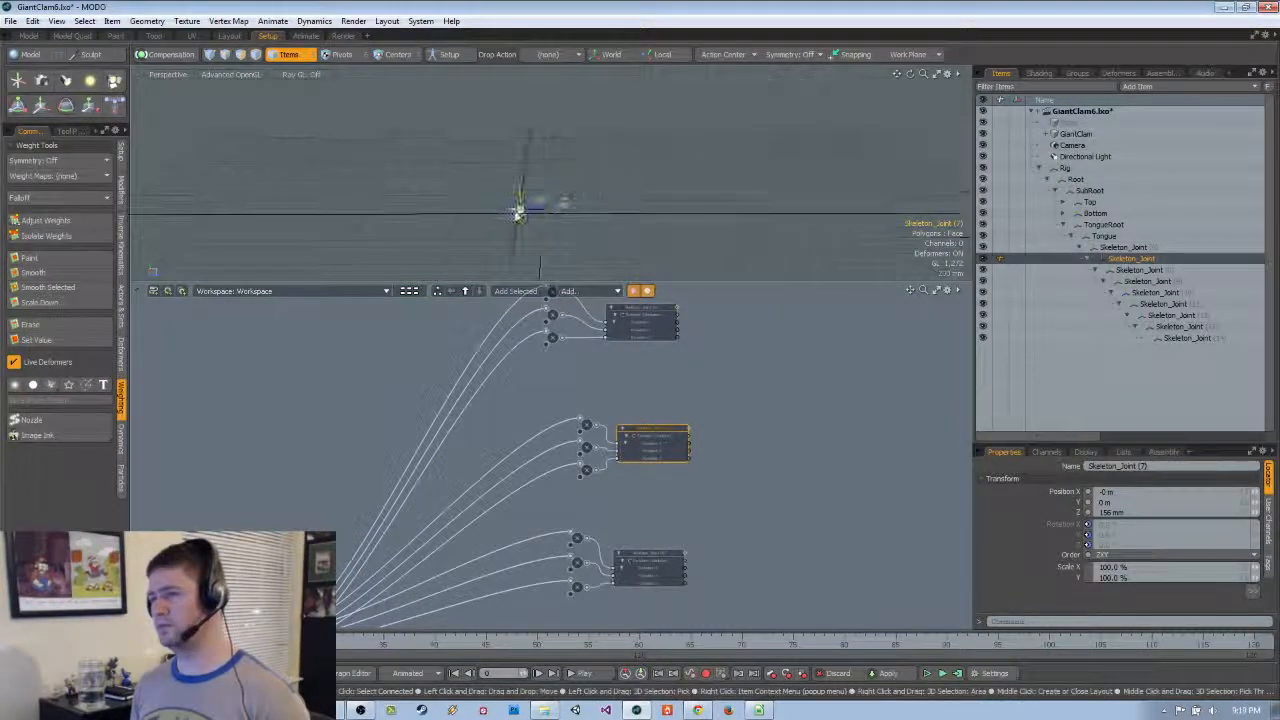
scroll(512, 210, "up", 8)
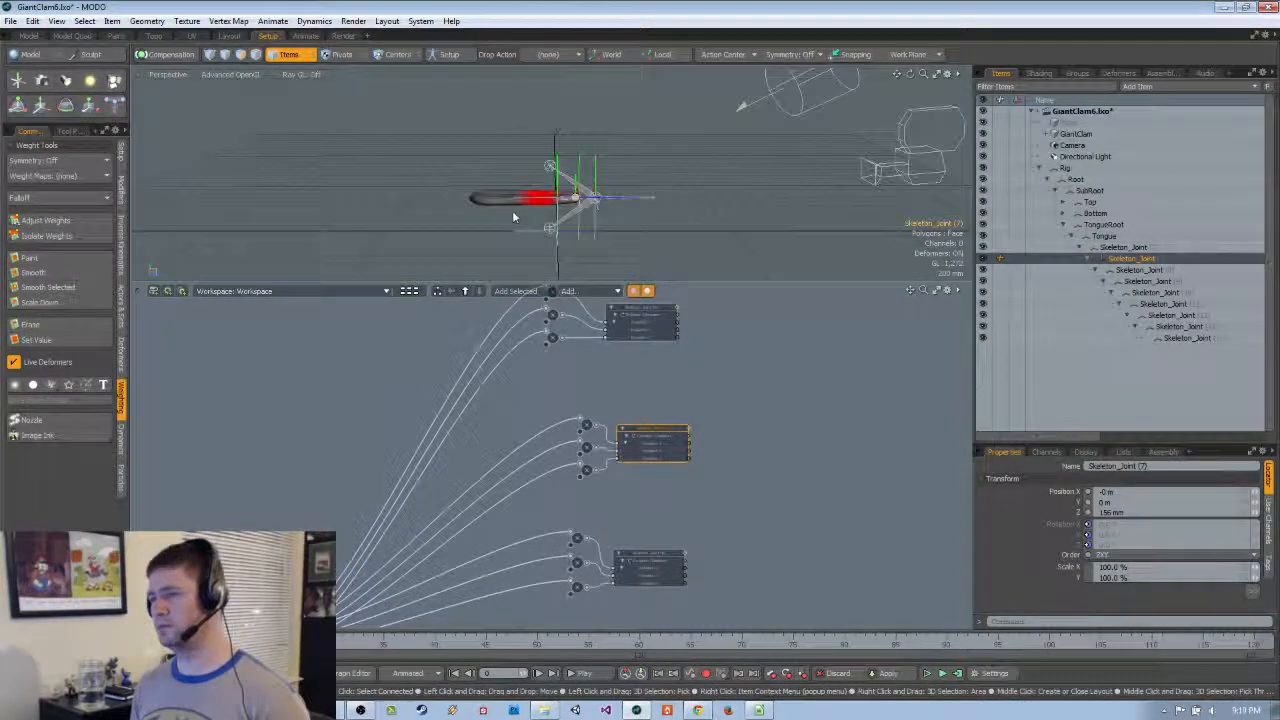
Toggle the Rig's visibility off and on, and return to the Setup layout
left_click(984, 168)
left_click(984, 168)
left_click_drag(640, 205, 628, 258, "alt")
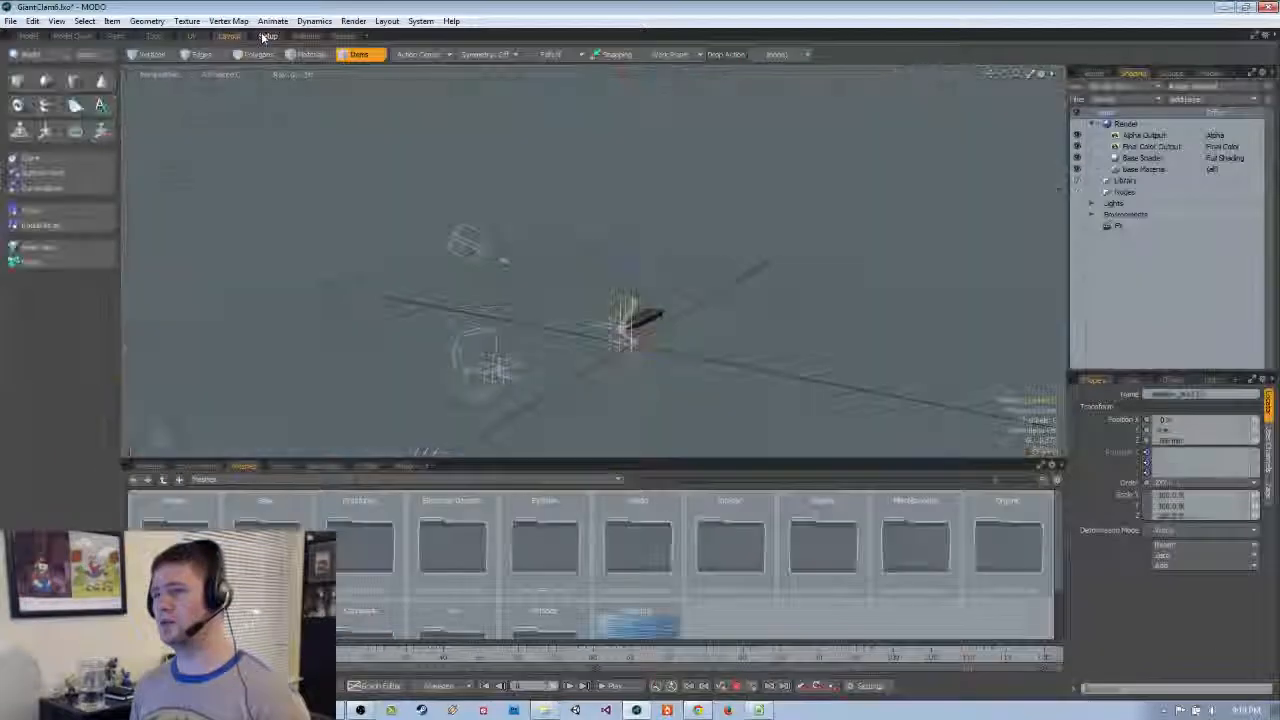
left_click(264, 38)
Examine the mesh area influenced by the Tongue control and the Value B of Skeleton_Joint (7)'s Rotation X multiply node
left_click_drag(637, 168, 680, 201, "alt")
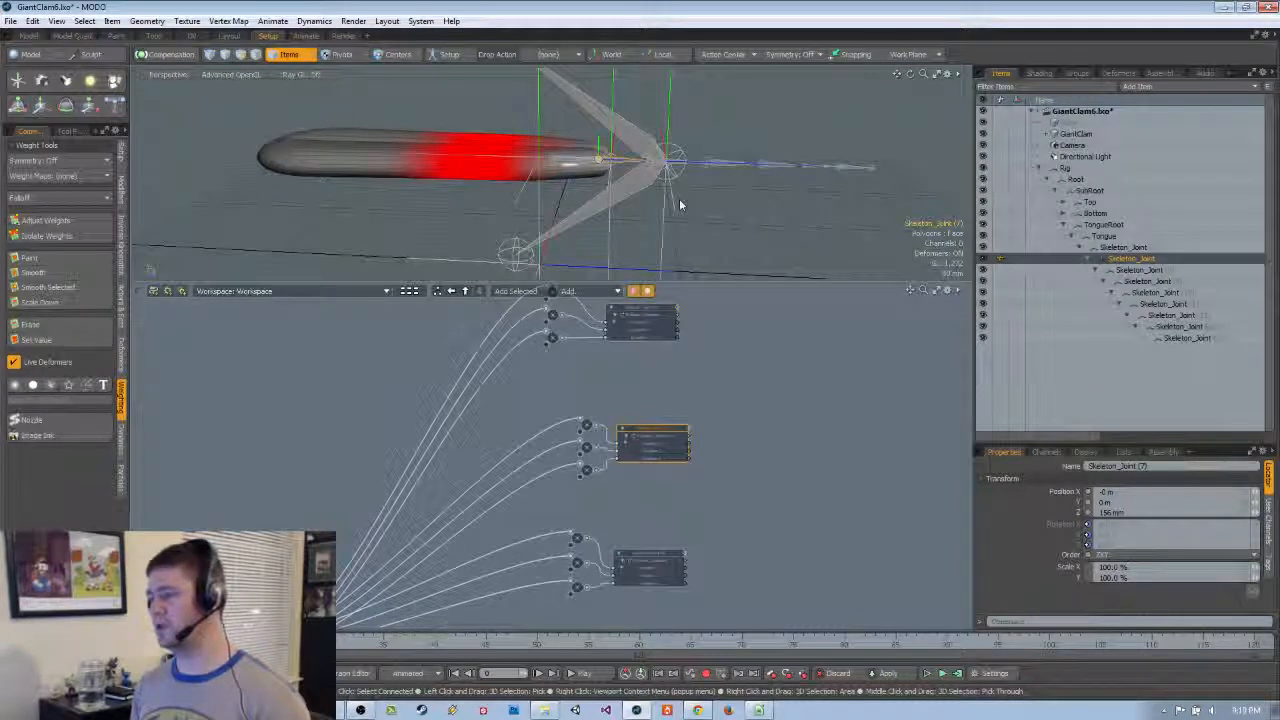
left_click_drag(312, 620, 390, 501, "alt")
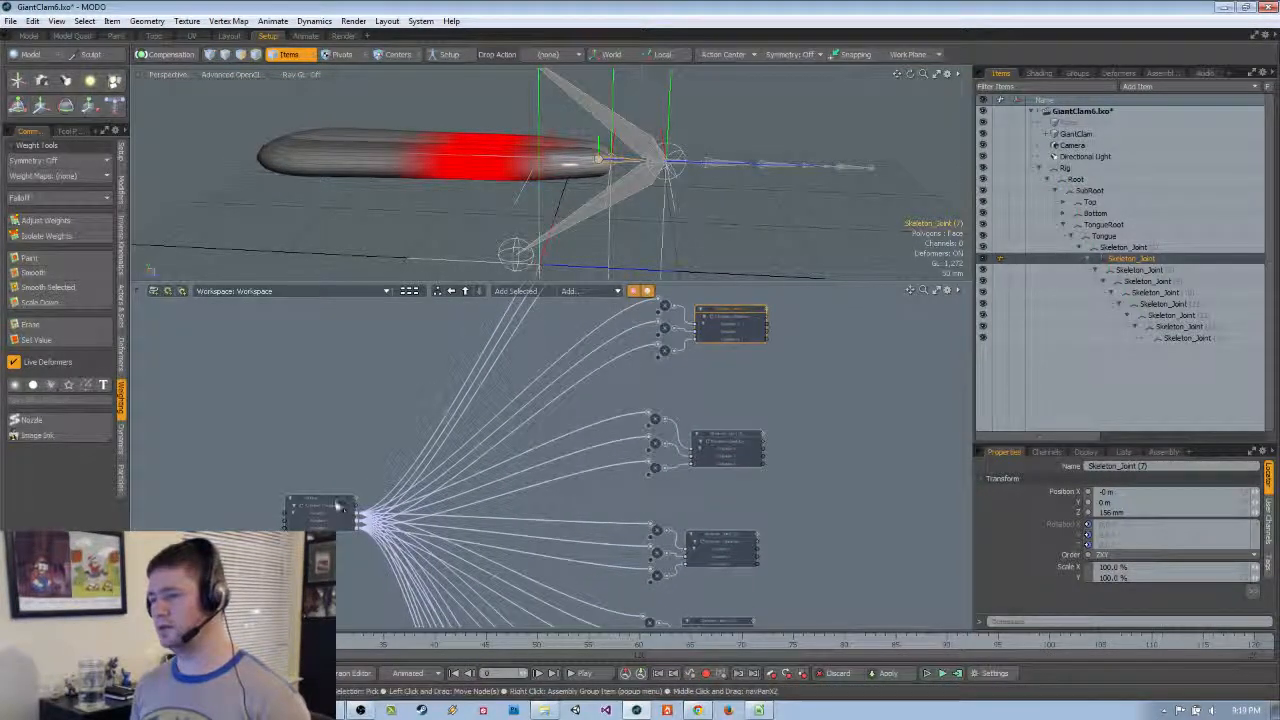
left_click(336, 504)
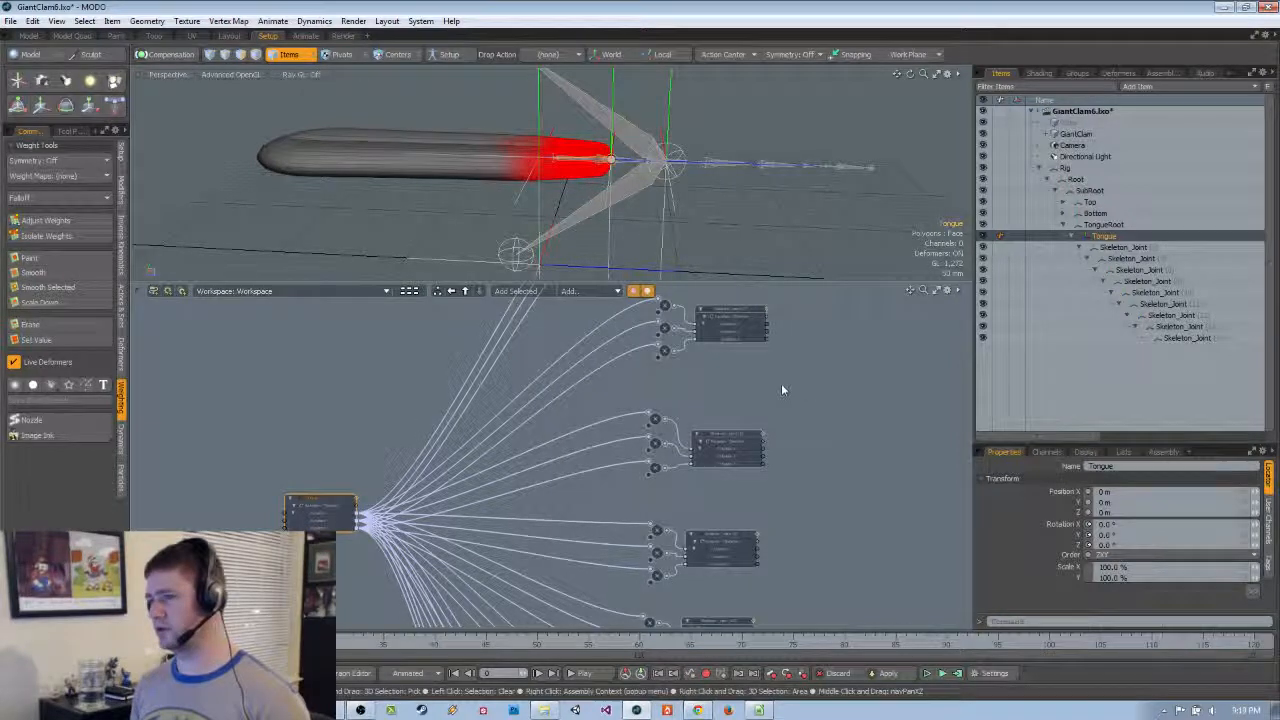
scroll(738, 372, "down", 1)
scroll(654, 403, "up", 3)
left_click_drag(730, 362, 617, 483, "alt")
left_click(533, 450)
left_click_drag(760, 532, 758, 469, "alt")
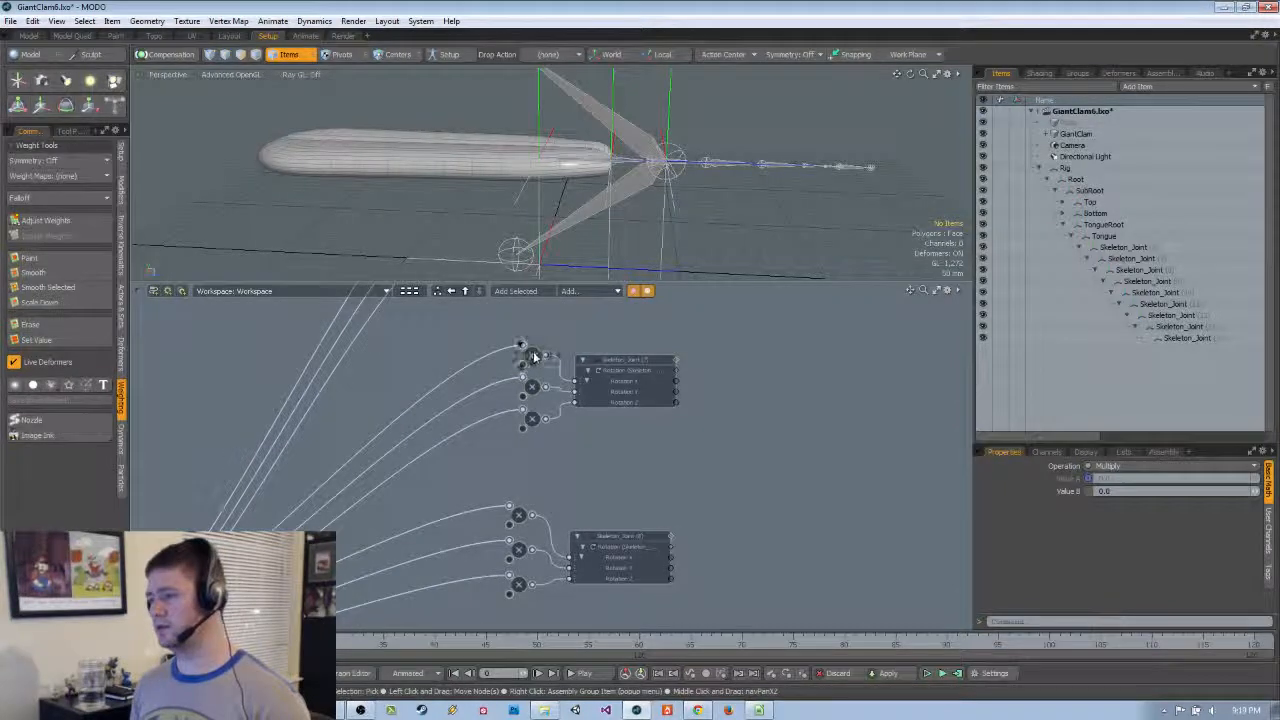
Set Value B to 0 on the multiply node driving Rotation X of Skeleton_Joint (6)
middle_click_drag(582, 346, 621, 491)
scroll(664, 427, "down", 1)
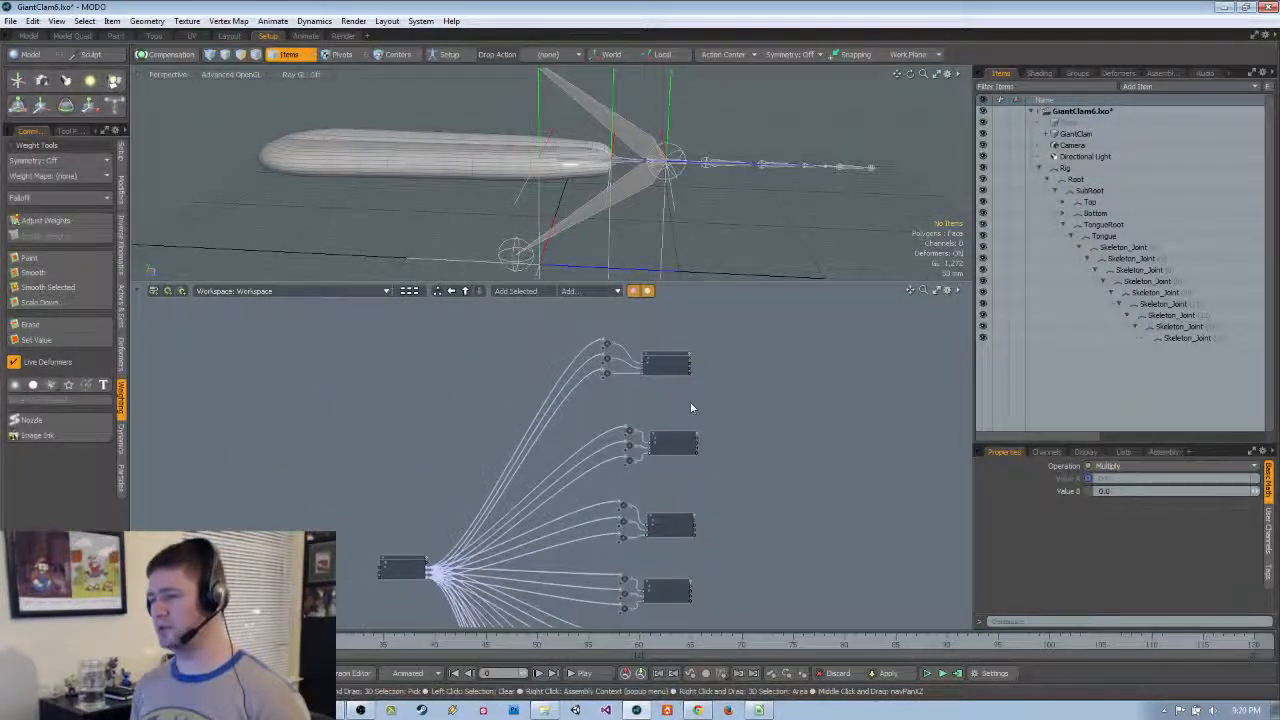
scroll(580, 408, "up", 3)
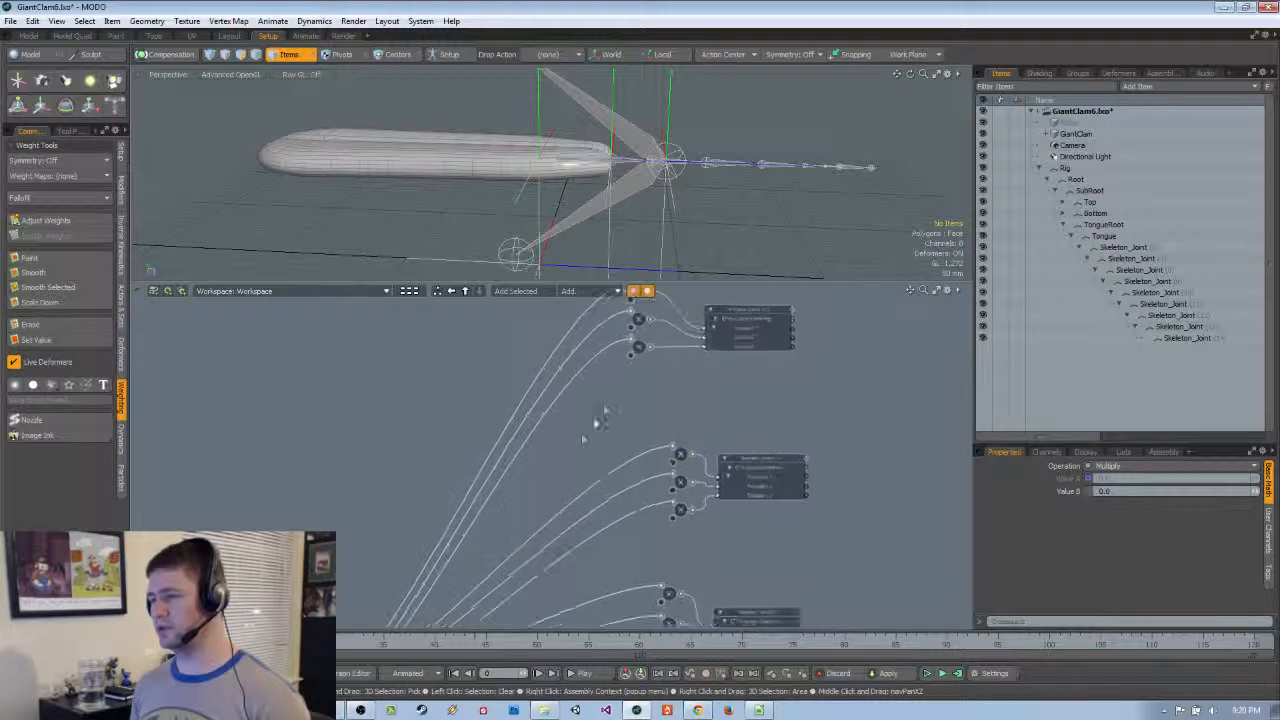
middle_click_drag(584, 440, 549, 521)
scroll(614, 380, "up", 3)
left_click(597, 372)
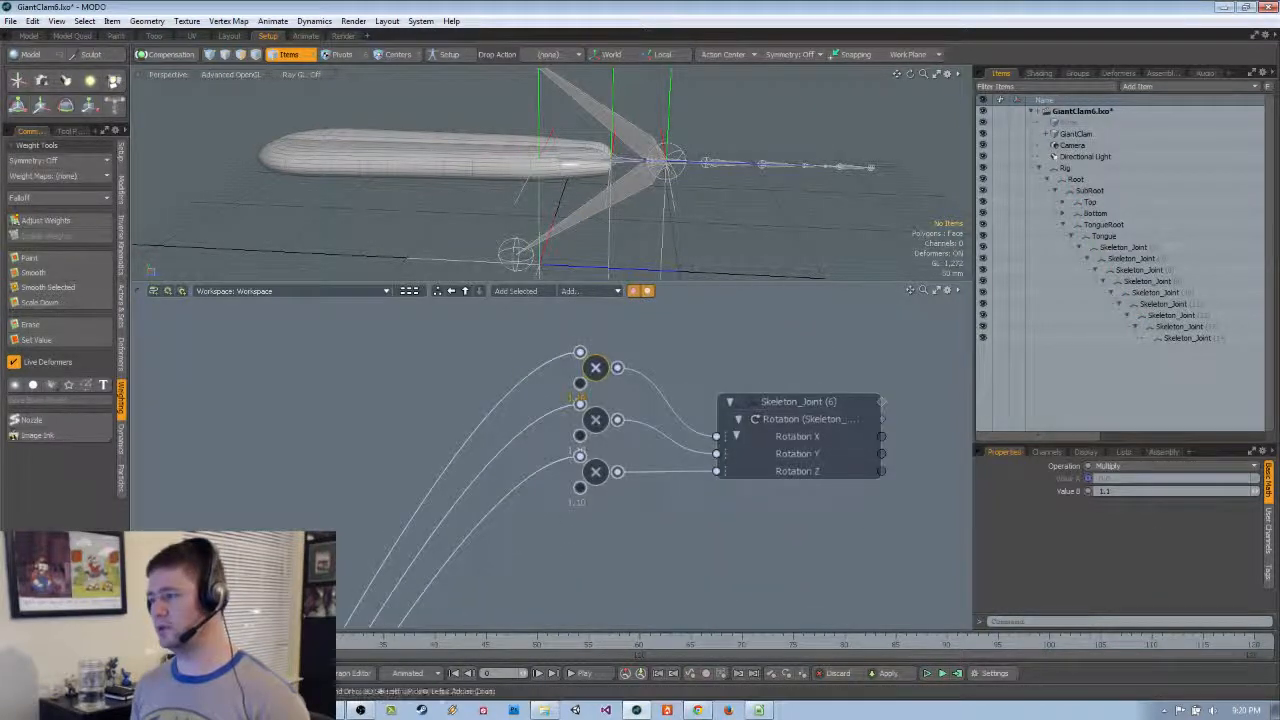
left_click(1081, 491)
type("0")
key("Return")
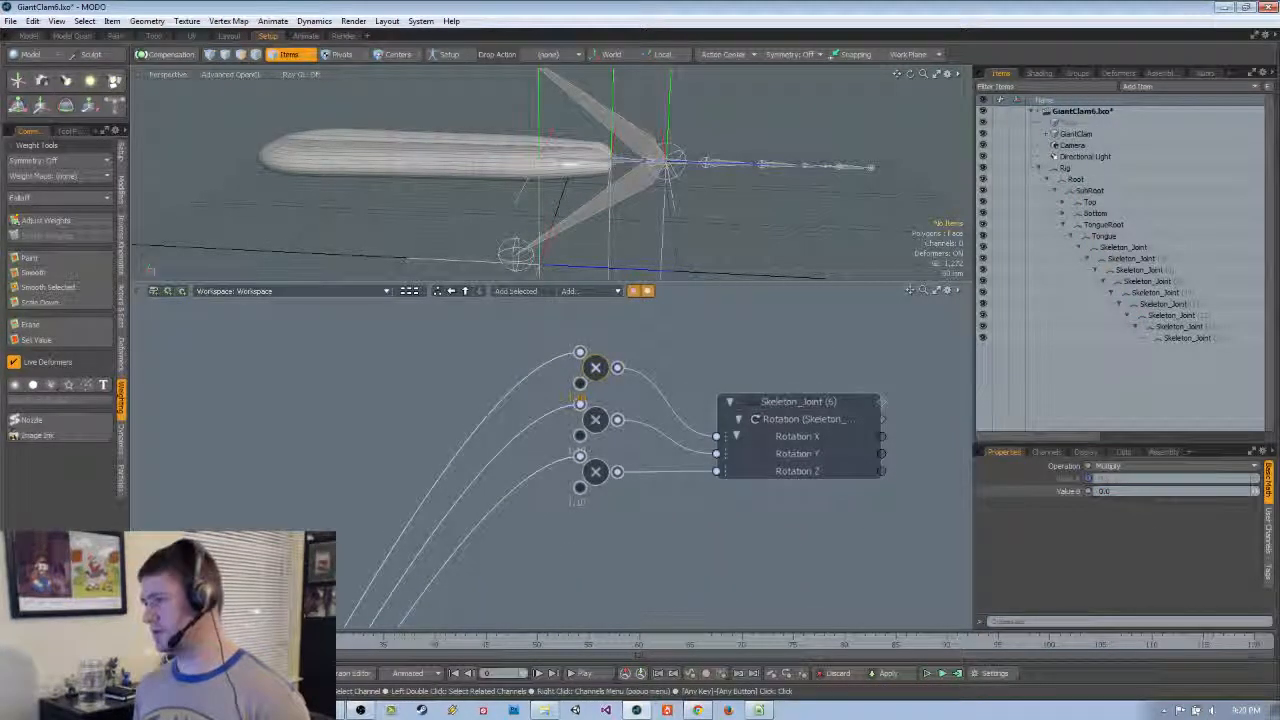
Set Value B to 0 on Skeleton_Joint (6)'s Rotation Y multiply node and select its Rotation Z multiply node
left_click(756, 483)
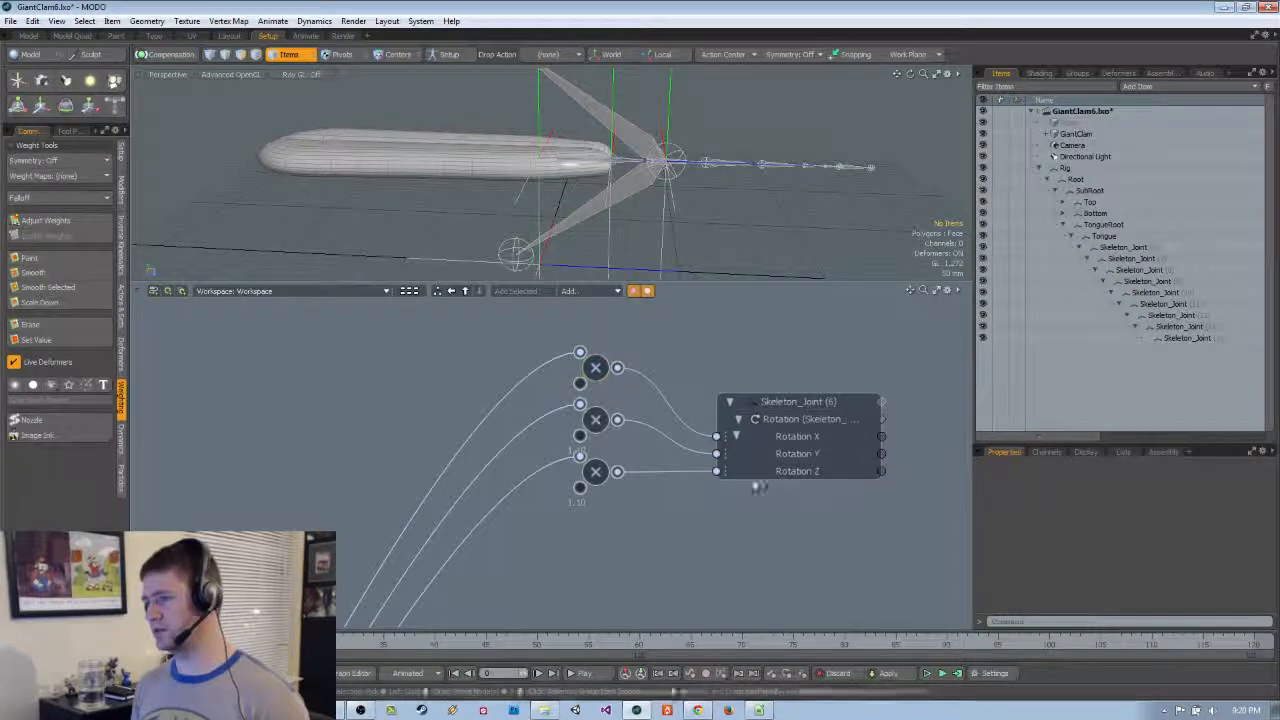
left_click(597, 425)
left_click(1110, 491)
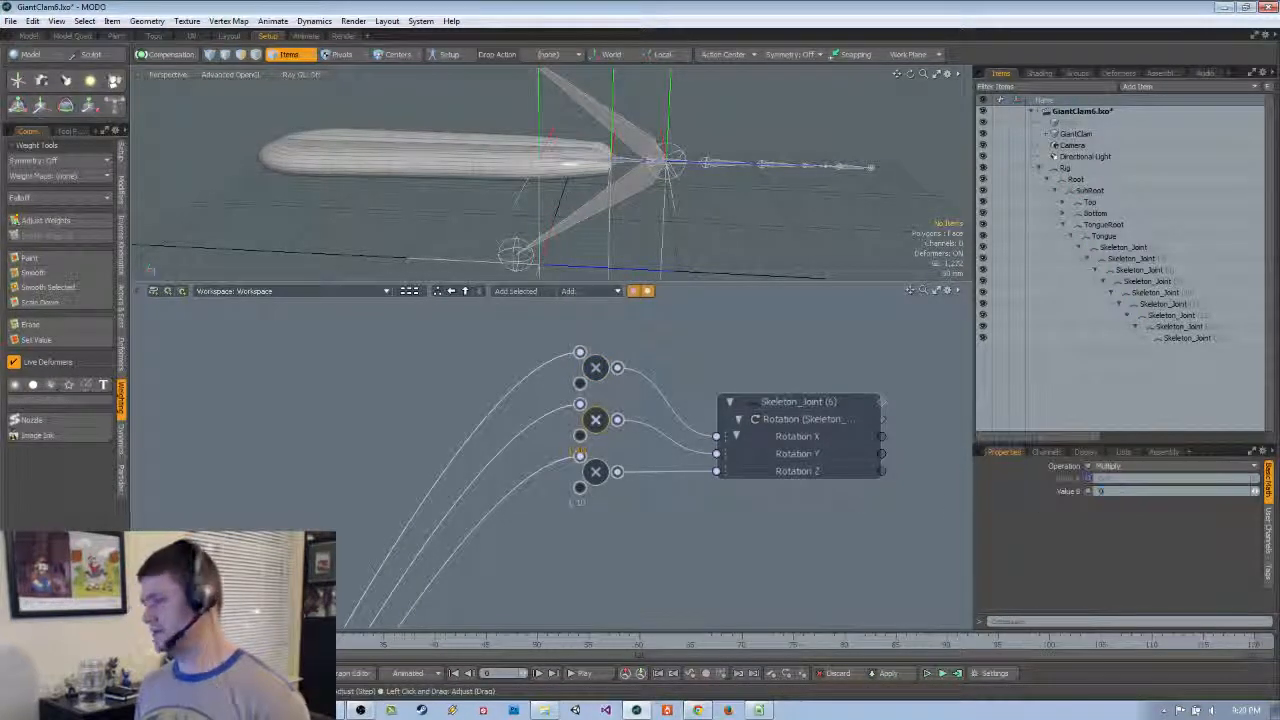
key("Return")
left_click(757, 506)
left_click(597, 473)
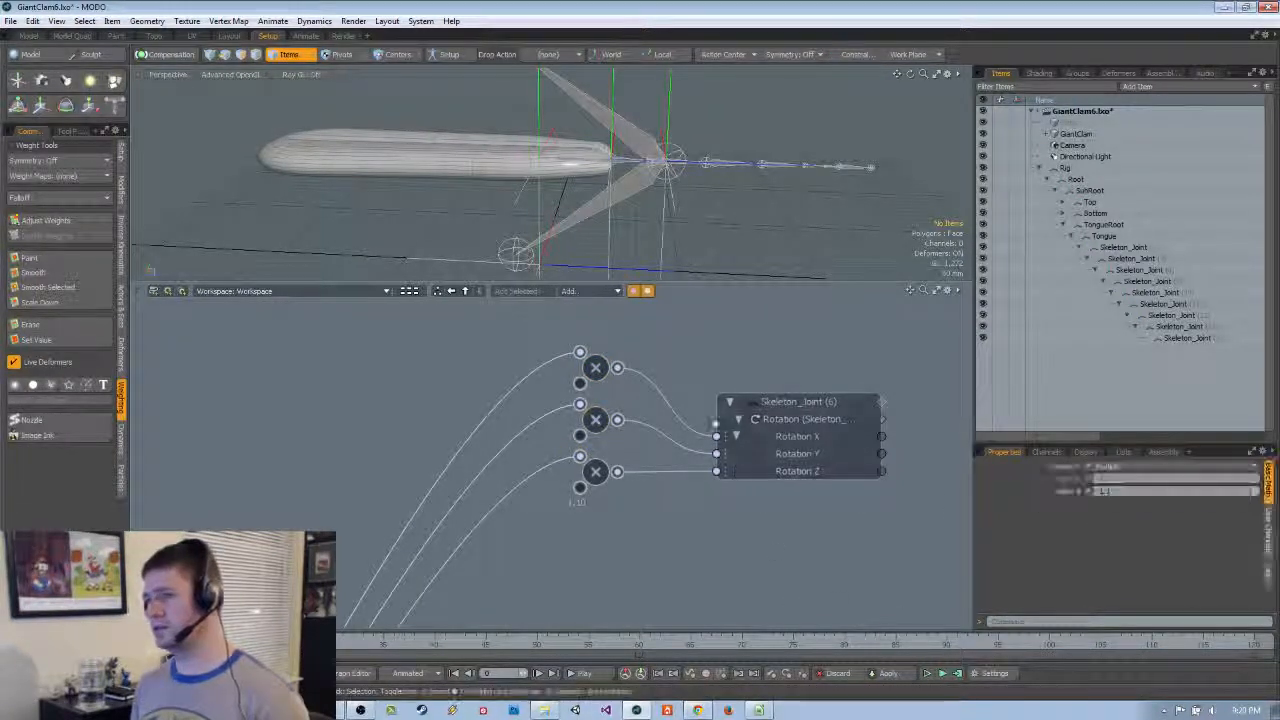
Undo the Value B changes to 0 on the multiply nodes of Skeleton_Joint (6)
key("ctrl+z")
key("ctrl+z")
key("ctrl+z")
key("ctrl+z")
key("ctrl+z")
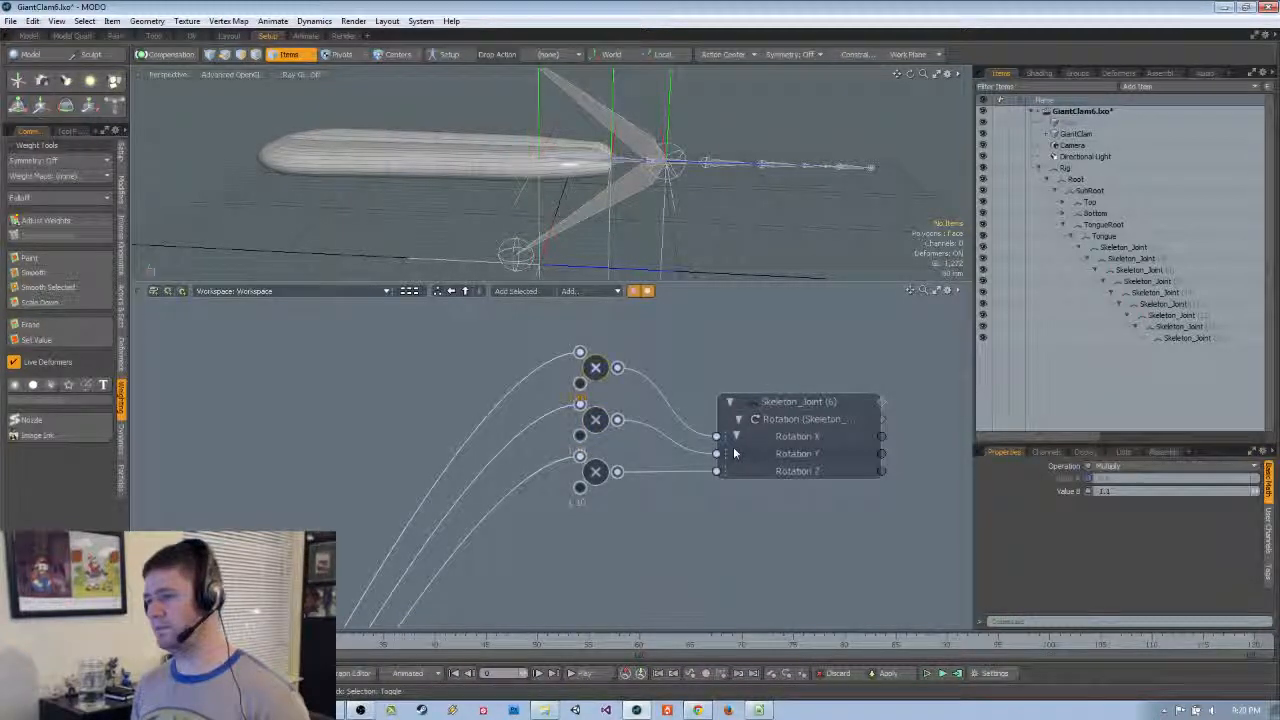
key("ctrl+z")
Set Value B to 1.2 on the multiply node driving Rotation X of Skeleton_Joint (7)
scroll(633, 488, "down", 2)
middle_click_drag(630, 562, 588, 380)
scroll(650, 412, "down", 3)
scroll(588, 380, "up", 4)
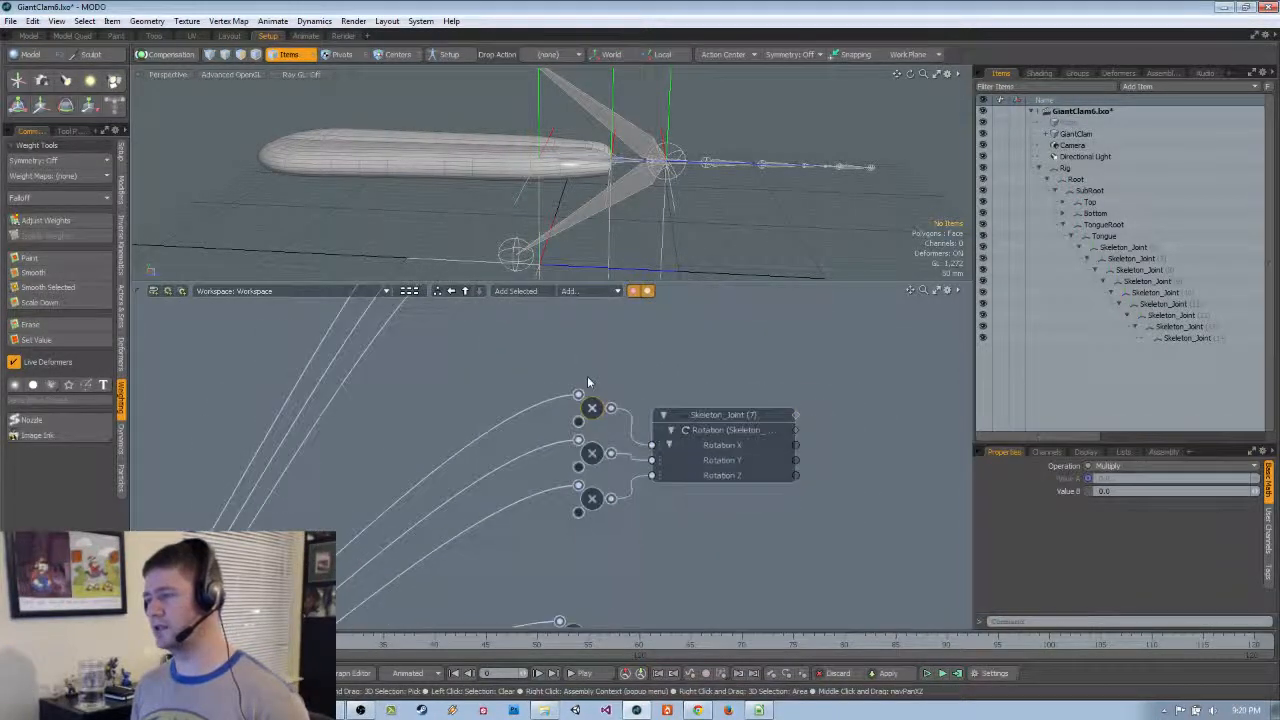
scroll(587, 382, "up", 2)
left_click(1043, 491)
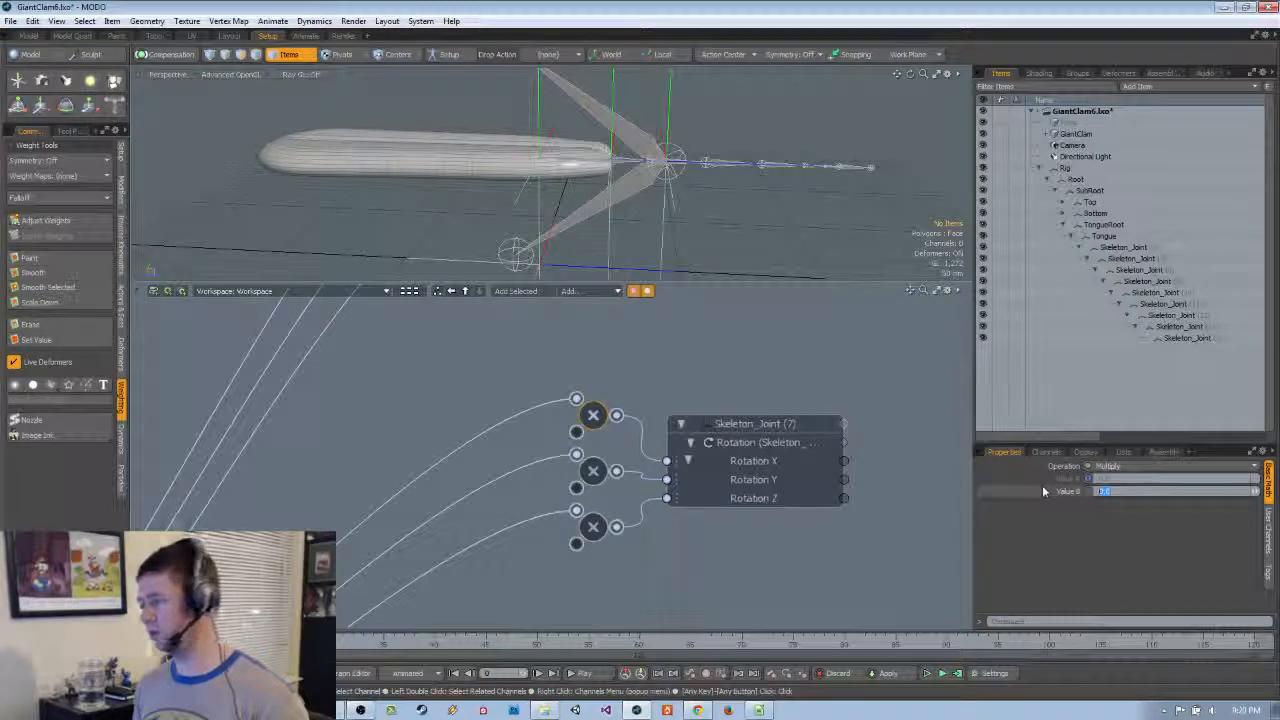
type("1")
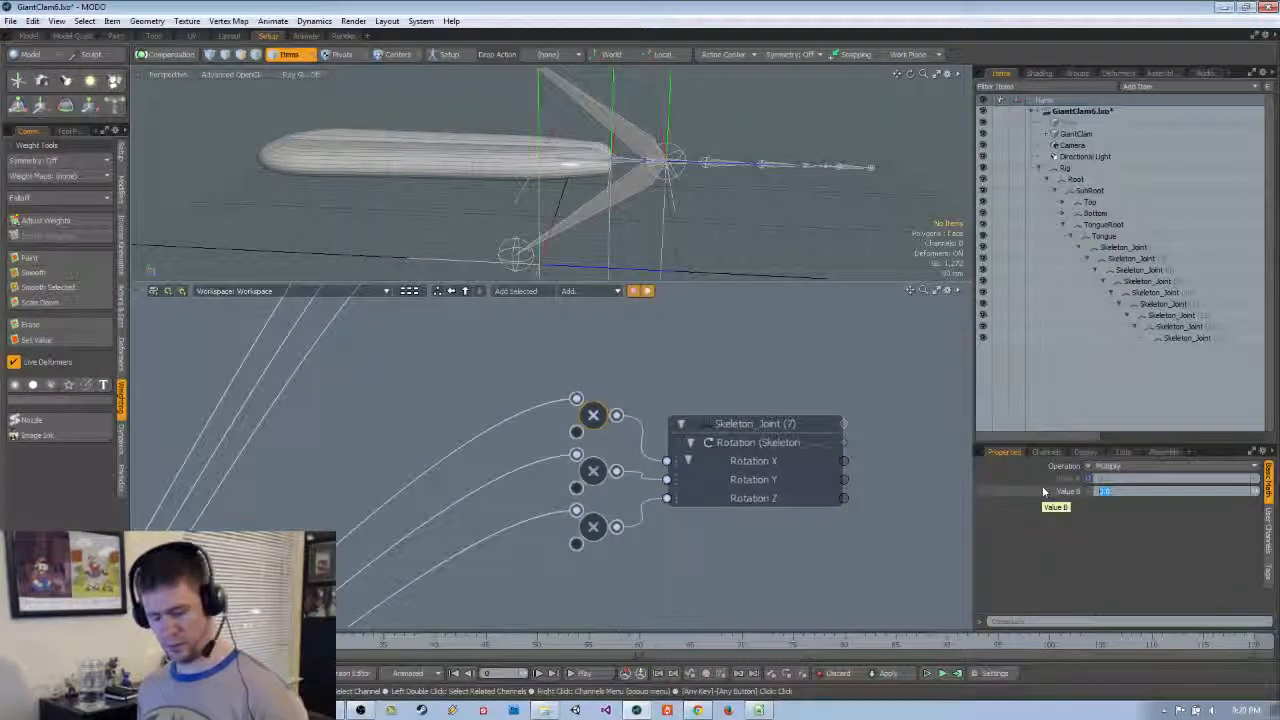
key("Return")
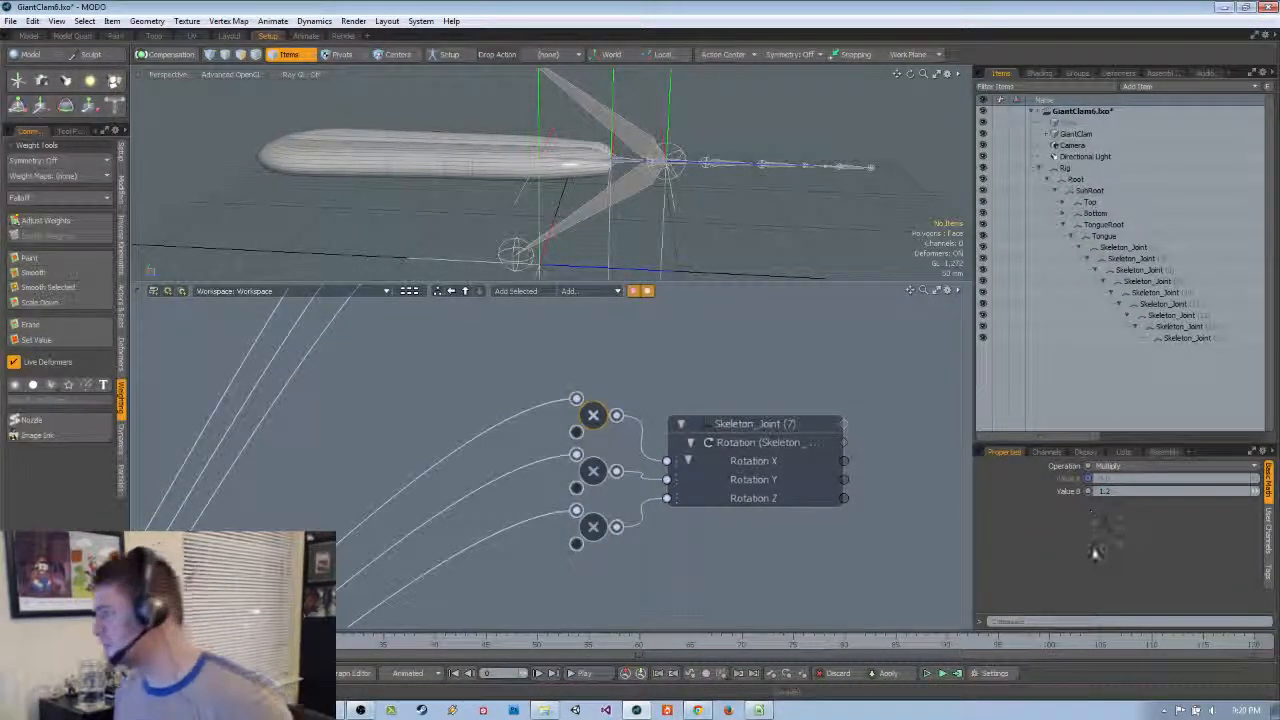
left_click(1104, 491)
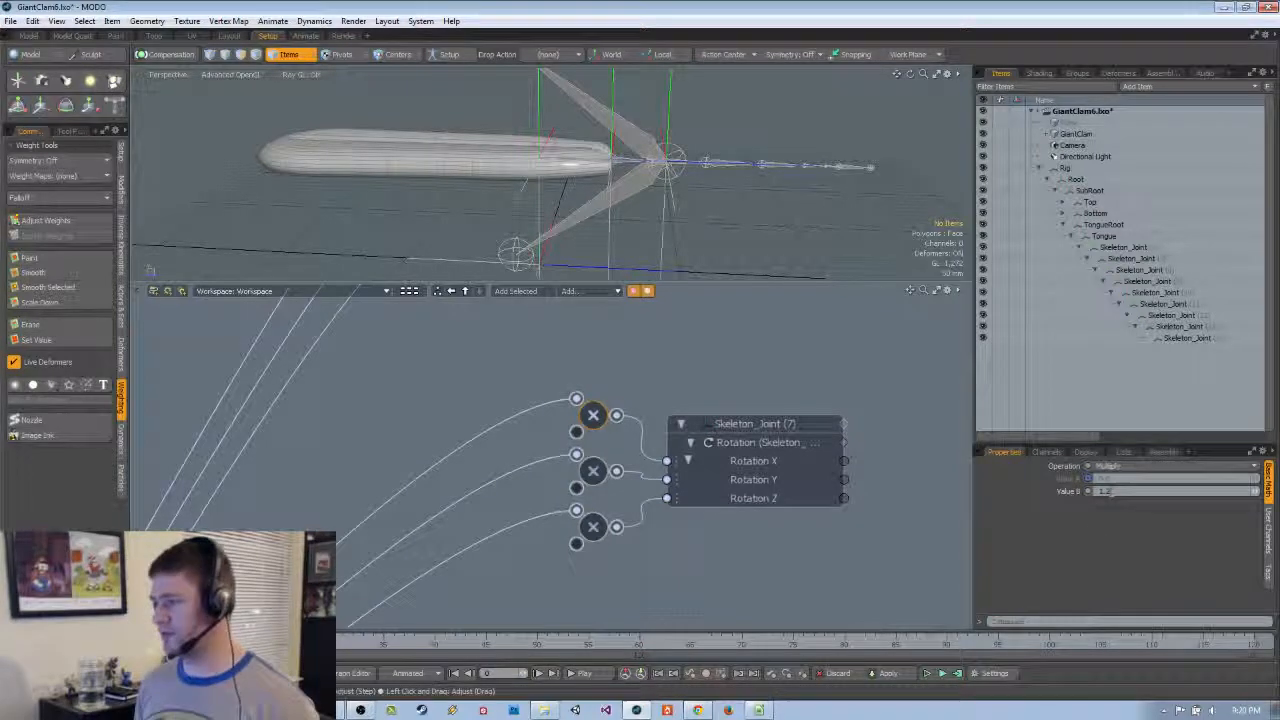
left_click(1081, 550)
Set Value B to 1.2 on the multiply node driving Rotation Y of Skeleton_Joint (7)
left_click(594, 471)
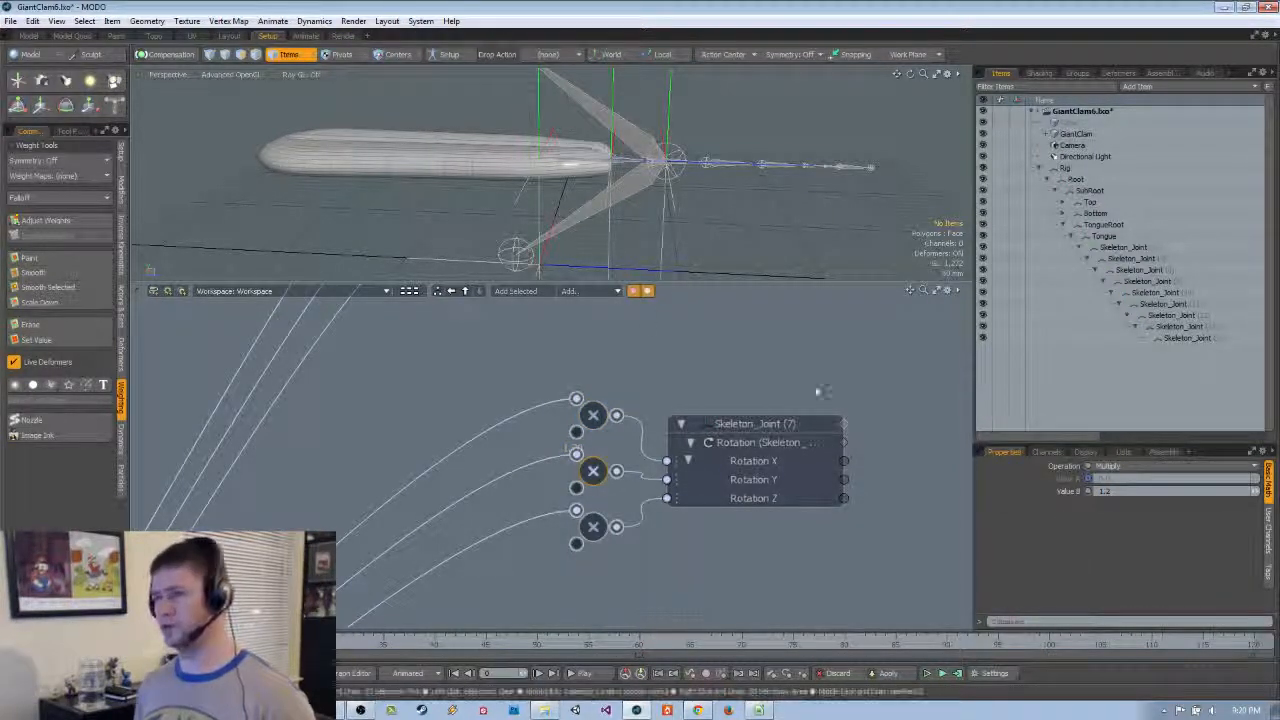
scroll(380, 177, "down", 4)
scroll(451, 186, "up", 2)
left_click_drag(412, 185, 557, 215, "alt")
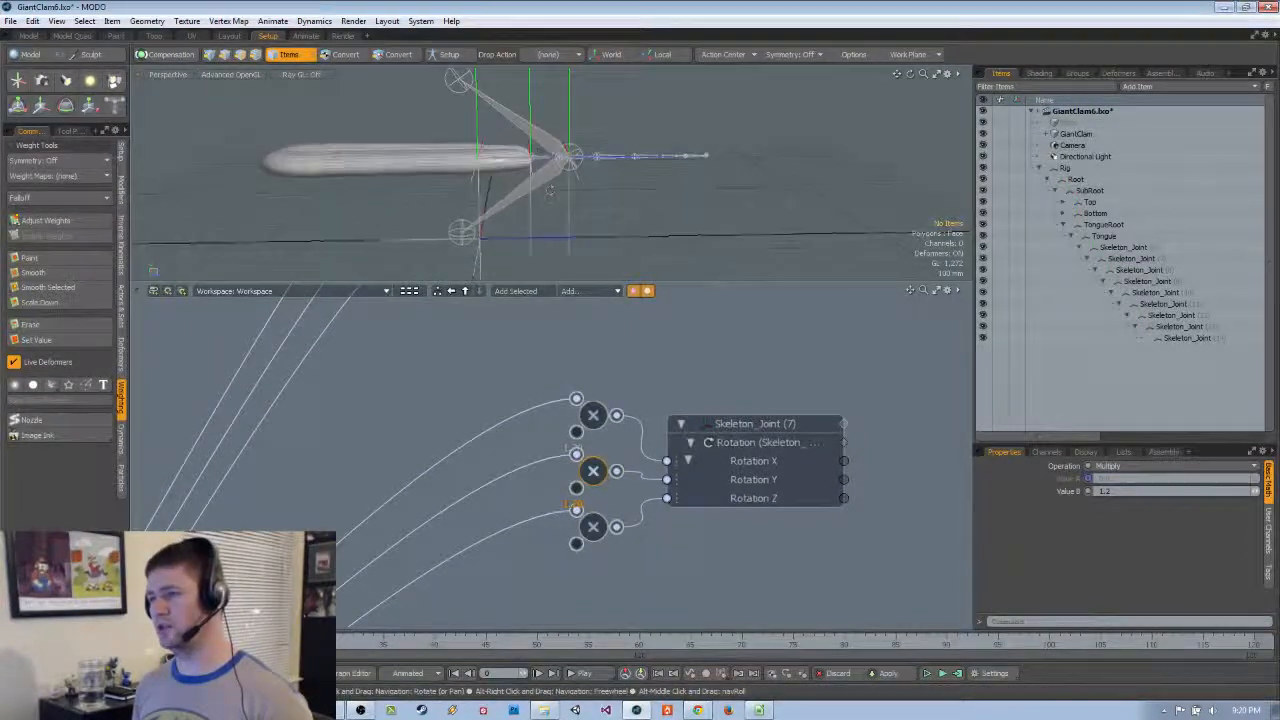
Set Value B to 1.2 on the multiply node driving Rotation Z of Skeleton_Joint (7)
left_click_drag(610, 538, 659, 485, "alt")
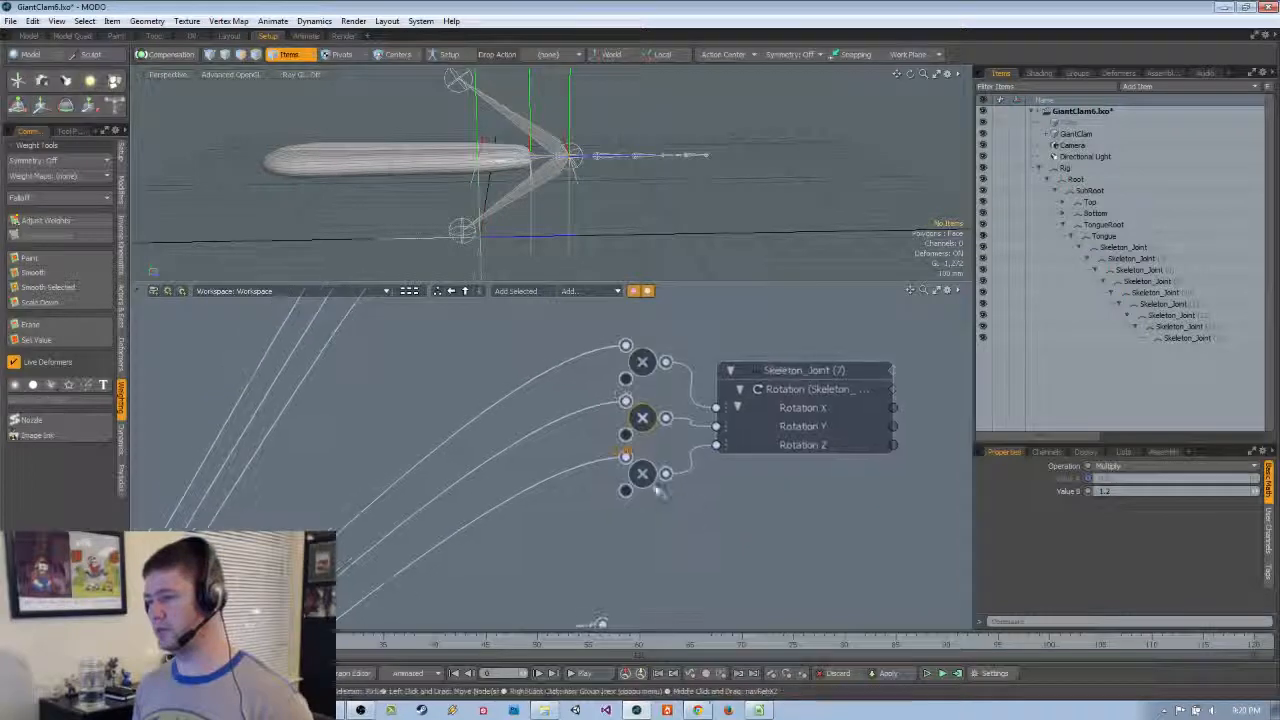
left_click(642, 361)
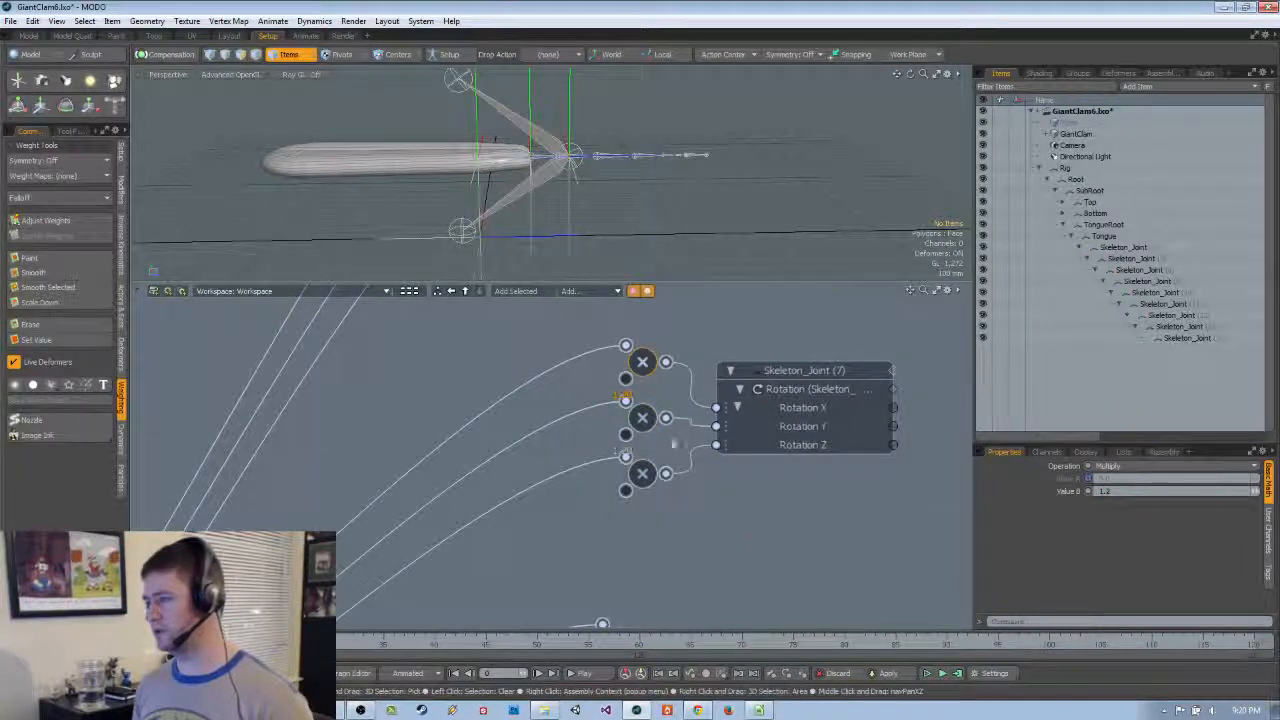
left_click(642, 470)
left_click(1104, 491)
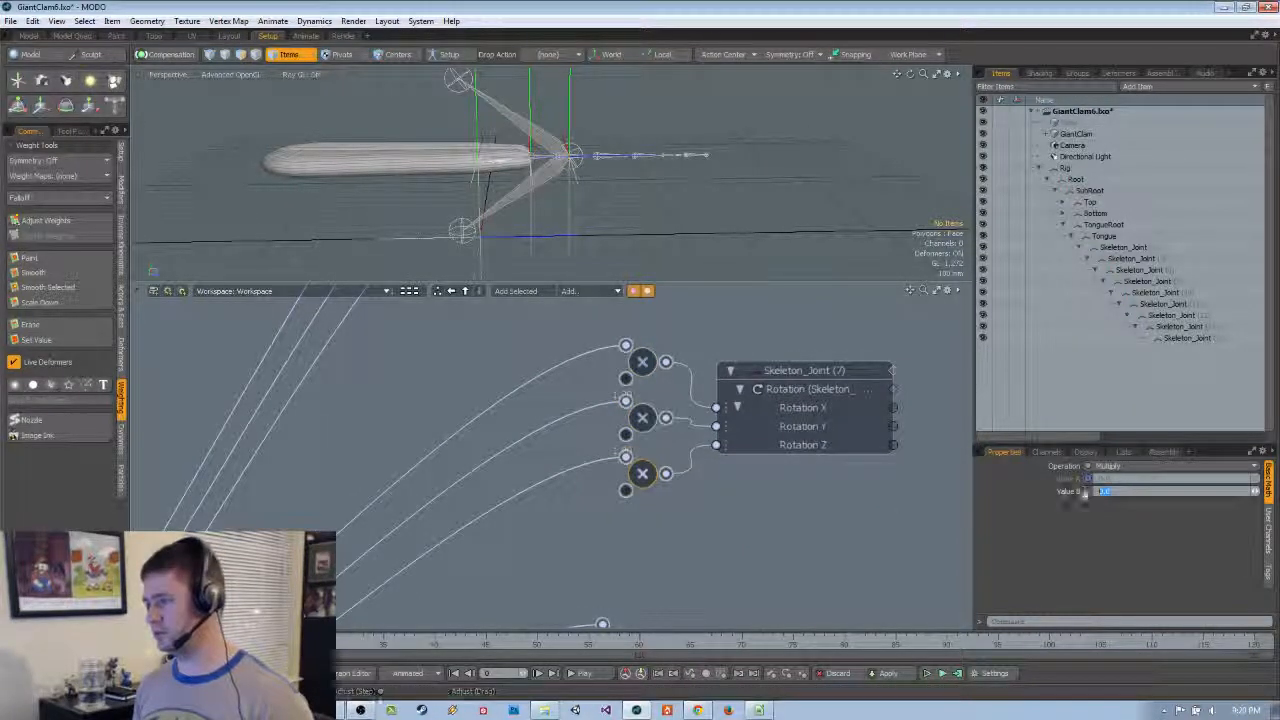
scroll(683, 490, "down", 2)
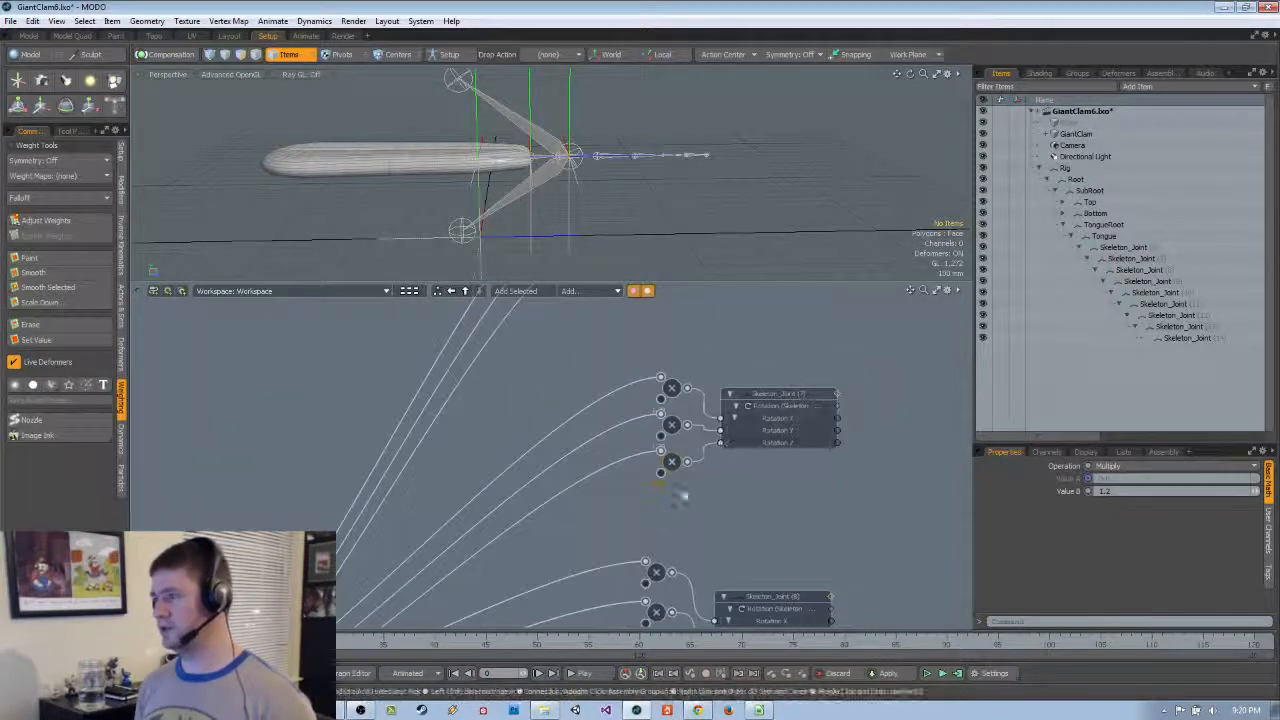
Set Value B to 1.3 on the multiply node driving Rotation X of Skeleton_Joint (8)
left_click_drag(683, 494, 668, 391, "alt")
scroll(660, 420, "up", 3)
scroll(644, 465, "down", 4)
scroll(644, 465, "down", 2)
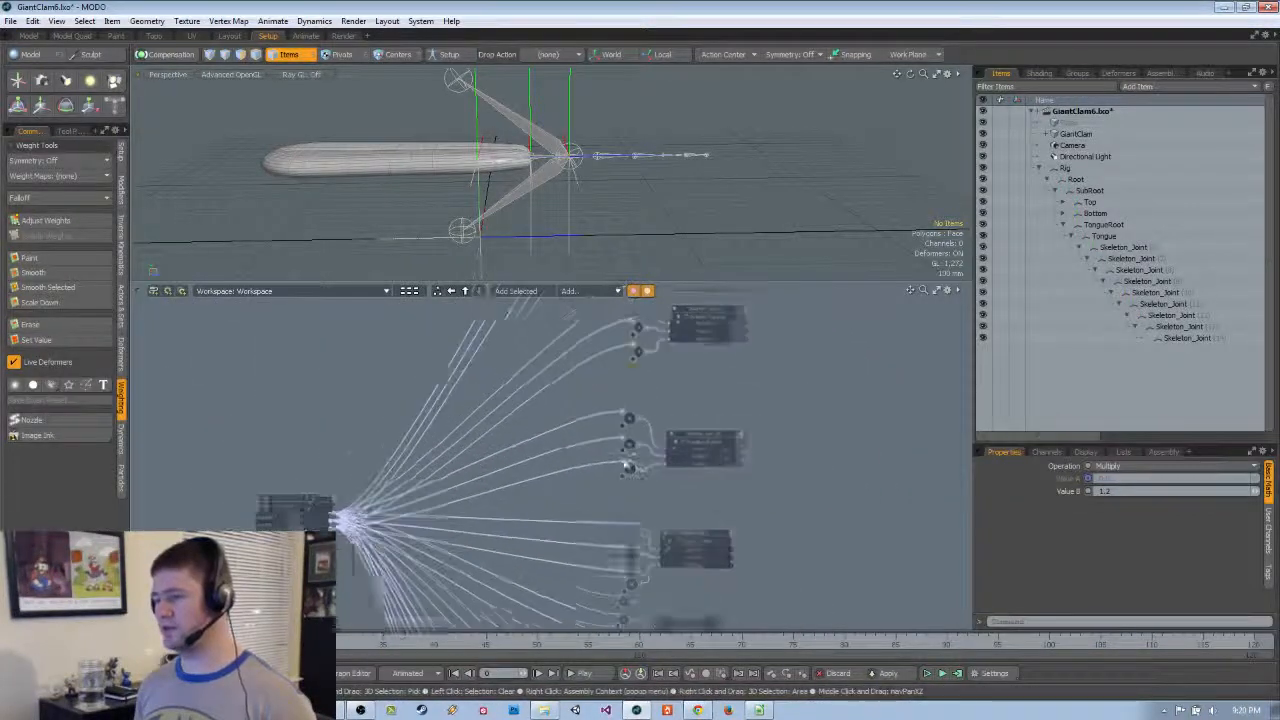
scroll(630, 440, "up", 5)
left_click(613, 401)
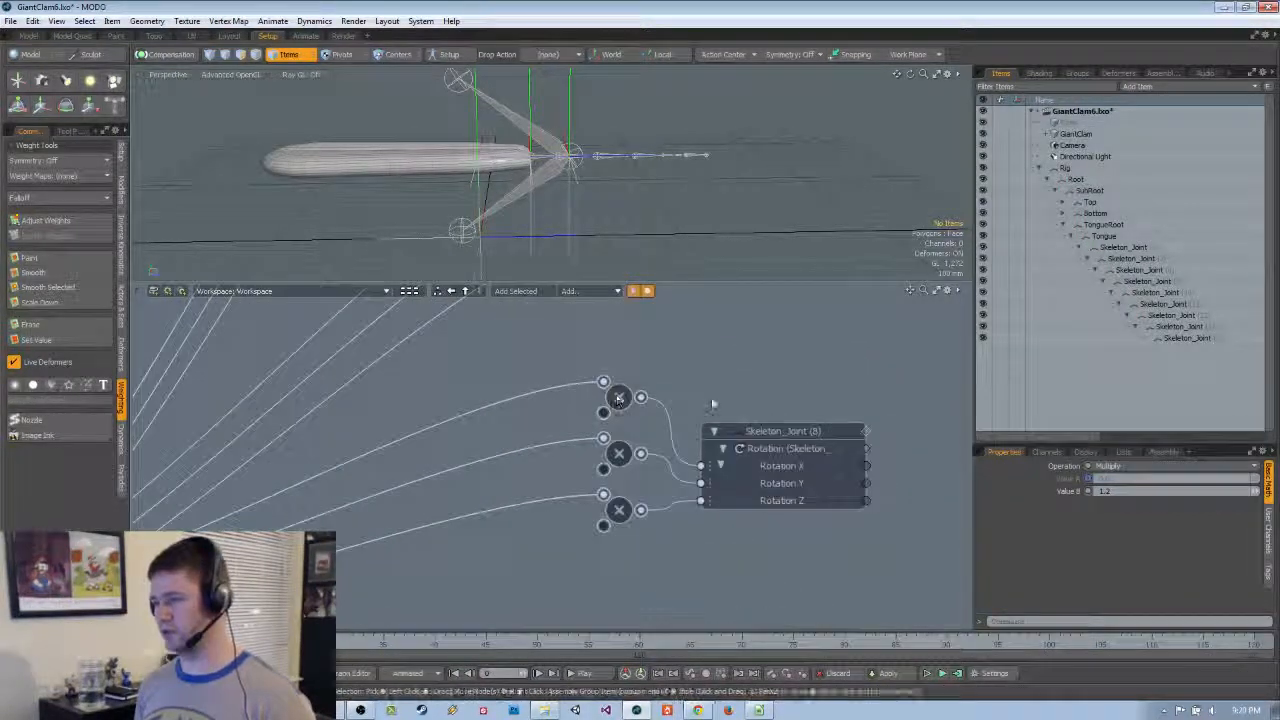
left_click_drag(711, 401, 698, 386, "alt")
left_click_drag(1118, 492, 1092, 491)
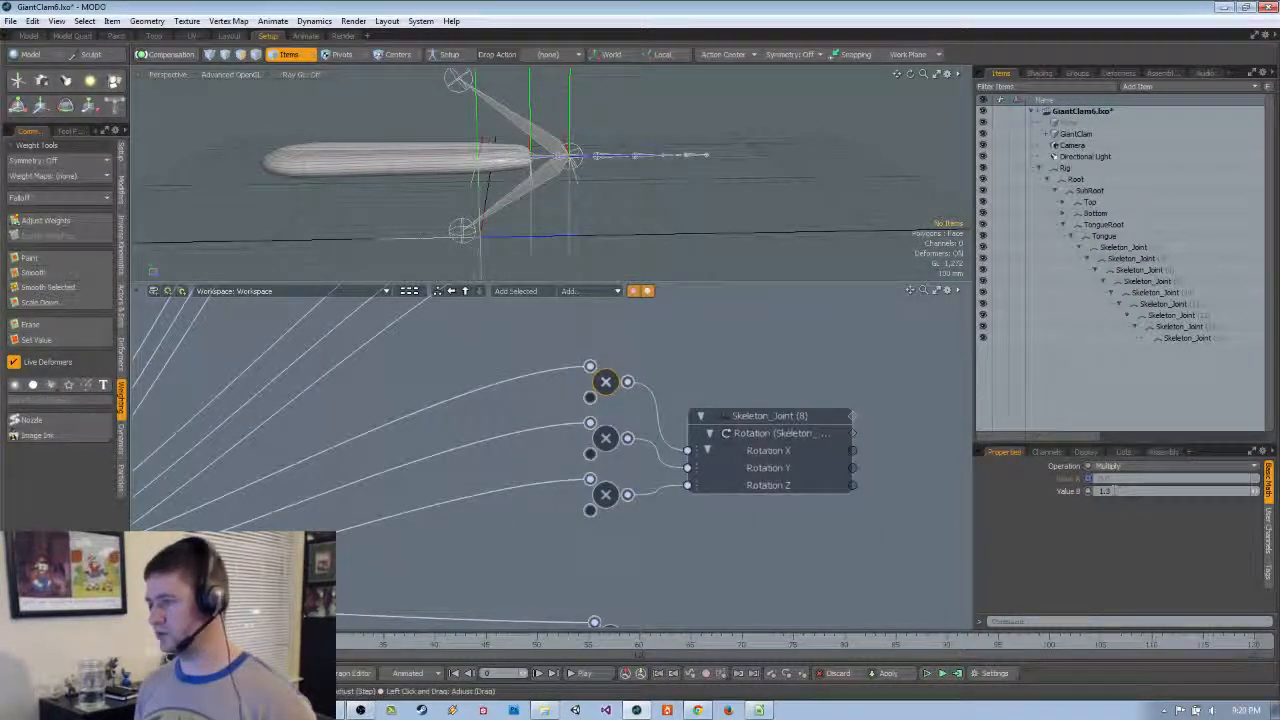
Set Value B to 1.3 on the multiply nodes driving Rotation Y and Rotation Z of Skeleton_Joint (8)
left_click(608, 460)
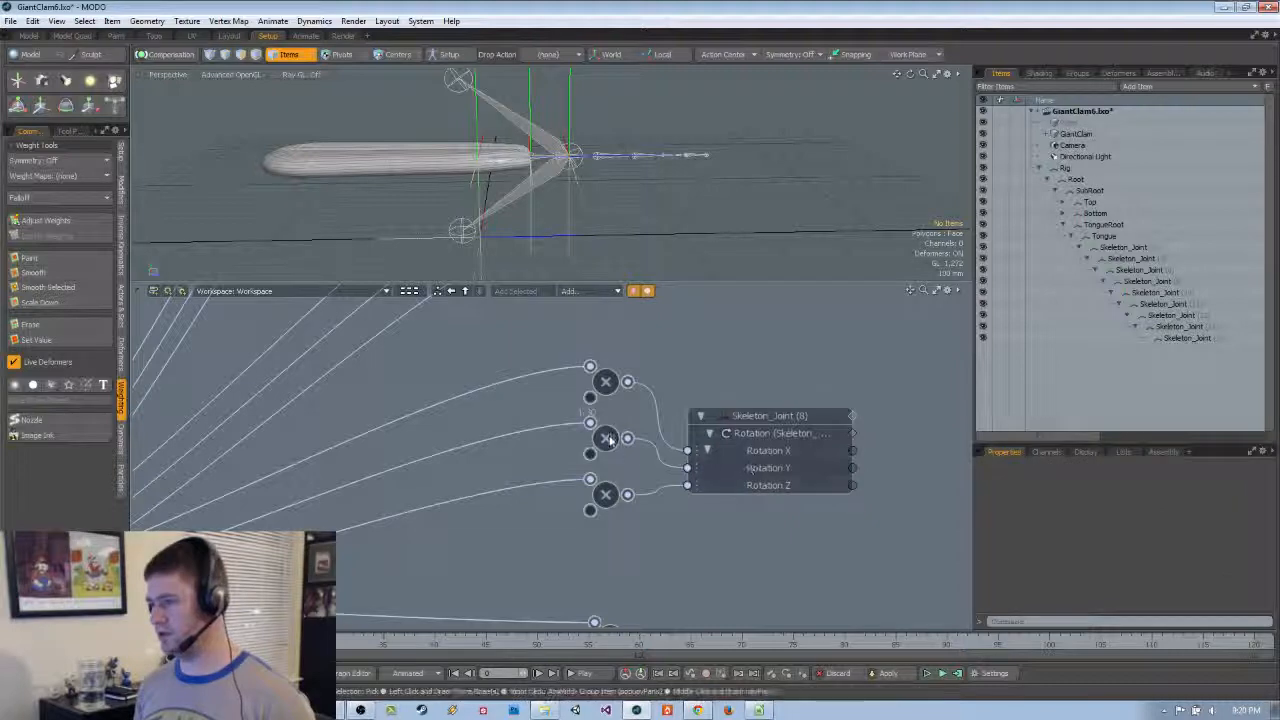
left_click(608, 440)
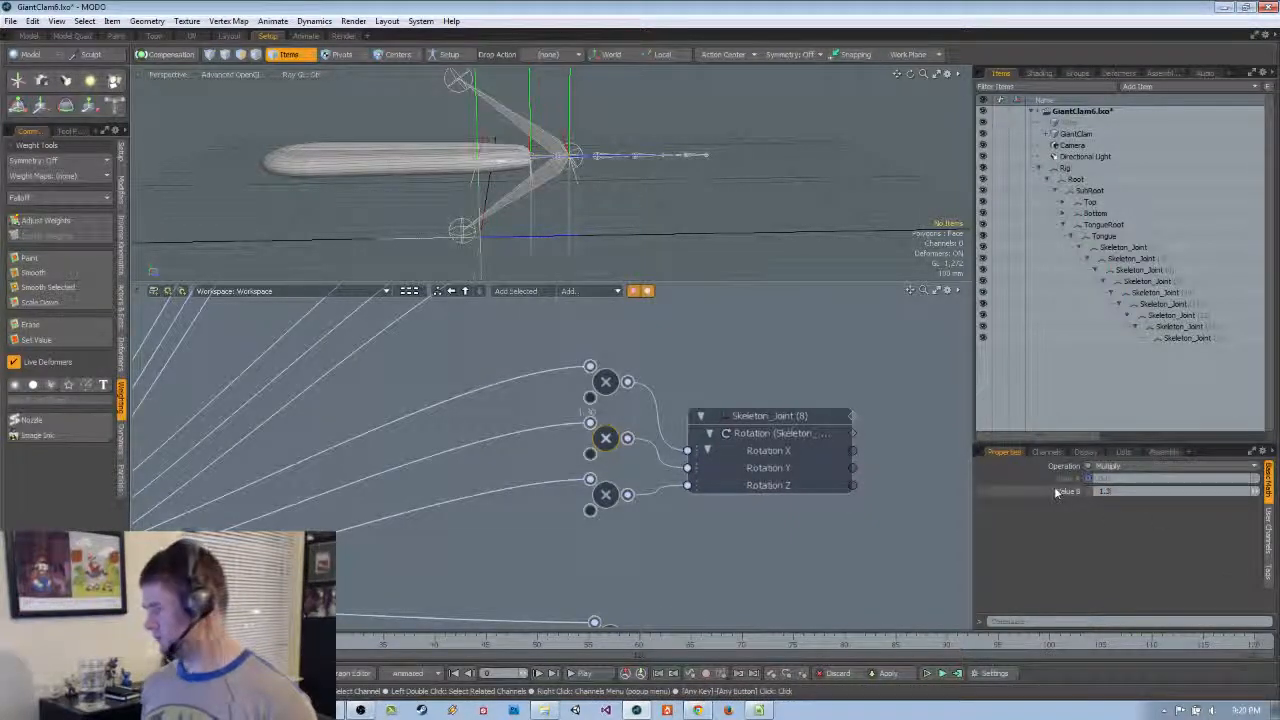
left_click(757, 519)
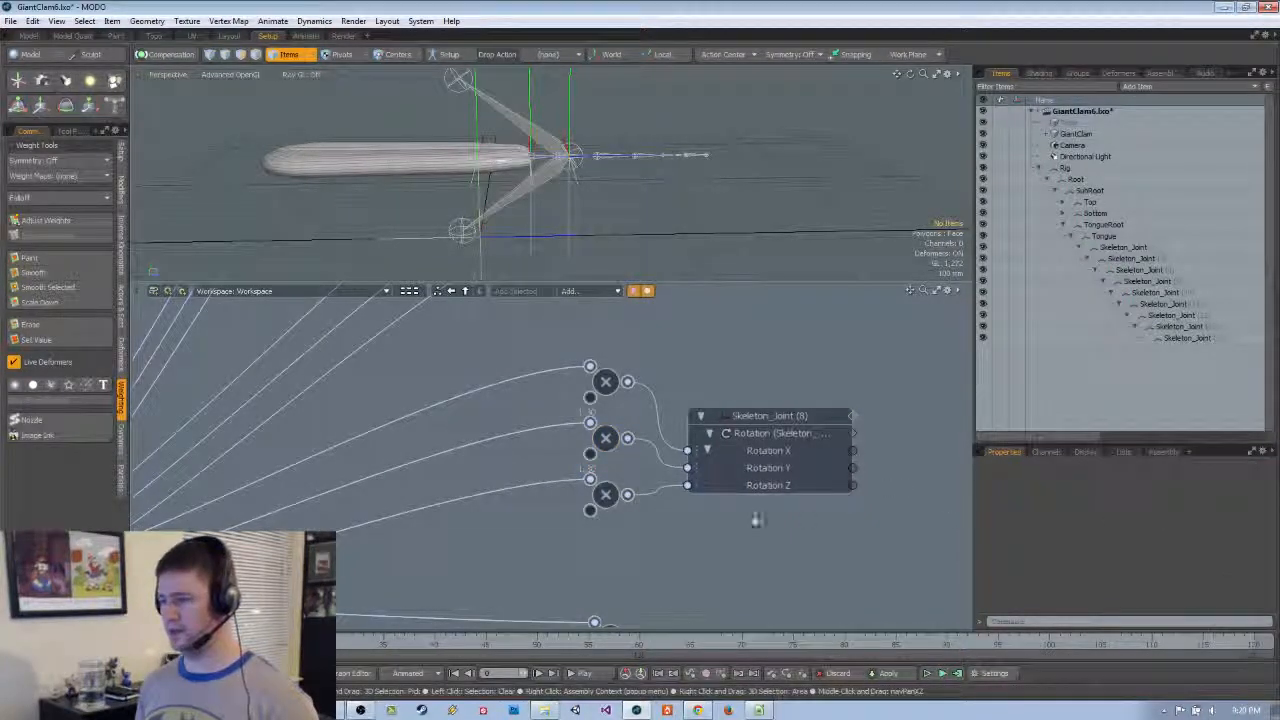
left_click(605, 496)
type("1")
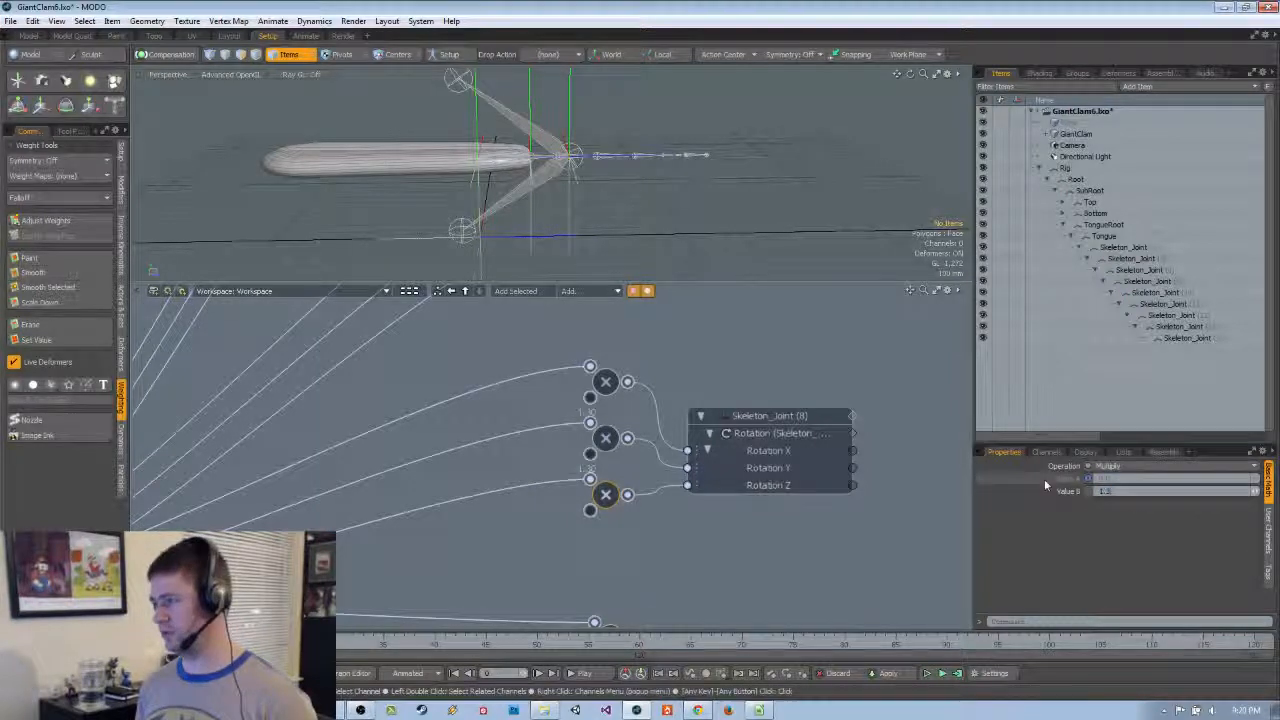
key("Return")
Set Value B to 1.4 on the three multiply nodes driving Rotation X, Y and Z of Skeleton_Joint (9)
scroll(613, 537, "down", 3)
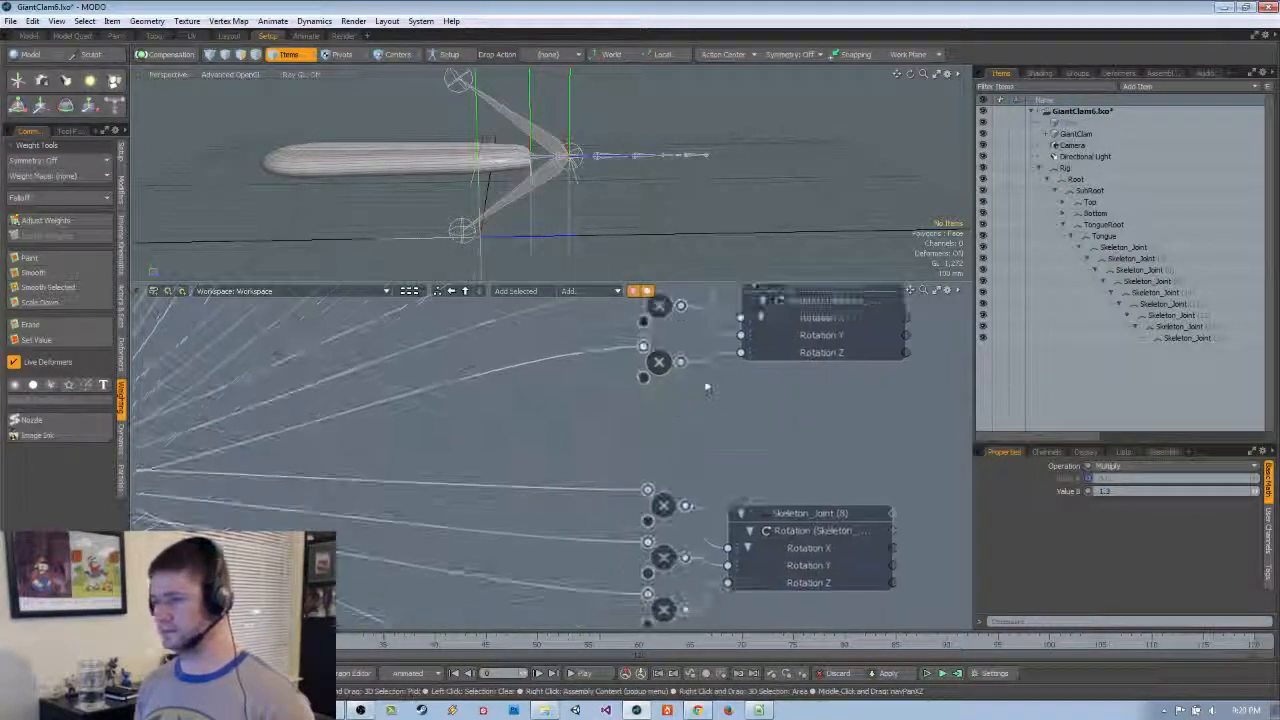
scroll(617, 359, "up", 3)
left_click(596, 359)
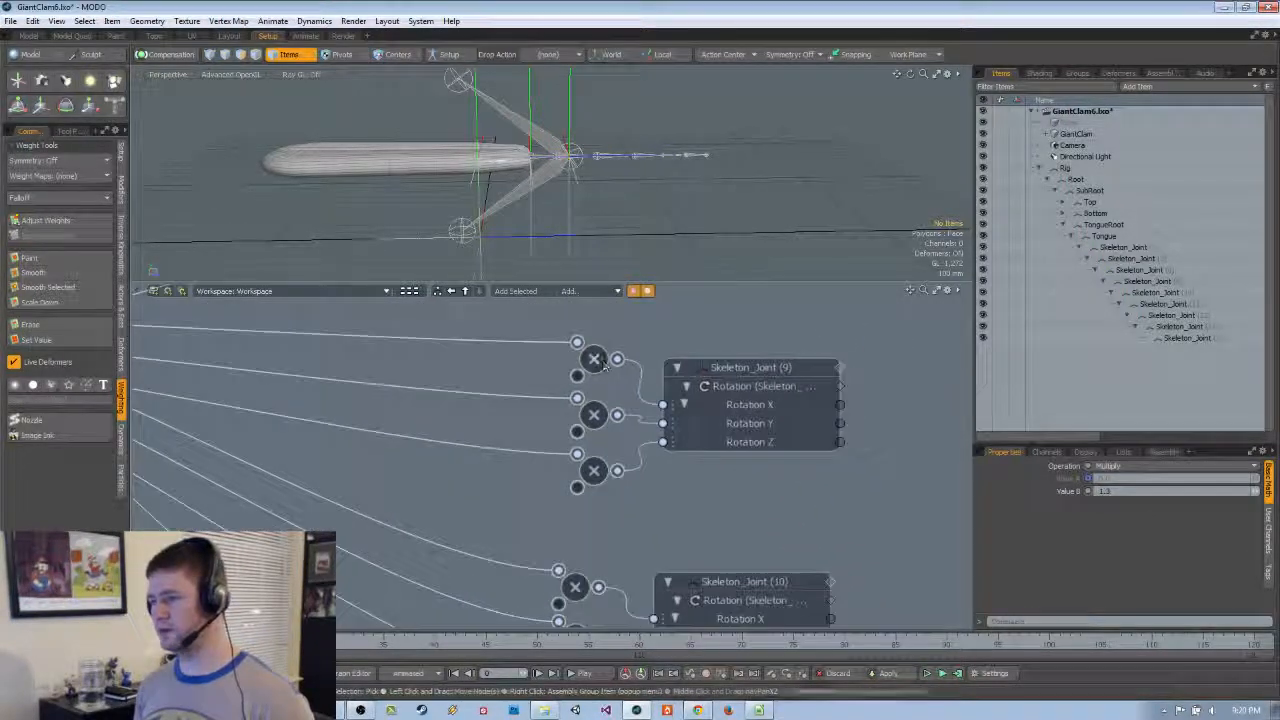
type("1")
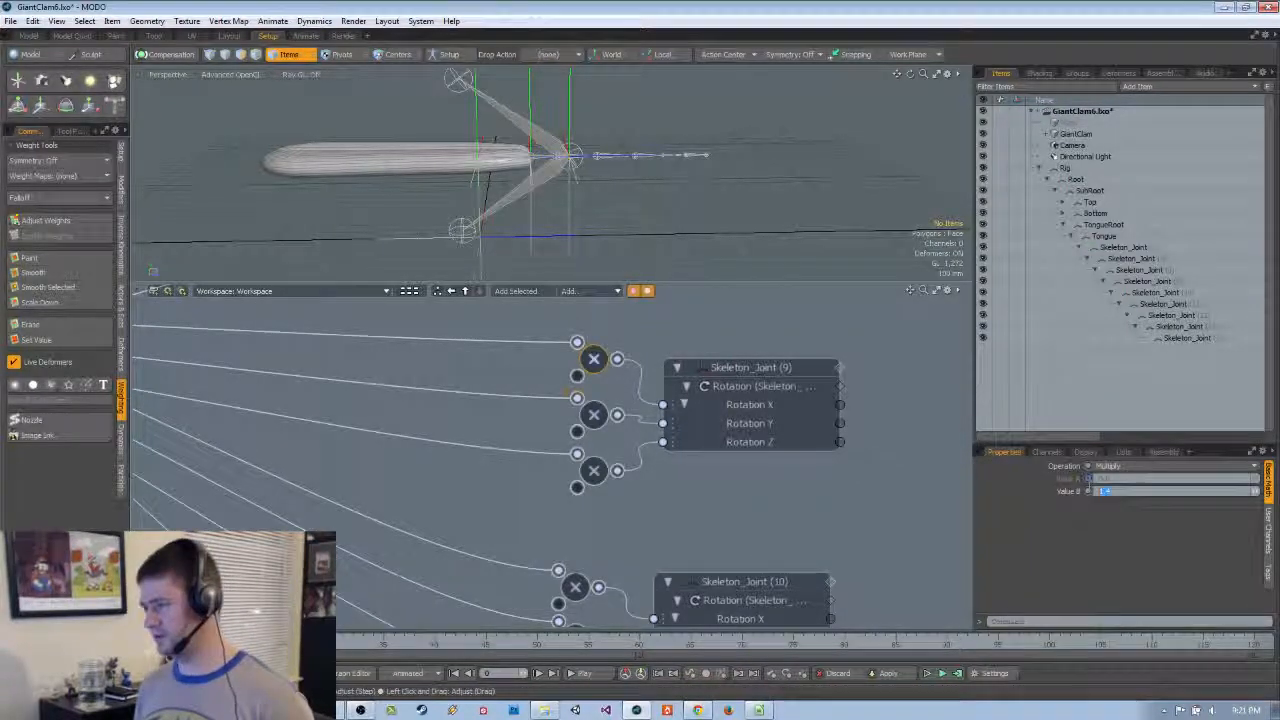
left_click(596, 419)
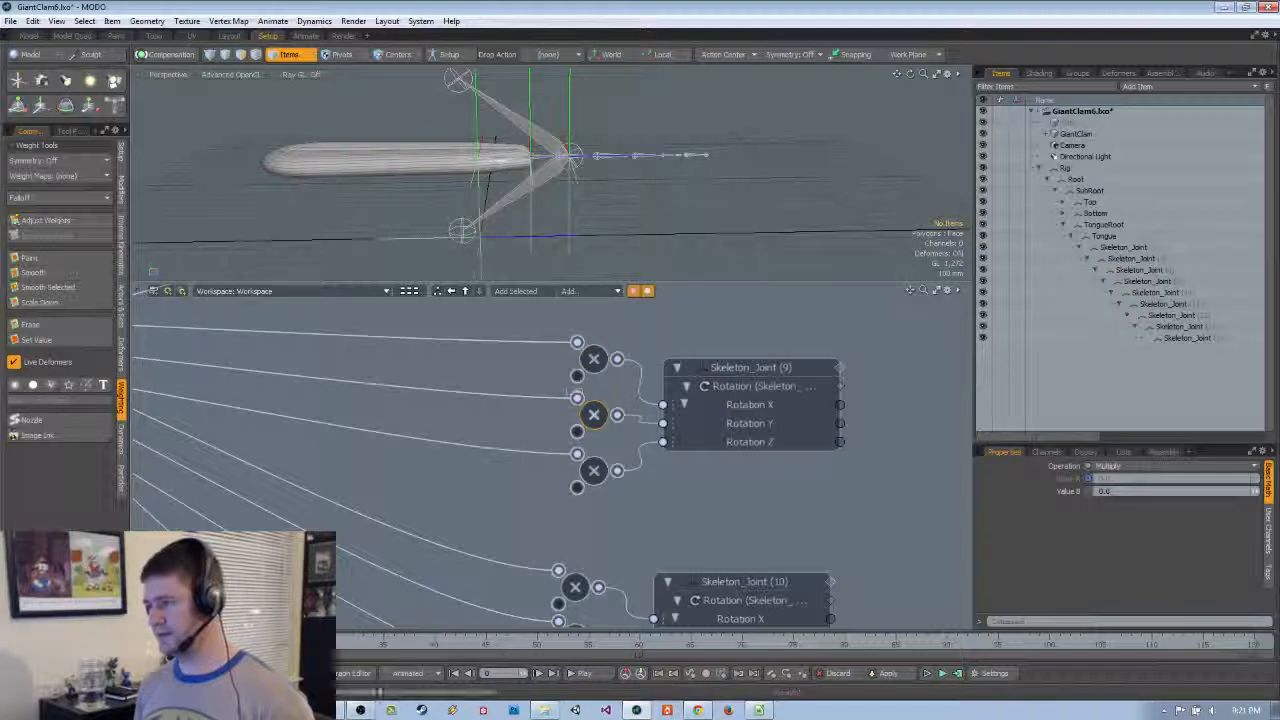
type("1.4")
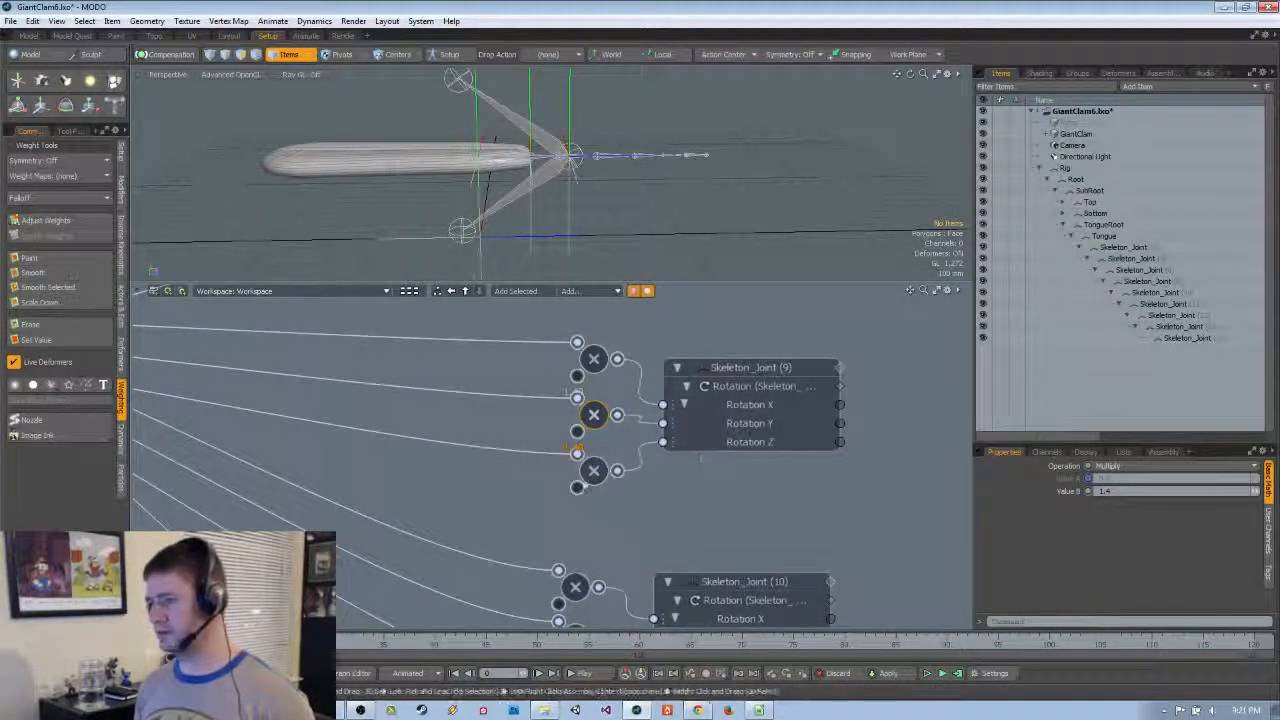
left_click(591, 475)
type("1.4")
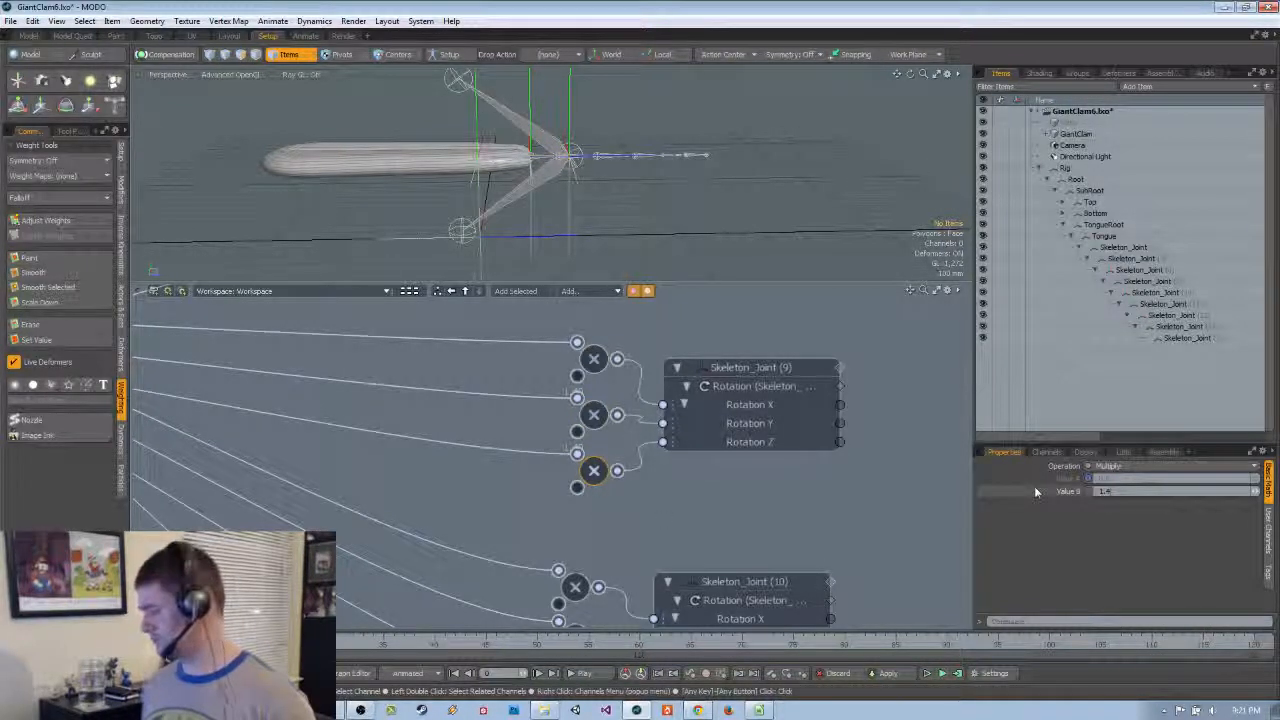
key("Return")
Set Value B to 1.5 on the three multiply nodes driving Rotation X, Y and Z of Skeleton_Joint (10)
middle_click_drag(611, 547, 681, 343)
left_click(653, 383)
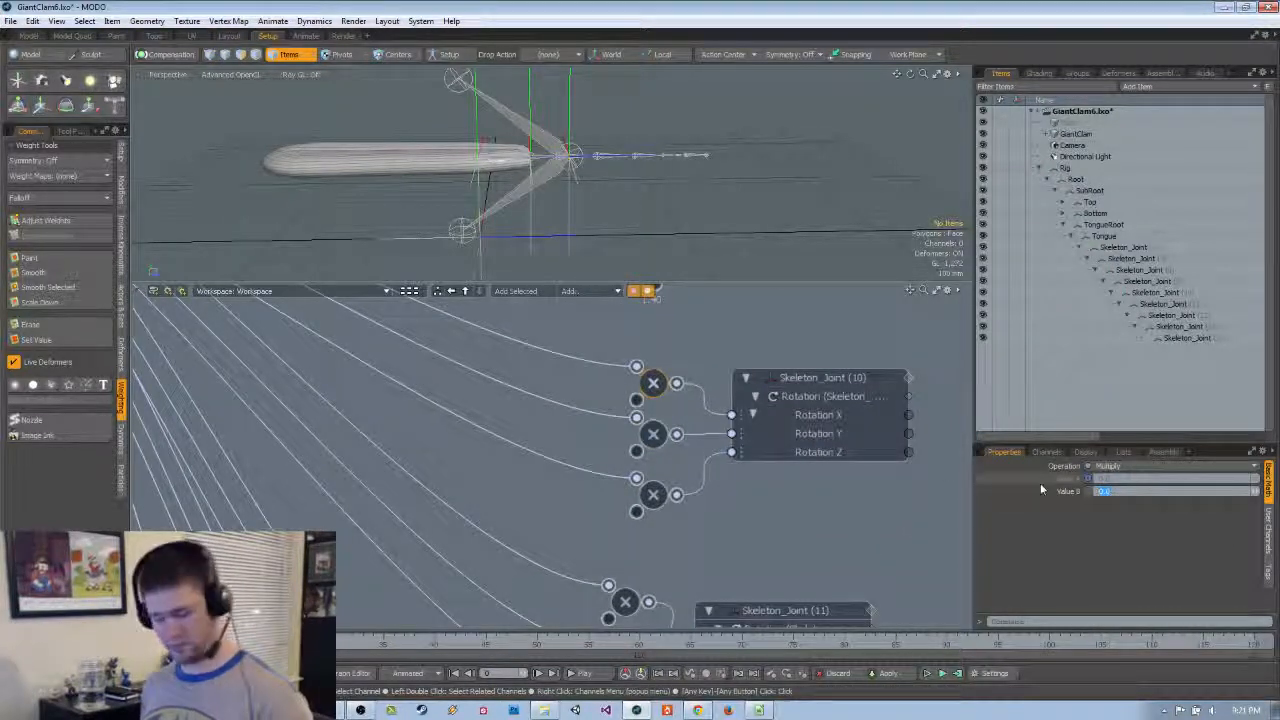
type("1.5")
key("Return")
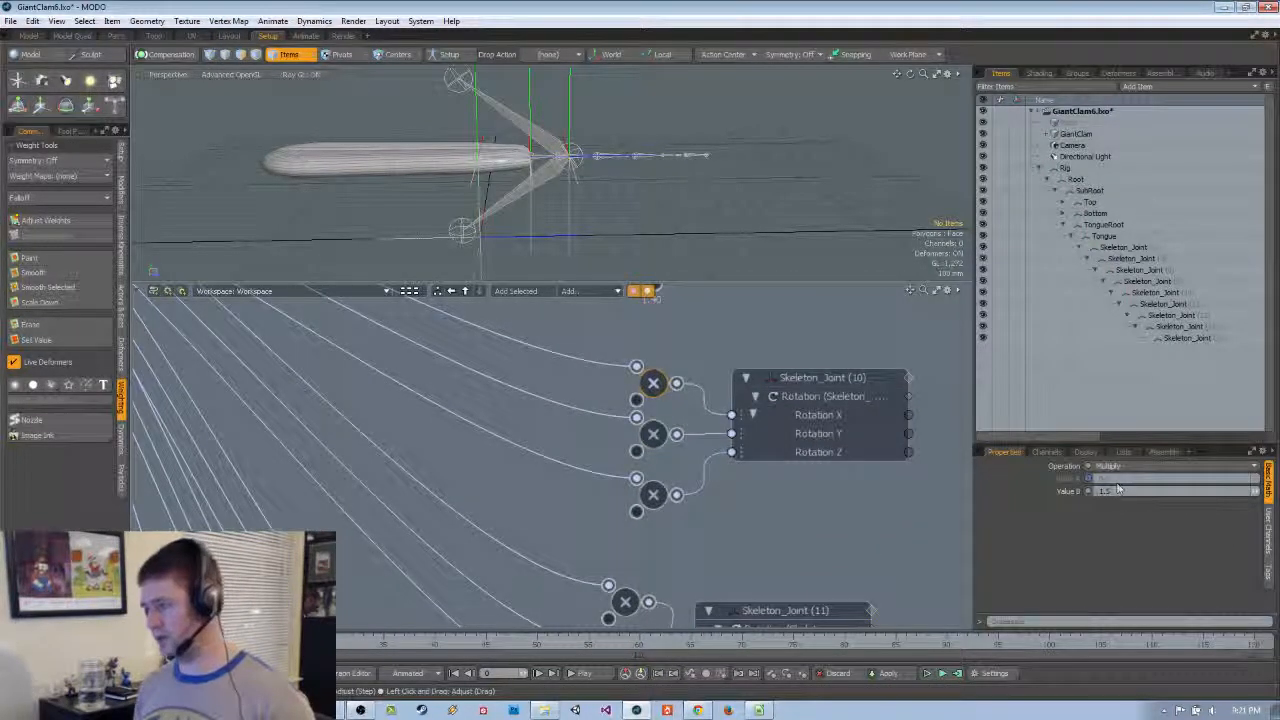
left_click(655, 437)
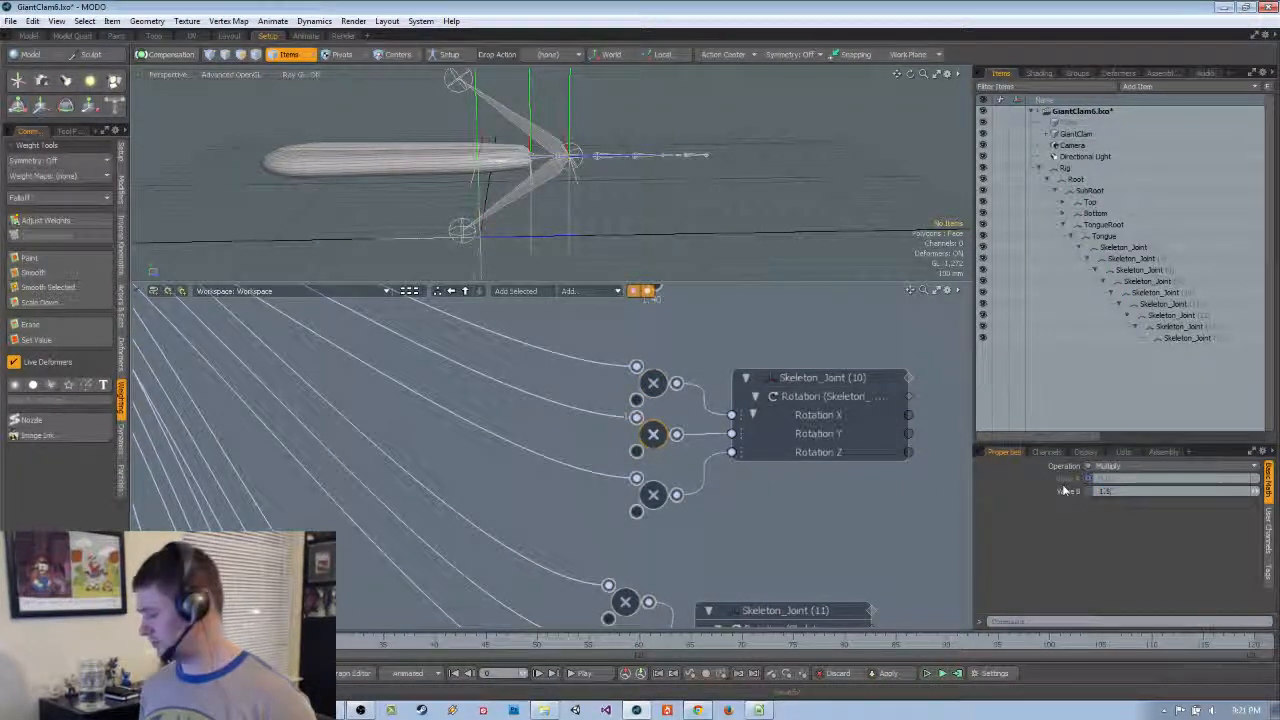
left_click(654, 497)
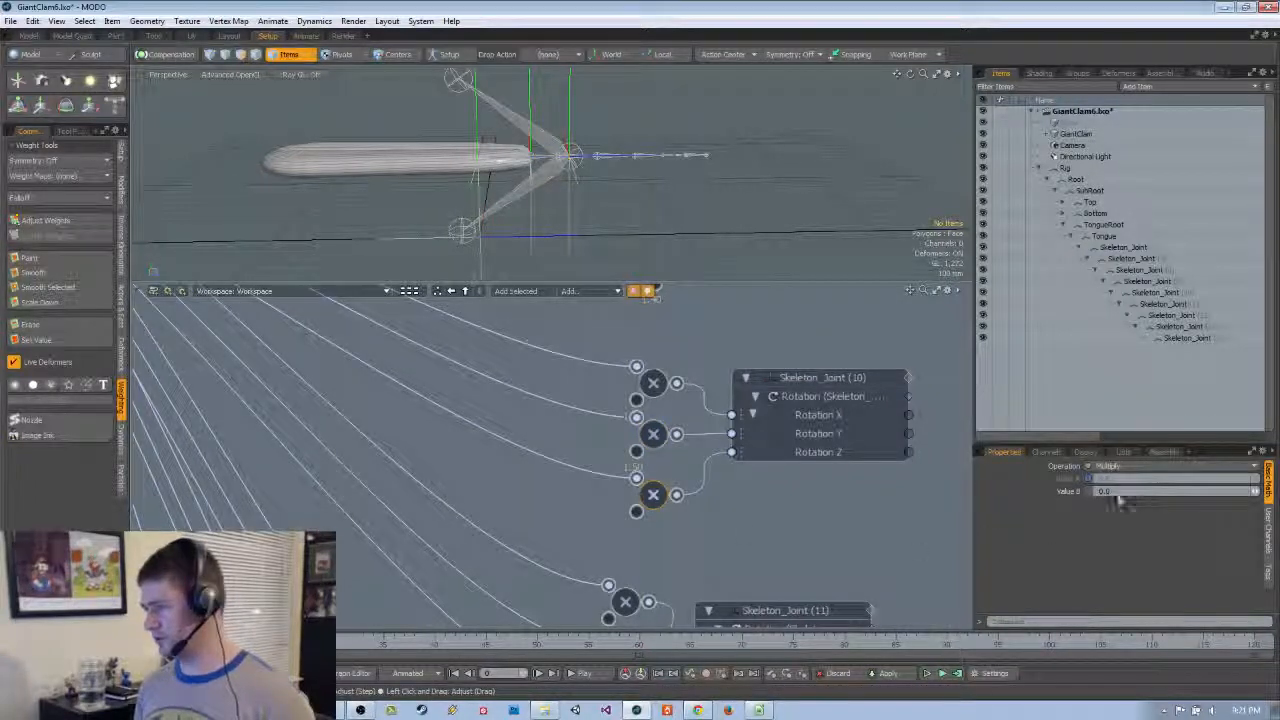
left_click_drag(1118, 494, 1074, 495)
type("1.5")
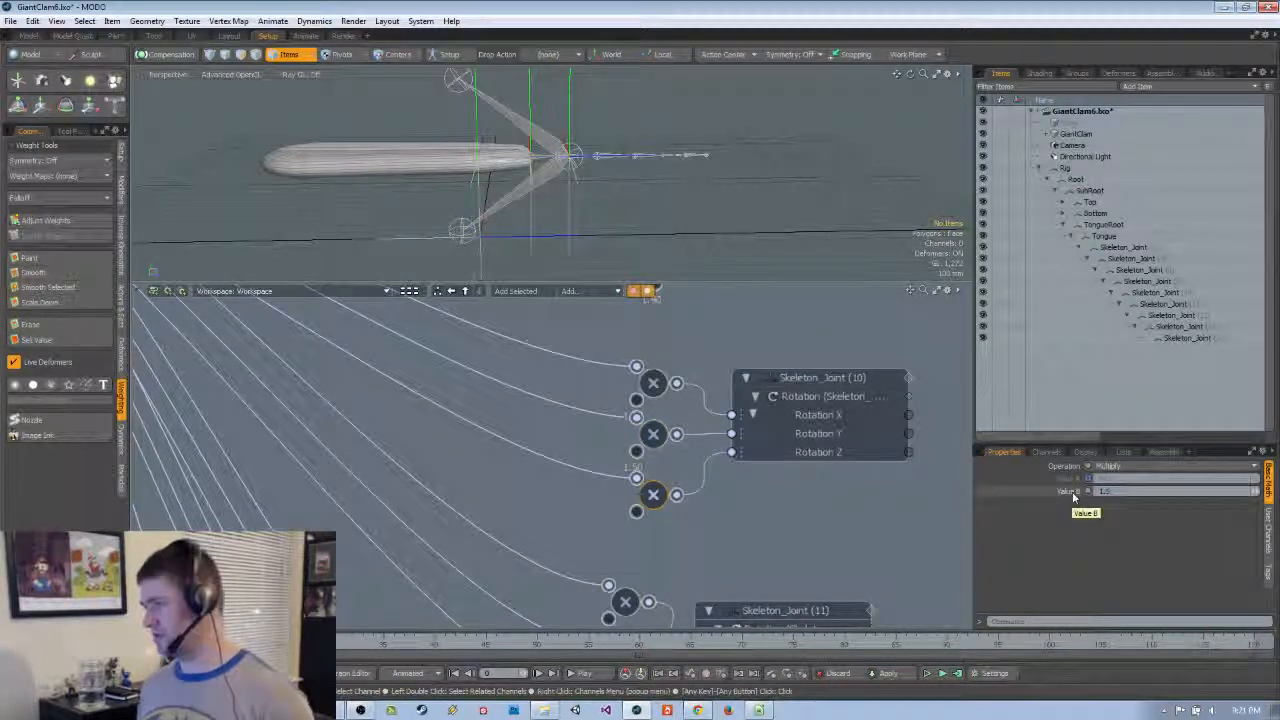
Set Value B to 1.6 on the three multiply nodes driving Rotation X, Y and Z of Skeleton_Joint (11)
middle_click_drag(684, 516, 770, 218)
left_click_drag(750, 345, 708, 372, "alt")
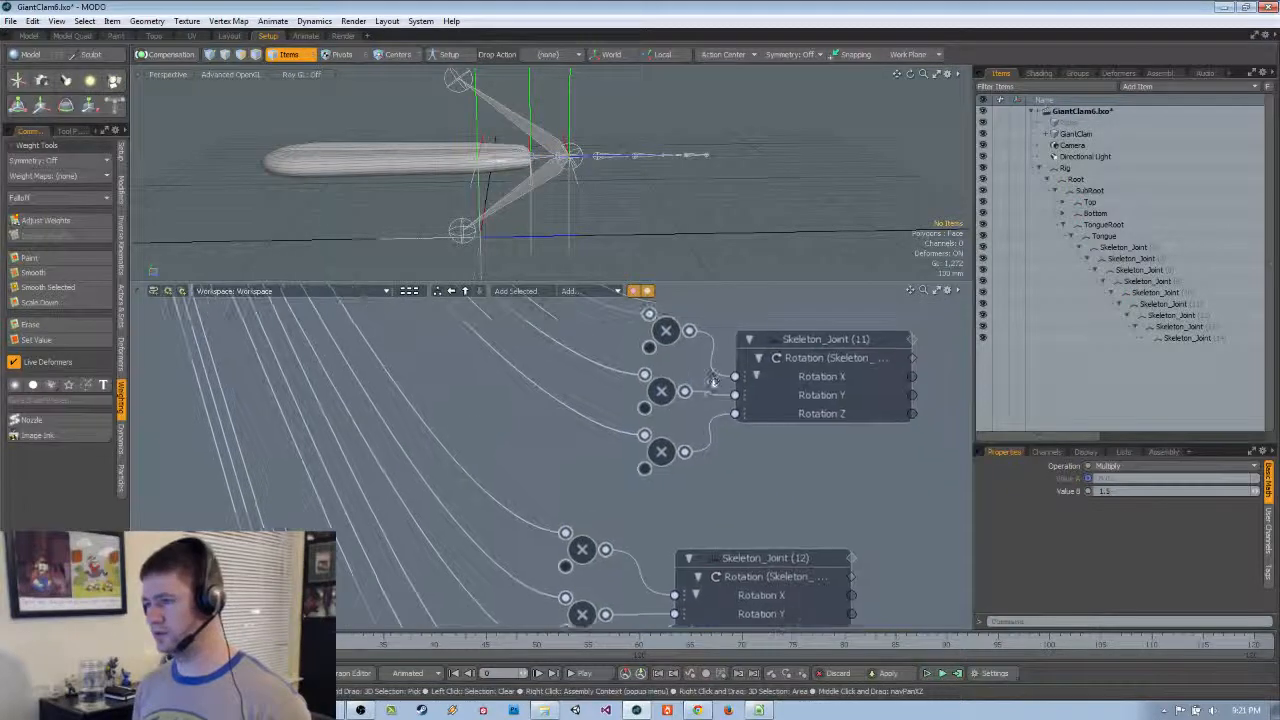
left_click(666, 332)
type("1")
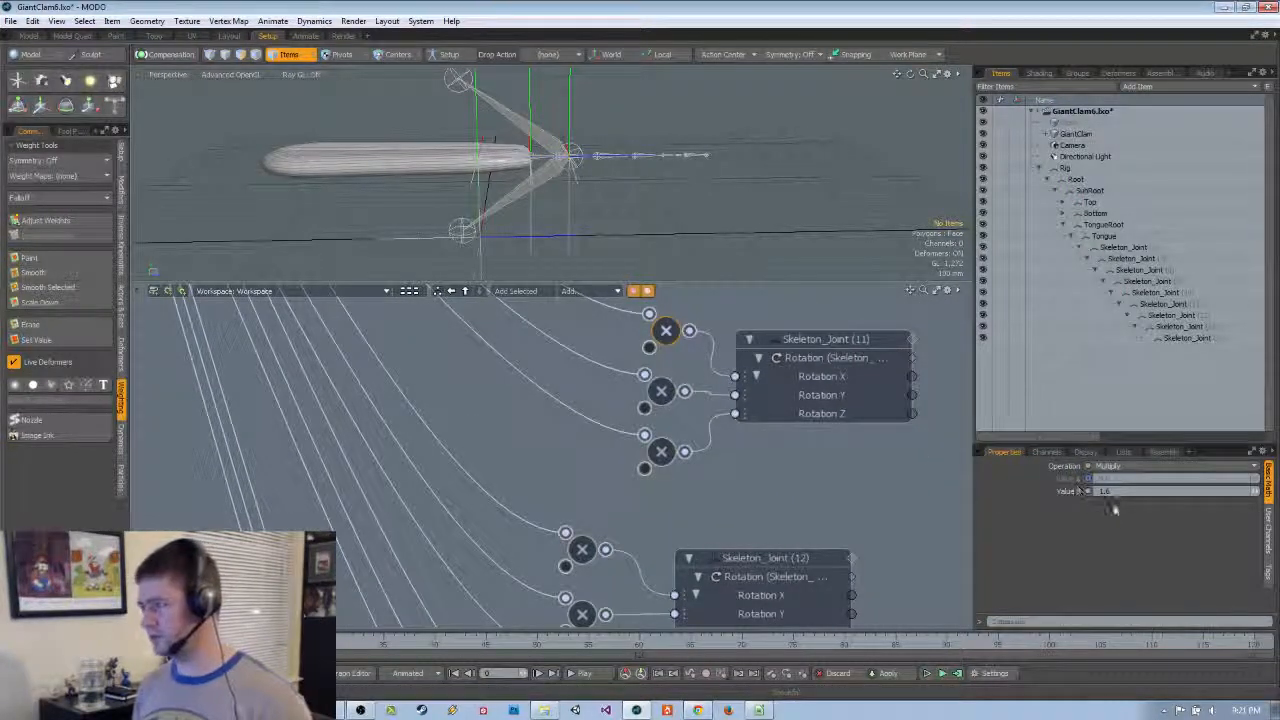
left_click_drag(1113, 492, 1077, 485)
left_click(661, 390)
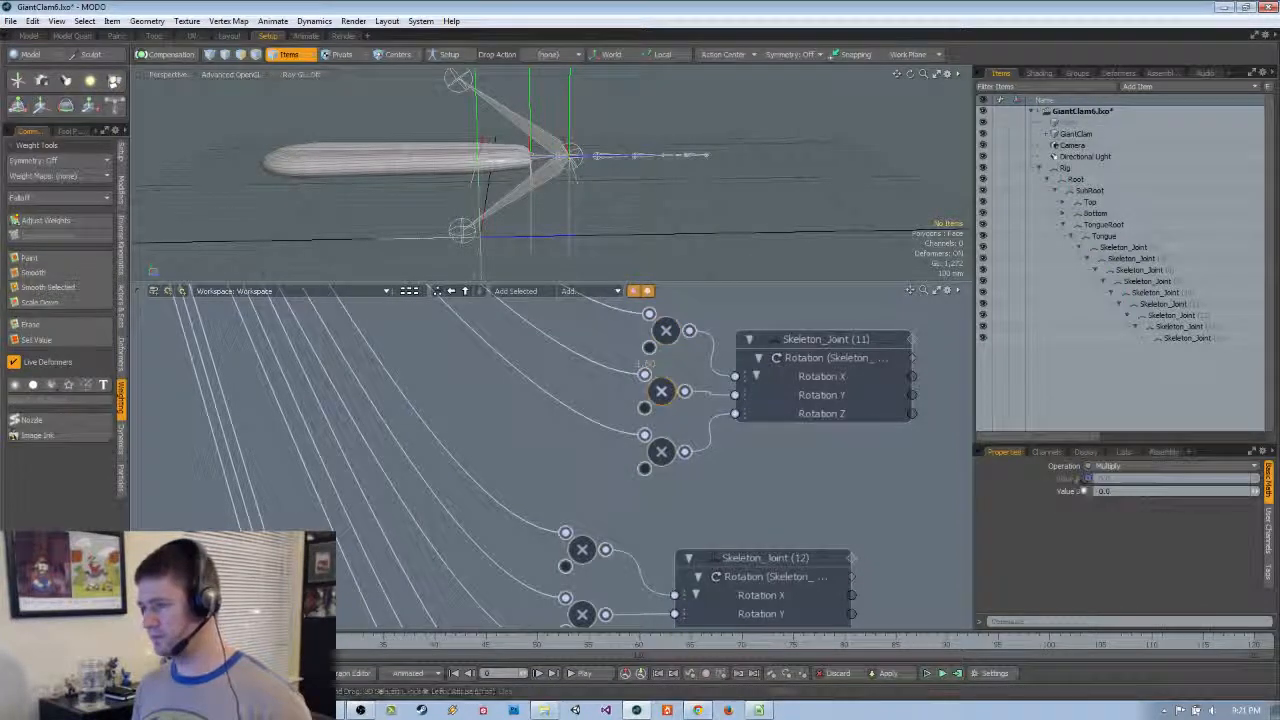
type("1")
key("Return")
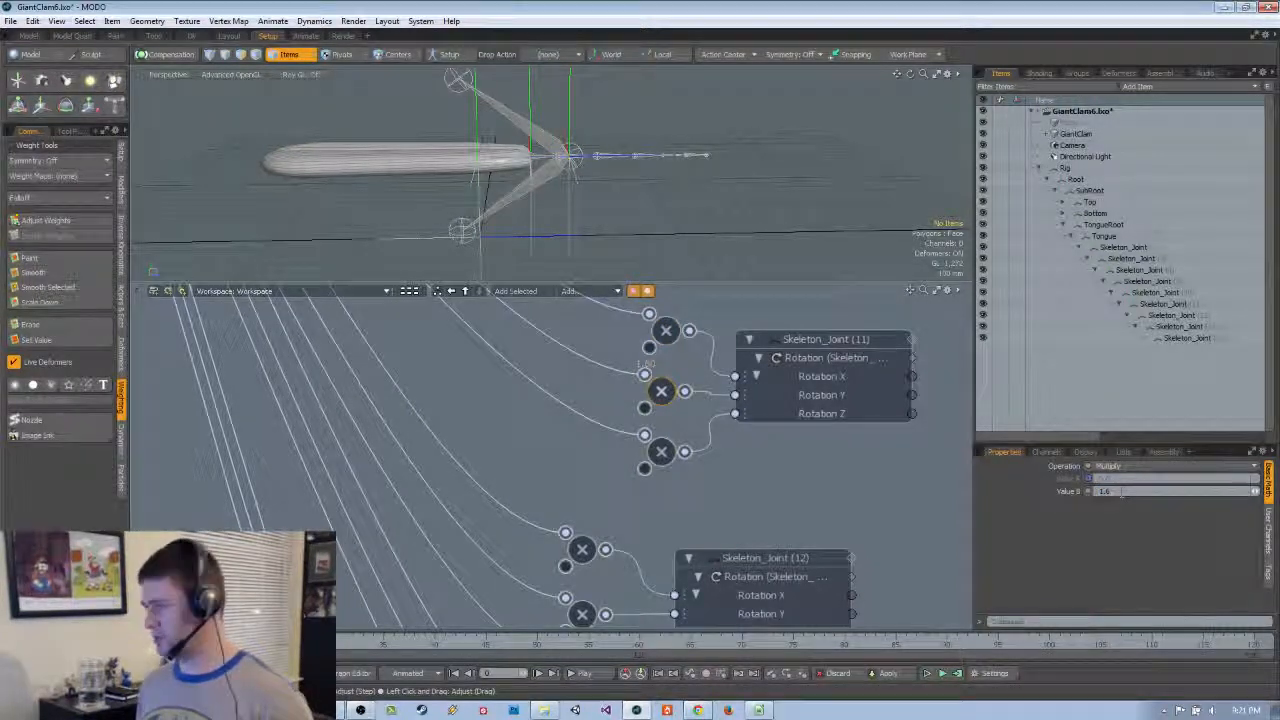
left_click(661, 452)
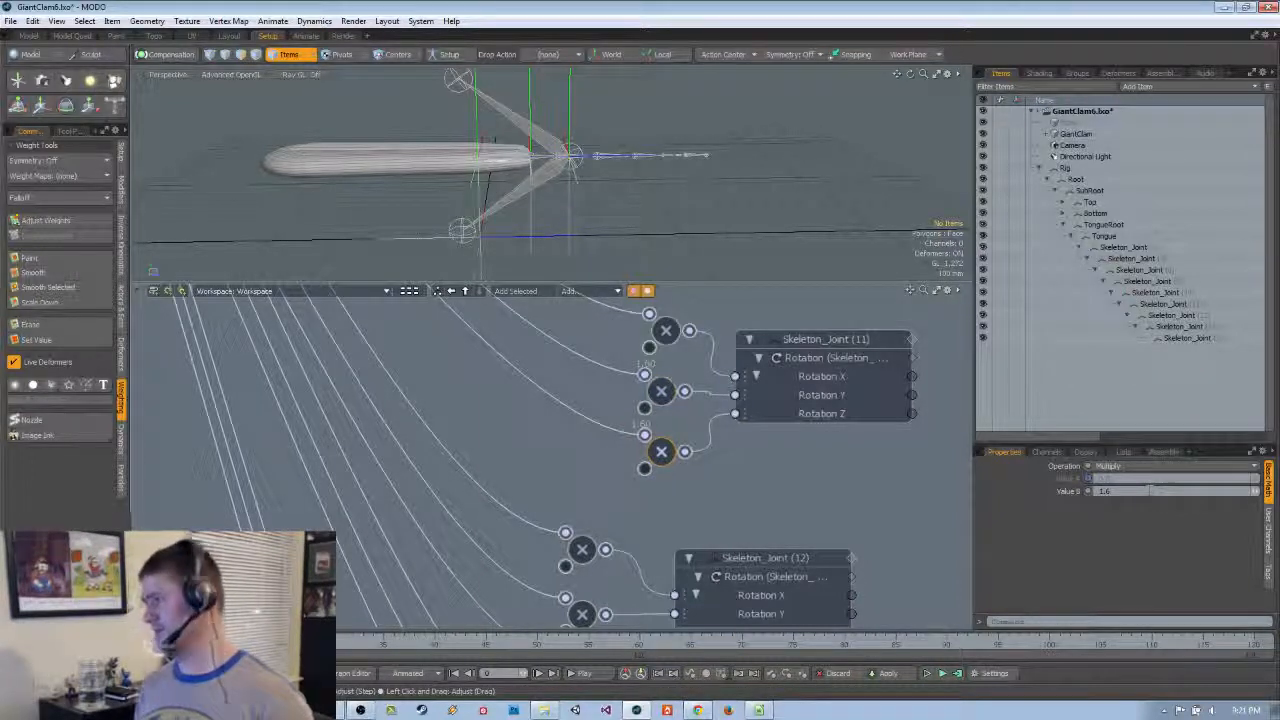
key("Return")
Set Value B to 1.7 on the three multiply nodes driving Rotation X, Y and Z of Skeleton_Joint (12)
scroll(683, 517, "down", 1)
left_click_drag(683, 517, 648, 385, "alt")
scroll(648, 385, "up", 2)
left_click(545, 407)
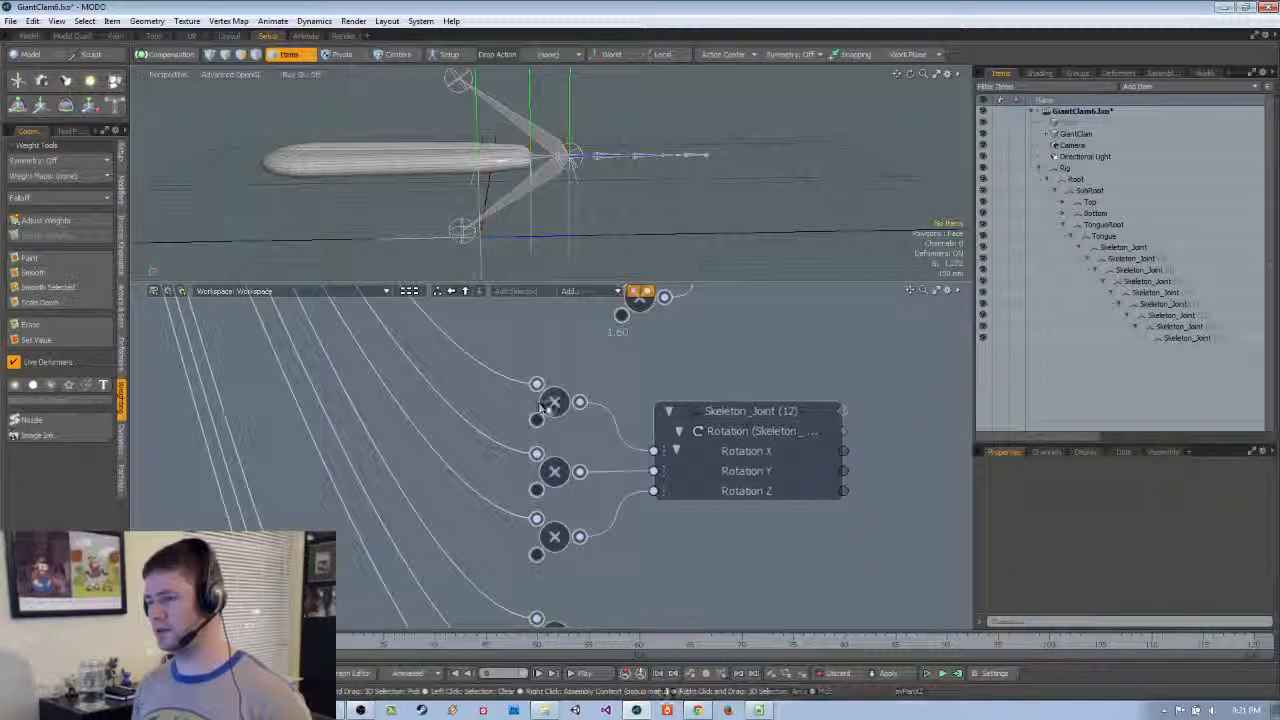
left_click(543, 404)
left_click(1104, 491)
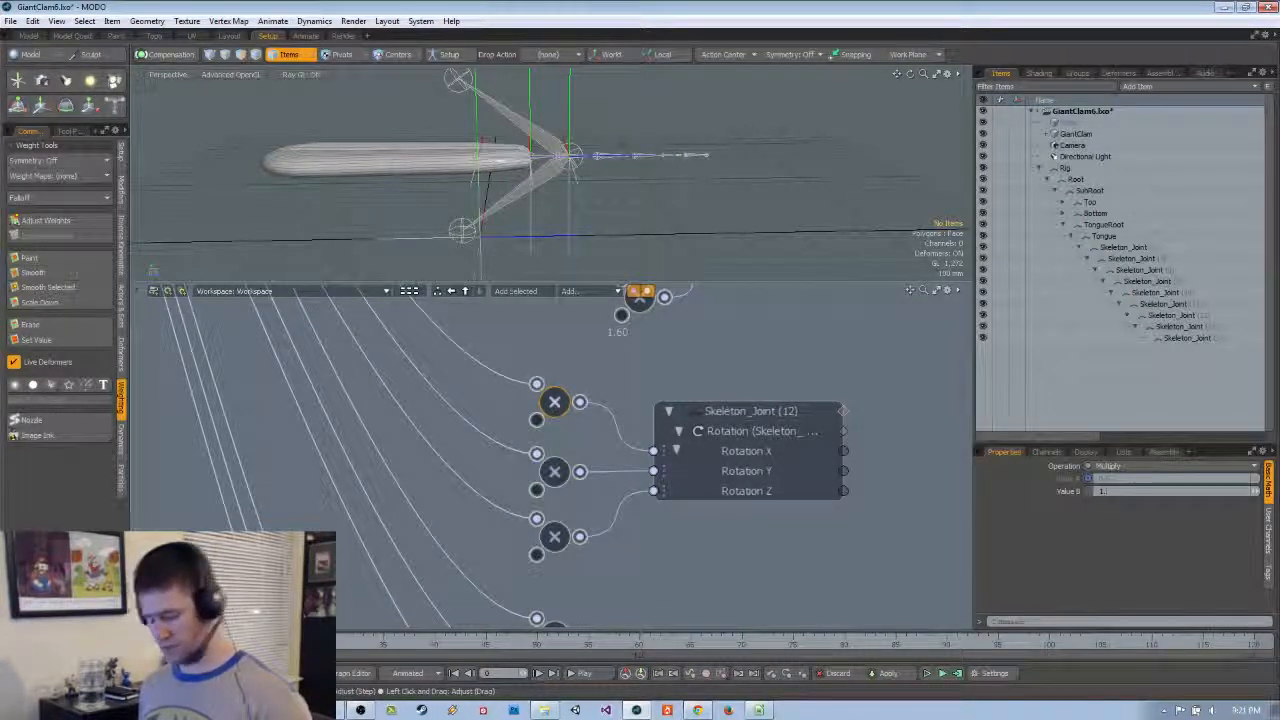
key("Return")
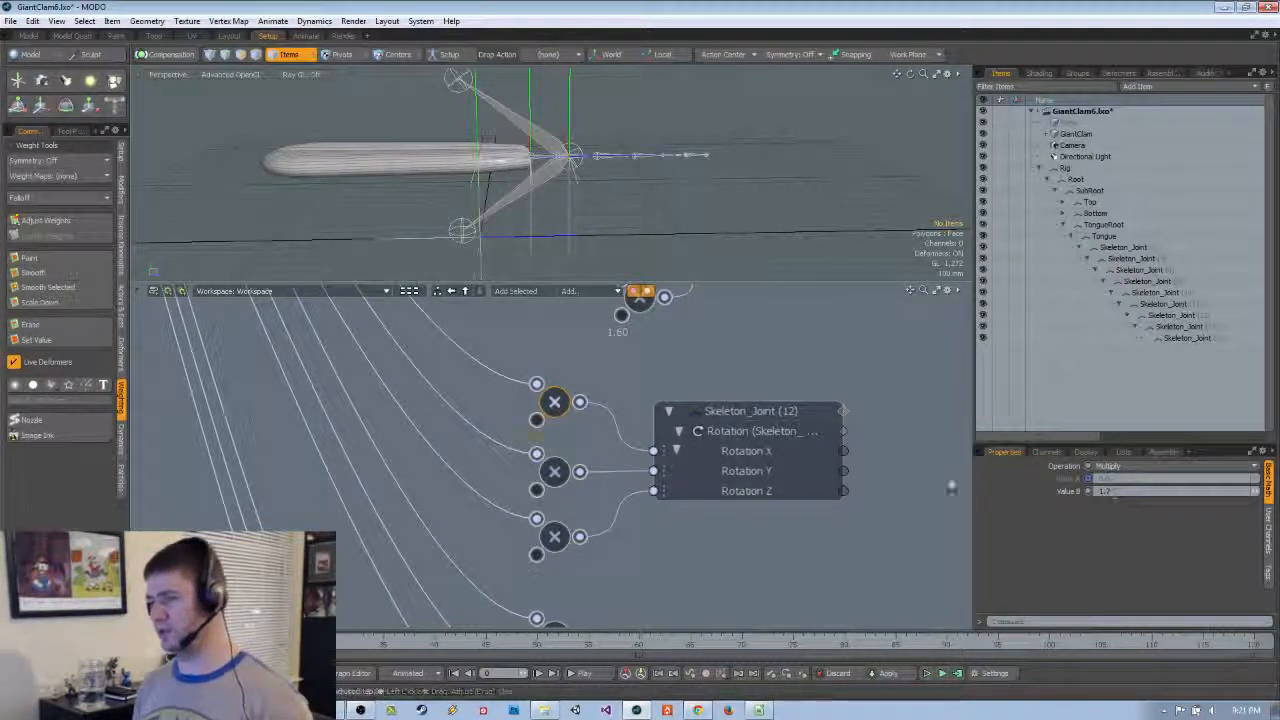
left_click_drag(700, 505, 711, 474, "alt")
left_click(563, 442)
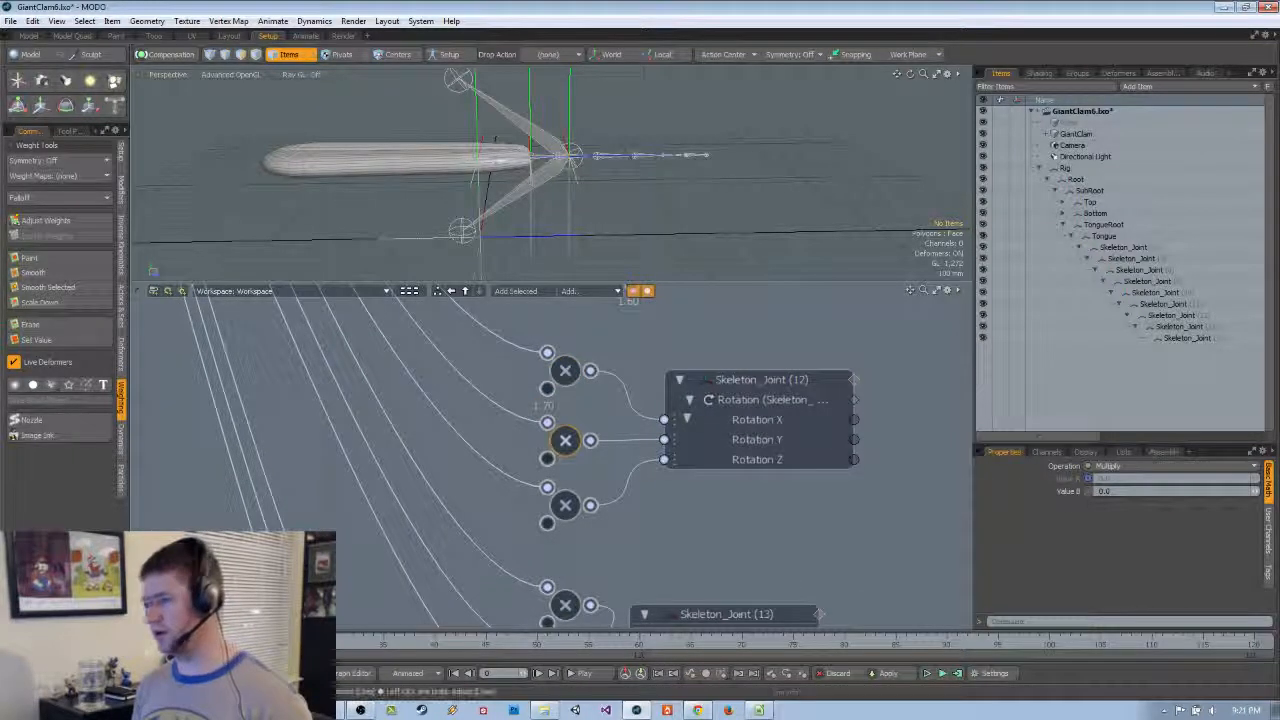
left_click(1104, 491)
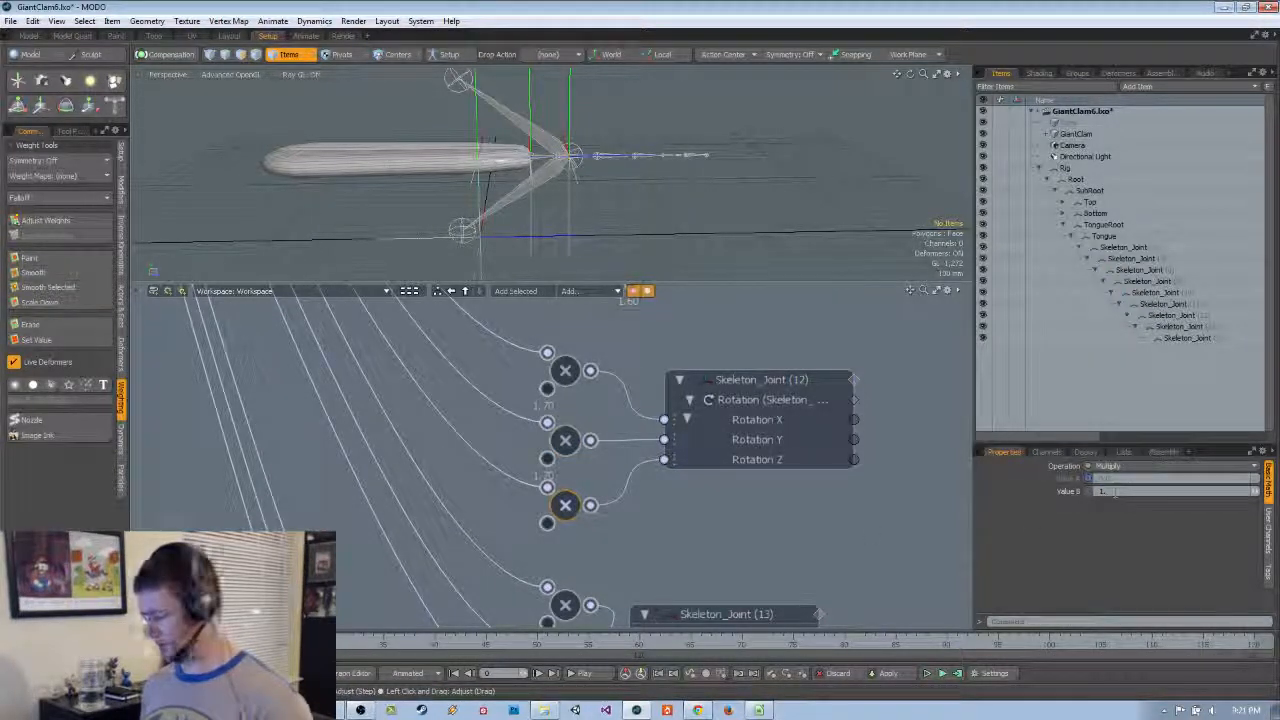
Set Value B to 1.8 on the three multiply nodes driving Rotation X, Y and Z of Skeleton_Joint (13)
scroll(680, 499, "down", 5)
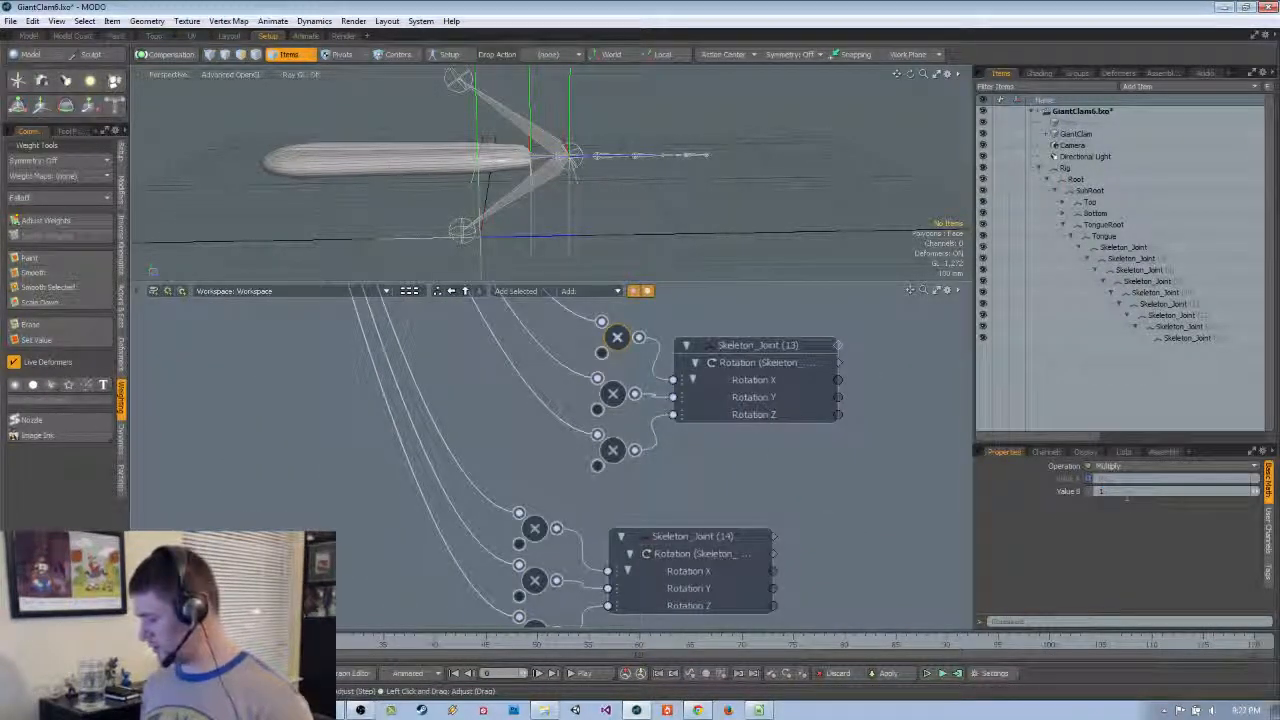
type(".8")
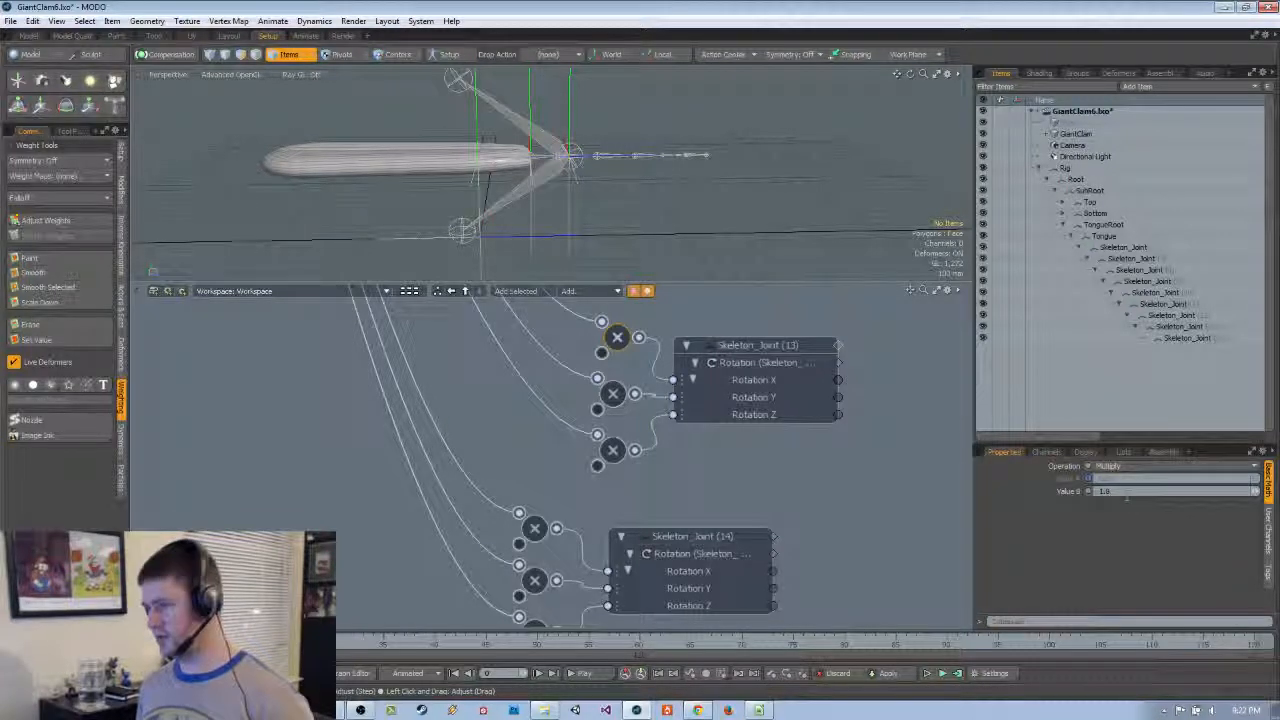
left_click(614, 394)
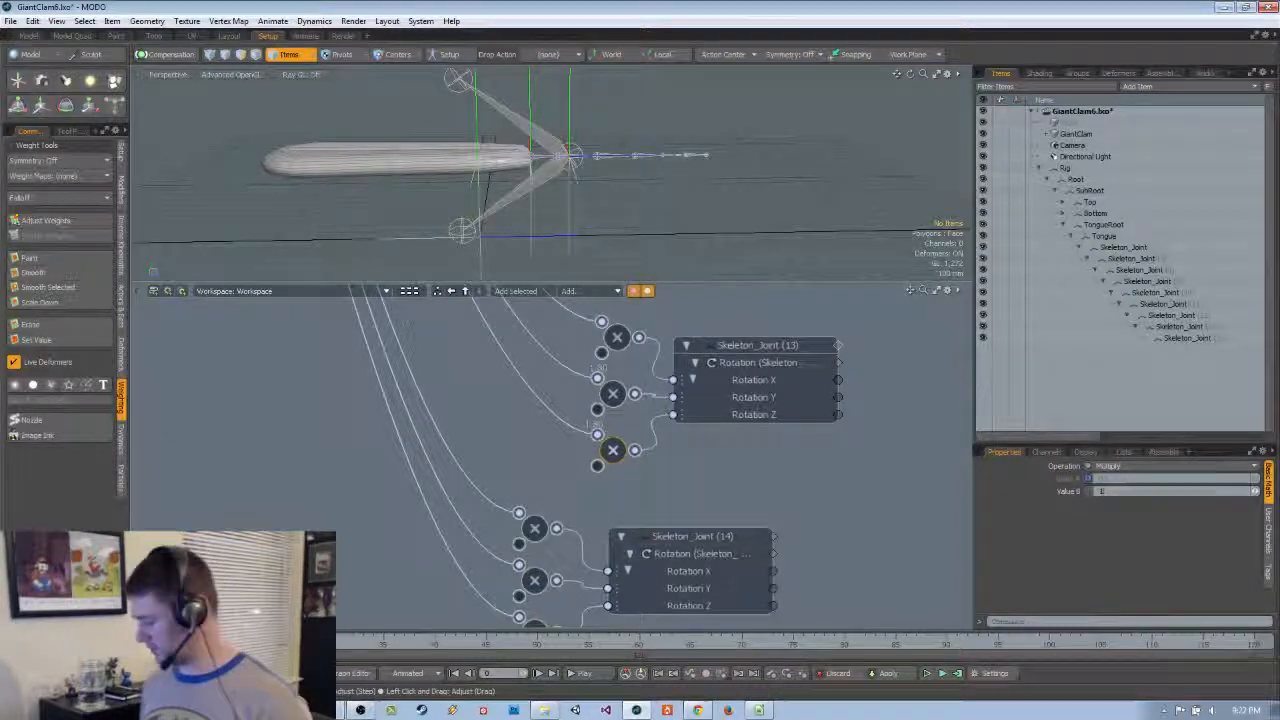
Set Value B to 1.9 on the three multiply nodes driving Rotation X, Y and Z of Skeleton_Joint (14)
left_click_drag(558, 530, 573, 379, "alt")
scroll(620, 448, "up", 1)
left_click(566, 375)
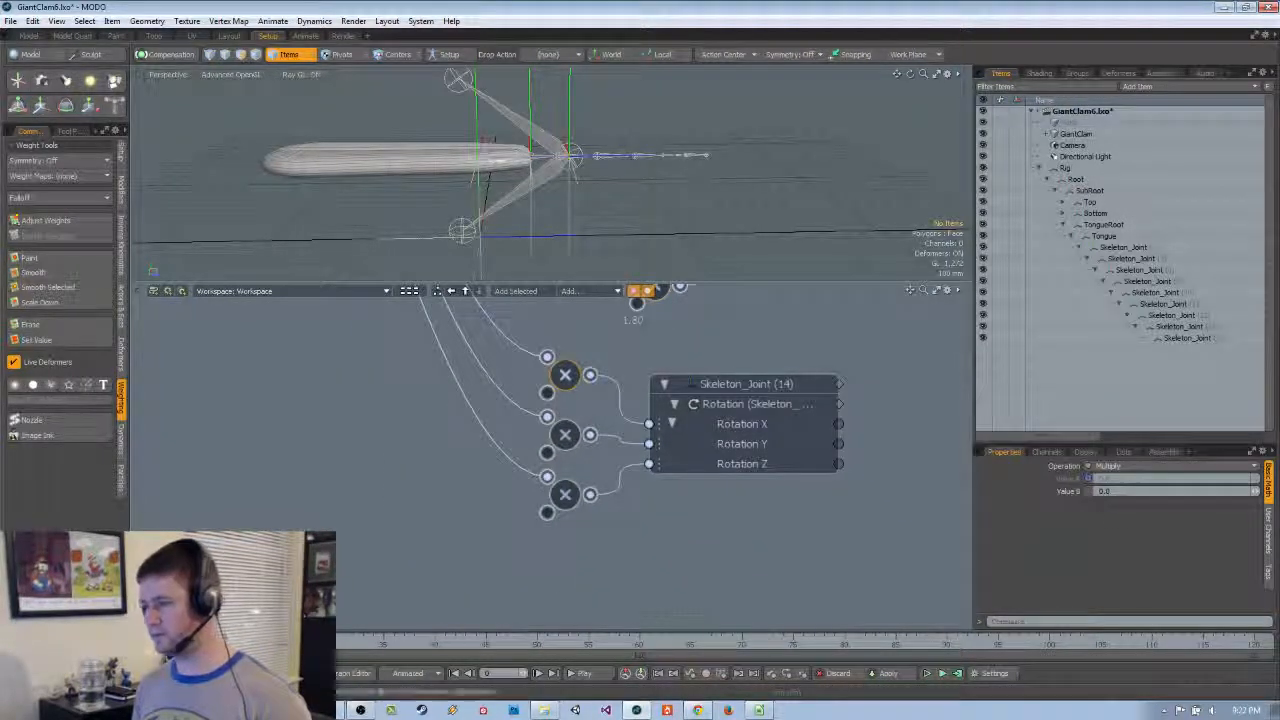
type("1.8")
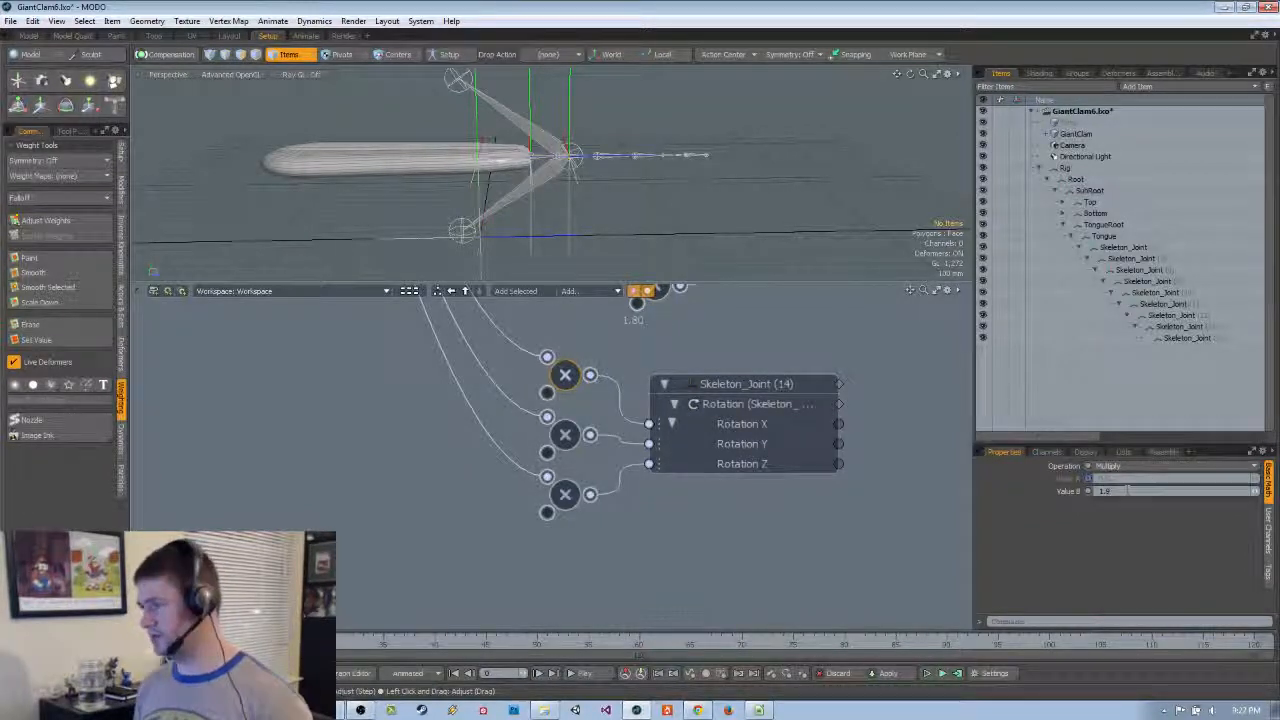
key("Return")
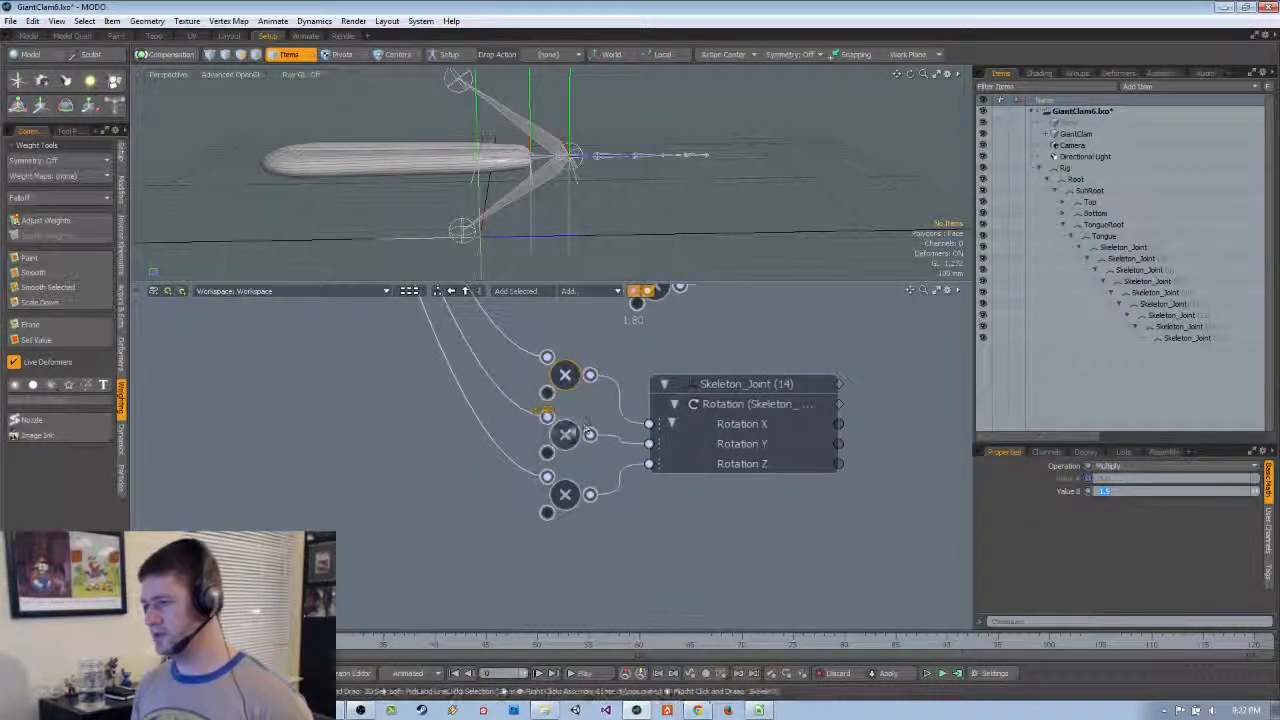
left_click(567, 436)
type("1.8")
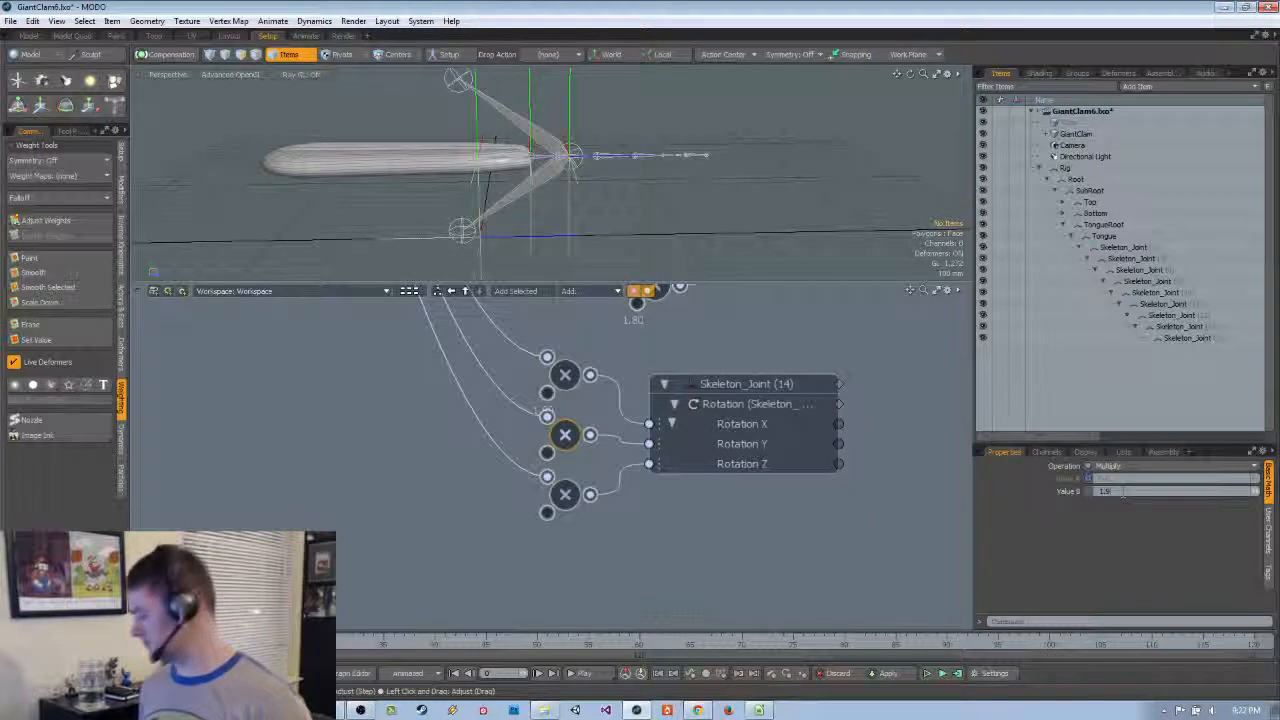
left_click(566, 494)
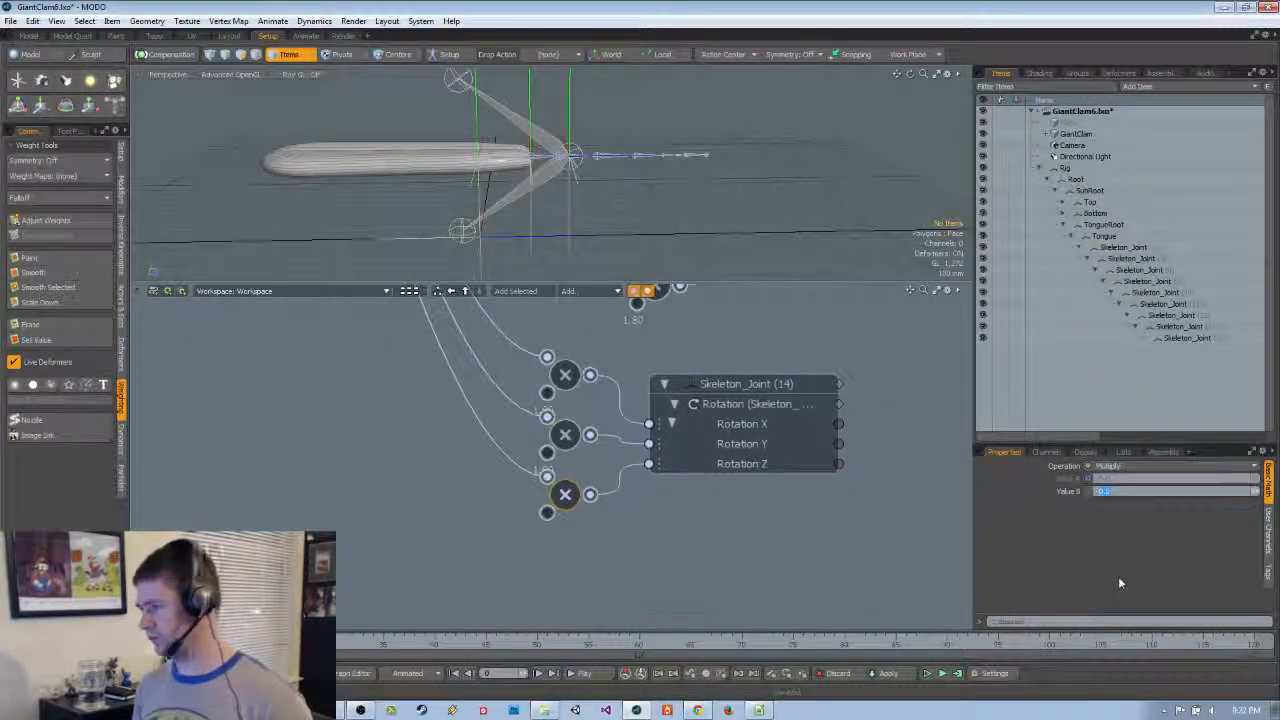
type("1.8")
key("Return")
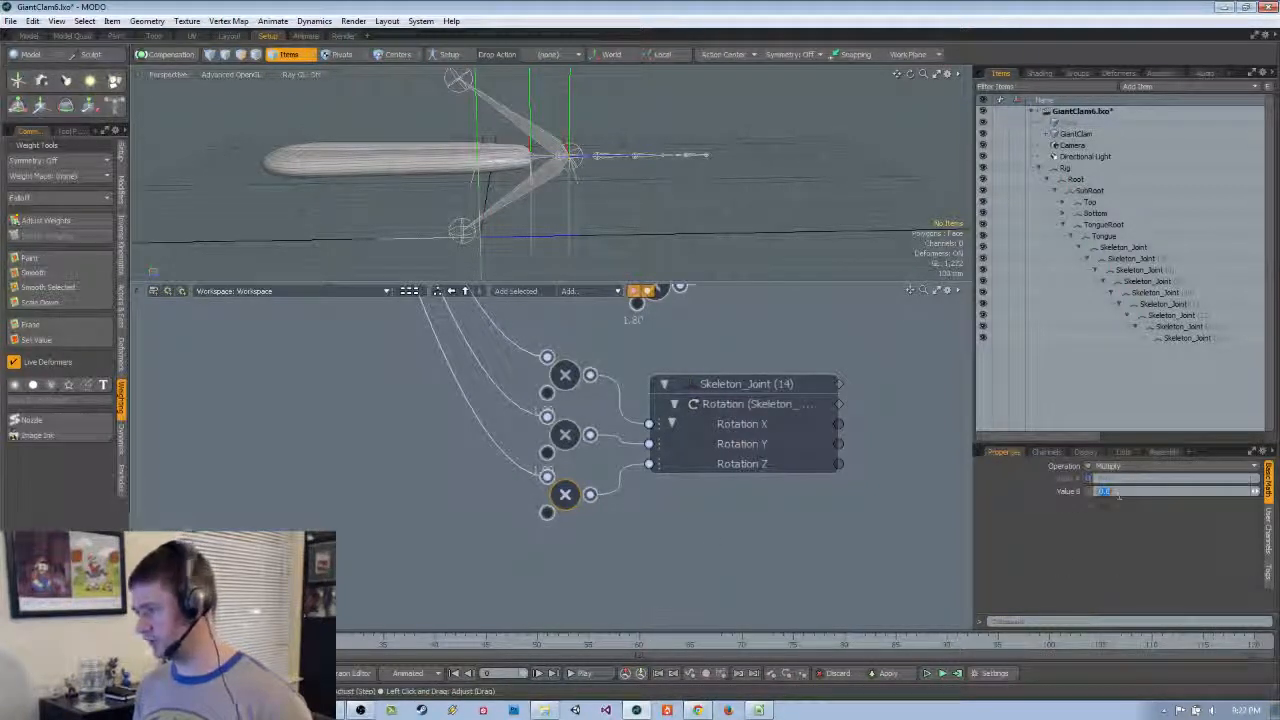
left_click(500, 517)
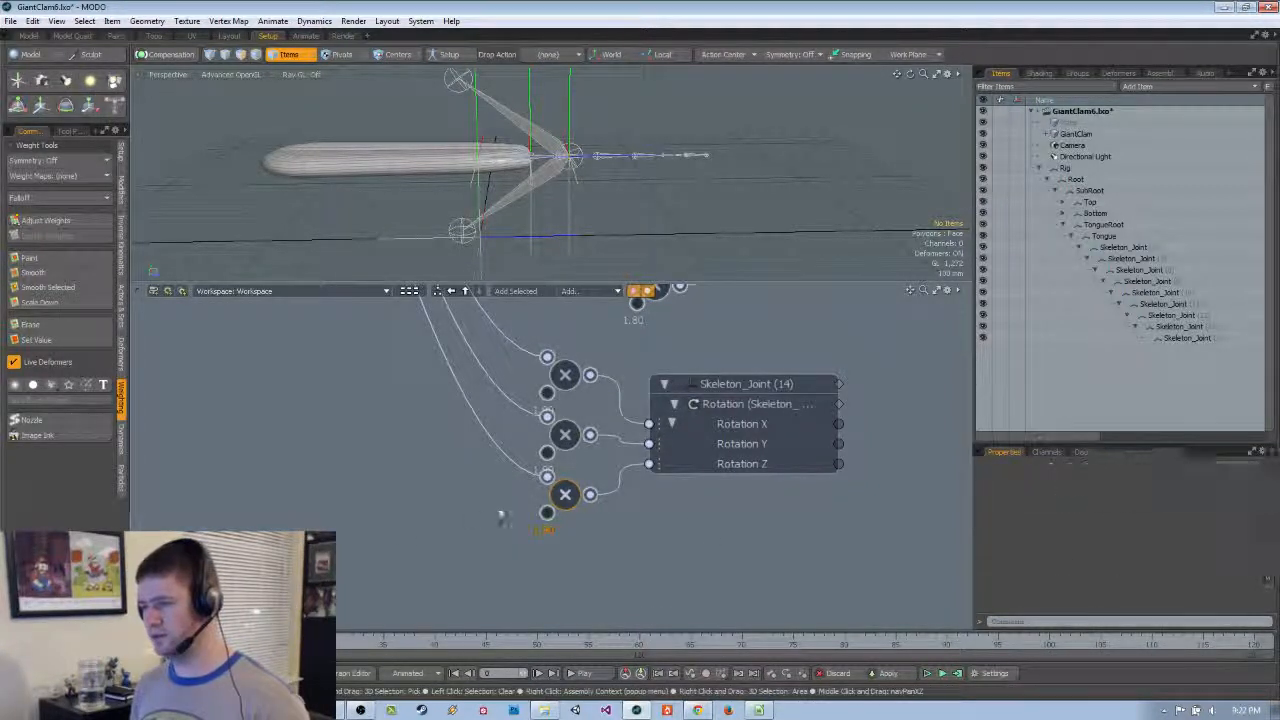
Save the scene and select the Tongue control node in the schematic
scroll(474, 506, "down", 1)
middle_click_drag(471, 457, 540, 583)
scroll(537, 582, "down", 4)
middle_click_drag(461, 424, 497, 565)
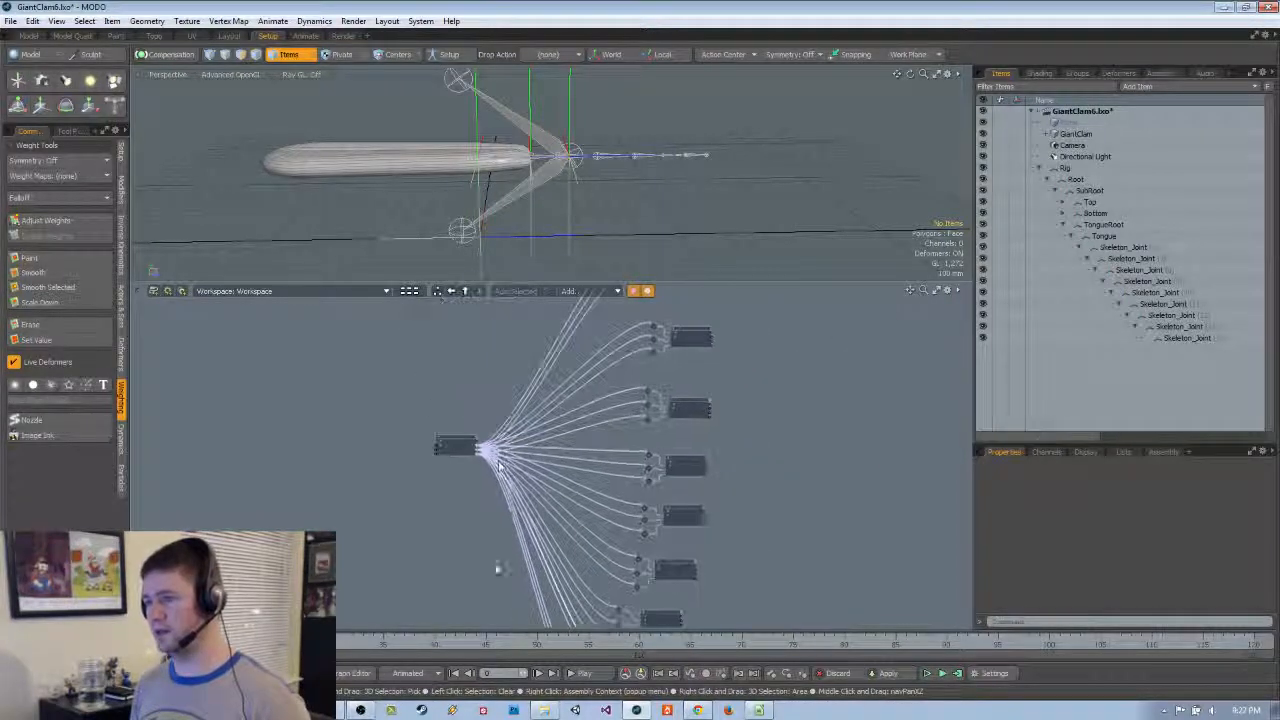
scroll(672, 359, "up", 5)
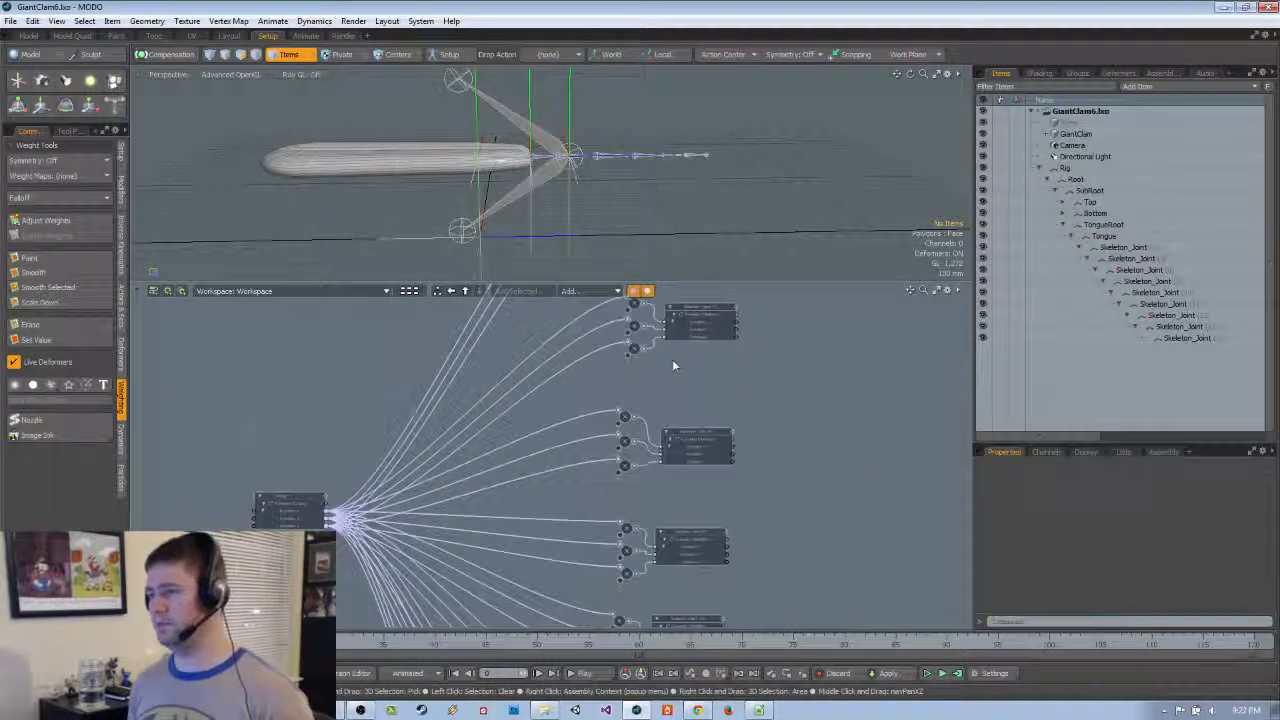
scroll(662, 398, "down", 4)
scroll(645, 426, "up", 2)
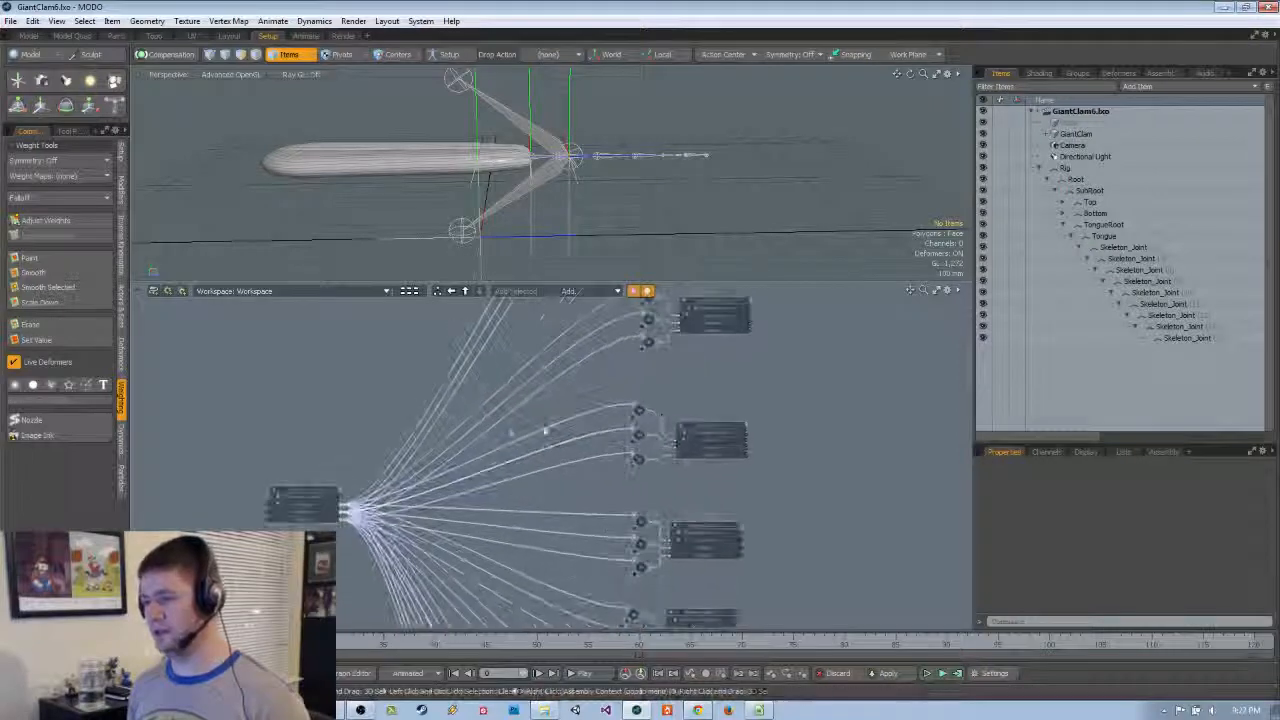
left_click(318, 490)
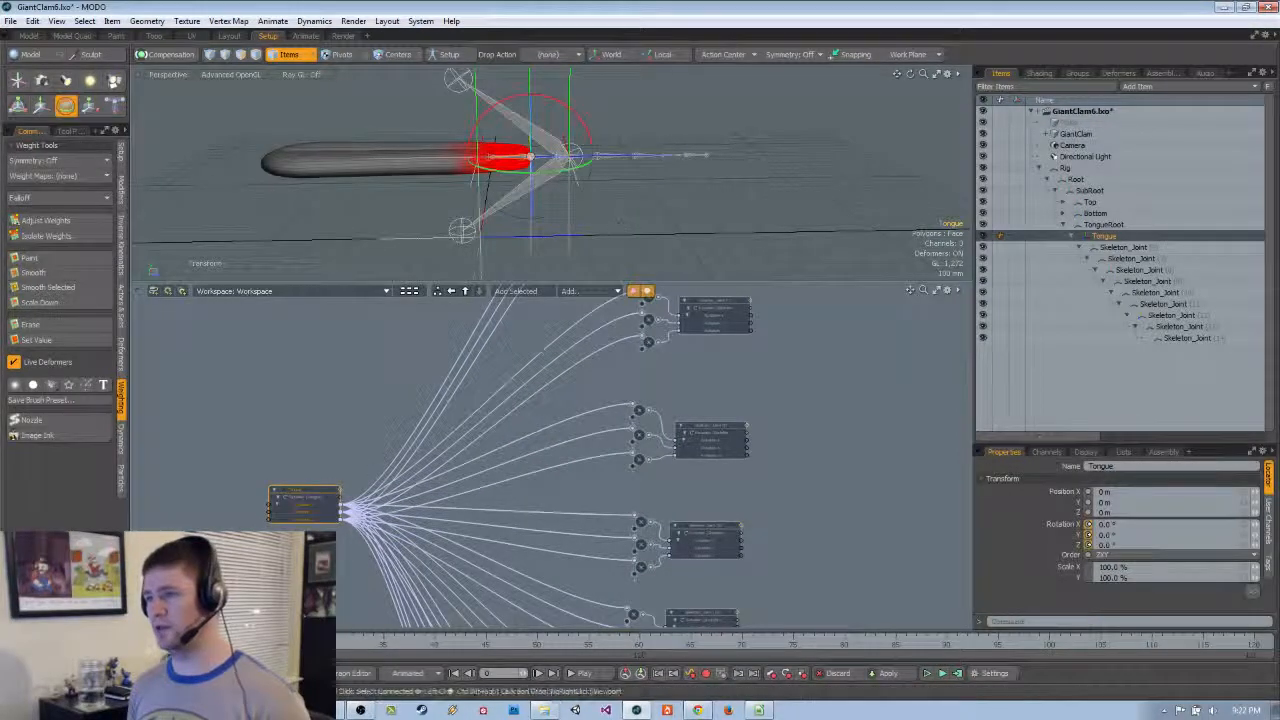
left_click_drag(471, 127, 499, 140, "ctrl+alt")
left_click(447, 56)
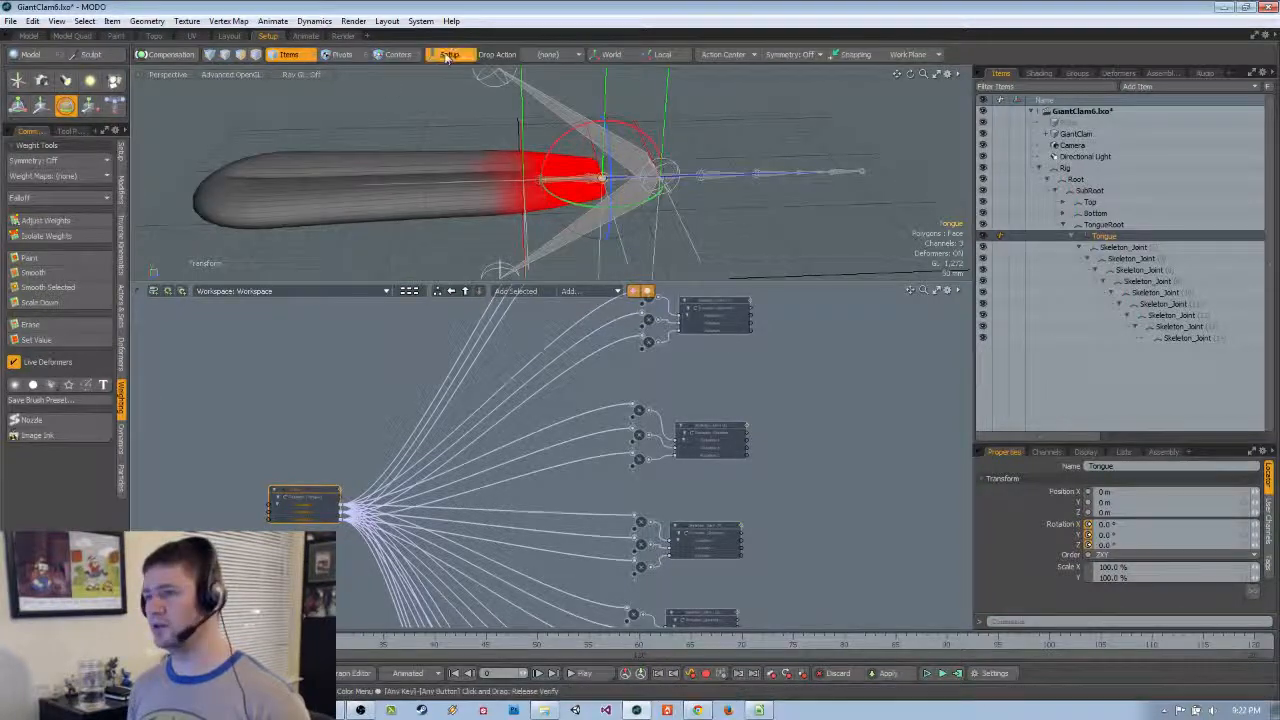
left_click(447, 56)
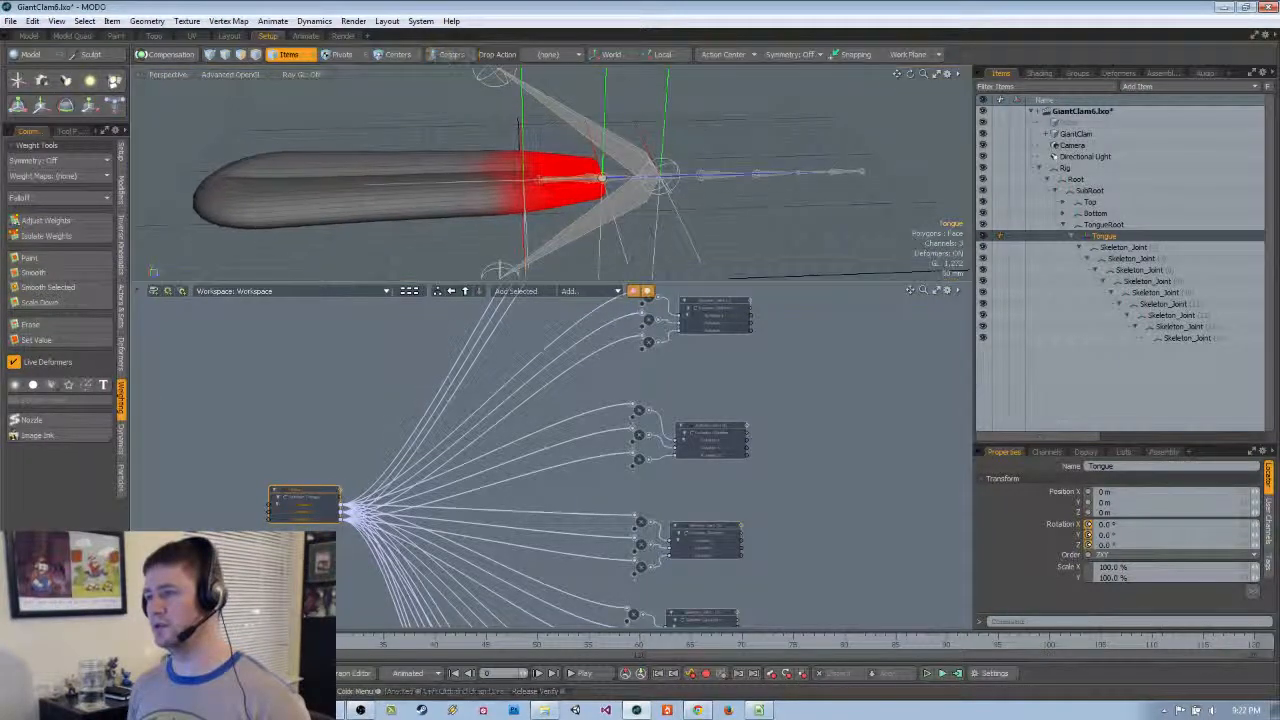
Enlarge the 3D viewport above the schematic and clear the item selection
left_click_drag(762, 280, 759, 387)
scroll(745, 300, "down", 10)
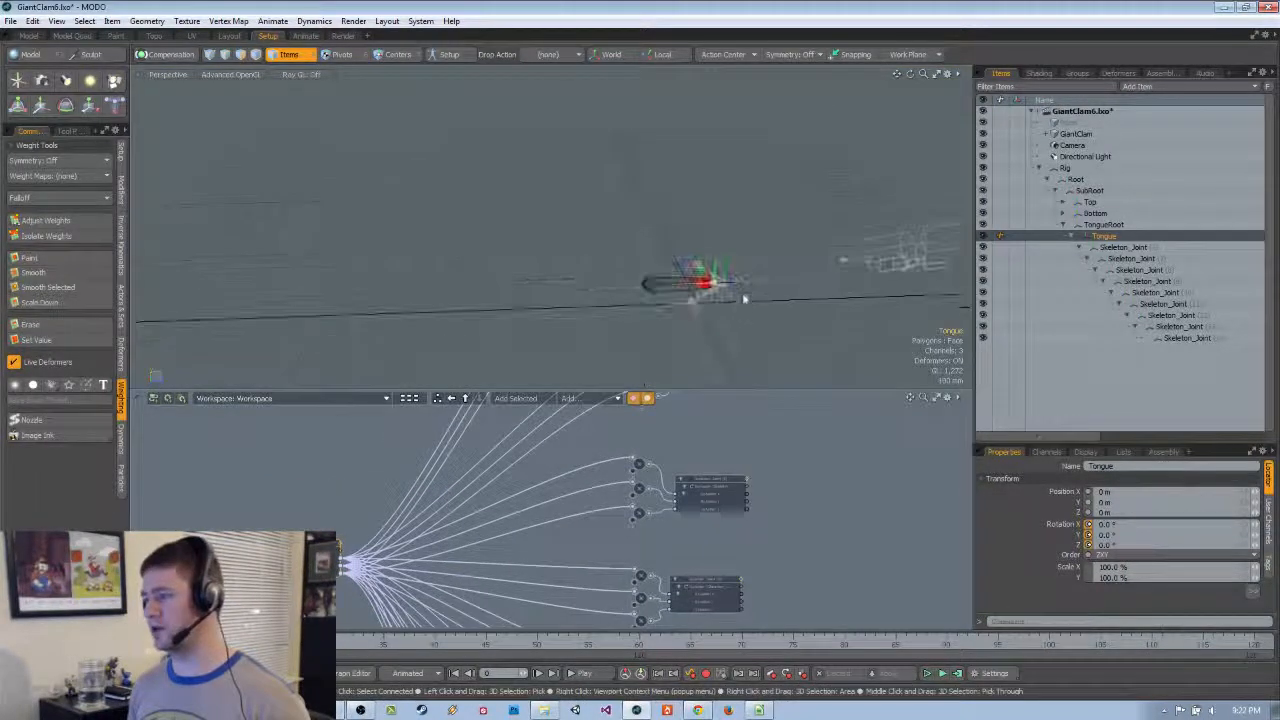
right_click_drag(743, 297, 630, 233)
left_click(740, 329)
scroll(762, 326, "up", 8)
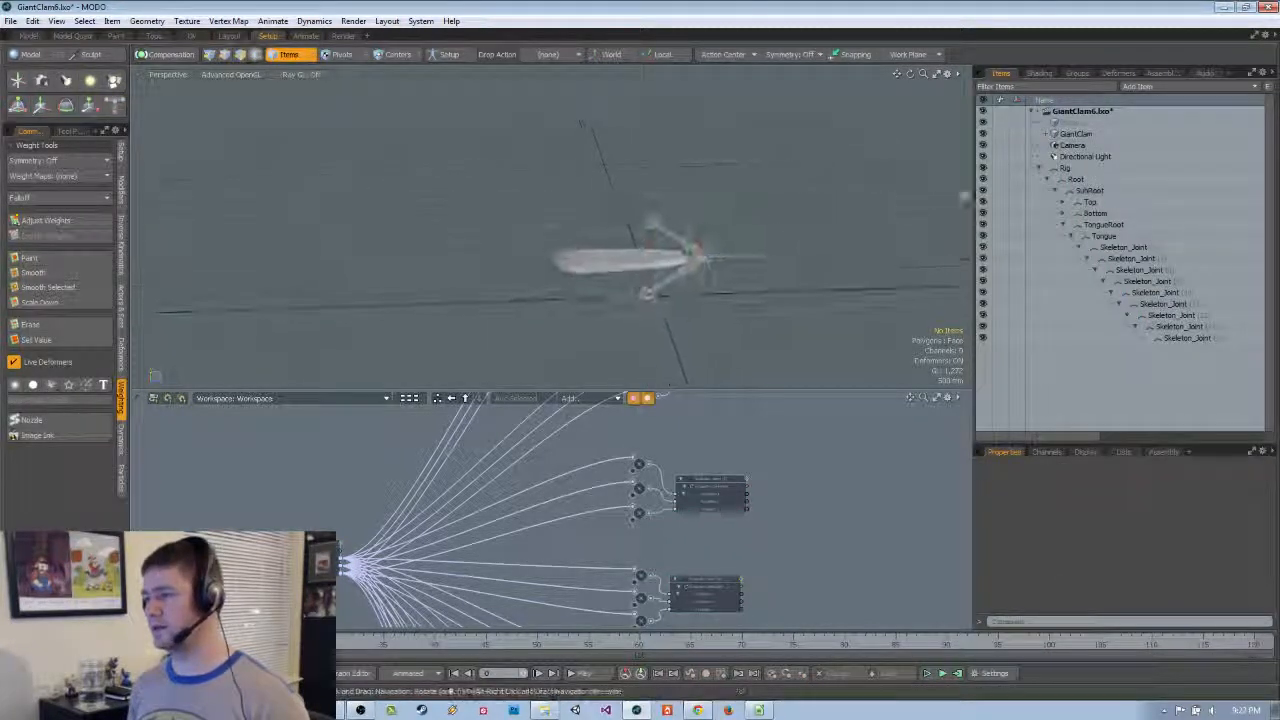
left_click_drag(790, 280, 727, 231, "alt+shift")
scroll(727, 231, "up", 3)
Select the GiantClam mesh, switch to polygon mode and unhide its shell polygons
left_click(1068, 135)
key("3")
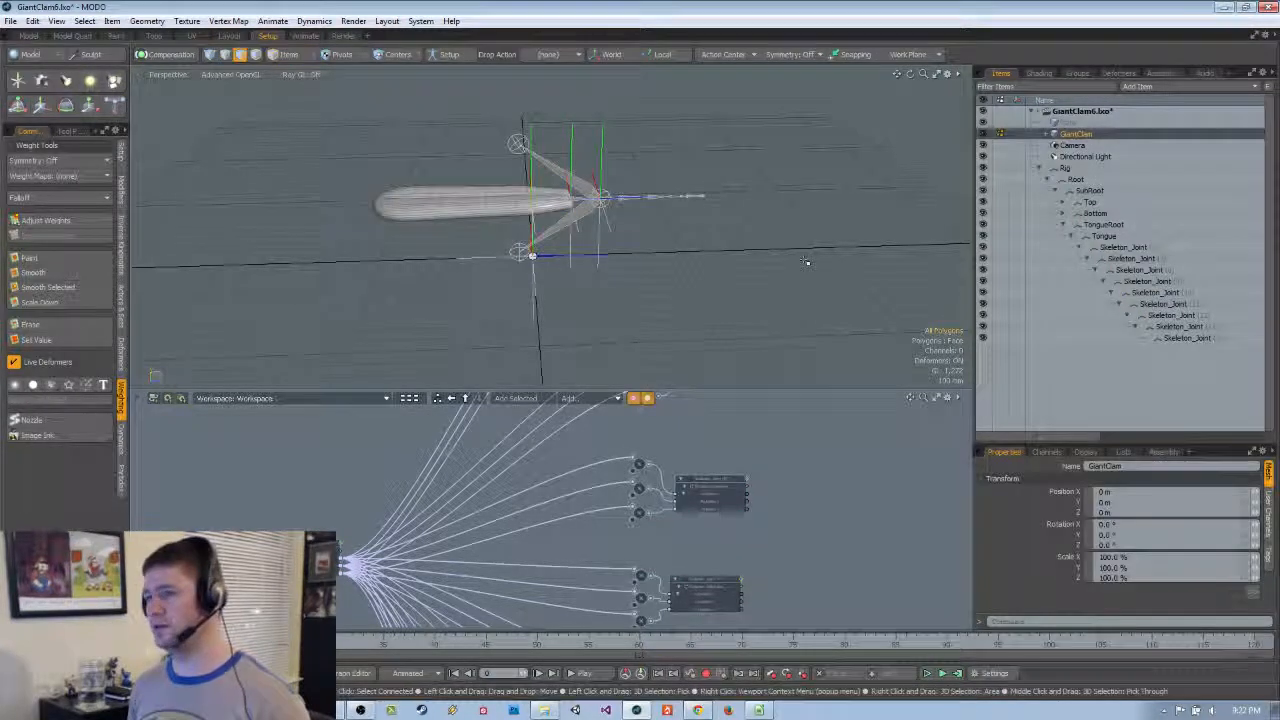
key("3")
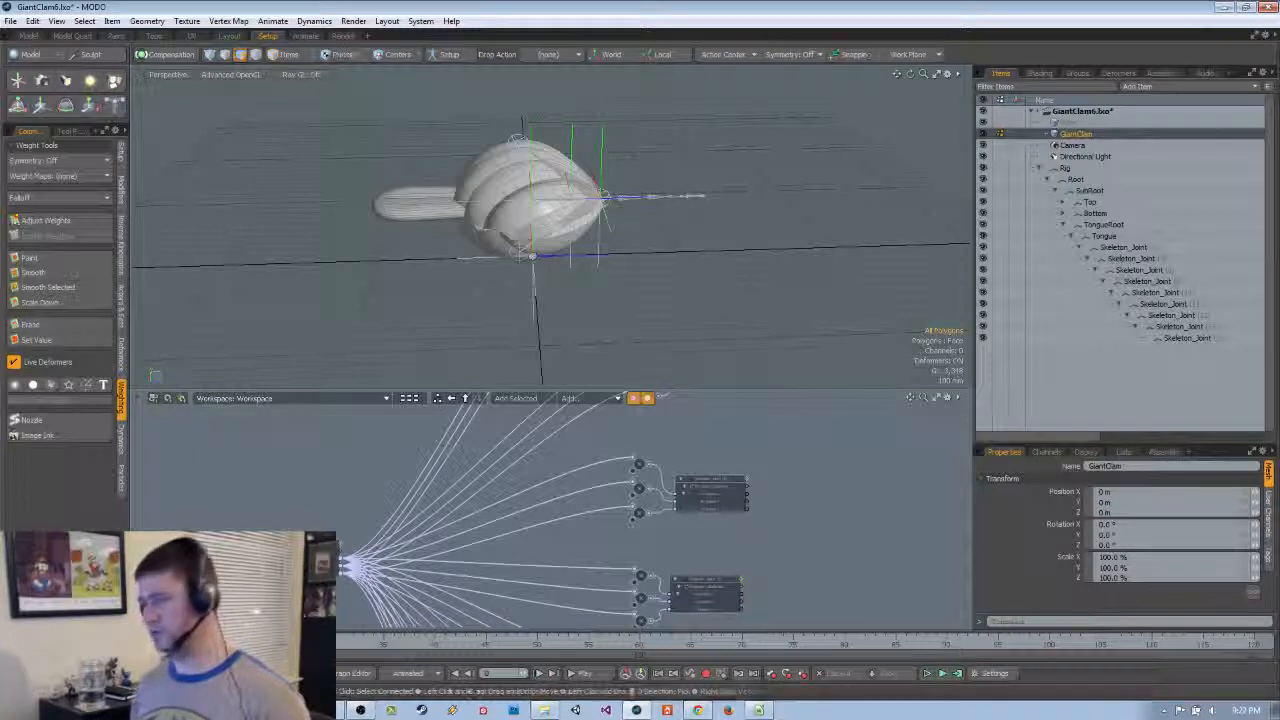
Select the Tongue control in the item tree and return to item selection mode
scroll(580, 230, "up", 4)
mouse_move(680, 240)
left_mouse_down("alt")
mouse_move(800, 249)
mouse_move(664, 262)
mouse_move(764, 240)
mouse_move(768, 262)
mouse_move(694, 246)
mouse_move(716, 278)
mouse_move(694, 252)
left_mouse_up("alt")
left_click(1107, 225)
scroll(696, 250, "down", 3)
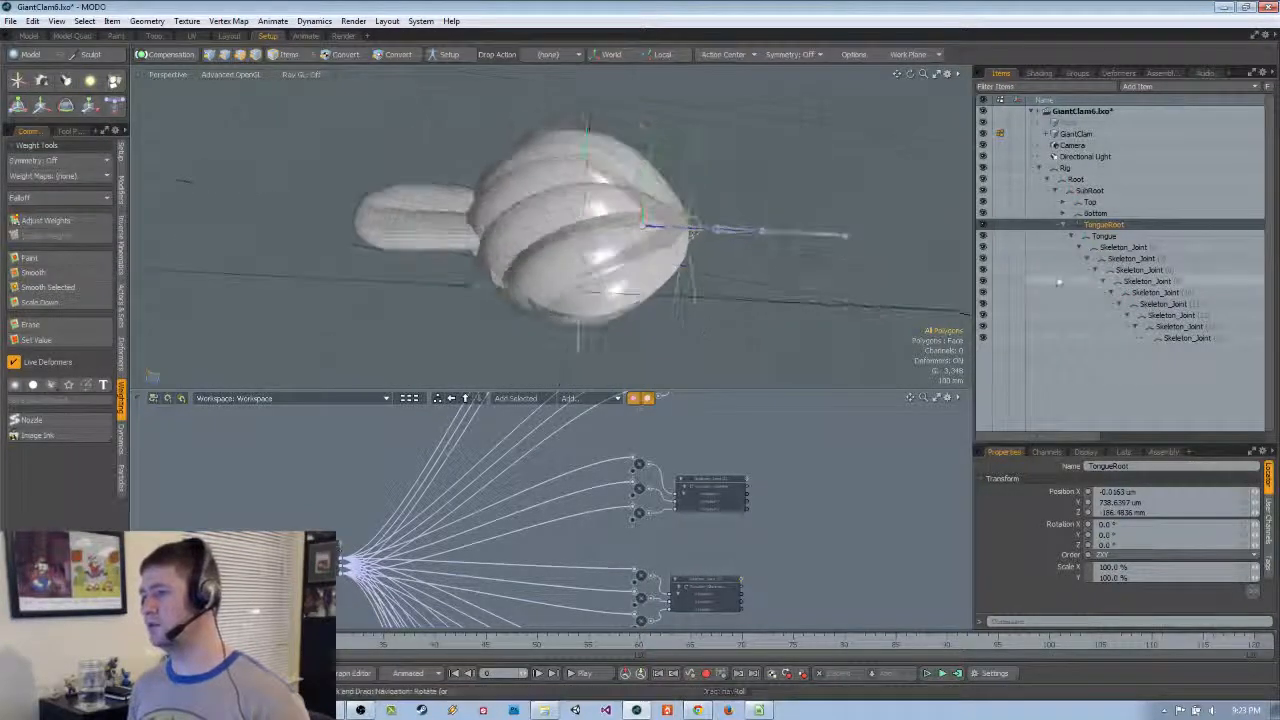
left_click(1104, 236)
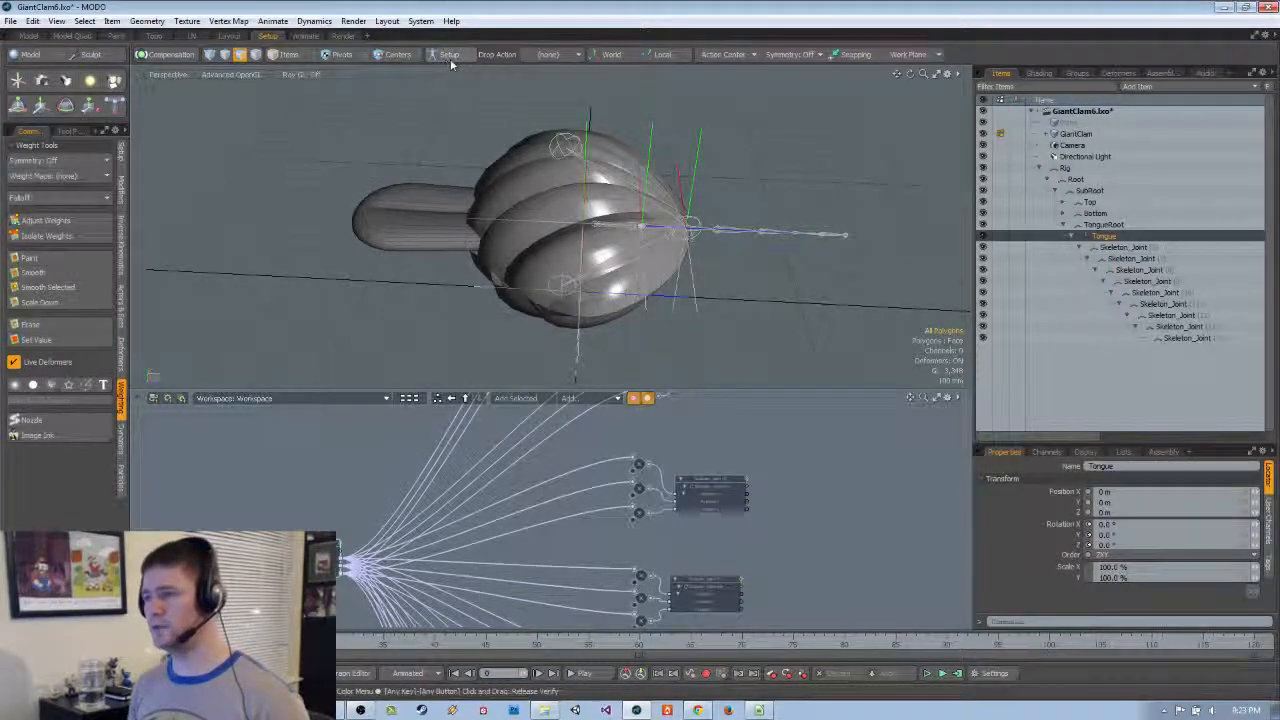
left_click_drag(500, 150, 636, 345, "alt")
key("shift+a")
key("5")
scroll(586, 243, "down", 10)
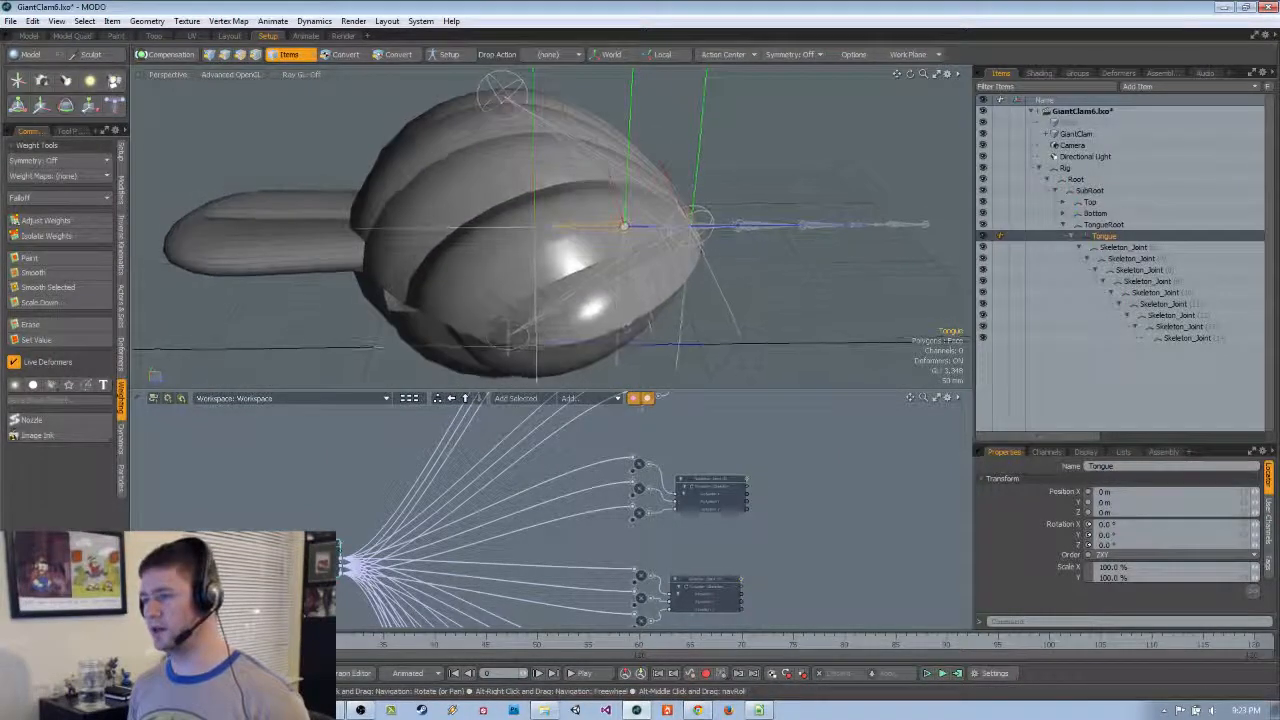
Select Skeleton_Joint (6) under Tongue and bring up its Rotation Zero channels
left_click(1127, 248)
left_click_drag(1059, 441, 1050, 391)
left_click(1048, 397)
scroll(1092, 490, "down", 3)
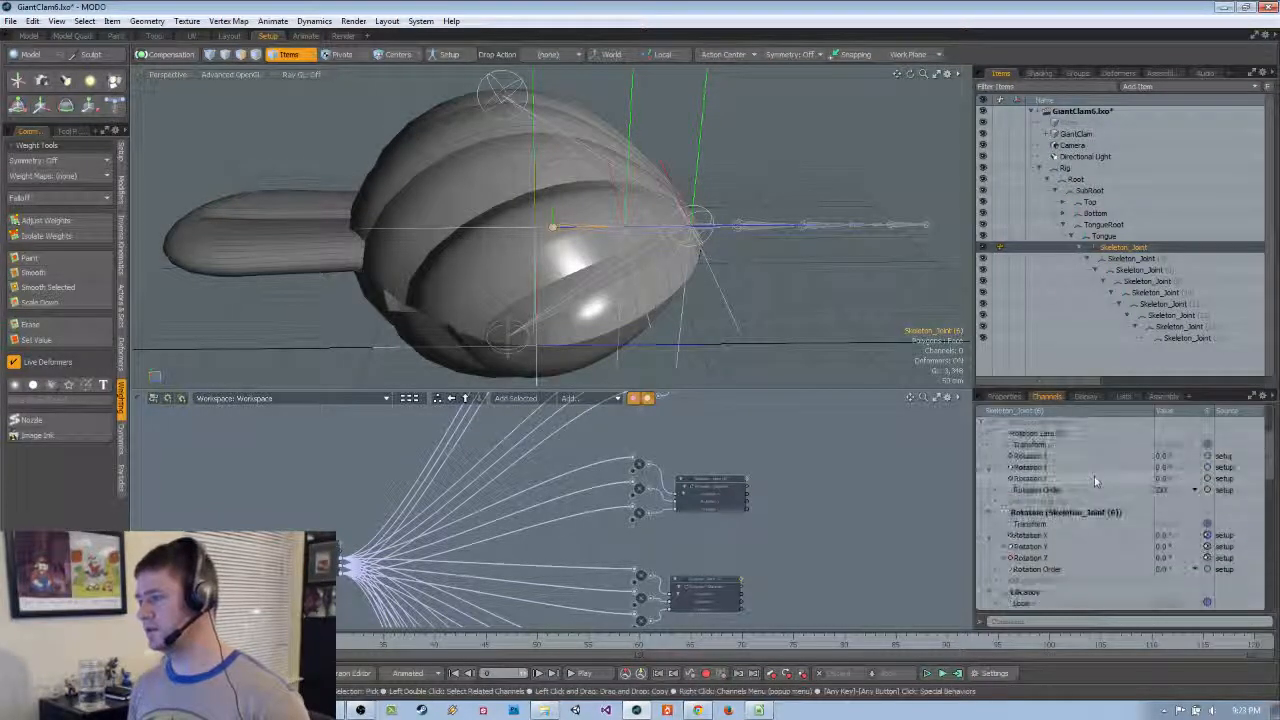
scroll(1094, 480, "down", 3)
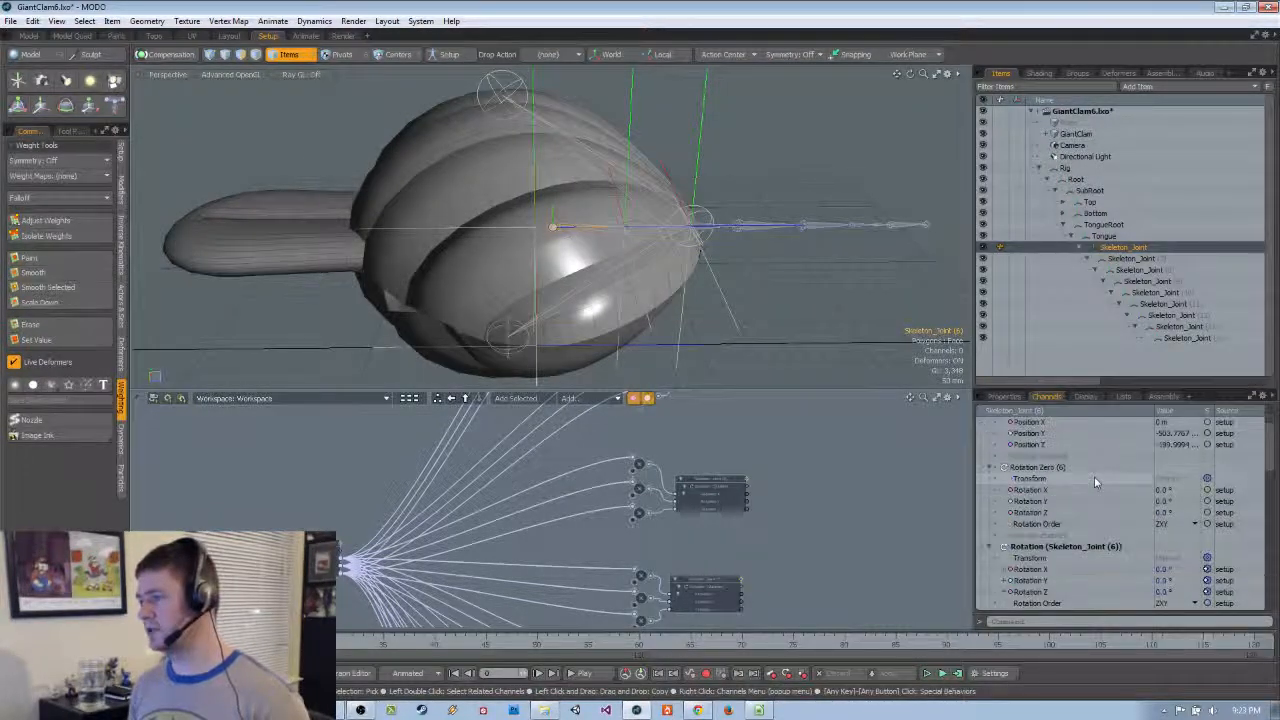
scroll(1094, 483, "down", 1)
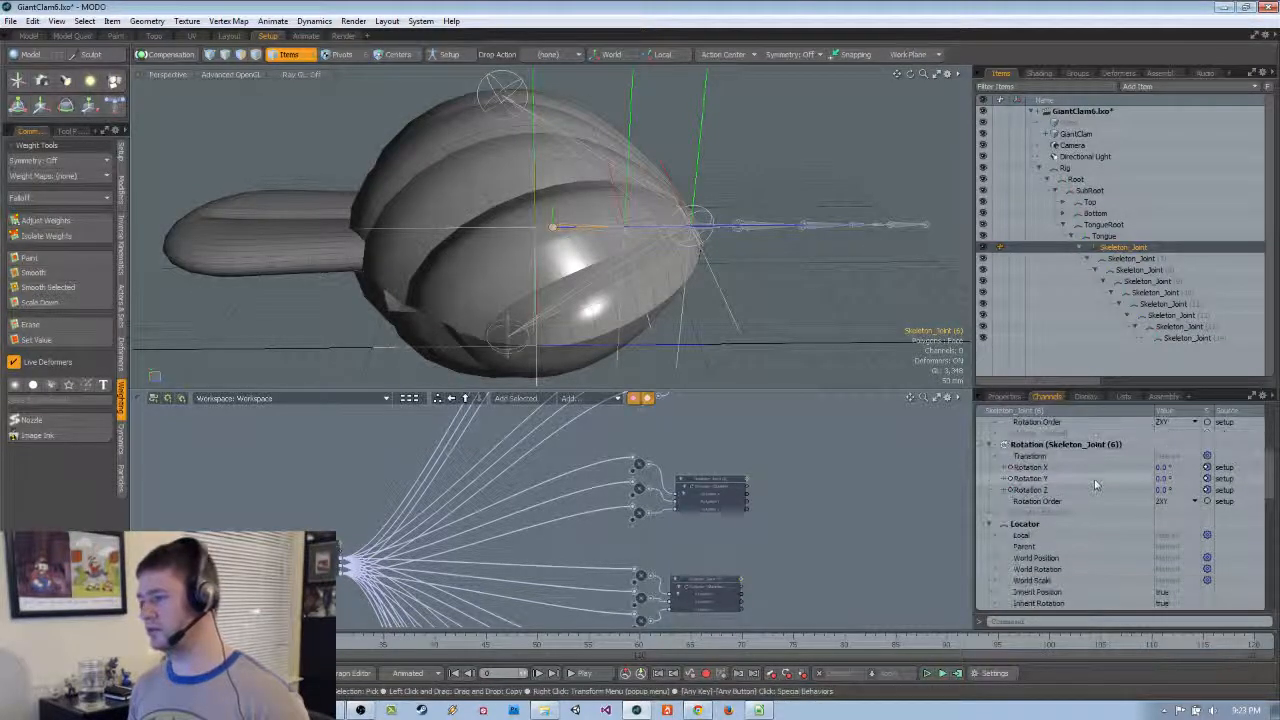
scroll(1094, 484, "down", 1)
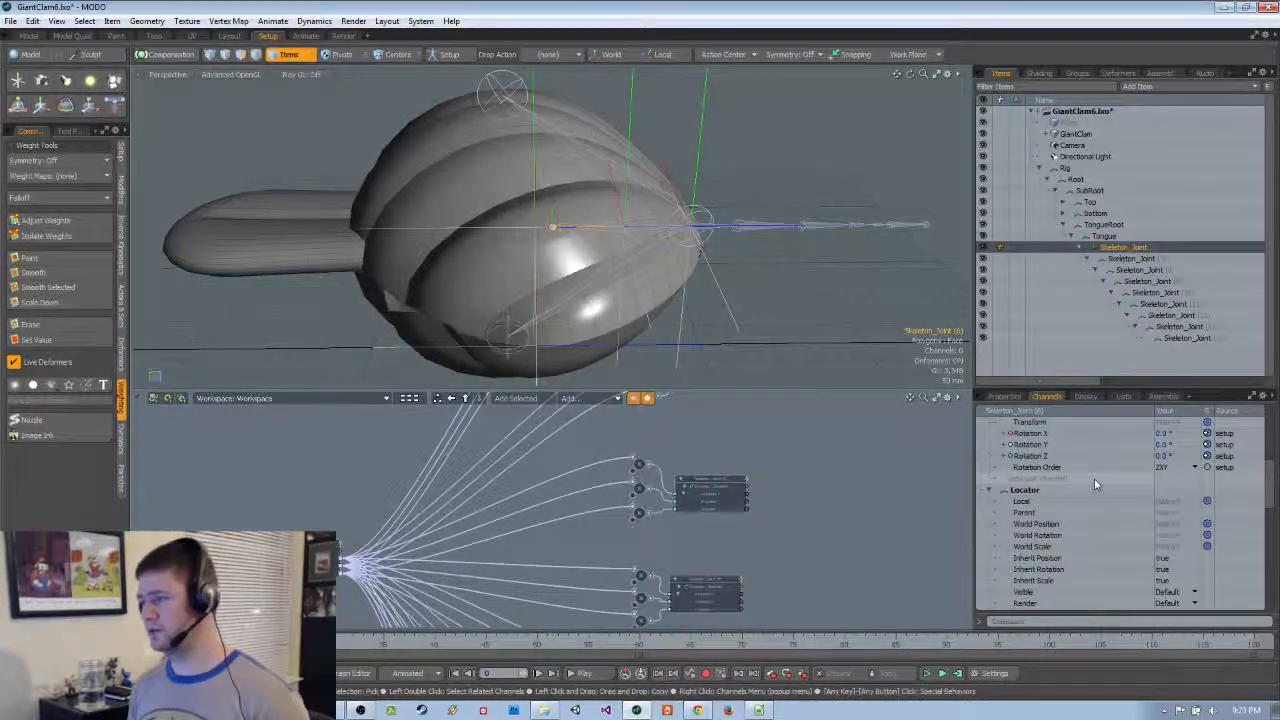
scroll(1094, 478, "up", 2)
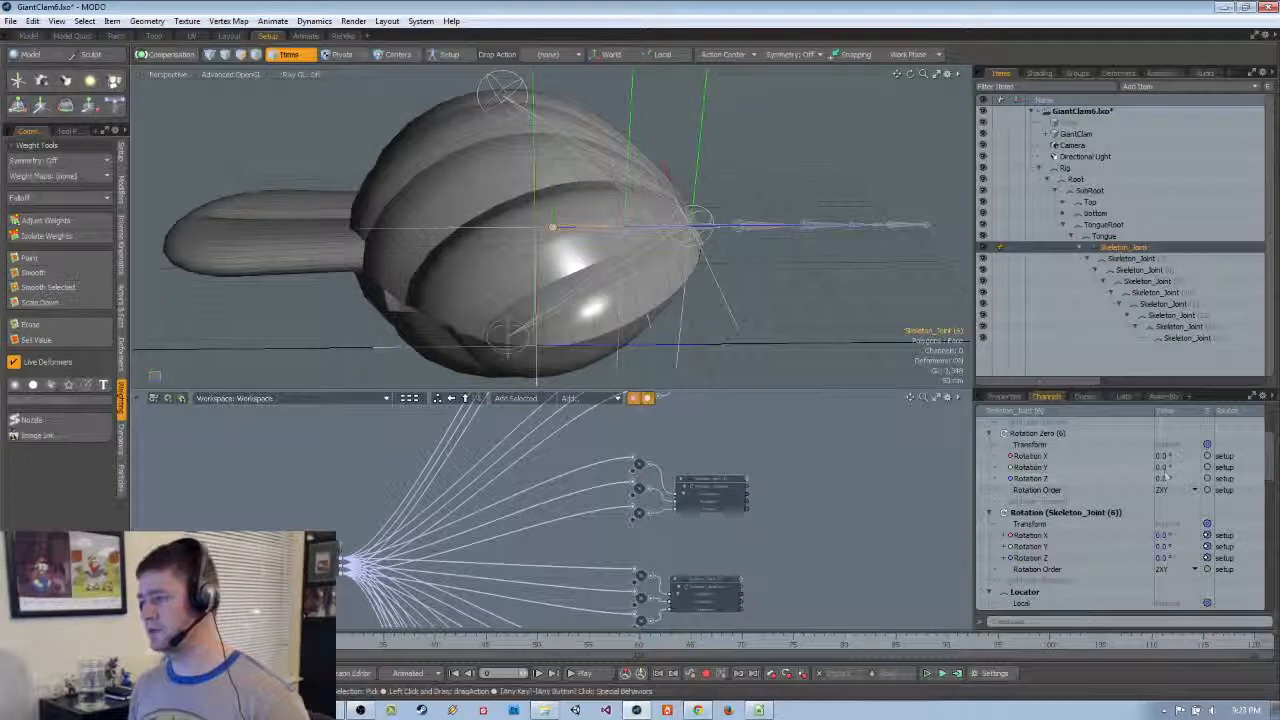
Try setting the Rotation Zero Y channel of Skeleton_Joint (6) to 180° outside Setup mode, and undo it
left_click(1164, 469)
double_click(1166, 469)
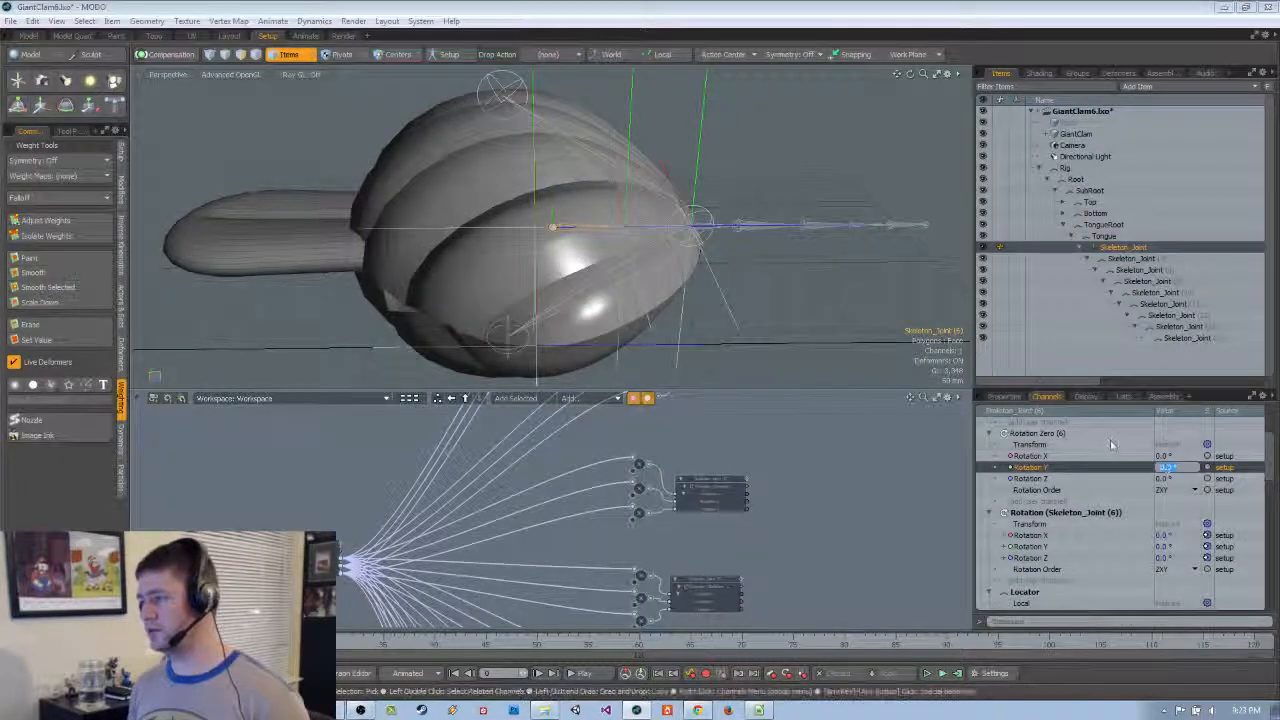
type("180")
key("Return")
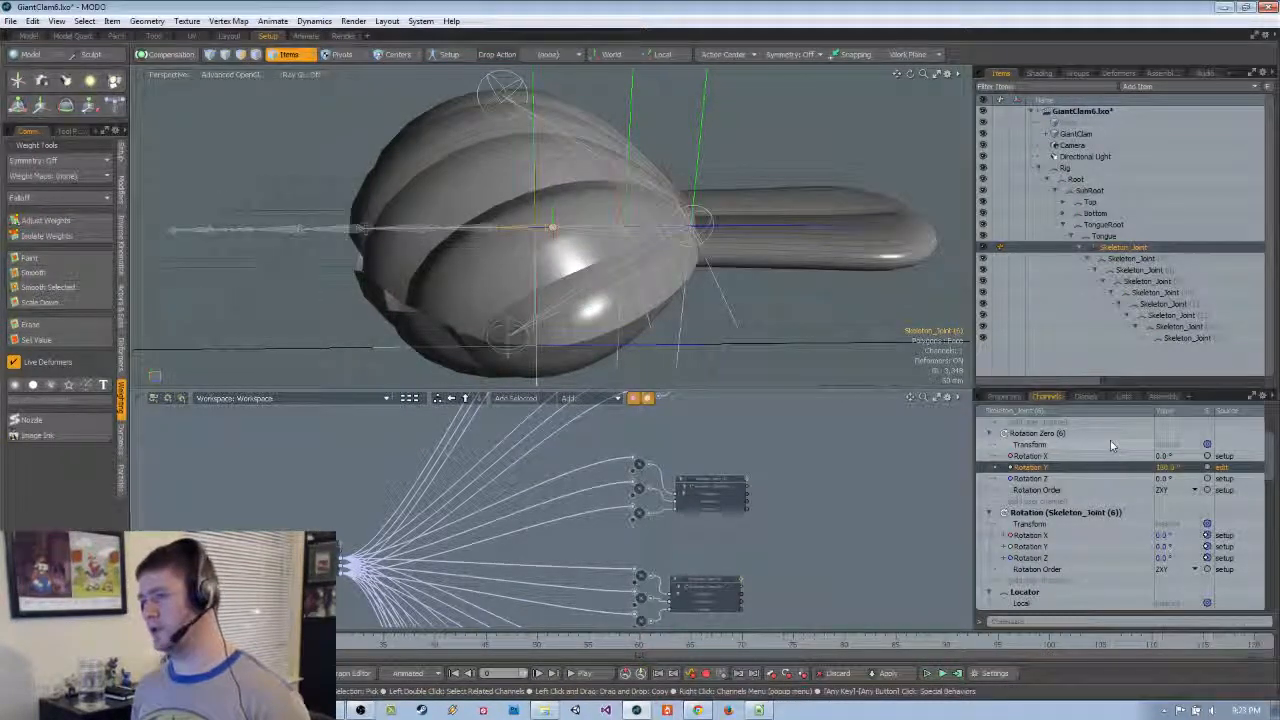
scroll(682, 294, "down", 5)
scroll(677, 272, "up", 7)
mouse_move(675, 274)
left_mouse_down("alt")
mouse_move(606, 312)
mouse_move(763, 247)
mouse_move(617, 262)
mouse_move(684, 270)
left_mouse_up("alt")
key("ctrl+z")
Turn on Setup mode and set the Rotation Zero Y channel of Skeleton_Joint (6) to 180°
left_click(448, 57)
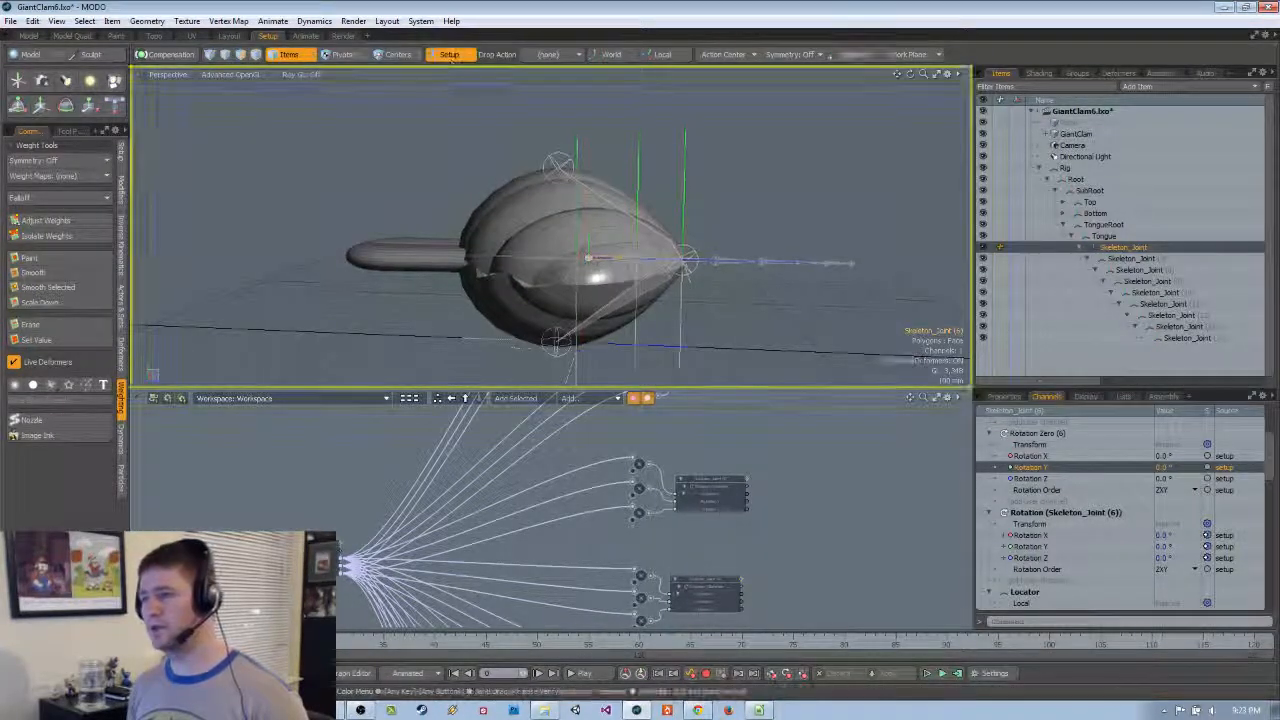
left_click_drag(838, 382, 846, 367, "alt")
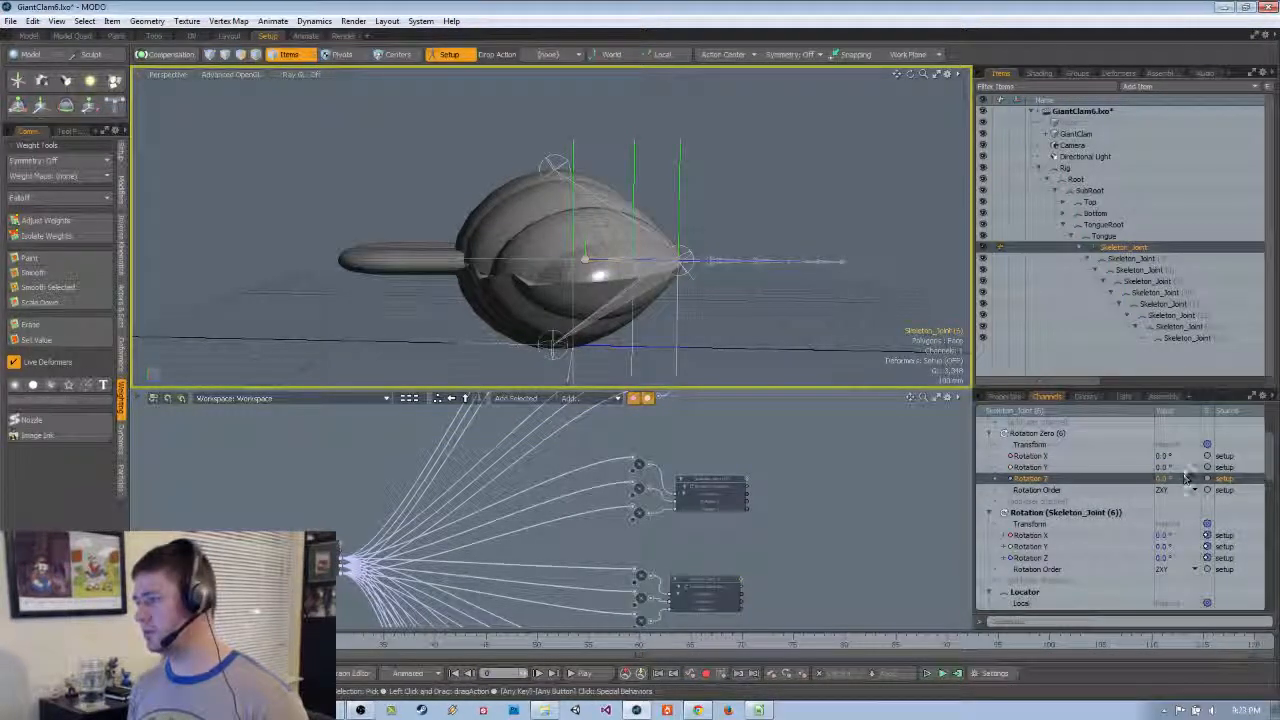
double_click(1165, 467)
type("180")
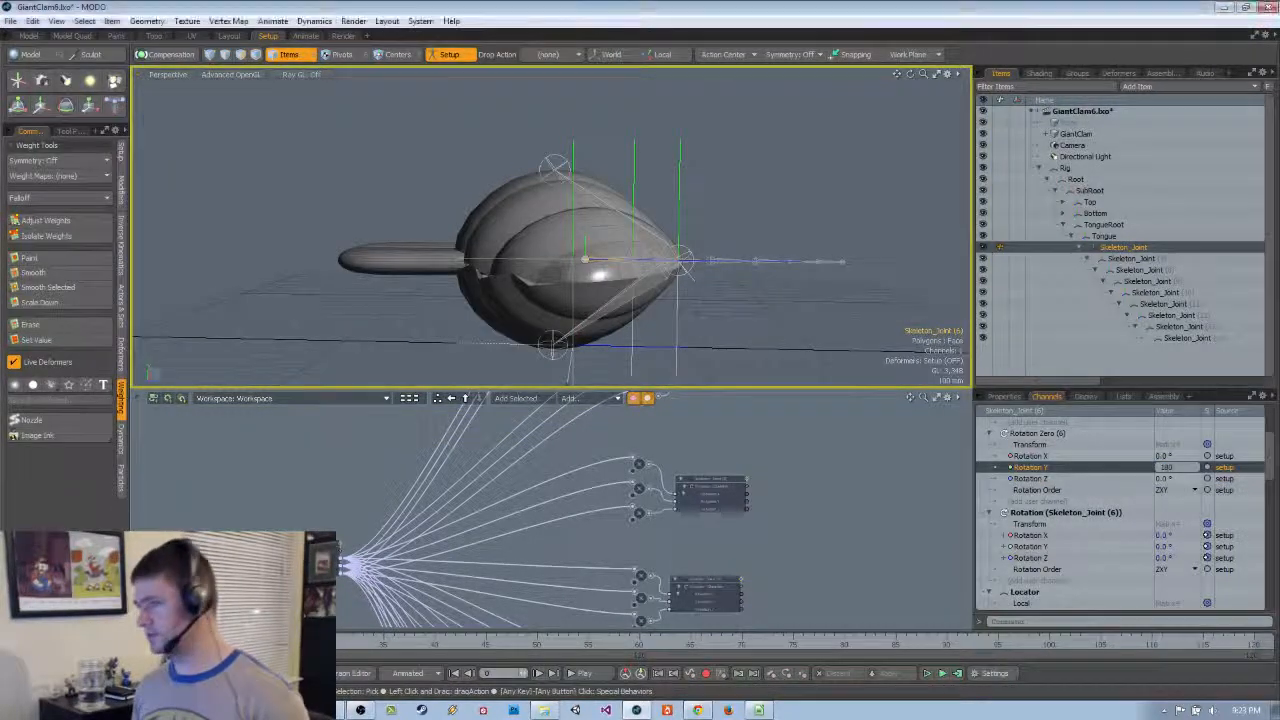
key("Return")
Check the joint chain's direction against the tongue mesh and clear the item selection
left_click_drag(589, 305, 533, 228, "alt")
left_click(533, 226)
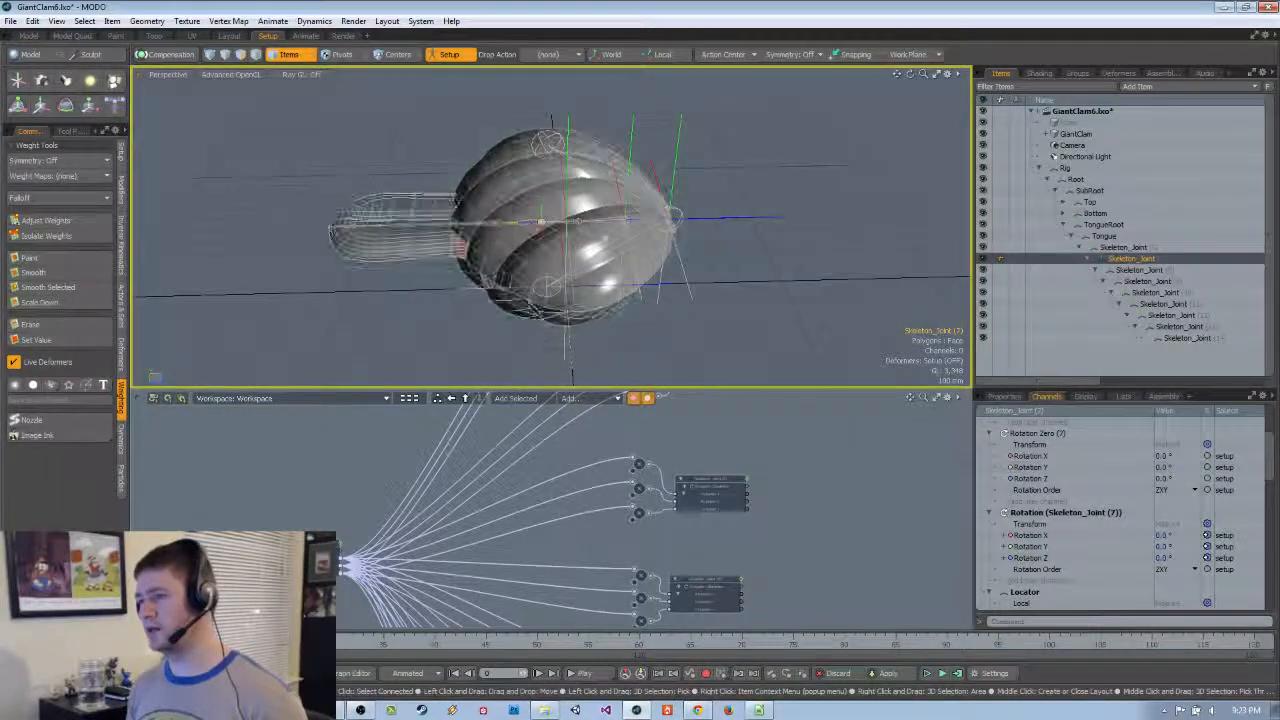
left_click(581, 223)
left_click(567, 222)
left_click(749, 244)
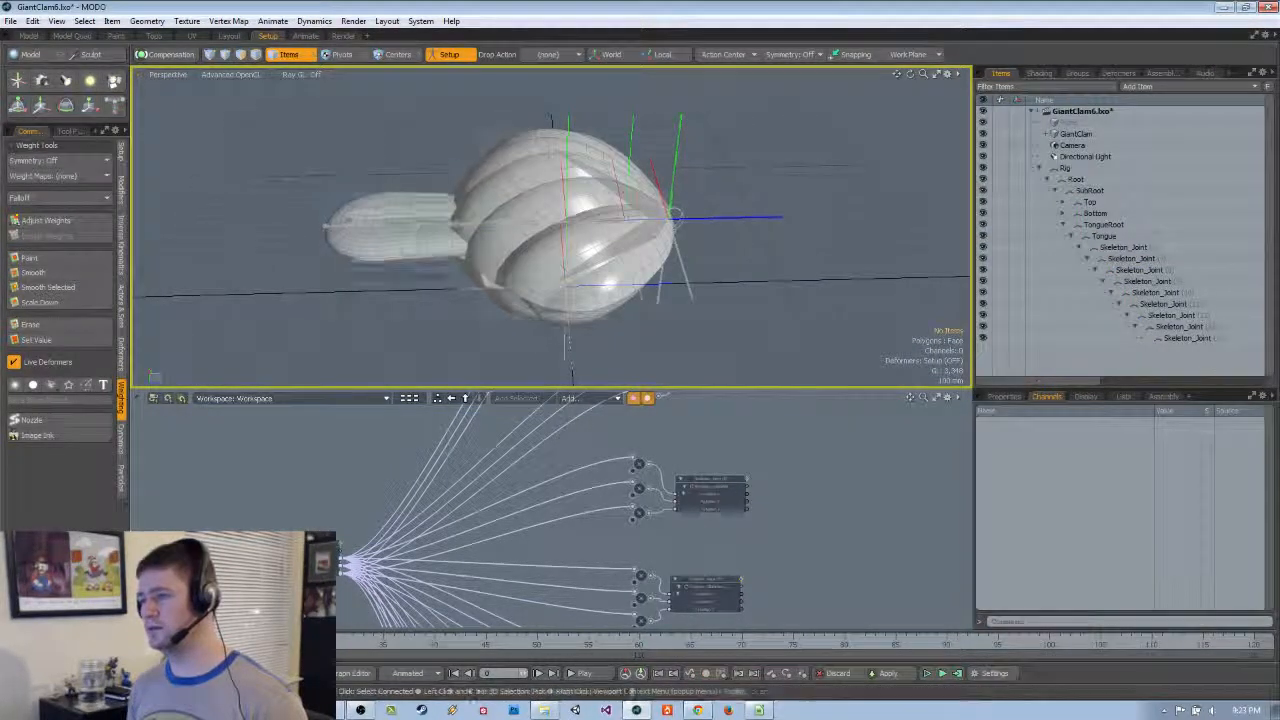
Step through the Tongue control and its skeleton joints to examine each joint's placement and influence on the tongue mesh
scroll(608, 224, "up", 3)
left_click(629, 216)
left_click_drag(629, 216, 717, 209, "alt+shift")
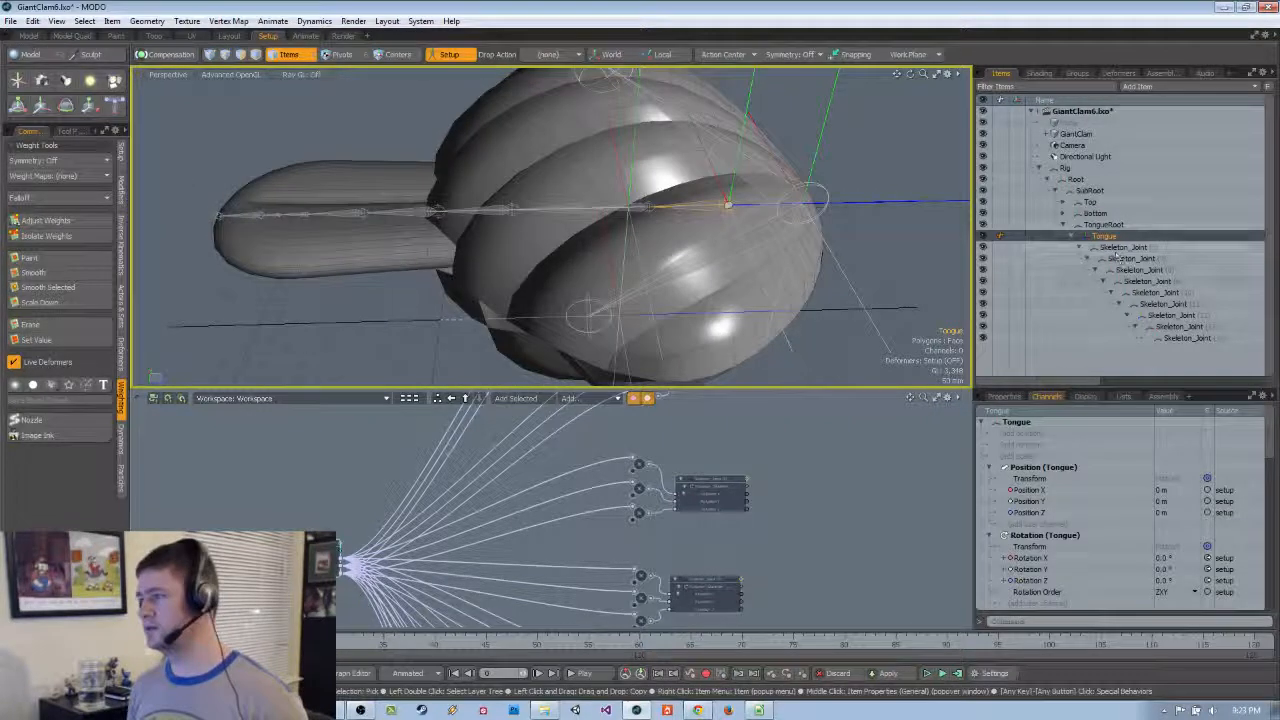
left_click(1118, 249)
key("Down")
key("Down")
key("Down")
key("Down")
key("Down")
key("Down")
key("Down")
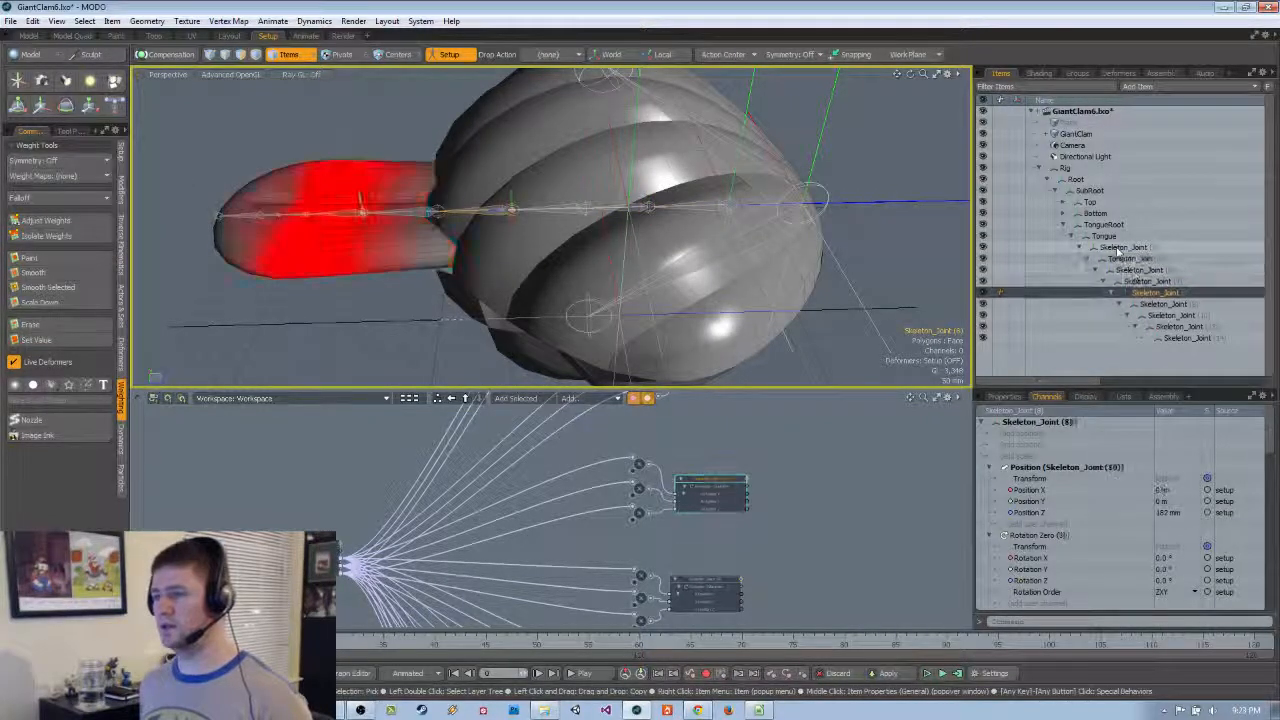
key("Up")
key("Up")
key("Up")
key("Up")
key("Up")
key("Up")
key("Up")
key("Up")
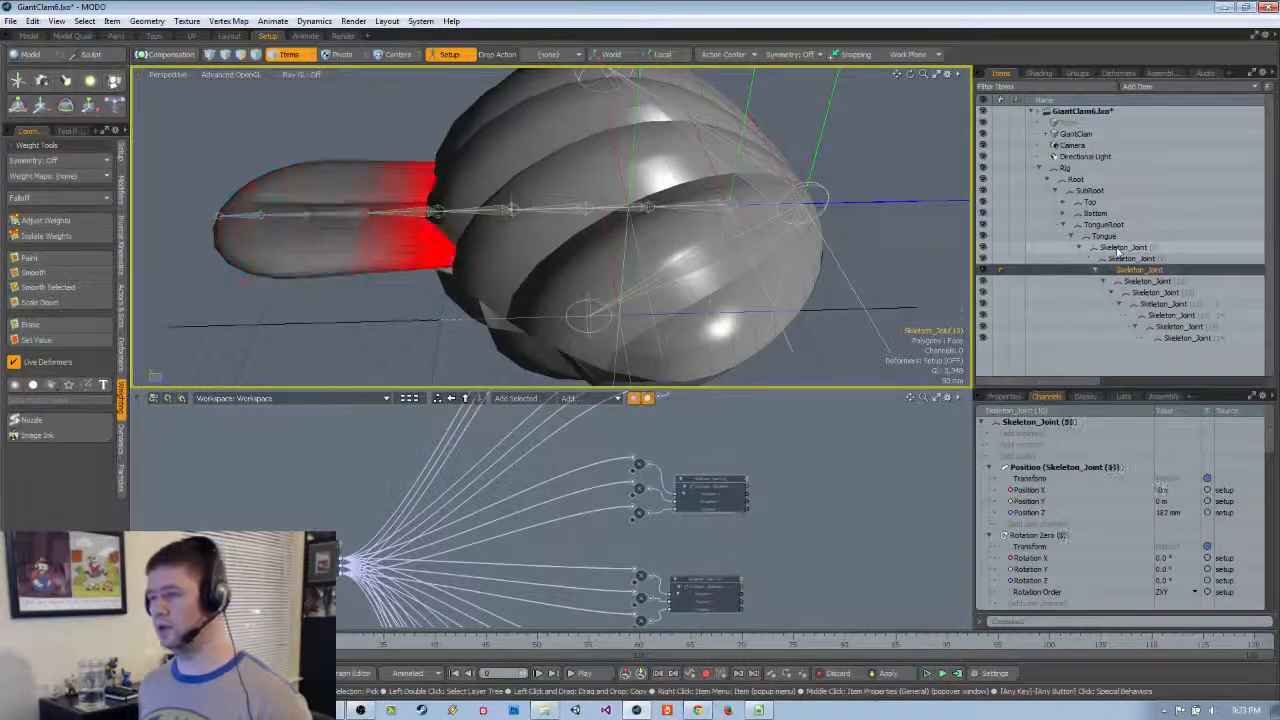
key("Down")
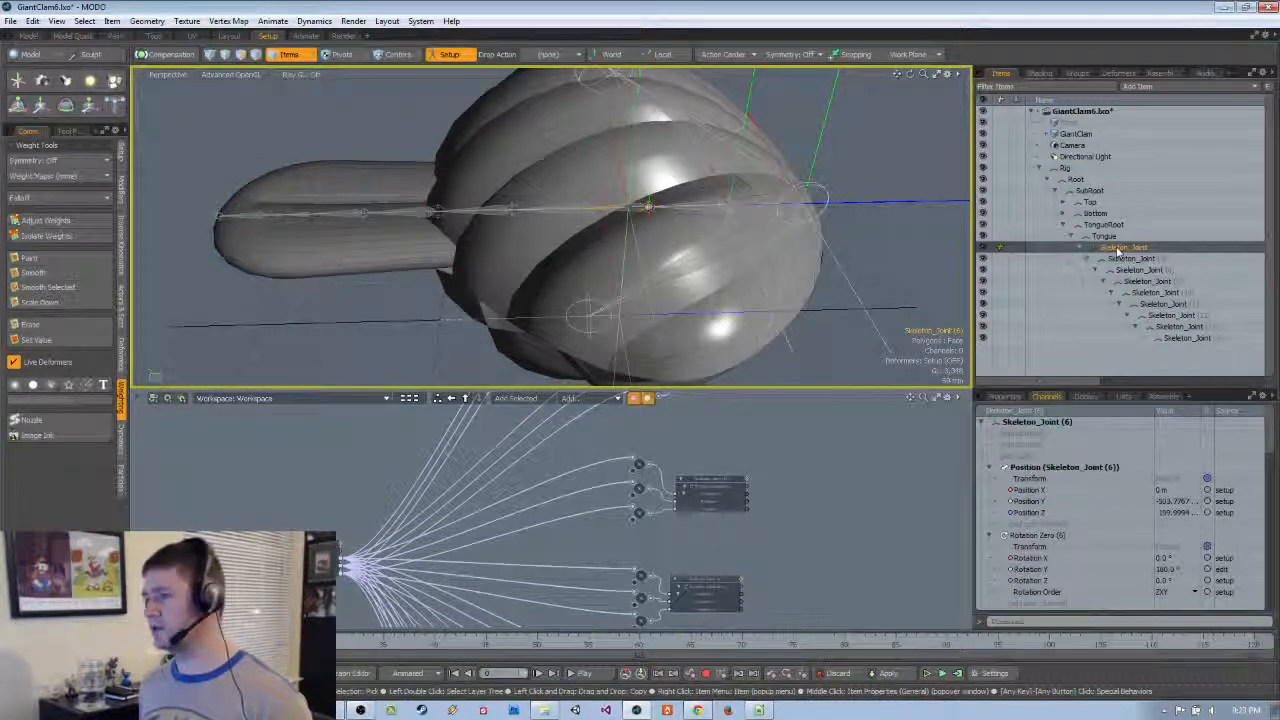
key("Up")
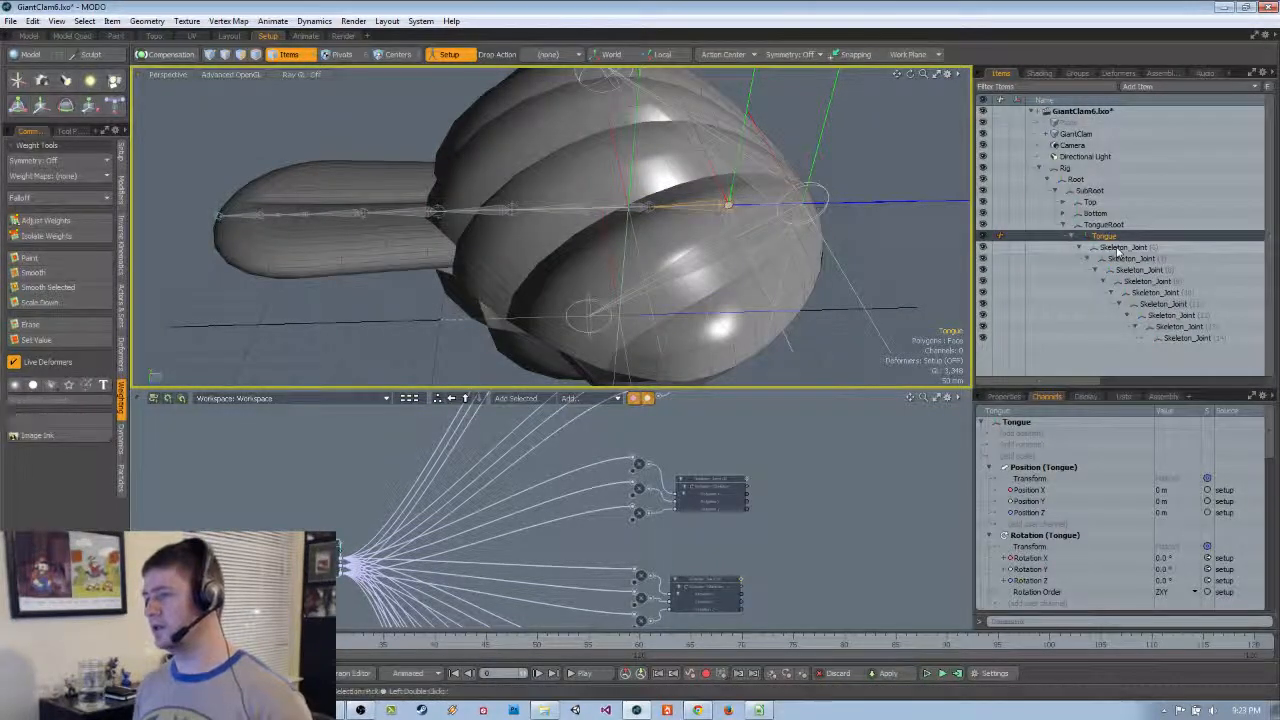
Examine the first four skeleton joints from behind the clam, and reselect the Tongue control
left_click_drag(690, 215, 688, 310, "alt")
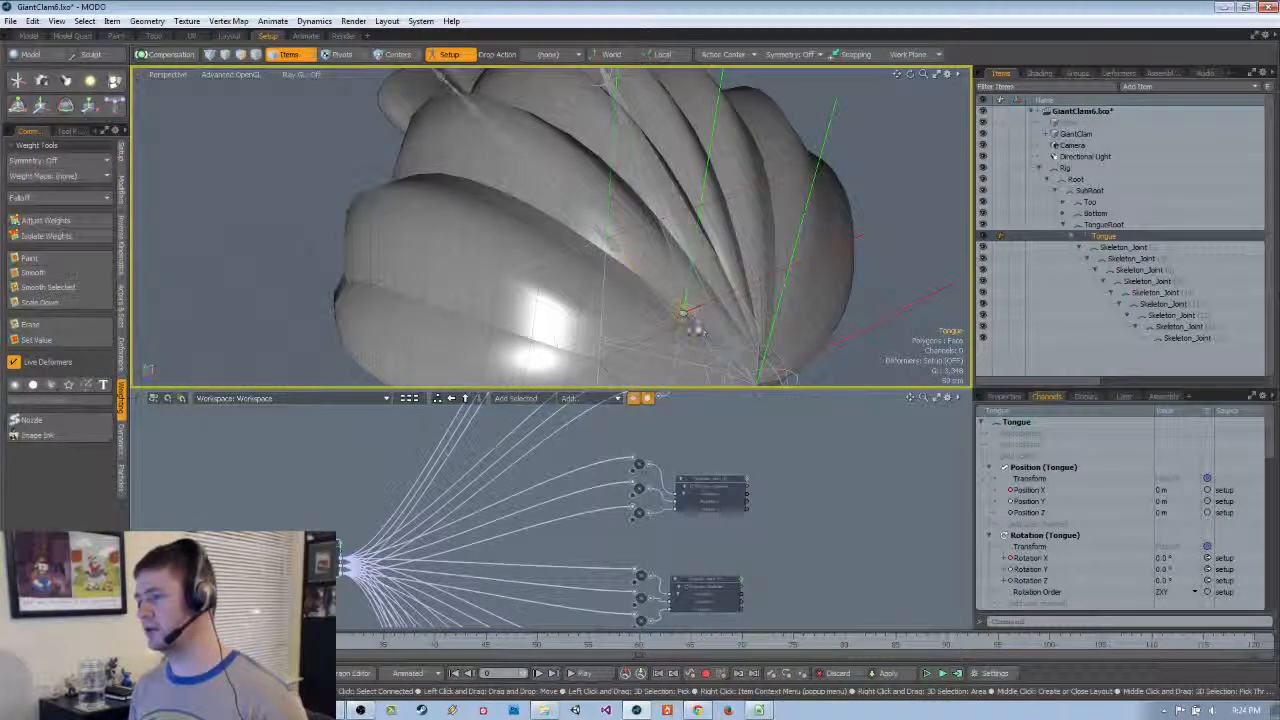
left_click_drag(738, 346, 778, 312, "alt")
left_click(1122, 250)
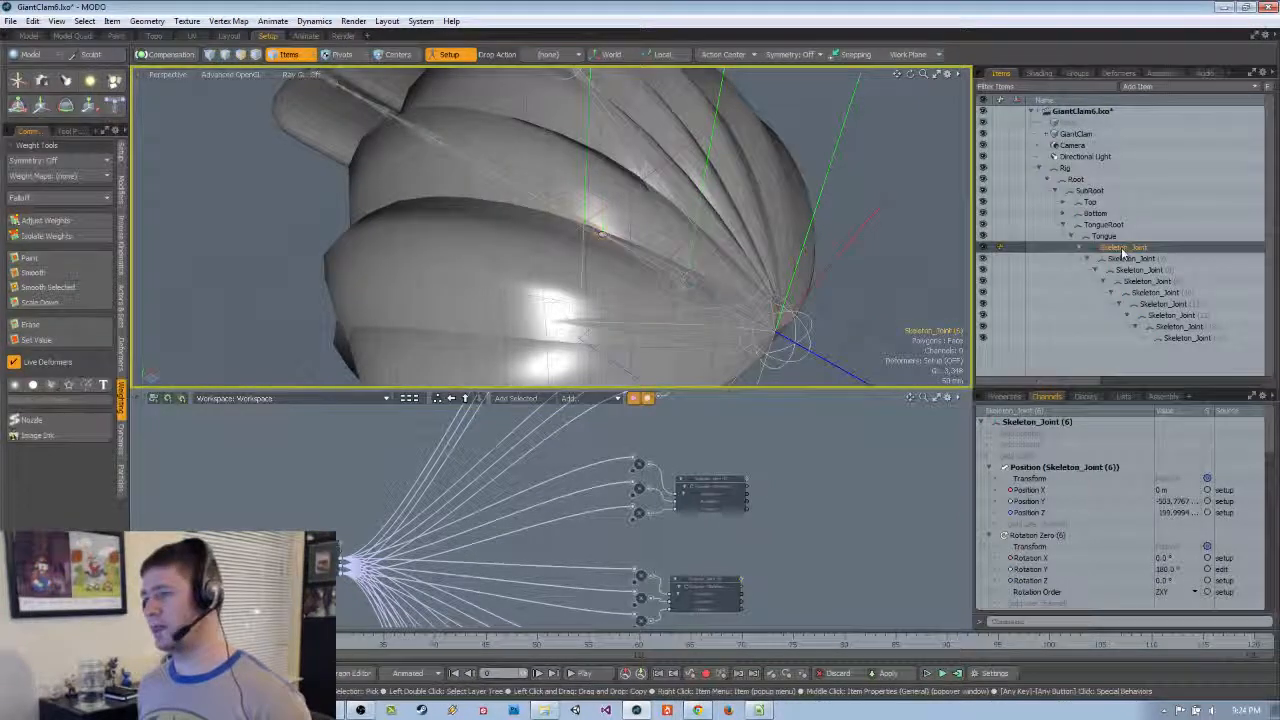
key("Down")
key("Down")
key("Down")
key("Down")
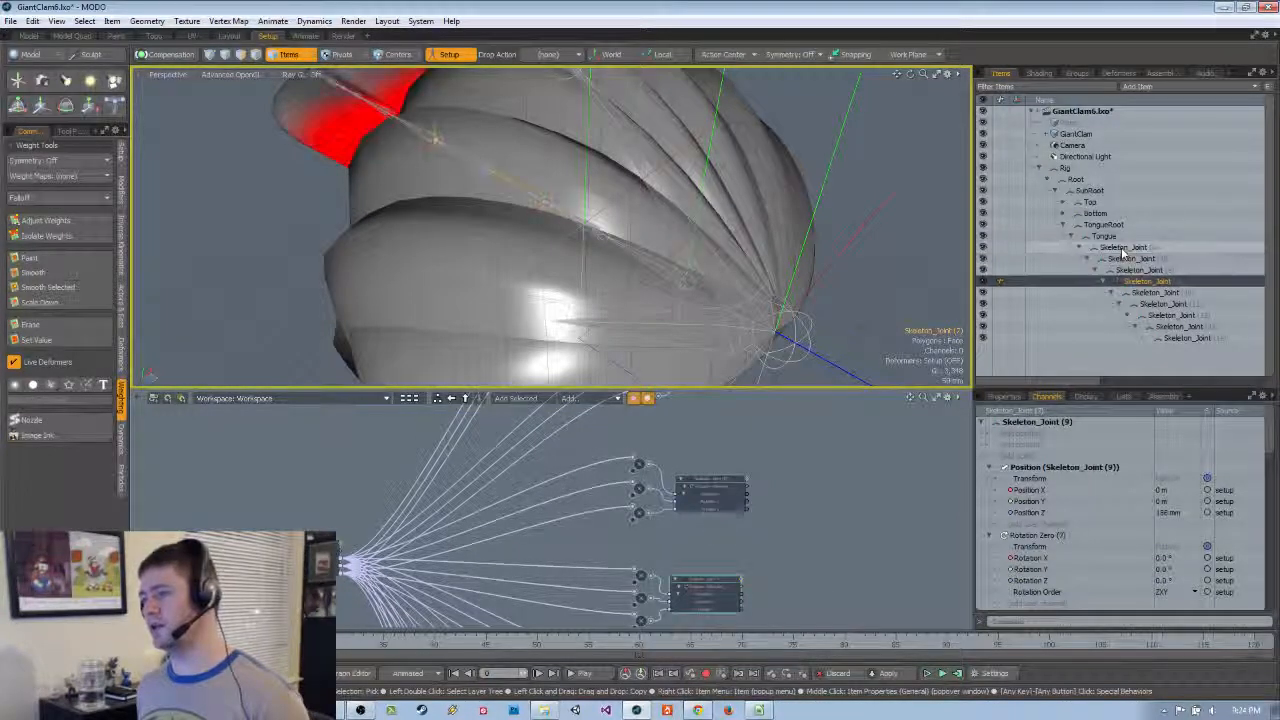
left_click(683, 283)
left_click_drag(683, 283, 598, 247, "alt")
scroll(648, 192, "down", 4)
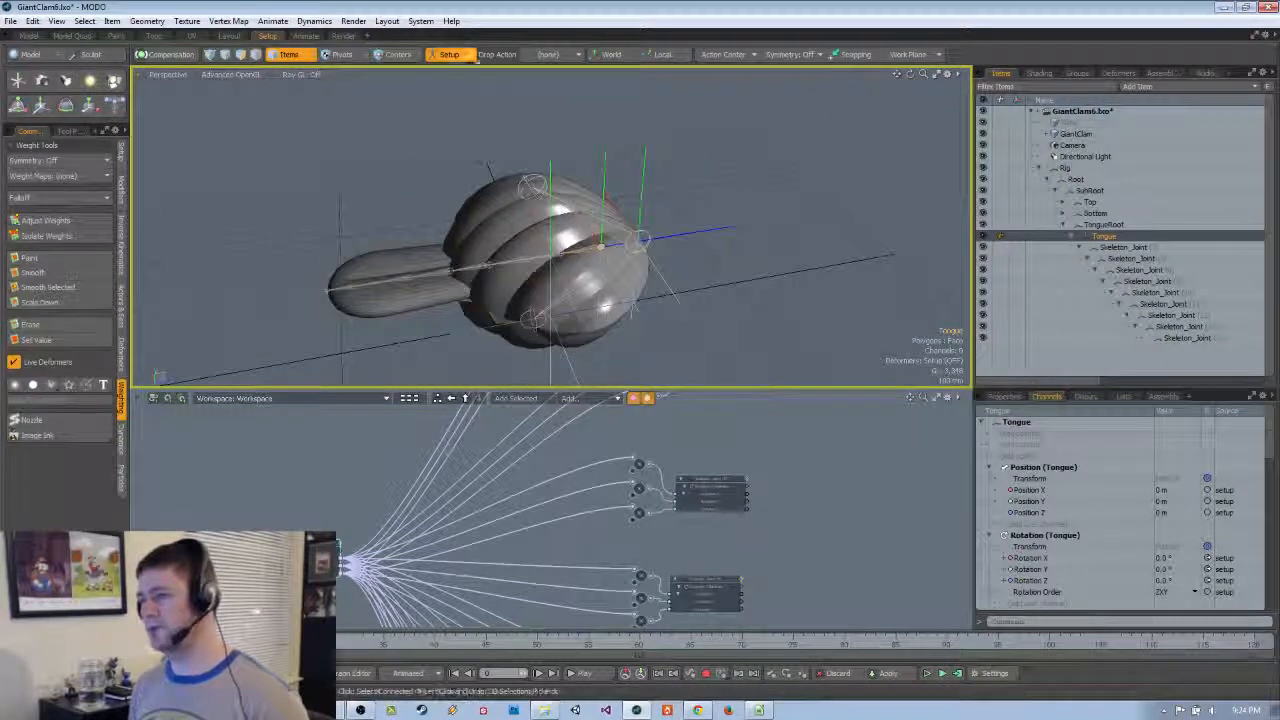
Compare the clam's position in the Left view with Setup mode on and off, ending with Setup mode off
left_click(457, 59)
mouse_move(590, 330)
left_mouse_down("alt")
mouse_move(600, 295)
mouse_move(580, 277)
mouse_move(598, 275)
mouse_move(590, 338)
left_mouse_up("alt")
key("ctrl+space")
left_click(568, 308)
left_click_drag(590, 338, 580, 256, "alt+shift")
left_click_drag(580, 256, 612, 304, "alt+shift")
left_click(461, 58)
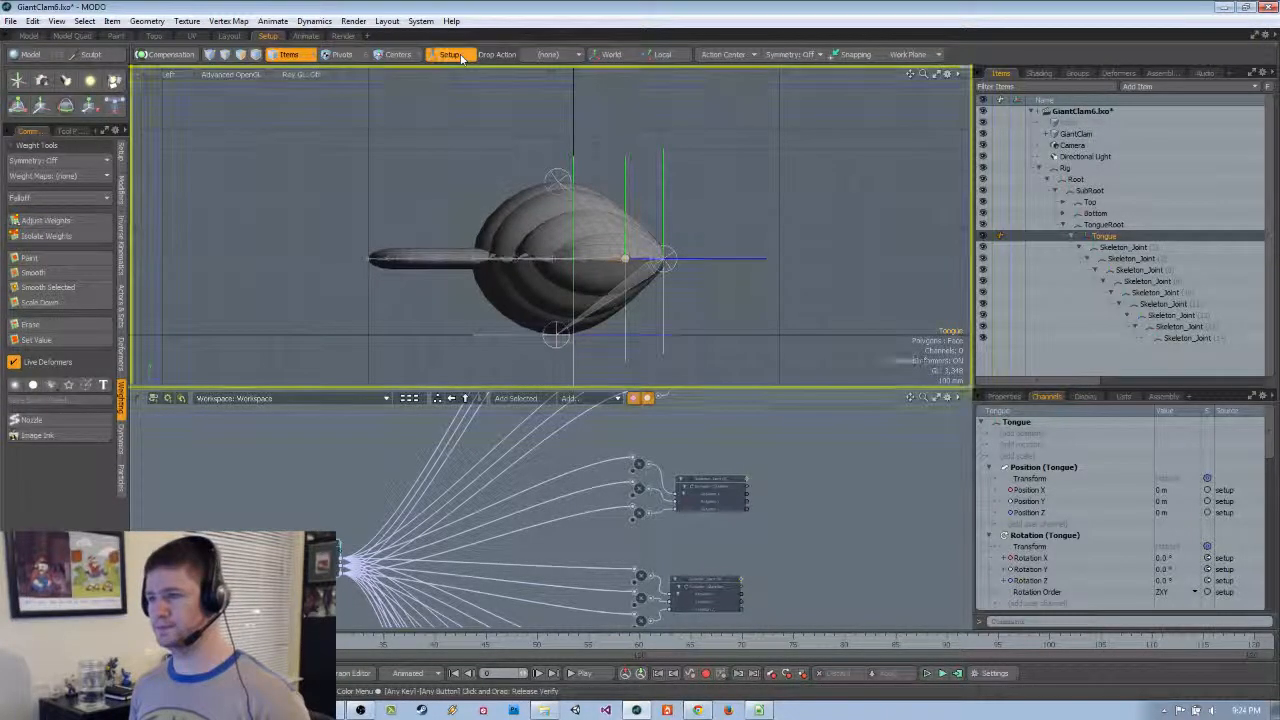
left_click(461, 58)
left_click(461, 58)
left_click(461, 58)
left_click(461, 58)
left_click(461, 58)
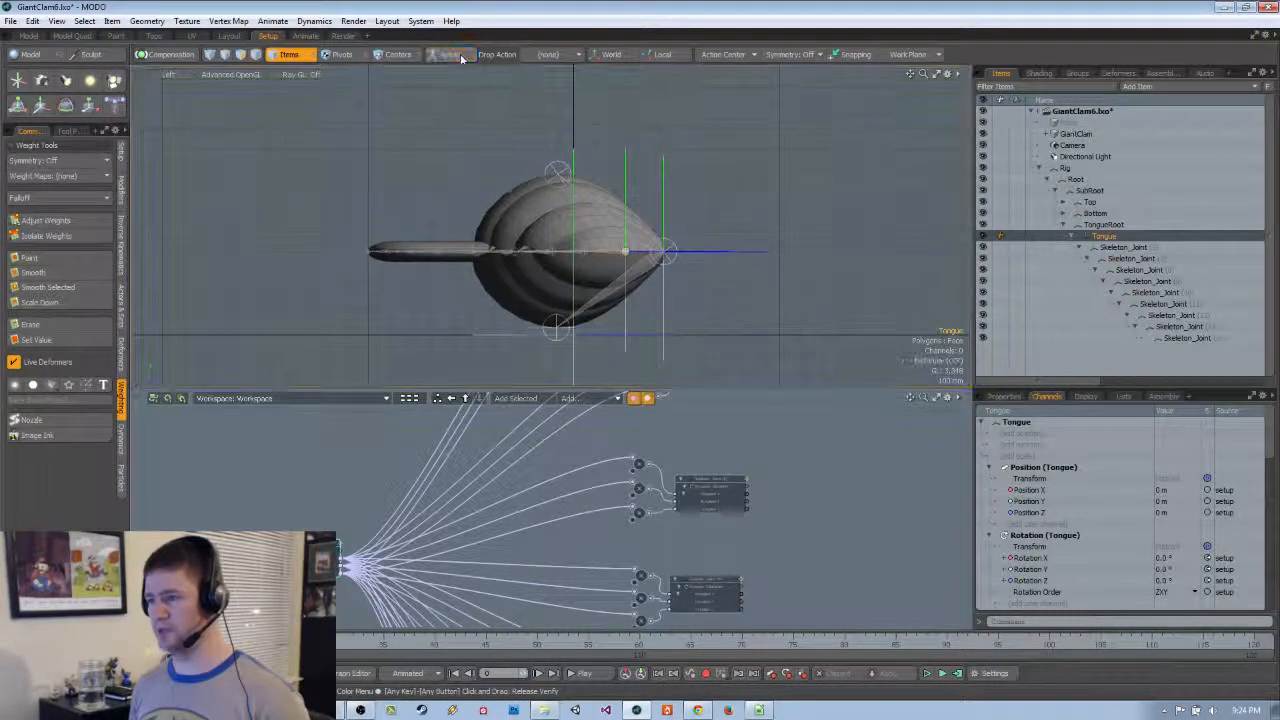
left_click(461, 58)
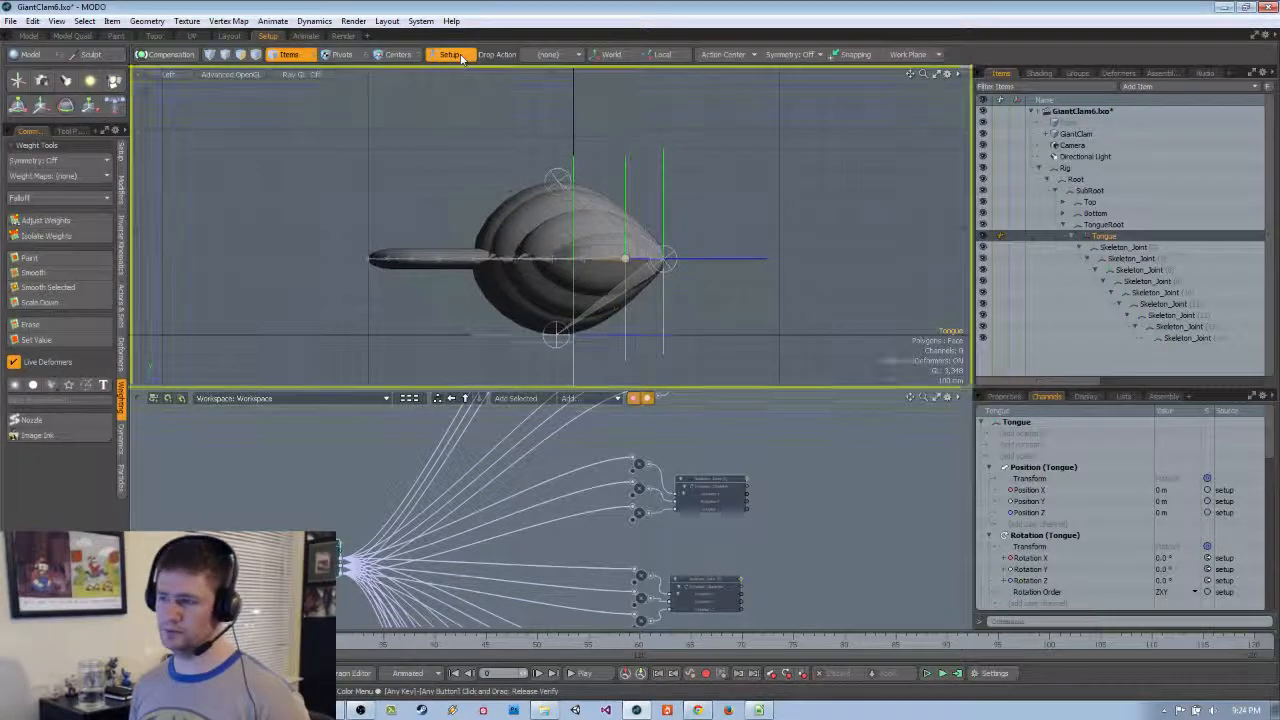
left_click(461, 58)
Set the Root locator's Position Y to 369.2614 mm outside Setup mode, and compare both modes again
left_click(1075, 179)
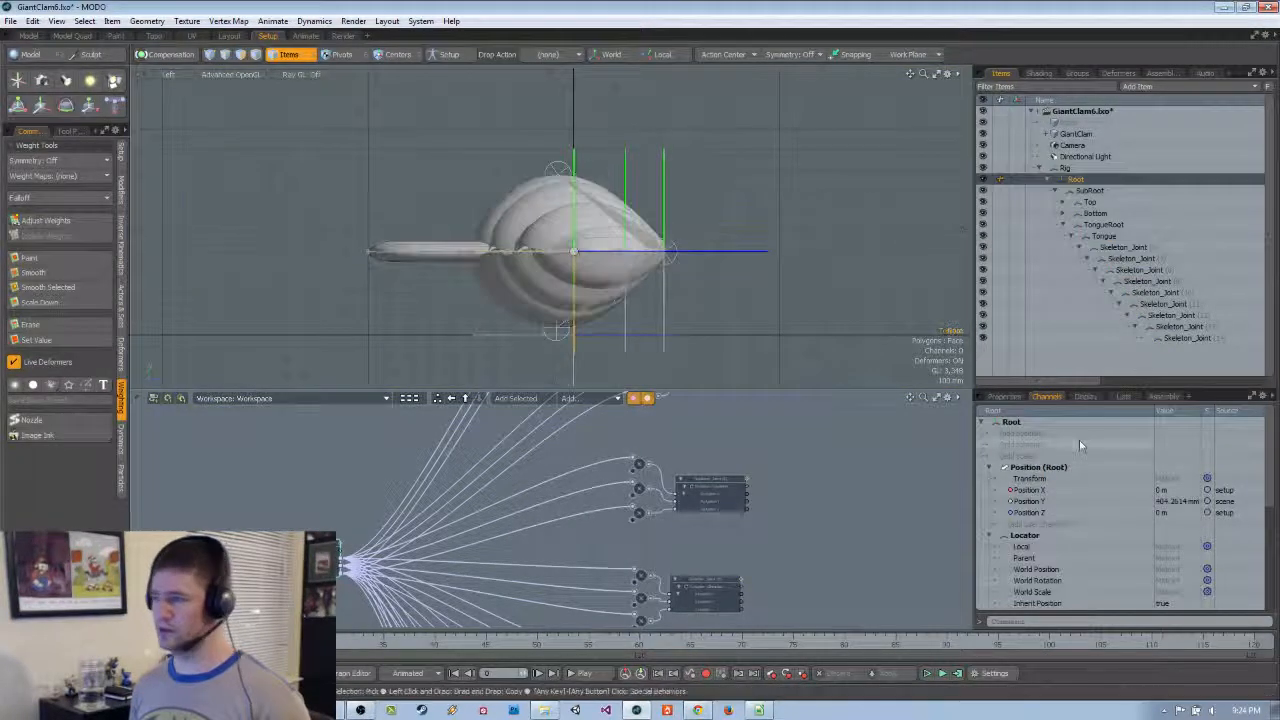
left_click(1008, 397)
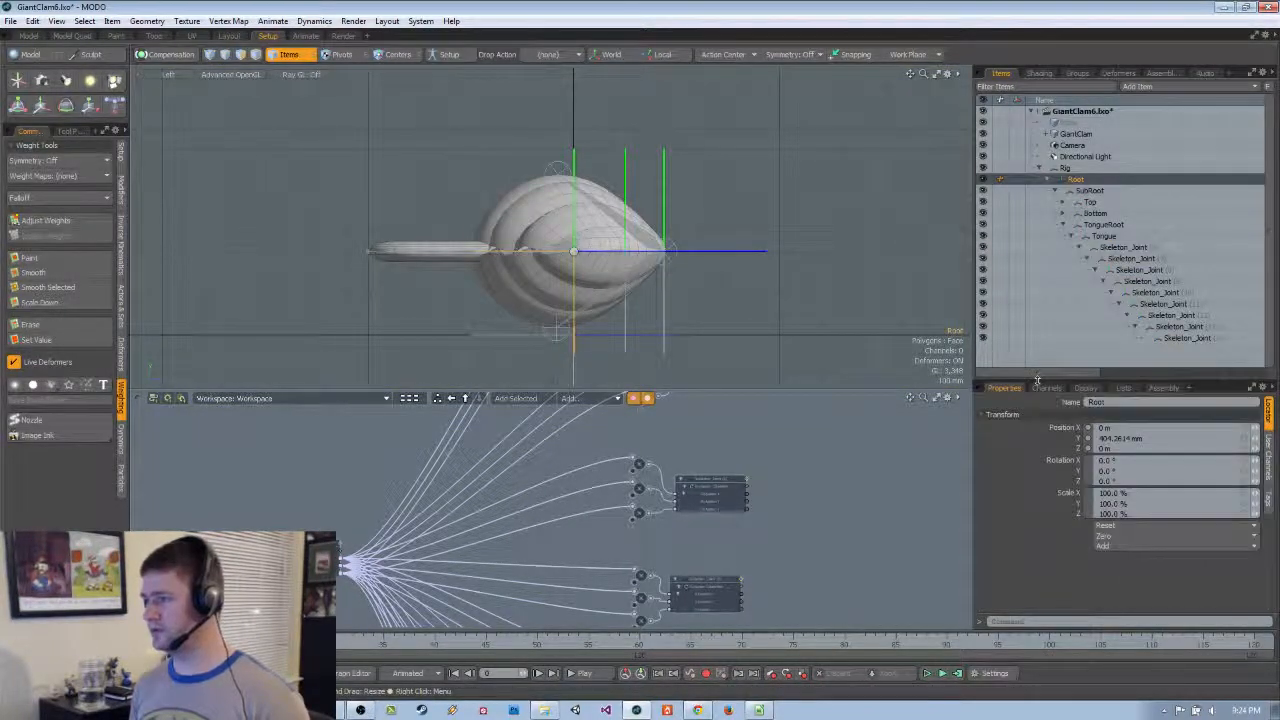
left_click(446, 58)
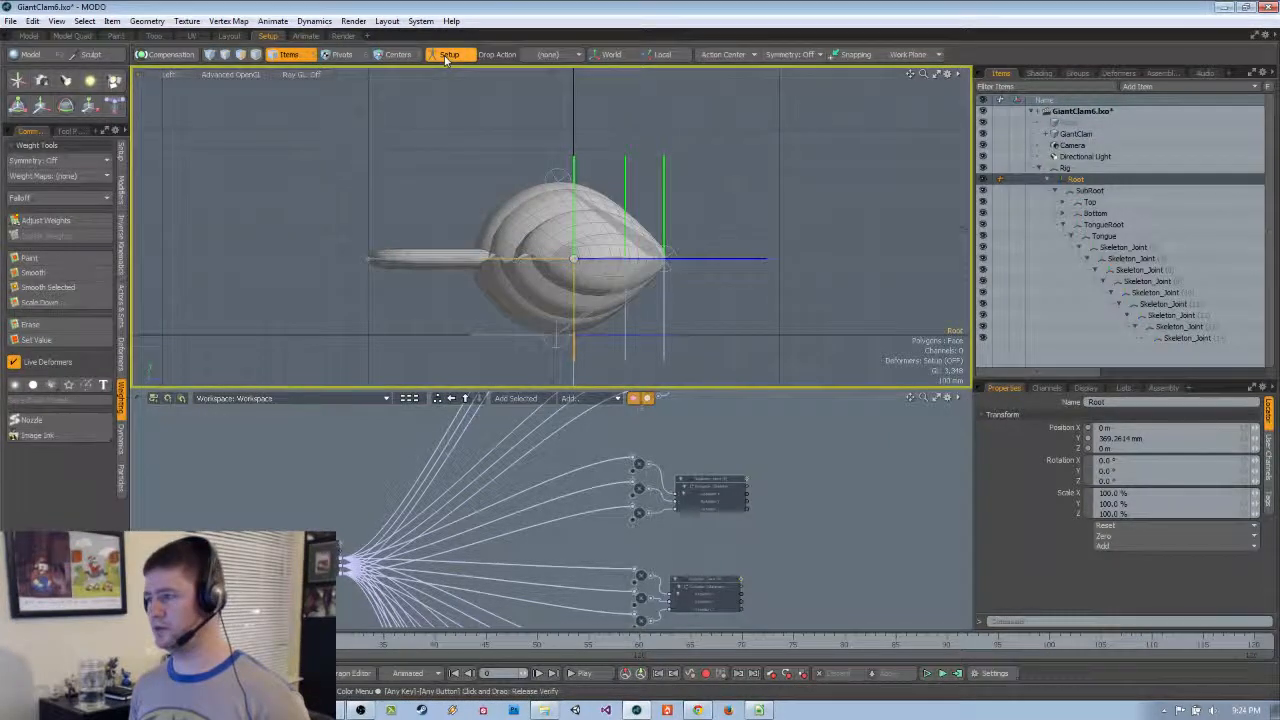
left_click(446, 58)
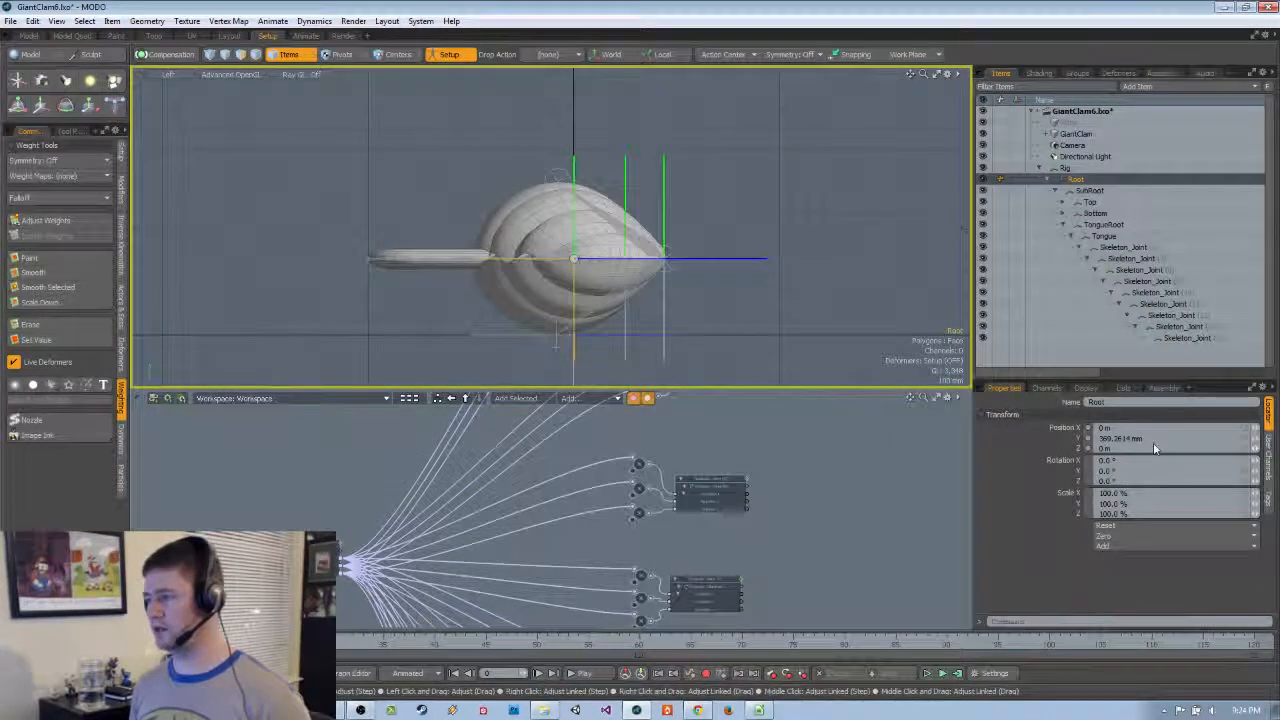
left_click(448, 57)
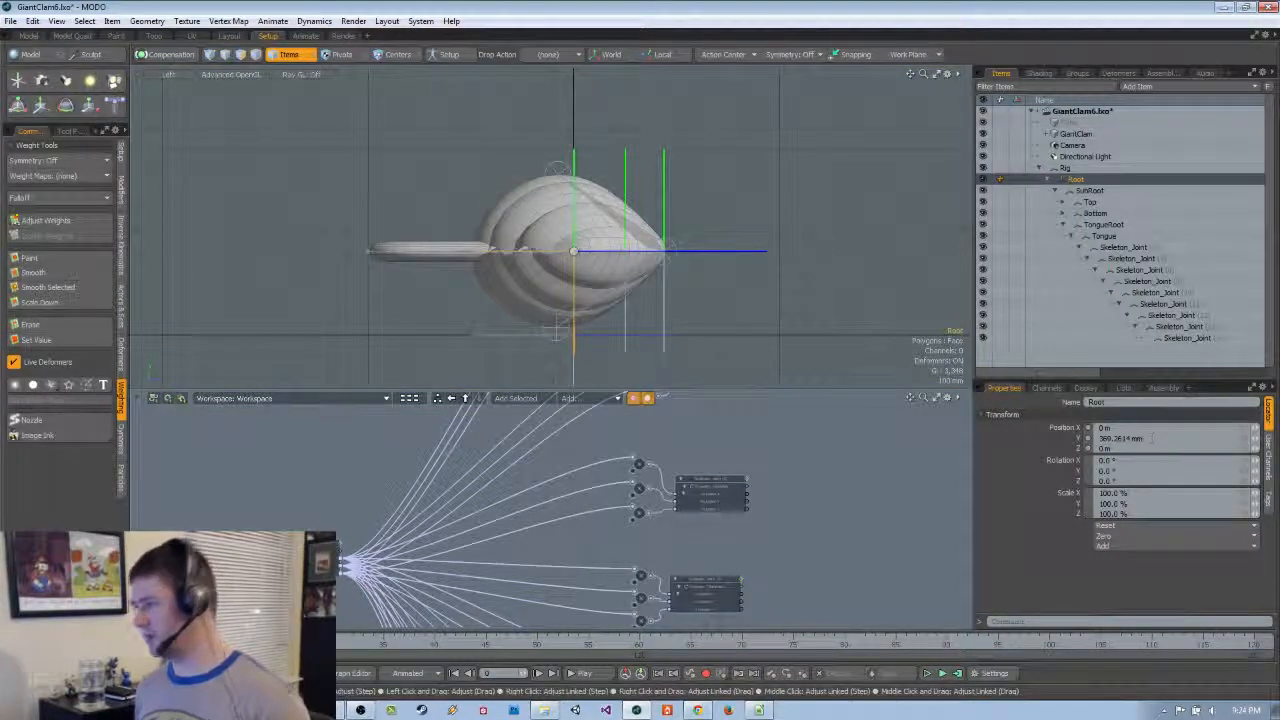
key("Return")
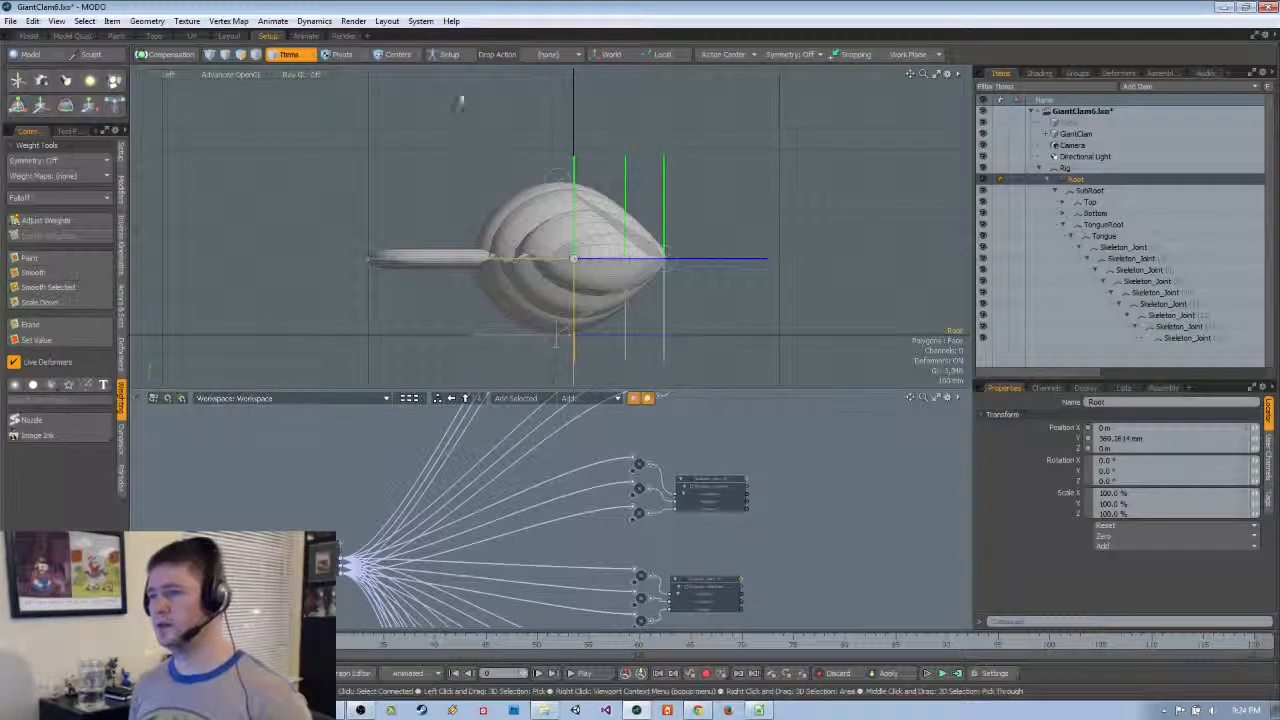
left_click(452, 58)
left_click(452, 58)
Return to the perspective view and save the scene
key("KP_Decimal")
left_click_drag(557, 214, 495, 120, "alt")
left_click(692, 308)
key("ctrl+s")
Try bending the tongue by rotating the Tongue control about X, and undo the rotation
scroll(600, 225, "up", 4)
left_click(602, 211)
key("e")
scroll(656, 271, "down", 2)
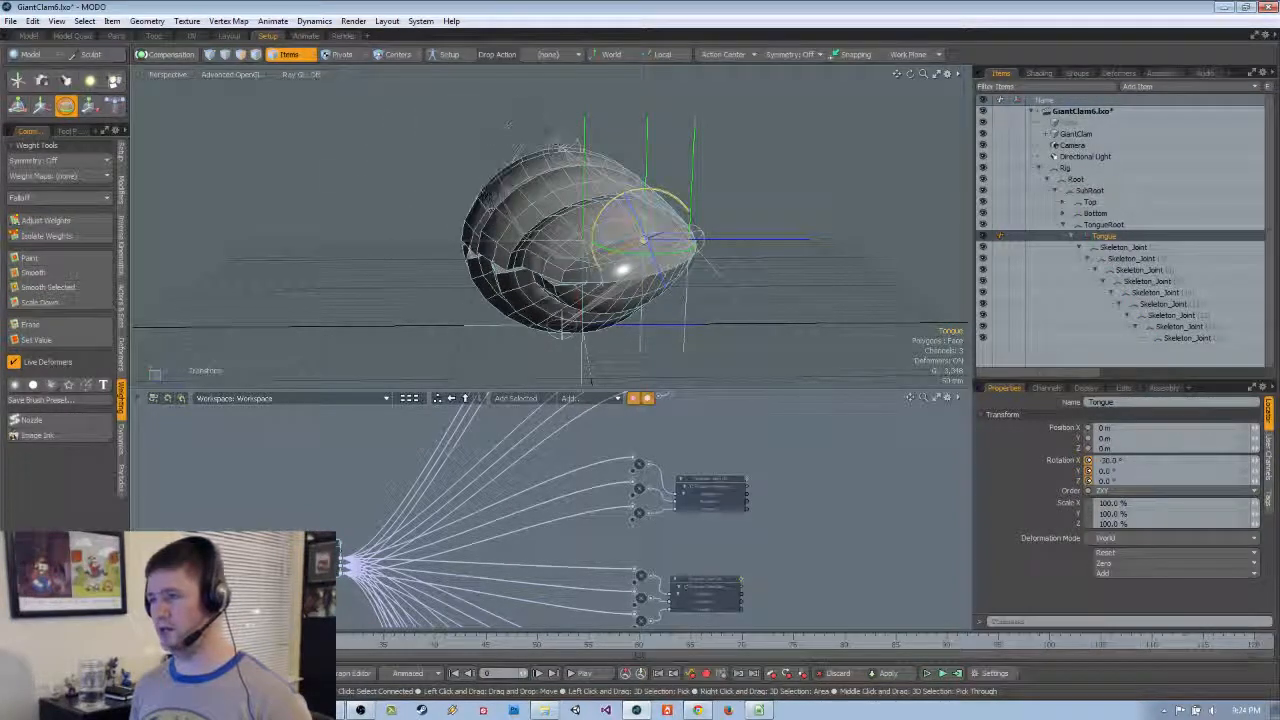
left_click_drag(605, 205, 697, 246)
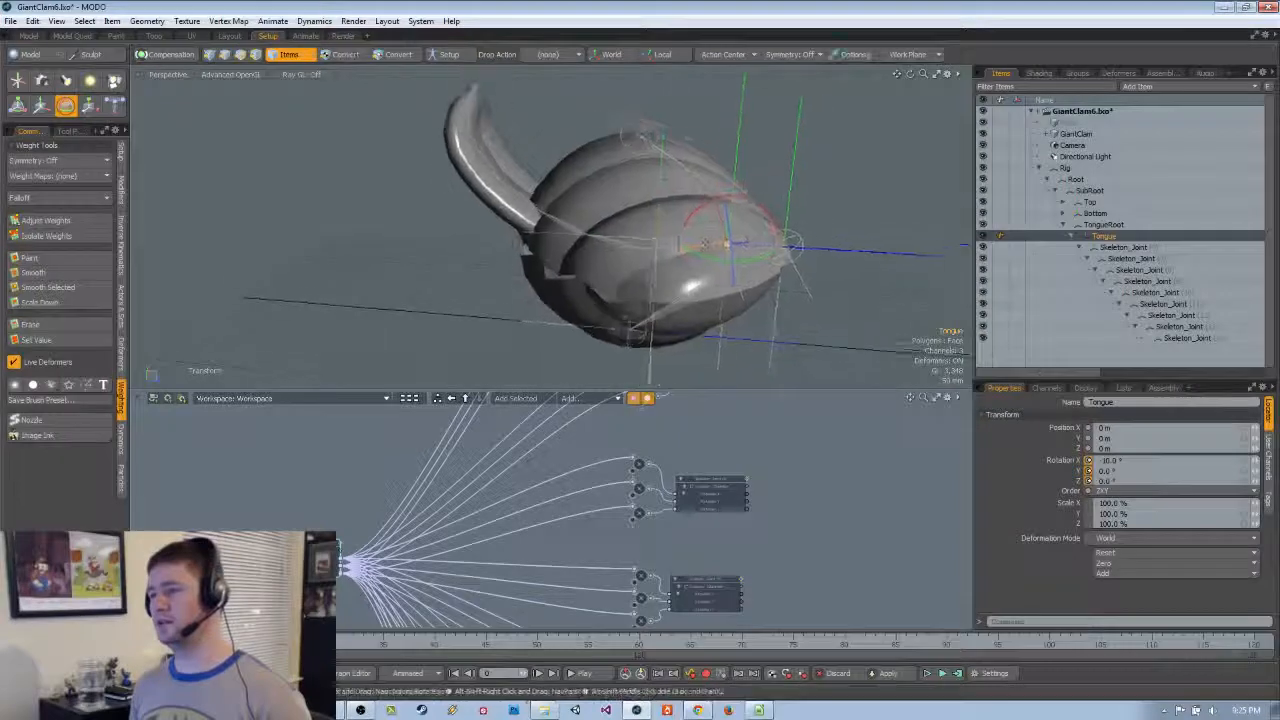
left_click_drag(713, 387, 714, 261)
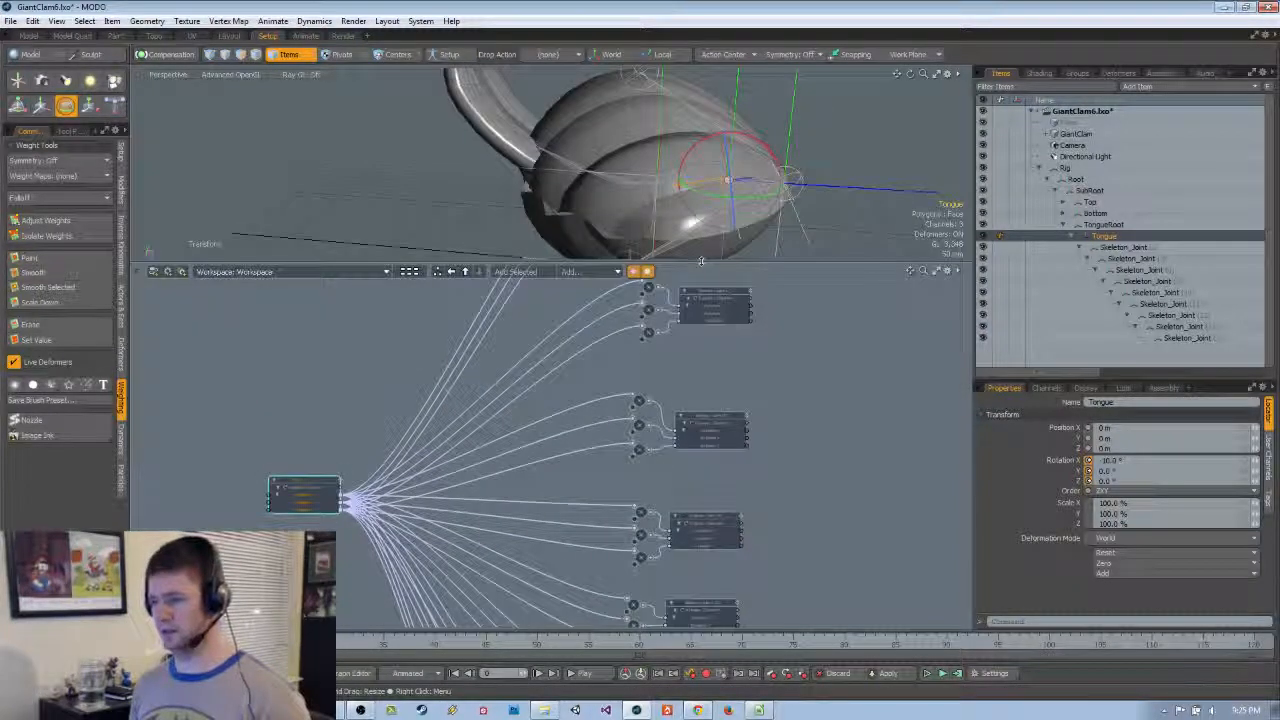
scroll(758, 206, "down", 2)
key("ctrl+z")
Try scaling Skeleton_Joint (10) in the middle of the tongue, and undo the change
mouse_move(617, 185)
left_mouse_down("ctrl+alt")
mouse_move(650, 184)
mouse_move(640, 195)
mouse_move(660, 200)
mouse_move(607, 182)
left_mouse_up("ctrl+alt")
left_click(587, 171)
left_click_drag(600, 165, 635, 207, "alt")
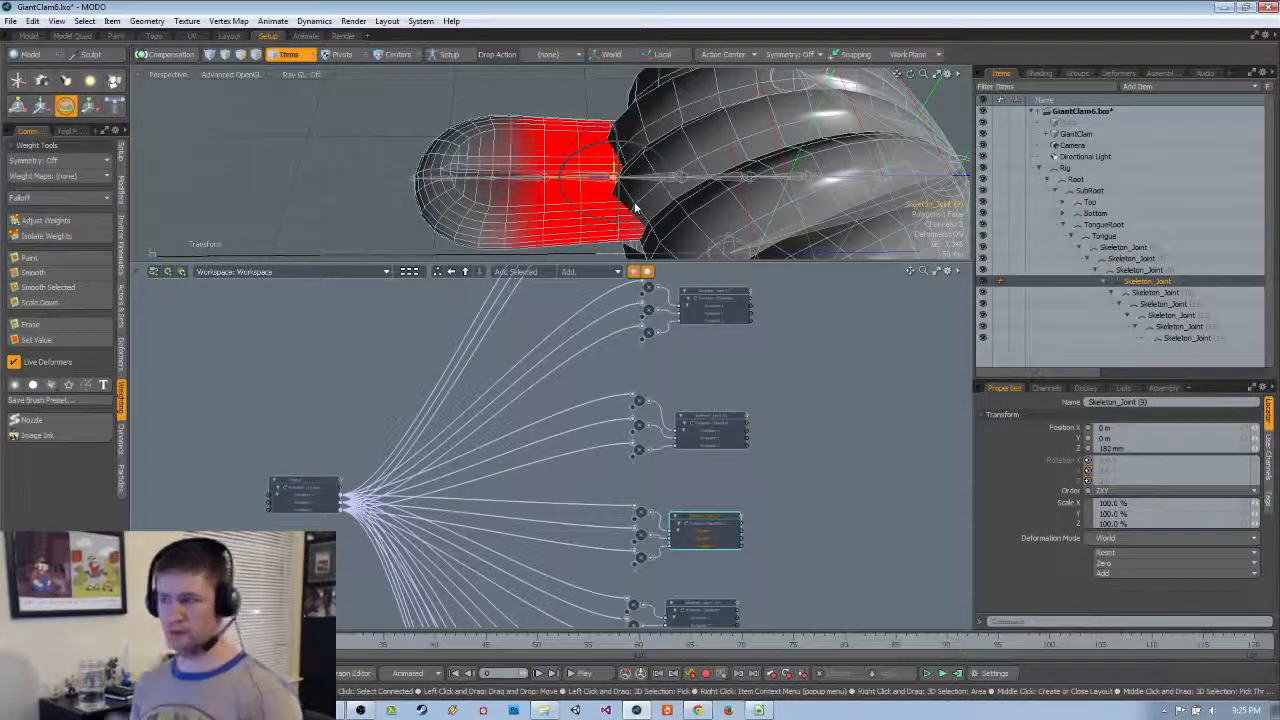
left_click(520, 180)
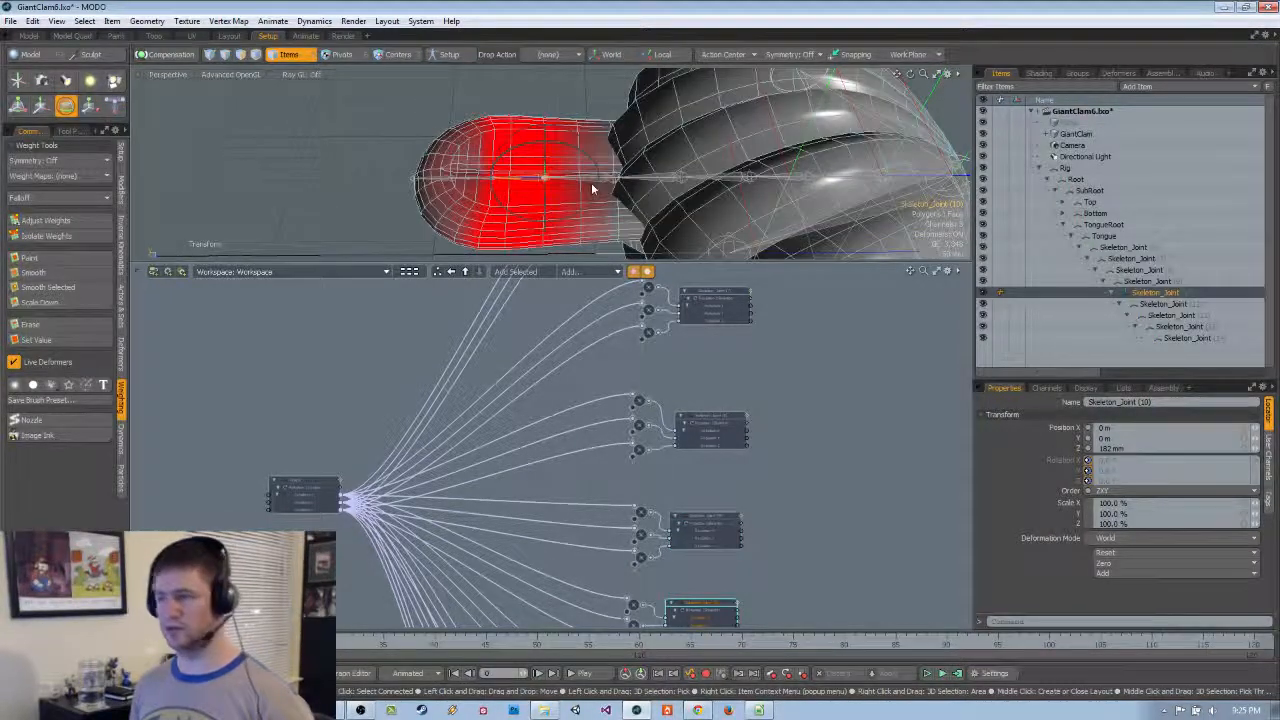
key("w")
left_click_drag(547, 182, 626, 174)
key("ctrl+z")
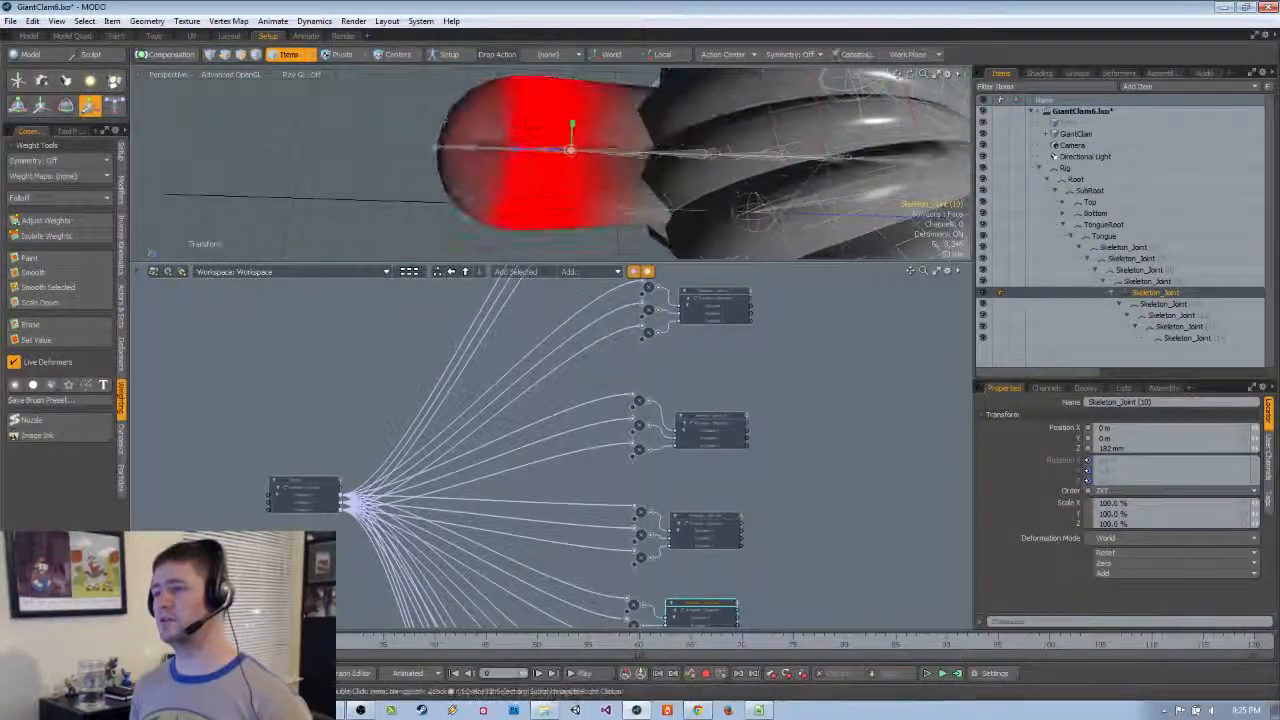
Try scaling Skeleton_Joint (11) near the tongue tip, and leave the tool
key("q")
scroll(524, 165, "up", 5)
left_click(489, 146)
scroll(586, 174, "down", 5)
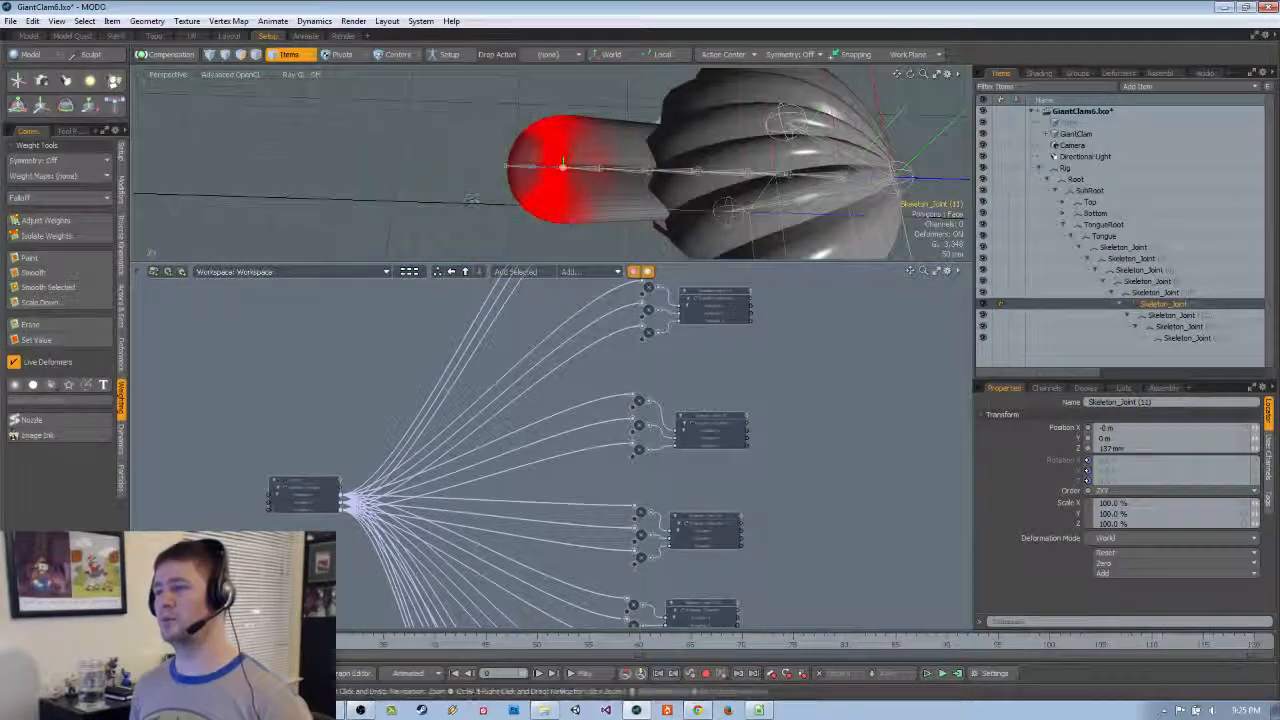
key("r")
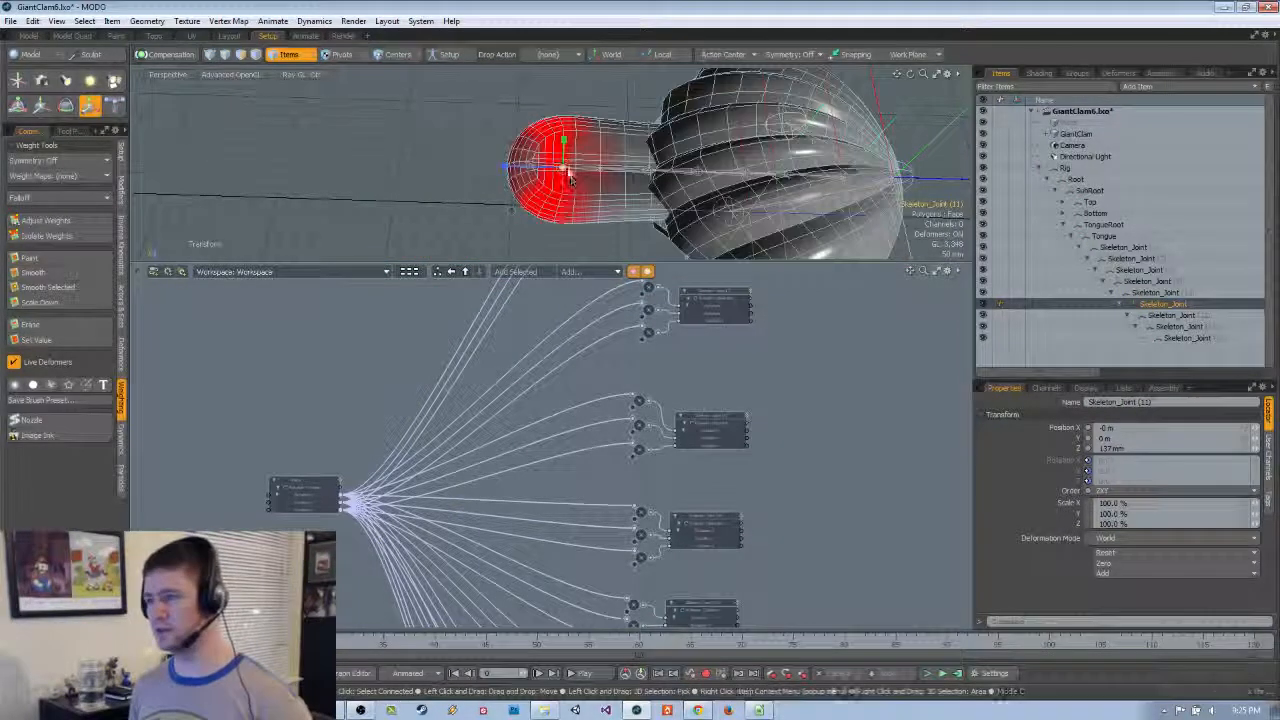
left_click_drag(566, 170, 647, 164)
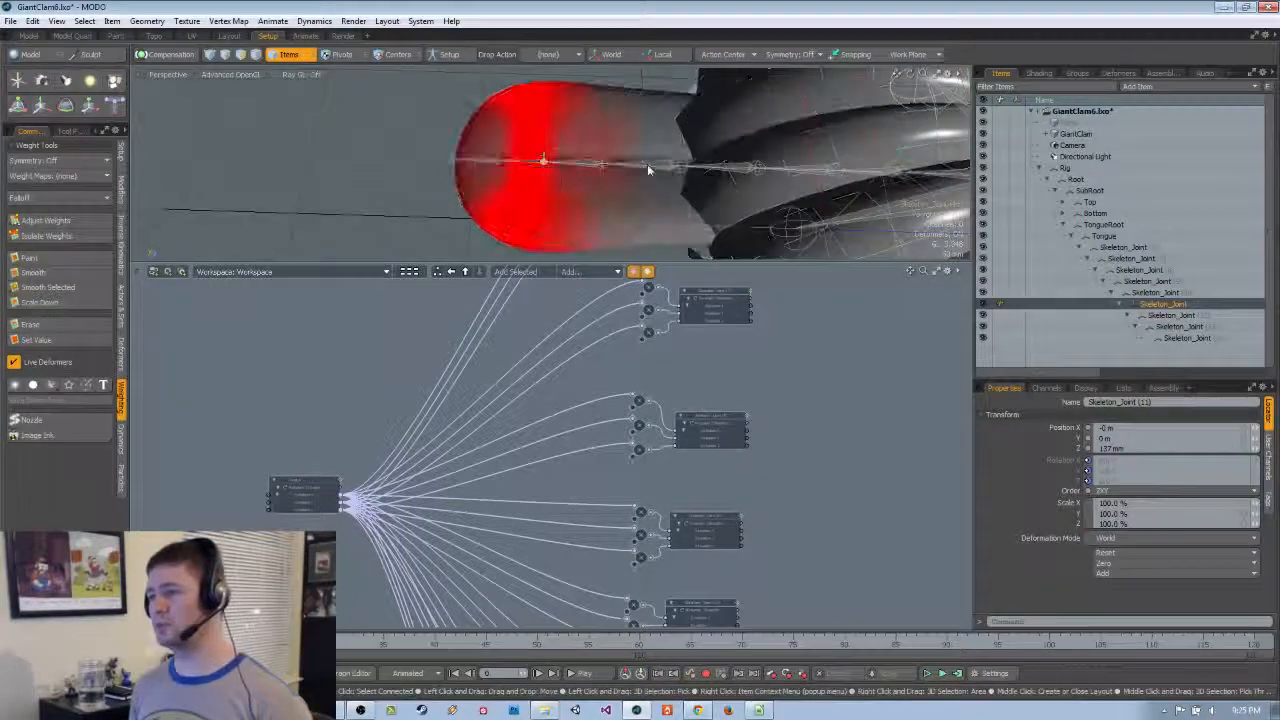
Select the Skeleton_Joint (9), (10) and (11) nodes in the schematic and move them farther from their multiply nodes
left_click(647, 164)
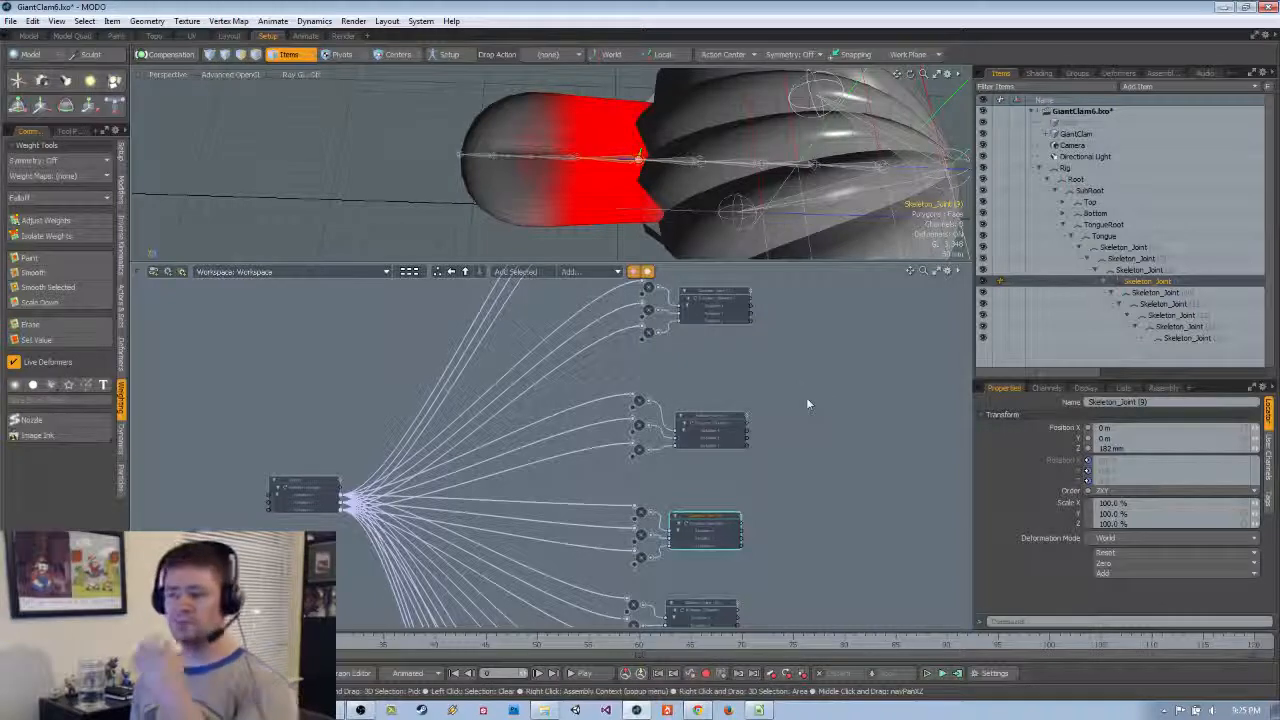
key("a")
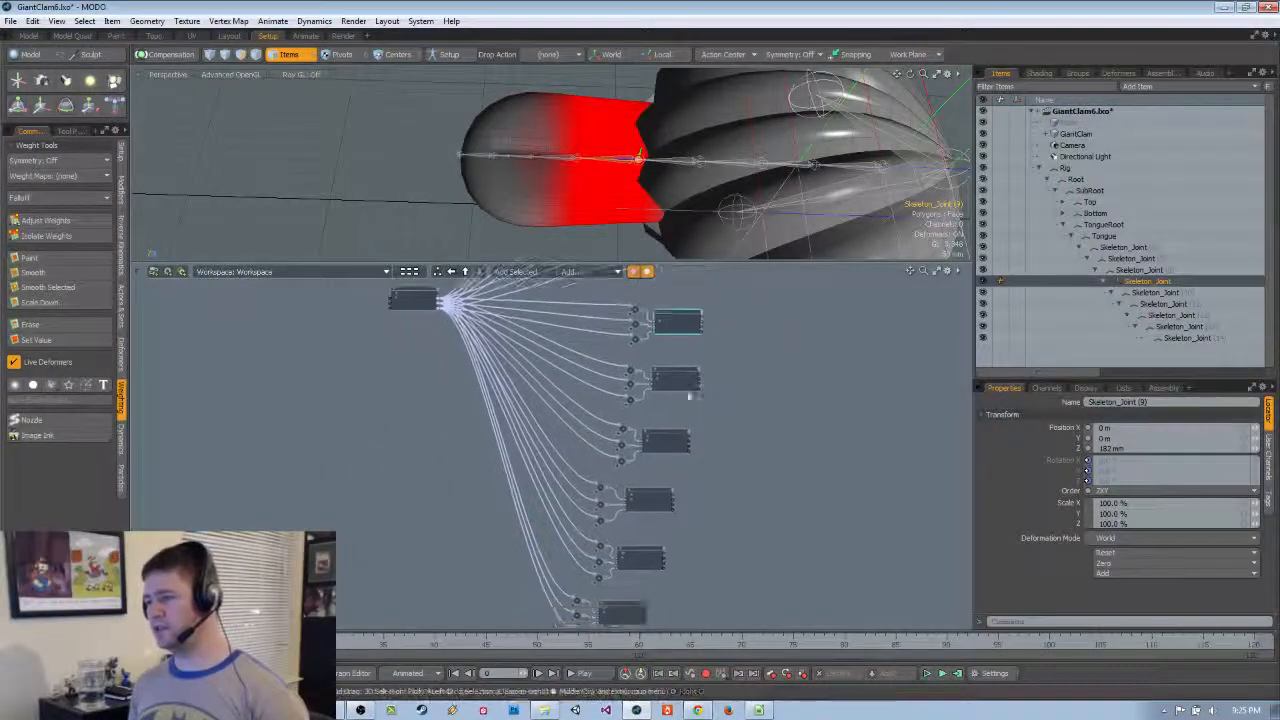
left_click(680, 375)
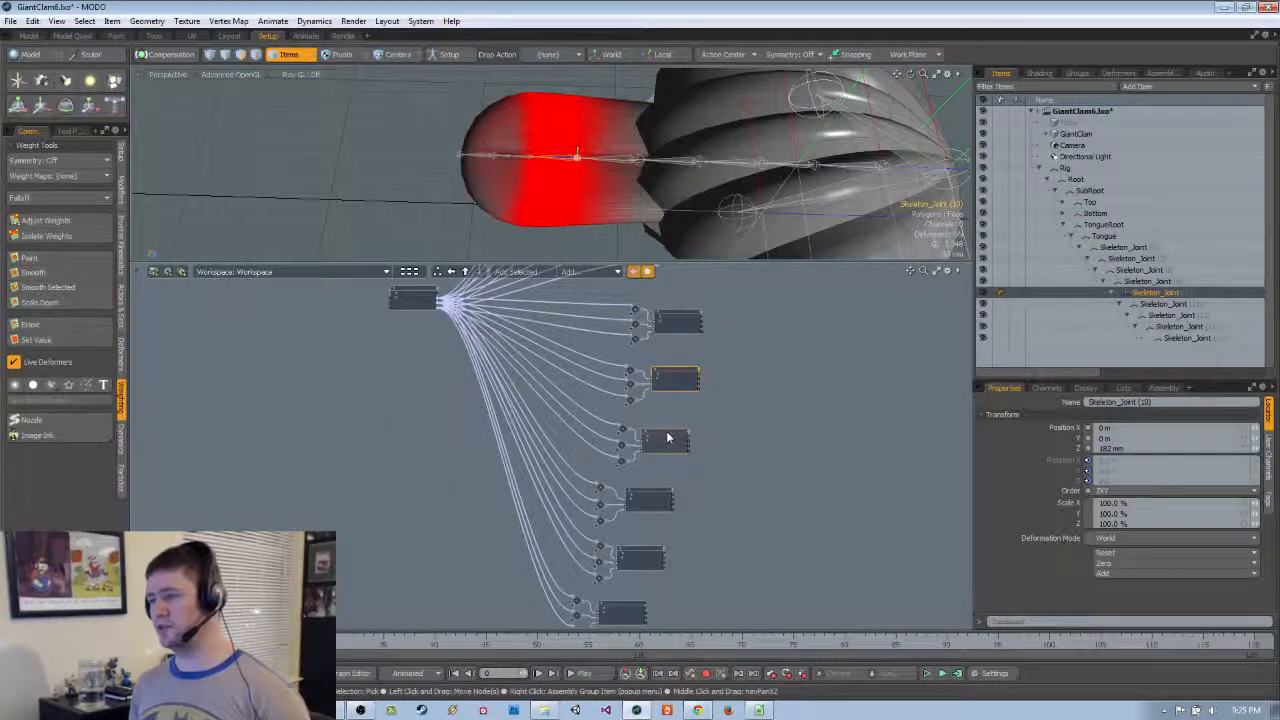
left_click(668, 437)
left_click(732, 406)
left_click(688, 382)
left_click(671, 329, "shift")
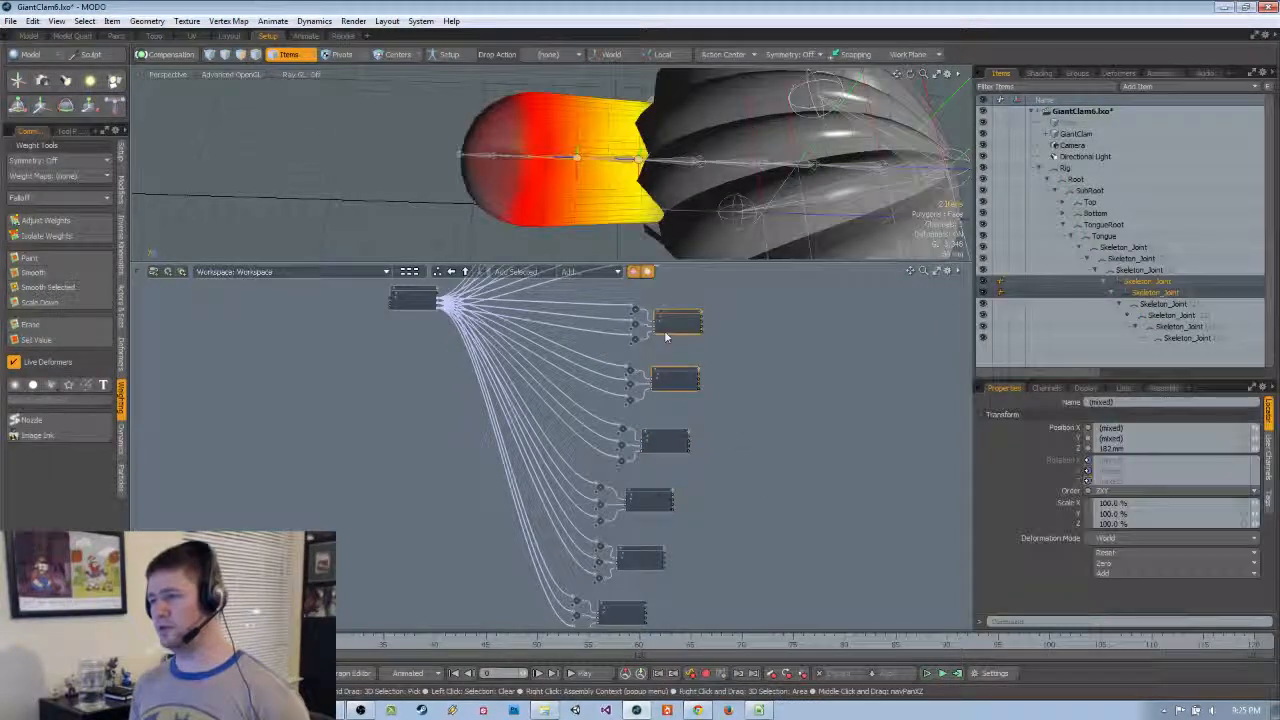
left_click_drag(721, 307, 665, 449)
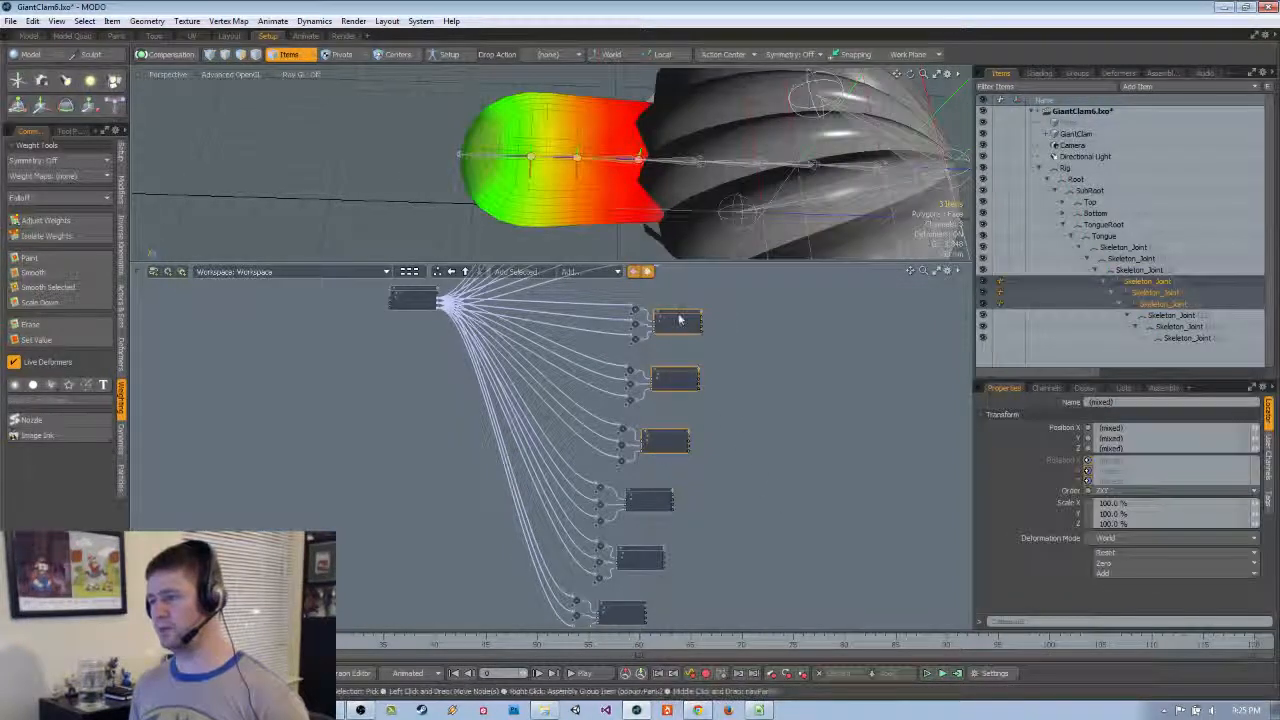
left_click_drag(679, 320, 753, 314)
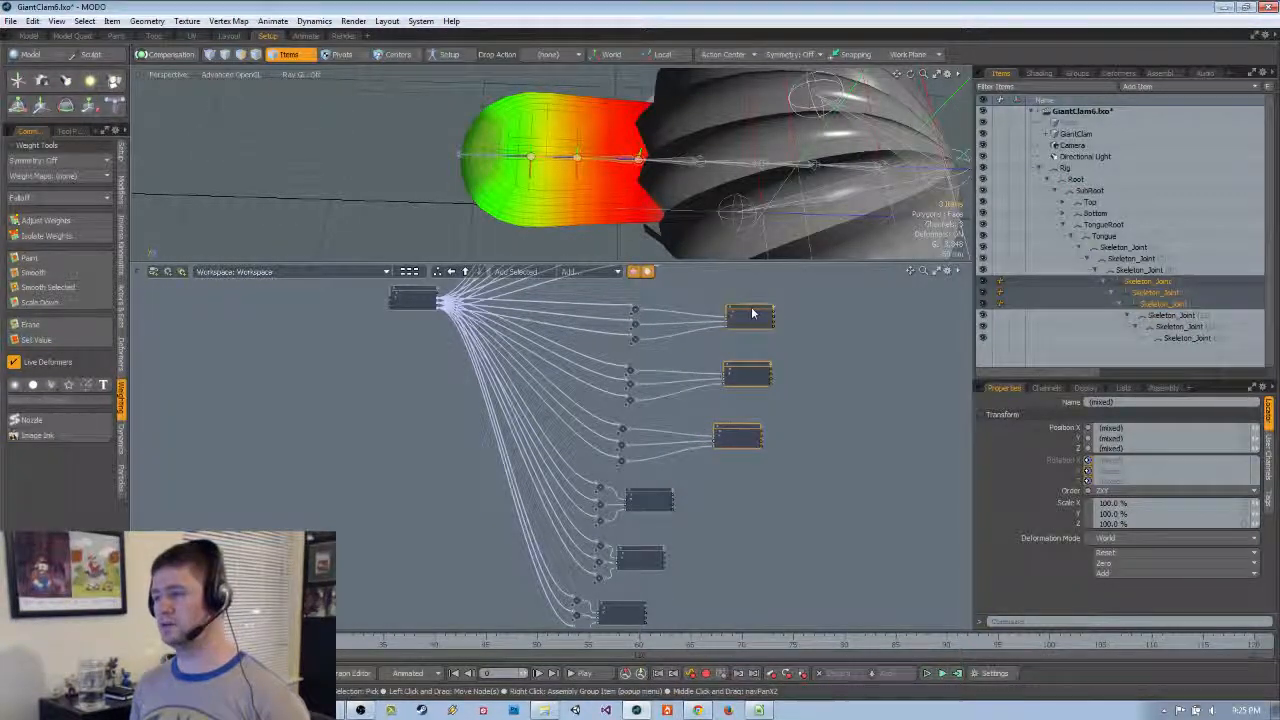
Review the channels of the selected Skeleton_Joint (9), (10) and (11), and try adding another Scale transform to them
middle_click_drag(882, 412, 838, 399)
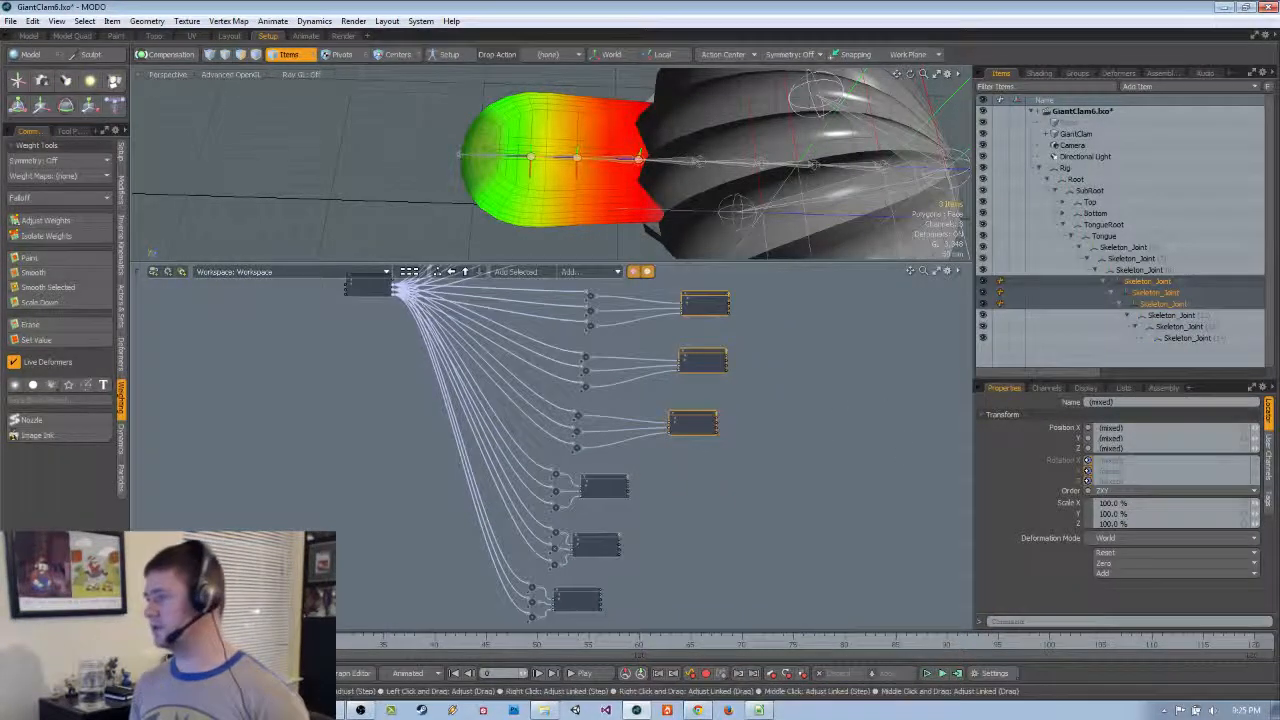
left_click(1046, 387)
scroll(1046, 507, "down", 5)
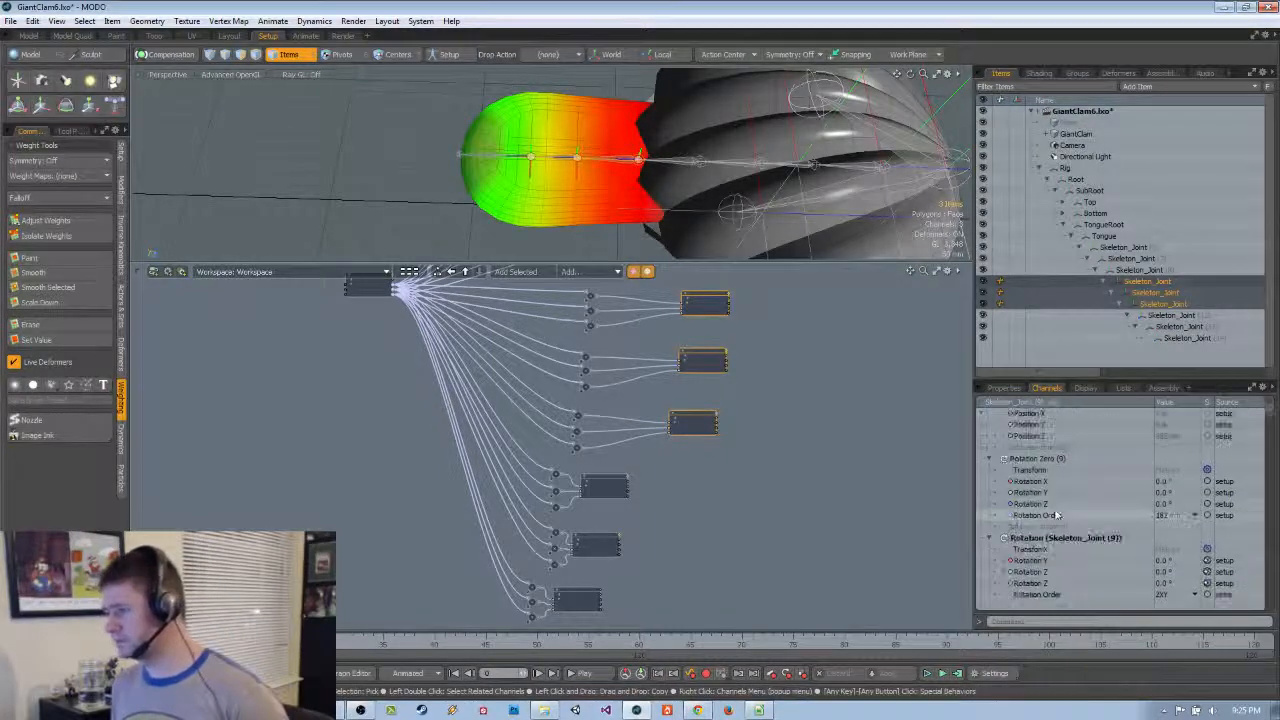
scroll(1046, 502, "up", 5)
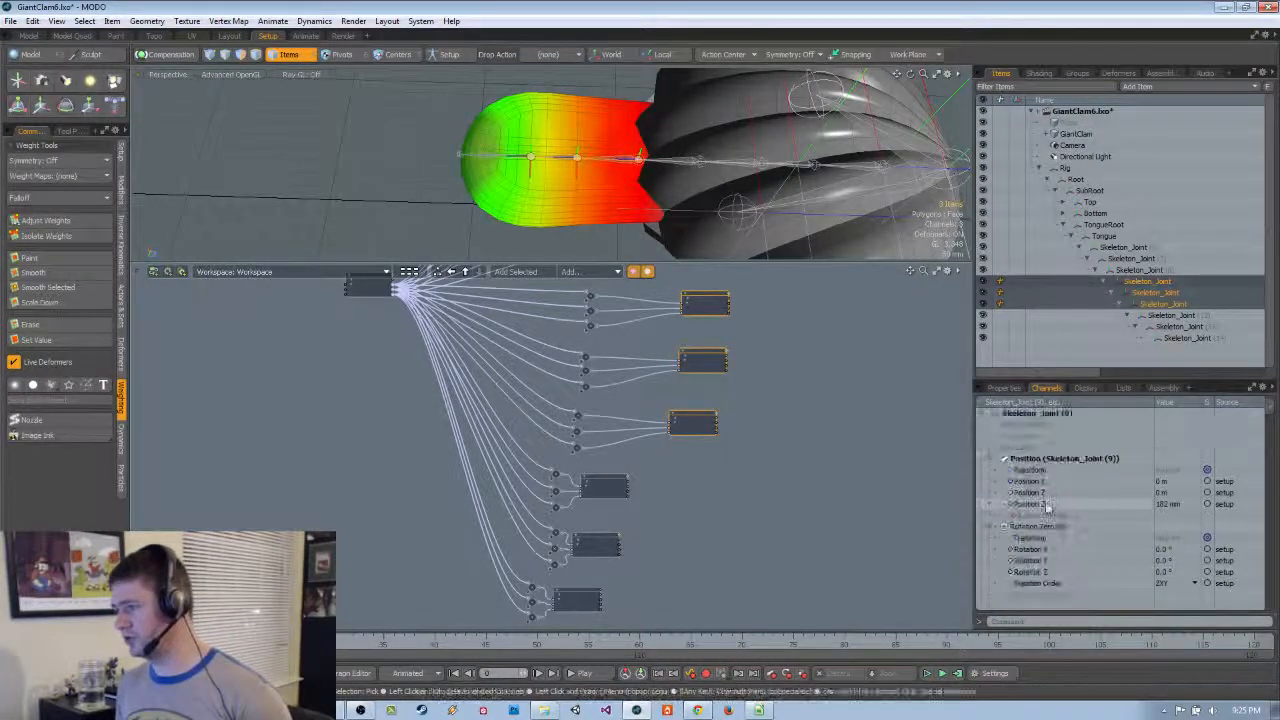
scroll(1033, 458, "down", 10)
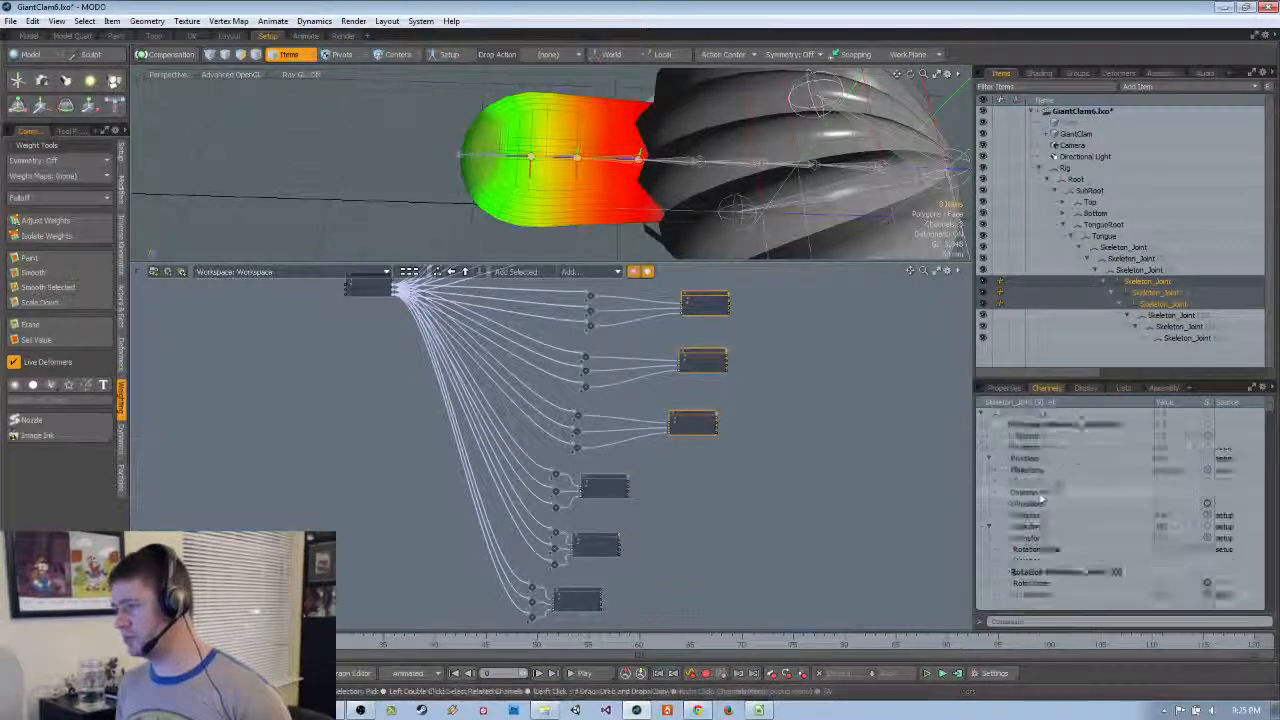
scroll(1058, 524, "up", 10)
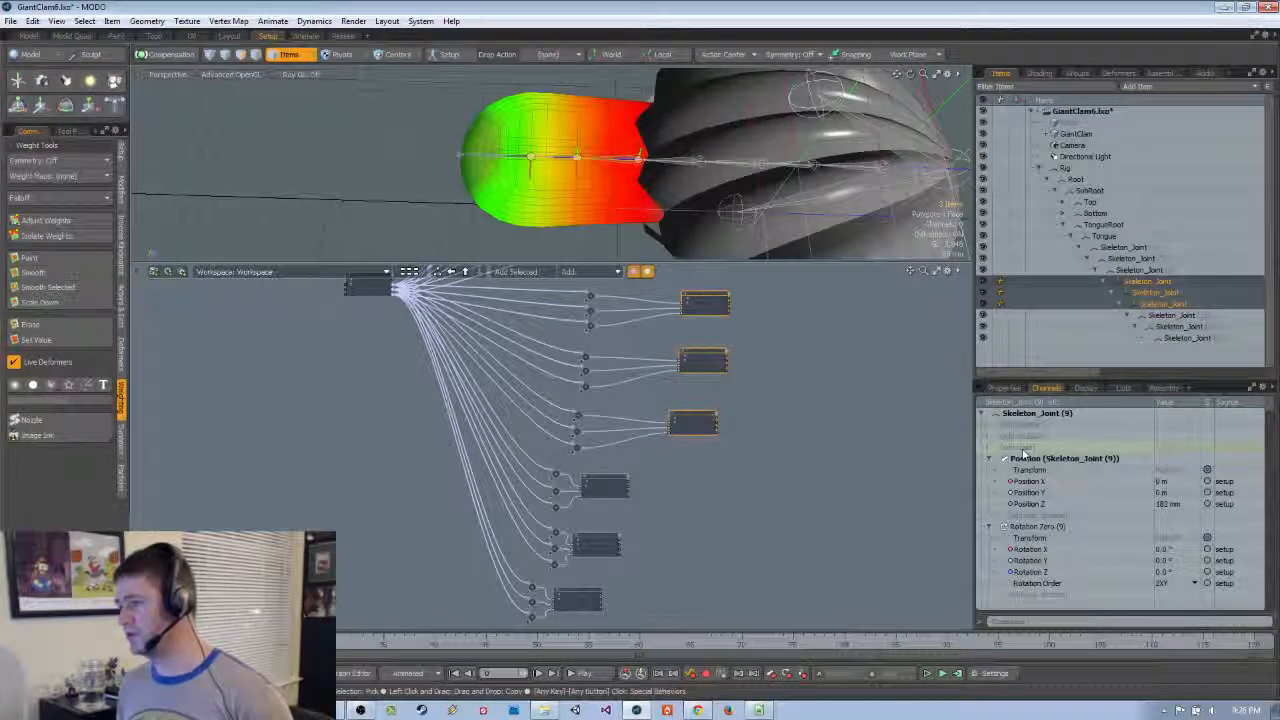
scroll(1003, 458, "up", 2)
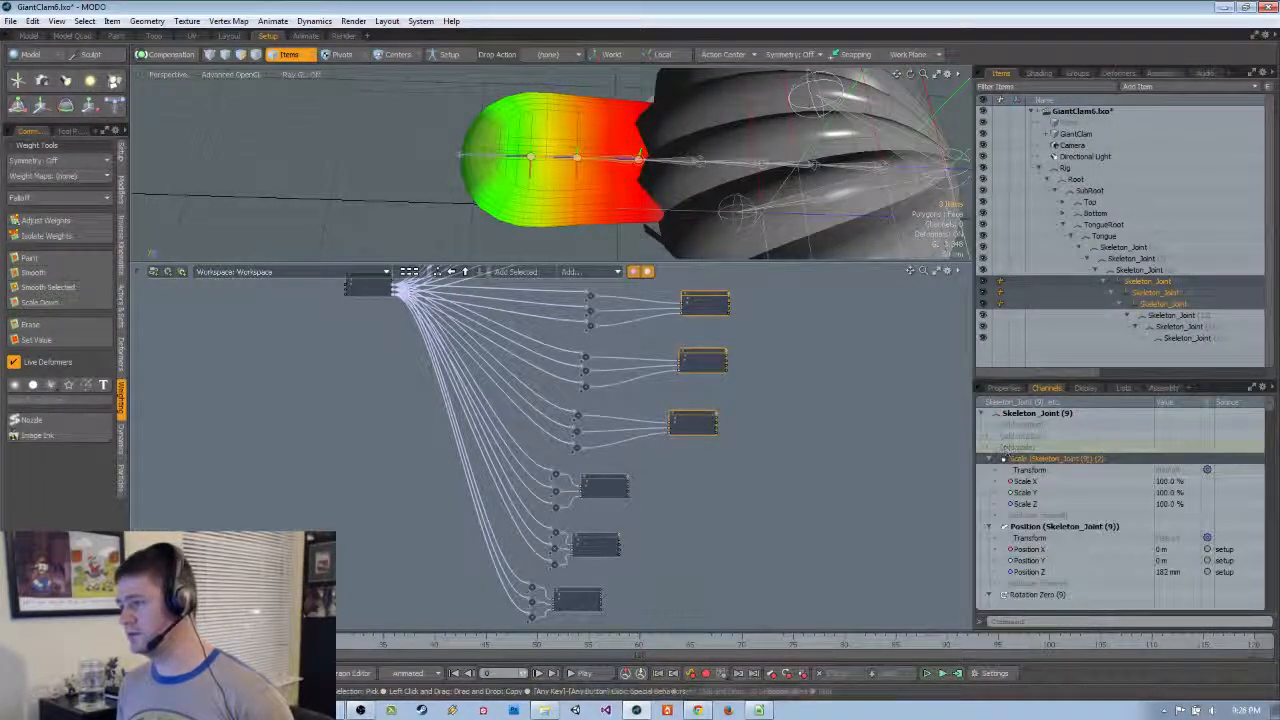
scroll(905, 484, "down", 2)
scroll(1014, 487, "down", 5)
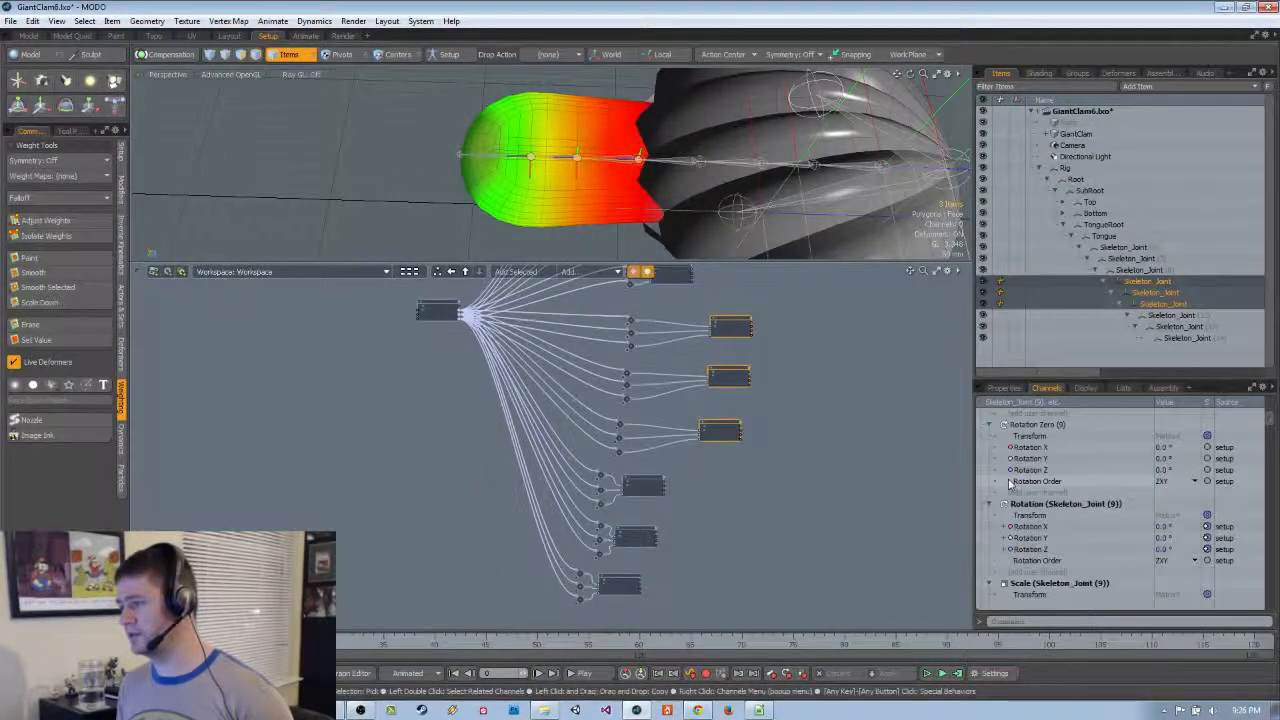
scroll(1014, 487, "up", 5)
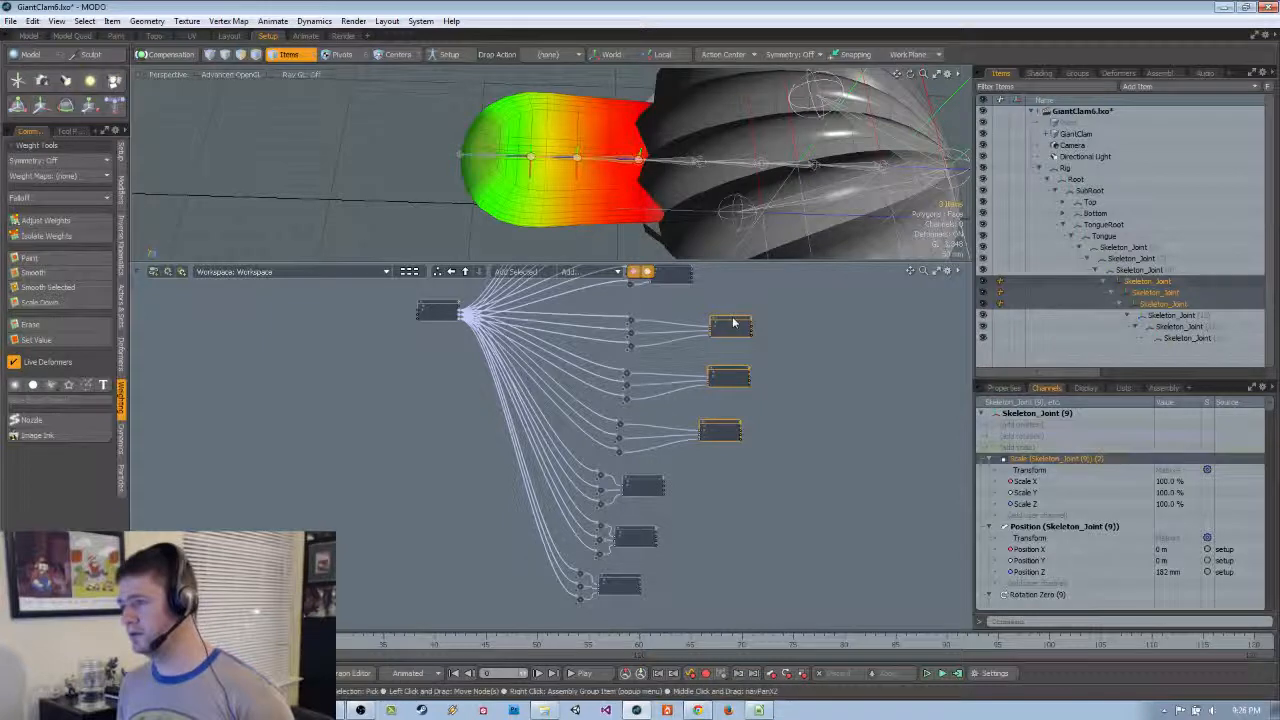
Check the channels of Skeleton_Joint (9), undo the added Scale transforms and the three schematic node moves, and clear the selection
left_click(882, 393)
left_click(741, 336)
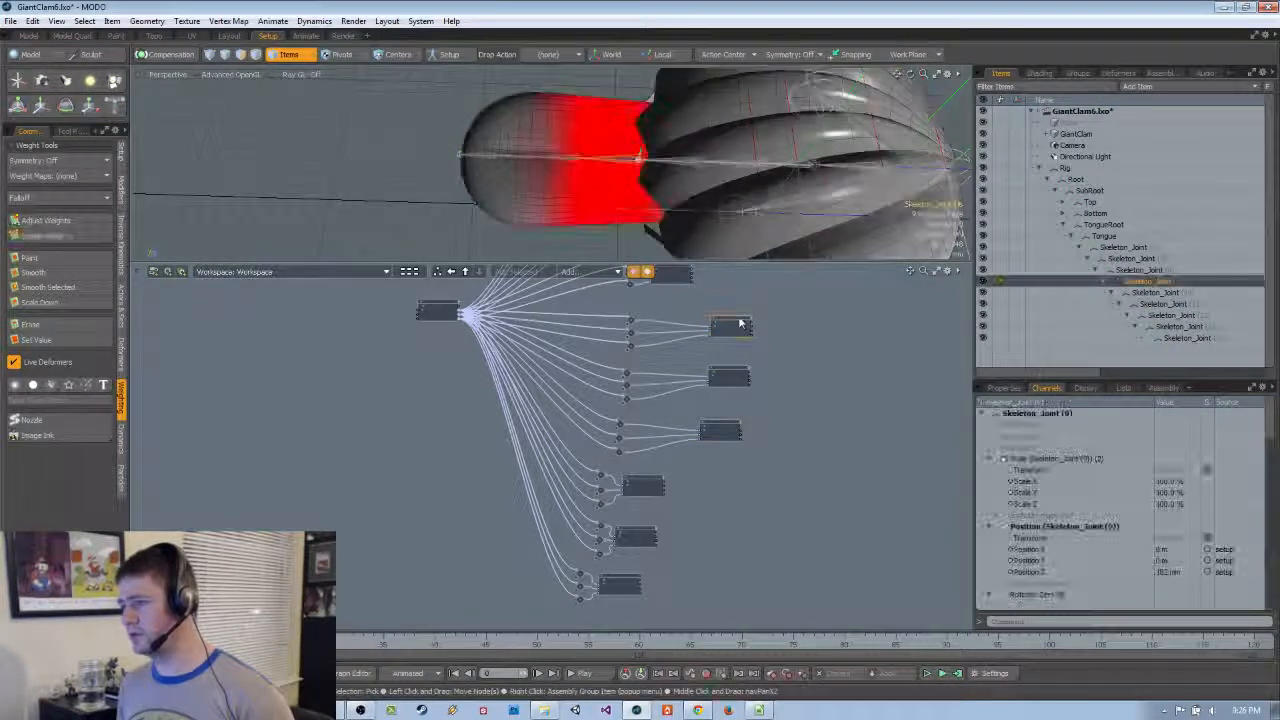
scroll(1042, 508, "down", 3)
scroll(1042, 508, "down", 5)
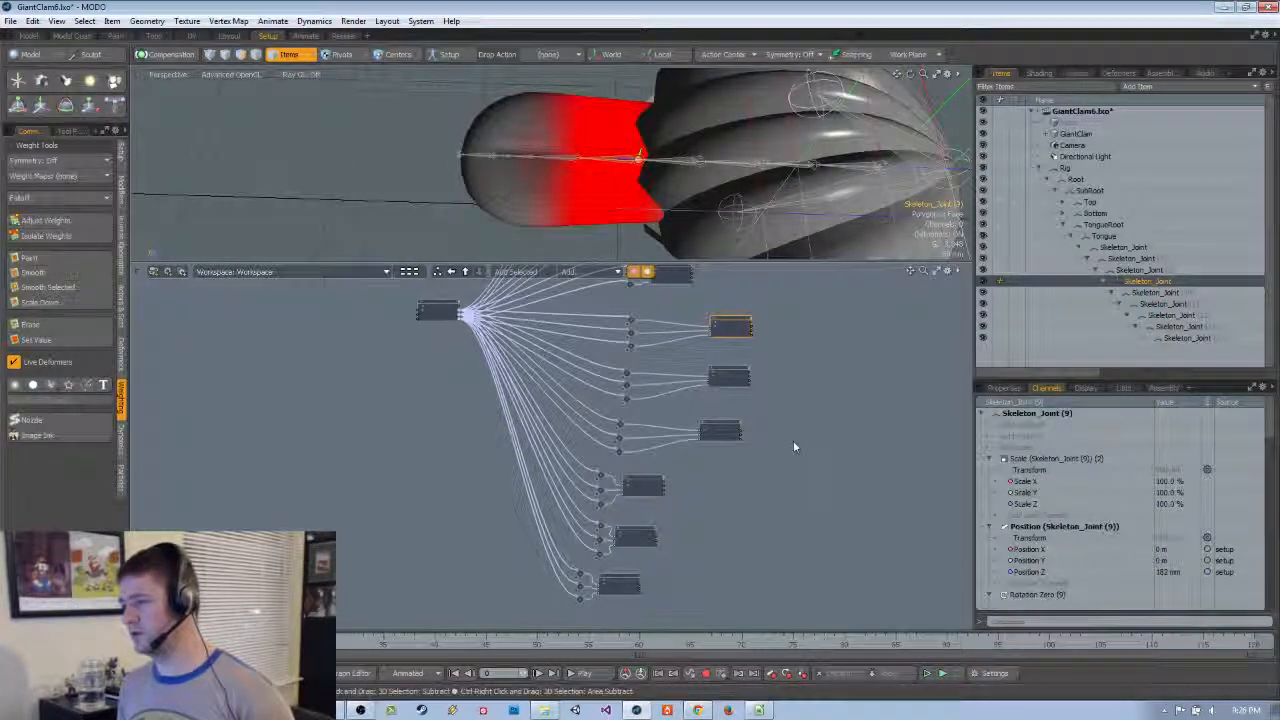
key("ctrl+z")
key("ctrl+z")
key("ctrl+z")
key("ctrl+z")
key("ctrl+z")
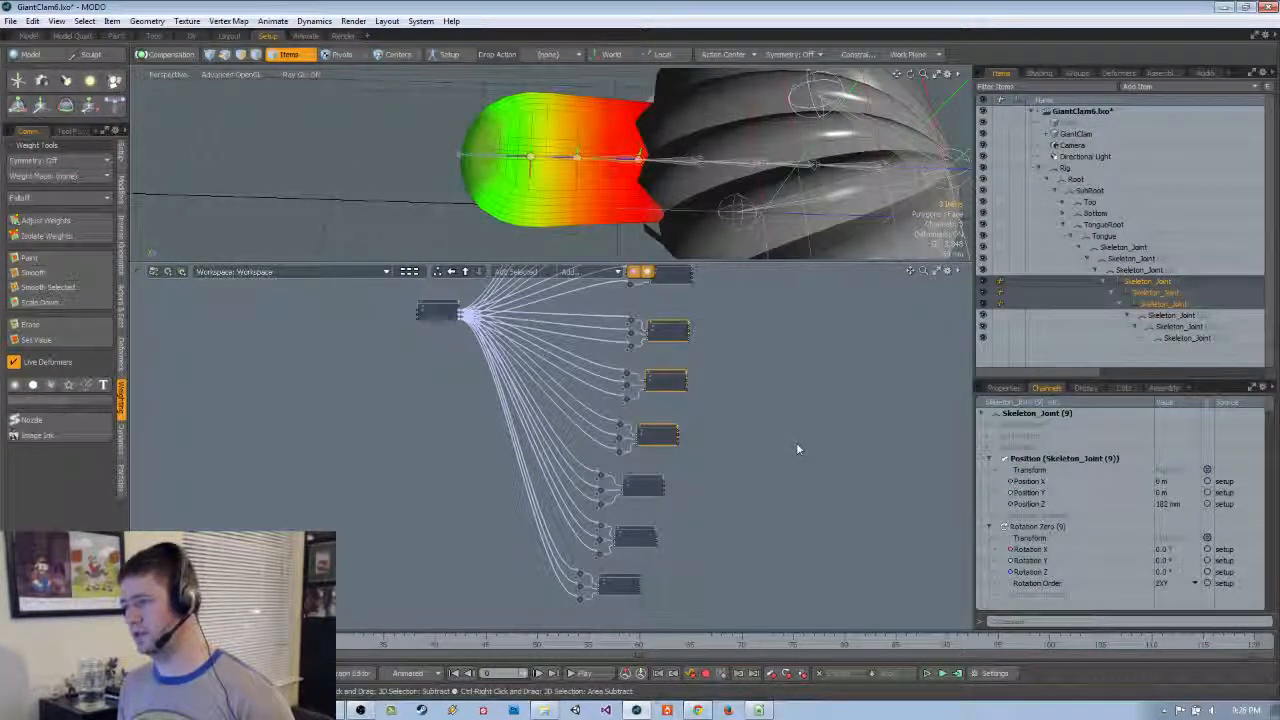
left_click(785, 429)
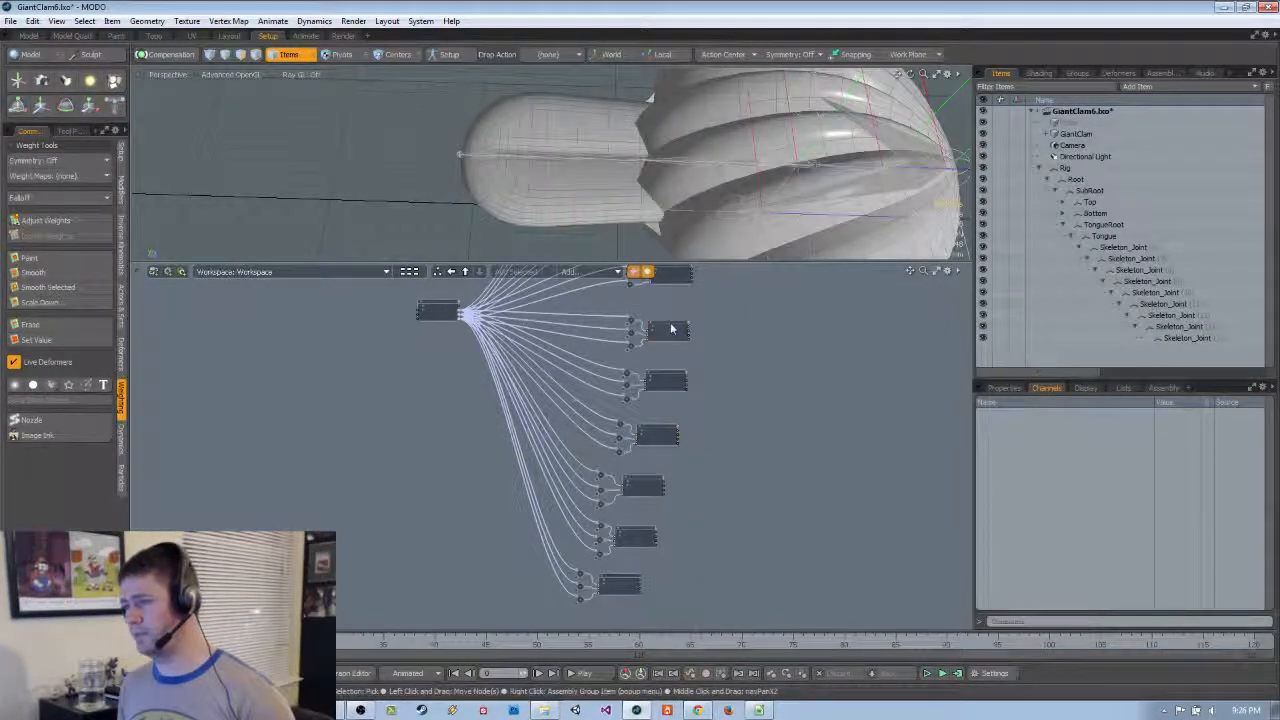
Add the Scale X, Y and Z channels of Skeleton_Joint (9) to its schematic node and move the node farther from its multiply nodes
left_click(663, 335)
scroll(1045, 487, "down", 3)
scroll(1045, 487, "up", 3)
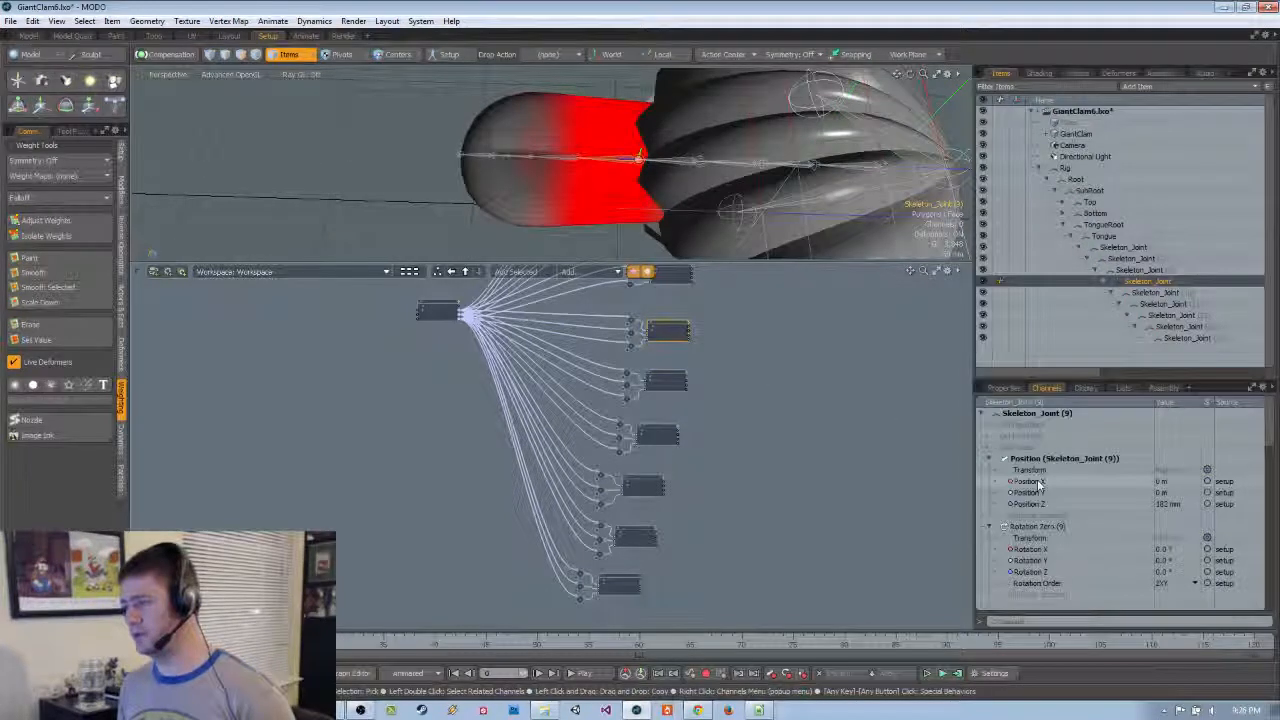
scroll(1116, 560, "down", 3)
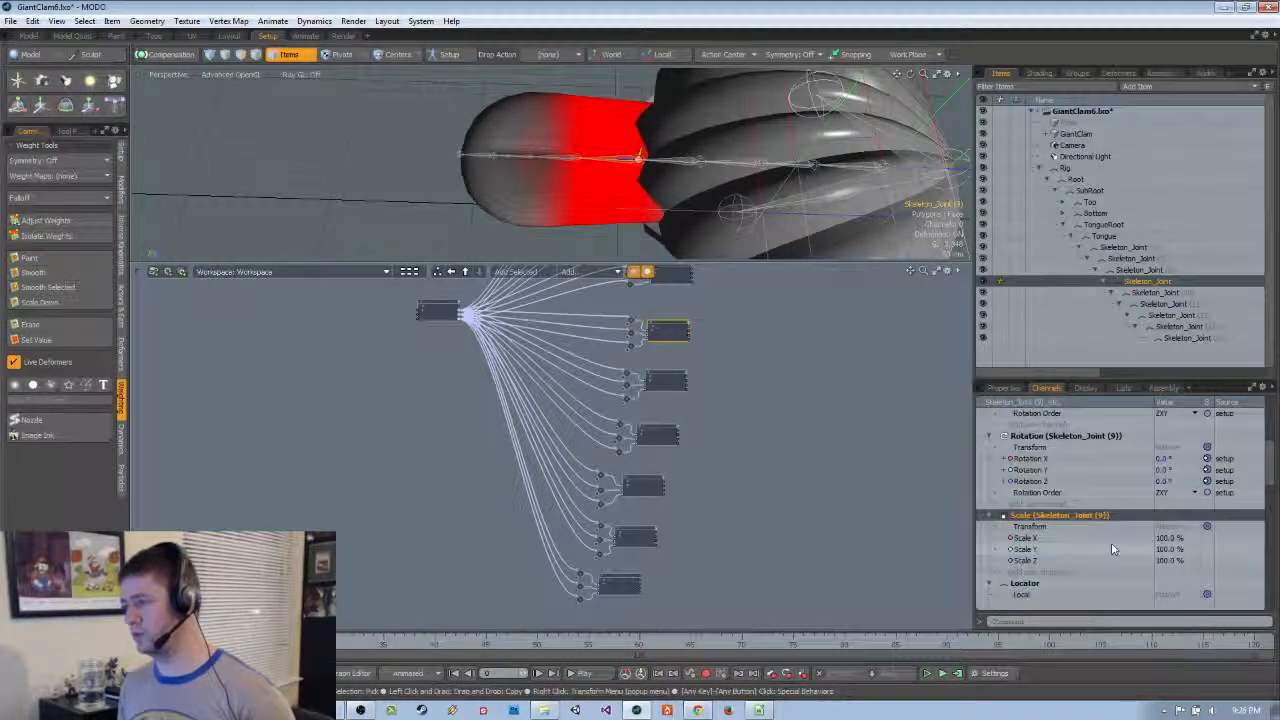
left_click_drag(1024, 538, 1024, 560)
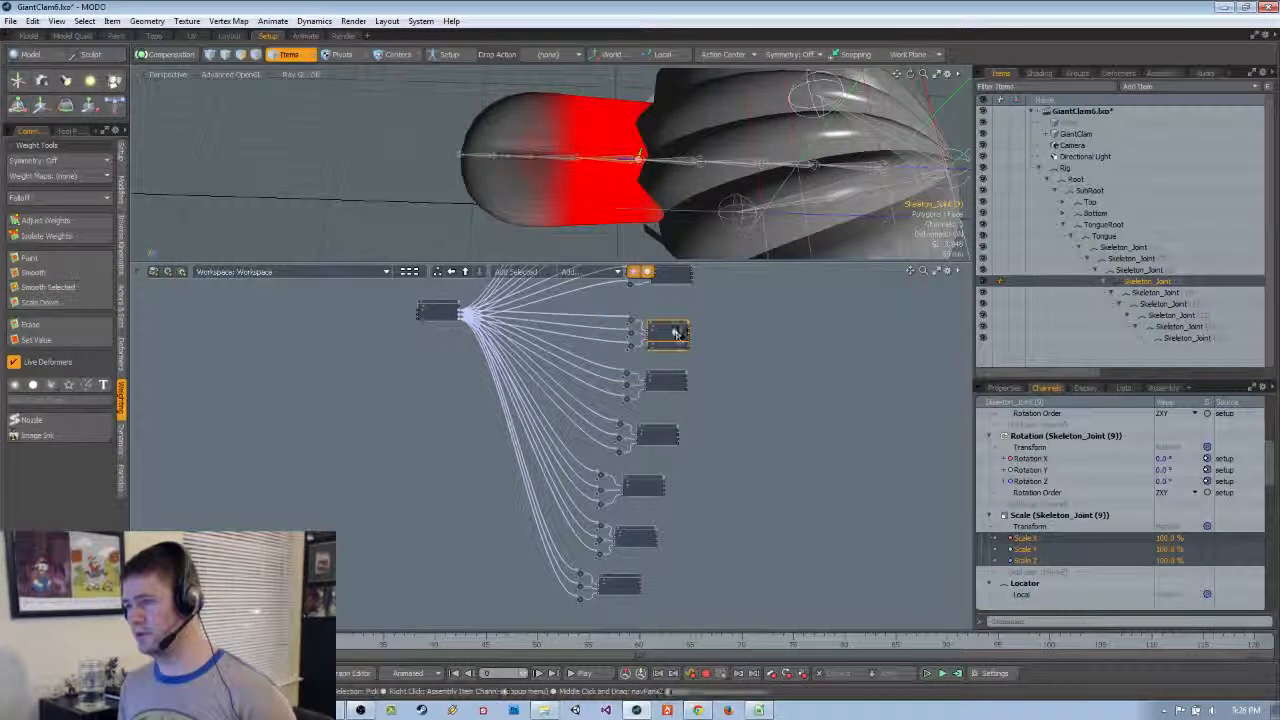
left_click_drag(672, 328, 744, 338)
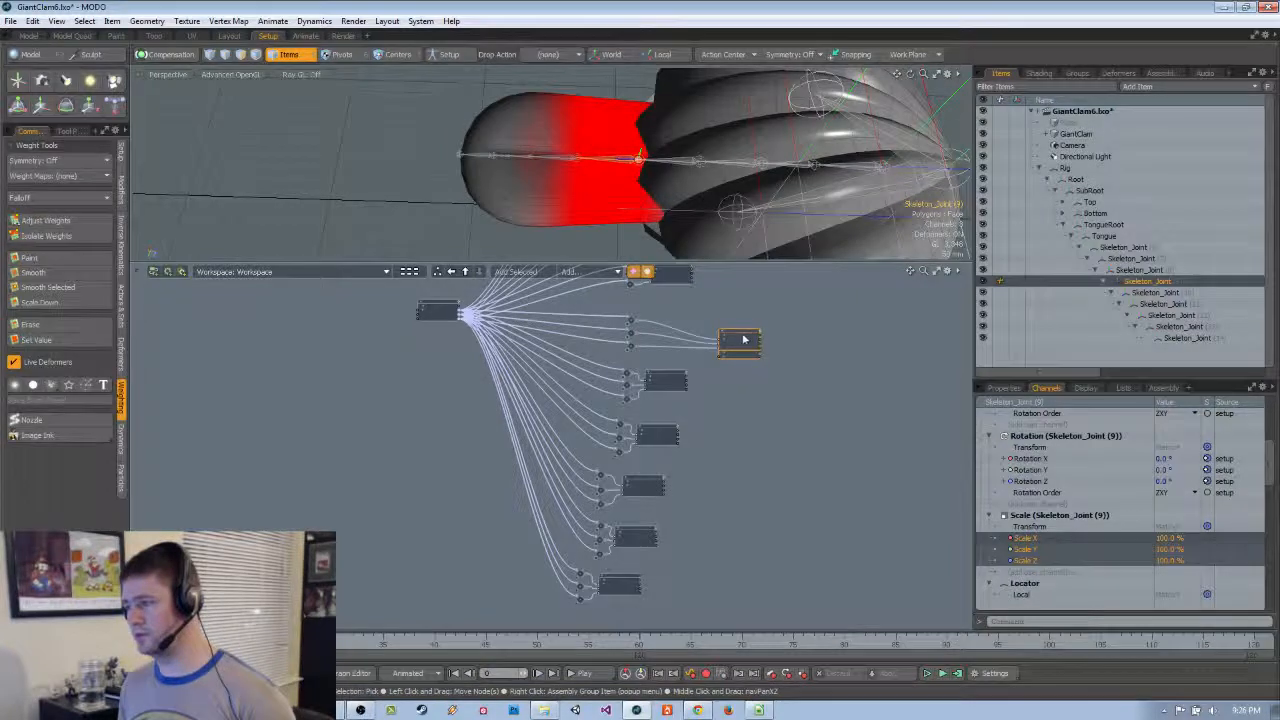
scroll(708, 374, "up", 2)
scroll(725, 428, "down", 1)
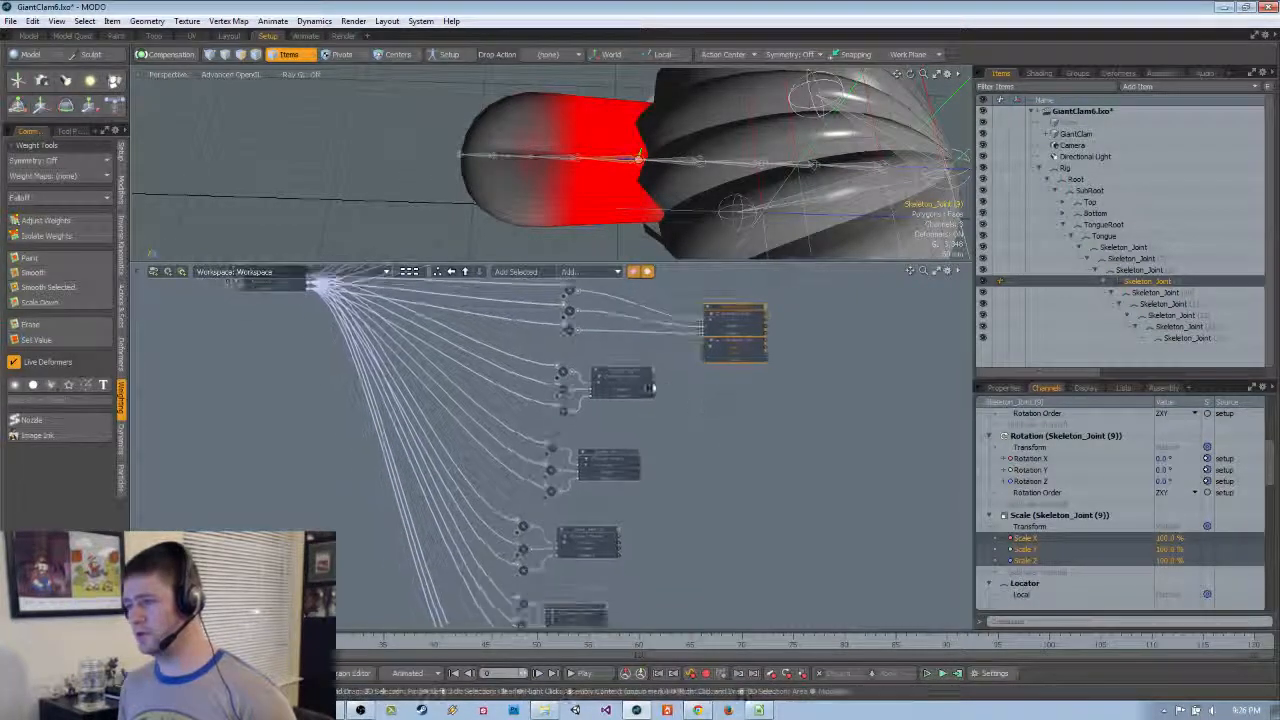
Add the Scale X, Y and Z channels of Skeleton_Joint (10) to its schematic node and place it below the Skeleton_Joint (9) node
left_click(630, 378)
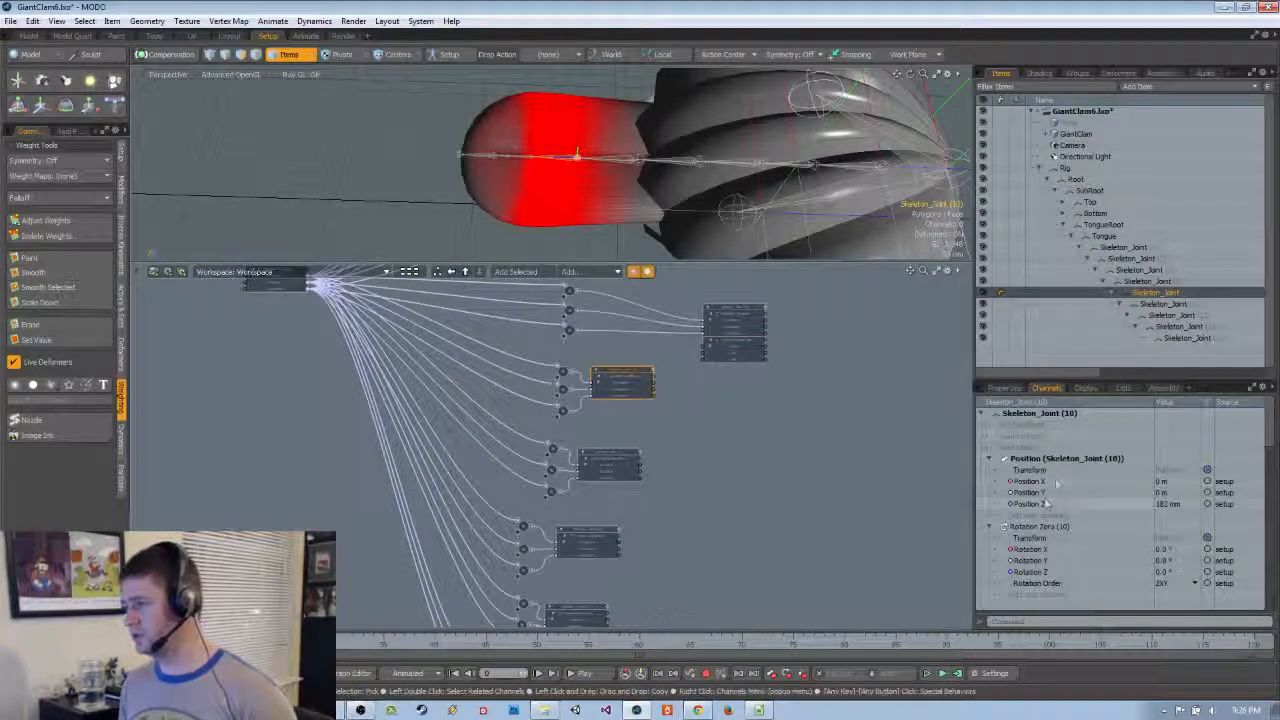
scroll(1037, 450, "down", 4)
left_click_drag(1036, 572, 1035, 594)
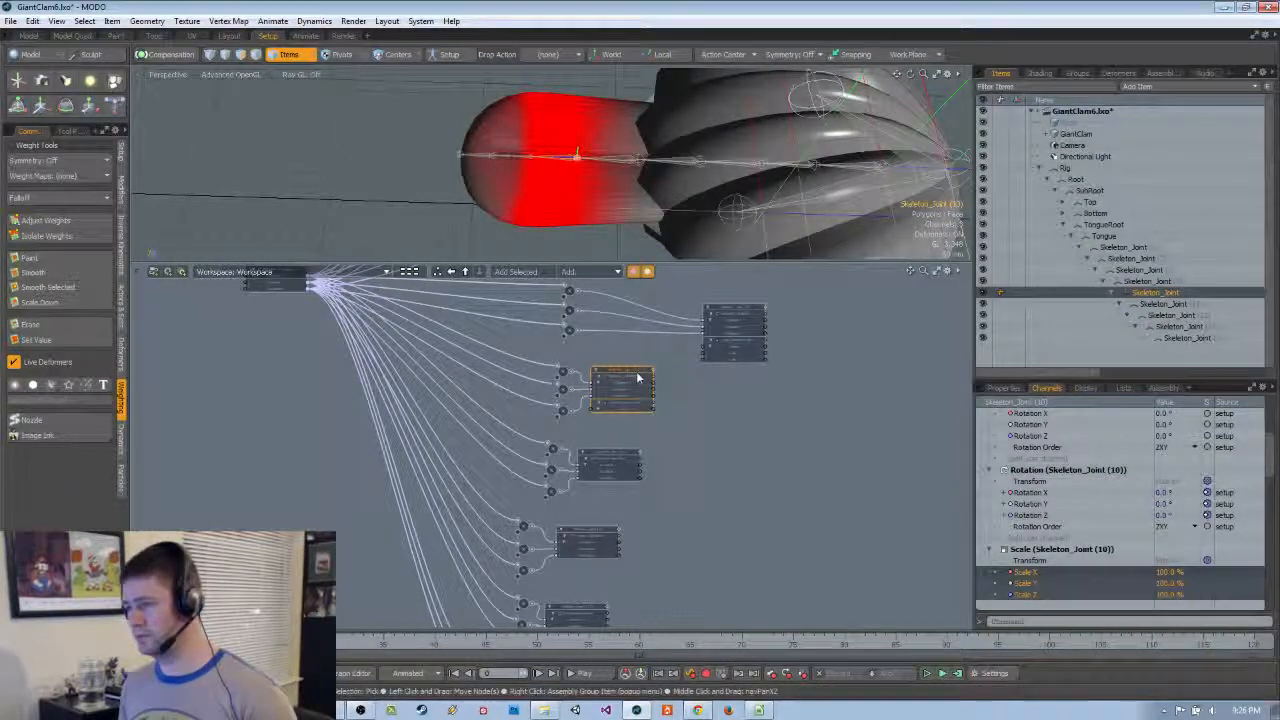
left_click_drag(623, 405, 731, 408)
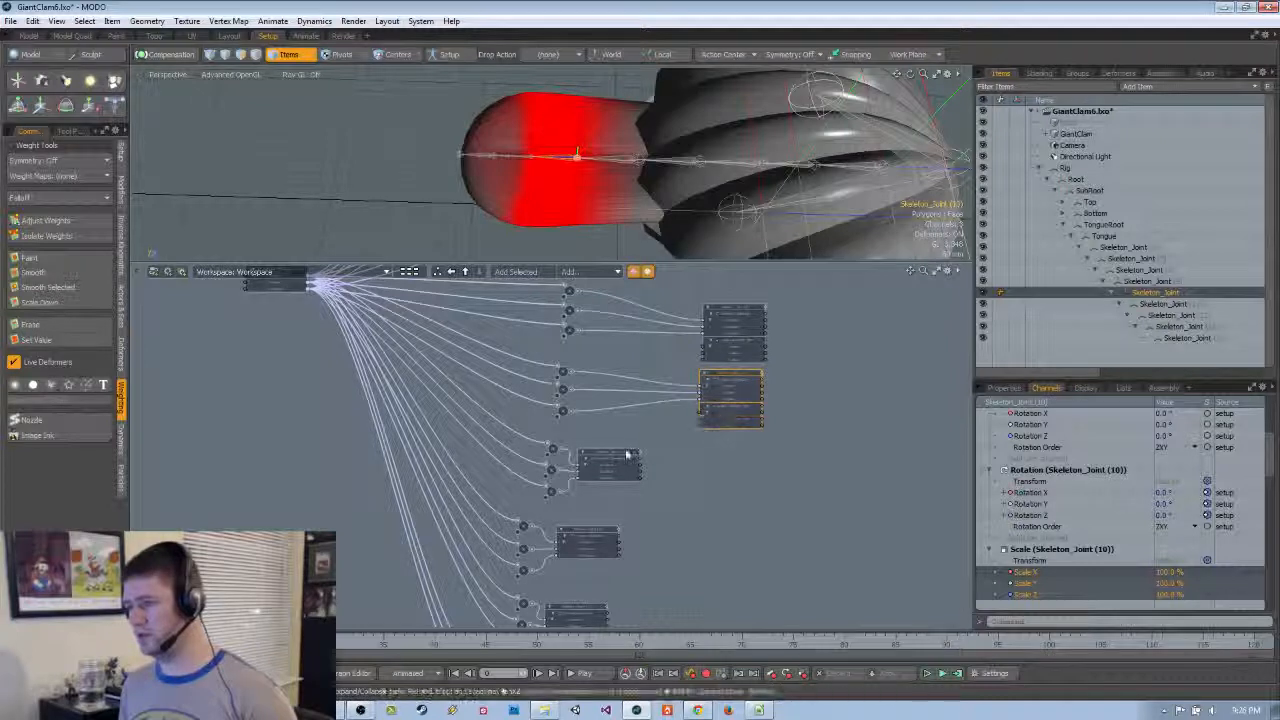
Move the Skeleton_Joint (11) node in line with the other two, add its Scale X, Y and Z channels, and clear the selection
left_click_drag(625, 456, 742, 456)
scroll(1050, 482, "up", 5)
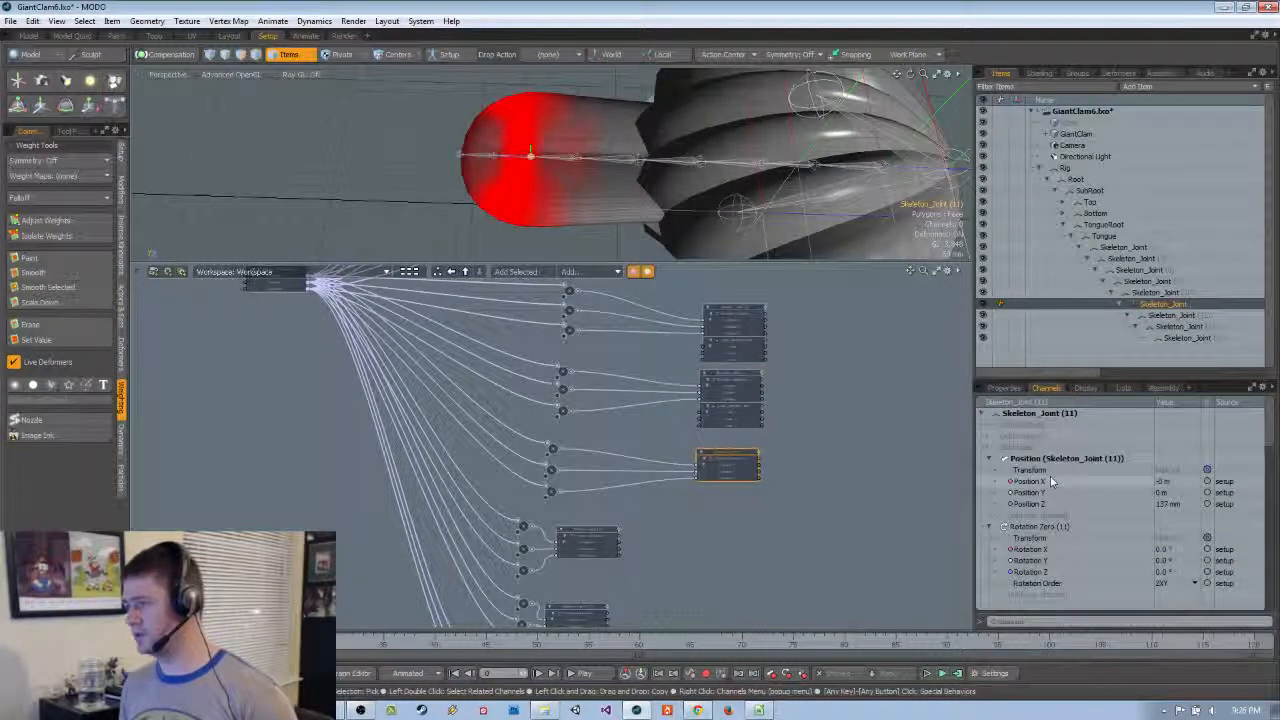
scroll(1060, 481, "down", 5)
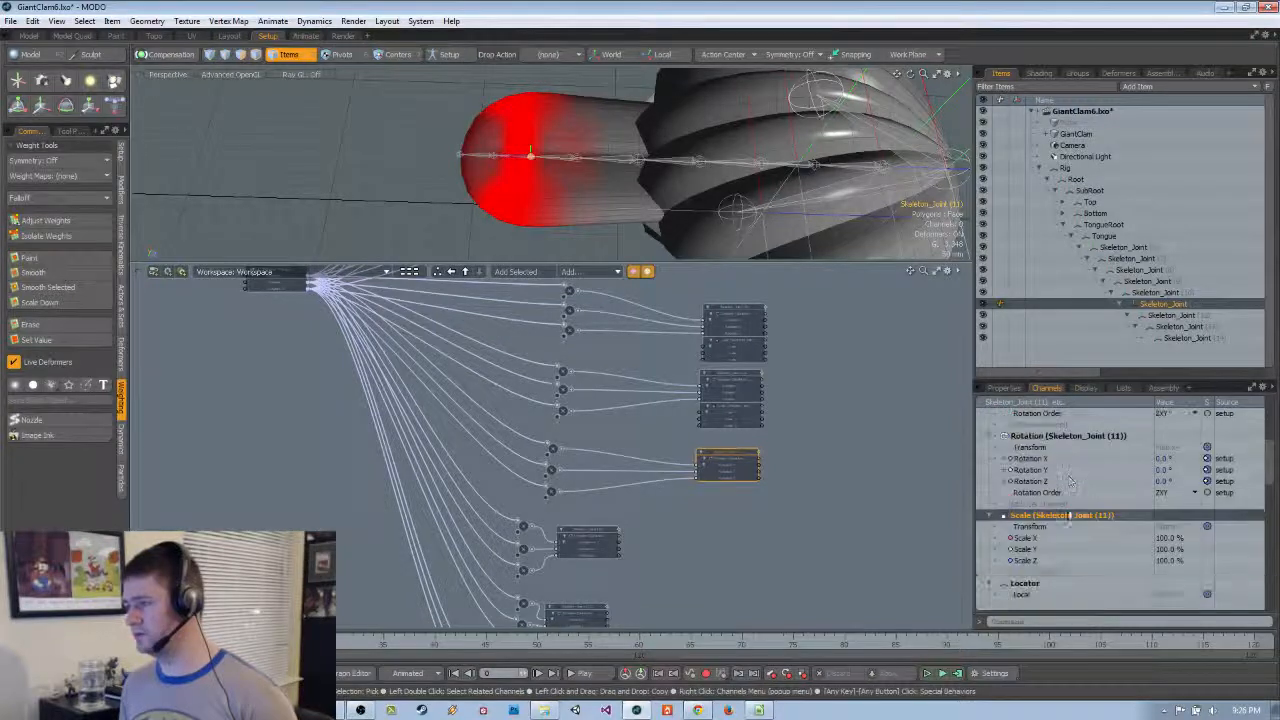
left_click(1029, 539)
left_click(1029, 560, "shift")
left_click_drag(1029, 541, 722, 518)
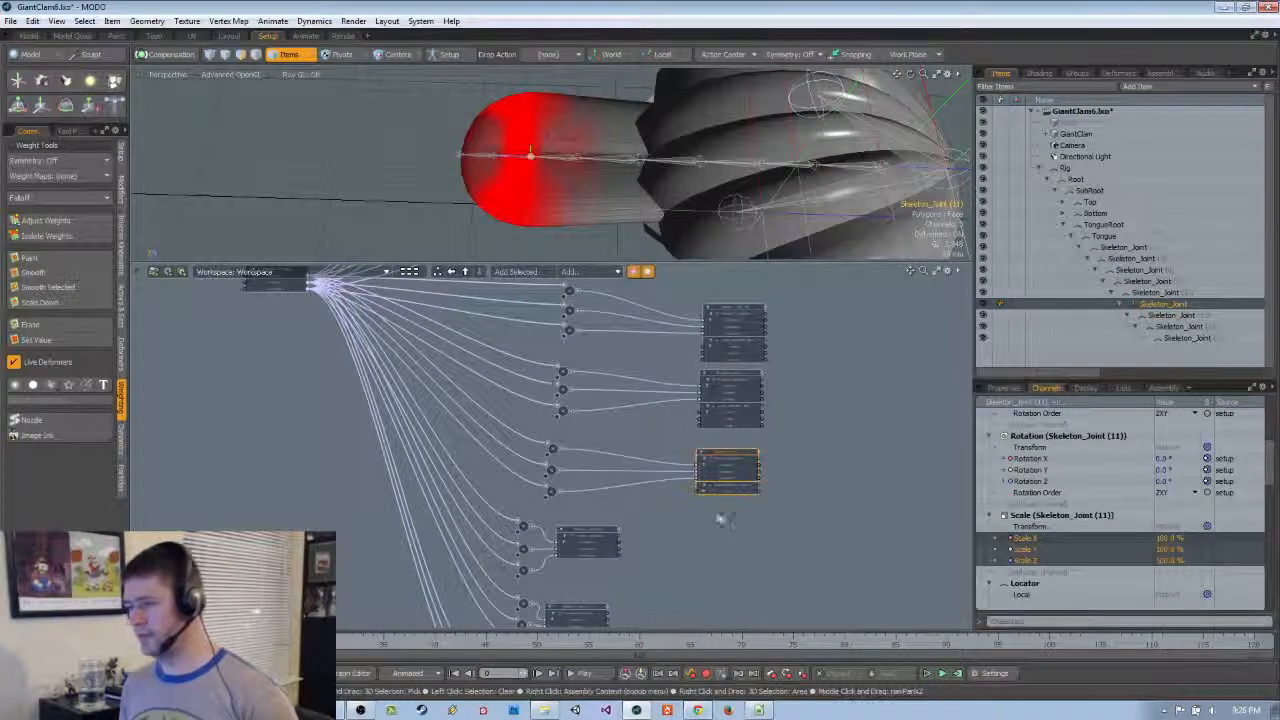
left_click(800, 468)
Align the Skeleton_Joint (9) and (10) nodes in the schematic so the three expanded joint nodes are evenly spaced
middle_click_drag(800, 467, 798, 502)
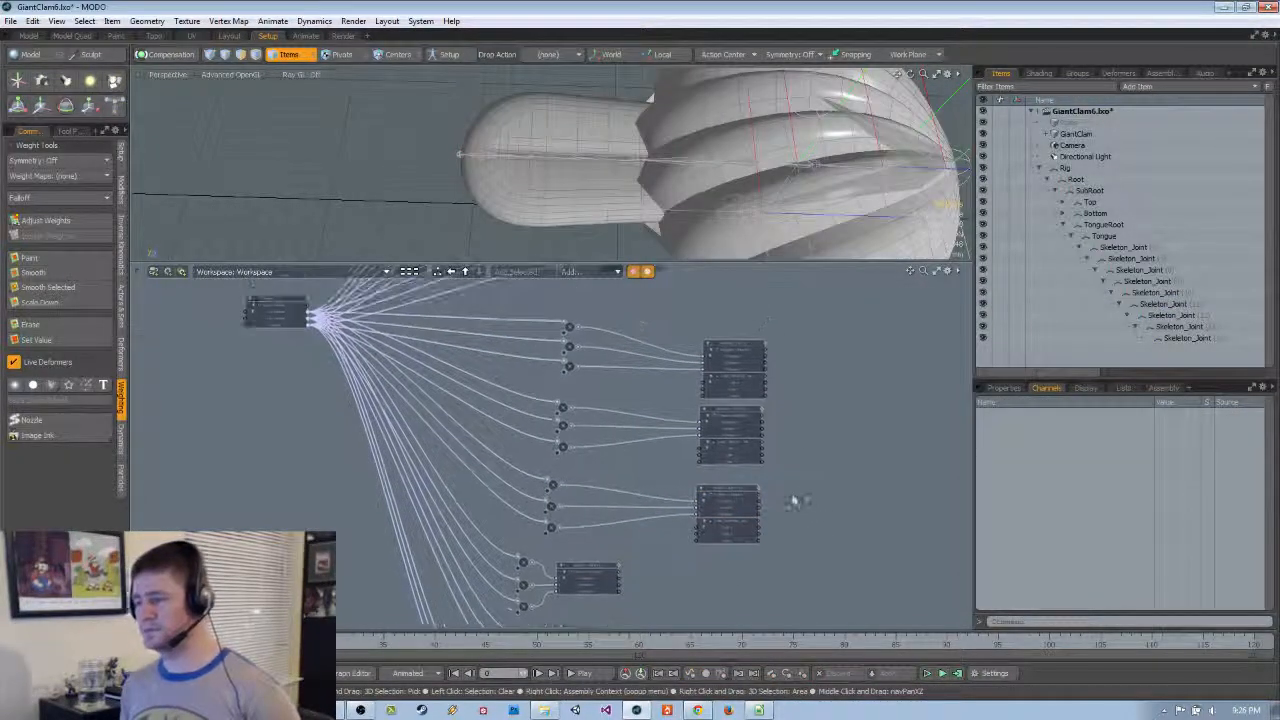
left_click_drag(740, 410, 740, 417)
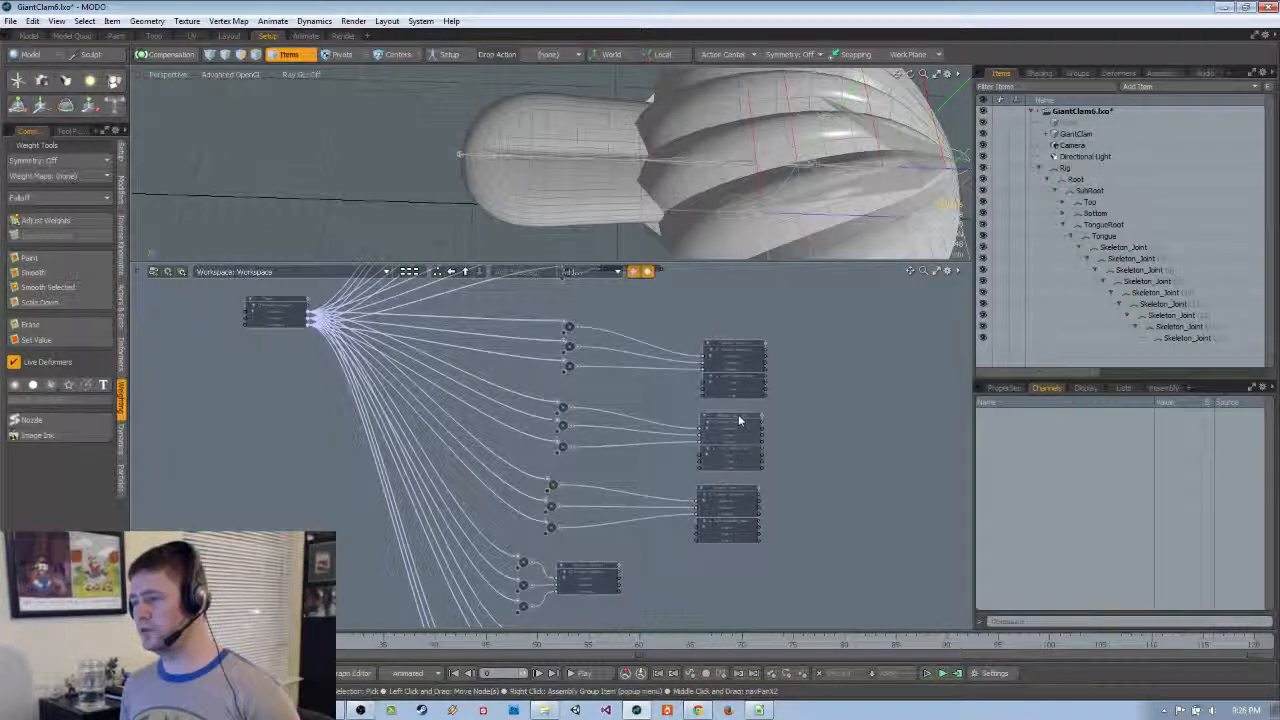
left_click_drag(742, 356, 740, 349)
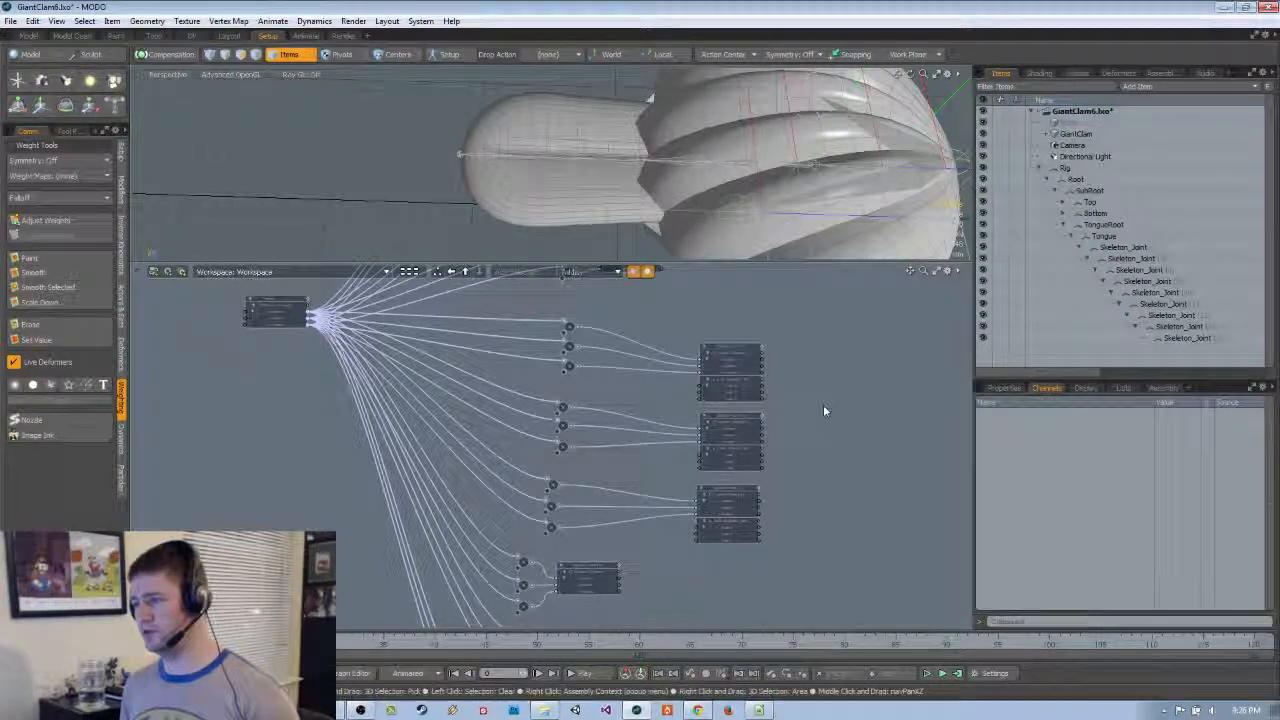
Look over the tongue joint node network and view the whole clam in an enlarged perspective viewport
scroll(823, 404, "down", 2)
middle_click_drag(829, 412, 882, 463)
scroll(819, 437, "up", 2)
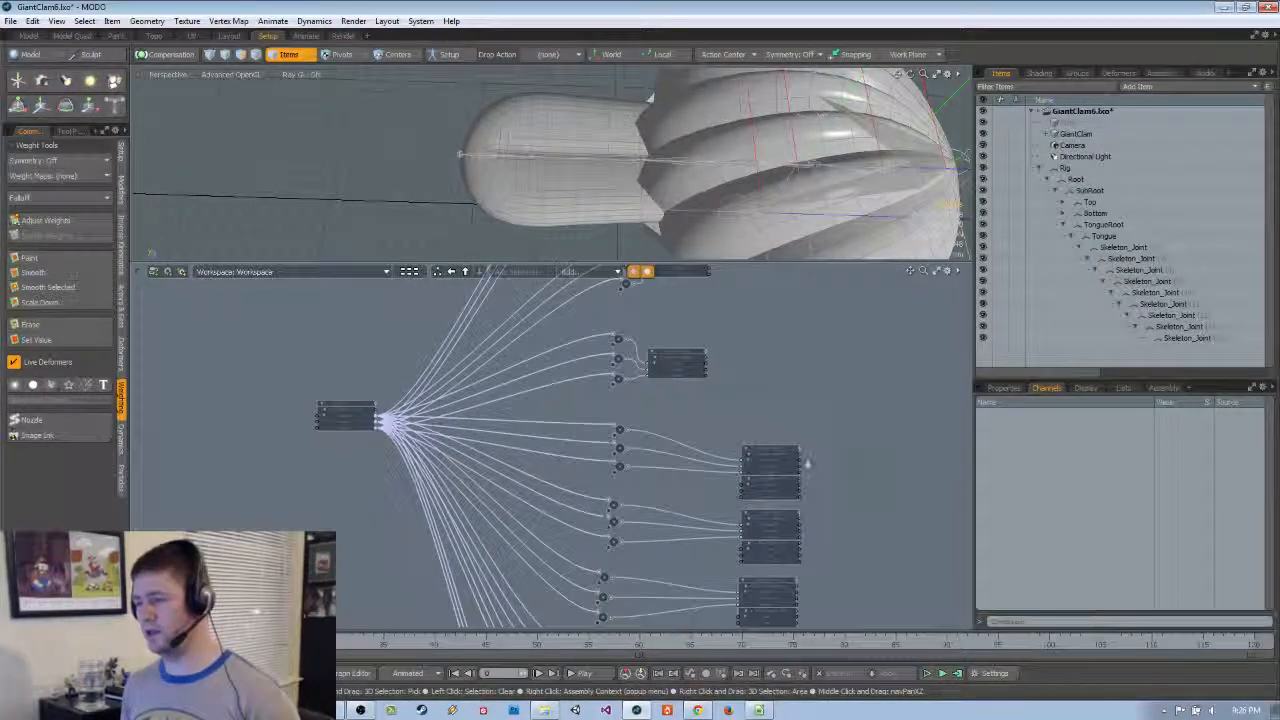
scroll(803, 455, "down", 1)
scroll(429, 191, "down", 10)
scroll(458, 182, "up", 8)
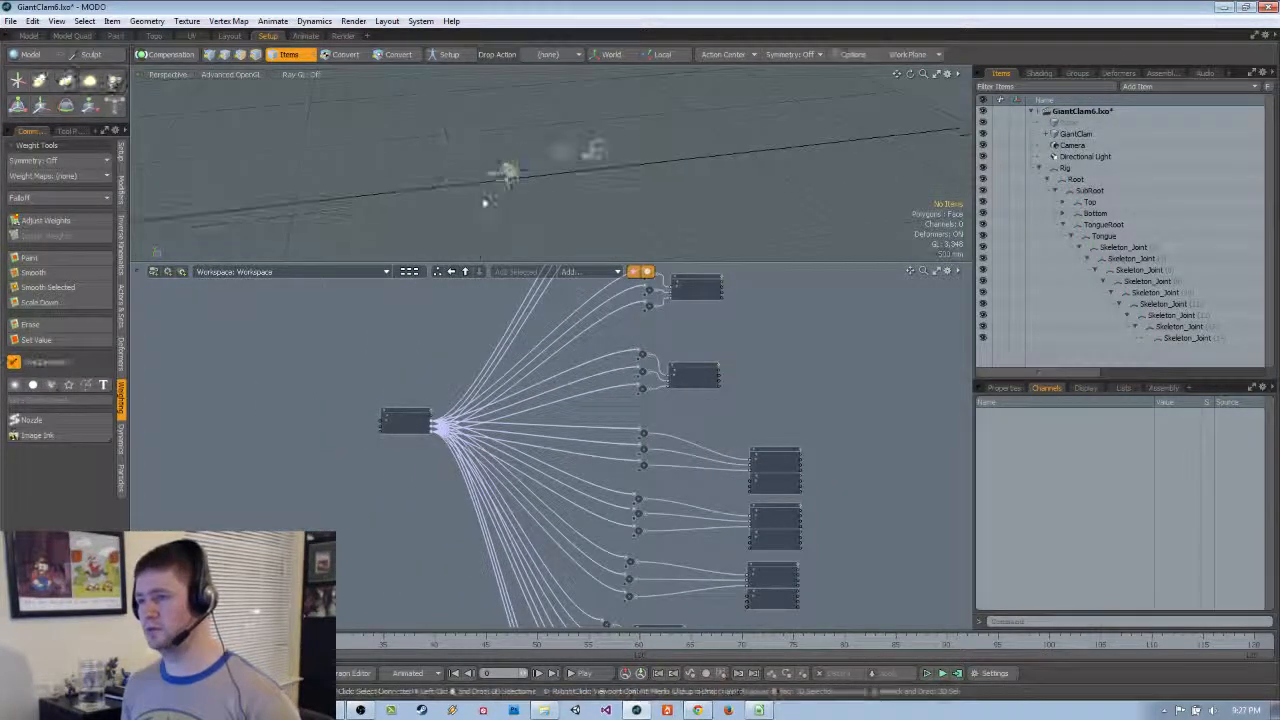
left_click_drag(677, 258, 723, 320, "alt+shift")
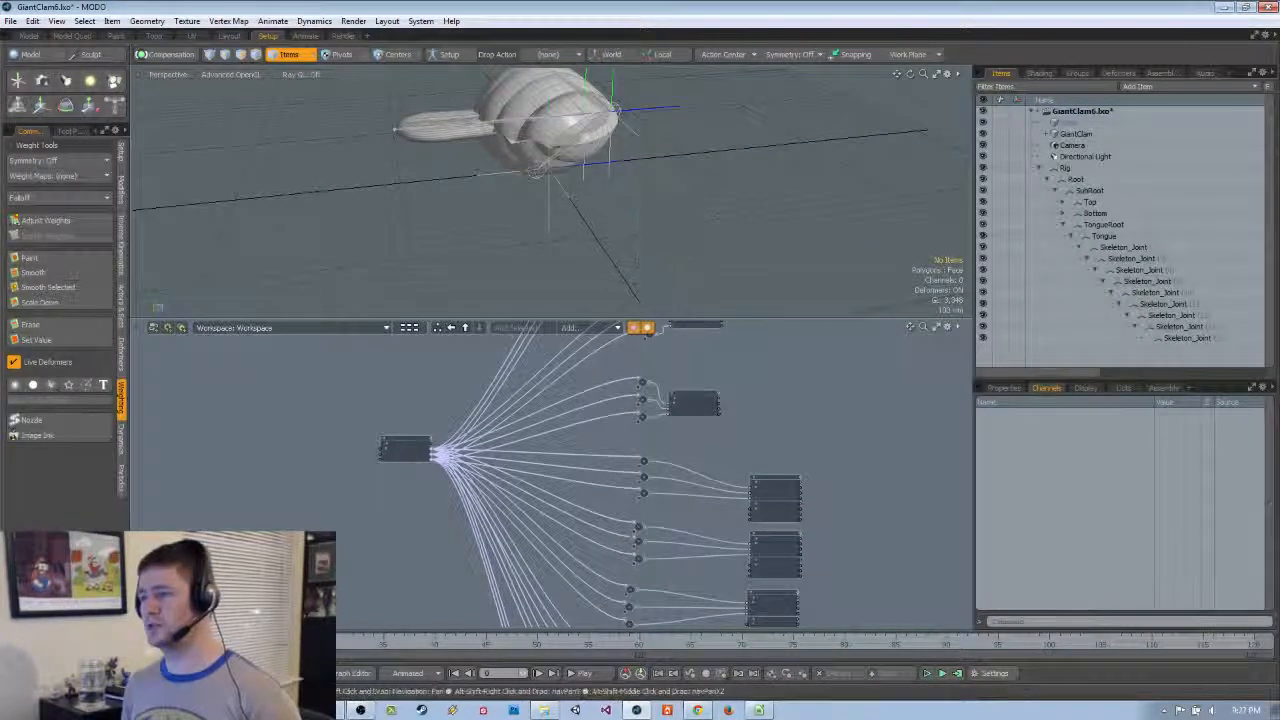
left_click_drag(634, 263, 610, 250, "alt")
left_click_drag(718, 252, 713, 252, "alt")
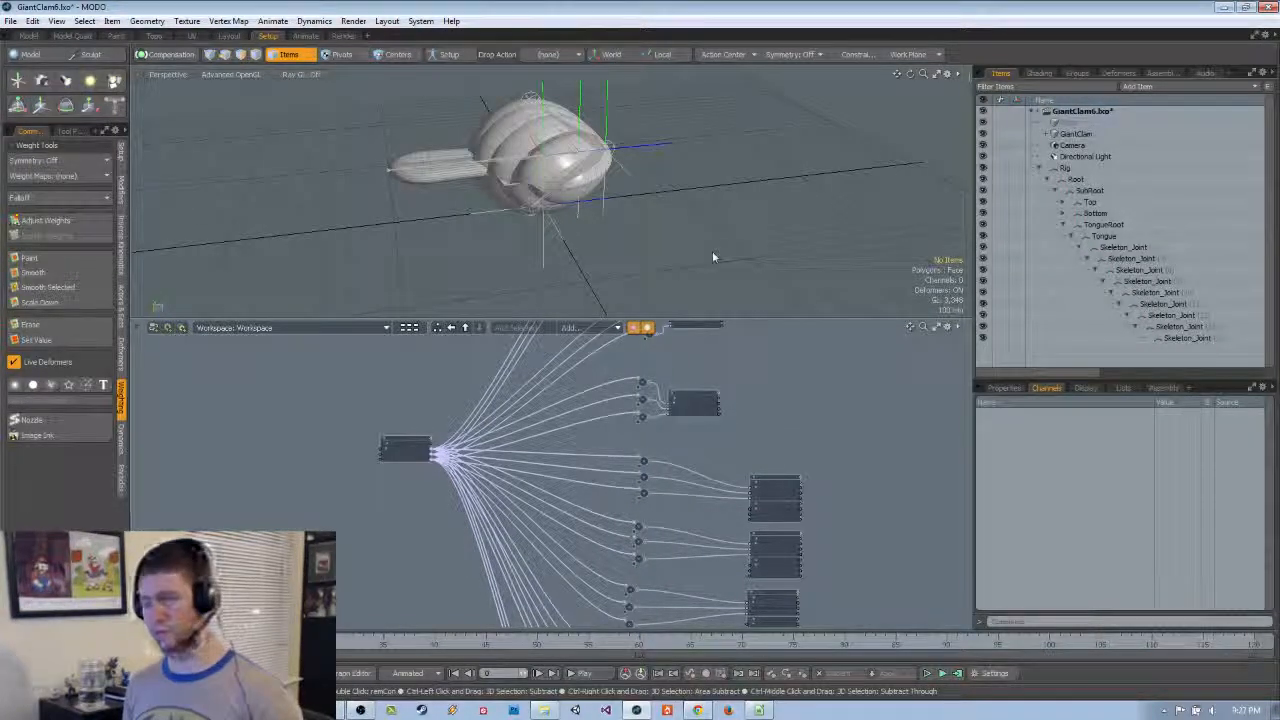
Add a new locator to the scene and name it Controls
left_click(16, 82)
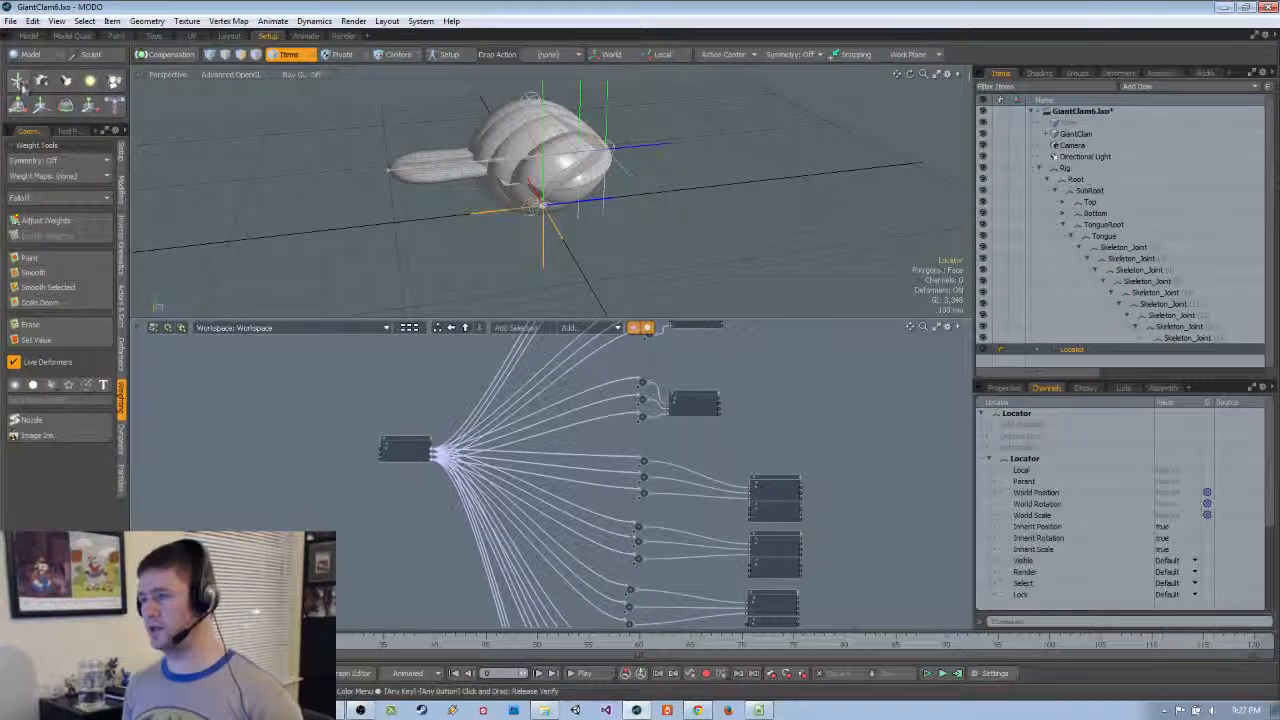
double_click(1072, 349)
type("C")
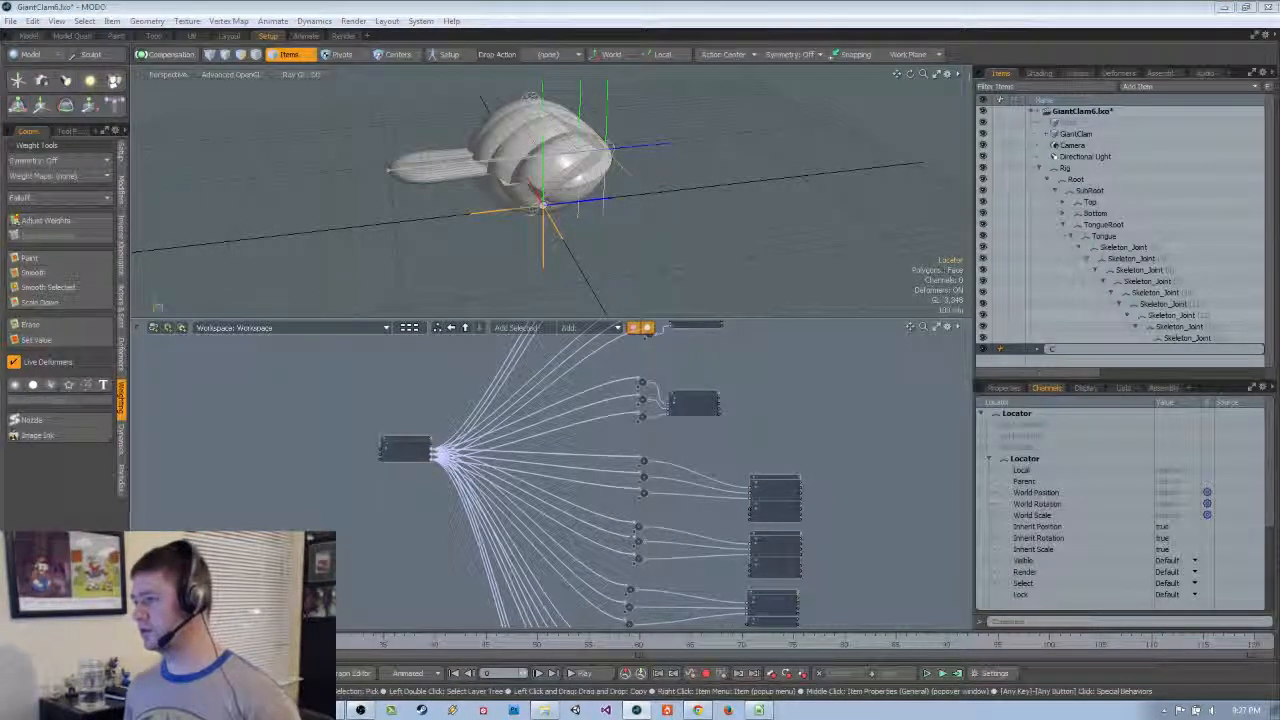
type("ontrols")
key("Return")
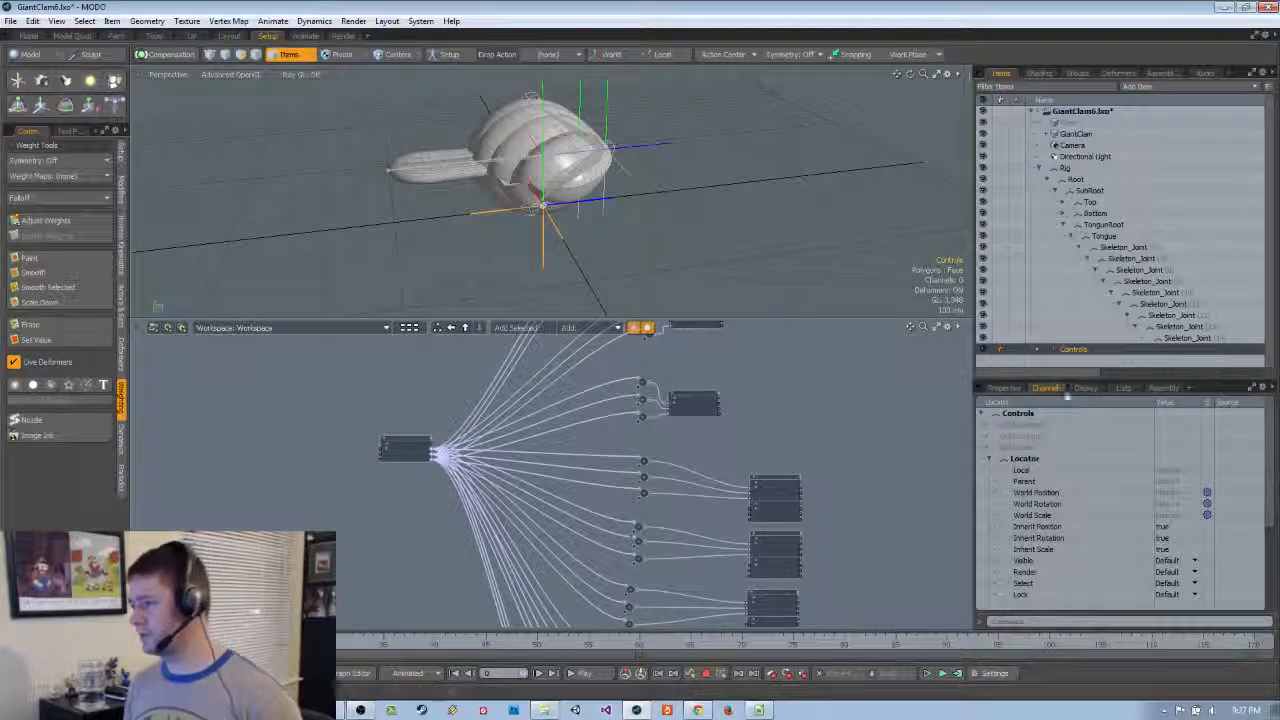
Set the Controls locator's assembly command to item.channelHaul
left_click(1155, 389)
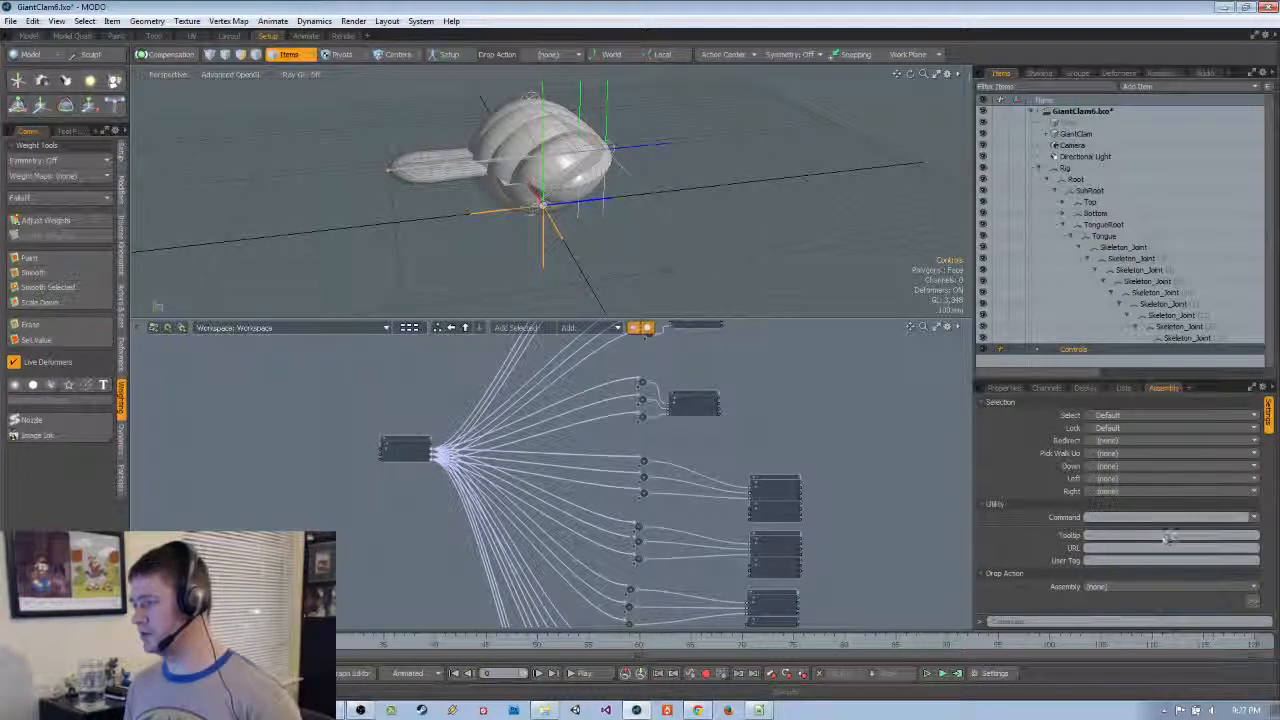
left_click(1128, 518)
type("item.channelHaul")
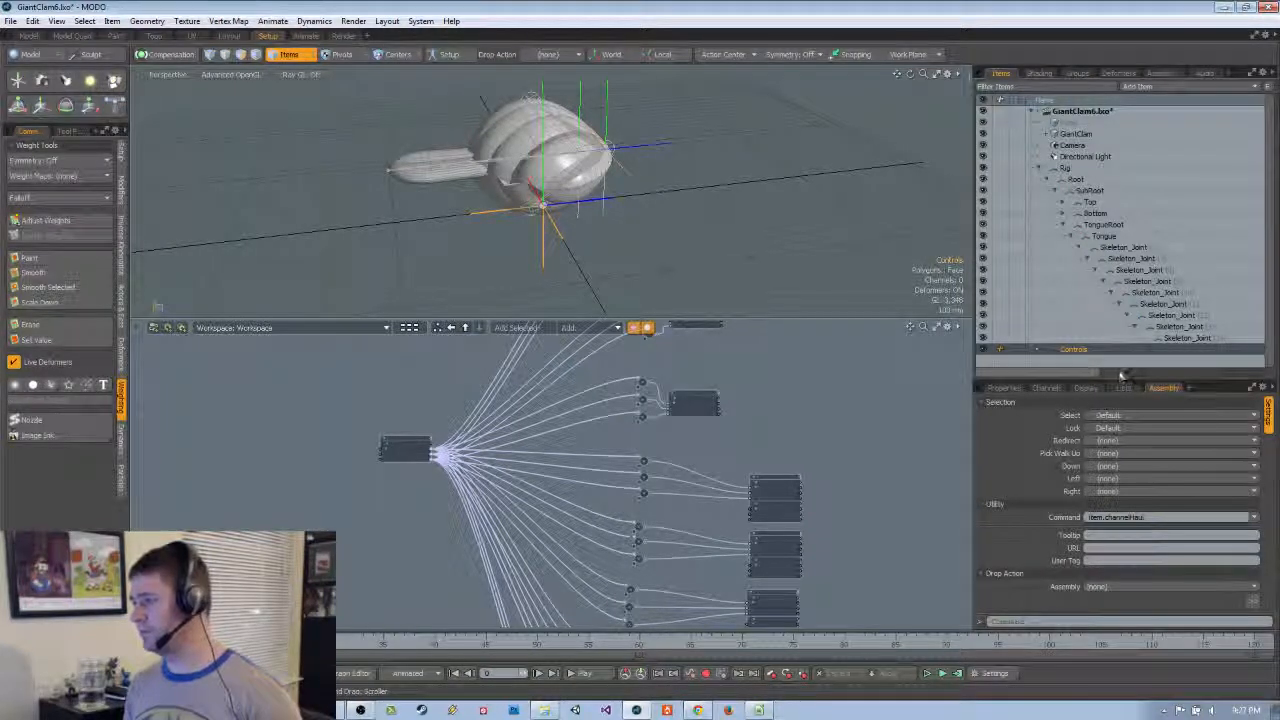
Give the Controls locator a custom circle shape that replaces its default locator display
left_click_drag(1114, 378, 1108, 282)
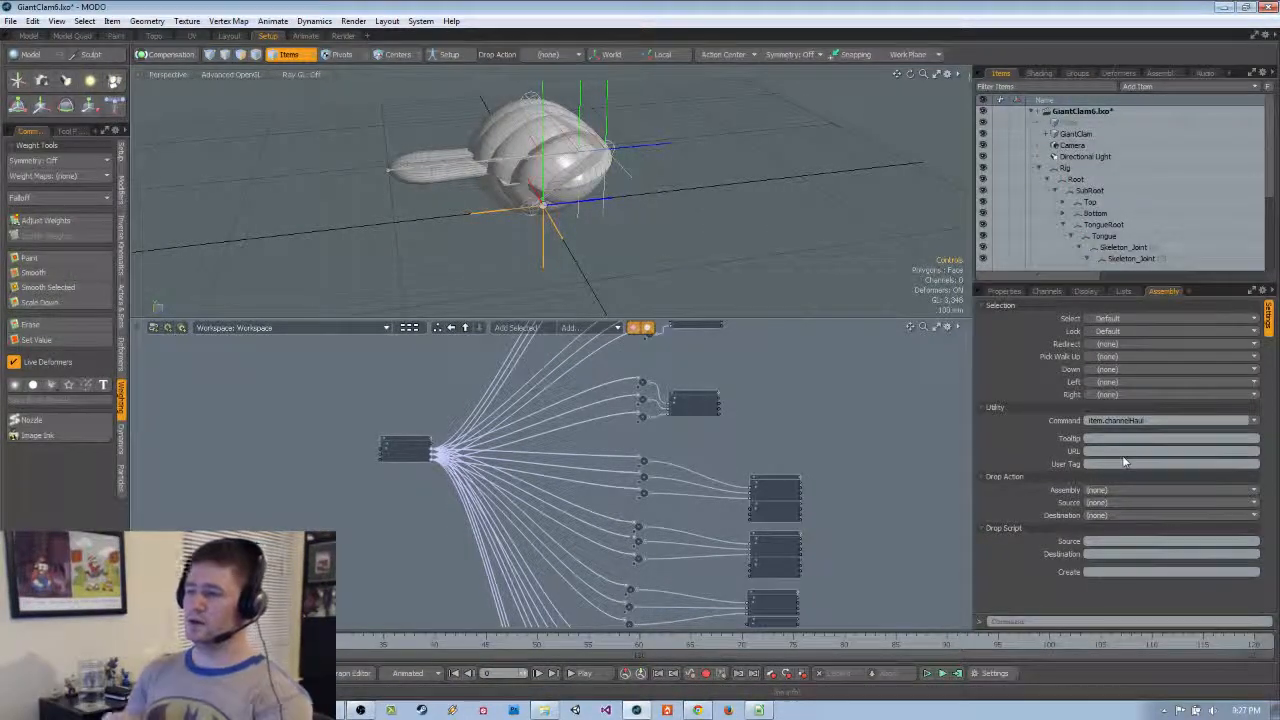
left_click(1116, 292)
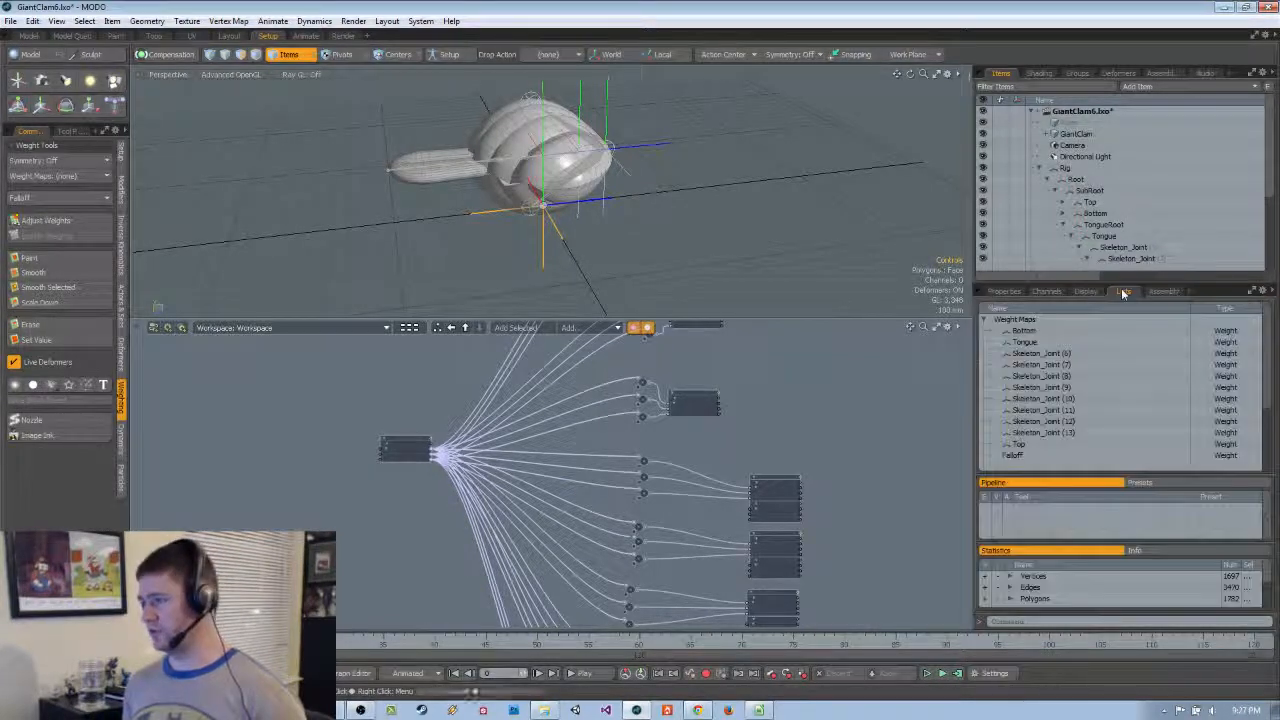
left_click(1085, 291)
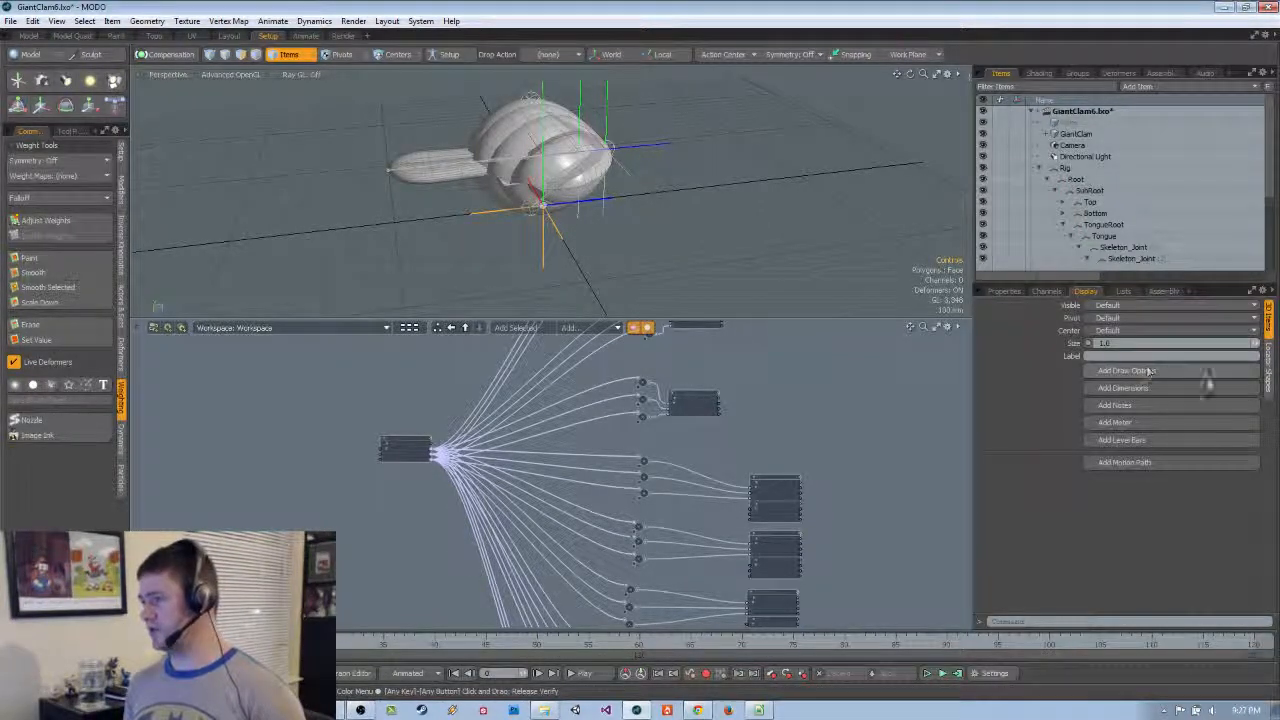
left_click(1267, 370)
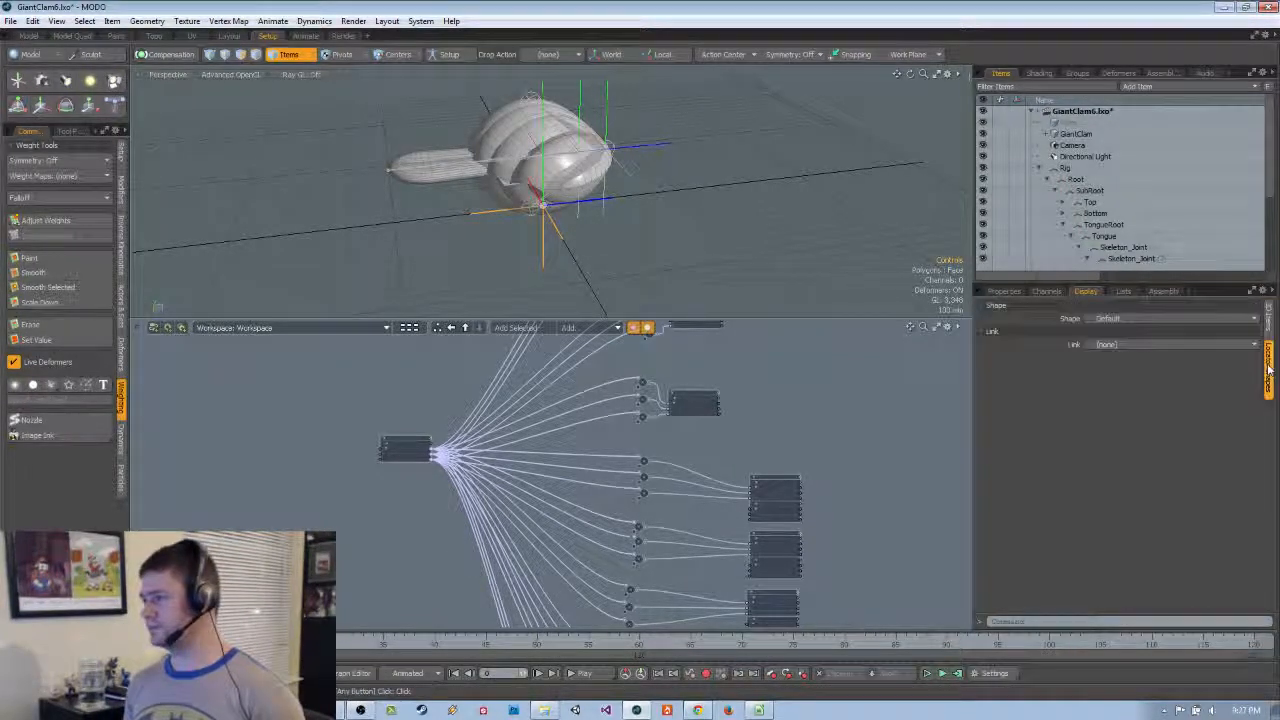
left_click(1131, 331)
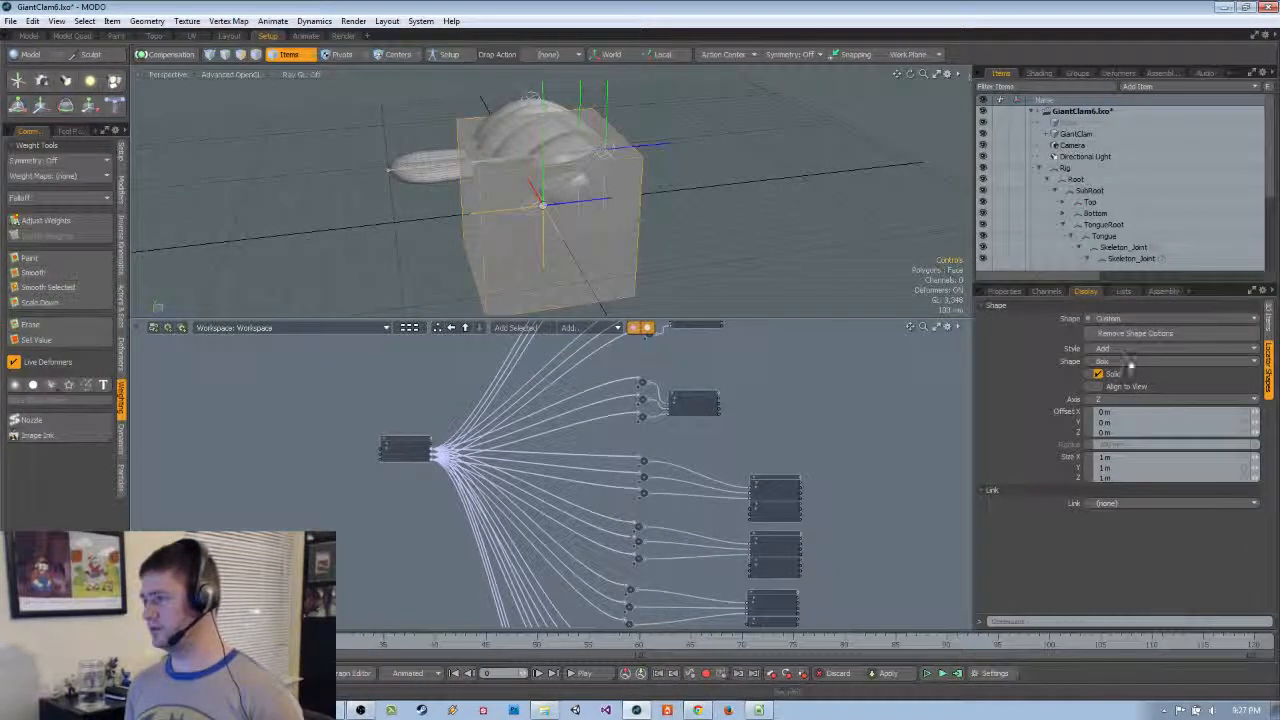
left_click(1133, 437)
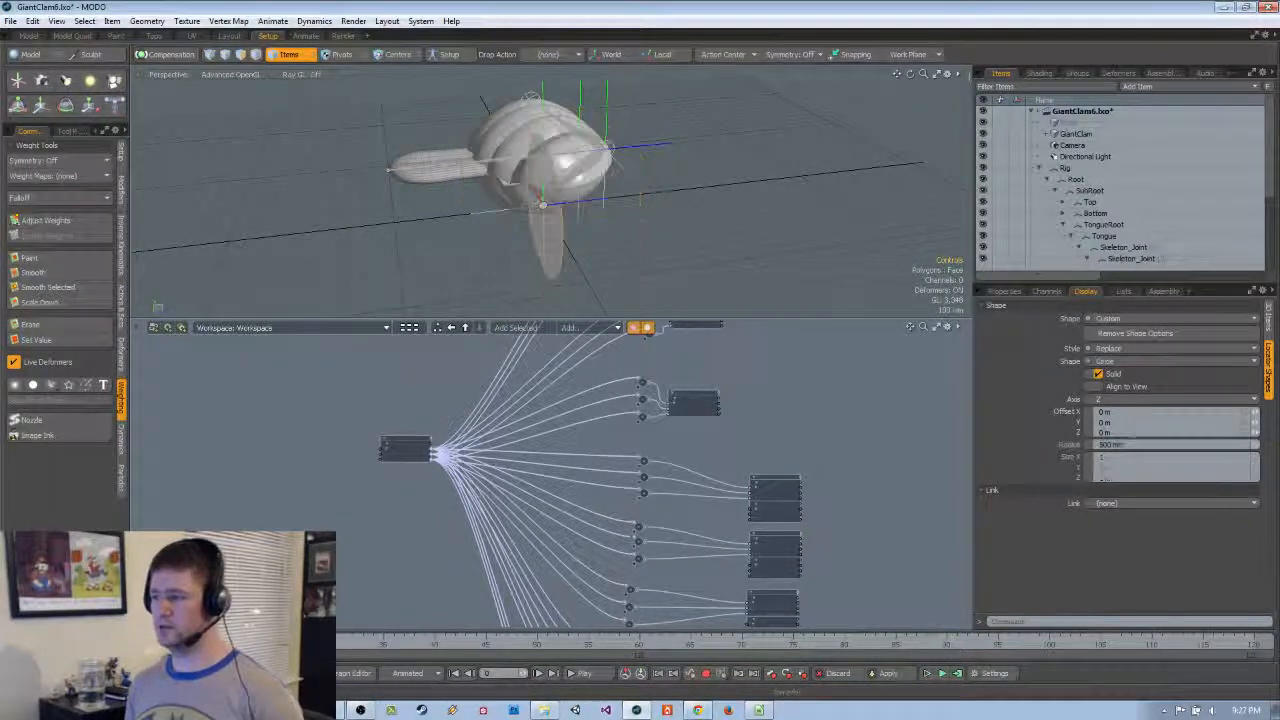
Align the Controls circle to the view, set its radius to 250 mm and make it non-solid
left_click(1124, 387)
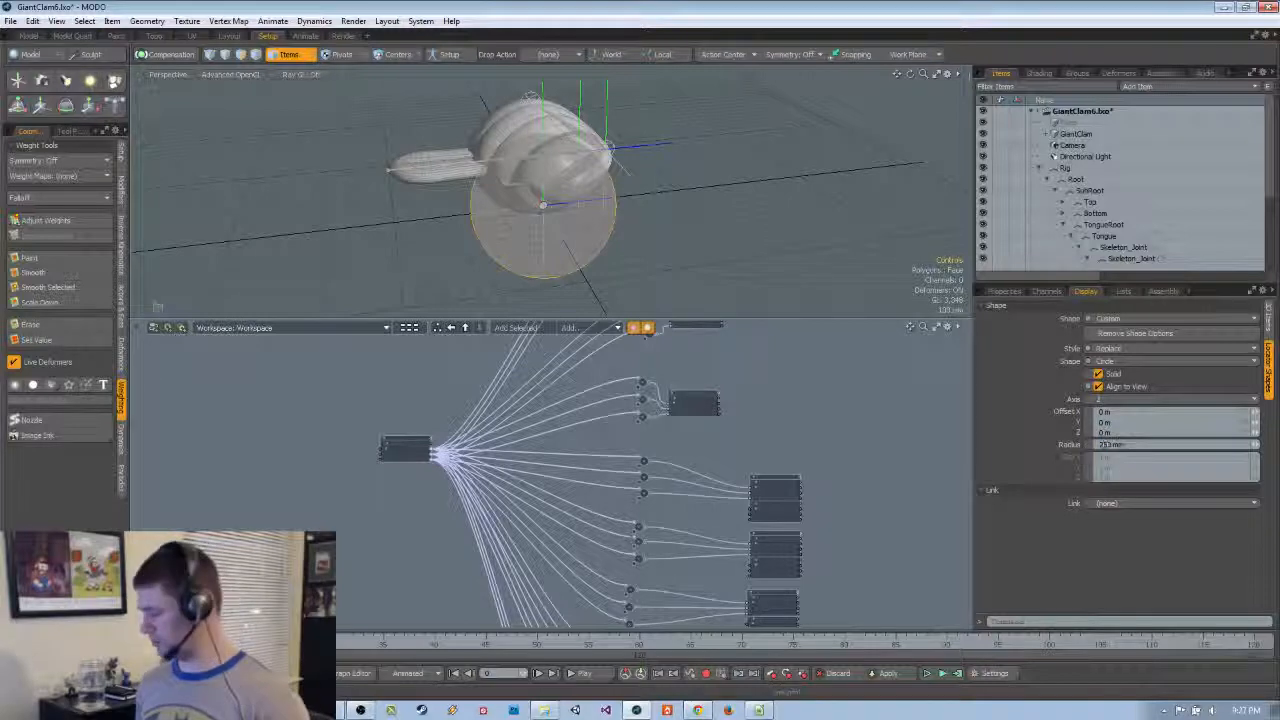
key("Return")
left_click_drag(674, 238, 703, 195, "alt")
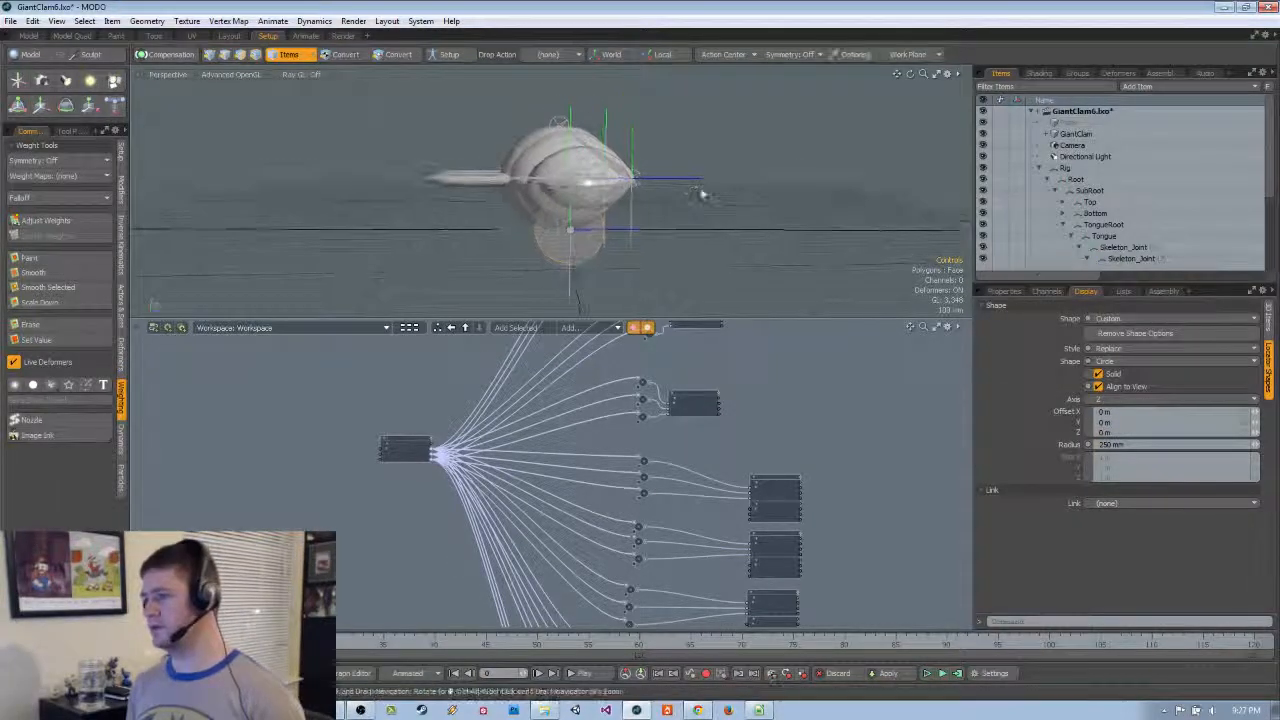
left_click(1098, 373)
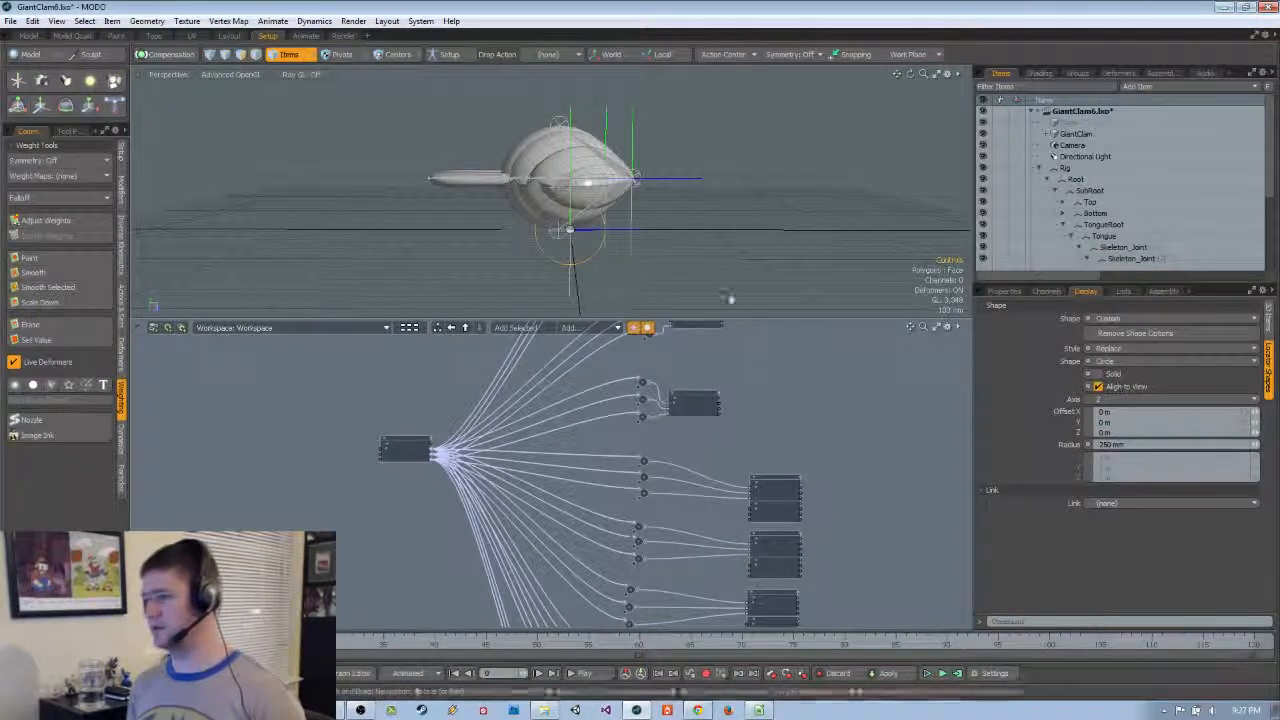
left_click_drag(729, 298, 668, 233, "alt")
left_click_drag(760, 290, 845, 349, "alt")
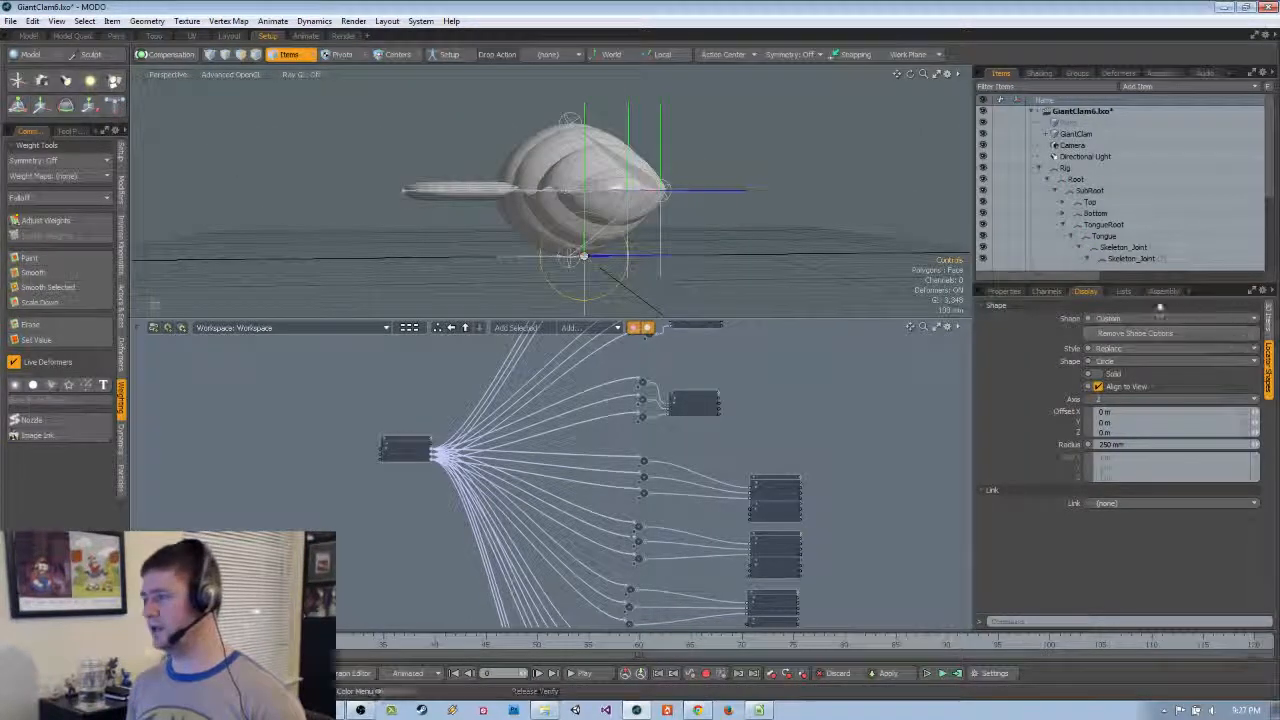
left_click(1124, 291)
left_click(1163, 291)
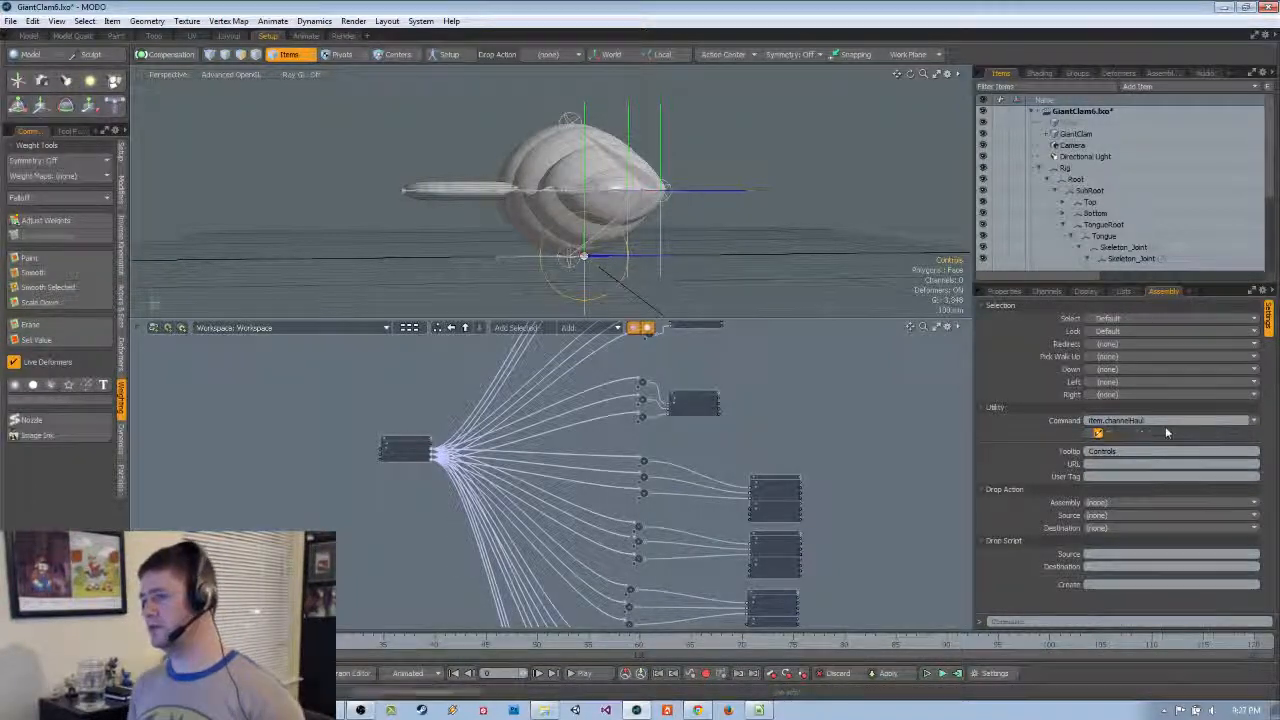
double_click(1103, 451)
key("Delete")
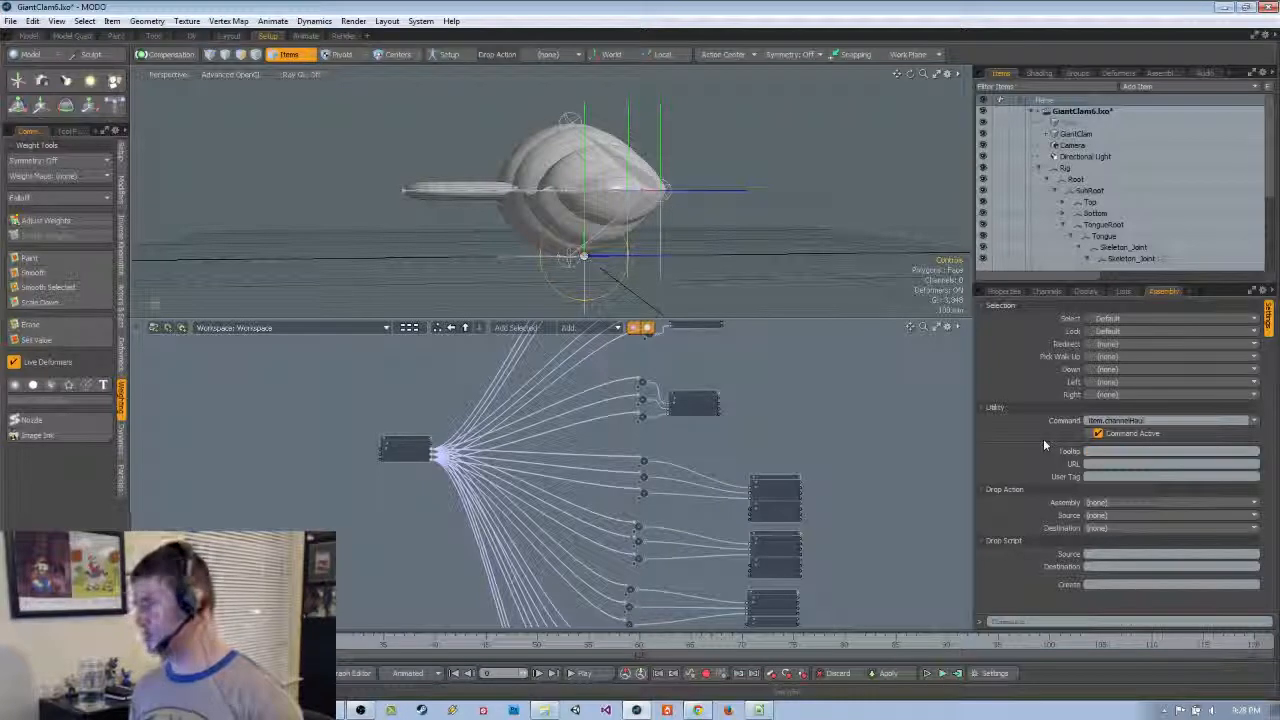
Add the display label Controls to the locator
left_click(1123, 291)
left_click(1086, 291)
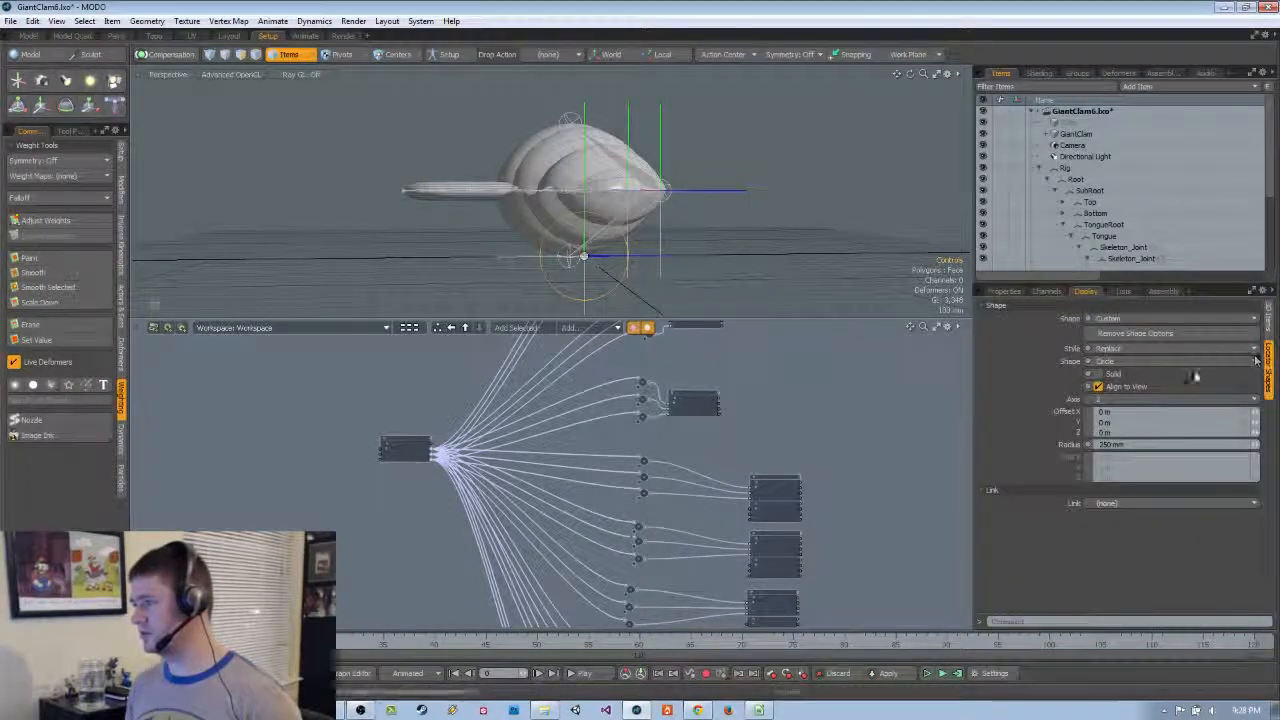
left_click(1268, 318)
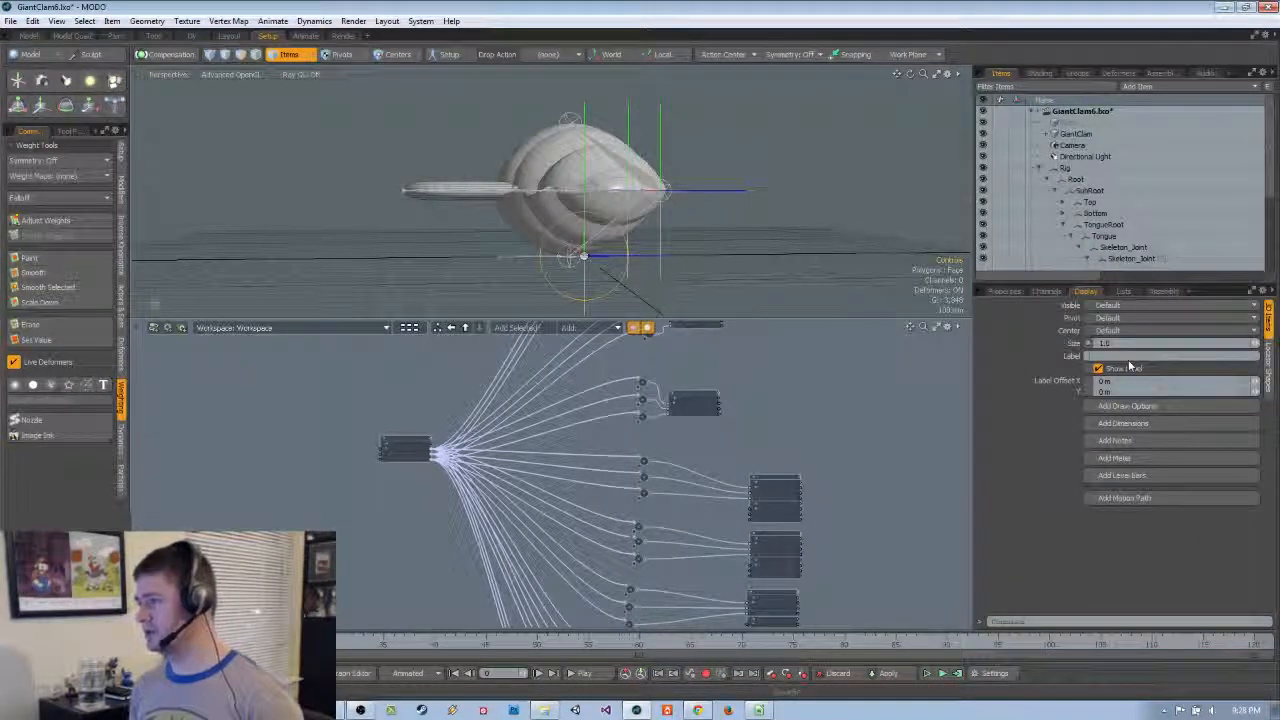
type("Controls")
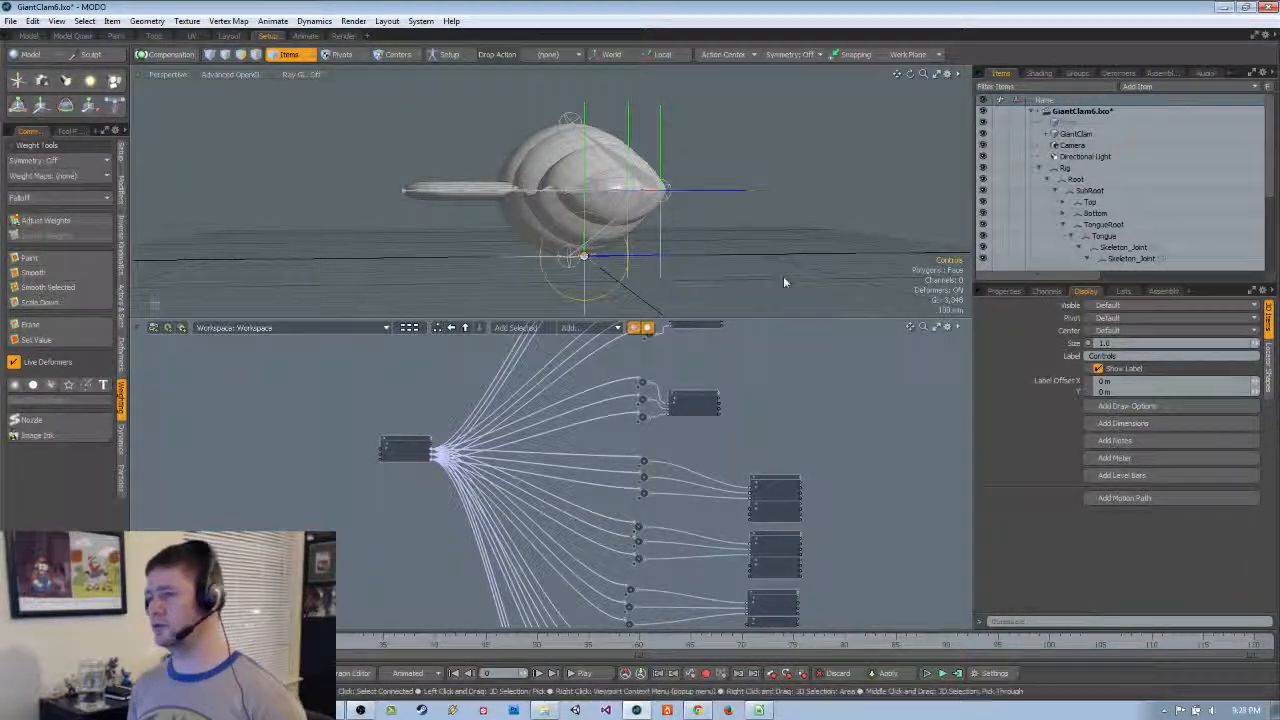
Offset the Controls circle shape to -250 mm in Y and check its placement beneath the clam in the Left view
left_click_drag(786, 283, 698, 252, "alt")
scroll(668, 250, "up", 5)
scroll(668, 250, "down", 3)
scroll(698, 252, "down", 1)
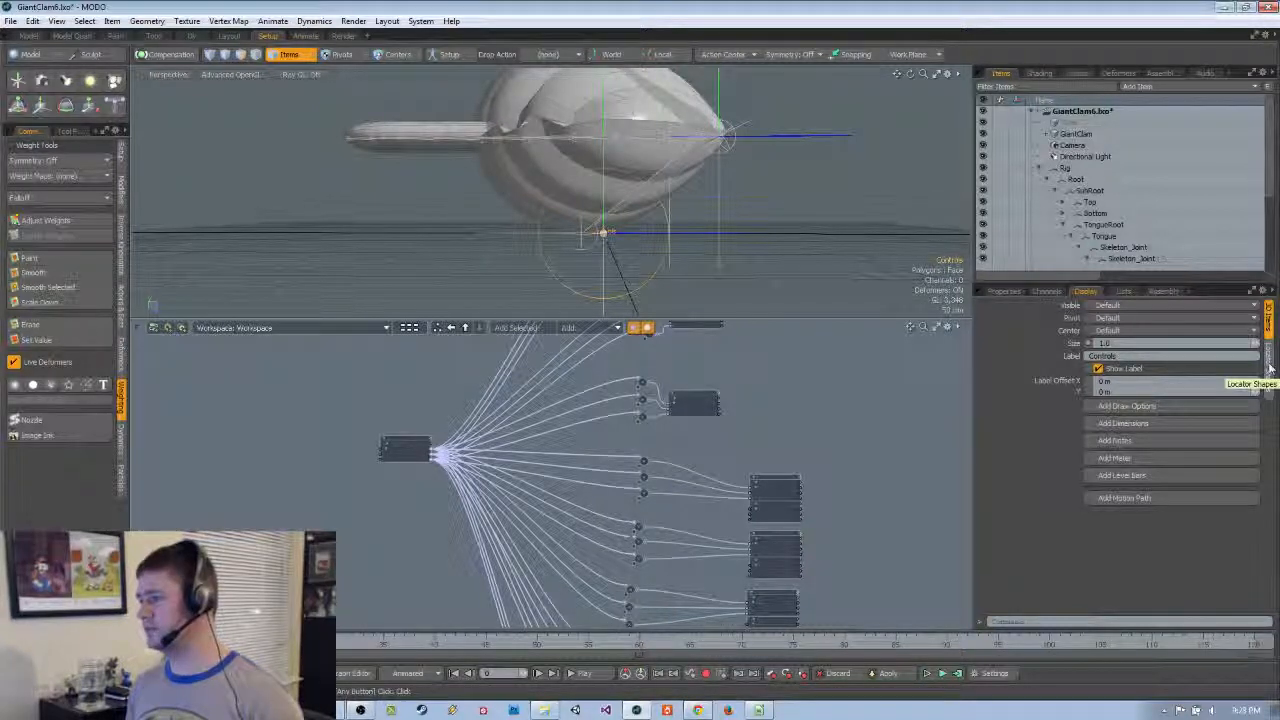
left_click(1269, 368)
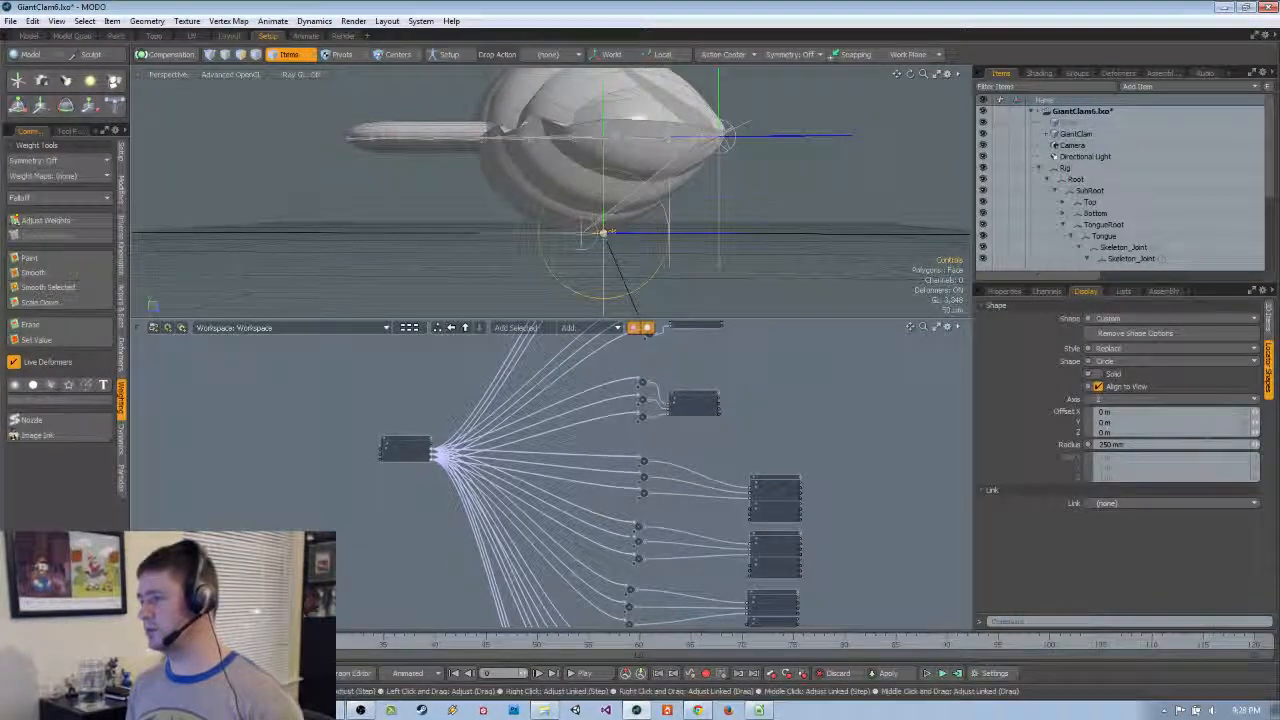
left_click_drag(1255, 423, 1250, 423)
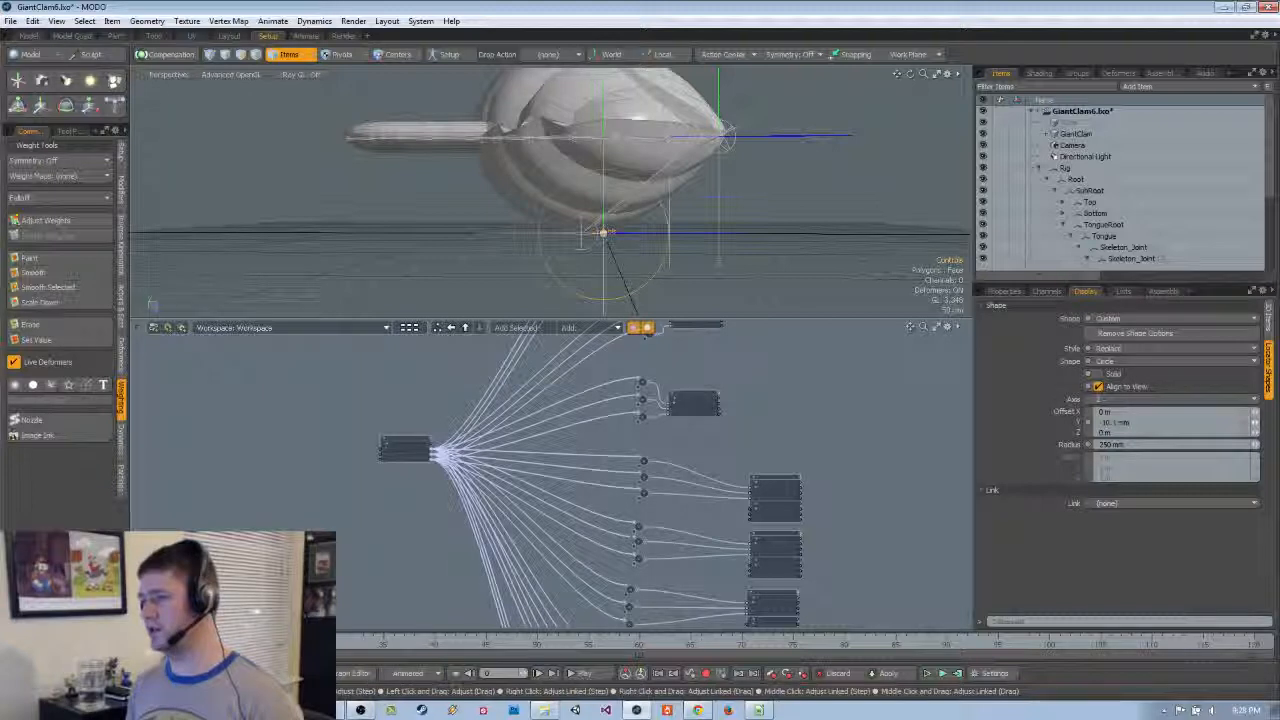
left_click(1110, 422)
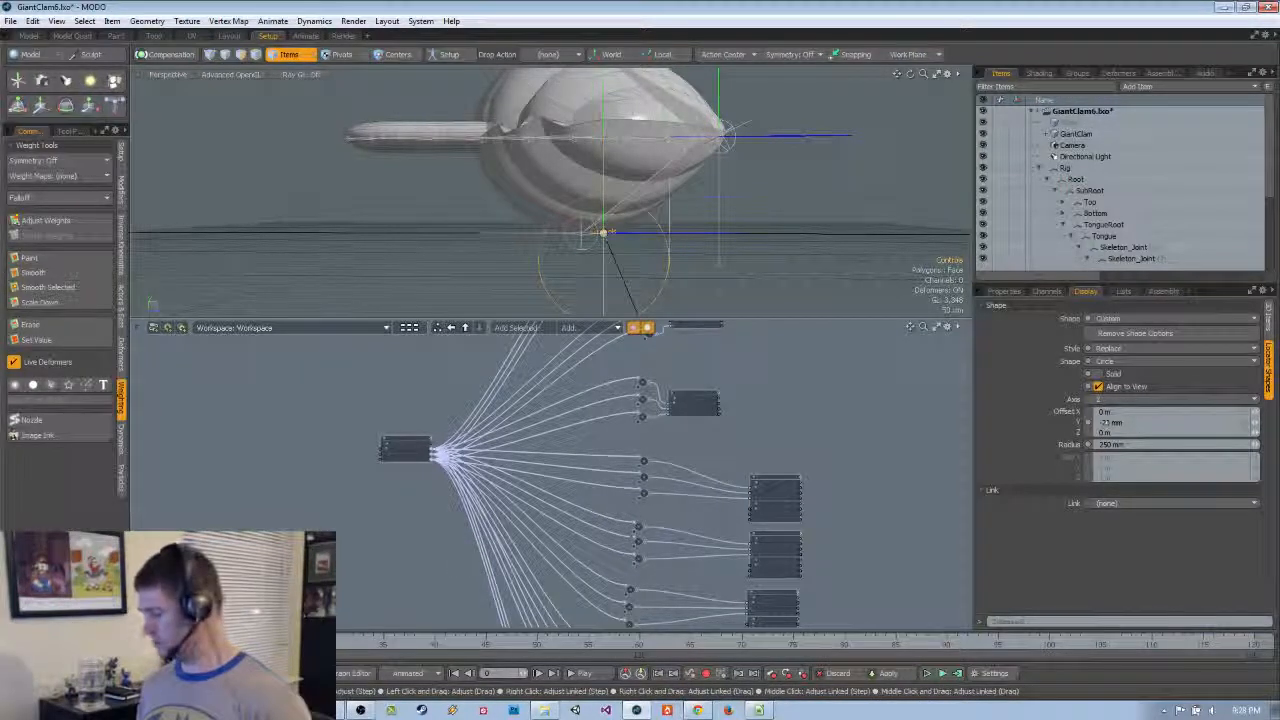
scroll(577, 244, "down", 5)
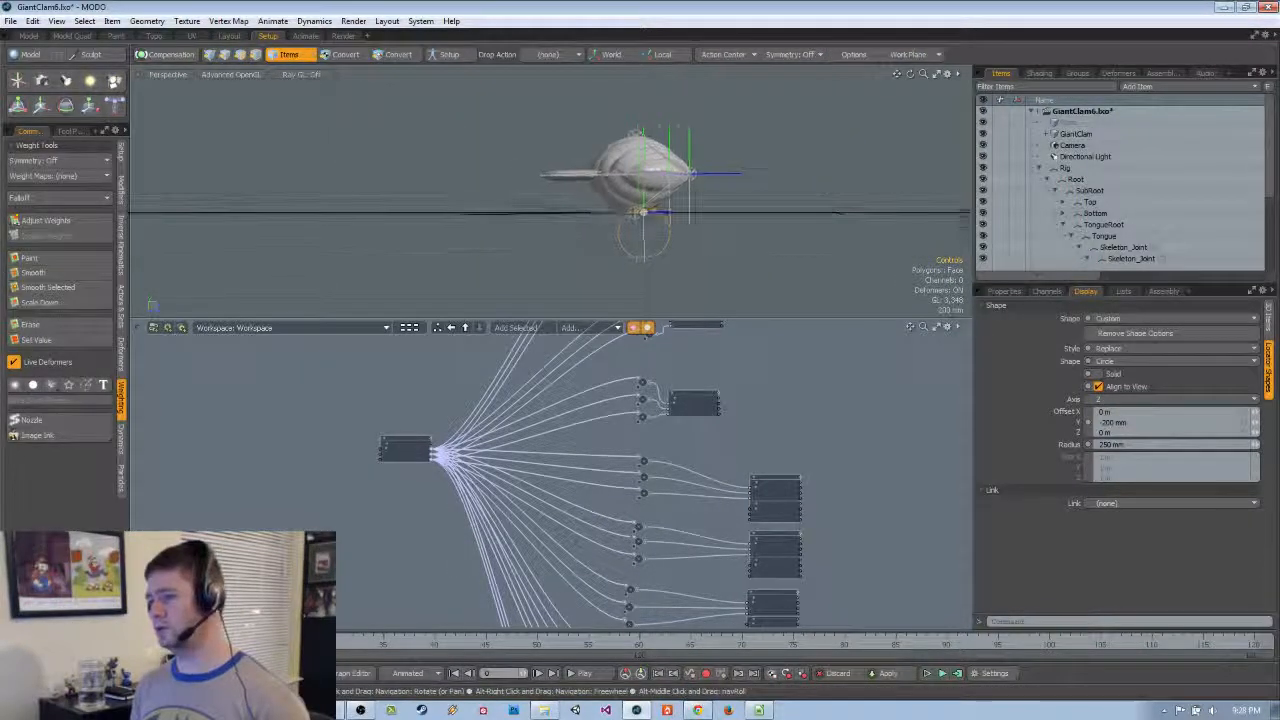
mouse_move(577, 244)
left_mouse_down("ctrl+alt")
mouse_move(760, 244)
mouse_move(600, 250)
left_mouse_up("ctrl+alt")
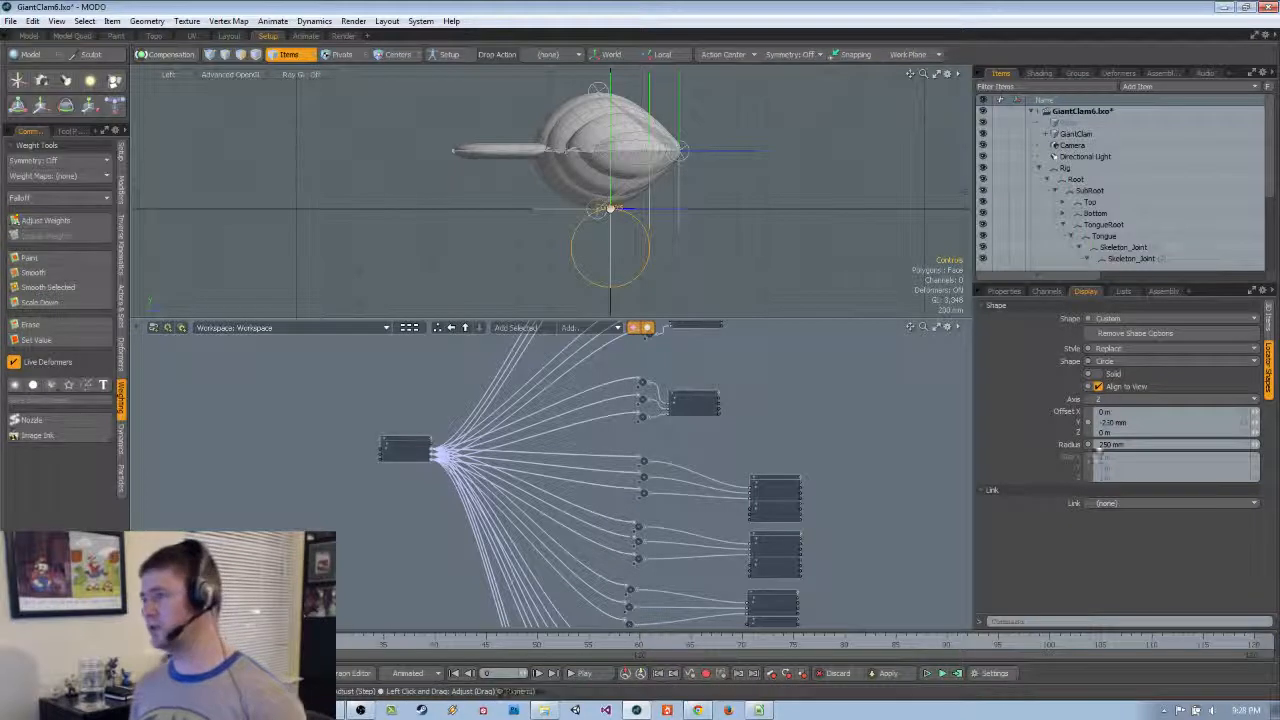
Set the Controls label's Y offset to -250 mm to centre the text inside the circle
left_click(1268, 318)
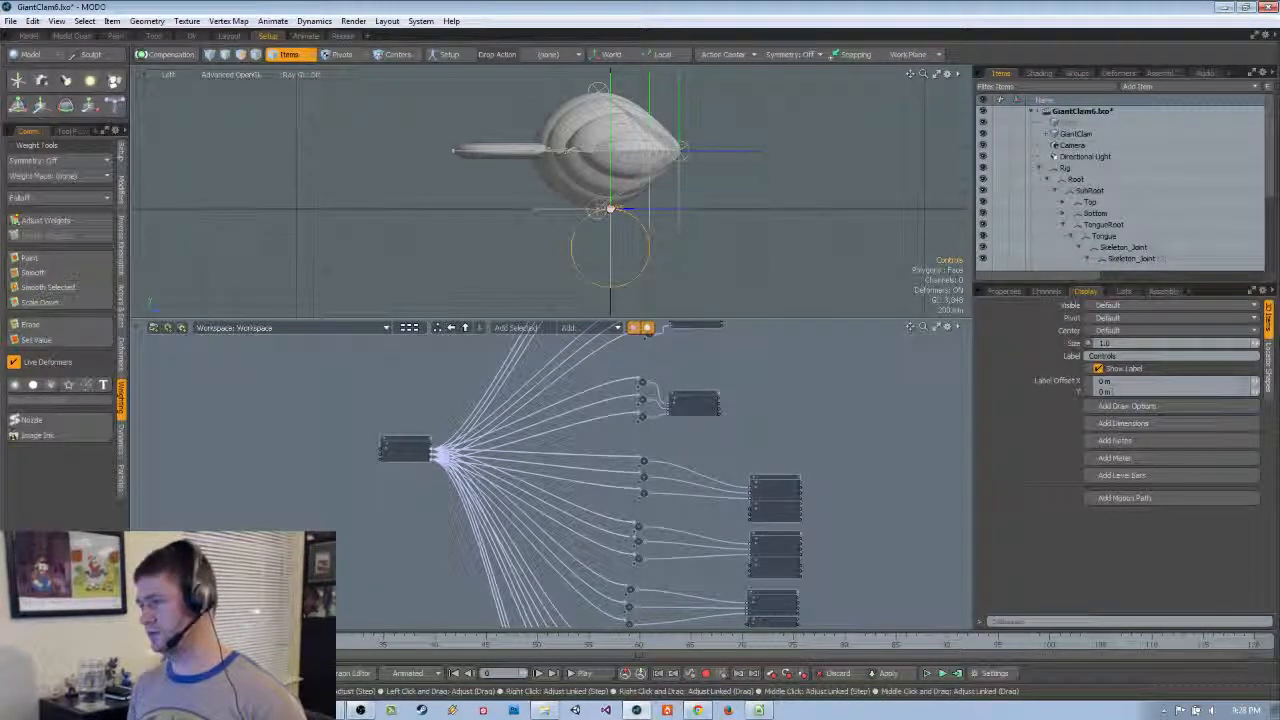
left_click_drag(1113, 392, 1067, 395)
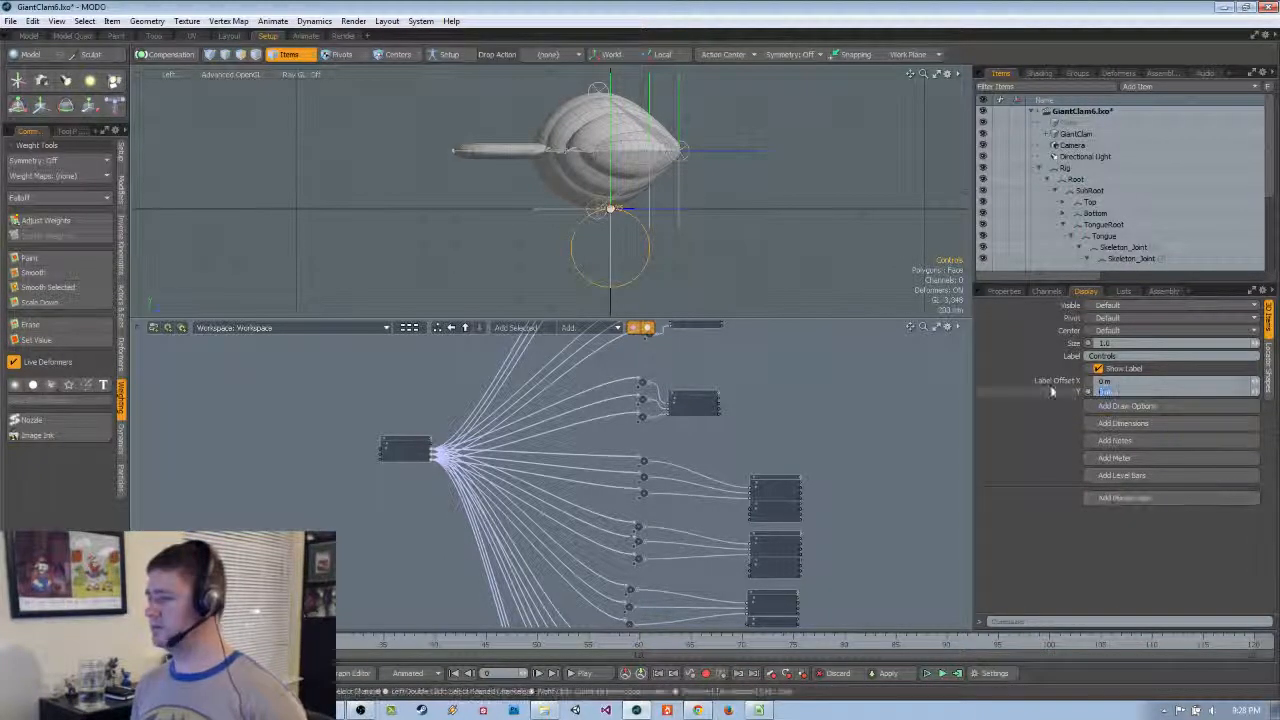
type("-")
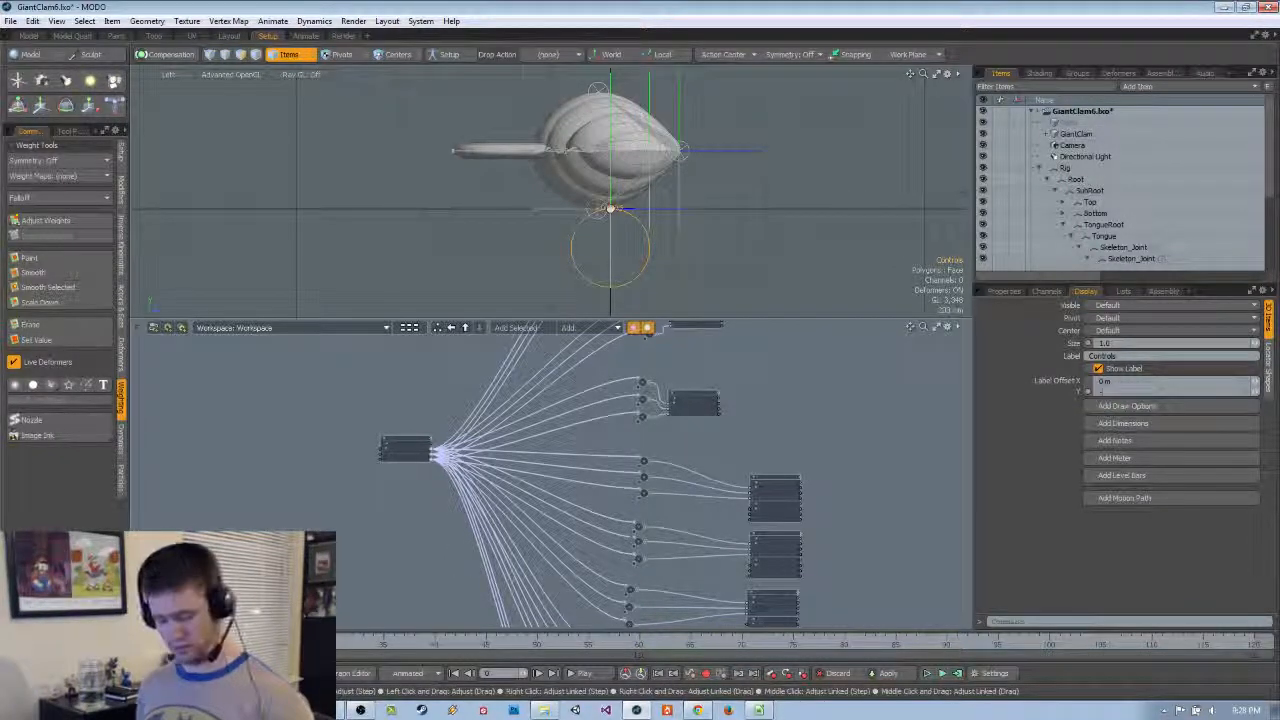
type("250 mm")
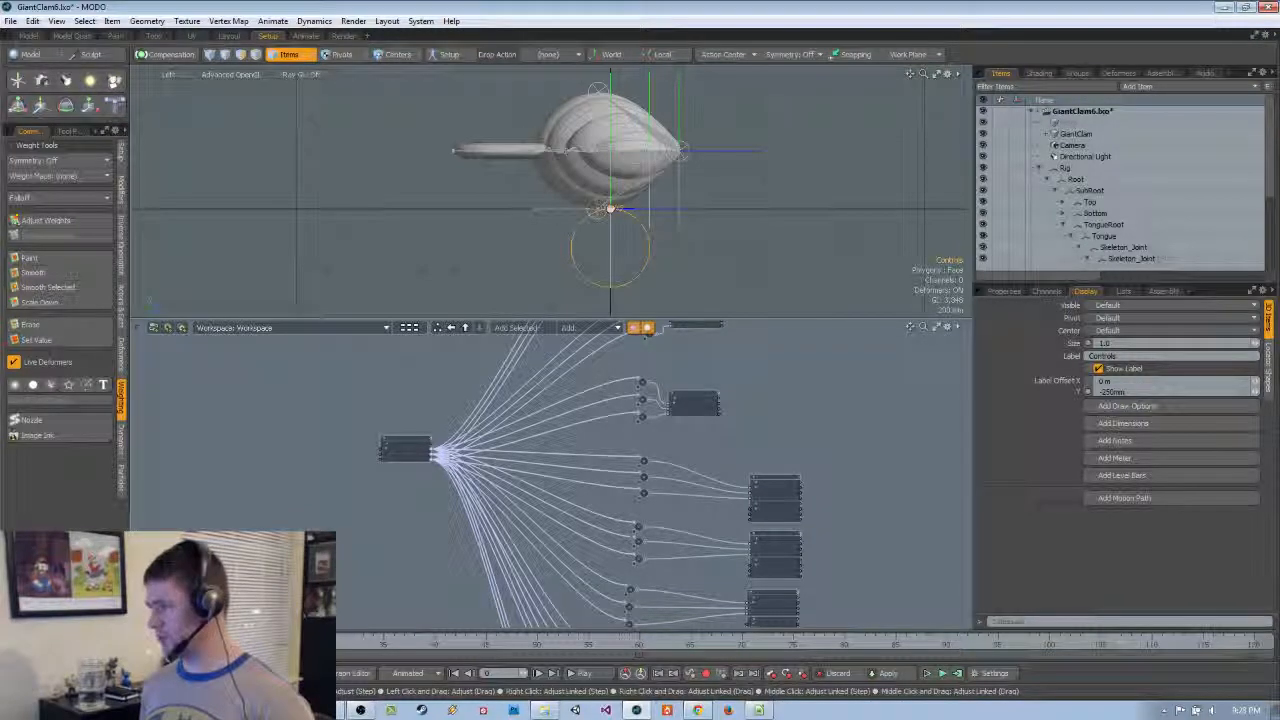
key("Return")
scroll(568, 200, "down", 2)
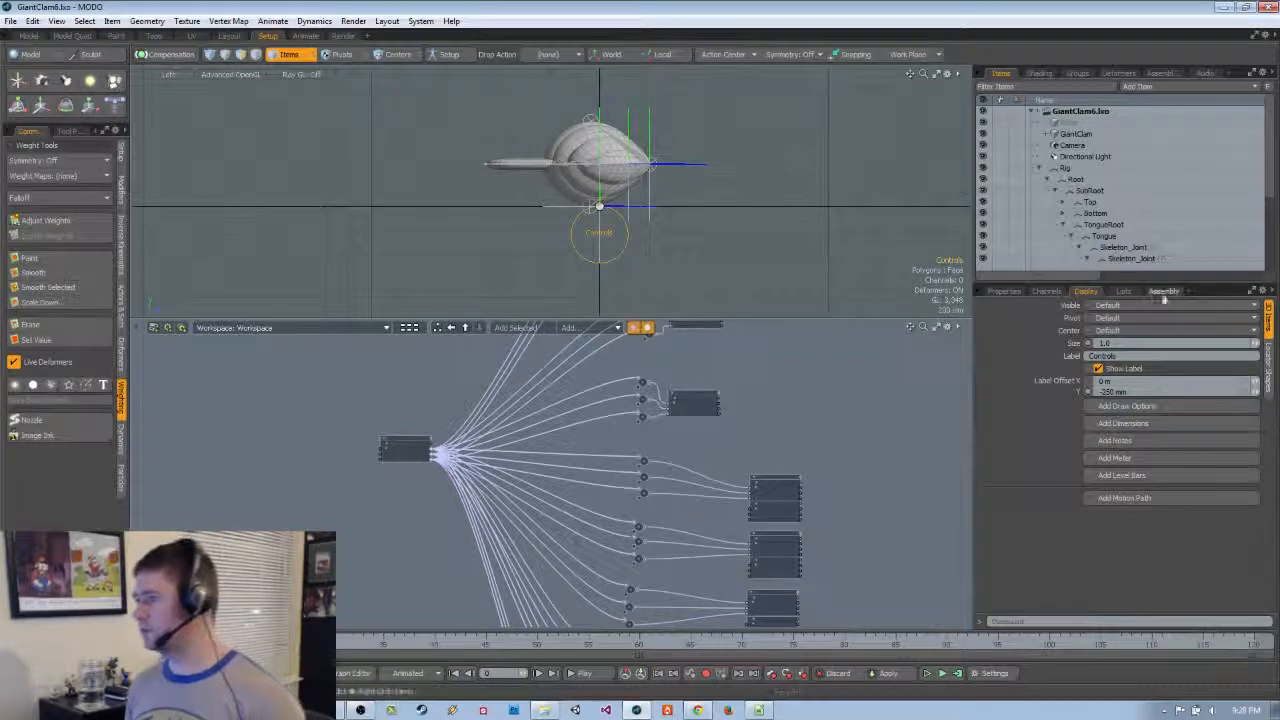
Begin a new float user channel on the Controls locator with the username TongueTipScale
left_click(1047, 291)
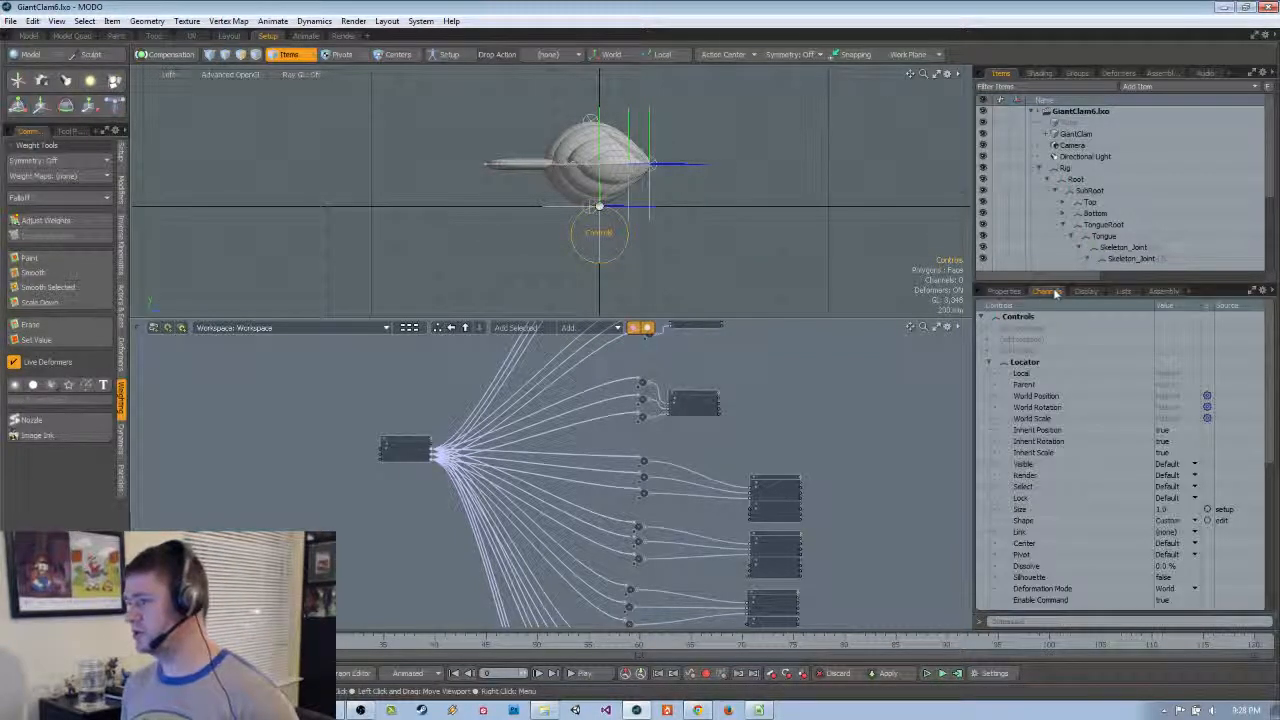
scroll(1120, 460, "down", 7)
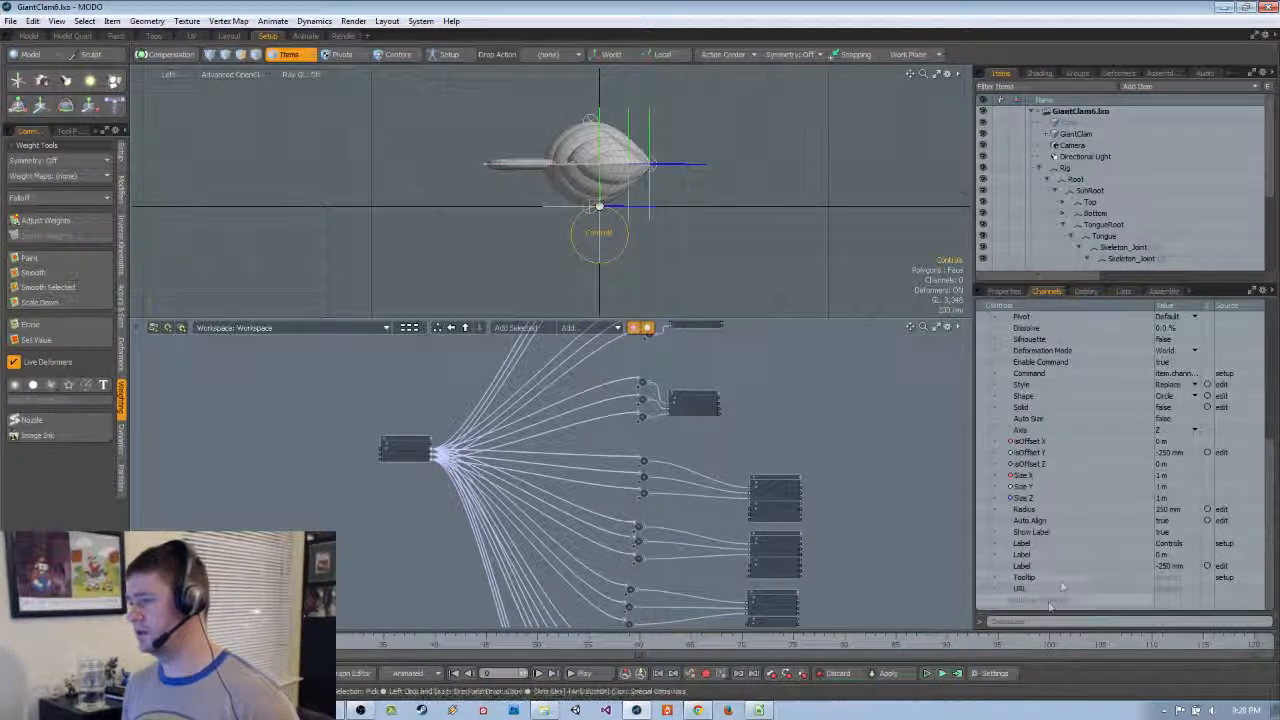
left_click(1004, 291)
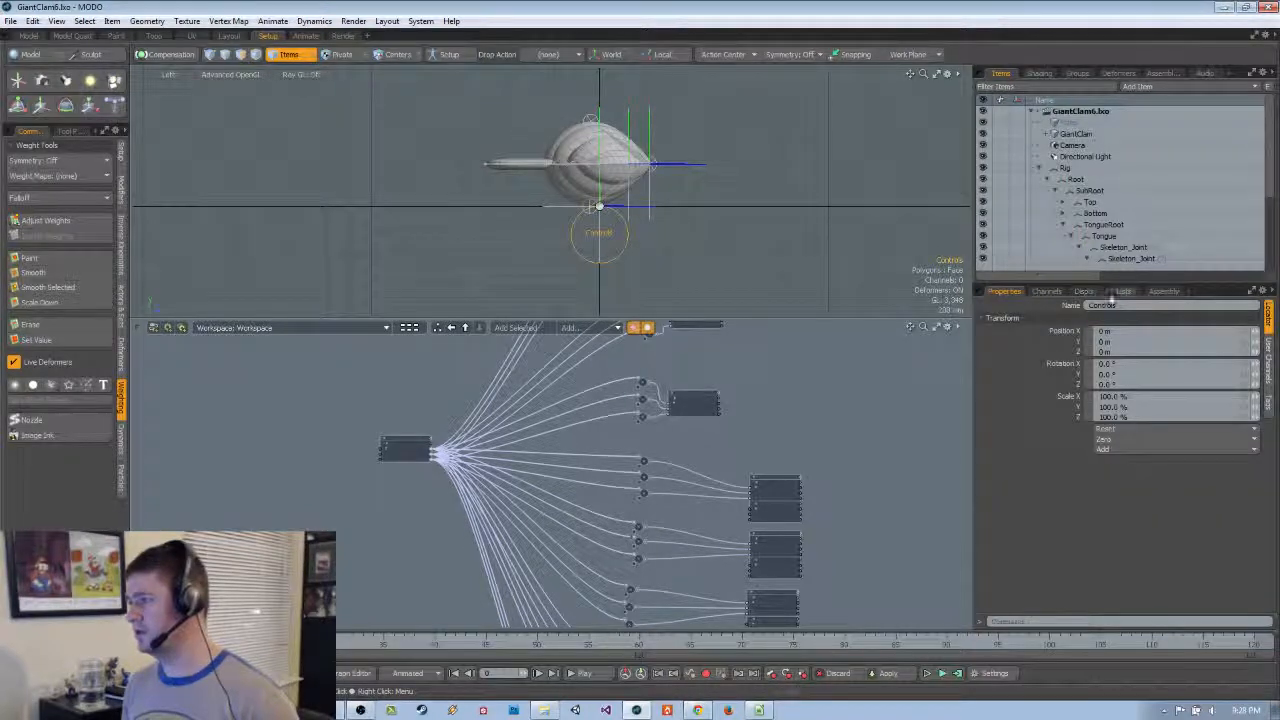
left_click(1268, 360)
left_click(1126, 305)
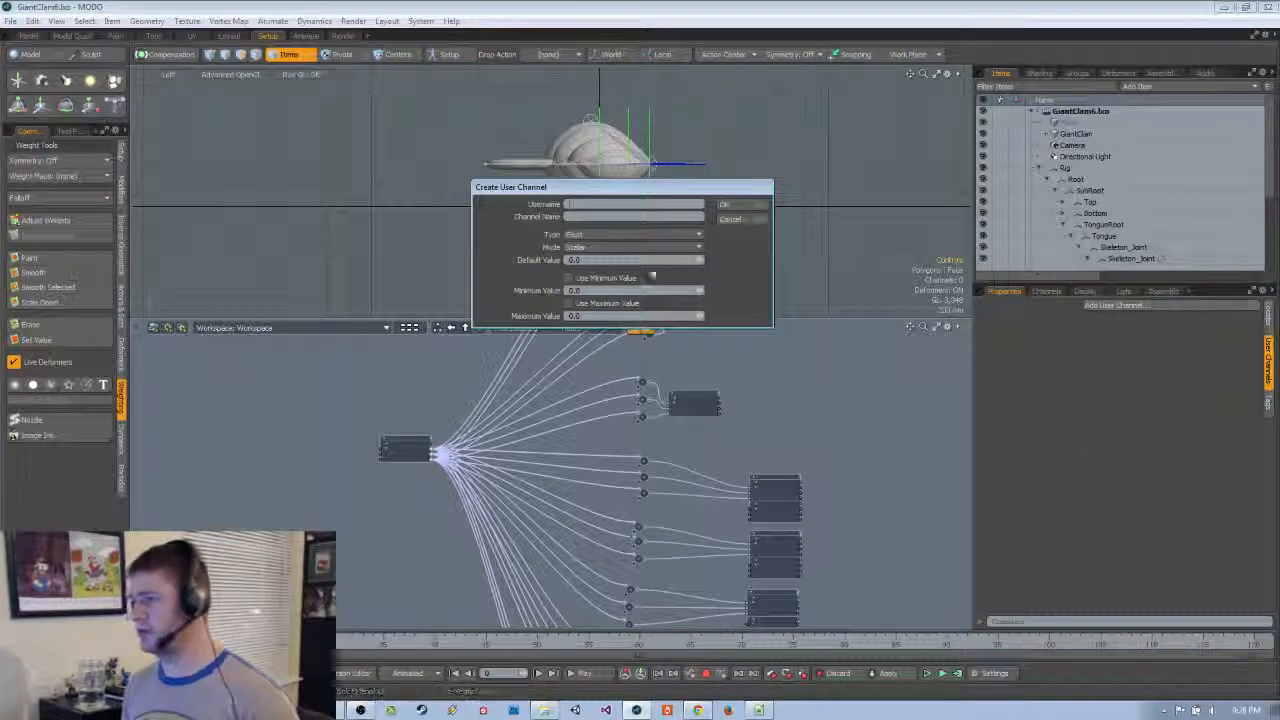
left_click_drag(620, 187, 858, 285)
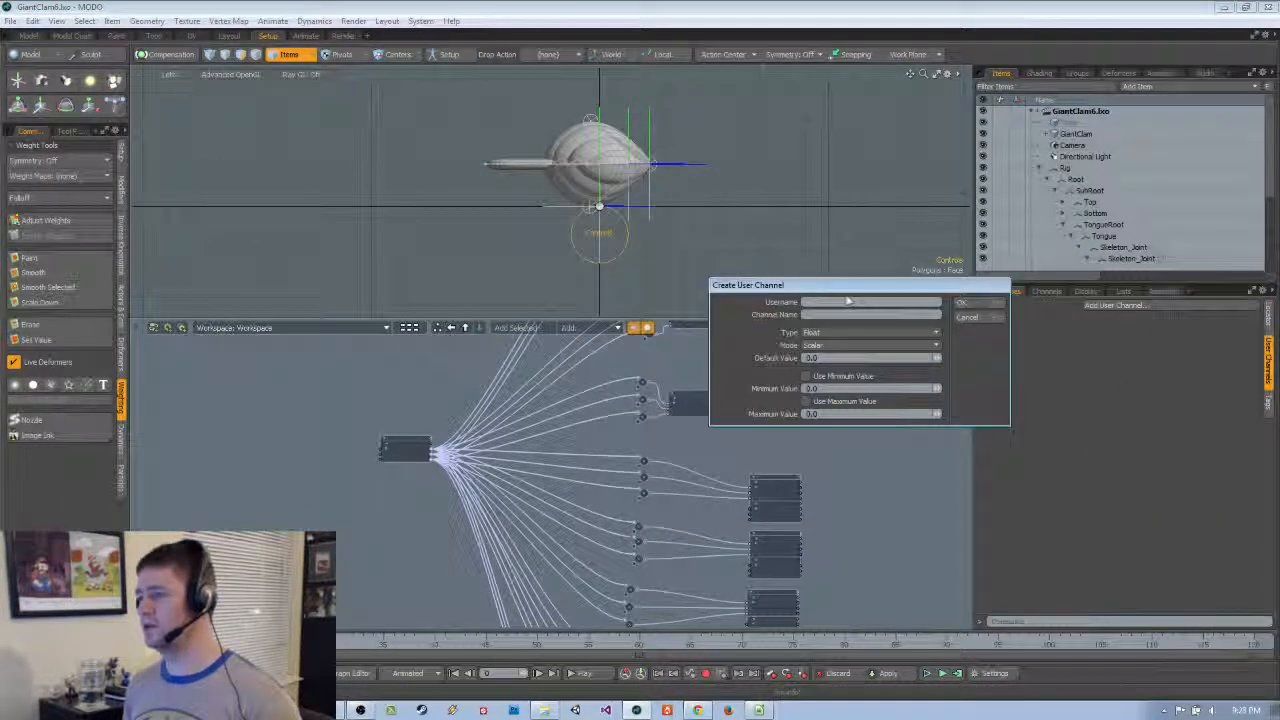
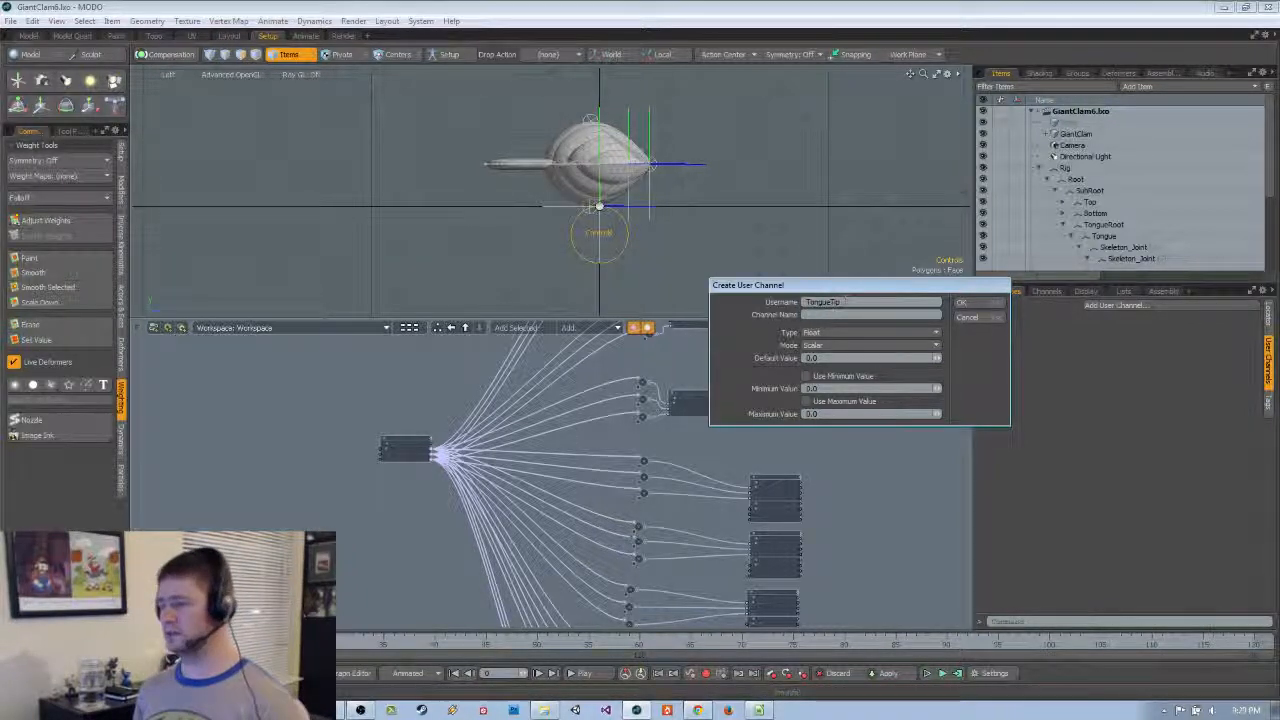
type("Scale")
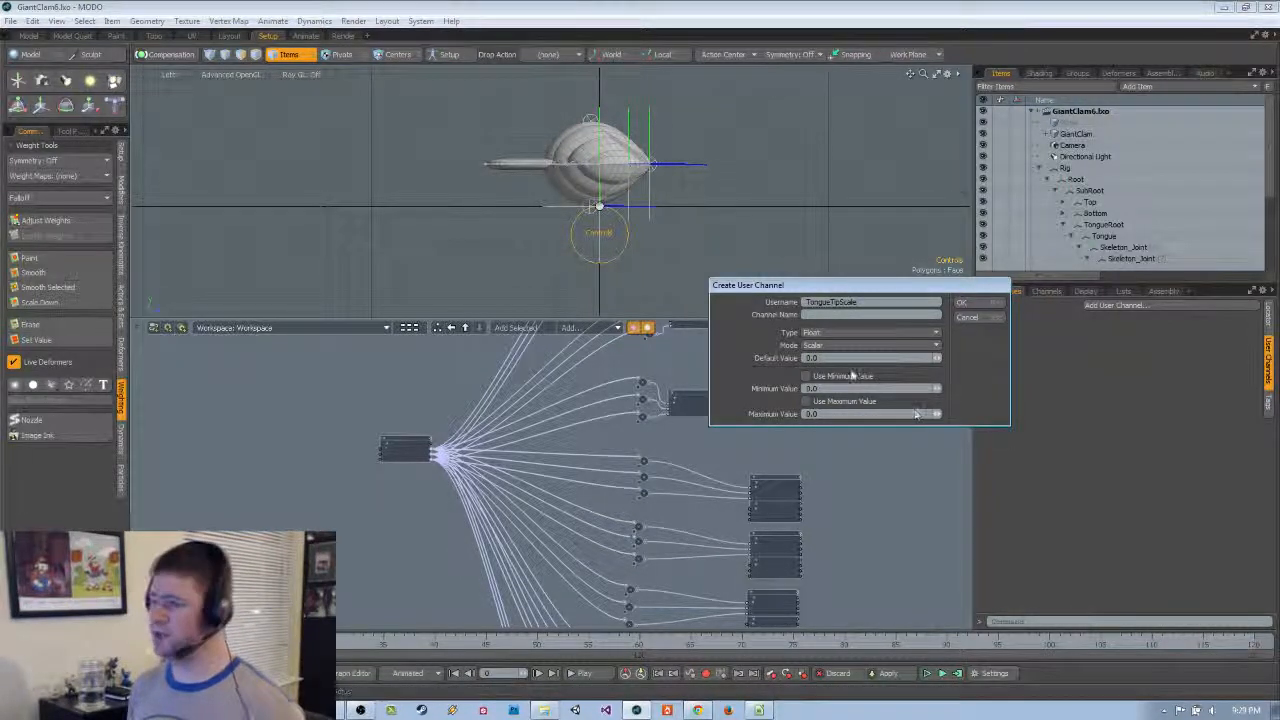
left_click(845, 377)
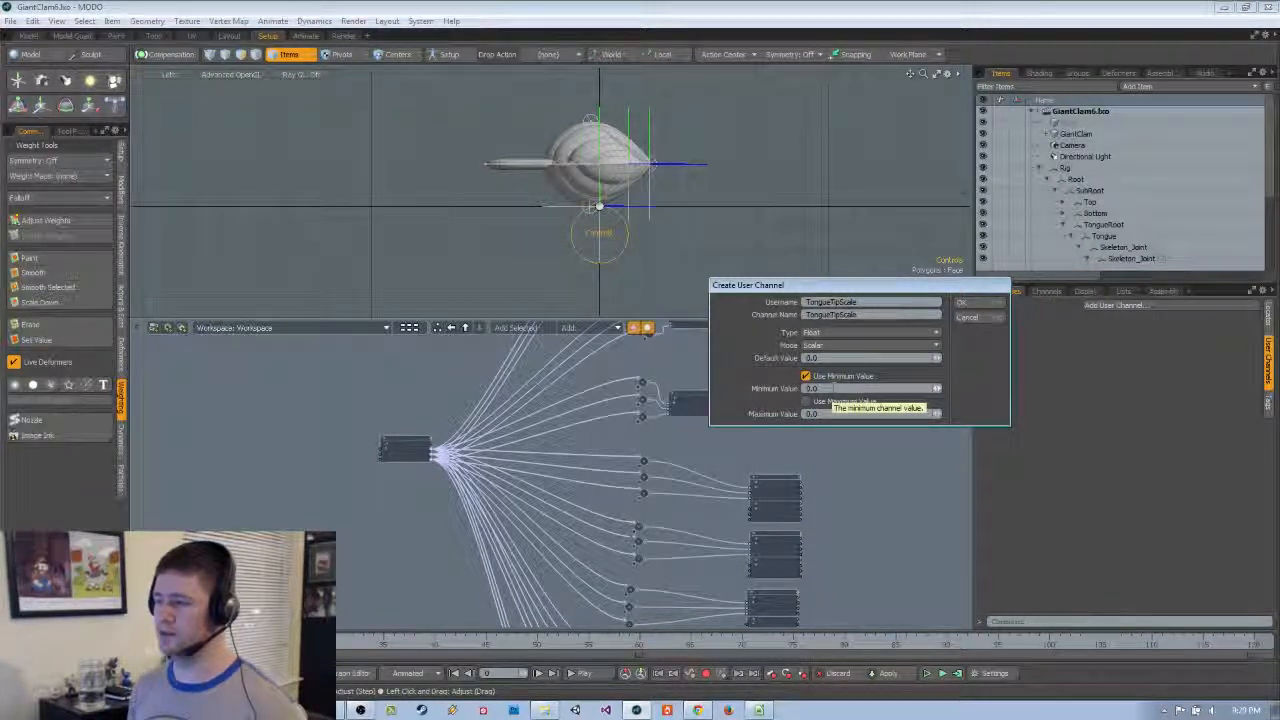
left_click(830, 389)
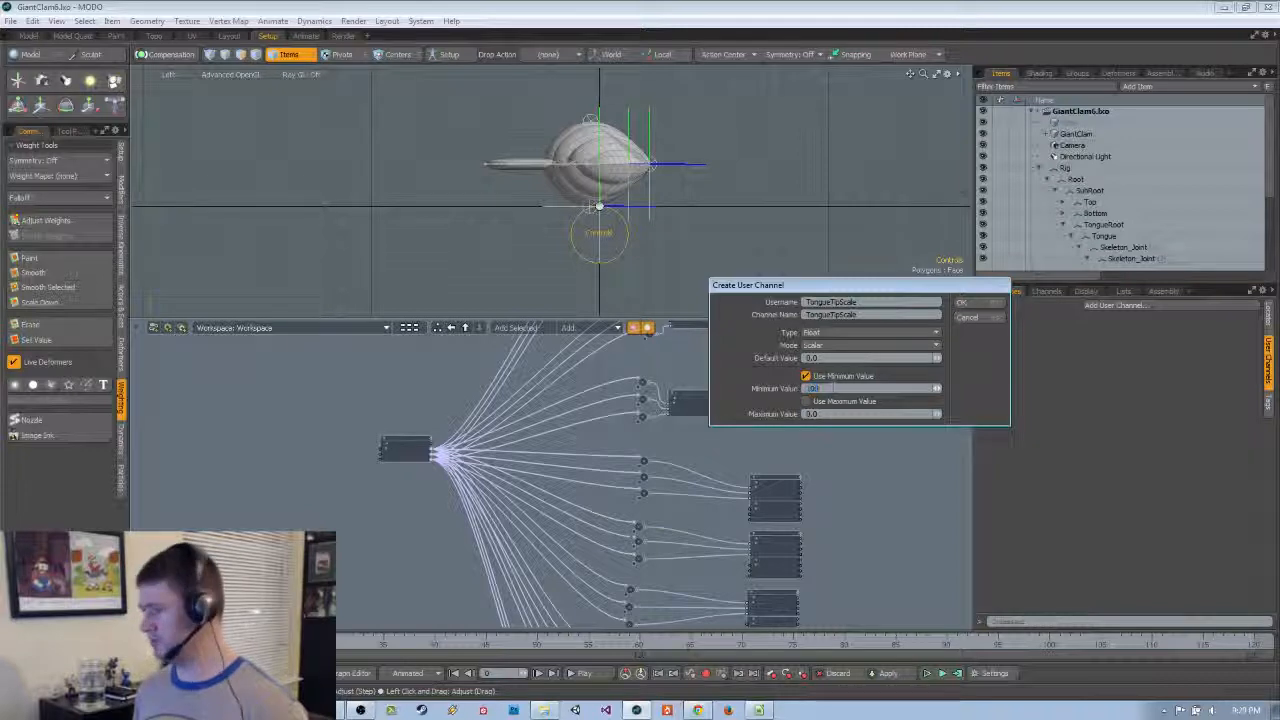
type("100")
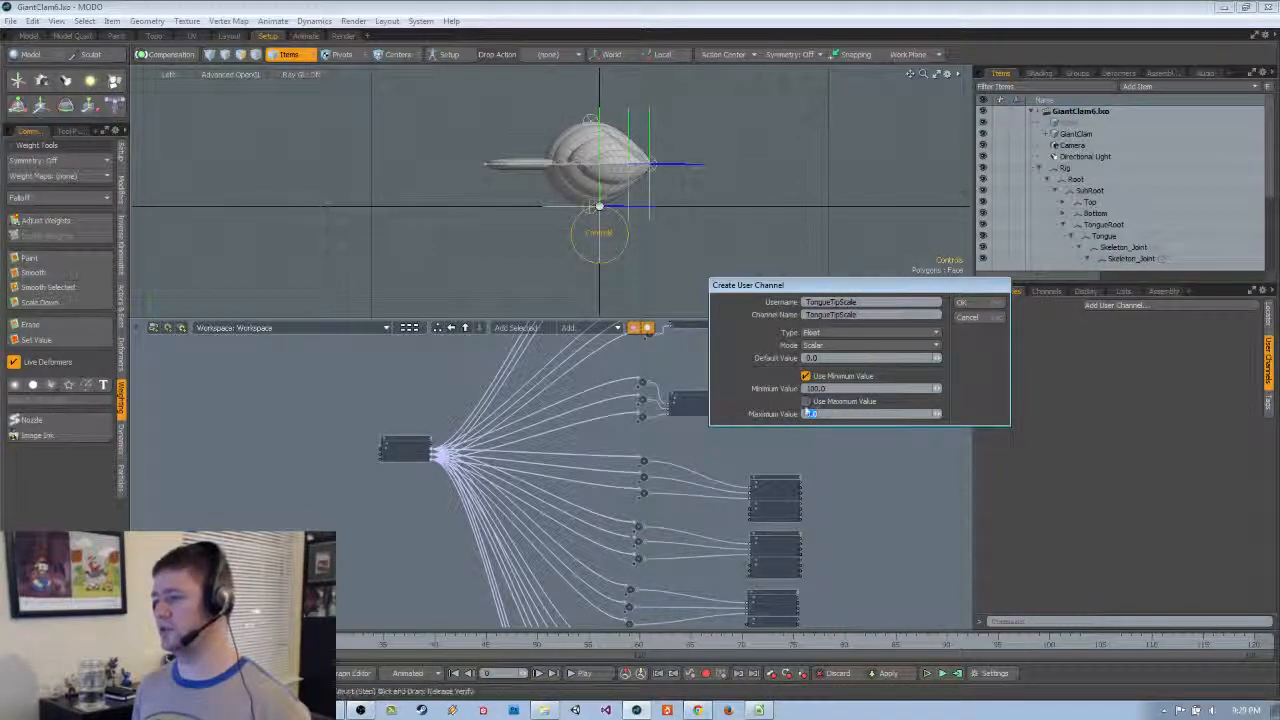
left_click(806, 401)
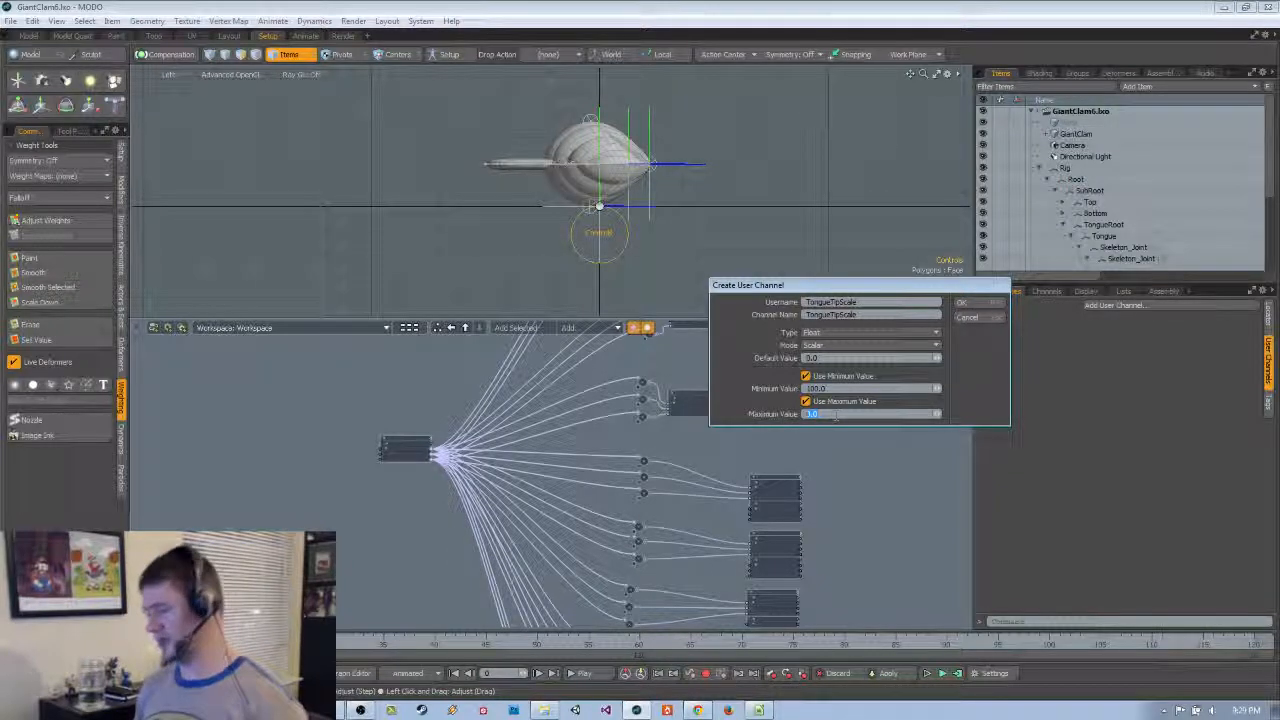
left_click(807, 375)
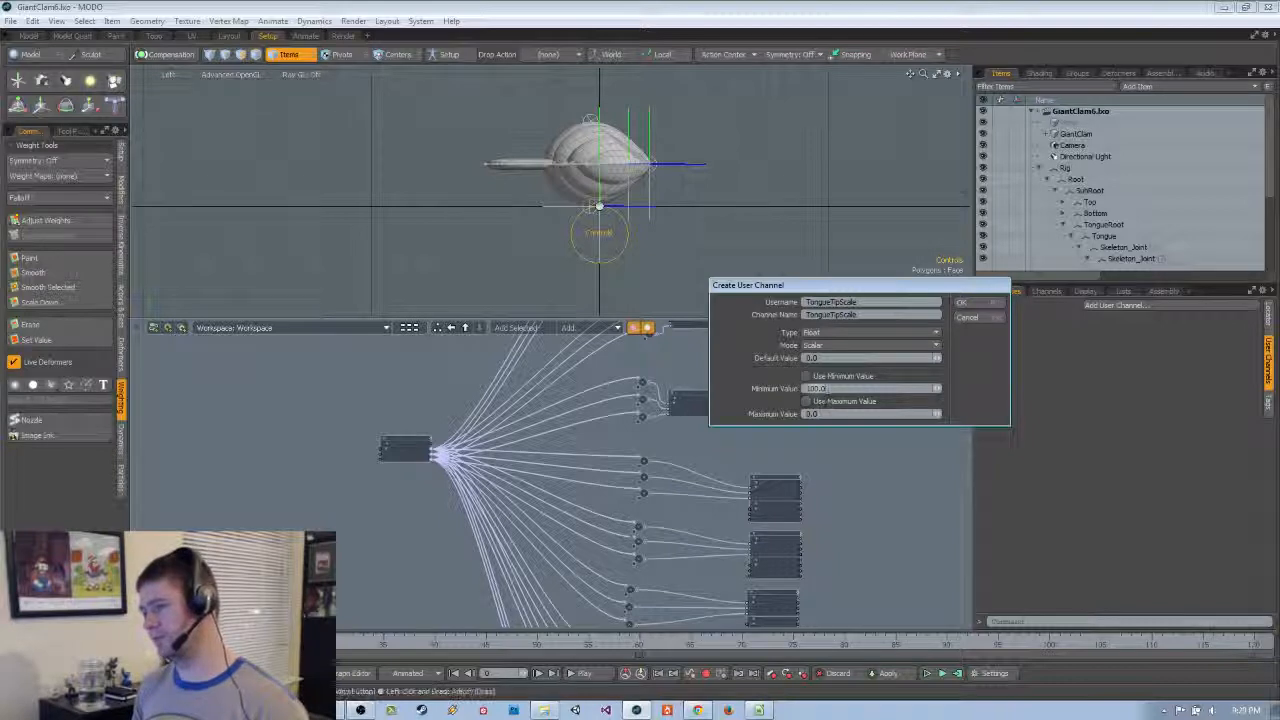
Create the TongueTipScale channel without limits and add a second float user channel named TongueScale
key("Tab")
key("Return")
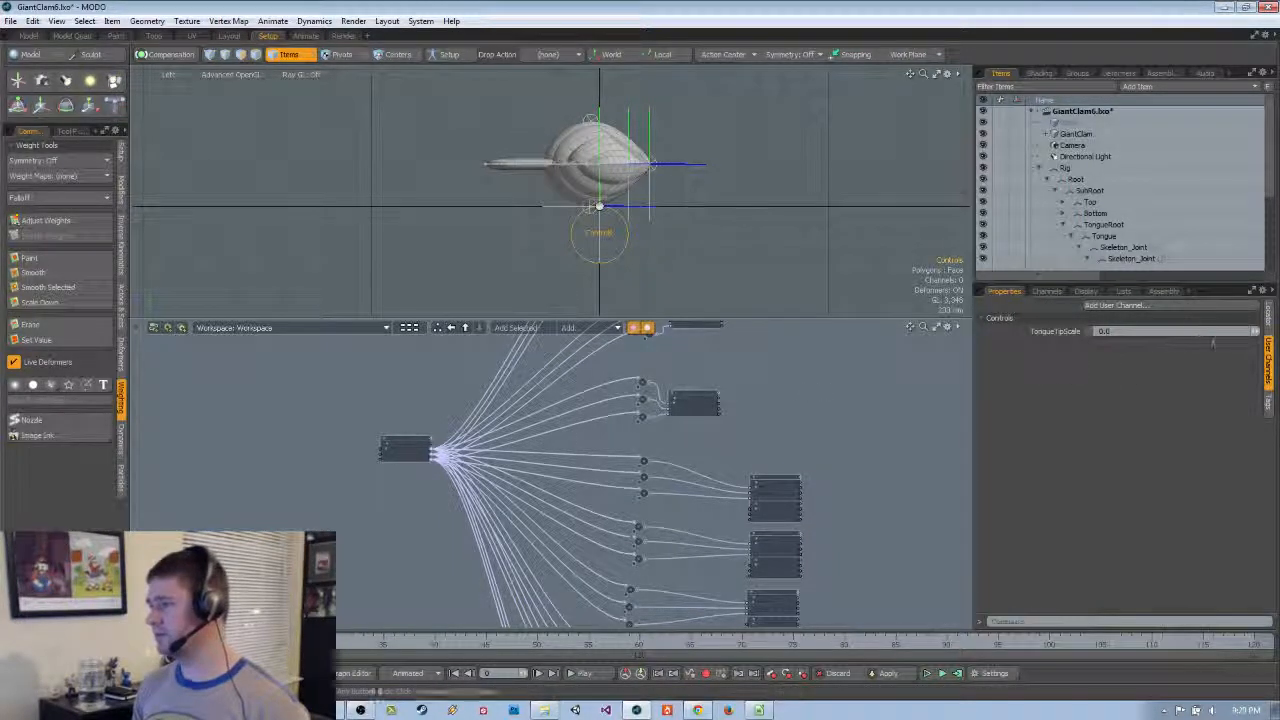
left_click(1155, 306)
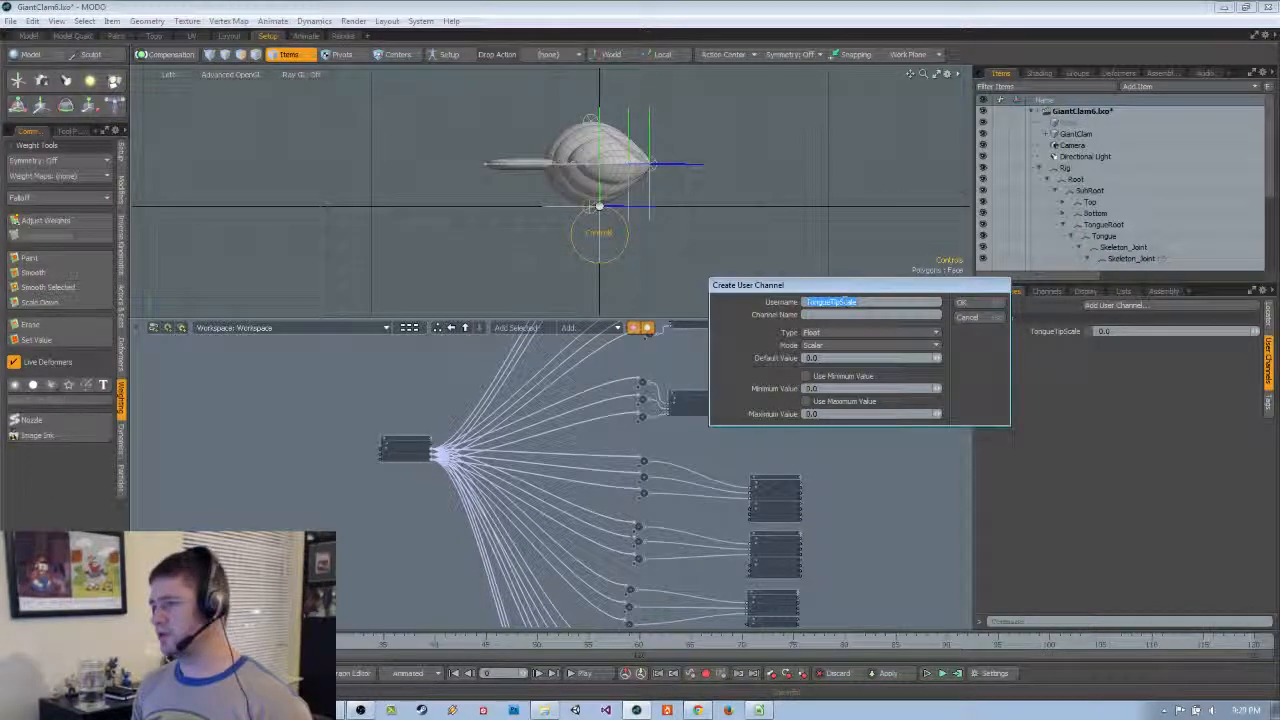
left_click(834, 301)
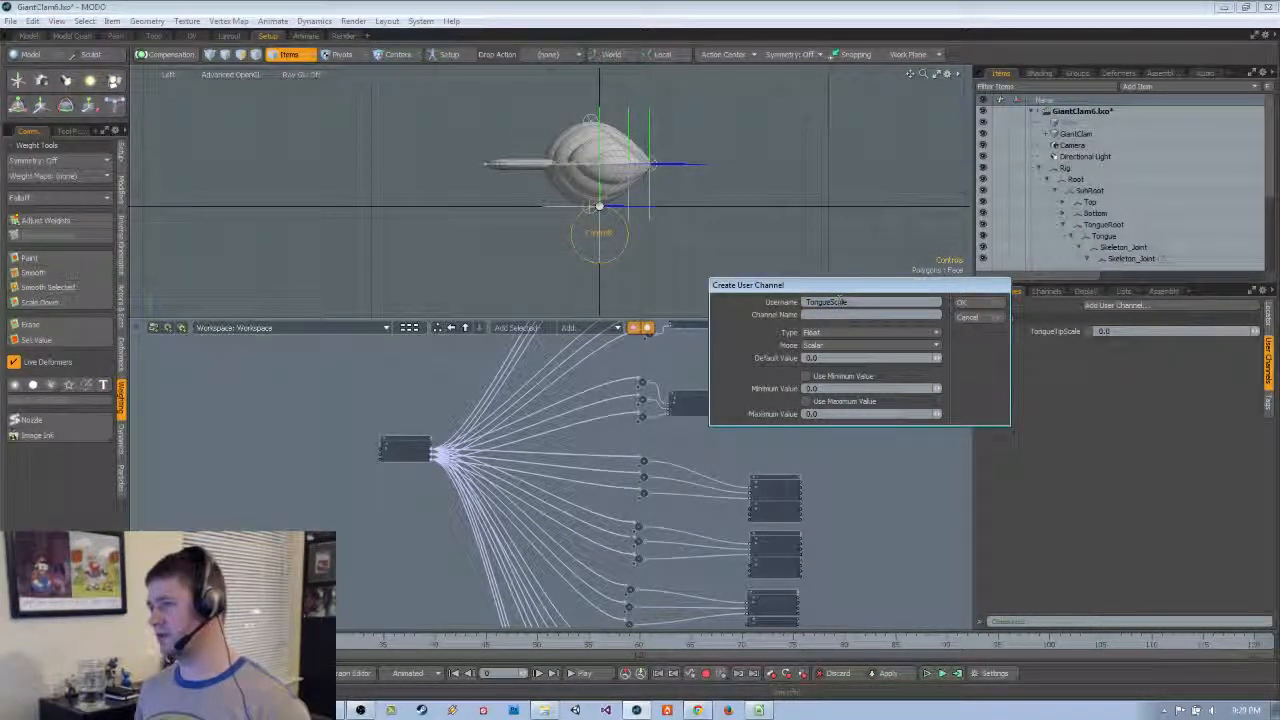
key("Return")
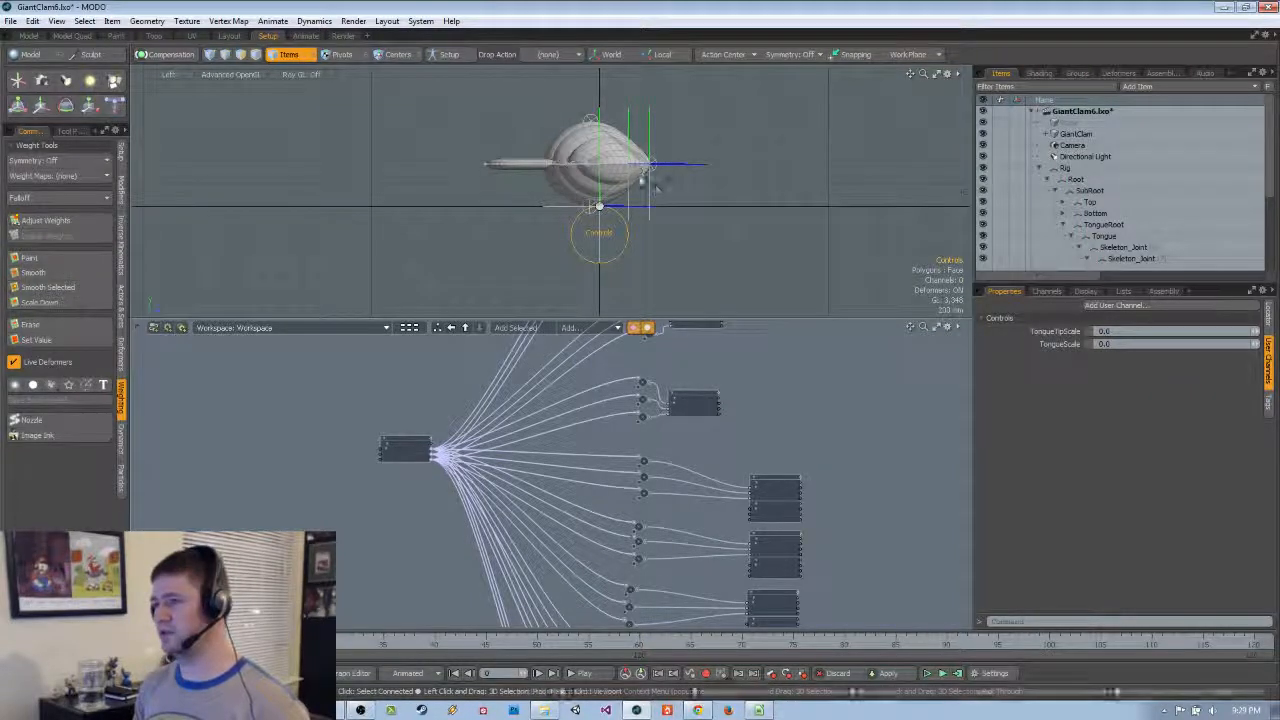
Add a float user channel named LickVertical to the Controls locator
left_click_drag(758, 263, 652, 193, "alt")
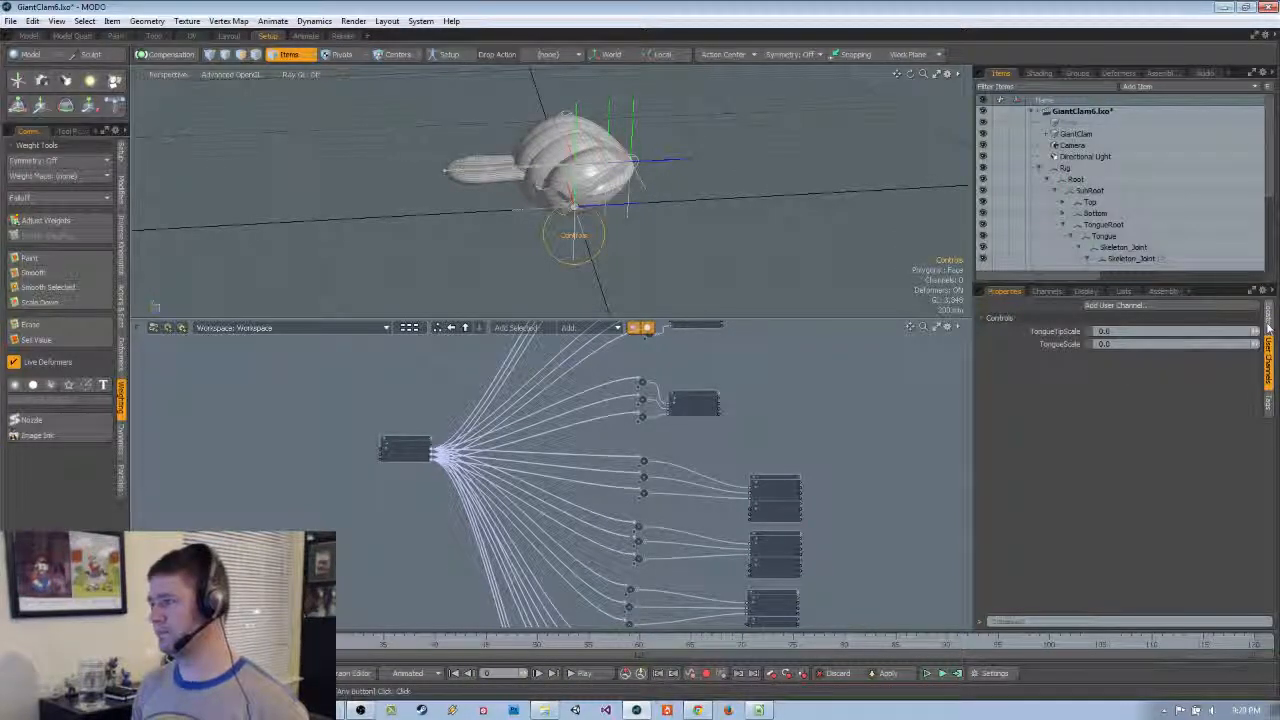
mouse_move(672, 236)
left_mouse_down("alt")
mouse_move(650, 206)
mouse_move(655, 243)
mouse_move(680, 241)
left_mouse_up("alt")
scroll(645, 206, "up", 3)
scroll(684, 240, "down", 3)
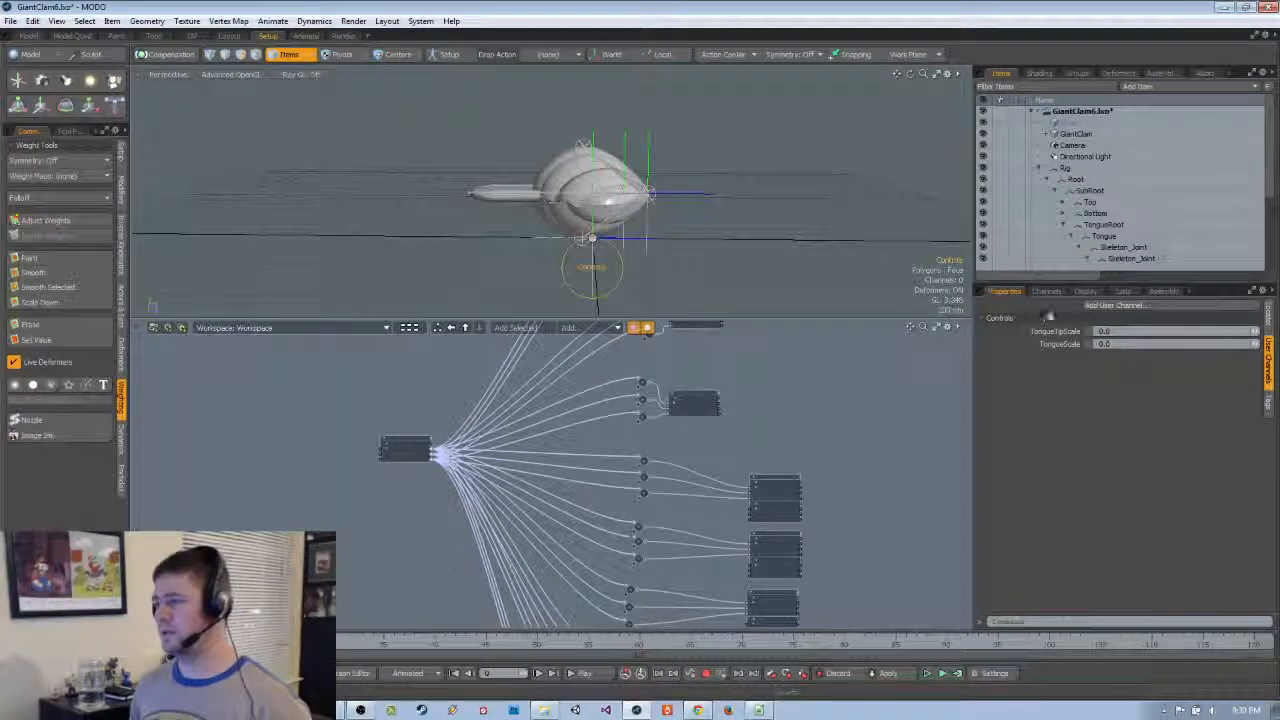
left_click(1140, 305)
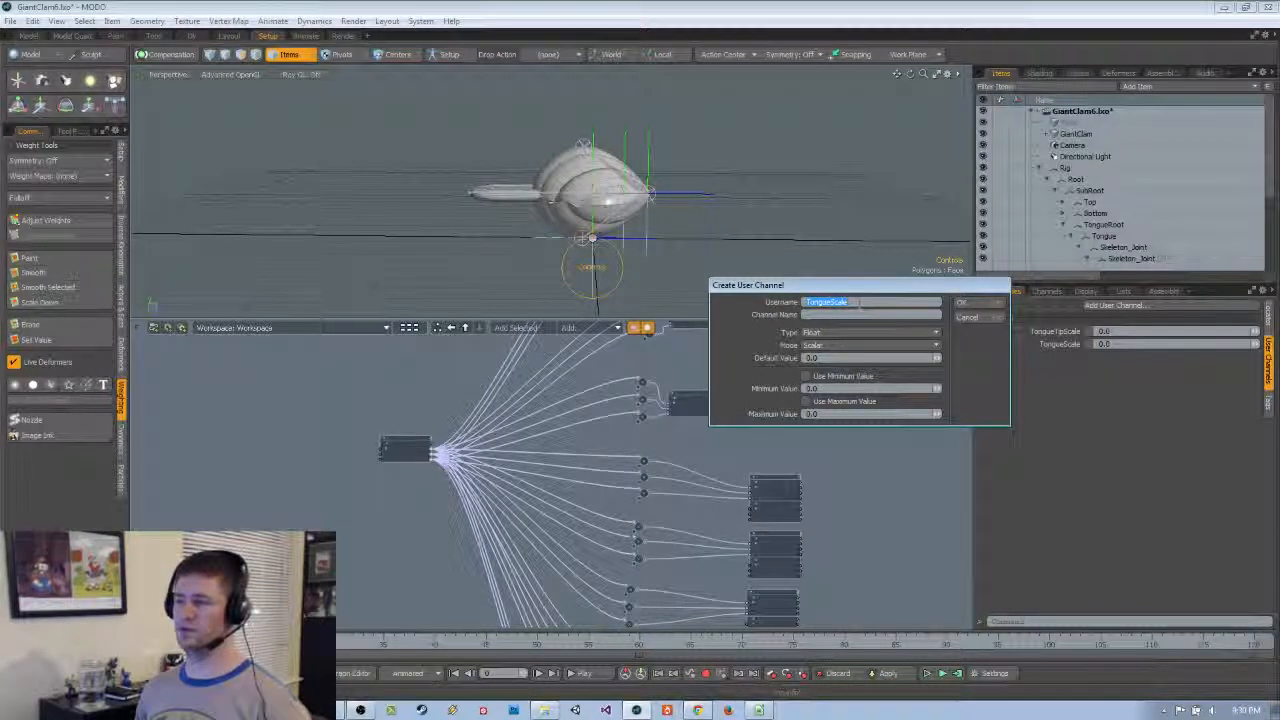
type("LickV")
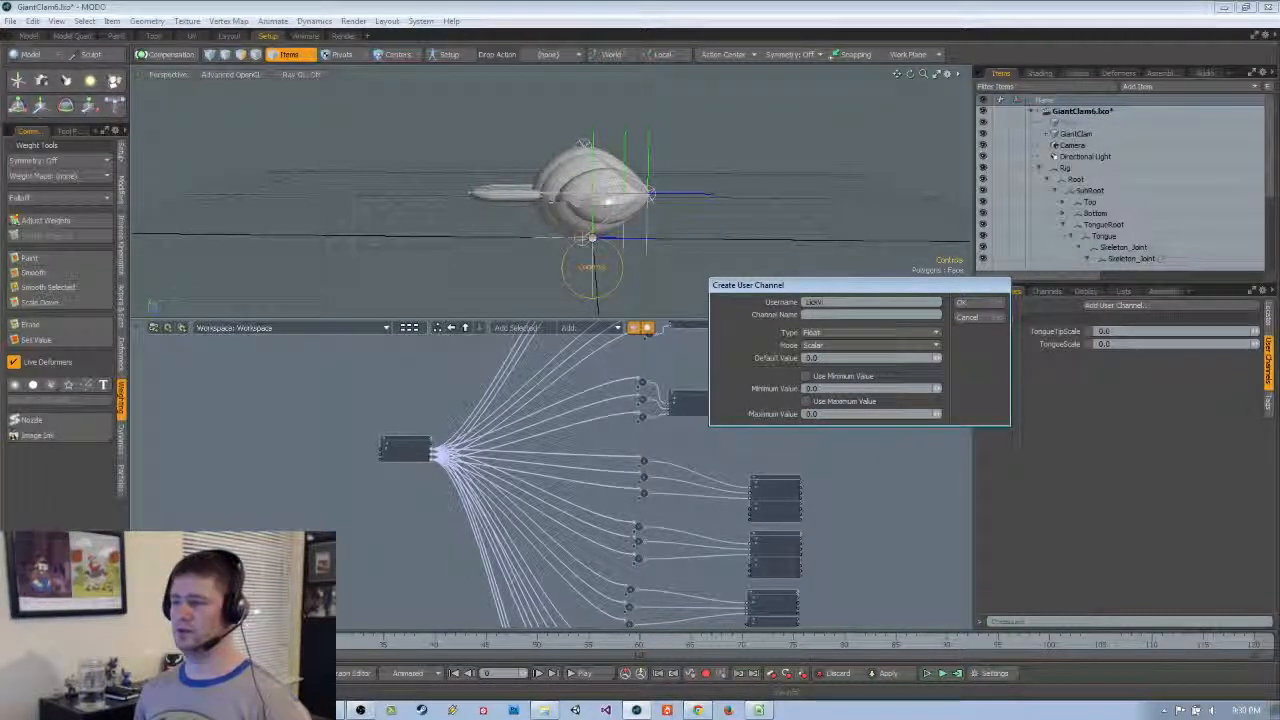
type("ertical")
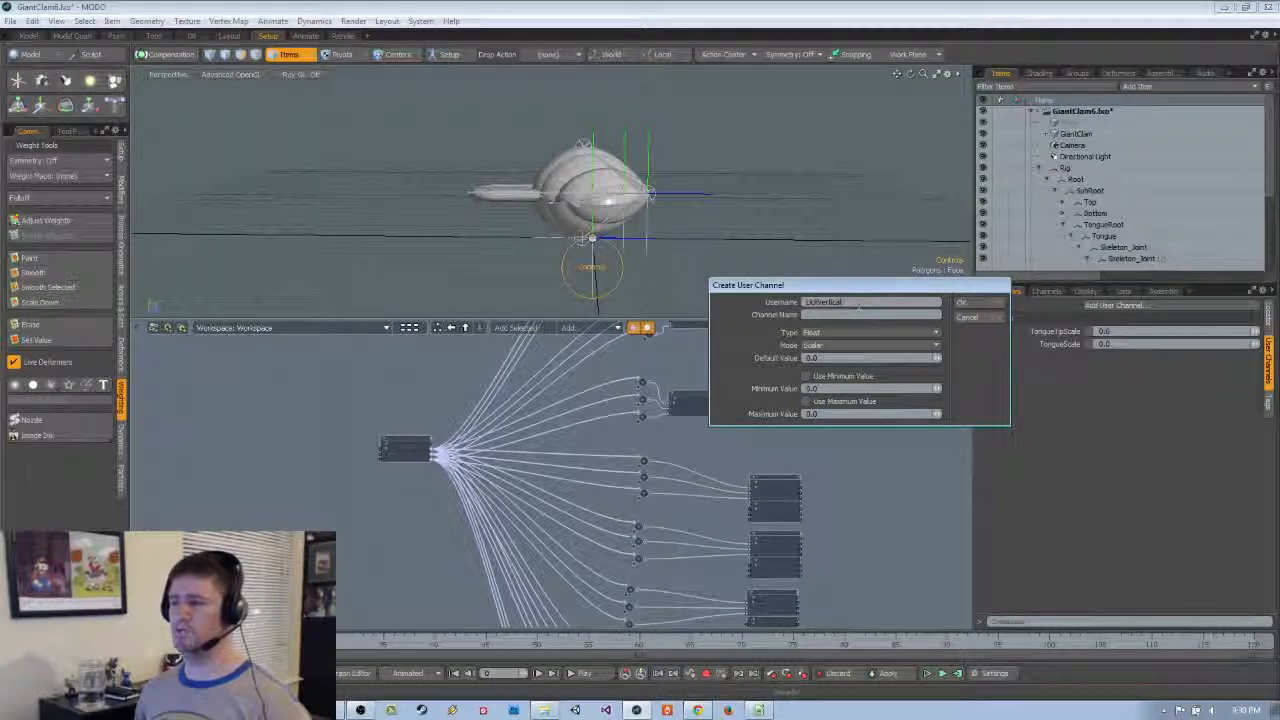
key("Return")
Add a float user channel named LickHorizontal to the Controls locator
left_click(1086, 307)
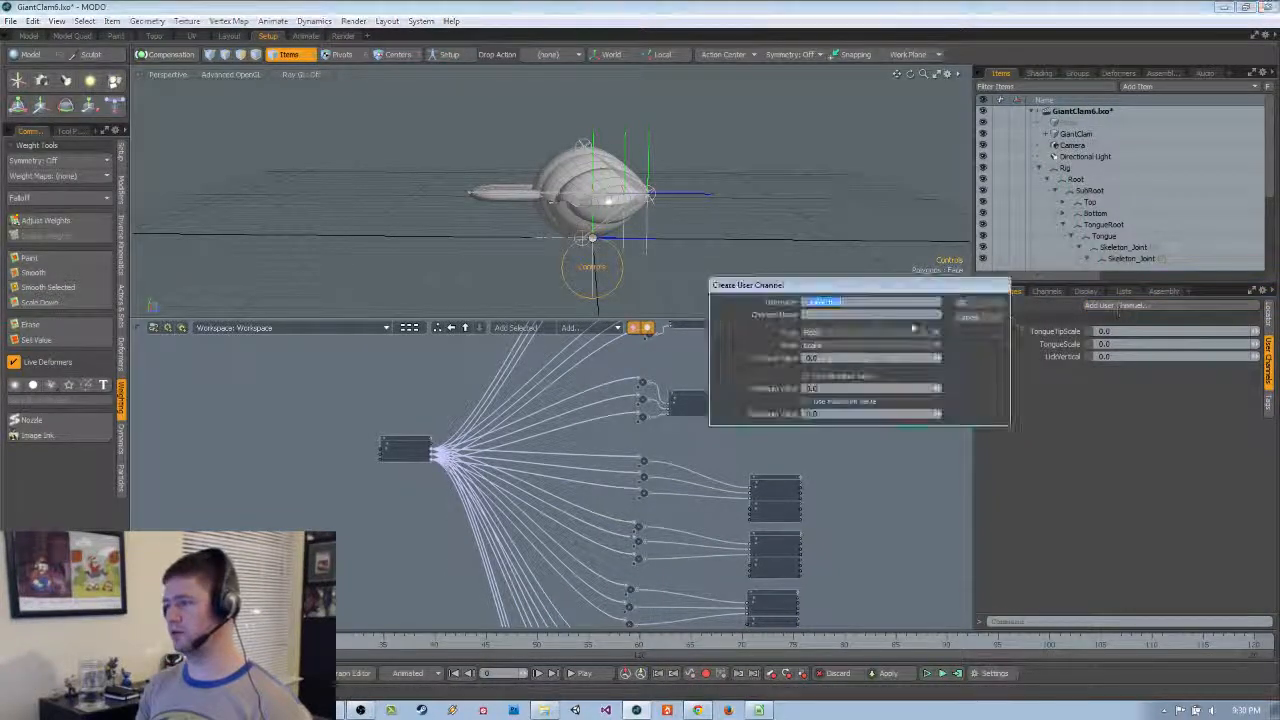
type("L")
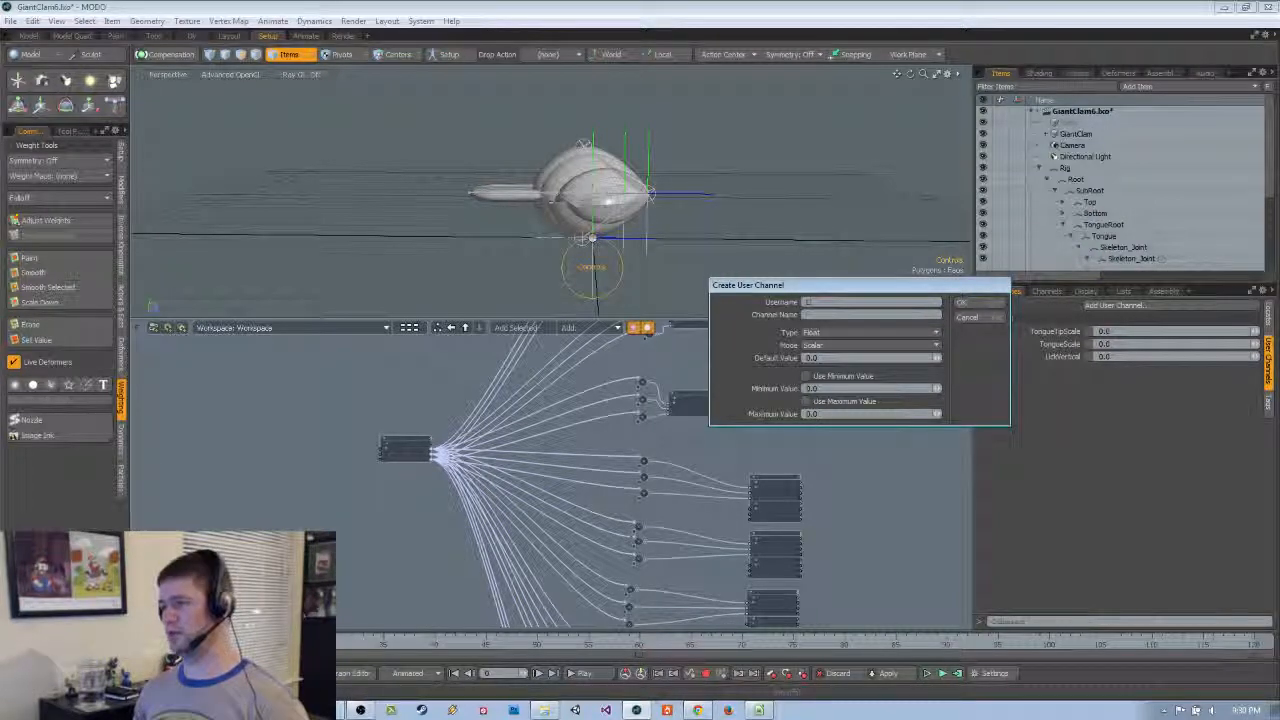
type("ickHorizontal")
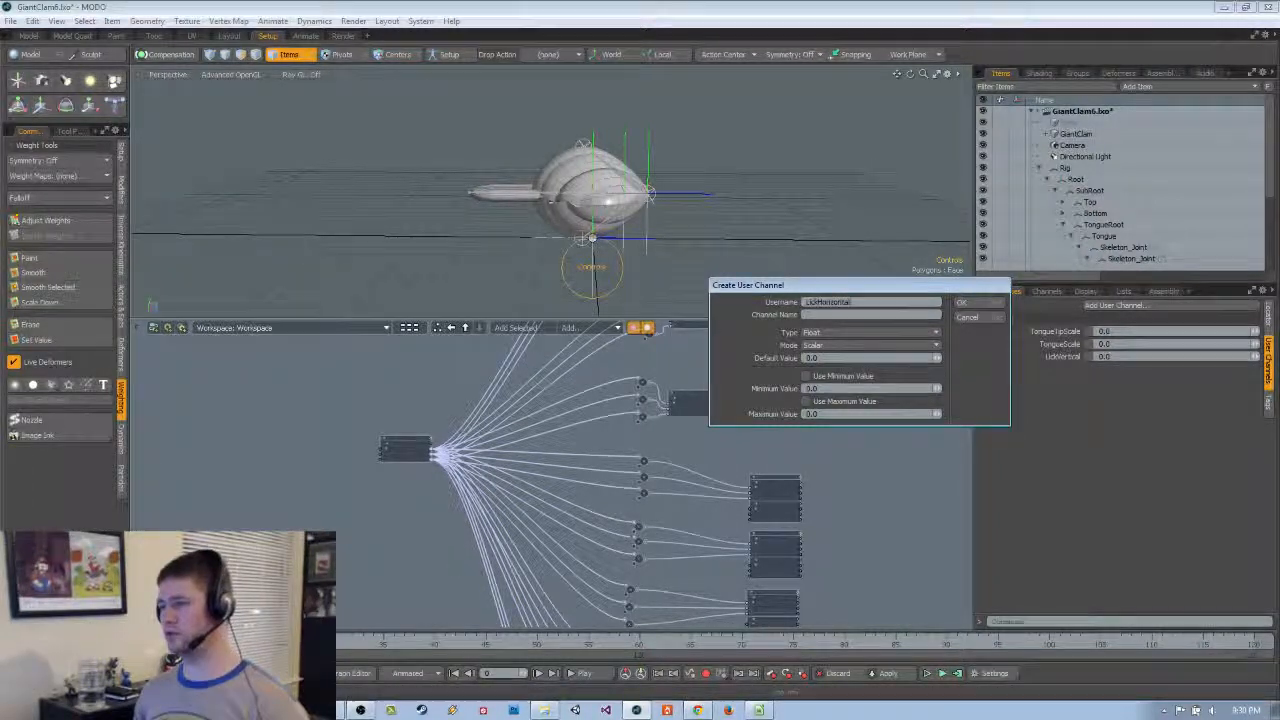
key("Return")
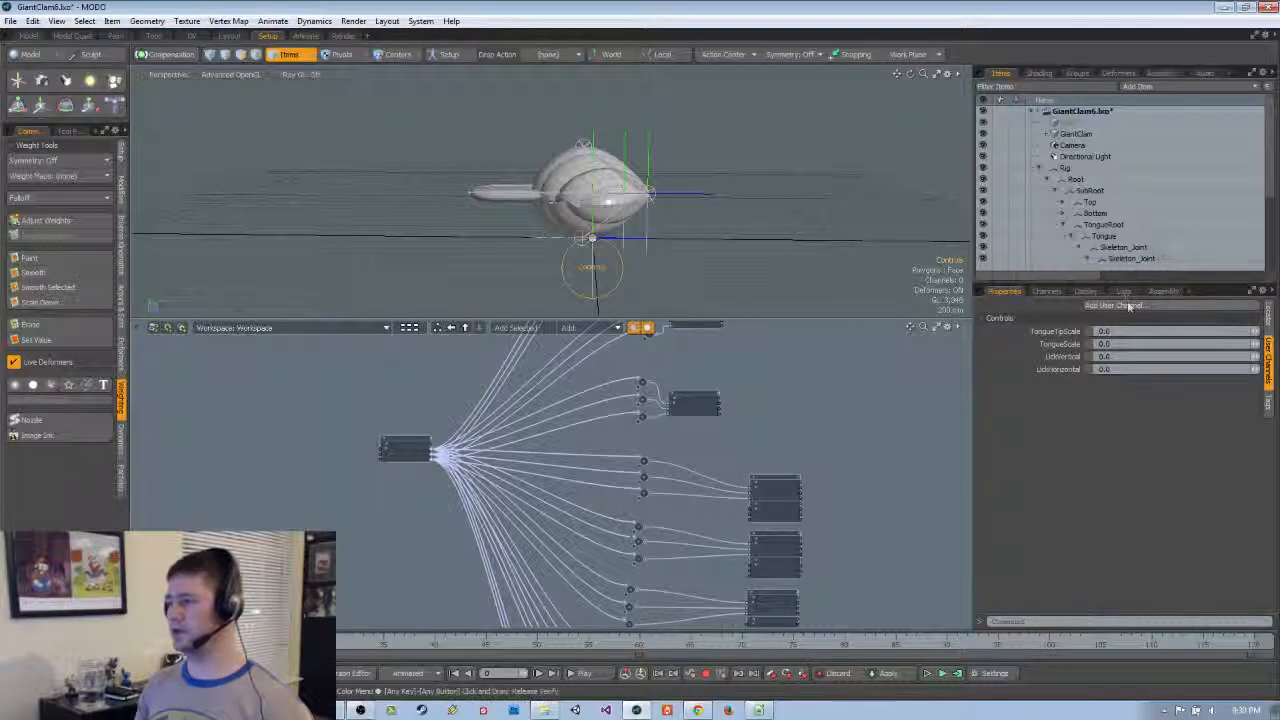
Add a float user channel named LickTwist to the Controls locator
left_click(1124, 305)
left_click(858, 303)
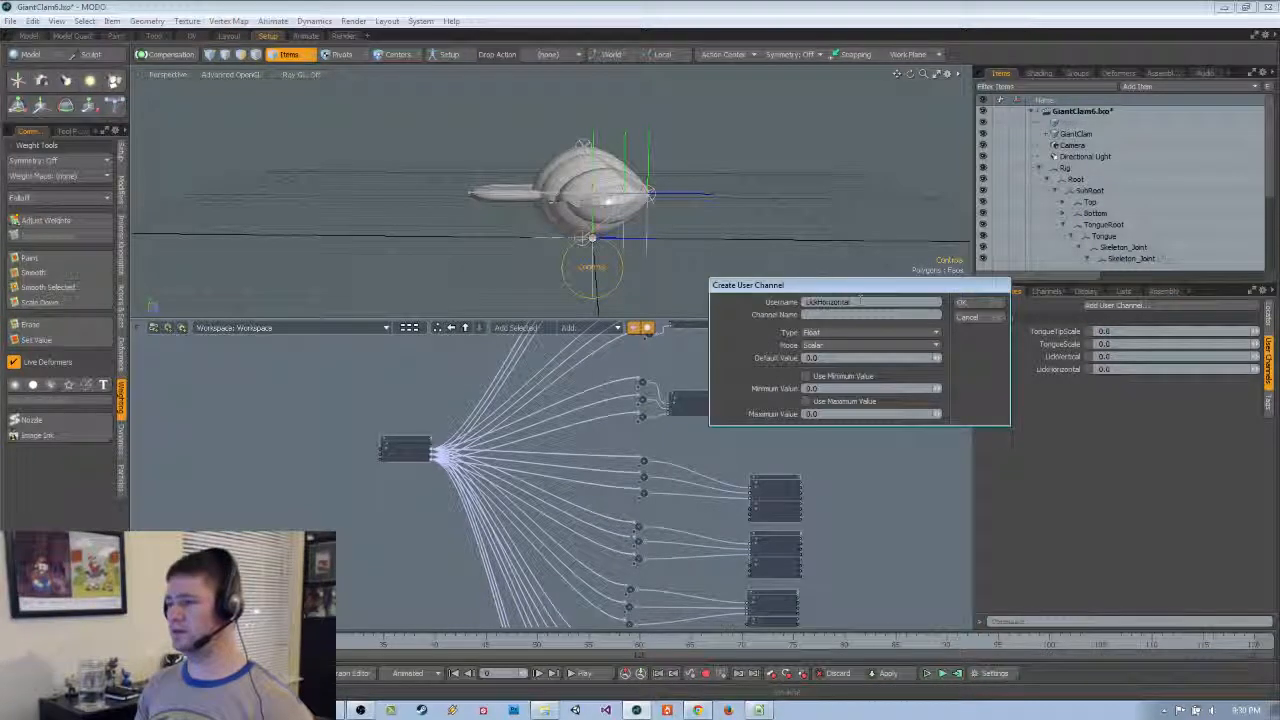
left_click_drag(818, 302, 900, 302)
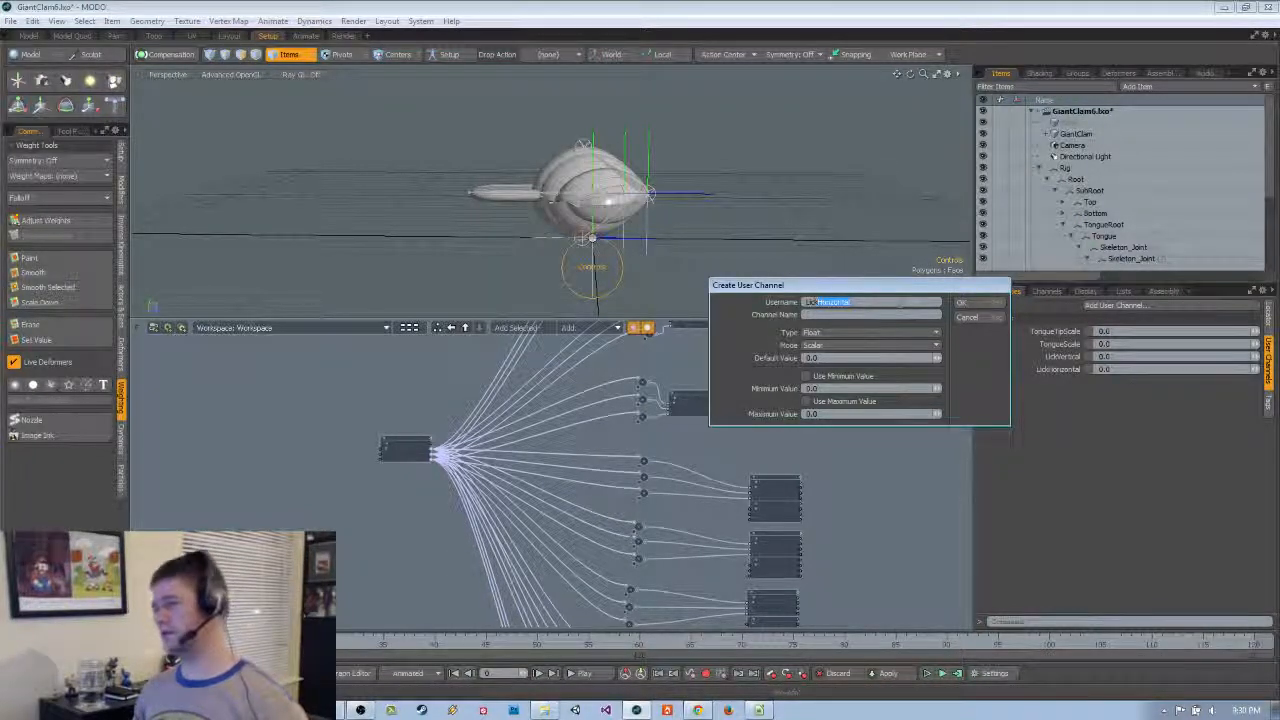
type("Twist")
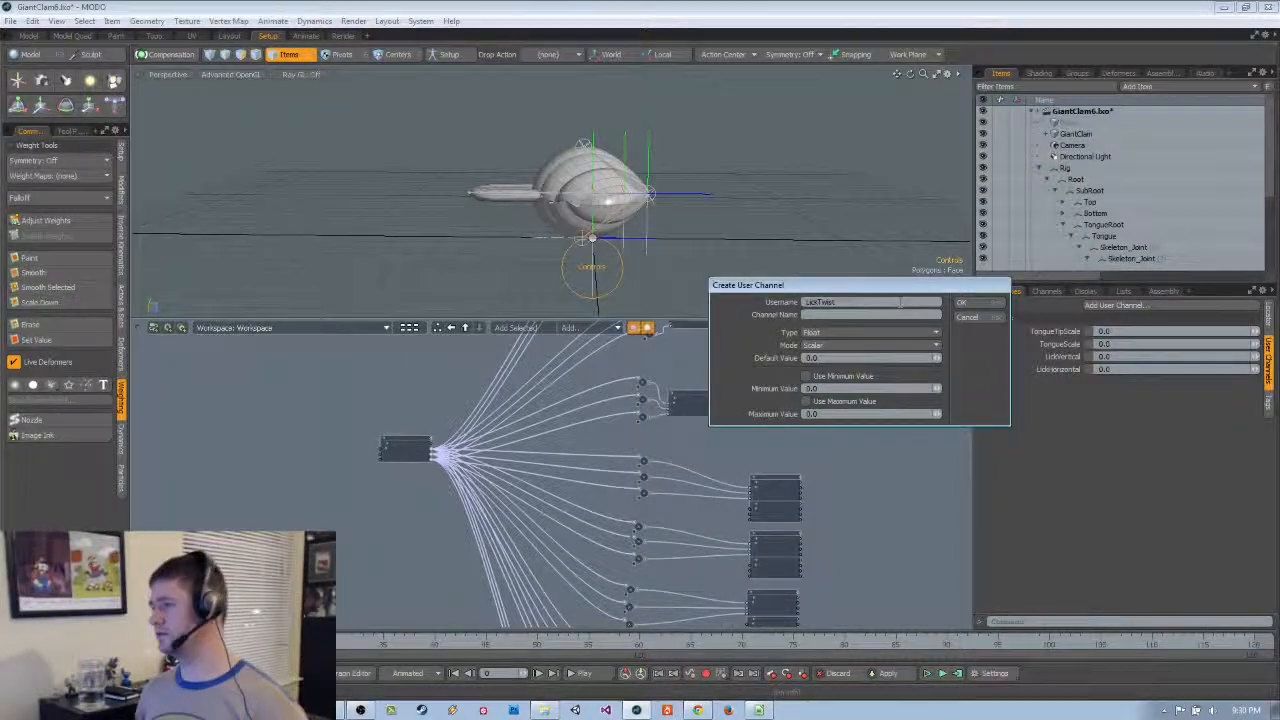
key("Return")
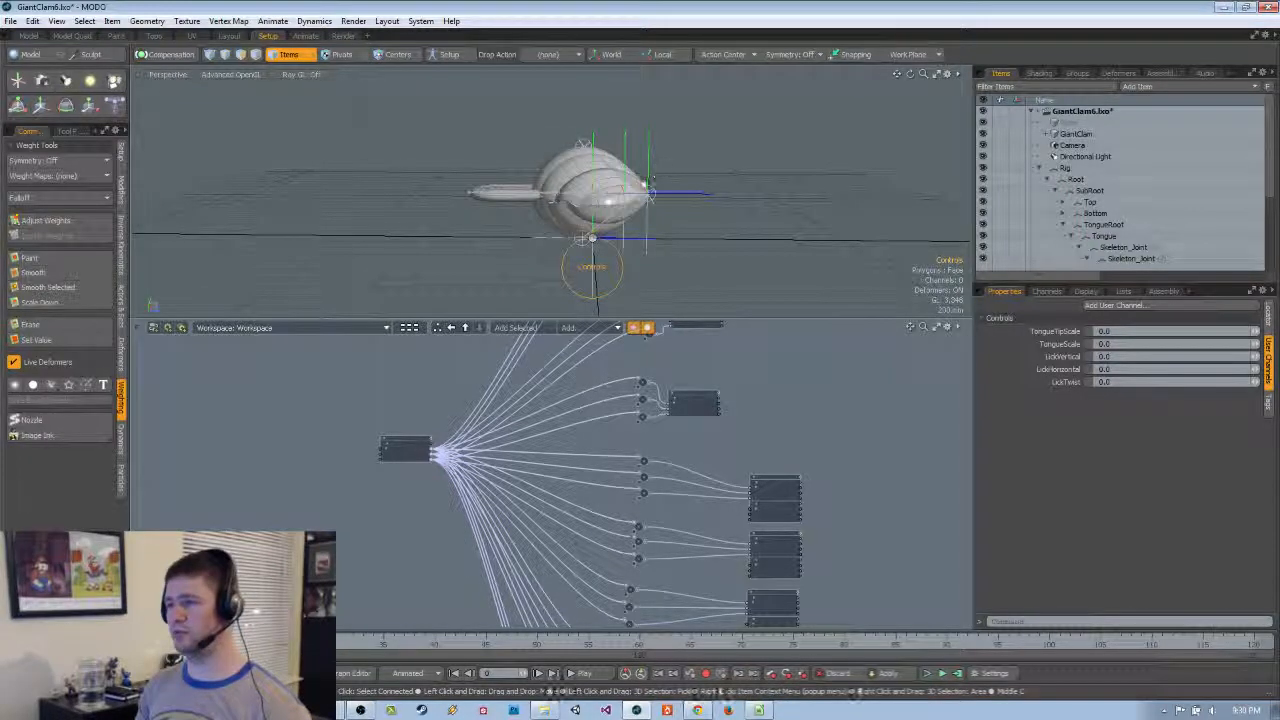
Add two float user channels named ShellTop and ShellBottom to the Controls locator for the clam's shell halves
left_click(1114, 305)
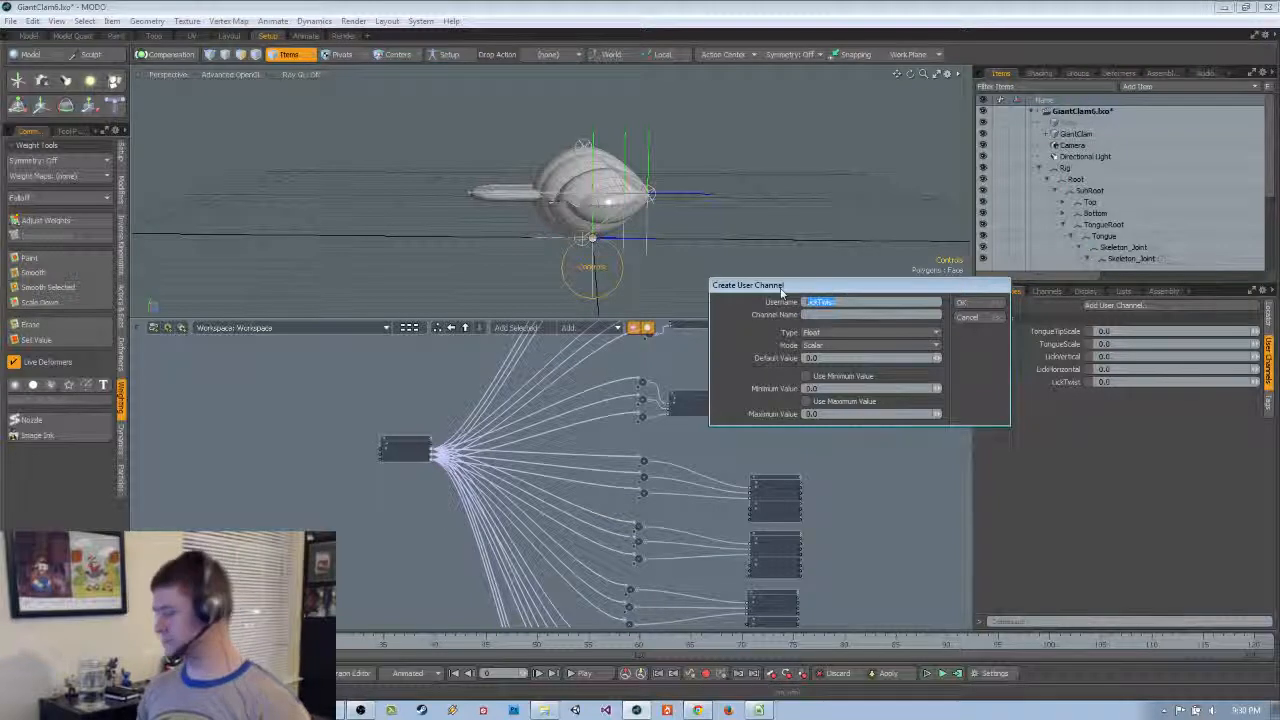
type("ShellTop")
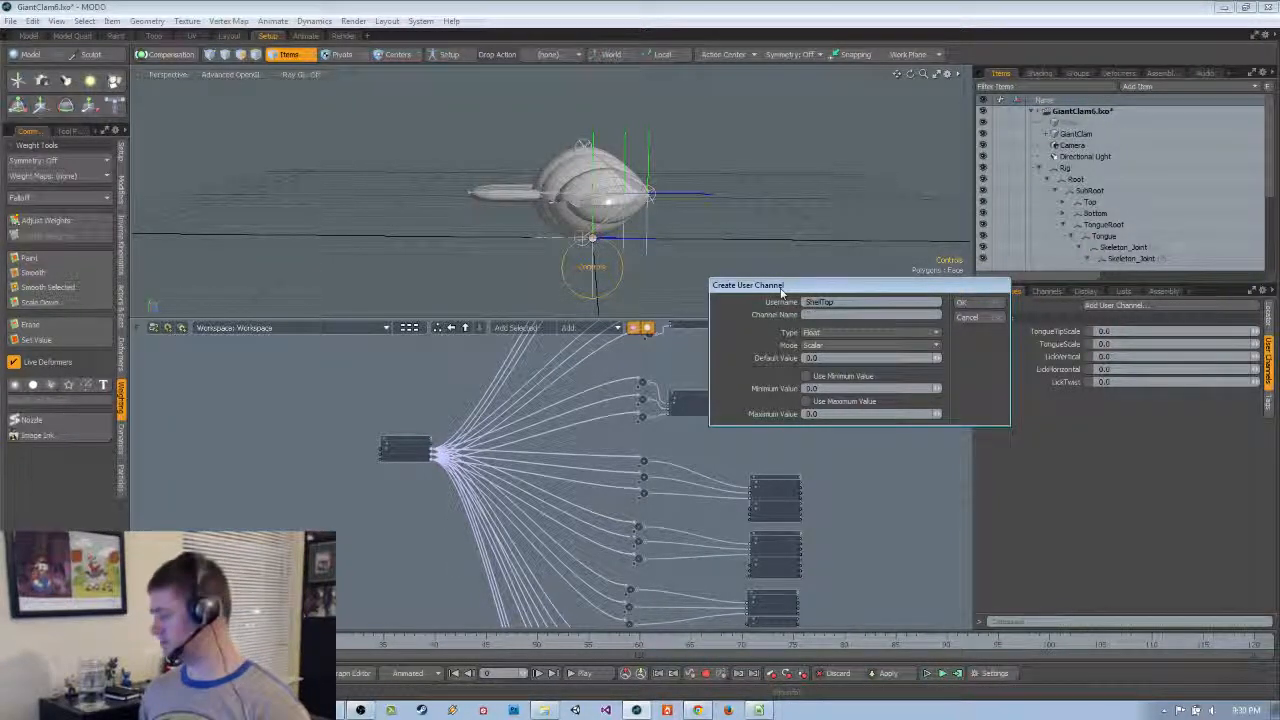
key("Return")
left_click(1115, 305)
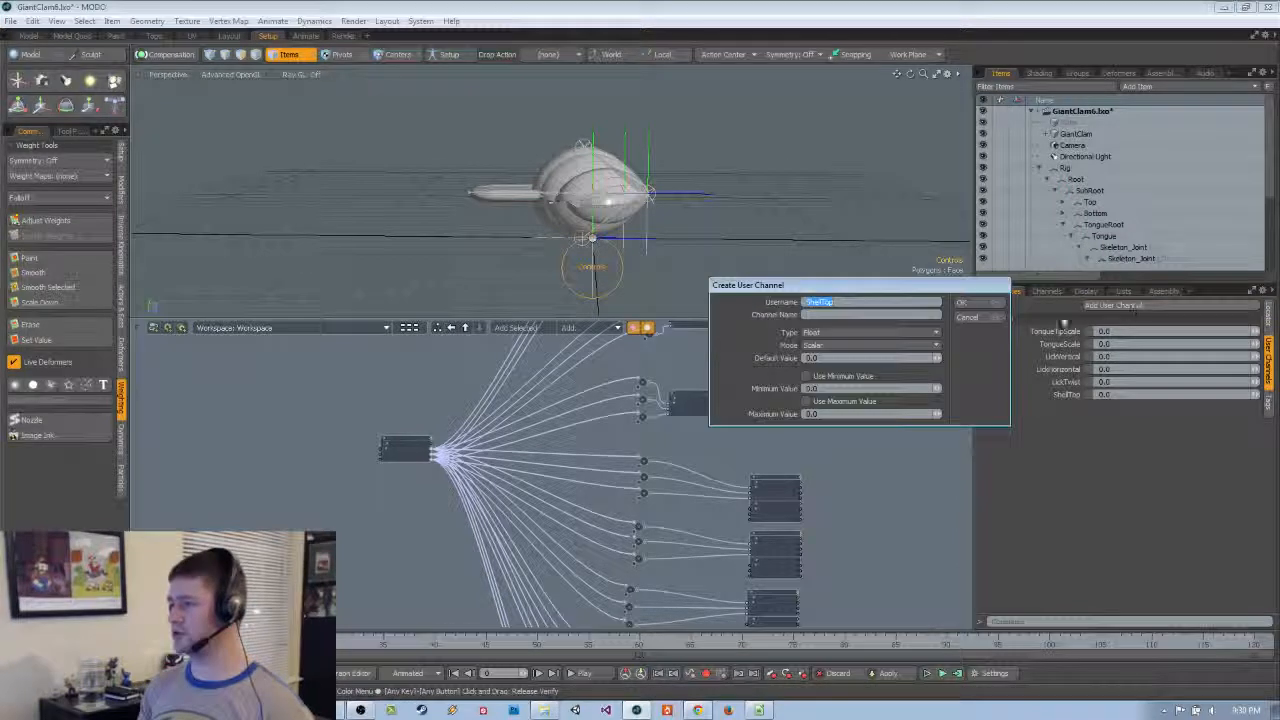
type("ShellBottom")
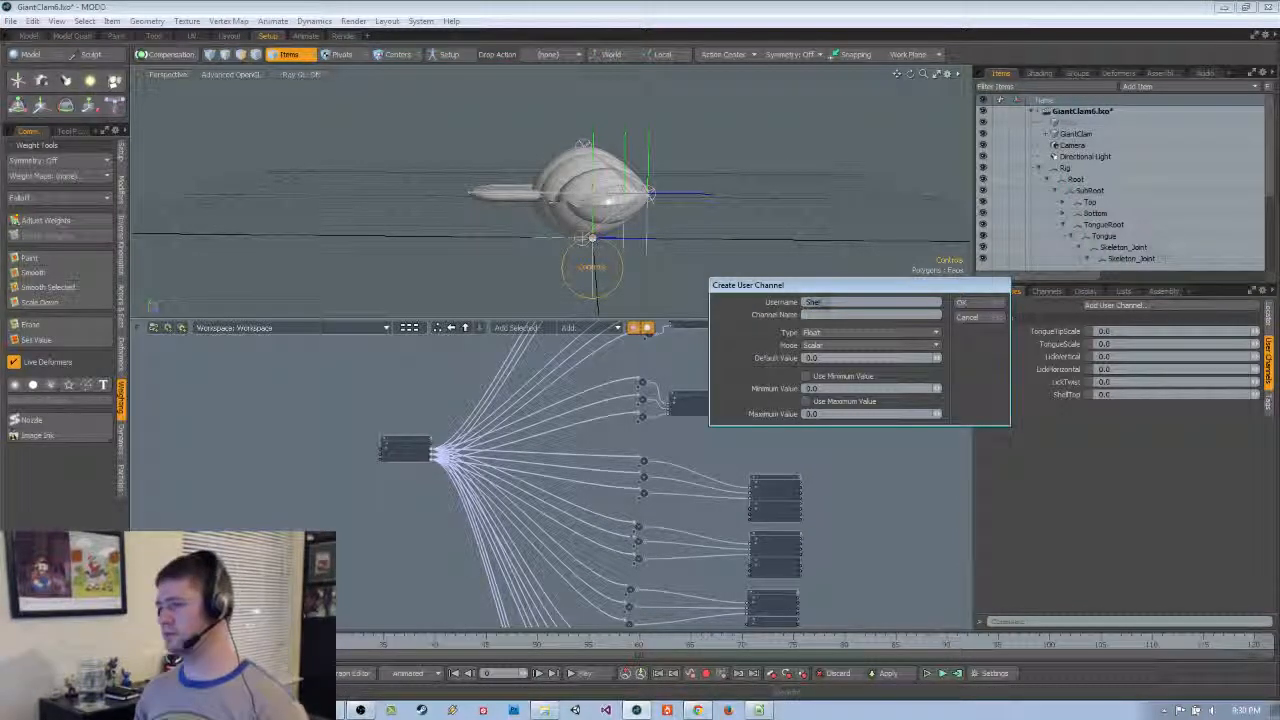
key("Return")
scroll(785, 440, "down", 5)
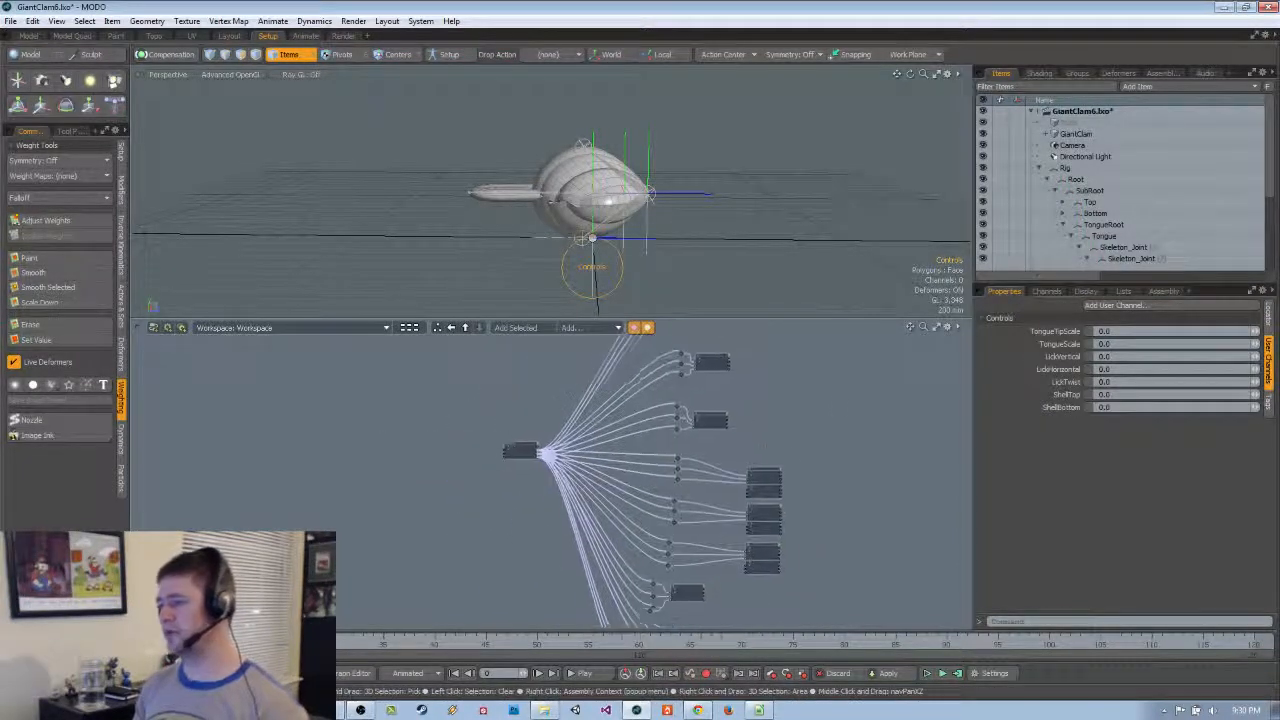
middle_click_drag(811, 406, 820, 443)
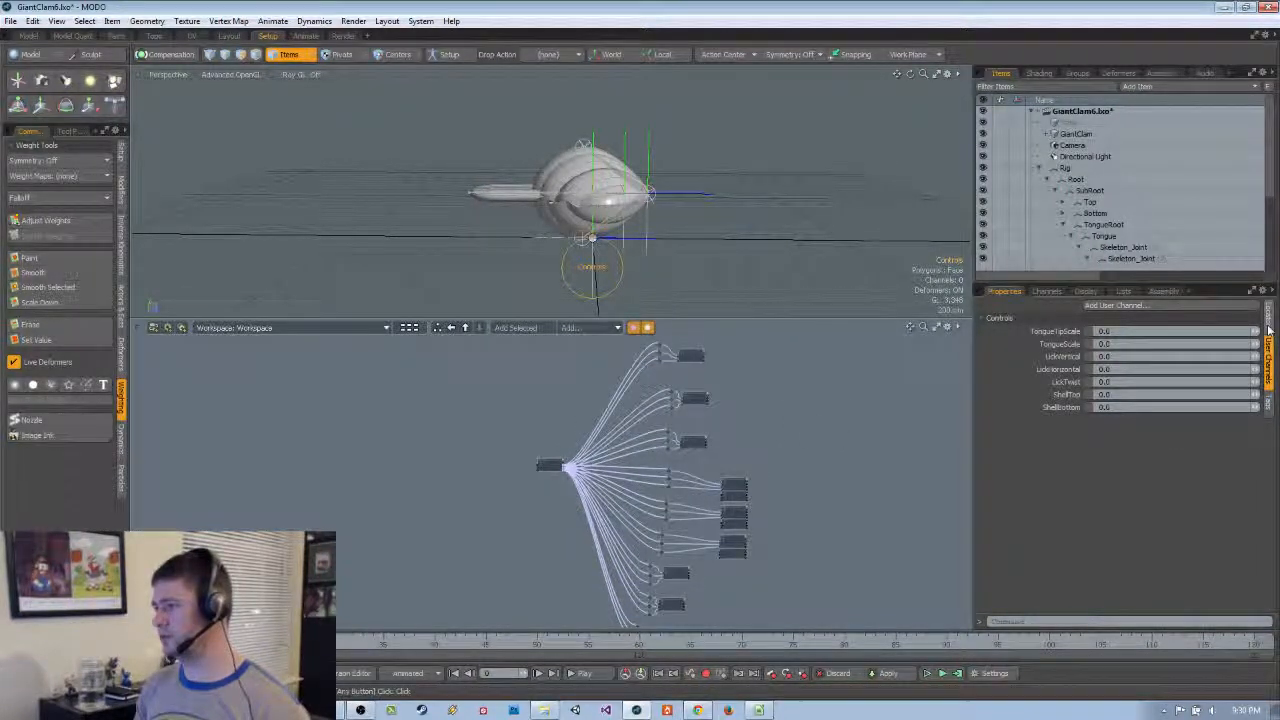
Place the Controls locator's seven user channels, TongueTipScale through ShellBottom, in the schematic as a node
left_click(1047, 291)
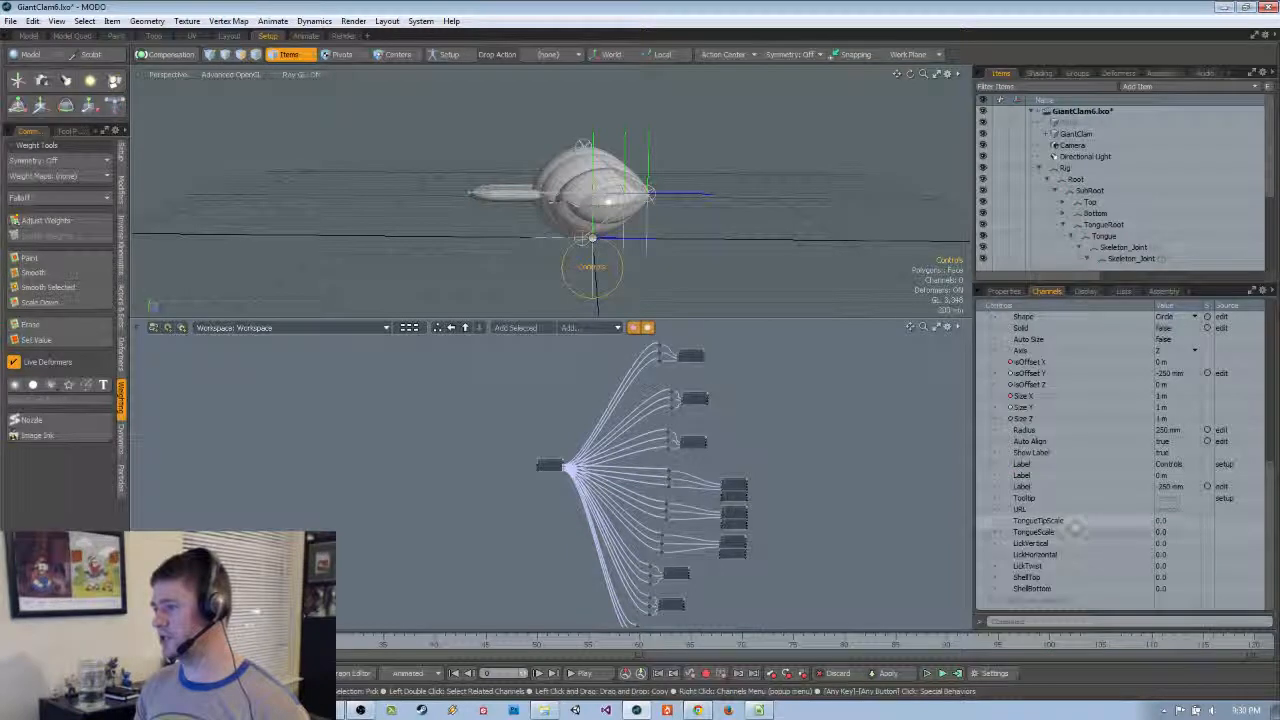
left_click(1075, 521)
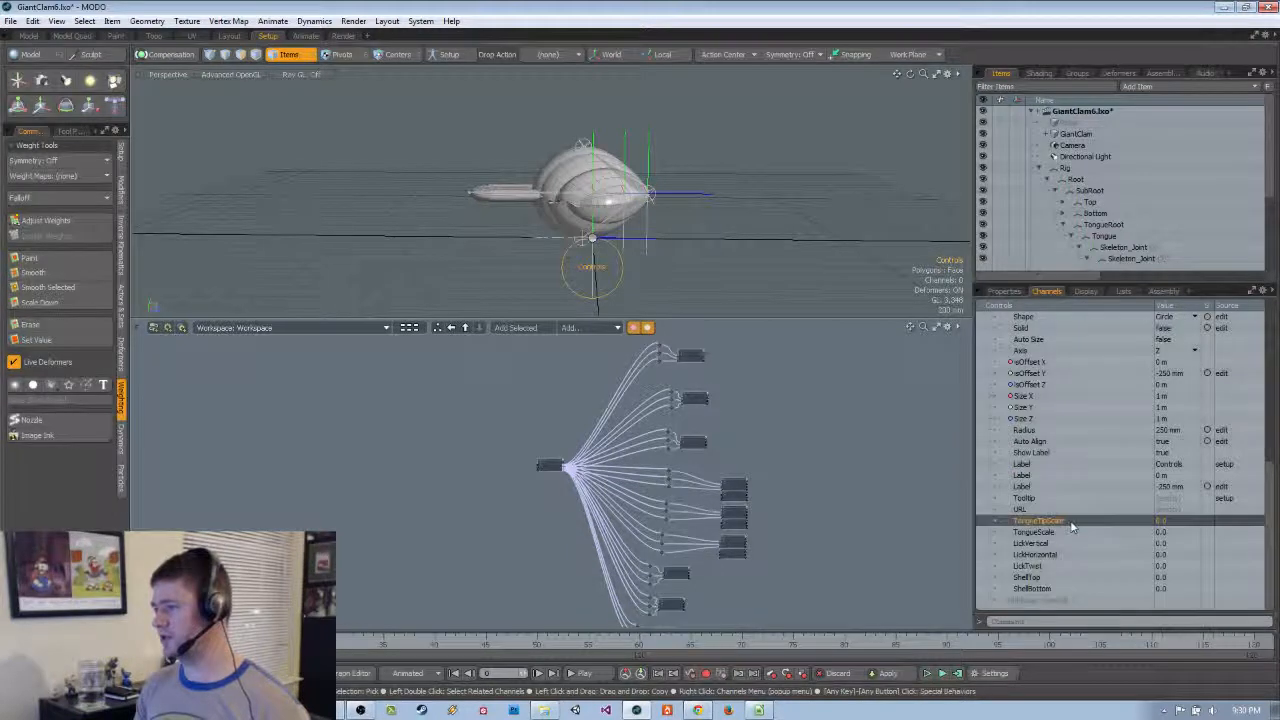
left_click(1032, 588, "shift")
left_click_drag(577, 447, 520, 393)
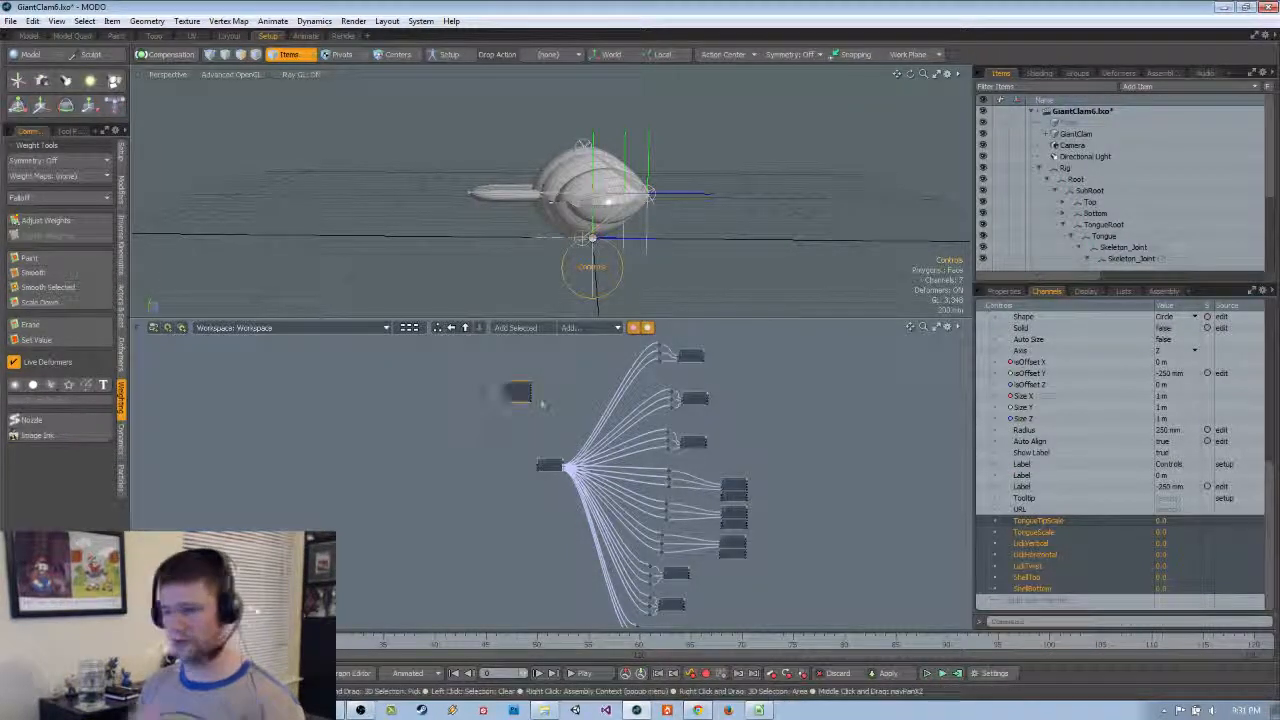
scroll(531, 396, "up", 5)
scroll(520, 472, "down", 8)
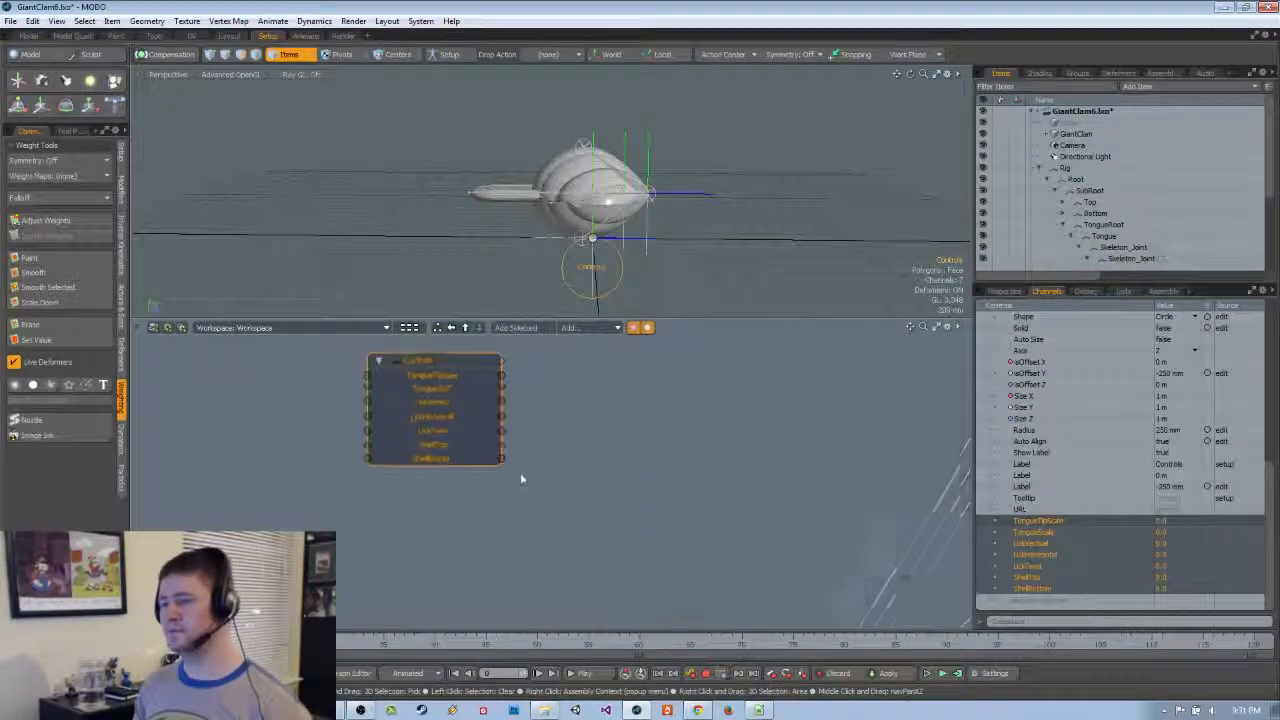
Move the Controls node closer to the Tongue rotation node in the schematic and clear the selection
middle_click_drag(545, 403, 532, 441)
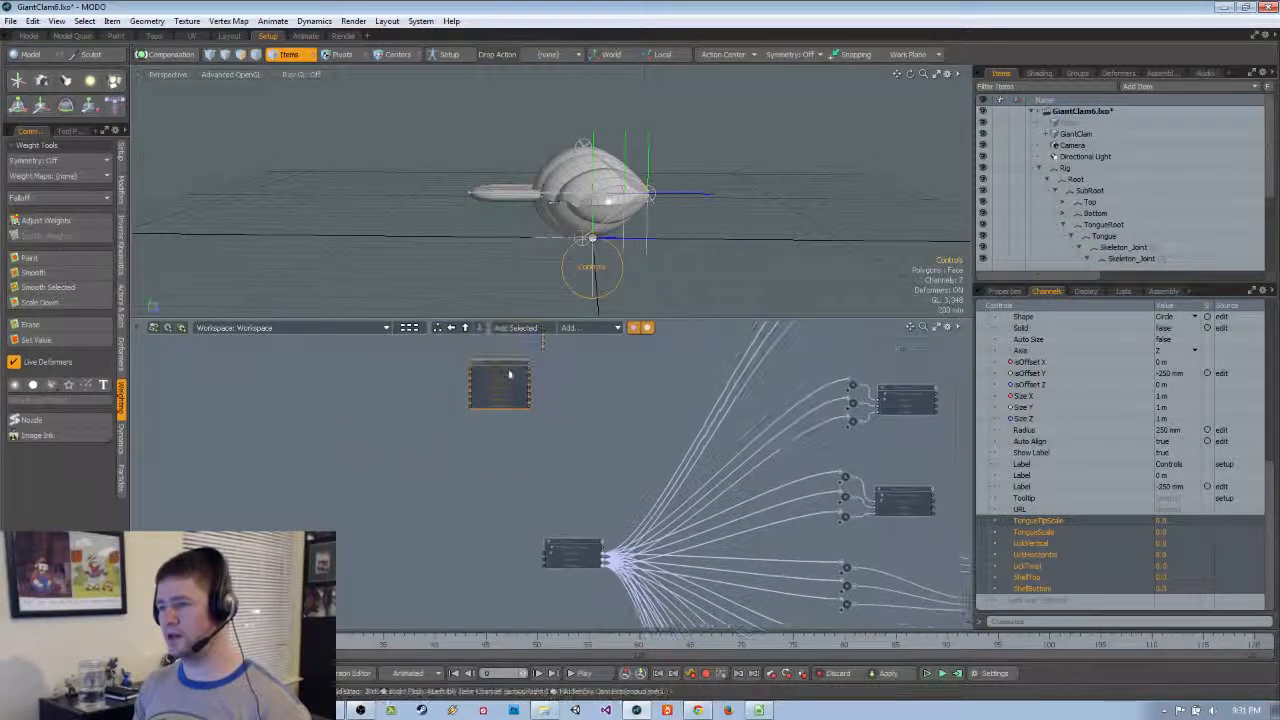
left_click_drag(511, 374, 465, 488)
middle_click_drag(460, 592, 475, 479)
scroll(475, 479, "up", 3)
scroll(475, 479, "up", 2)
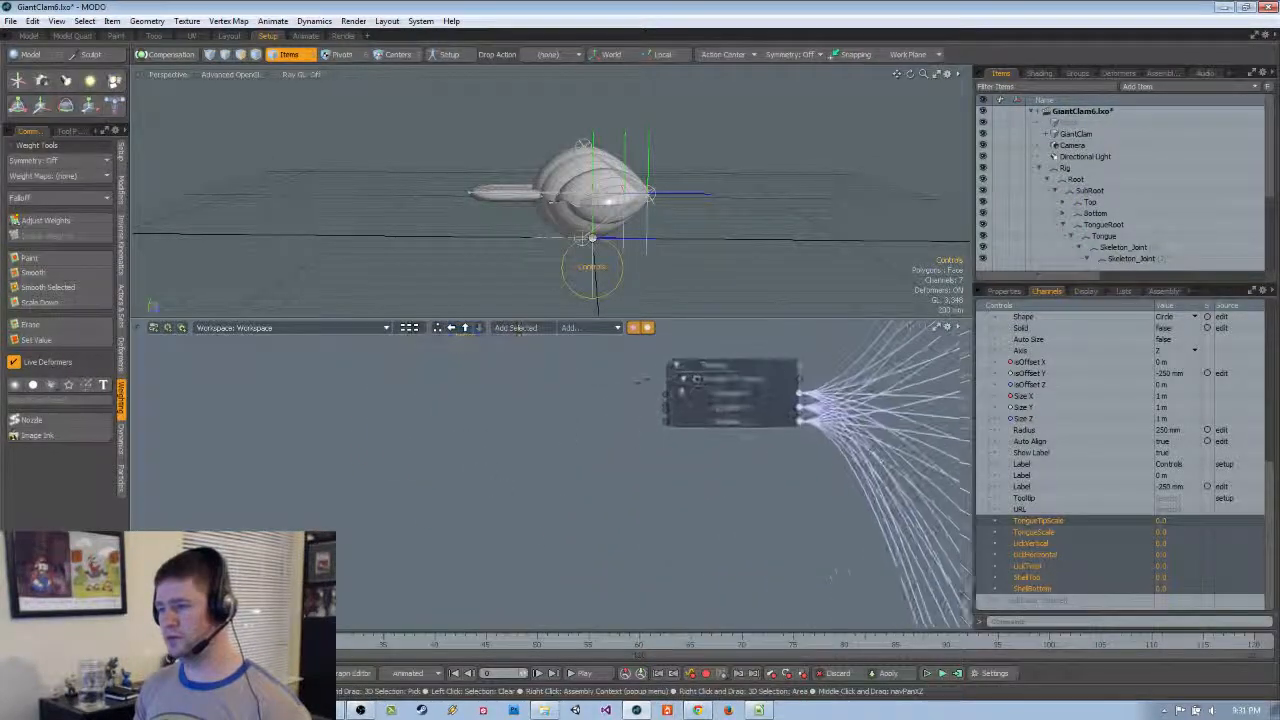
middle_click_drag(560, 423, 500, 566)
left_click(490, 438)
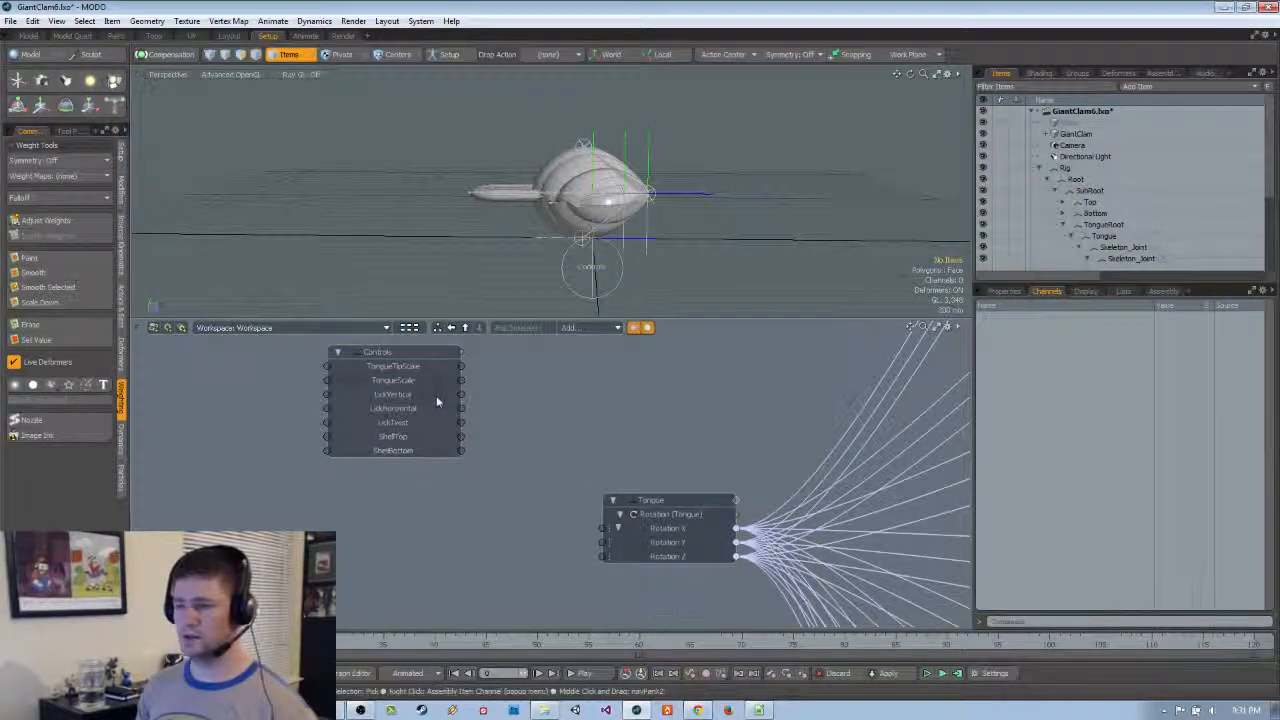
Connect the LickVertical output of the Controls node to the Tongue's Rotation X input
left_click_drag(461, 394, 602, 530)
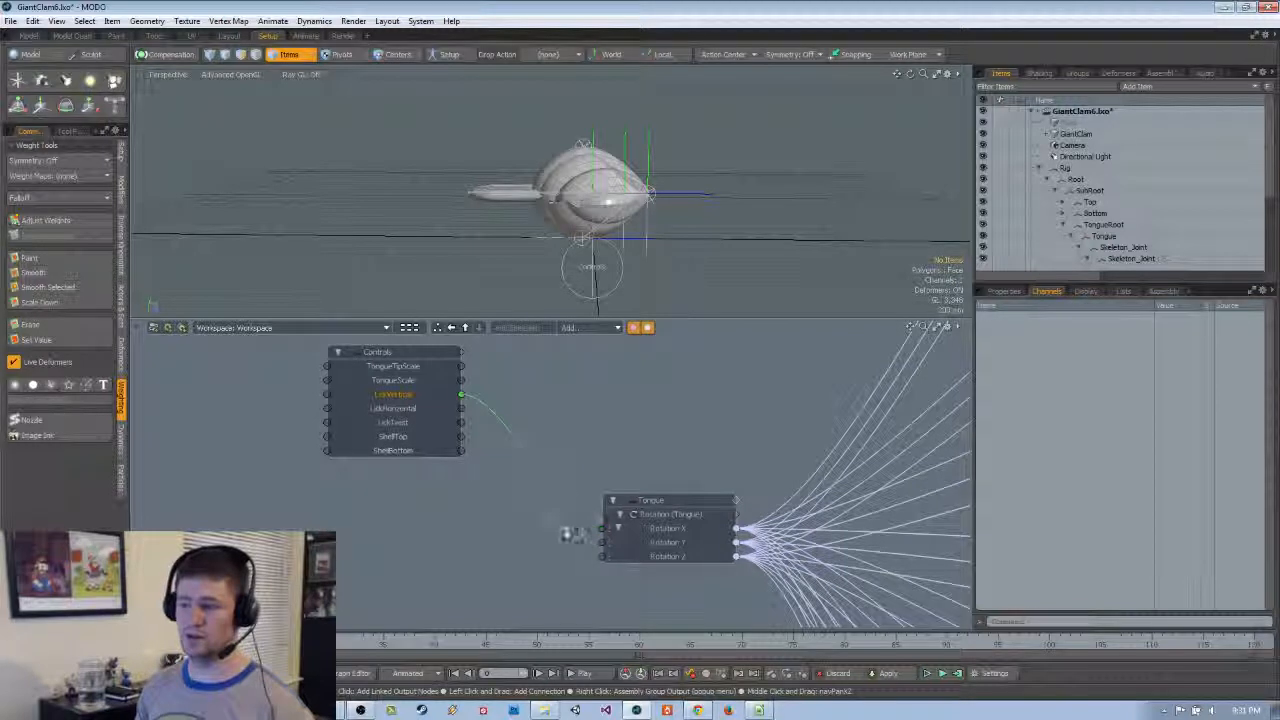
left_click_drag(601, 532, 568, 514)
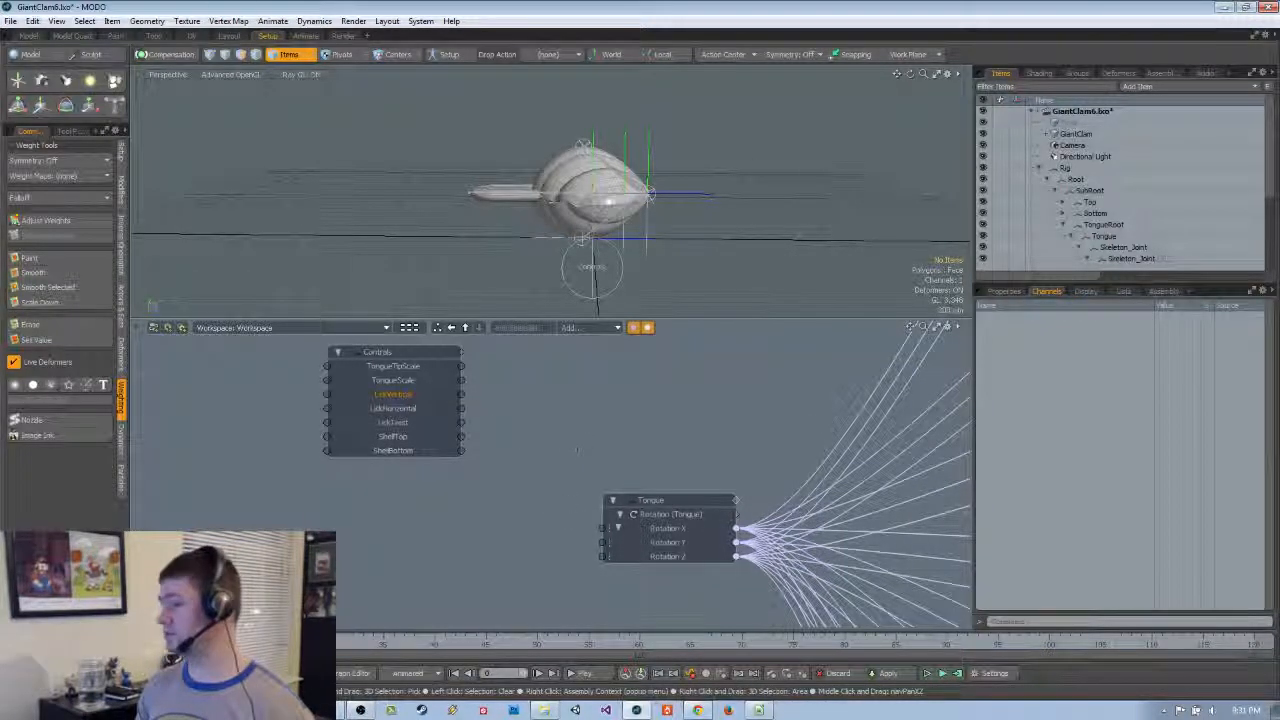
left_click_drag(461, 394, 602, 530)
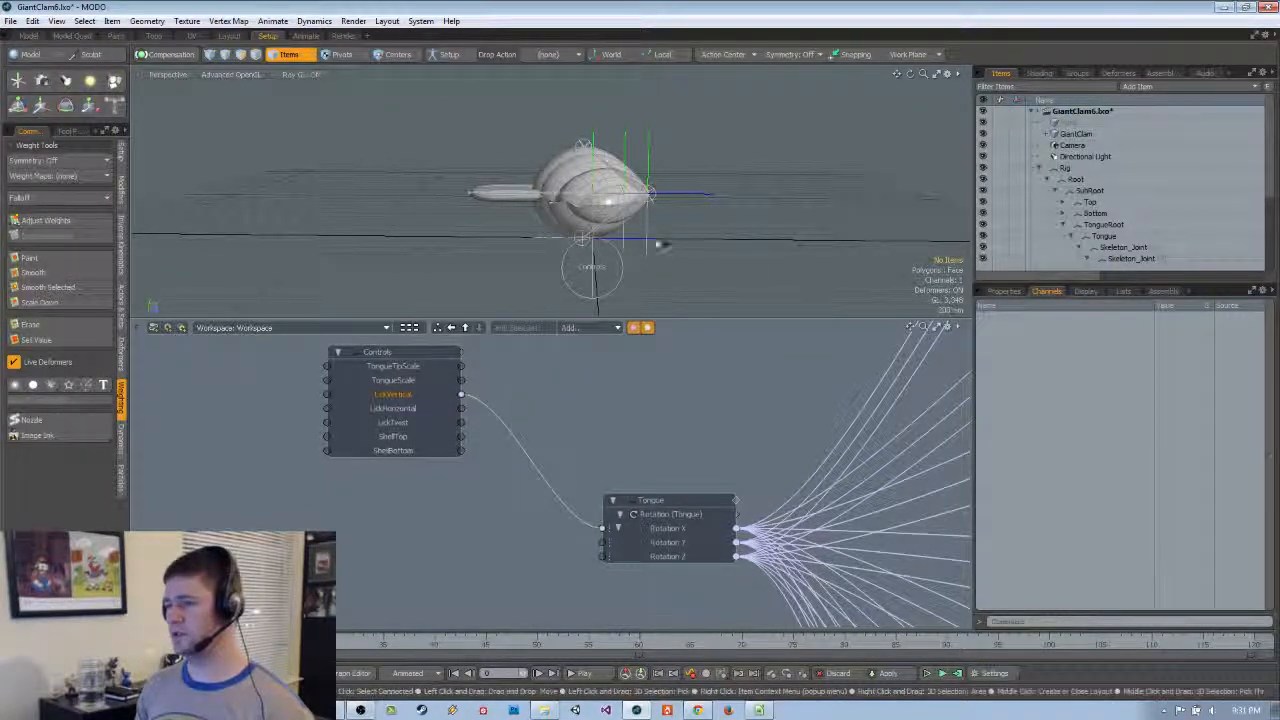
Test the LickVertical channel by adjusting it on the Controls locator in the viewport, and undo the adjustment
left_click(624, 276)
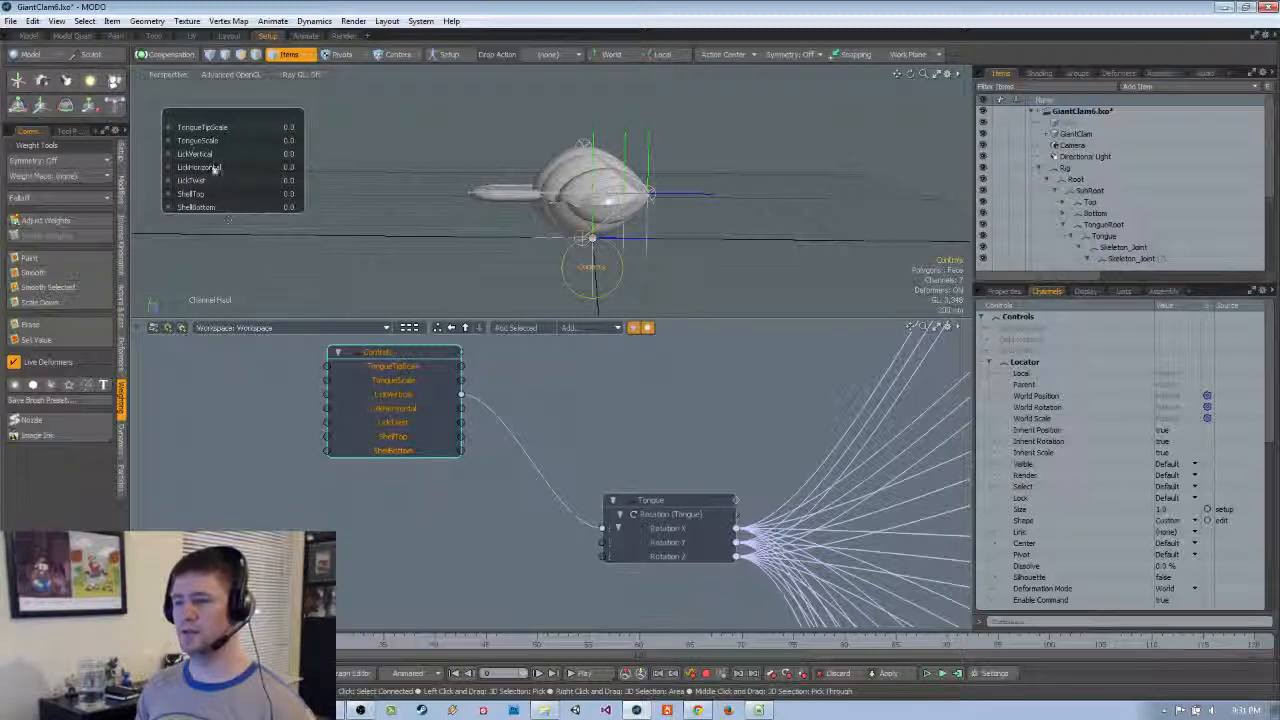
mouse_move(255, 156)
left_mouse_down()
mouse_move(360, 156)
mouse_move(184, 156)
mouse_move(240, 153)
left_mouse_up()
key("ctrl+z")
Connect LickHorizontal to the Tongue's Rotation Y input and LickTwist to its Rotation Z input
left_click_drag(485, 520, 415, 516, "alt")
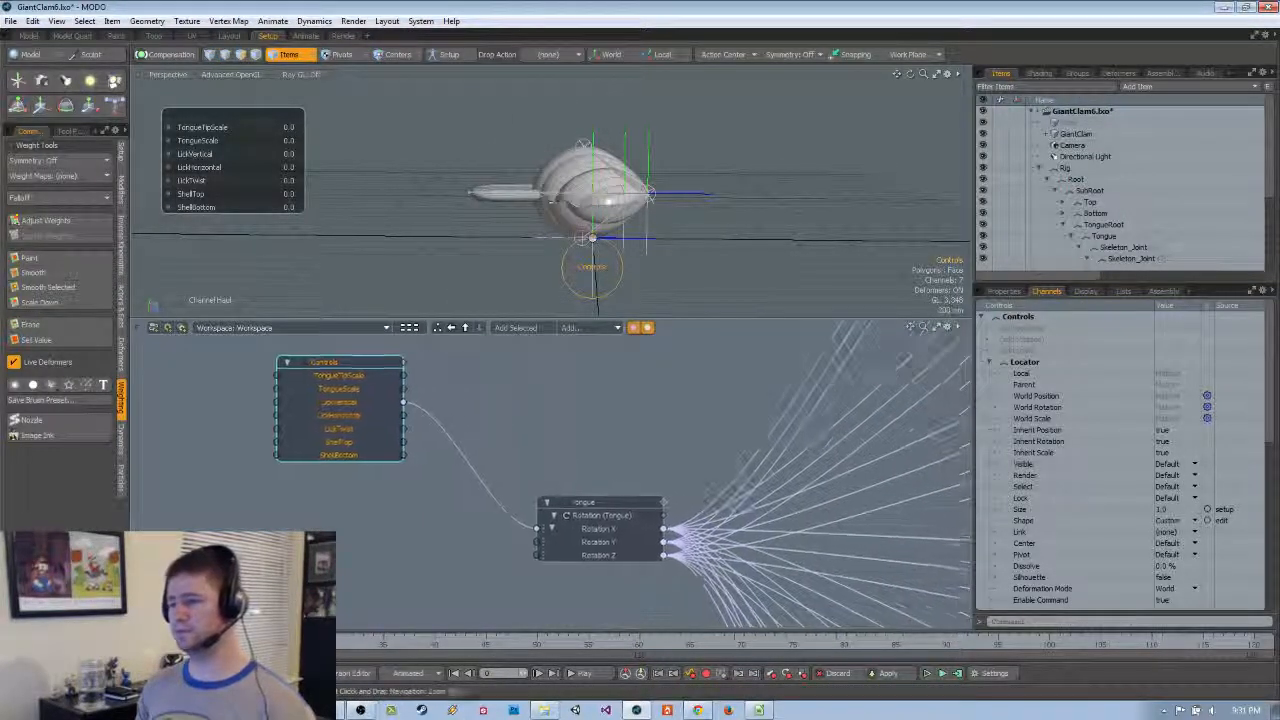
scroll(403, 463, "down", 5)
scroll(403, 463, "up", 7)
scroll(468, 475, "down", 2)
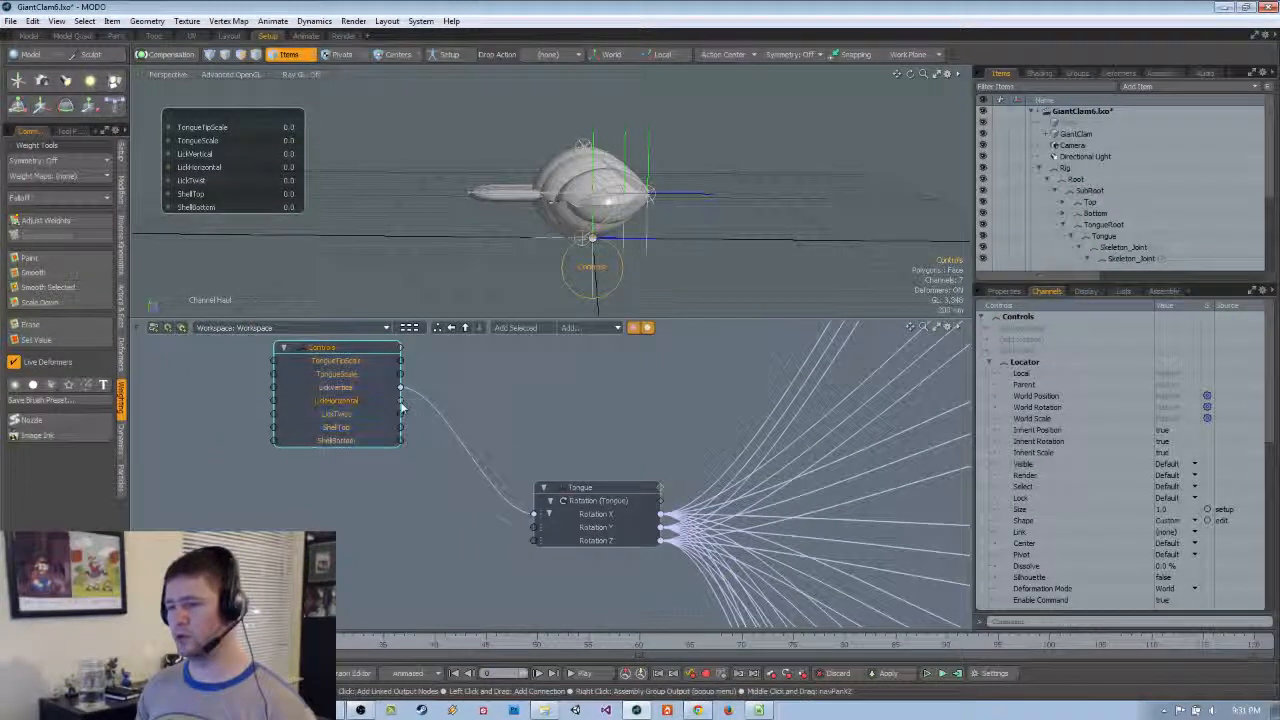
left_click_drag(400, 400, 535, 514)
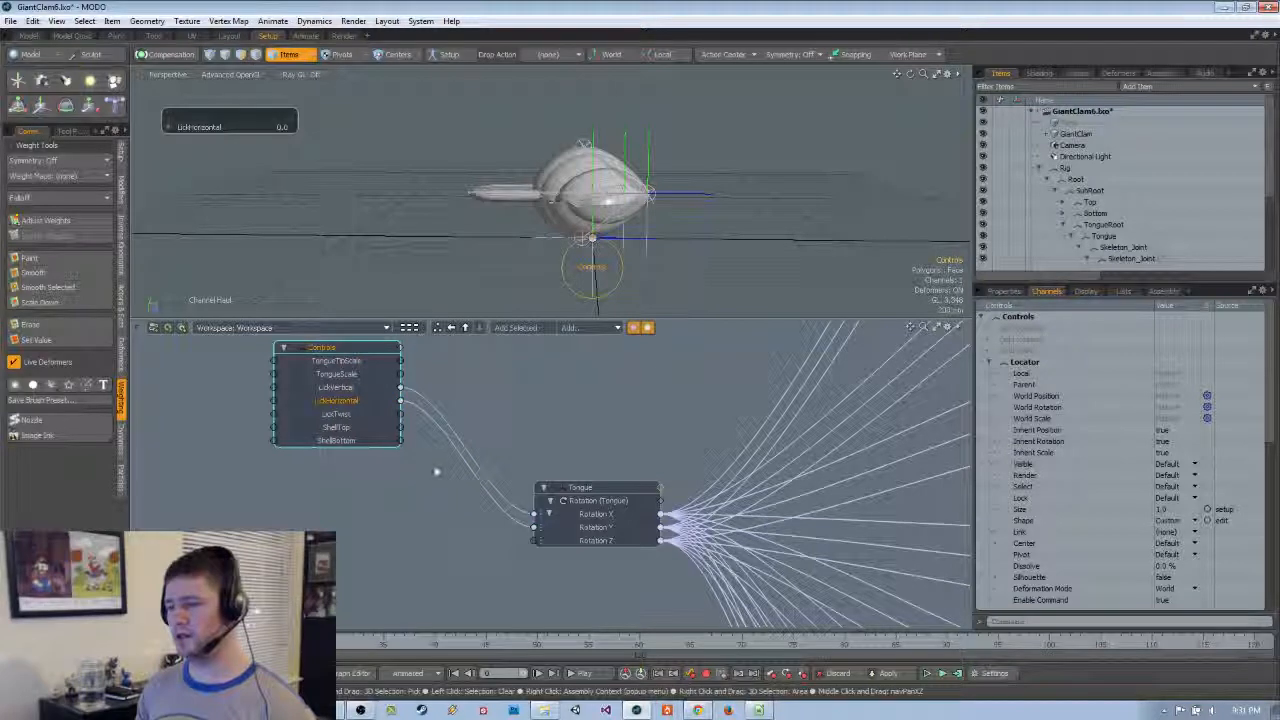
left_click(427, 258)
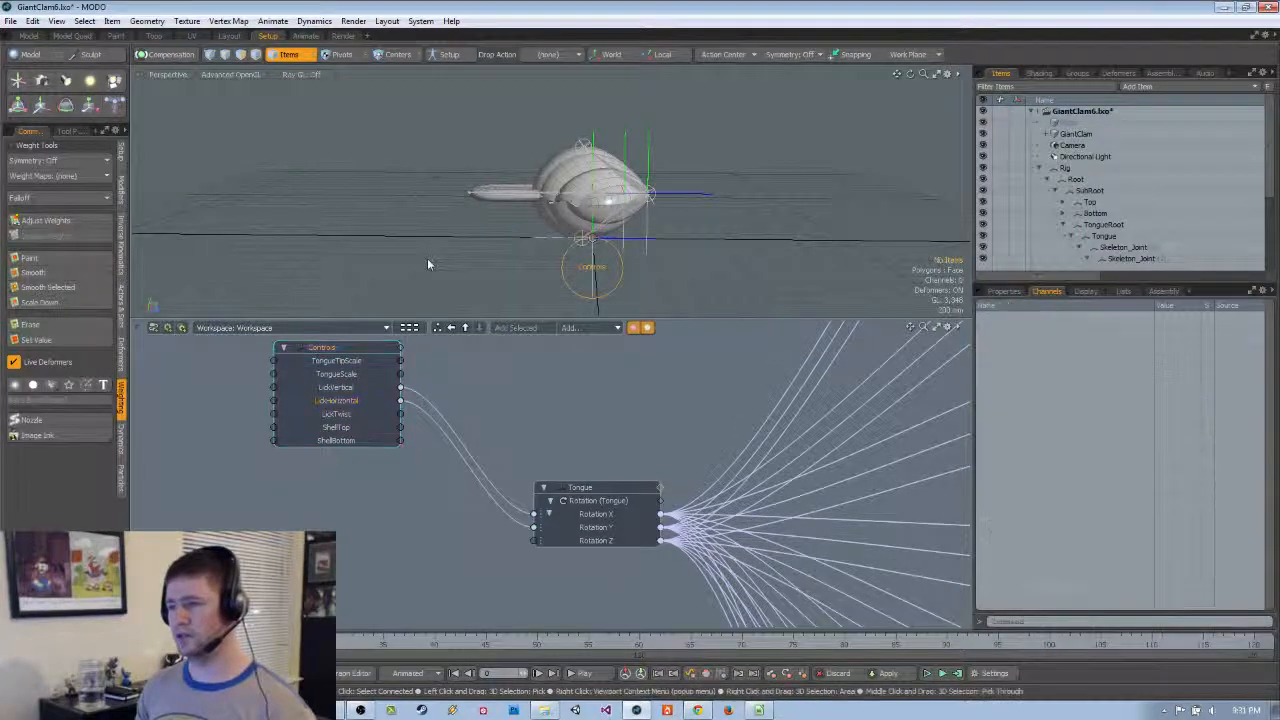
left_click_drag(507, 535, 535, 527)
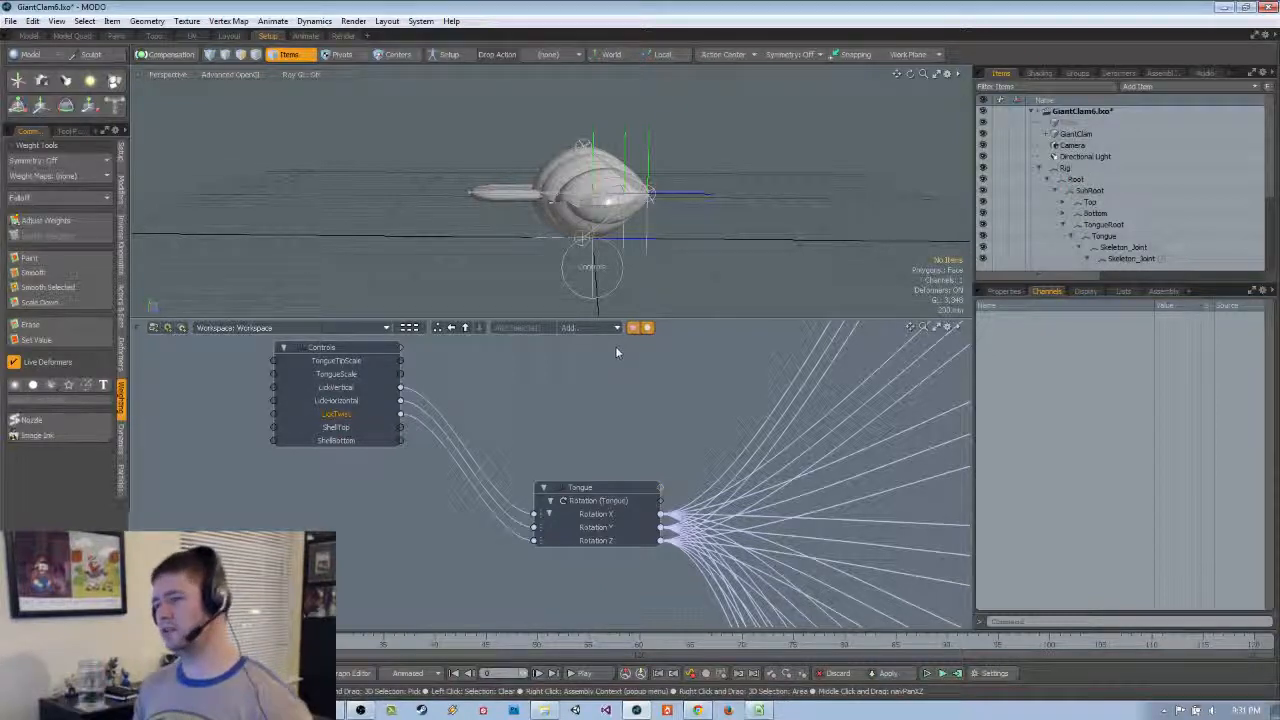
Move the Controls node higher above the Tongue node in the schematic to make room around its connections
scroll(614, 438, "down", 4)
middle_click_drag(862, 372, 667, 372)
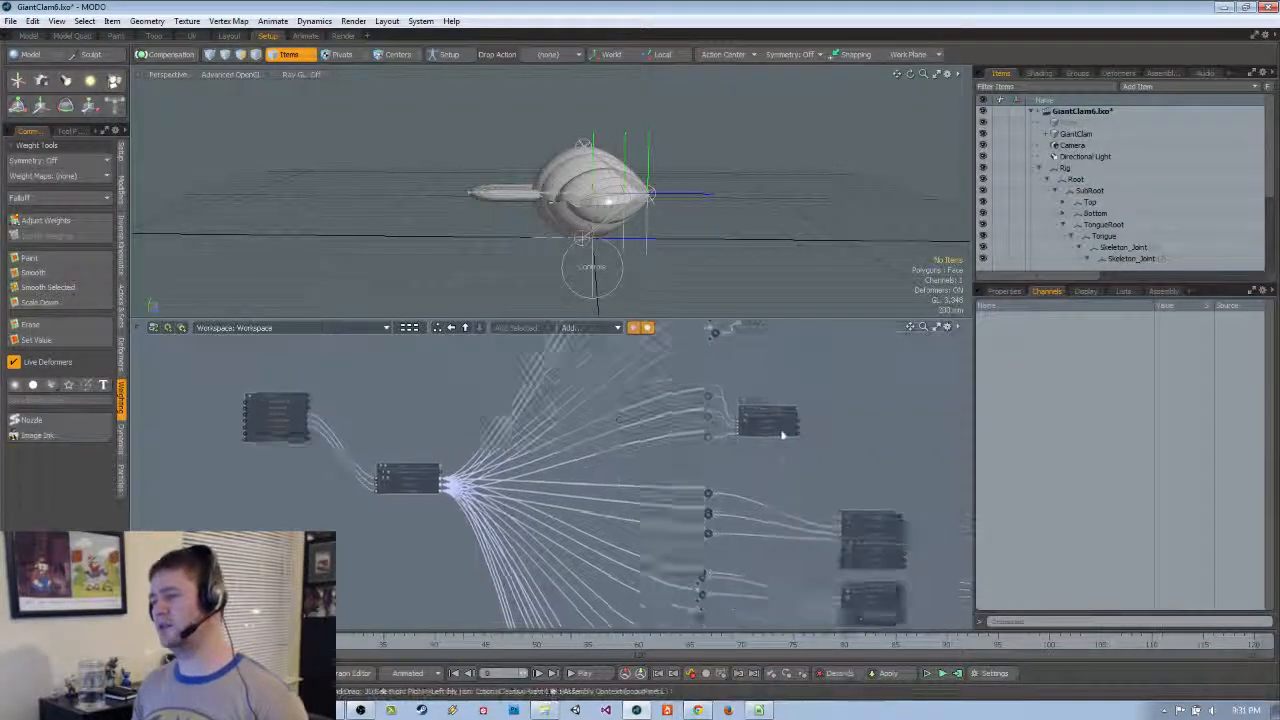
scroll(667, 372, "up", 5)
scroll(670, 435, "down", 5)
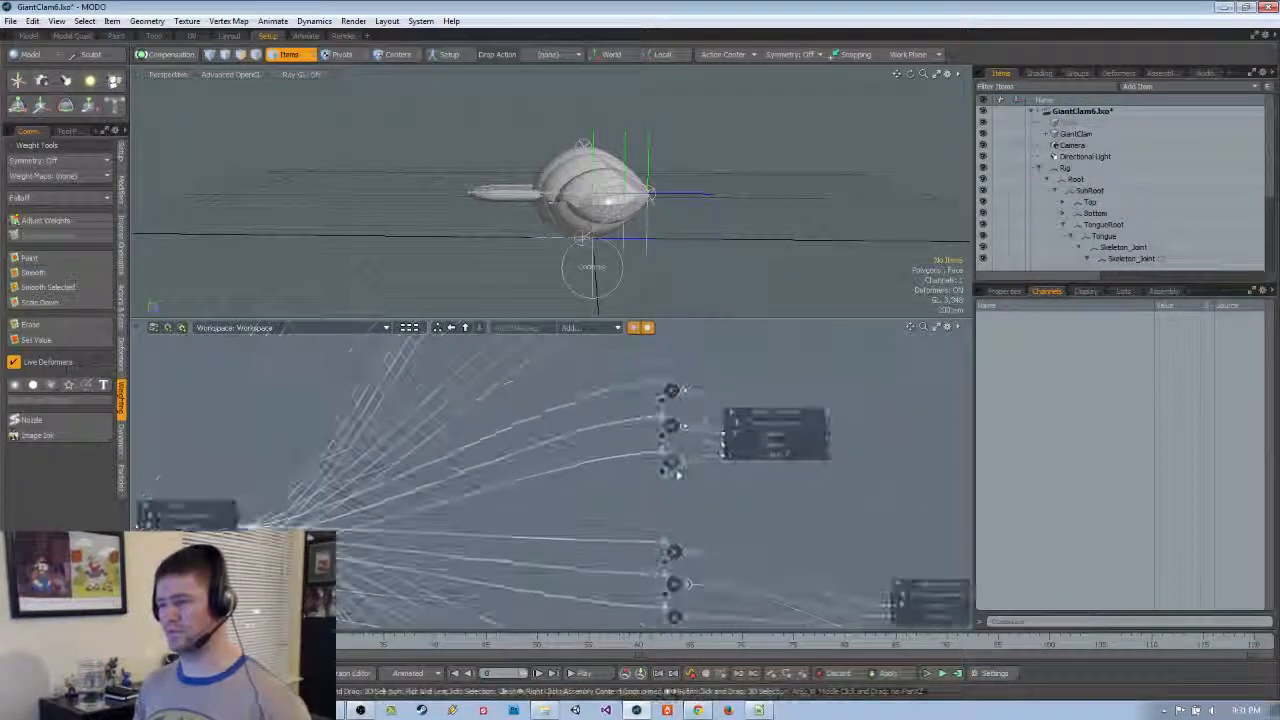
scroll(530, 443, "up", 3)
scroll(530, 443, "up", 3)
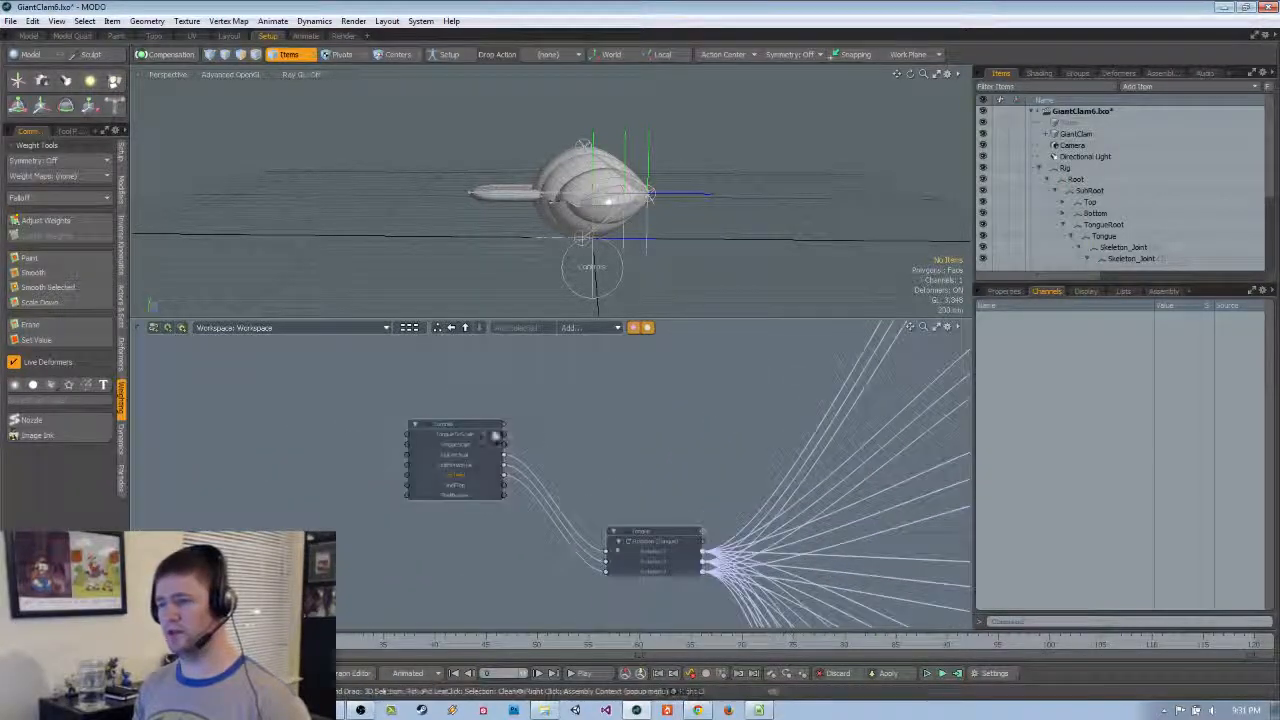
left_click_drag(486, 430, 482, 386)
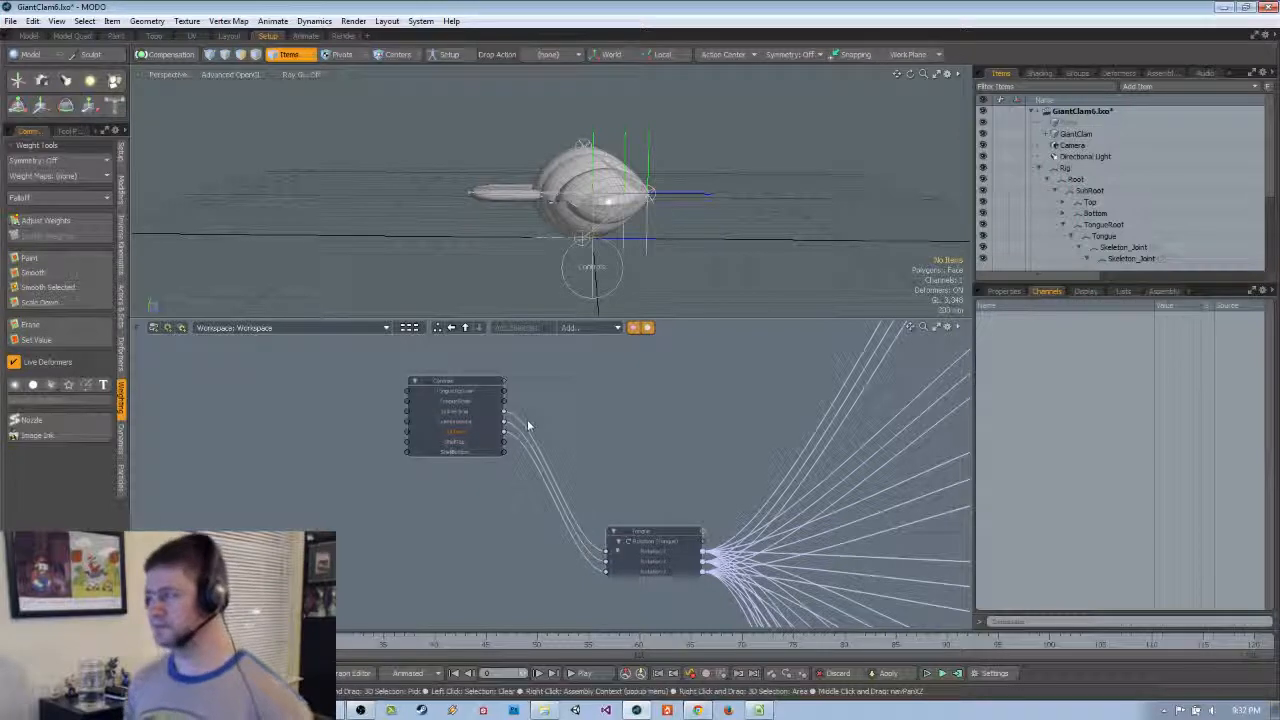
Add a Basic Math node with the Multiply operation beside the skeleton joint nodes that have scale channels
scroll(520, 425, "up", 2)
scroll(540, 430, "down", 5)
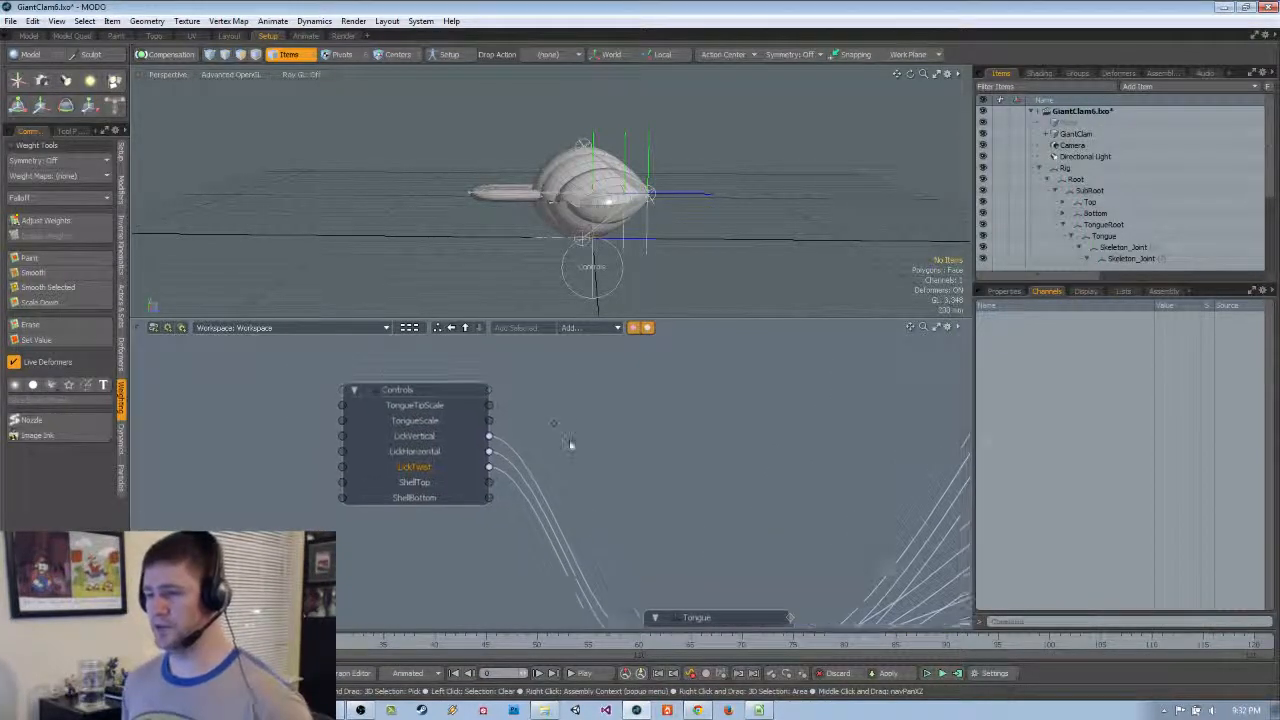
scroll(506, 443, "up", 4)
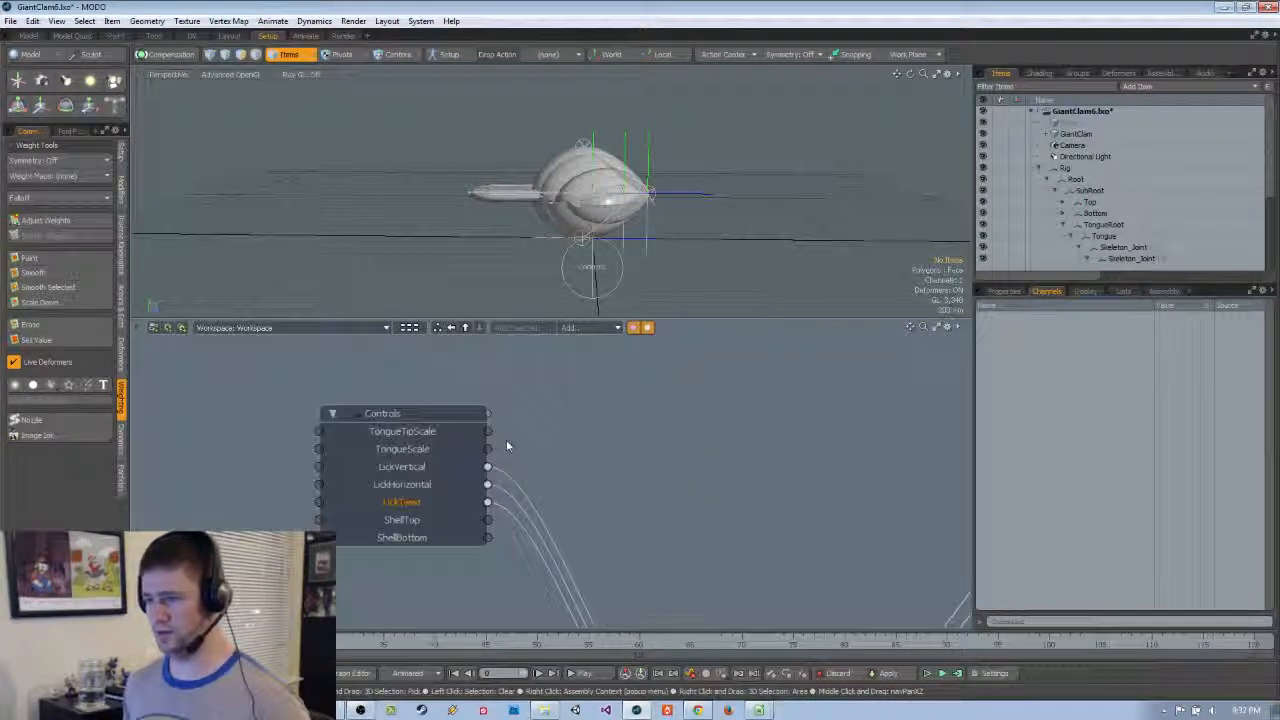
scroll(506, 445, "down", 6)
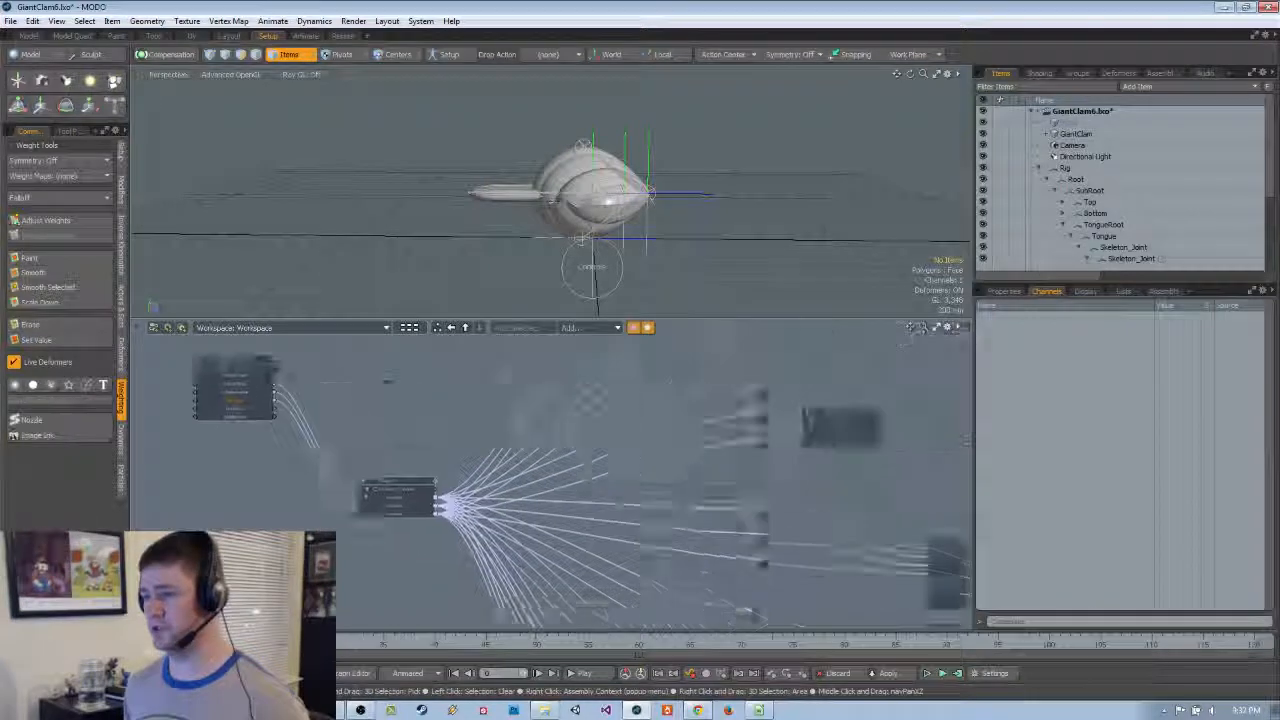
middle_click_drag(796, 507, 682, 423)
scroll(740, 438, "up", 3)
scroll(740, 438, "down", 4)
scroll(736, 431, "down", 2)
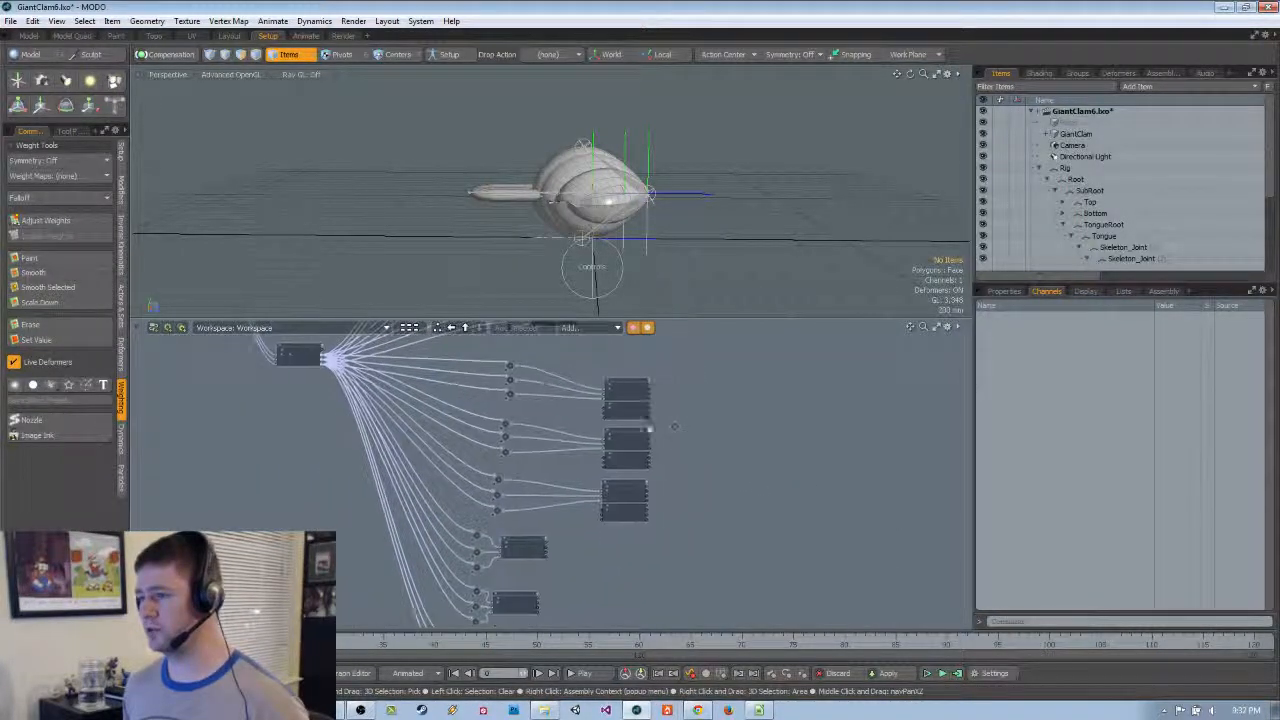
scroll(618, 420, "up", 4)
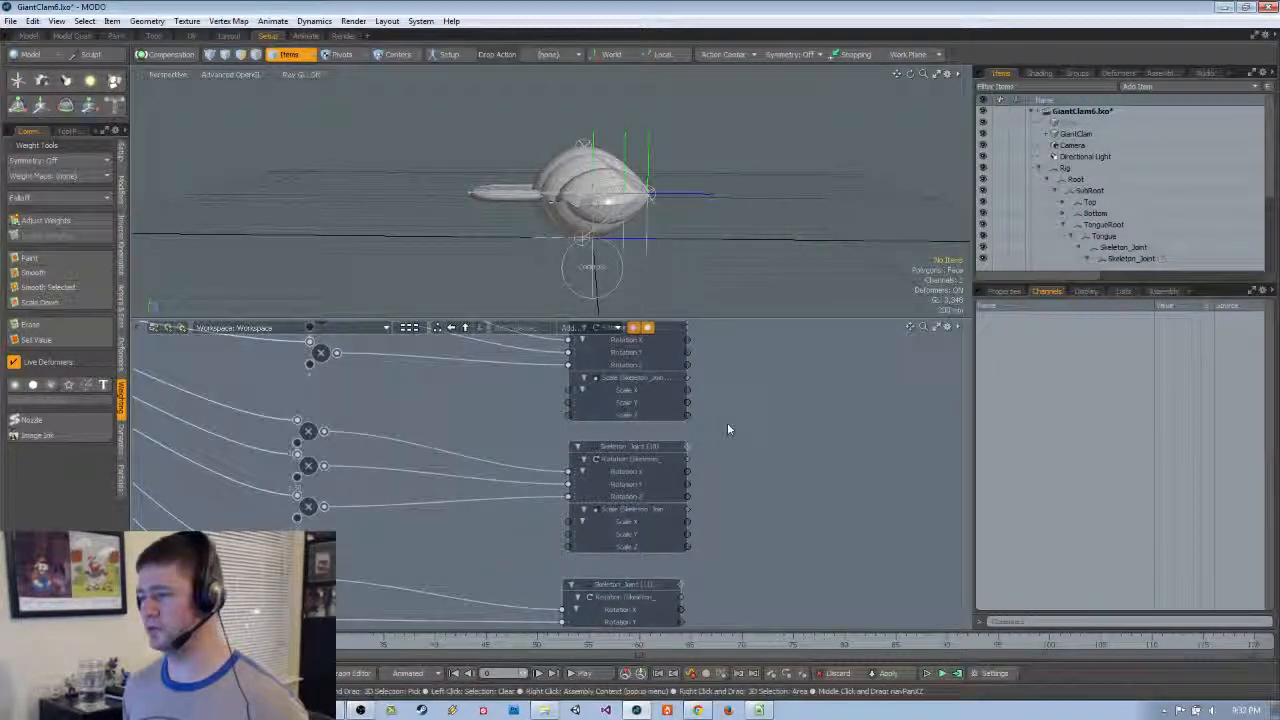
scroll(486, 409, "down", 3)
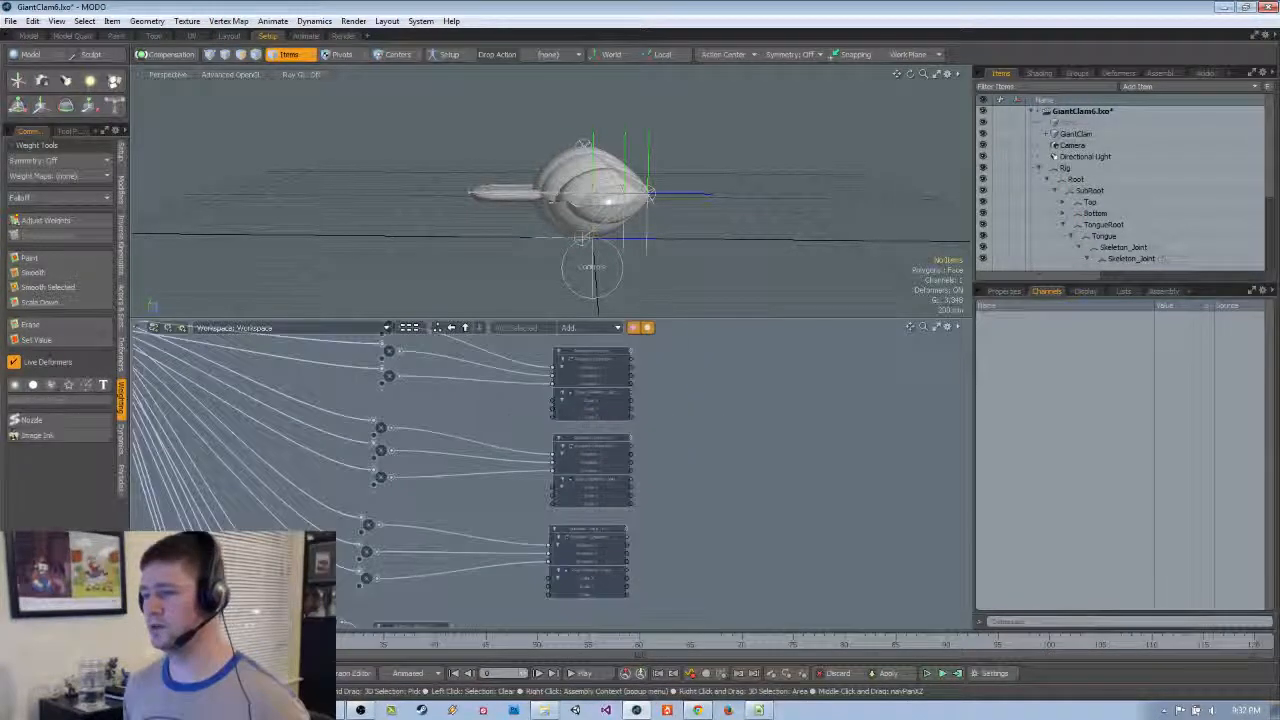
left_click(600, 497)
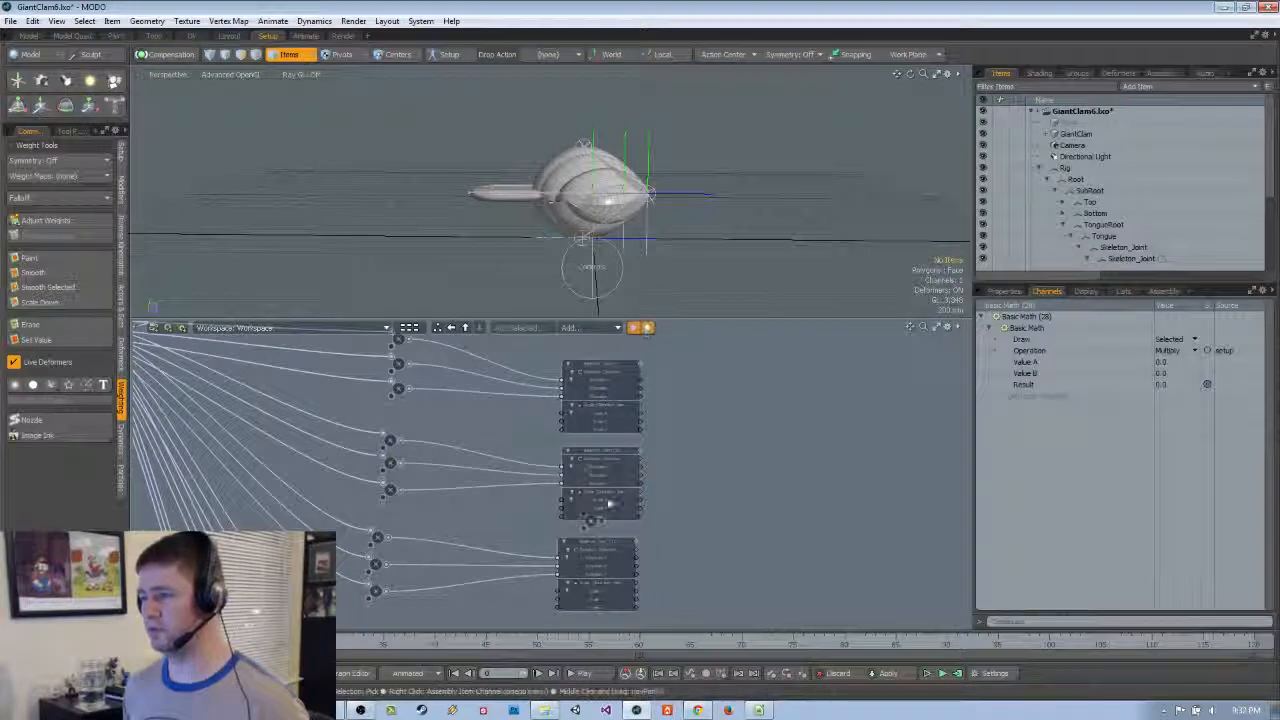
Connect the Multiply node's result to the Scale X, Y and Z inputs of Skeleton_Joint (9)
scroll(518, 421, "up", 2)
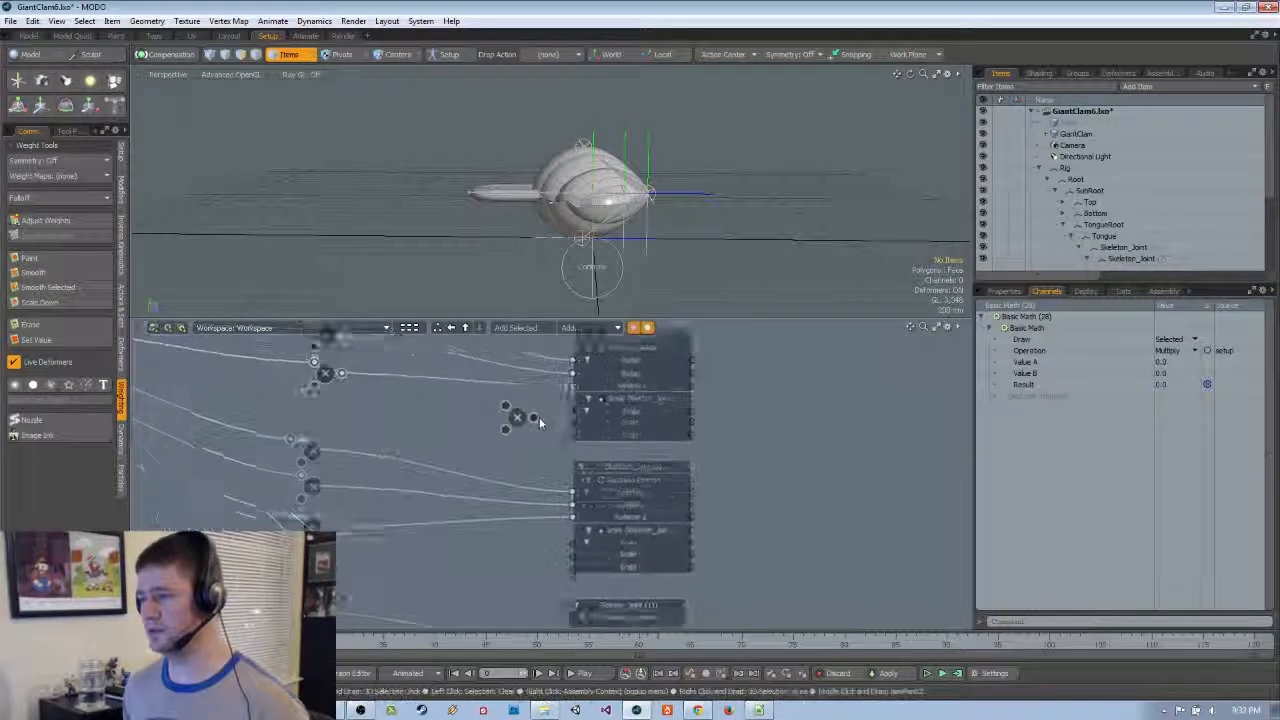
scroll(600, 421, "up", 2)
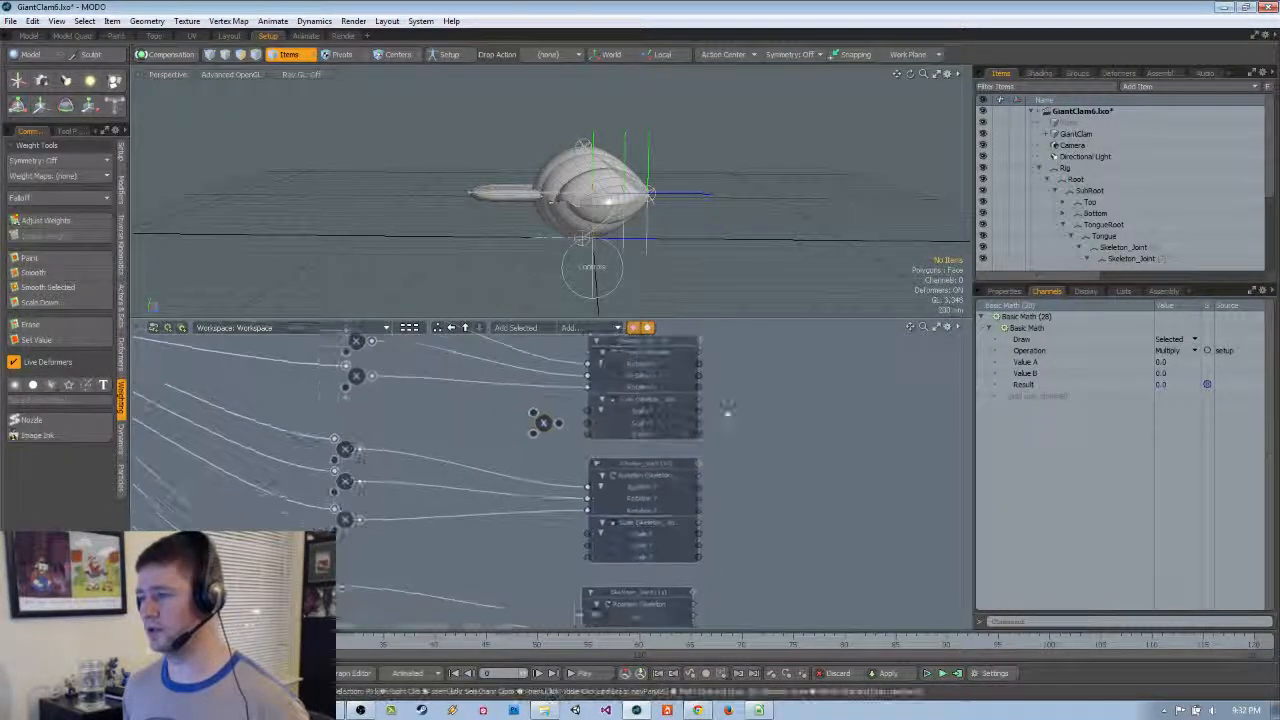
left_click_drag(523, 473, 561, 458)
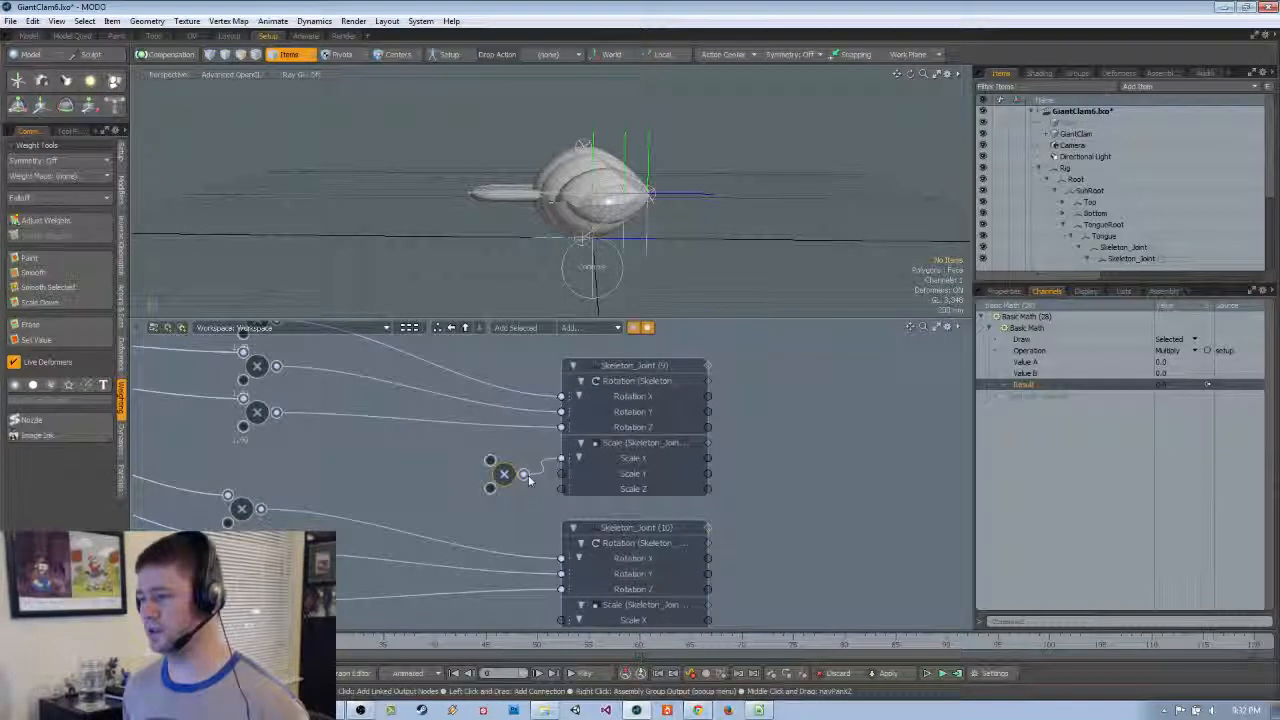
Add another Multiply node and connect its result to the Scale X, Y and Z inputs of Skeleton_Joint (10)
scroll(530, 476, "down", 2)
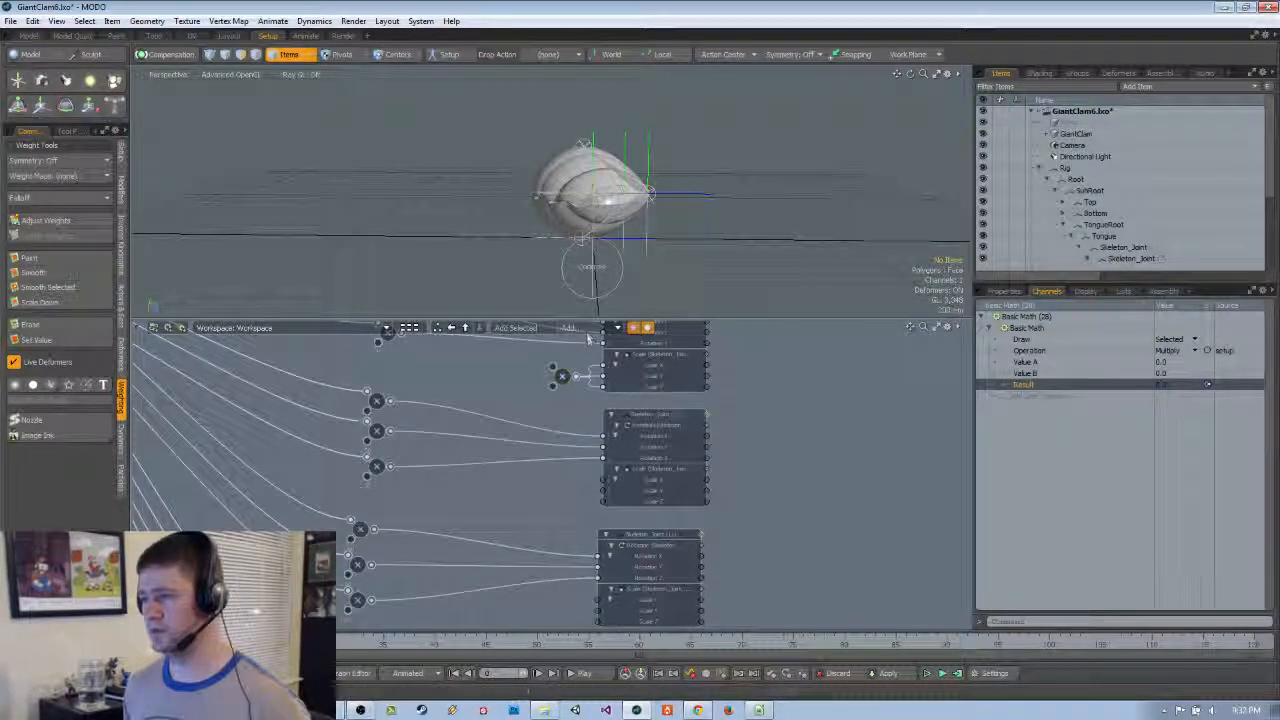
left_click(660, 340)
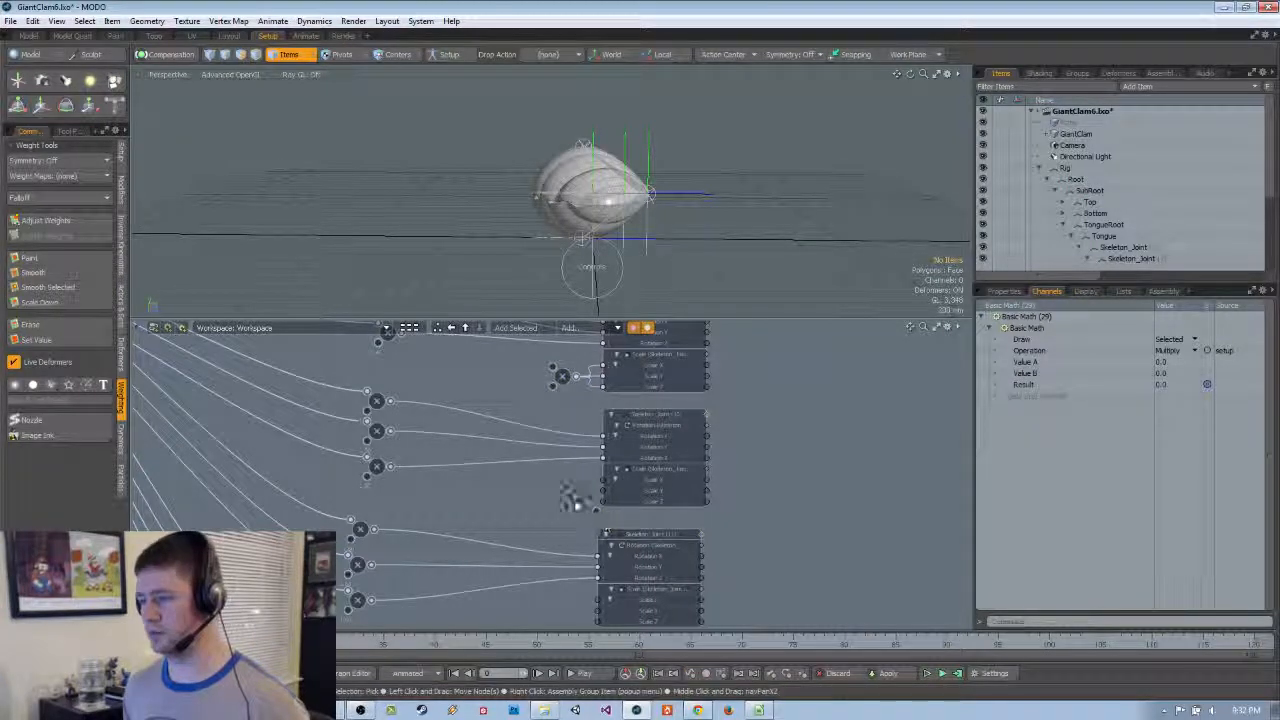
scroll(582, 505, "up", 2)
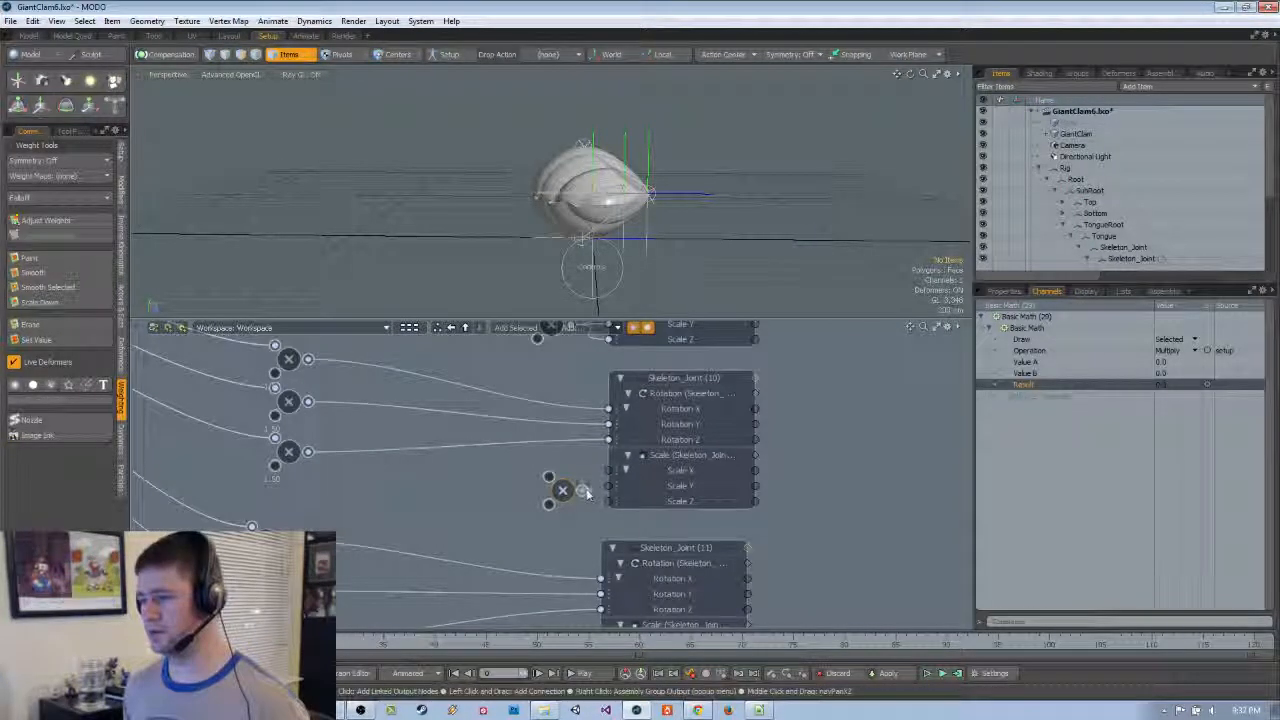
left_click_drag(583, 490, 608, 501)
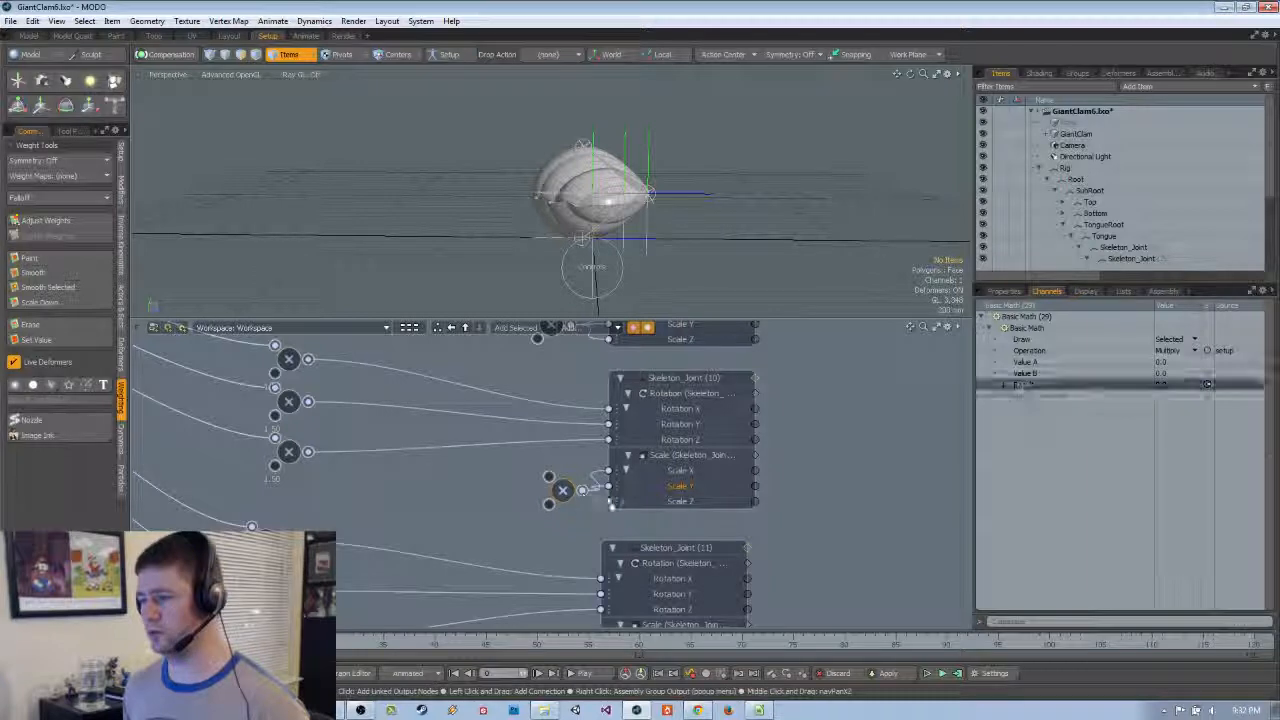
Add a third Multiply node and connect its result to the Scale X, Y and Z inputs of Skeleton_Joint (11)
scroll(554, 494, "down", 2)
left_click_drag(552, 584, 528, 409, "alt")
scroll(532, 405, "up", 2)
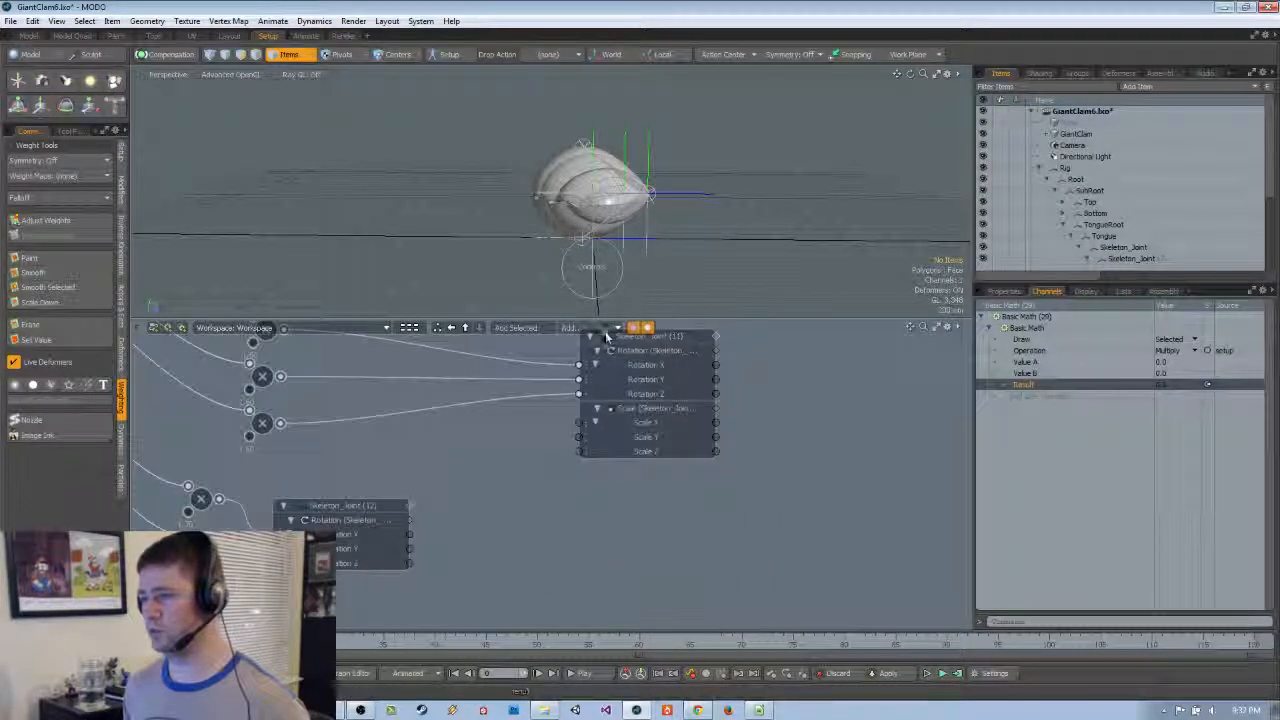
left_click_drag(592, 504, 581, 441)
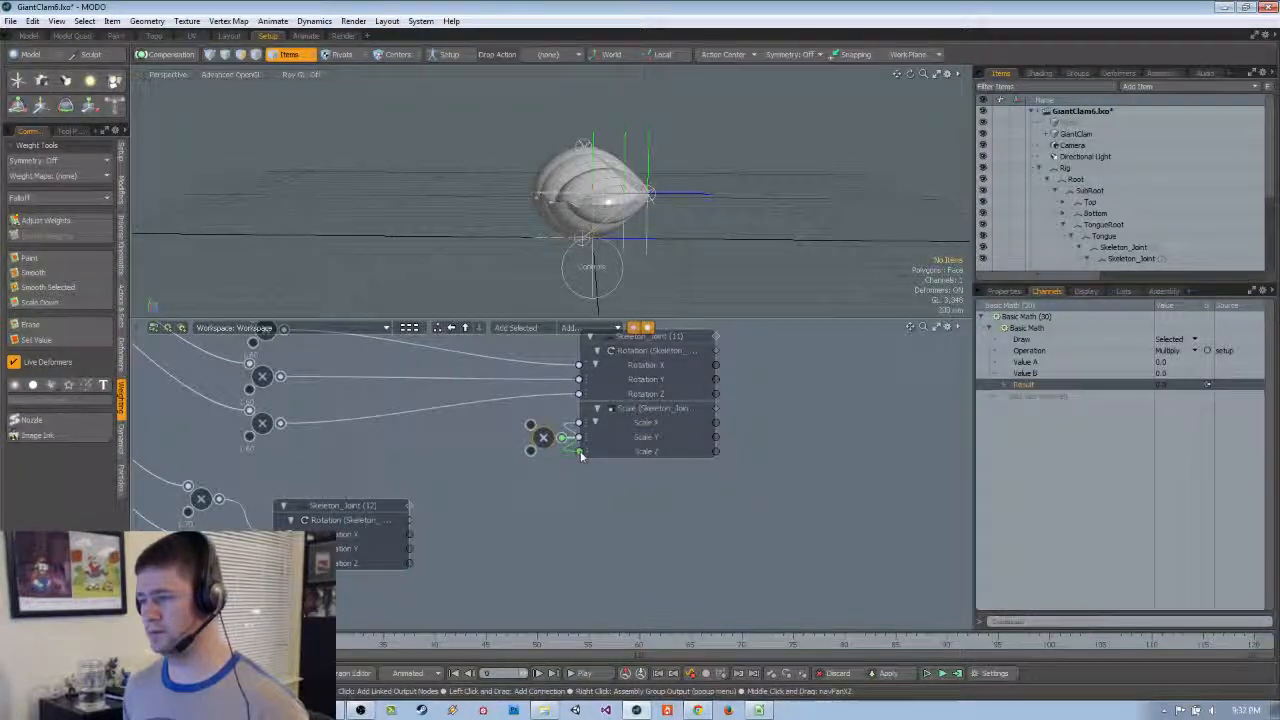
left_click(541, 478)
Enlarge the schematic area and move the Controls node close to the skeleton joints that have scale channels
scroll(537, 487, "down", 3)
middle_click_drag(503, 384, 577, 532)
scroll(527, 444, "down", 2)
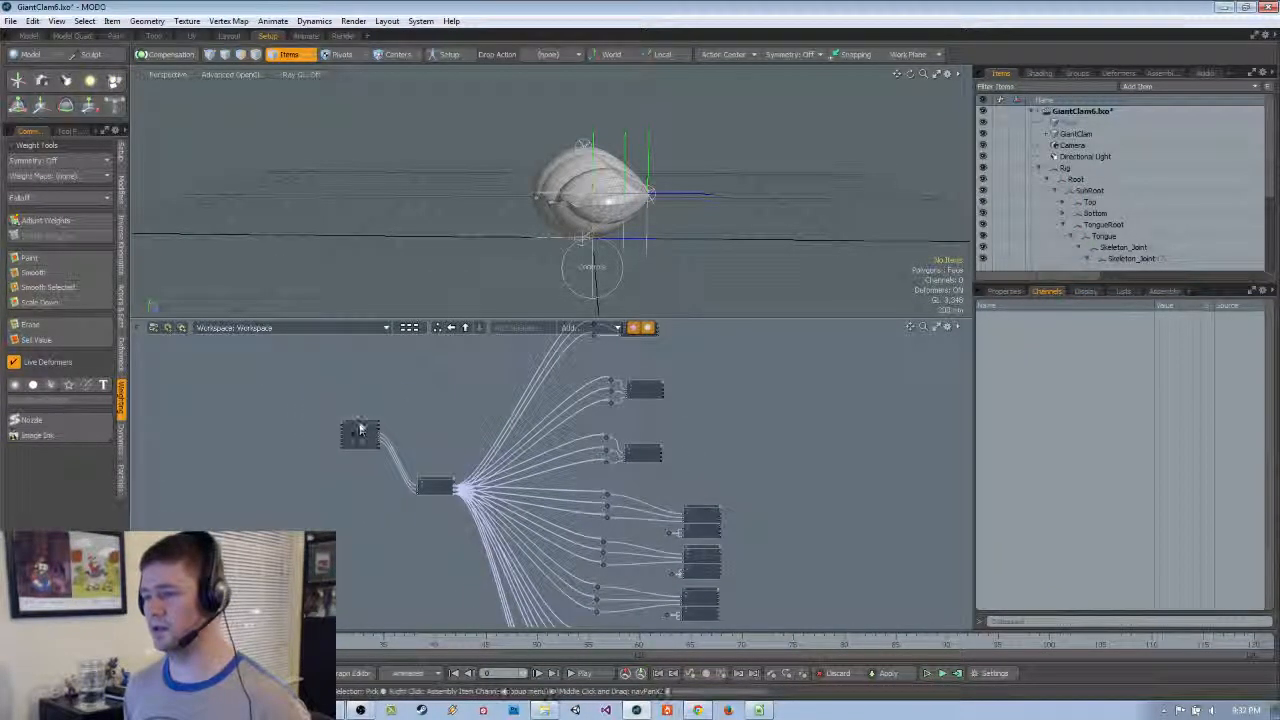
scroll(540, 460, "up", 5)
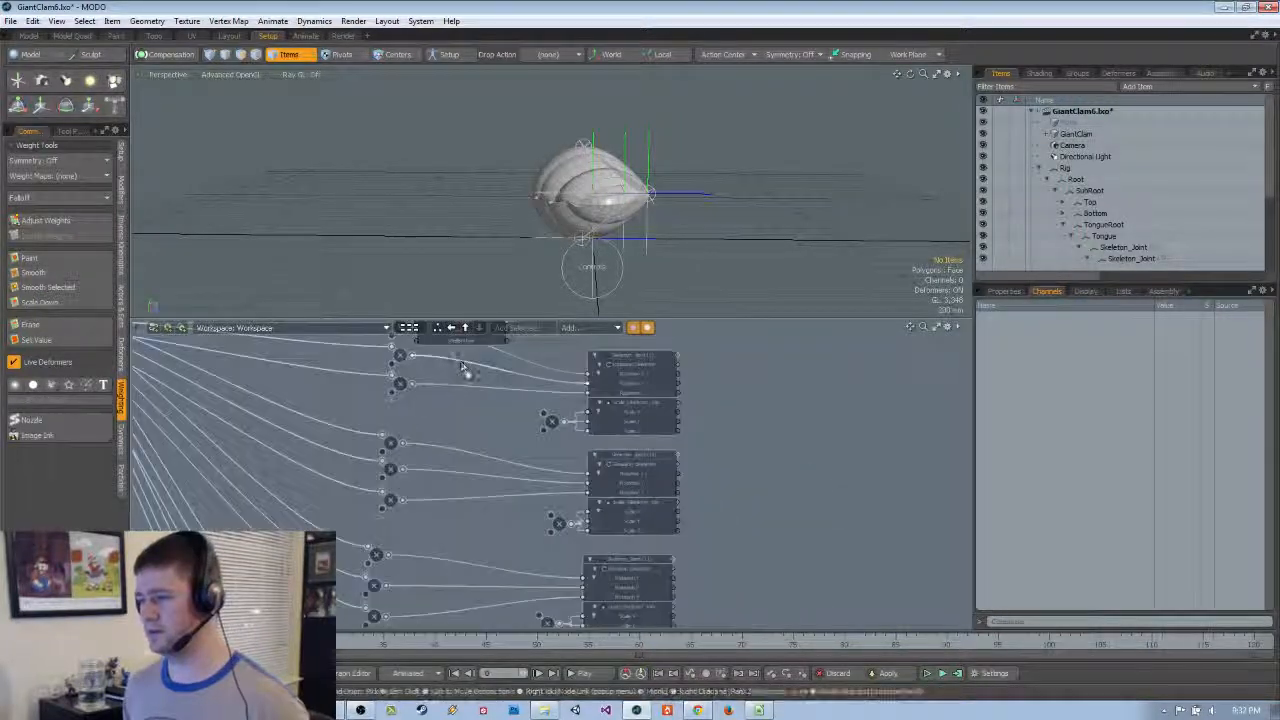
middle_click_drag(463, 368, 483, 468)
left_click_drag(708, 321, 700, 150)
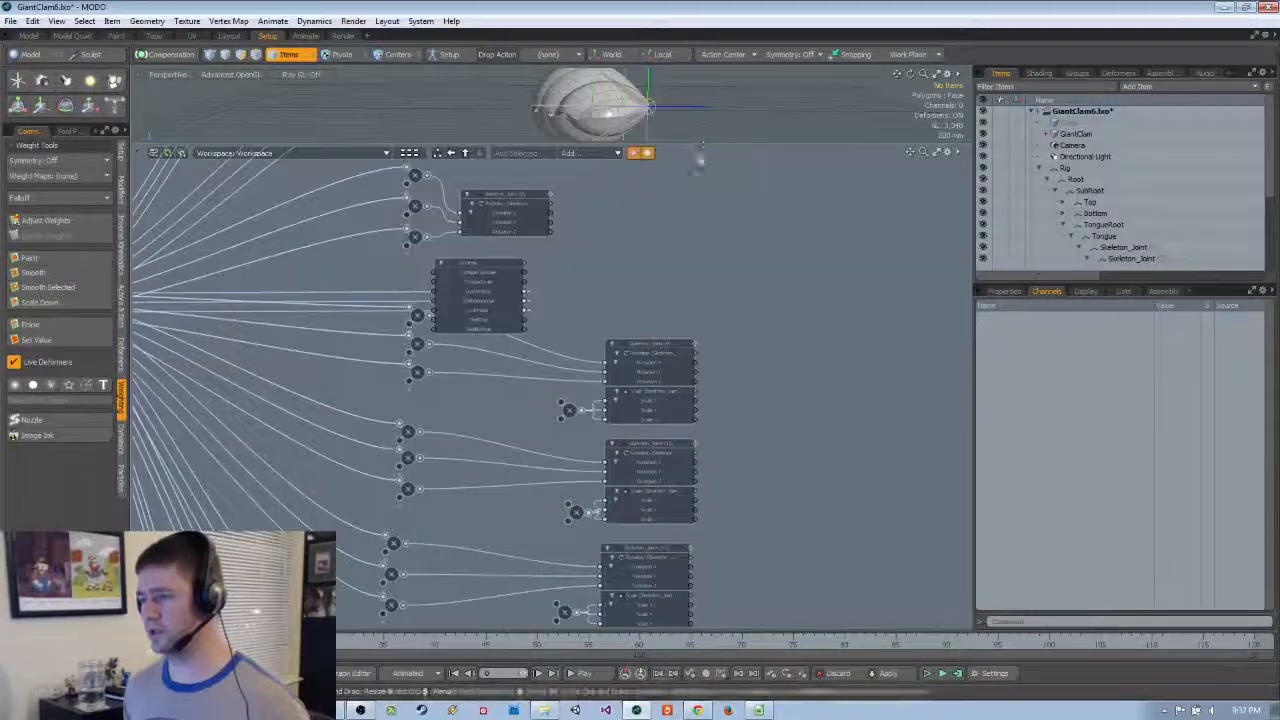
left_click_drag(497, 264, 493, 393)
Connect the Controls node's TongueTipScale output to the first input of the scale Multiply nodes for Skeleton_Joint (9), (10) and (11)
middle_click_drag(493, 393, 469, 302)
scroll(496, 304, "up", 2)
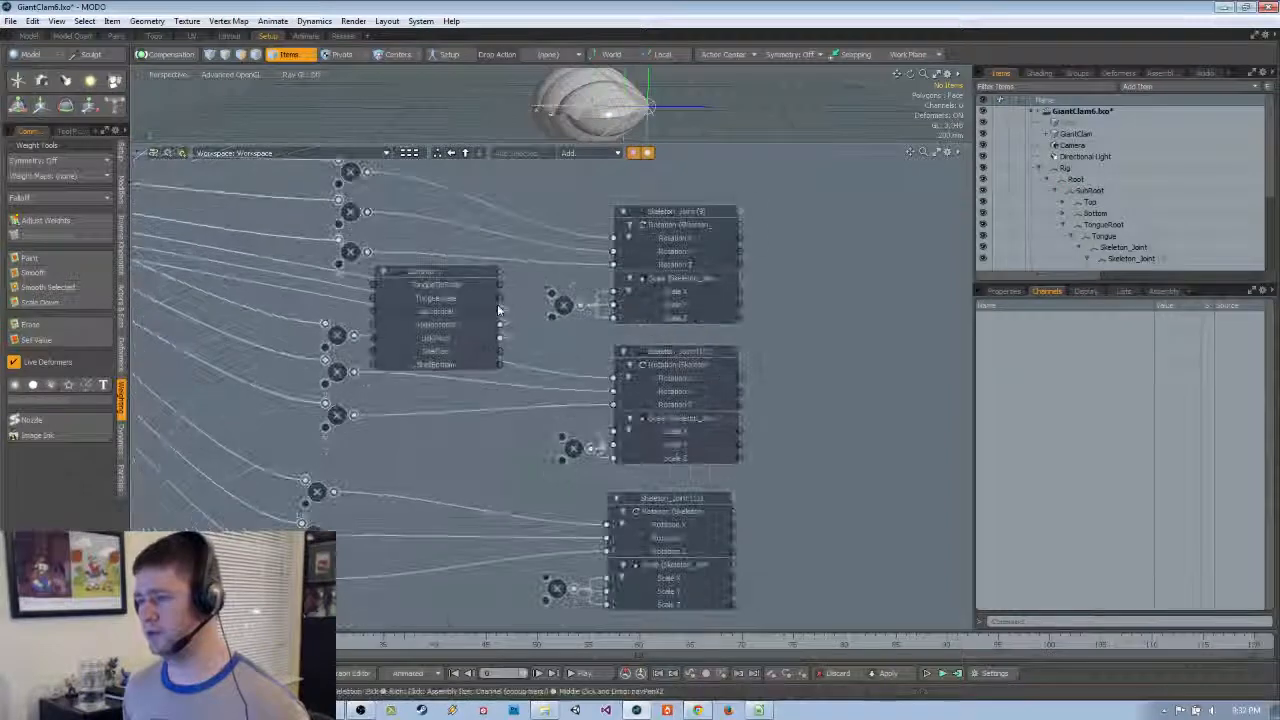
left_click_drag(500, 284, 561, 437)
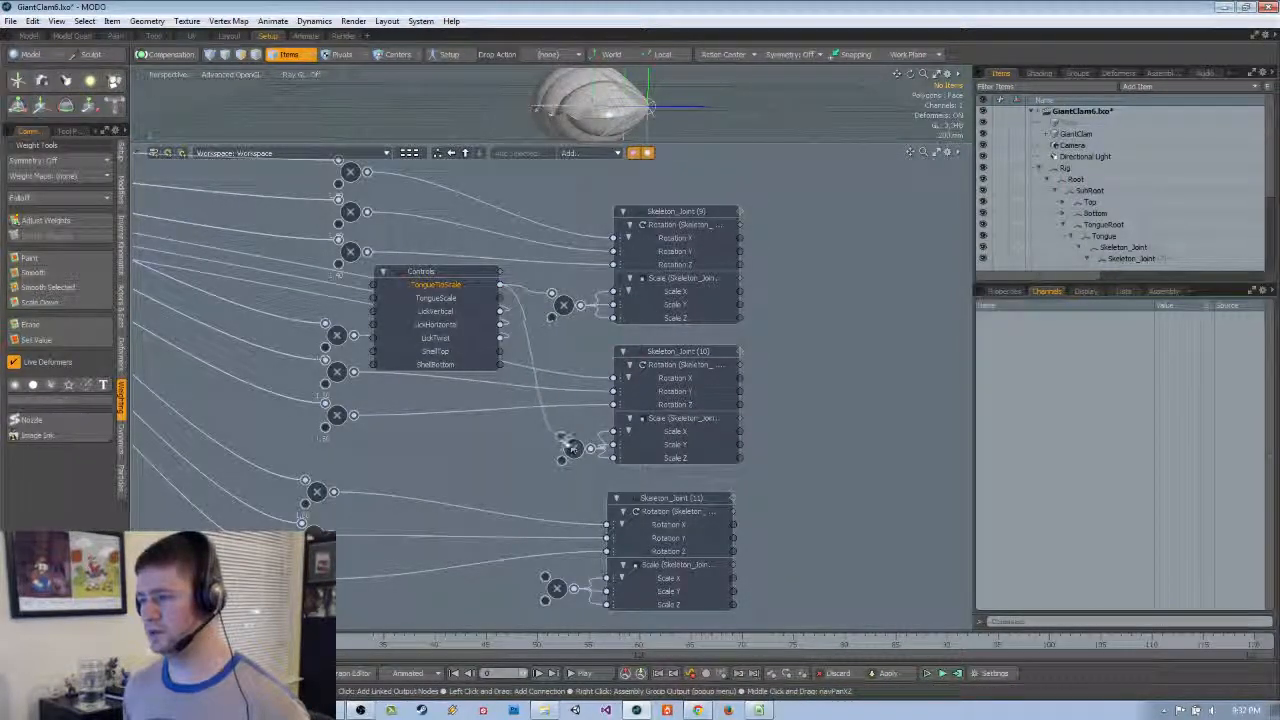
left_click_drag(522, 500, 503, 297)
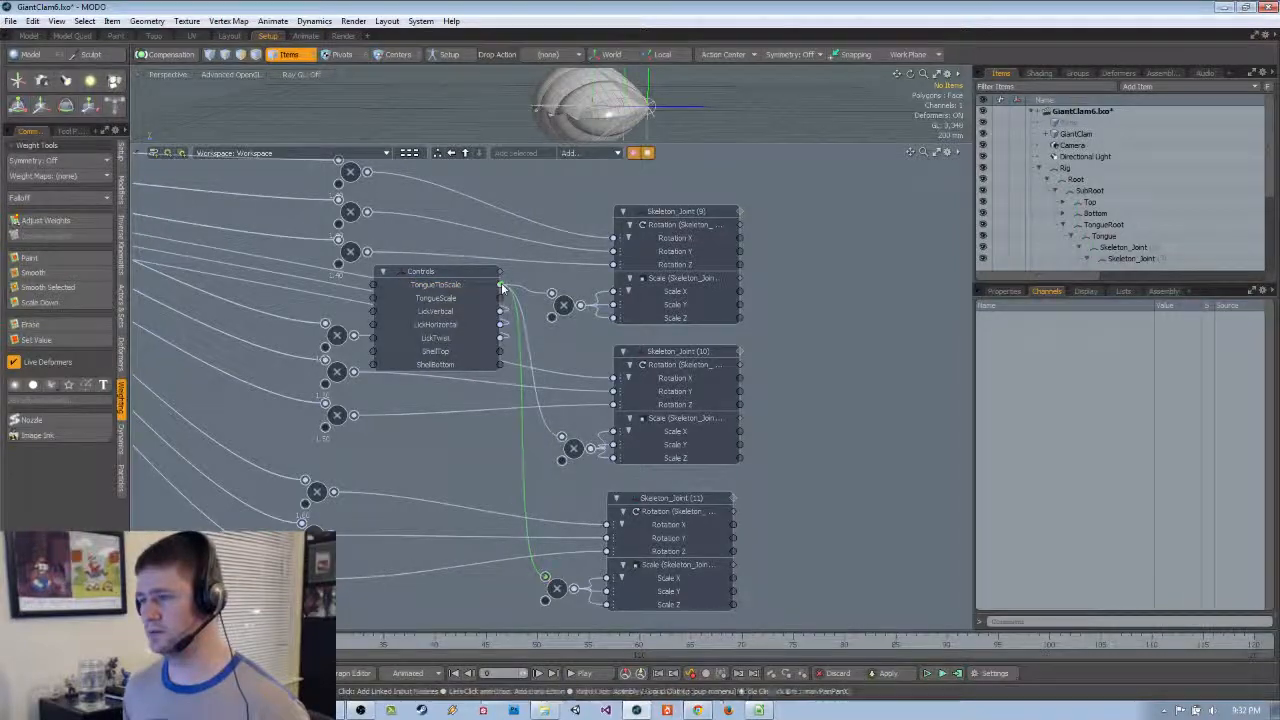
Move the Controls node back beside the Tongue node, away from the skeleton joint nodes
scroll(504, 380, "down", 4)
middle_click_drag(502, 380, 602, 442)
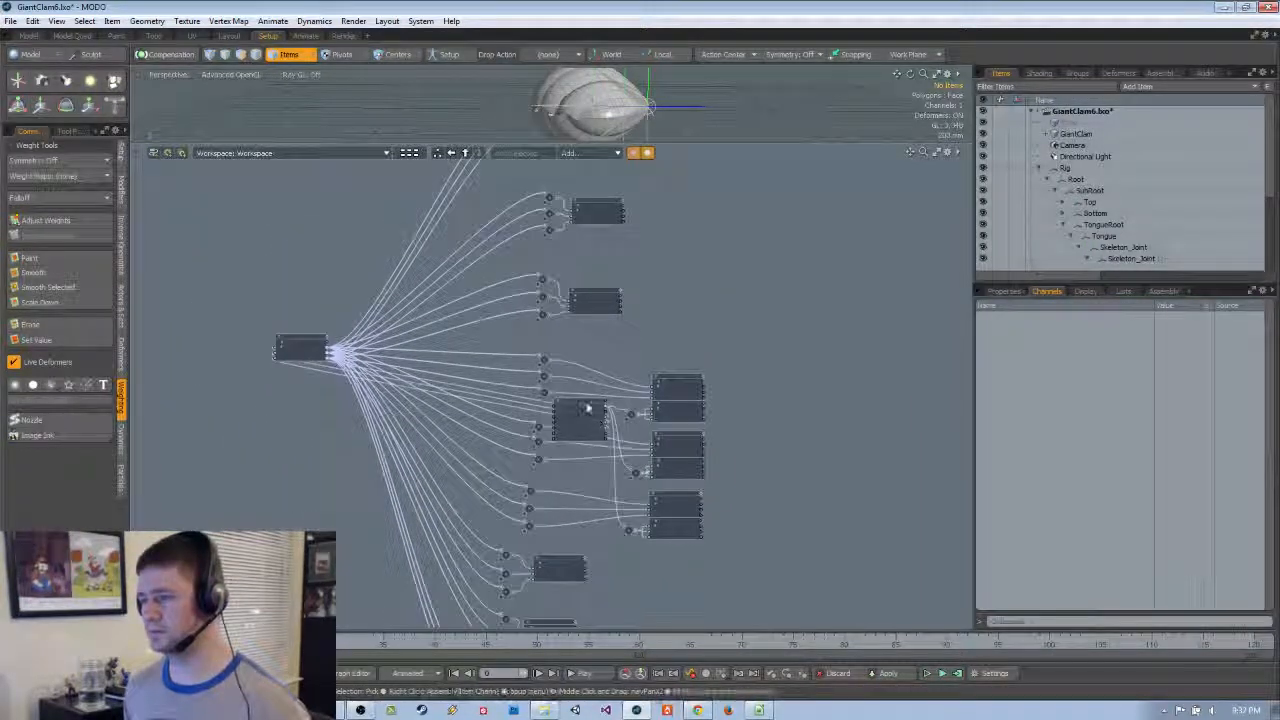
left_click_drag(586, 401, 213, 280)
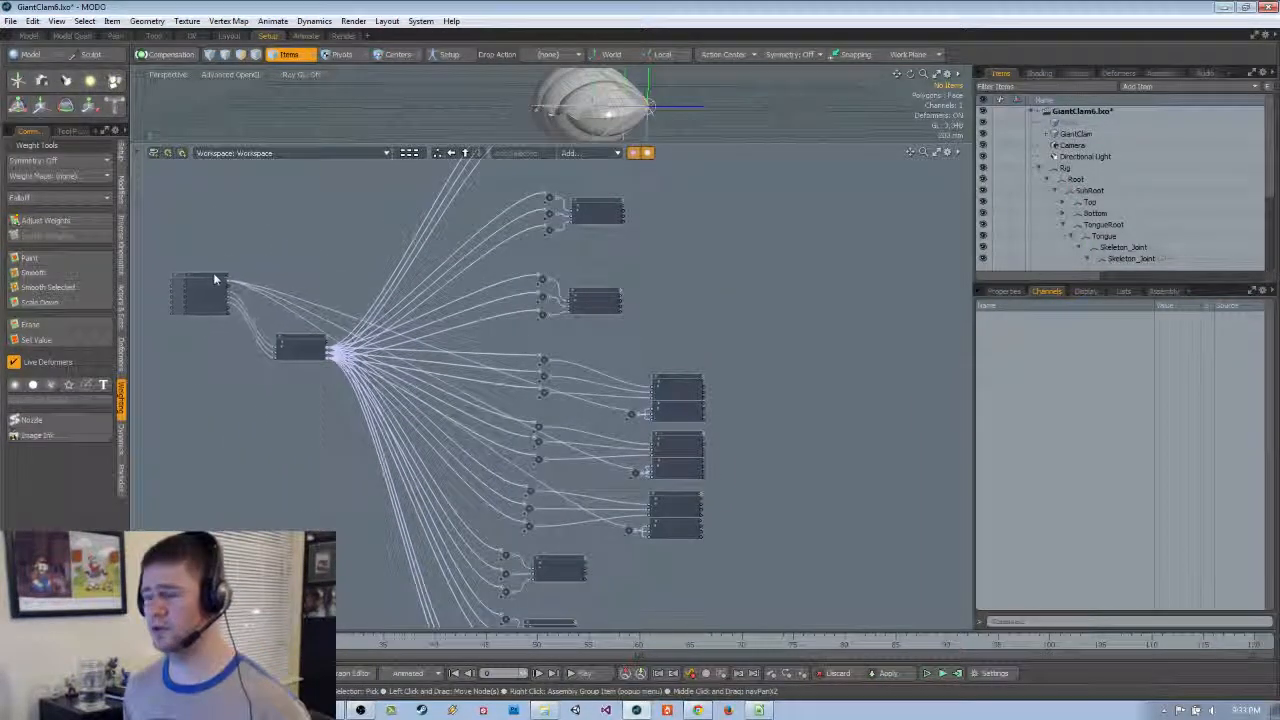
Set Value B on the three scale Multiply nodes, entering 1.2 for Skeleton_Joint (10) and 1.3 for Skeleton_Joint (11)
scroll(737, 449, "up", 6)
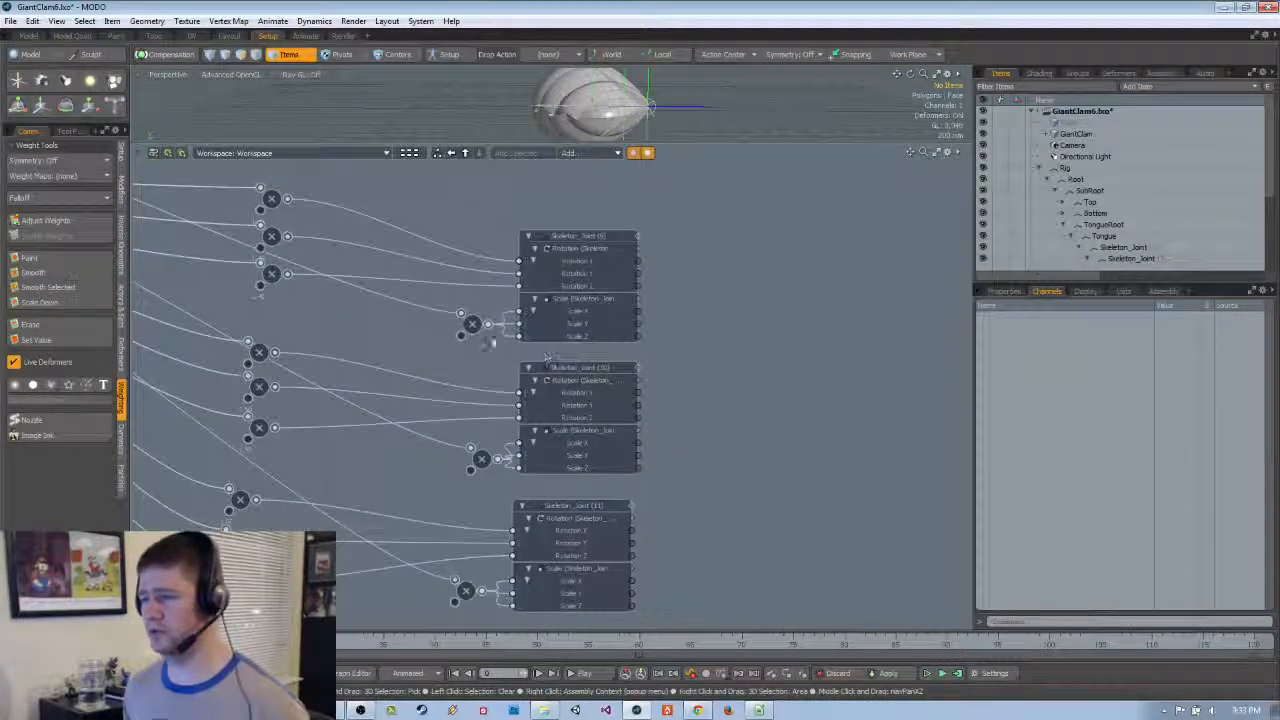
left_click(480, 323)
middle_click_drag(788, 420, 787, 387)
left_click(1006, 292)
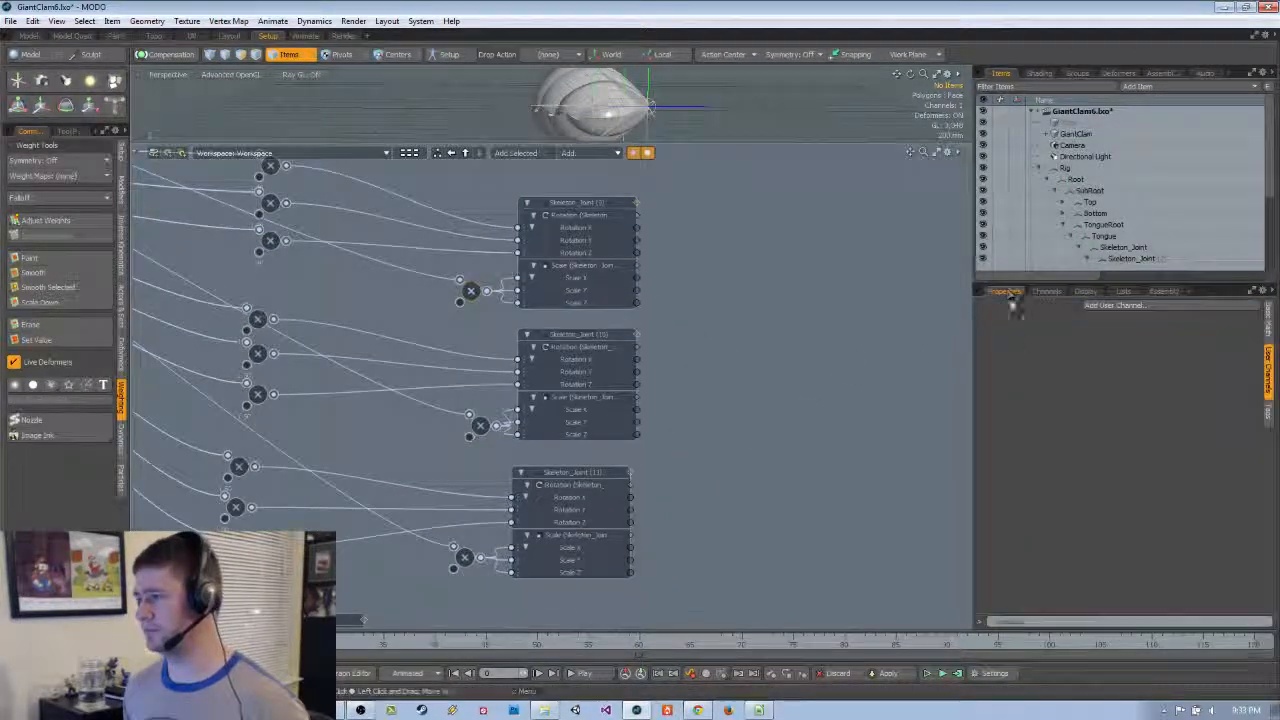
left_click(1271, 322)
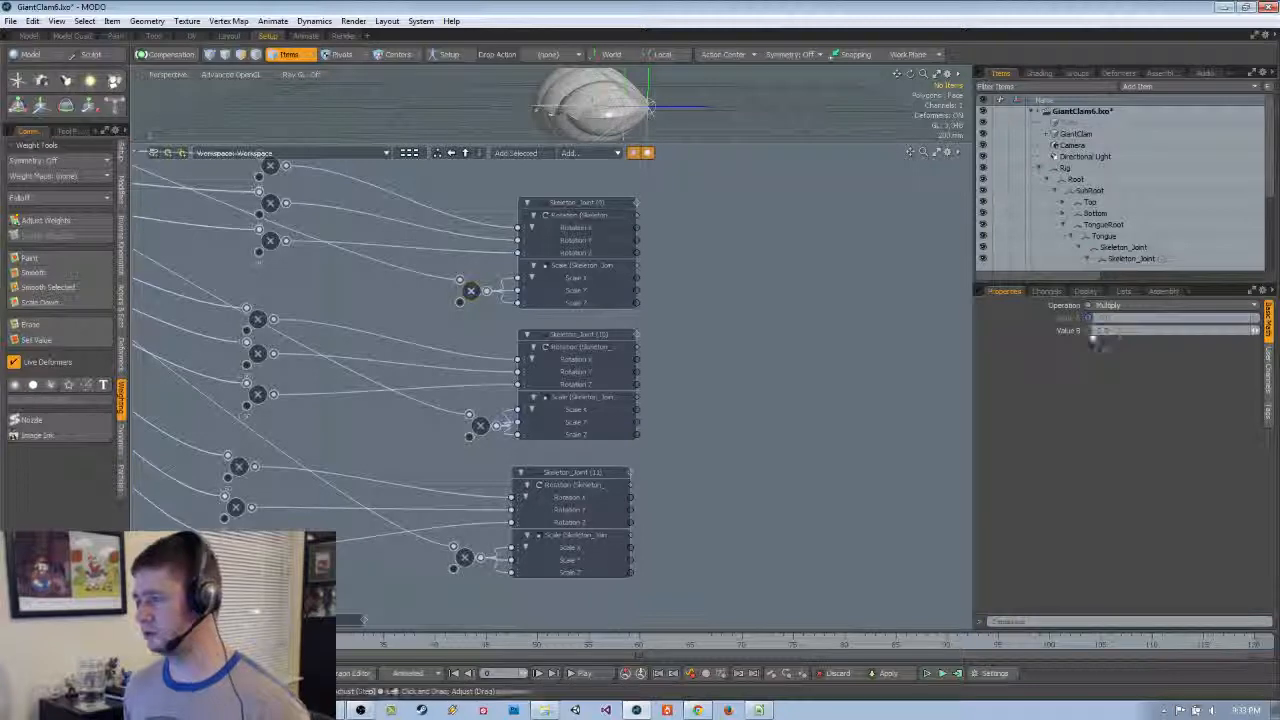
mouse_move(1090, 330)
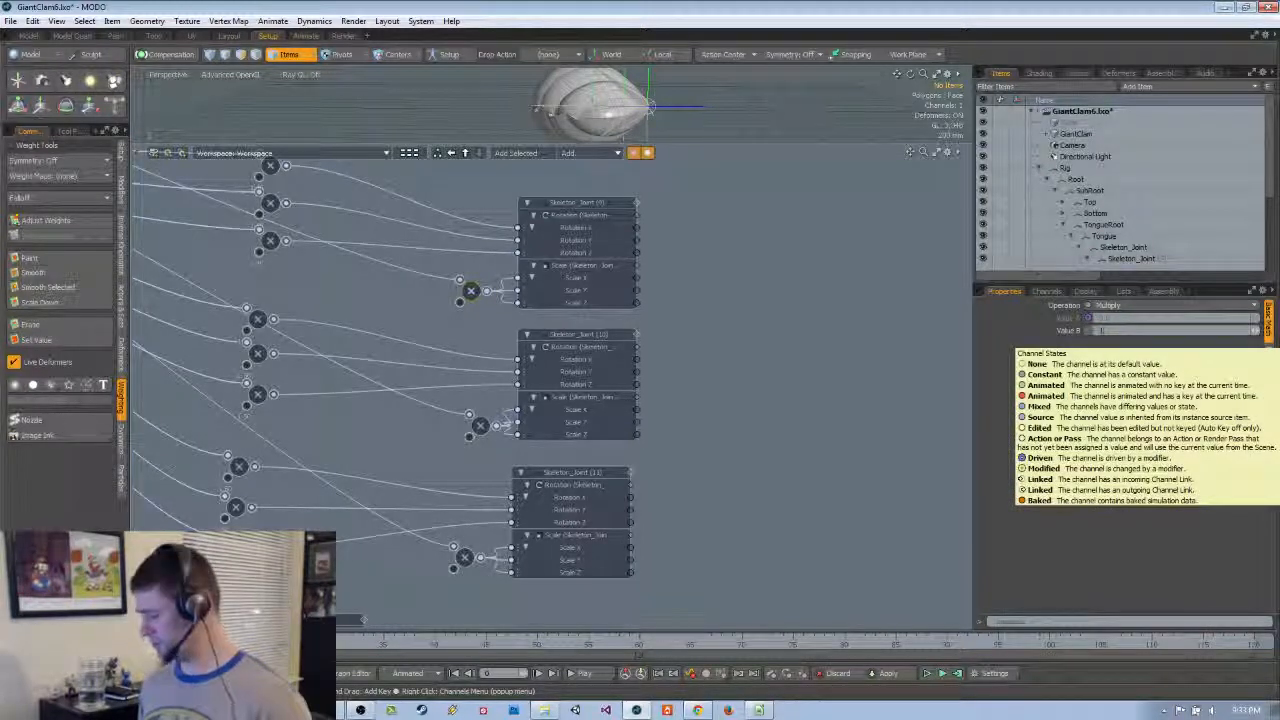
left_click(480, 426)
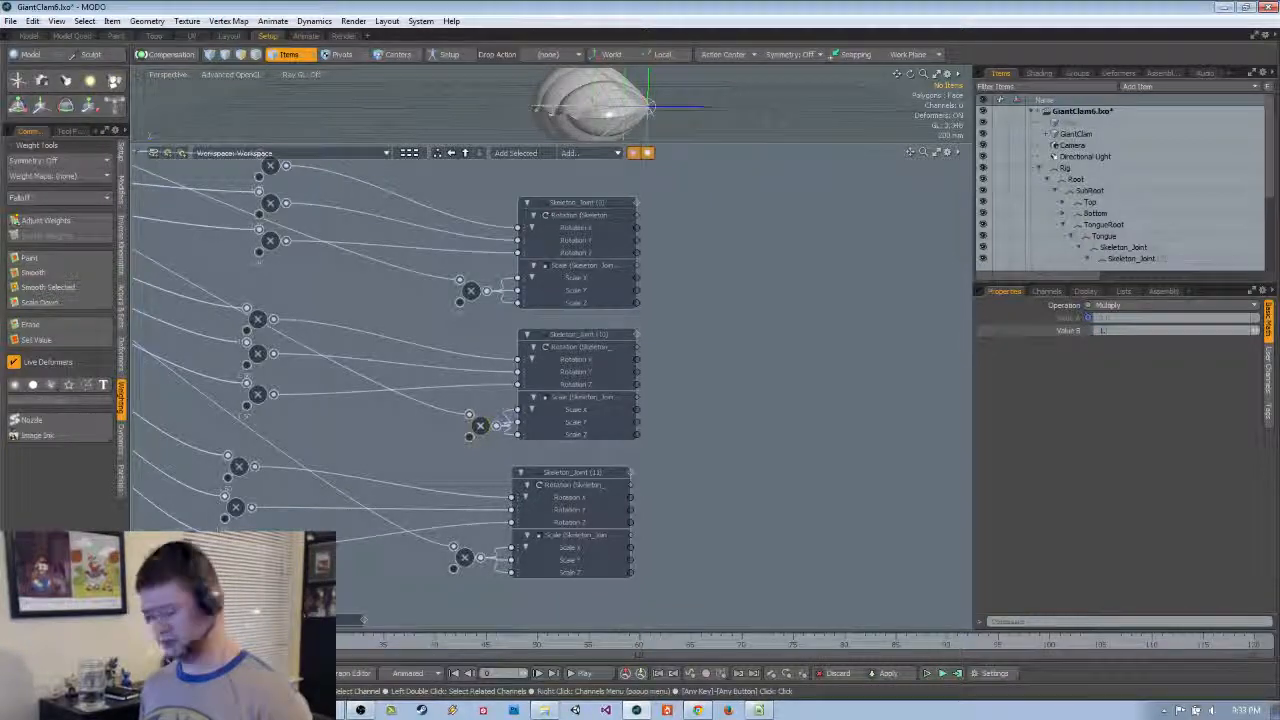
type("1.2")
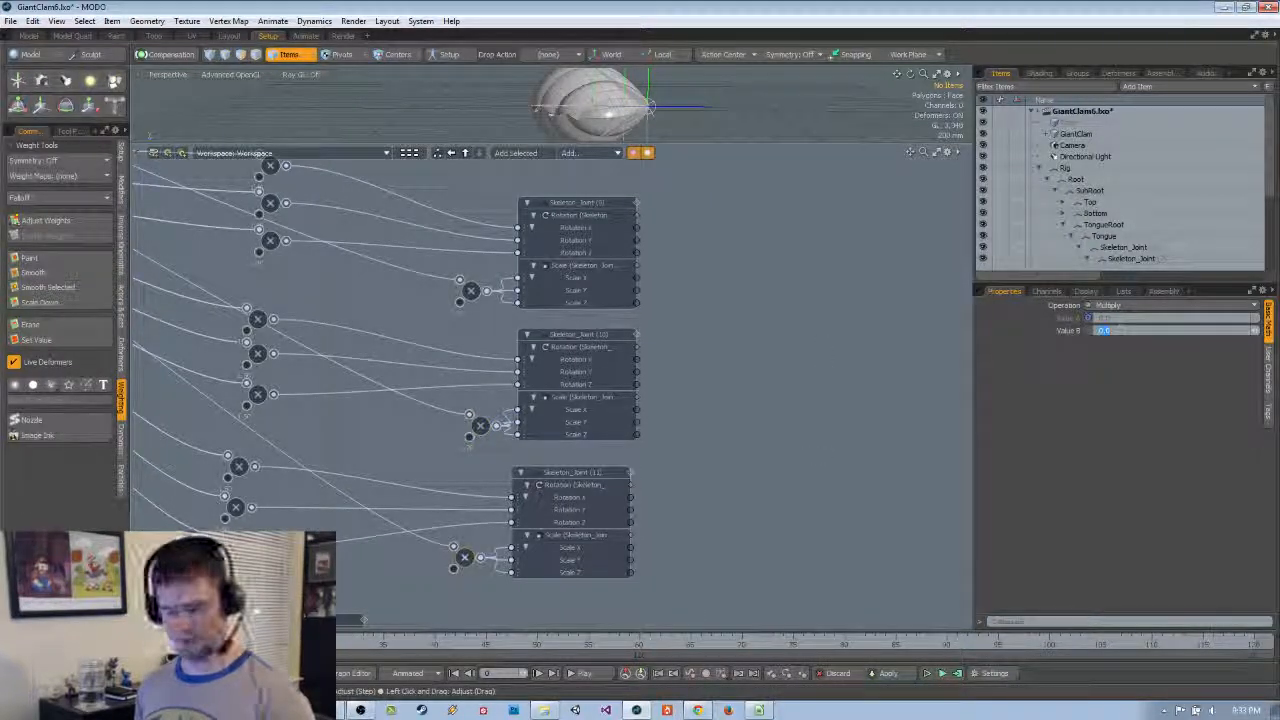
type("1.3")
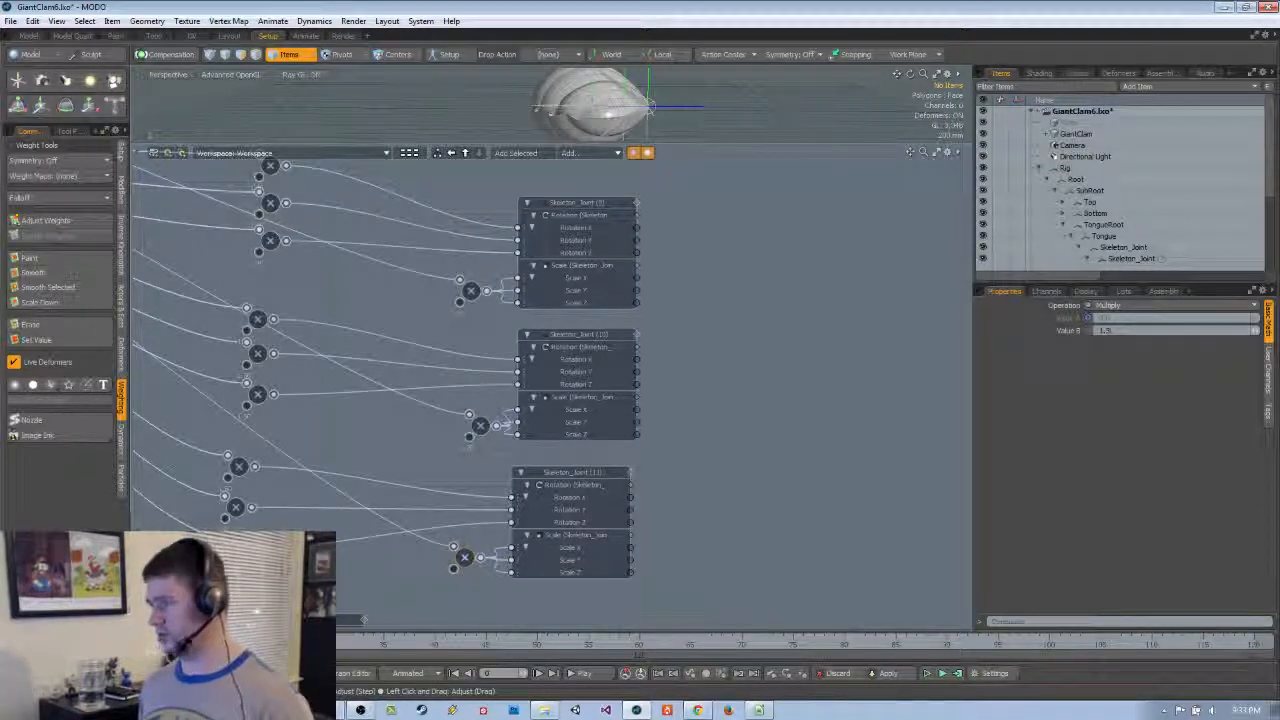
Select the Controls node, enlarge the perspective viewport and show all its user channels with Channel Haul
scroll(487, 295, "down", 5)
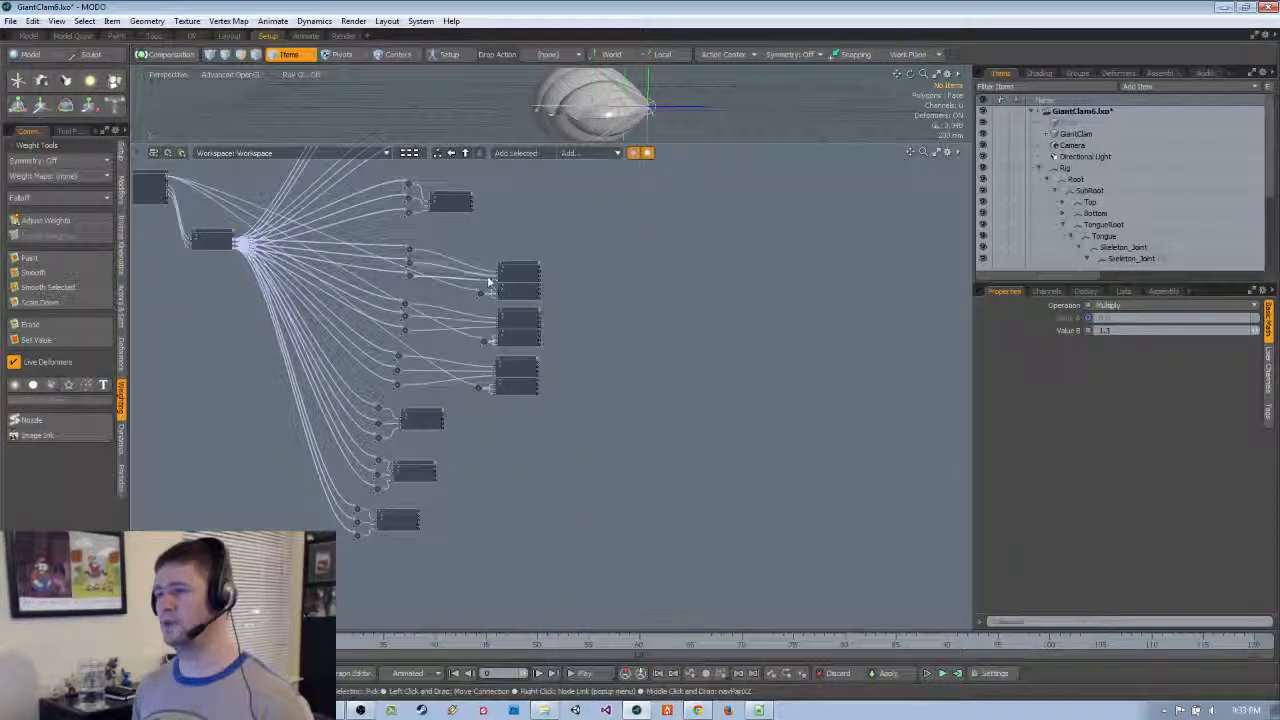
left_click_drag(489, 288, 546, 363, "alt")
scroll(432, 343, "up", 4)
left_click_drag(343, 288, 443, 331, "alt")
scroll(441, 330, "up", 2)
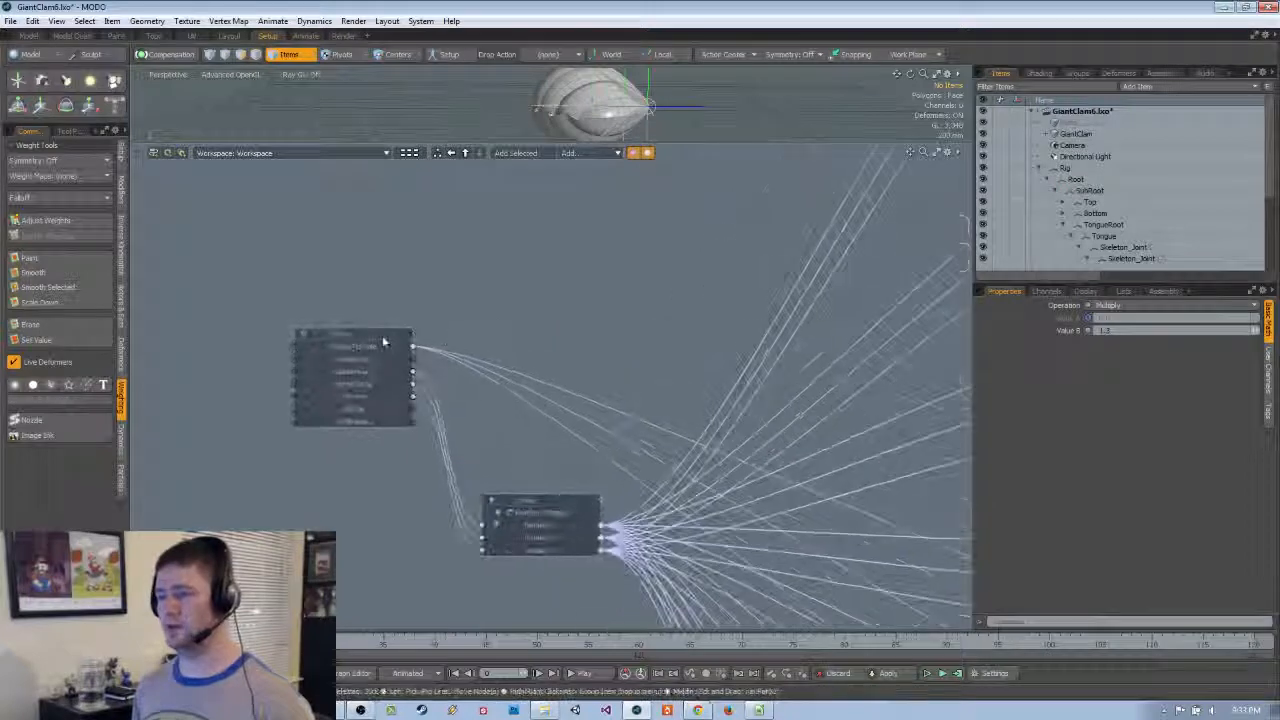
left_click(387, 339)
left_click_drag(710, 147, 700, 394)
left_click(729, 357)
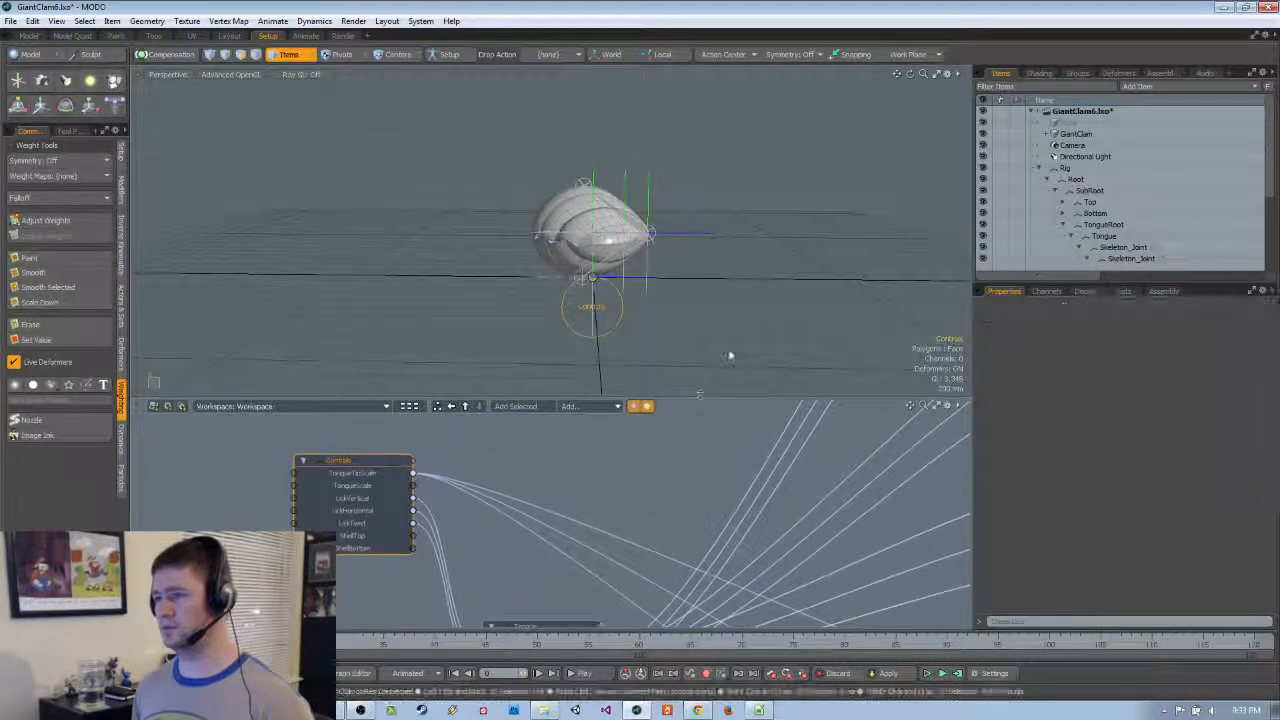
left_click(619, 321)
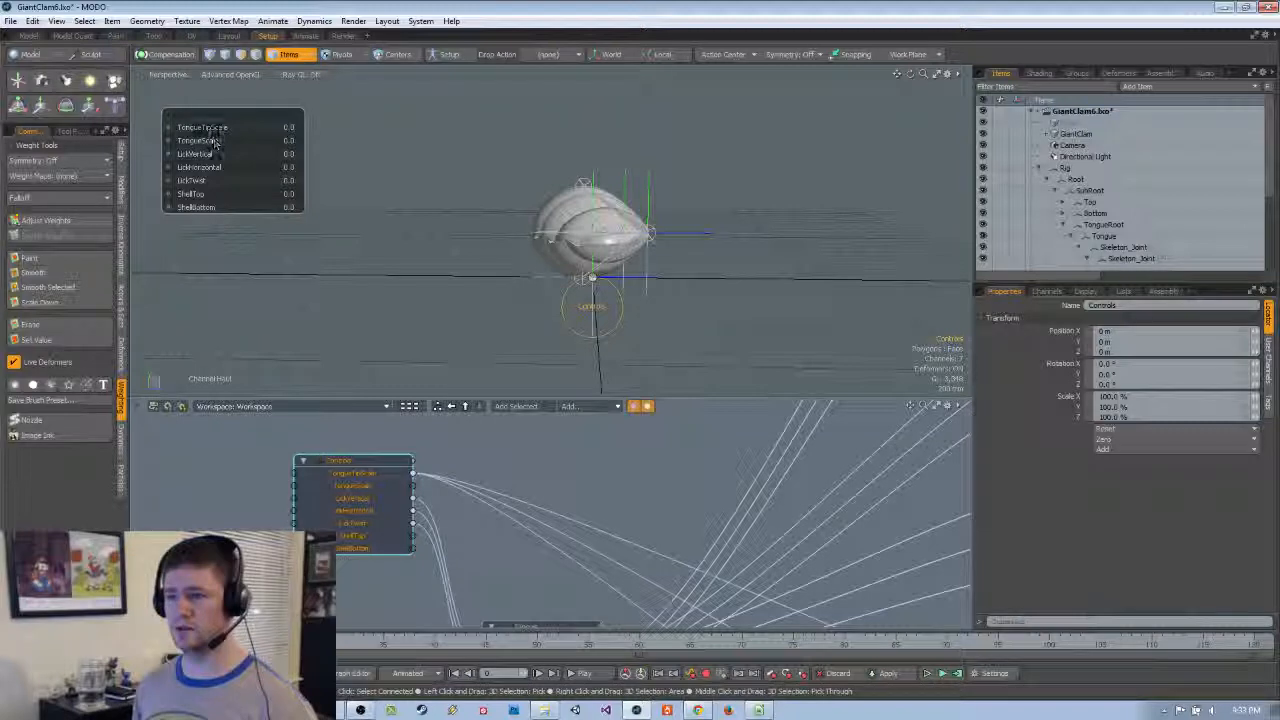
Test TongueTipScale at 1.0, inspect the clam's tongue from another angle, and return the channel to 0.0
mouse_move(208, 129)
left_mouse_down()
mouse_move(265, 129)
mouse_move(218, 129)
left_mouse_up()
left_click_drag(400, 250, 403, 278, "alt")
left_click_drag(497, 190, 533, 185, "alt")
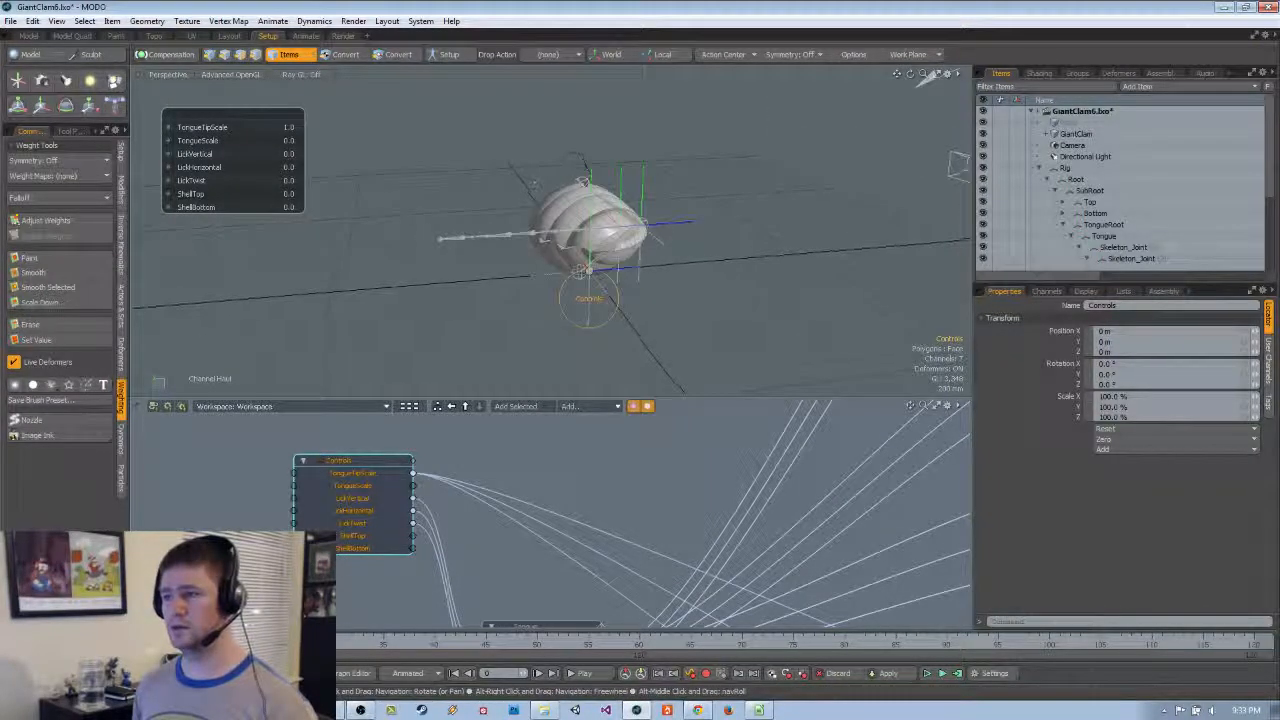
scroll(501, 283, "down", 8)
scroll(501, 275, "up", 8)
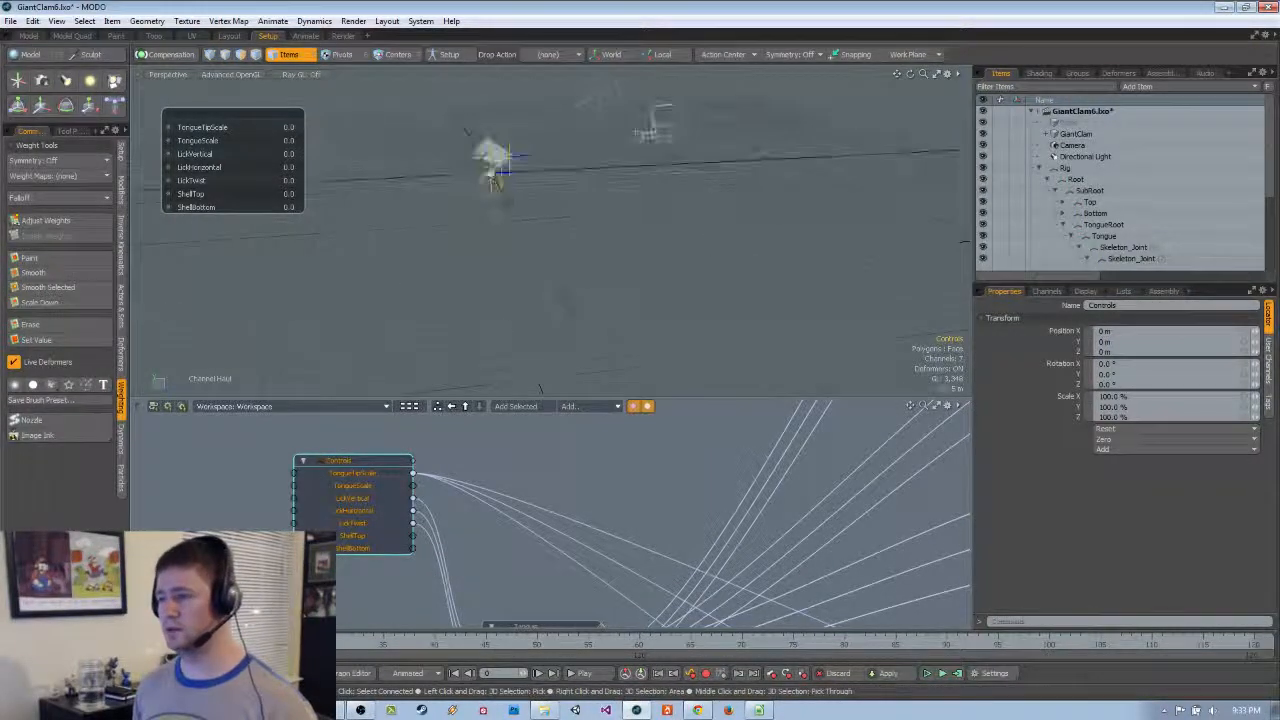
scroll(505, 250, "down", 4)
scroll(505, 250, "down", 2)
scroll(565, 536, "down", 2)
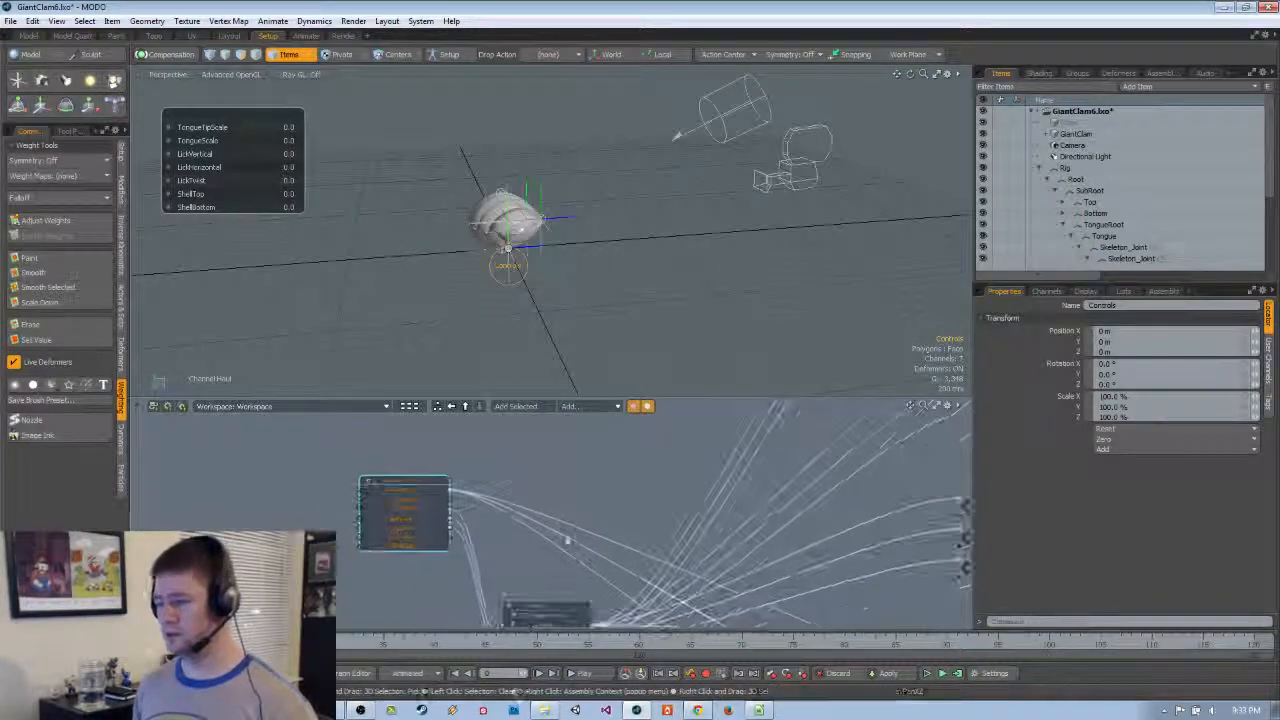
Examine the schematic links from Controls through the Multiply nodes to the skeleton joints' scale inputs
left_click_drag(565, 536, 492, 487, "alt")
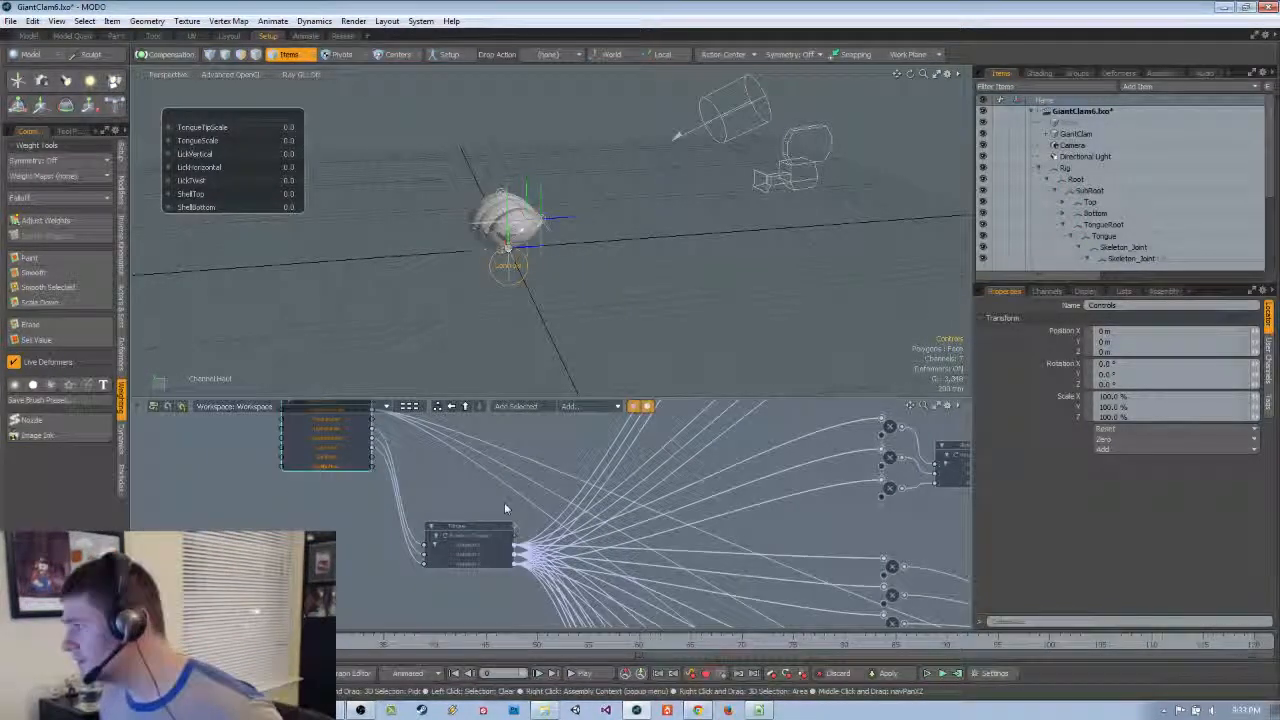
left_click_drag(519, 504, 471, 440, "alt")
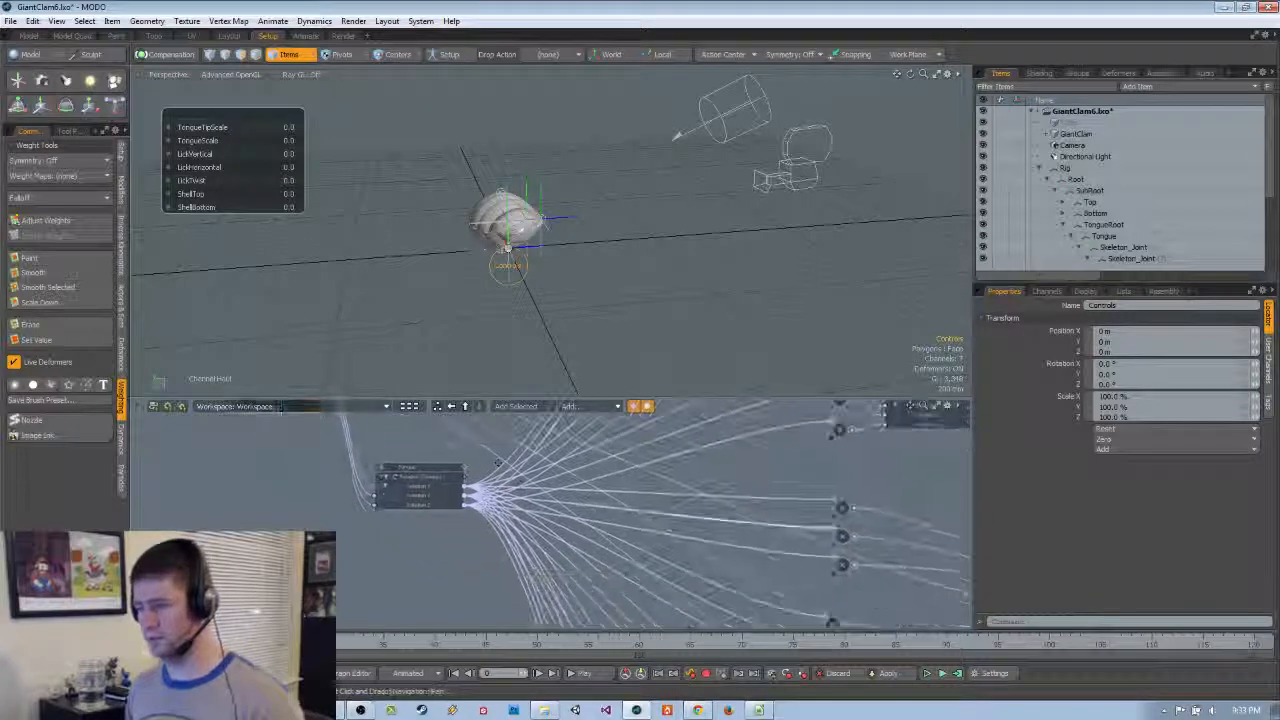
scroll(515, 497, "down", 4)
left_click_drag(515, 497, 385, 412, "alt")
scroll(655, 488, "up", 3)
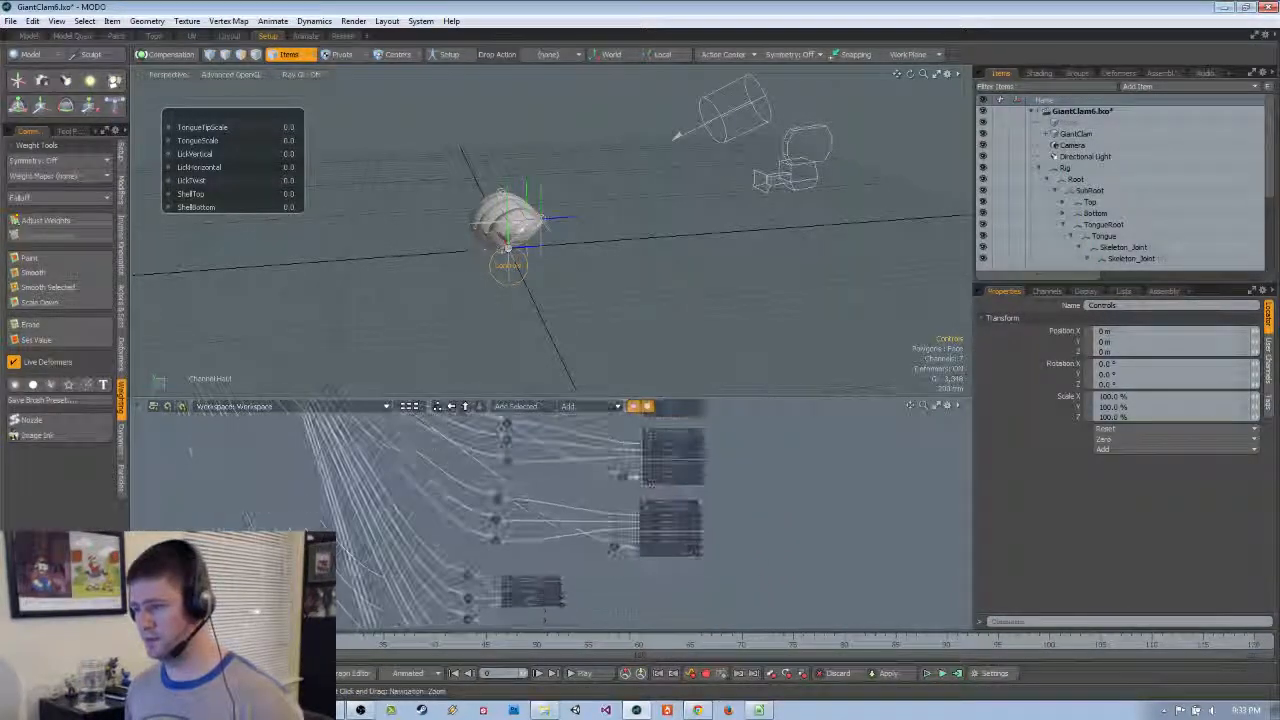
left_click_drag(657, 490, 616, 457, "alt")
scroll(616, 457, "up", 1)
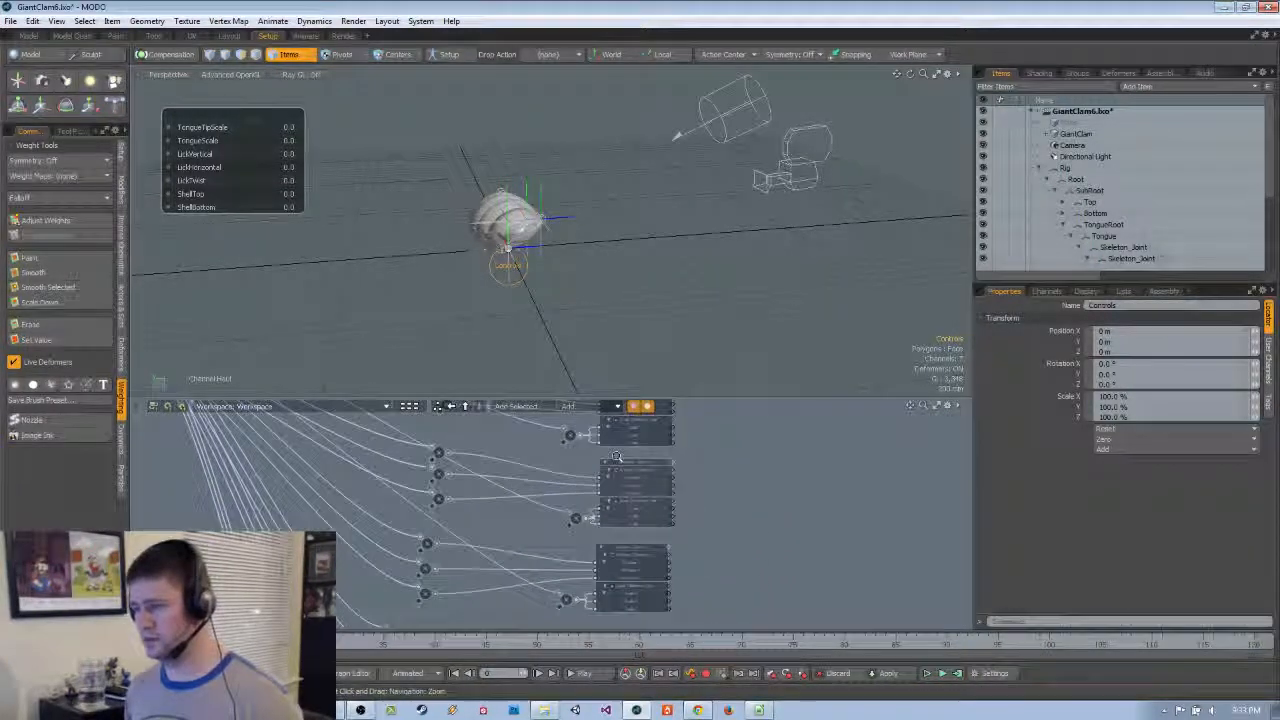
scroll(551, 454, "down", 3)
left_click(537, 452)
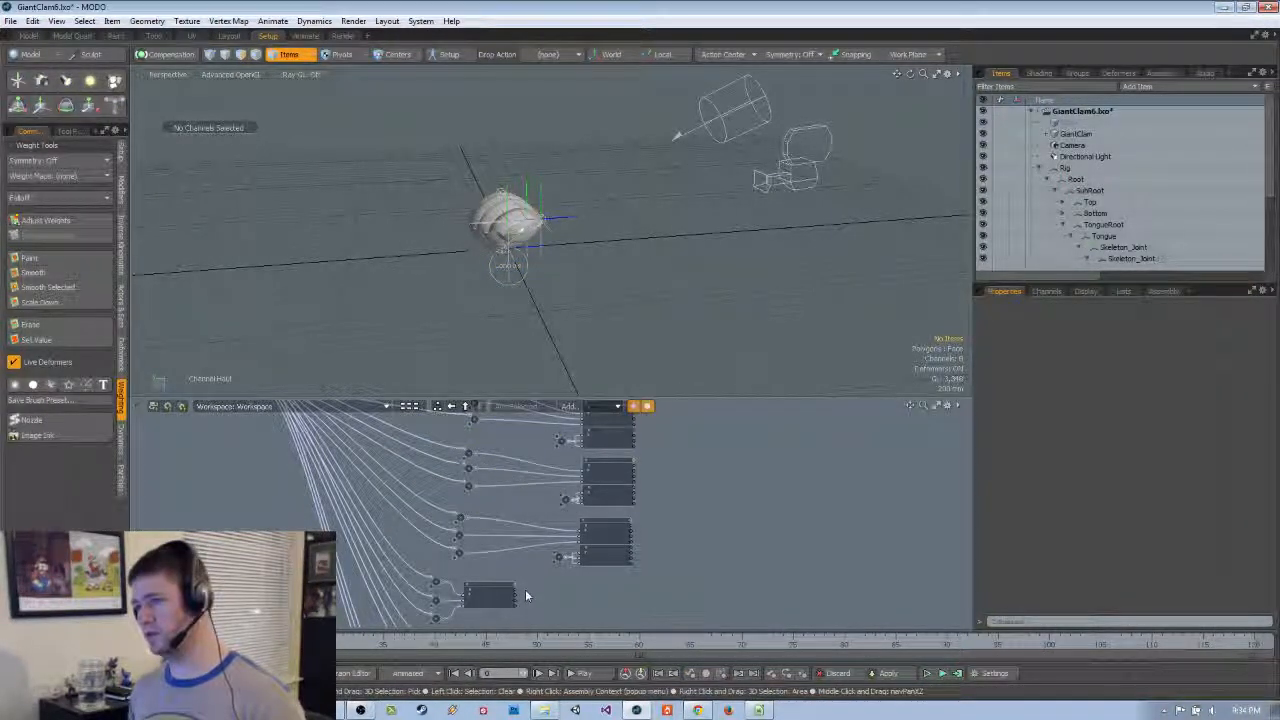
Inspect the clam's shell opening and tongue area up close, checking the scaling against the schematic
scroll(506, 207, "up", 8)
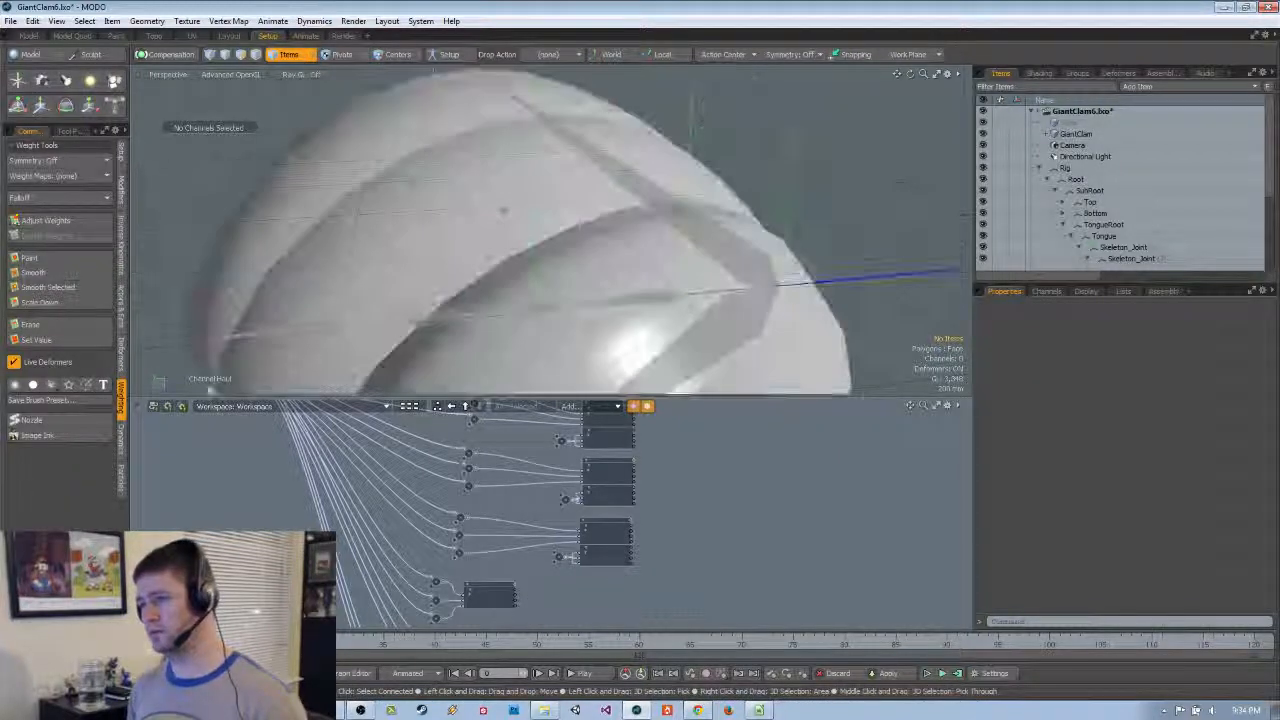
scroll(506, 207, "down", 4)
mouse_move(427, 257)
left_mouse_down("alt")
mouse_move(783, 239)
mouse_move(514, 250)
mouse_move(628, 231)
mouse_move(590, 216)
mouse_move(510, 243)
mouse_move(292, 240)
mouse_move(440, 258)
left_mouse_up("alt")
scroll(514, 250, "up", 5)
scroll(543, 496, "down", 4)
middle_click_drag(665, 472, 691, 509)
scroll(700, 512, "down", 2)
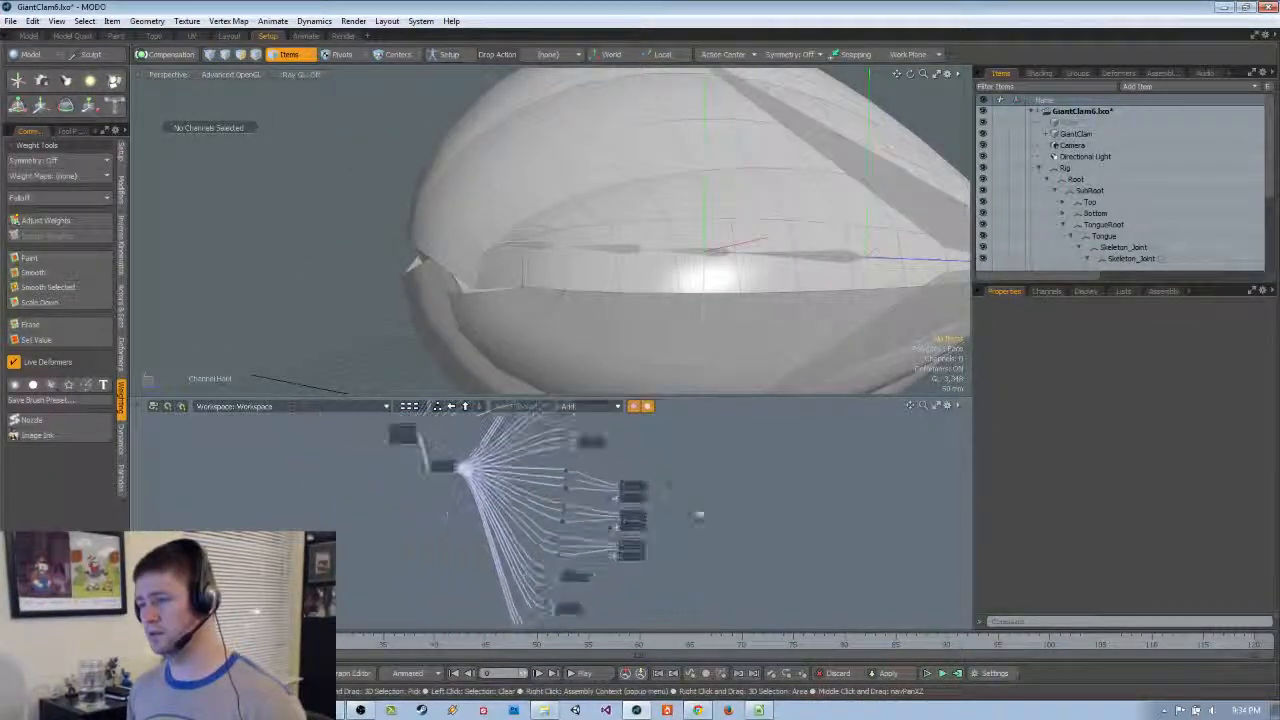
key("a")
scroll(691, 305, "up", 6)
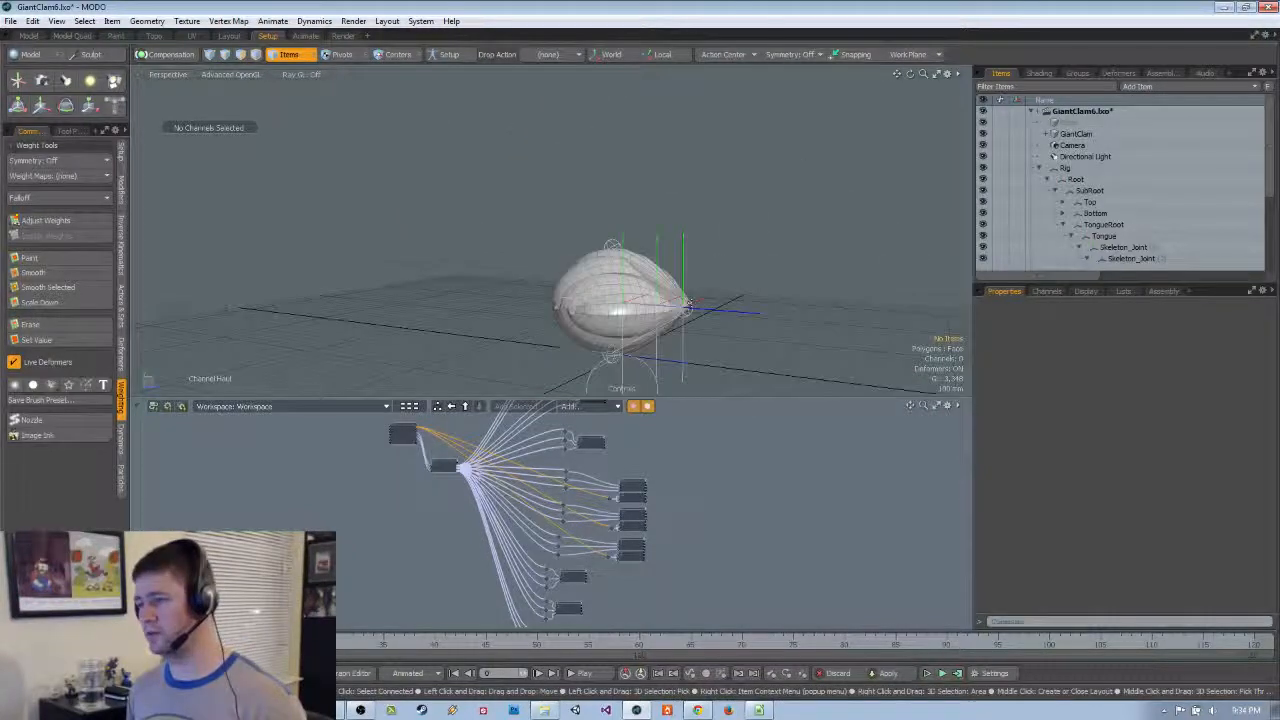
left_click_drag(691, 305, 783, 306, "alt")
Undo the TongueTipScale links, the Value B entries and the Multiply connections to the skeleton joints' scale inputs
key("ctrl+z")
key("ctrl+z")
key("ctrl+z")
key("ctrl+z")
key("ctrl+z")
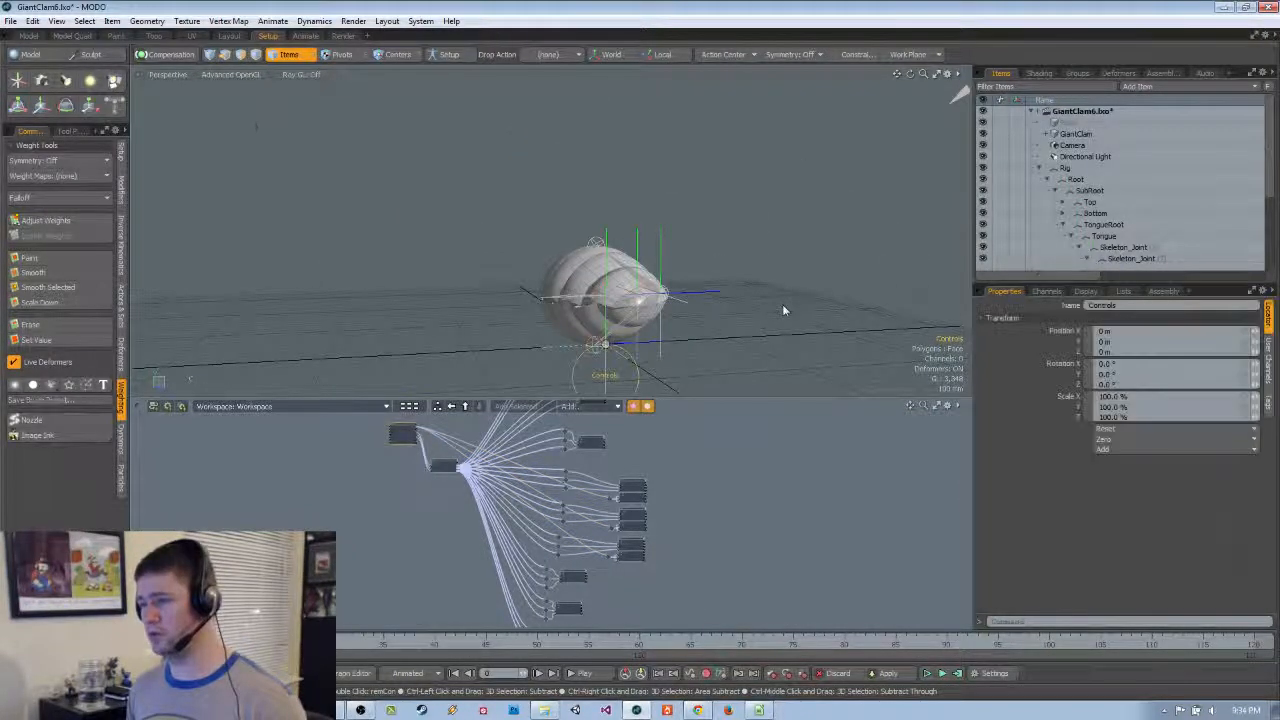
key("ctrl+z")
key("ctrl+z")
key("ctrl+z")
key("ctrl+z")
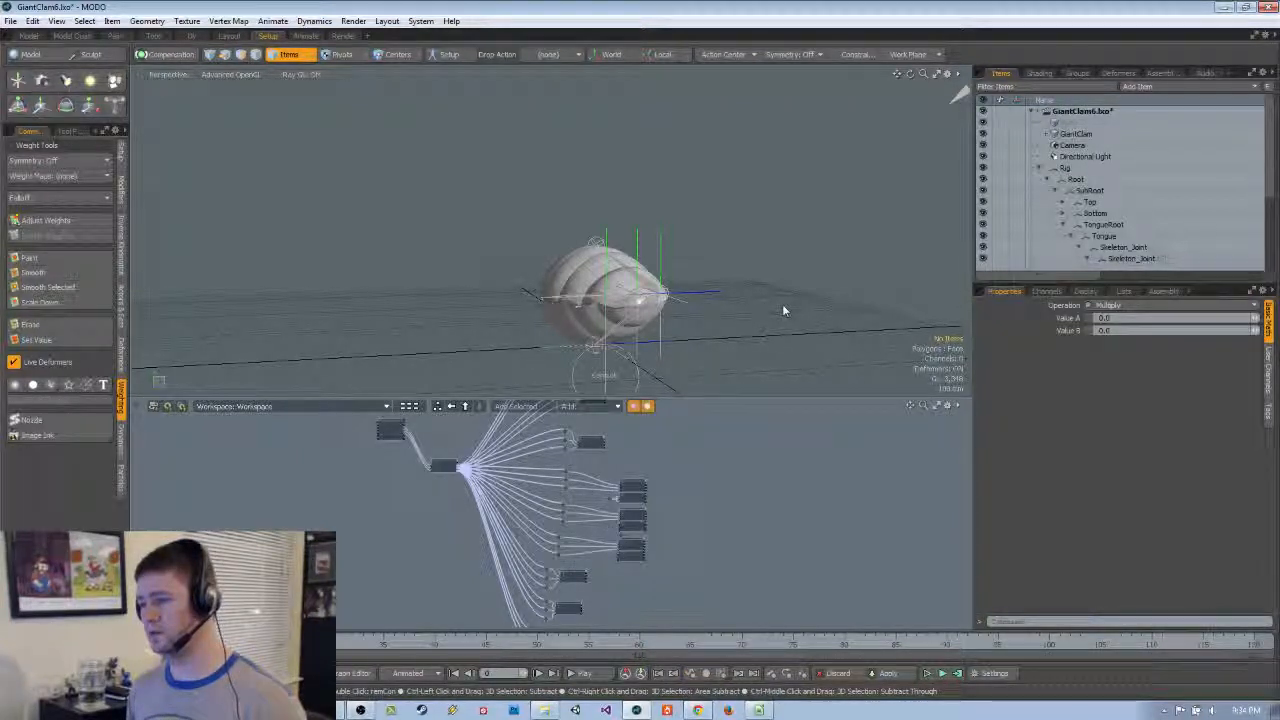
key("ctrl+z")
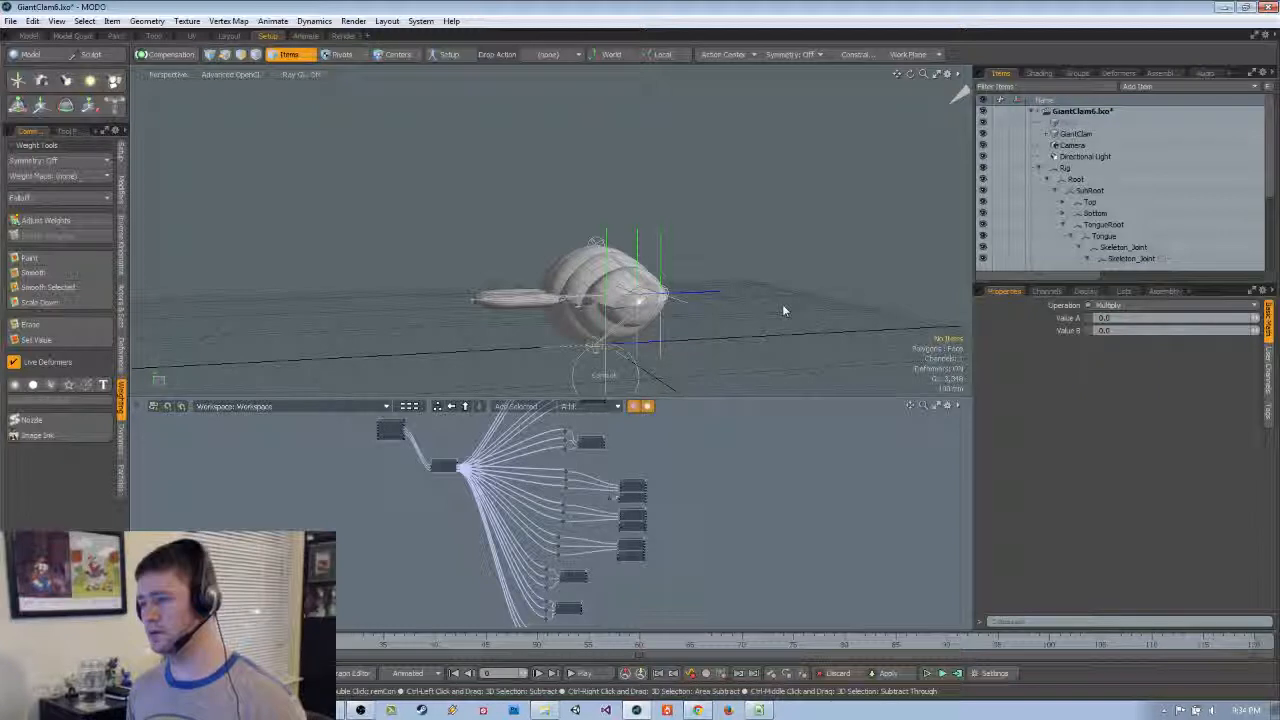
Undo the remaining tongue scaling edits and inspect the unconnected Multiply node beside the skeleton joint's scale inputs
key("ctrl+z")
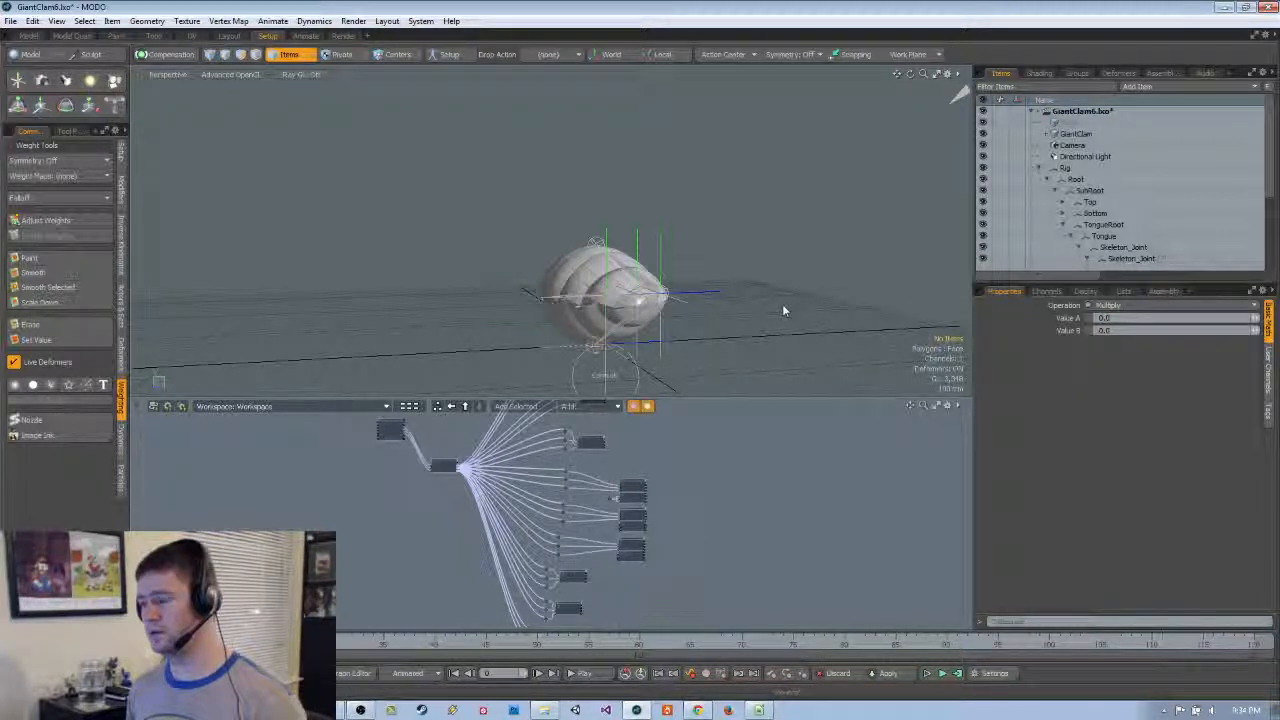
key("ctrl+z")
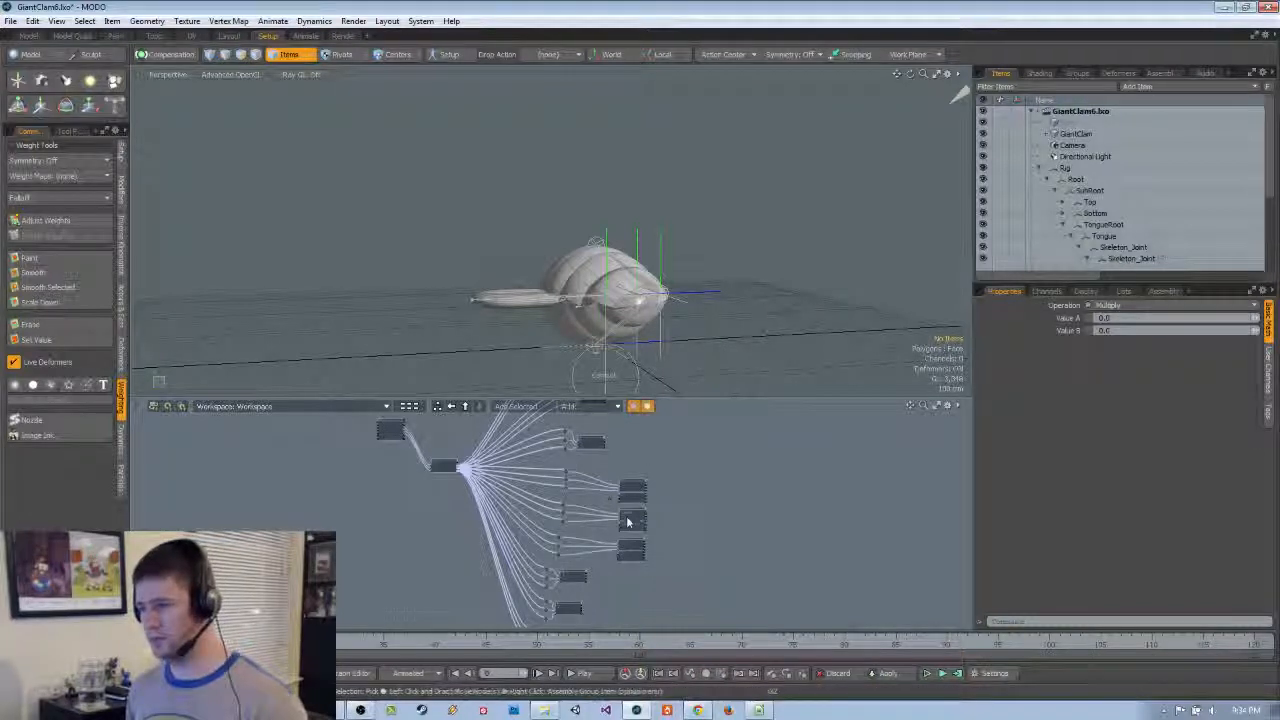
scroll(605, 492, "up", 6)
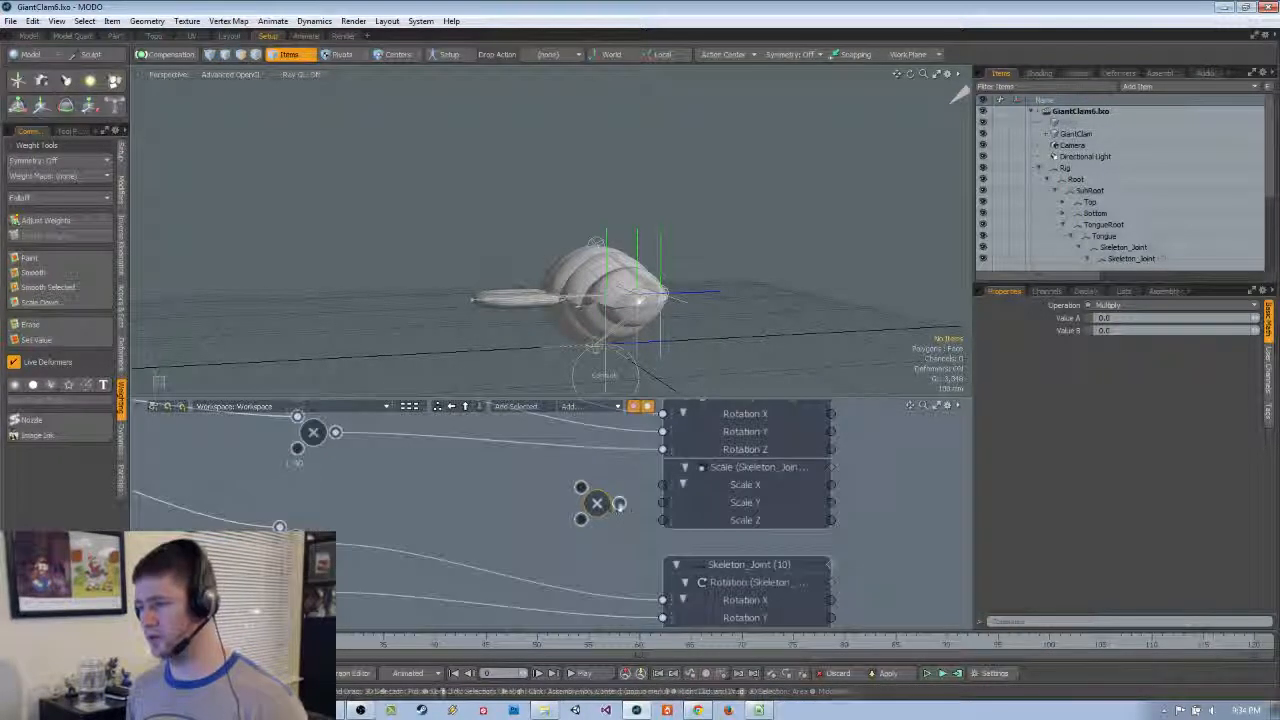
double_click(601, 501)
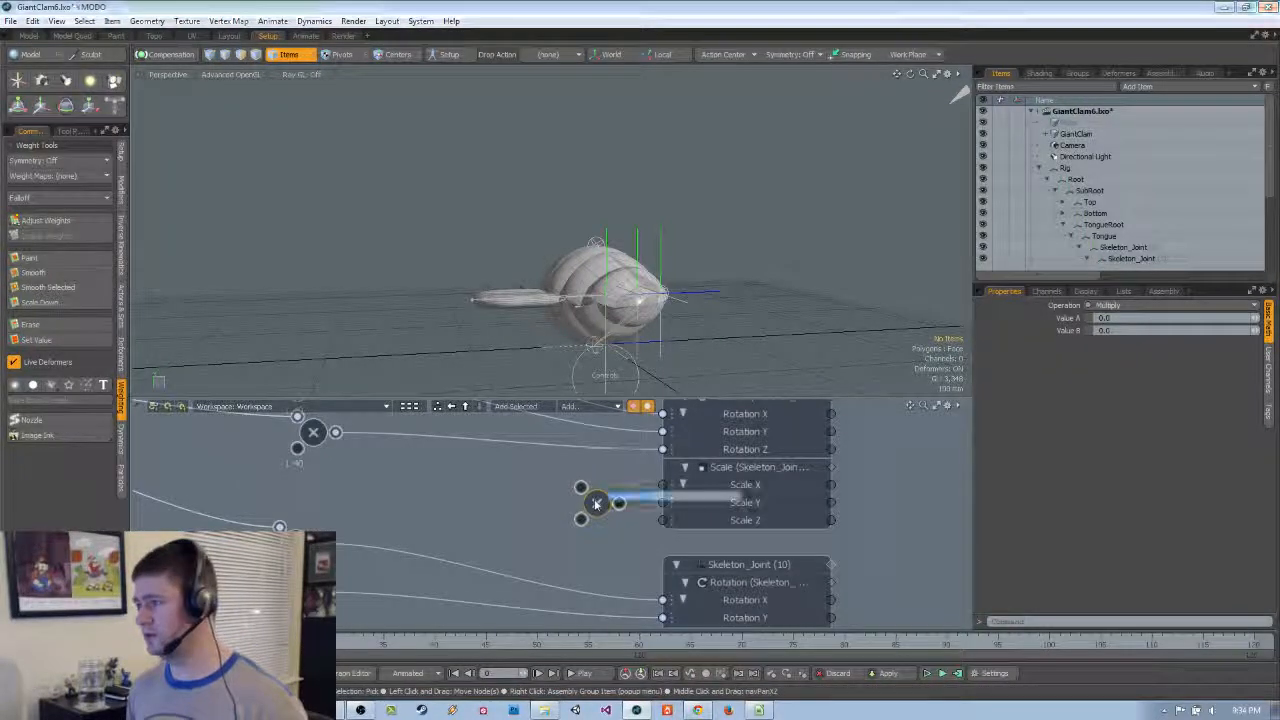
left_click(881, 453)
Examine the Controls node's TongueTipScale and TongueScale channels in the schematic
scroll(878, 472, "down", 3)
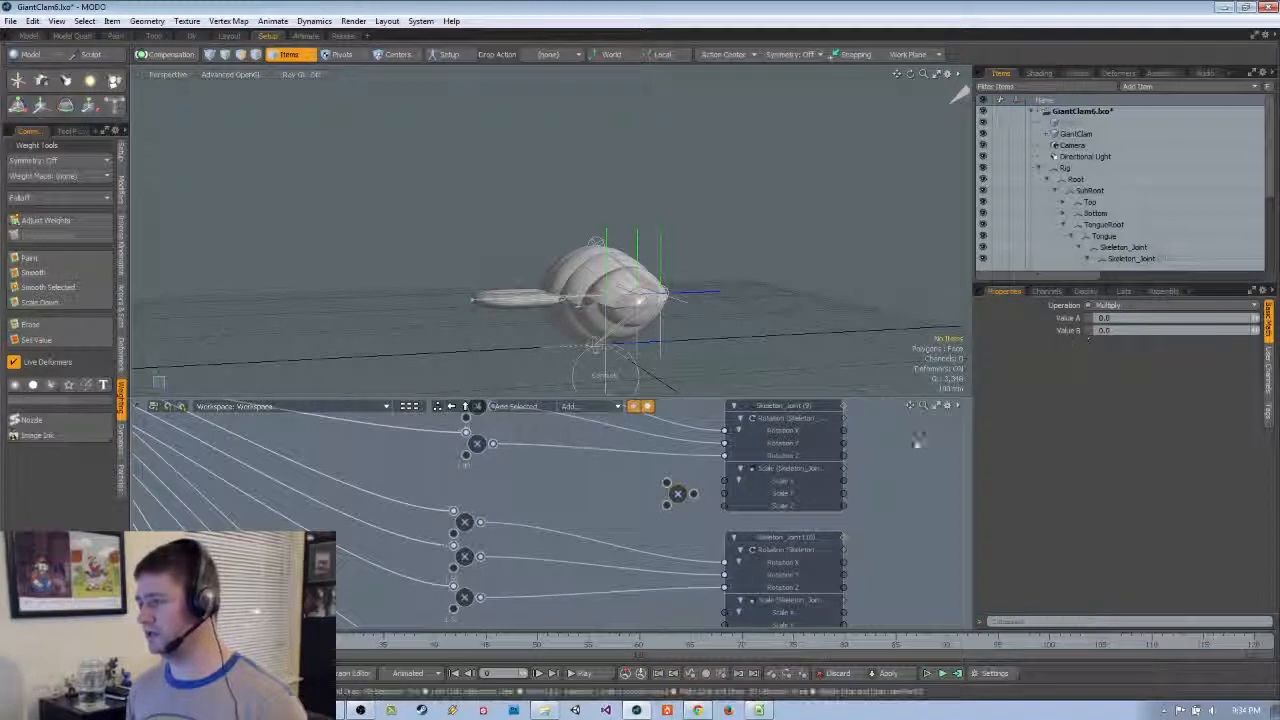
scroll(546, 500, "down", 5)
scroll(546, 500, "up", 2)
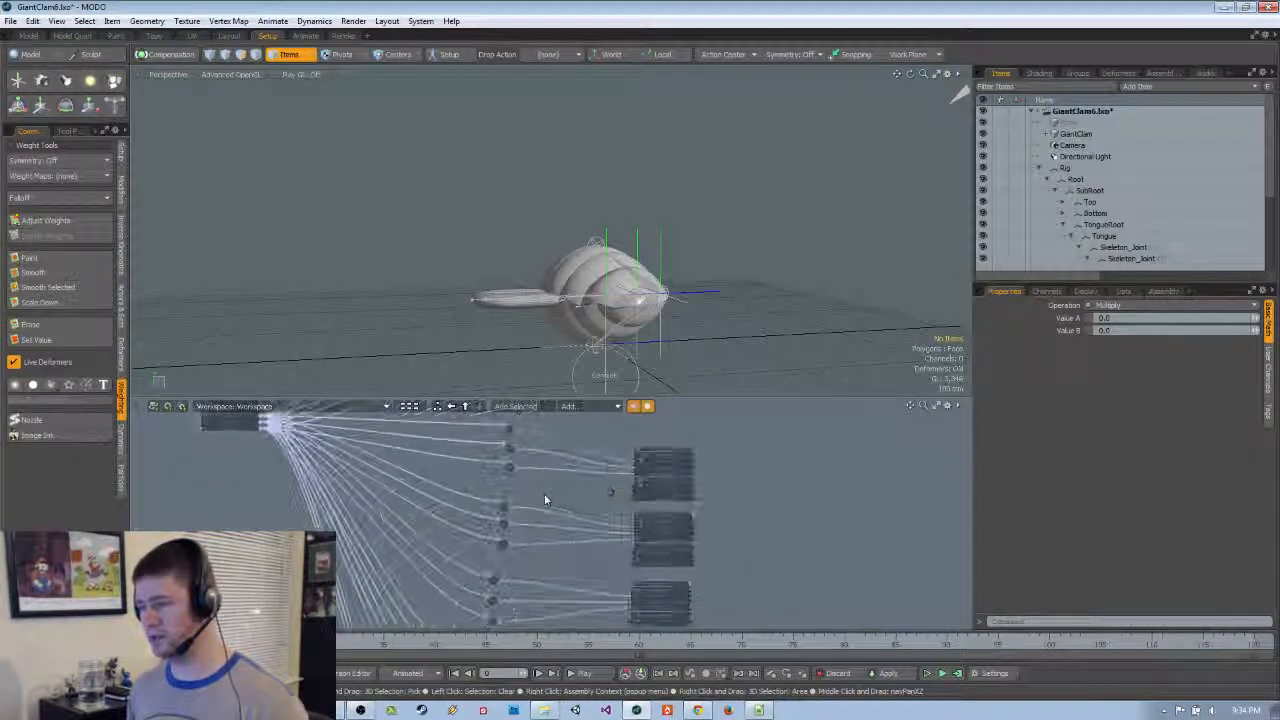
middle_click_drag(546, 500, 636, 600)
scroll(300, 430, "down", 1)
middle_click_drag(300, 430, 488, 490)
scroll(431, 480, "up", 5)
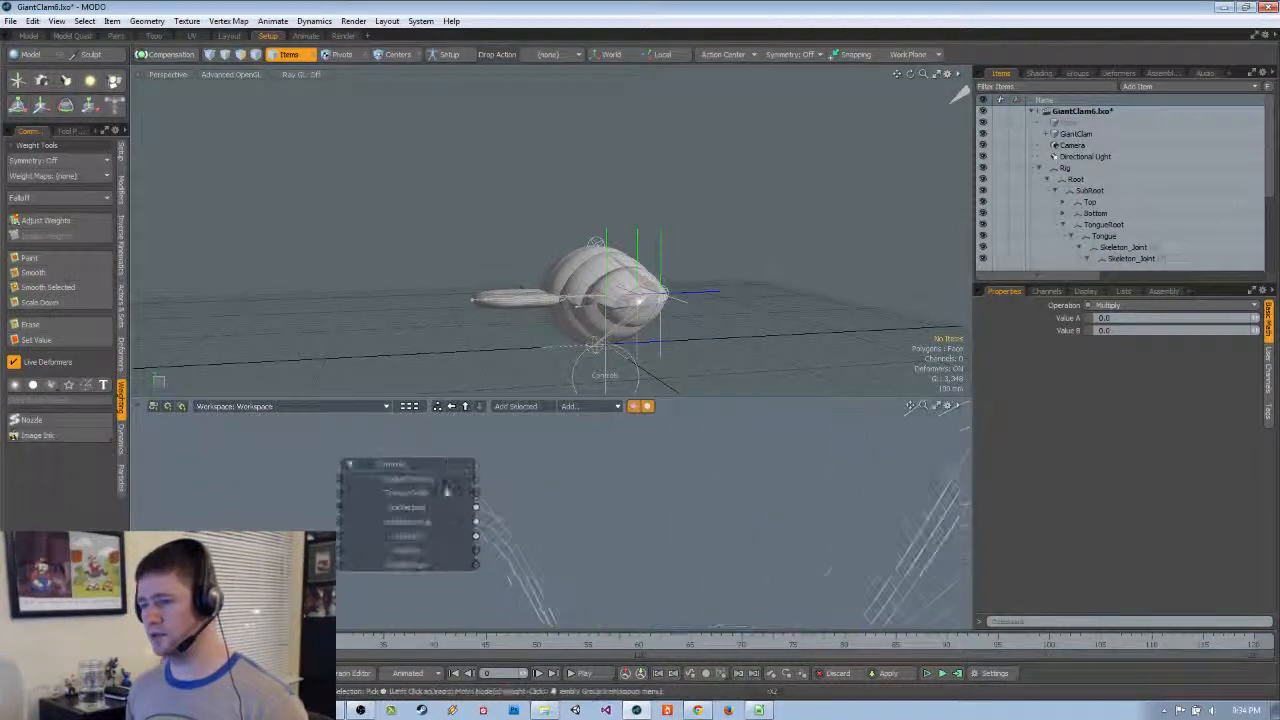
left_click(400, 474)
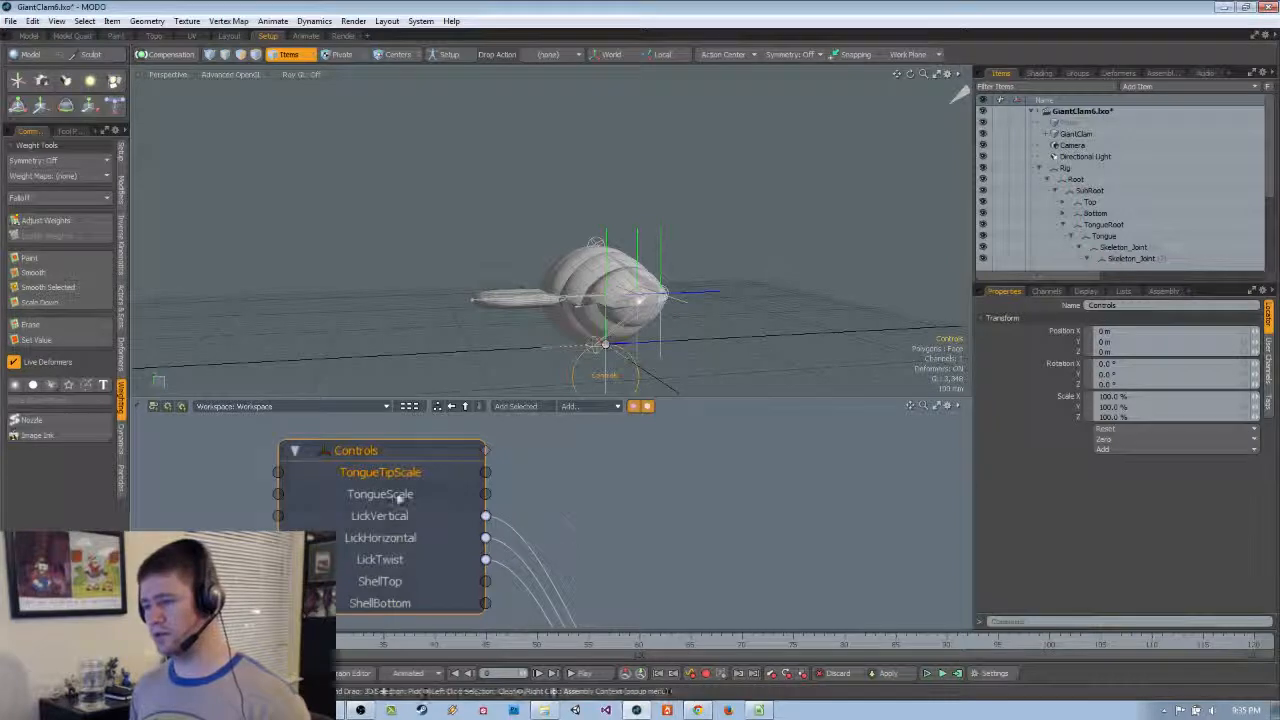
Add a Scale transform to the Tongue locator and expose its Scale X, Y and Z channels on the Tongue schematic node
scroll(577, 498, "down", 10)
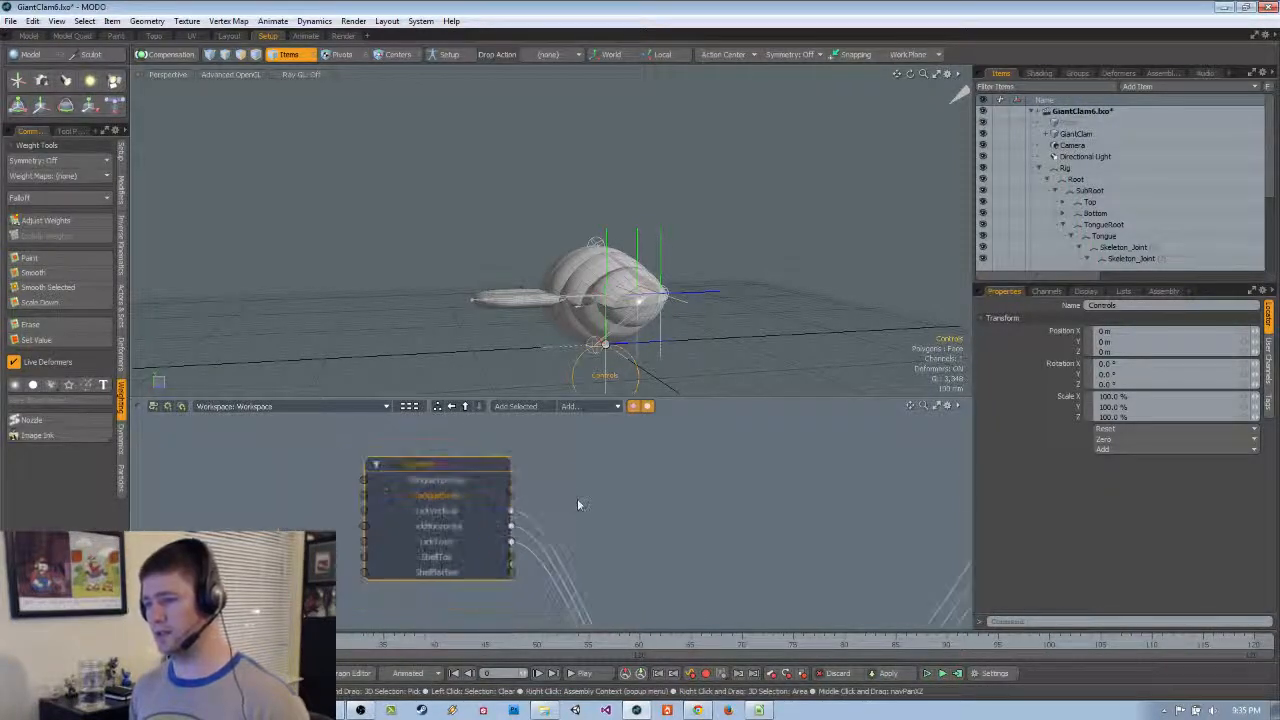
scroll(583, 540, "down", 5)
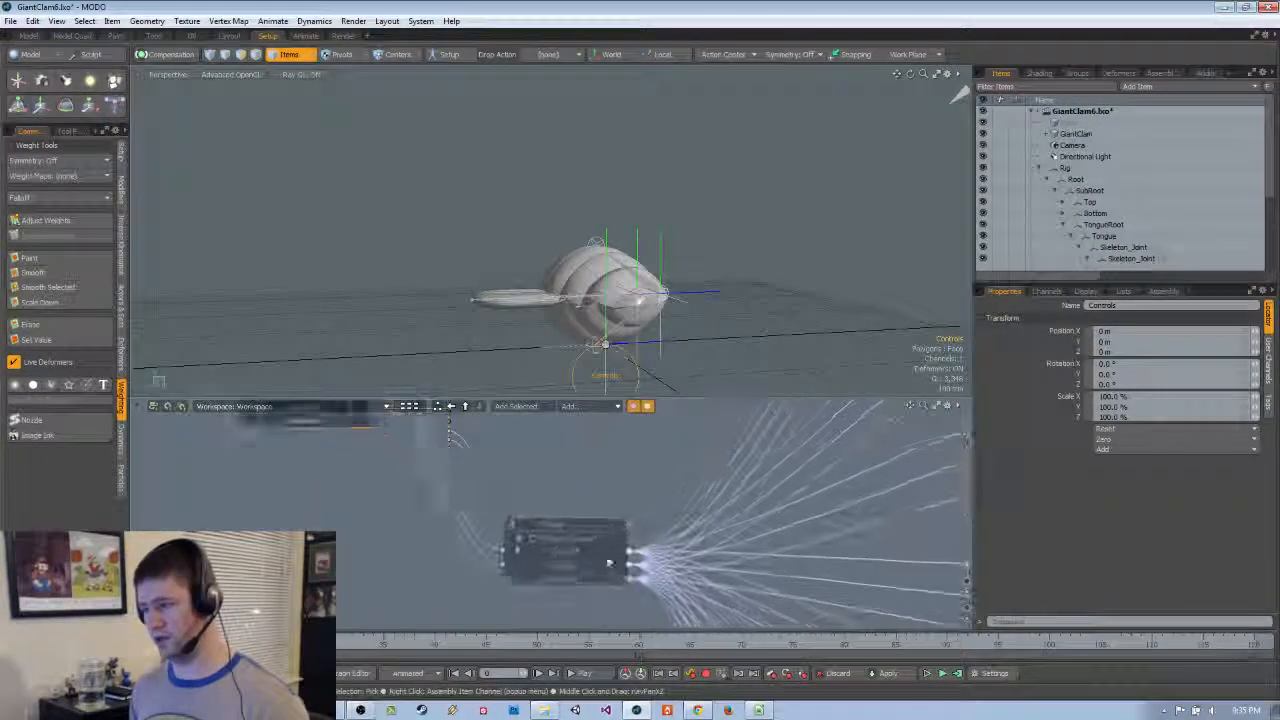
scroll(607, 540, "down", 2)
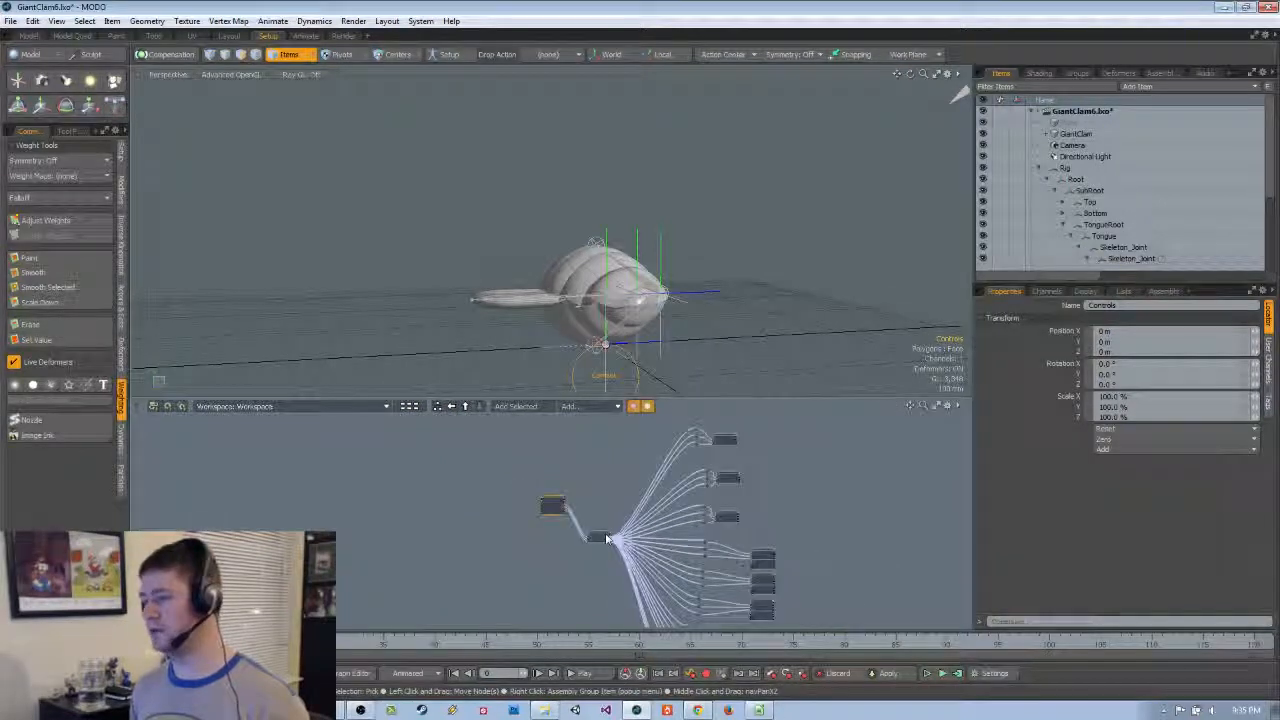
scroll(630, 481, "up", 2)
scroll(550, 500, "up", 6)
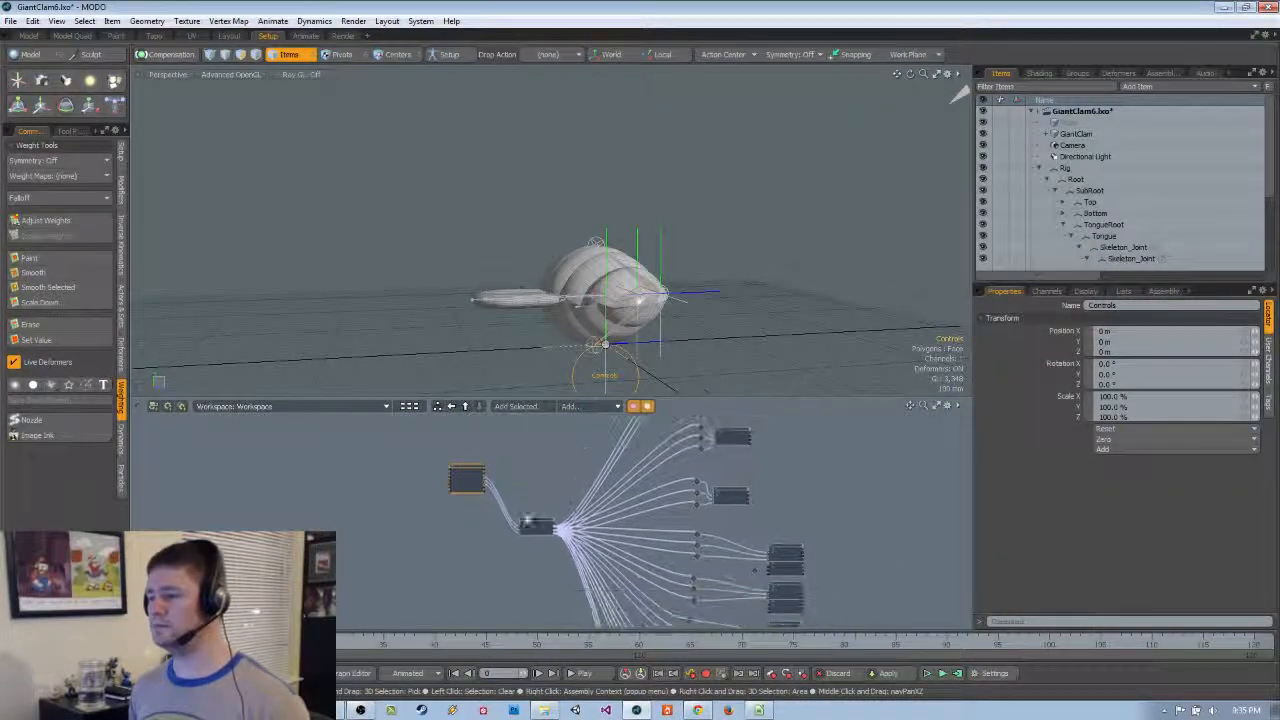
scroll(585, 550, "up", 2)
left_click(591, 549)
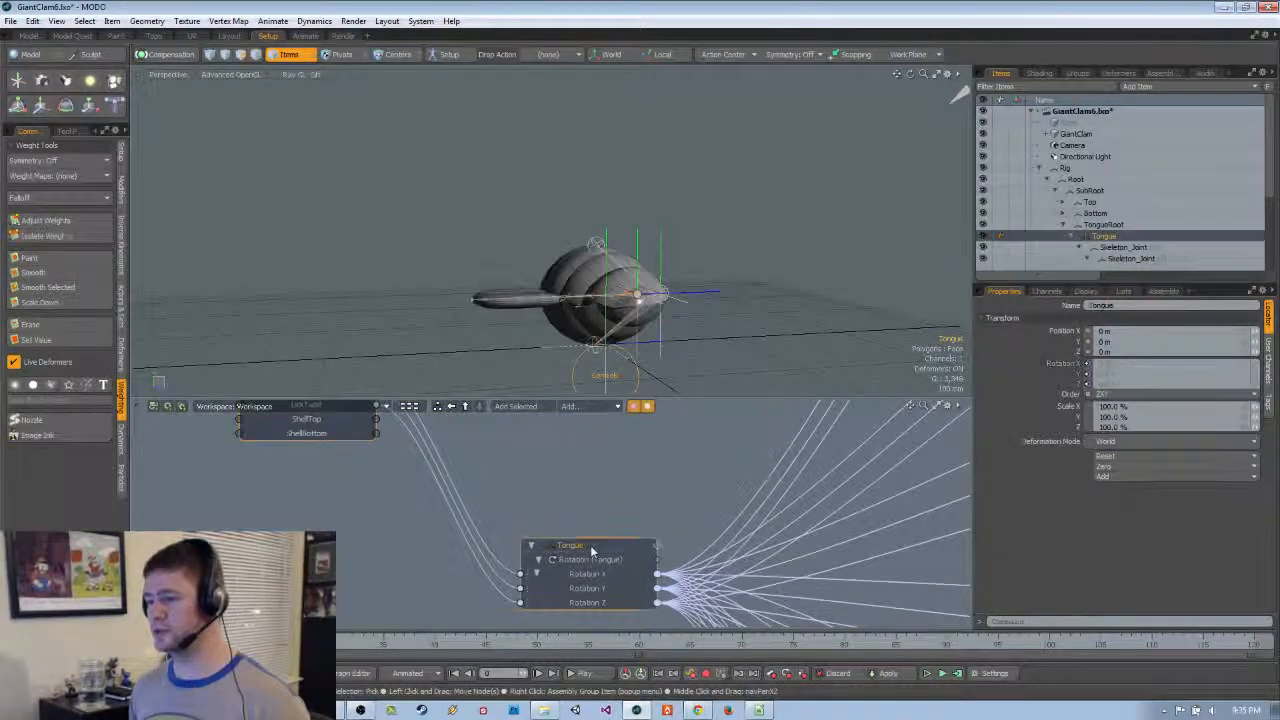
scroll(595, 549, "down", 4)
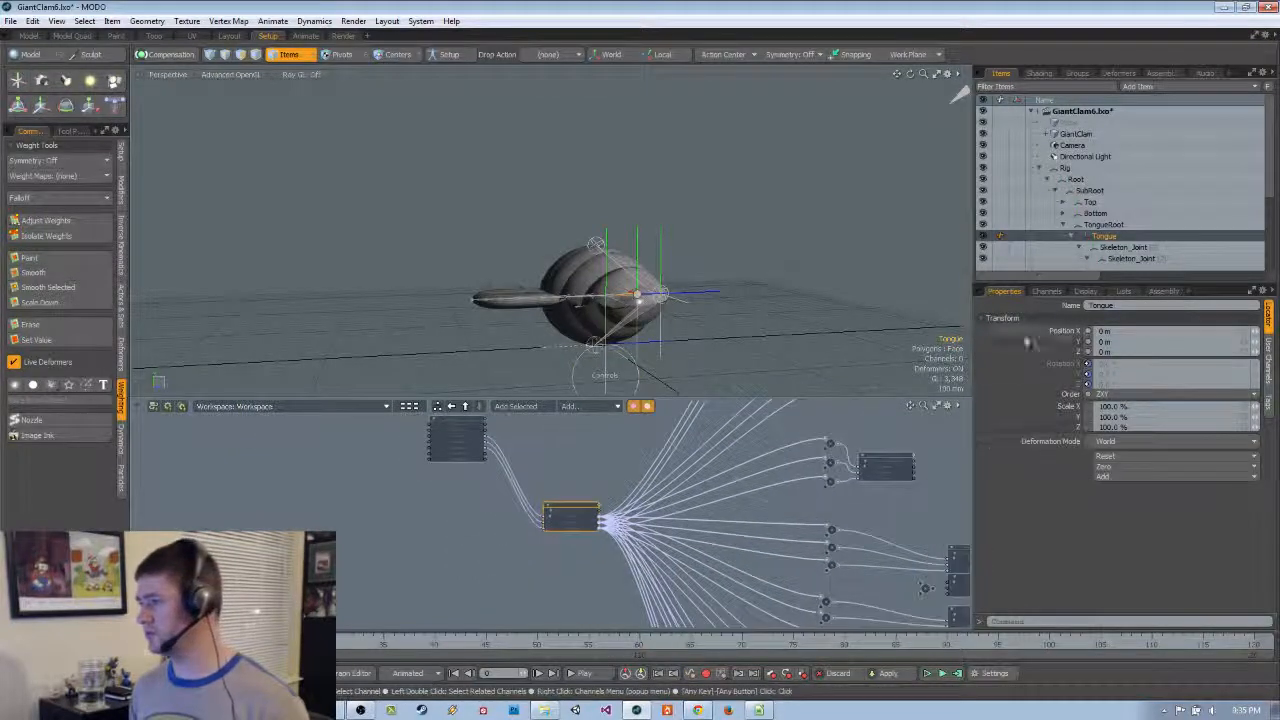
left_click(1050, 292)
scroll(1063, 431, "down", 3)
scroll(1065, 434, "up", 3)
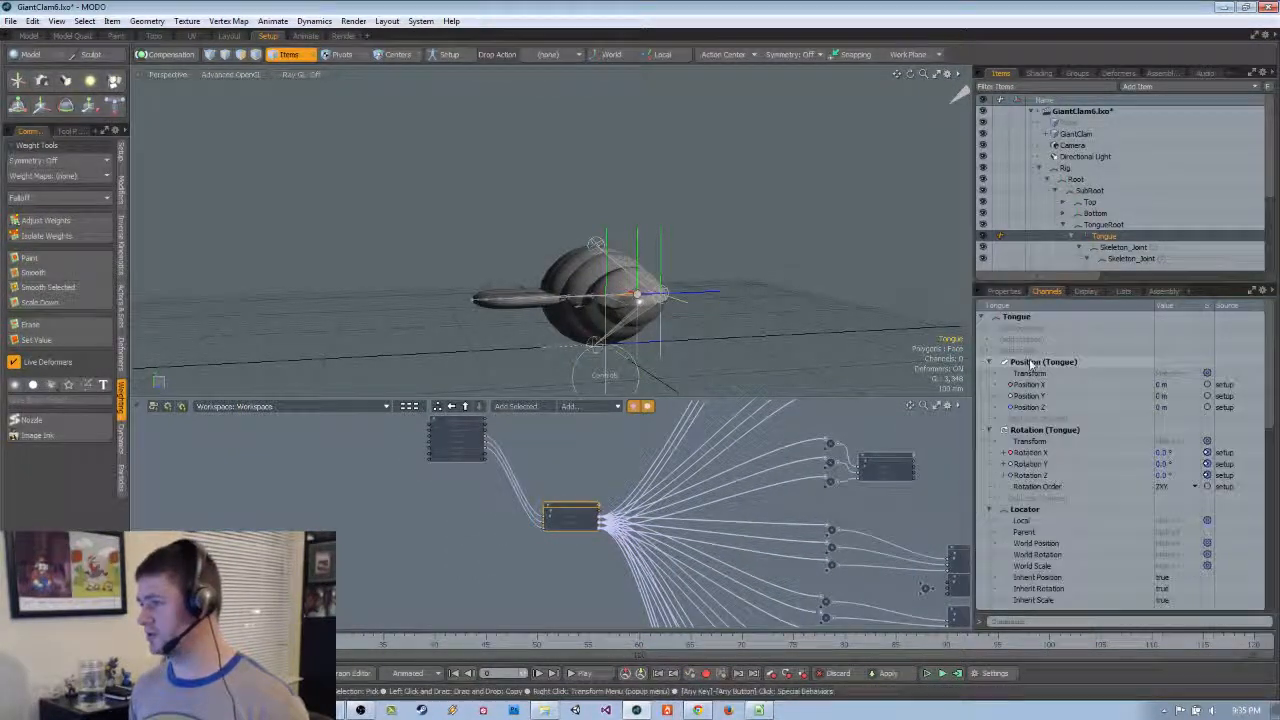
left_click(1027, 352)
left_click_drag(1027, 532, 565, 563)
scroll(575, 568, "up", 3)
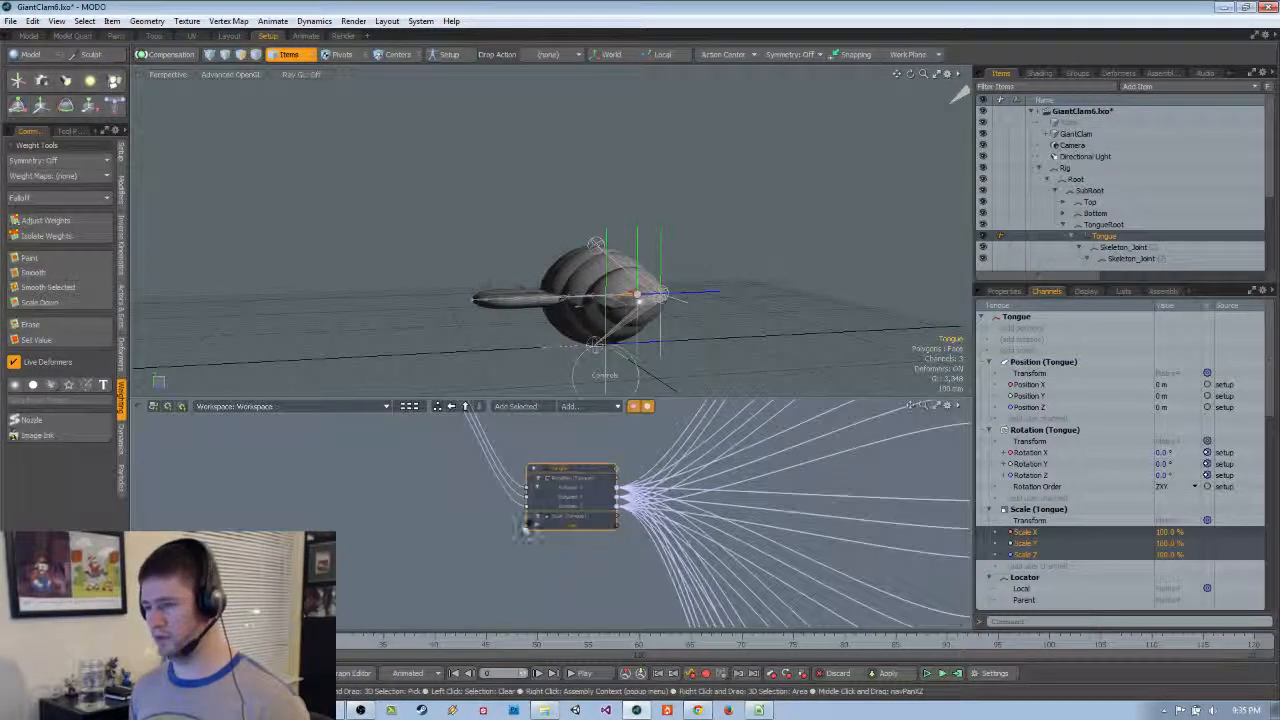
Move the Controls node nearer to the Tongue node in the schematic
left_click(530, 523)
middle_click_drag(460, 493, 457, 630)
left_click(516, 483)
middle_click_drag(509, 500, 511, 466)
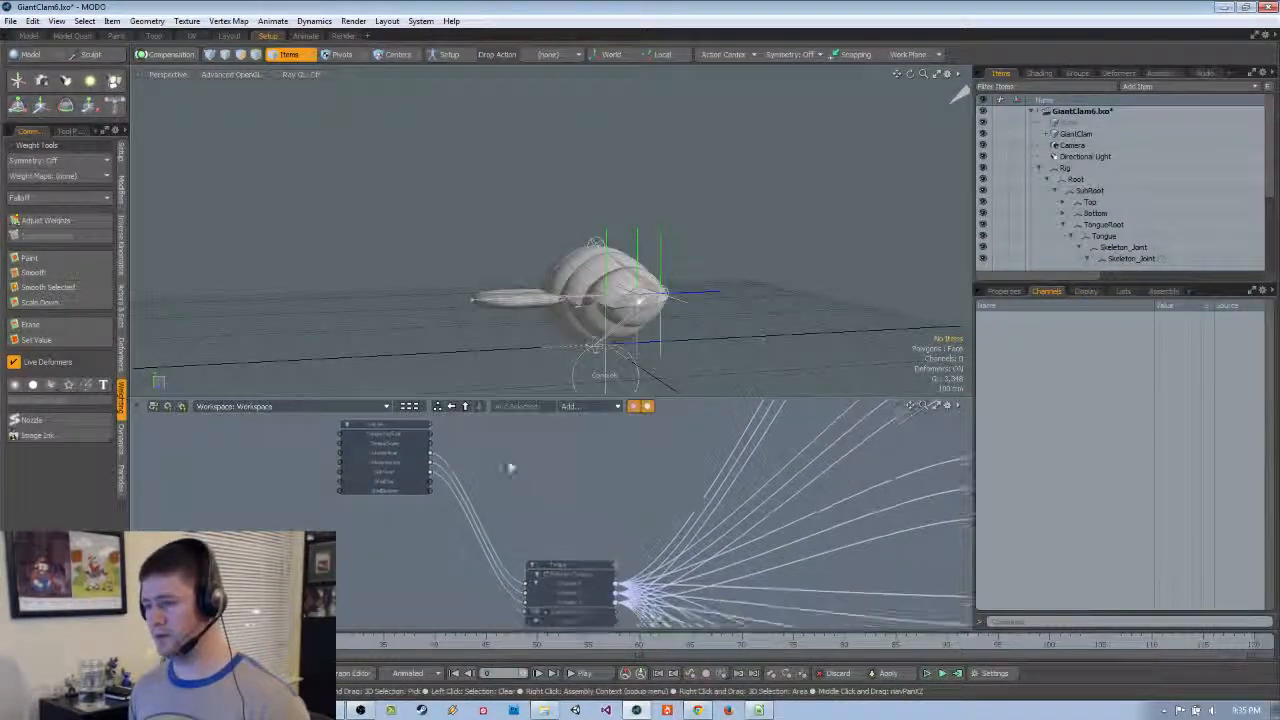
left_click_drag(400, 429, 393, 537)
middle_click_drag(470, 550, 457, 466)
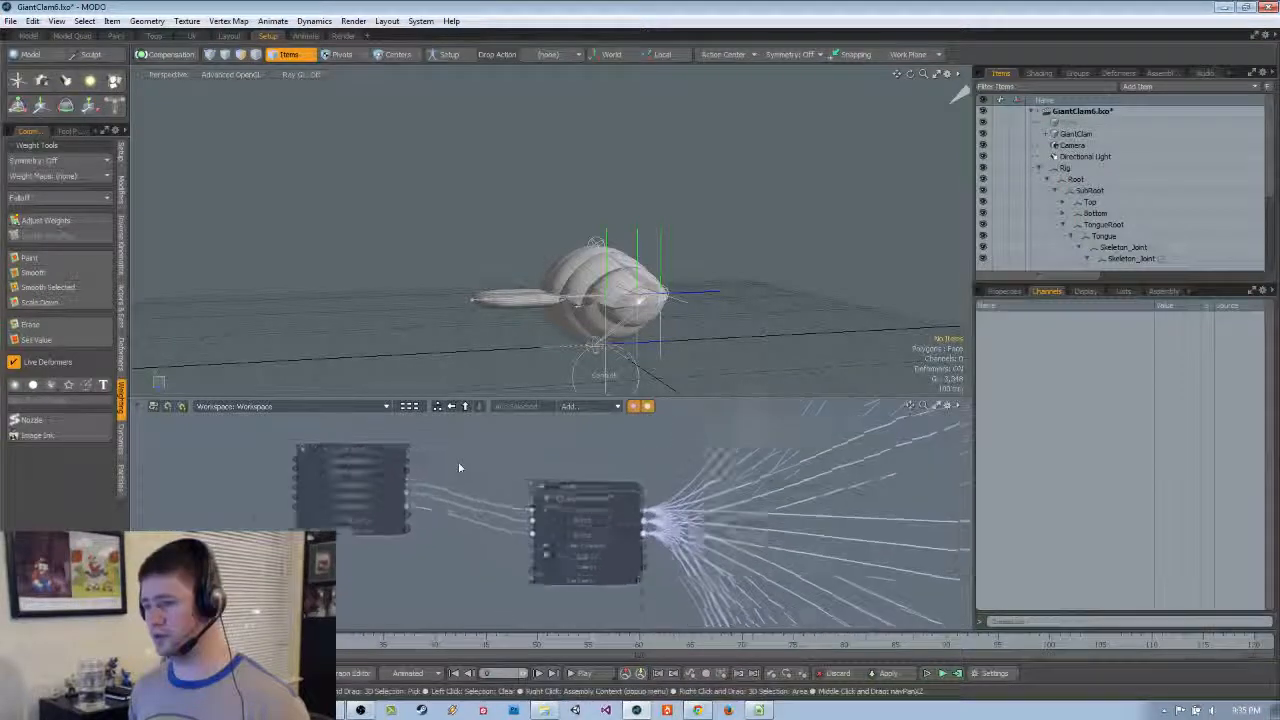
scroll(457, 466, "up", 2)
Select the TongueScale channel on the Controls node and shift the node slightly closer to the Tongue node
left_click(346, 454)
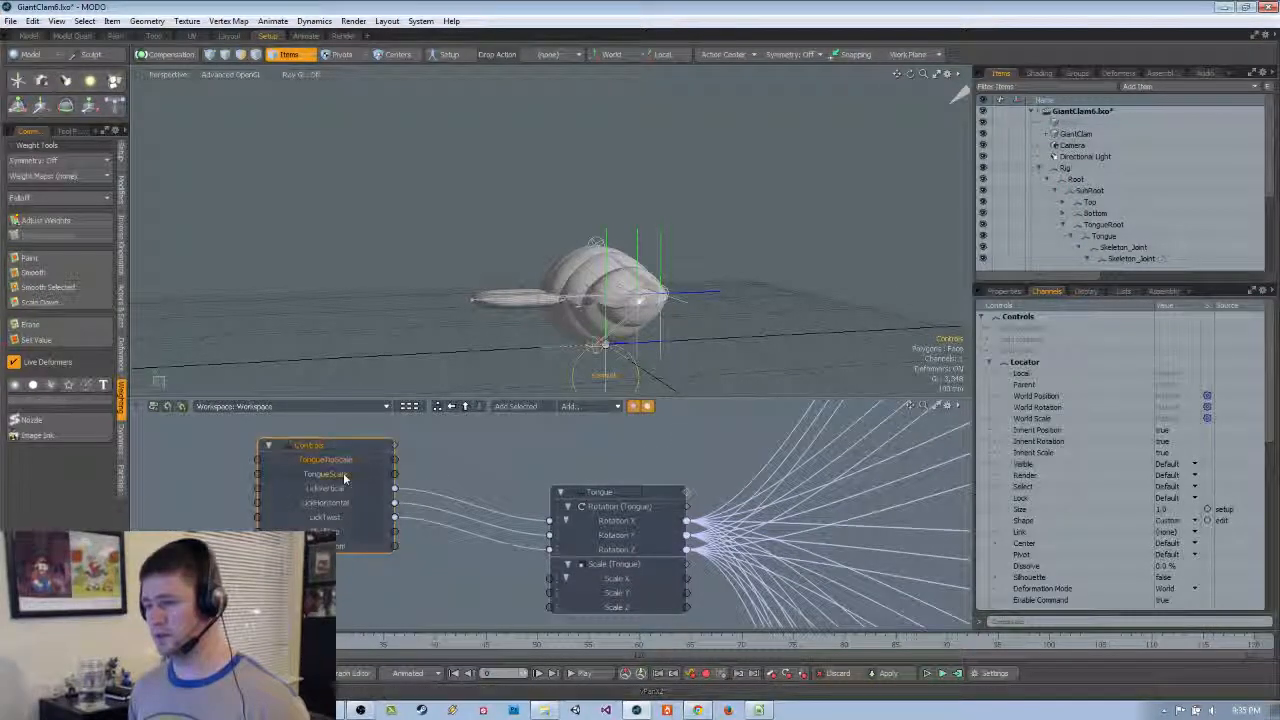
left_click(343, 473)
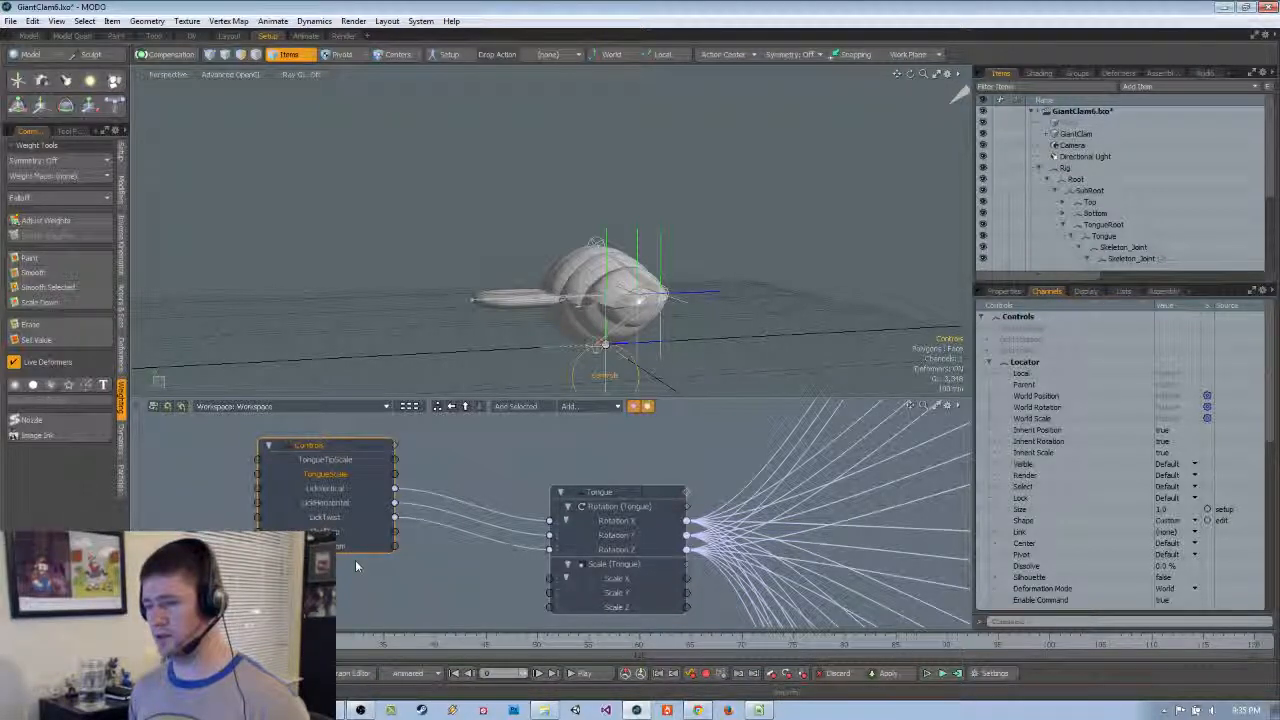
scroll(455, 542, "down", 3)
scroll(469, 535, "up", 3)
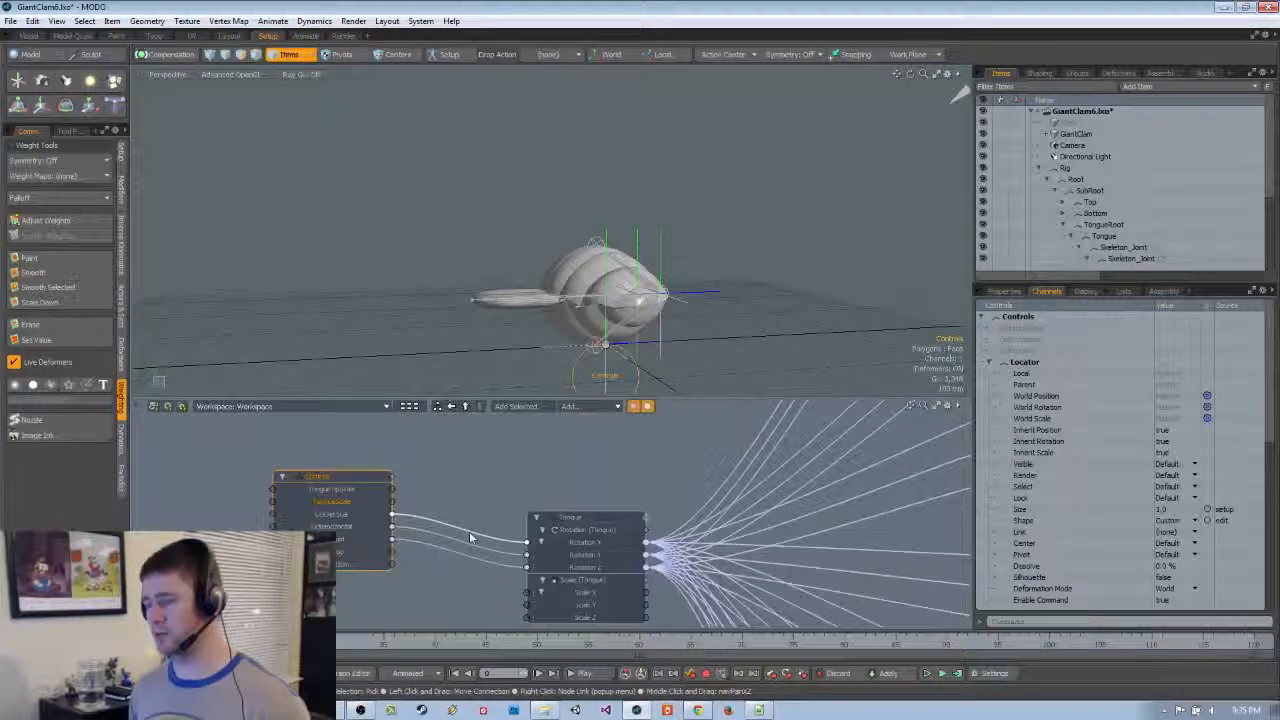
left_click_drag(356, 478, 425, 442)
middle_click_drag(600, 480, 369, 440)
left_click_drag(822, 571, 872, 603, "alt")
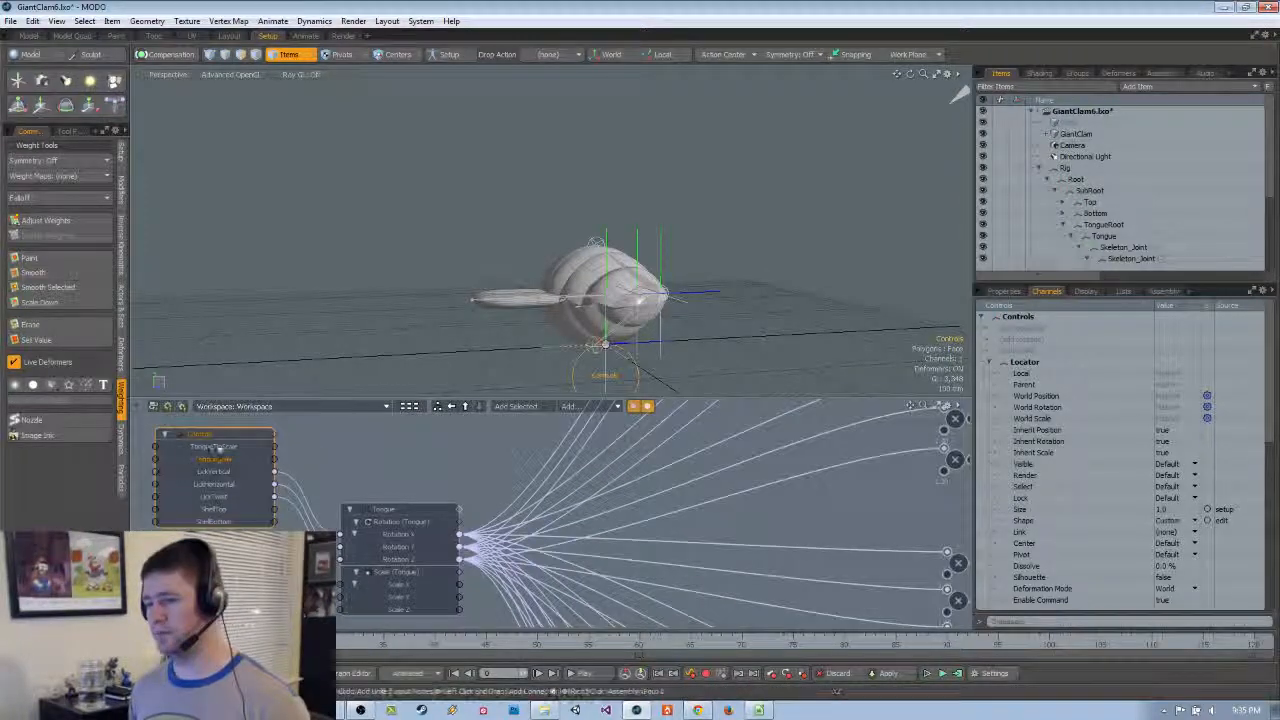
Set the TongueTipScale user channel of the Controls item to 100 and show the item's full channel list
left_click(1004, 291)
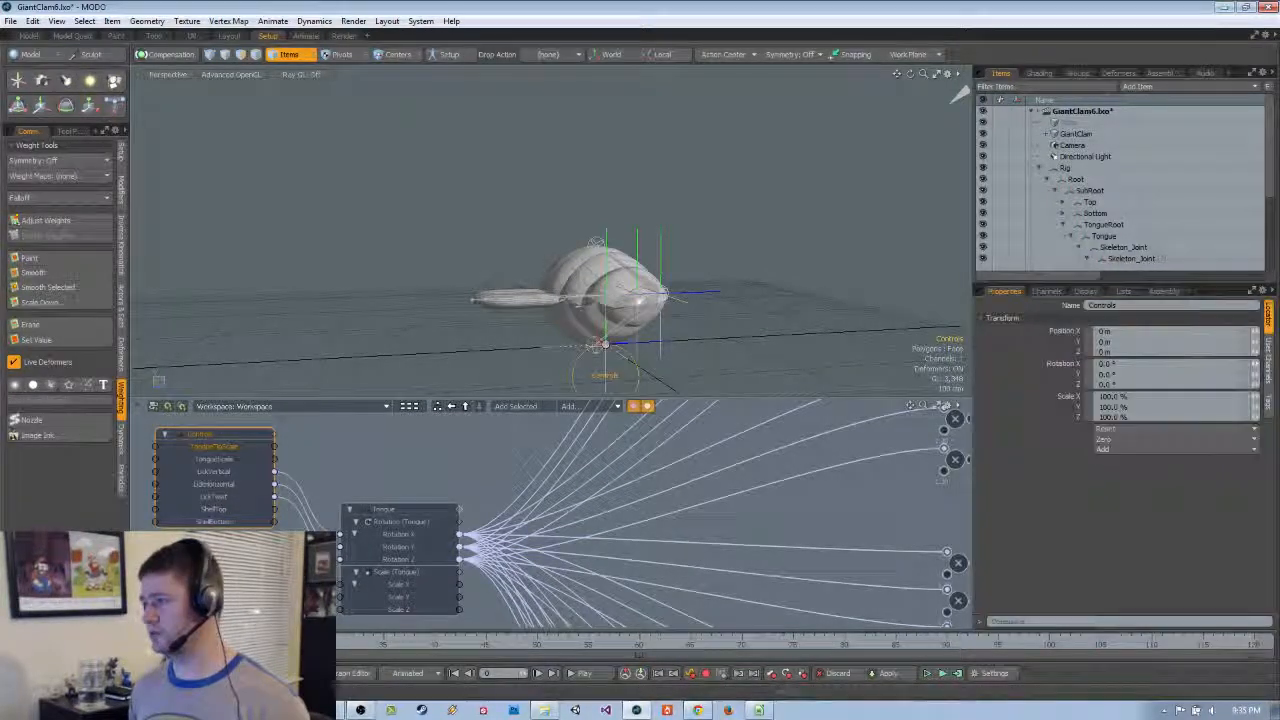
left_click(1267, 356)
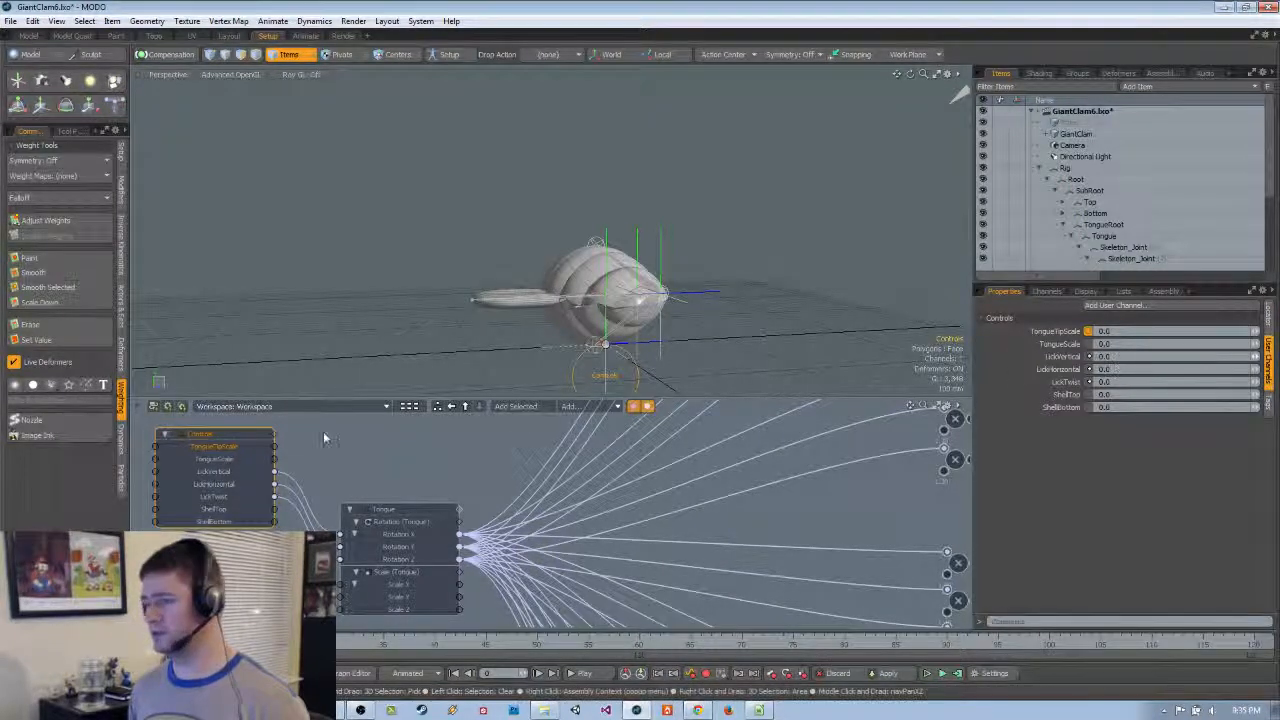
middle_click_drag(367, 449, 424, 464)
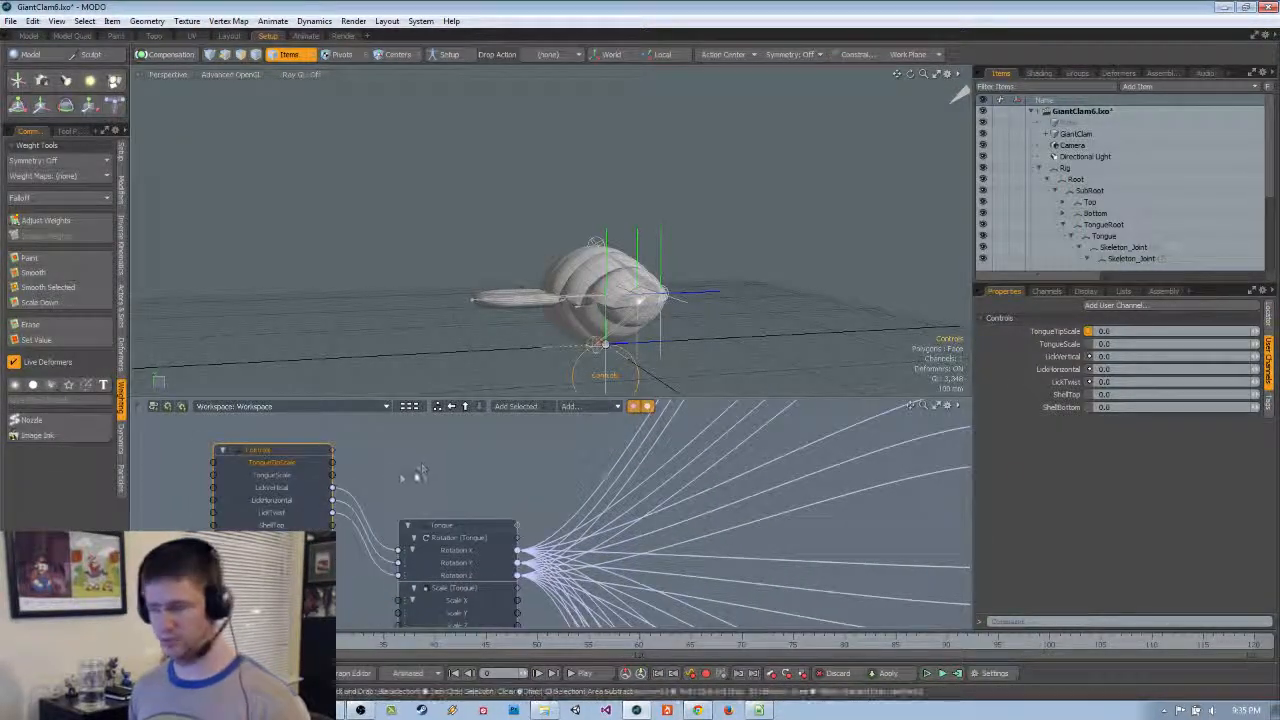
scroll(408, 477, "up", 2)
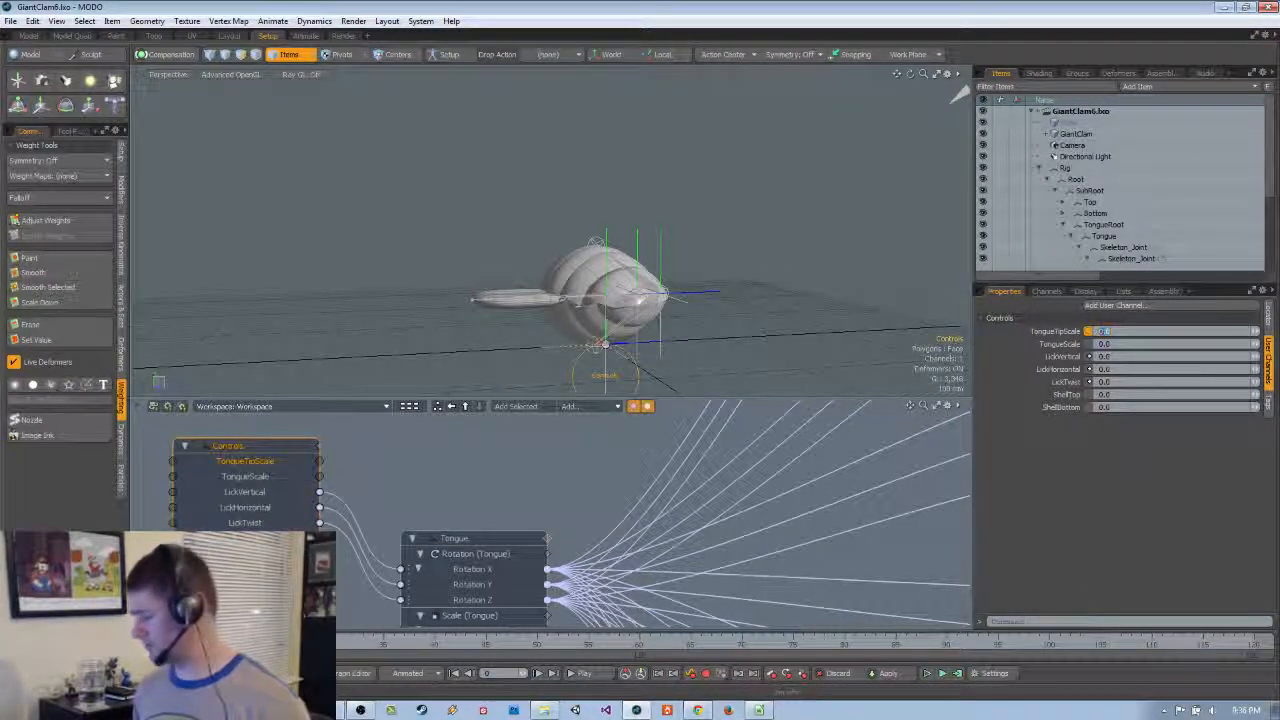
type("100")
key("Return")
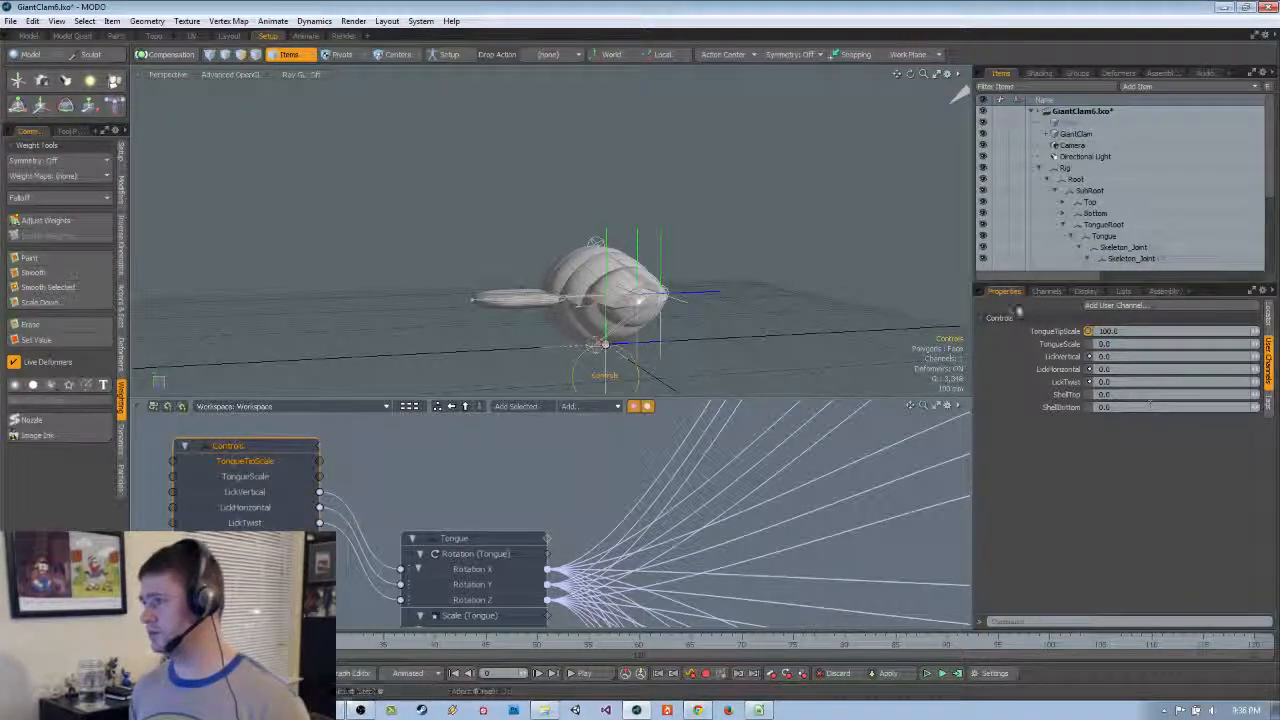
left_click(1047, 291)
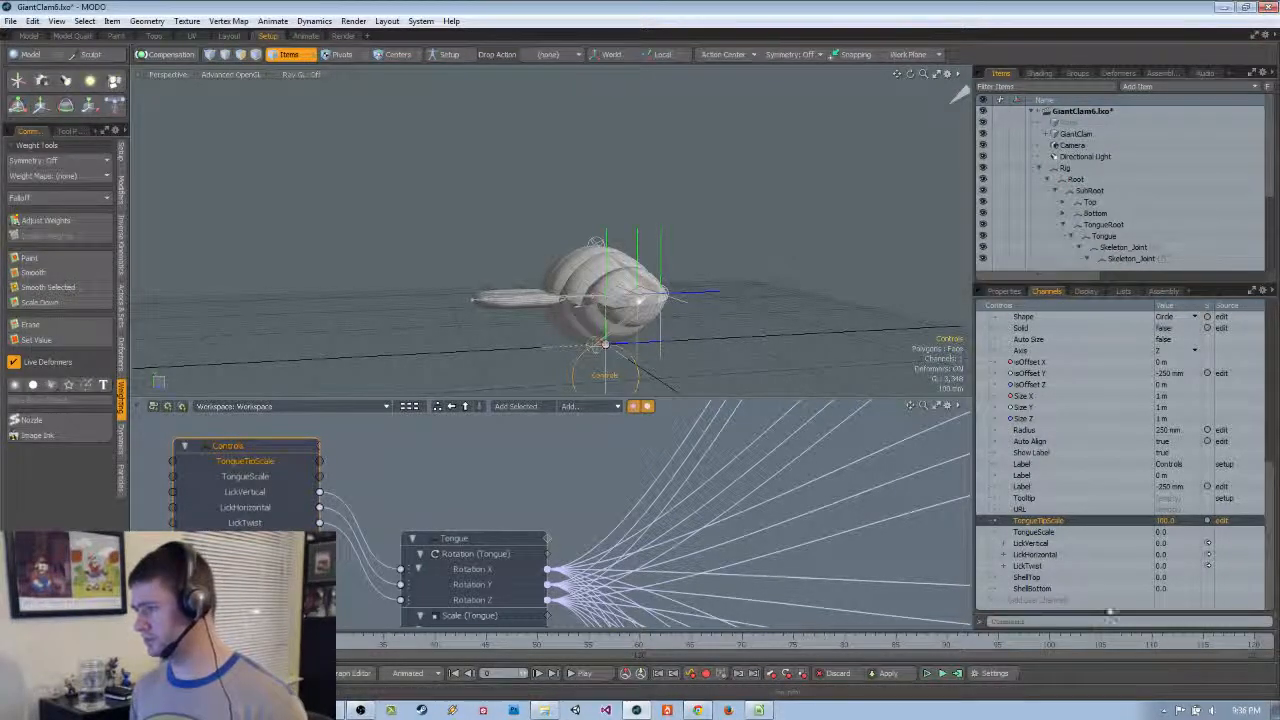
Move the Controls node beside the unconnected multiply node in front of the Skeleton_Joint (9) and (10) nodes
scroll(664, 480, "down", 2)
scroll(496, 488, "down", 2)
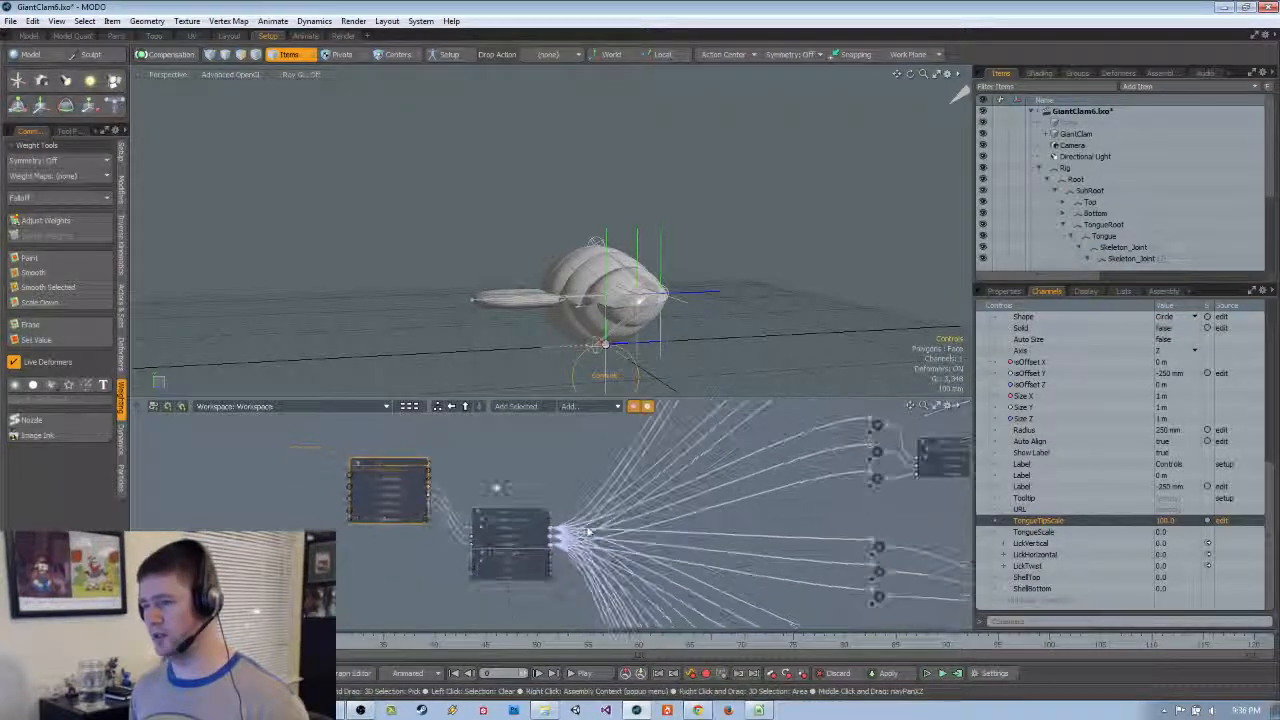
middle_click_drag(630, 530, 432, 495)
scroll(470, 515, "down", 2)
mouse_move(526, 537)
middle_mouse_down()
mouse_move(505, 491)
mouse_move(522, 525)
middle_mouse_up()
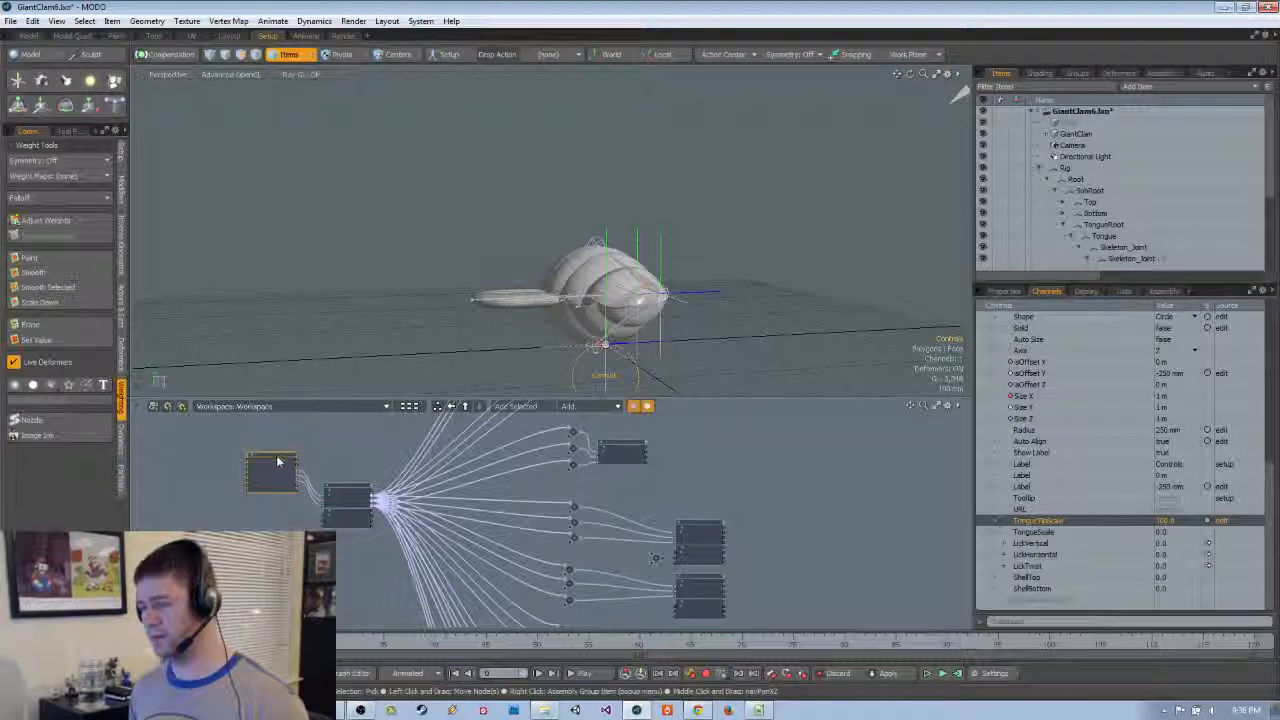
left_click_drag(277, 457, 614, 545)
scroll(648, 572, "up", 3)
scroll(646, 570, "up", 3)
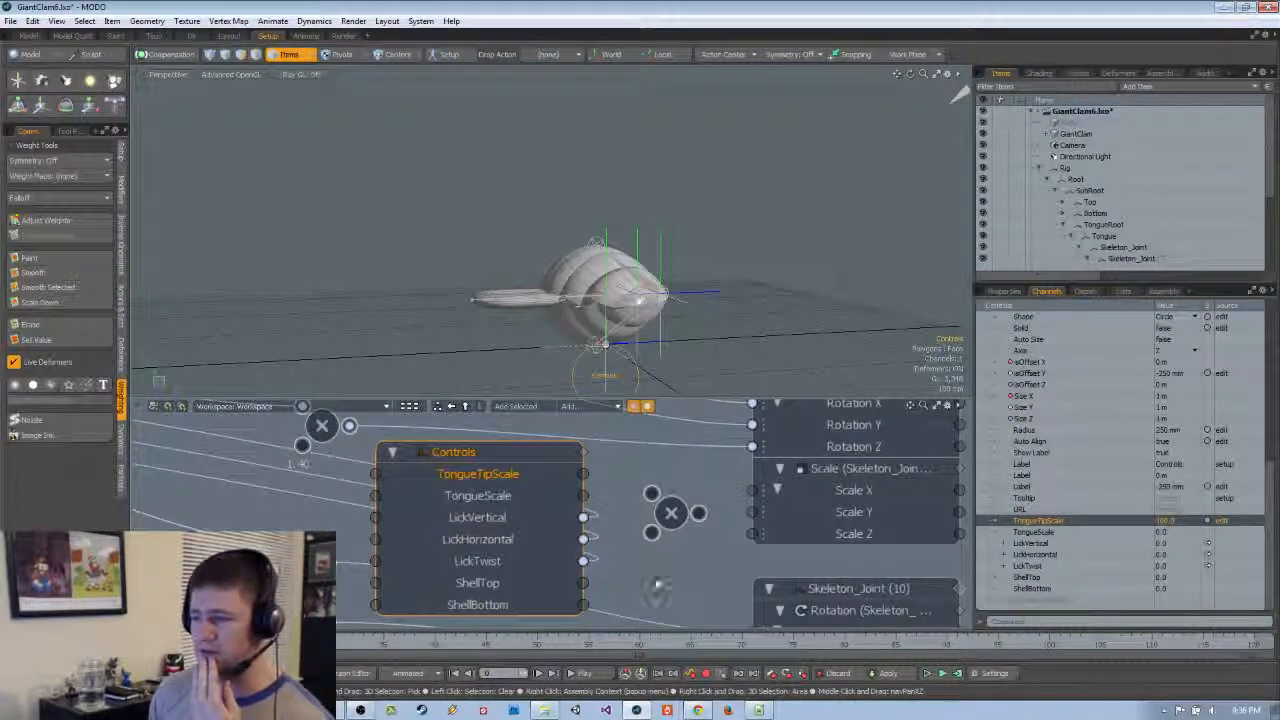
Return the Controls node to the start of the node network, just before the Tongue node
scroll(655, 578, "down", 2)
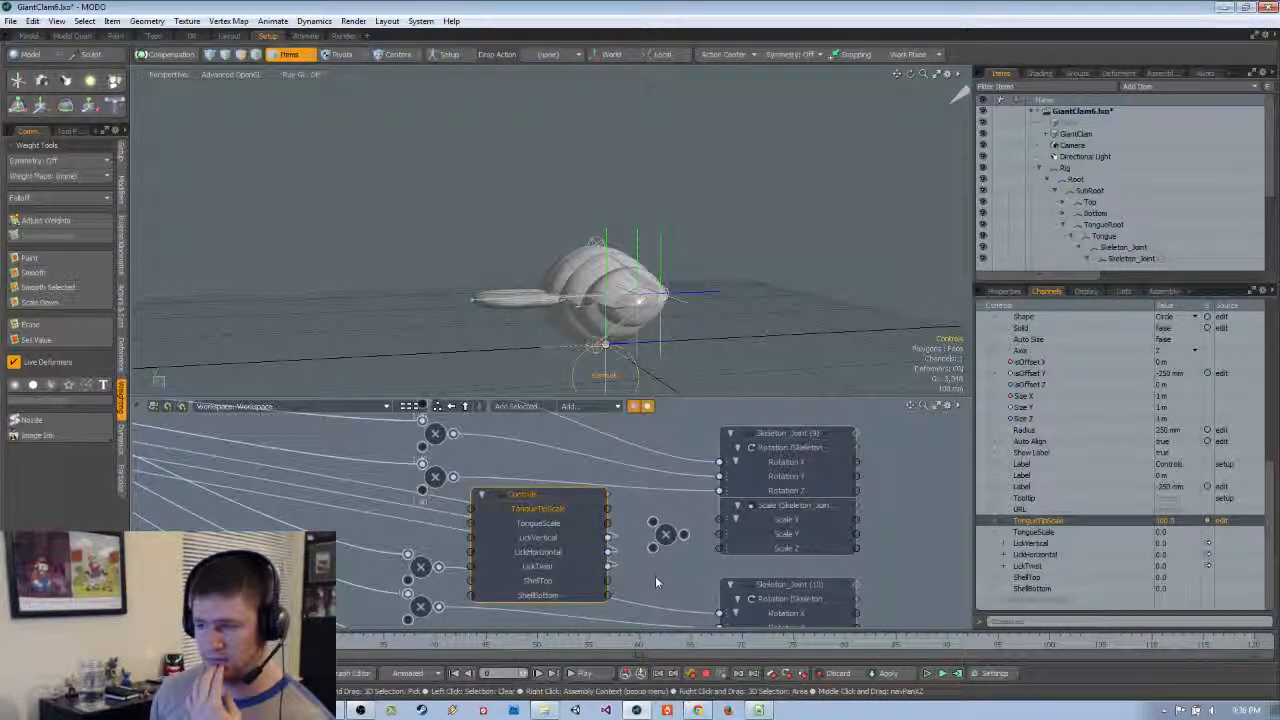
scroll(669, 572, "up", 2)
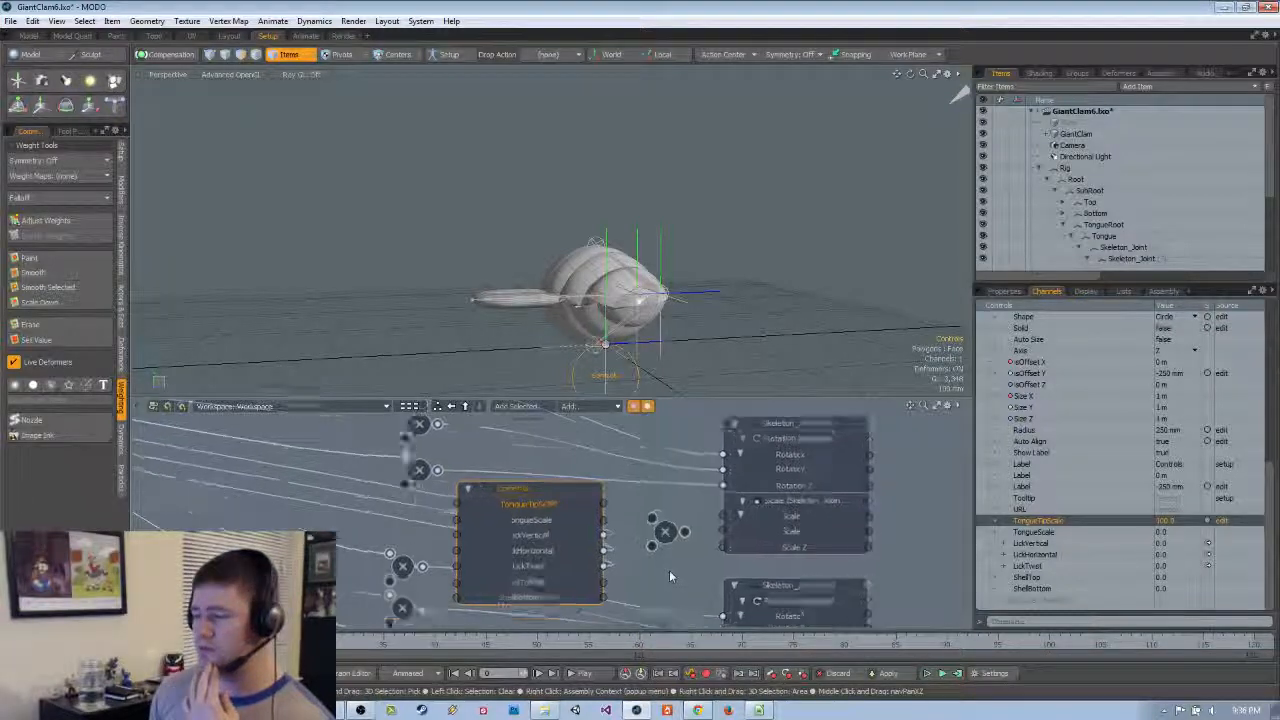
middle_click_drag(669, 574, 610, 576)
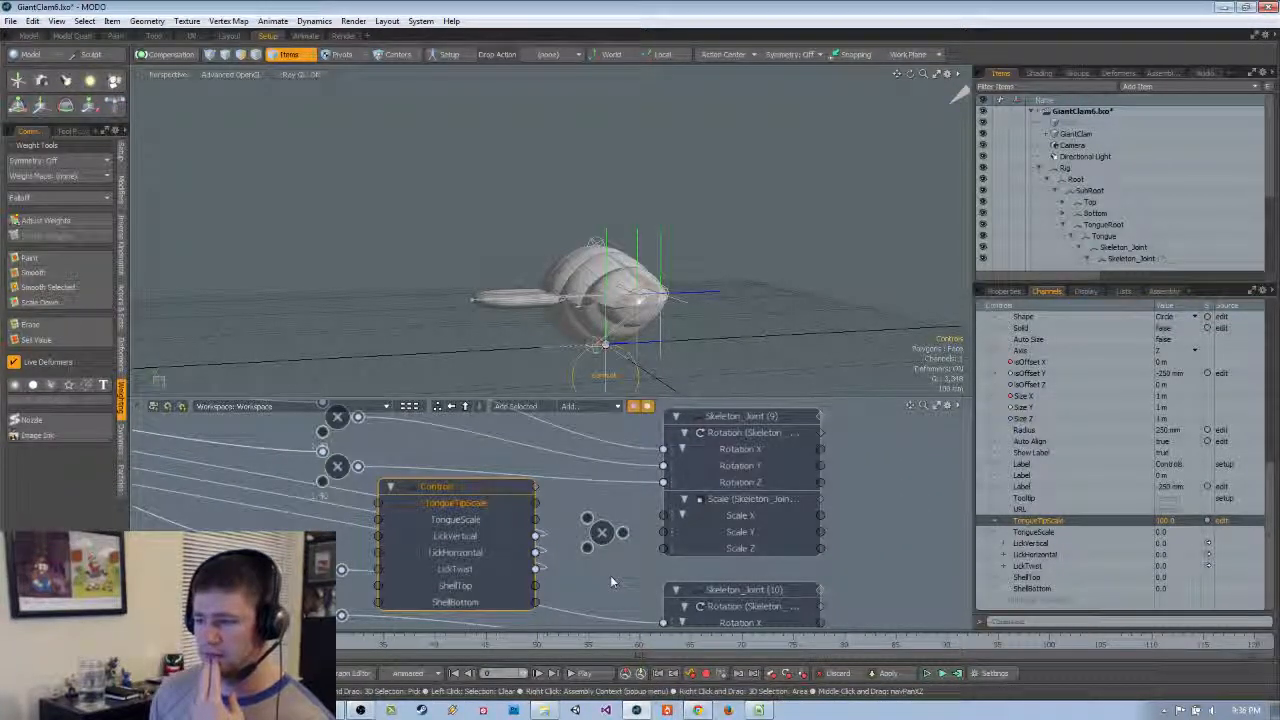
scroll(610, 575, "down", 4)
scroll(600, 578, "down", 1)
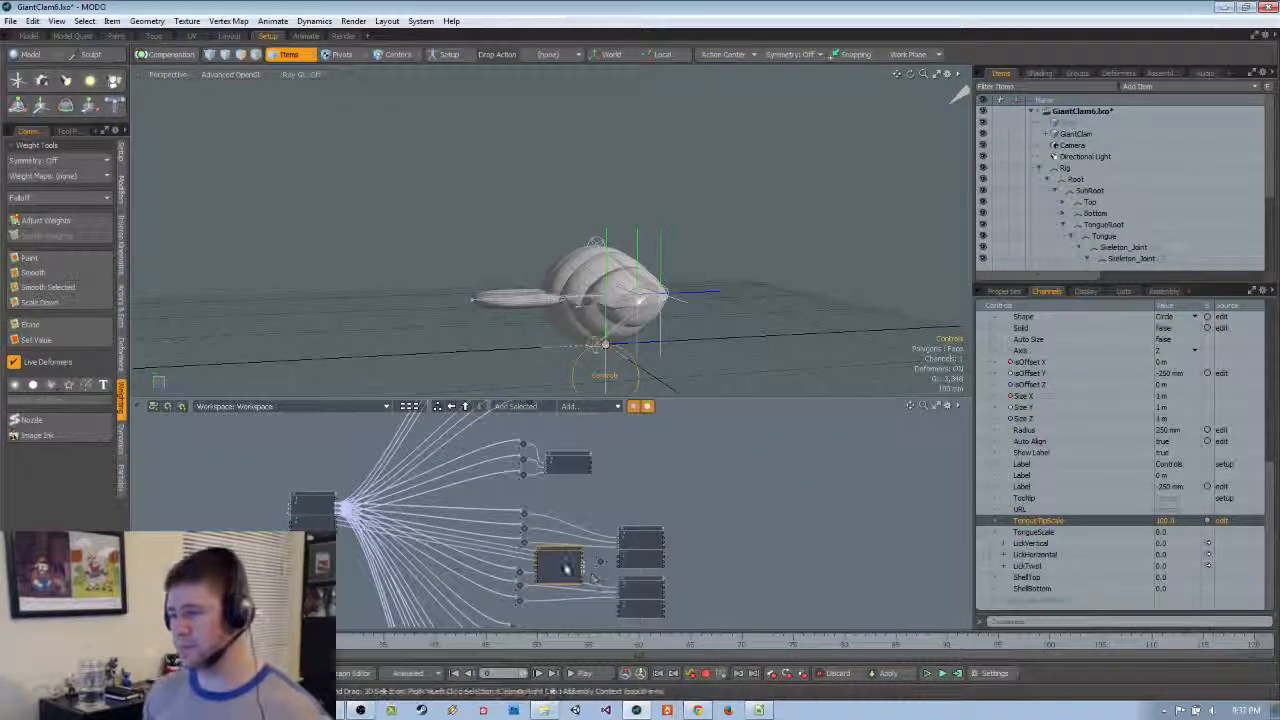
left_click_drag(566, 553, 252, 560)
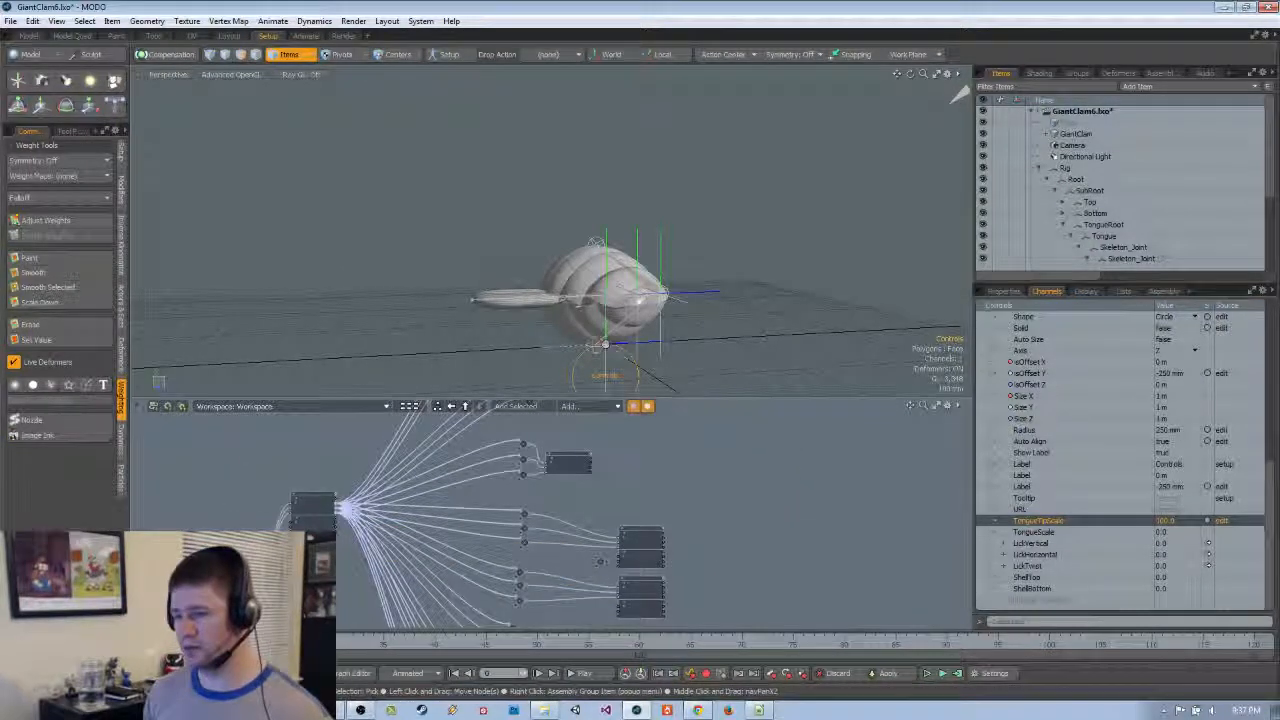
scroll(280, 508, "up", 2)
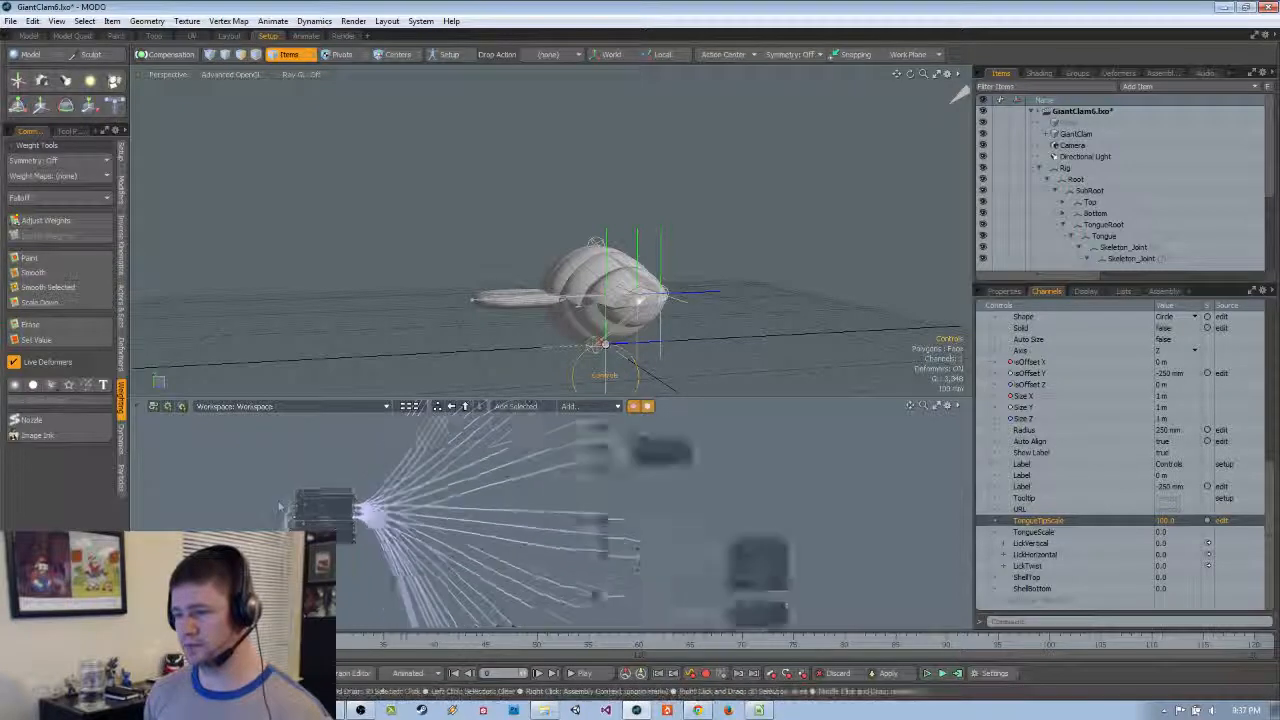
scroll(280, 508, "up", 2)
scroll(280, 508, "down", 2)
left_click_drag(229, 548, 241, 457)
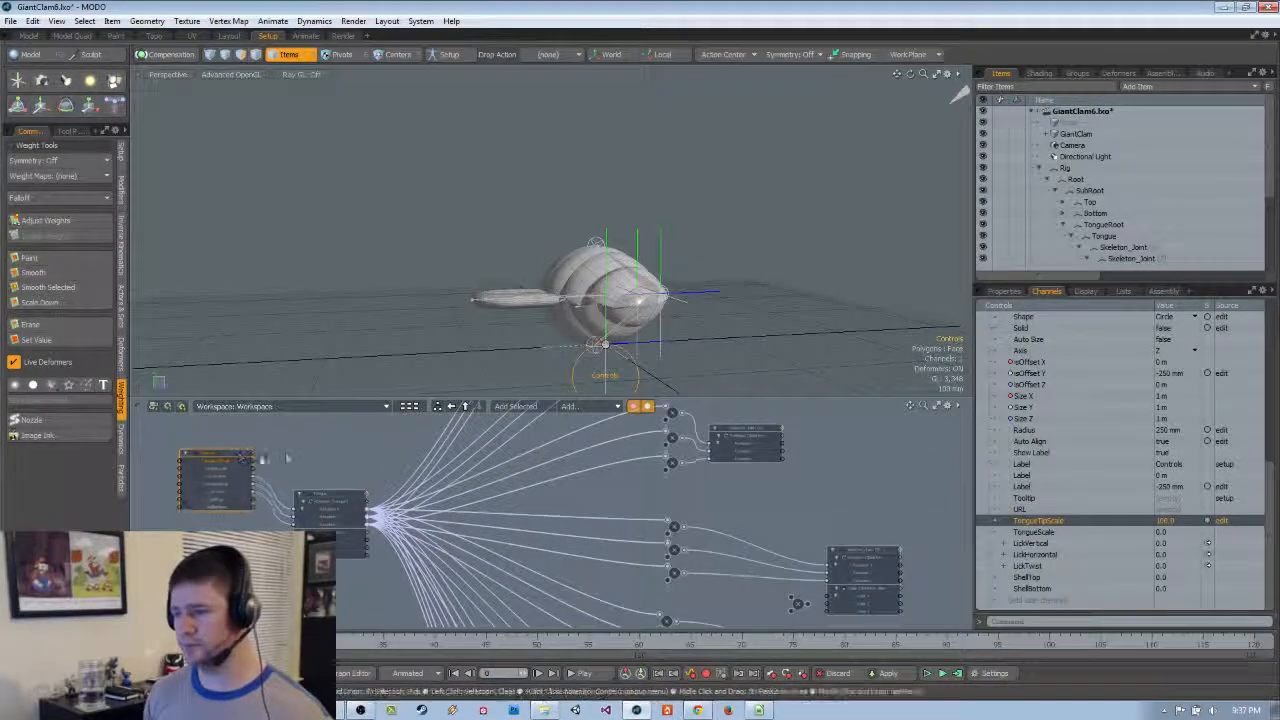
Select Skeleton_Joint (9) where the tongue leaves the shell, show its locator properties and activate the Transform tool
left_click_drag(480, 215, 520, 280, "alt")
scroll(520, 277, "up", 4)
left_click(570, 231)
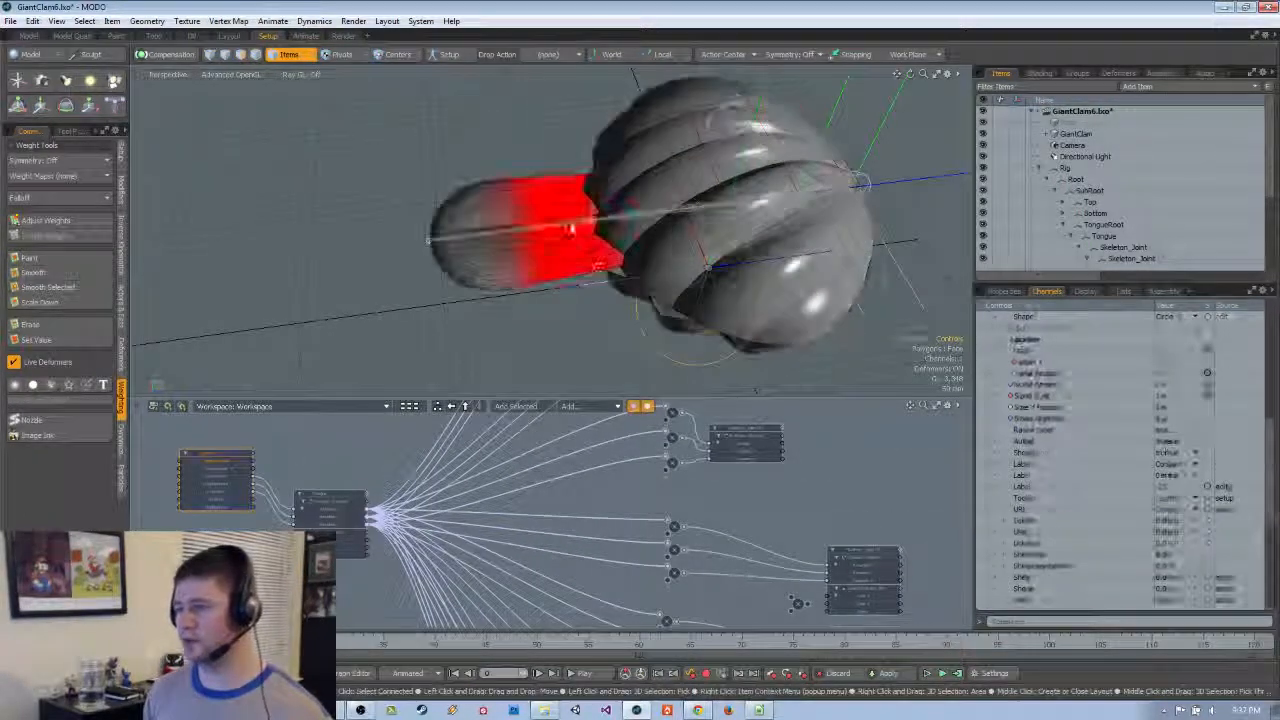
left_click_drag(570, 231, 598, 272, "alt")
scroll(598, 274, "up", 1)
left_click(1007, 291)
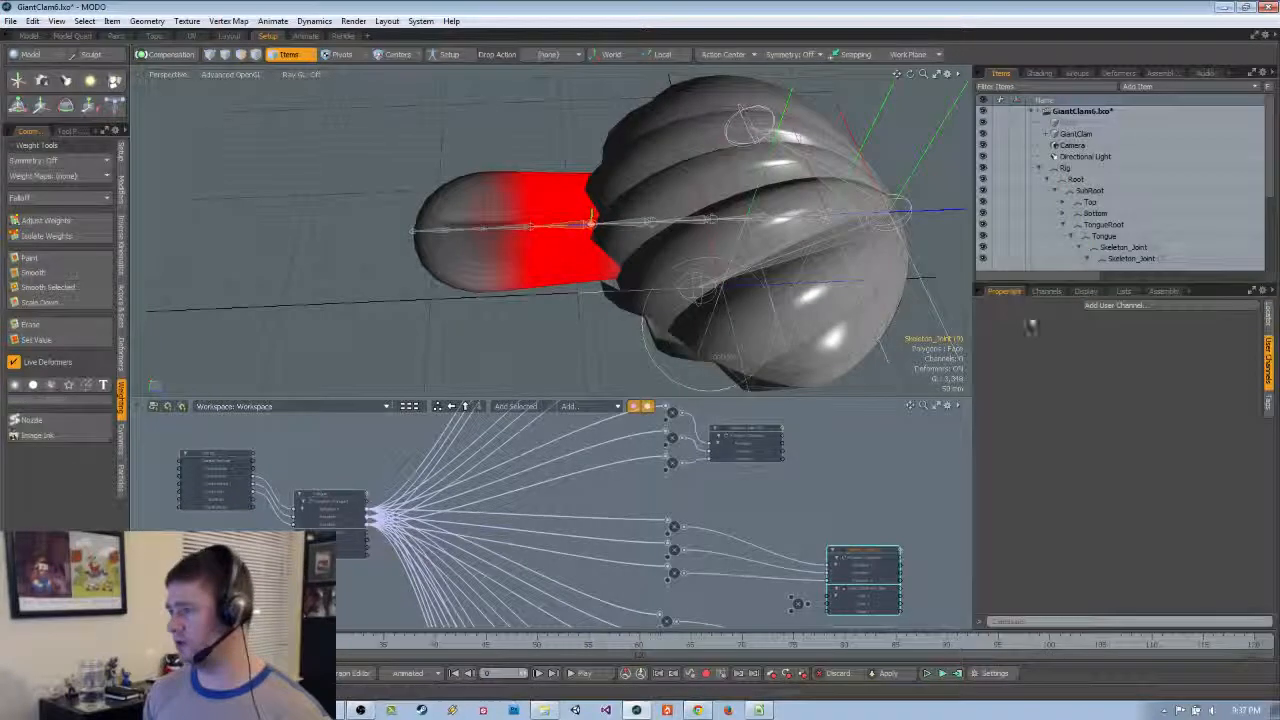
left_click(1267, 320)
key("y")
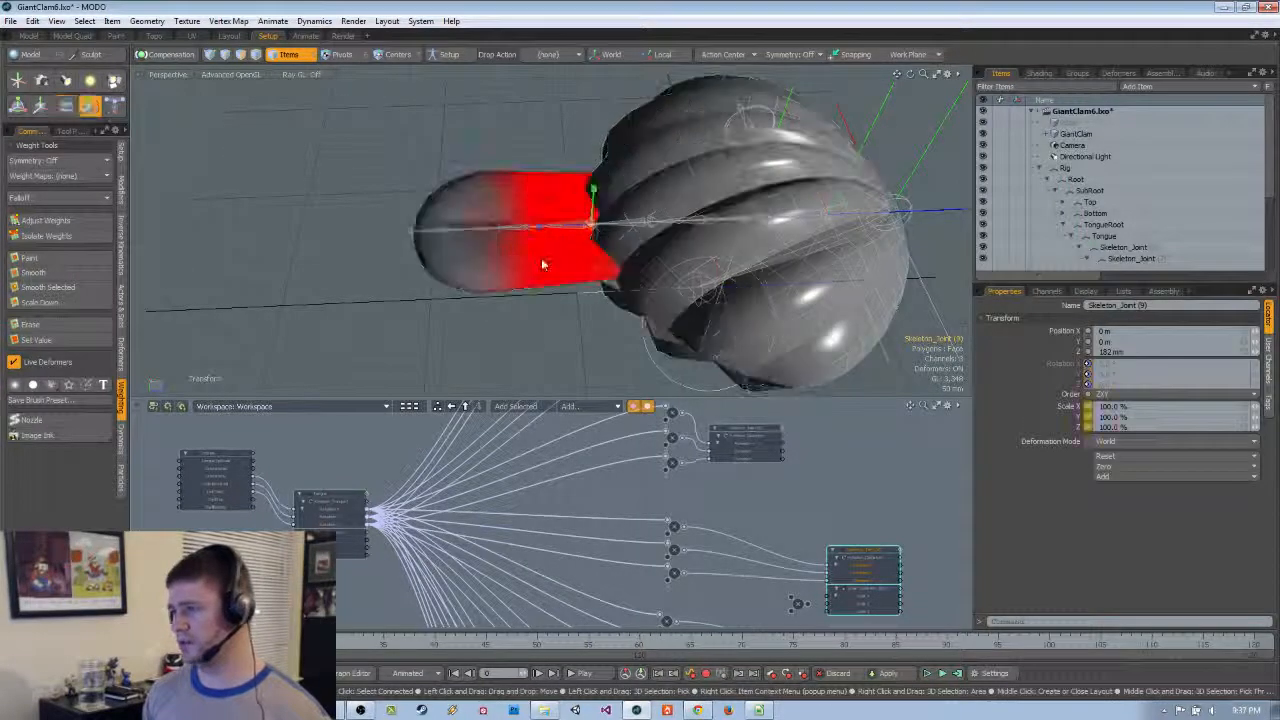
Scale Skeleton_Joint (9) uniformly to 120% on X, Y and Z
left_click_drag(564, 262, 600, 264, "ctrl+alt")
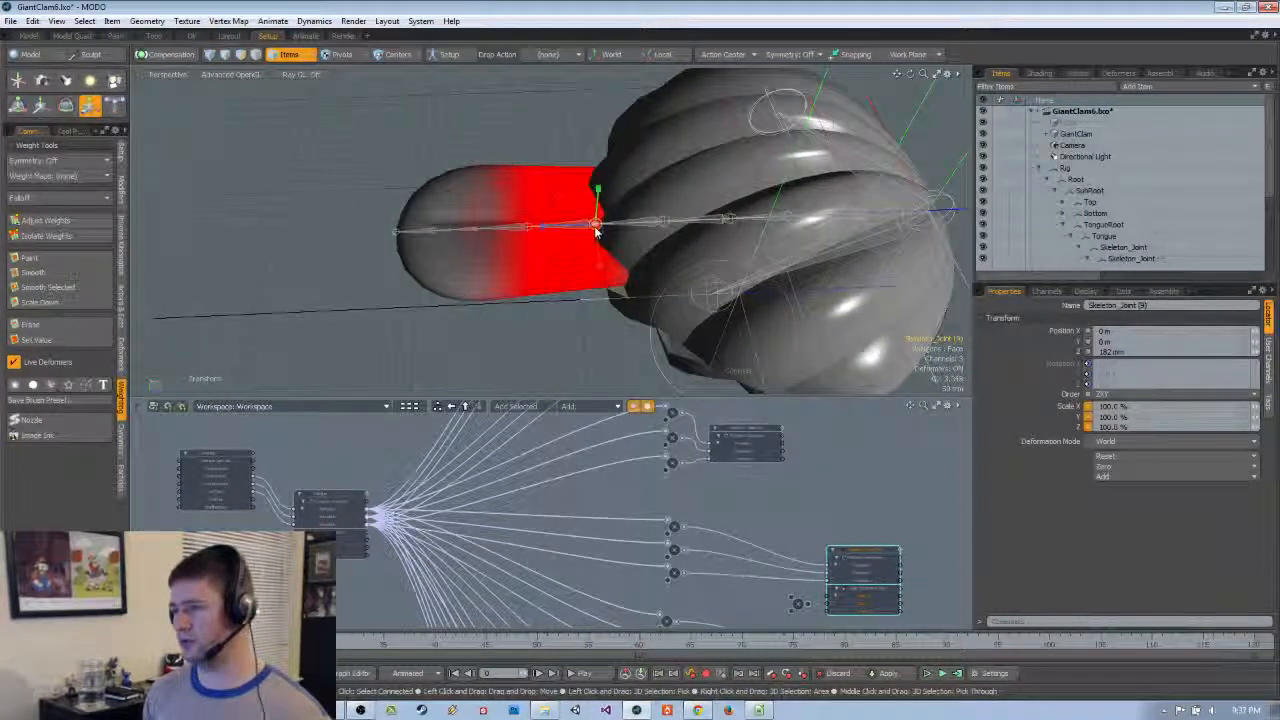
scroll(777, 500, "down", 4)
left_click_drag(777, 502, 700, 471, "alt")
scroll(700, 471, "up", 1)
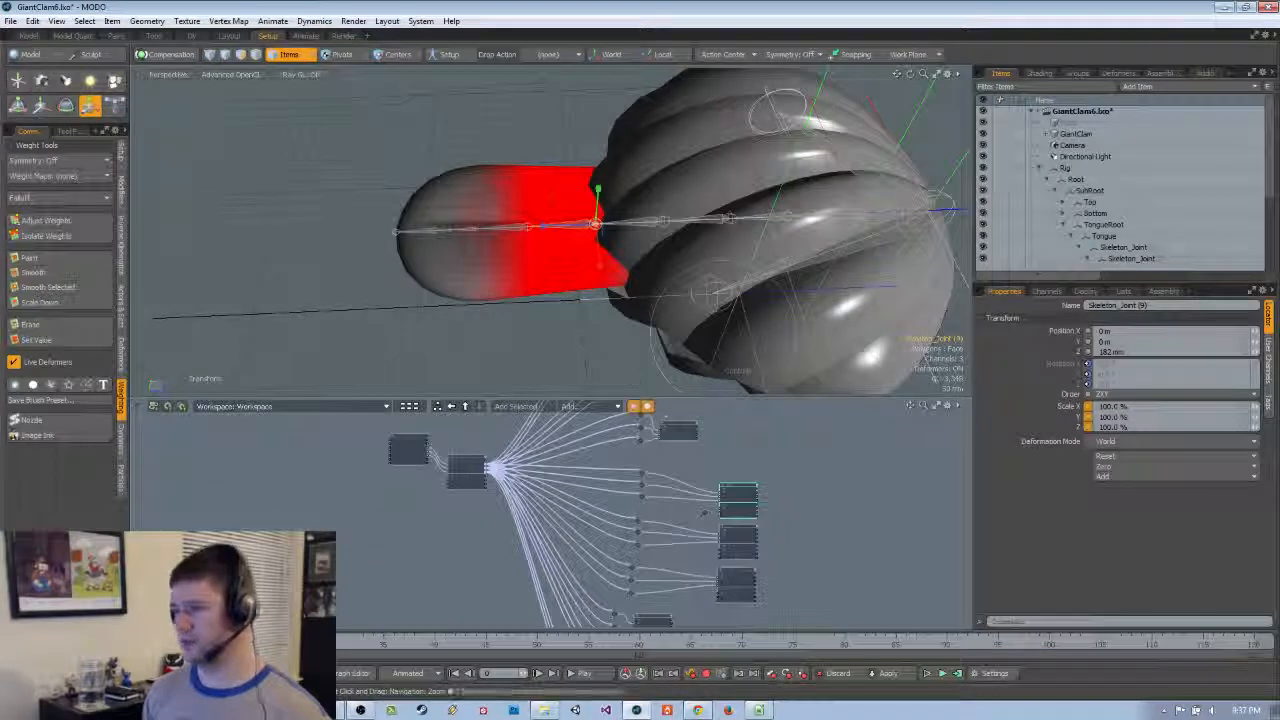
scroll(588, 288, "up", 1)
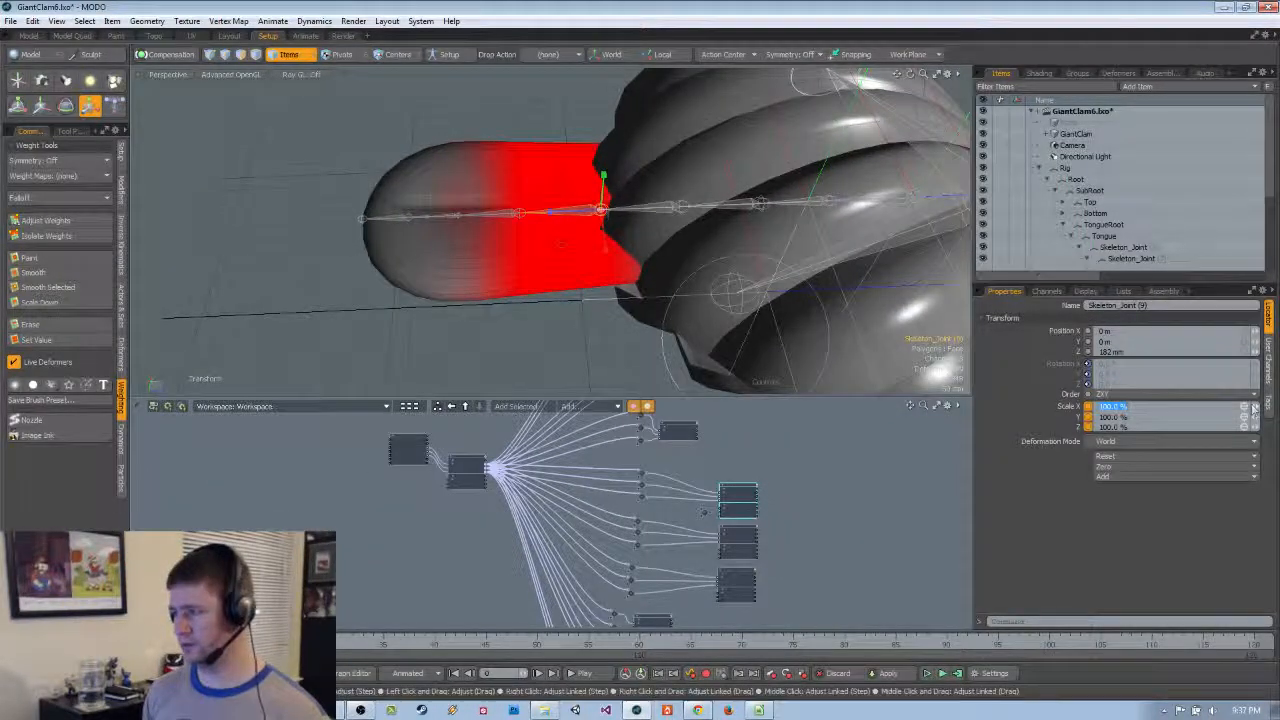
right_click_drag(1255, 408, 1275, 408)
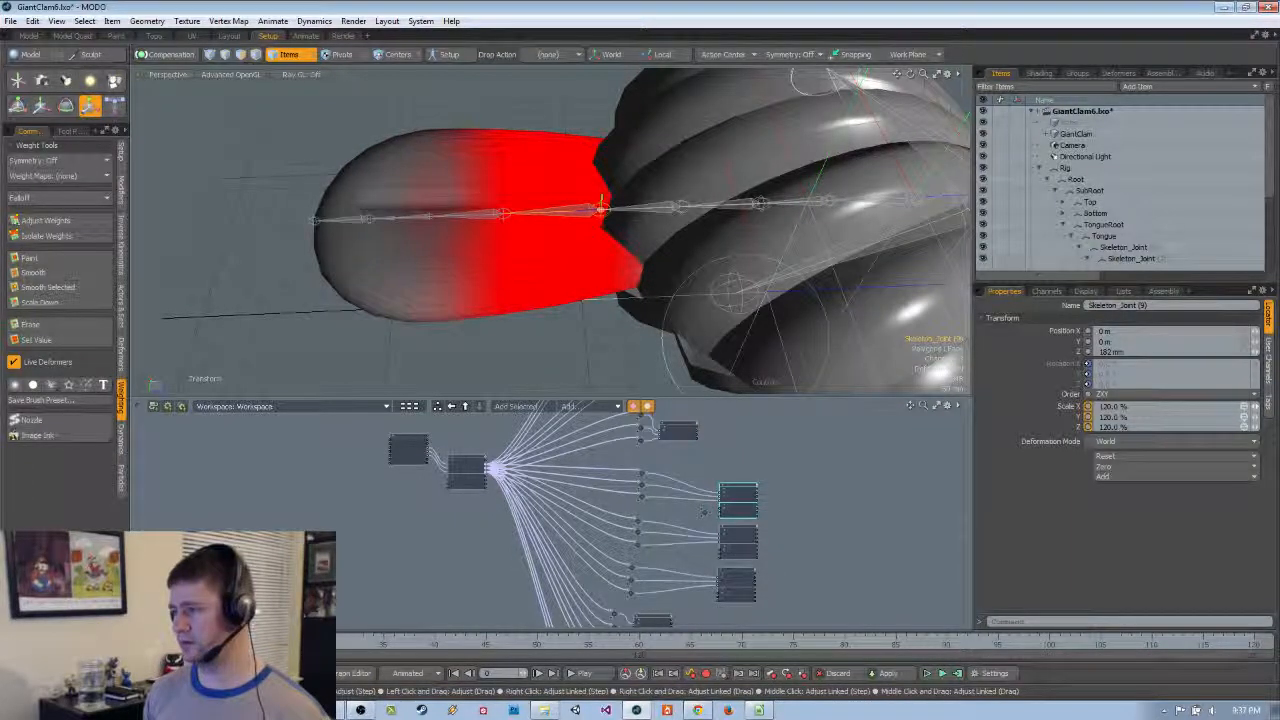
Leave the Transform tool, select Skeleton_Joint (10) in the middle of the tongue and scale it up uniformly
mouse_move(552, 262)
left_mouse_down("alt")
mouse_move(571, 144)
mouse_move(568, 270)
left_mouse_up("alt")
key("space")
left_click(457, 260)
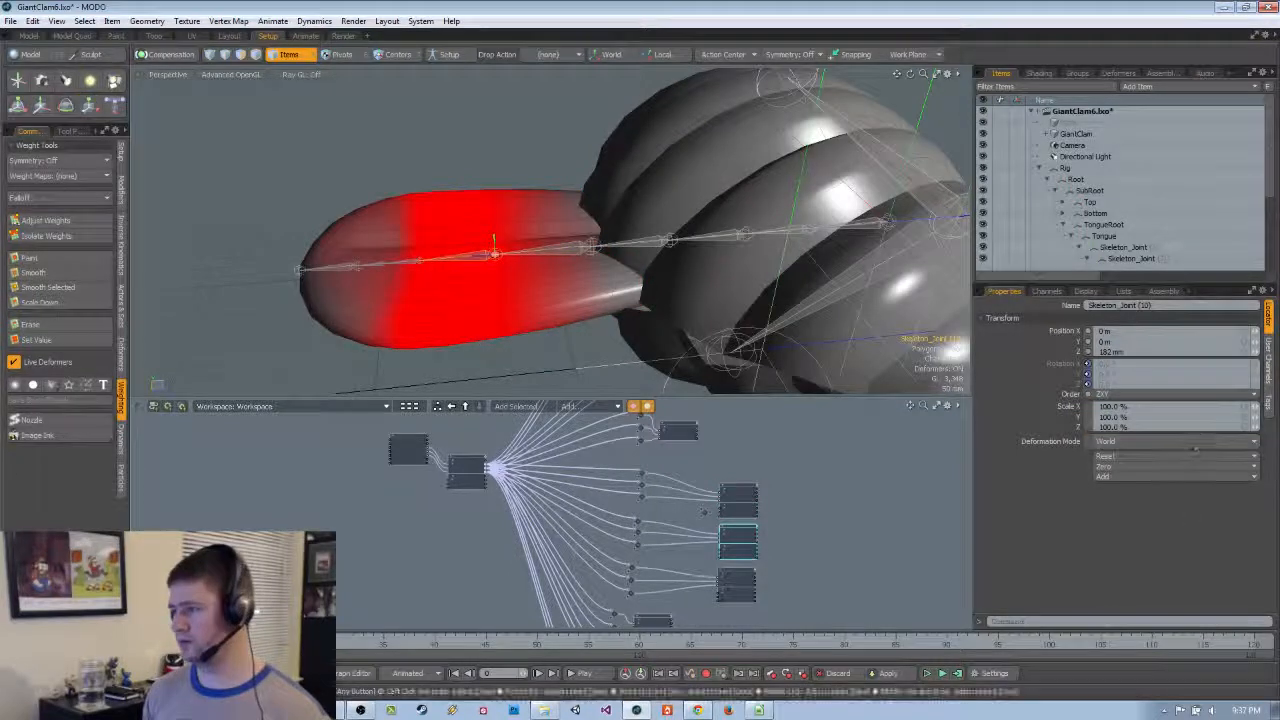
right_click_drag(1255, 407, 1265, 407)
Select Skeleton_Joint (11) near the tongue tip and scale it uniformly to 105%
left_click_drag(620, 290, 665, 354, "alt")
left_click(457, 254)
left_click(461, 251)
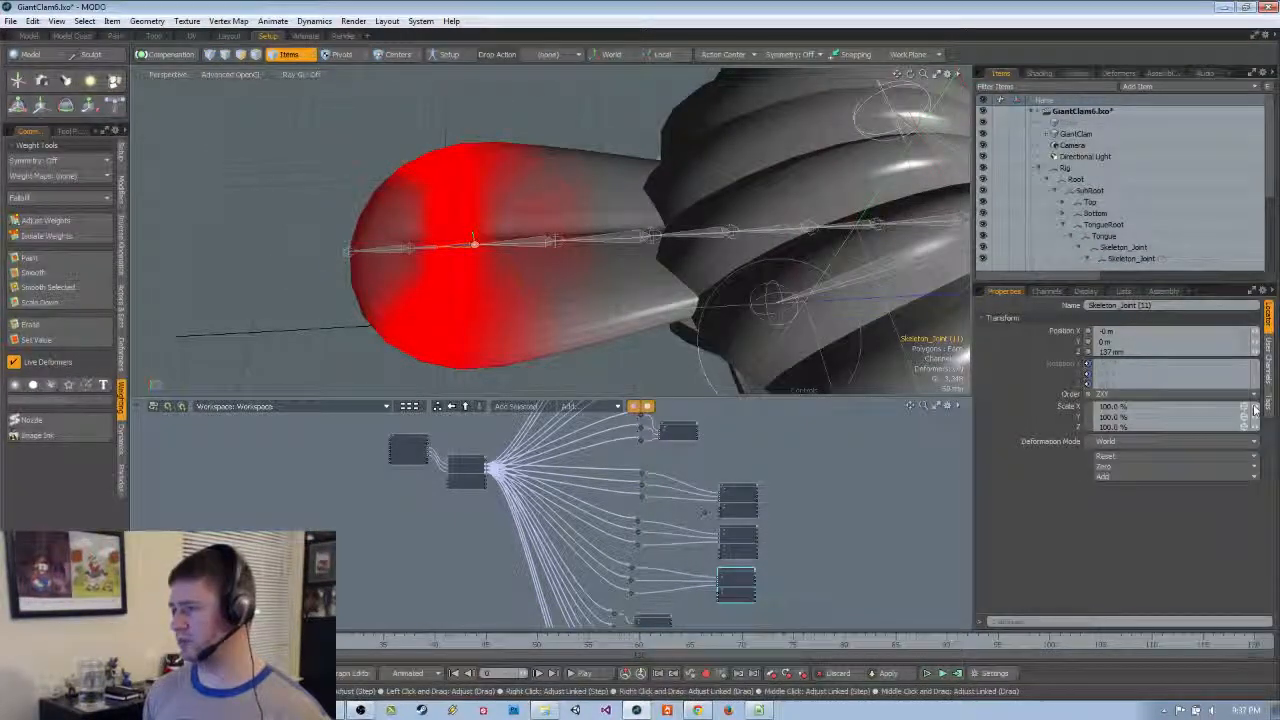
right_click_drag(1256, 410, 1266, 410)
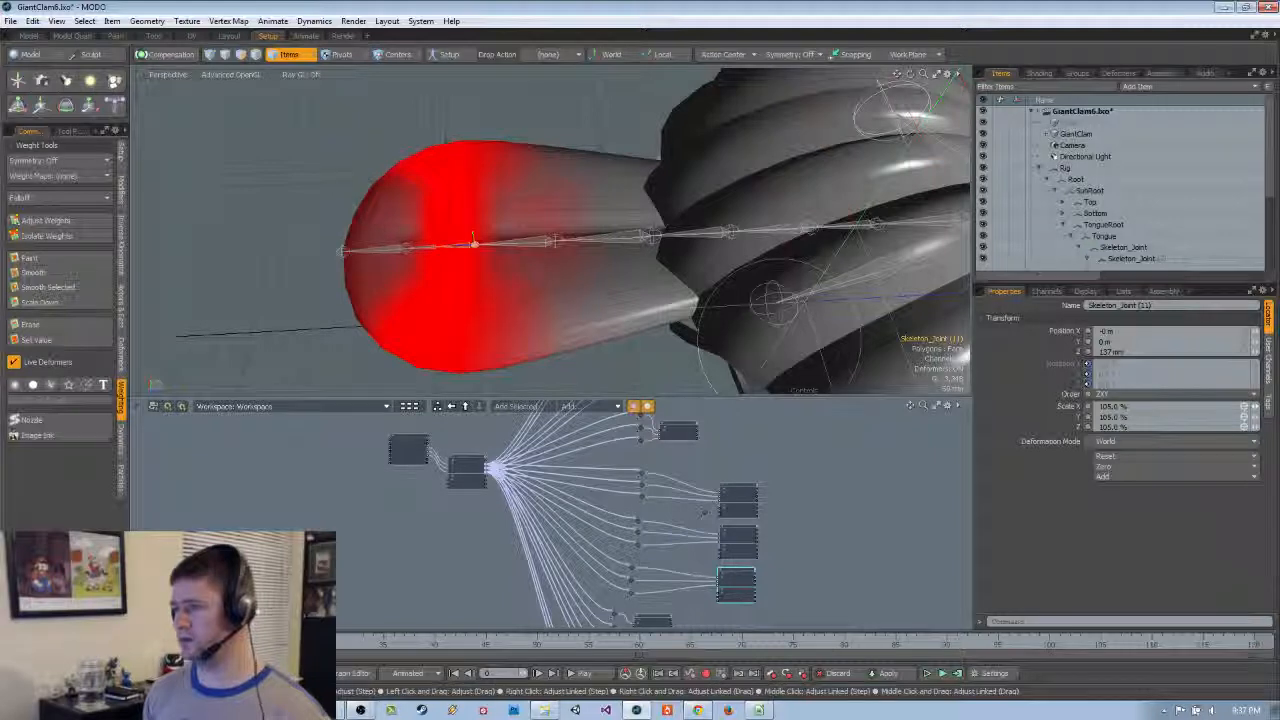
mouse_move(672, 178)
left_mouse_down("alt")
mouse_move(680, 215)
mouse_move(704, 88)
mouse_move(692, 170)
left_mouse_up("alt")
scroll(690, 200, "down", 5)
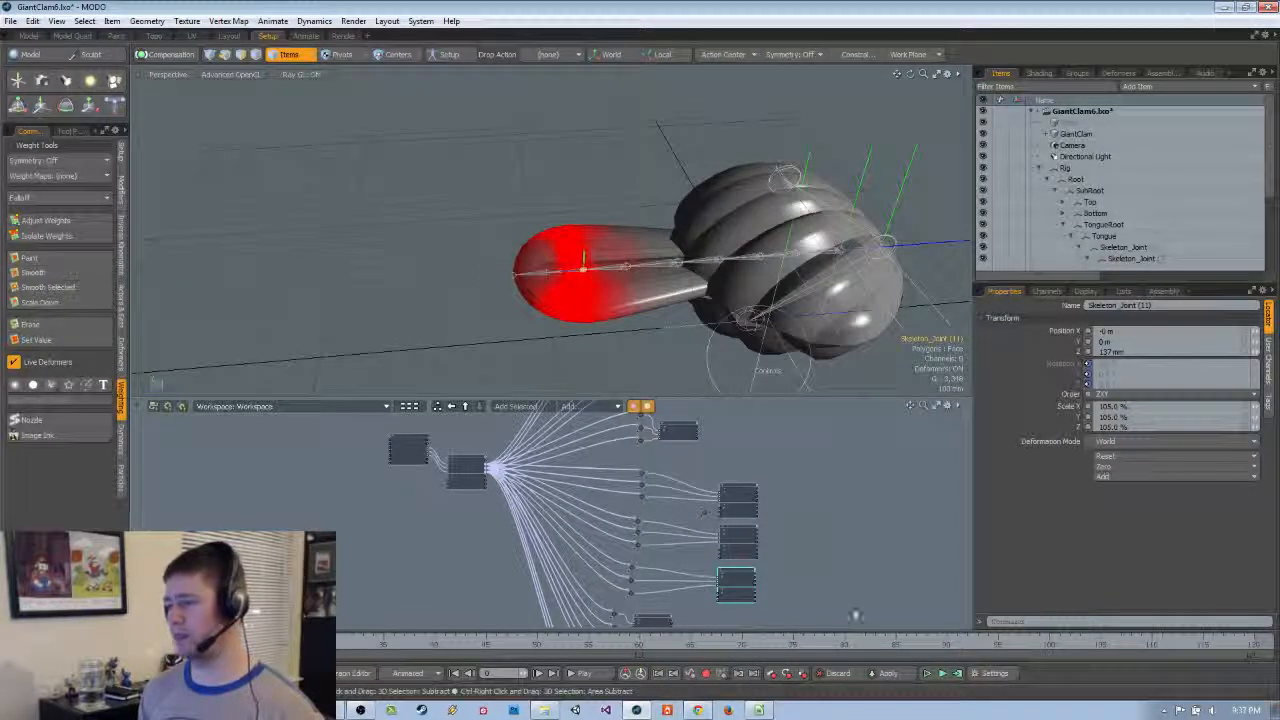
Undo the test scaling of the three tongue joints, back to Skeleton_Joint (9) at 100% scale
key("ctrl+z")
key("ctrl+z")
key("ctrl+z")
key("ctrl+z")
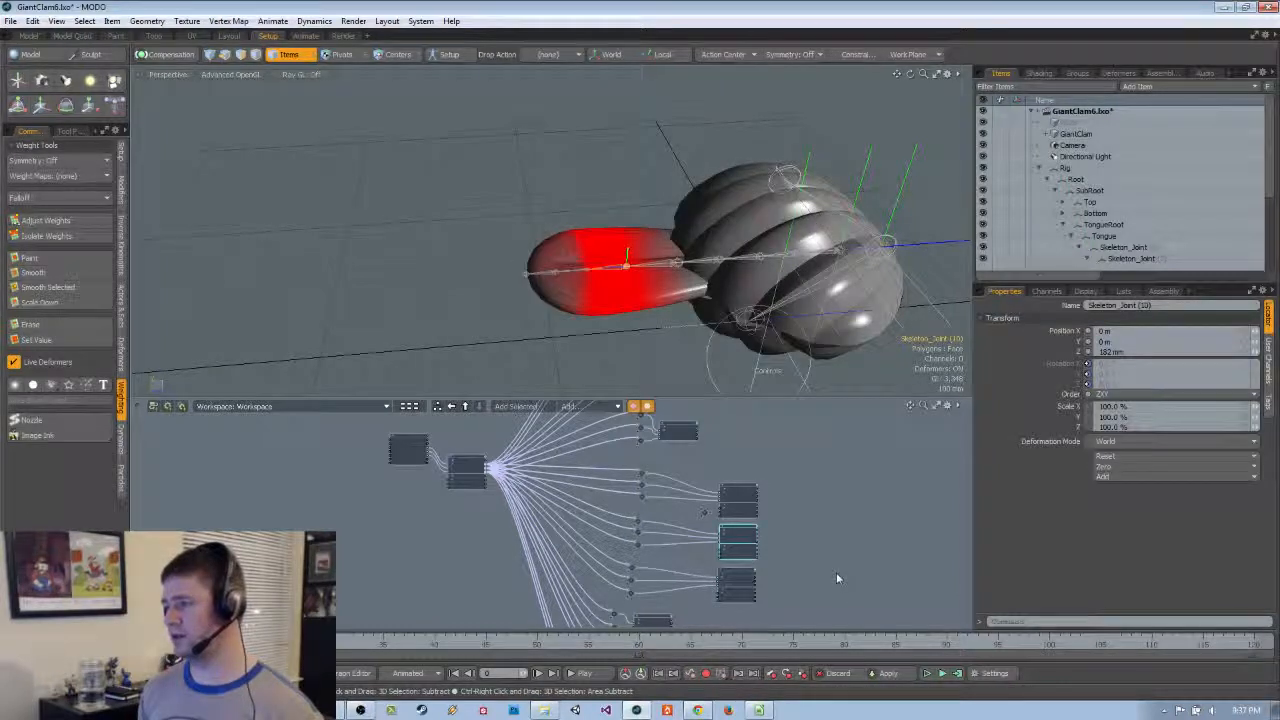
key("ctrl+z")
key("ctrl+z")
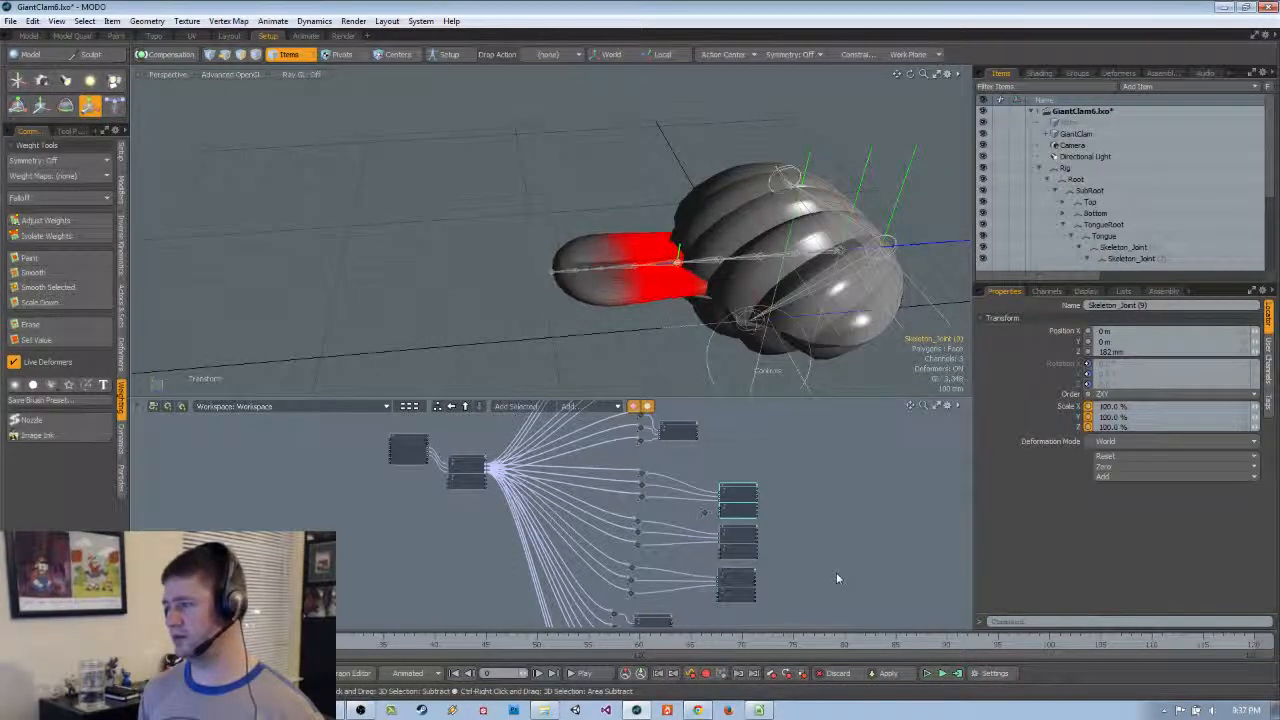
Select the Multiply node beside Skeleton_Joint (9) and set its Value B to 1.2
scroll(836, 578, "up", 3)
scroll(620, 450, "up", 3)
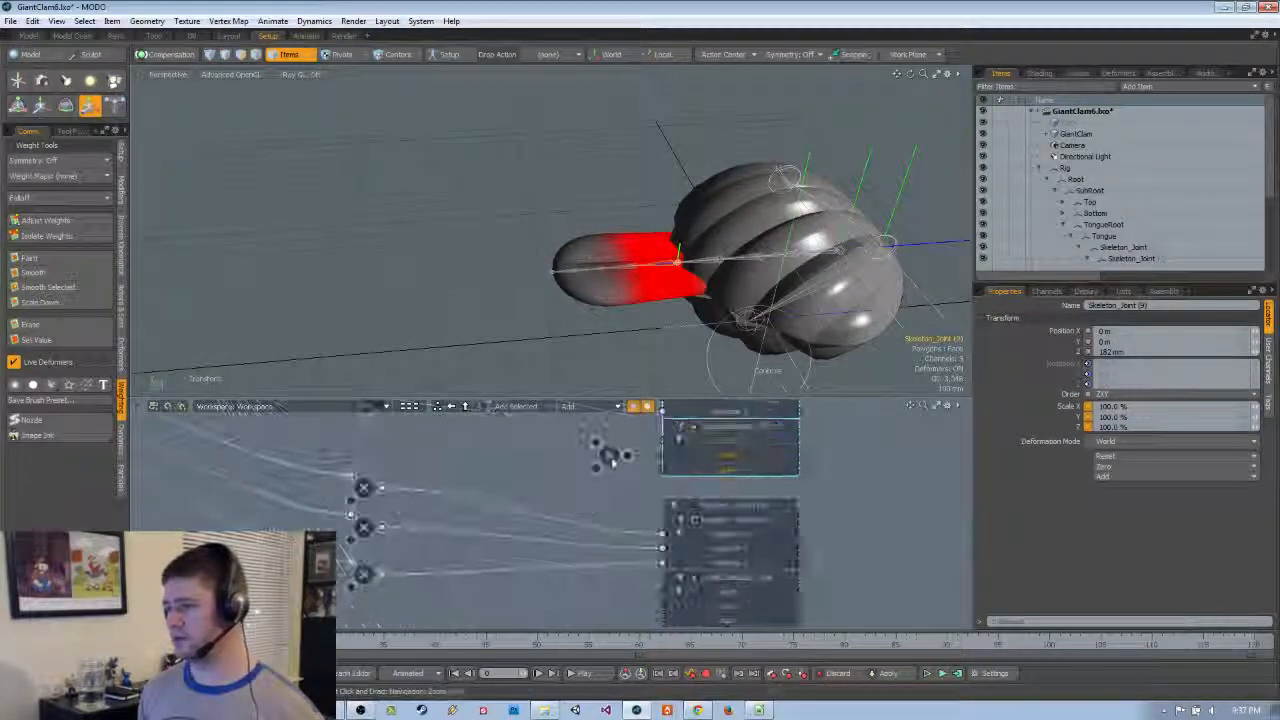
left_click(609, 455)
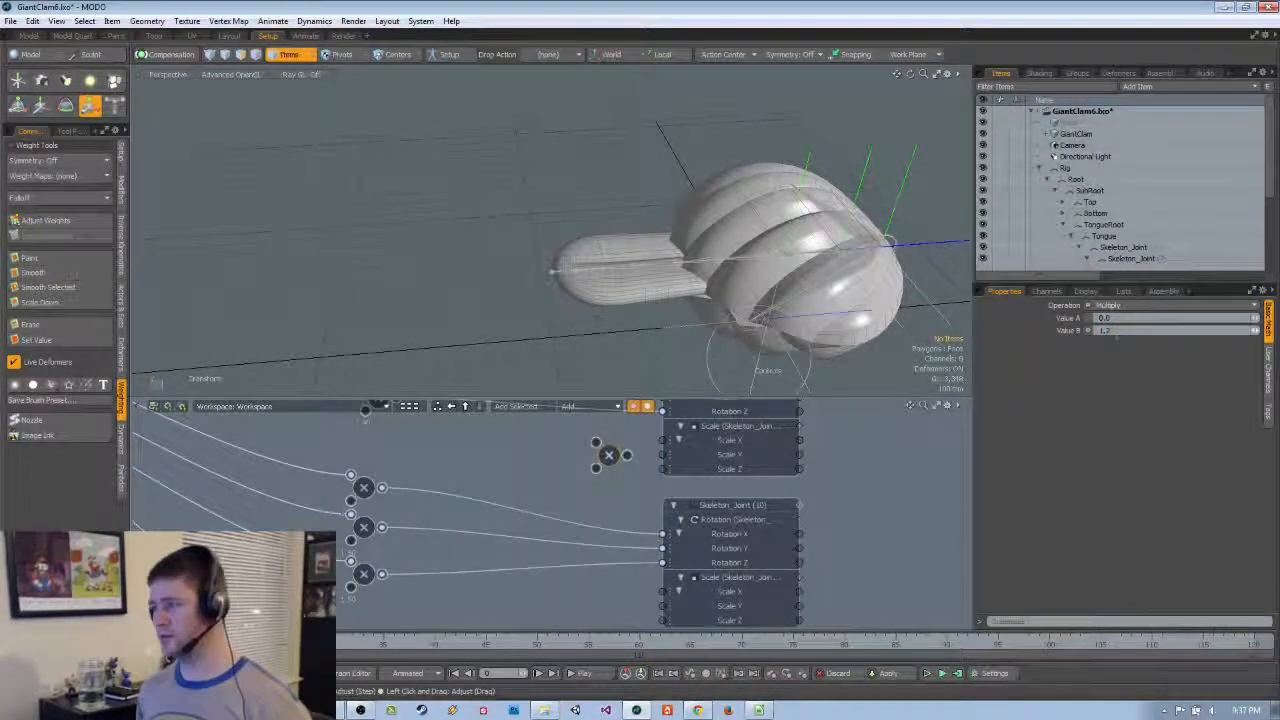
Add a Multiply node beside the scale channels of Skeleton_Joint (10) and set its Value B to 1.1
scroll(589, 517, "down", 5)
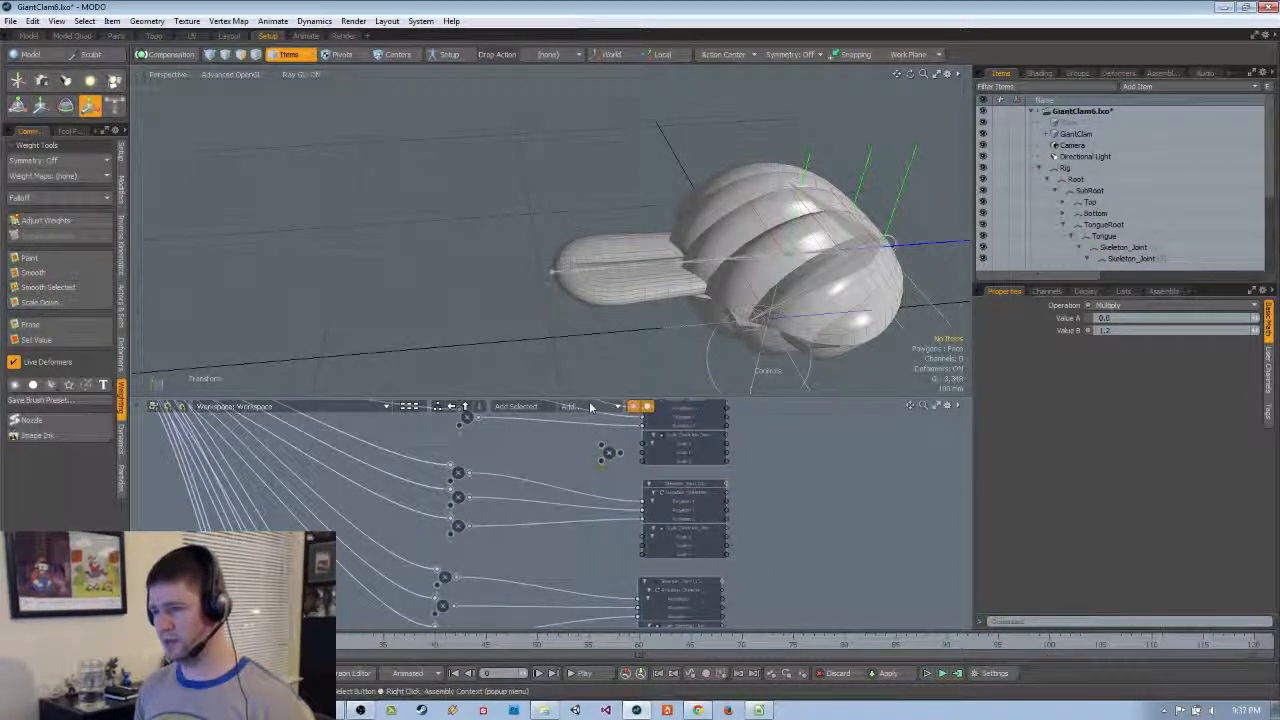
left_click(684, 408)
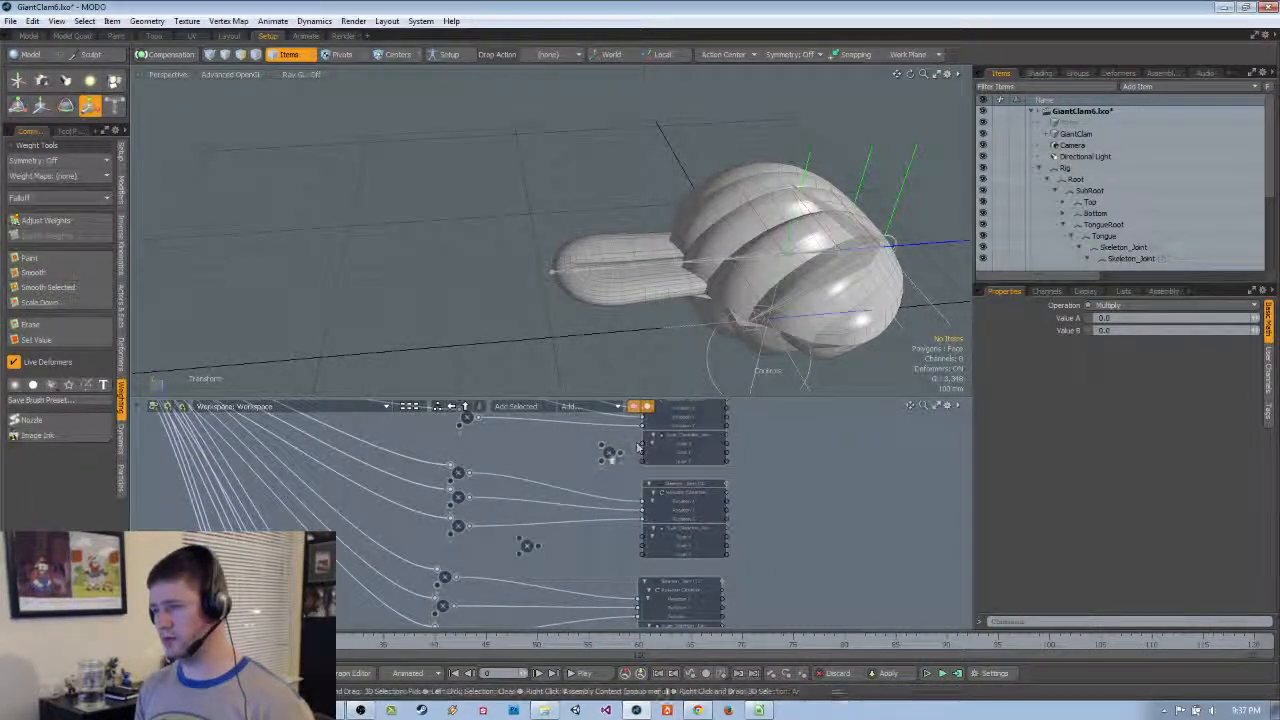
left_click_drag(531, 549, 612, 551)
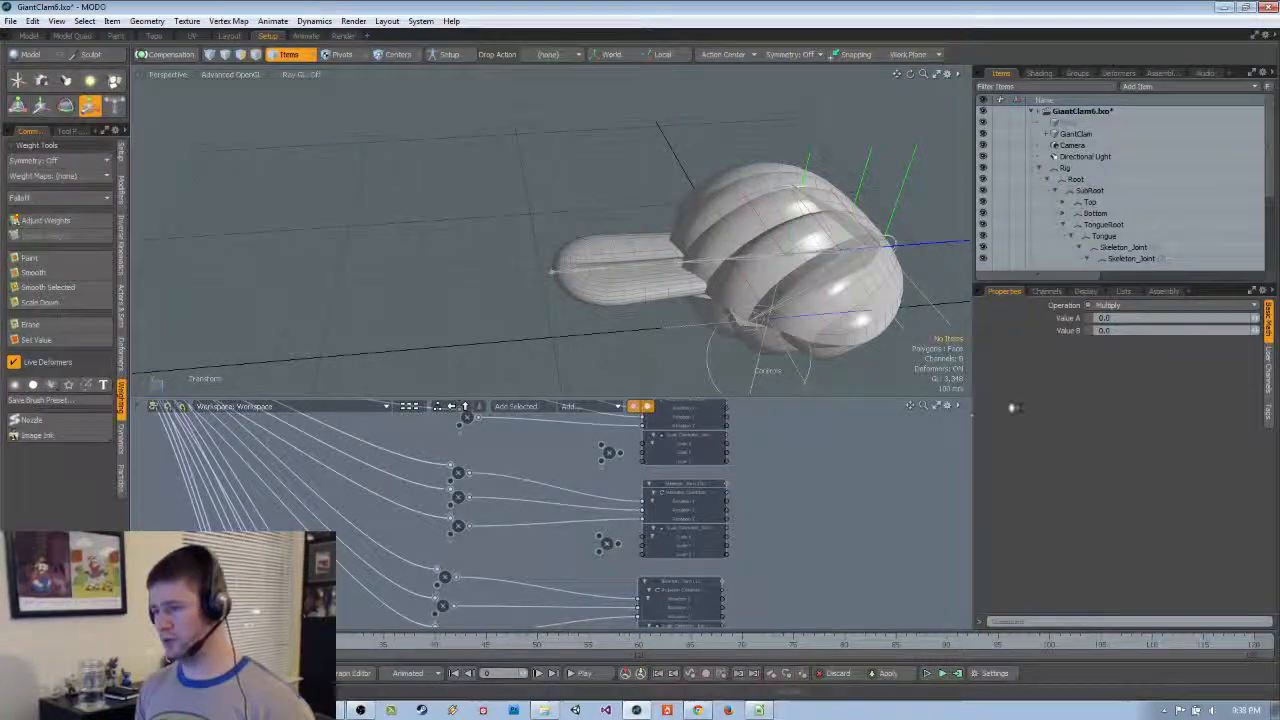
left_click(1121, 331)
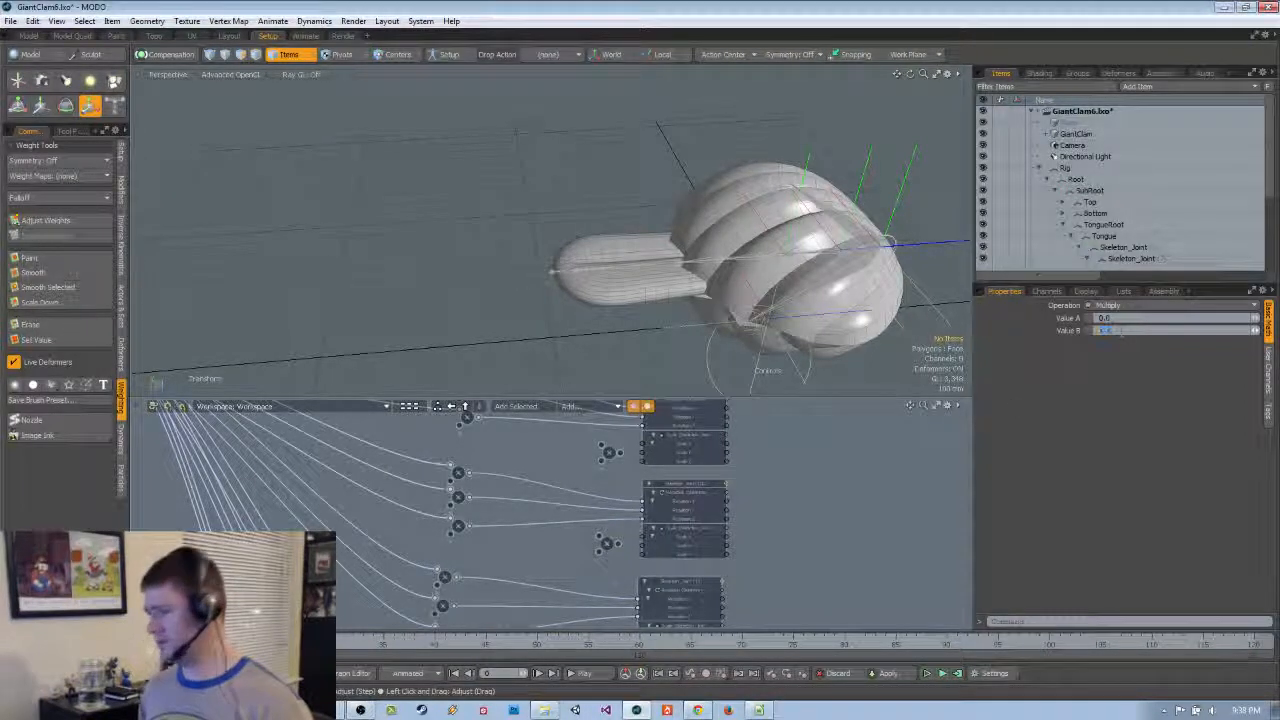
Add another Multiply node beside the scale channels of Skeleton_Joint (11) and set its Value B to 1.05
left_click_drag(604, 589, 600, 497, "alt")
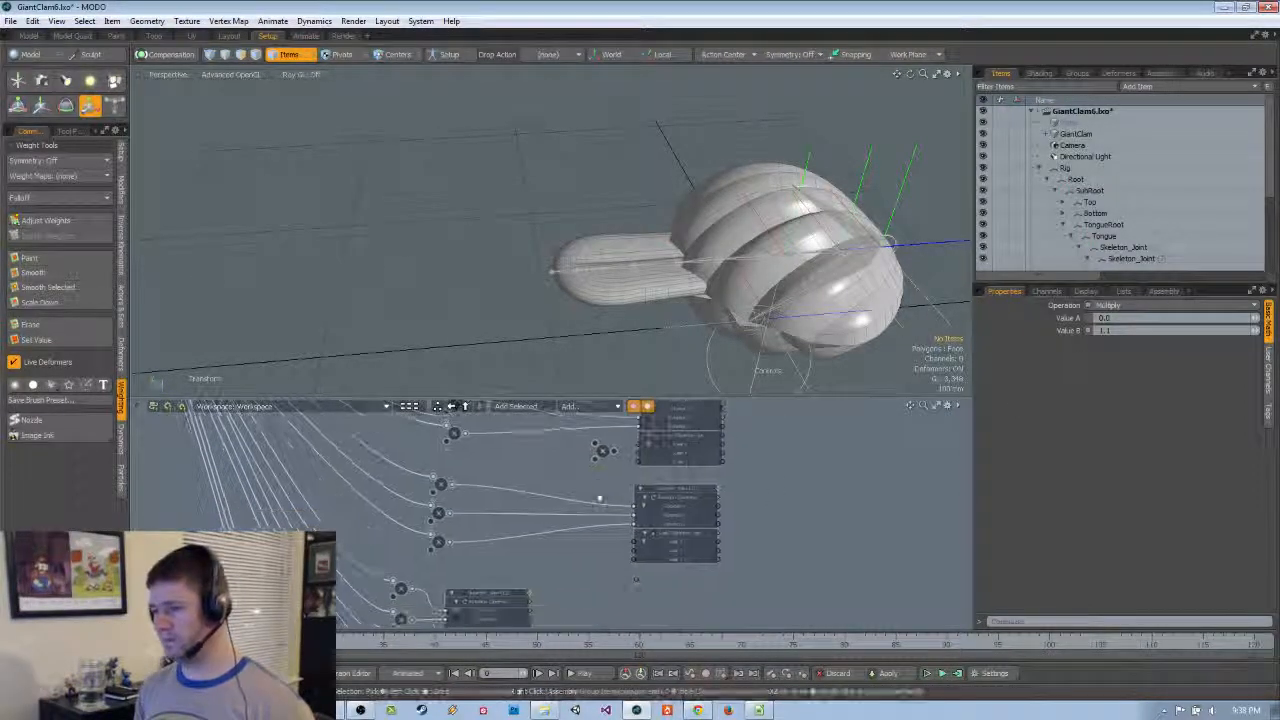
left_click(650, 414)
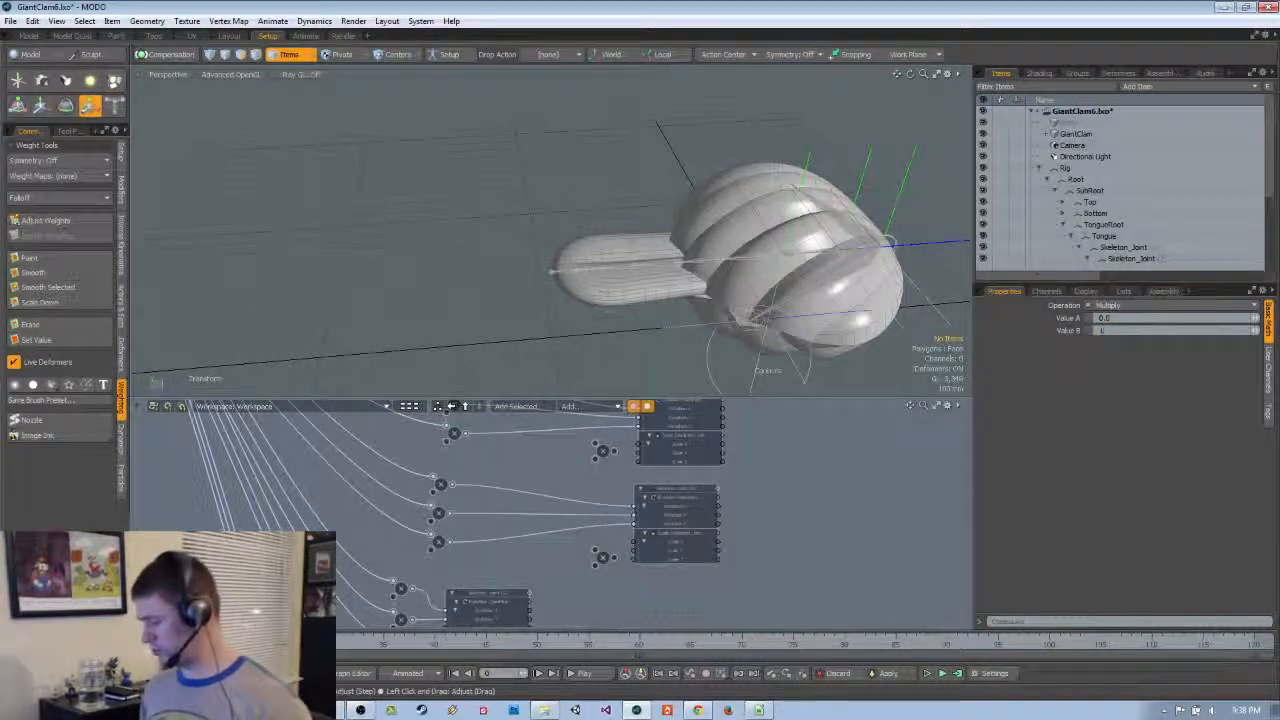
type("1.0")
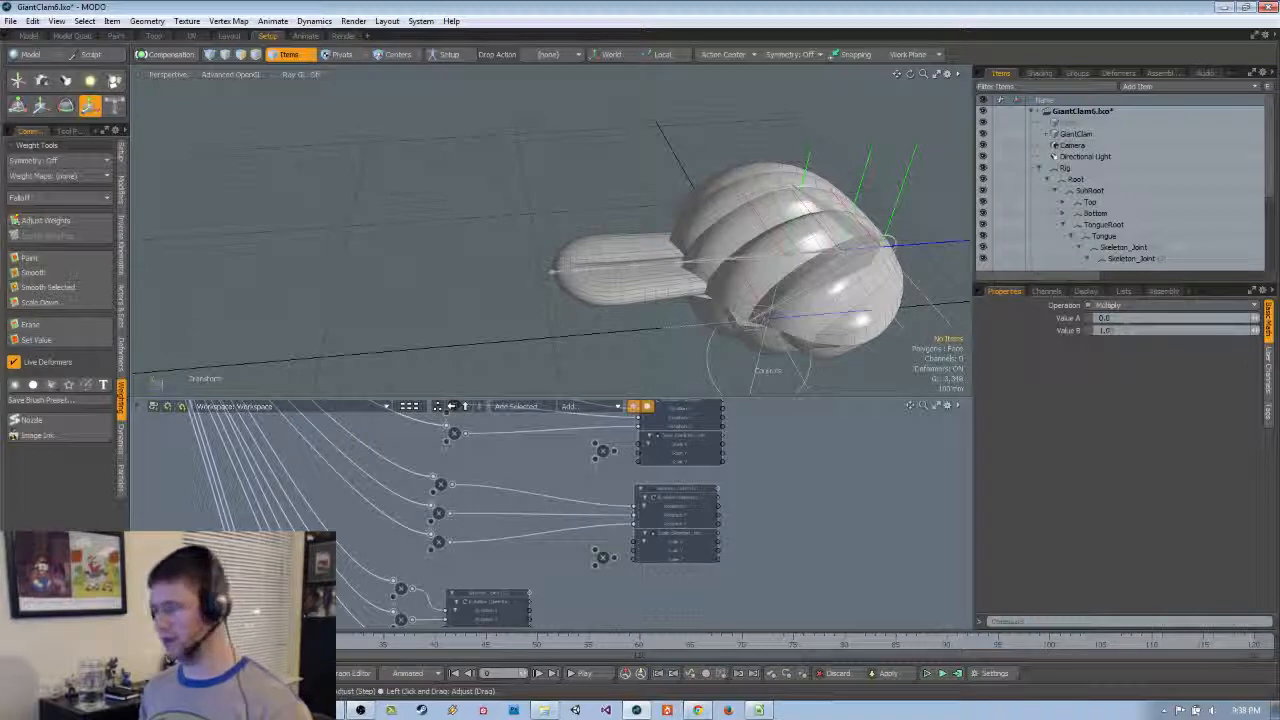
type("5")
scroll(625, 570, "up", 4)
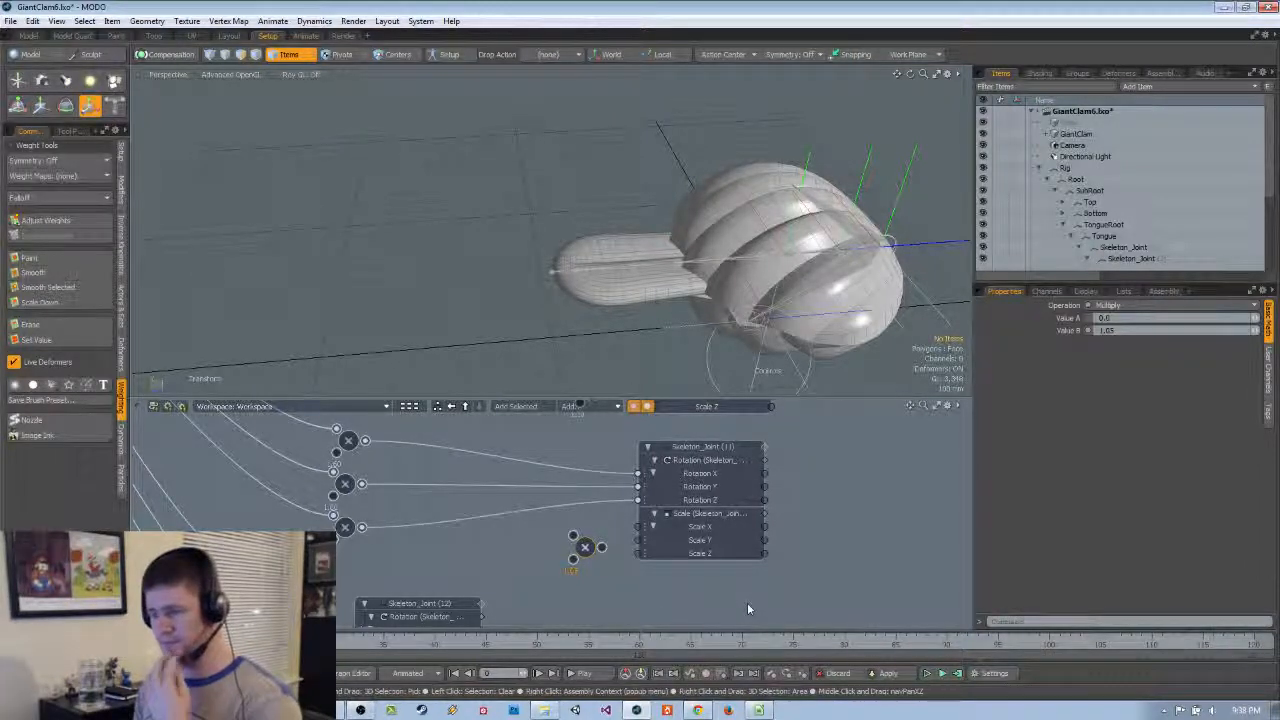
Clear the node selection, enlarge the schematic area and save the scene
scroll(697, 564, "down", 6)
middle_click_drag(634, 480, 741, 572)
left_click(468, 591)
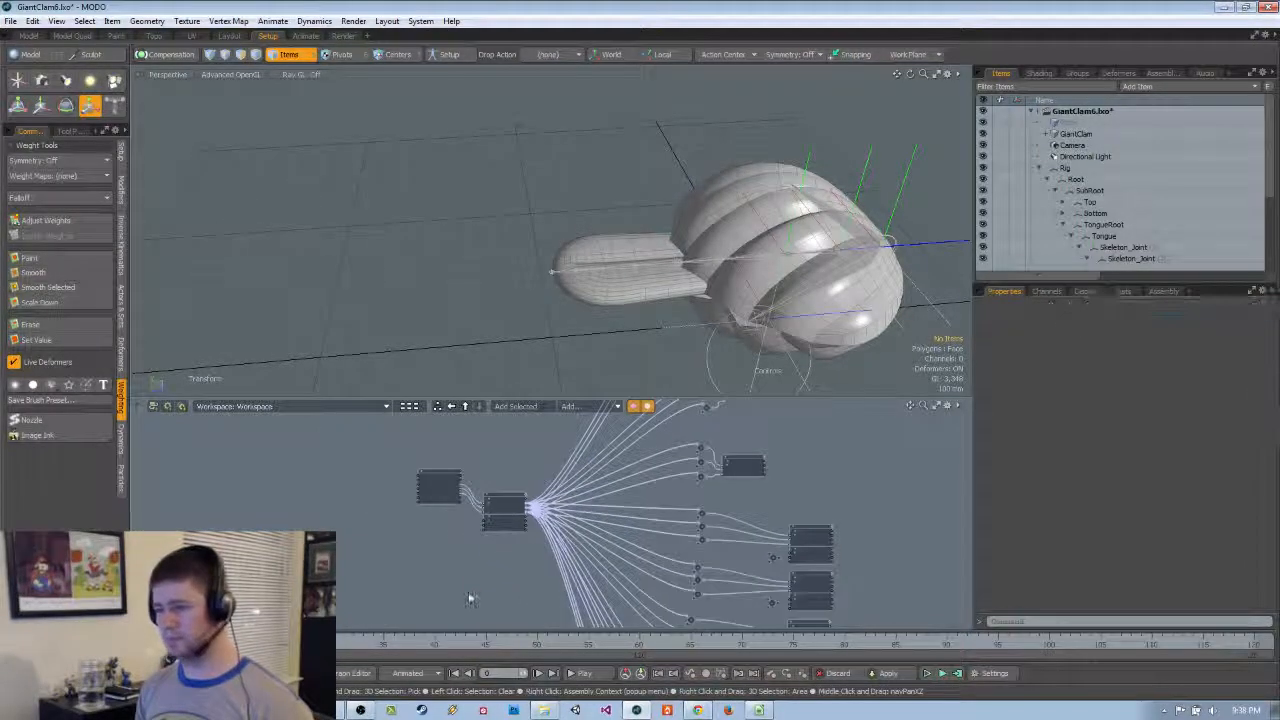
left_click_drag(553, 390, 547, 312)
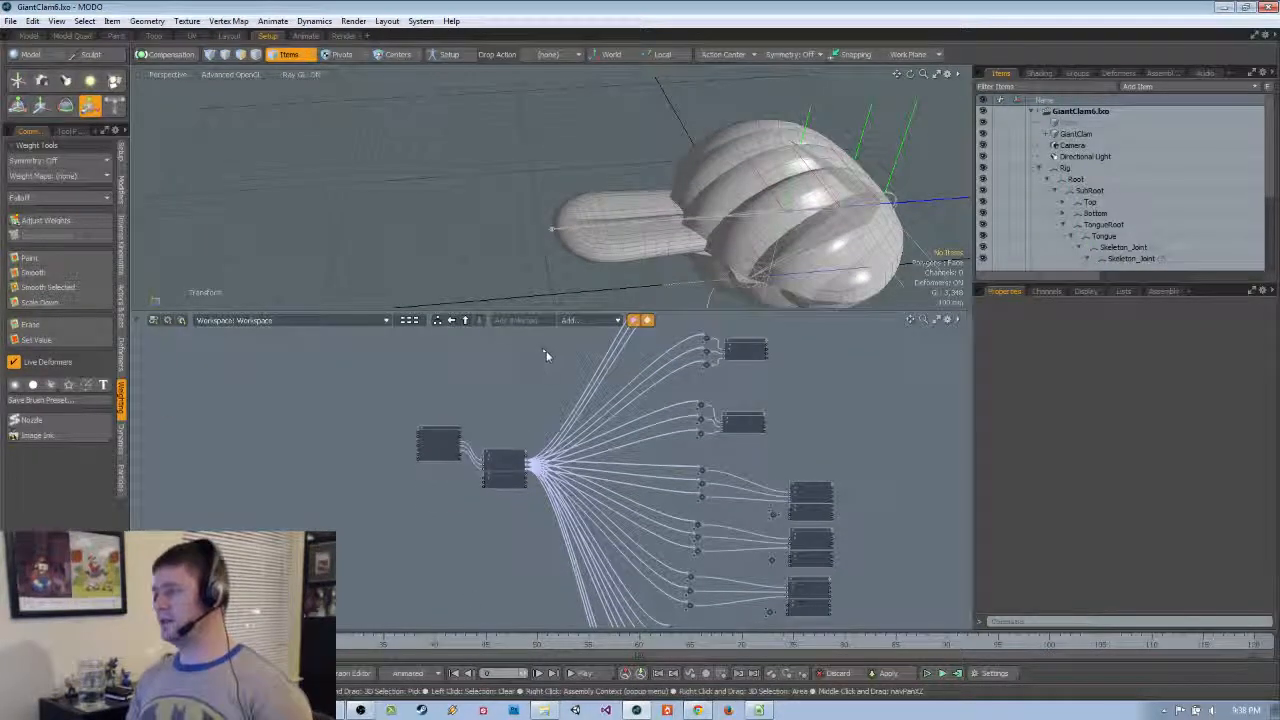
scroll(652, 203, "down", 6)
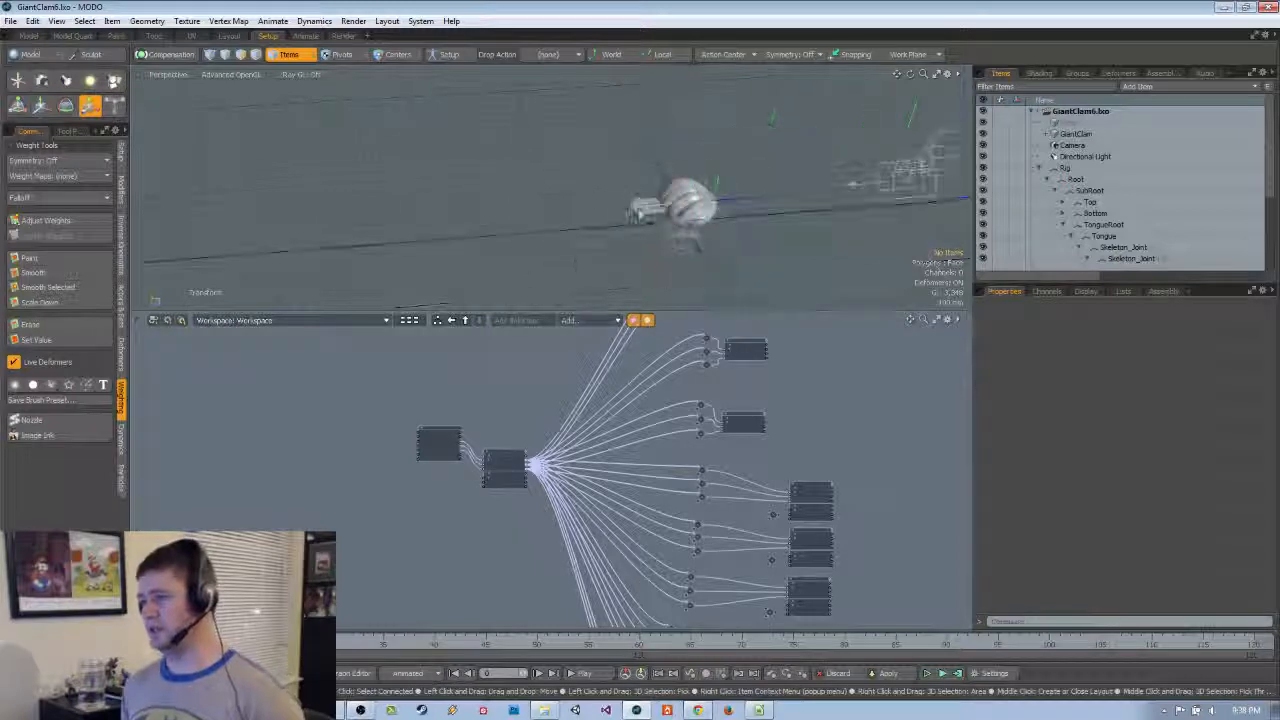
right_click_drag(654, 192, 586, 233)
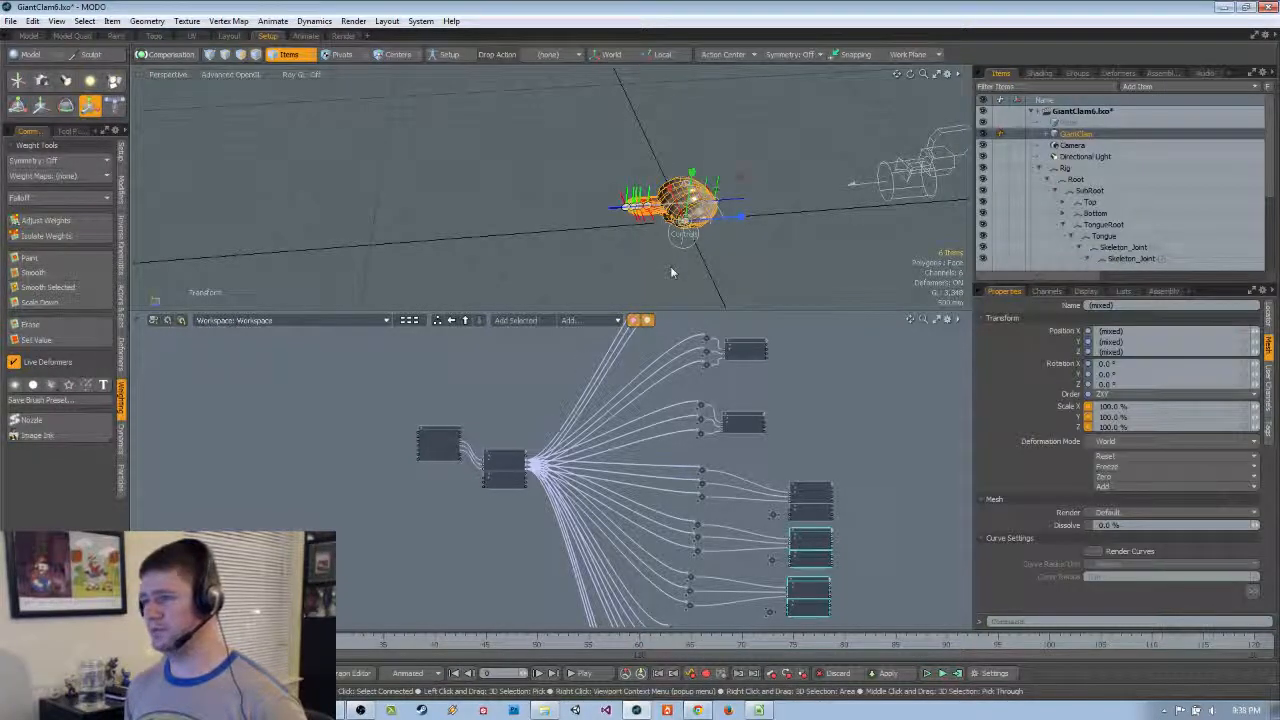
left_click_drag(670, 266, 630, 250, "alt")
key("ctrl+s")
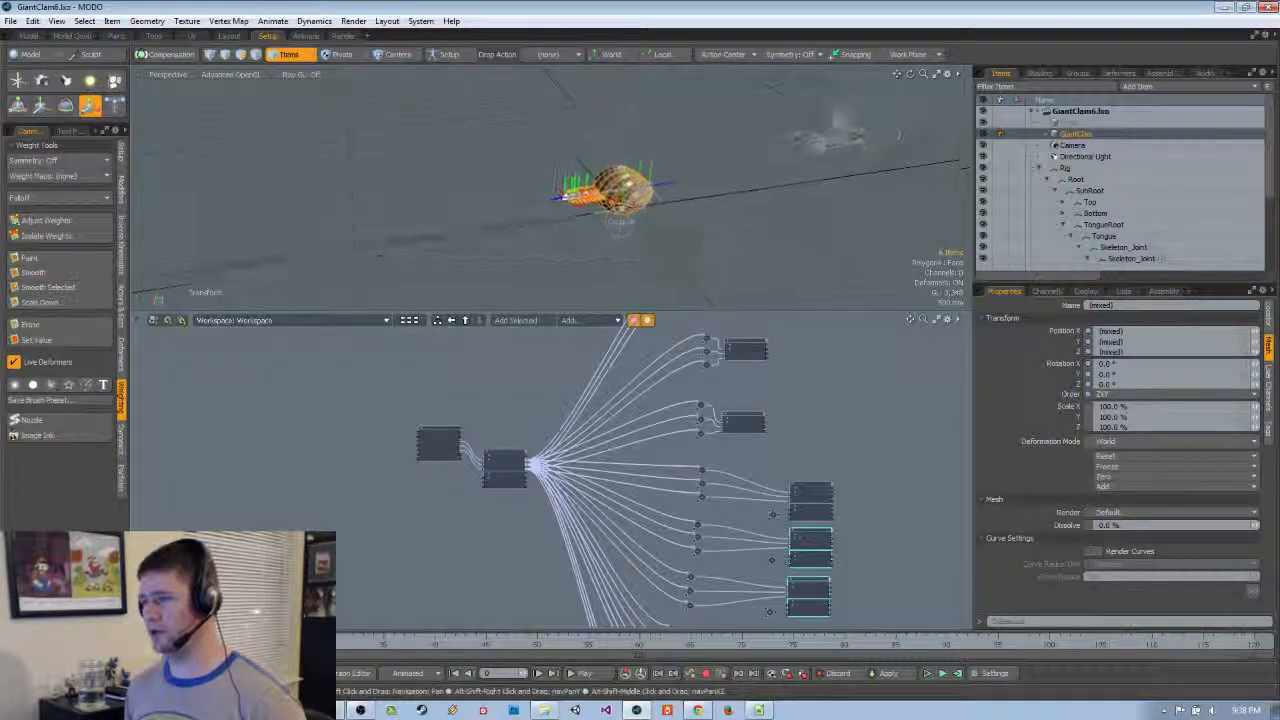
Deselect the clam and its joints, view the clam from the side and enlarge the 3D viewport
scroll(625, 240, "up", 5)
left_click(731, 243)
left_click_drag(731, 243, 684, 214, "alt")
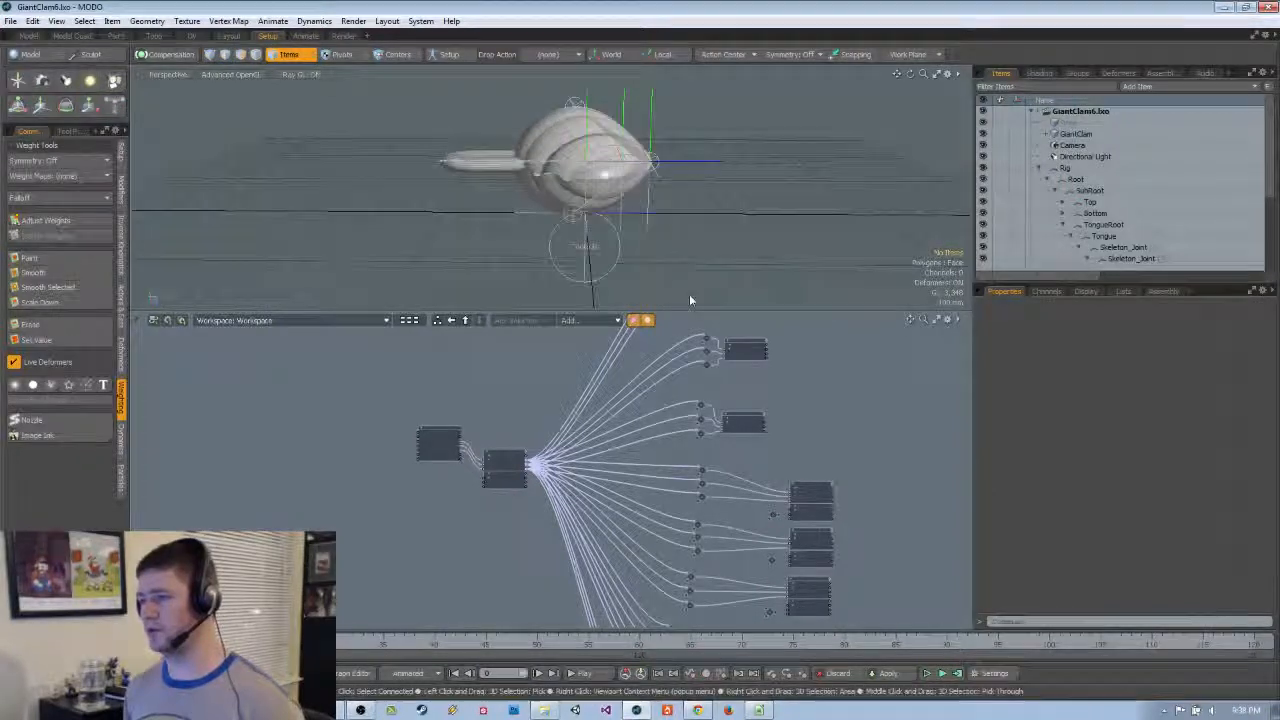
left_click_drag(692, 312, 694, 397)
Select the Top joint at the shell hinge and rotate it to -43.5° on X to test opening the shell
left_click_drag(719, 248, 686, 239, "alt+shift")
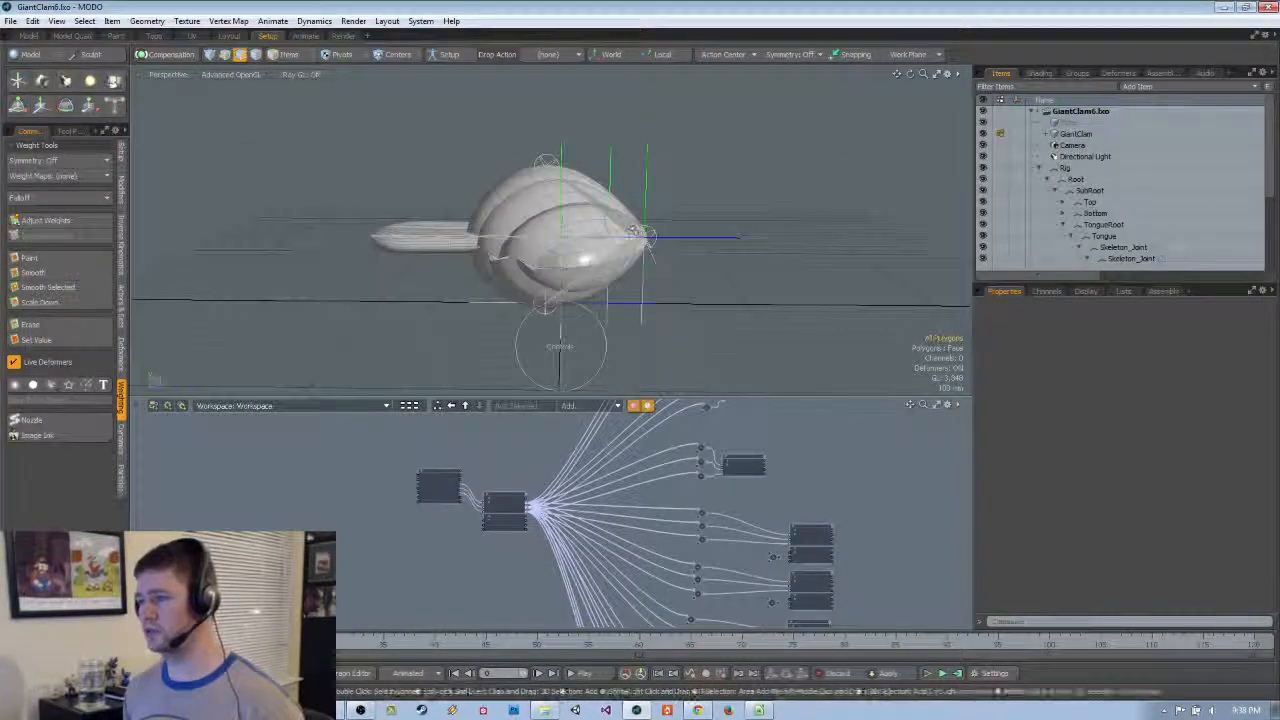
key("5")
left_click(636, 224)
key("e")
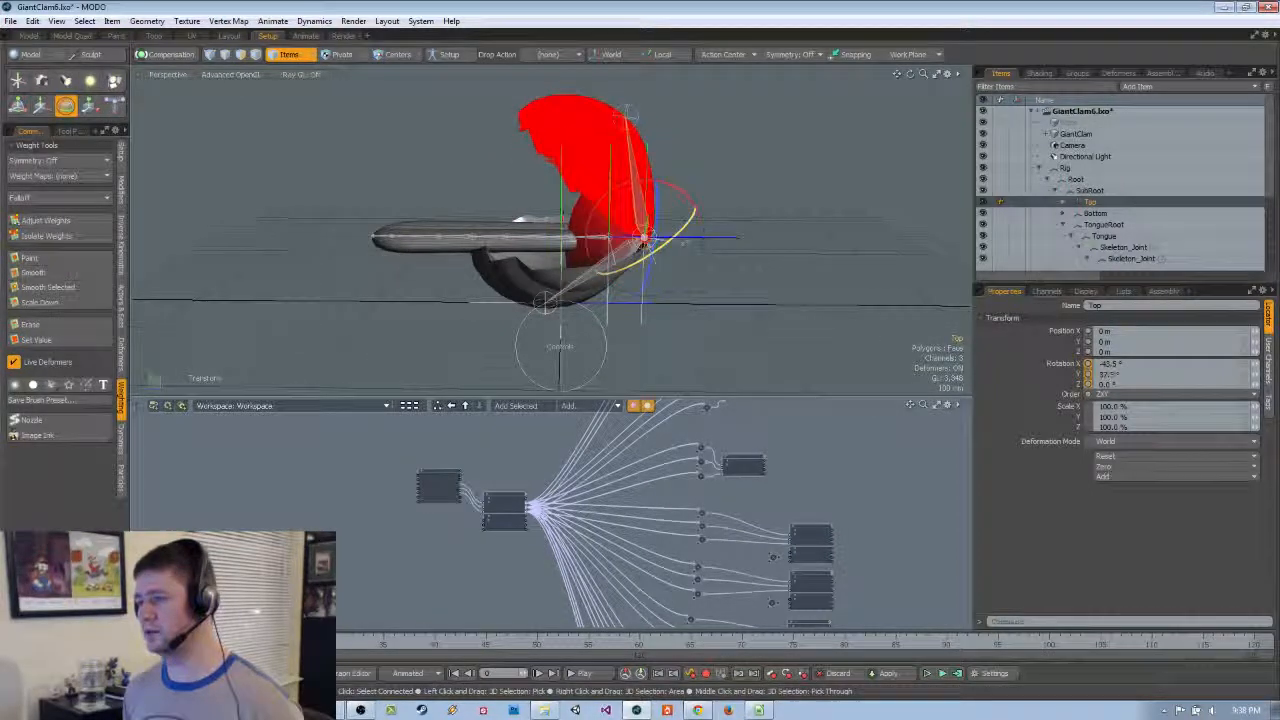
scroll(659, 253, "up", 5)
left_click_drag(659, 253, 734, 229, "alt")
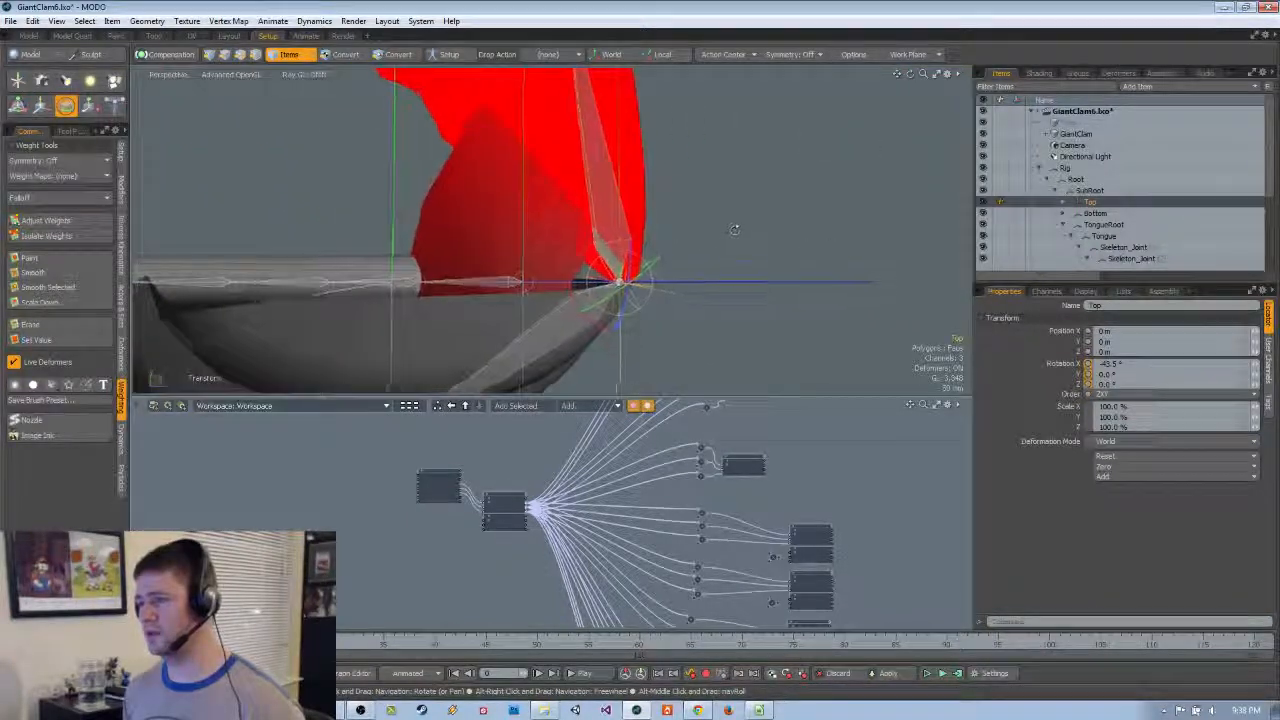
Undo the test rotation of the Top joint, leave the Rotate tool and clear the selection
key("ctrl+z")
mouse_move(652, 264)
left_mouse_down("alt")
mouse_move(663, 246)
mouse_move(640, 268)
mouse_move(594, 257)
mouse_move(590, 274)
mouse_move(565, 258)
mouse_move(704, 345)
mouse_move(740, 325)
mouse_move(765, 345)
mouse_move(485, 280)
mouse_move(722, 278)
mouse_move(621, 110)
mouse_move(780, 300)
mouse_move(689, 314)
mouse_move(749, 314)
mouse_move(737, 303)
left_mouse_up("alt")
key("ctrl+shift+z")
key("ctrl+z")
key("space")
left_click(737, 303)
Select TongueRoot, try rotating it slightly about X, and undo the rotation
left_click(610, 200)
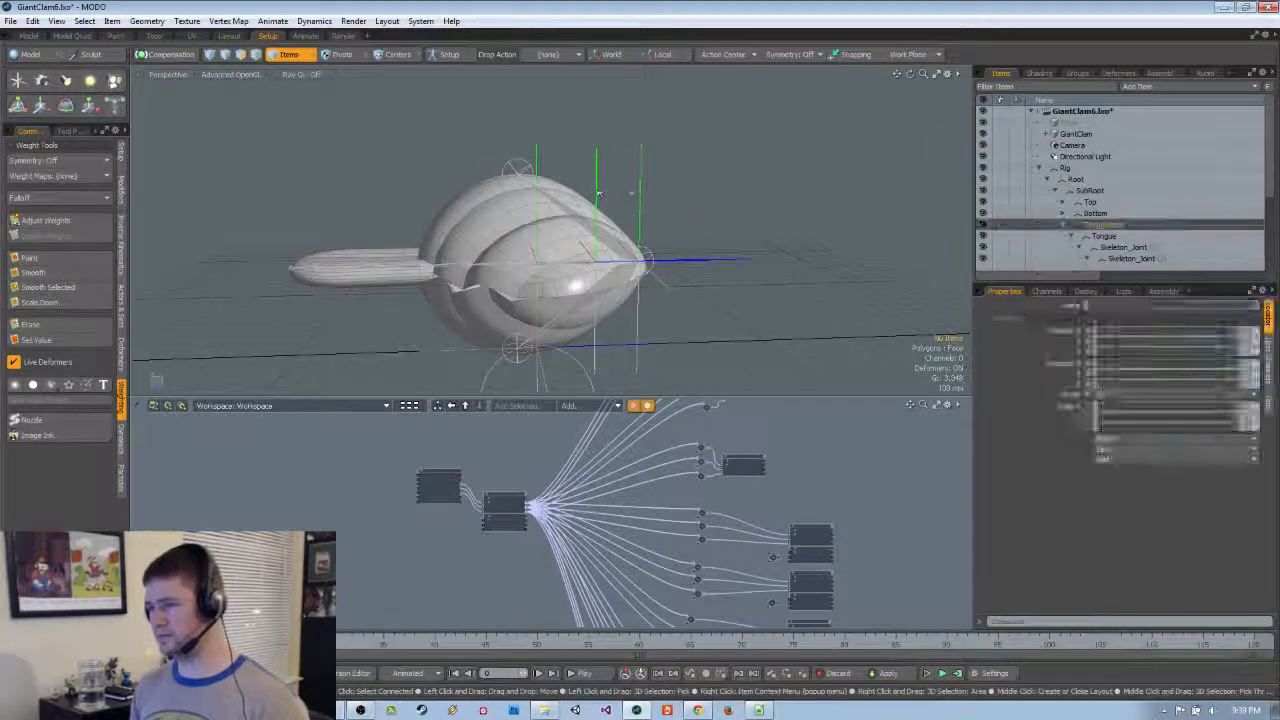
key("e")
left_click_drag(630, 213, 658, 227)
key("ctrl+z")
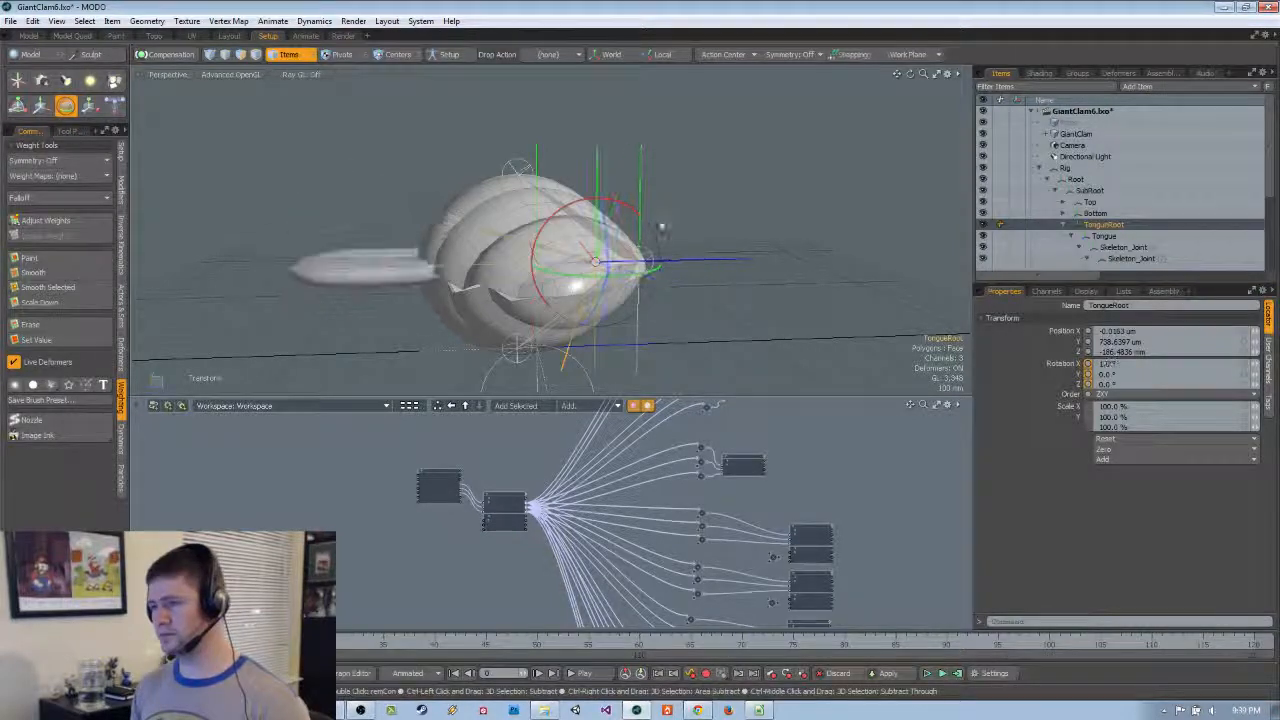
Examine the schematic links running from the Controls node through the Tongue node to the tongue joints' math nodes
left_click_drag(722, 304, 747, 314, "alt")
scroll(473, 550, "up", 5)
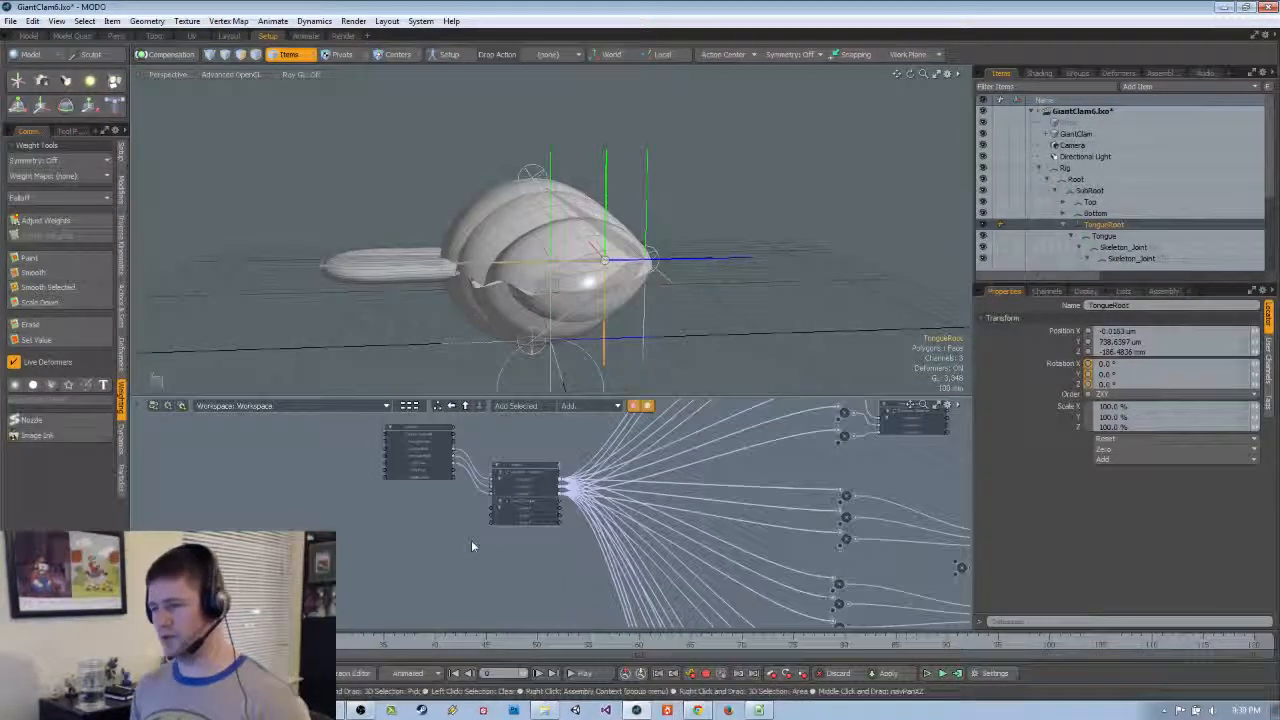
middle_click_drag(470, 543, 266, 579)
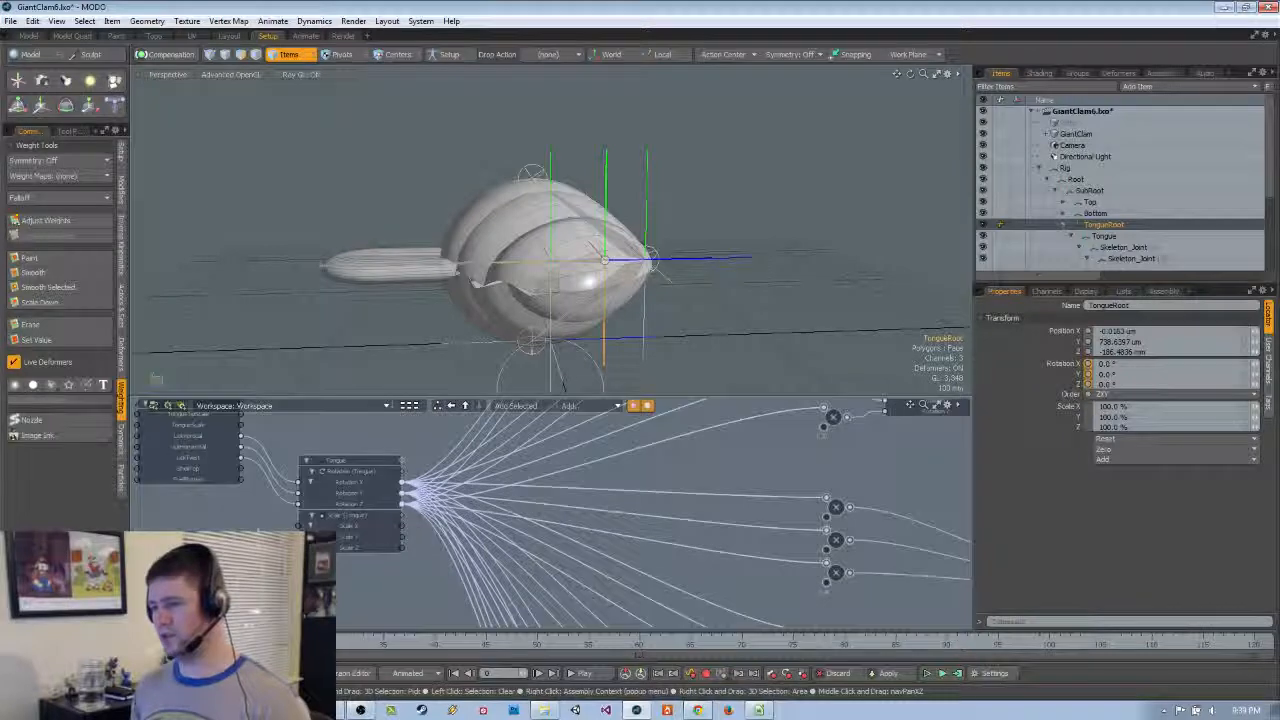
scroll(642, 505, "down", 5)
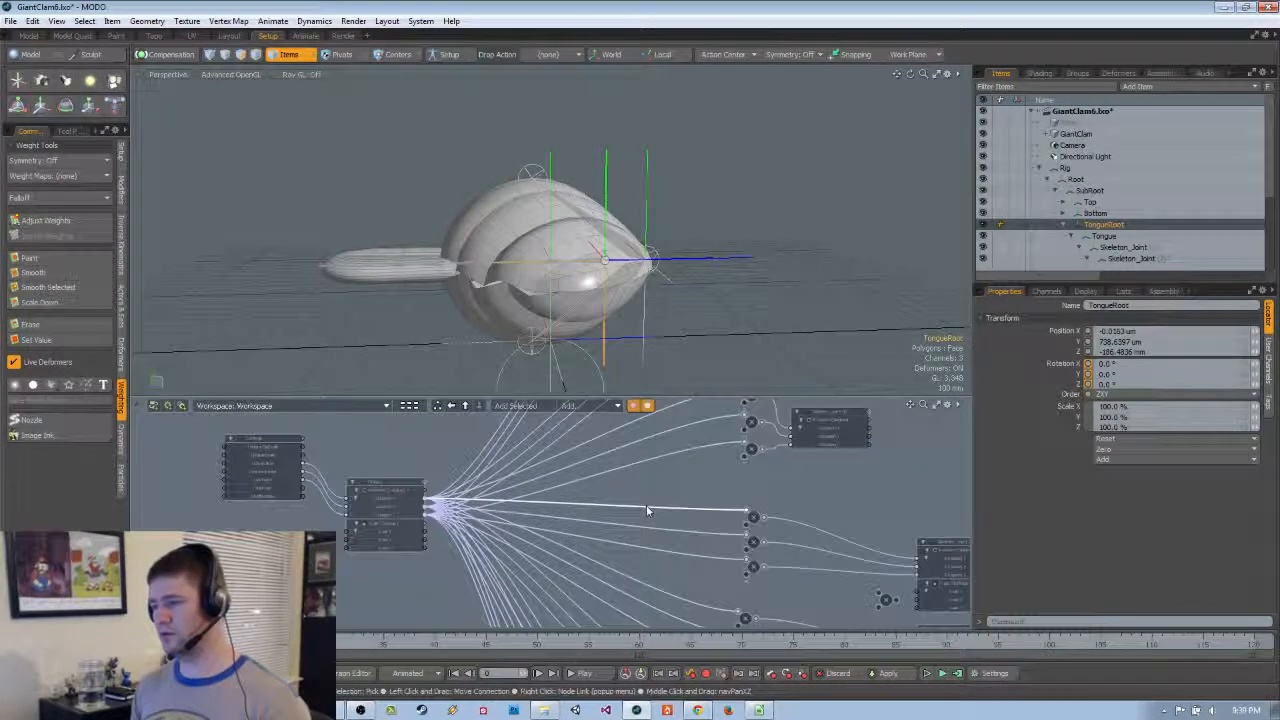
scroll(657, 512, "up", 5)
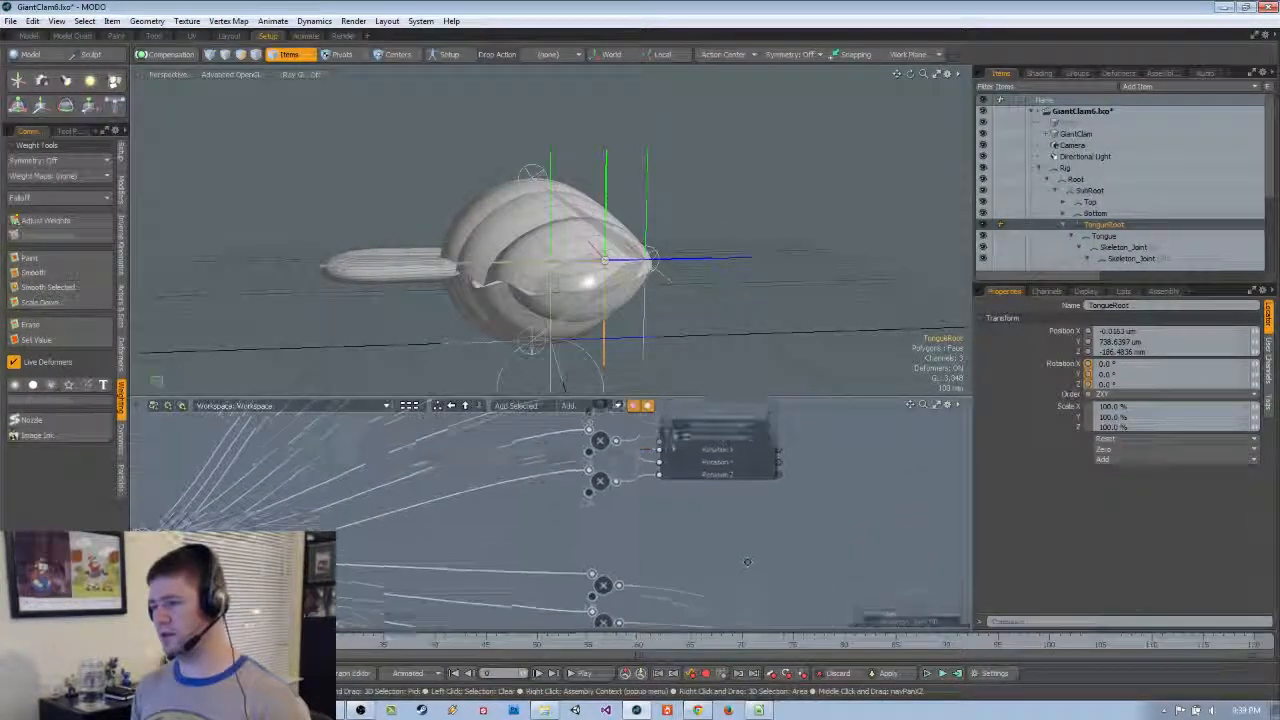
scroll(720, 553, "down", 4)
middle_click_drag(718, 551, 815, 564)
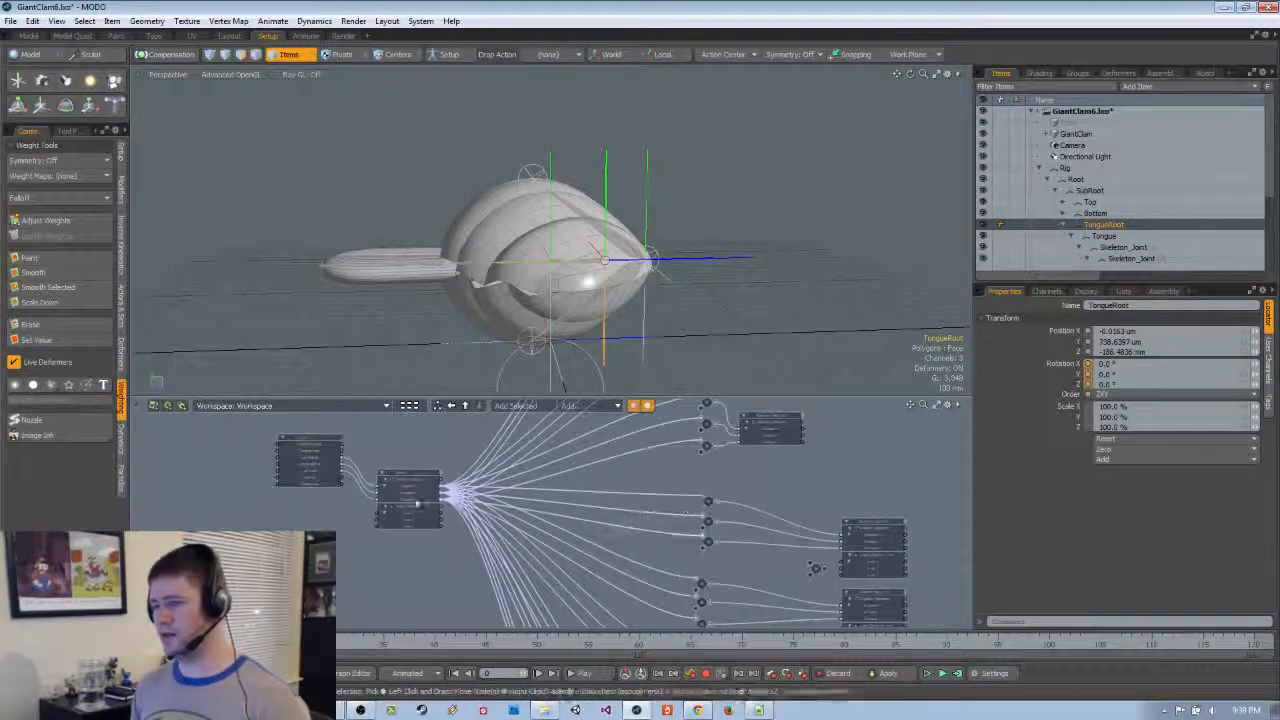
scroll(306, 453, "up", 3)
Reframe the whole clam and select the Controls item to show its custom channels for hauling
left_click(758, 342)
key("a")
left_click_drag(745, 373, 714, 306)
key("shift+a")
left_click(732, 376)
scroll(708, 292, "down", 4)
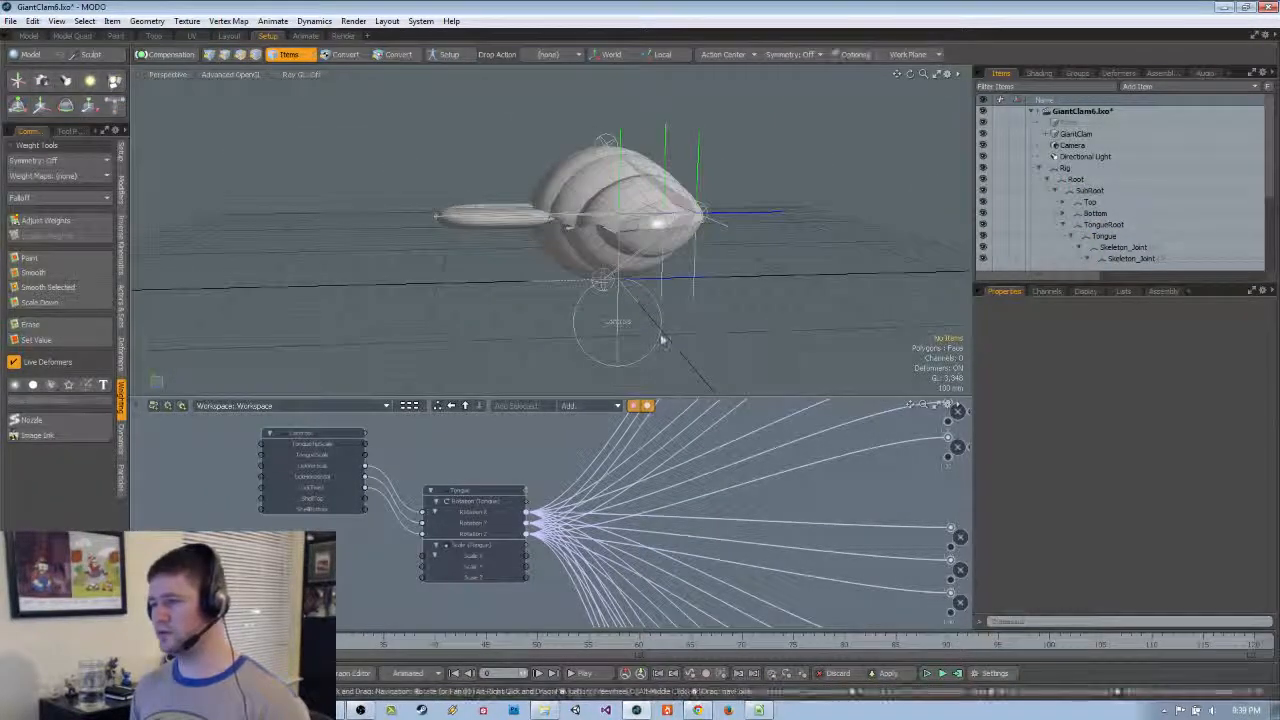
left_click(661, 338)
left_click_drag(711, 388, 761, 315, "alt")
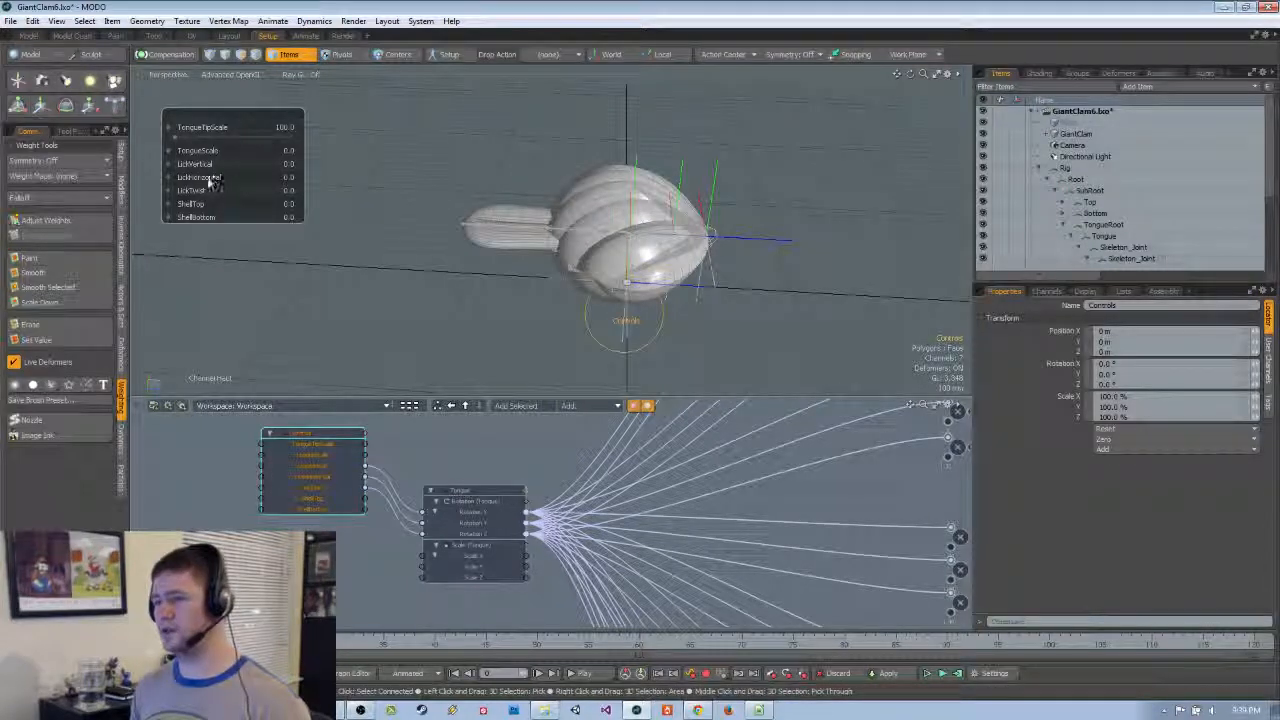
Test the tongue motion with the LickHorizontal and LickTwist channels of Controls, and undo the test changes
left_click_drag(515, 131, 564, 319)
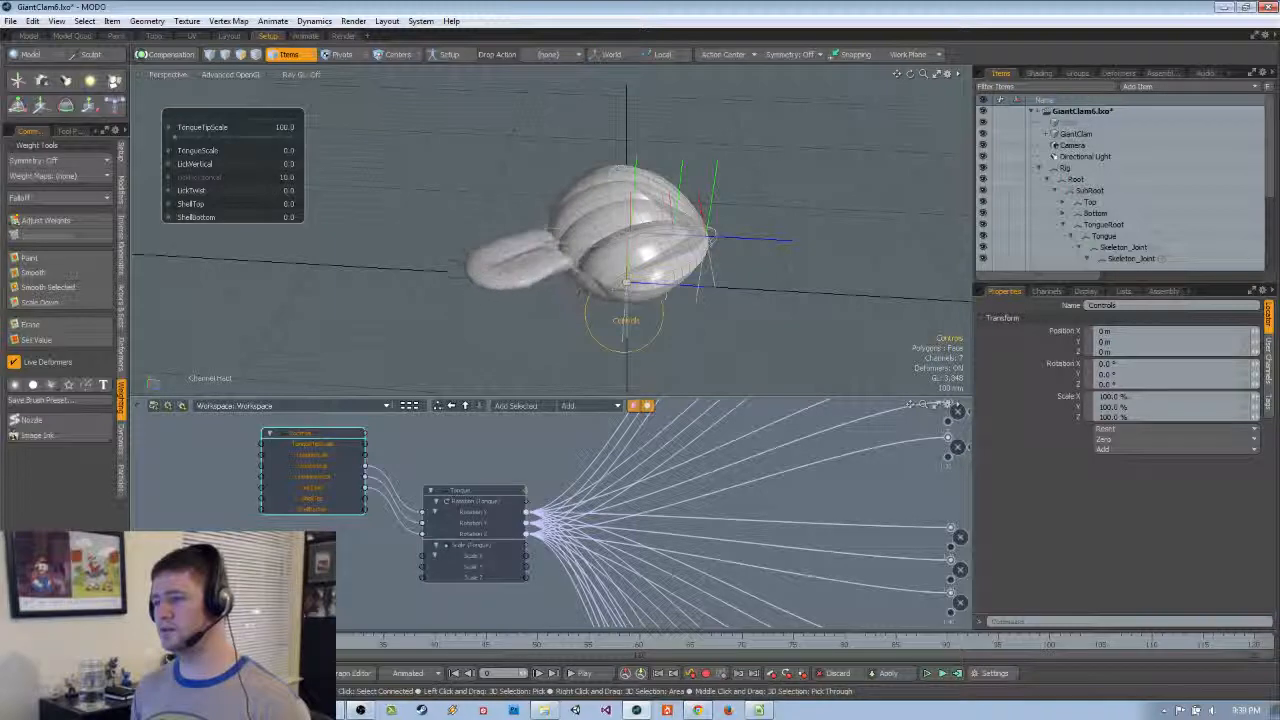
left_click(215, 183)
left_click_drag(380, 215, 550, 212, "alt")
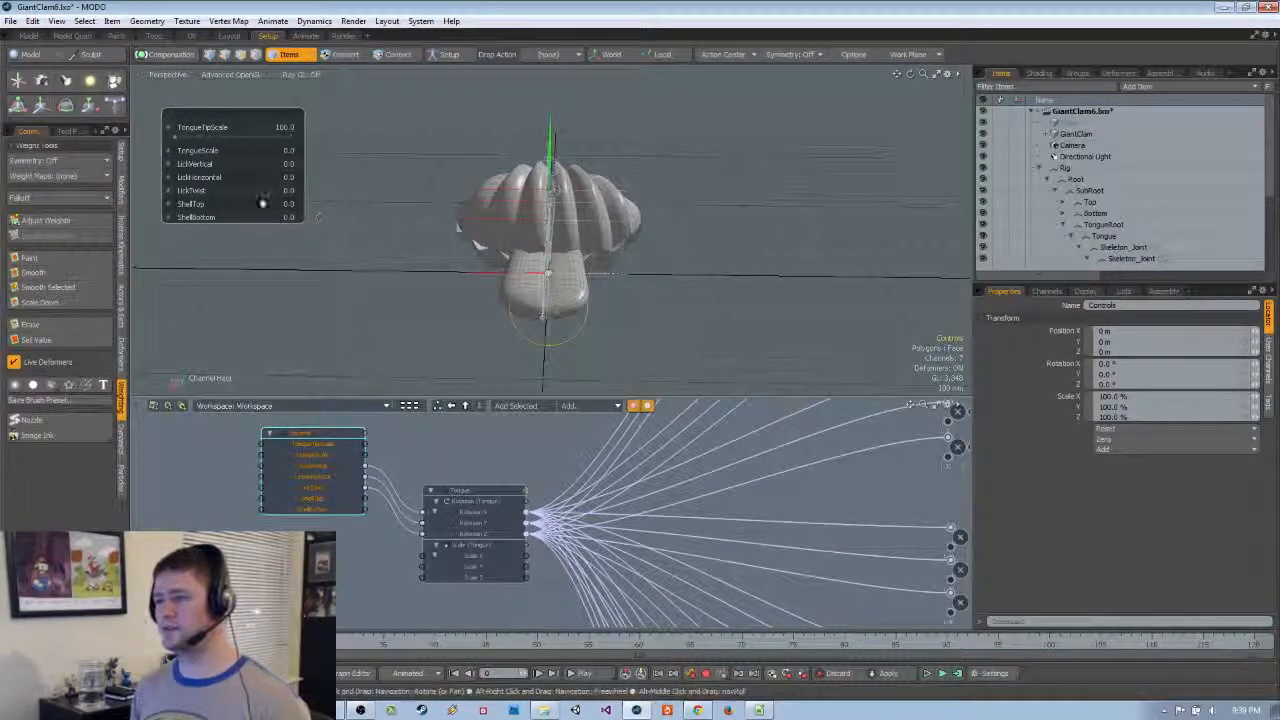
mouse_move(560, 290)
left_mouse_down()
mouse_move(540, 290)
mouse_move(556, 290)
left_mouse_up()
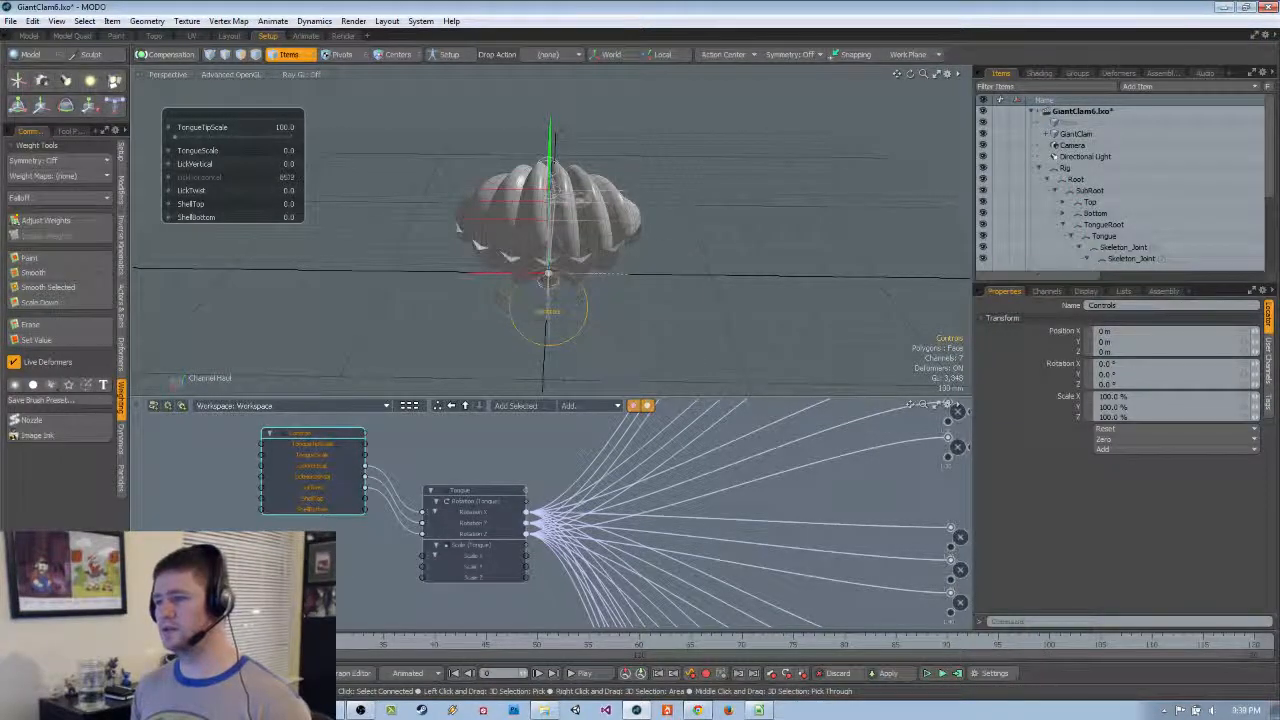
left_click_drag(650, 290, 565, 290)
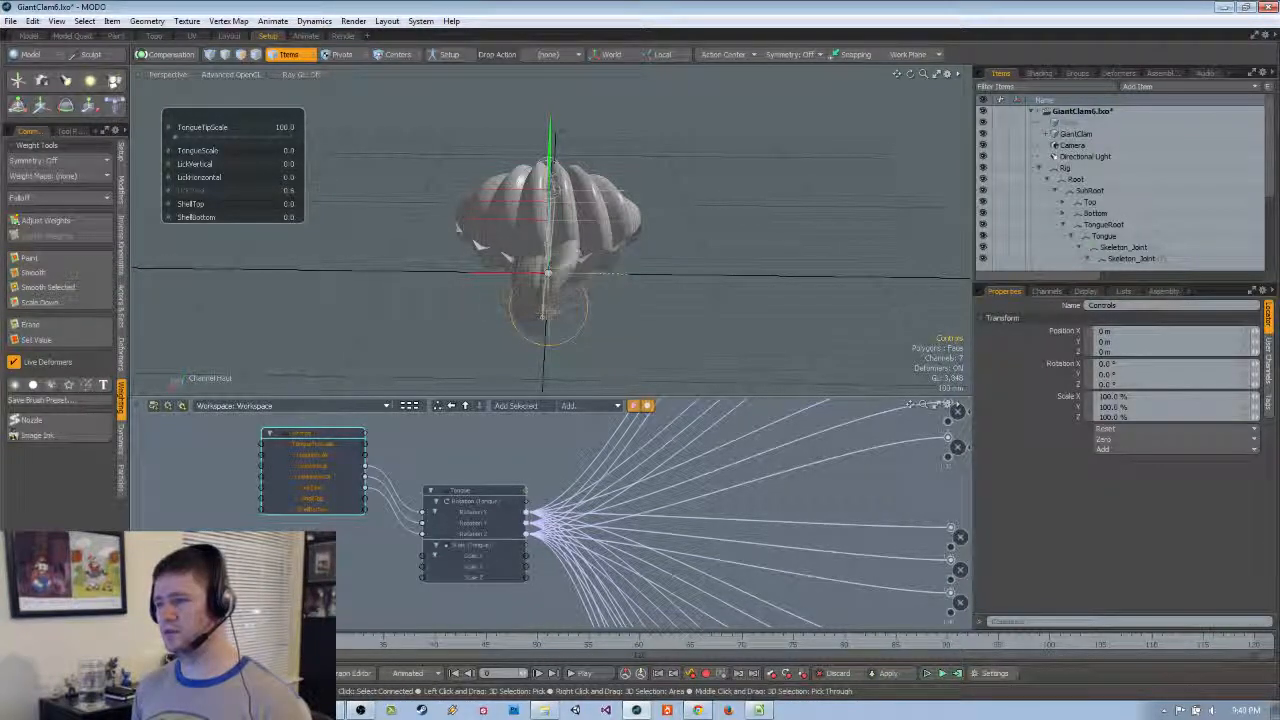
left_click_drag(610, 265, 520, 245, "alt")
left_click_drag(520, 245, 738, 286, "ctrl+alt")
key("ctrl+z")
Deselect Controls, enlarge the schematic area, and review the node layout from Controls and Tongue out to the joint nodes
left_click(649, 322)
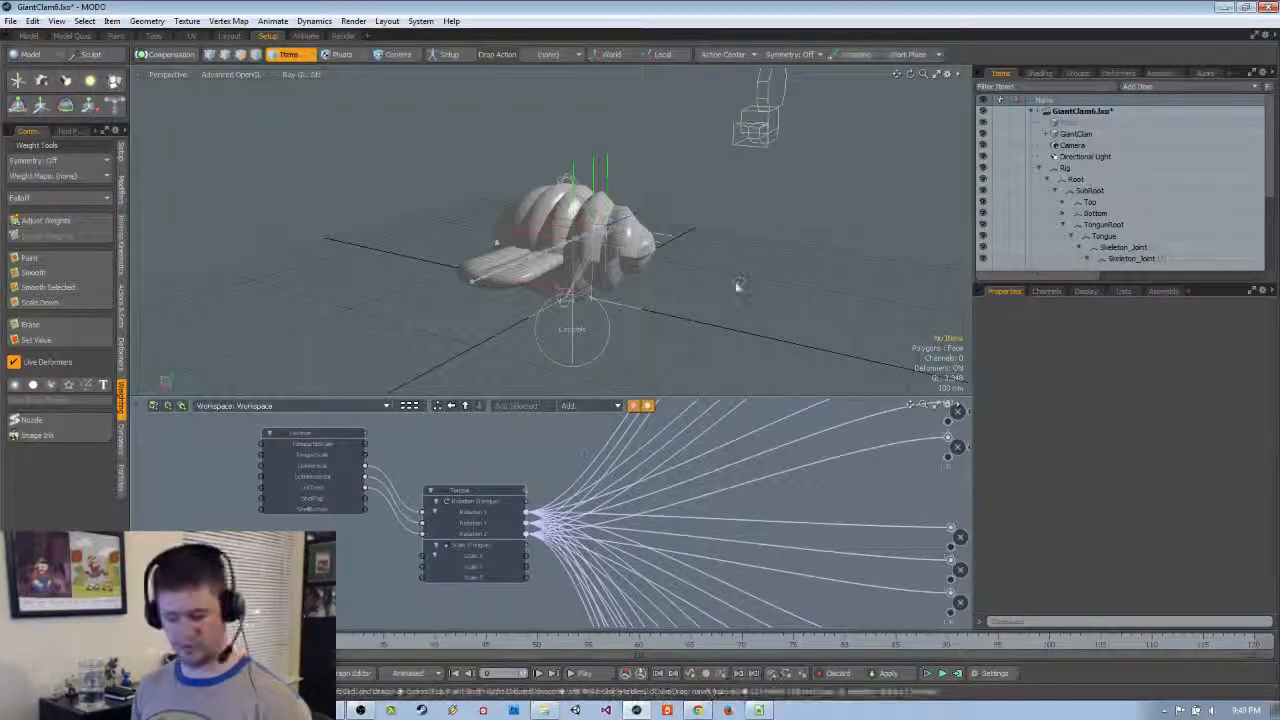
left_click_drag(700, 398, 680, 282)
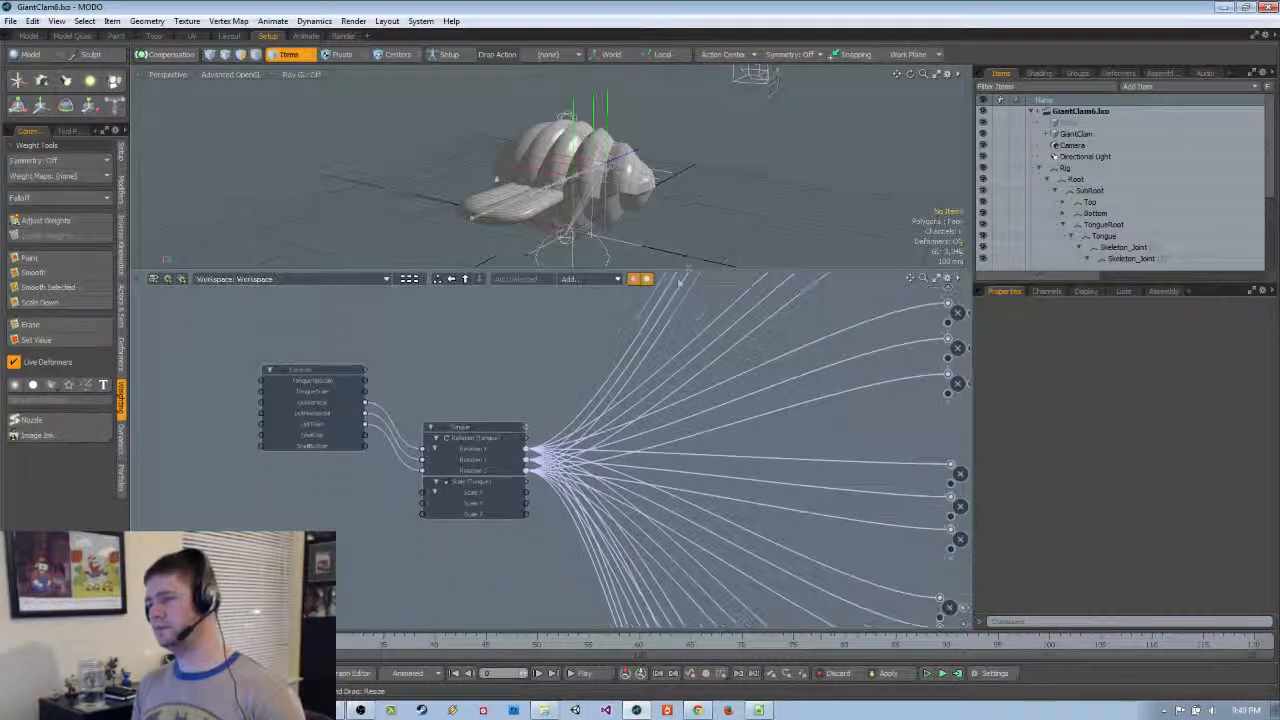
scroll(635, 362, "down", 2)
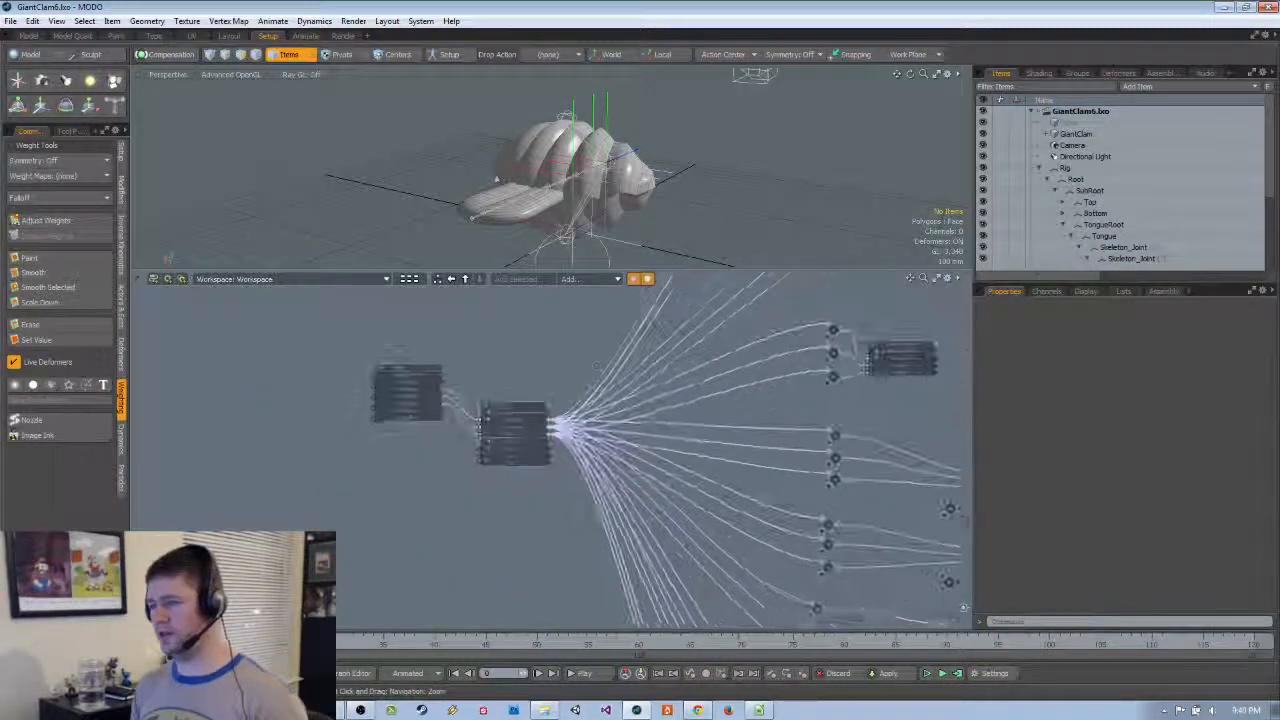
left_click_drag(635, 362, 387, 385, "alt")
scroll(757, 422, "down", 2)
left_click_drag(757, 422, 673, 375, "alt")
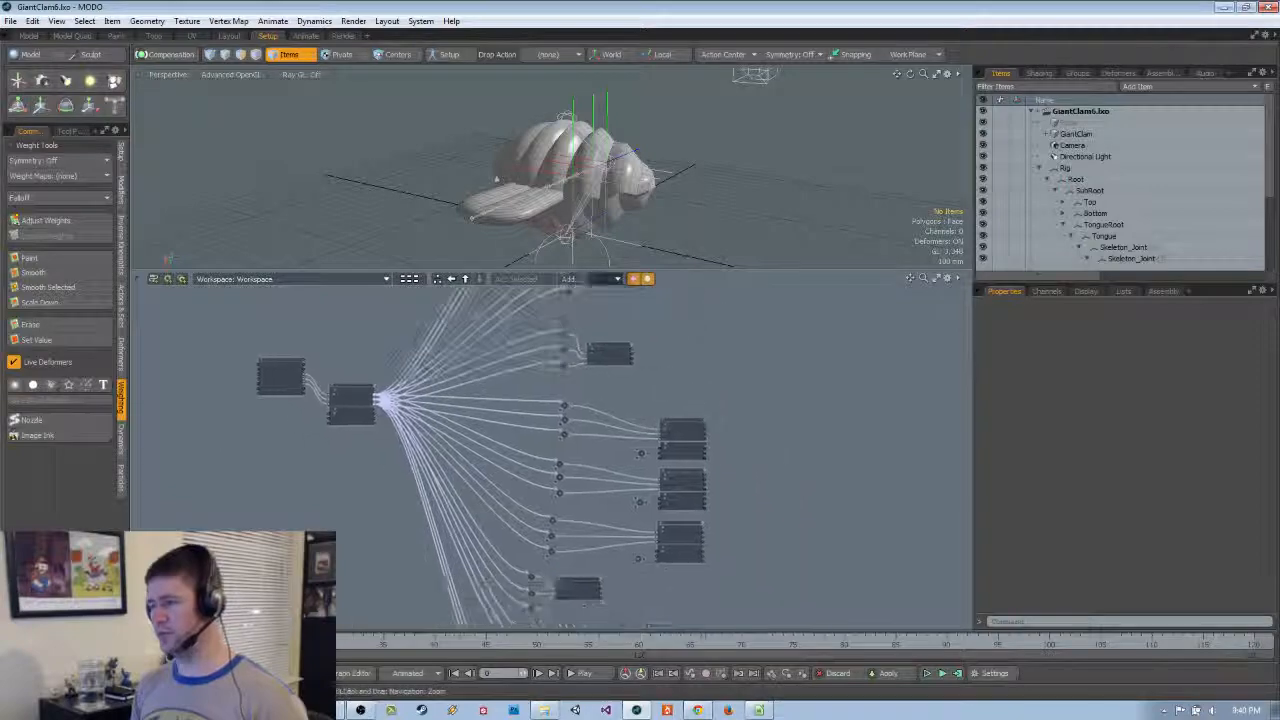
scroll(668, 480, "up", 3)
mouse_move(669, 479)
left_mouse_down("alt")
mouse_move(657, 374)
mouse_move(656, 391)
mouse_move(666, 381)
mouse_move(801, 451)
left_mouse_up("alt")
mouse_move(368, 389)
left_mouse_down("alt")
mouse_move(461, 409)
mouse_move(626, 484)
left_mouse_up("alt")
scroll(355, 398, "up", 3)
left_click_drag(358, 399, 358, 451, "alt")
left_click_drag(735, 190, 640, 166, "alt")
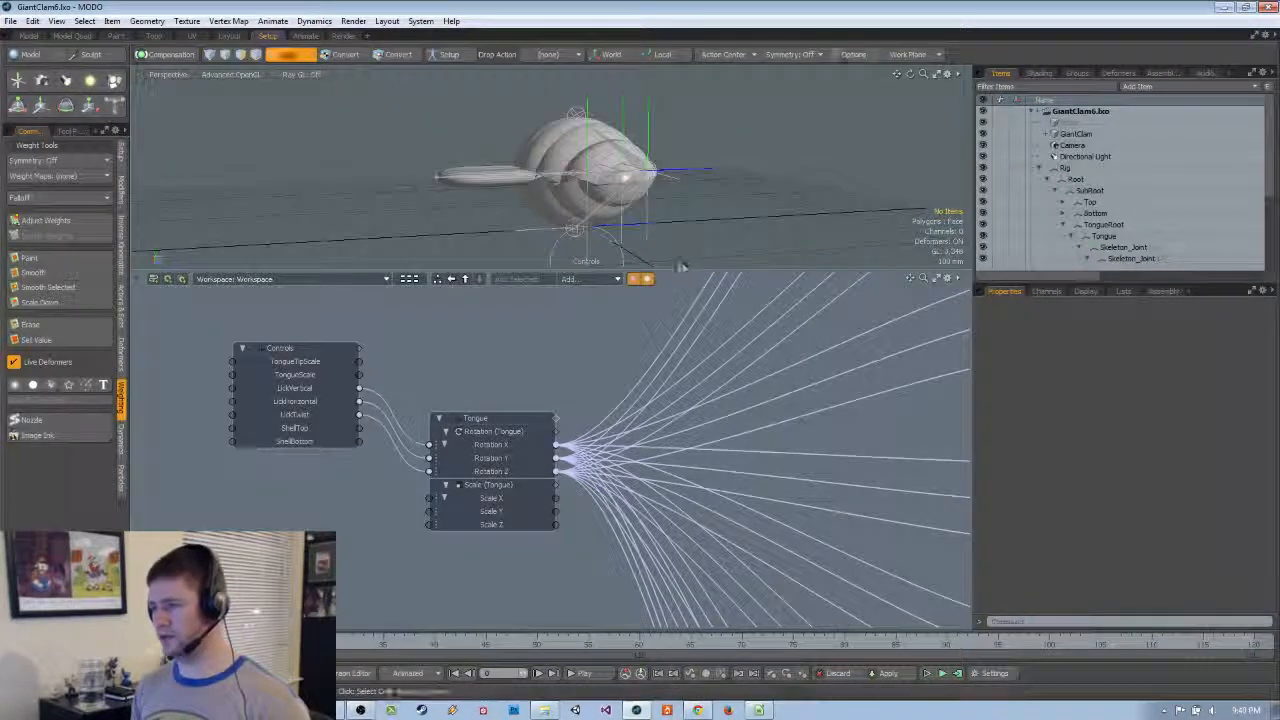
Give the 3D view more room, select the Top shell joint at the clam's hinge, and show its channels
left_click_drag(680, 269, 679, 343)
left_click_drag(660, 300, 643, 210, "alt")
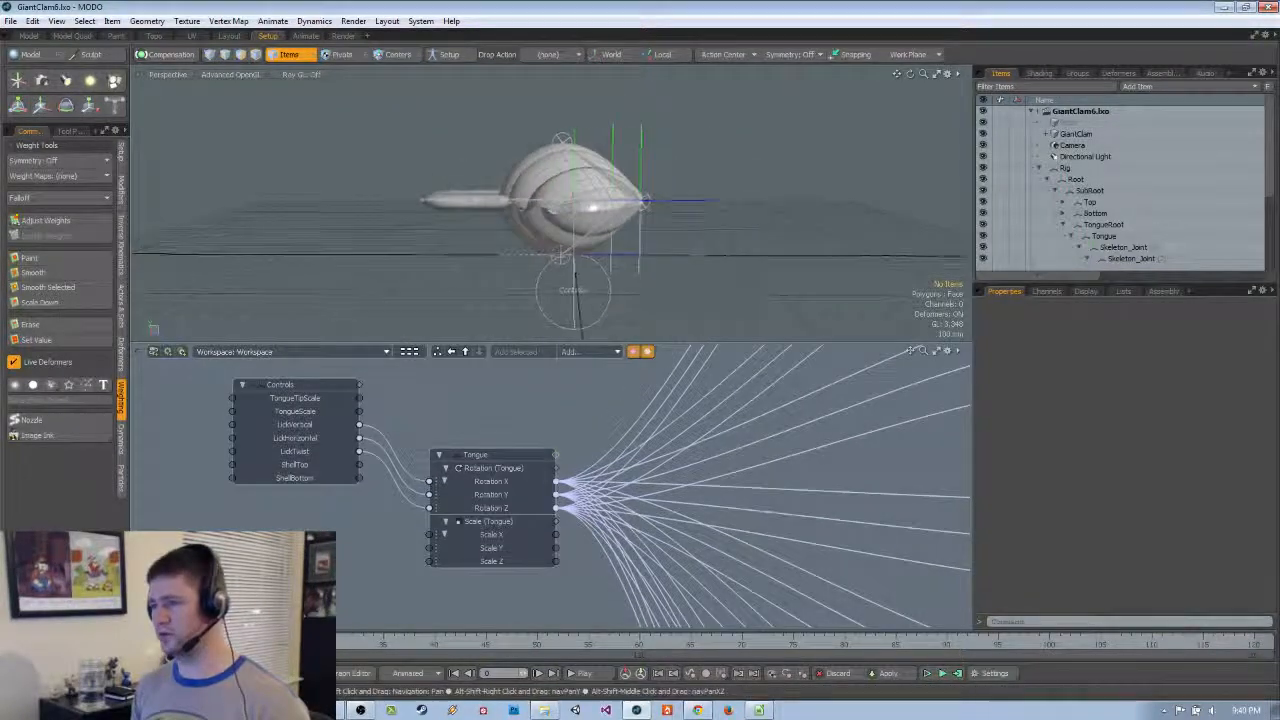
left_click(643, 199)
left_click(663, 194)
left_click(640, 198)
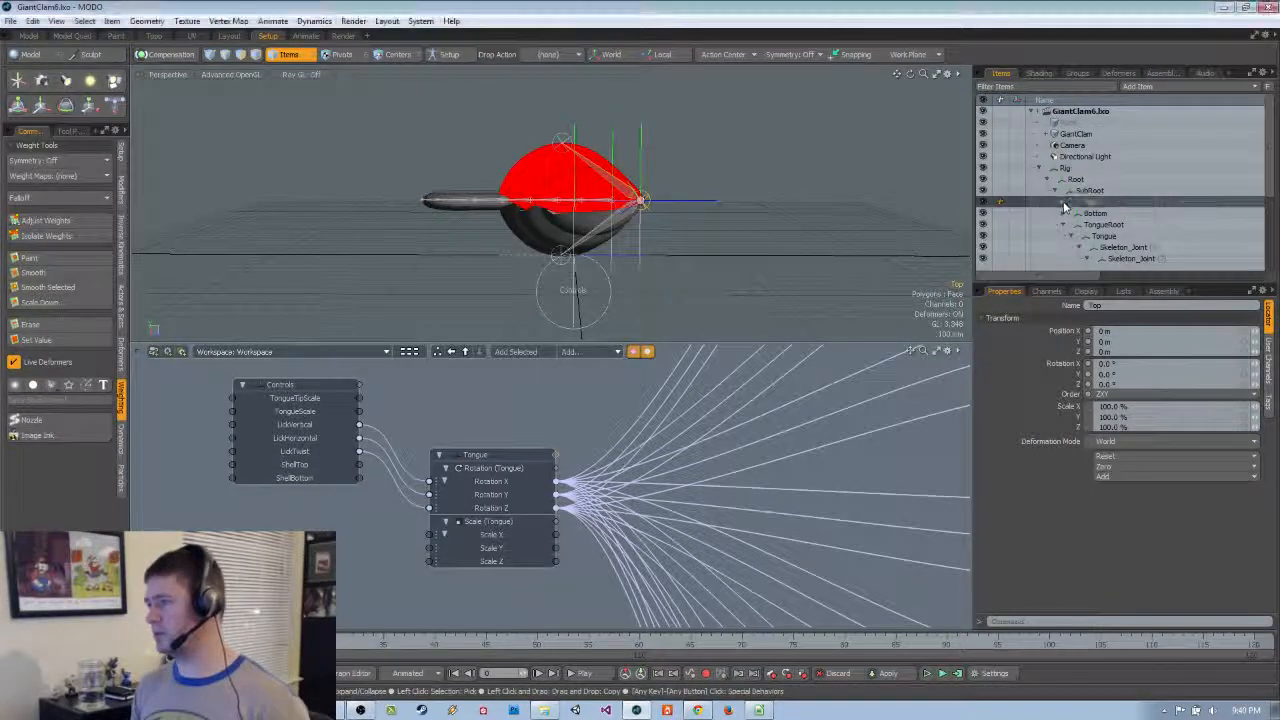
left_click(1046, 291)
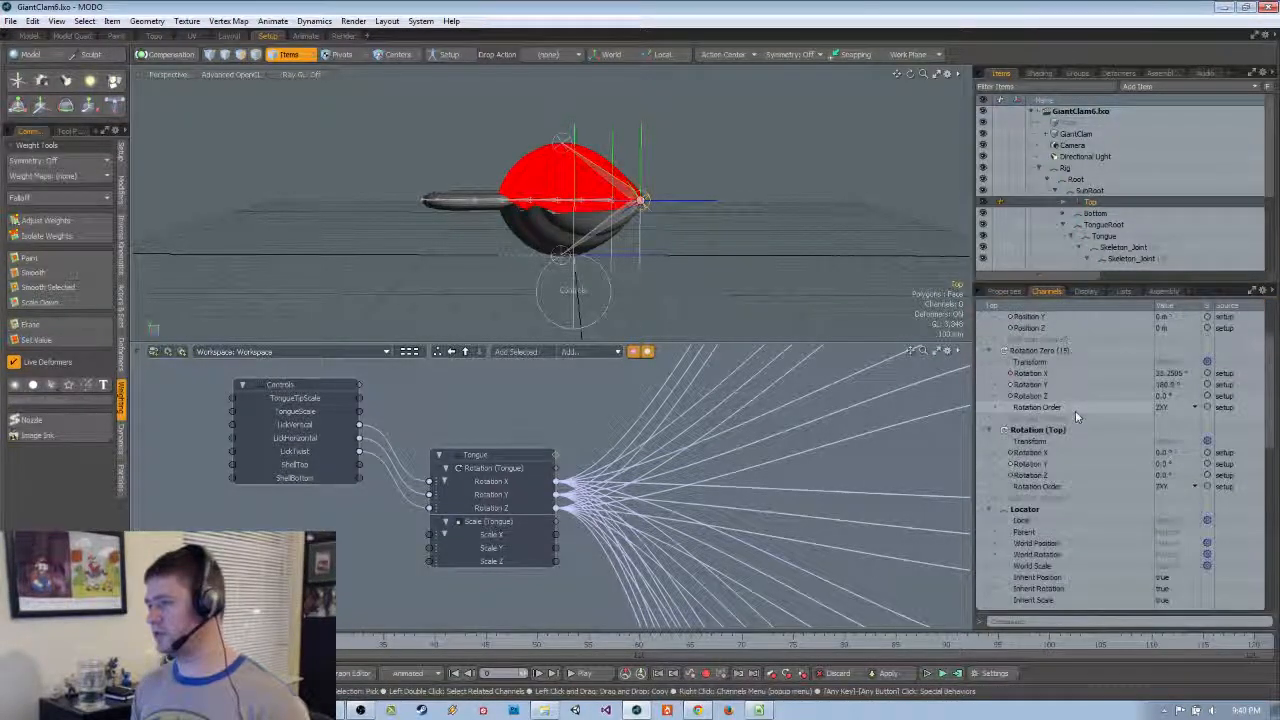
Check the rotation axes of the Top and Bottom shell joints with the Rotate tool, and reselect Top
mouse_move(791, 240)
left_mouse_down("alt")
mouse_move(766, 230)
mouse_move(790, 222)
left_mouse_up("alt")
key("e")
key("q")
left_click(623, 226)
key("e")
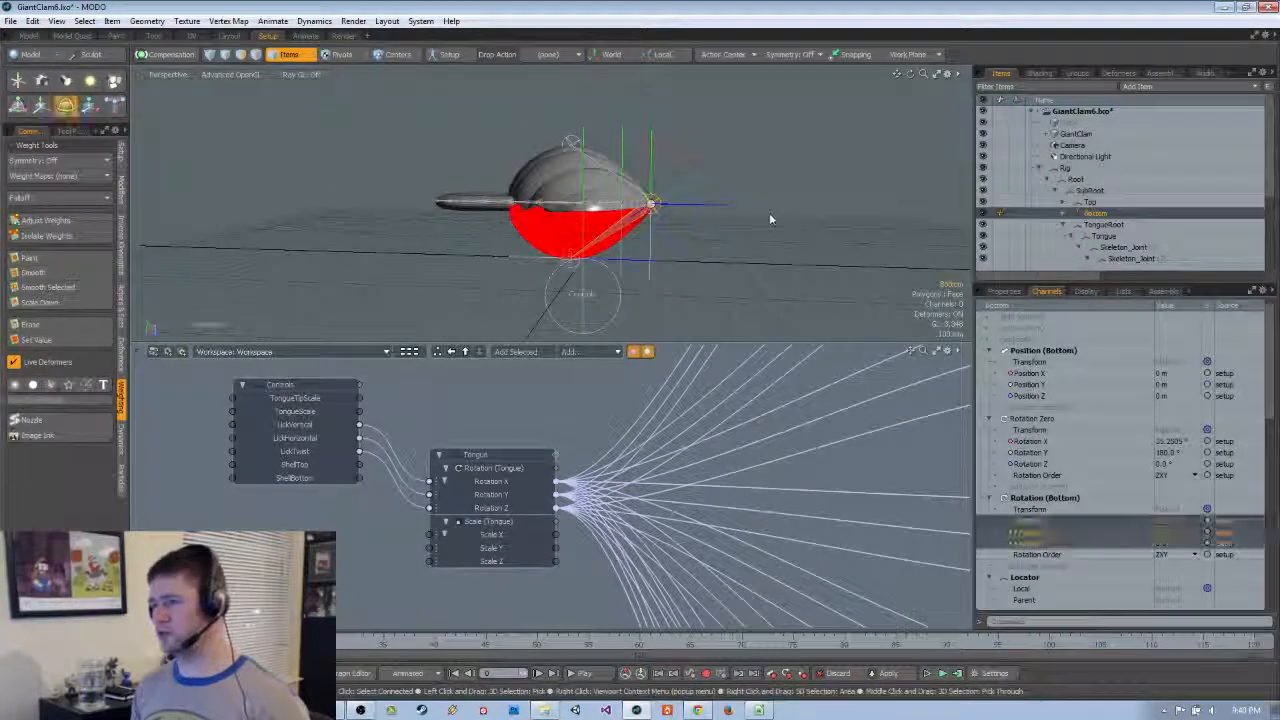
key("q")
left_click(641, 199)
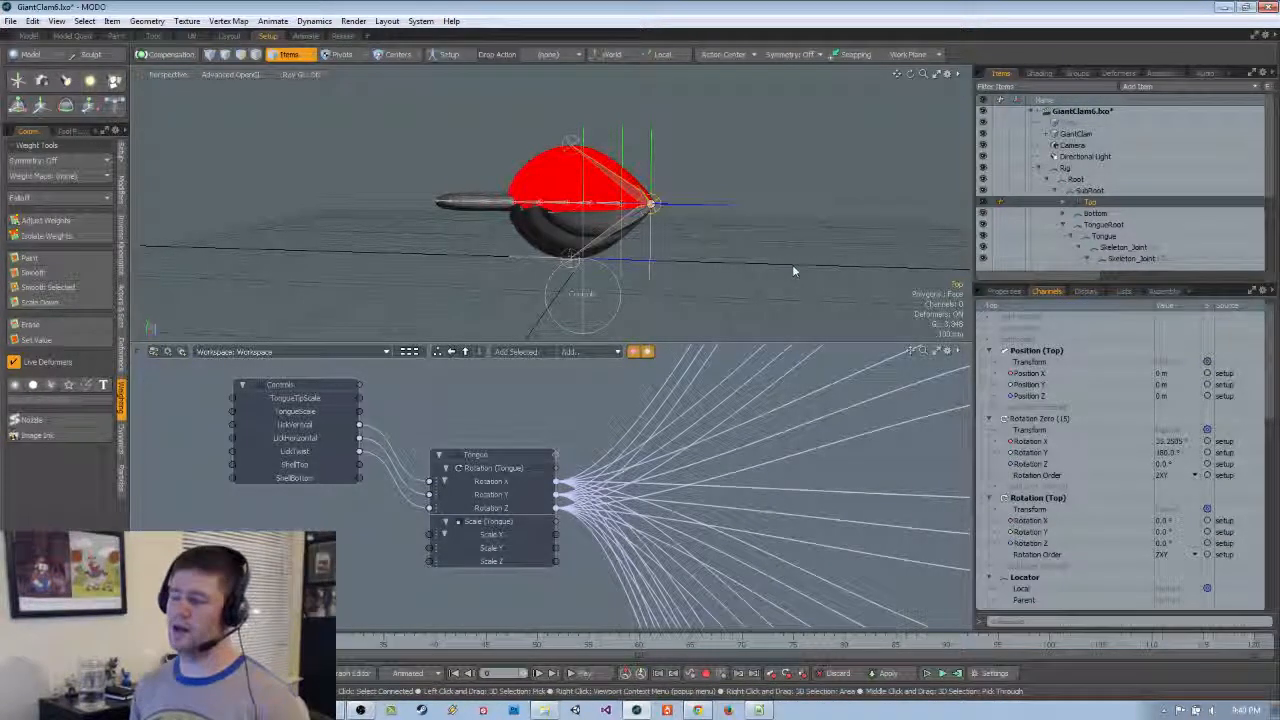
Add the Top and Bottom shell joints as nodes in the empty schematic area above the Tongue node
scroll(574, 423, "down", 3)
left_click_drag(574, 423, 538, 461, "alt")
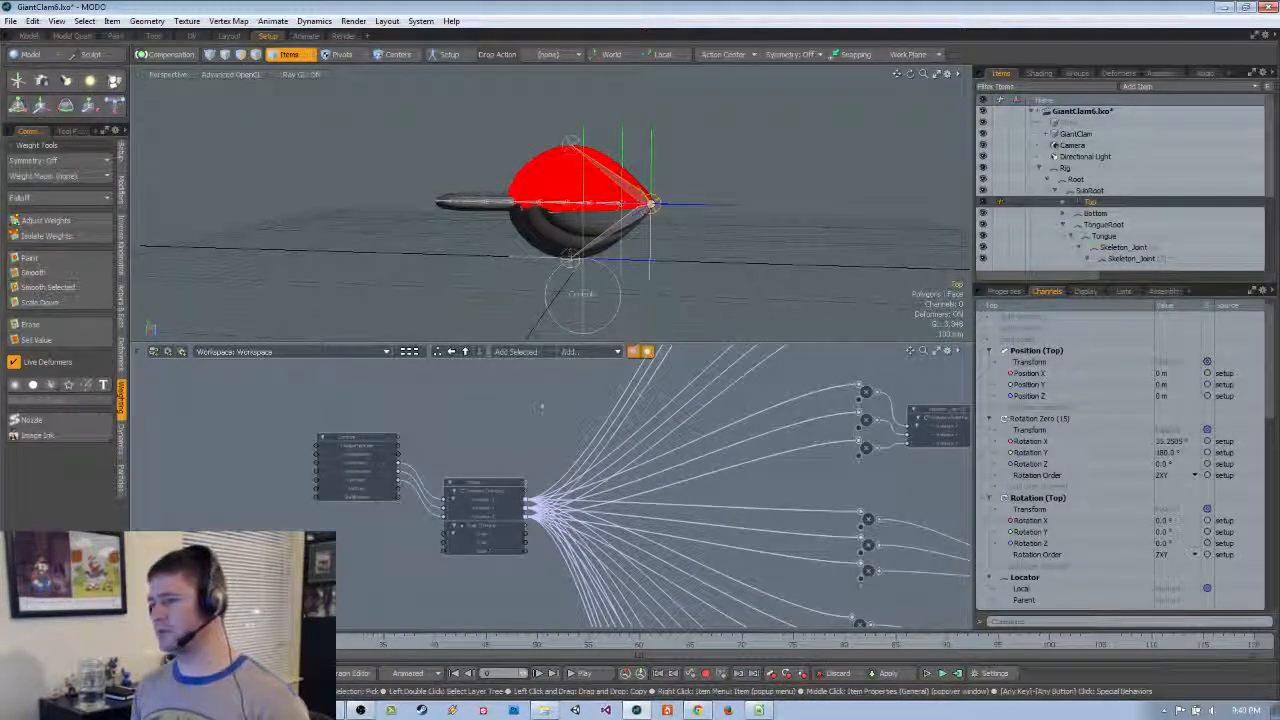
scroll(535, 404, "down", 2)
left_click_drag(1083, 214, 536, 420)
scroll(550, 417, "up", 4)
middle_click_drag(560, 393, 497, 431)
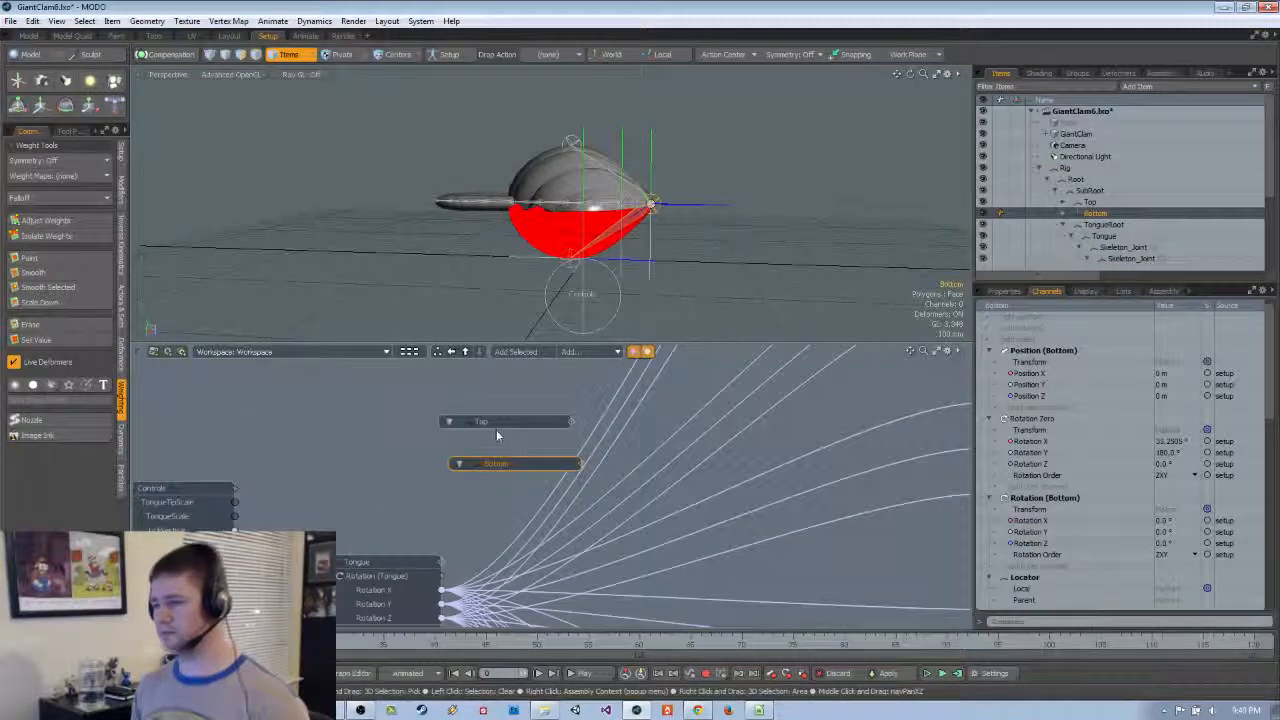
Add Top's Rotation X, Y and Z channels to its schematic node and expand them
left_click(522, 422)
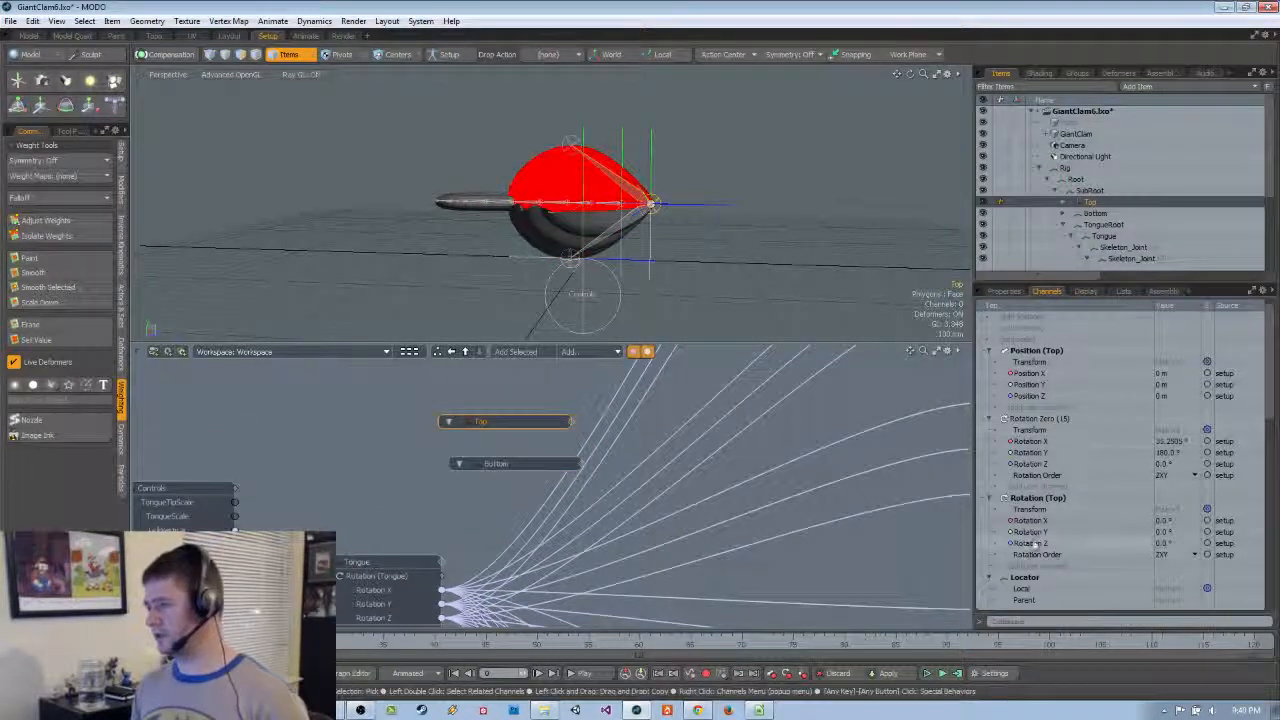
scroll(1035, 543, "down", 2)
left_click_drag(1040, 475, 475, 384)
left_click(445, 393)
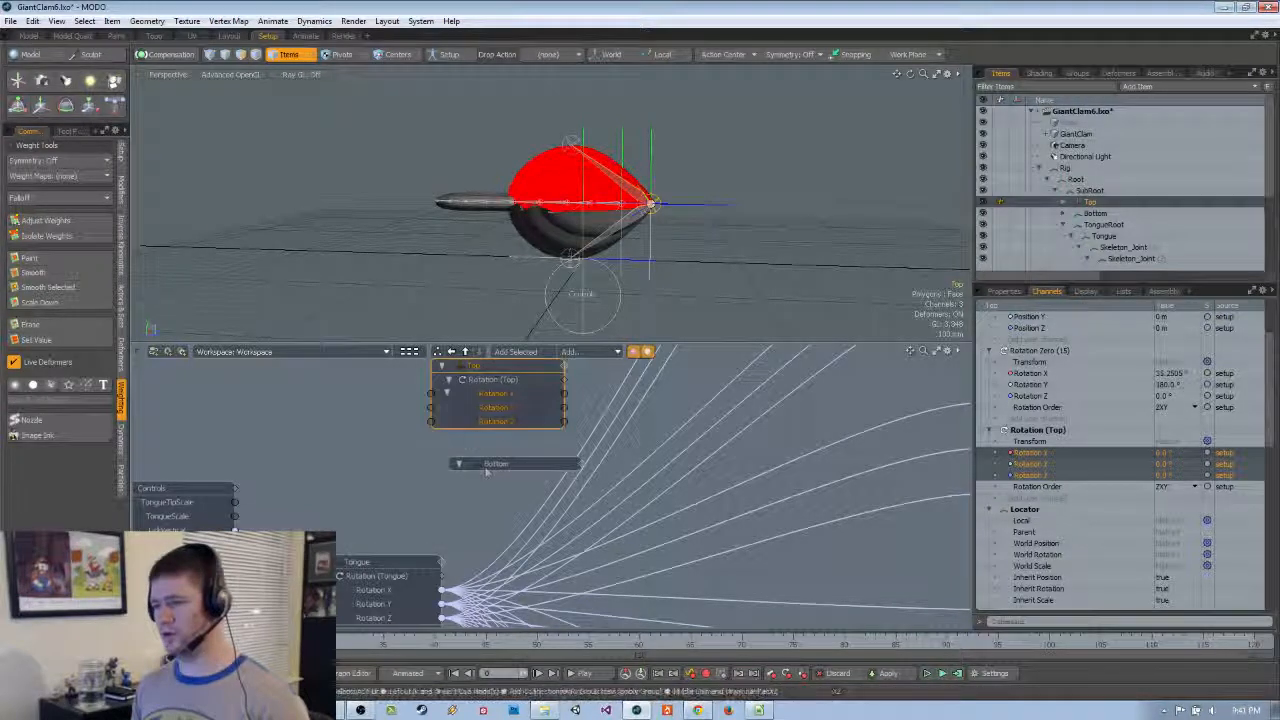
Add Bottom's Rotation X, Y and Z channels to its schematic node and expand them
left_click_drag(490, 468, 463, 461)
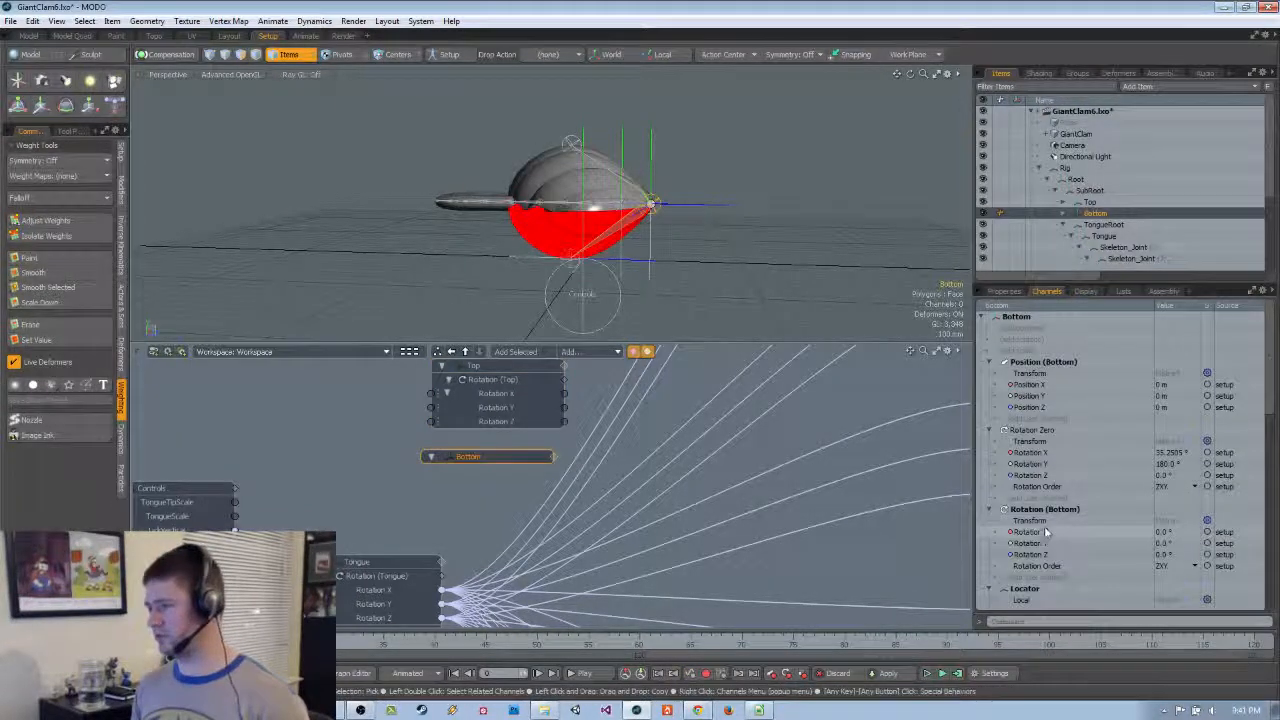
scroll(1045, 520, "down", 2)
left_click_drag(1040, 464, 1040, 487)
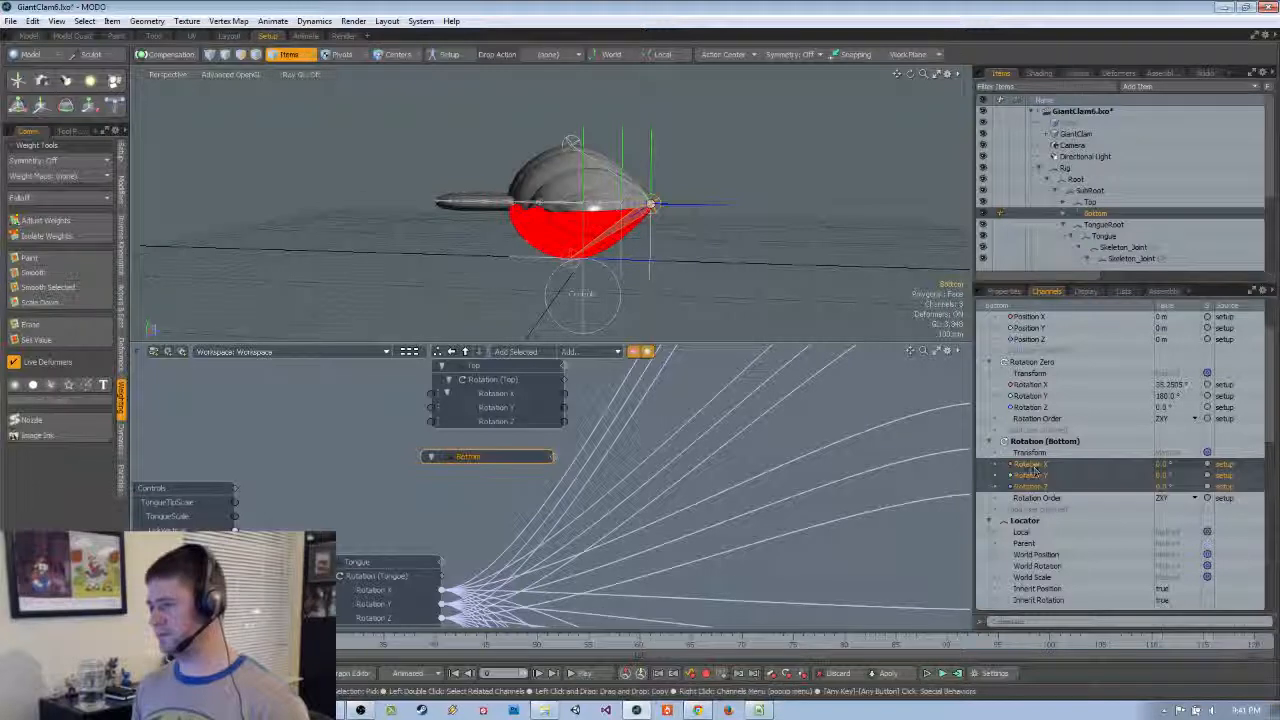
left_click_drag(488, 473, 480, 464)
left_click(435, 484)
Arrange the shell nodes so that Top sits above the Tongue node and Bottom sits below it
scroll(462, 493, "down", 8)
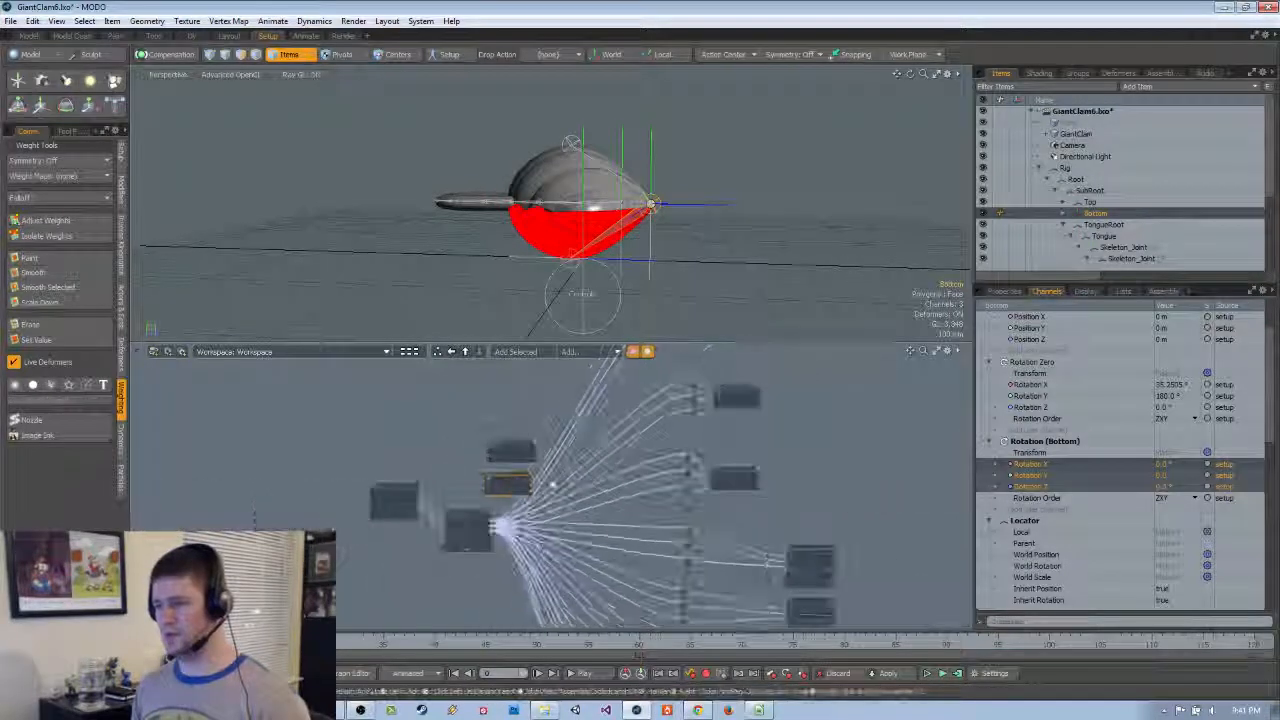
left_click_drag(552, 481, 511, 539, "alt")
scroll(590, 424, "up", 2)
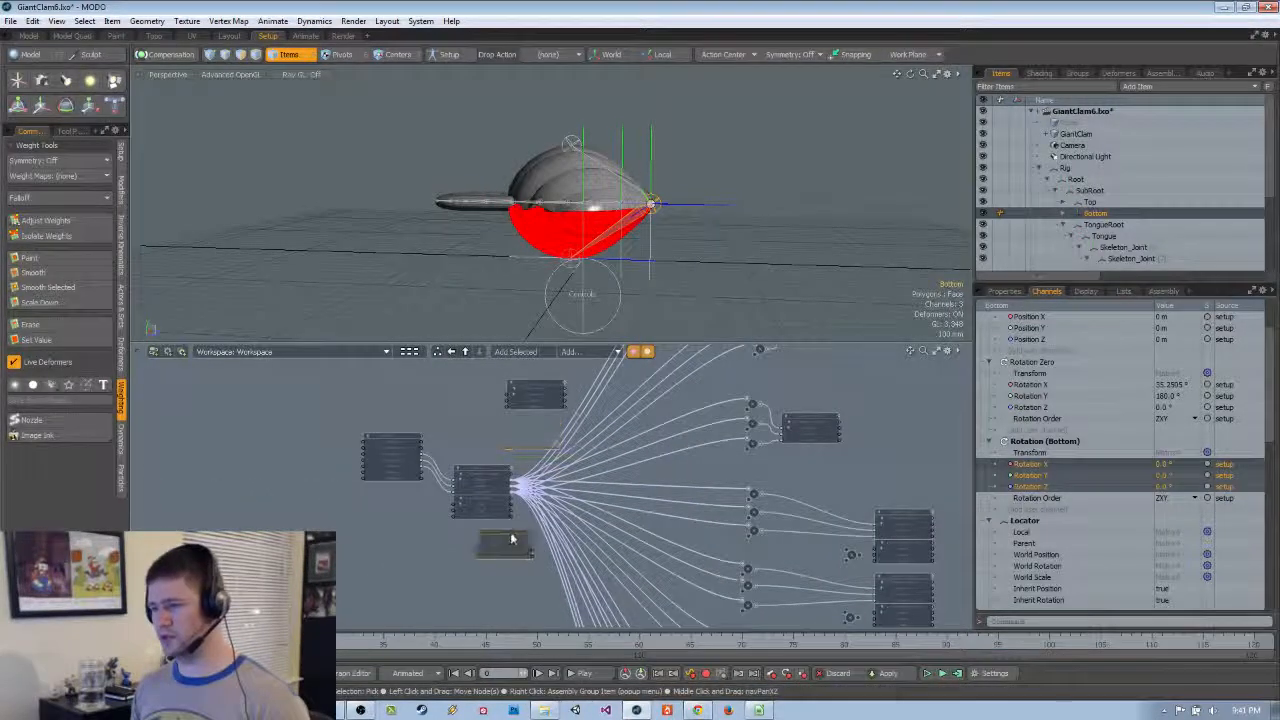
left_click_drag(525, 383, 505, 408)
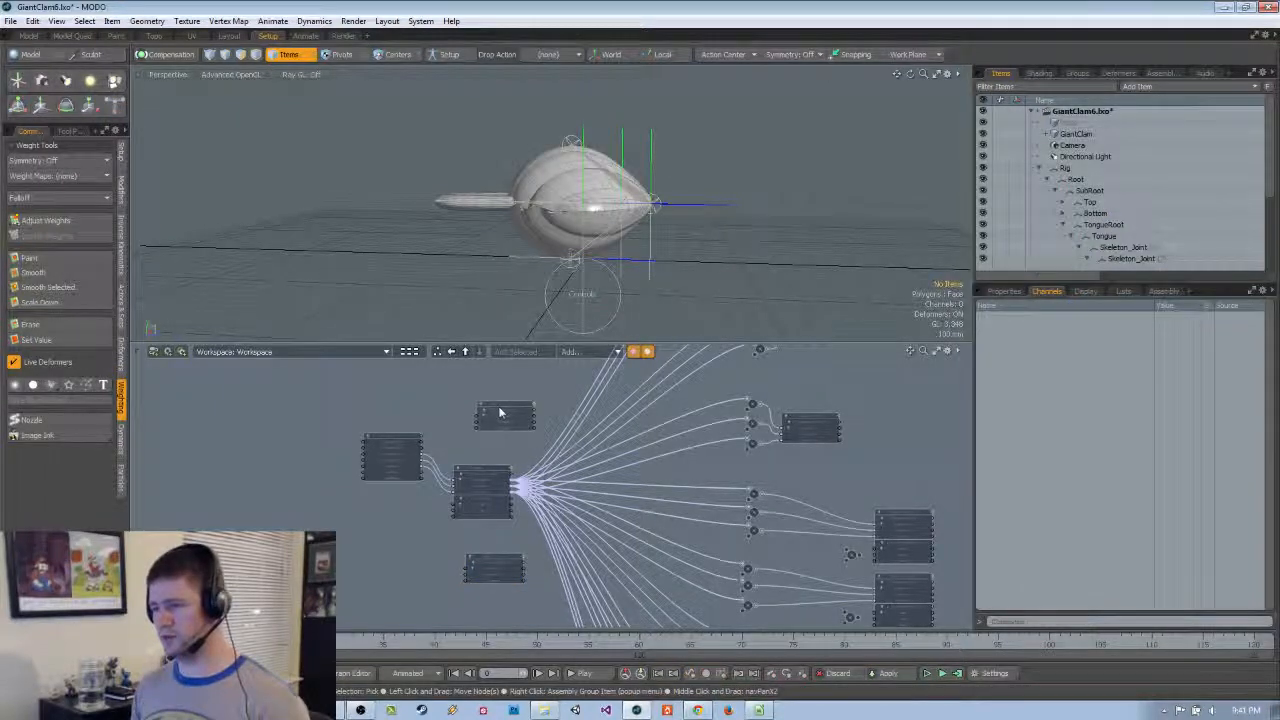
Link ShellTop of Controls to Top's Rotation X, and ShellBottom to Bottom's Rotation X
scroll(442, 457, "up", 5)
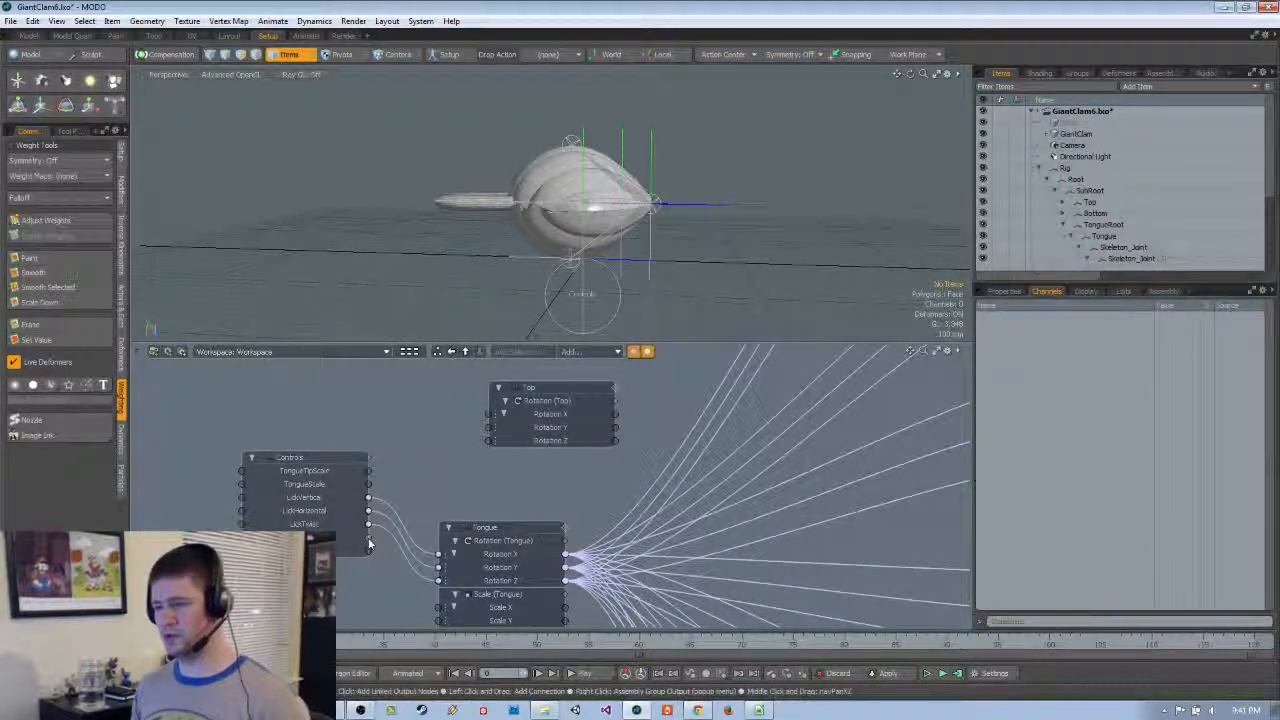
left_click_drag(488, 417, 488, 416)
scroll(408, 510, "down", 2)
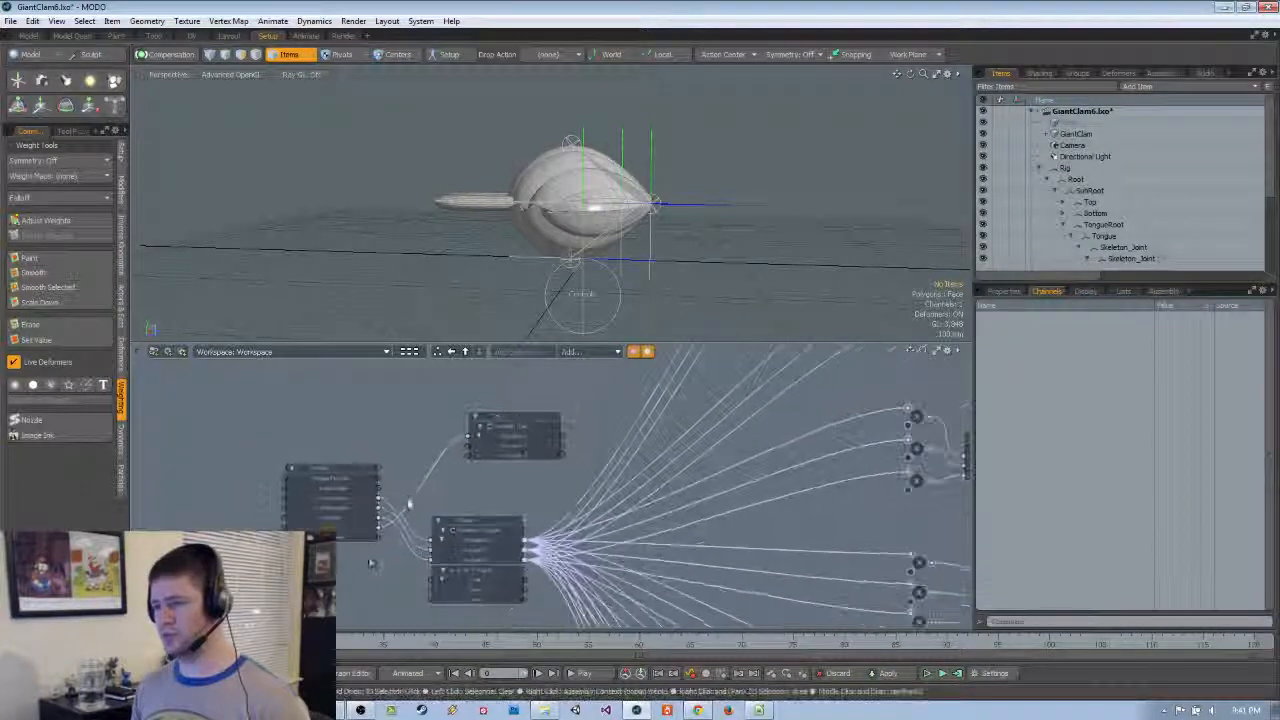
middle_click_drag(364, 562, 369, 450)
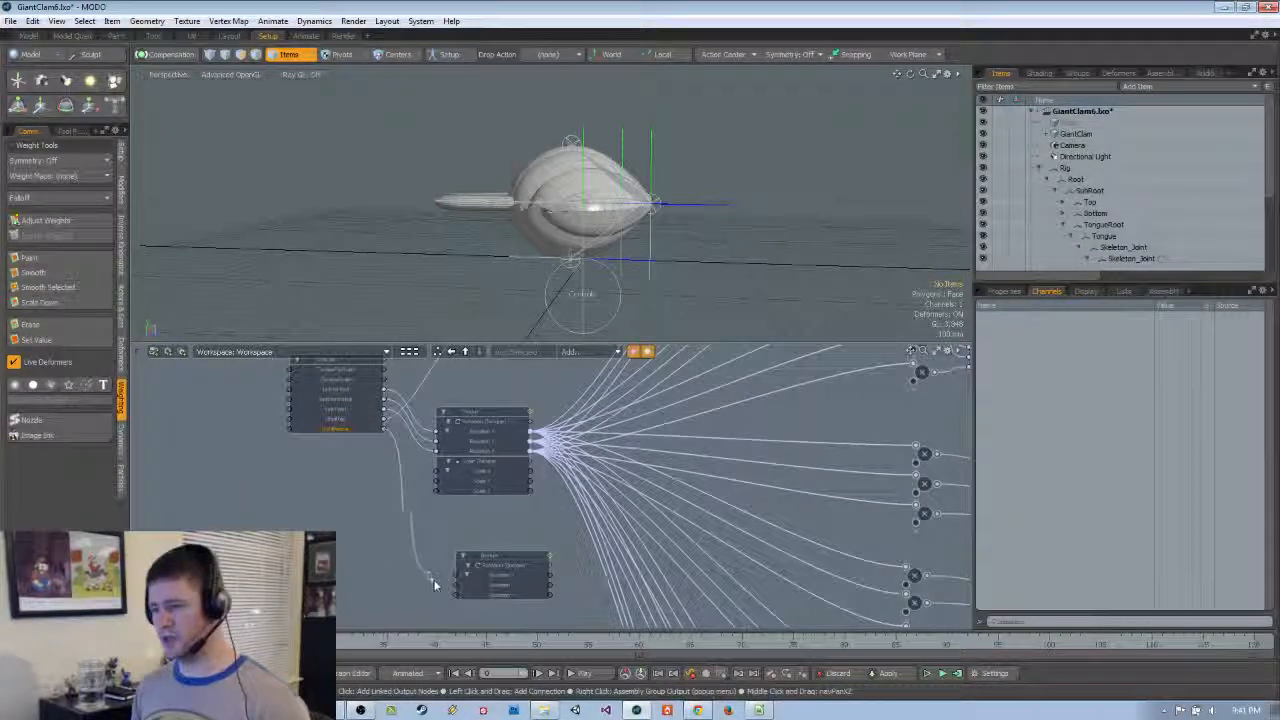
scroll(396, 549, "down", 2)
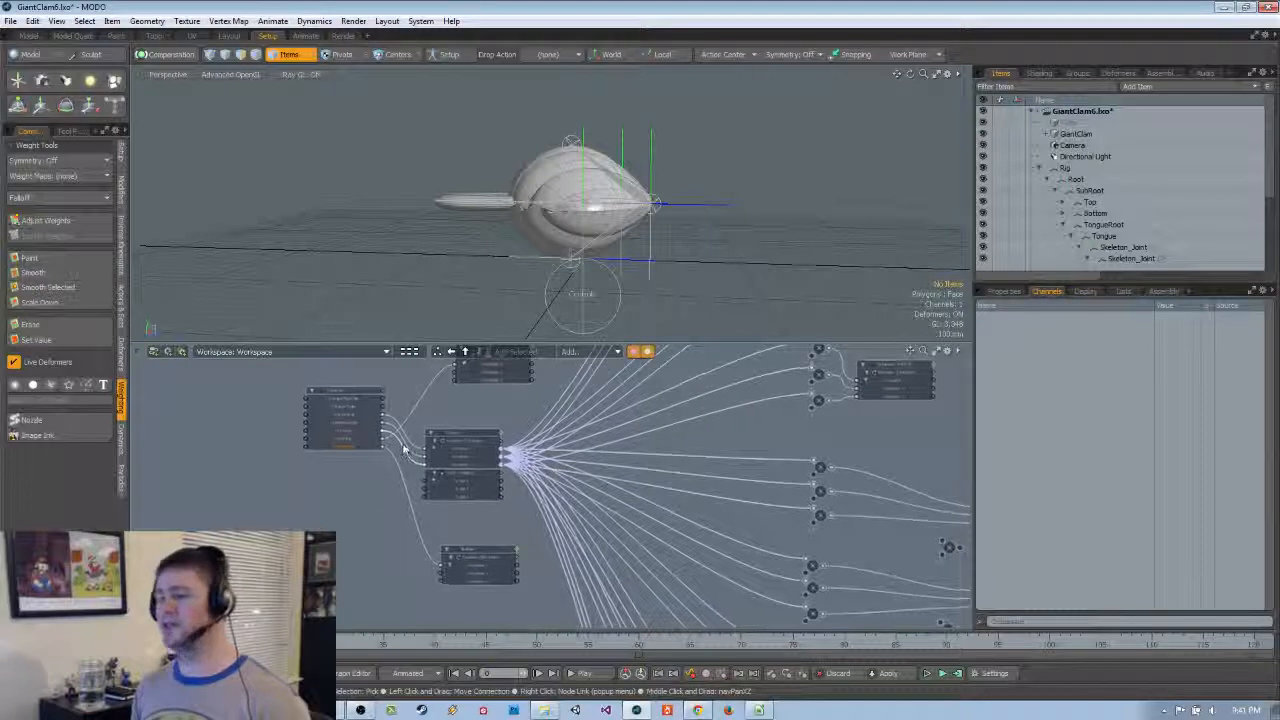
Select the Controls item to show its channels for hauling, frame the clam from the side, and shift the channel list slightly
left_click_drag(434, 302, 500, 284, "alt")
left_click(598, 280)
left_click_drag(598, 280, 645, 315, "alt")
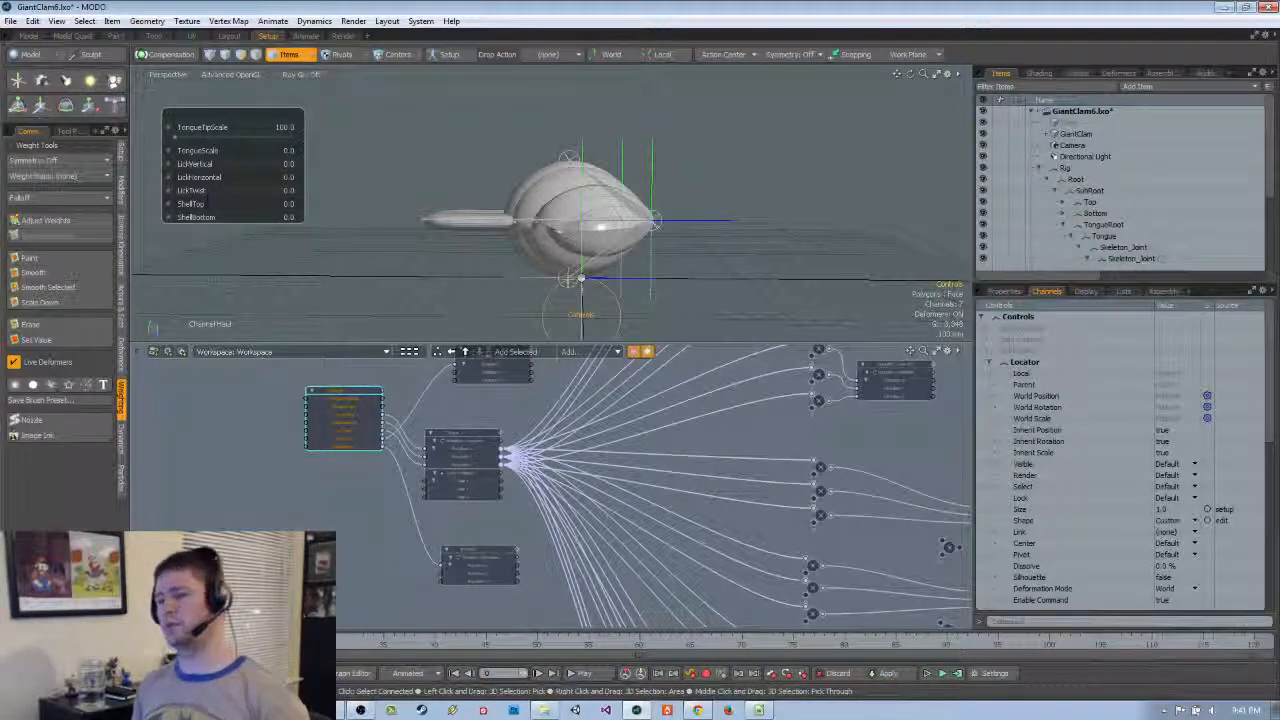
left_click_drag(211, 279, 190, 258, "alt+shift")
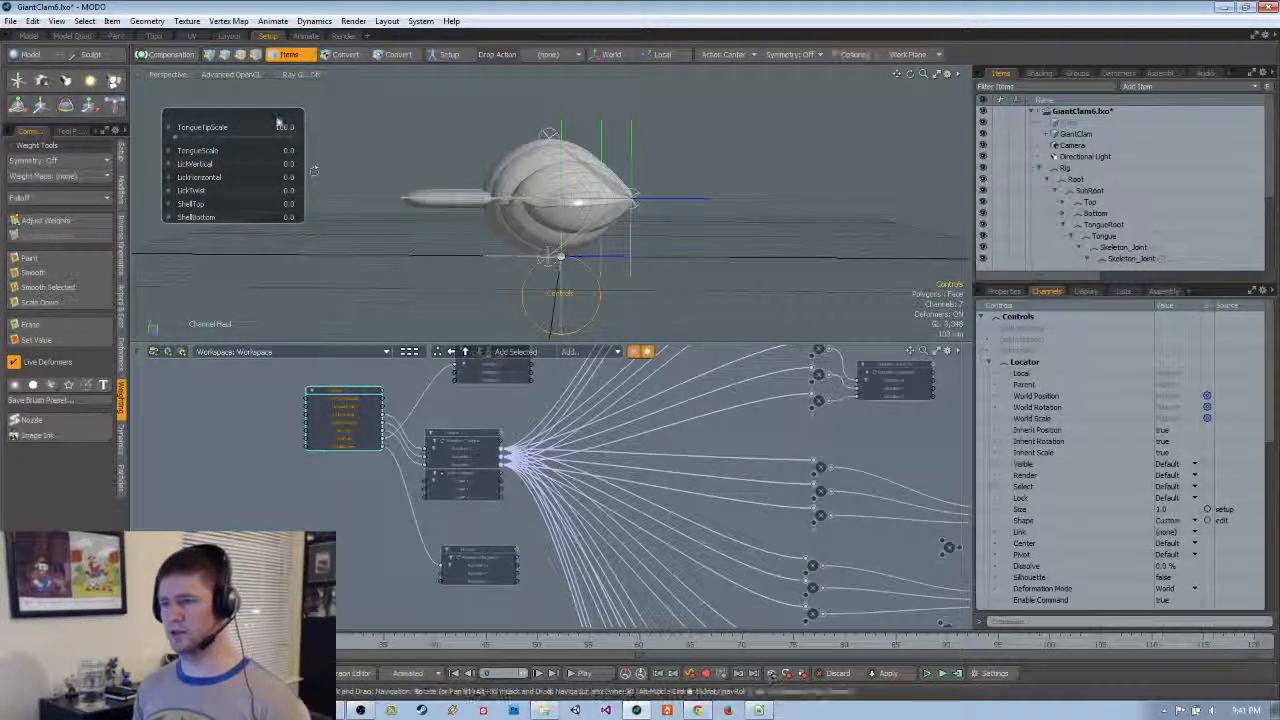
left_click_drag(278, 120, 321, 122)
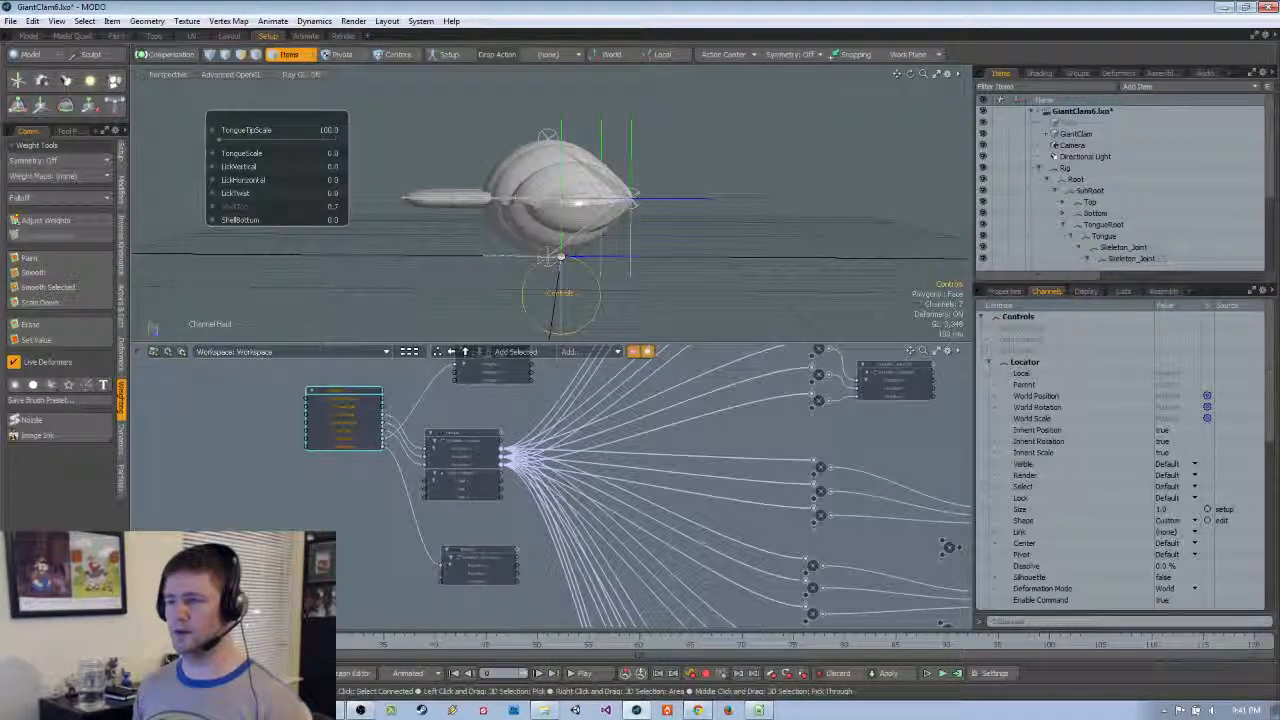
Test the shell motion by hauling the shell channels of Controls, and undo the test changes
left_click_drag(290, 206, 265, 221)
key("ctrl+z")
key("ctrl+z")
left_click_drag(440, 258, 403, 260, "alt")
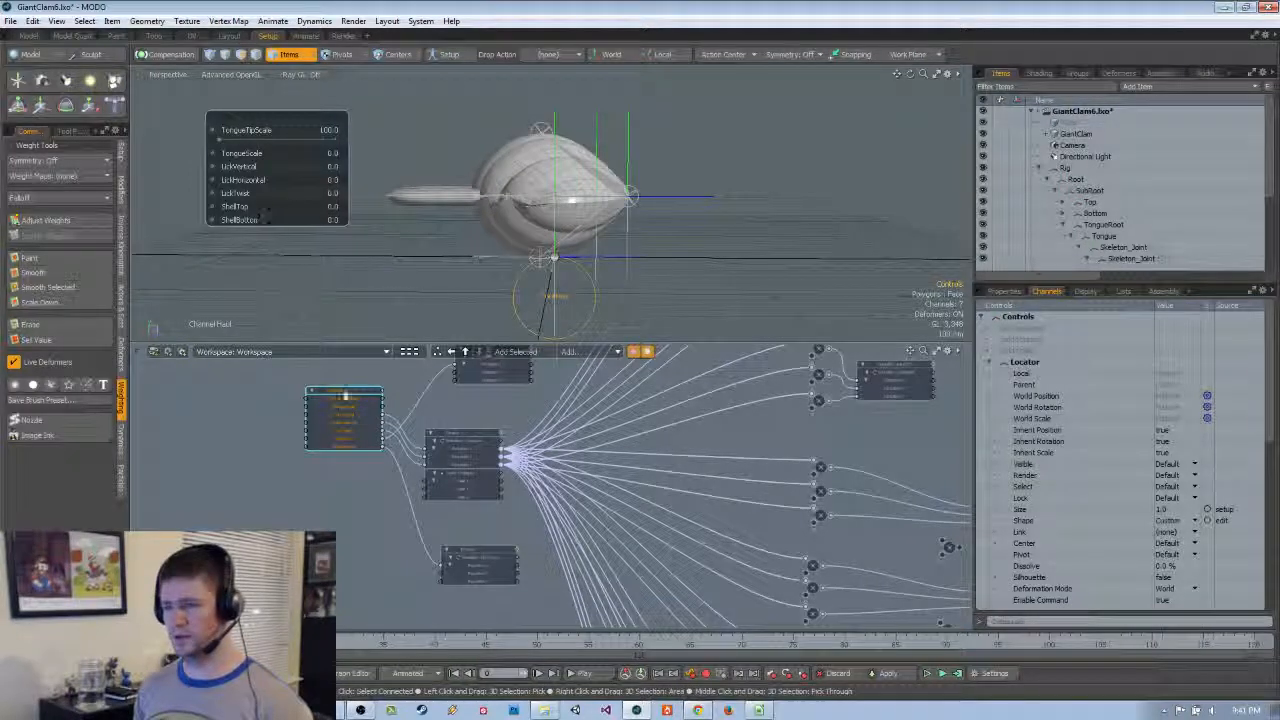
Insert a Multiply math node between ShellTop of Controls and Top's Rotation X
scroll(394, 420, "up", 2)
middle_click_drag(464, 407, 464, 471)
left_click(418, 448)
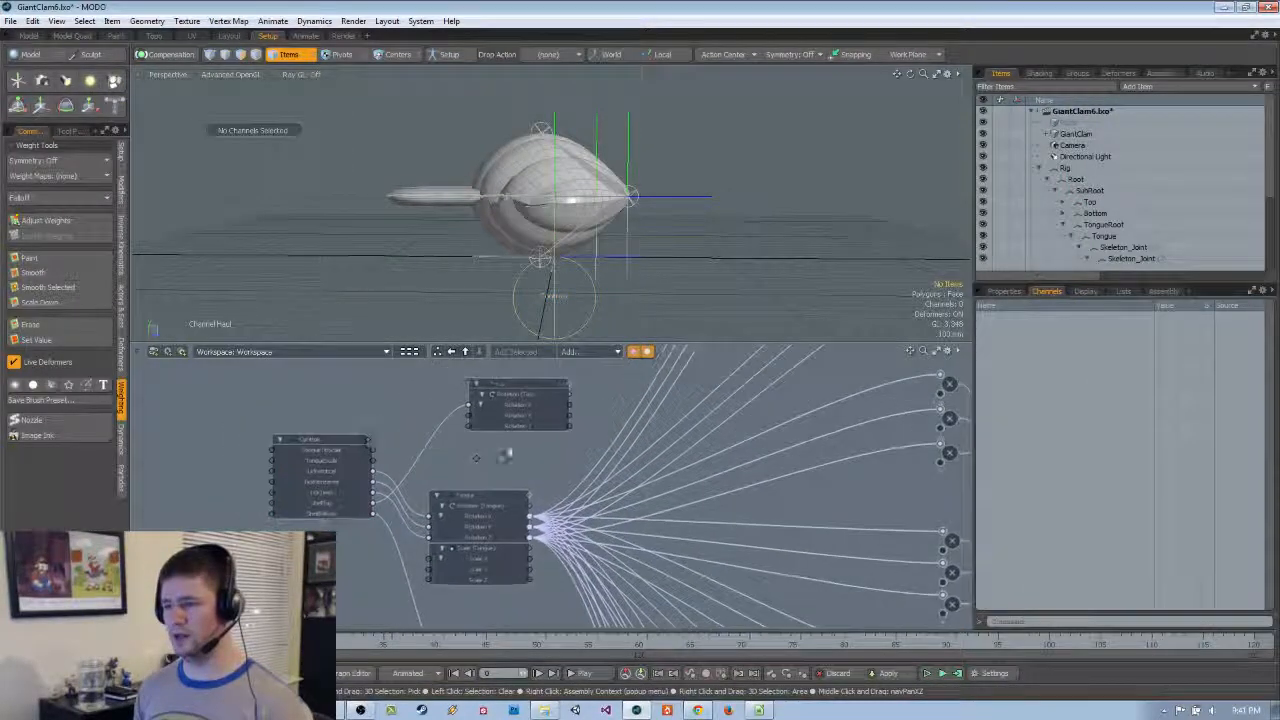
left_click(661, 353)
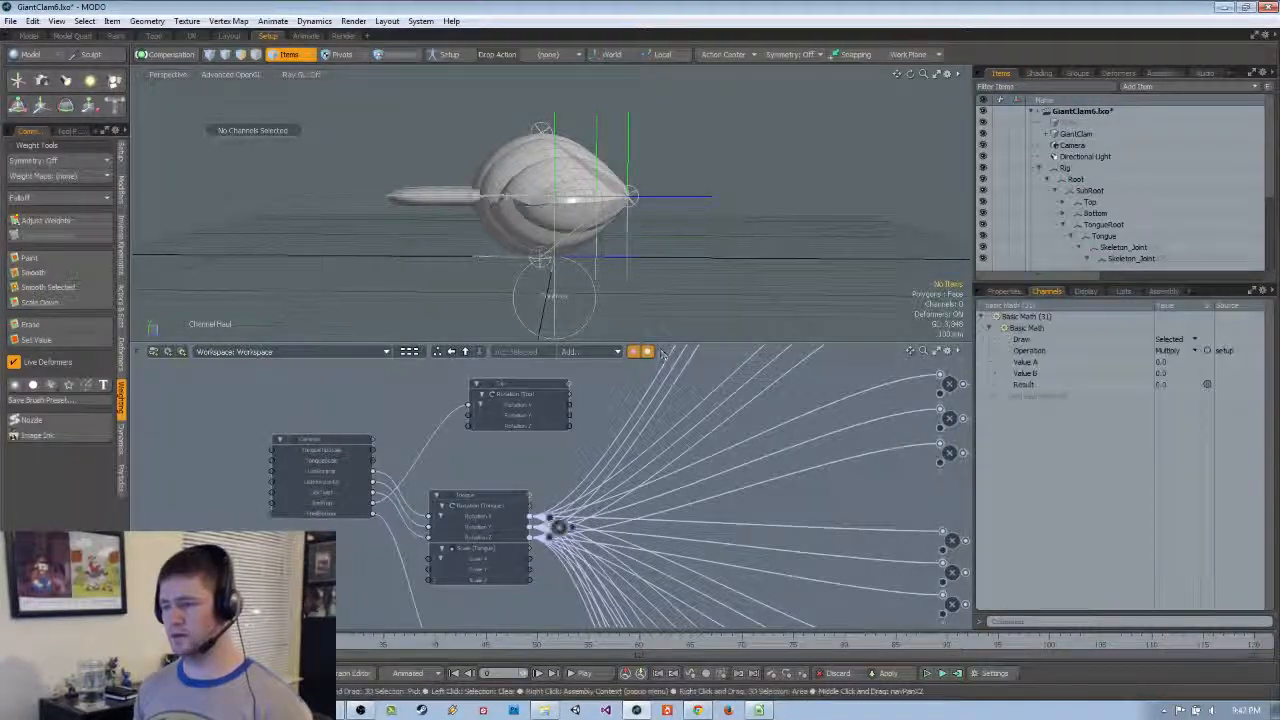
left_click_drag(440, 456, 470, 410)
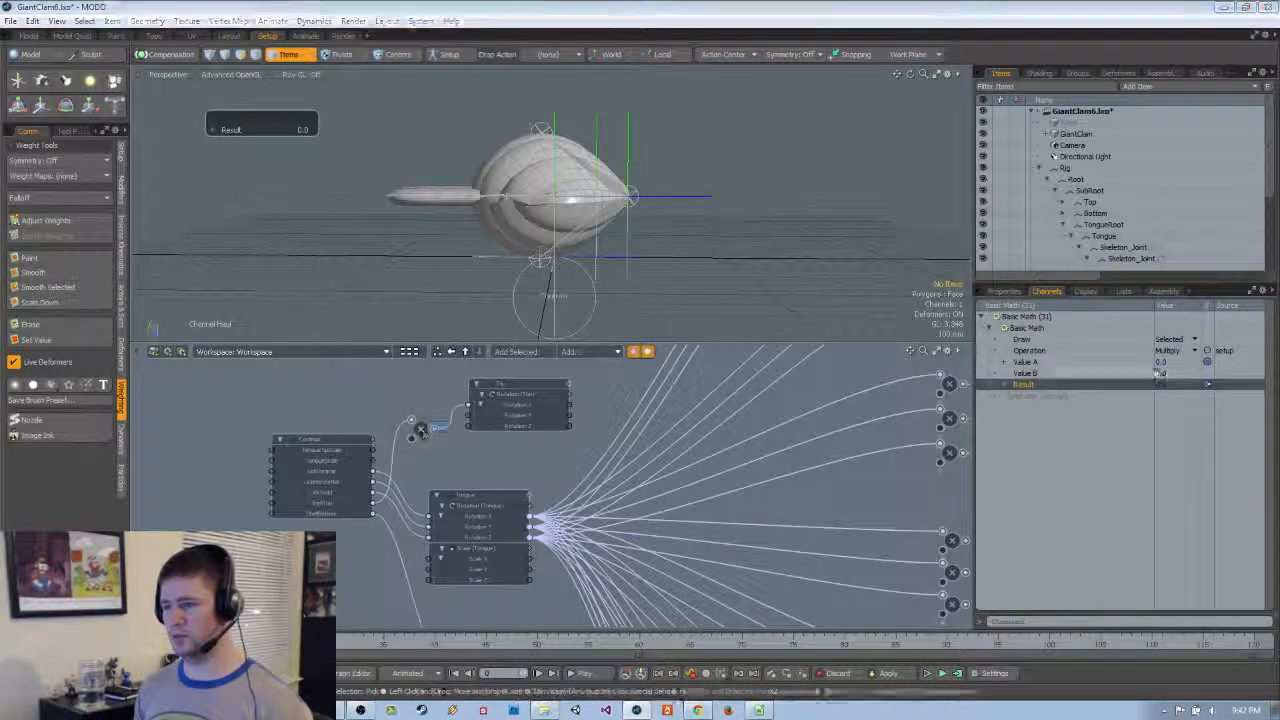
Set Value B of the new Multiply node feeding Top's Rotation X to -1
left_click(1004, 291)
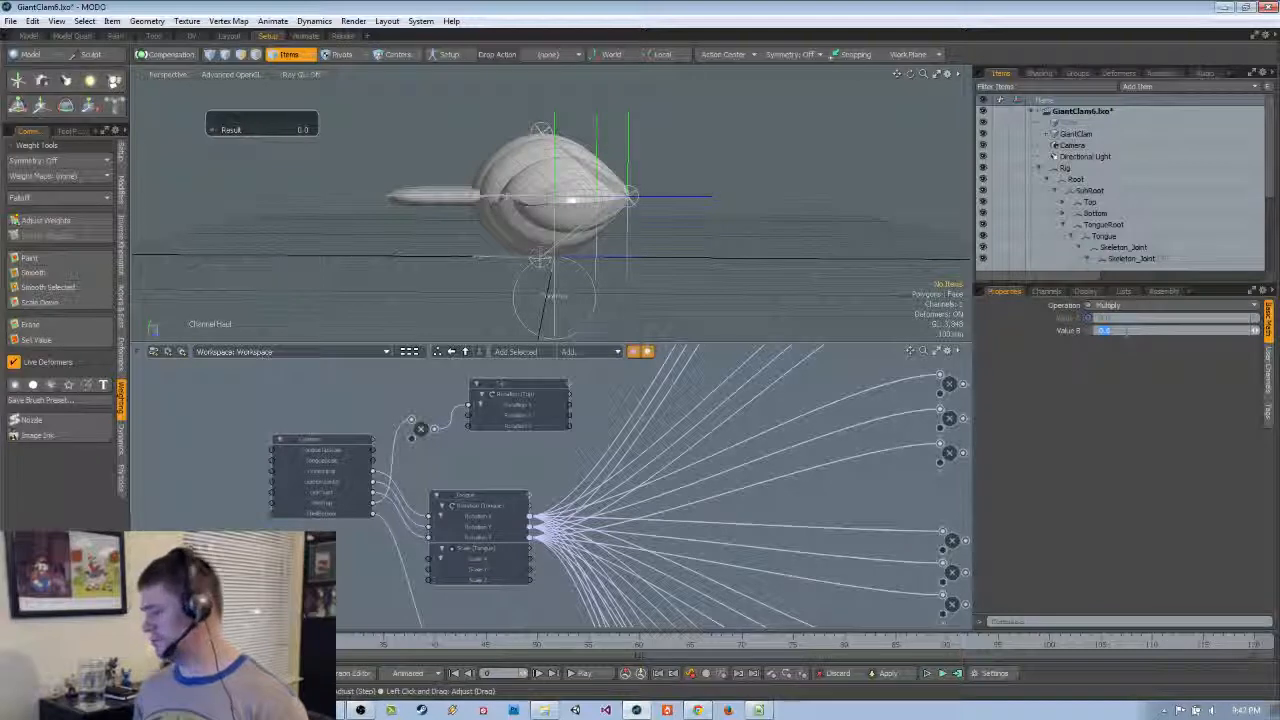
type("-1")
left_click(462, 476)
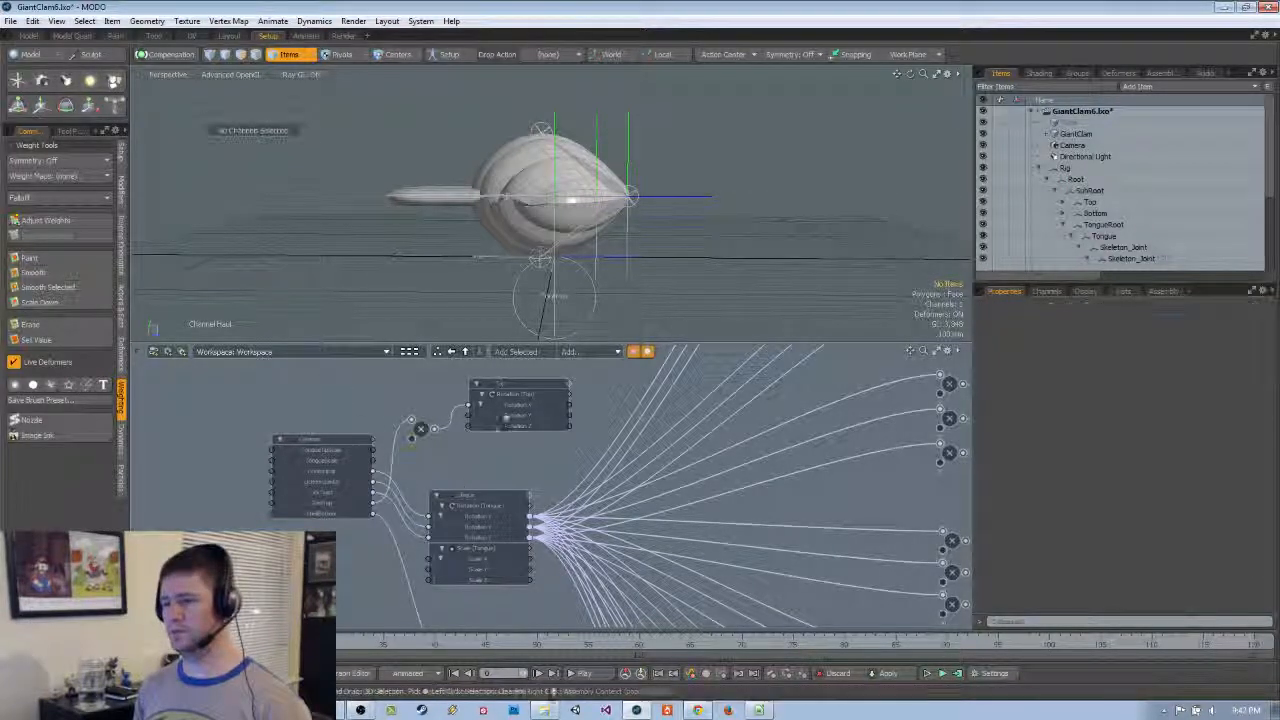
left_click(421, 428)
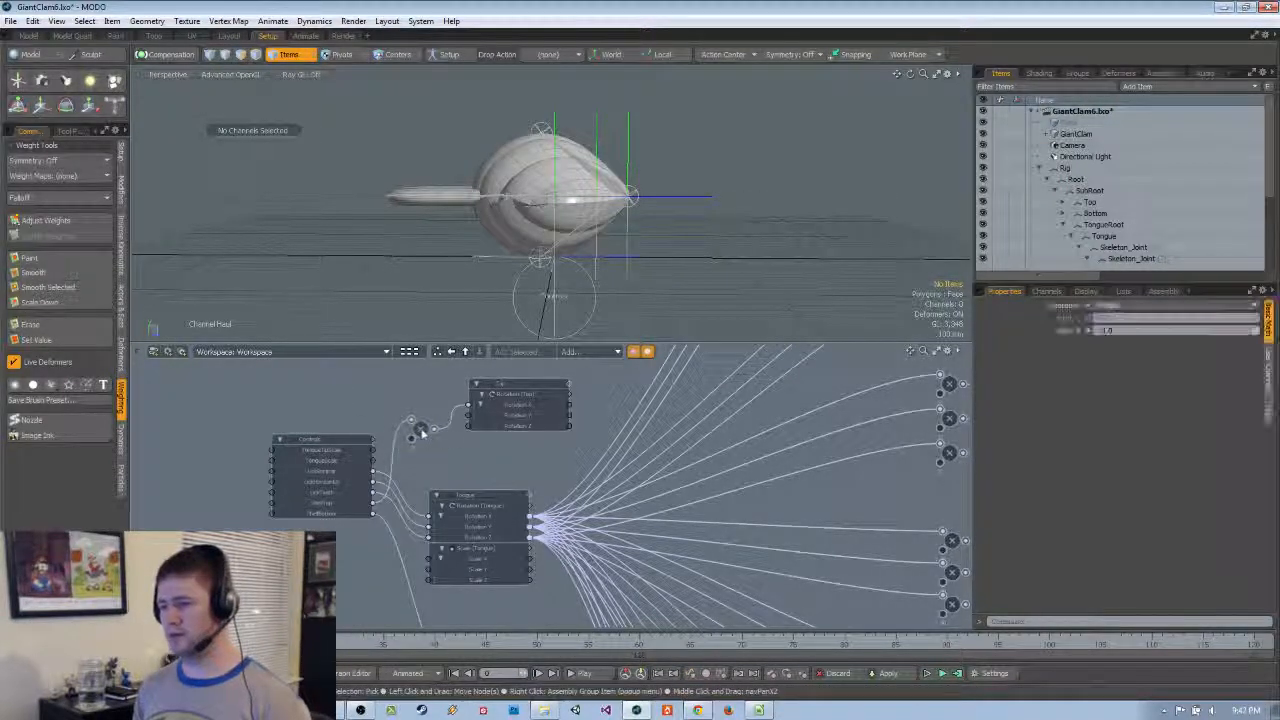
left_click(453, 456)
scroll(453, 460, "up", 3)
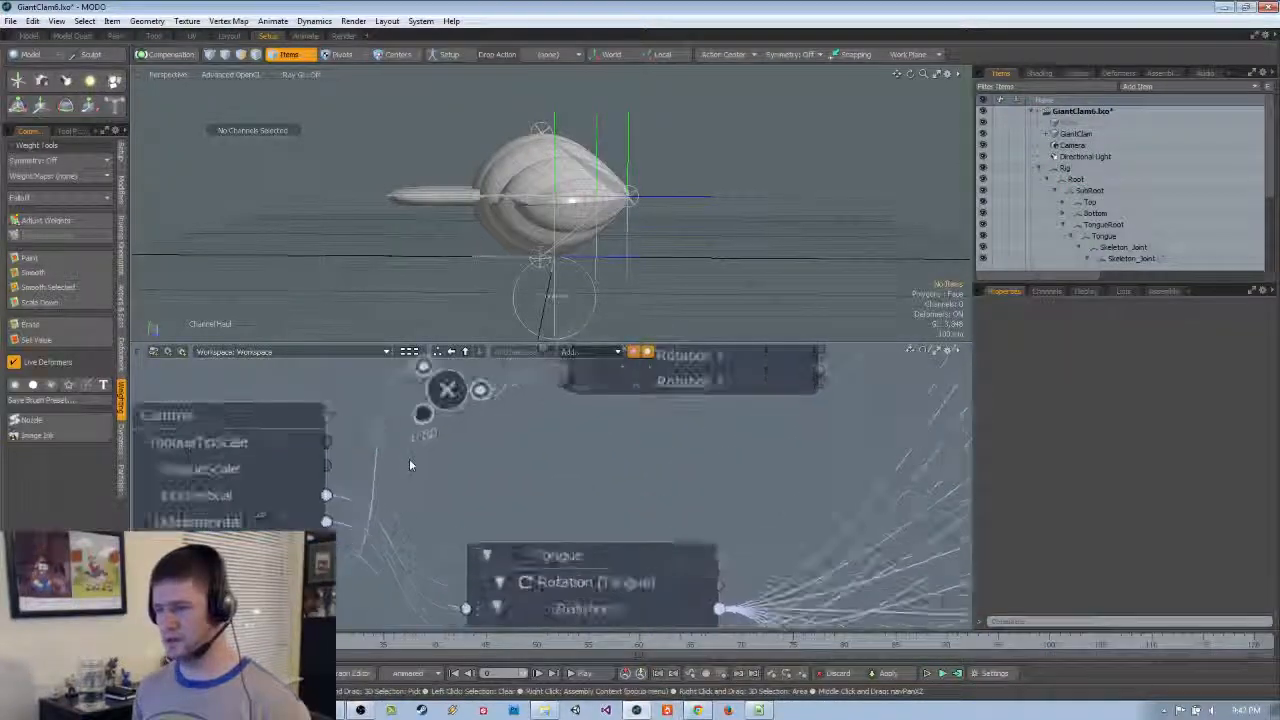
scroll(453, 460, "down", 3)
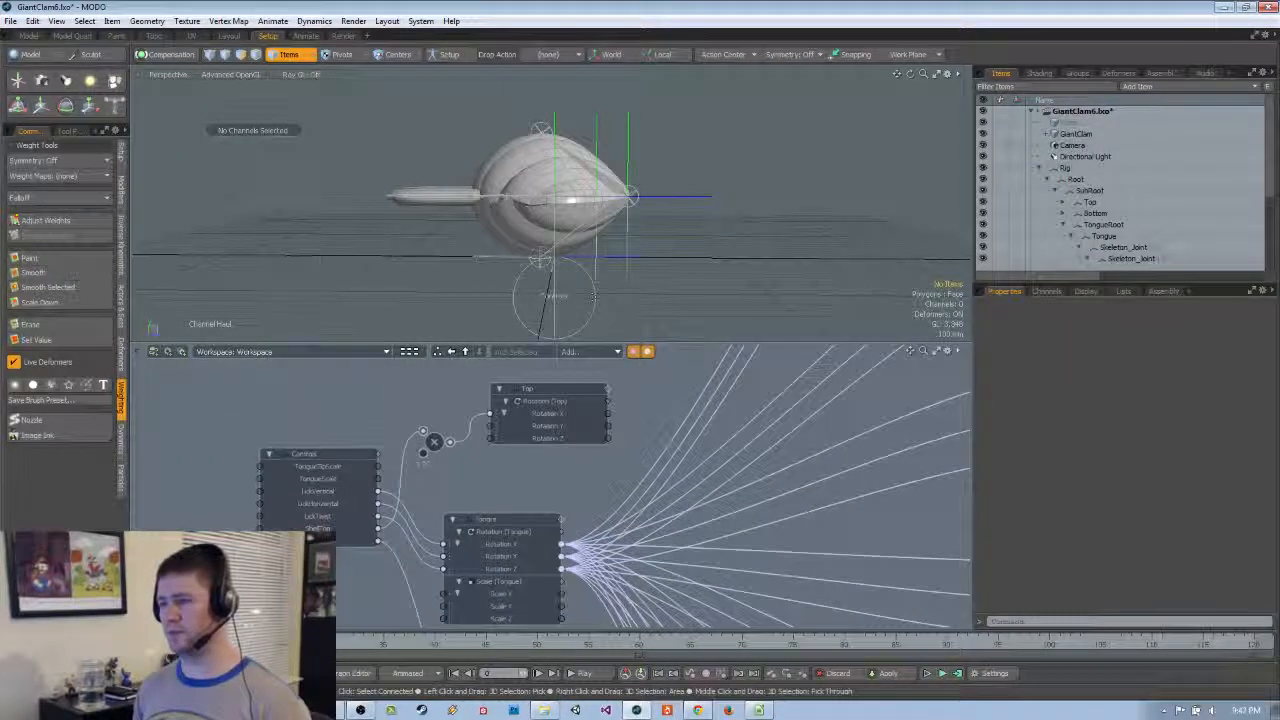
Test the corrected shell opening by hauling the shell channels of Controls from a side view, return them to zero, and clear the selection
left_click(595, 300)
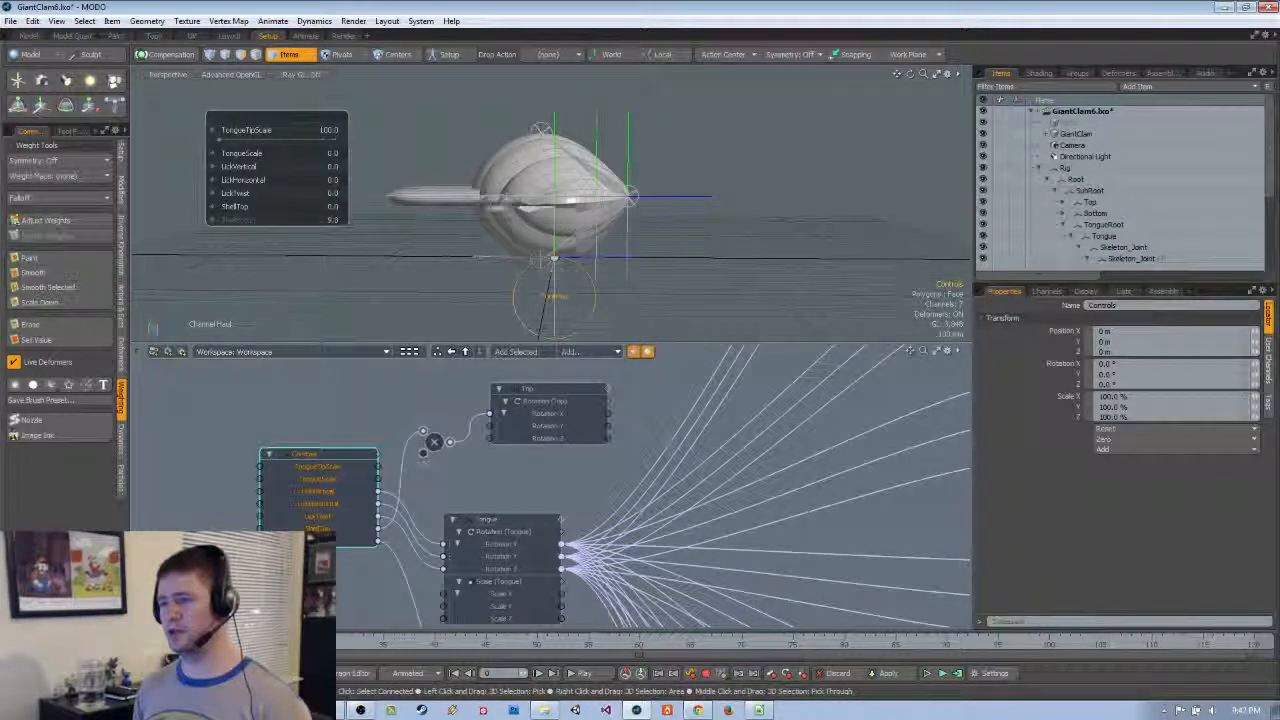
mouse_move(248, 208)
left_mouse_down()
mouse_move(330, 208)
mouse_move(230, 210)
left_mouse_up()
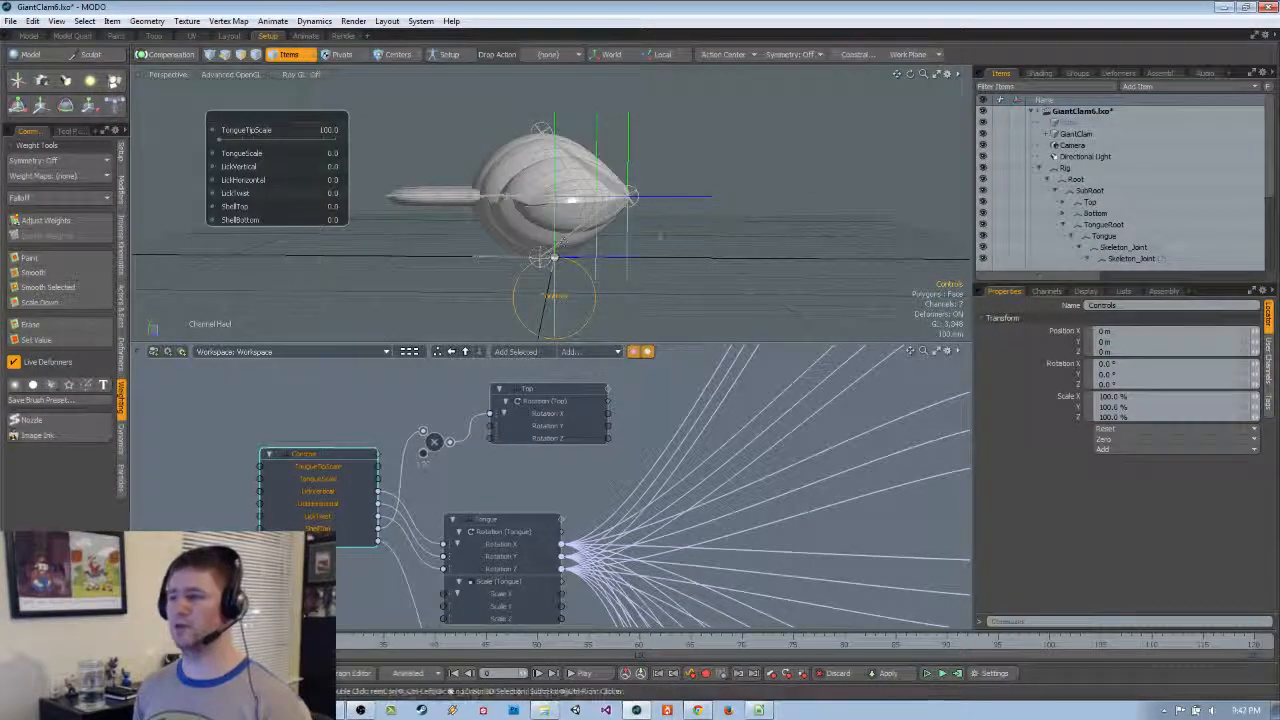
scroll(445, 236, "down", 2)
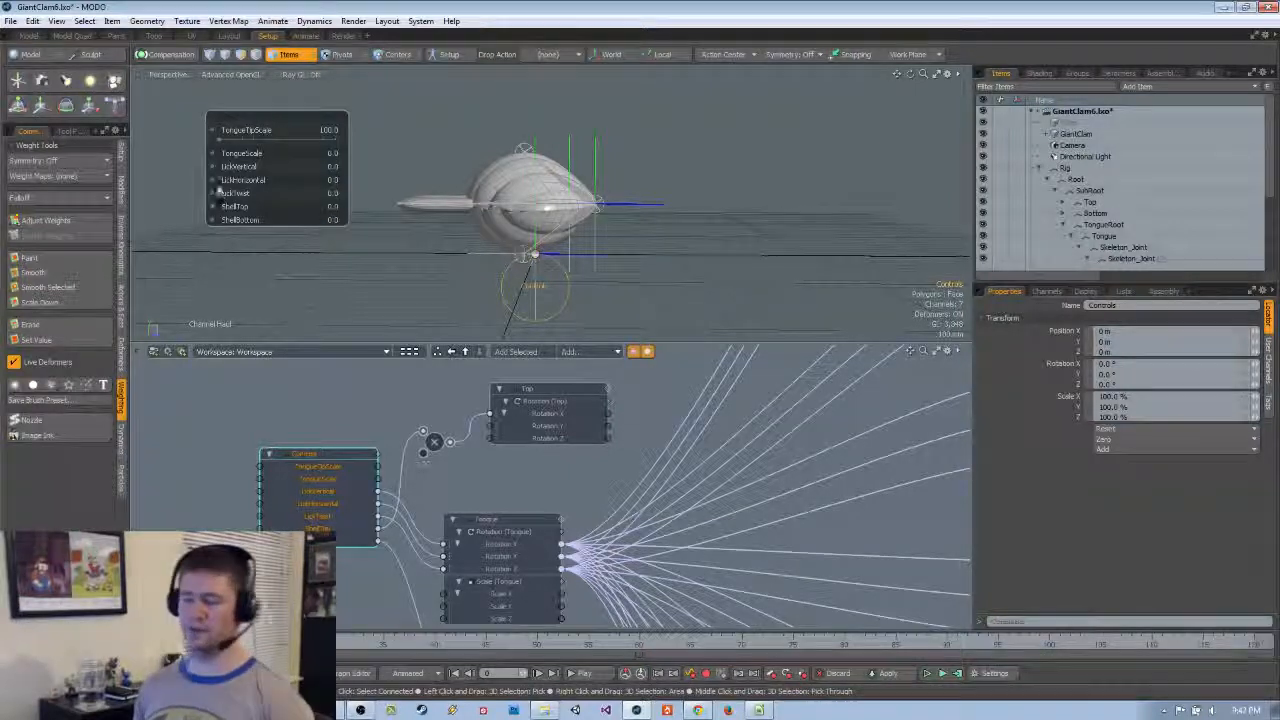
left_click_drag(690, 275, 624, 271, "alt")
key("space")
left_click(663, 284)
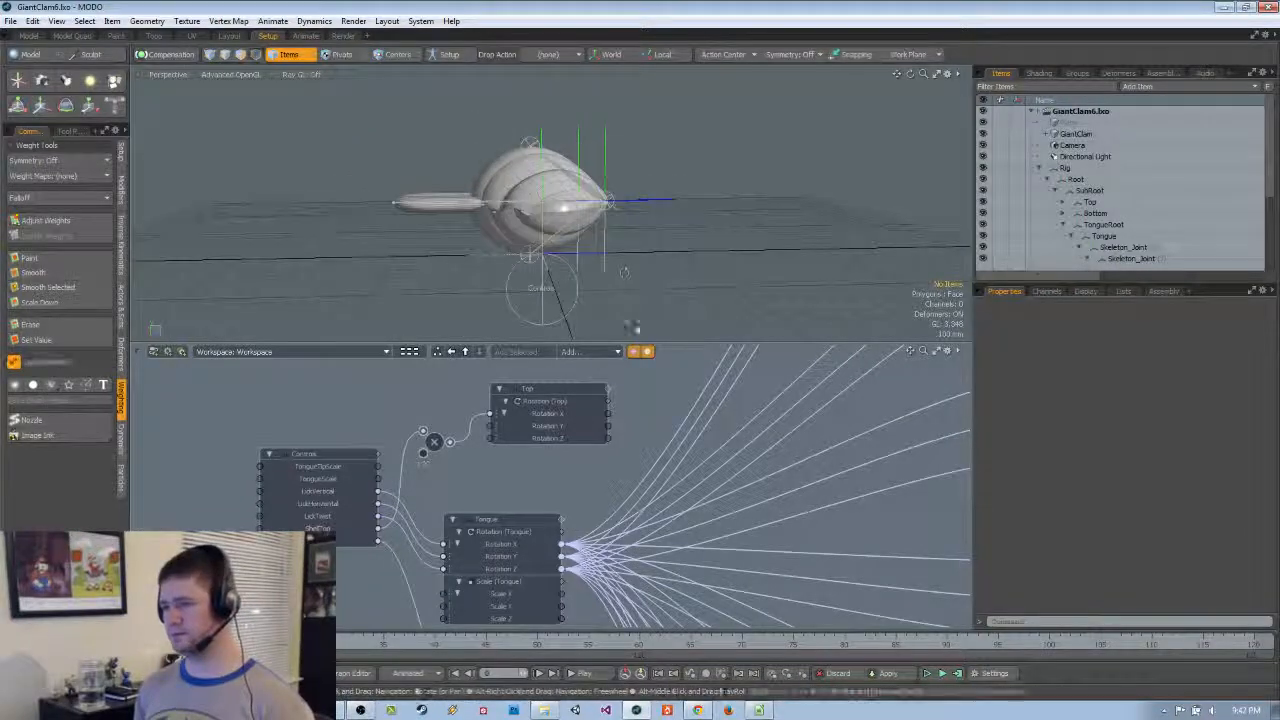
Enlarge the item list to expose the whole tongue joint chain and select the TongueRoot locator
scroll(570, 440, "down", 4)
scroll(380, 440, "up", 6)
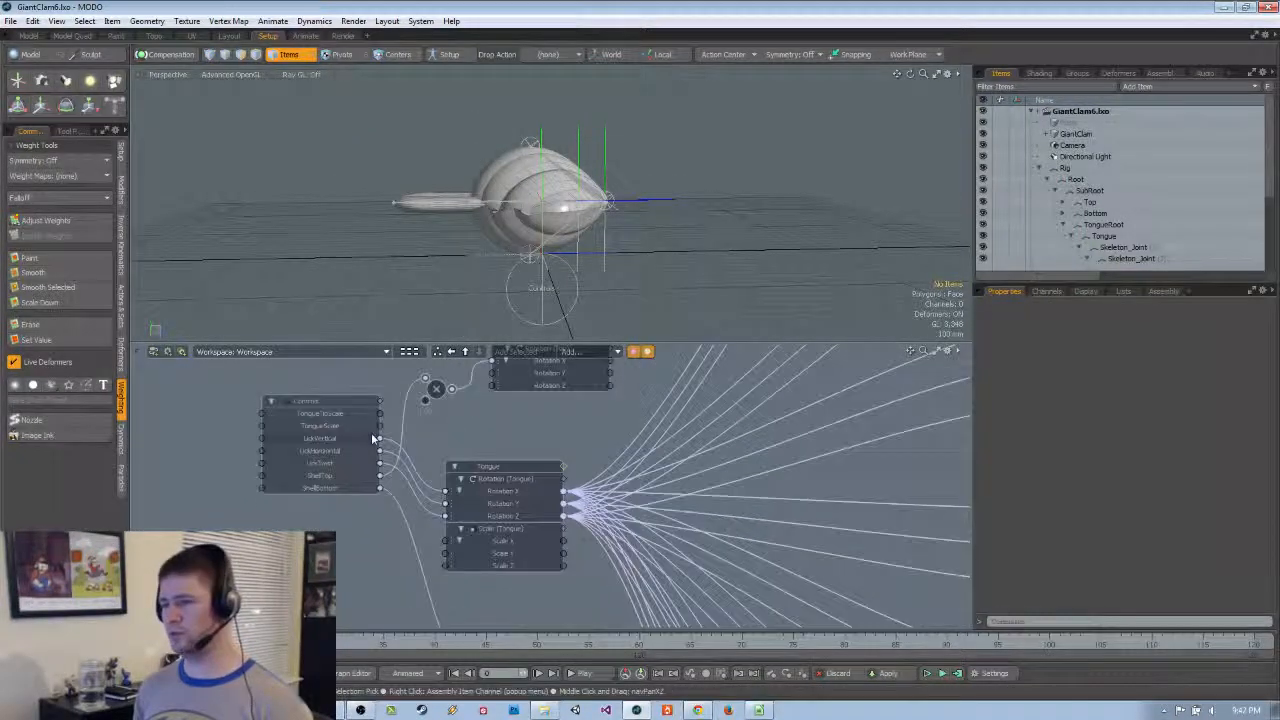
scroll(374, 430, "up", 2)
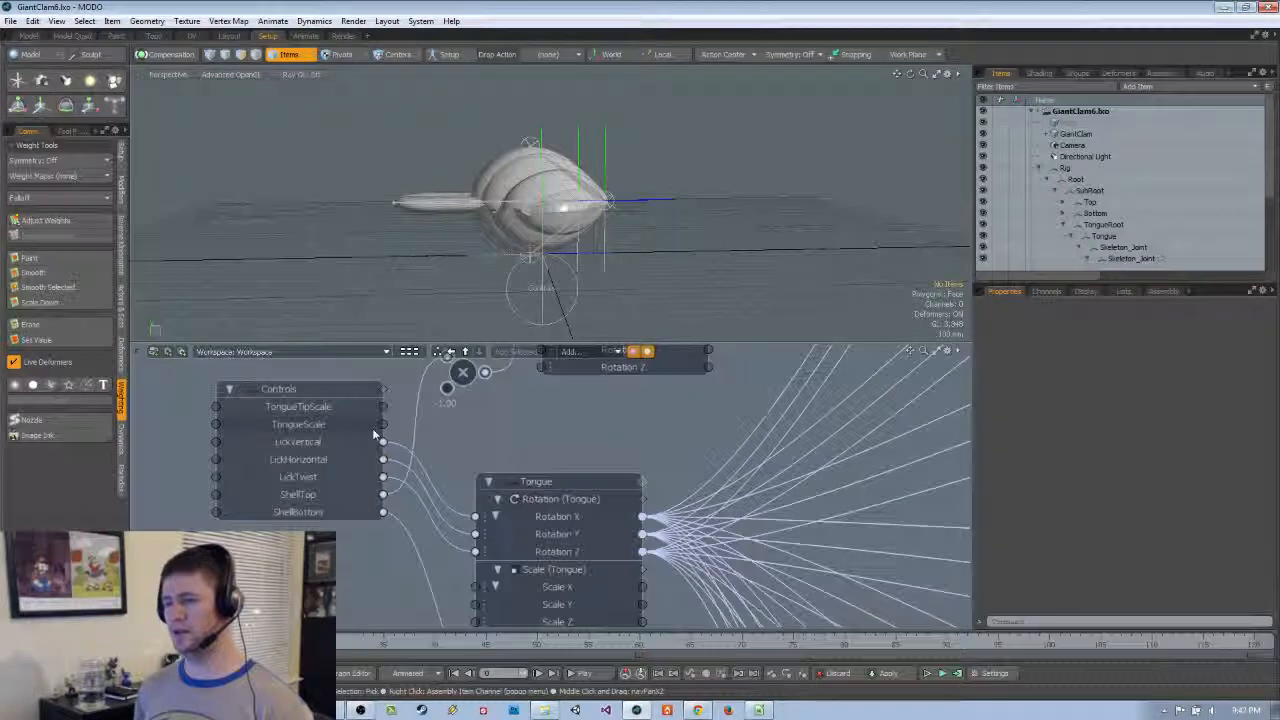
scroll(618, 240, "up", 5)
scroll(640, 228, "down", 4)
left_click_drag(686, 211, 777, 203, "alt")
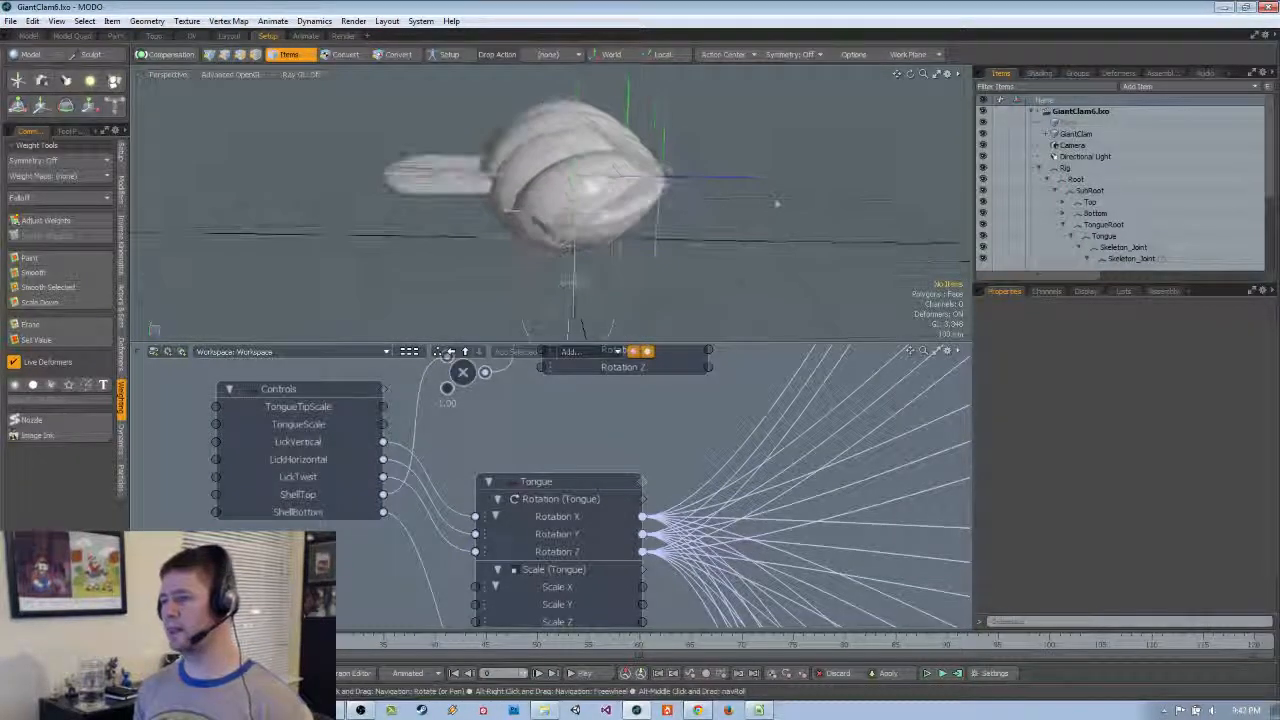
left_click_drag(1113, 284, 1125, 370)
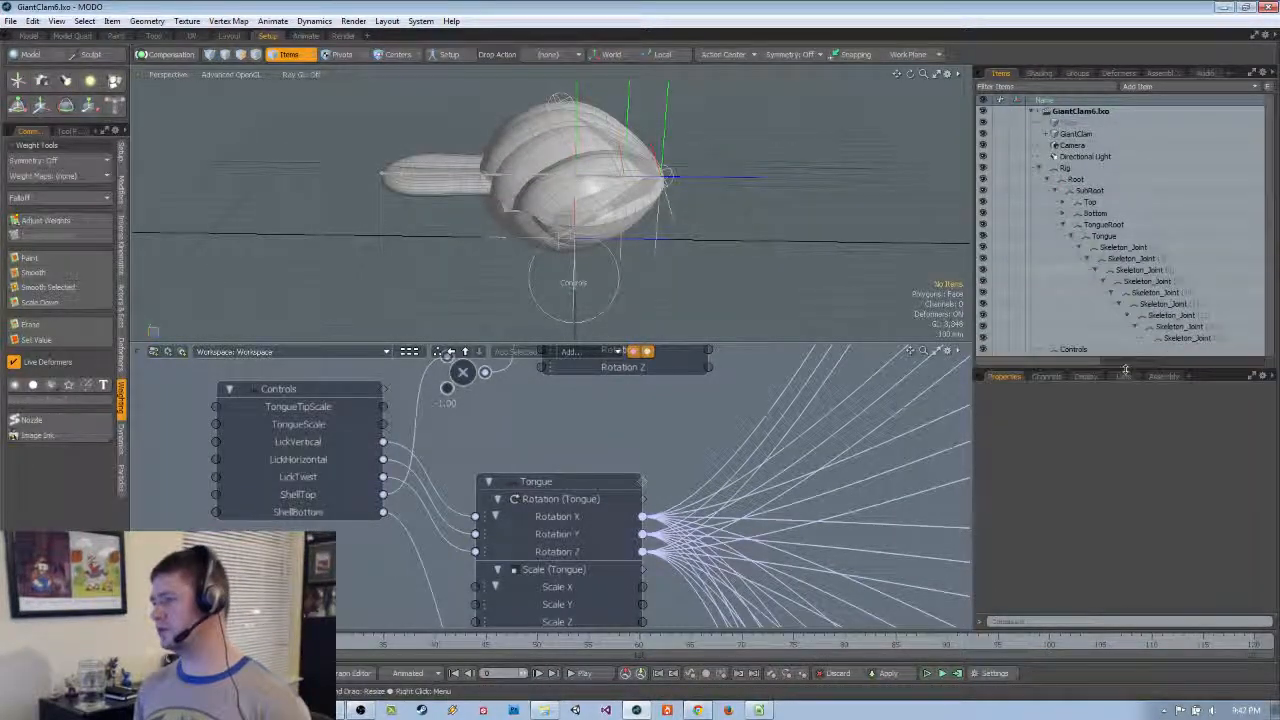
left_click(1100, 226)
left_click_drag(746, 234, 603, 328, "alt")
left_click_drag(706, 261, 714, 262, "alt")
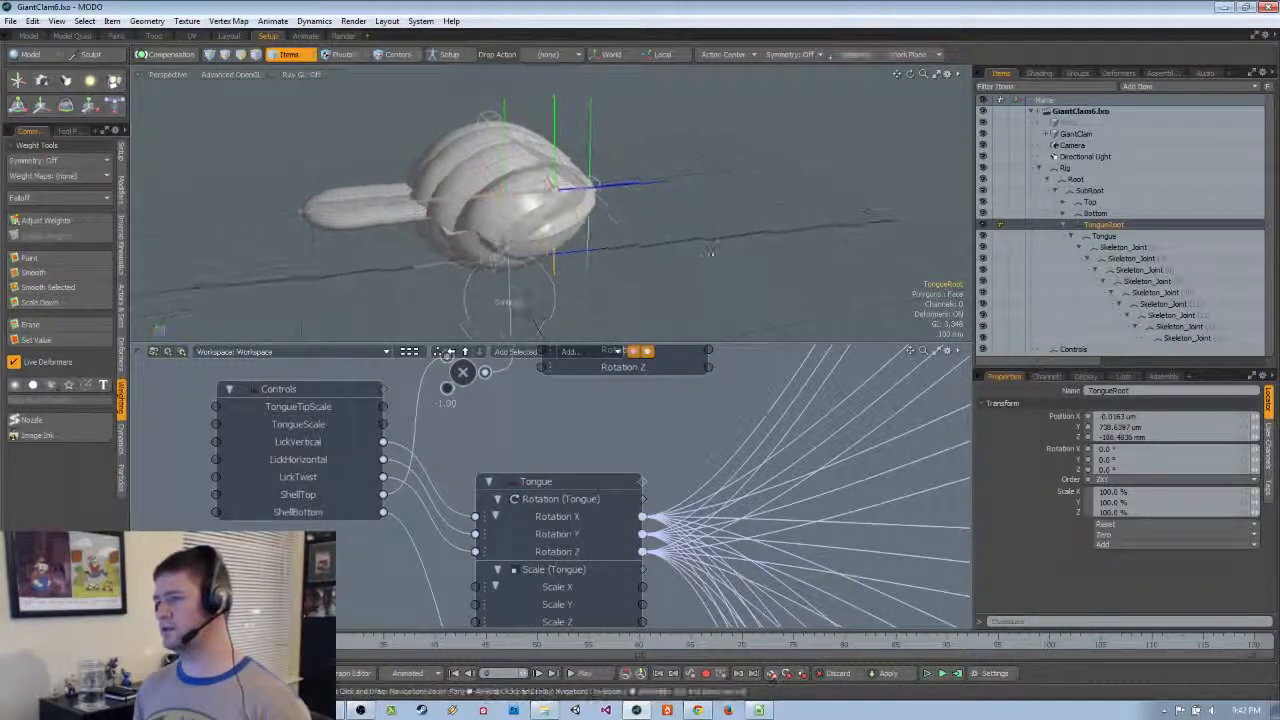
Try scaling the Tongue joint uniformly, undo the change, and clear the selection
left_click(1100, 237)
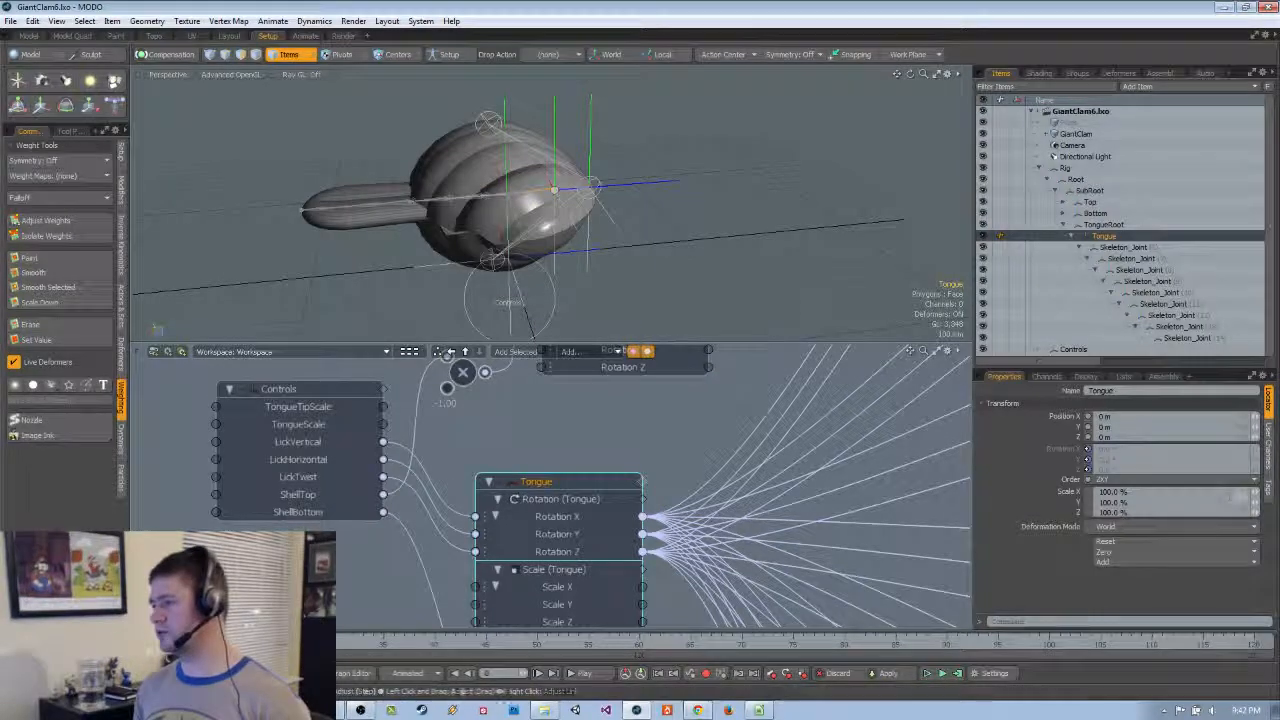
right_click_drag(1255, 493, 1090, 460)
key("ctrl+z")
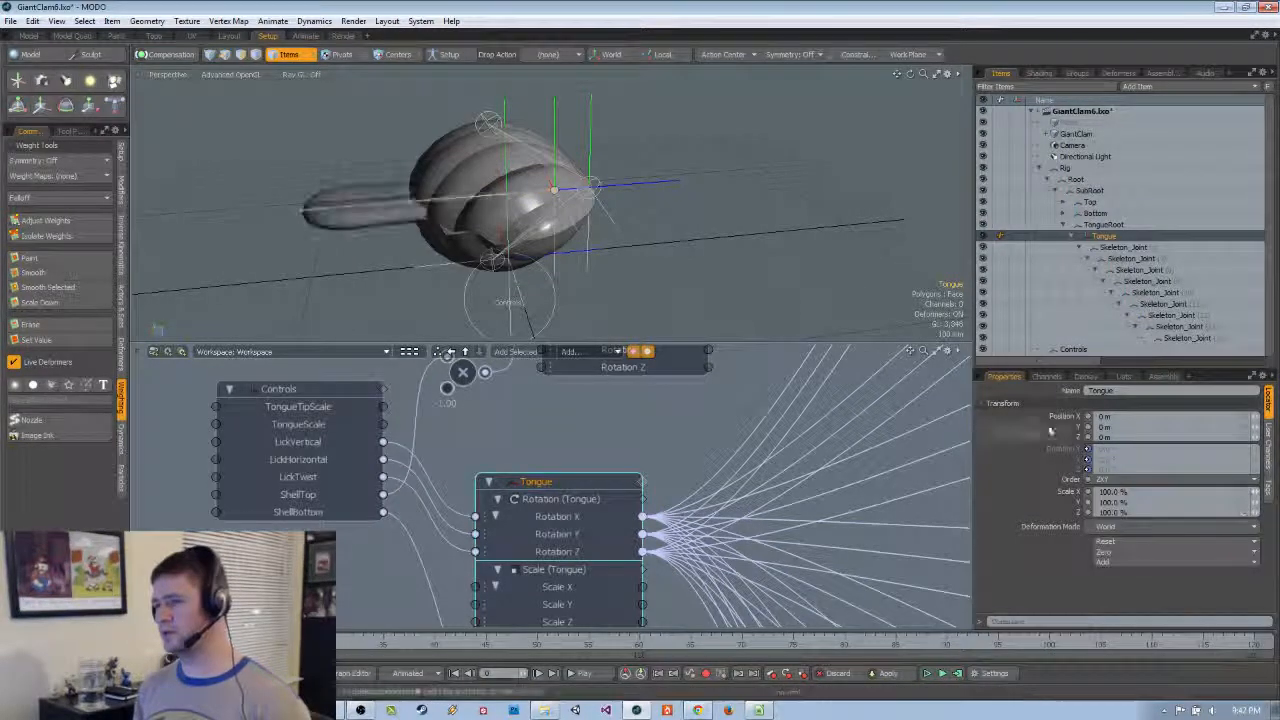
left_click(730, 287)
Inspect the clam in wireframe shading and restore the Advanced OpenGL display
left_click(207, 78)
left_click(214, 90)
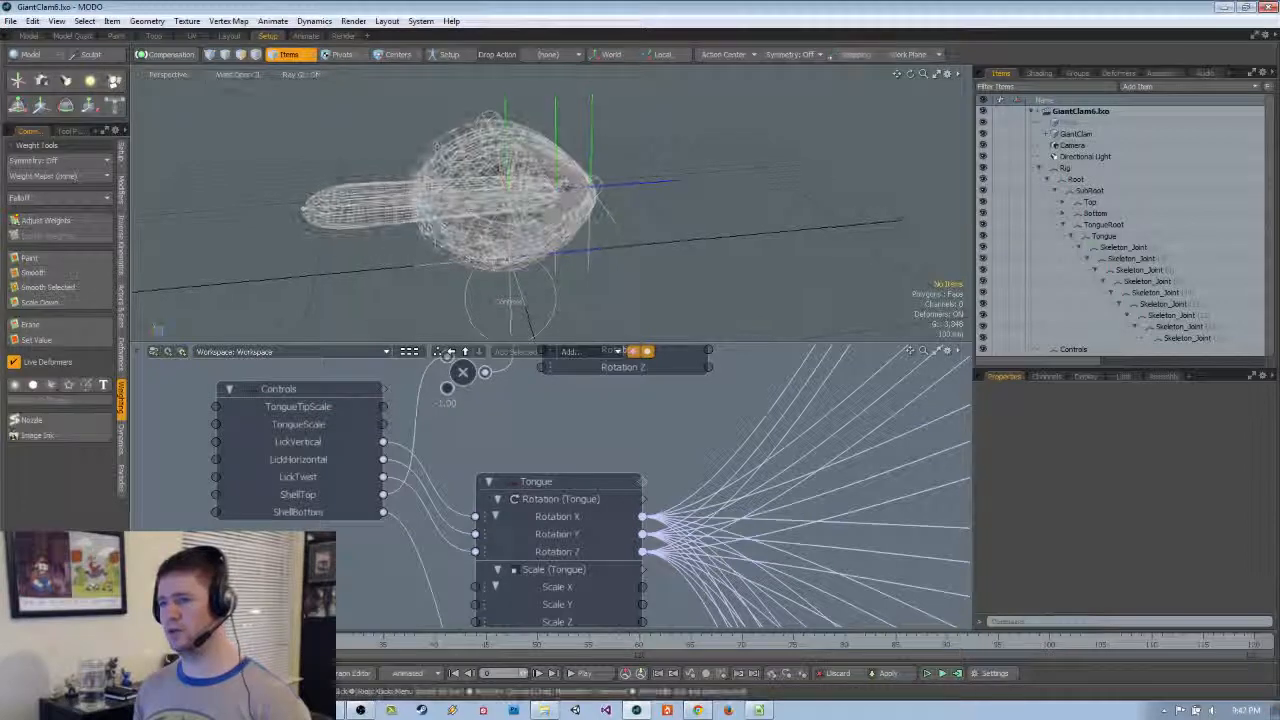
left_click_drag(764, 238, 776, 222, "alt")
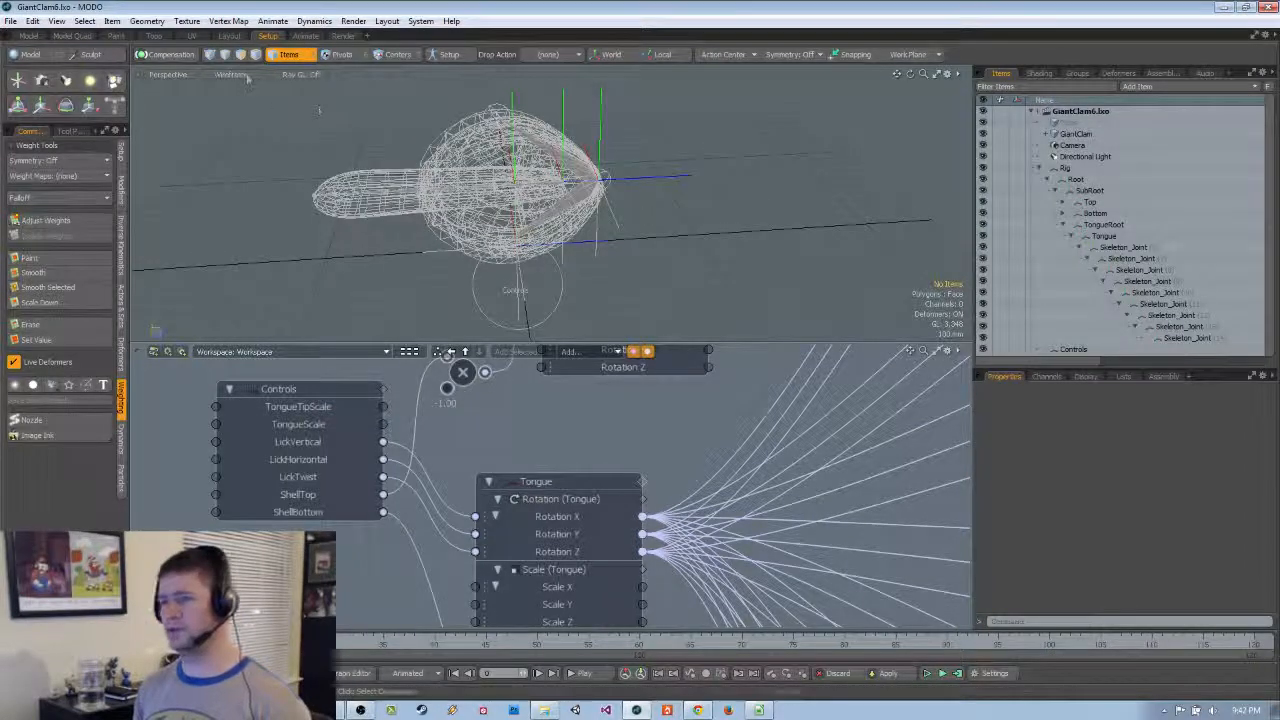
left_click(236, 138)
Isolate the tongue mesh by selecting all its connected polygons, inverting the selection, and hiding the shell polygons
key("3")
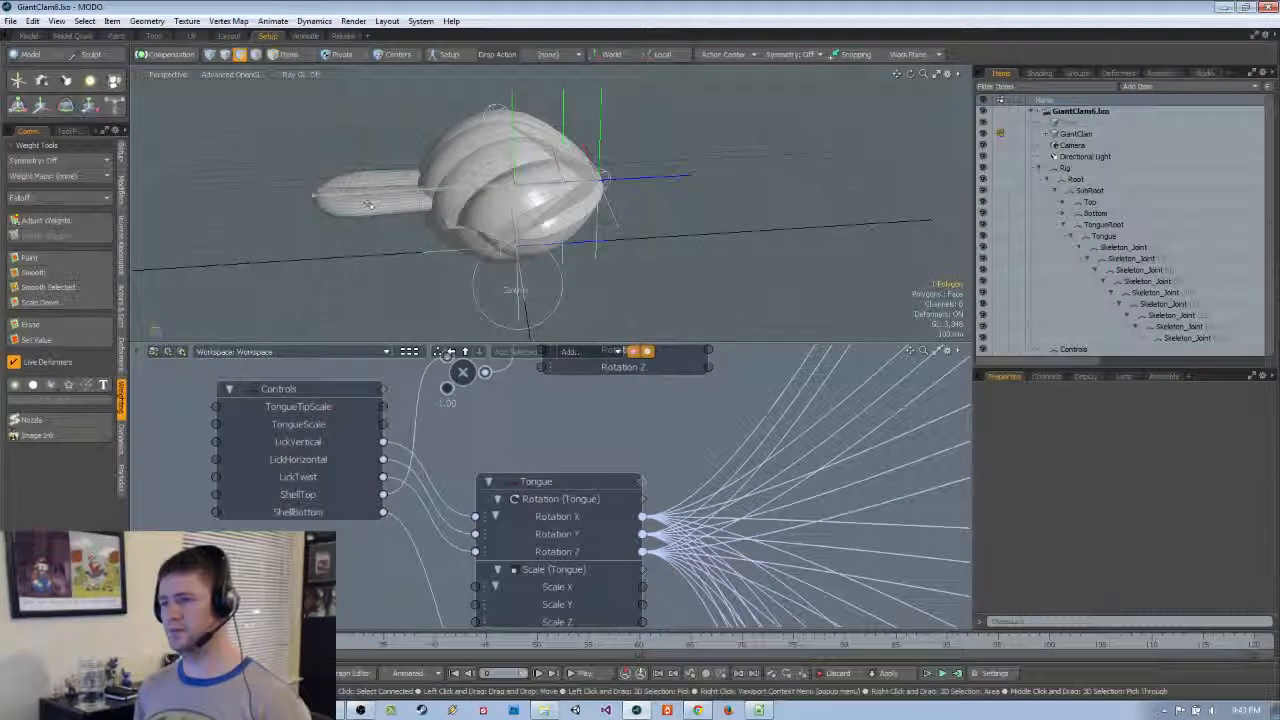
key("5")
key("3")
left_click(369, 204)
double_click(369, 204)
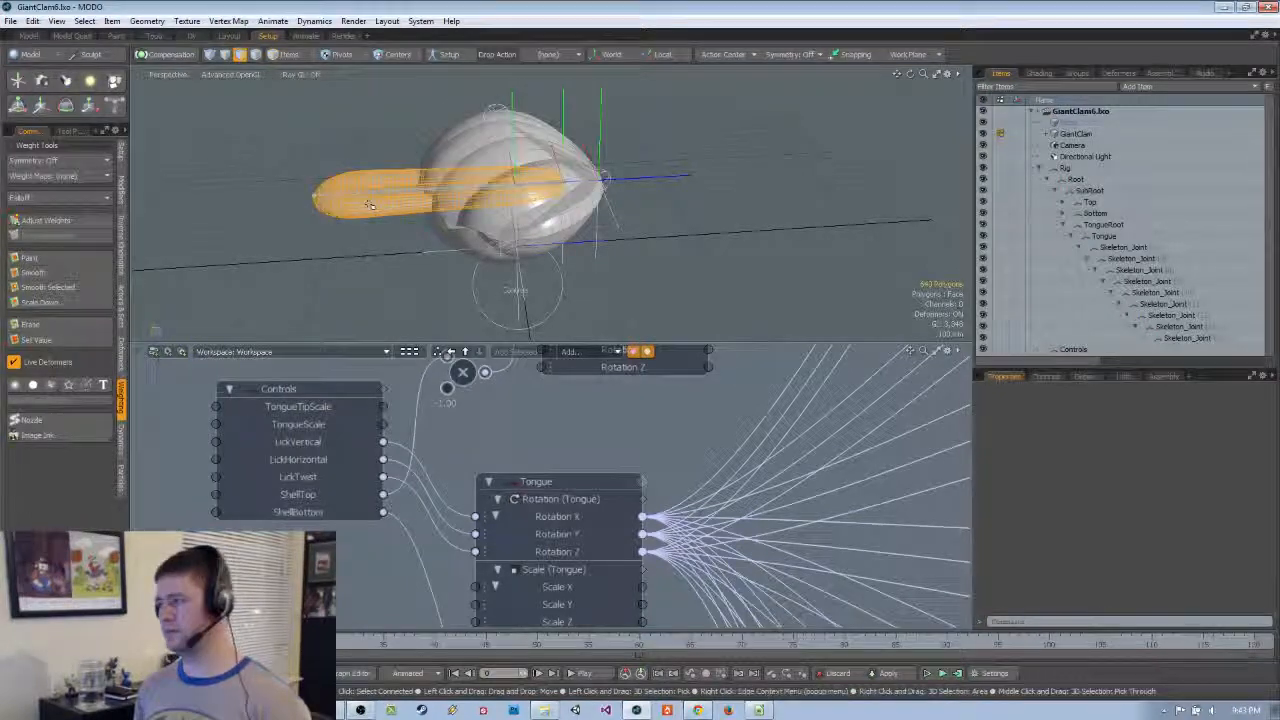
key("bracketleft")
key("h")
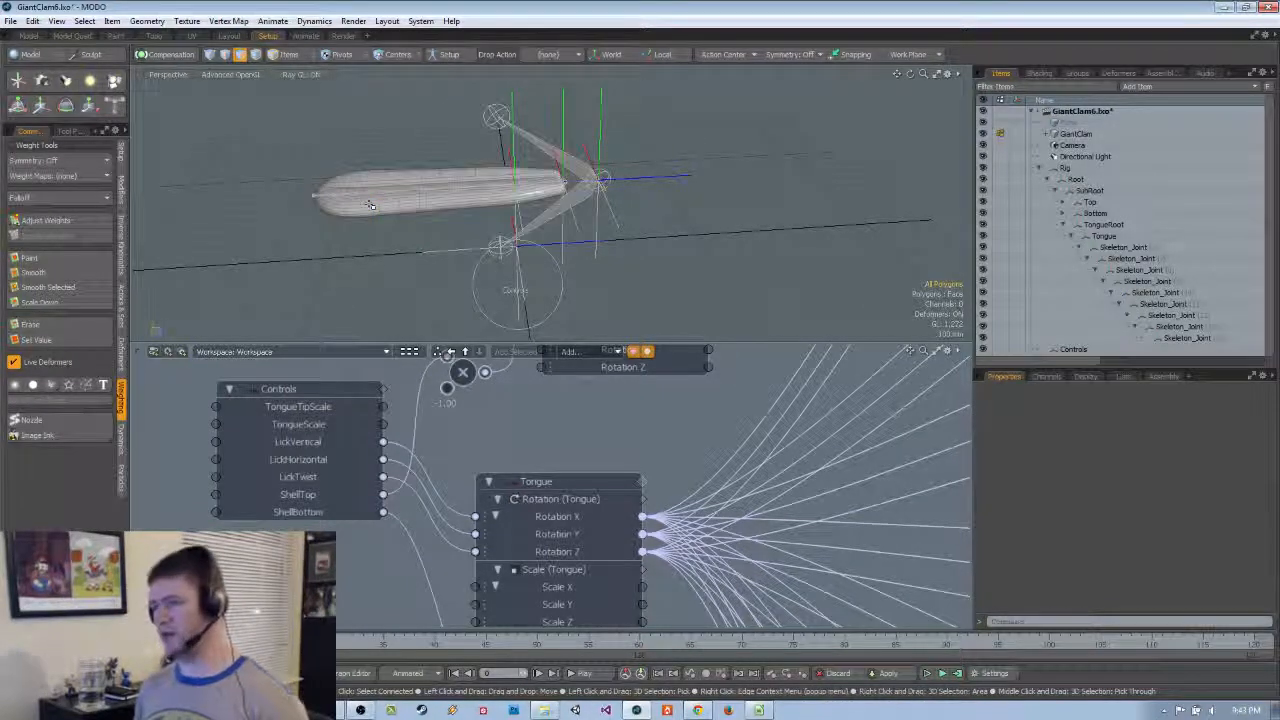
Try scaling the TongueRoot locator uniformly and undo the change
left_click(1146, 237)
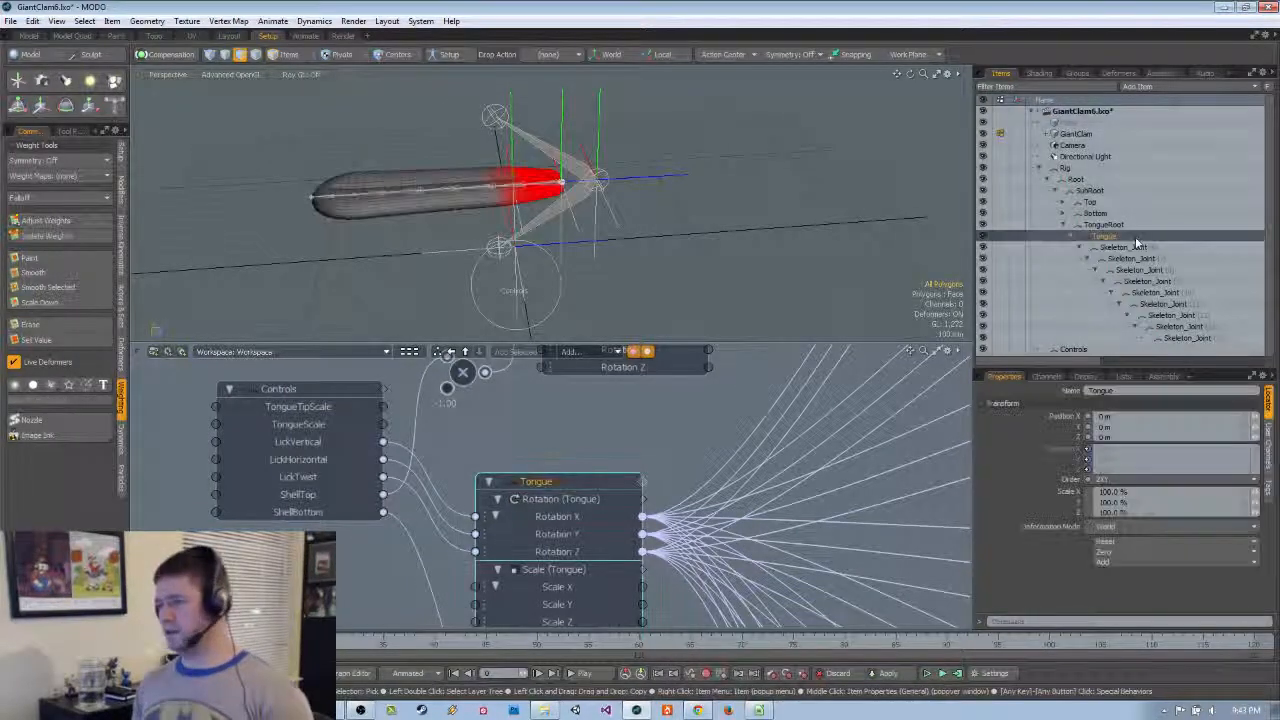
left_click(1106, 225)
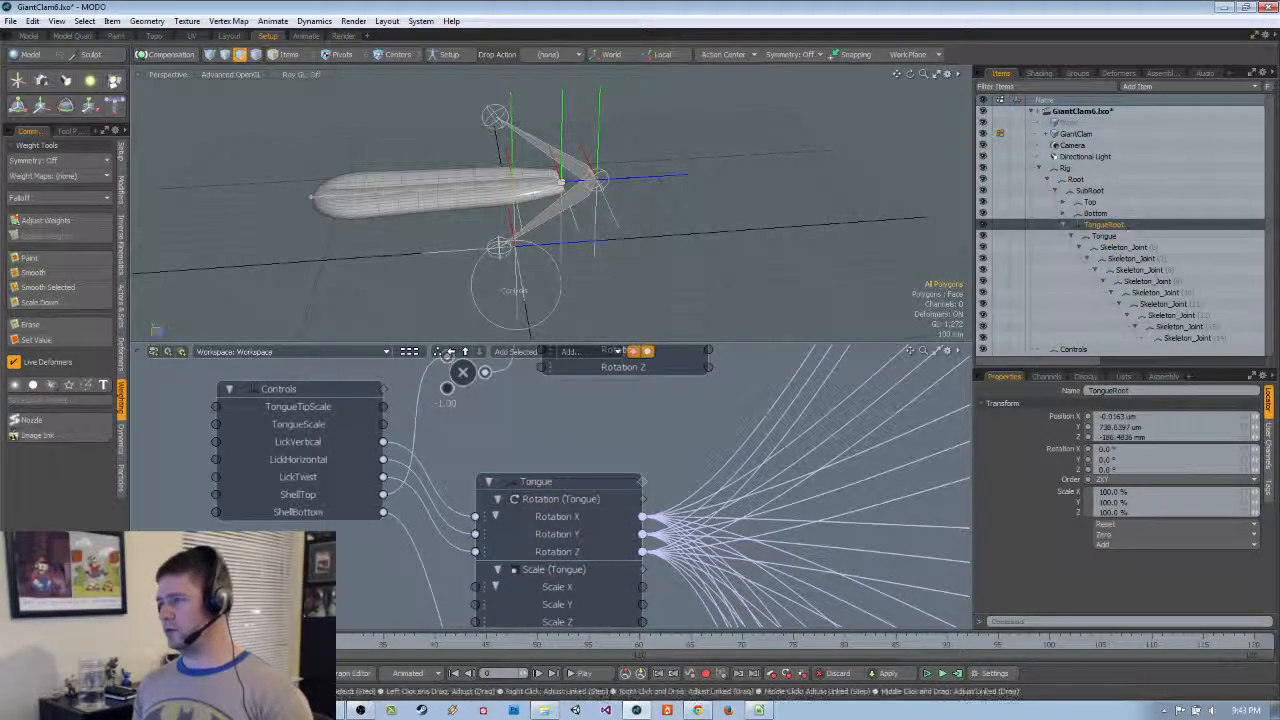
left_click(1245, 494)
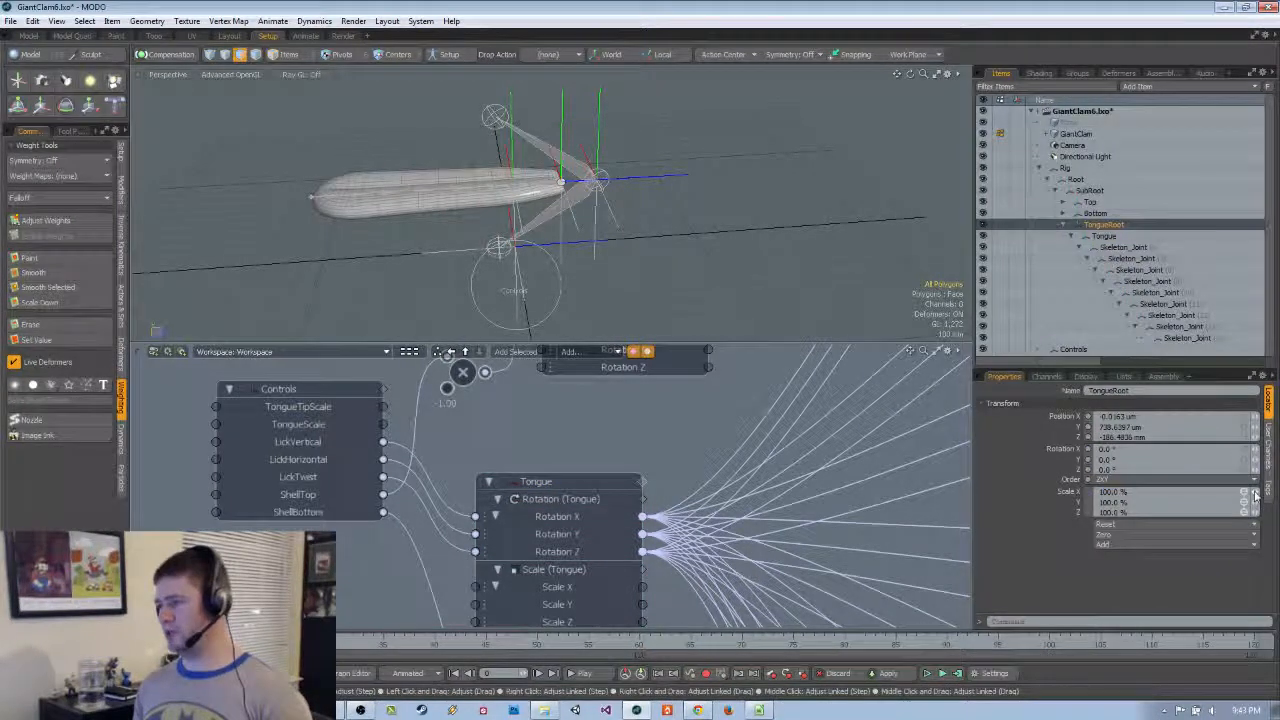
right_click_drag(1255, 497, 1180, 497)
key("ctrl+z")
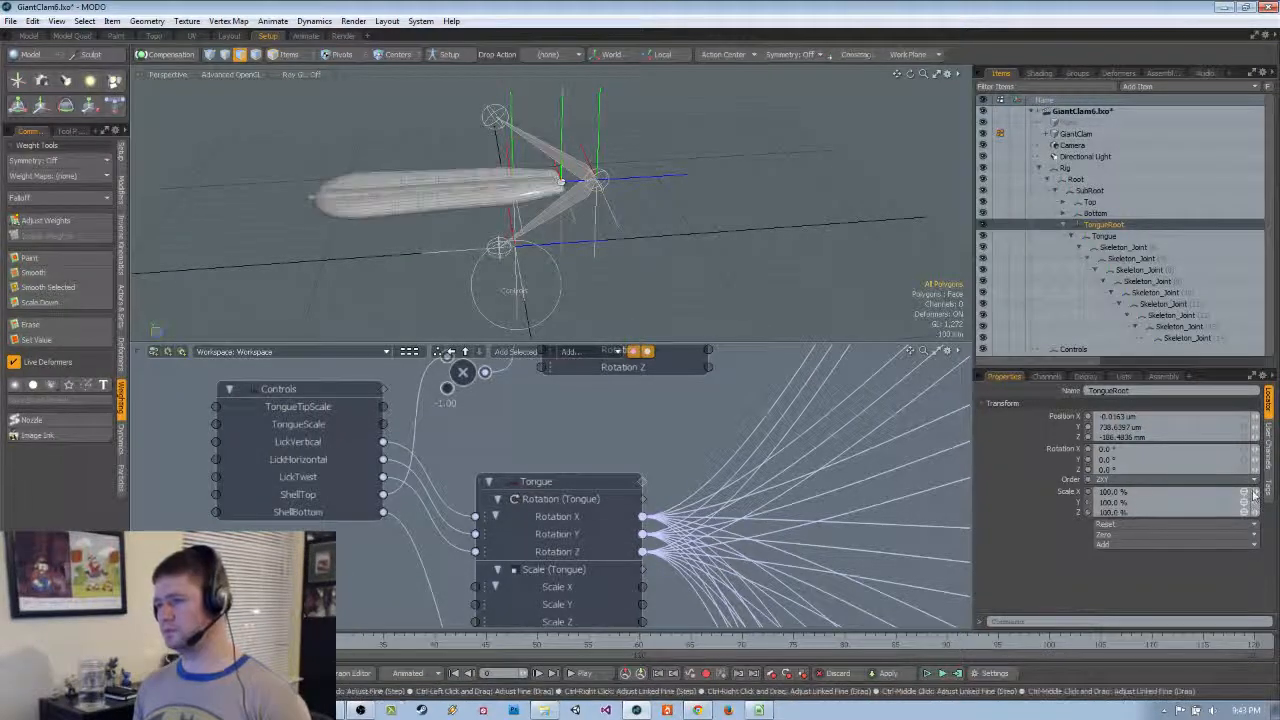
Try scaling the Tongue joint down to about 11% for comparison with TongueRoot, and undo the scaling
left_click(1136, 239)
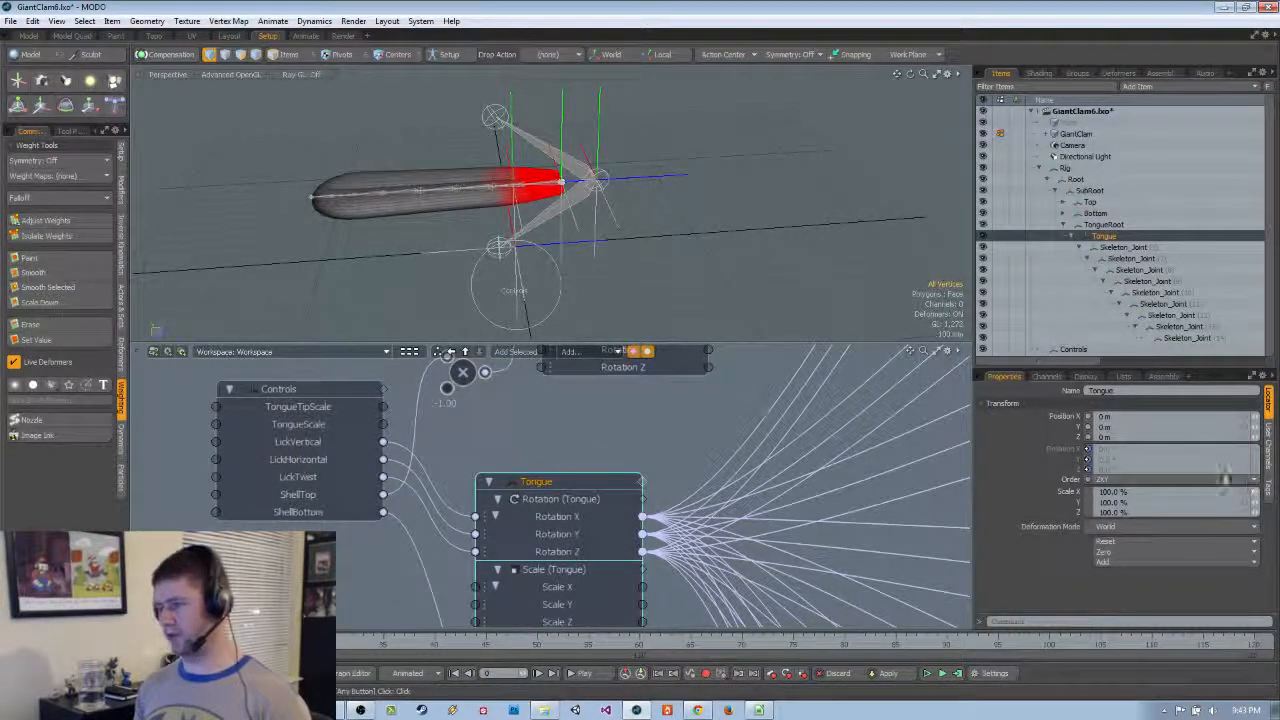
left_click(1243, 492)
right_click_drag(1245, 492, 1175, 492)
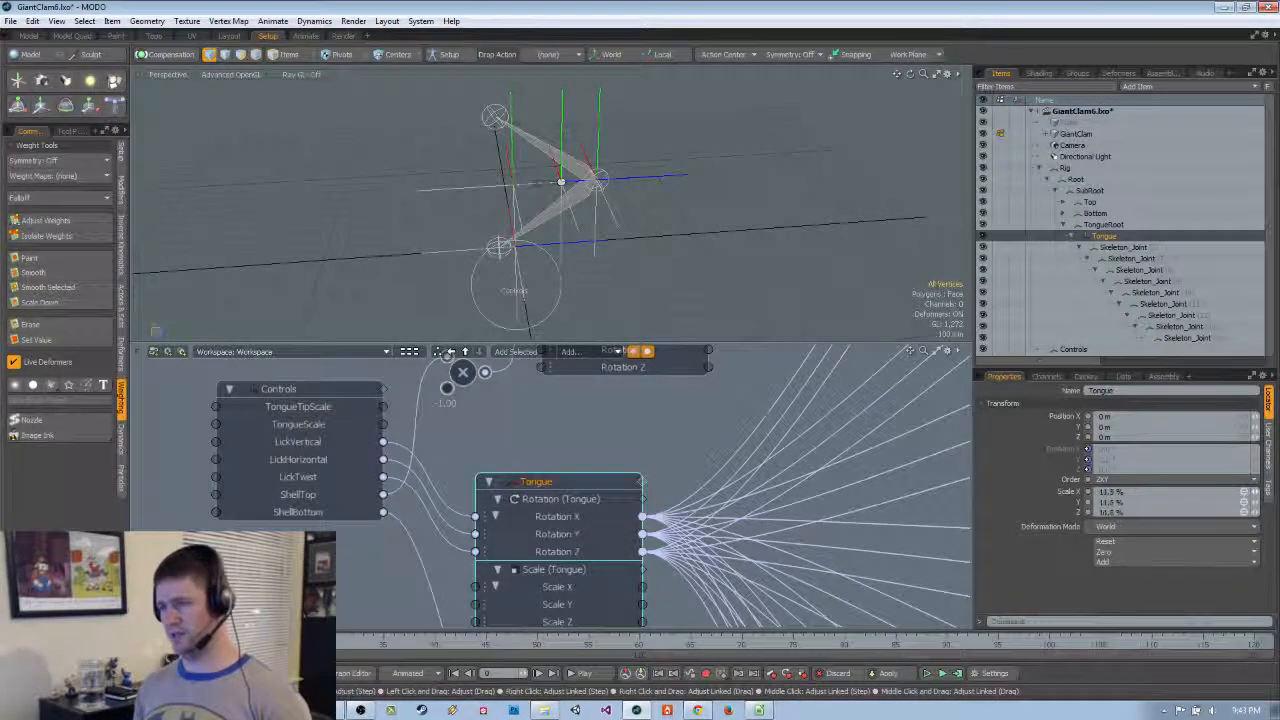
key("ctrl+z")
left_click_drag(772, 238, 737, 257, "alt")
key("space")
key("3")
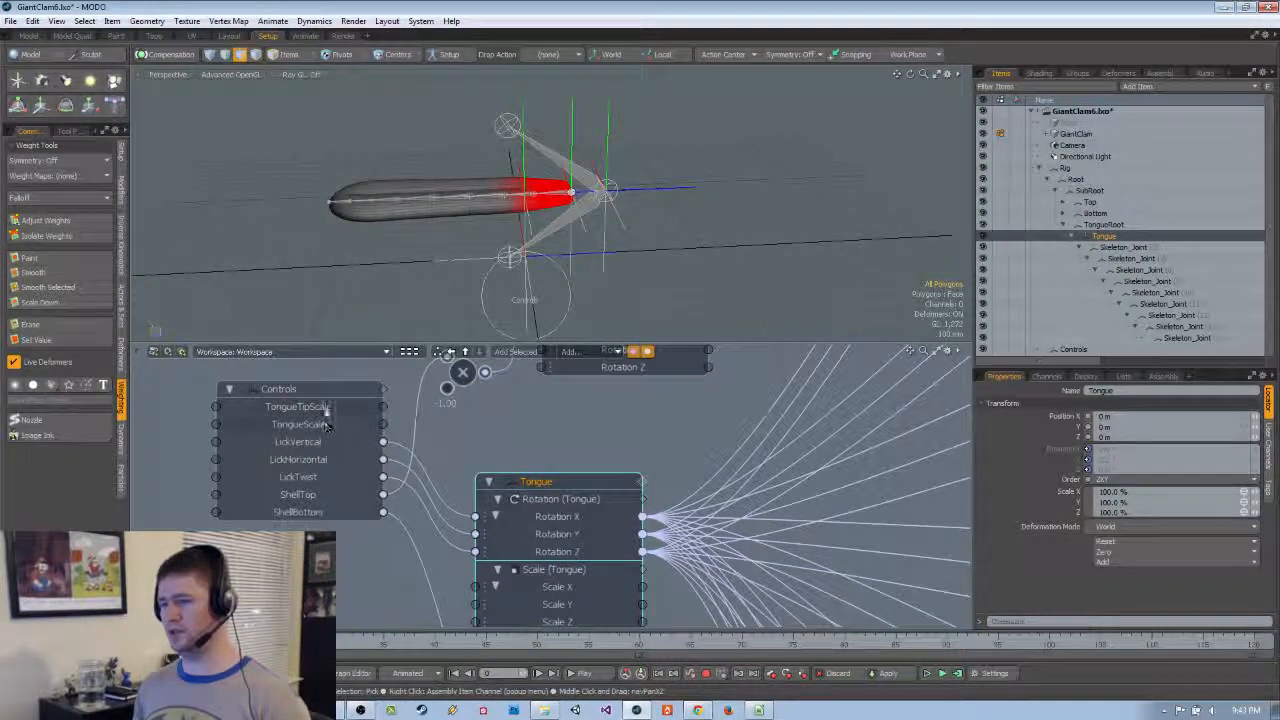
Add TongueRoot to the schematic and place its node below the Bottom node
left_click(1083, 228)
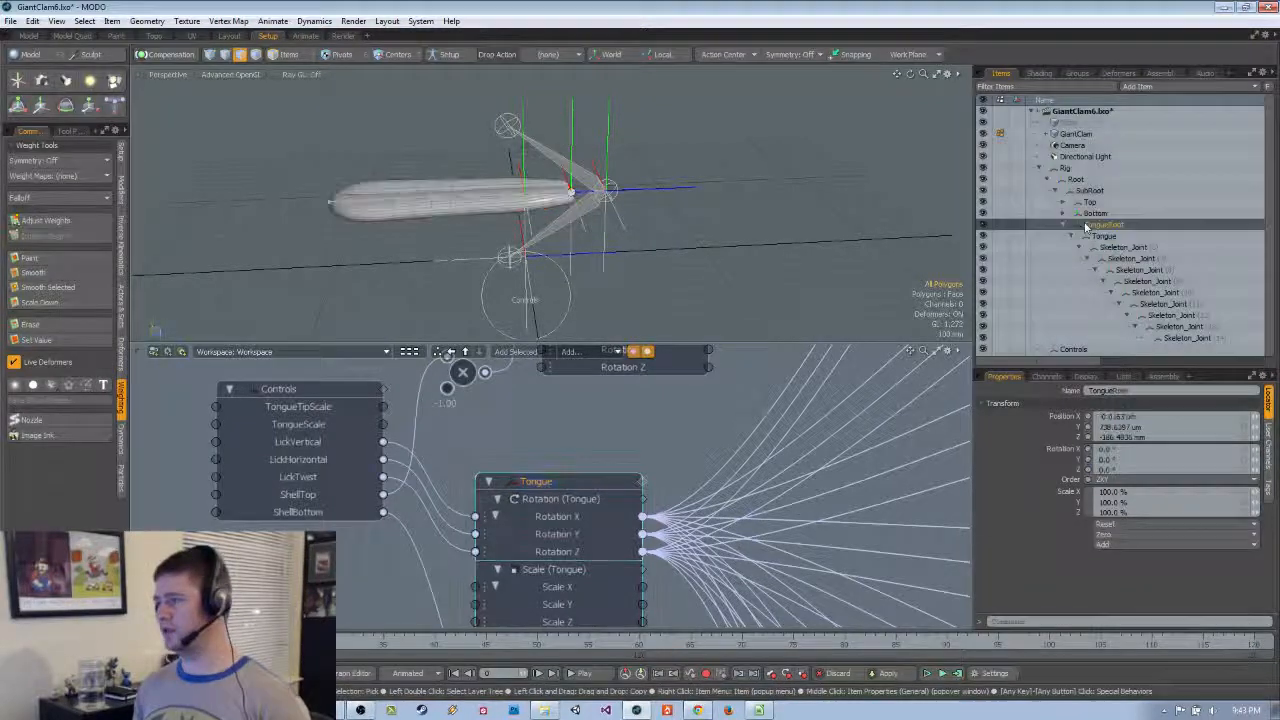
left_click_drag(770, 238, 750, 236, "alt")
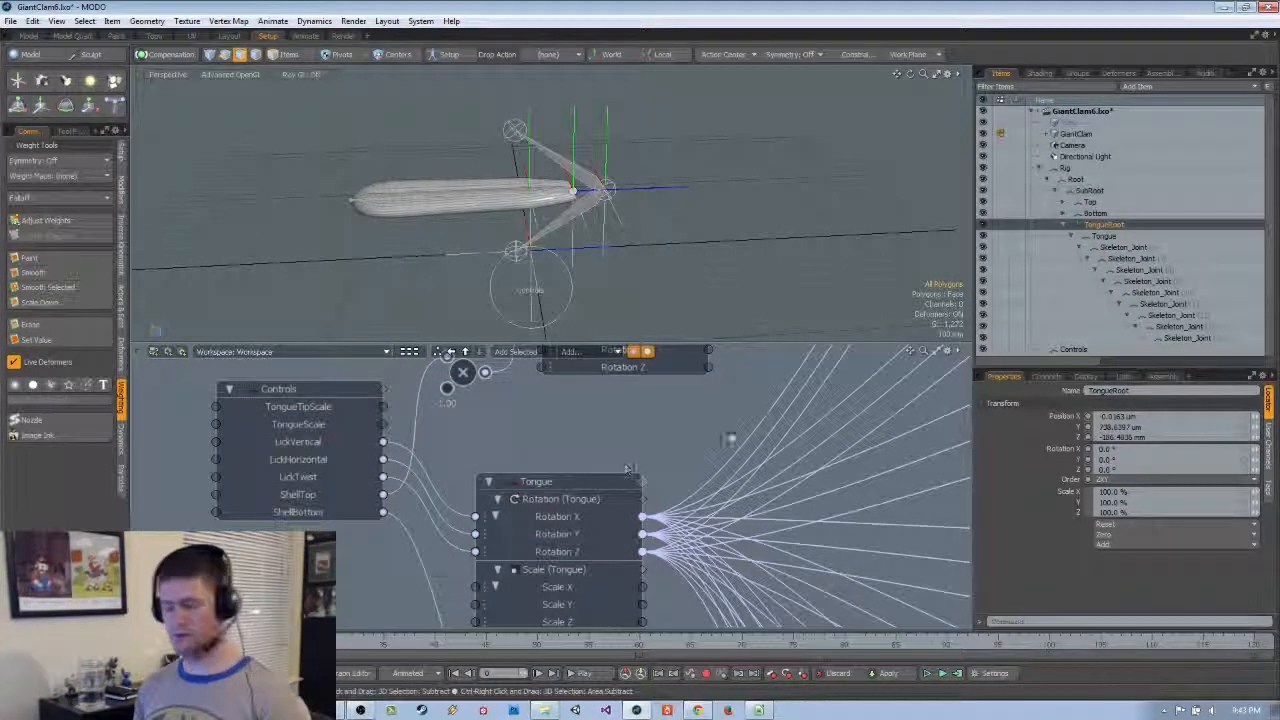
scroll(615, 421, "down", 5)
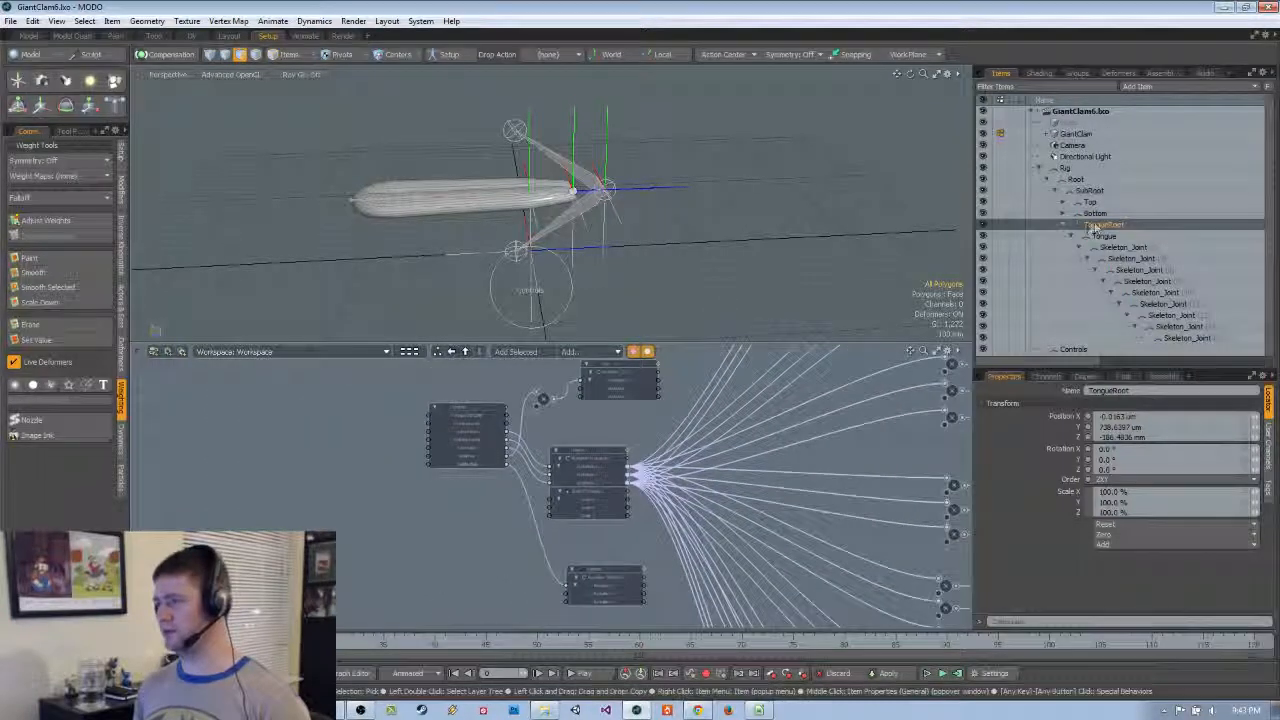
left_click_drag(588, 540, 587, 541)
middle_click_drag(651, 560, 618, 488)
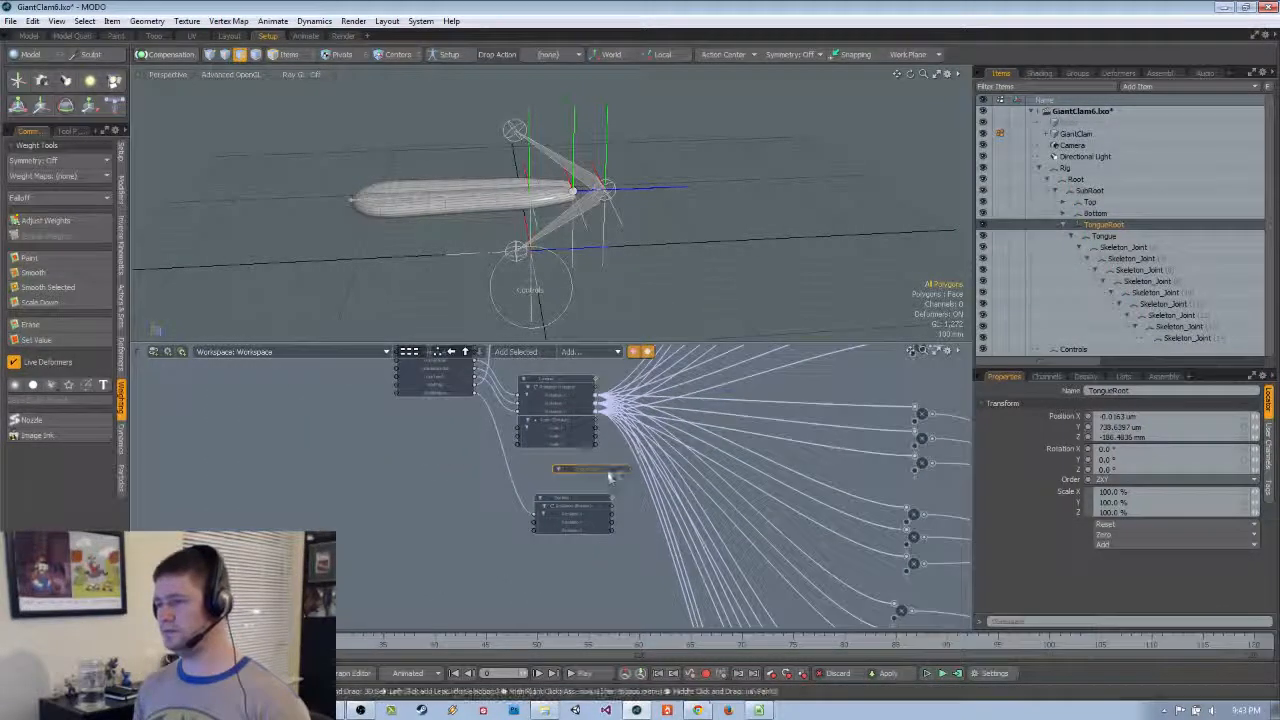
left_click_drag(607, 472, 572, 588)
Add TongueRoot's Scale X, Scale Y and Scale Z channels to its schematic node and expand them
left_click(1047, 376)
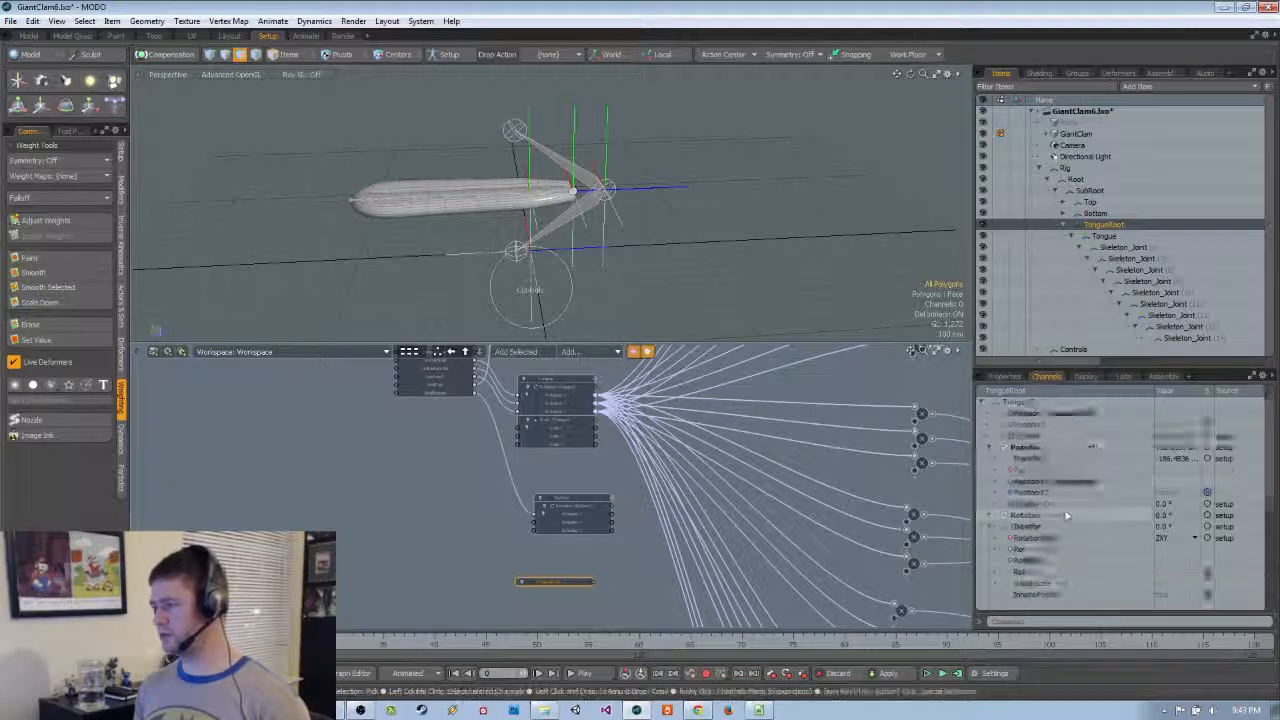
left_click(1042, 436)
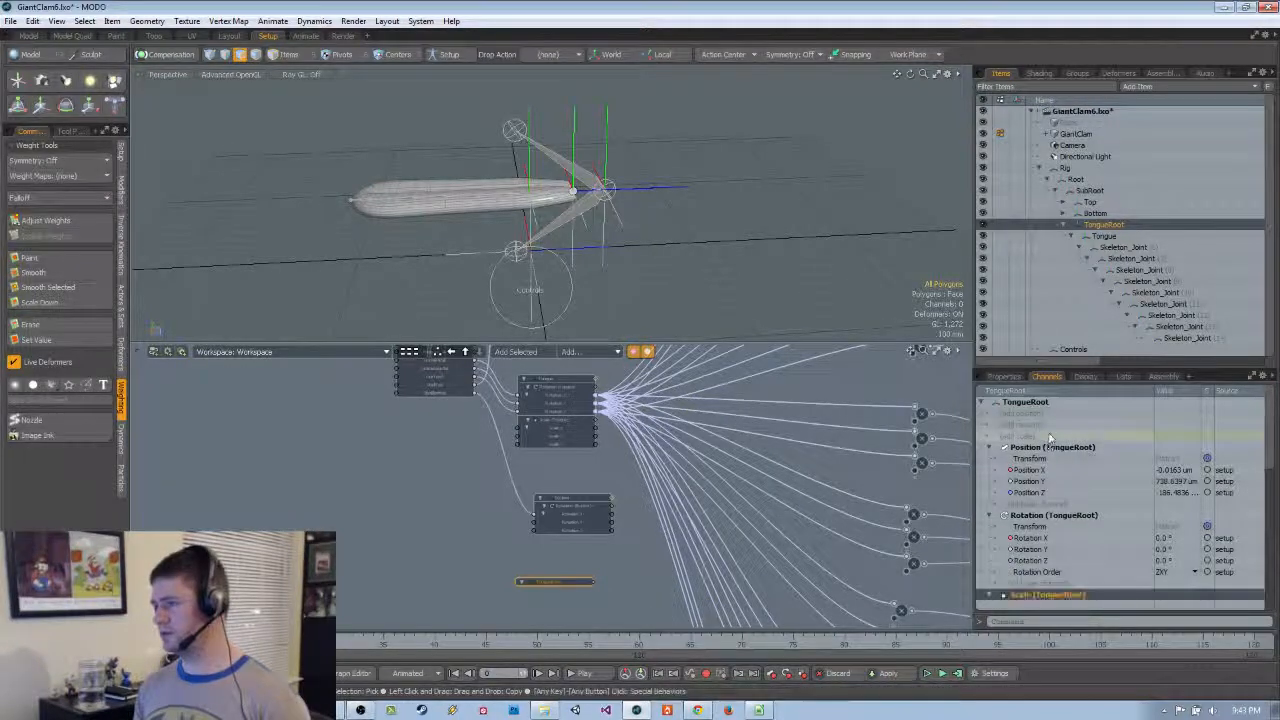
scroll(1046, 536, "down", 4)
left_click(1041, 490)
double_click(1031, 490)
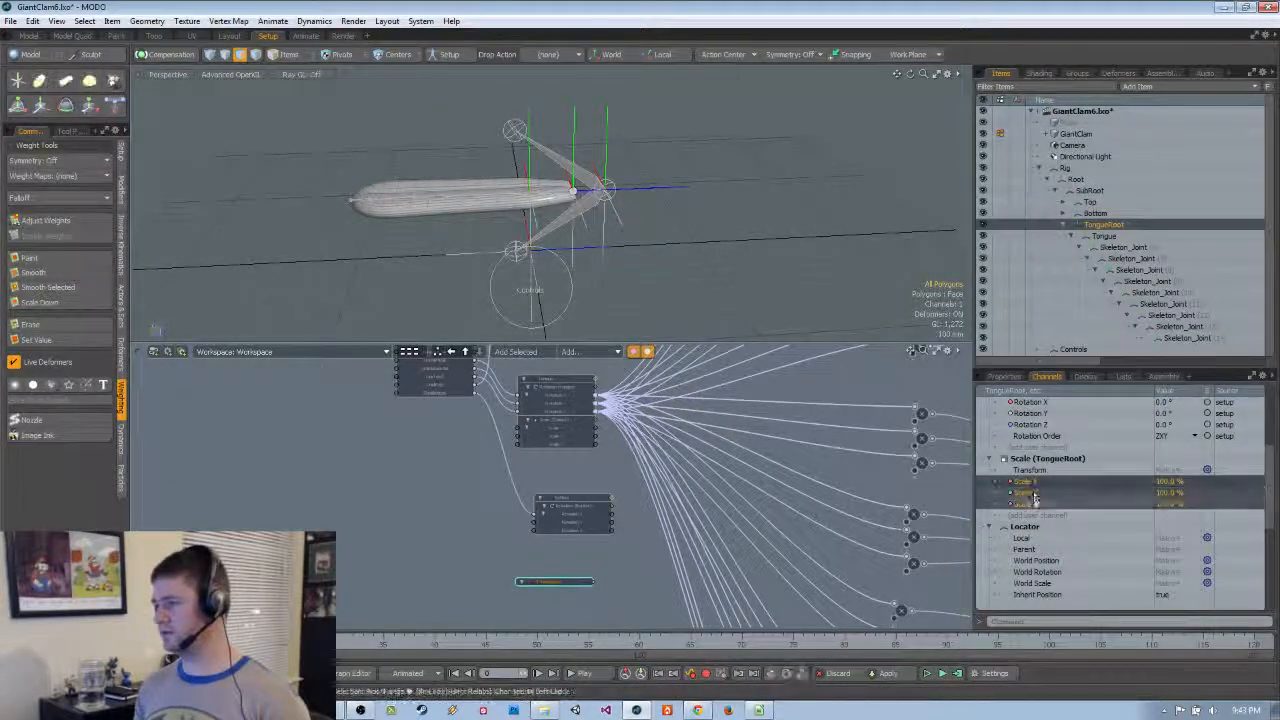
left_click_drag(641, 571, 586, 549)
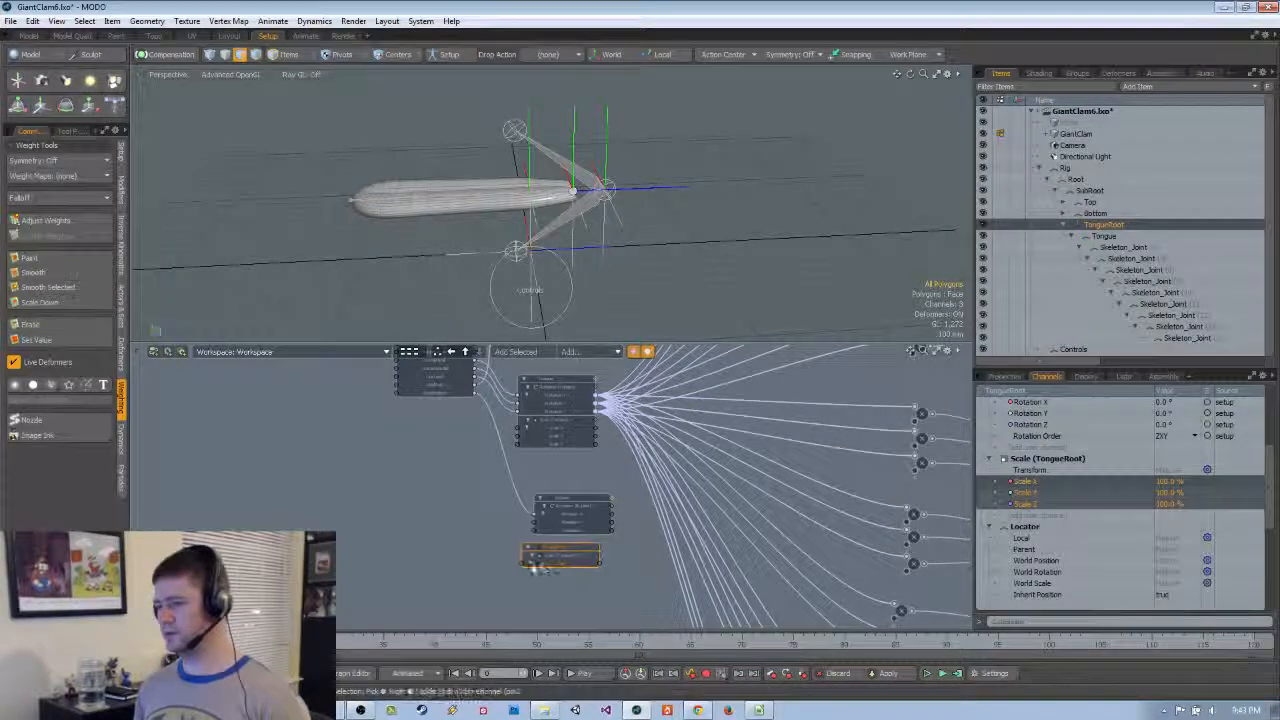
left_click(532, 563)
Link the TongueScale channel of Controls to Scale X, Scale Y and Scale Z of TongueRoot
middle_click_drag(396, 463, 399, 503)
scroll(454, 455, "up", 8)
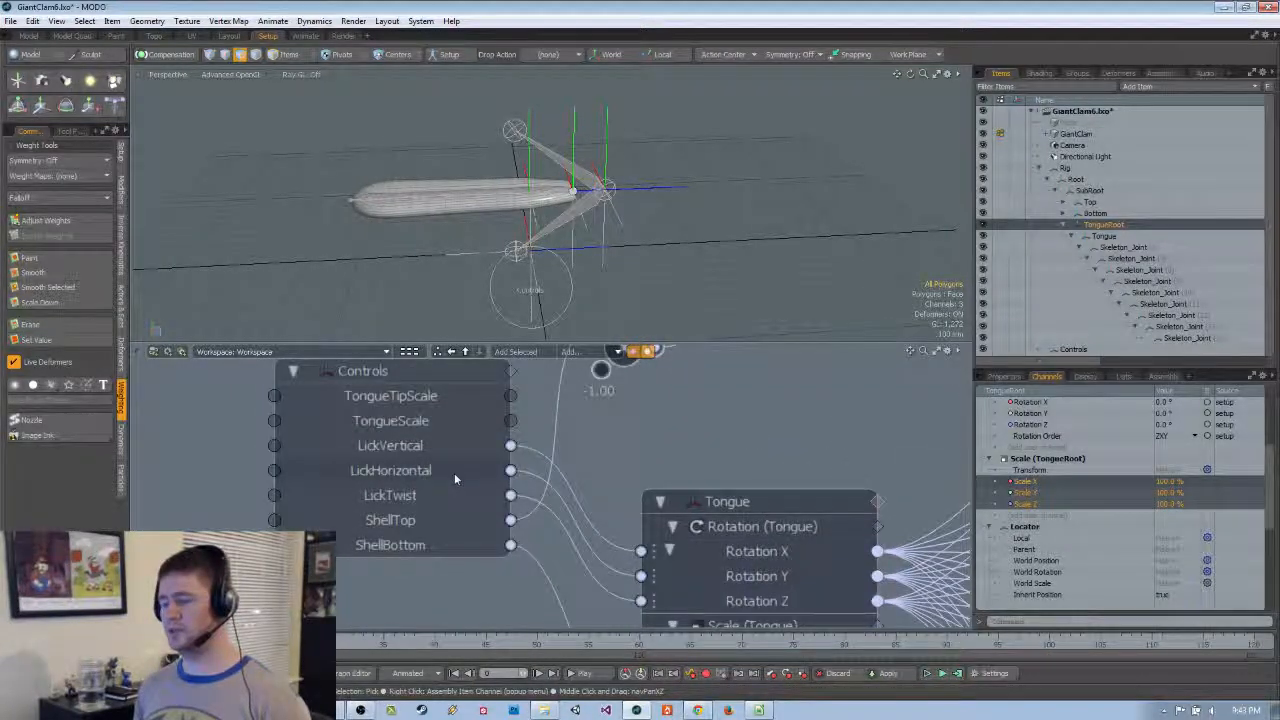
scroll(454, 473, "down", 6)
middle_click_drag(456, 470, 436, 396)
left_click_drag(455, 392, 502, 617)
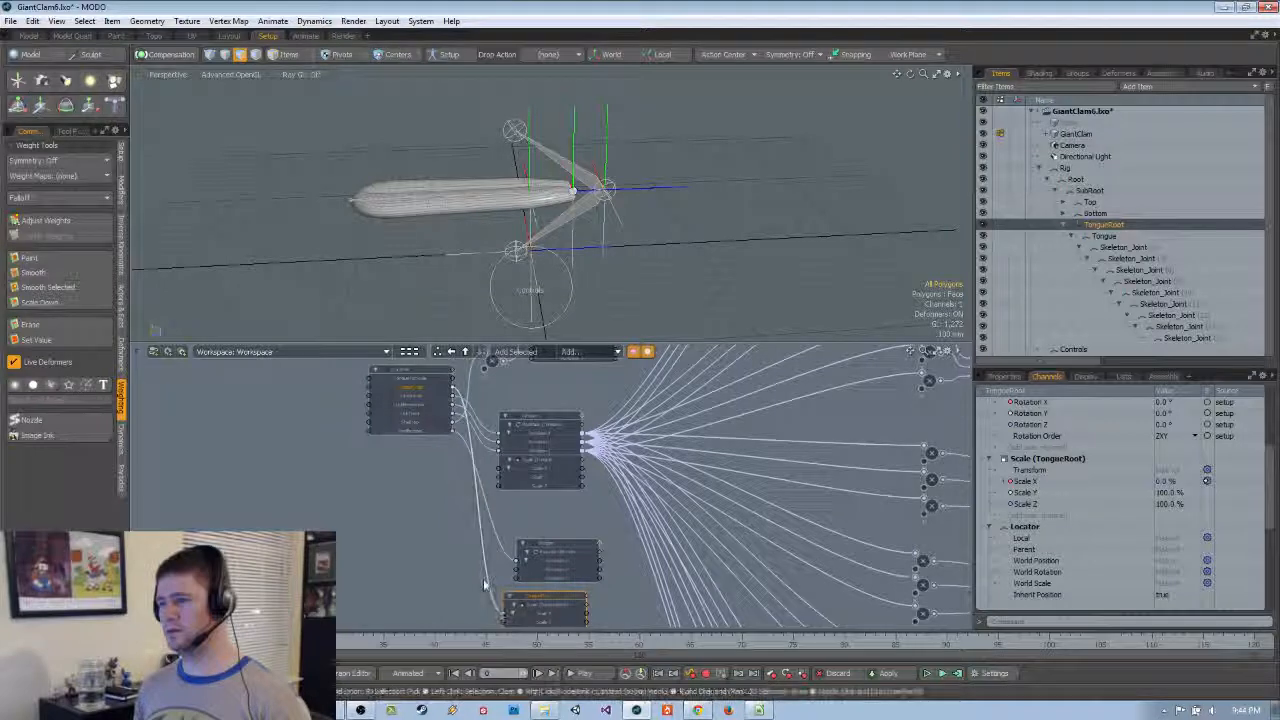
middle_click_drag(451, 436, 450, 420)
scroll(457, 376, "down", 1)
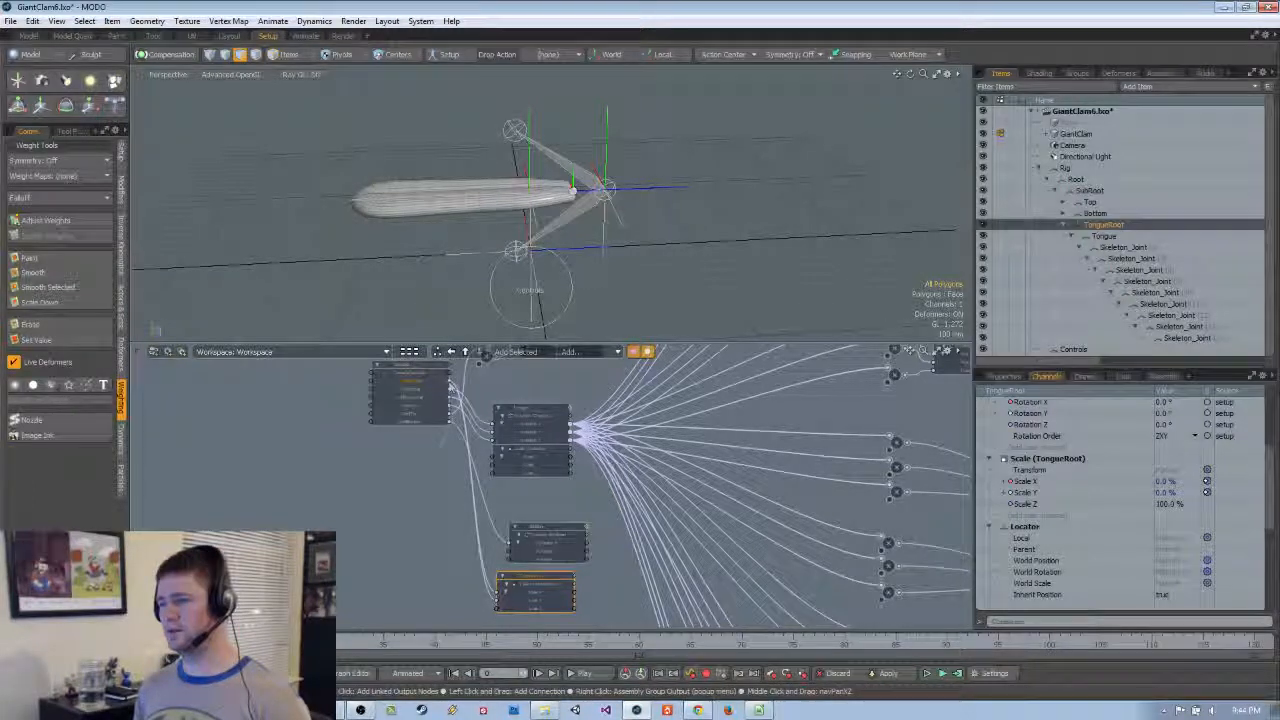
left_click_drag(496, 612, 497, 608)
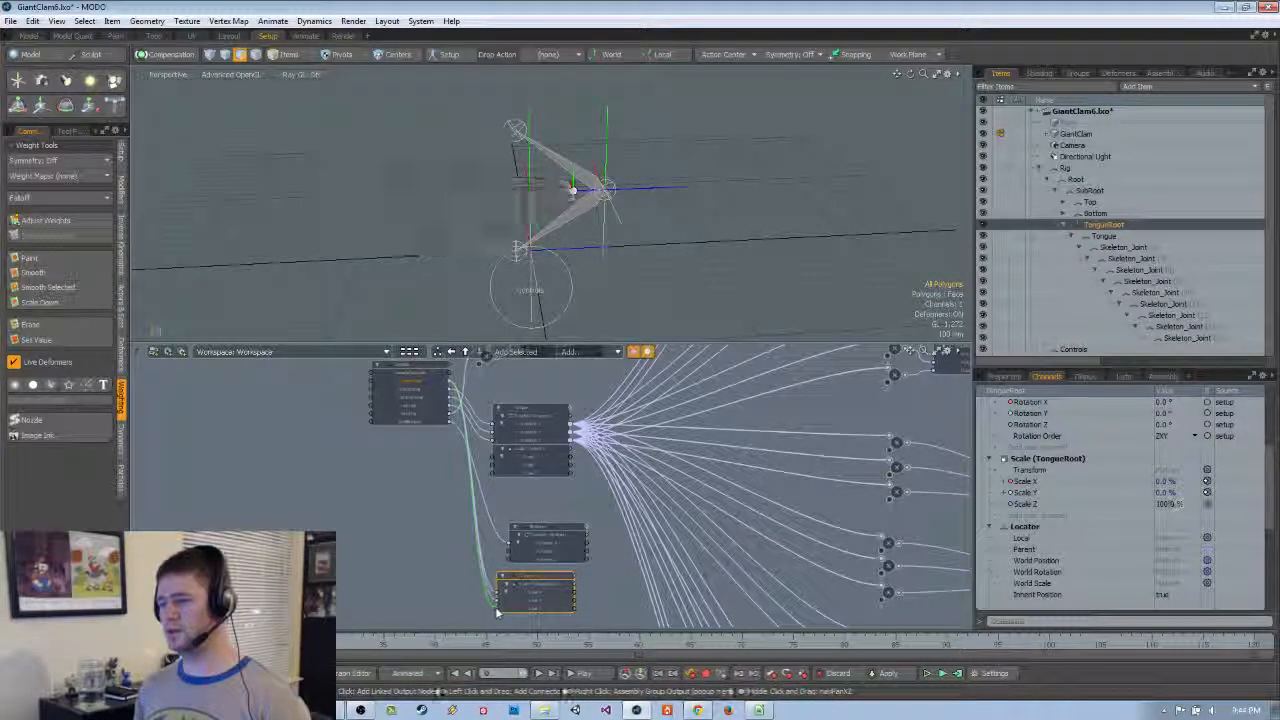
Set the TongueScale user channel of Controls to 100
middle_click_drag(418, 375, 423, 432)
scroll(423, 432, "up", 5)
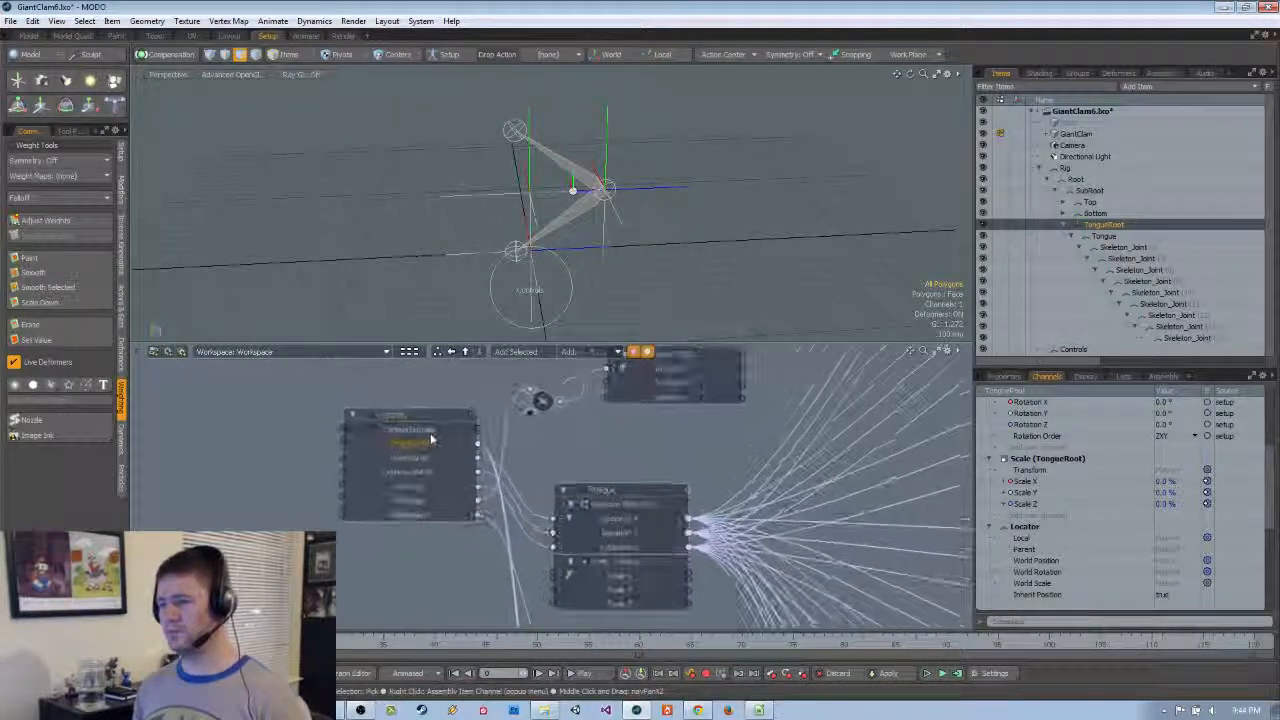
left_click(428, 452)
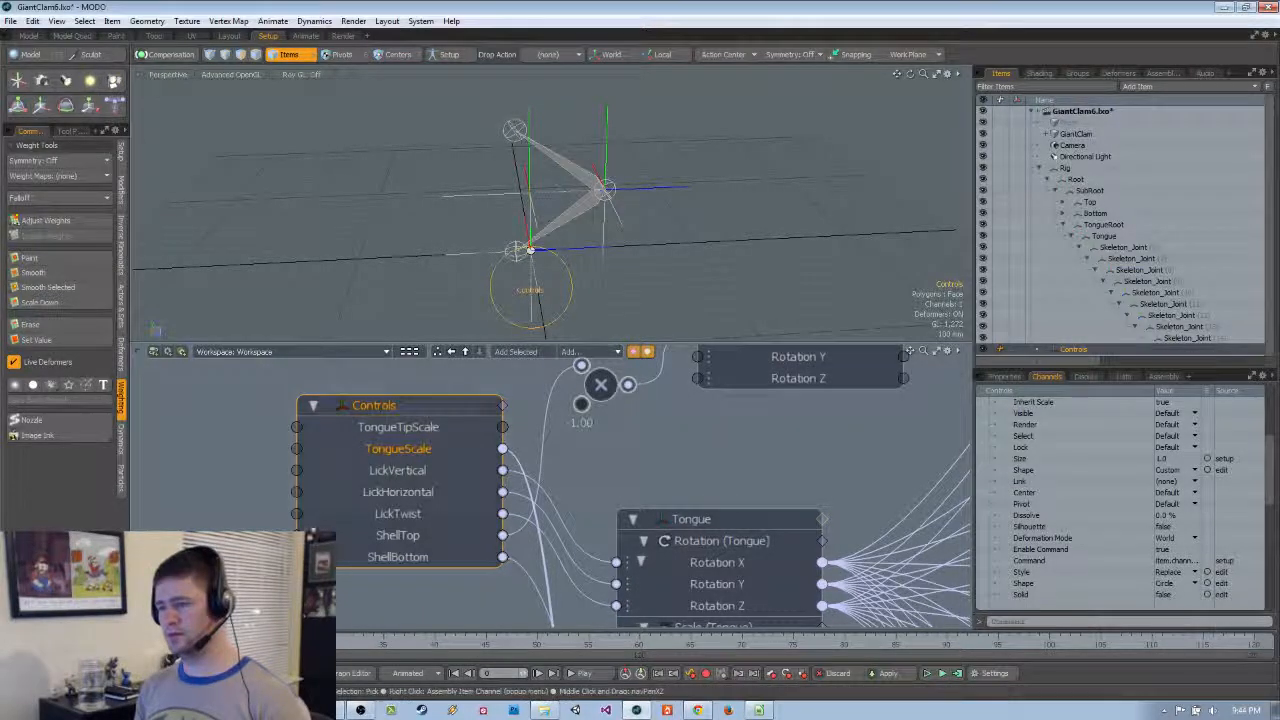
scroll(312, 525, "down", 3)
scroll(320, 523, "up", 3)
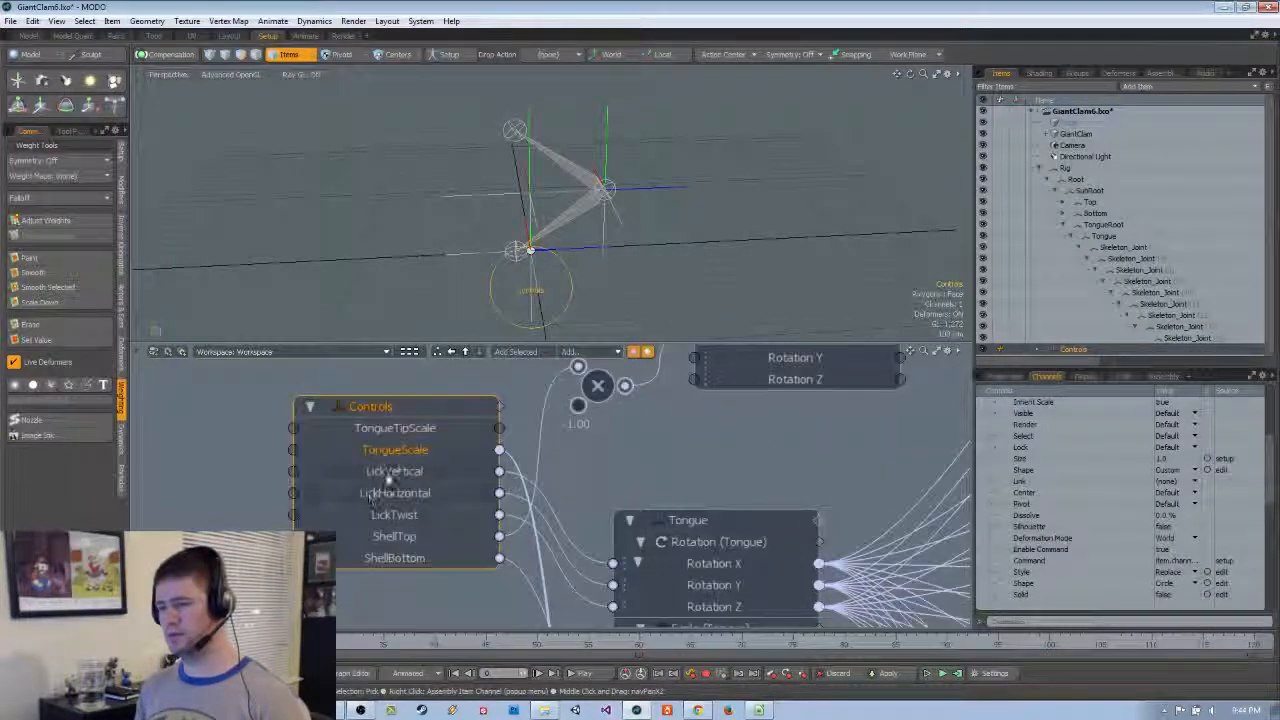
left_click(1005, 376)
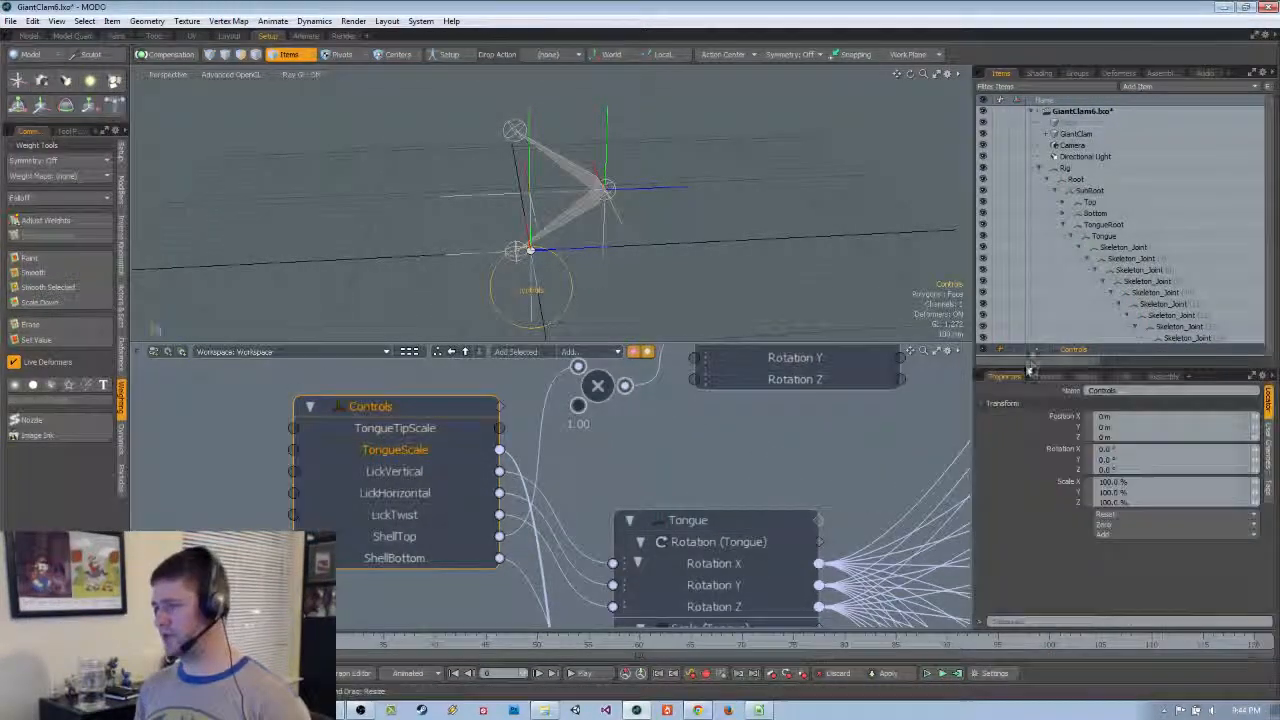
left_click(1270, 440)
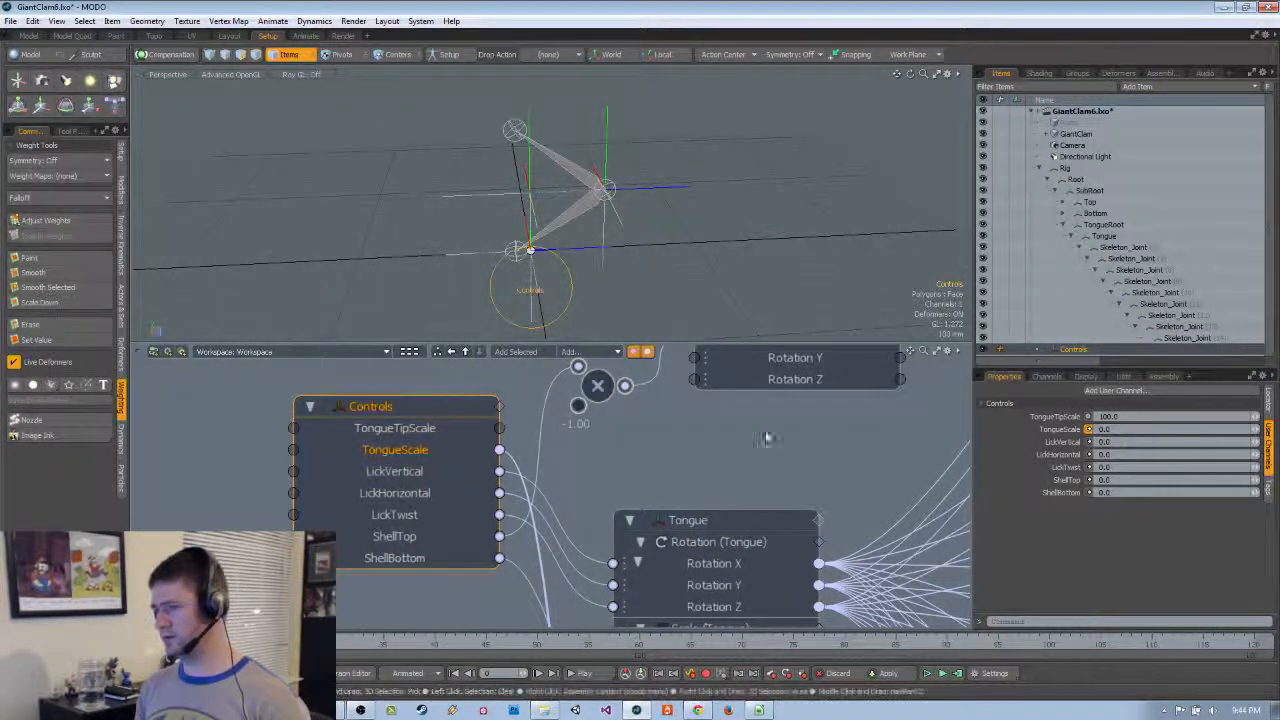
scroll(566, 392, "down", 3)
left_click(1140, 428)
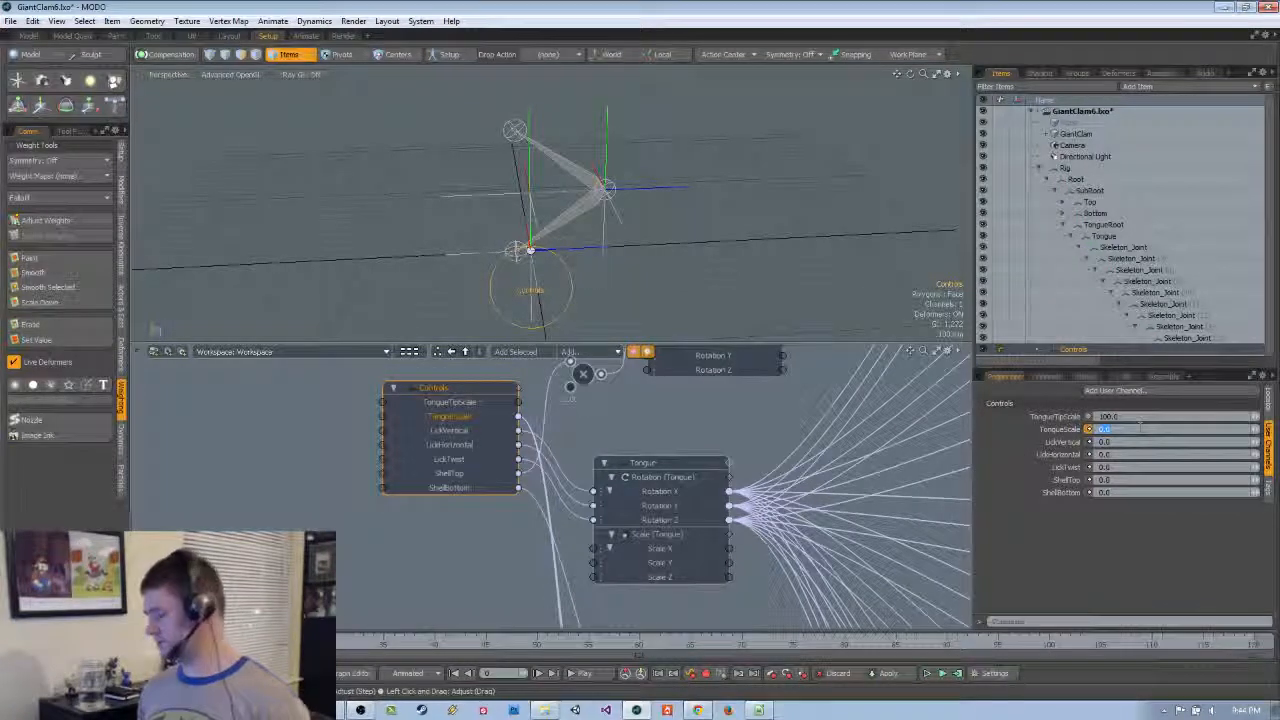
type("100")
key("Return")
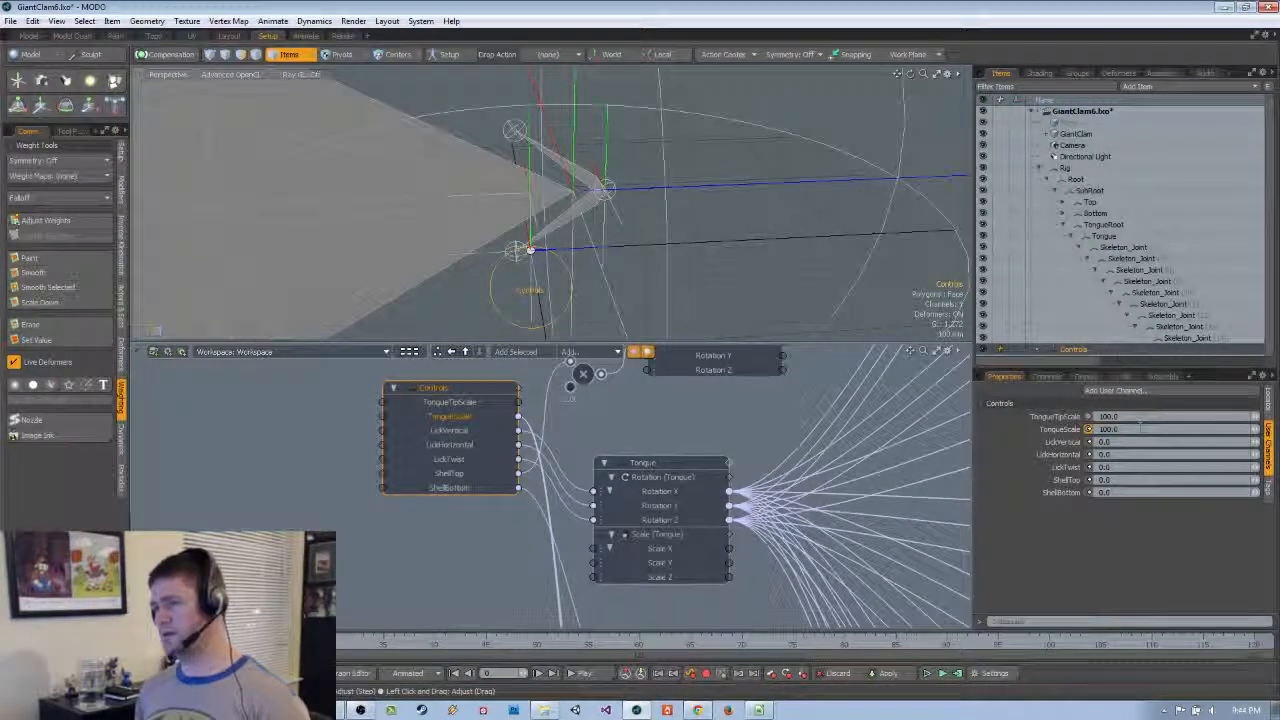
Undo the TongueScale value change and the links from TongueScale to TongueRoot's scale channels
scroll(604, 198, "down", 12)
scroll(604, 198, "up", 8)
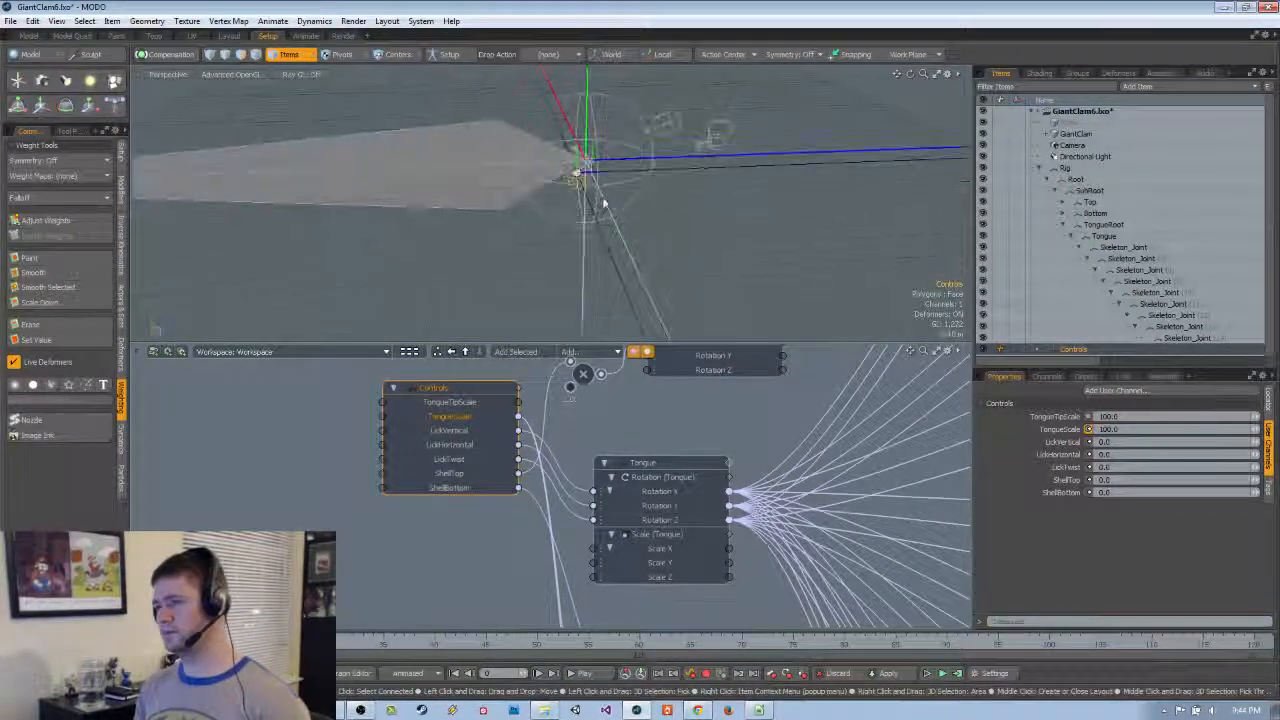
left_click(620, 205)
key("ctrl+z")
key("ctrl+z")
key("ctrl+z")
key("ctrl+z")
key("ctrl+z")
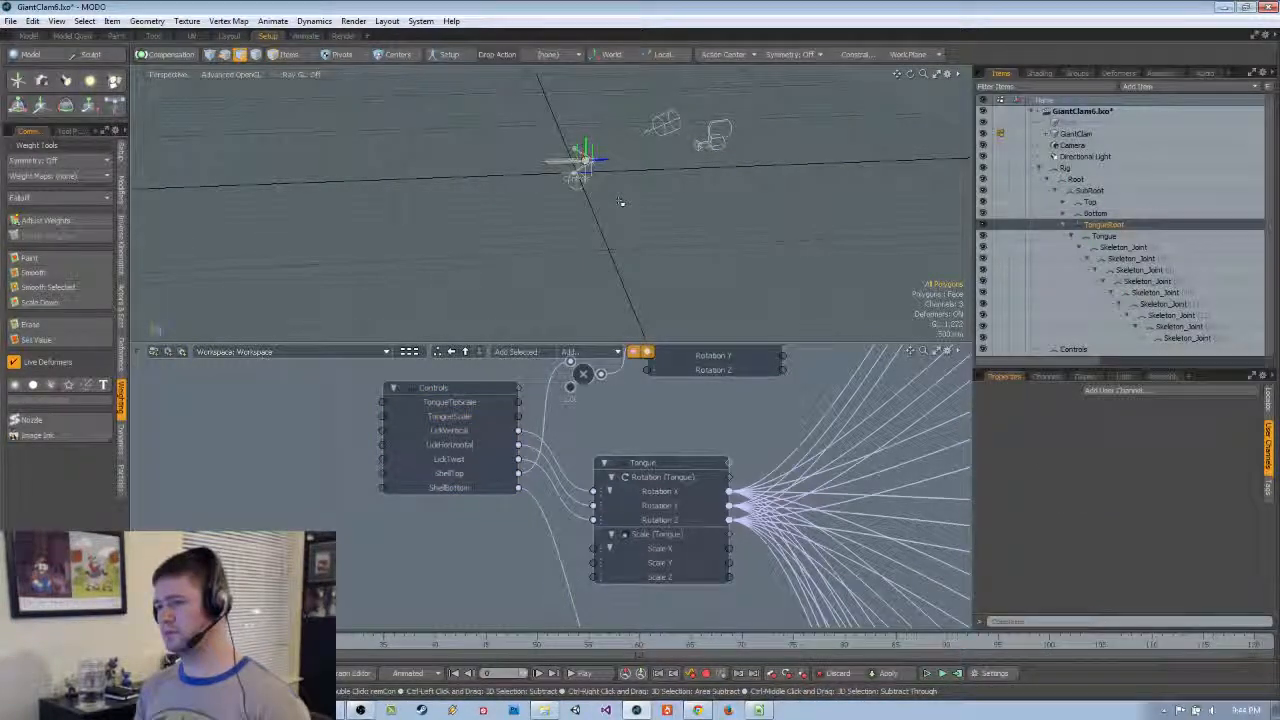
Clear the selection and enlarge the schematic area by shrinking the perspective view above it
scroll(566, 451, "down", 2)
left_click_drag(598, 580, 568, 472, "alt")
left_click_drag(457, 471, 466, 506, "alt")
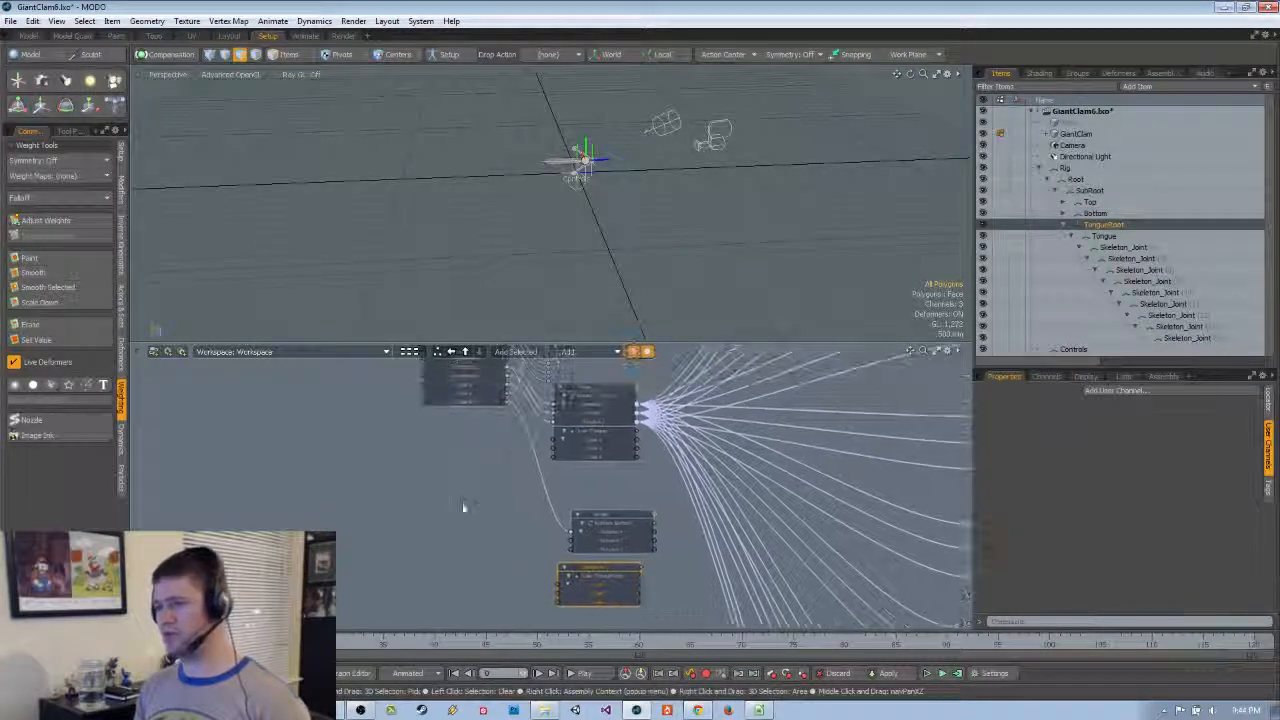
left_click(466, 506)
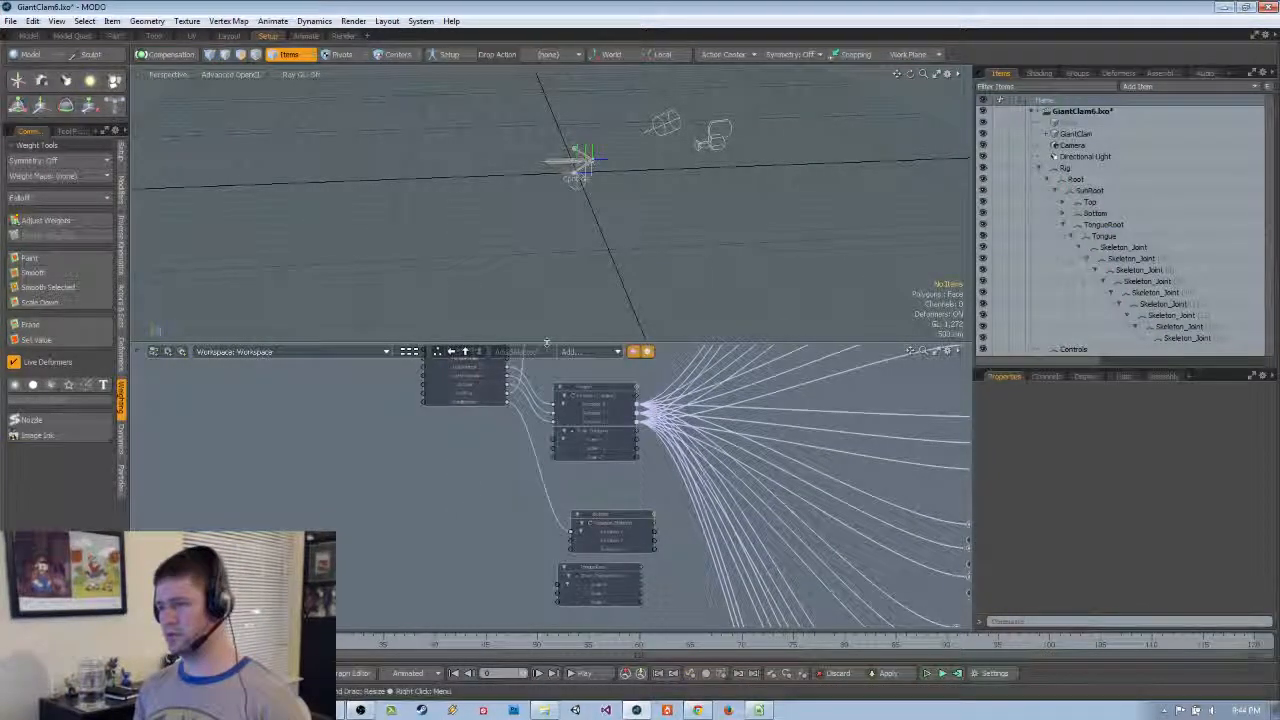
left_click_drag(551, 345, 546, 255)
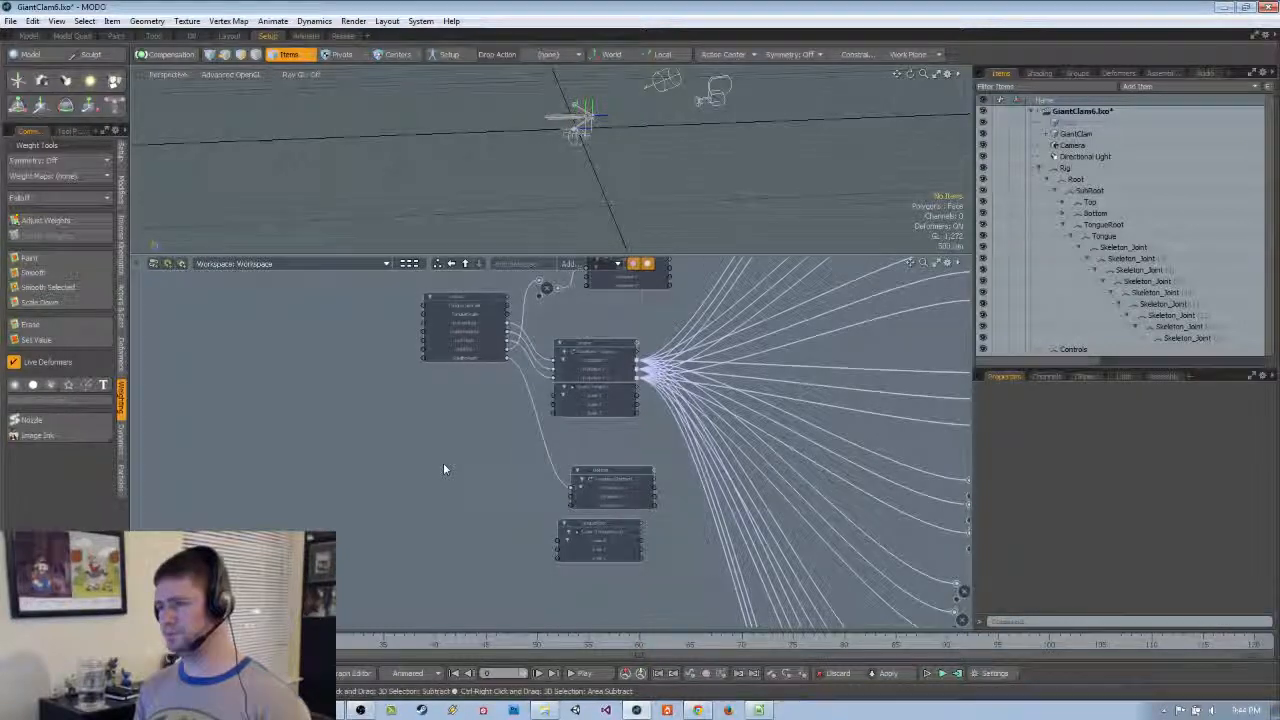
Save the scene under the new file name GiantClam7
left_click(10, 20)
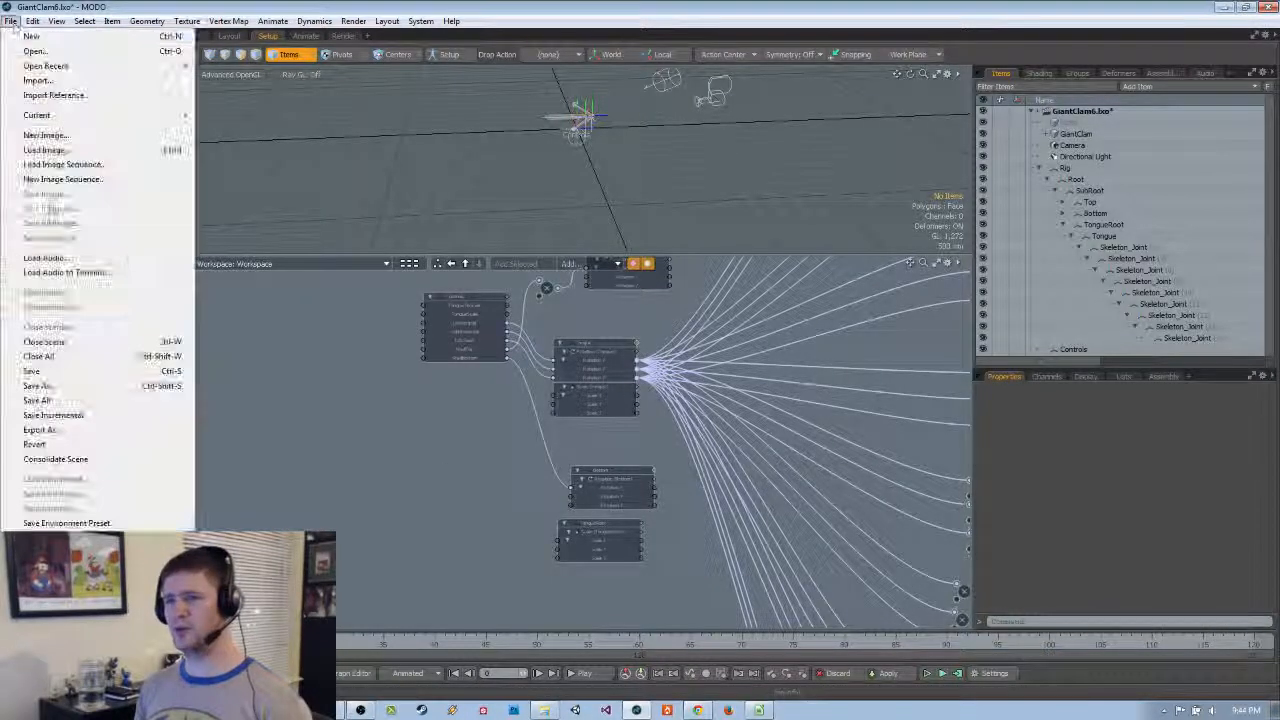
left_click(85, 386)
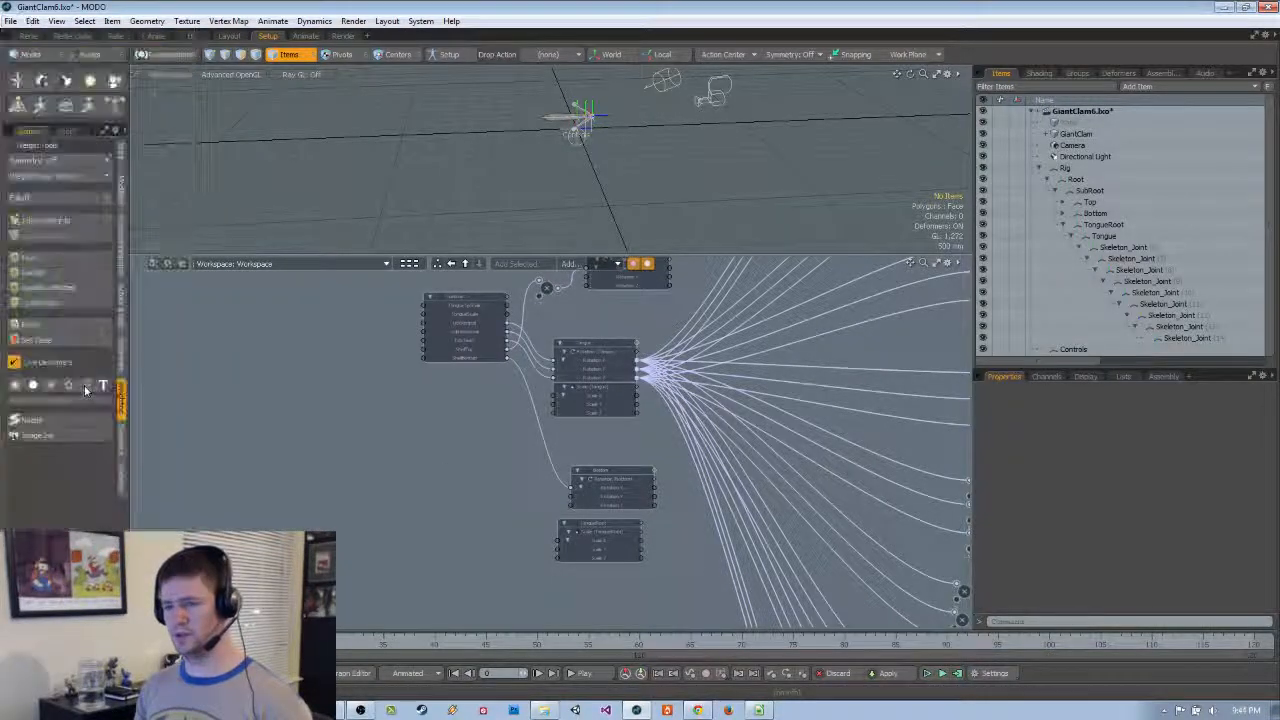
left_click(130, 318)
left_click_drag(130, 318, 137, 318)
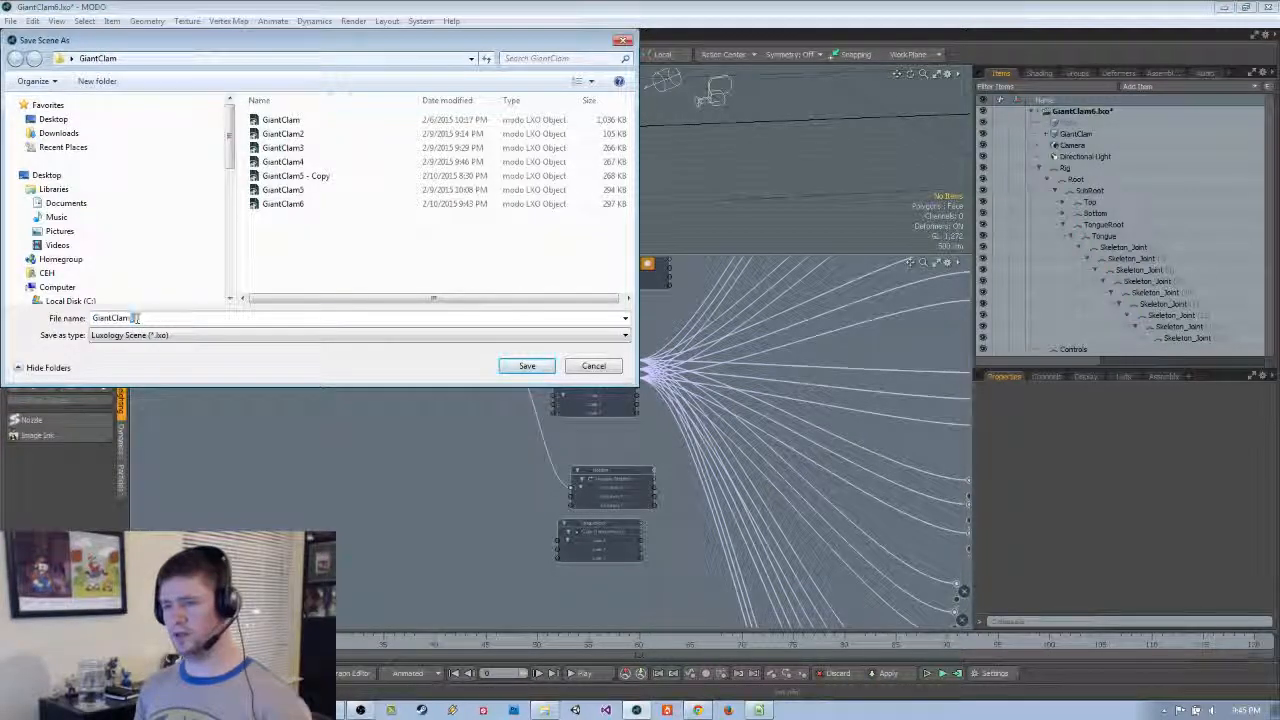
type("7")
key("Return")
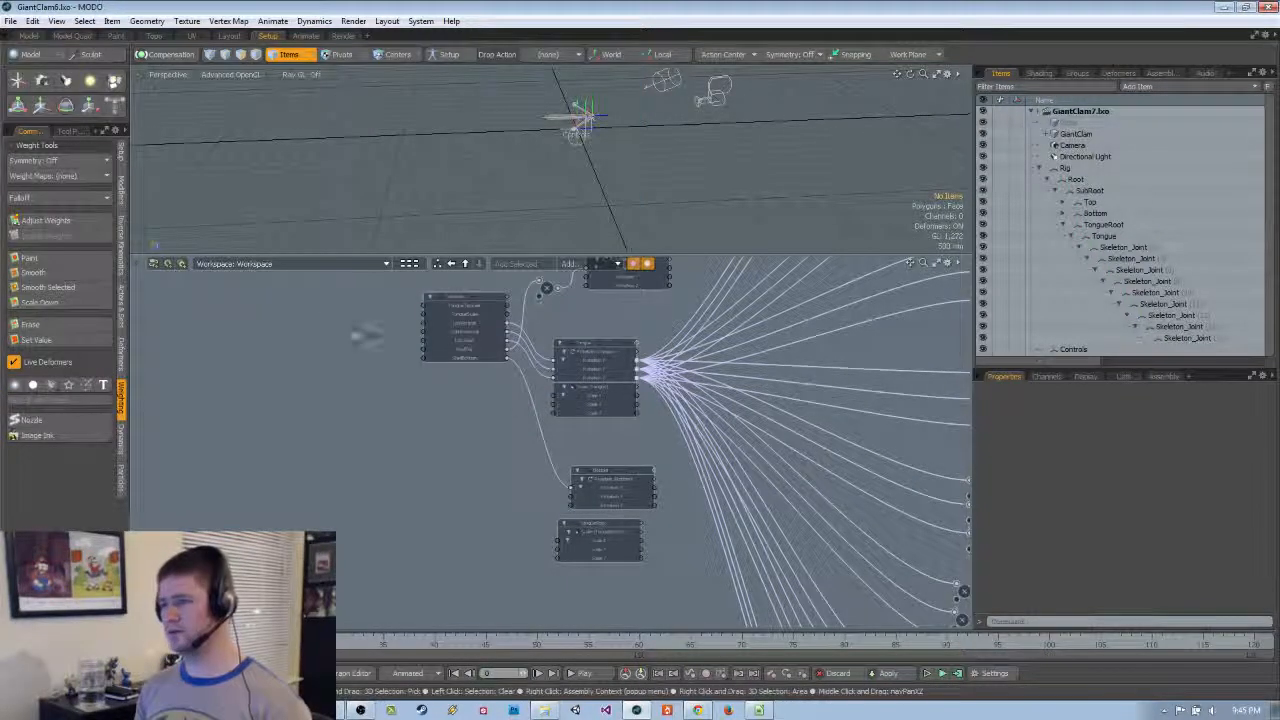
Select the Controls item, display its channels in the viewport and enter 100 for the TongueScale user channel
scroll(435, 385, "up", 5)
left_click(490, 362)
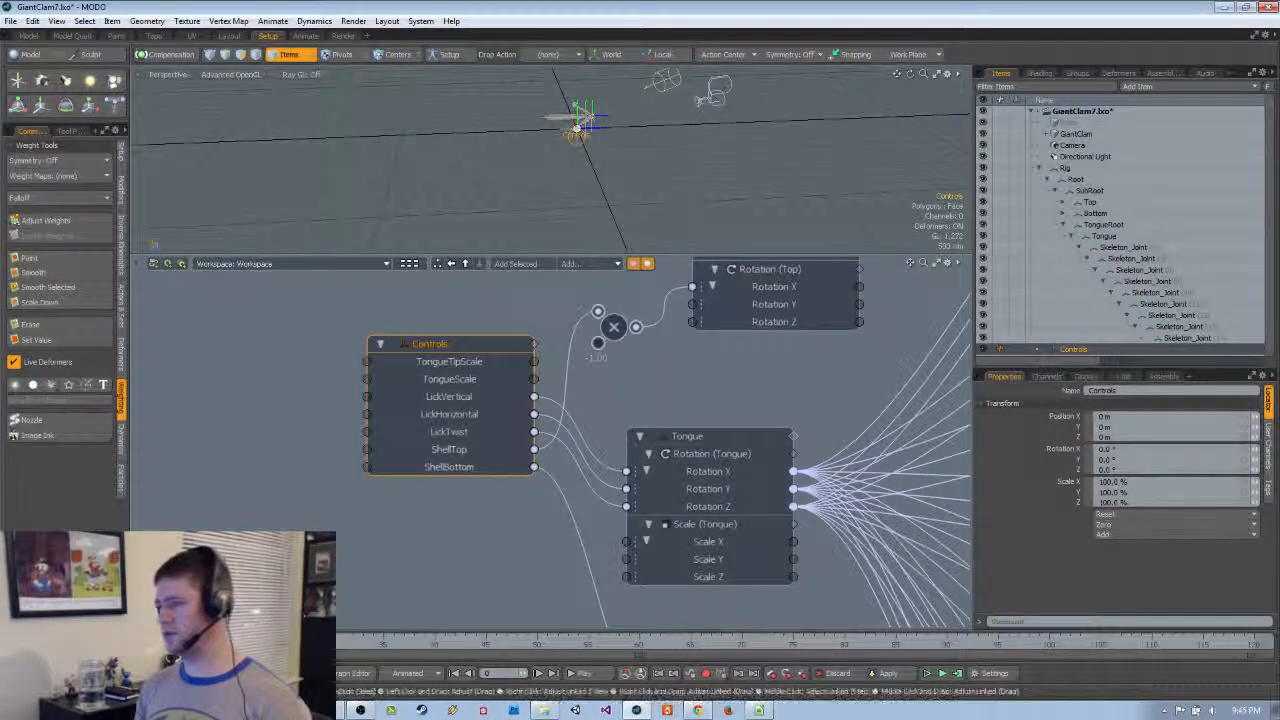
left_click(750, 188)
left_click(579, 142)
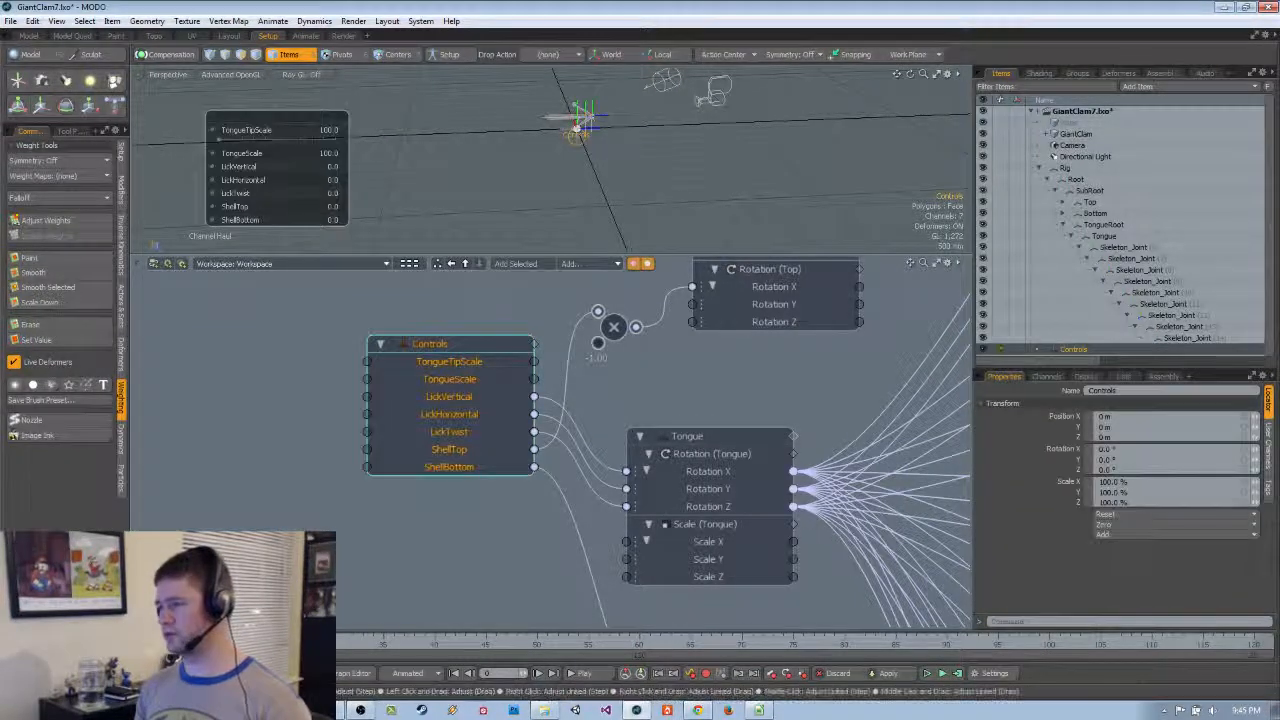
left_click(1267, 448)
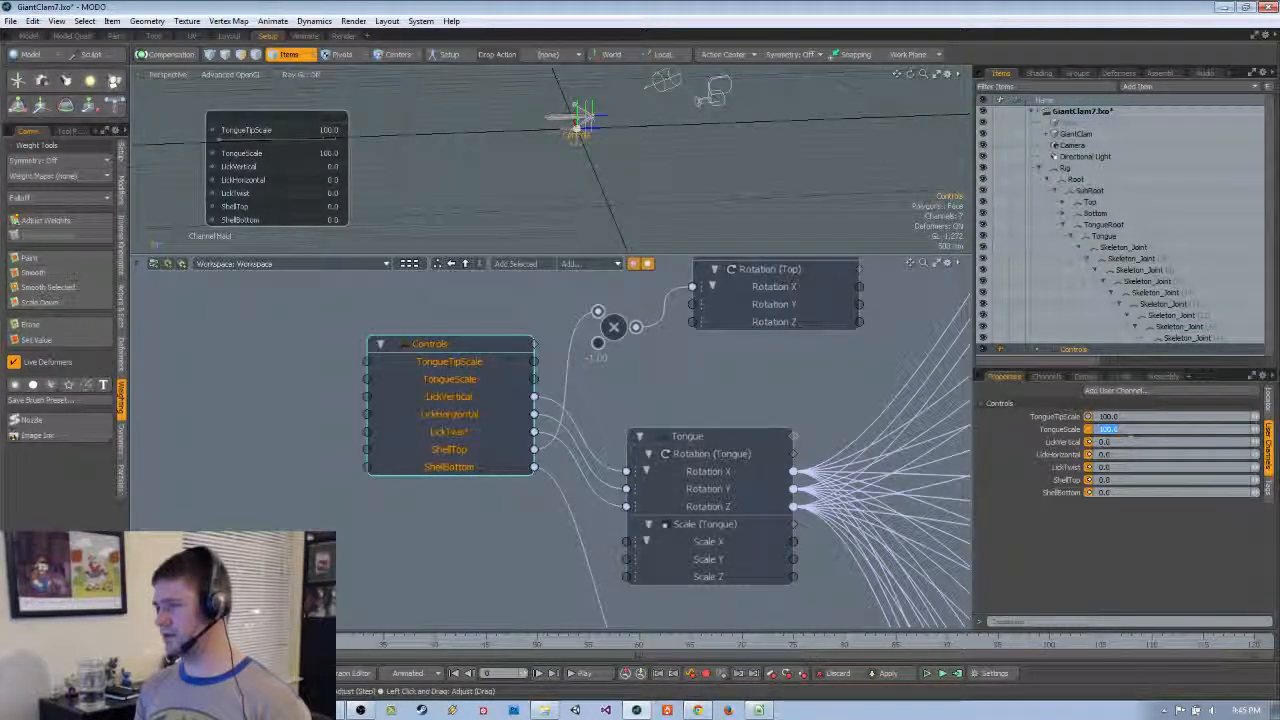
key("Return")
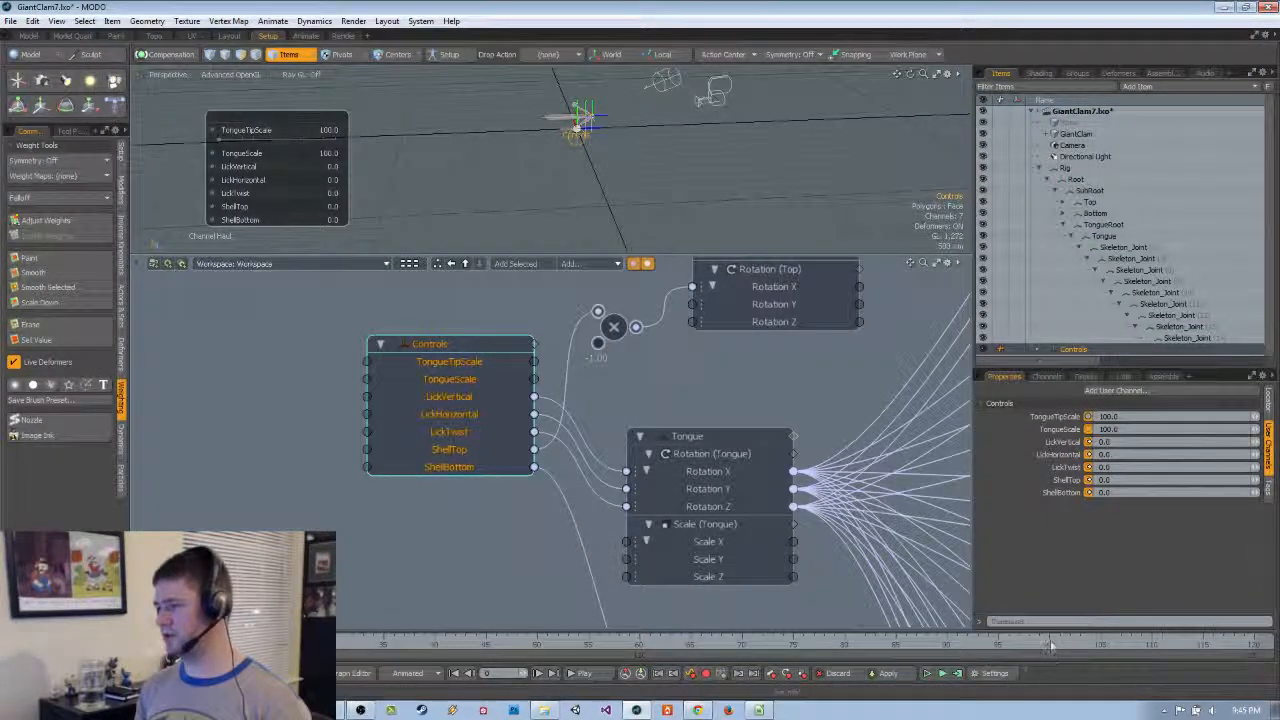
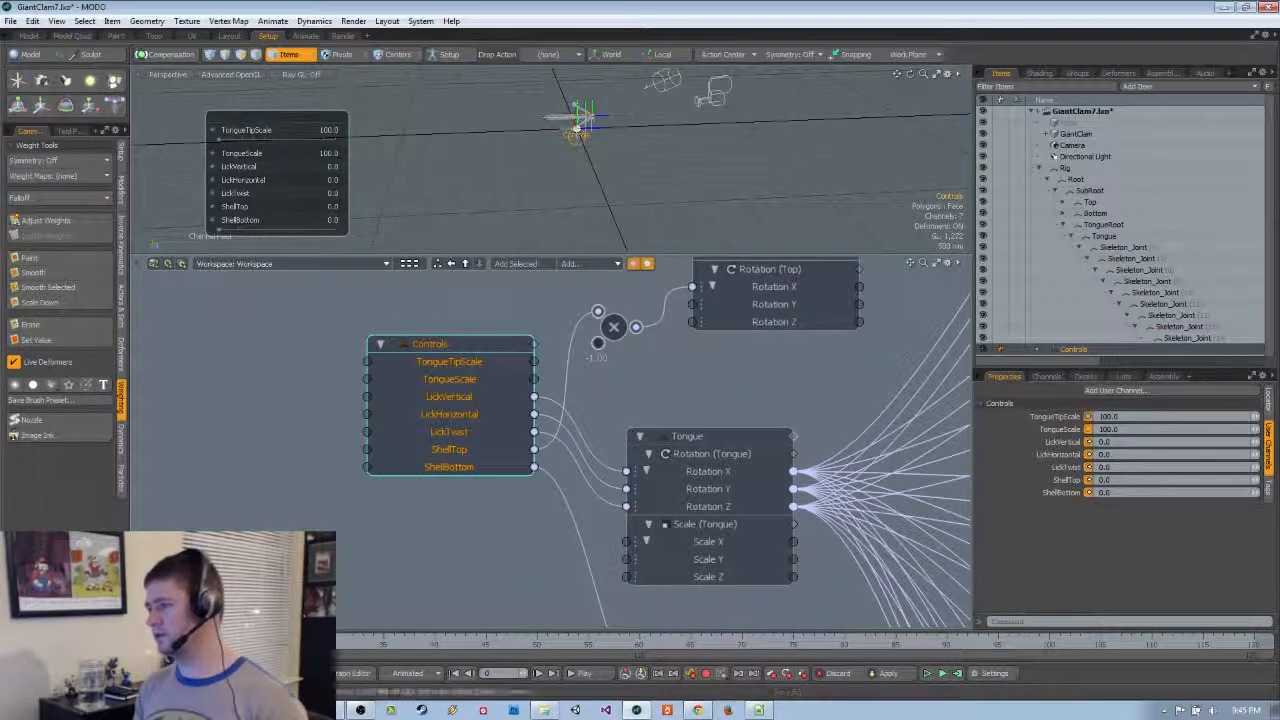
Frame the rig closely around Controls in the perspective view and clear the selection
scroll(742, 370, "down", 1)
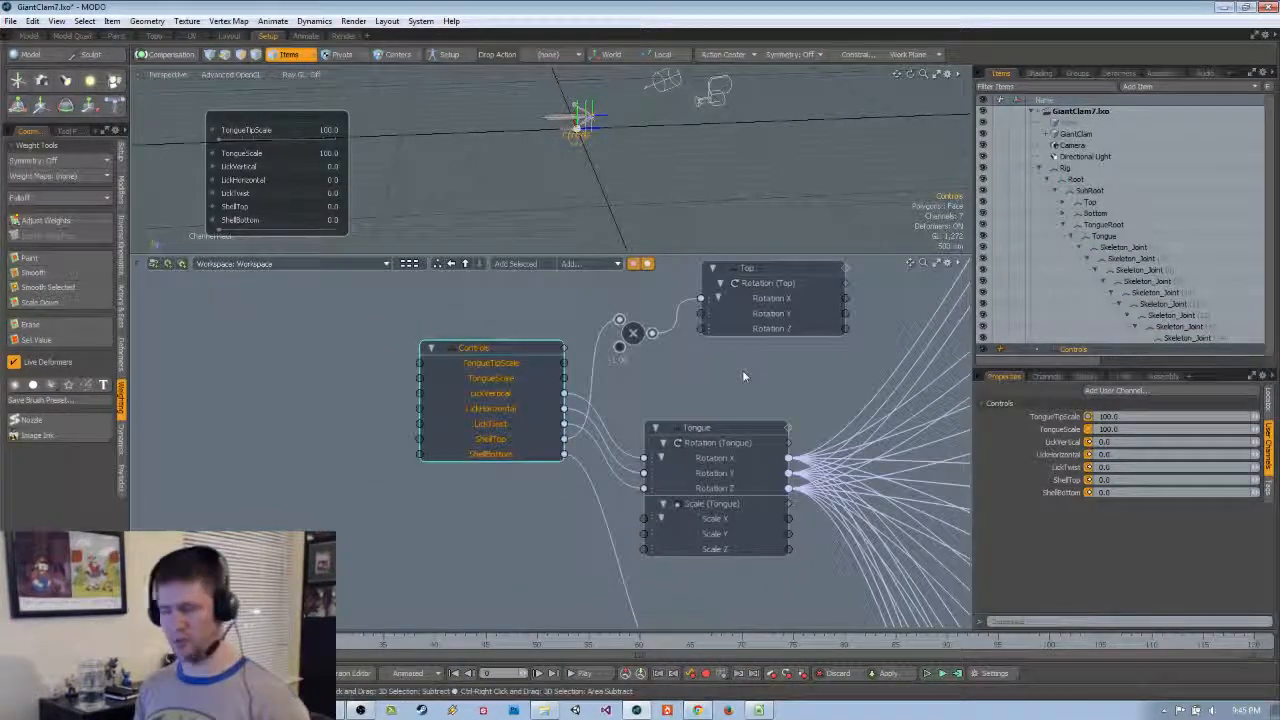
left_click(438, 200)
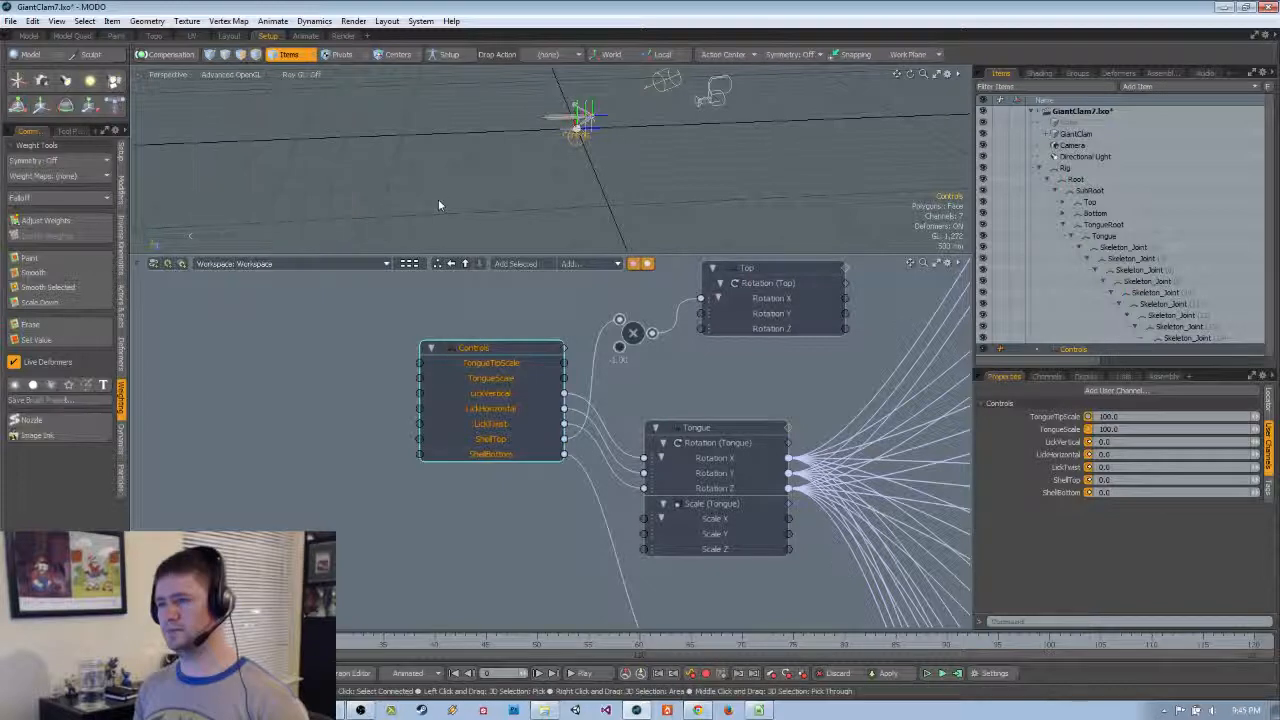
left_click(575, 139)
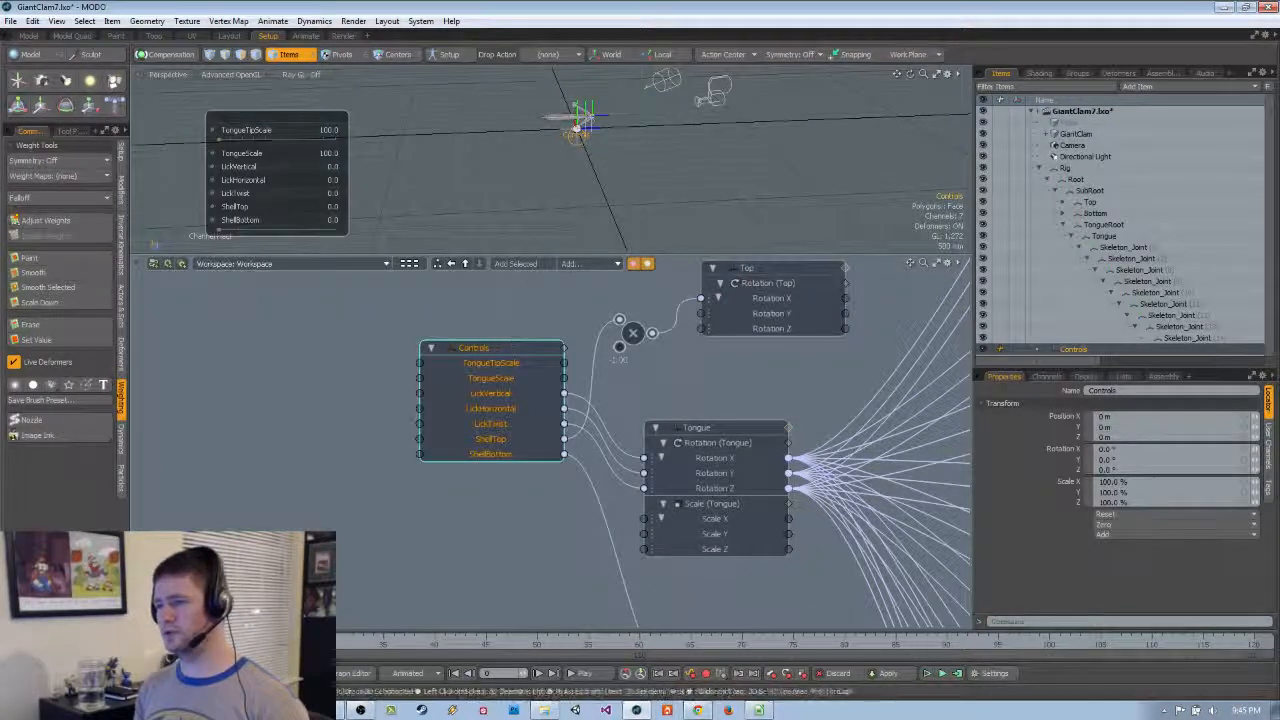
key("shift+a")
scroll(629, 148, "down", 3)
left_click_drag(698, 115, 700, 170, "alt+shift")
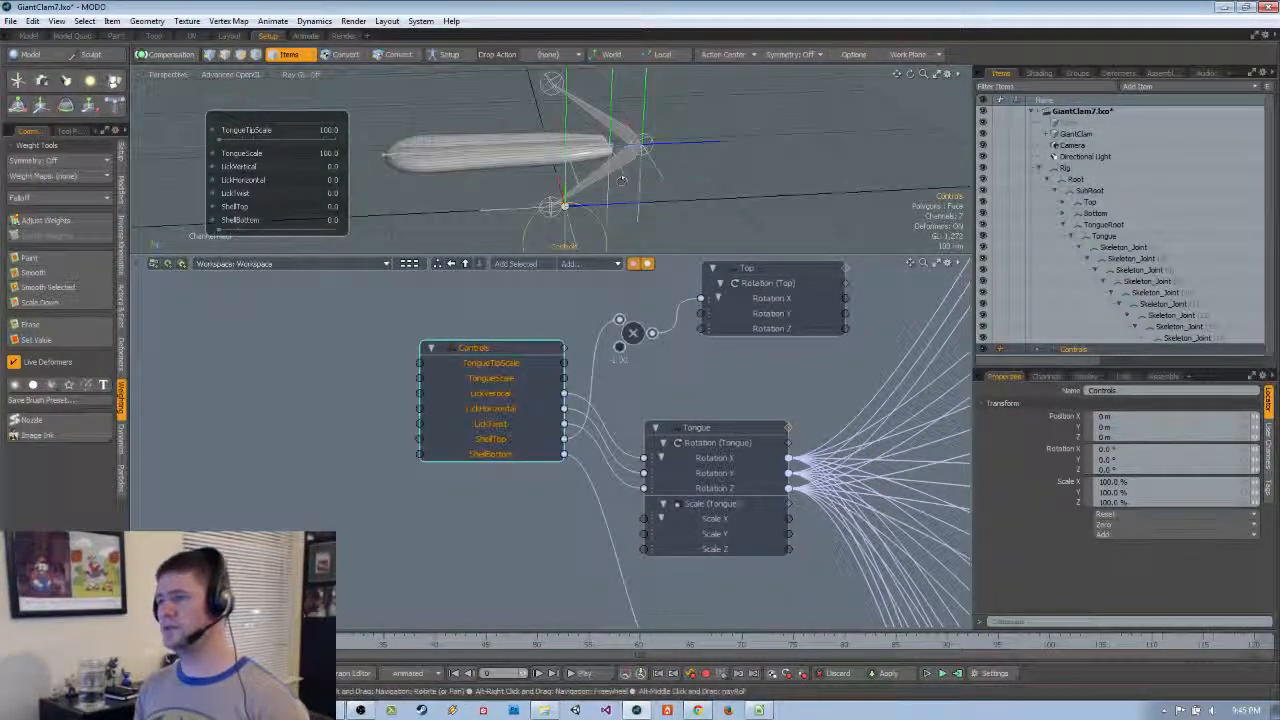
left_click(700, 170)
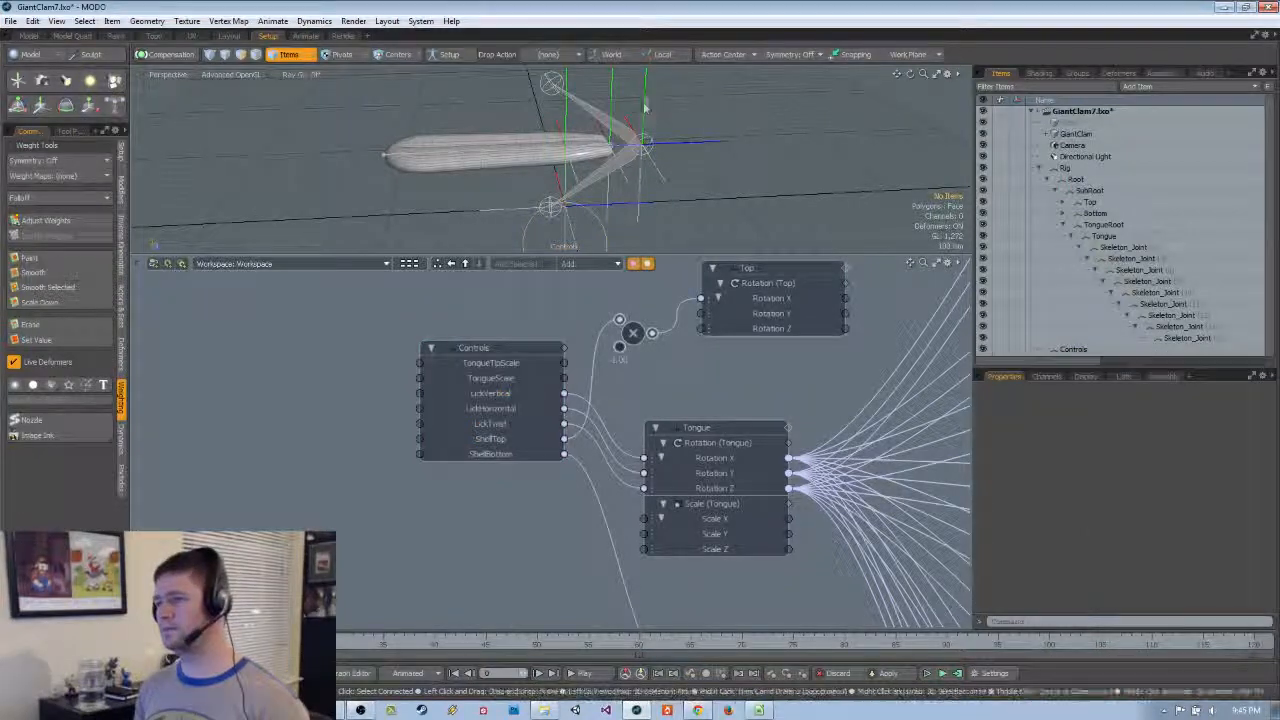
Select TongueRoot, check its scale channels, try adjusting its Scale X value and undo the adjustment
left_click(611, 97)
scroll(639, 330, "down", 5)
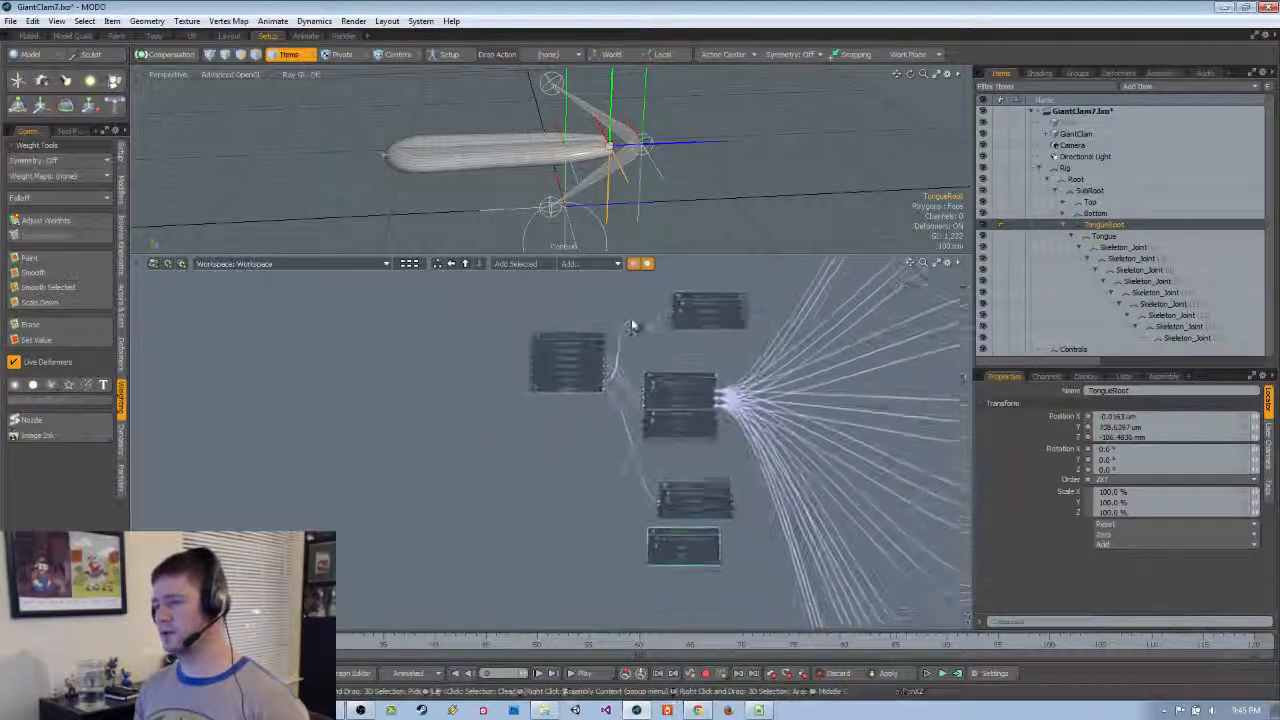
left_click(1046, 377)
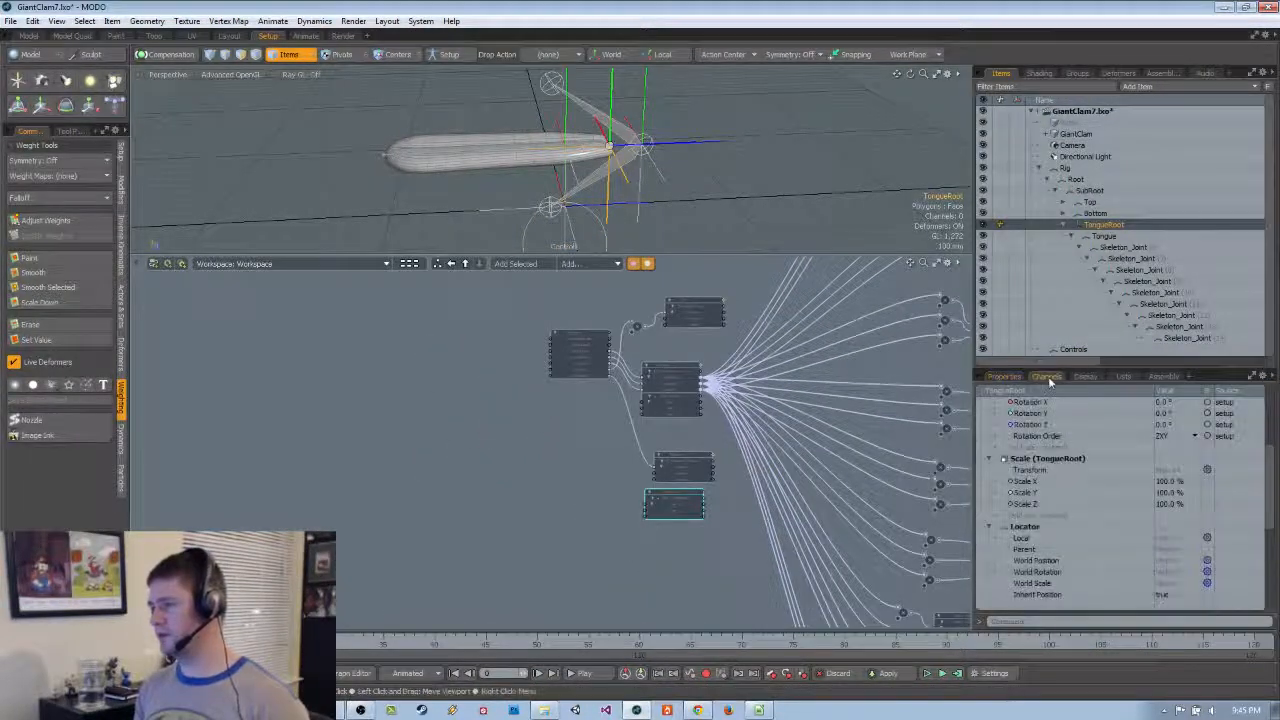
left_click(1004, 377)
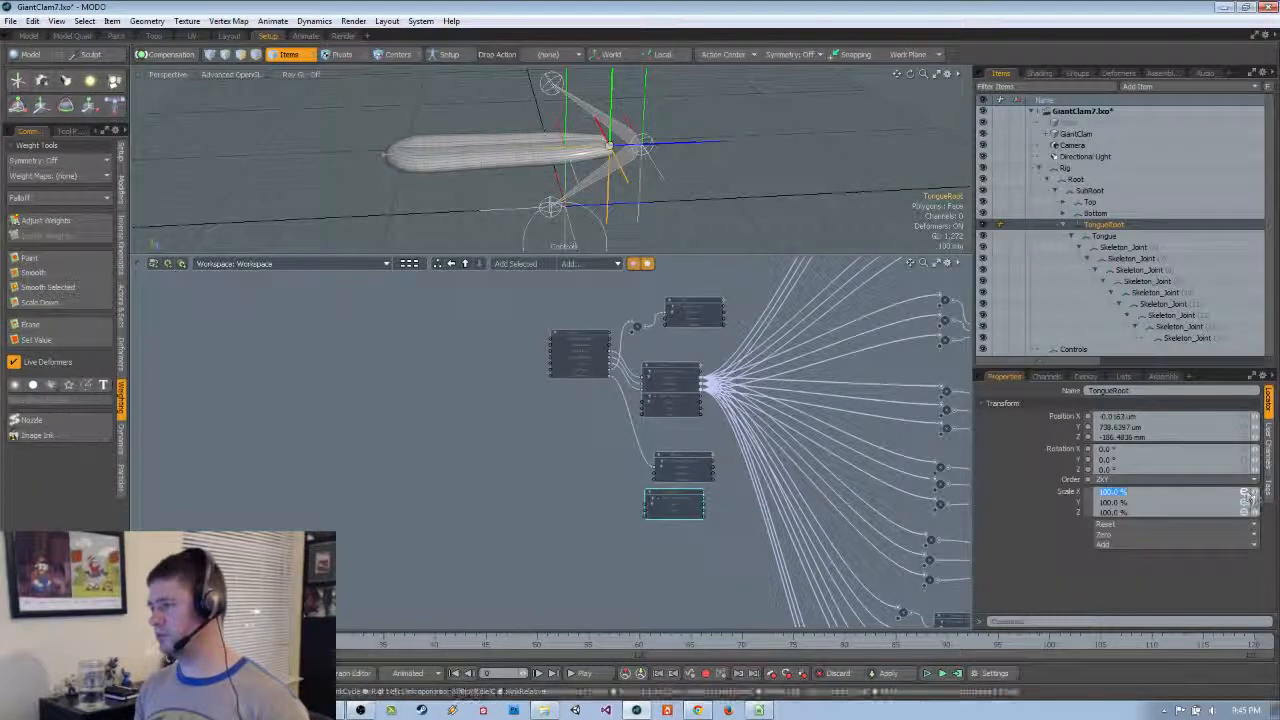
right_click_drag(1254, 493, 1236, 494)
key("ctrl+z")
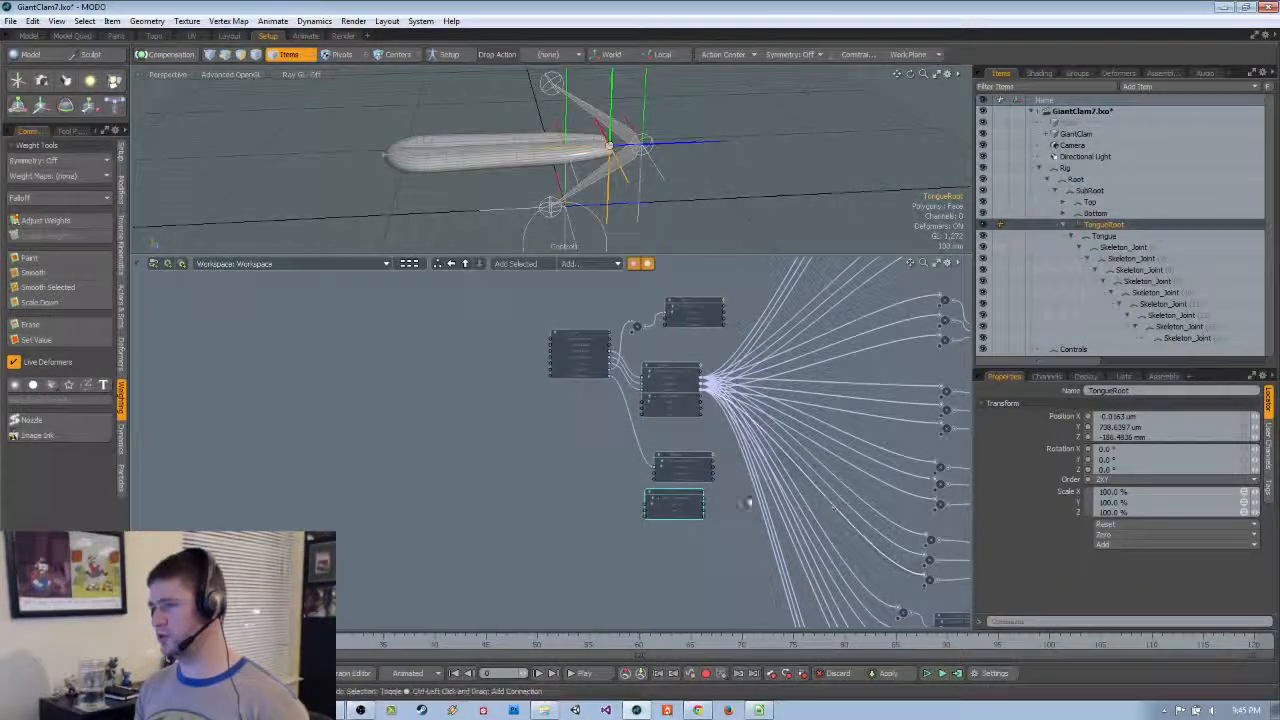
Link the TongueTipScale channel of Controls to Scale Z of TongueRoot in the schematic
left_click(749, 501)
scroll(610, 395, "up", 3)
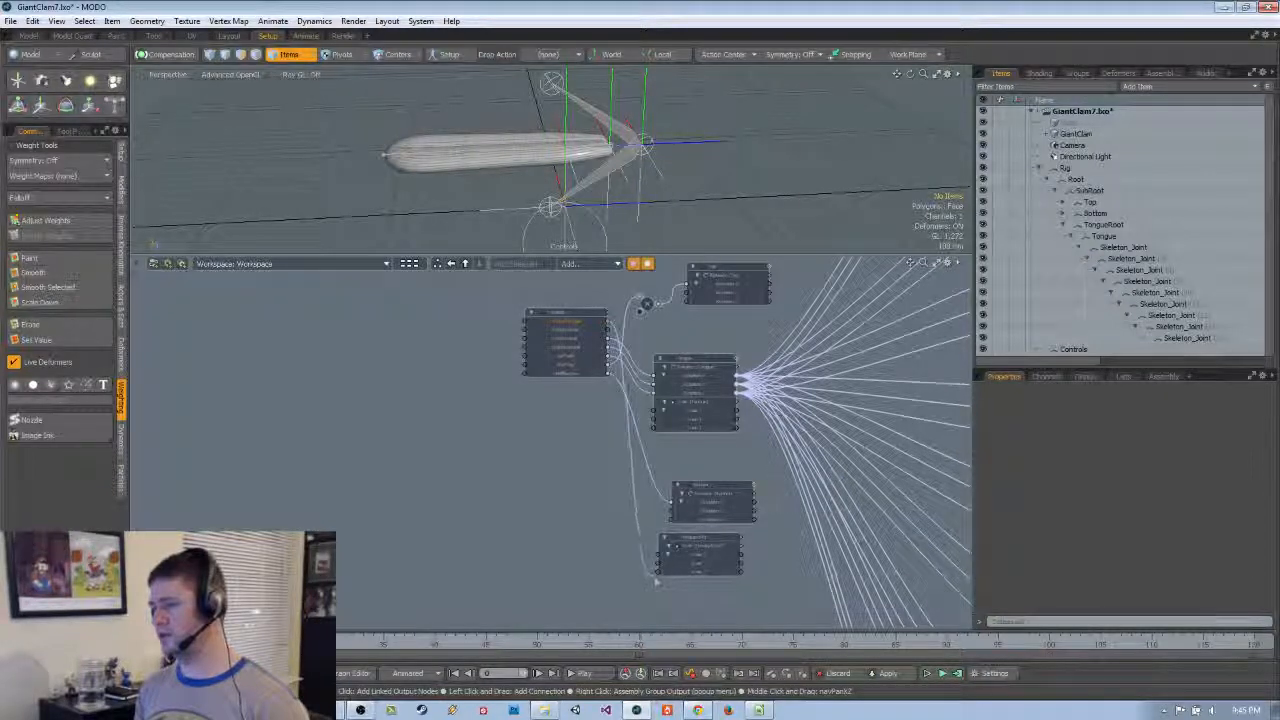
left_click_drag(658, 578, 657, 572)
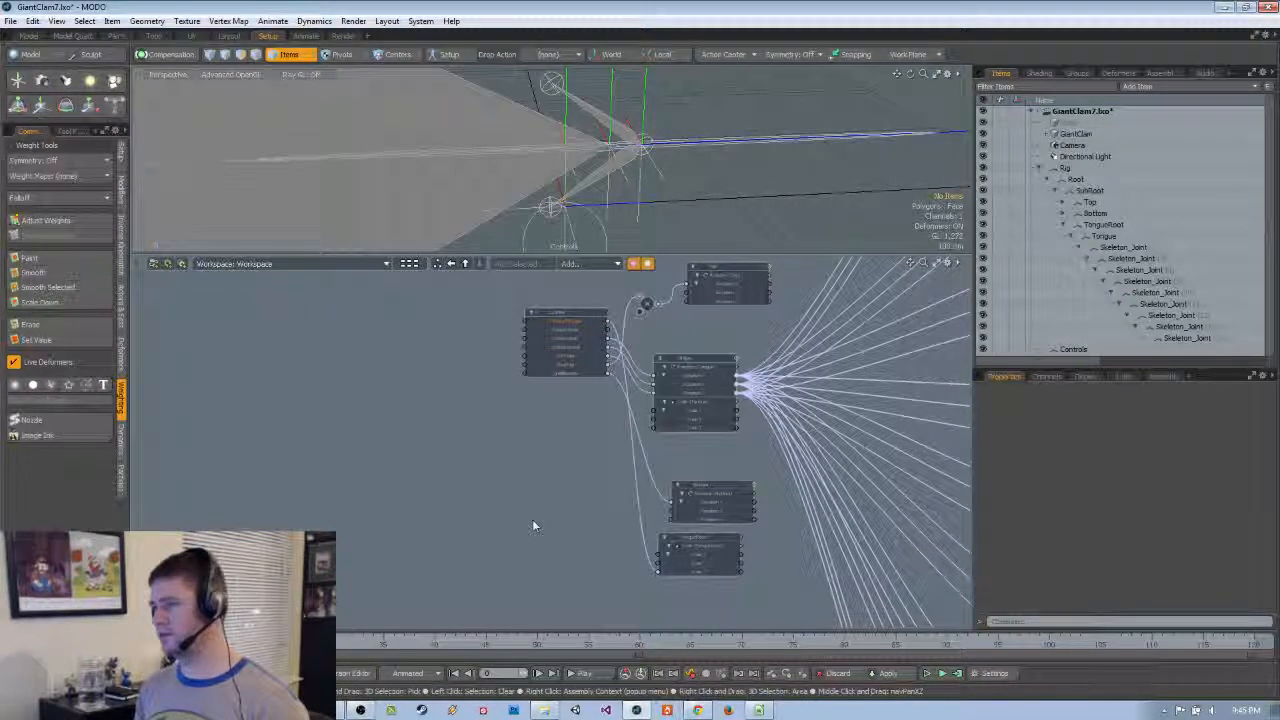
Move the Controls node farther away from the nodes it drives and examine its user channel values
left_click_drag(570, 318, 519, 314)
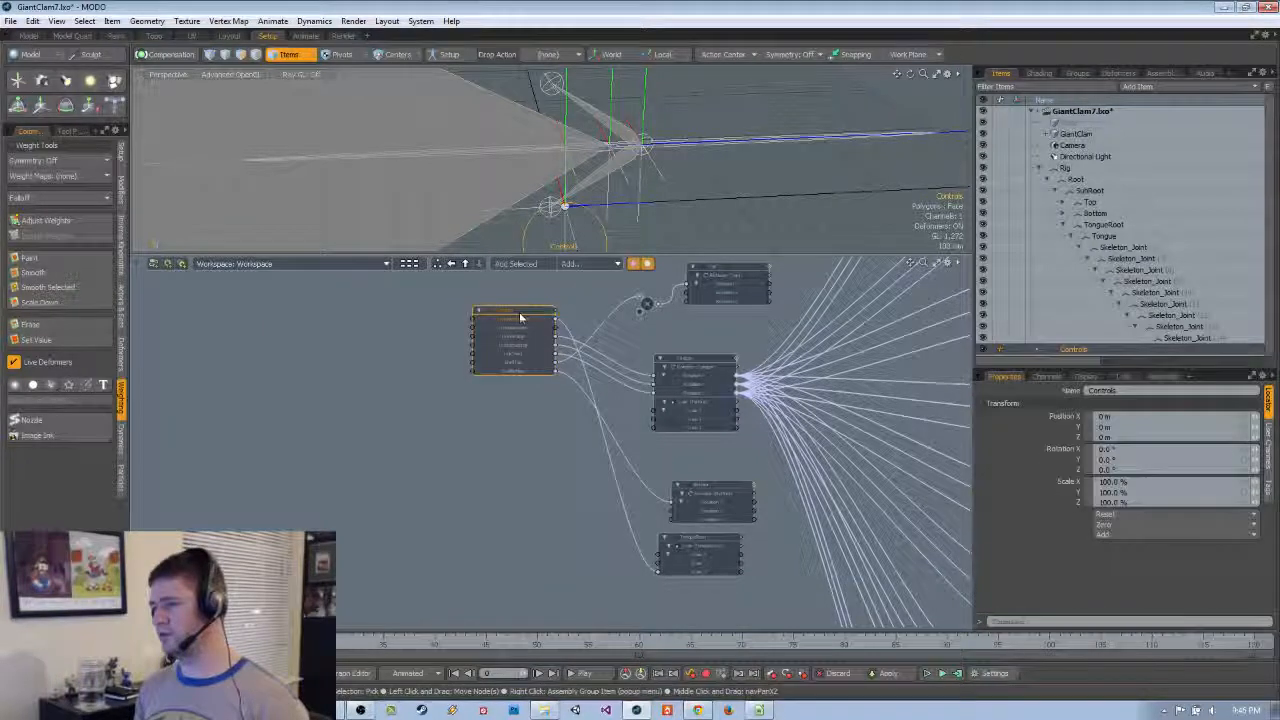
left_click(1268, 440)
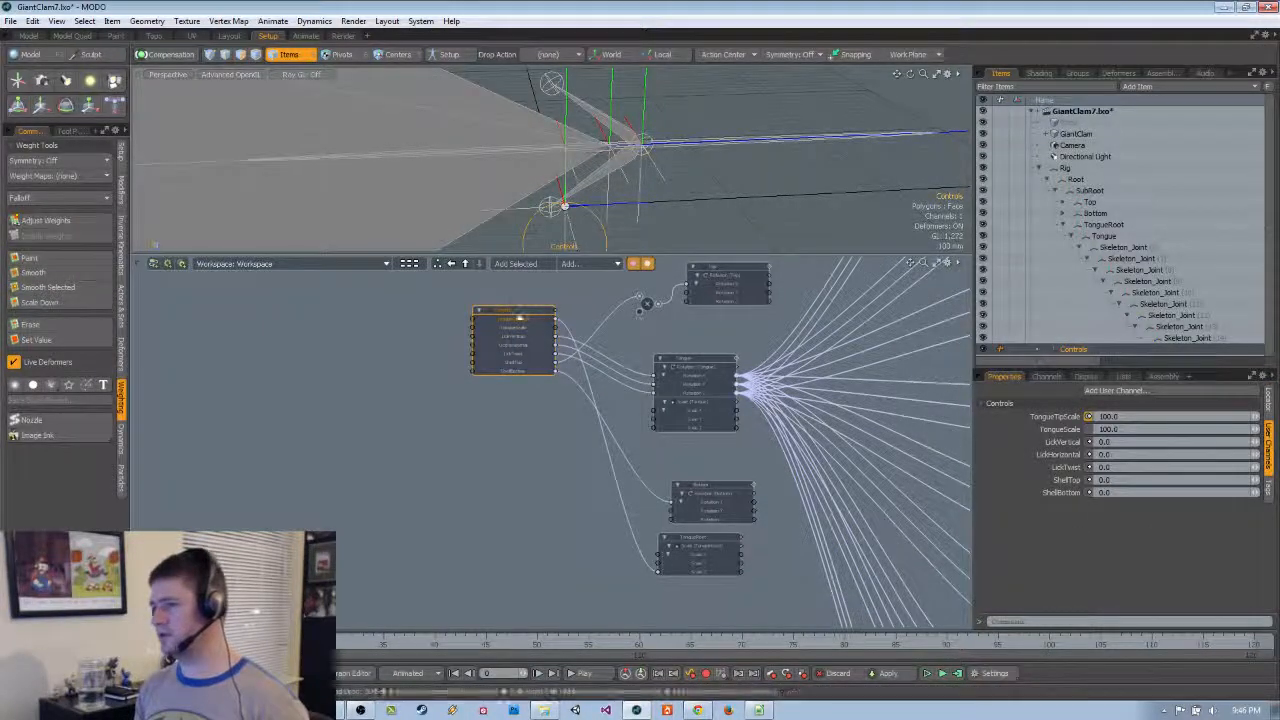
scroll(520, 316, "up", 3)
scroll(582, 393, "down", 2)
left_click(595, 437)
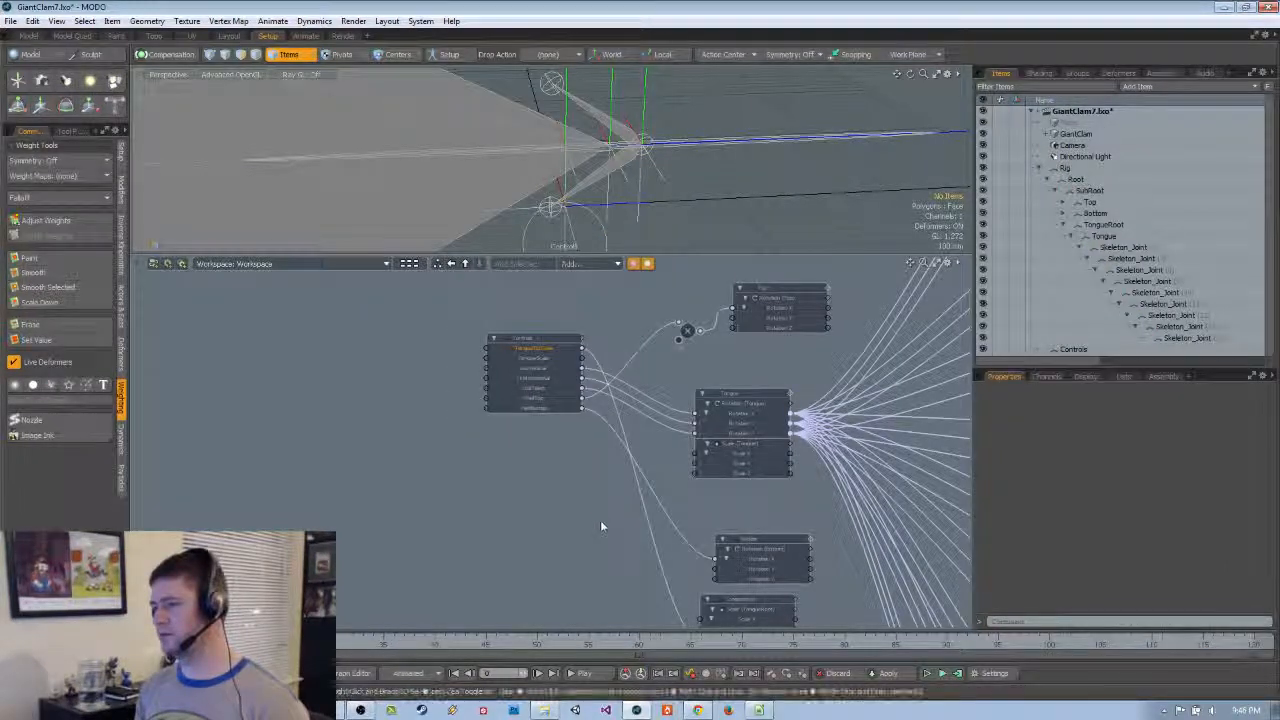
Remove the TongueTipScale link to TongueRoot in the schematic and try linking TongueScale to one of TongueRoot's scale channels
scroll(600, 520, "down", 1)
middle_click_drag(625, 536, 569, 511)
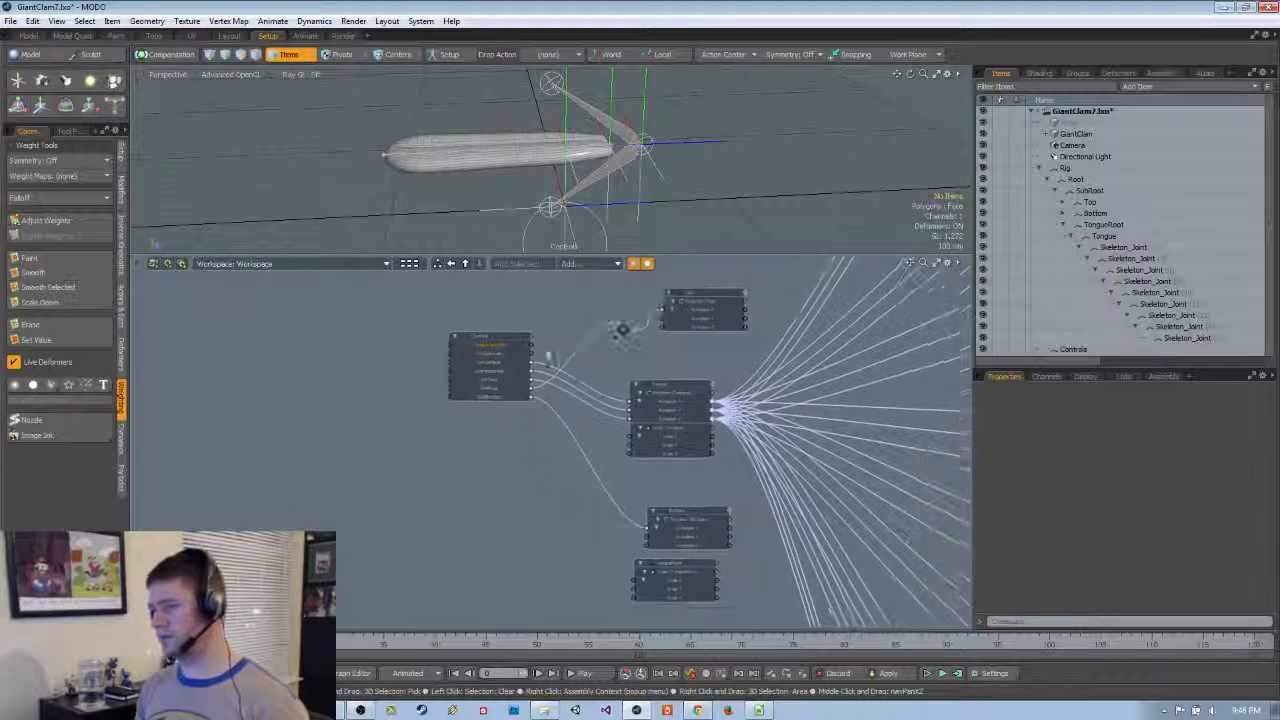
scroll(546, 355, "up", 2)
middle_click_drag(526, 389, 530, 341)
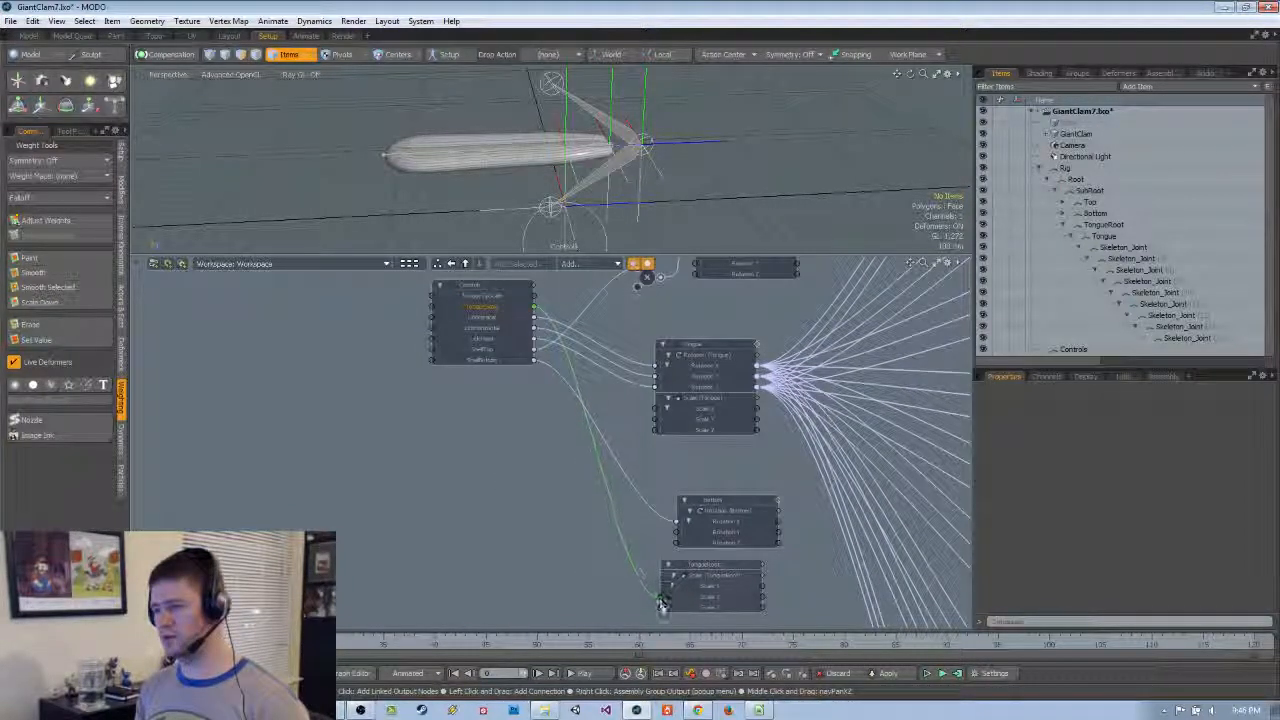
left_click_drag(661, 610, 661, 611)
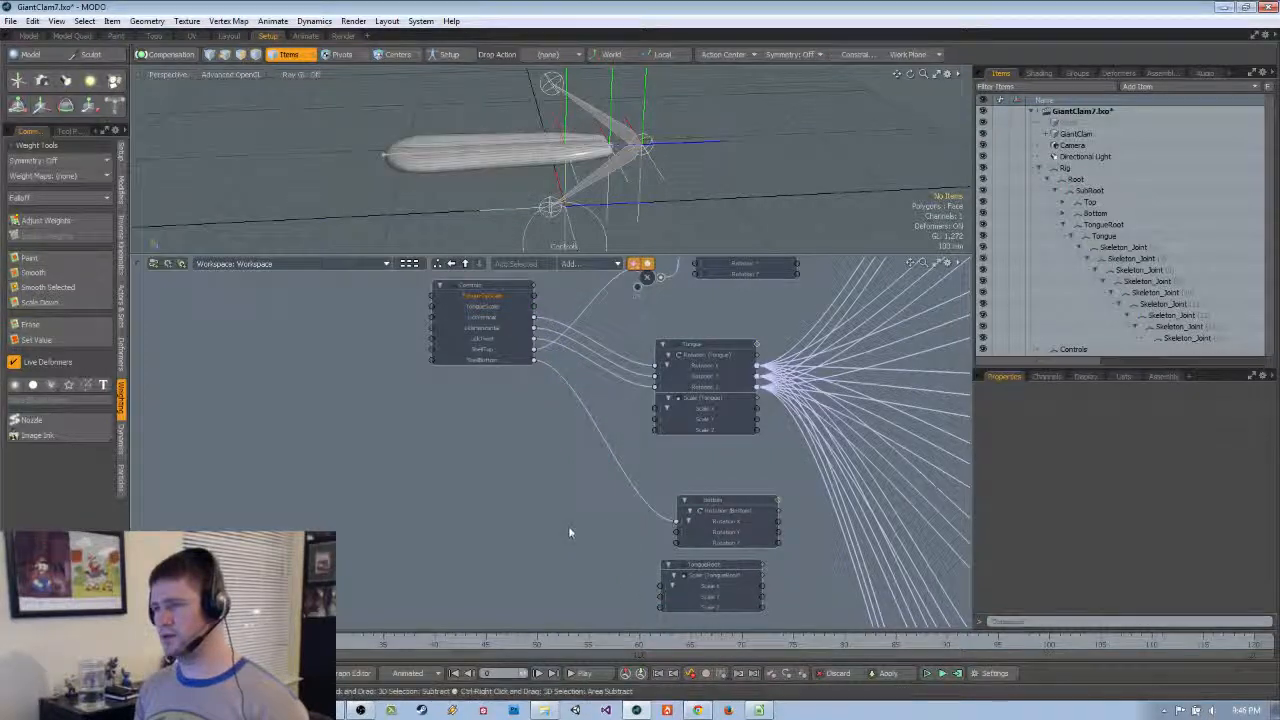
Examine the Controls node's channels and its links to the driven nodes, selecting the node and clearing the selection
scroll(540, 505, "down", 4)
scroll(521, 421, "up", 3)
scroll(521, 421, "up", 3)
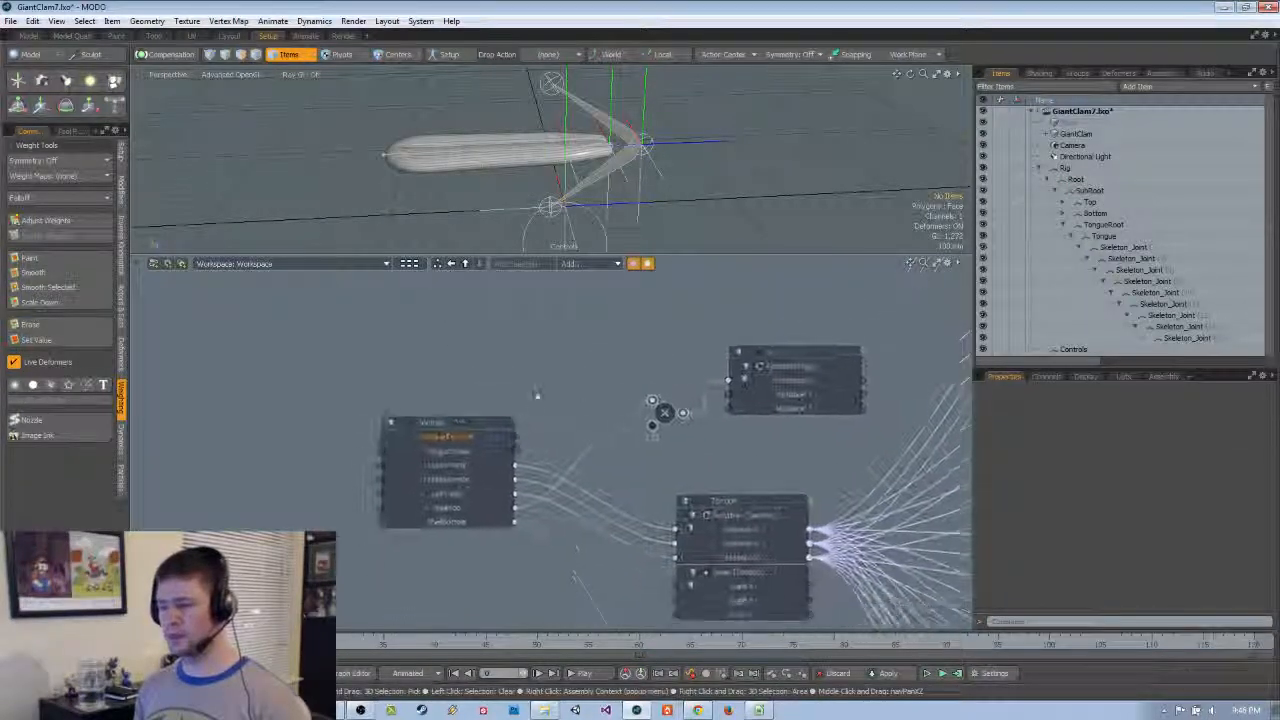
left_click(477, 418)
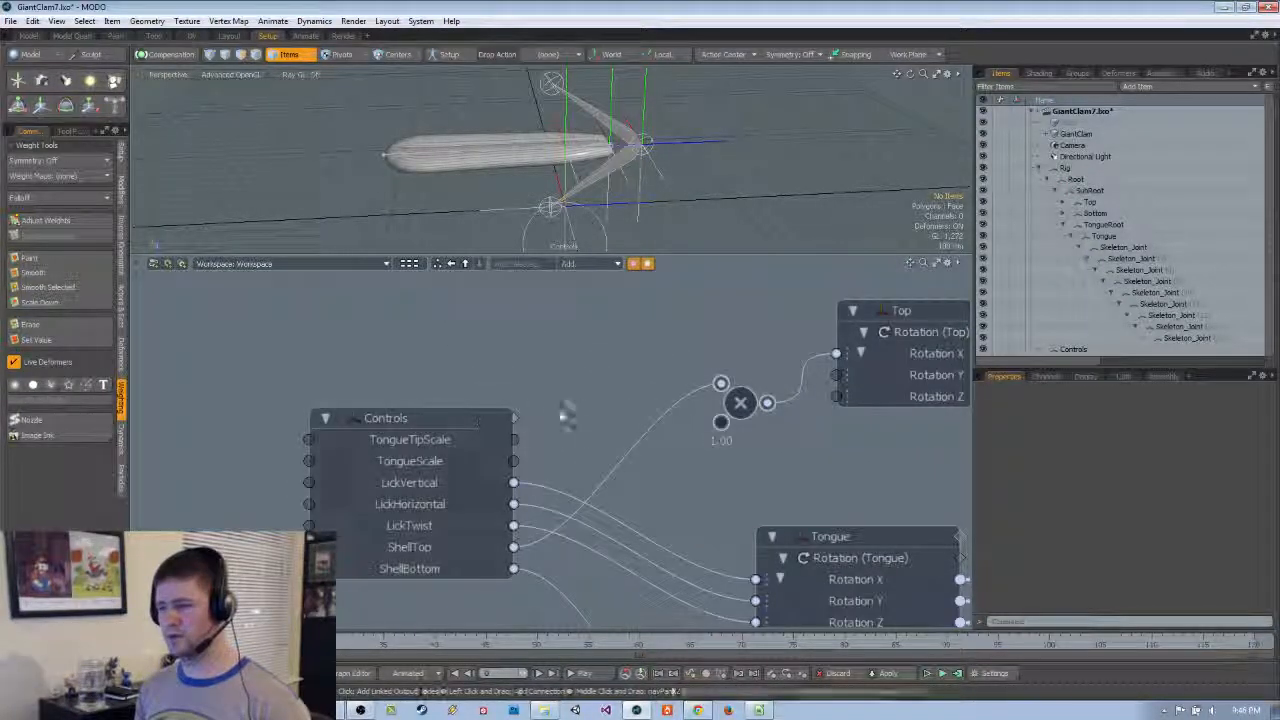
scroll(580, 424, "down", 5)
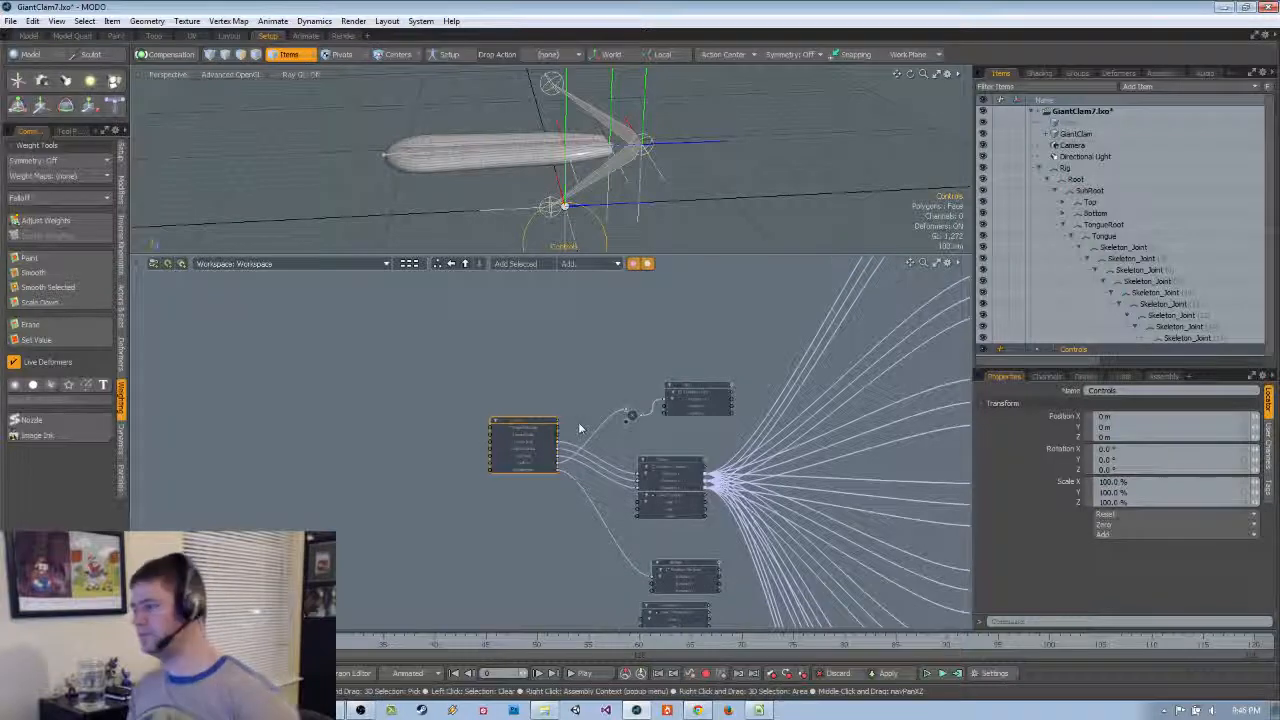
scroll(578, 422, "up", 1)
left_click(578, 426)
scroll(572, 440, "up", 1)
scroll(570, 448, "down", 2)
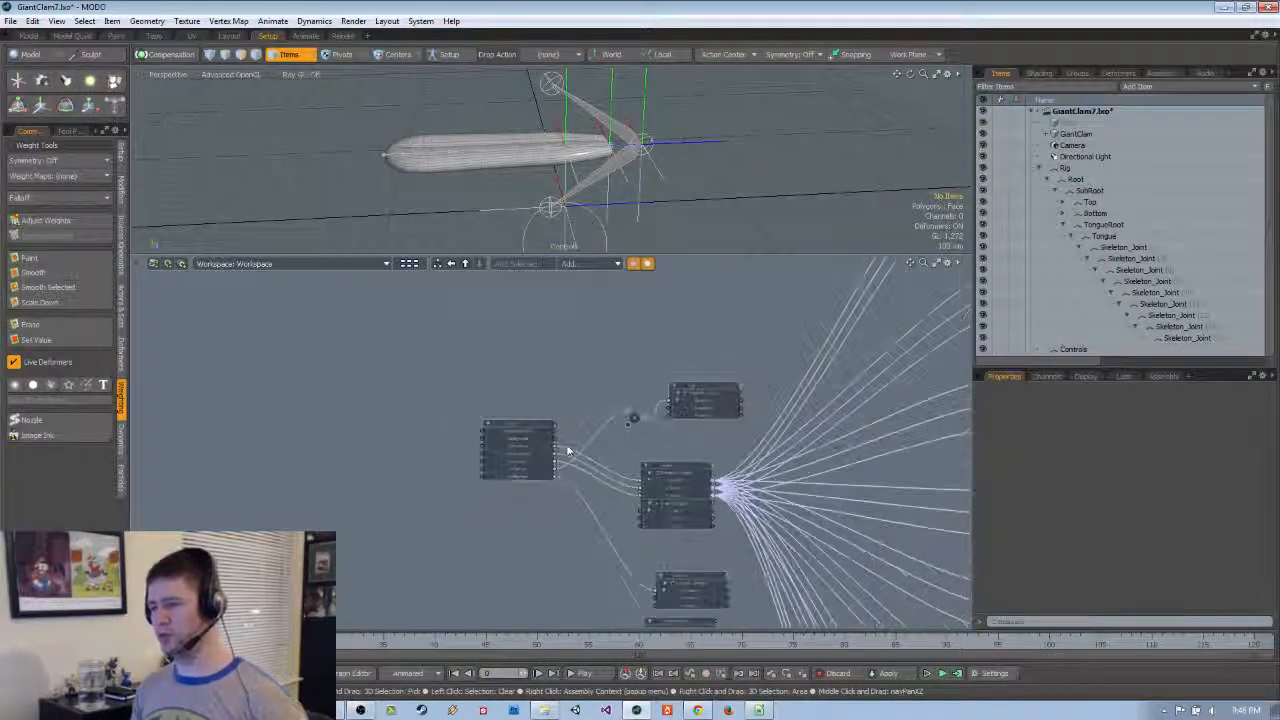
Arrange the Top, Bottom and TongueRoot nodes in a neat column with the Tongue node in the schematic
middle_click_drag(577, 448, 490, 348)
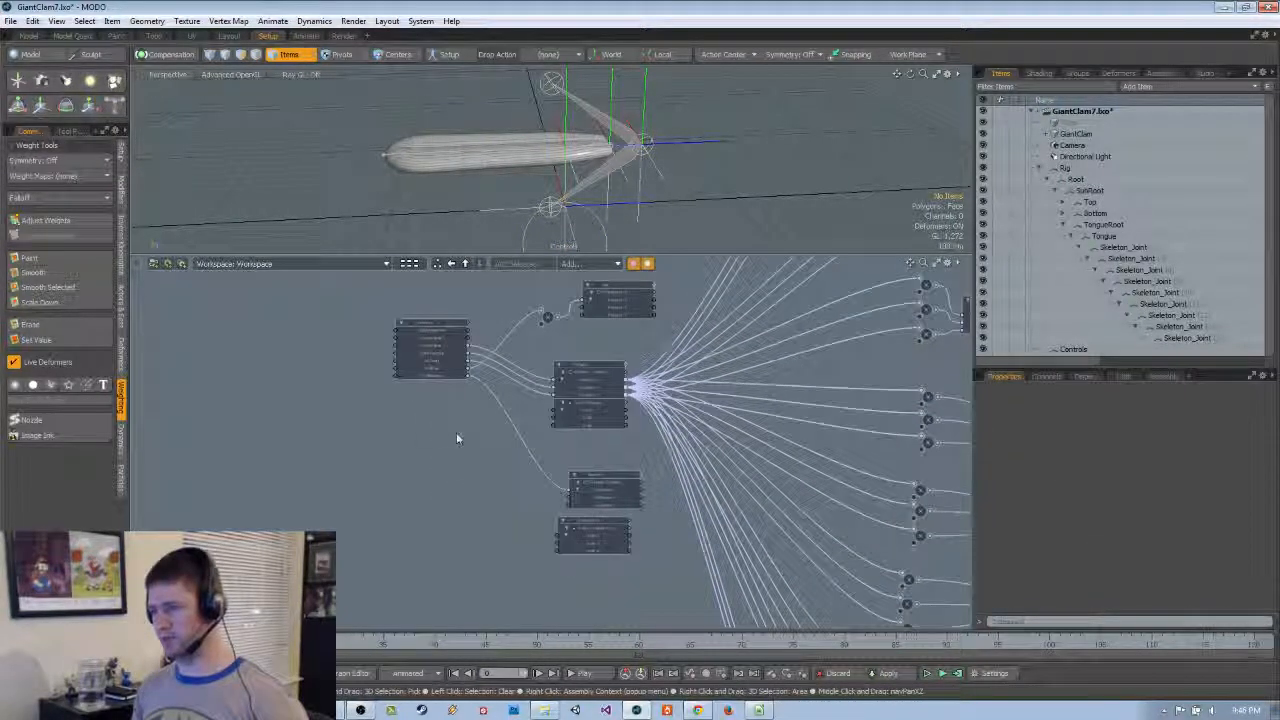
left_click_drag(588, 522, 576, 549)
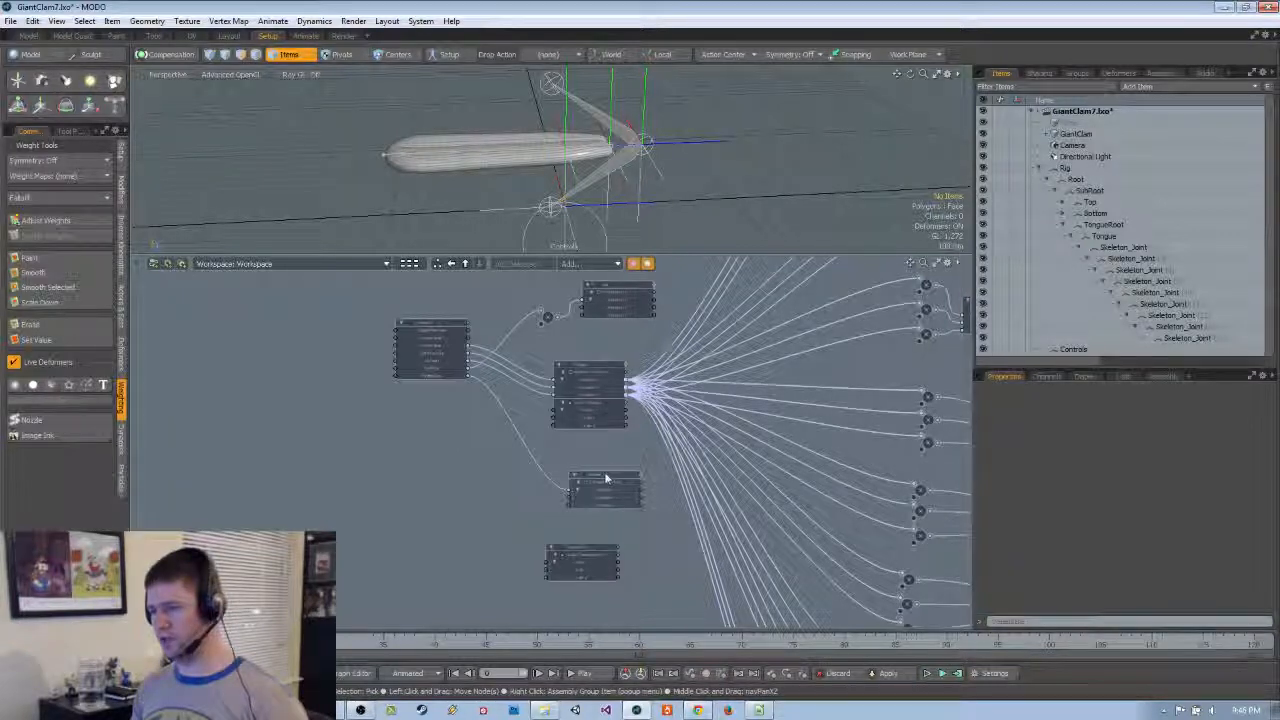
left_click_drag(607, 477, 590, 460)
left_click_drag(579, 543, 585, 506)
middle_click_drag(565, 326, 550, 408)
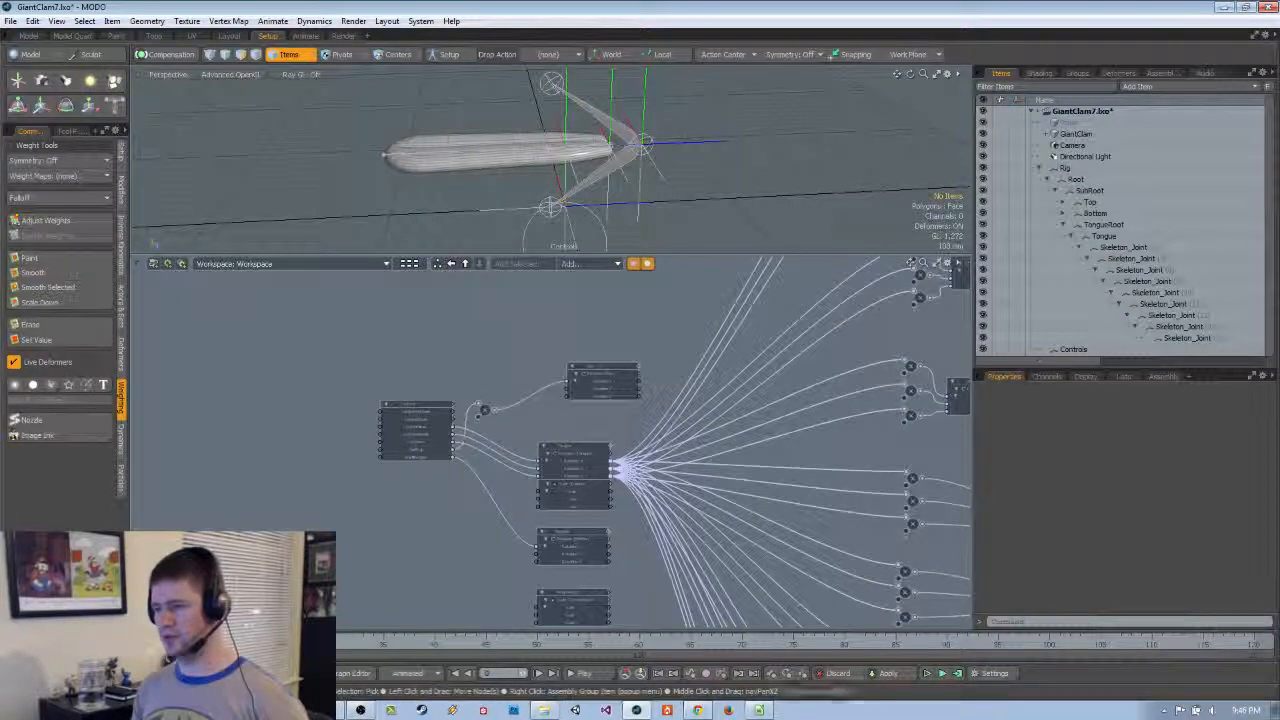
left_click_drag(602, 373, 574, 396)
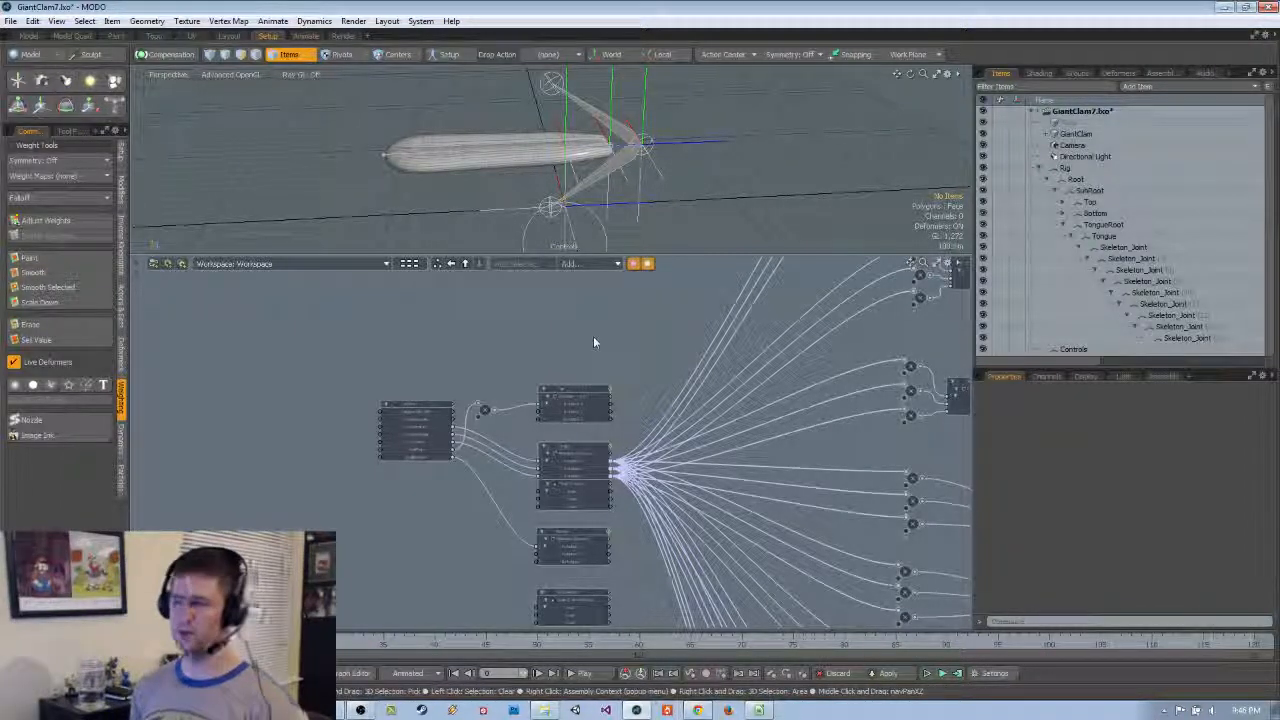
Enlarge the perspective viewport, unhide all polygons of the GiantClam mesh and save the scene
left_click_drag(594, 258, 700, 392)
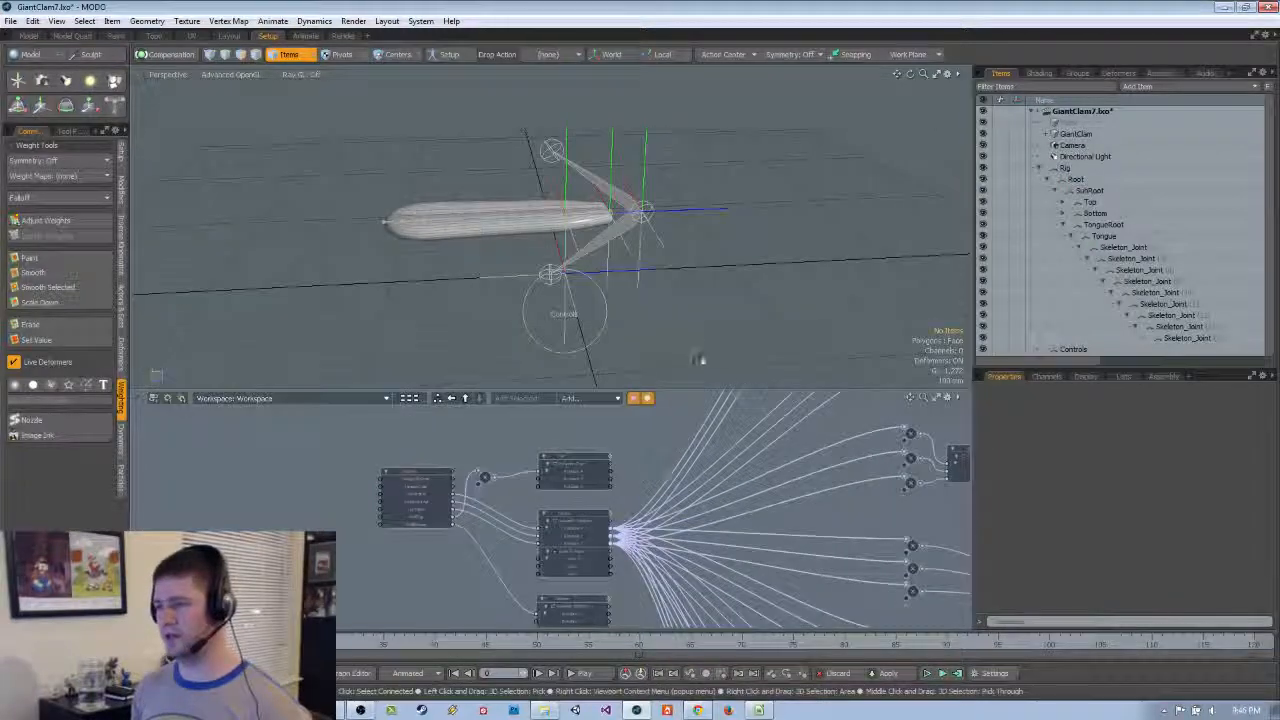
left_click(1076, 134)
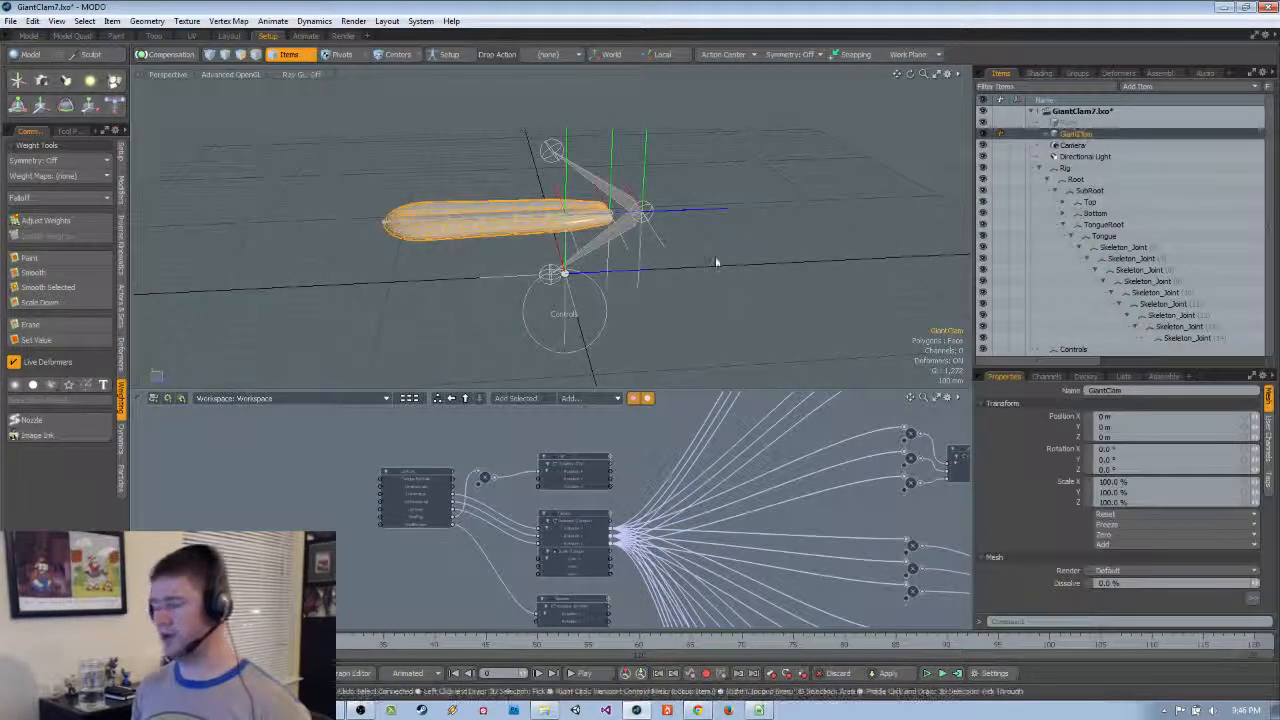
scroll(719, 261, "up", 3)
left_click_drag(719, 261, 838, 283, "alt")
key("3")
key("u")
scroll(838, 283, "up", 2)
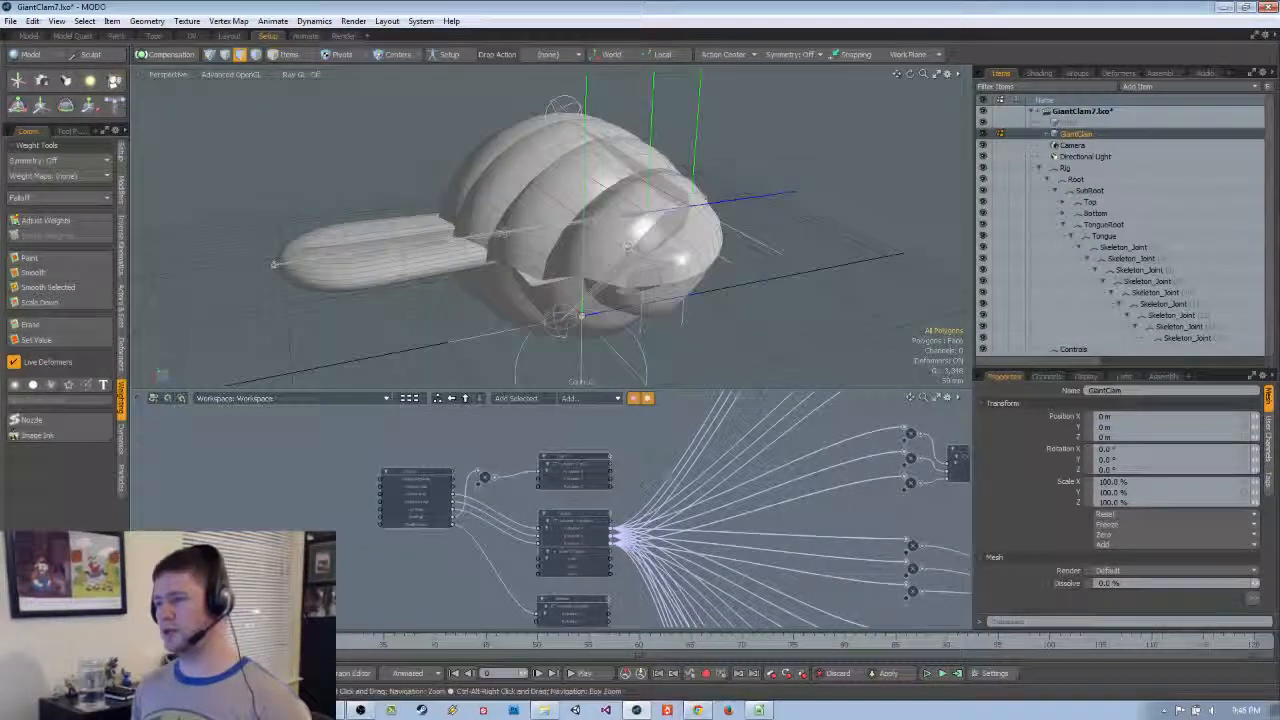
key("ctrl+s")
Select the tongue polygons of the GiantClam mesh and hide them
key("5")
key("3")
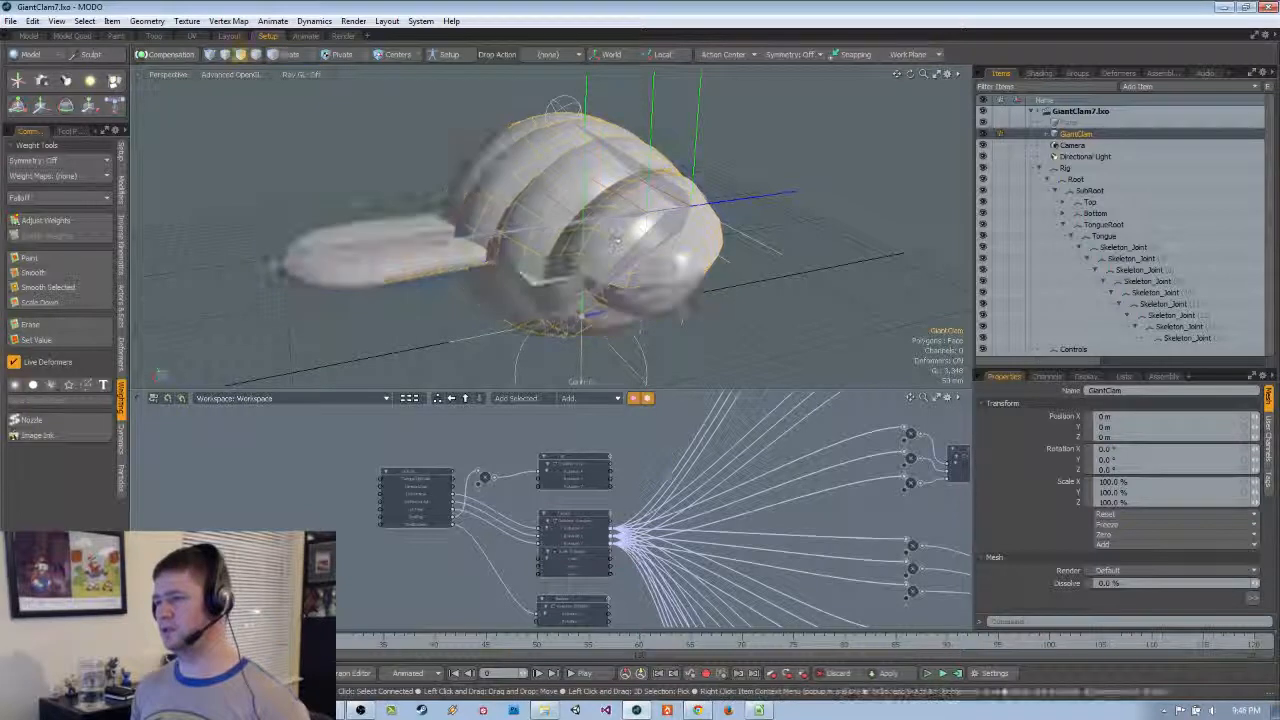
left_click_drag(678, 258, 560, 255, "alt")
left_click(447, 260)
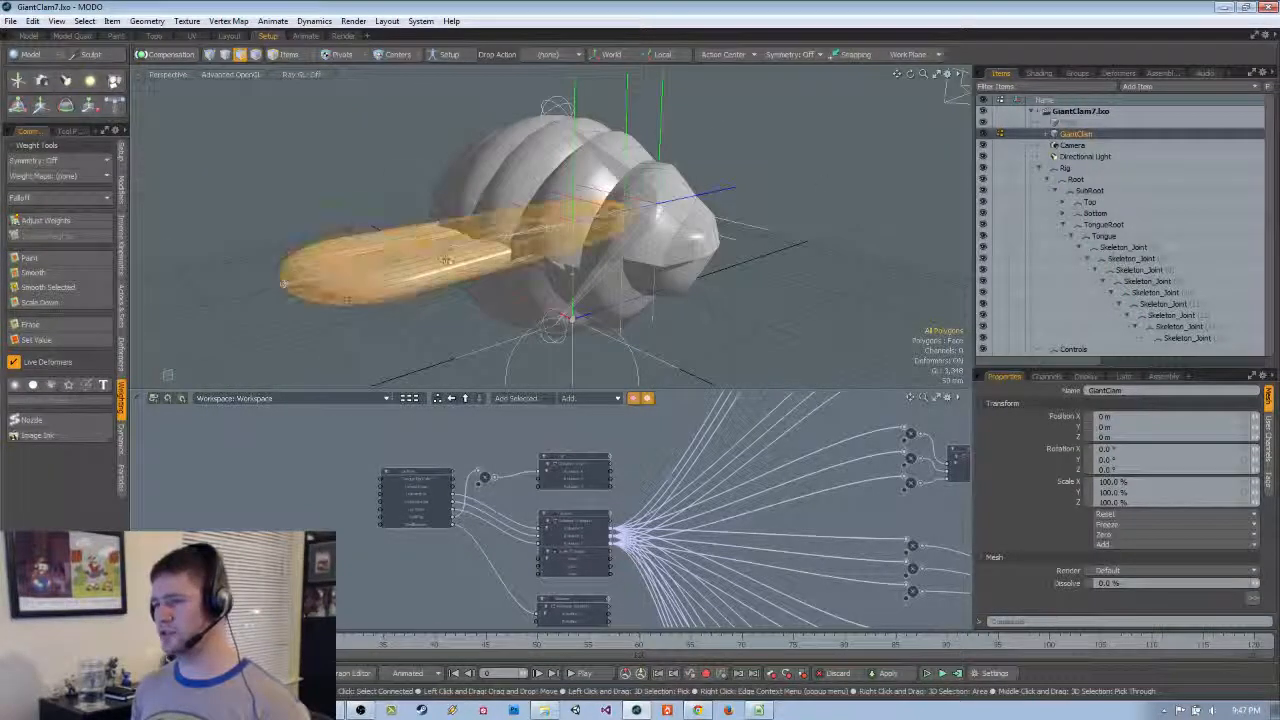
key("h")
Select the polygons of the shell's front half in the Top view, hide them and return to the perspective view
left_click_drag(434, 234, 577, 317, "ctrl+alt")
double_click(487, 210)
key("ctrl+space")
left_click(558, 253)
left_click_drag(310, 122, 811, 286)
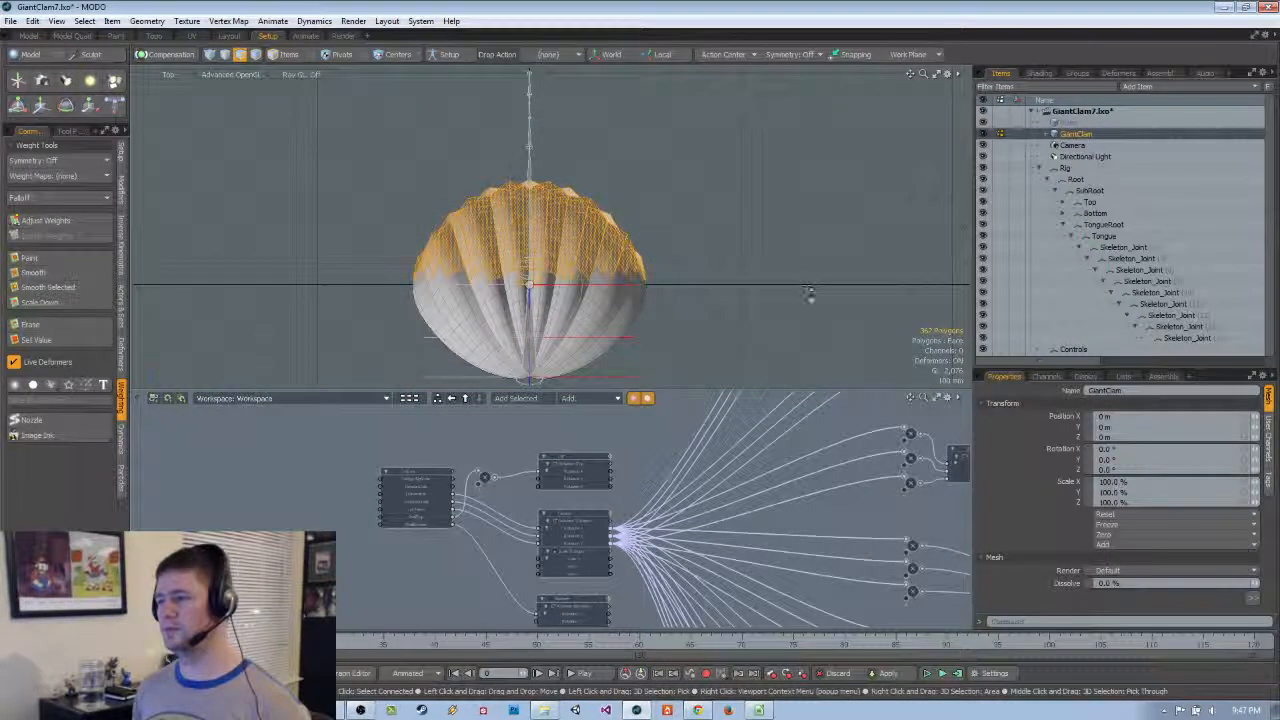
key("ctrl+space")
left_click(834, 260)
key("h")
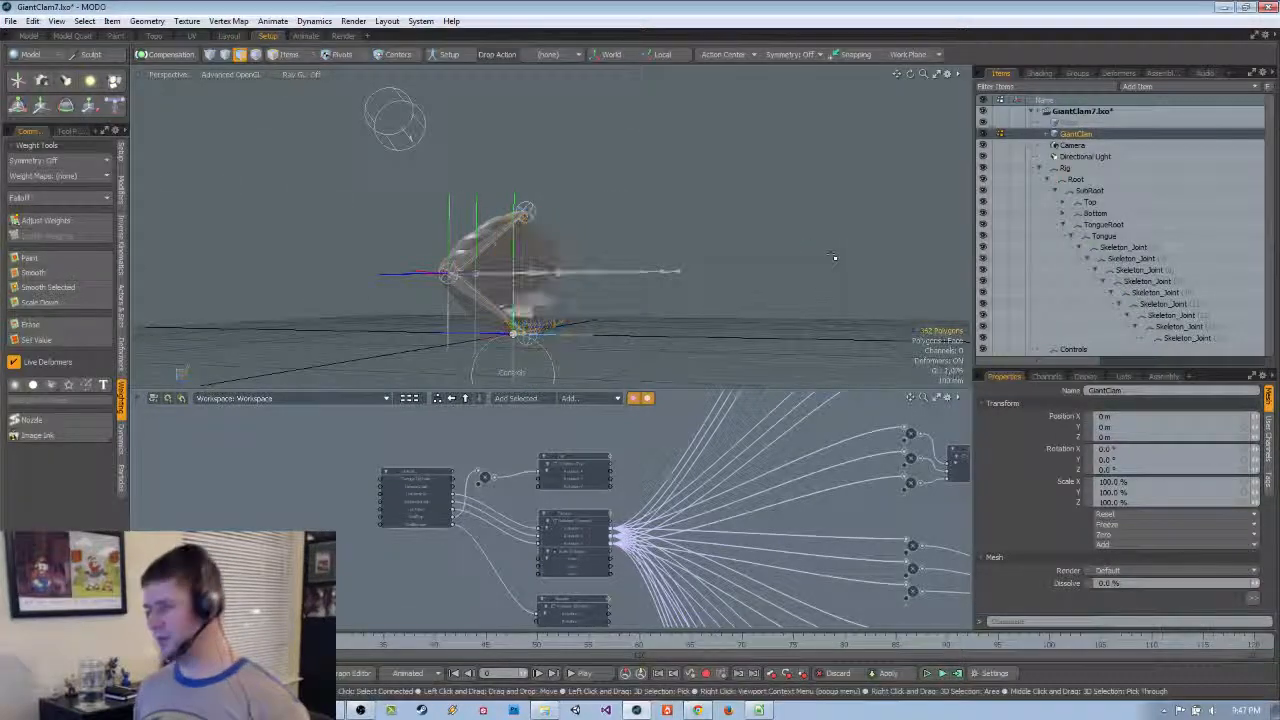
Select the band of polygons along the open rim of both shell halves, working around the opening, and hide them
left_click_drag(834, 260, 810, 243, "alt")
left_click_drag(310, 165, 270, 325)
left_click_drag(270, 325, 330, 318, "alt")
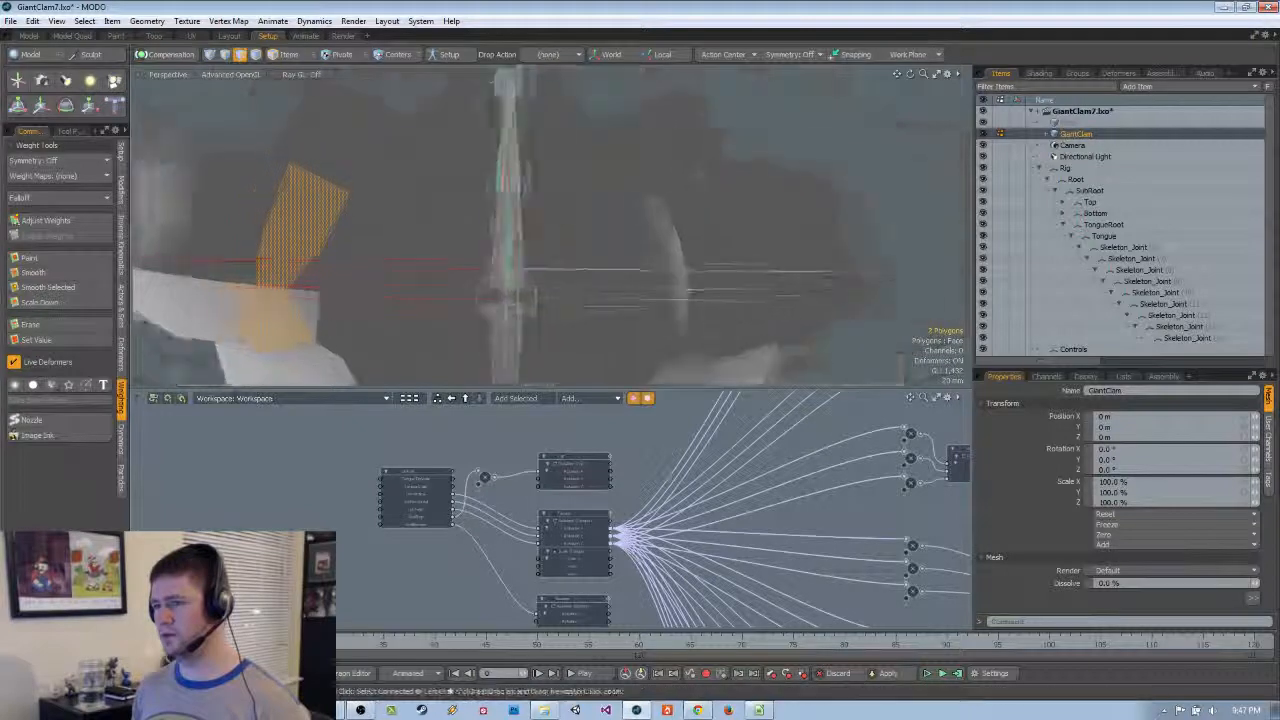
left_click_drag(838, 240, 785, 252, "alt")
left_click_drag(588, 186, 480, 215, "alt")
left_click_drag(300, 230, 349, 345, "alt")
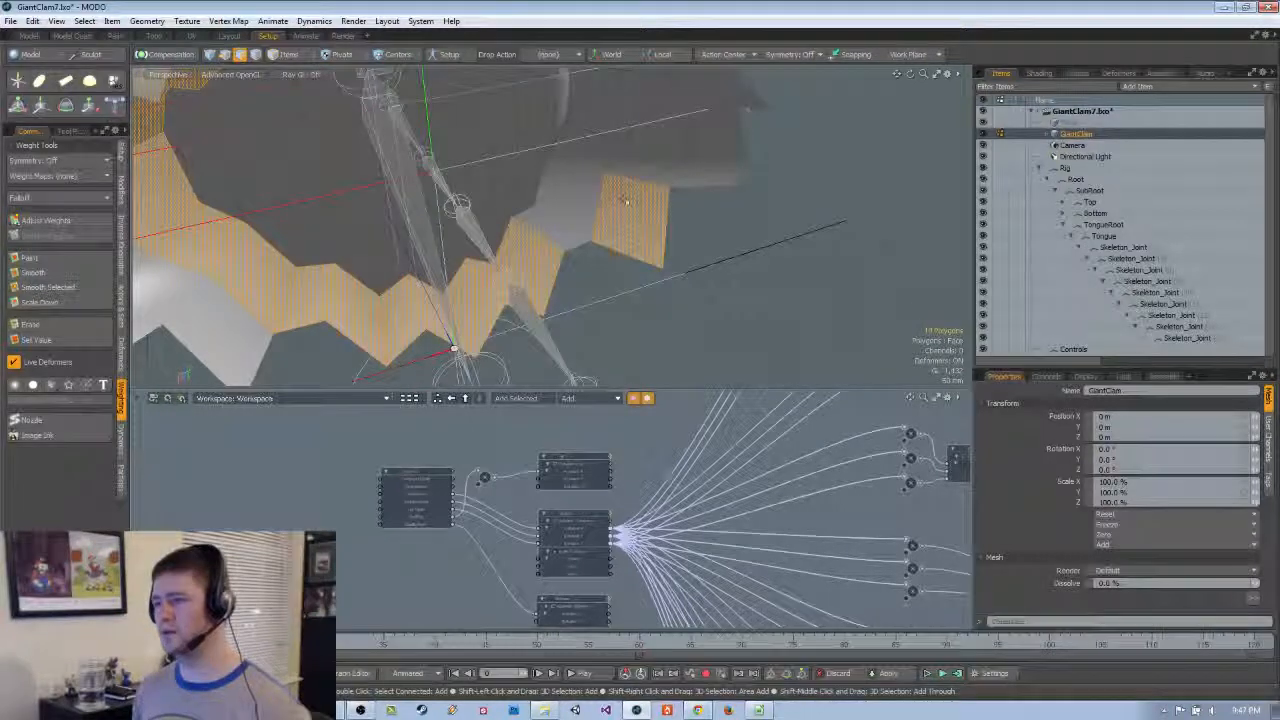
left_click_drag(565, 245, 835, 145, "alt")
left_click(697, 241, "shift")
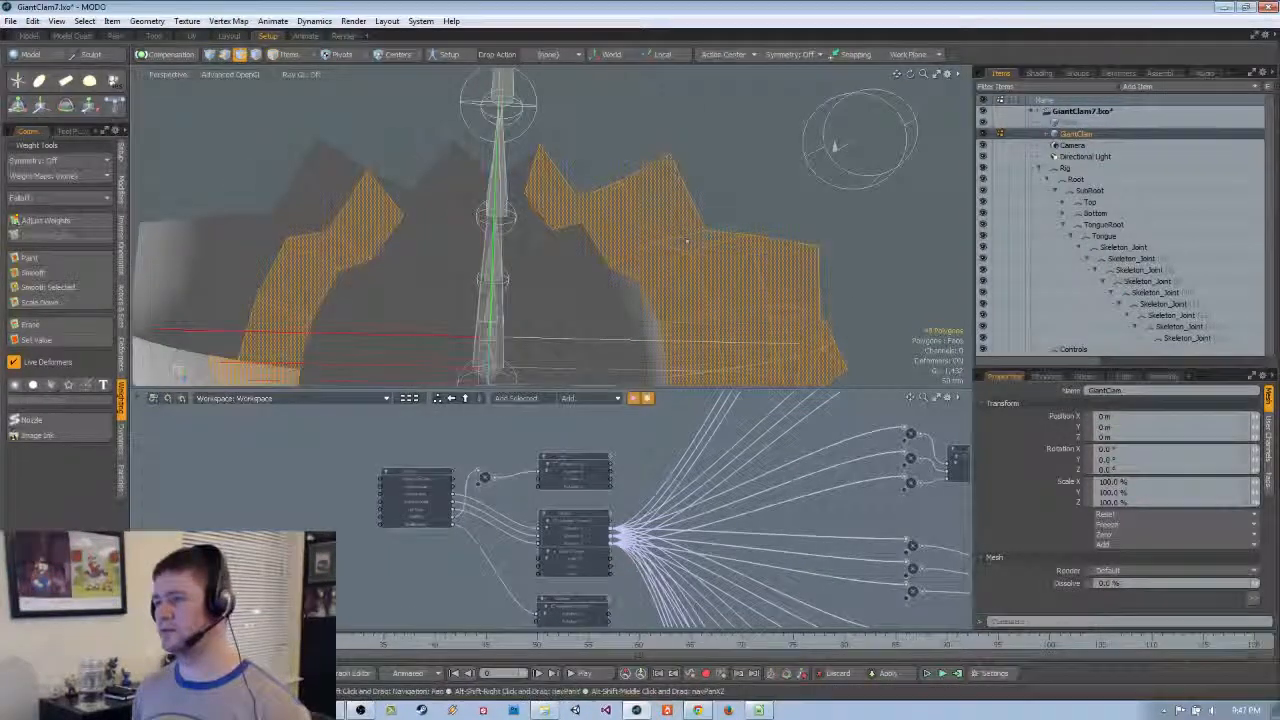
left_click_drag(690, 243, 775, 241, "alt+shift")
left_click_drag(333, 217, 290, 225, "alt")
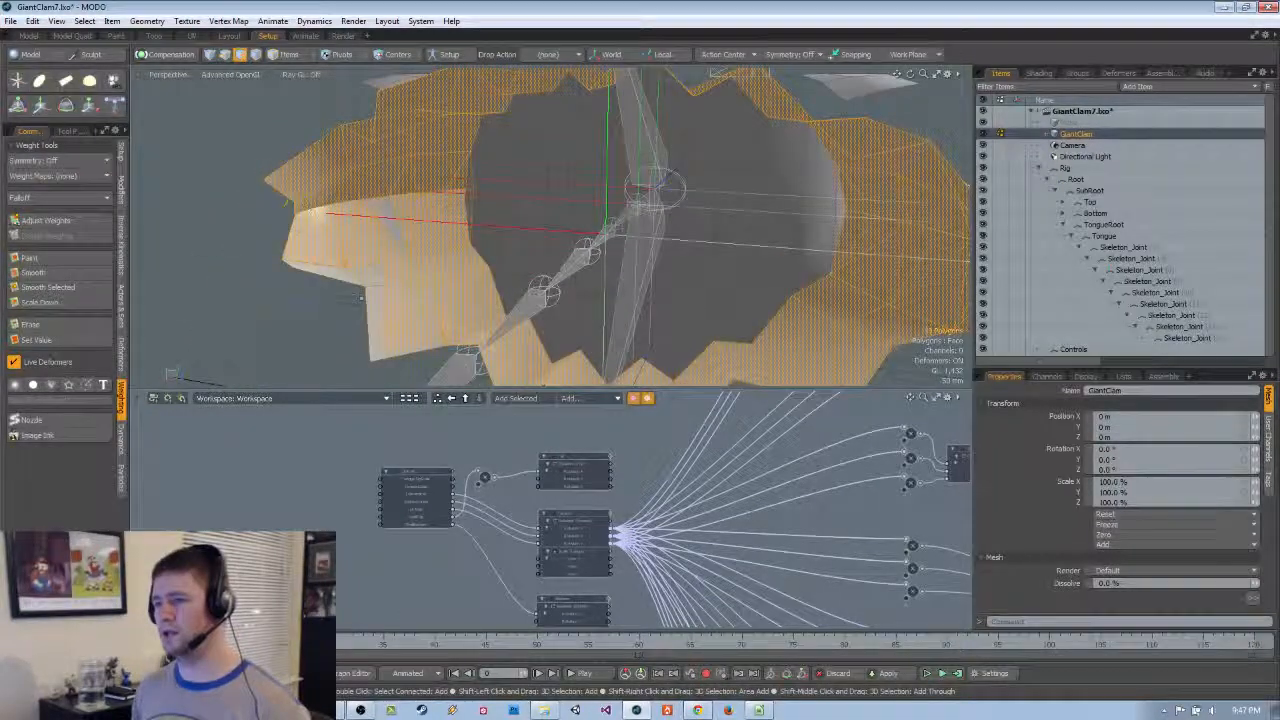
left_click(364, 298, "shift")
left_click_drag(364, 298, 620, 350, "alt")
left_click_drag(620, 350, 573, 356, "ctrl+alt")
left_click_drag(712, 297, 785, 196, "alt")
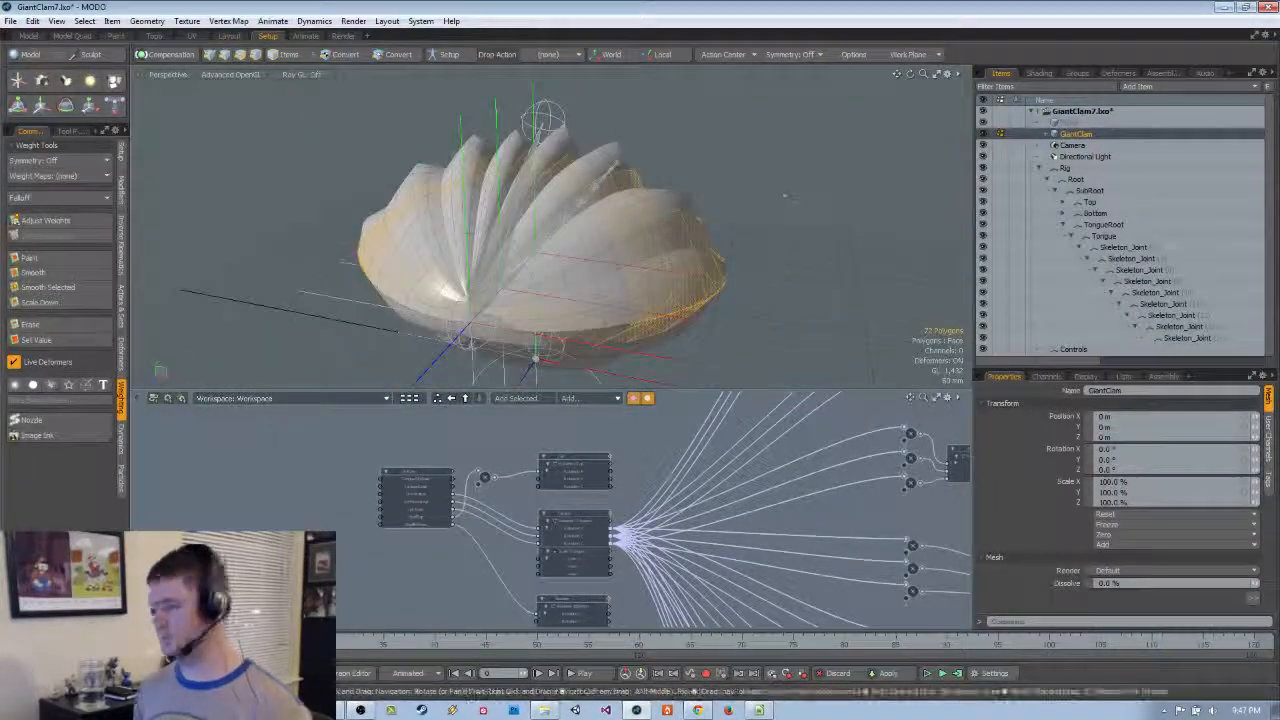
left_click_drag(160, 370, 151, 370, "alt")
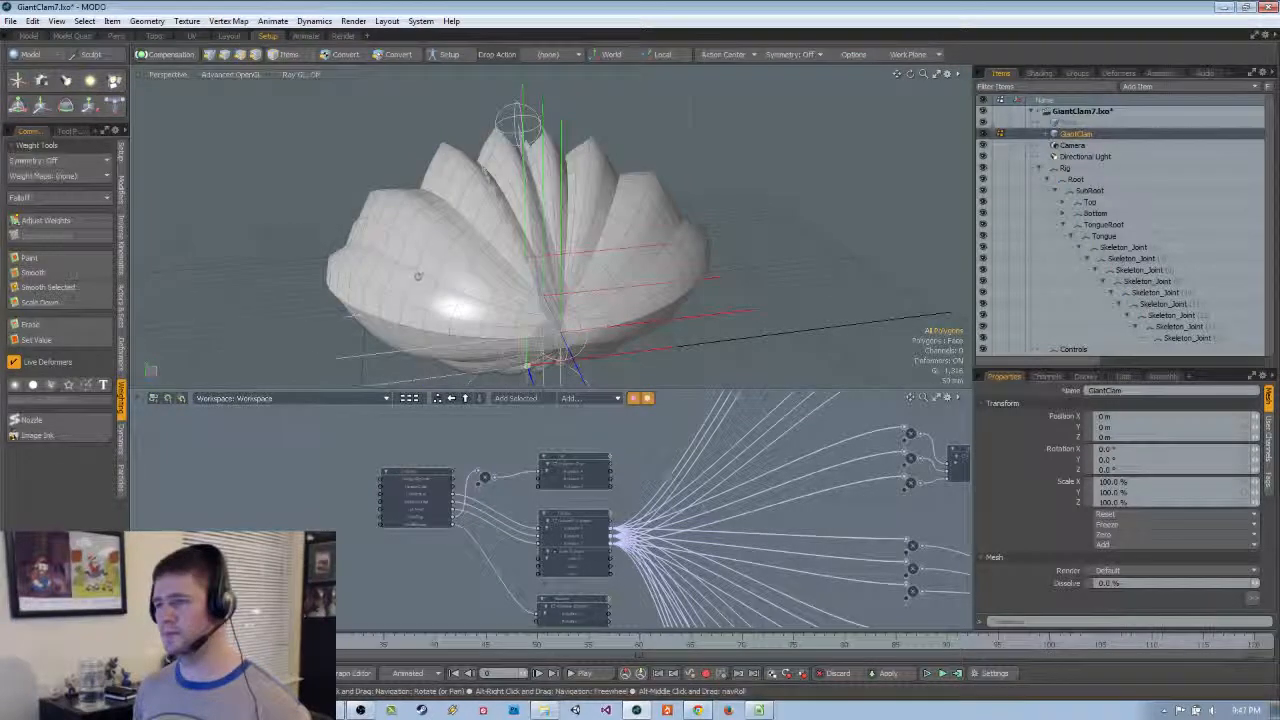
Hide the remaining outer shell polygons by area selection from several angles and select the soft inner polygons of the clam
mouse_move(418, 276)
left_mouse_down("alt")
mouse_move(554, 289)
mouse_move(440, 279)
left_mouse_up("alt")
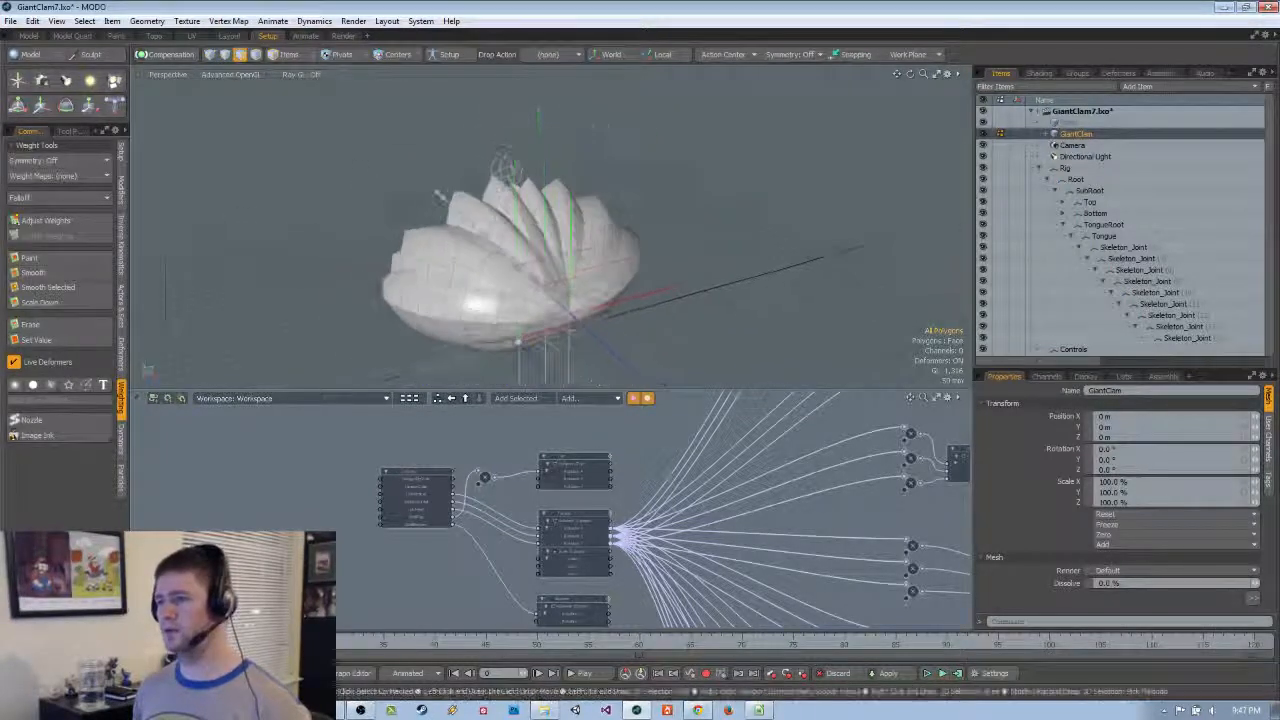
mouse_move(281, 126)
right_mouse_down()
mouse_move(643, 390)
mouse_move(771, 416)
right_mouse_up()
left_click_drag(700, 300, 600, 270, "alt")
right_click_drag(342, 138, 703, 386, "shift")
left_click_drag(560, 300, 469, 229, "alt")
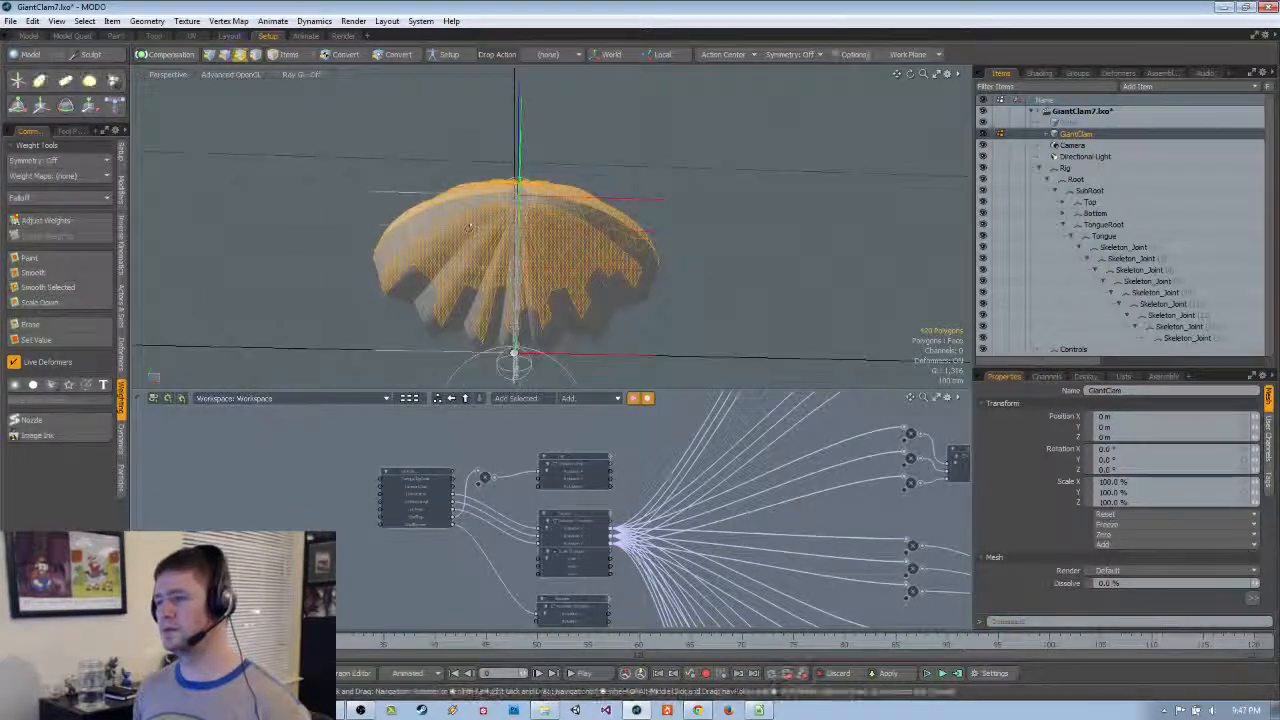
right_click_drag(318, 150, 755, 423, "shift")
left_click_drag(727, 354, 502, 264, "alt")
right_click_drag(372, 128, 712, 368, "shift")
mouse_move(690, 300)
left_mouse_down("alt")
mouse_move(590, 355)
mouse_move(530, 330)
mouse_move(714, 242)
mouse_move(700, 250)
mouse_move(660, 214)
mouse_move(775, 184)
mouse_move(530, 104)
mouse_move(490, 120)
mouse_move(866, 220)
mouse_move(629, 280)
mouse_move(760, 275)
mouse_move(740, 295)
mouse_move(692, 298)
mouse_move(669, 258)
mouse_move(600, 240)
mouse_move(622, 302)
left_mouse_up("alt")
double_click(627, 246, "shift")
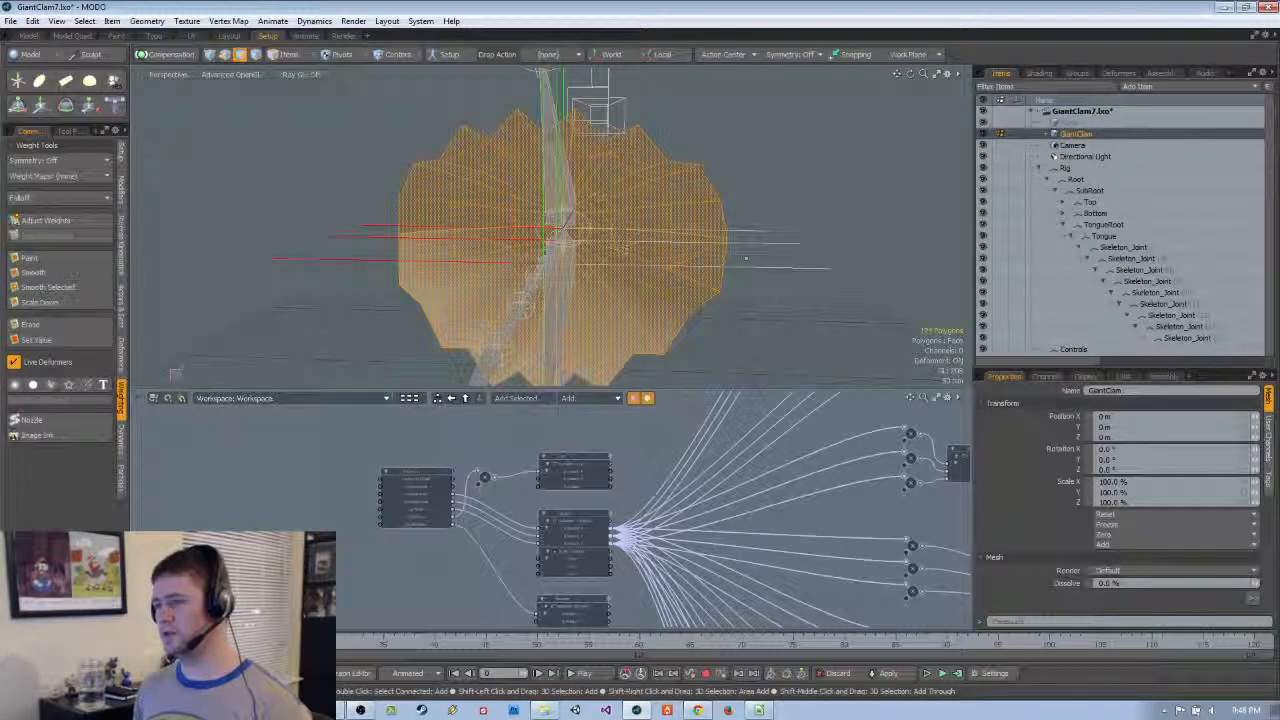
Save the selected inner polygons as a selection set named Soft, then deselect them and unhide the whole mesh
left_click(1104, 135)
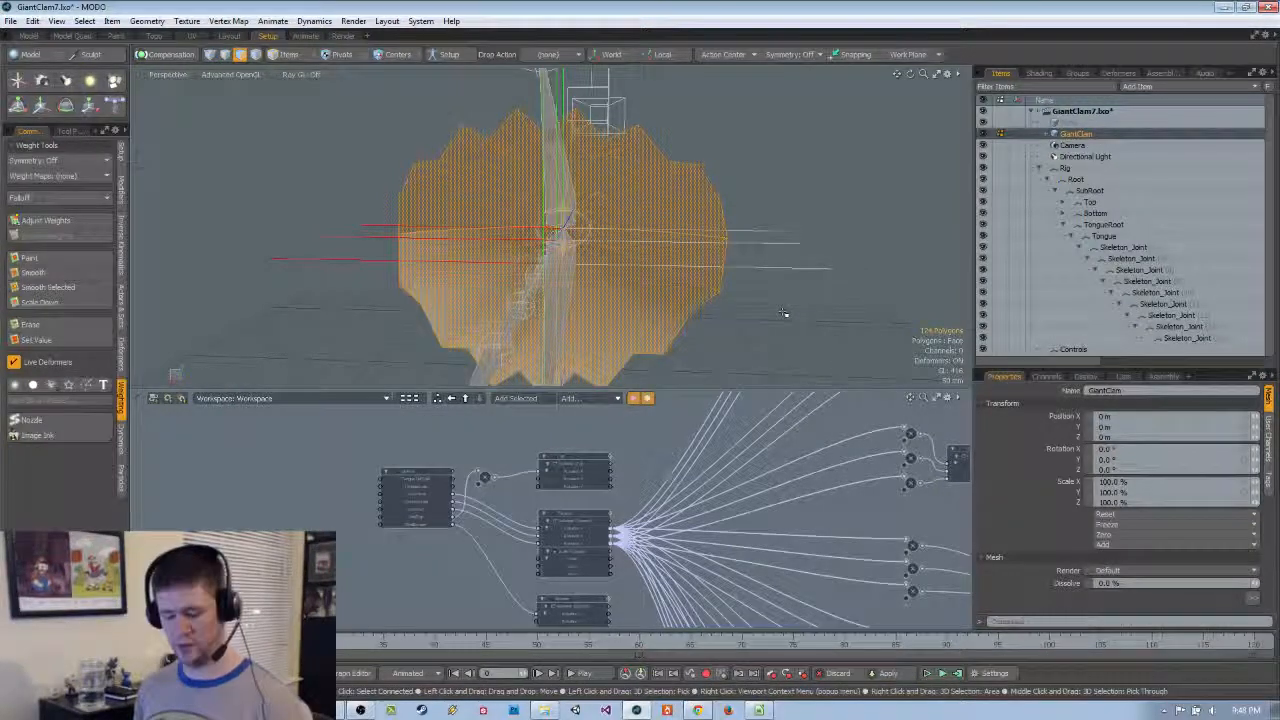
left_click(92, 22)
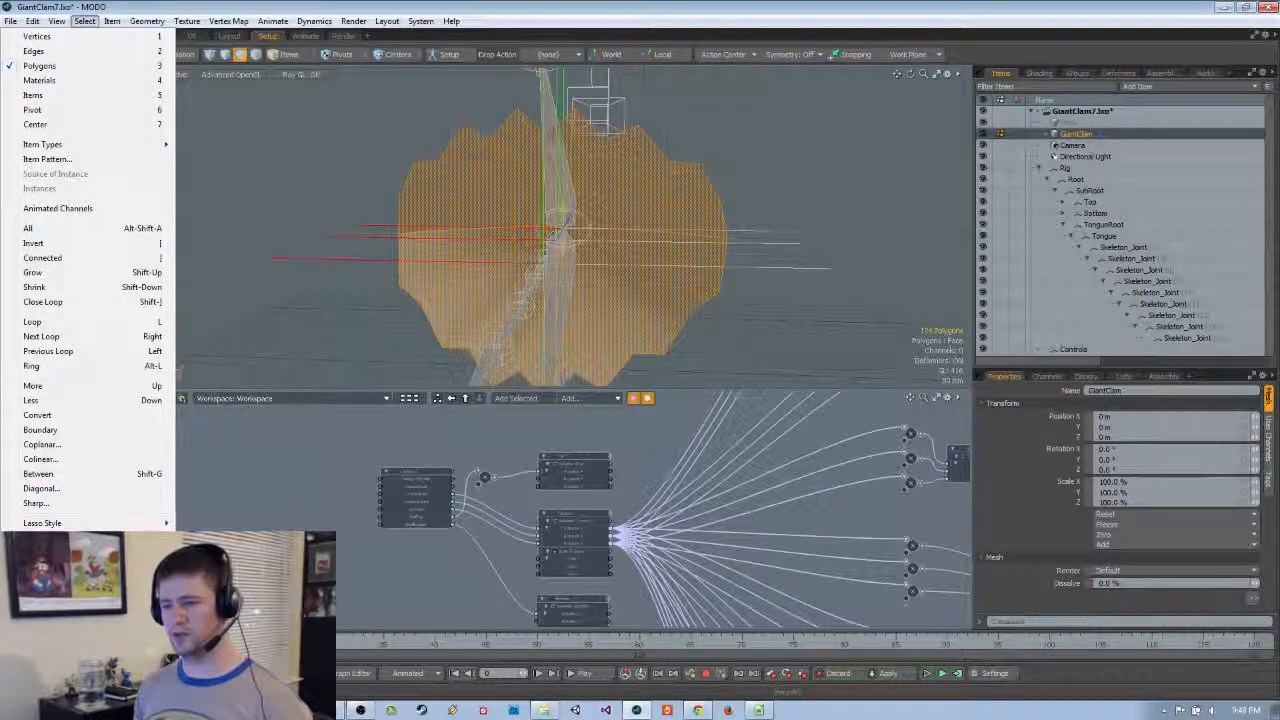
left_click(60, 543)
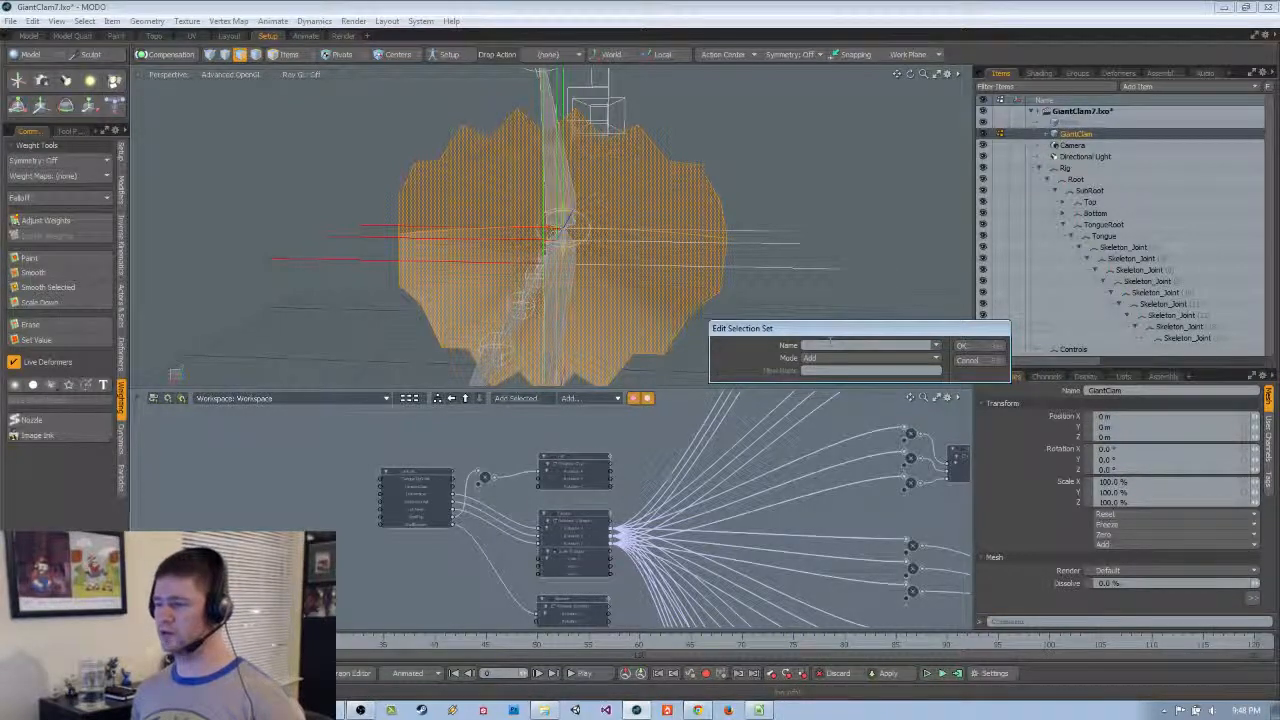
type("oft")
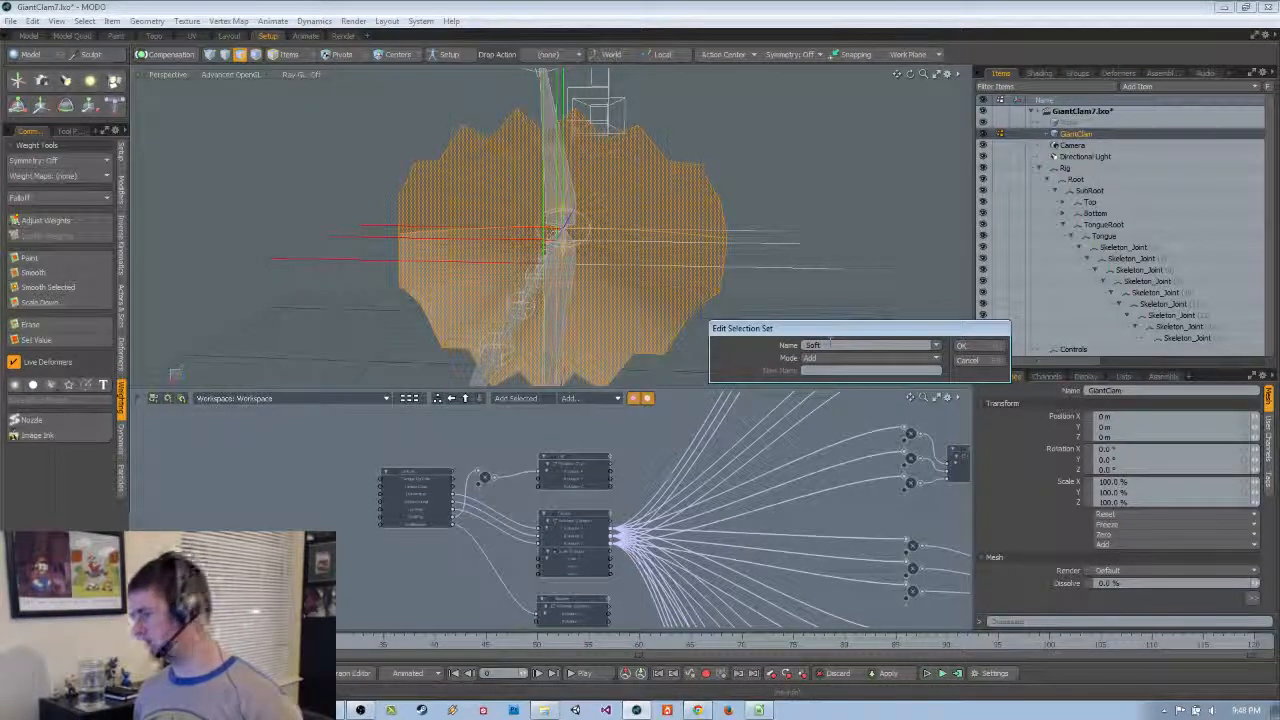
key("Return")
left_click_drag(778, 279, 595, 262, "alt")
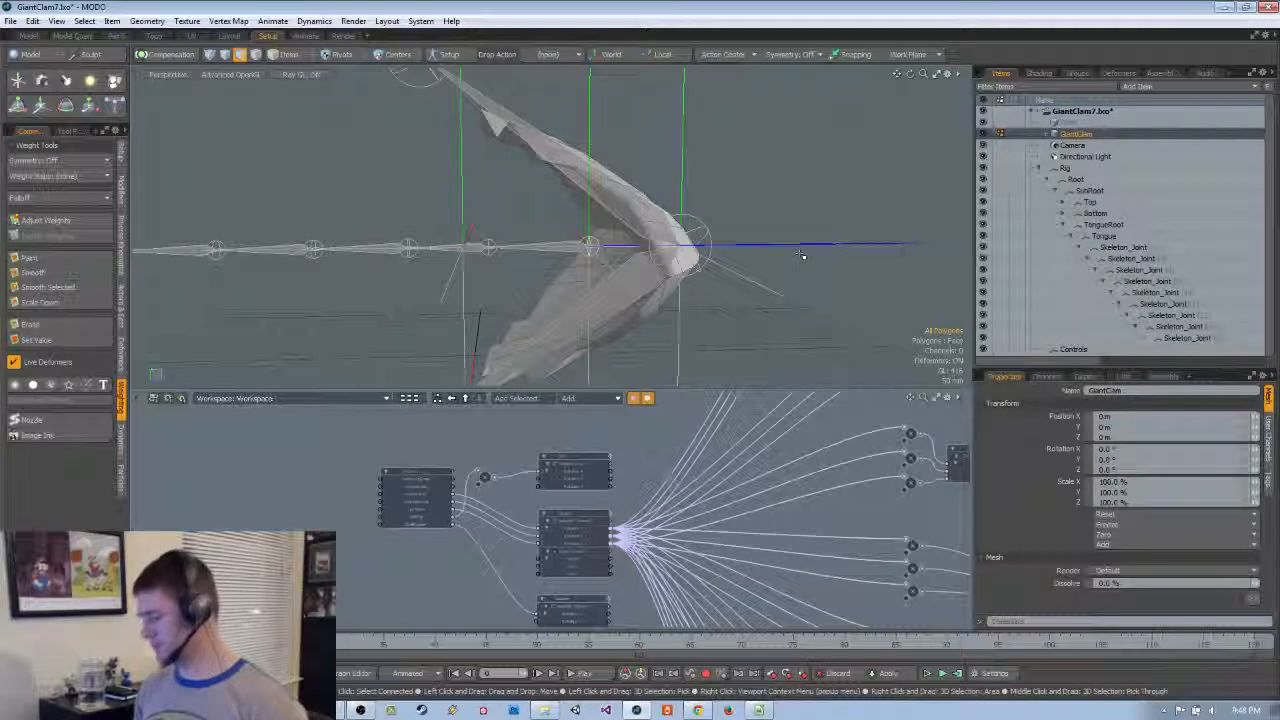
left_click_drag(801, 256, 712, 244, "alt")
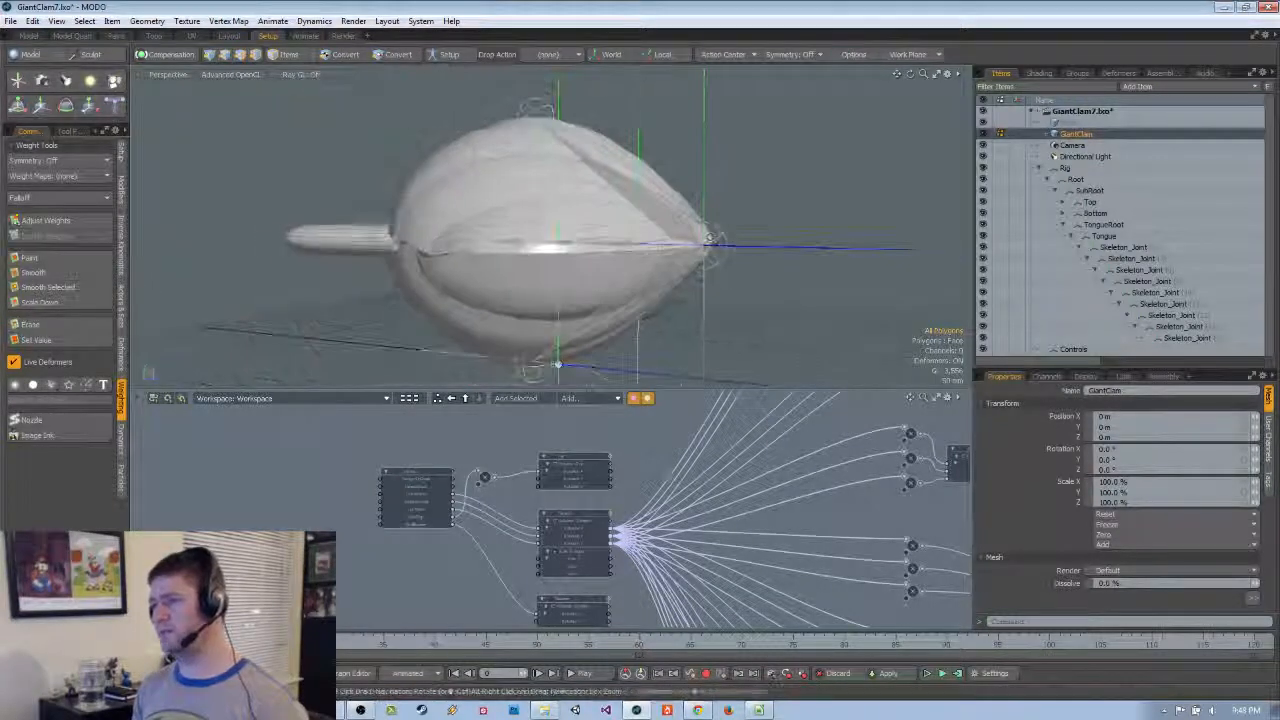
Select the Top joint to examine its weighting on the upper shell, then clear the selection
key("5")
left_click(708, 243)
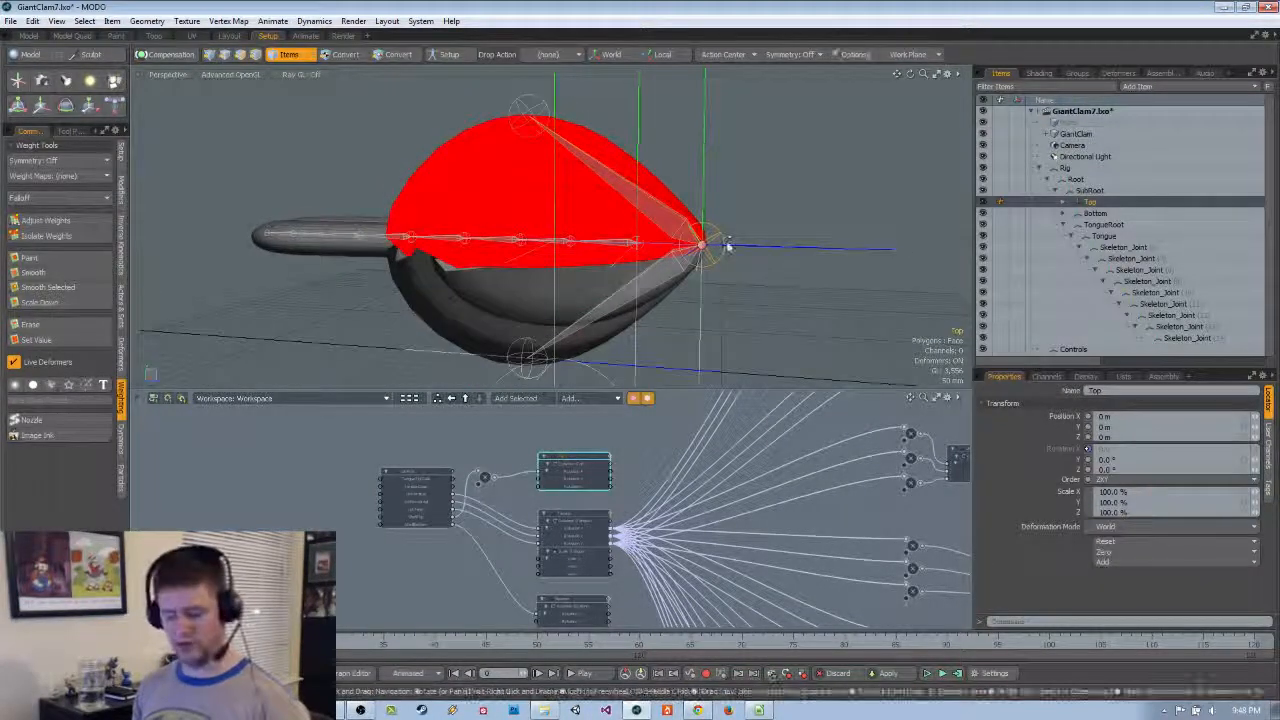
key("e")
key("space")
left_click(829, 306)
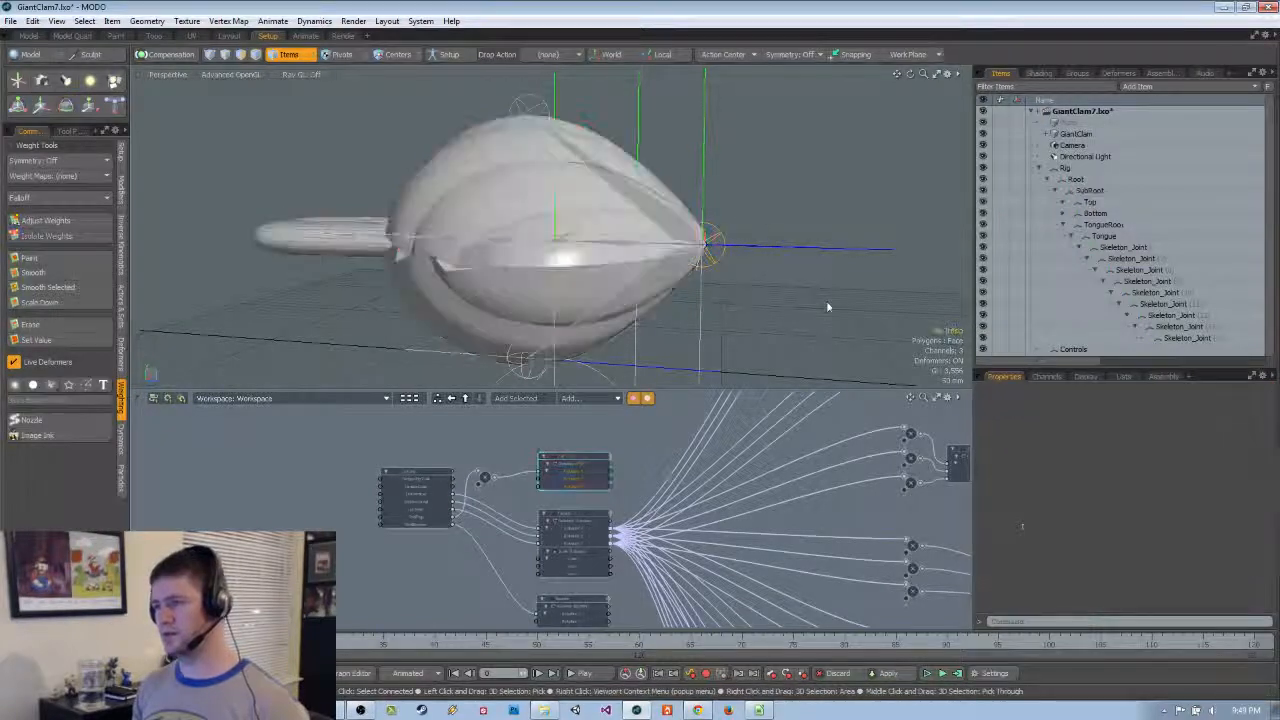
Adjust the ShellTop channel on the Controls item to check the deformation inside the upper shell, and deselect the item
key("a")
left_click(603, 314)
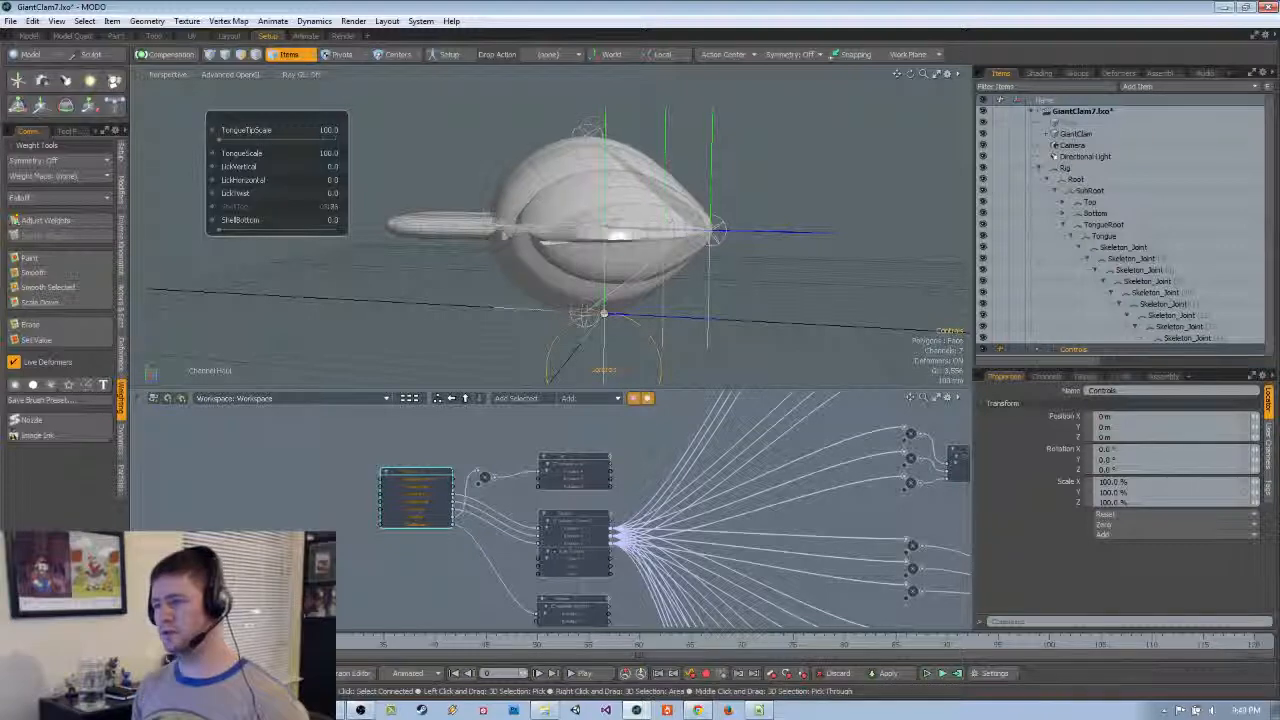
left_click_drag(345, 206, 260, 206)
scroll(700, 238, "up", 6)
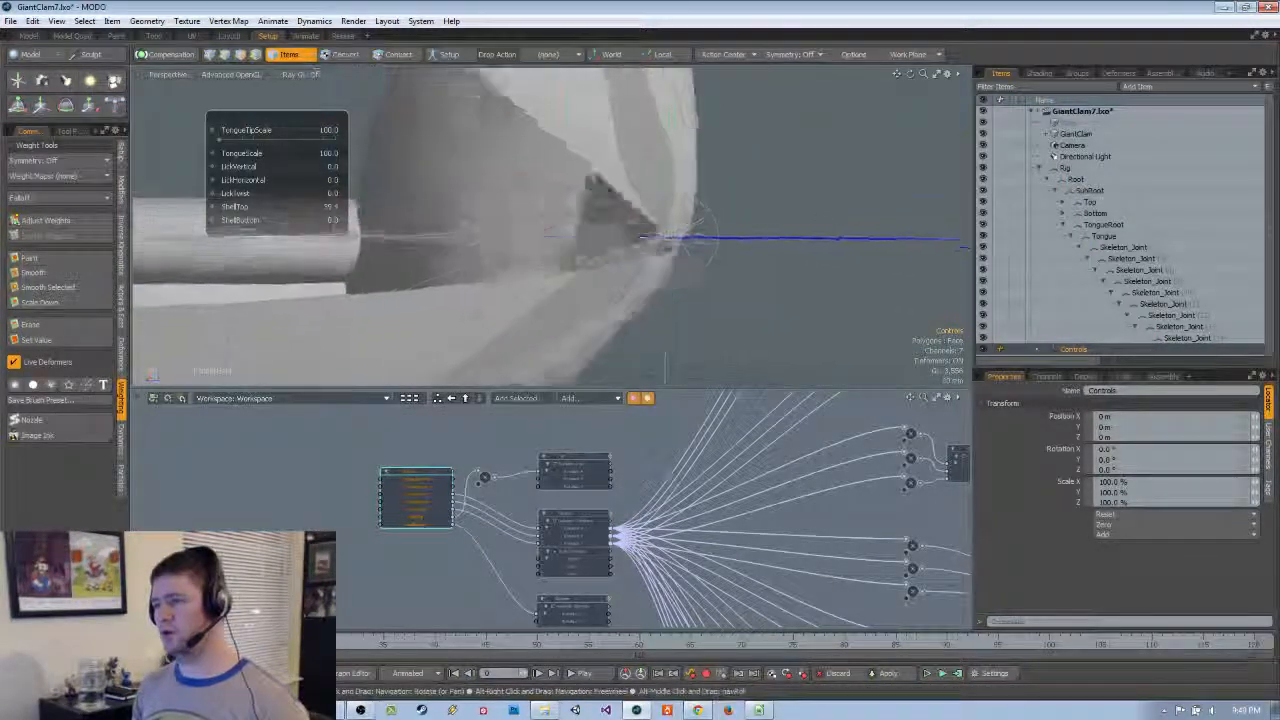
left_click_drag(640, 243, 516, 280, "alt")
mouse_move(622, 312)
left_mouse_down("ctrl+alt")
mouse_move(805, 316)
mouse_move(640, 304)
left_mouse_up("ctrl+alt")
left_click(725, 309)
Isolate one connected inner piece of the clam by hiding the upper shell and all other polygons
left_click(146, 21)
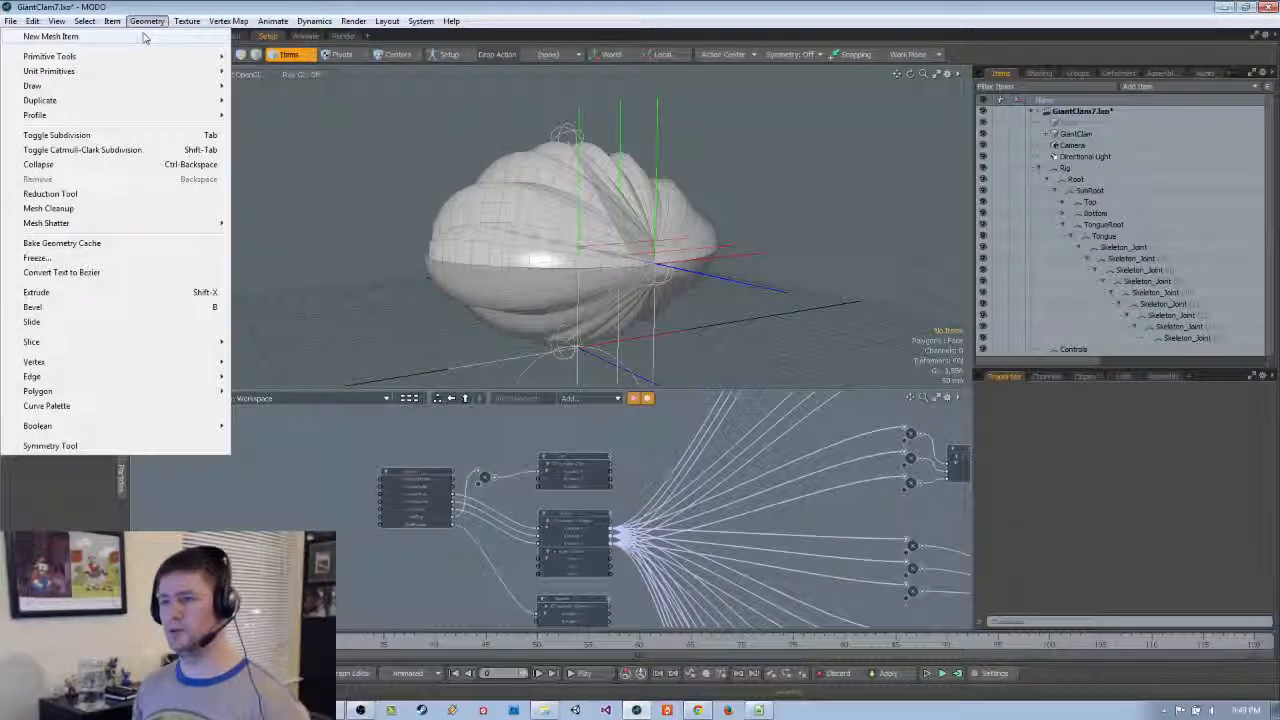
left_click_drag(294, 220, 515, 222, "alt")
key("3")
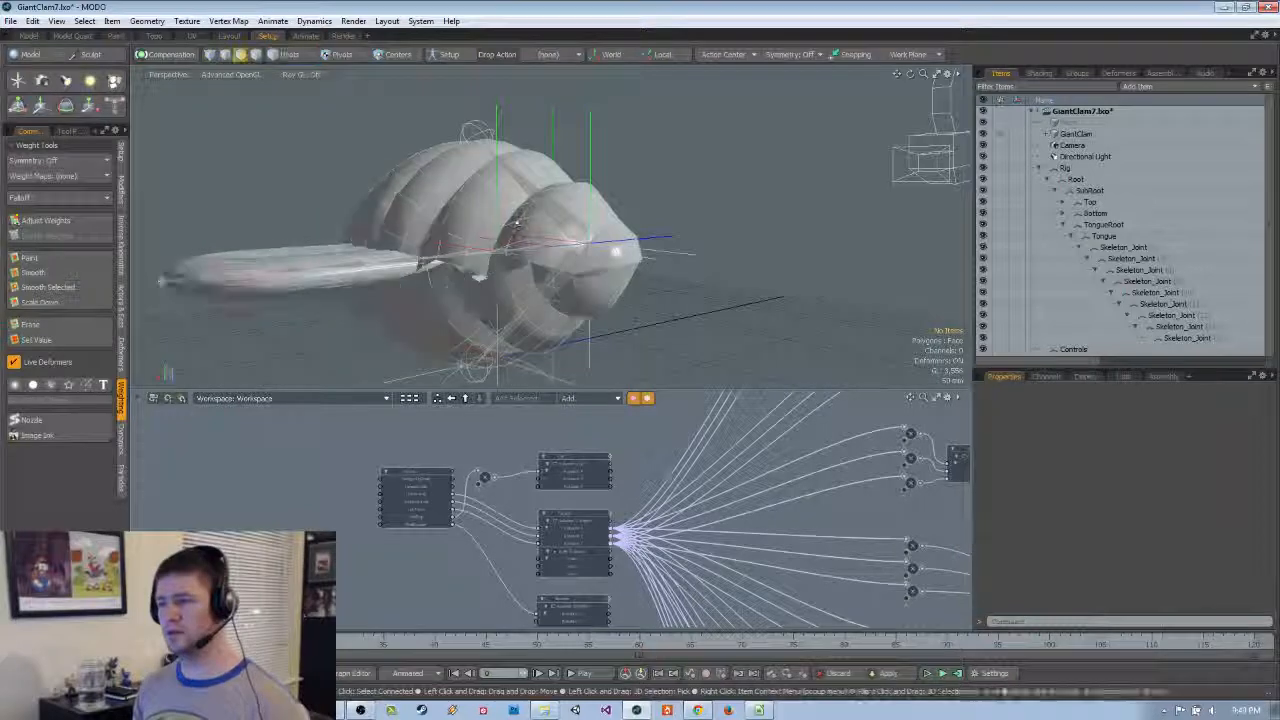
double_click(516, 222)
key("h")
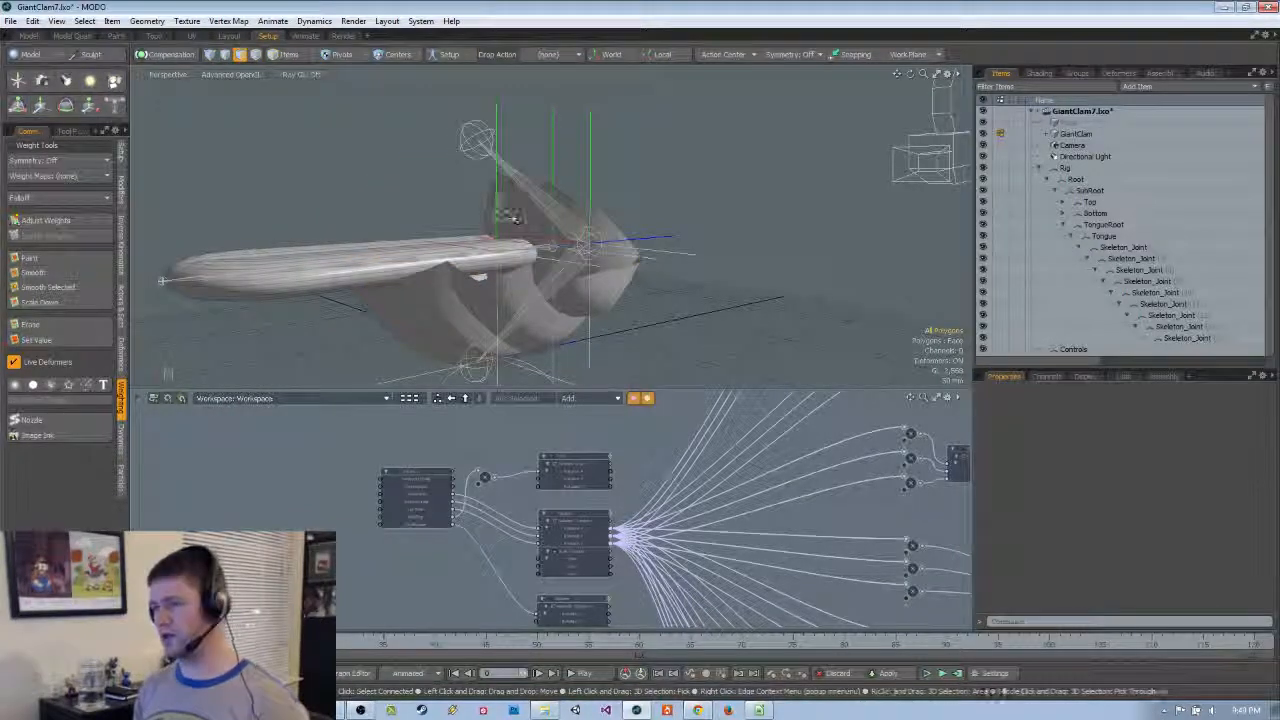
double_click(506, 210)
key("[")
double_click(505, 210, "ctrl")
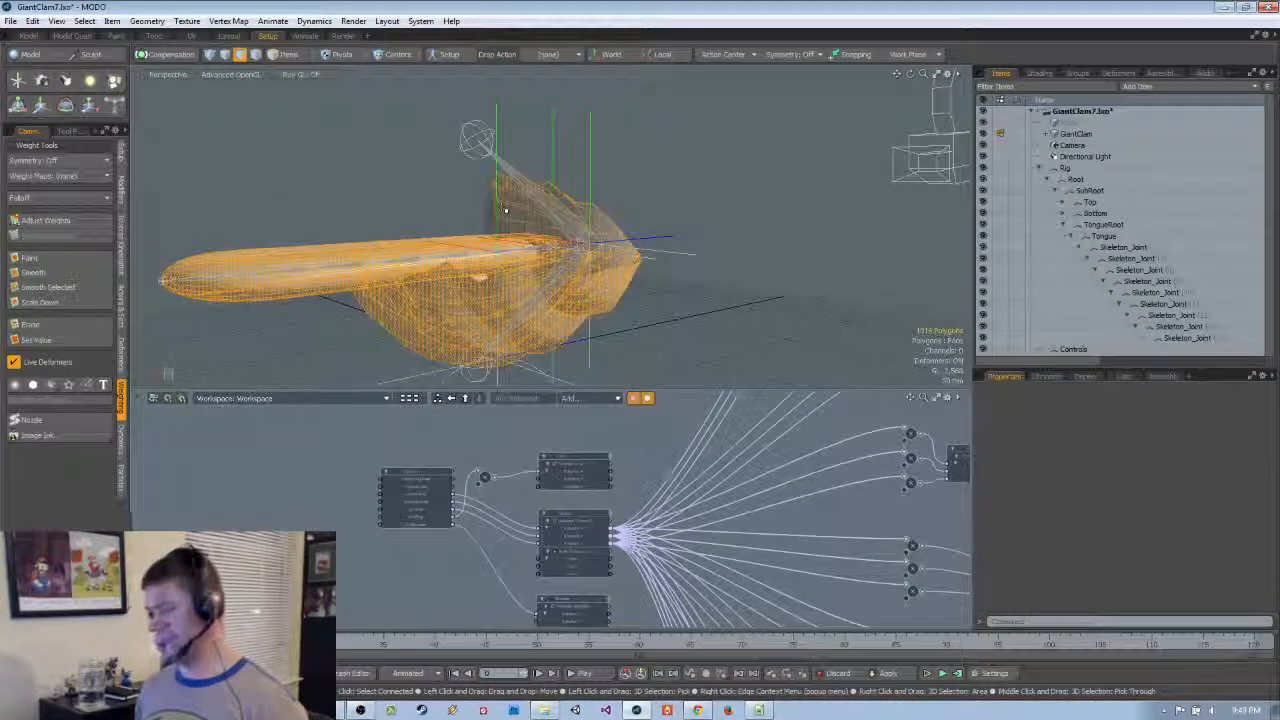
key("h")
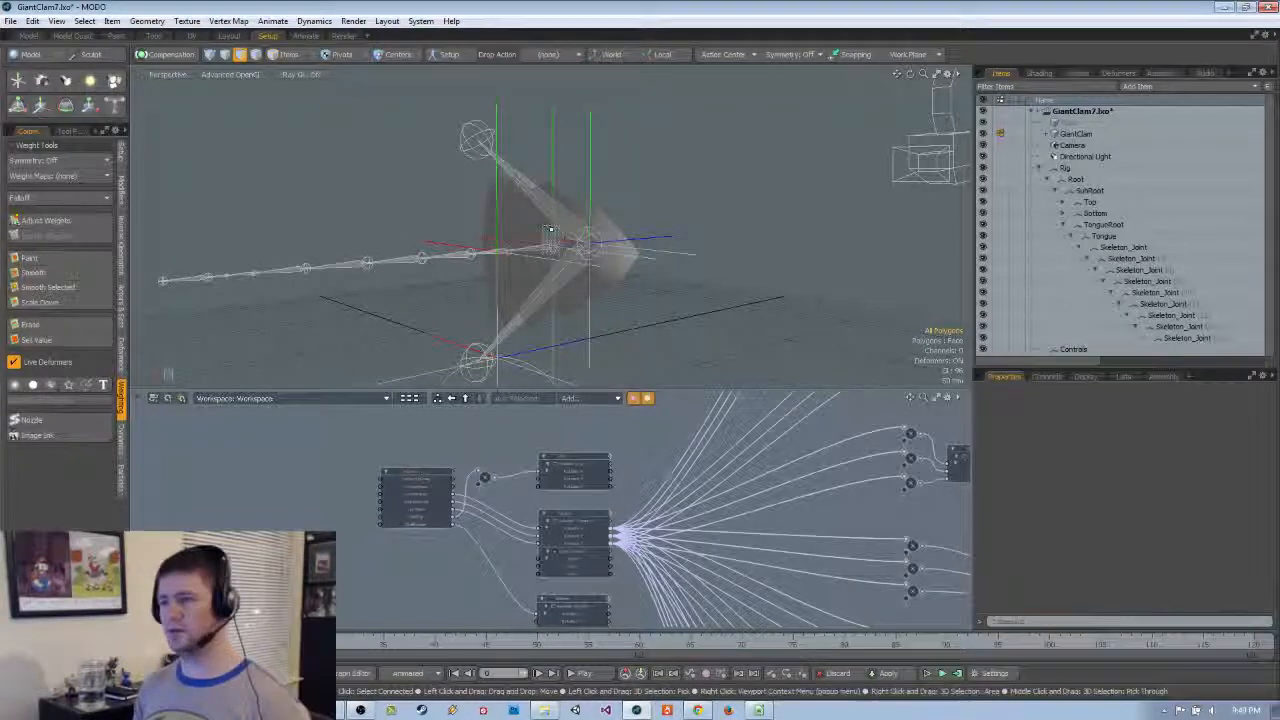
Try to store the isolated inner polygons in a selection set, cancel it and unhide the whole mesh
double_click(517, 220)
left_click(85, 21)
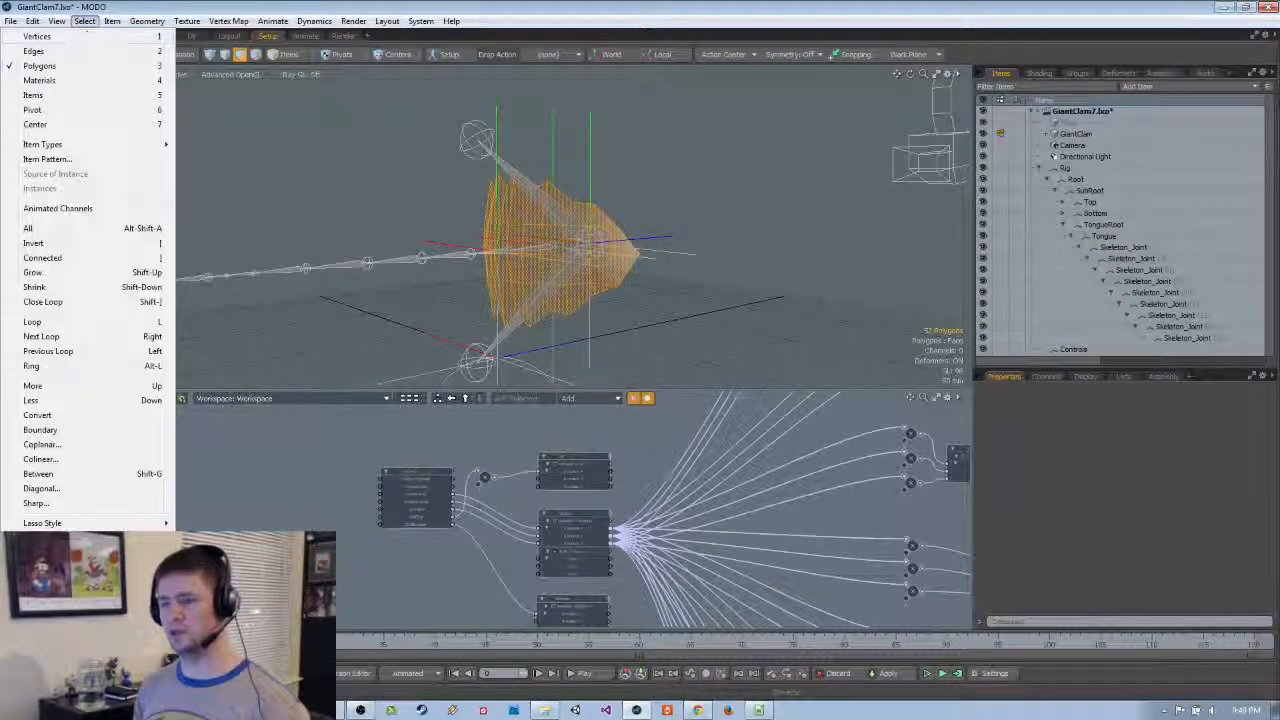
left_click(60, 552)
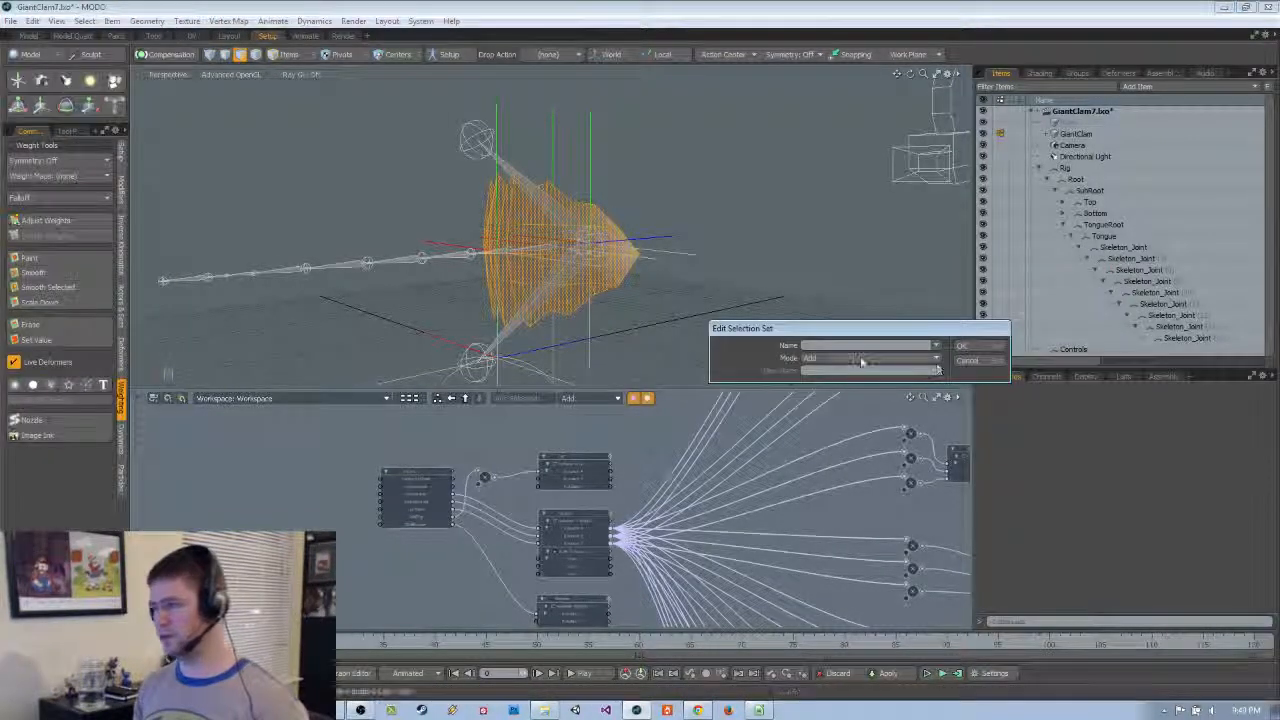
left_click(968, 360)
key("ctrl+z")
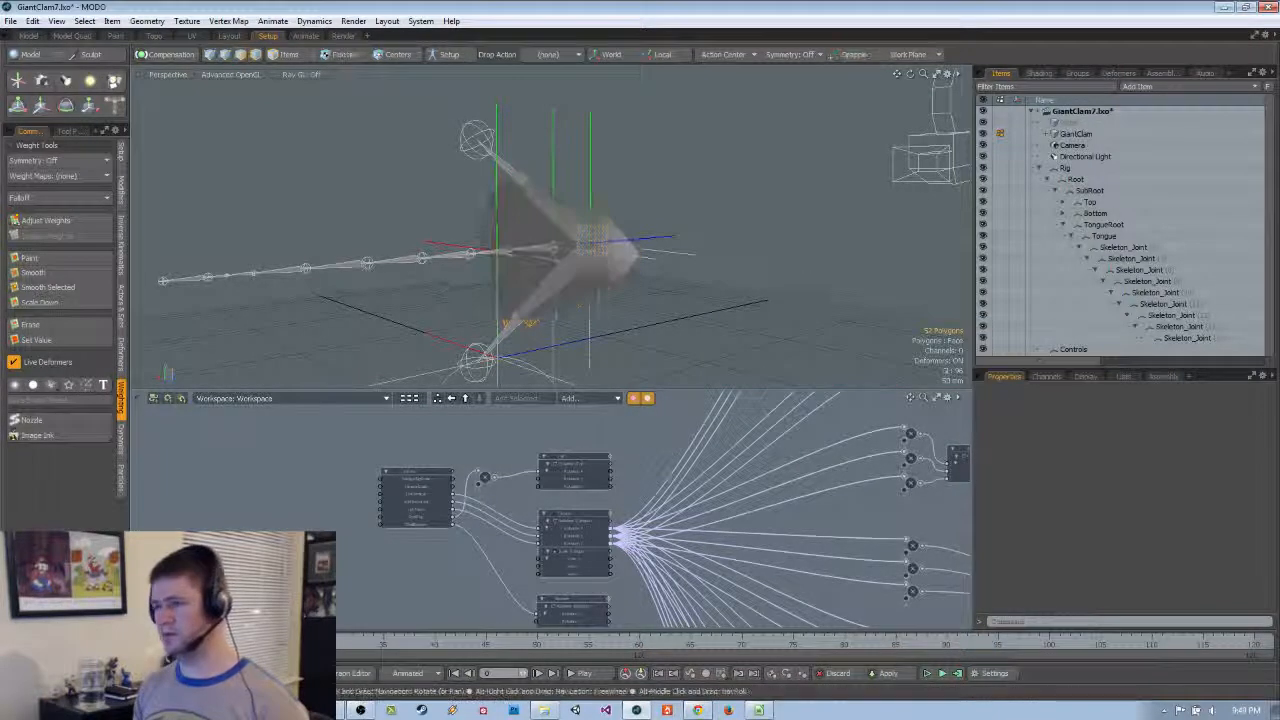
left_click_drag(822, 302, 789, 296, "alt")
left_click(789, 296)
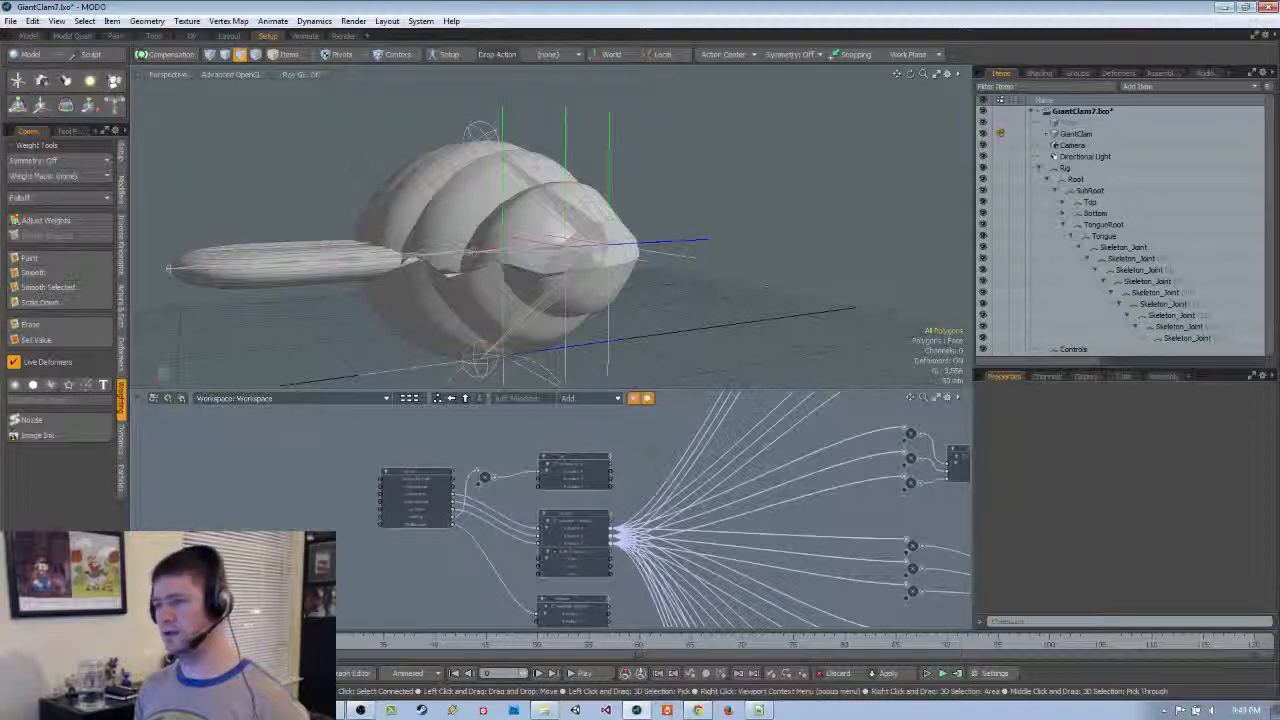
Recall the Soft selection set, invert the selection and hide everything except the soft inner polygons
left_click(57, 22)
mouse_move(84, 27)
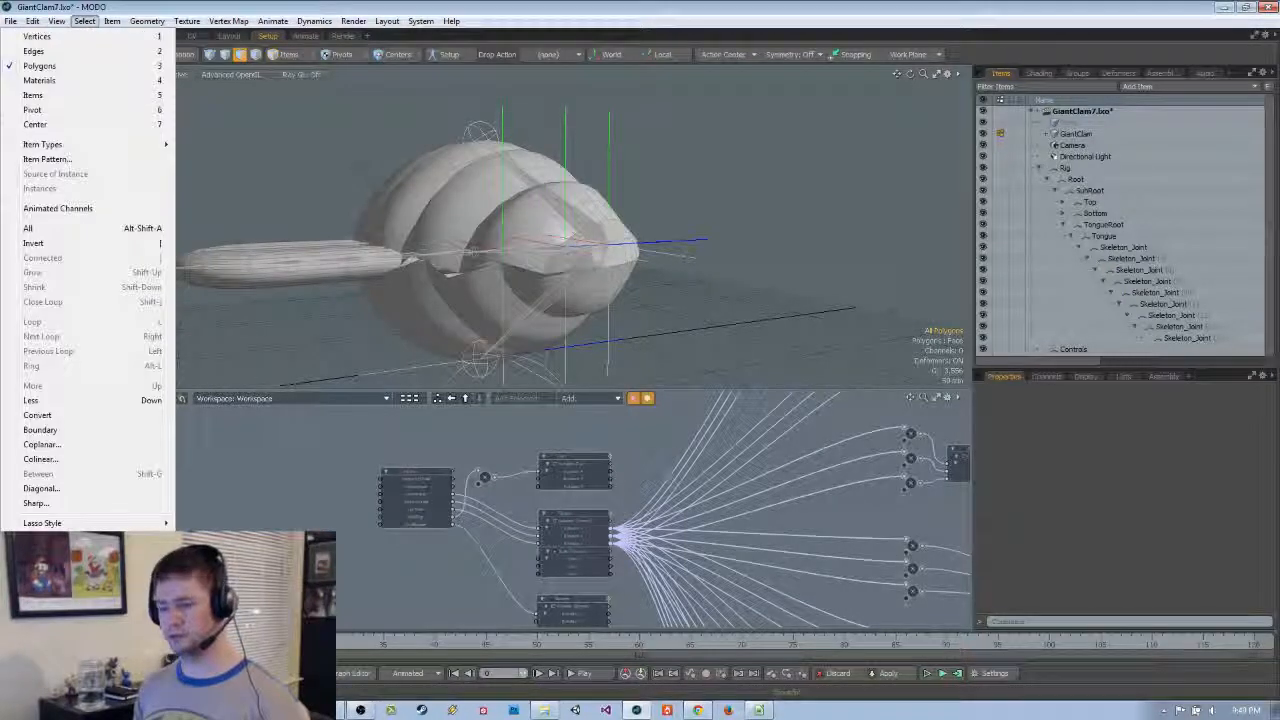
left_click(62, 573)
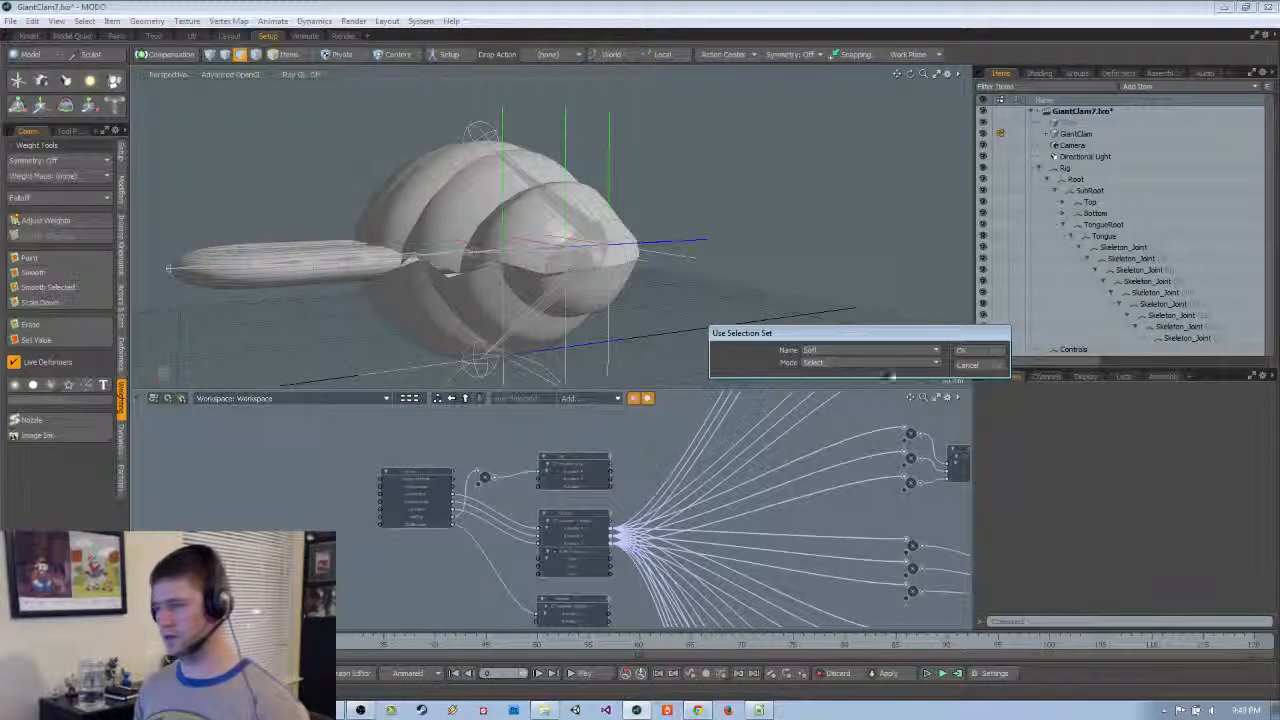
left_click(958, 352)
key("[")
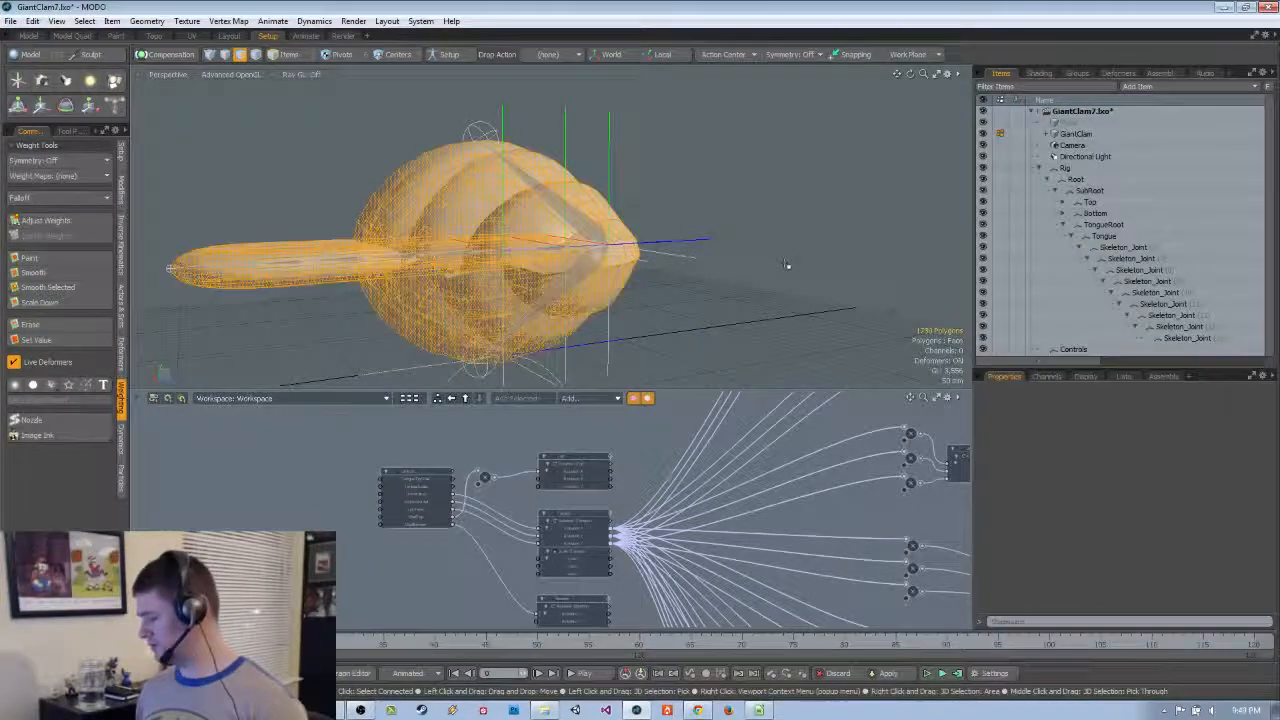
key("h")
left_click_drag(786, 264, 661, 264, "alt")
scroll(571, 270, "up", 2)
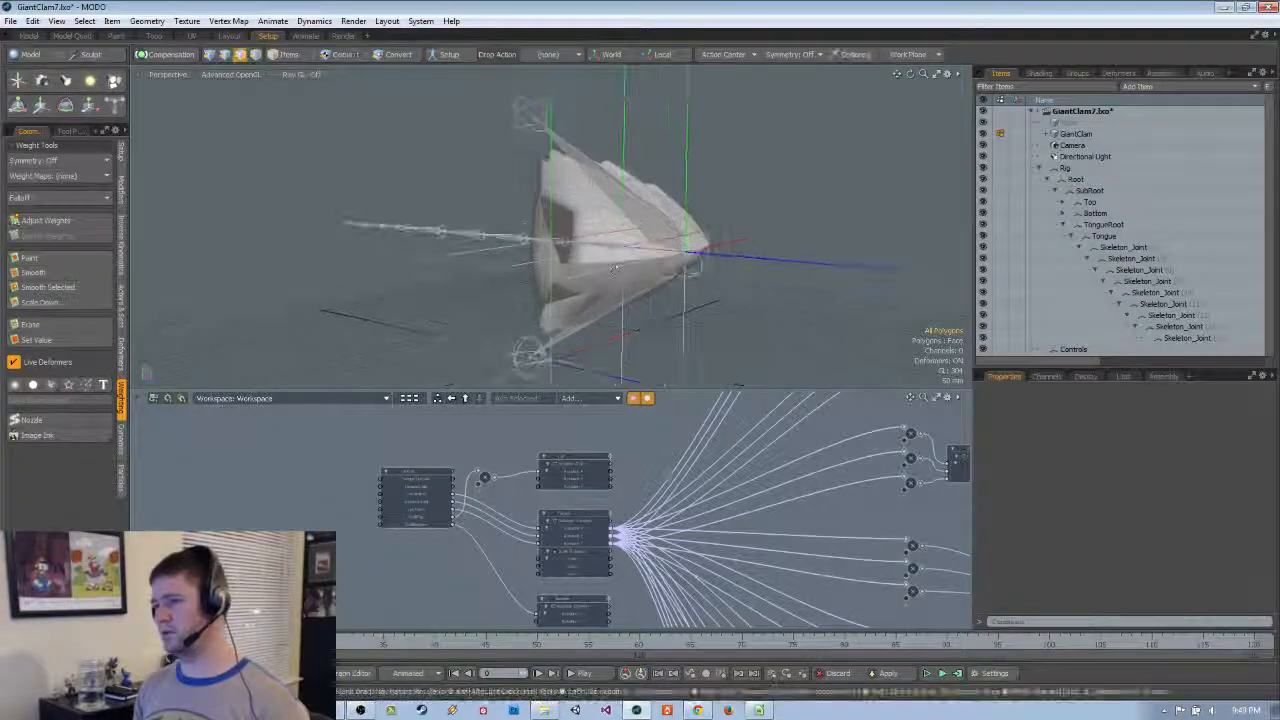
Select the connected inner polygons of both the upper and lower pieces to inspect them, and clear the selection
double_click(588, 288)
double_click(590, 222, "shift")
left_click_drag(550, 256, 524, 228, "alt")
left_click_drag(565, 295, 605, 285, "alt")
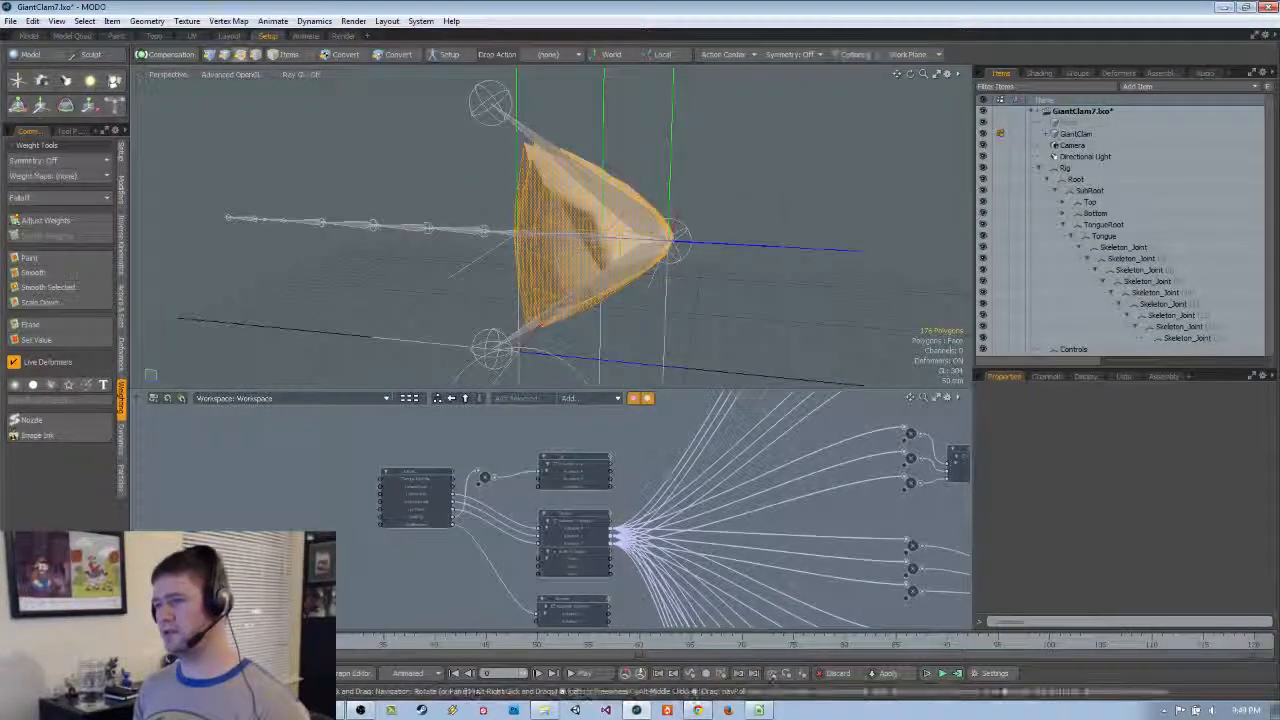
left_click(290, 118)
Select the Top joint to display its weights on the inner mesh and return to polygon selection
left_click(287, 55)
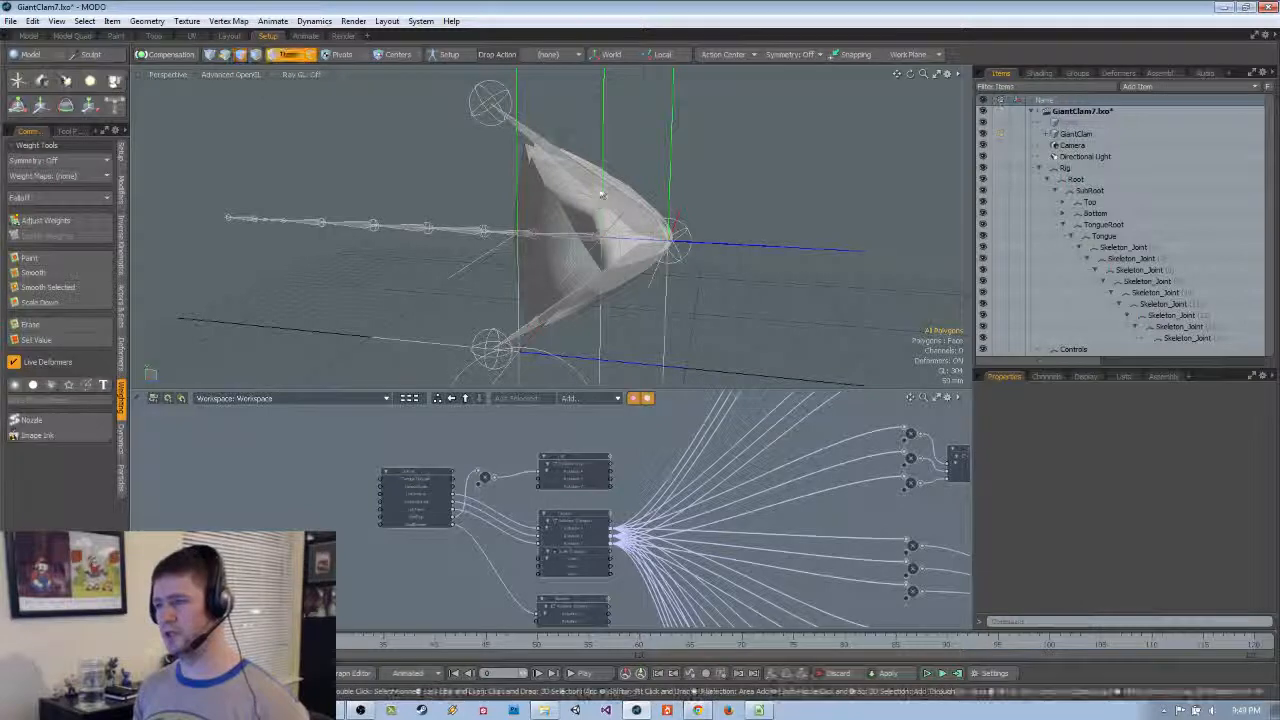
left_click(522, 126)
left_click_drag(522, 135, 545, 152, "alt")
mouse_move(748, 240)
left_mouse_down("alt")
mouse_move(732, 226)
mouse_move(760, 233)
mouse_move(736, 235)
left_mouse_up("alt")
key("3")
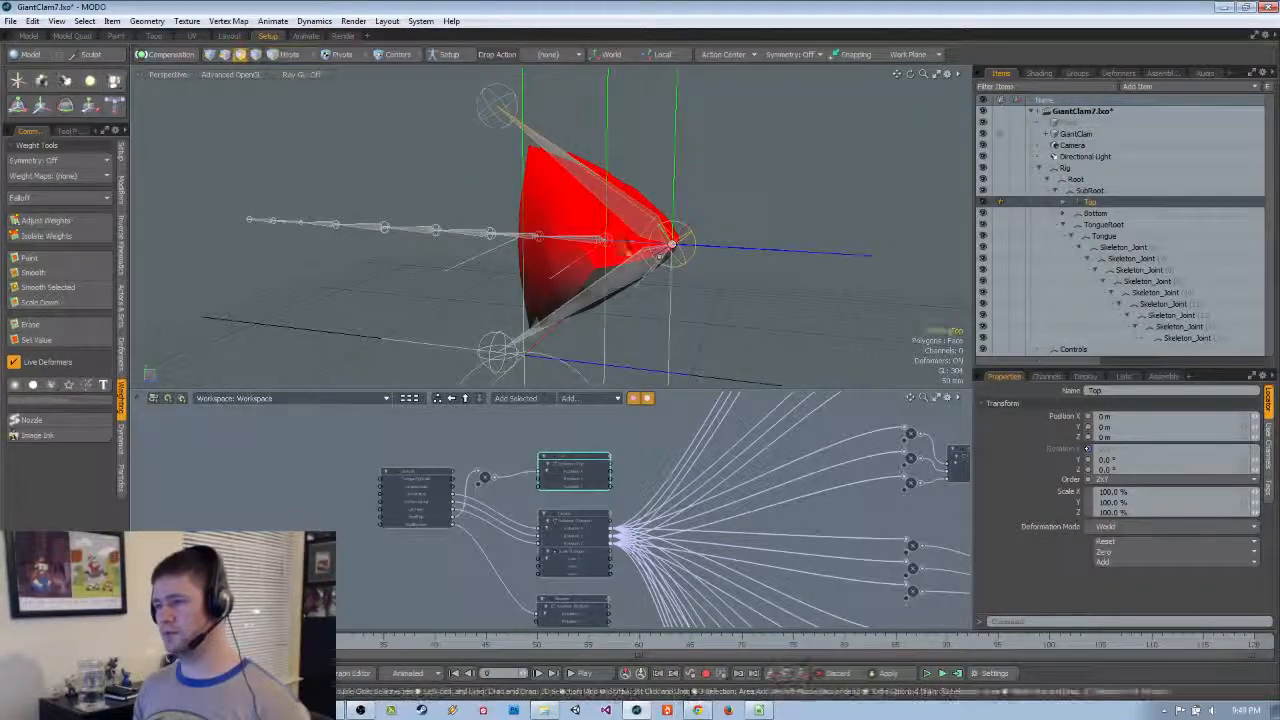
Save the scene and select all connected inner polygons of both the upper and lower pieces
left_click(586, 264)
left_click_drag(584, 262, 702, 307, "alt")
key("ctrl+s")
mouse_move(575, 258)
left_mouse_down("alt")
mouse_move(632, 290)
mouse_move(587, 264)
left_mouse_up("alt")
double_click(588, 280)
double_click(590, 250, "shift")
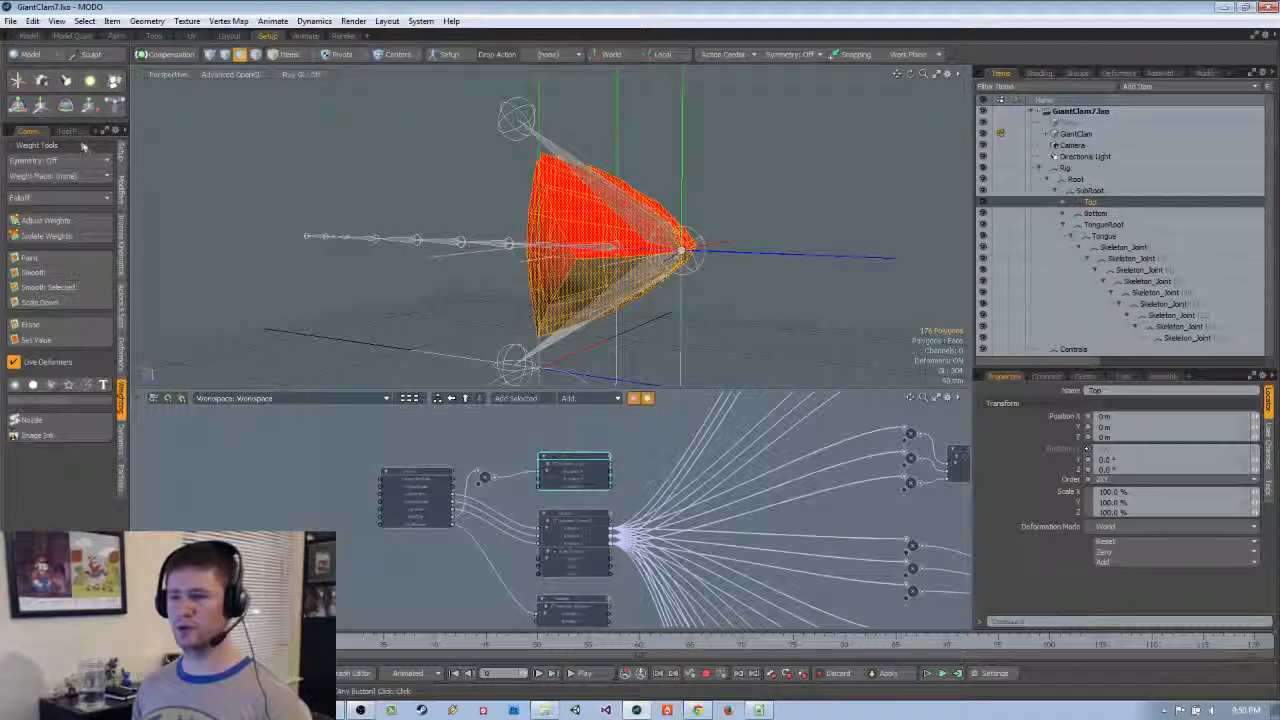
Try merging the vertices of the selected inner polygons with the Automatic range
left_click(23, 55)
left_click(1221, 462)
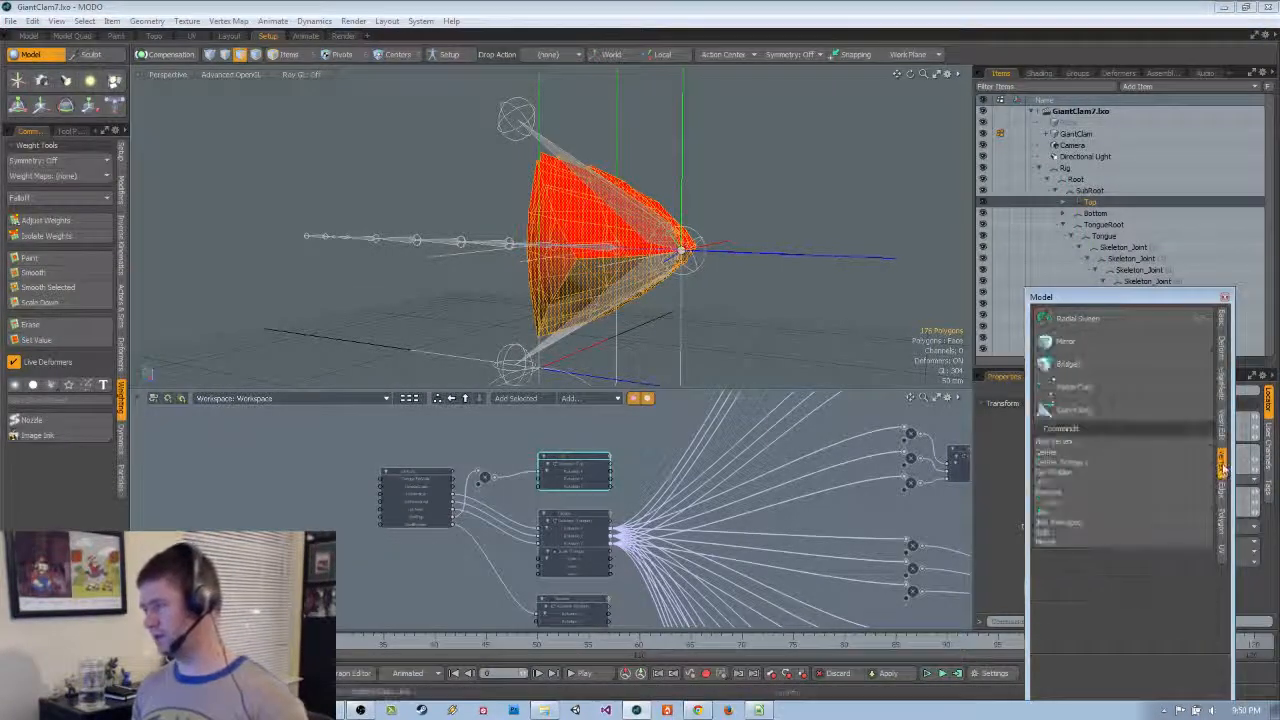
left_click(1073, 544)
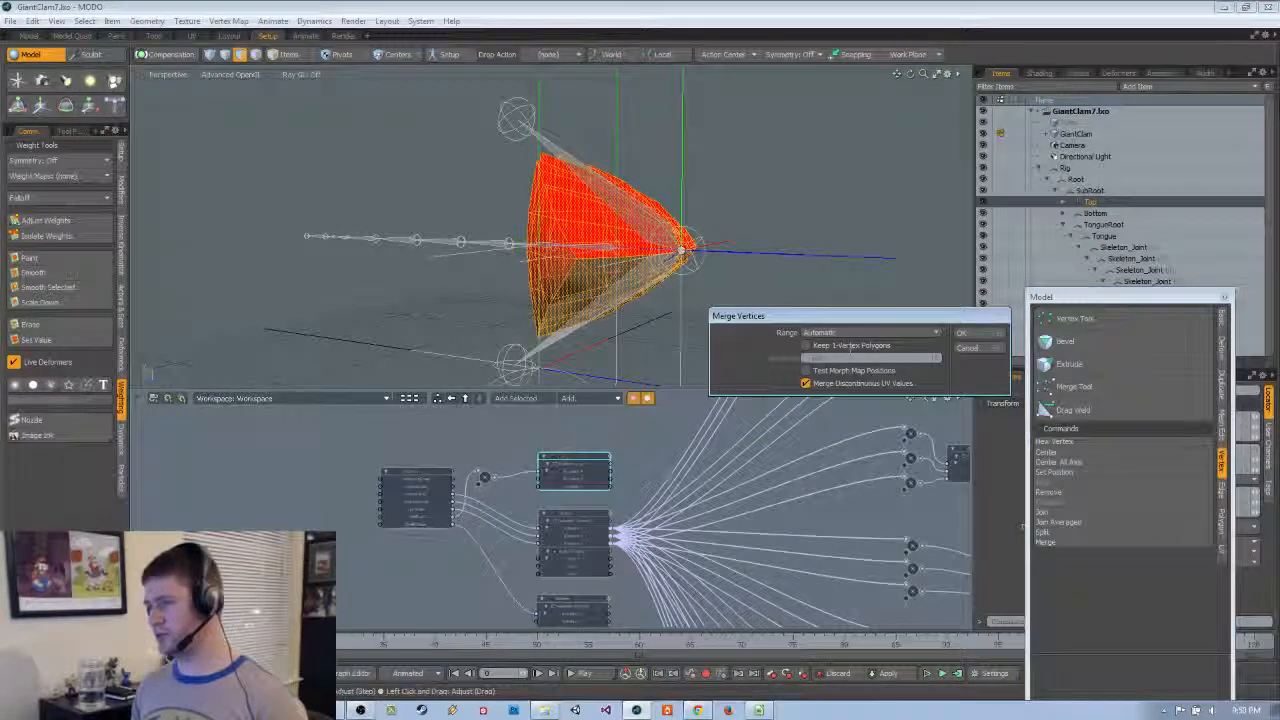
left_click(963, 335)
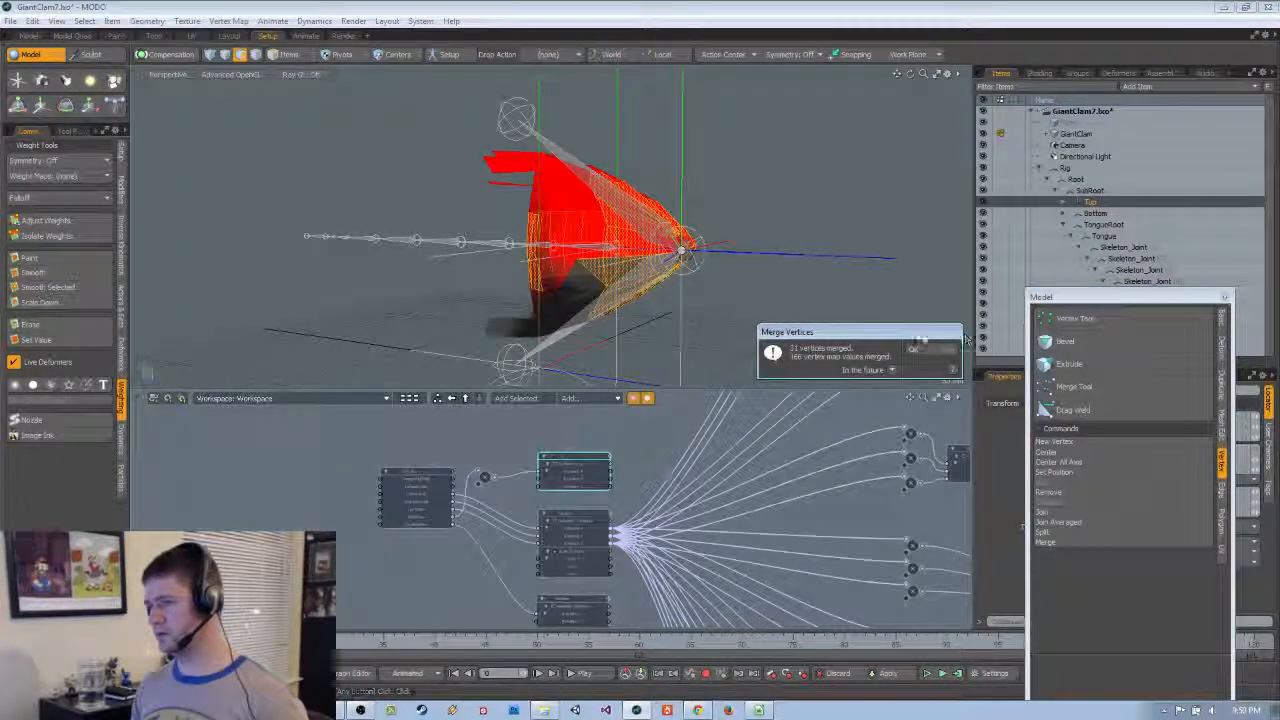
left_click(914, 350)
Undo the vertex merge and clear the remaining polygon selection
left_click_drag(865, 290, 586, 330, "alt")
key("ctrl+z")
key("ctrl+z")
key("ctrl+z")
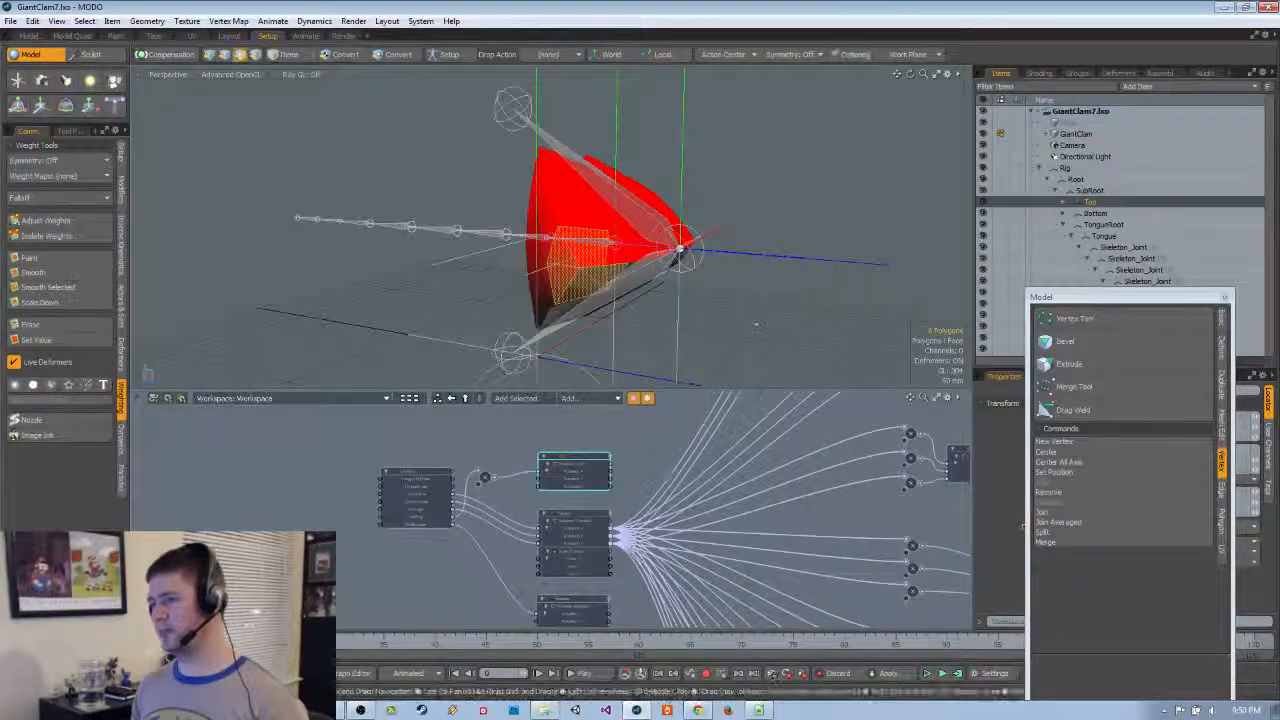
left_click(753, 320)
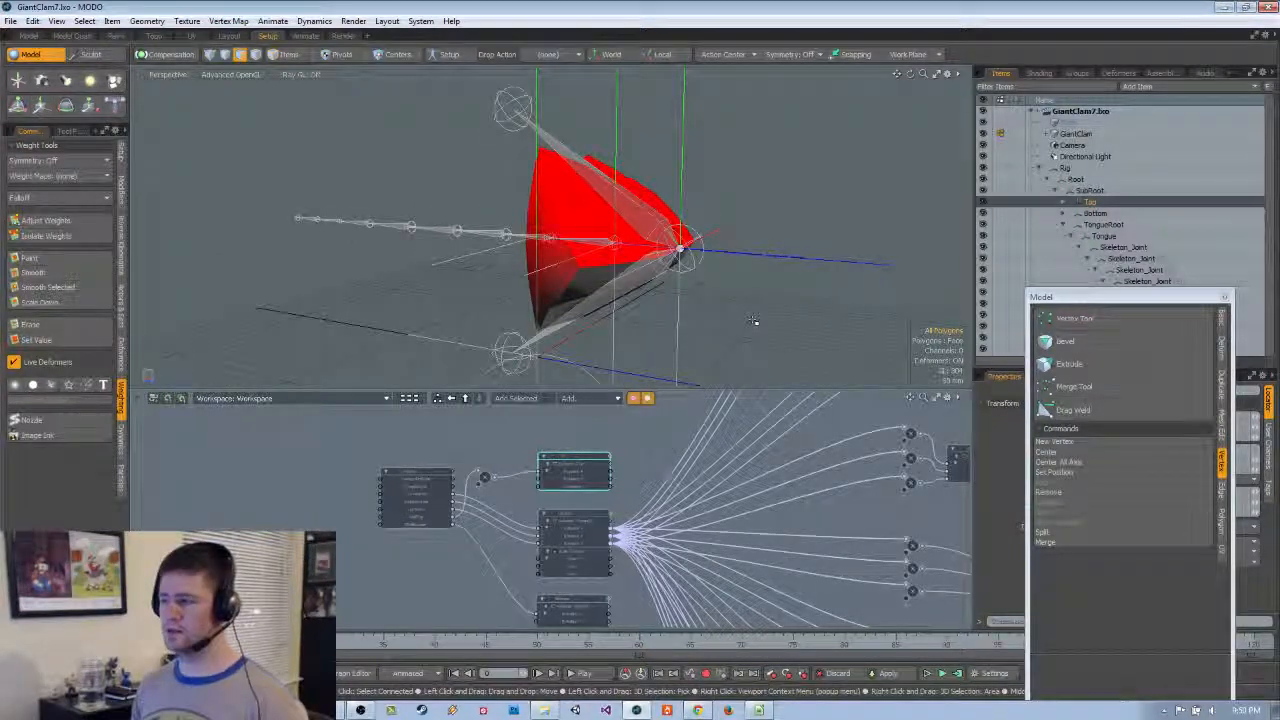
Try Join Averaged on the vertices of the selected inner polygons and undo it
key("ctrl+z")
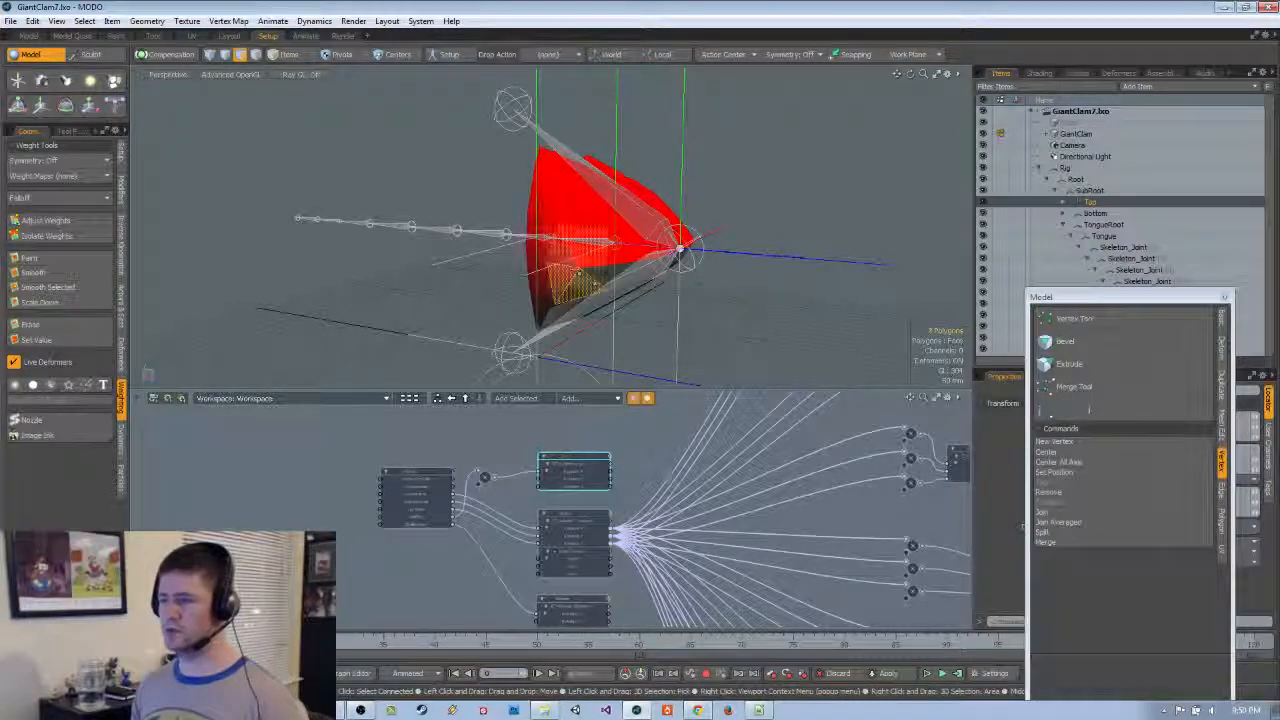
left_click_drag(694, 299, 620, 288, "alt")
left_click(1090, 523)
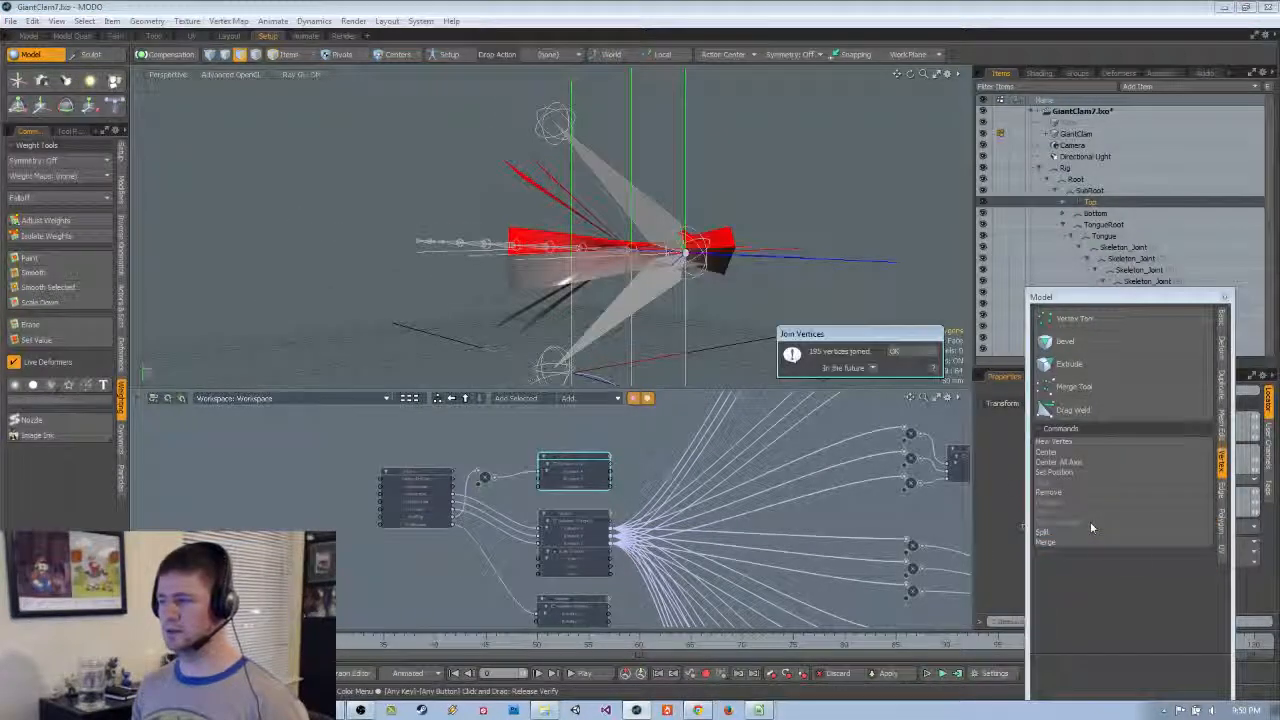
left_click(914, 352)
key("ctrl+z")
Merge the vertices of the selected inner polygons with the Automatic range
left_click(1045, 541)
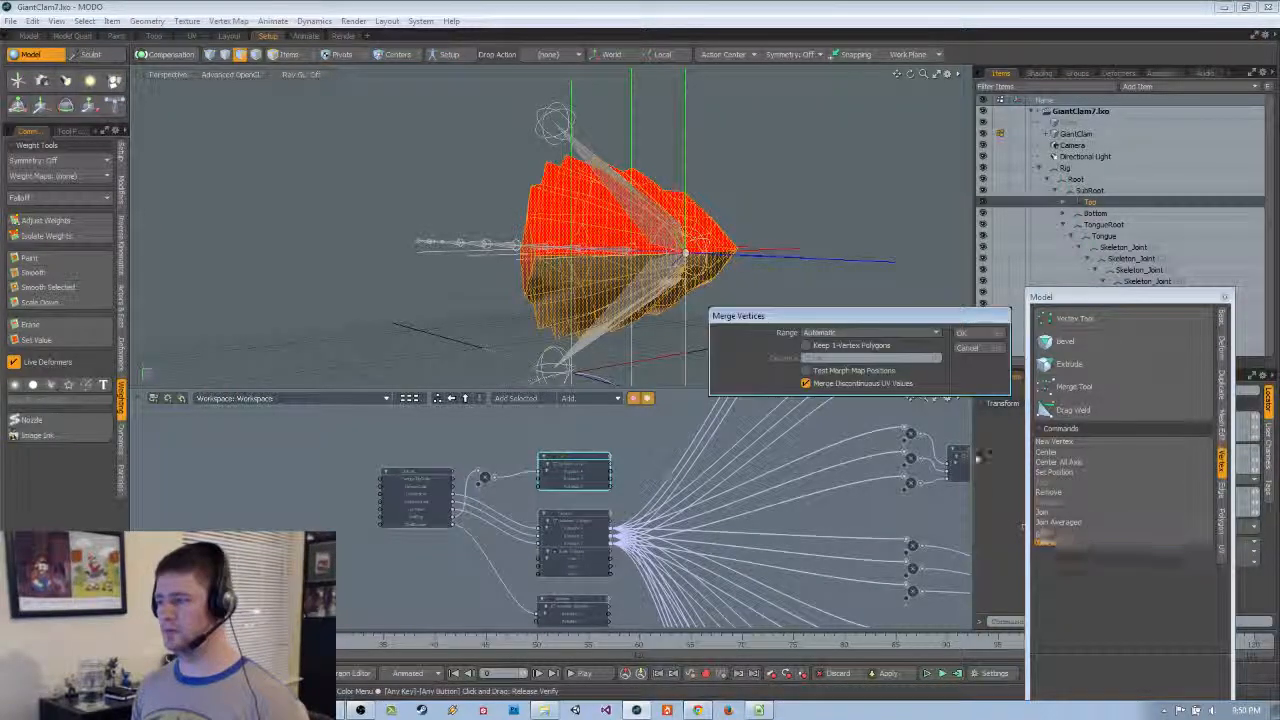
left_click(968, 338)
left_click(914, 350)
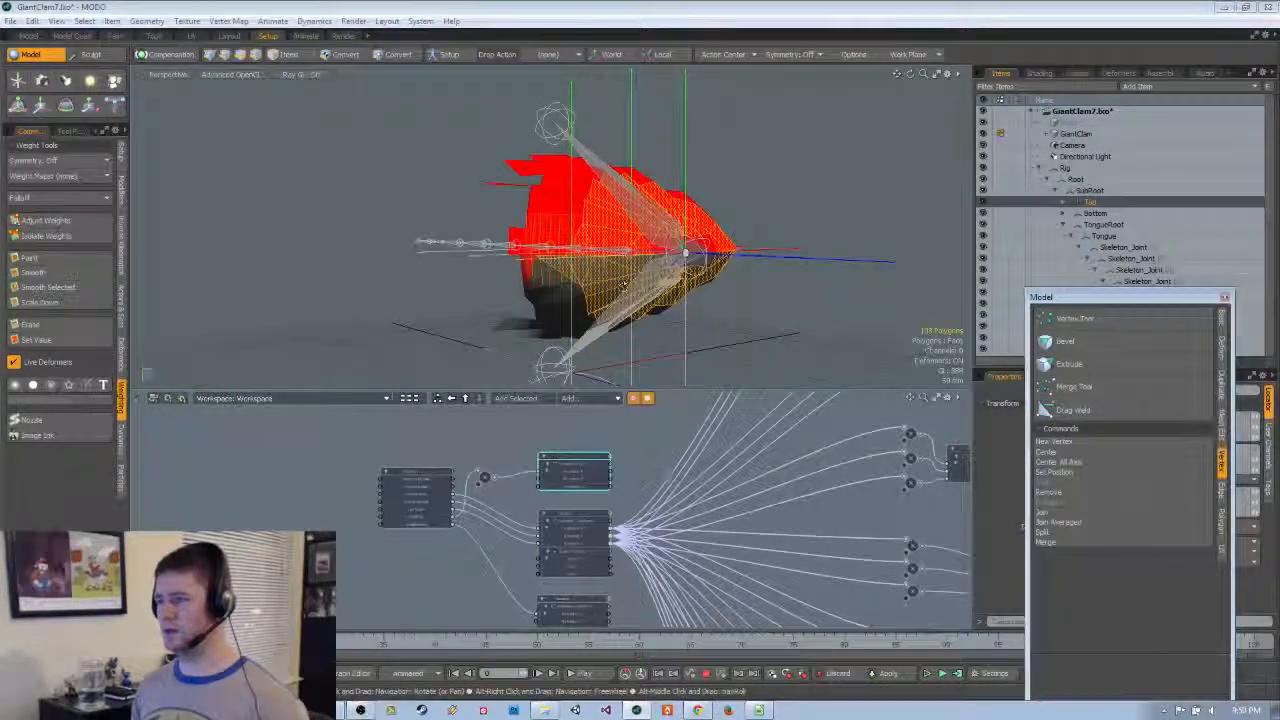
mouse_move(630, 290)
left_mouse_down("alt")
mouse_move(705, 288)
mouse_move(645, 292)
left_mouse_up("alt")
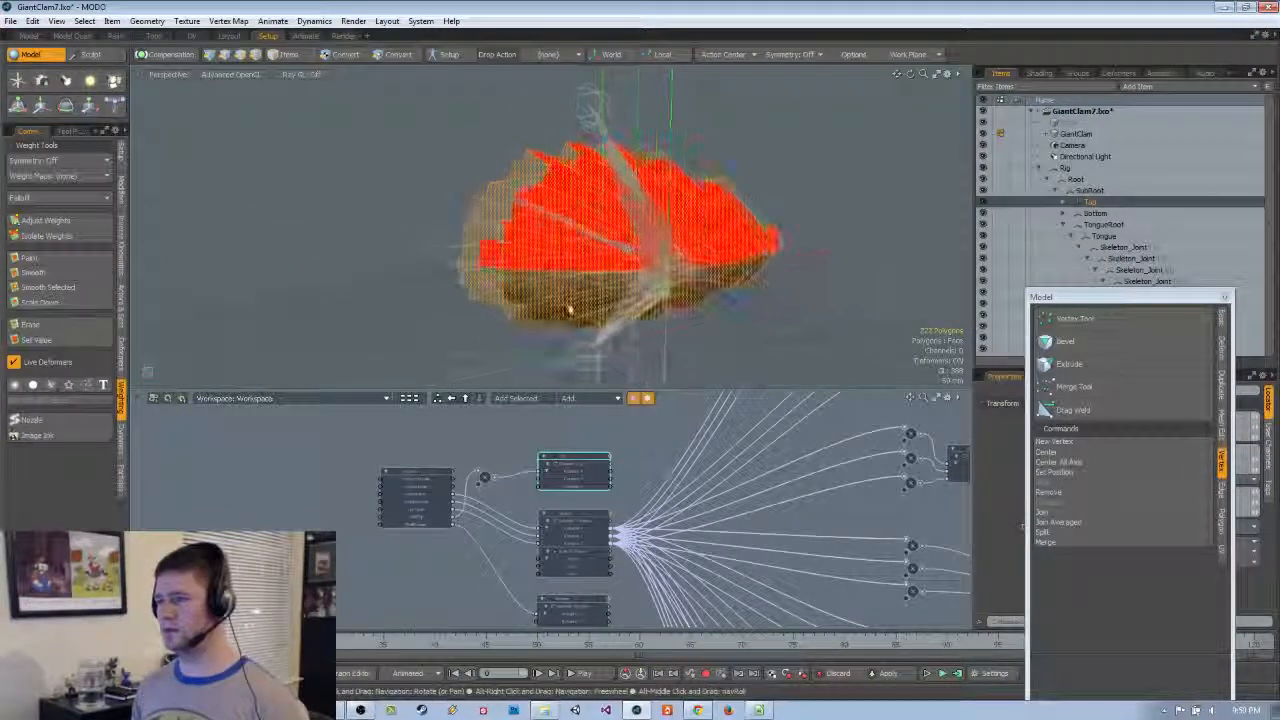
Remove polygons from the selection while viewing the inner mesh from behind, and undo the last two actions
left_click_drag(570, 310, 738, 340, "alt")
left_click(745, 341, "ctrl")
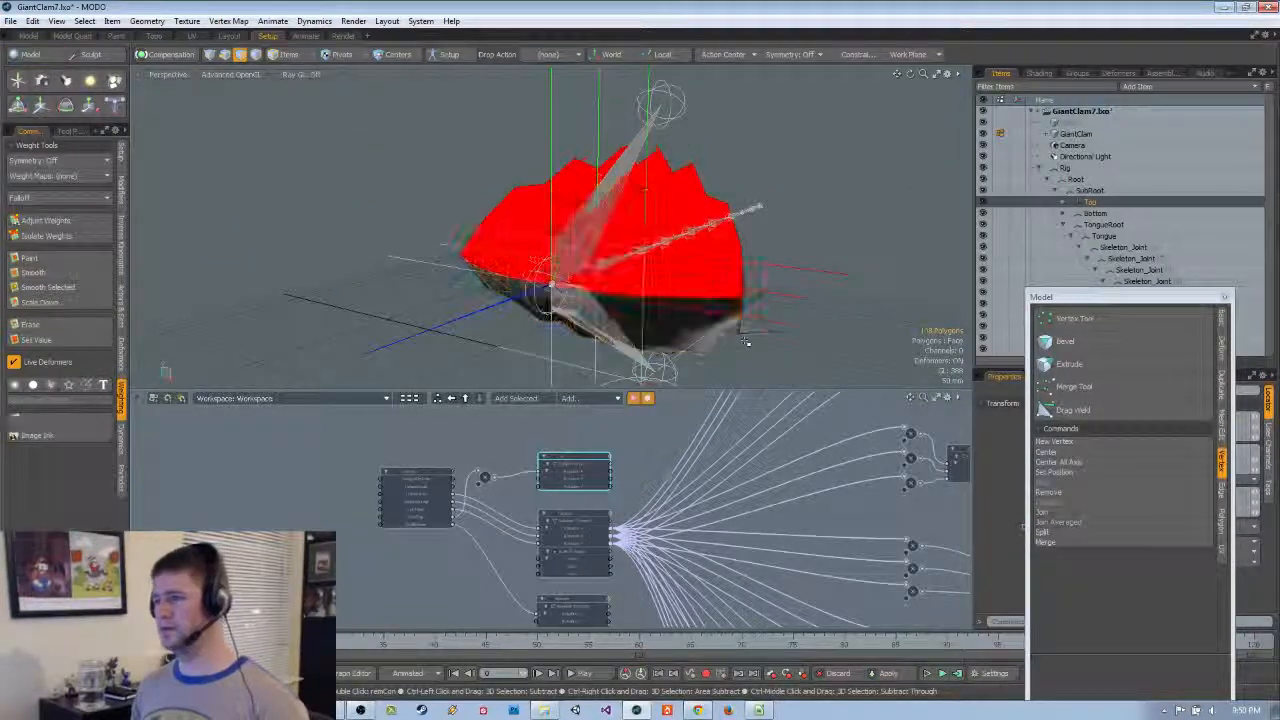
key("ctrl+z")
key("ctrl+z")
Select the edges along one side of the seam between the upper and lower inner pieces, up to the hinge
key("2")
left_click_drag(523, 311, 690, 277, "alt")
scroll(597, 256, "up", 4)
scroll(588, 267, "down", 3)
key("5")
key("2")
left_click(707, 272, "shift")
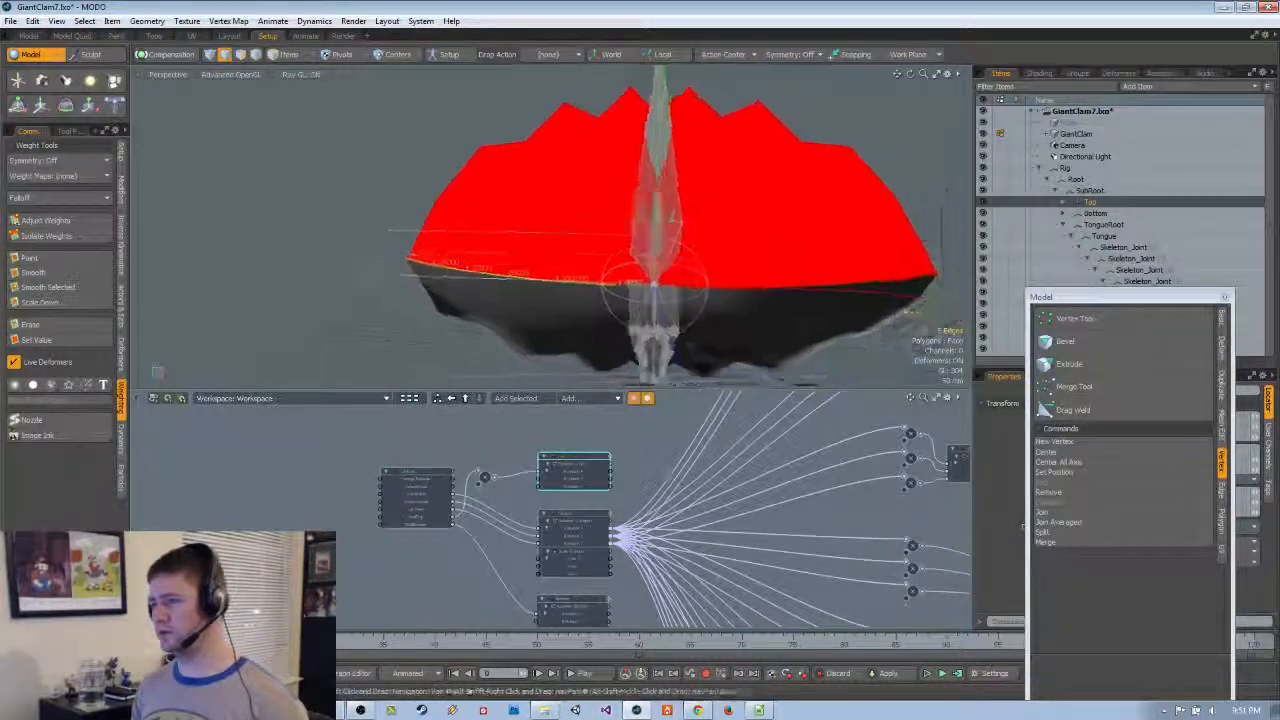
Extend the edge selection along the rest of the seam and deselect the stray edges running into the lower piece
scroll(660, 278, "up", 10)
left_click_drag(580, 296, 545, 278, "alt")
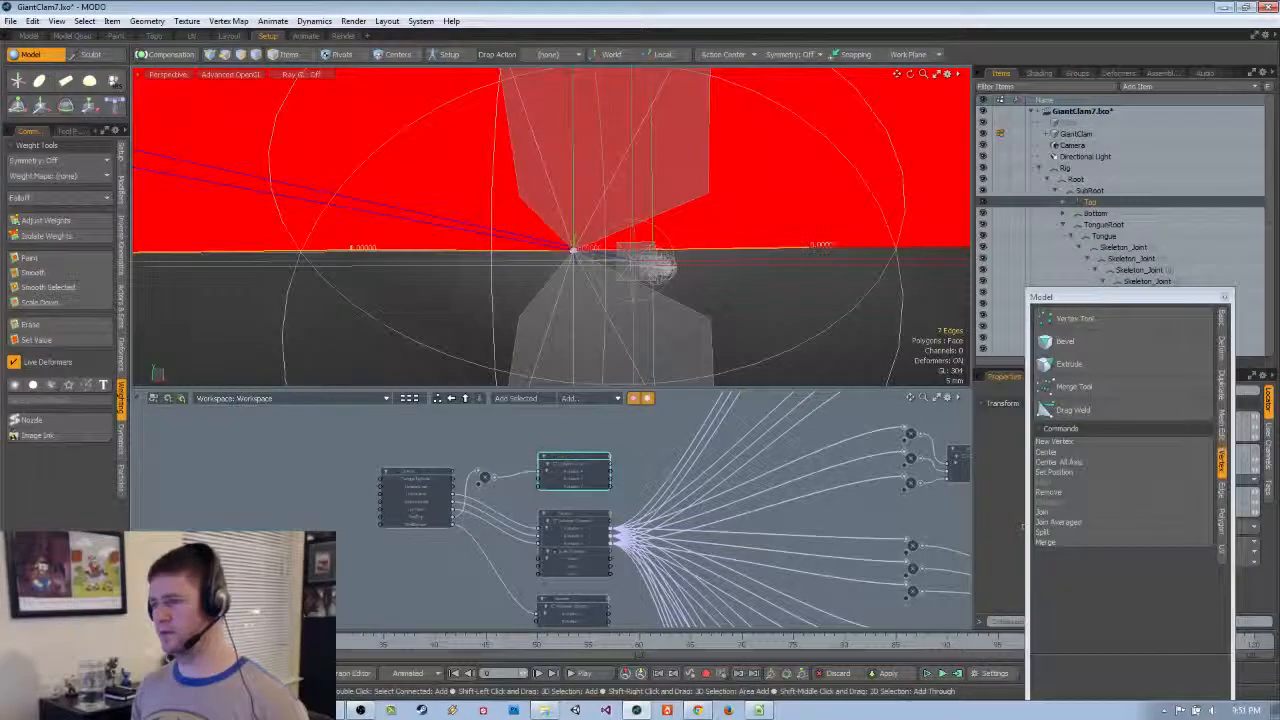
scroll(718, 272, "down", 5)
left_click_drag(718, 272, 625, 285, "alt")
scroll(755, 275, "down", 4)
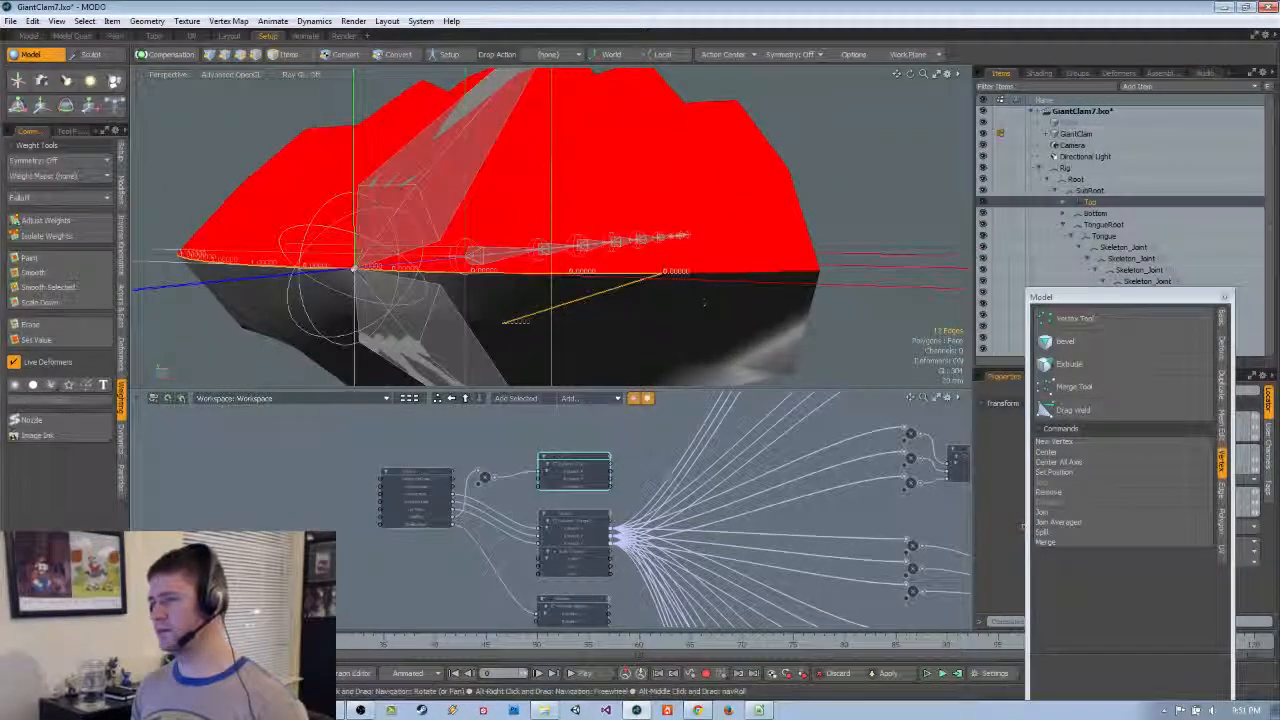
left_click_drag(704, 302, 666, 292, "alt")
left_click_drag(502, 289, 455, 317, "alt")
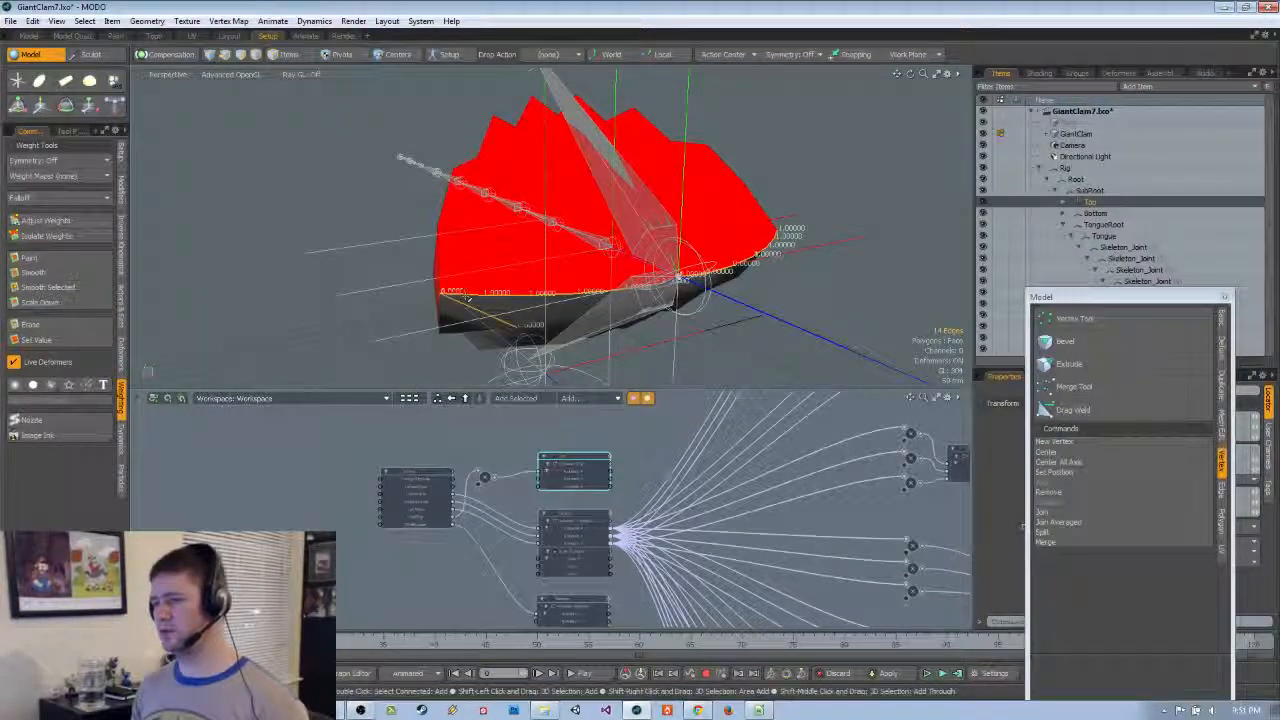
left_click(484, 315, "ctrl")
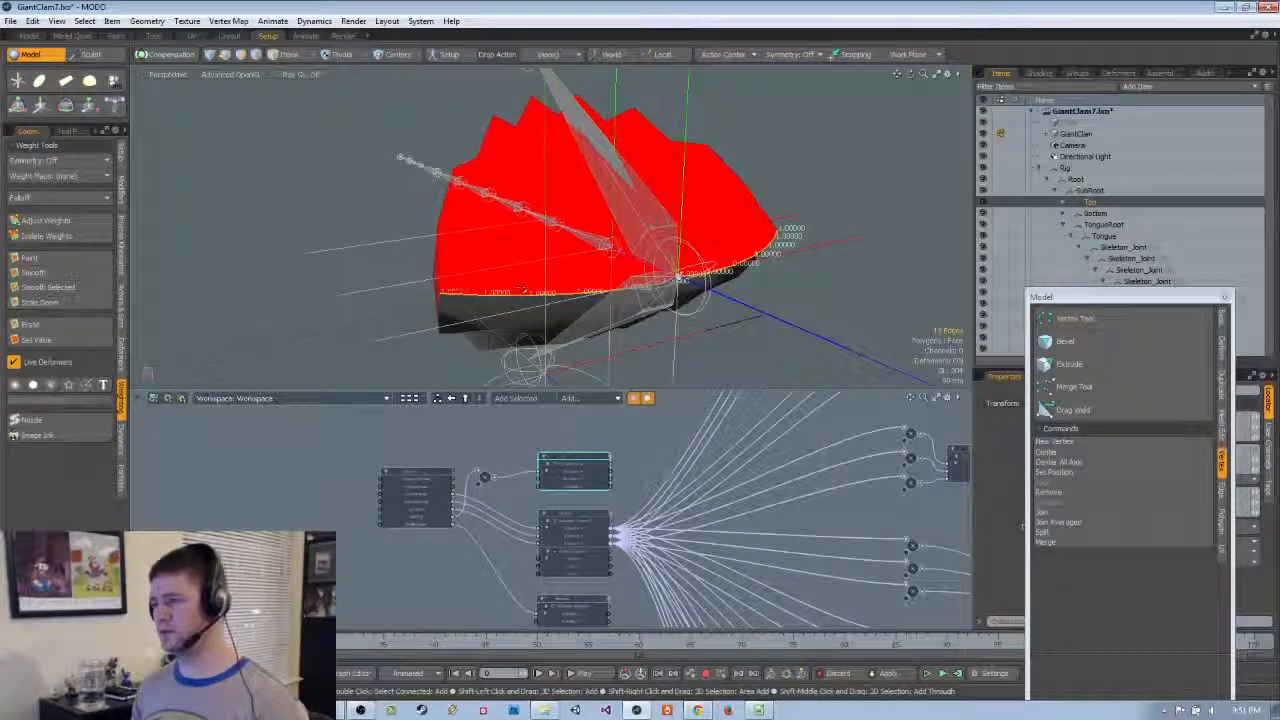
Reselect the edges running around the seam between the upper and lower pieces of the soft inner mesh
mouse_move(533, 281)
left_mouse_down("alt")
mouse_move(498, 261)
mouse_move(534, 273)
left_mouse_up("alt")
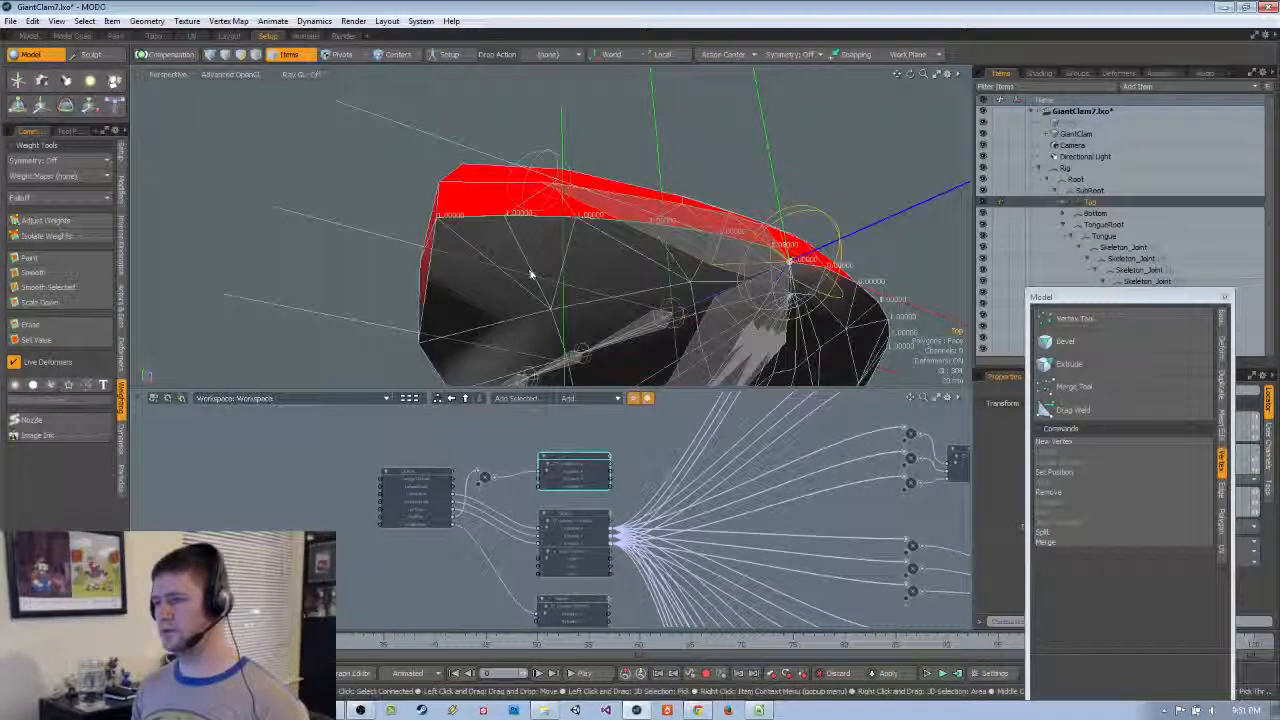
key("3")
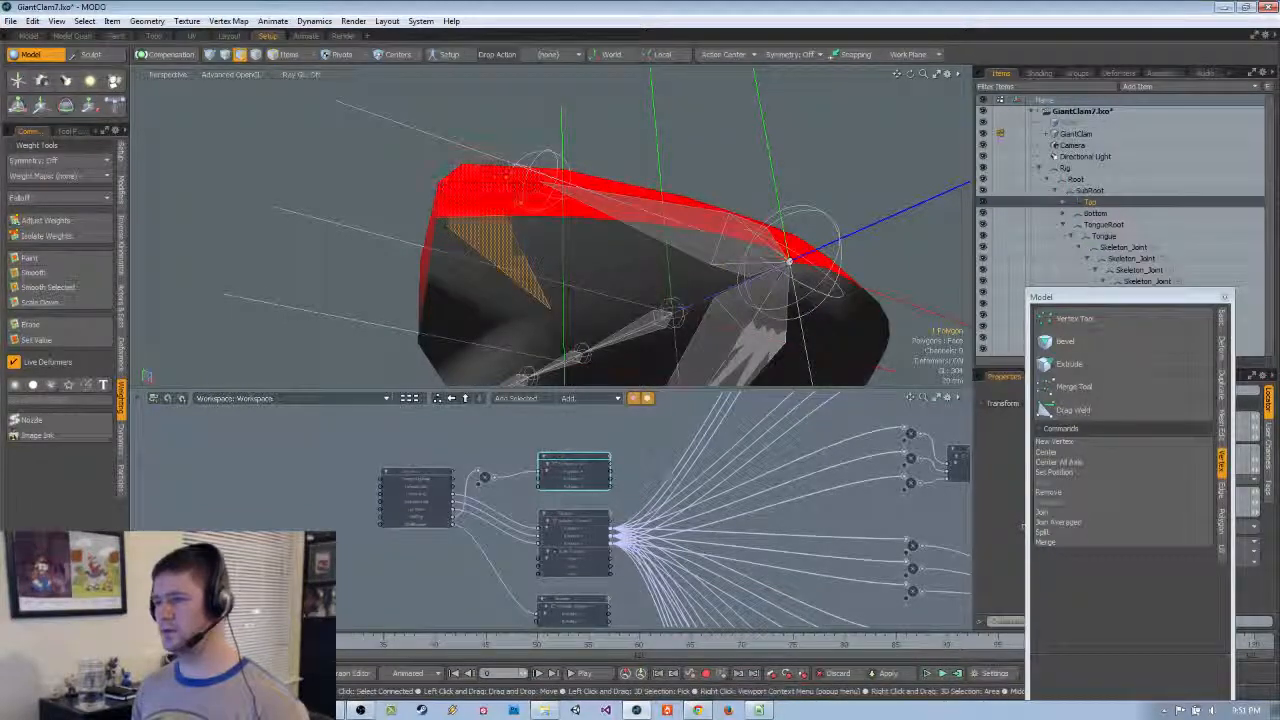
key("2")
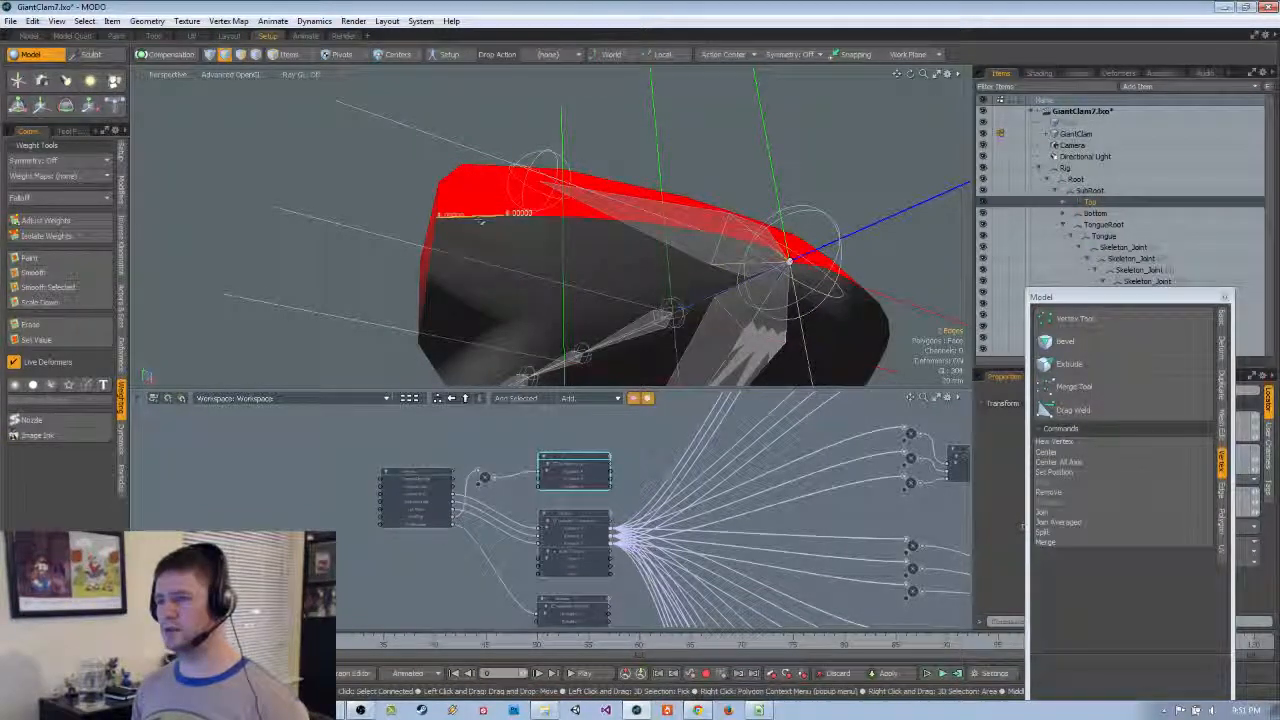
left_click_drag(482, 212, 627, 240, "alt")
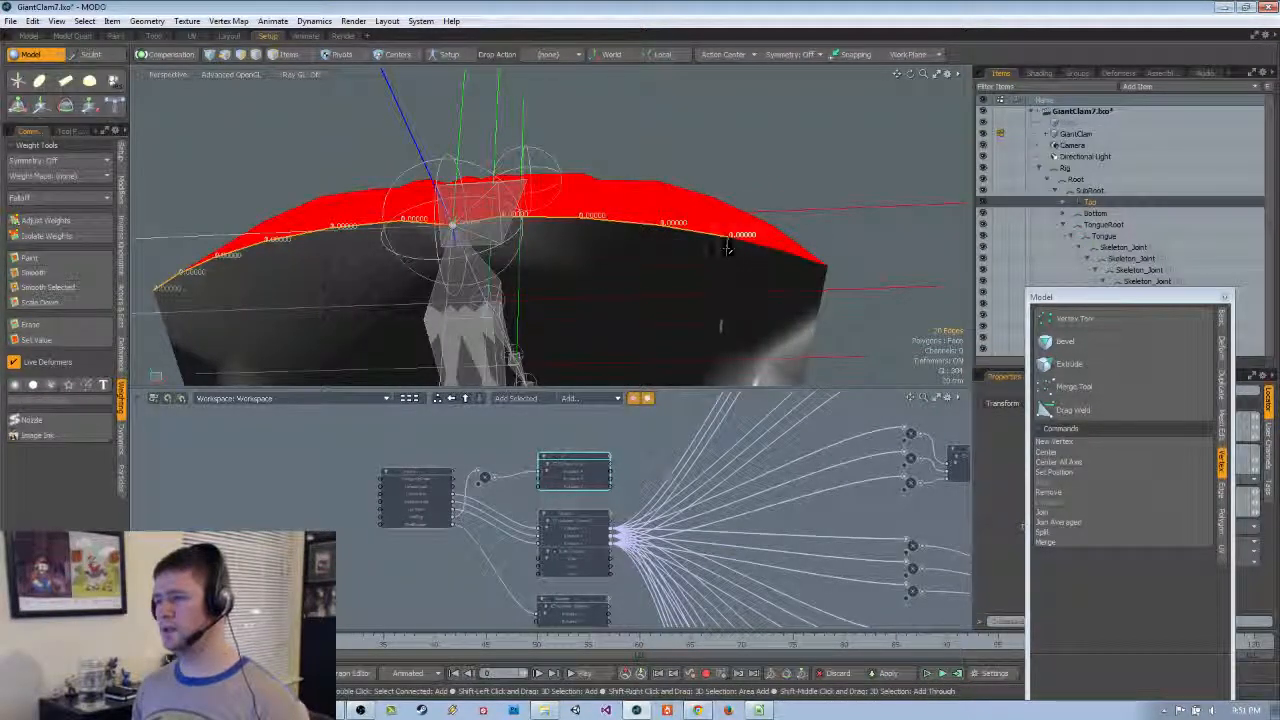
mouse_move(728, 248)
left_mouse_down("shift")
mouse_move(745, 236)
mouse_move(735, 345)
mouse_move(698, 362)
mouse_move(680, 274)
mouse_move(589, 282)
mouse_move(454, 263)
left_mouse_up("shift")
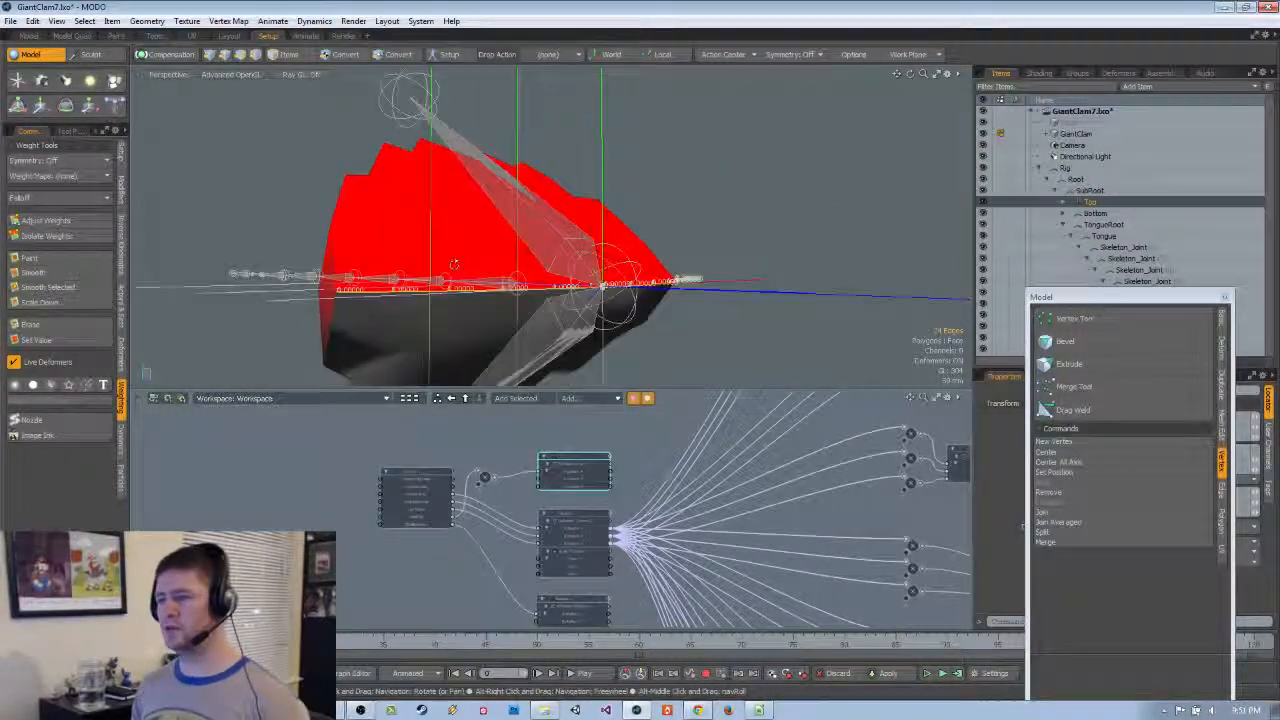
Set the seam edges' weight for the Top joint to 50% with Adjust Weights
left_click(88, 222)
mouse_move(250, 222)
left_mouse_down()
mouse_move(365, 222)
mouse_move(350, 222)
left_mouse_up()
left_click_drag(500, 318, 565, 330, "alt")
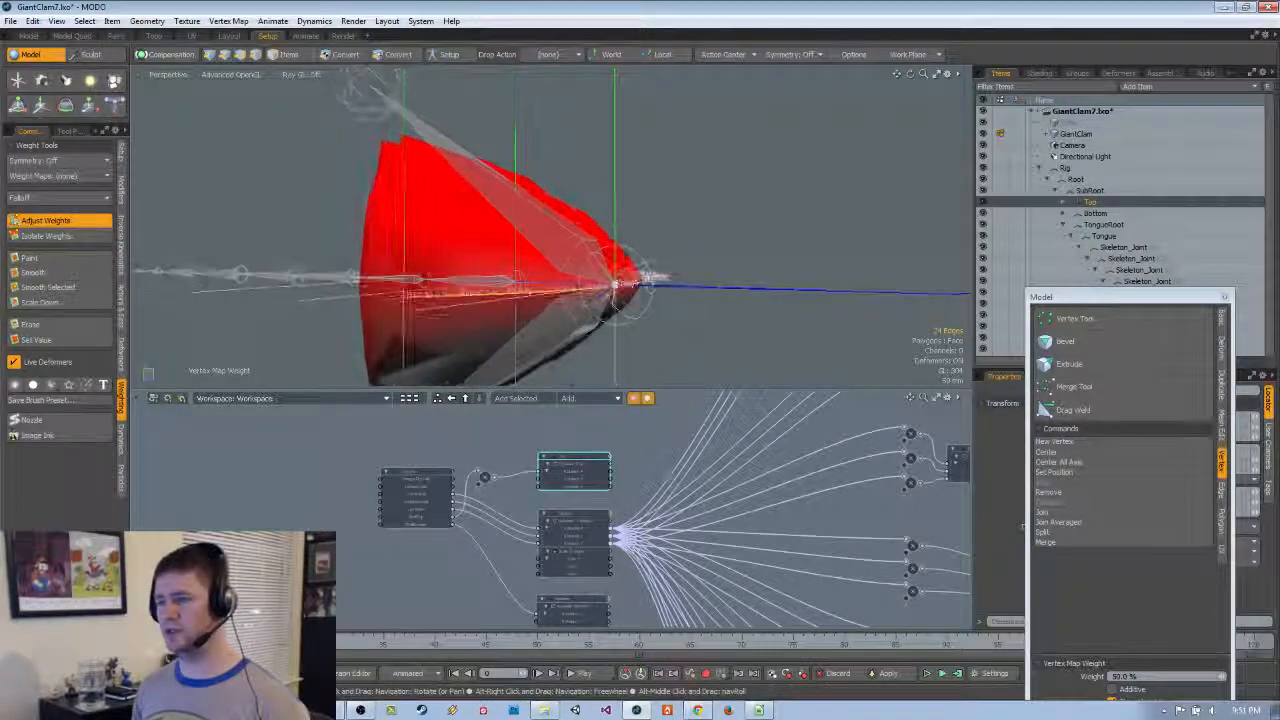
key("space")
Select the Bottom joint and adjust its weights on the same seam edges
key("5")
left_click(585, 315)
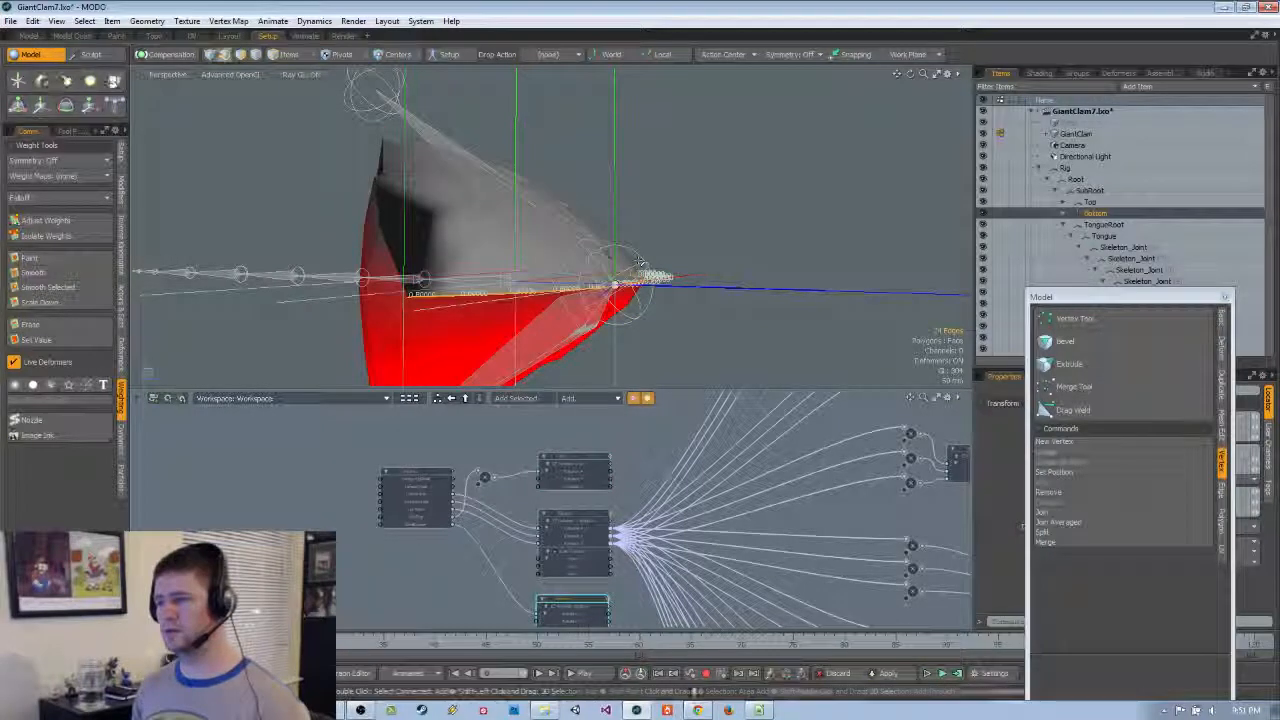
left_click(45, 220)
key("space")
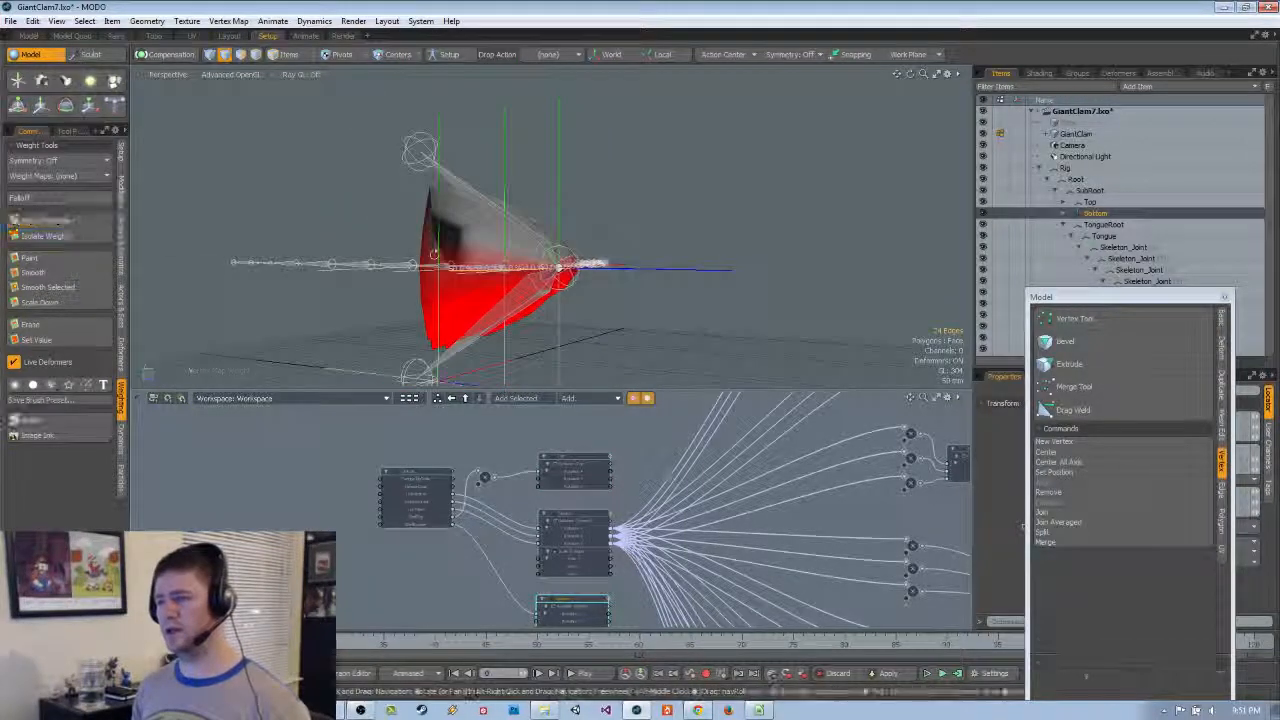
Select the Top joint and examine its blended weights on the inner mesh from the side
key("5")
key("2")
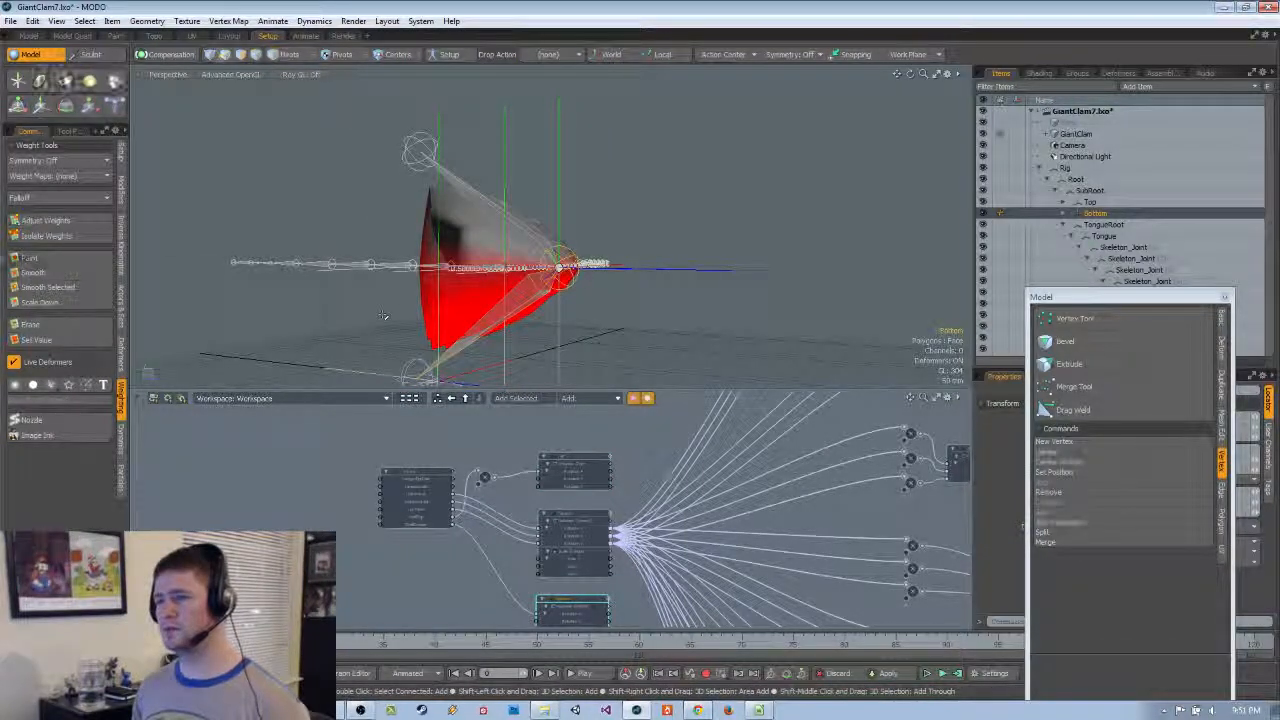
left_click_drag(383, 316, 566, 234, "alt")
key("5")
left_click(529, 248)
key("e")
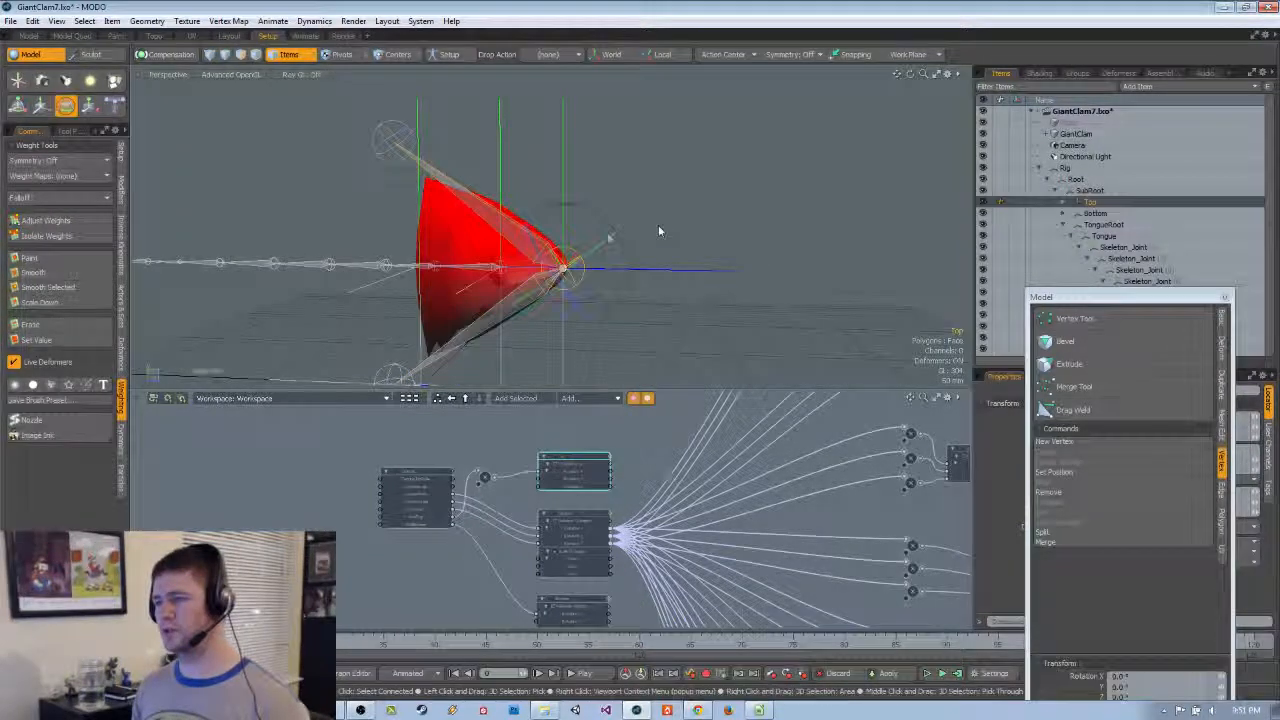
key("space")
Display the Controls locator's channels and test the inner mesh by raising ShellTop to 76 and returning it to 0
scroll(608, 227, "down", 2)
left_click_drag(608, 227, 606, 166, "alt+shift")
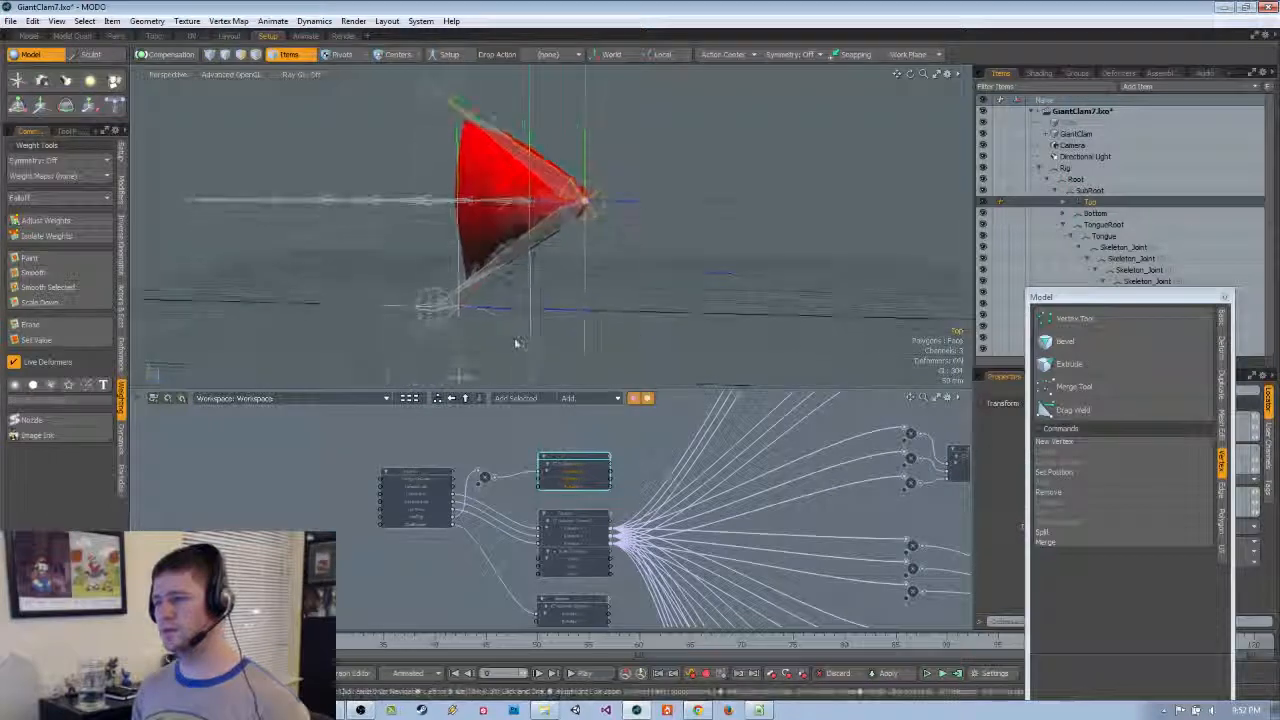
left_click(458, 373)
key("c")
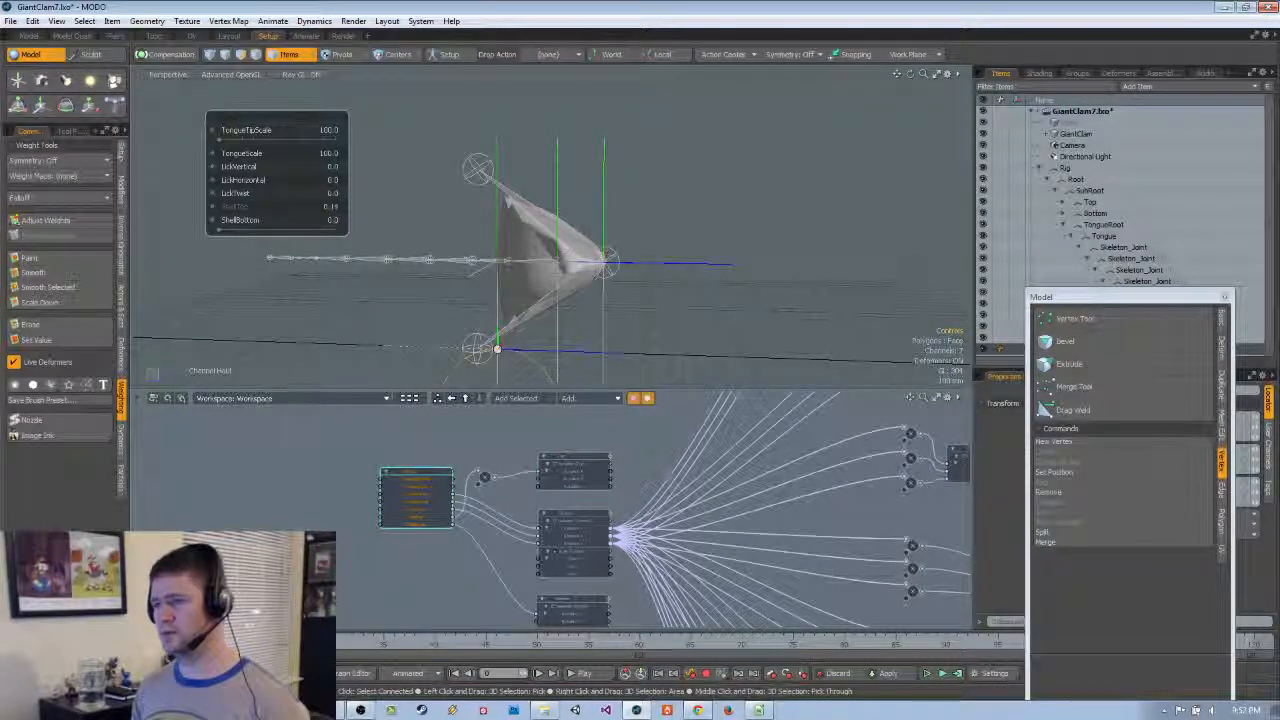
left_click_drag(250, 207, 237, 207)
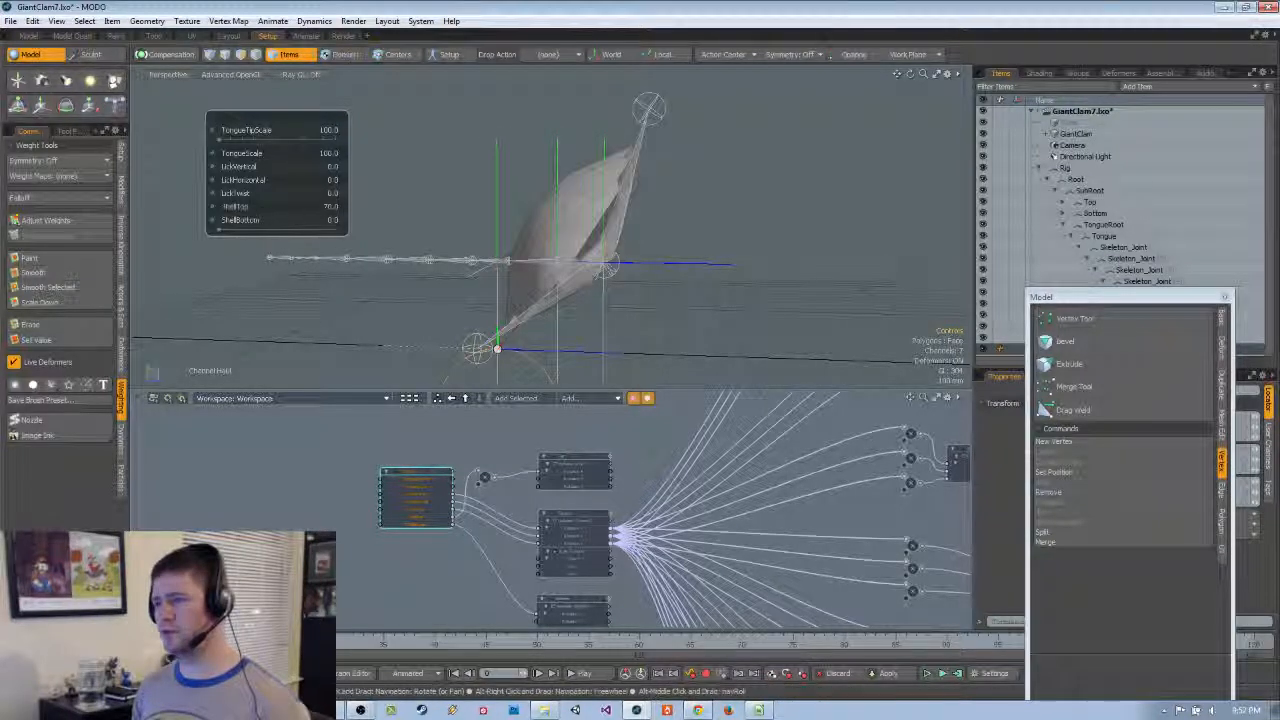
left_click_drag(600, 250, 635, 287, "alt")
scroll(640, 250, "up", 3)
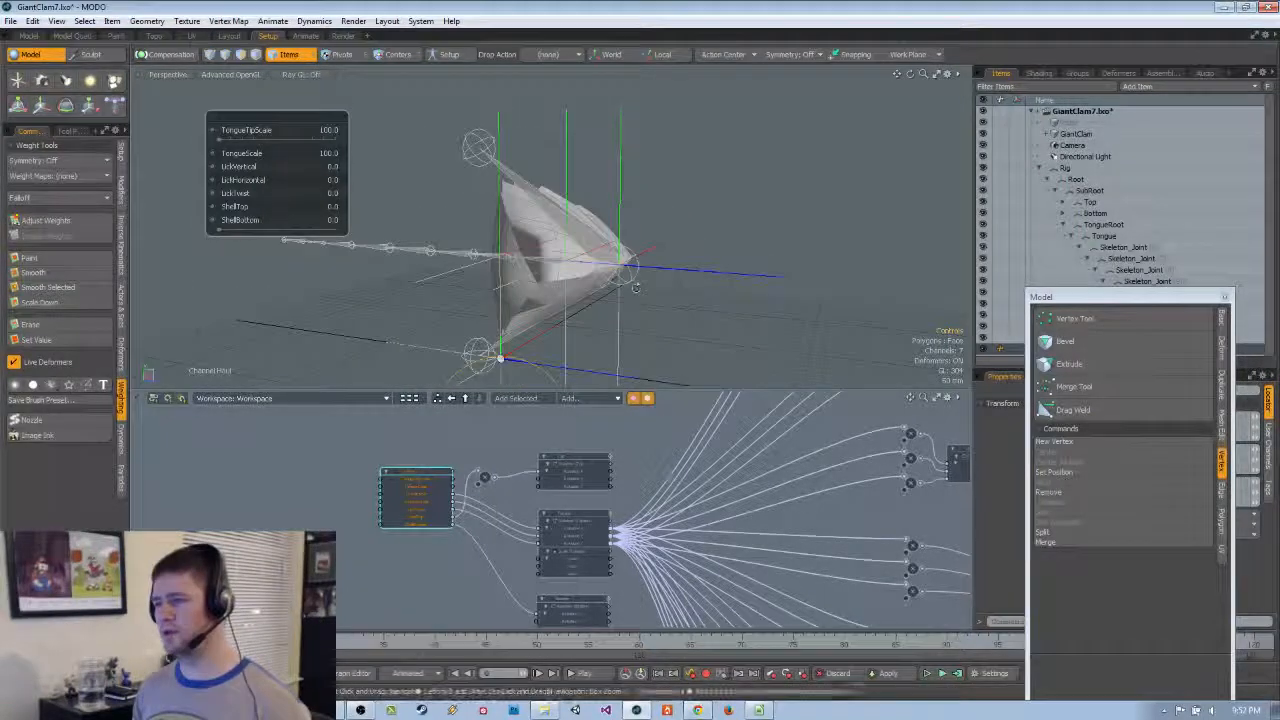
Unhide the rest of the clam's polygons and clear the polygon selection
key("space")
double_click(541, 279)
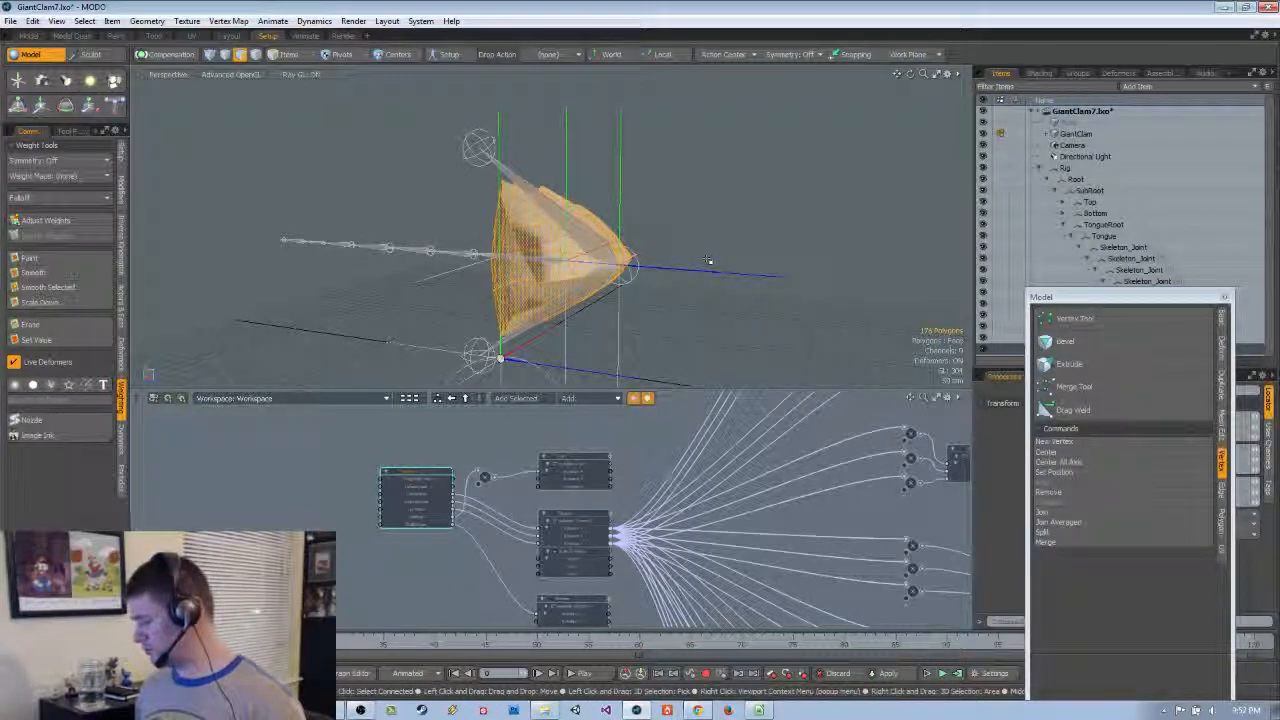
key("u")
key("]")
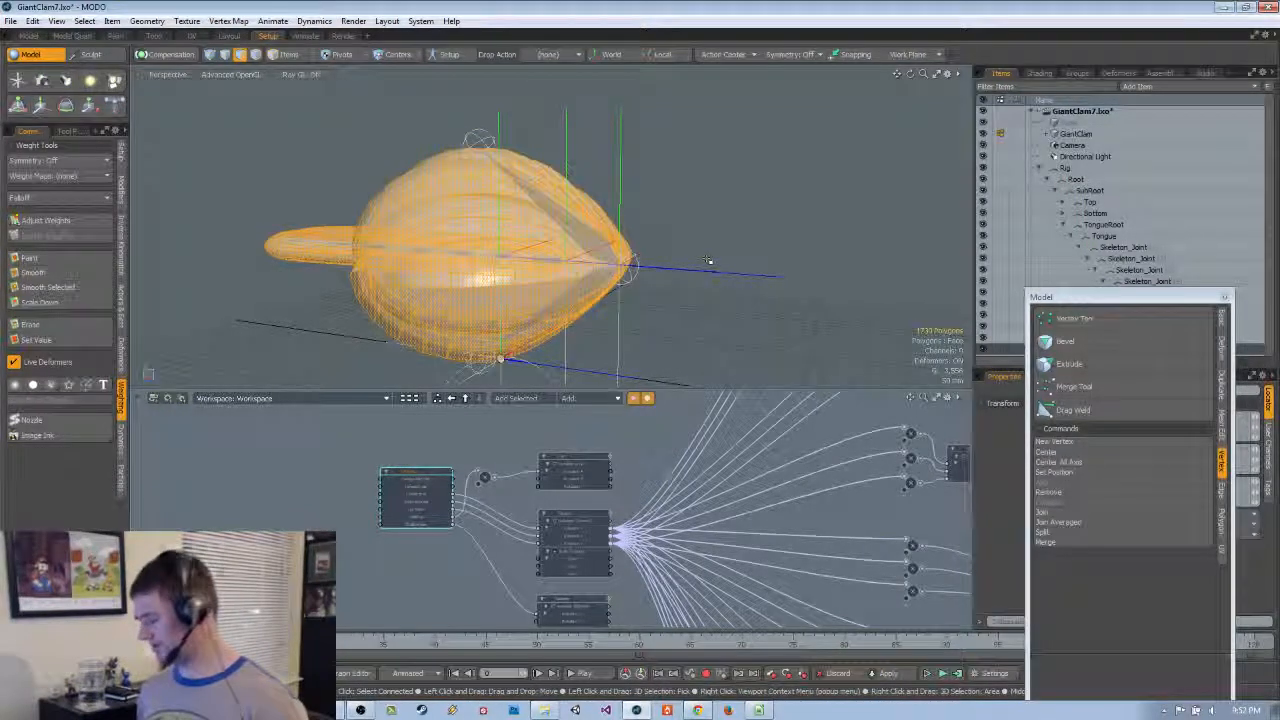
left_click(707, 261)
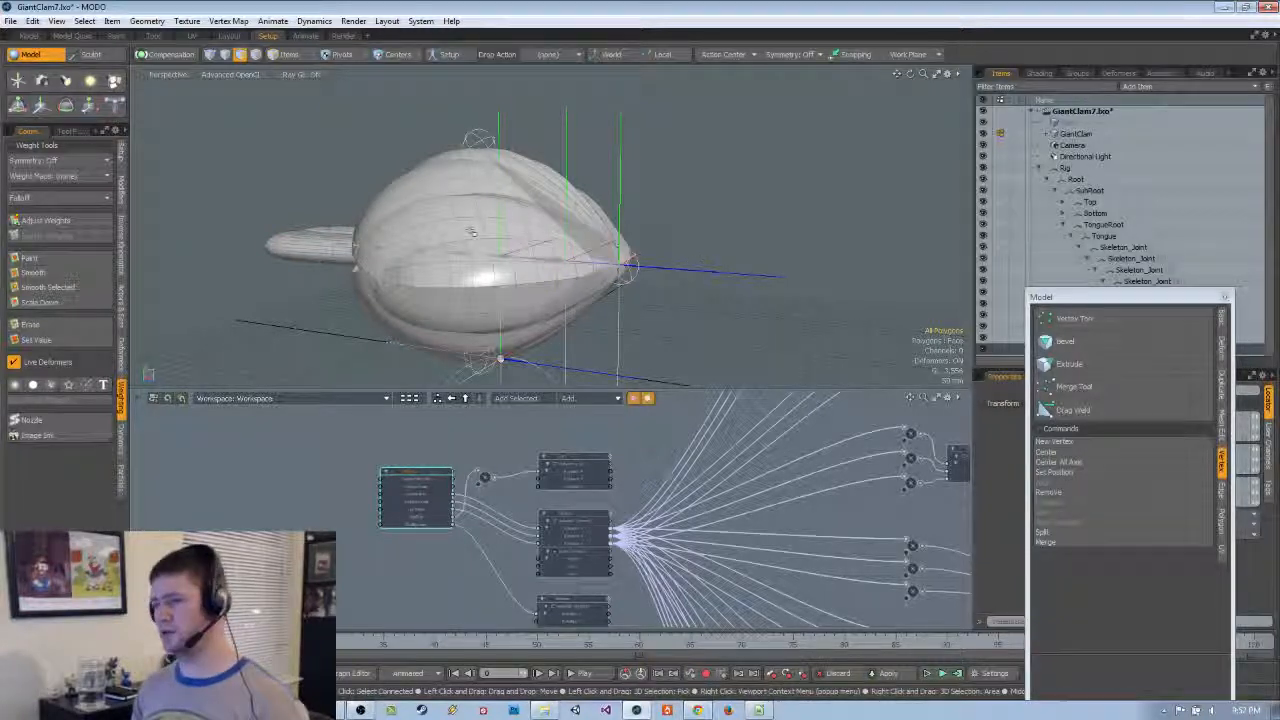
left_click_drag(617, 326, 731, 314, "alt")
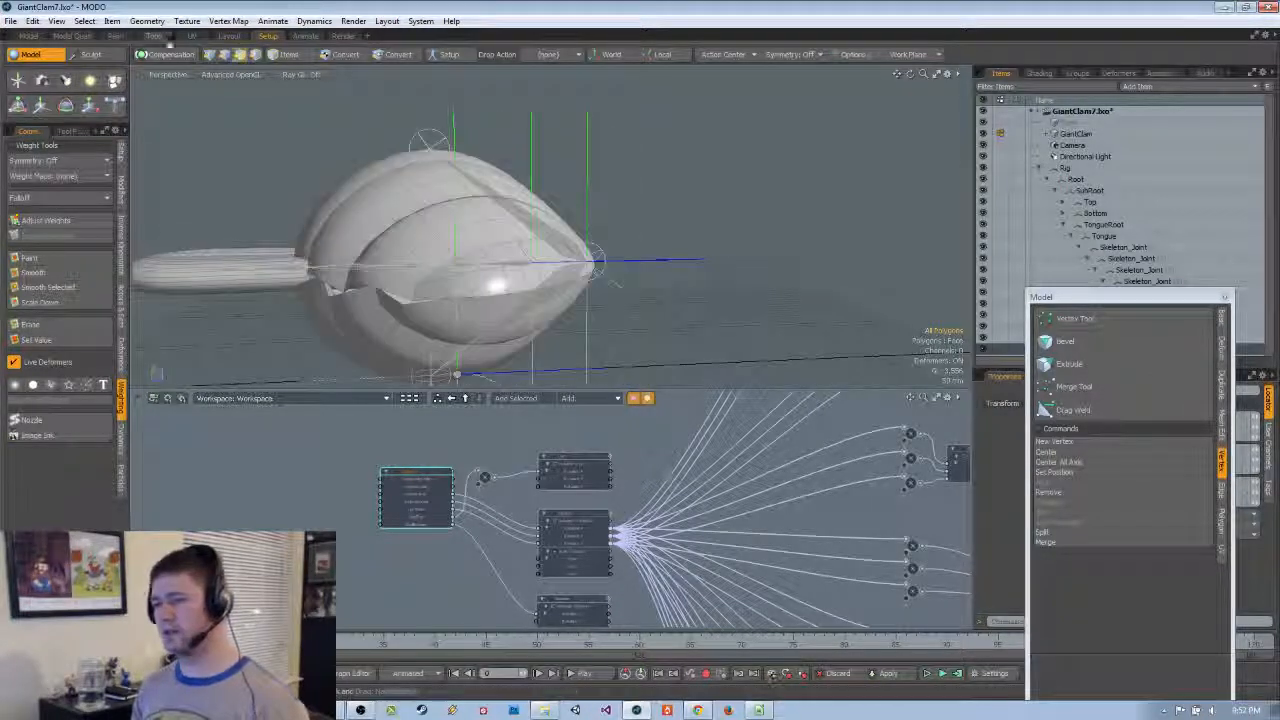
Select the inner mesh's polygons using the selection set Soft in Select mode
left_click(84, 21)
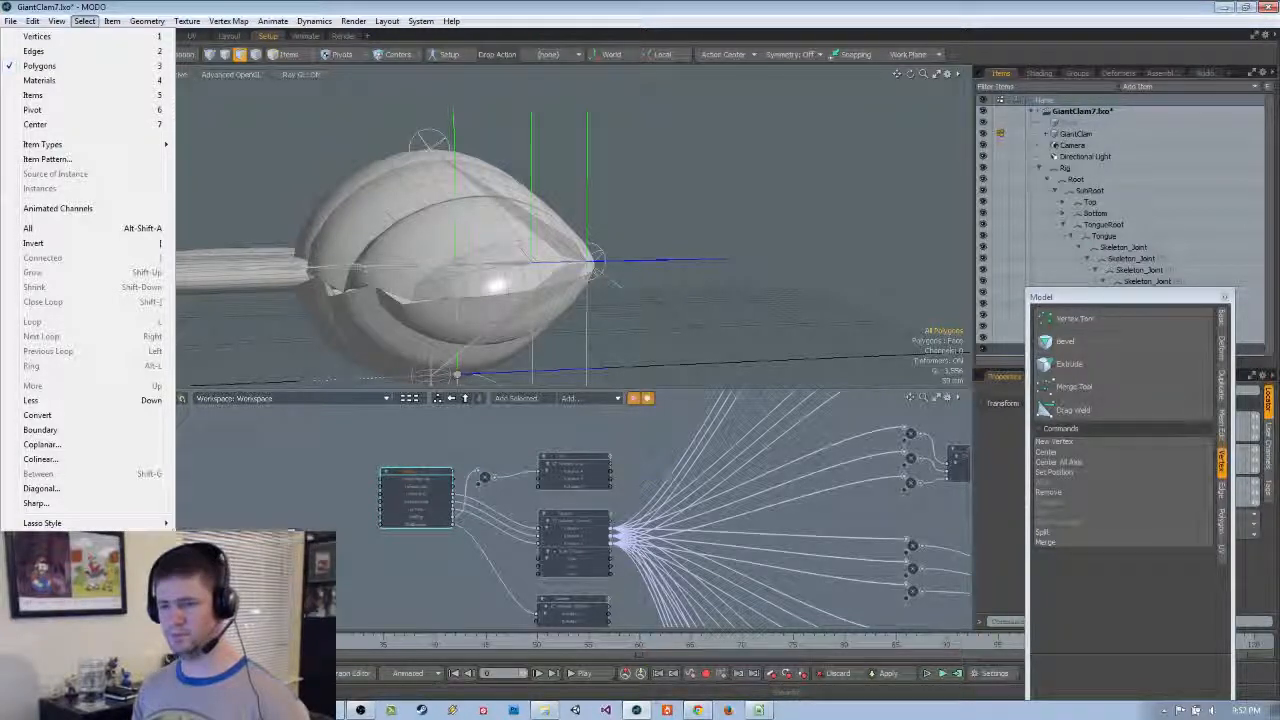
left_click(68, 567)
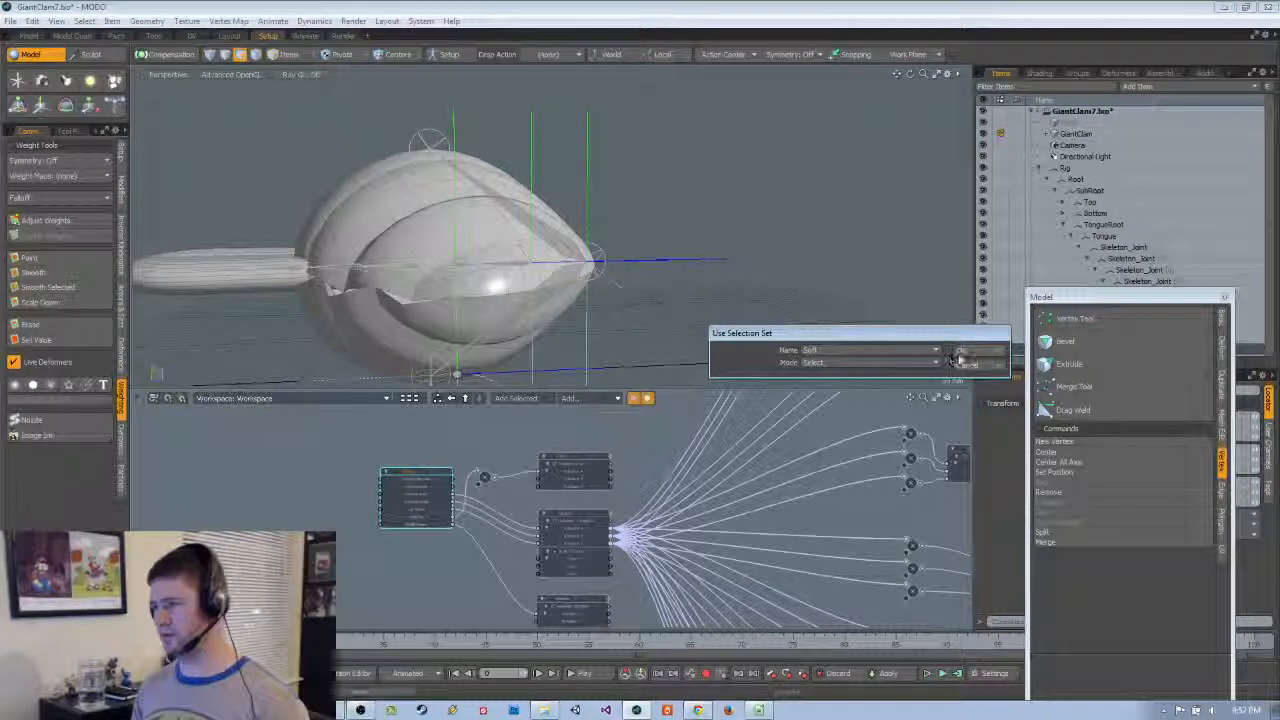
left_click(976, 352)
left_click_drag(800, 330, 686, 310, "alt")
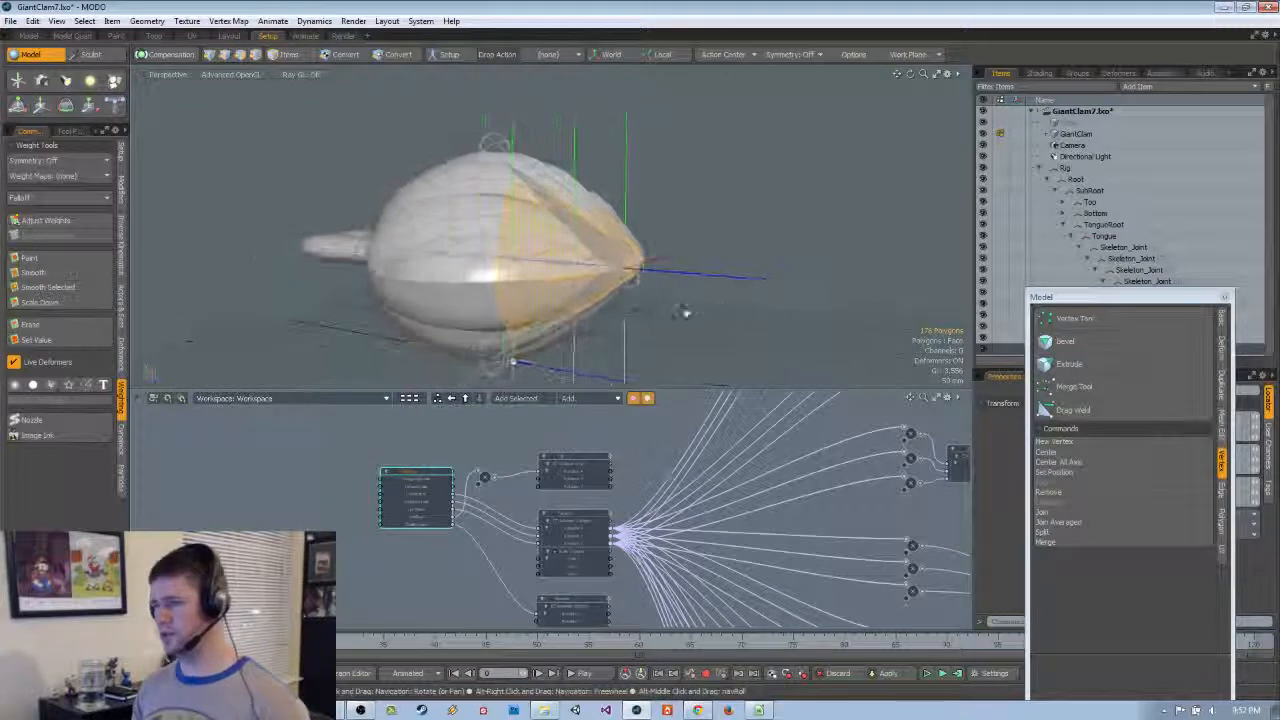
Merge the vertices of the selected soft polygons with the Automatic range and Merge Discontinuous UV Values enabled
left_click_drag(1100, 297, 825, 199)
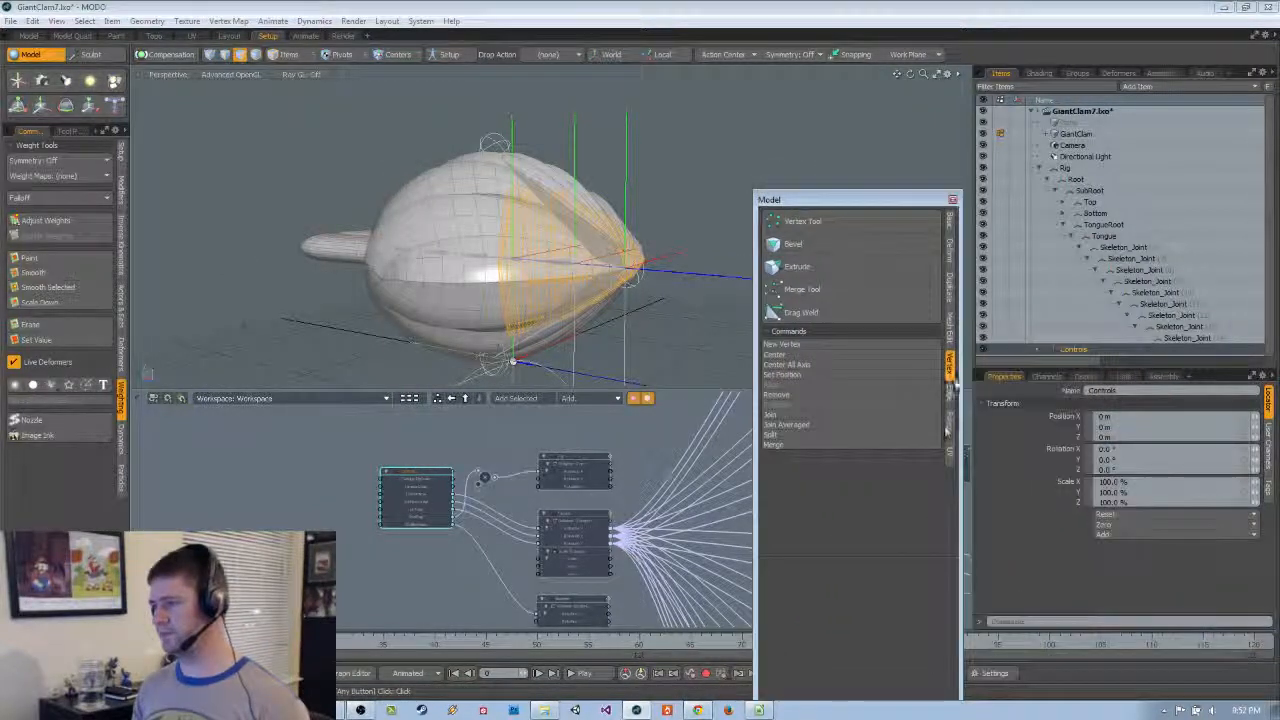
left_click(824, 444)
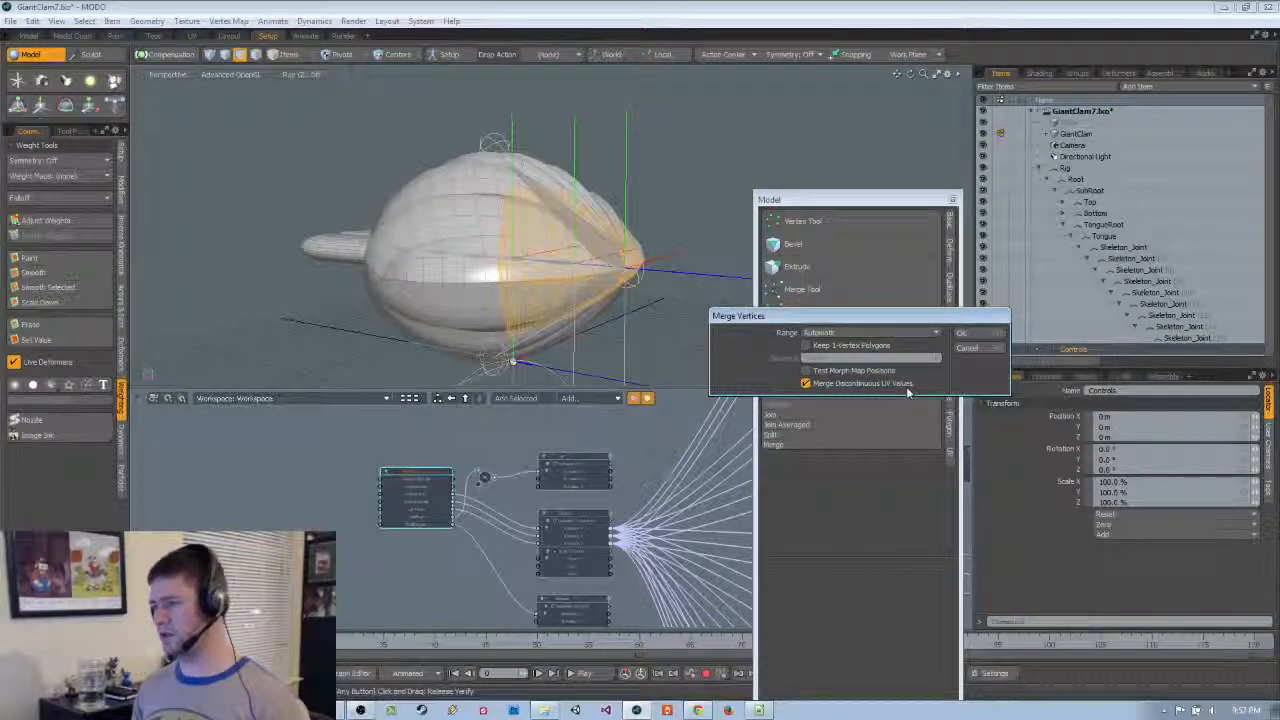
left_click(962, 333)
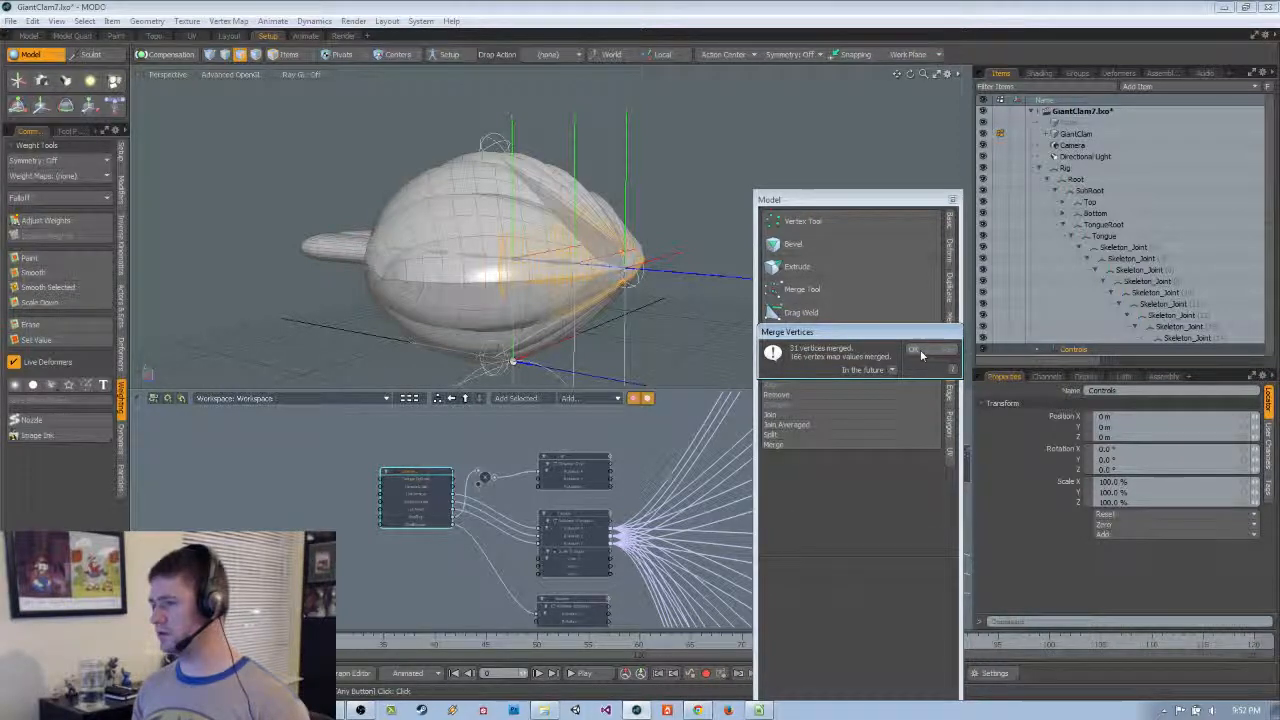
left_click(921, 353)
Inspect the merged inner mesh around the hinge and inside the shells, and close the Model palette
left_click_drag(598, 300, 637, 281, "alt")
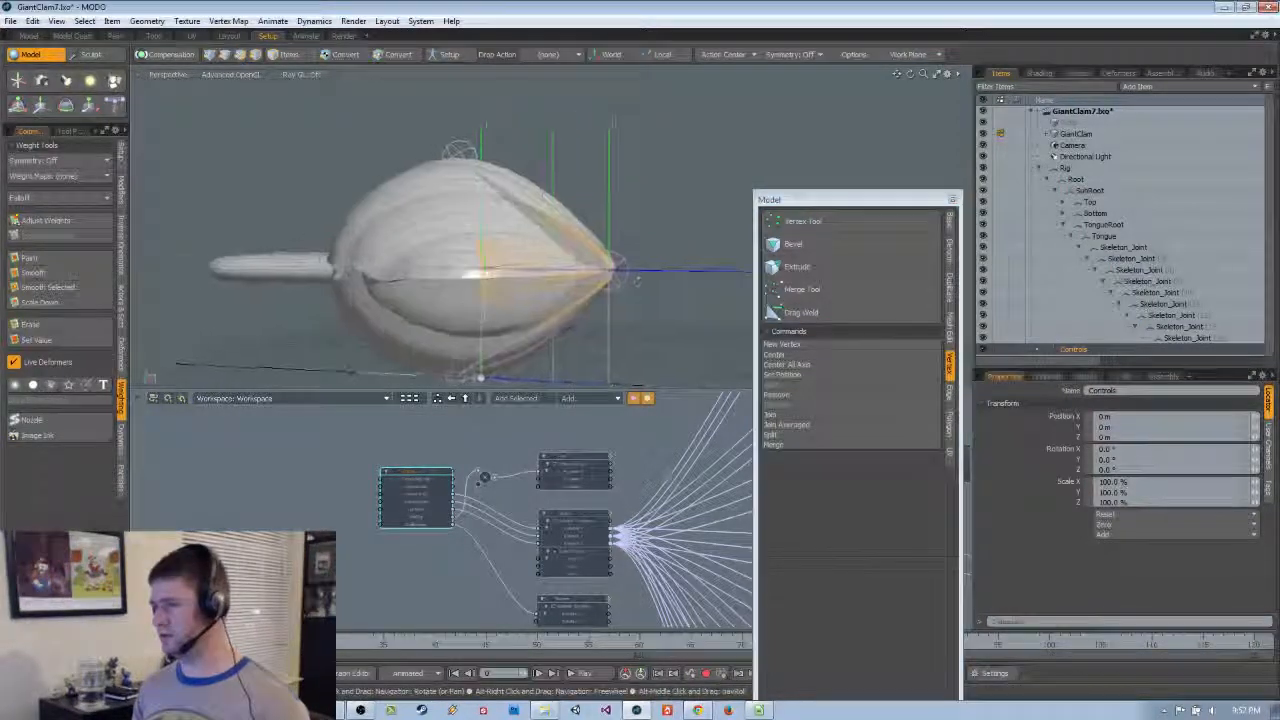
left_click_drag(432, 274, 720, 240, "ctrl+alt")
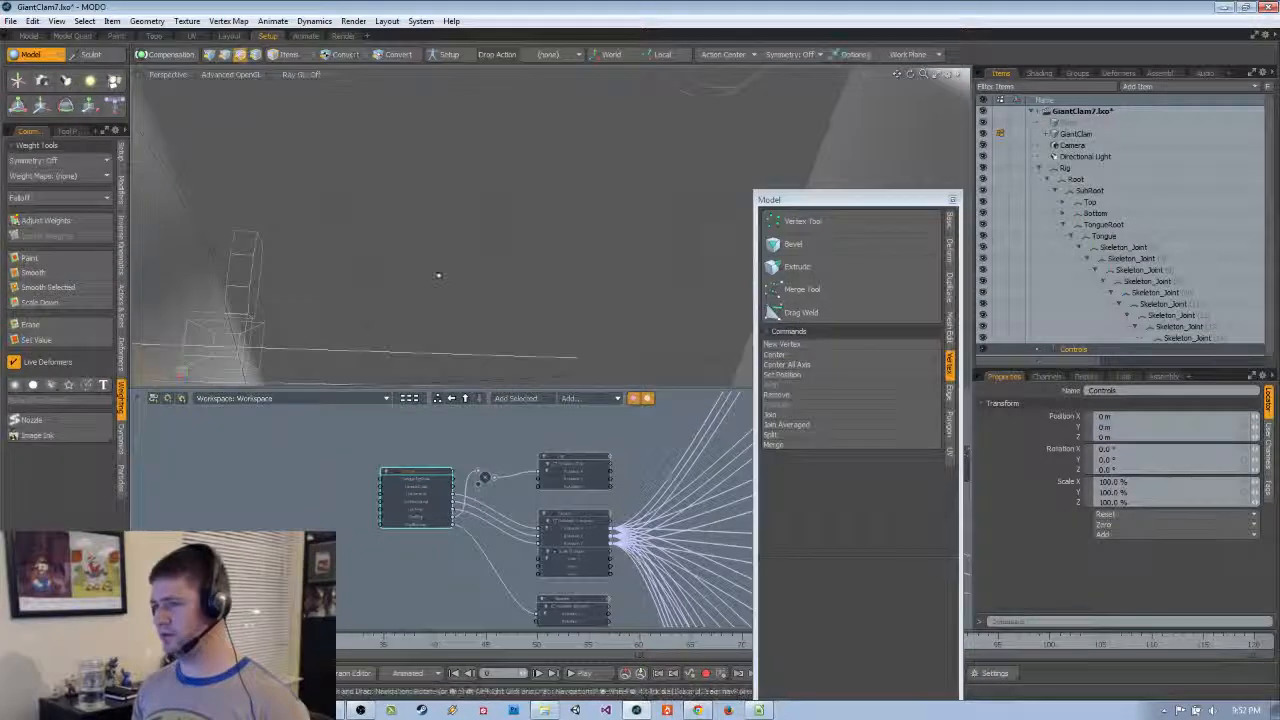
key("a")
left_click_drag(438, 275, 596, 265, "alt")
left_click(953, 203)
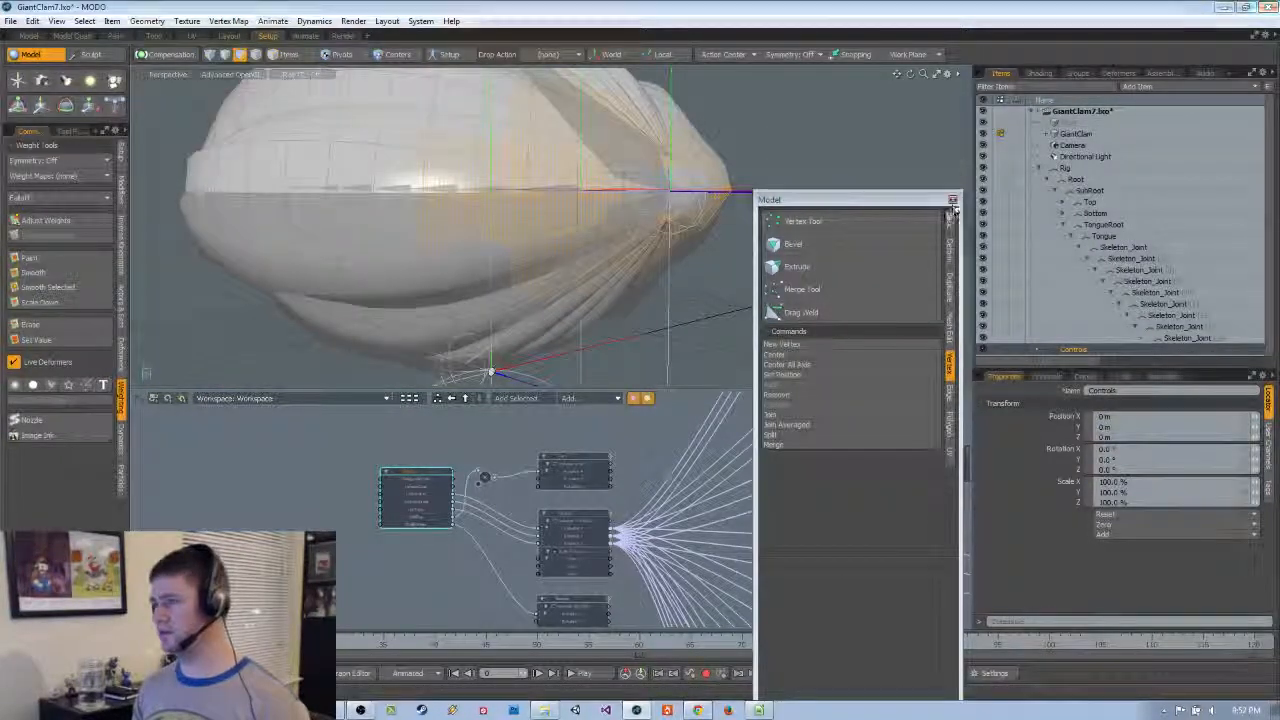
left_click_drag(830, 205, 890, 240, "alt")
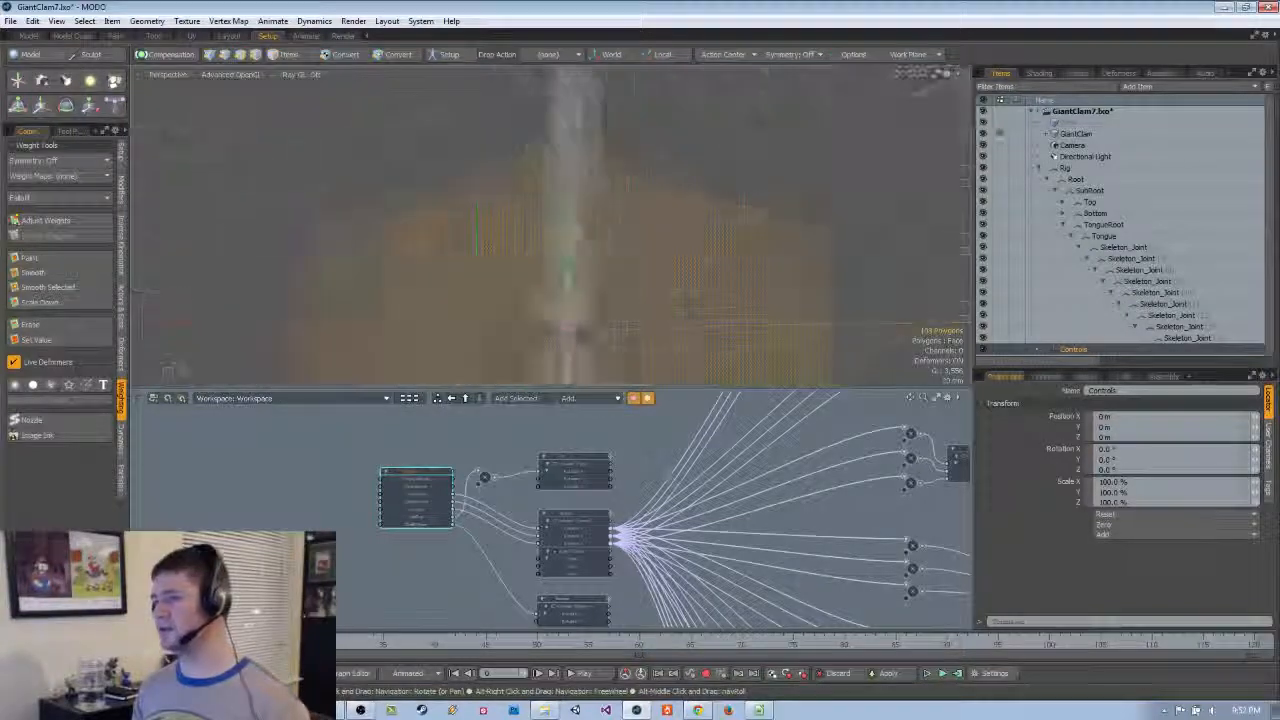
Show only the soft inner mesh again and clear the polygon and item selections
left_click_drag(688, 302, 576, 253, "alt")
scroll(854, 240, "down", 8)
key("5")
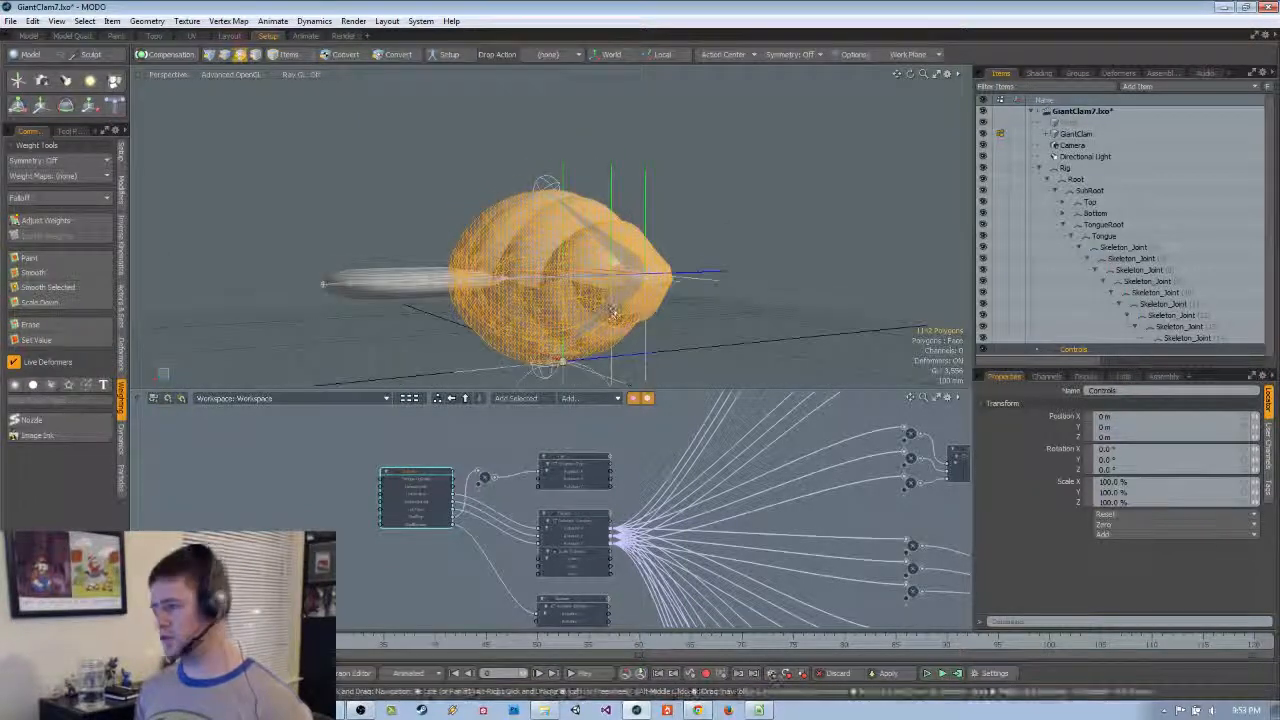
left_click_drag(613, 311, 475, 326, "alt")
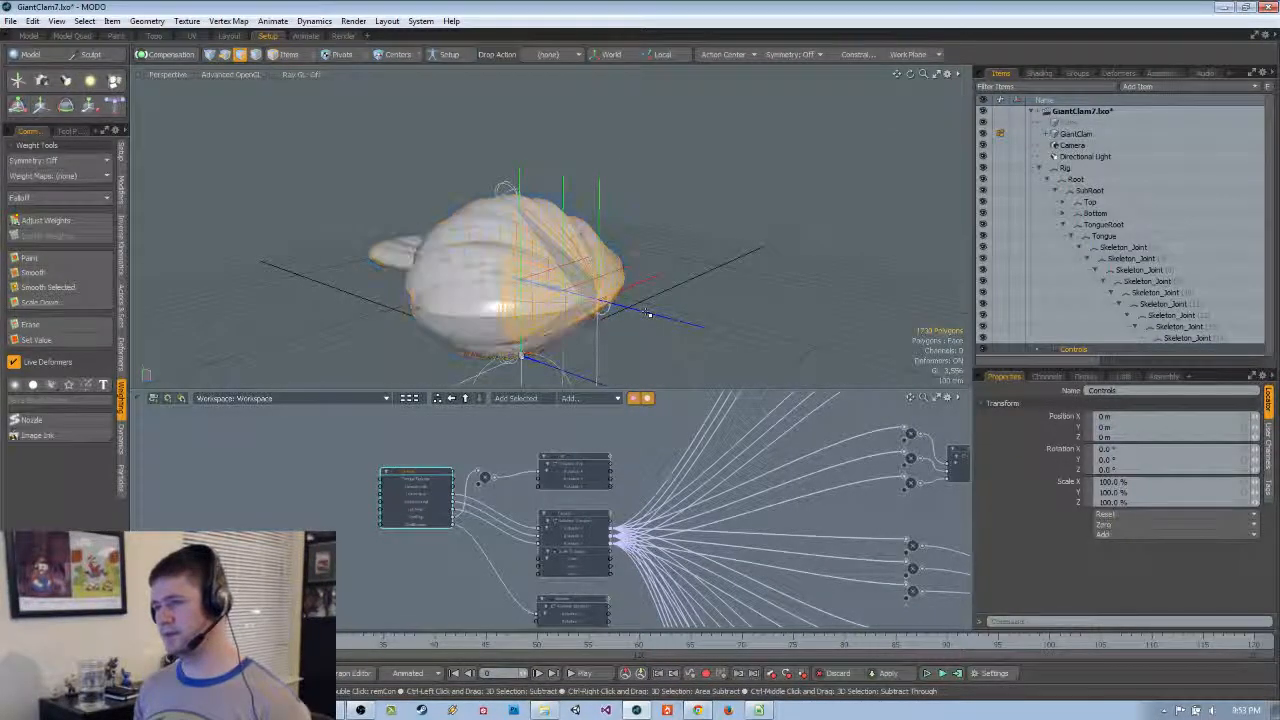
left_click_drag(649, 316, 598, 230, "alt")
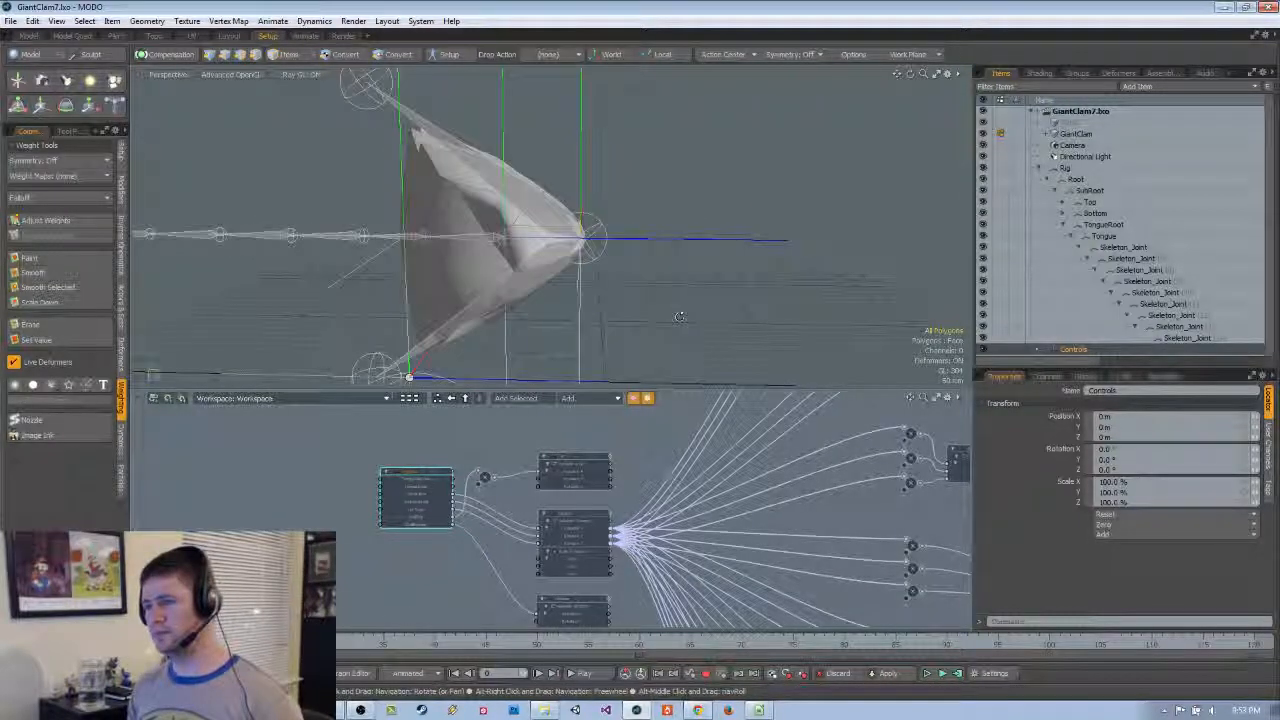
key("5")
left_click(695, 157)
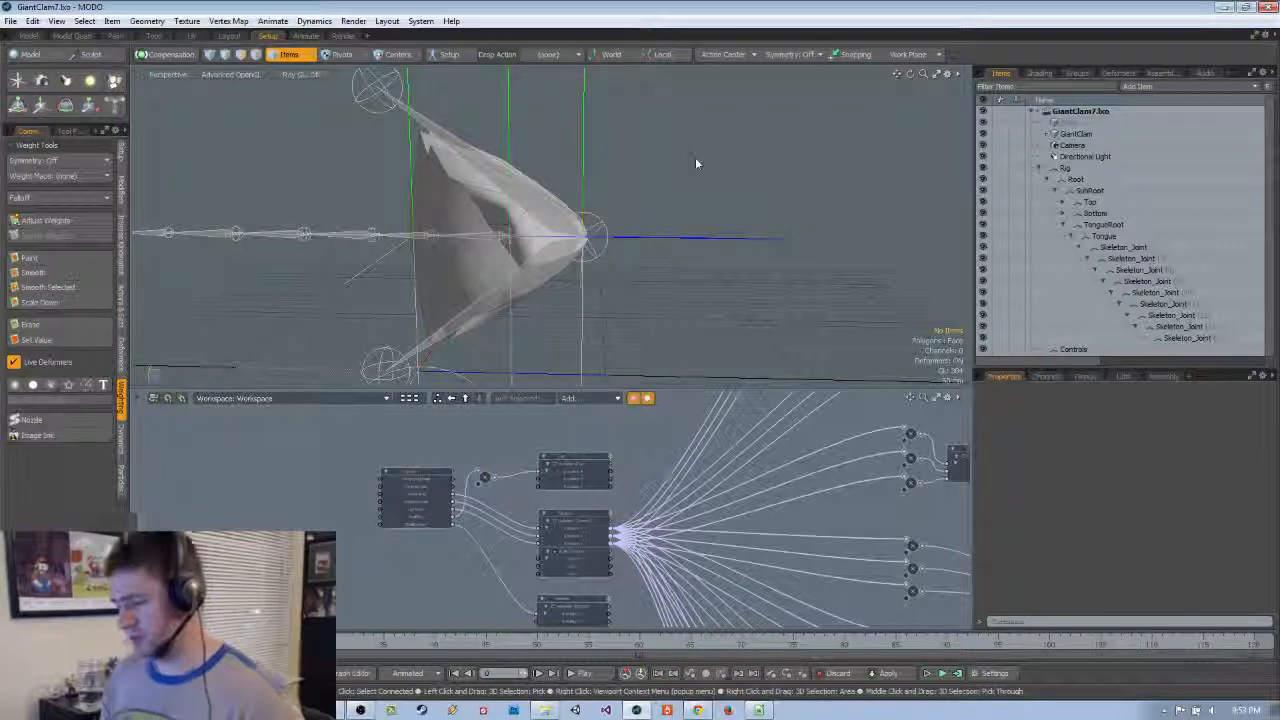
Unhide the whole clam mesh and hide the tongue's polygons
left_click_drag(695, 157, 595, 237, "alt")
key("u")
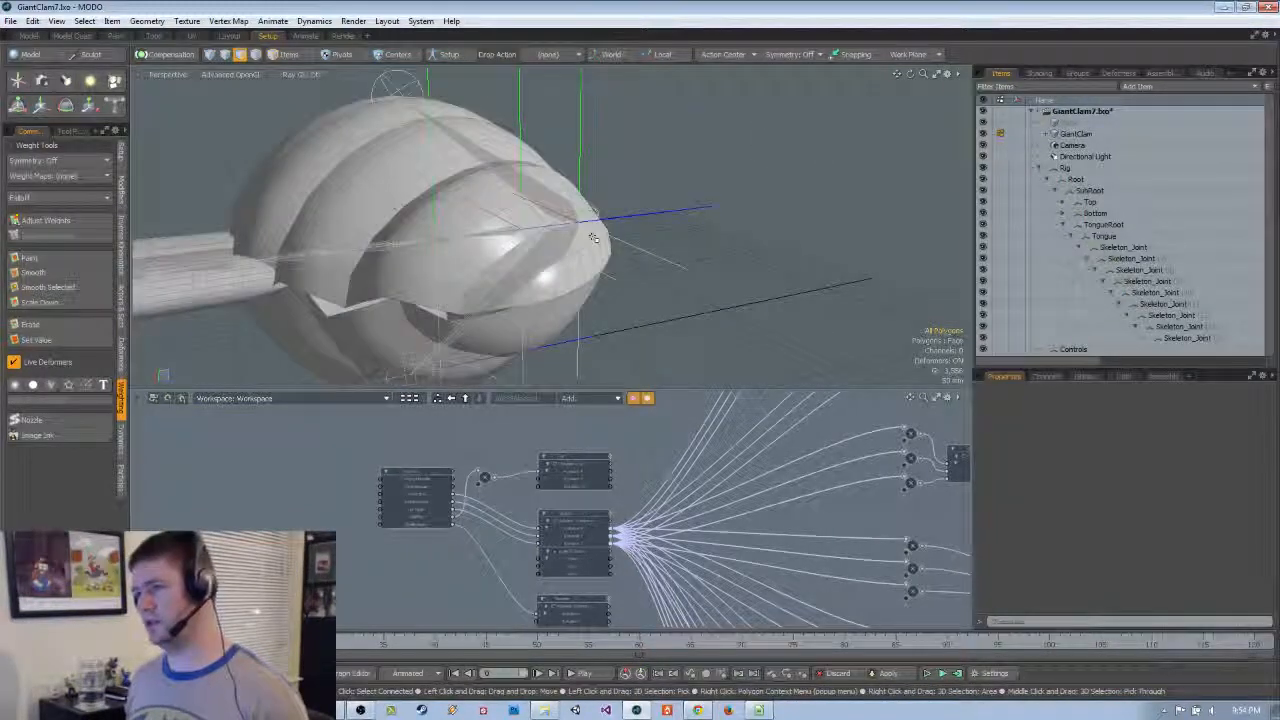
mouse_move(494, 272)
left_mouse_down("alt")
mouse_move(453, 174)
mouse_move(500, 215)
mouse_move(515, 282)
mouse_move(503, 262)
left_mouse_up("alt")
double_click(217, 255)
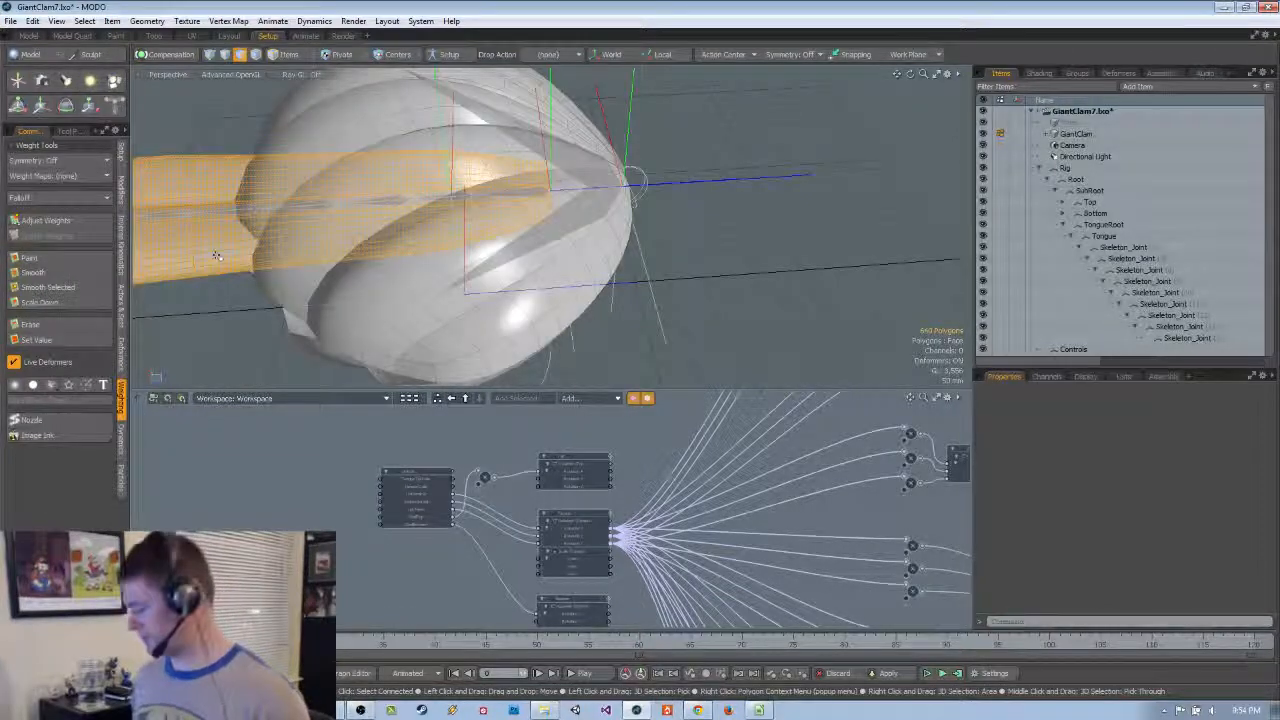
key("h")
Switch the 3D viewport to the Top view and frame the clam's shells
key("ctrl+space")
left_click(222, 207)
scroll(240, 200, "down", 4)
left_click_drag(240, 185, 293, 287, "alt")
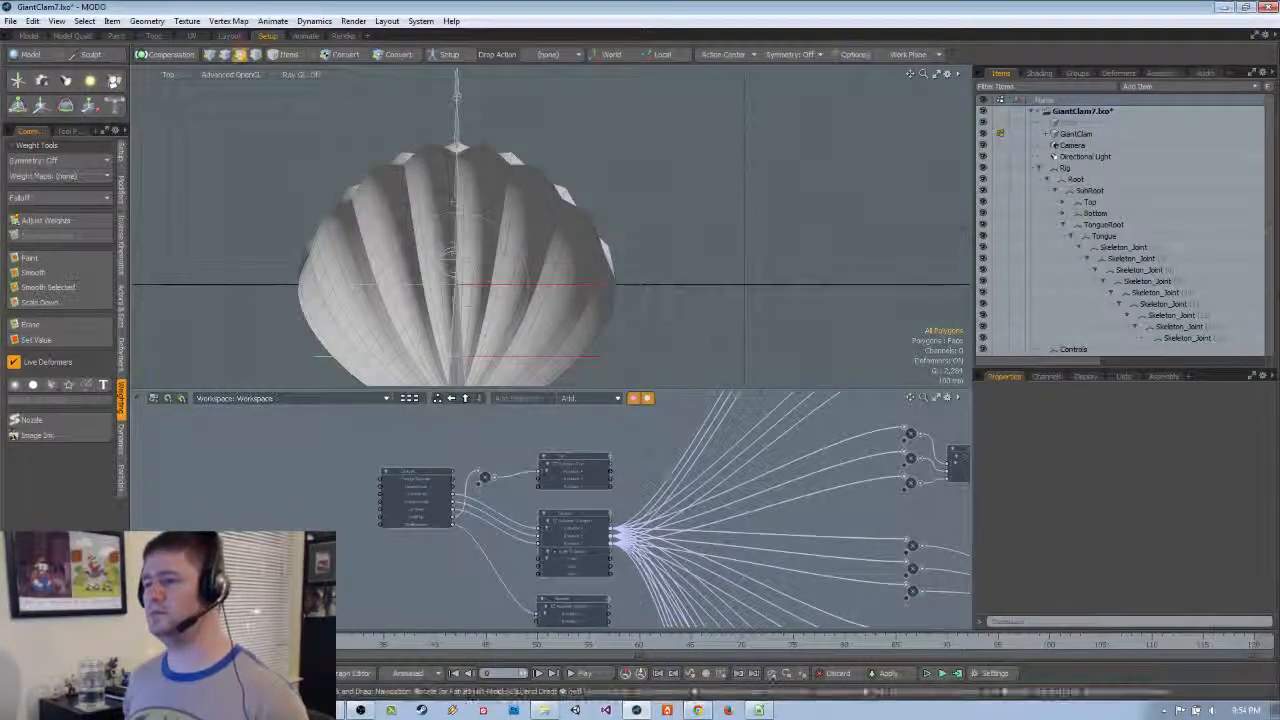
Hide the front polygons of both shells and return to the Perspective view to look inside the clam
right_click_drag(232, 136, 776, 287)
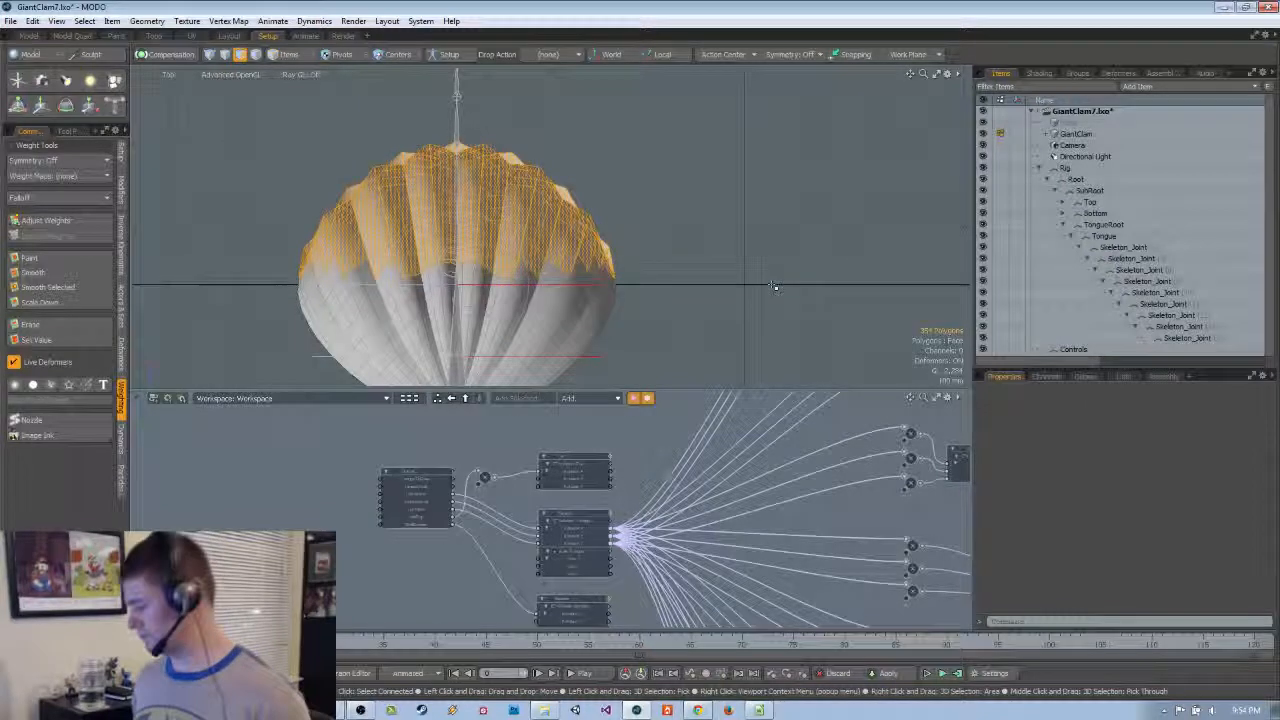
key("ctrl+space")
left_click(712, 308)
left_click_drag(640, 300, 535, 198, "alt")
scroll(700, 300, "up", 5)
scroll(668, 300, "down", 4)
left_click_drag(521, 118, 750, 125, "alt")
left_click_drag(400, 222, 560, 232, "alt")
Select the inner lip polygons running along the cut-open rims of both shells
left_click(514, 223)
left_click_drag(440, 224, 522, 198, "alt")
left_click_drag(600, 194, 521, 282, "ctrl+alt")
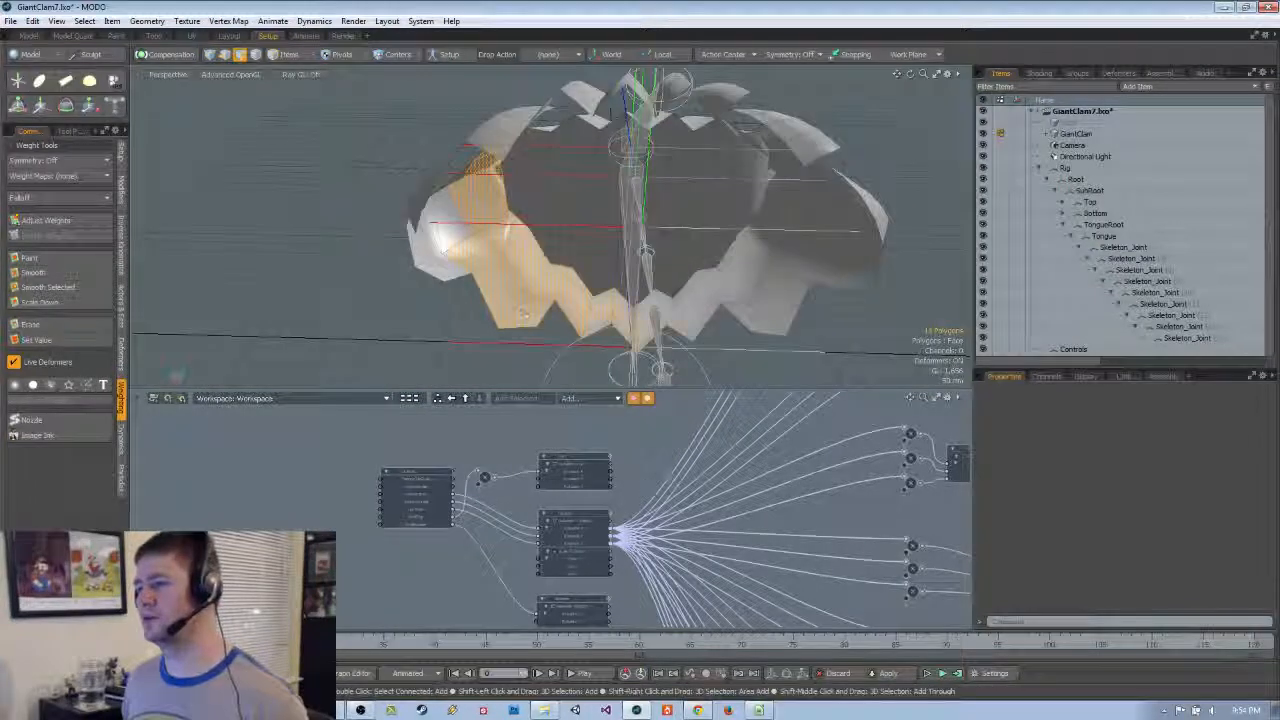
left_click_drag(822, 264, 838, 258, "shift")
mouse_move(838, 258)
left_mouse_down("alt")
mouse_move(815, 218)
mouse_move(735, 192)
mouse_move(562, 170)
left_mouse_up("alt")
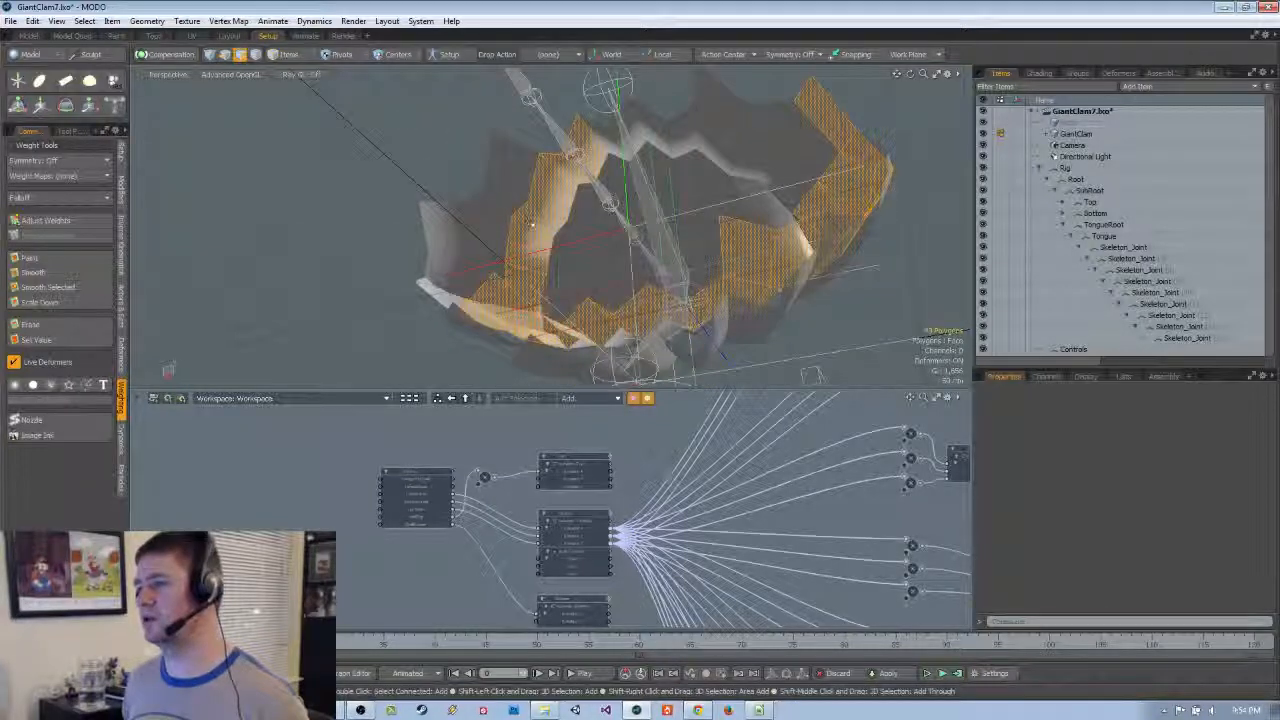
left_click_drag(488, 215, 603, 197, "alt")
left_click_drag(757, 274, 448, 271, "alt")
Extend the polygon selection over the outer surfaces of both shells from several viewing angles
left_click_drag(254, 88, 757, 390)
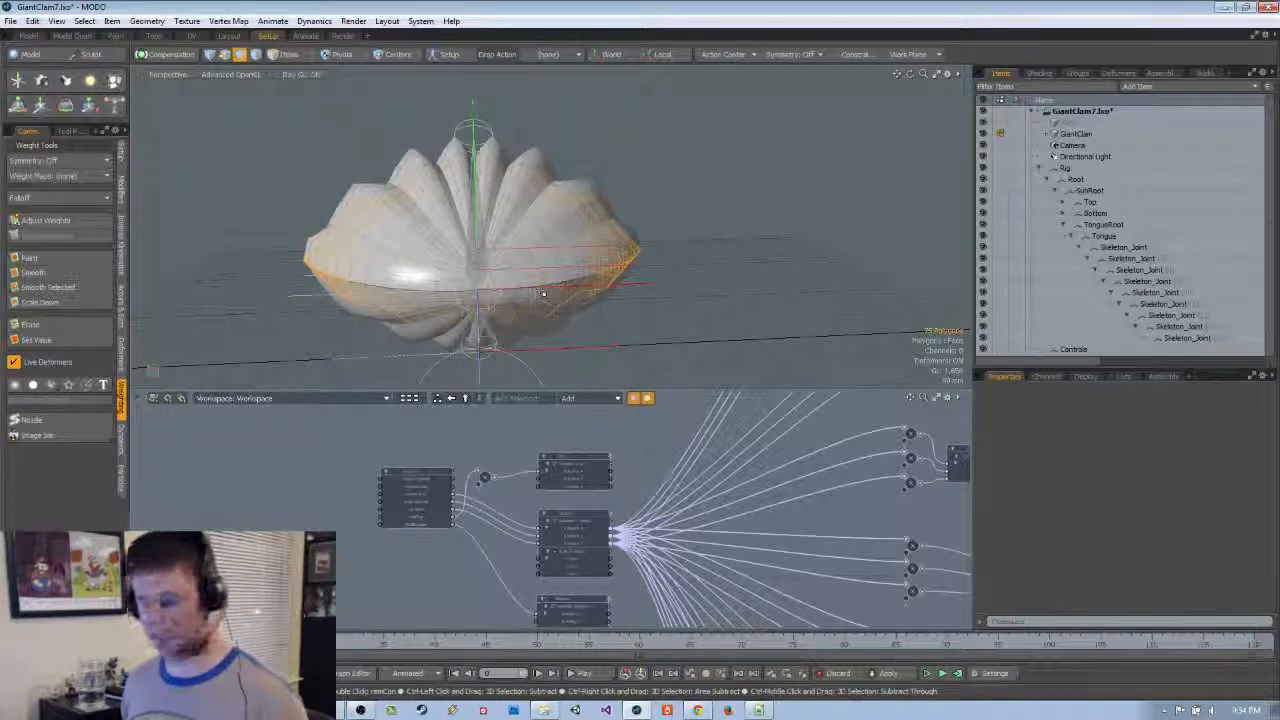
right_click_drag(227, 92, 750, 400)
left_click_drag(708, 323, 688, 256, "alt")
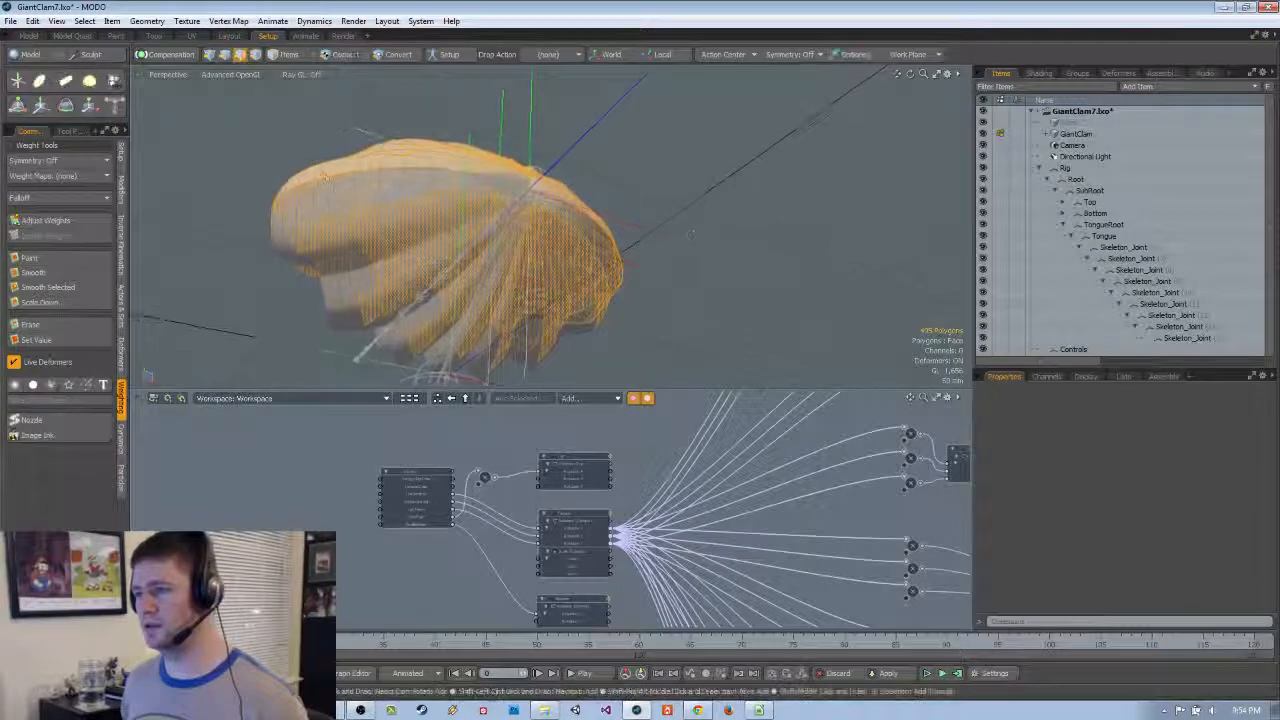
right_click_drag(232, 107, 798, 387)
left_click_drag(700, 300, 640, 262, "alt")
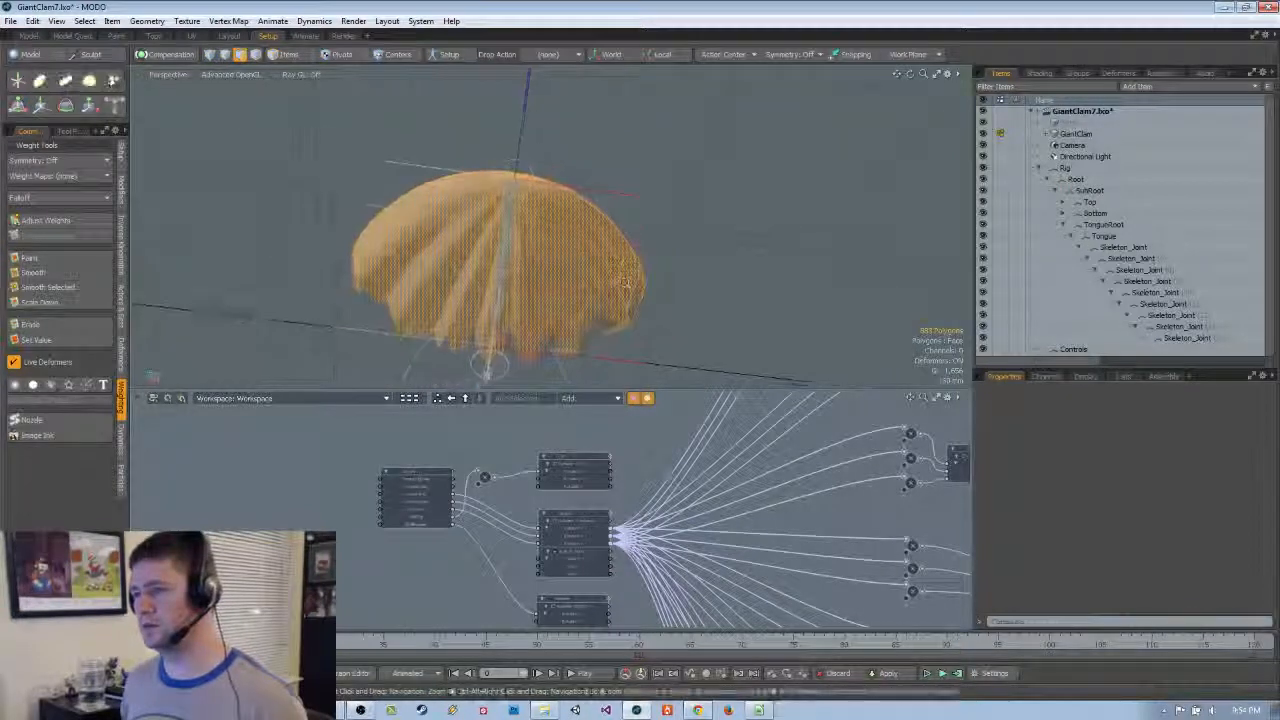
right_click_drag(292, 137, 791, 447)
left_click_drag(690, 300, 700, 140, "alt")
right_click_drag(334, 96, 737, 330, "shift")
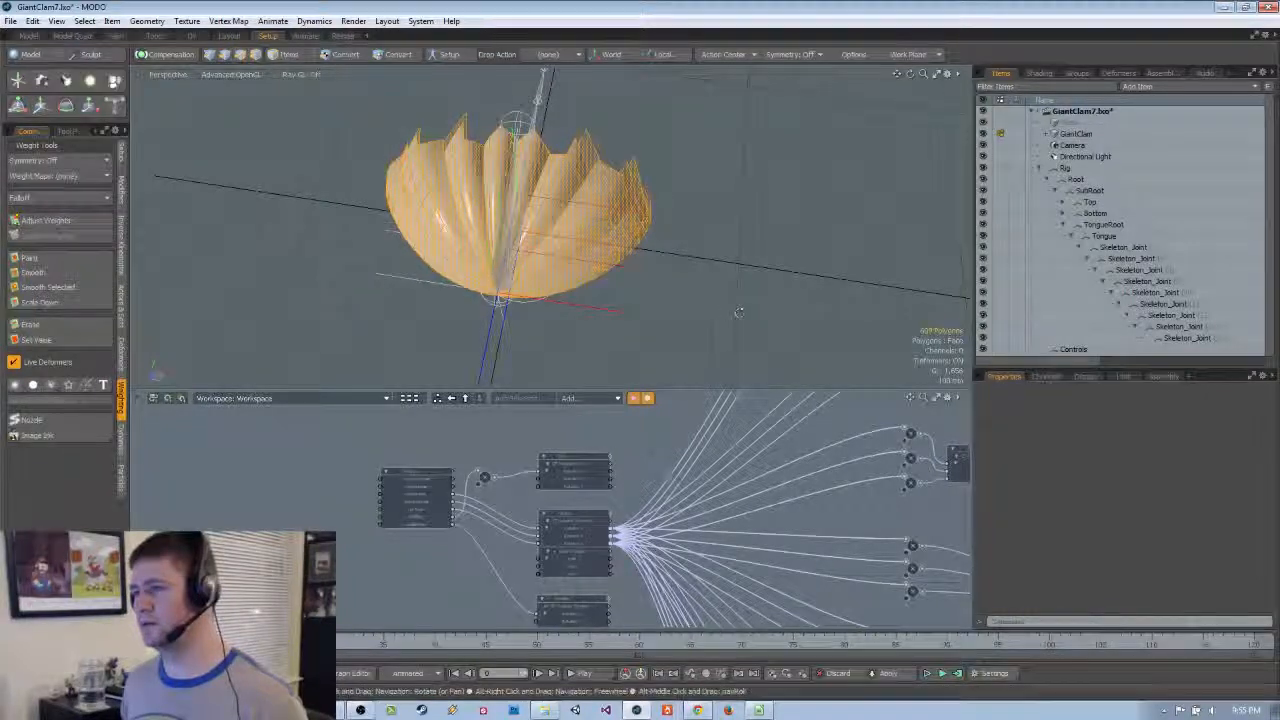
Hide the selected shell polygons and inspect the remaining clam parts around the joints
left_click_drag(548, 243, 612, 118, "alt")
scroll(618, 128, "up", 3)
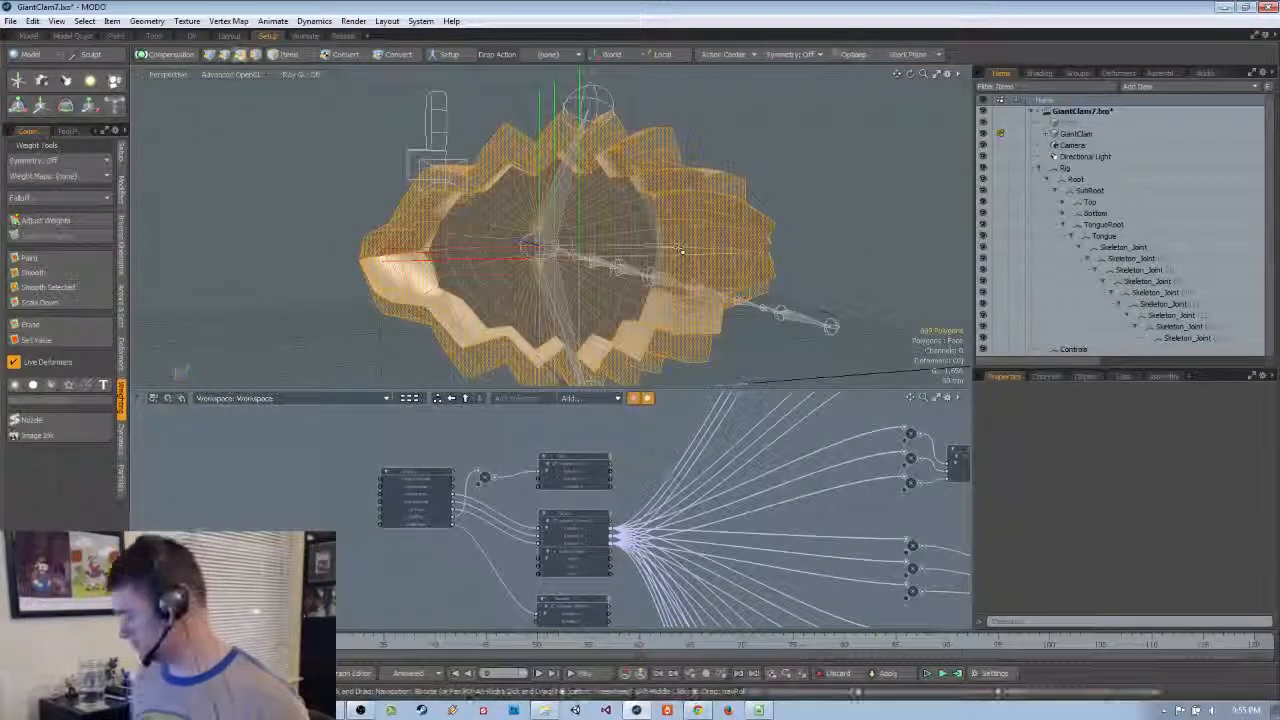
key("5")
left_click_drag(680, 249, 515, 232, "alt")
double_click(556, 219)
left_click_drag(513, 228, 965, 268, "alt")
double_click(532, 304, "shift")
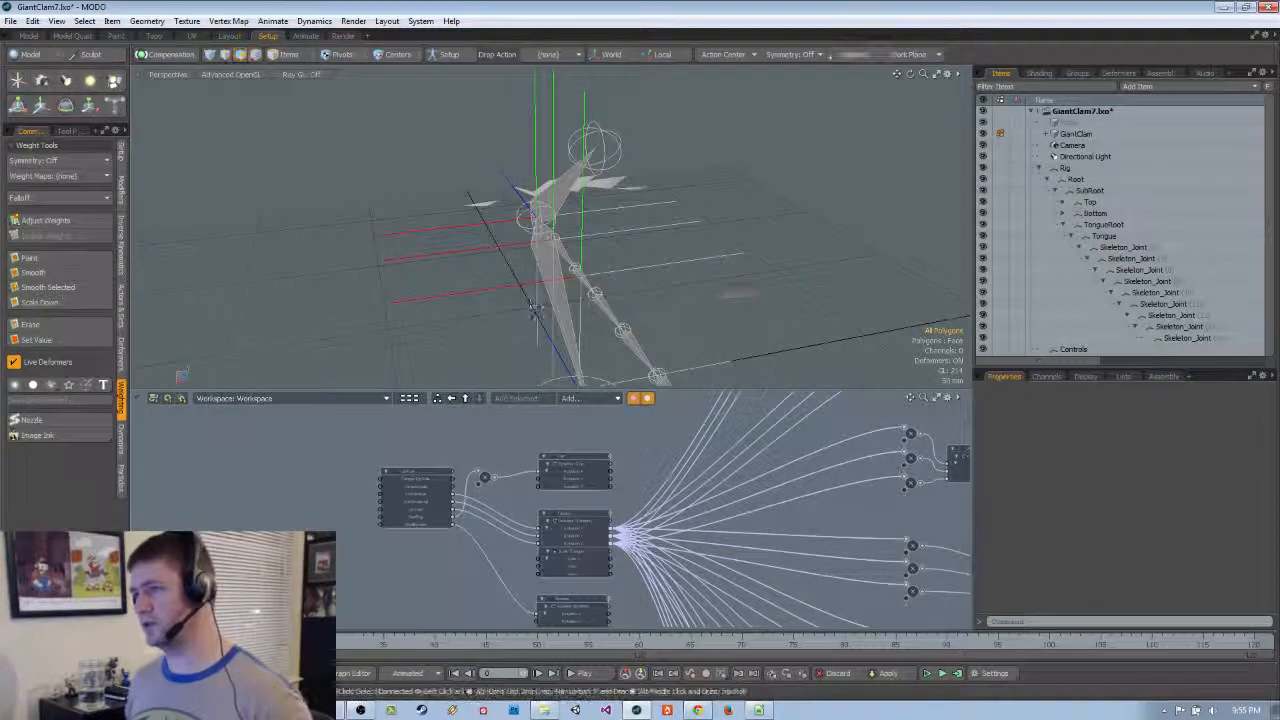
left_click_drag(533, 308, 577, 279, "alt")
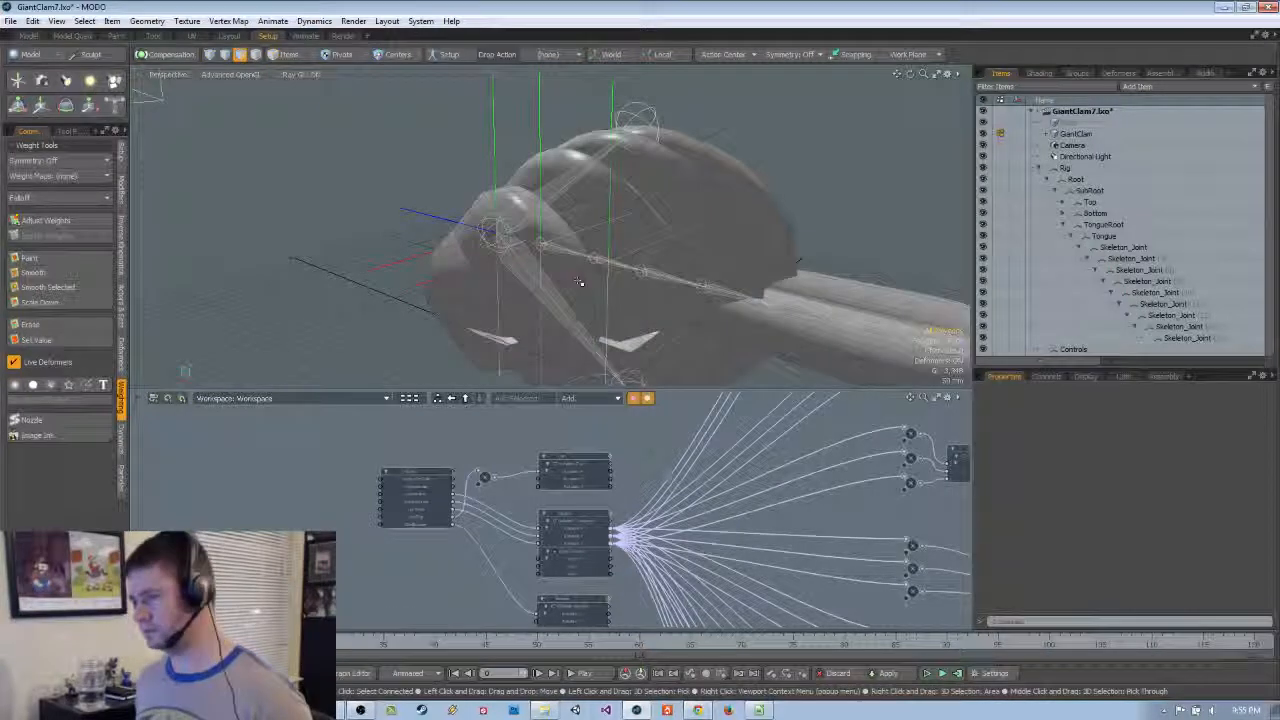
Select the connected polygons of the clam's upper half and deselect parts near the hinge
left_click_drag(619, 203, 508, 250, "alt")
double_click(530, 249)
key("h")
key("u")
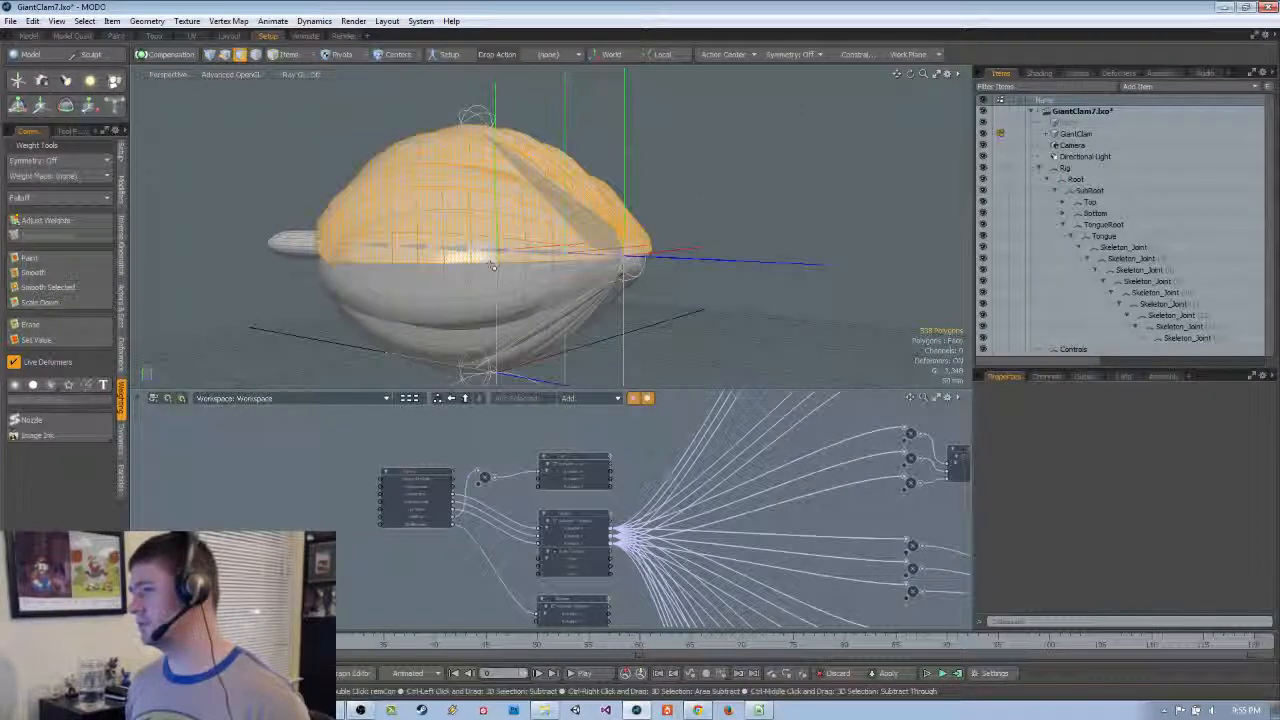
scroll(562, 262, "up", 5)
left_click_drag(623, 304, 777, 326, "alt")
double_click(632, 275, "ctrl")
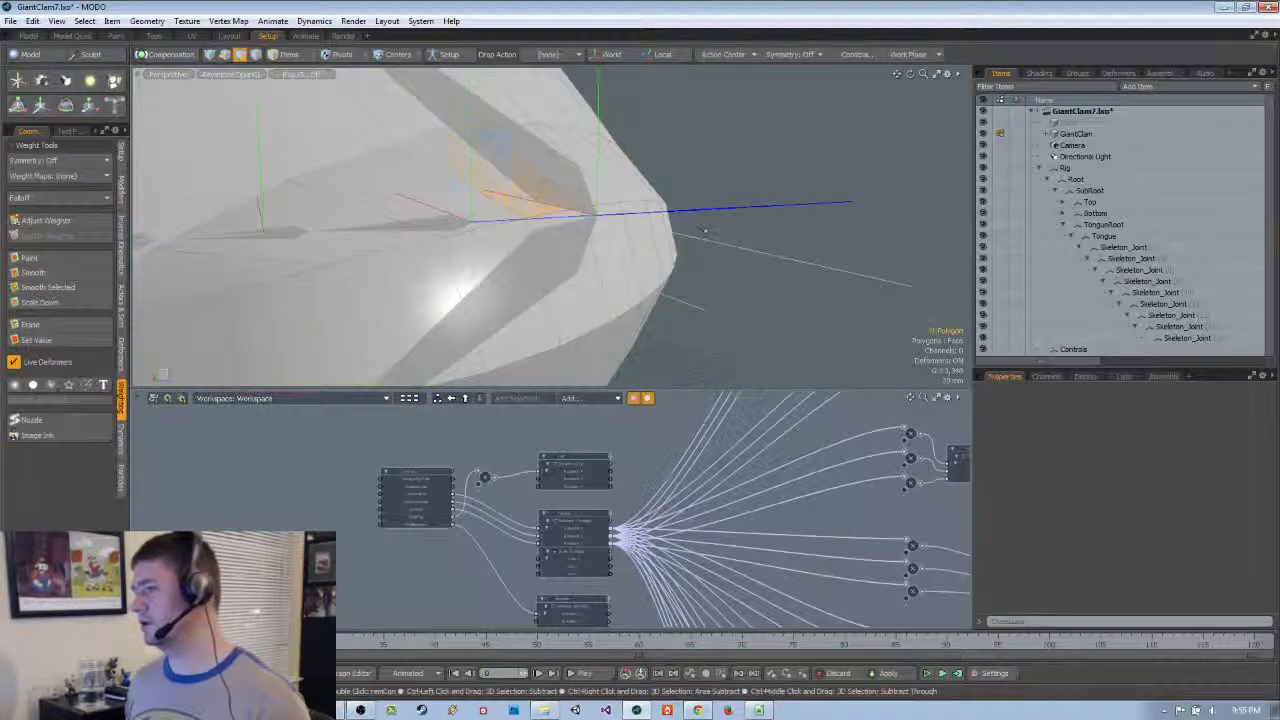
Isolate the polygons around the hinge to check them, and unhide the surrounding mesh
key("shift+h")
double_click(659, 263, "ctrl")
key("u")
left_click(658, 263)
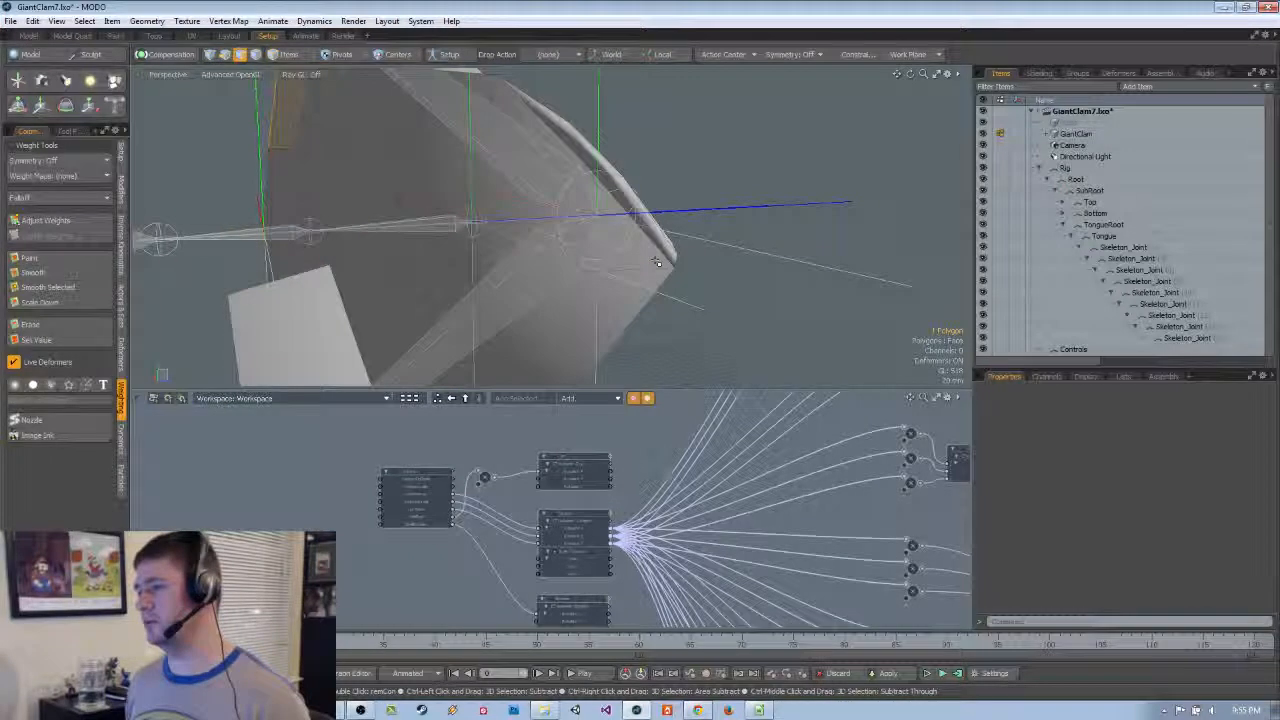
left_click_drag(657, 263, 551, 268, "alt")
key("u")
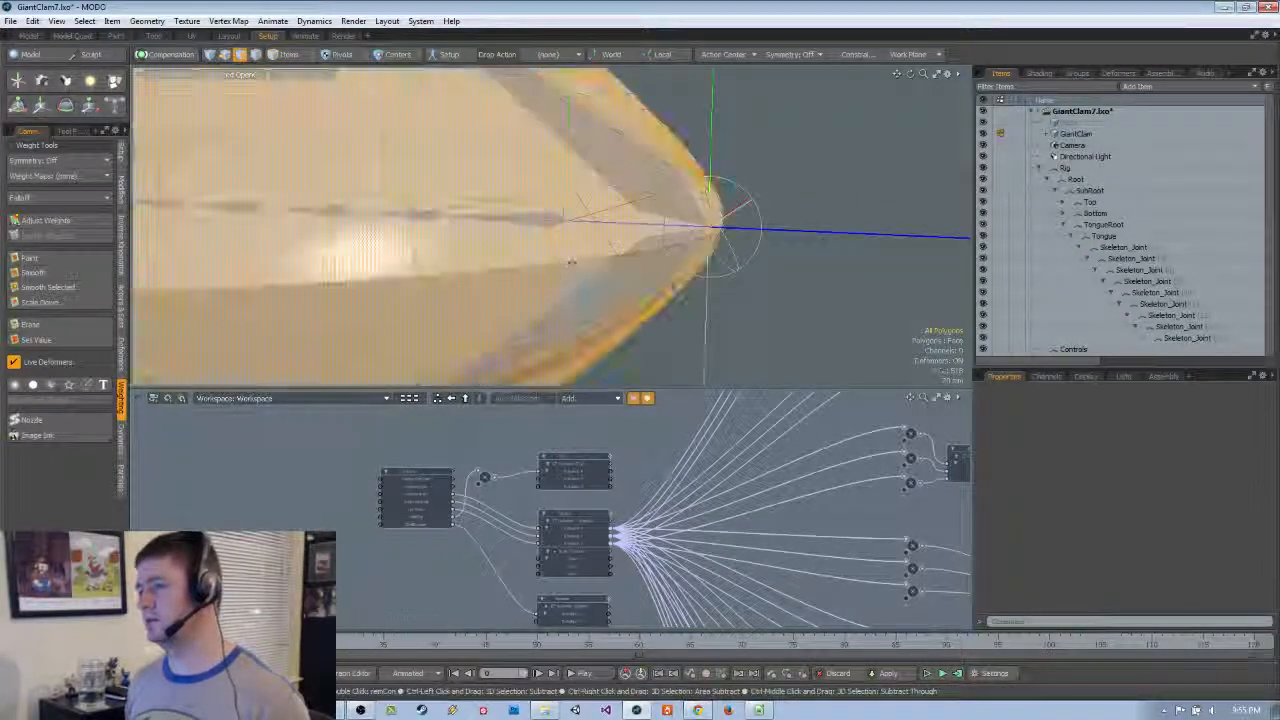
Isolate the soft inner mesh at the hinge and view the Bottom and Top joints' weights on it
double_click(572, 263)
scroll(594, 263, "down", 10)
scroll(595, 262, "up", 8)
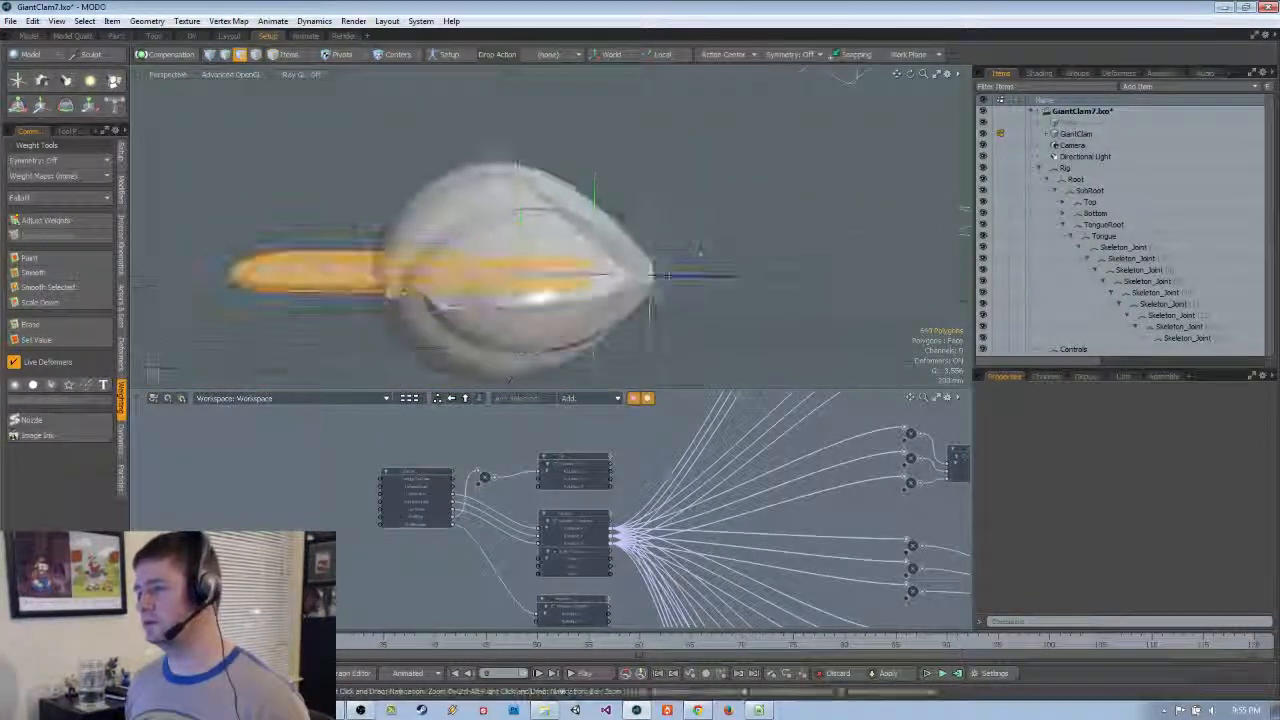
double_click(652, 276)
key("shift+h")
key("5")
left_click(652, 276)
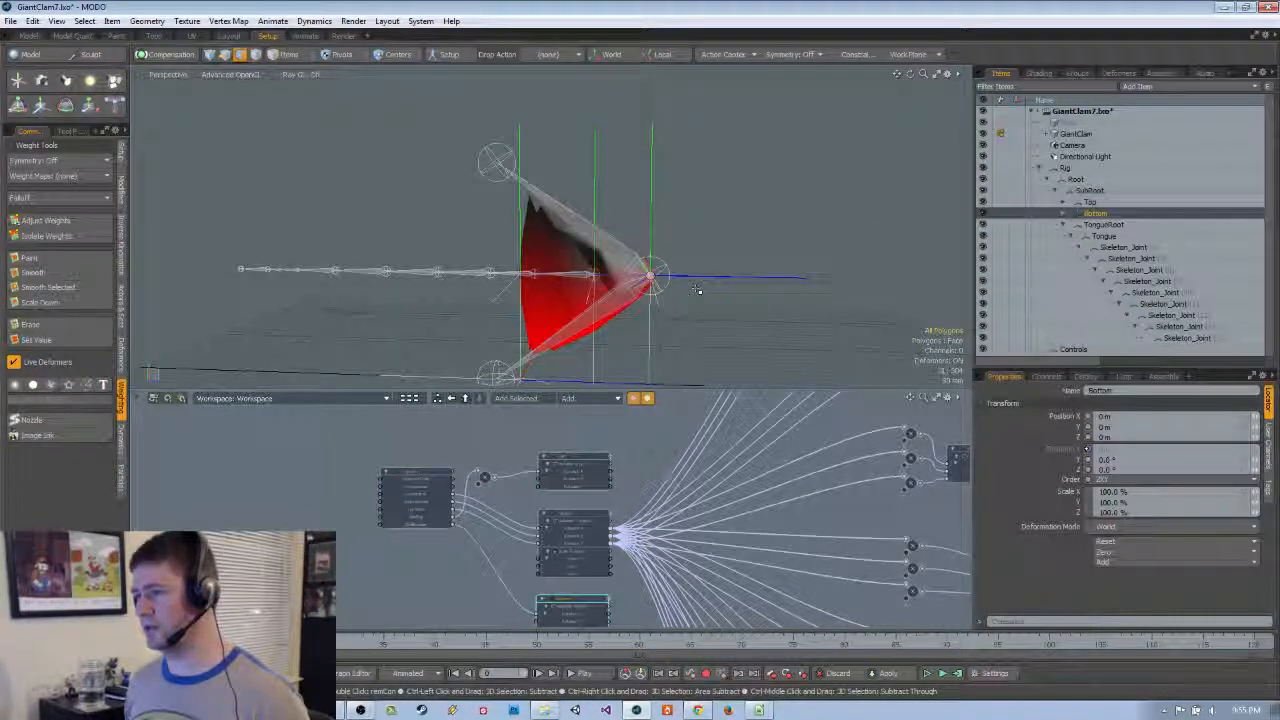
key("5")
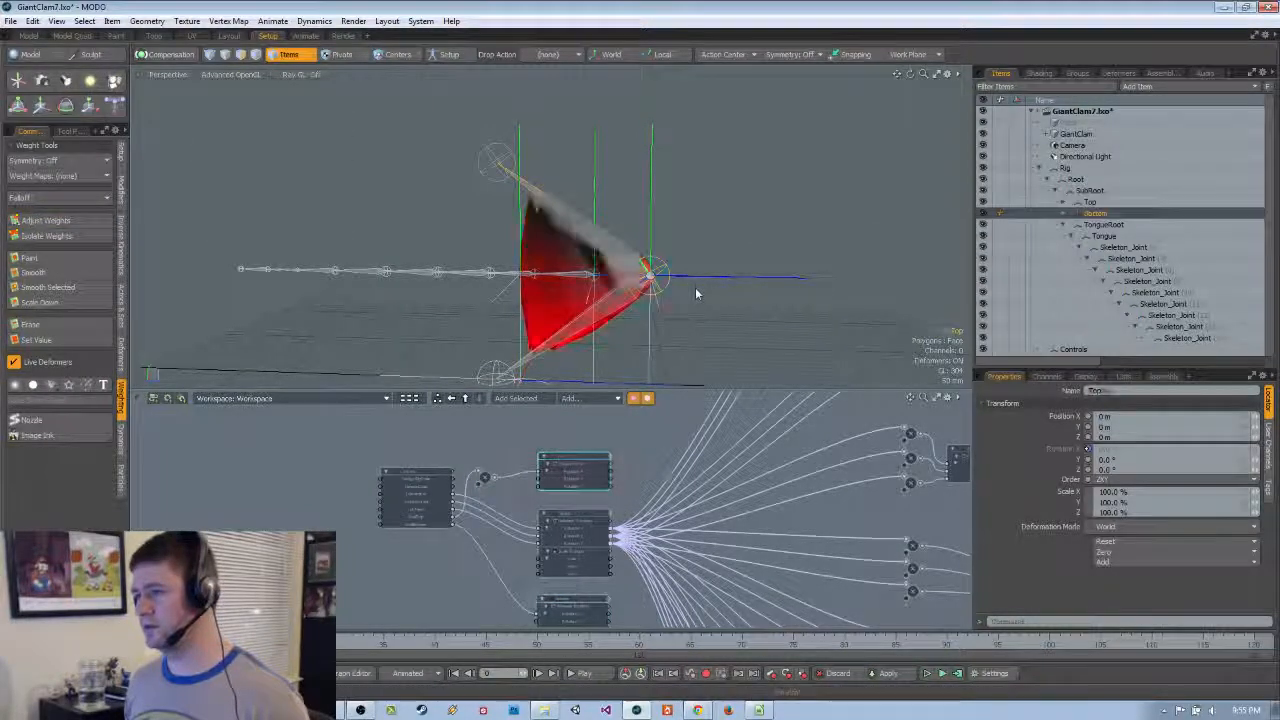
Undo the recent selections step by step while checking the isolated inner mesh
key("ctrl+z")
key("ctrl+z")
key("ctrl+z")
key("ctrl+z")
key("ctrl+z")
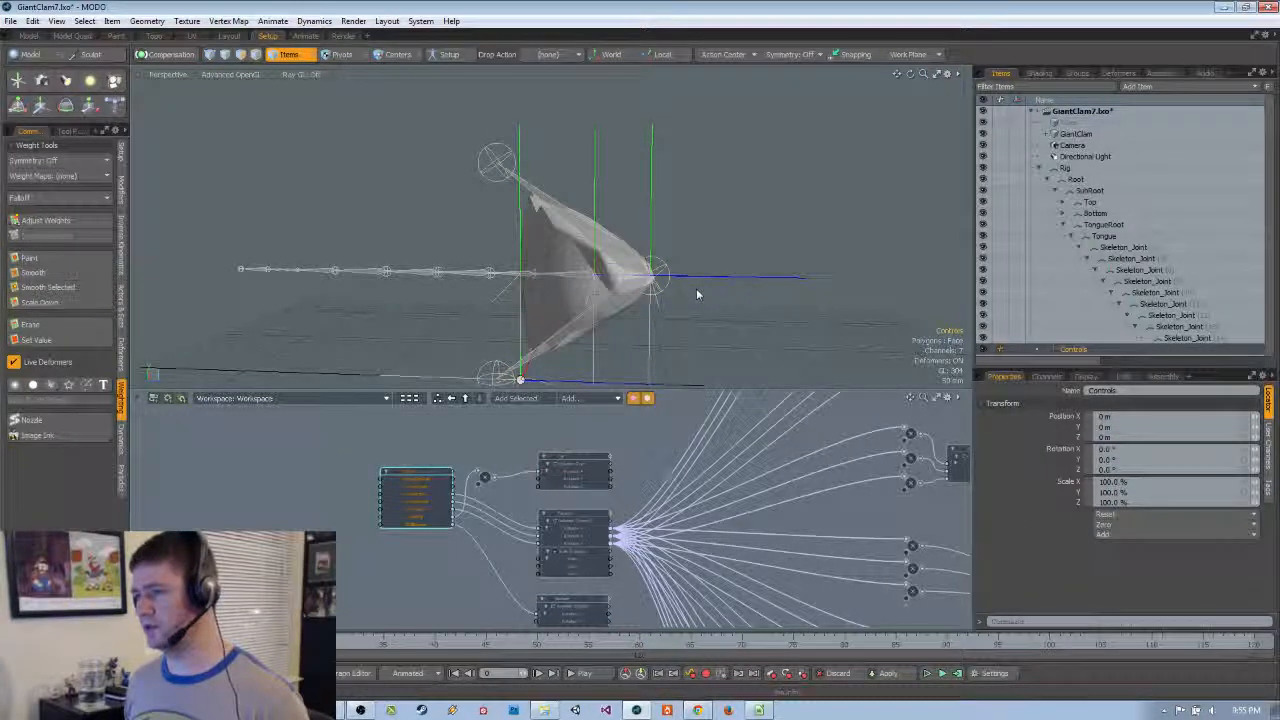
key("ctrl+z")
key("ctrl+z")
key("ctrl+z")
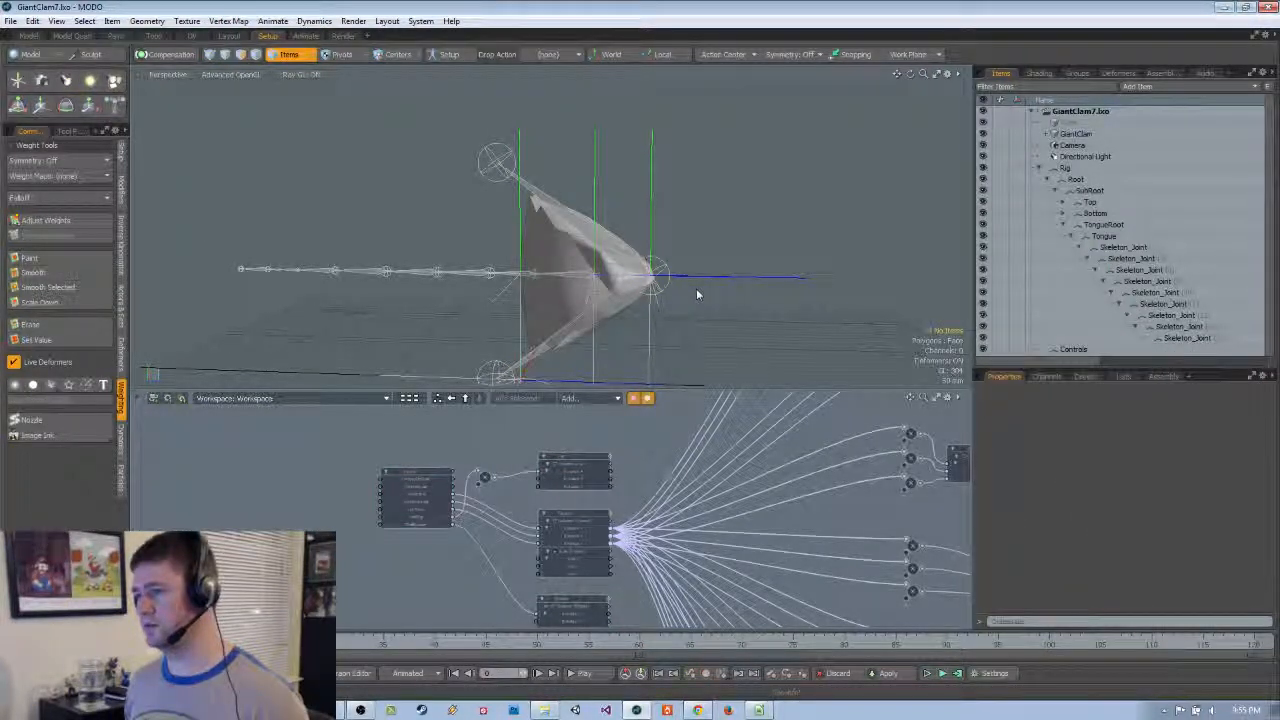
key("ctrl+z")
key("ctrl+z")
key("ctrl+z")
key("ctrl+z")
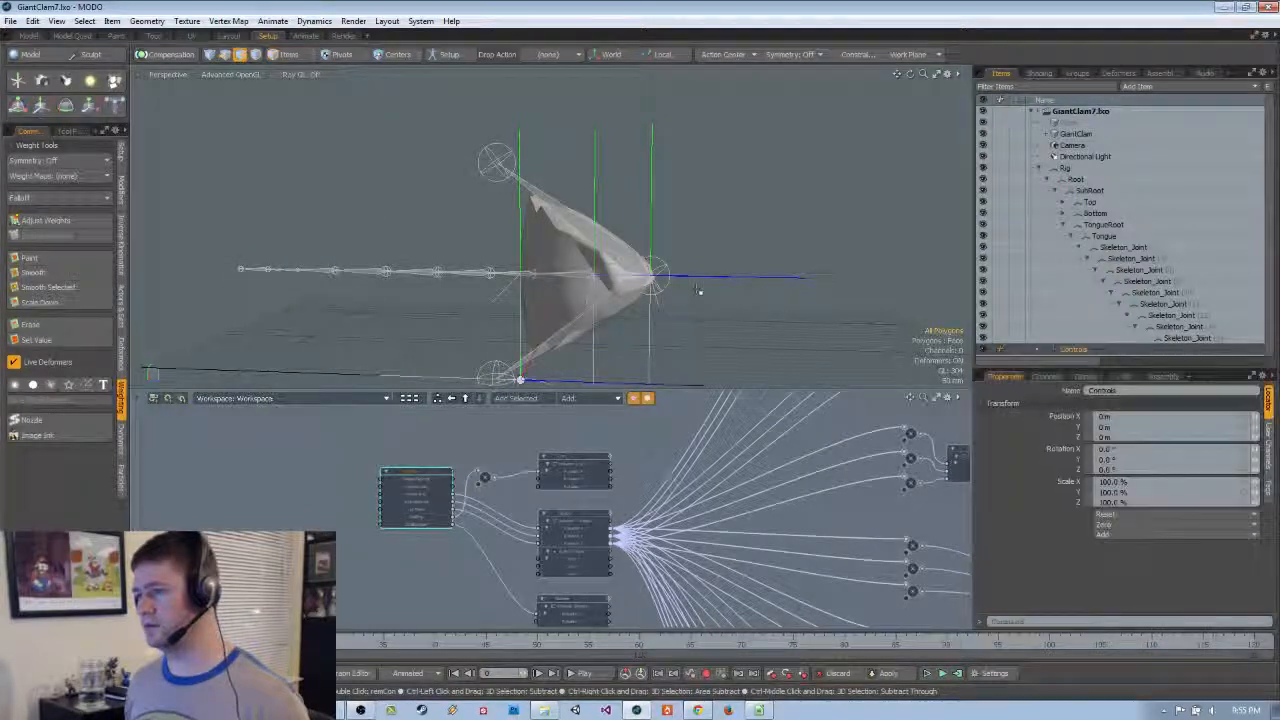
Redo the undone selections until the Controls item is selected
key("ctrl+shift+z")
key("ctrl+shift+z")
key("ctrl+shift+z")
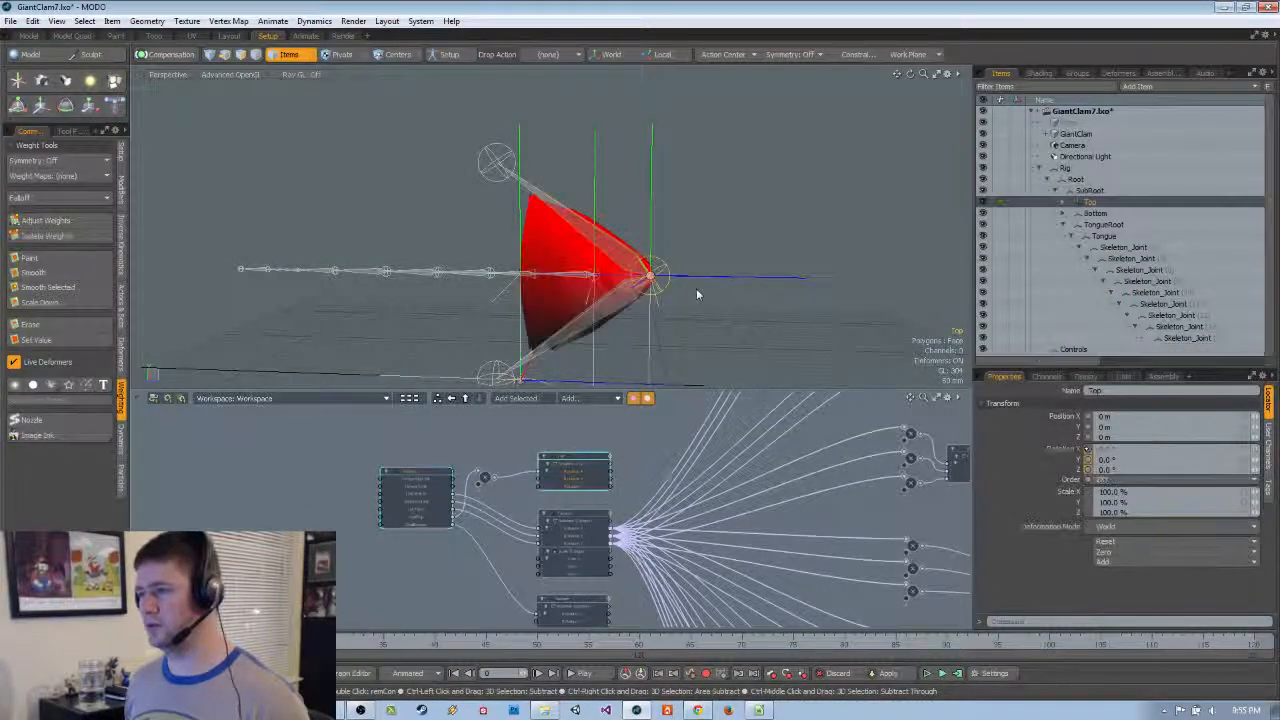
key("ctrl+shift+z")
key("ctrl+shift+z")
key("ctrl+shift+z")
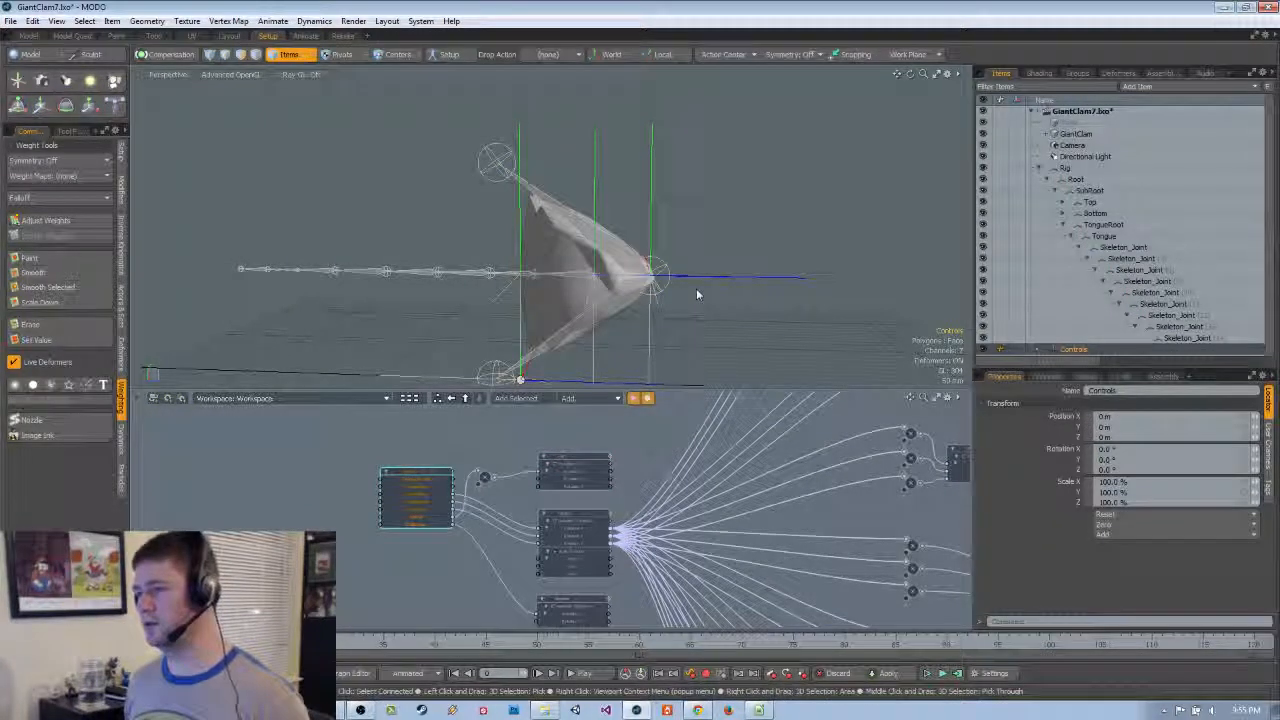
Select the connected polygons of the soft inner mesh and unhide the rest of the clam
mouse_move(697, 291)
left_mouse_down("alt")
mouse_move(611, 305)
mouse_move(664, 299)
left_mouse_up("alt")
key("Escape")
key("3")
mouse_move(588, 216)
left_mouse_down()
mouse_move(587, 325)
mouse_move(597, 287)
left_mouse_up()
double_click(587, 325)
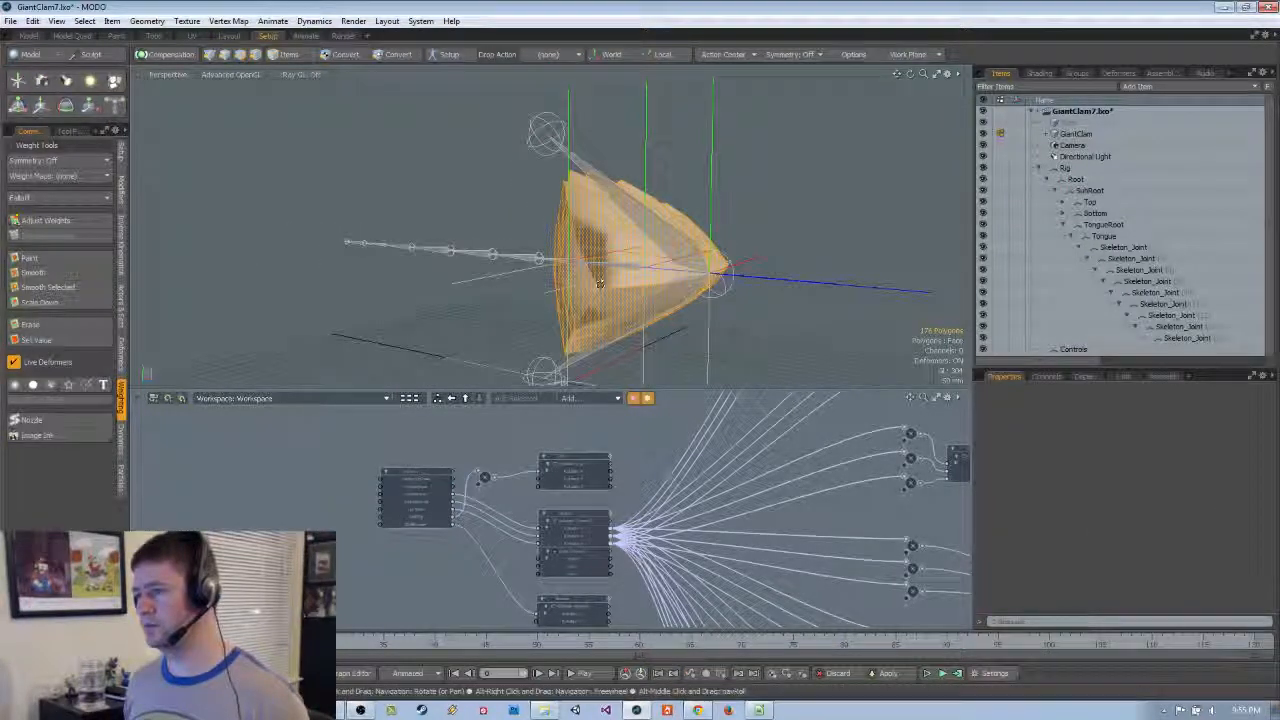
left_click(611, 266)
key("shift+Up")
key("shift+Up")
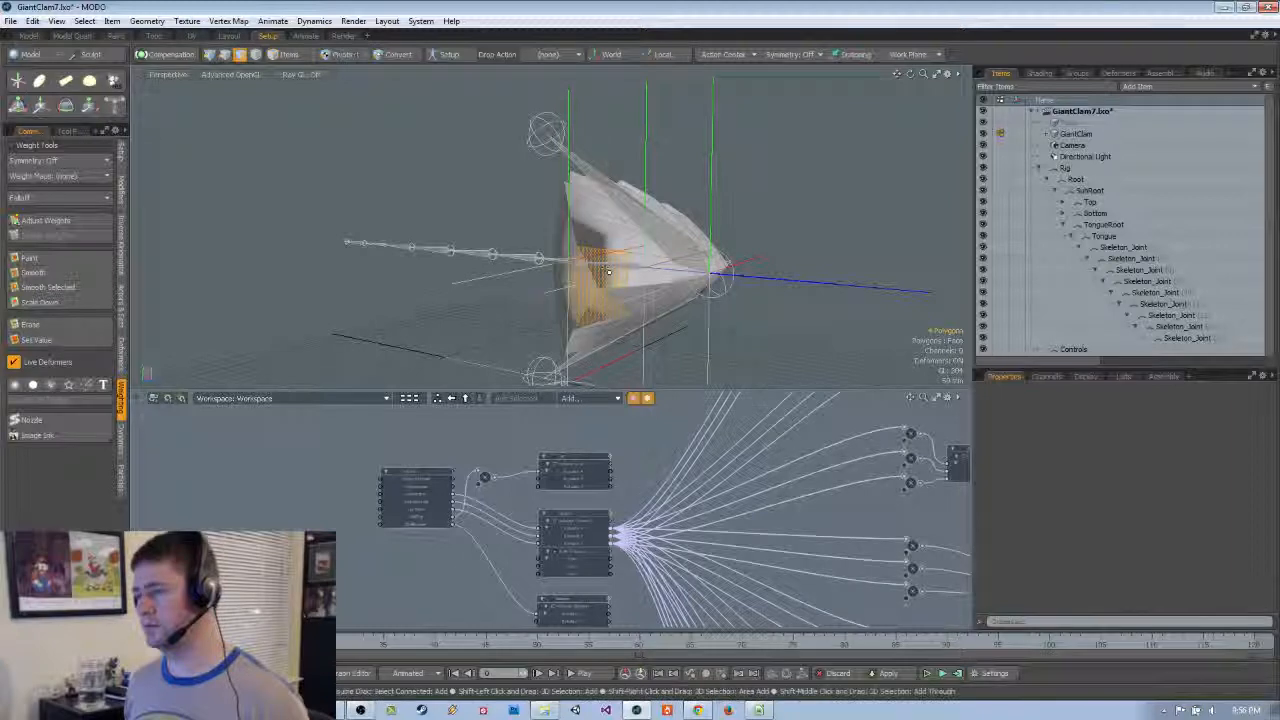
key("u")
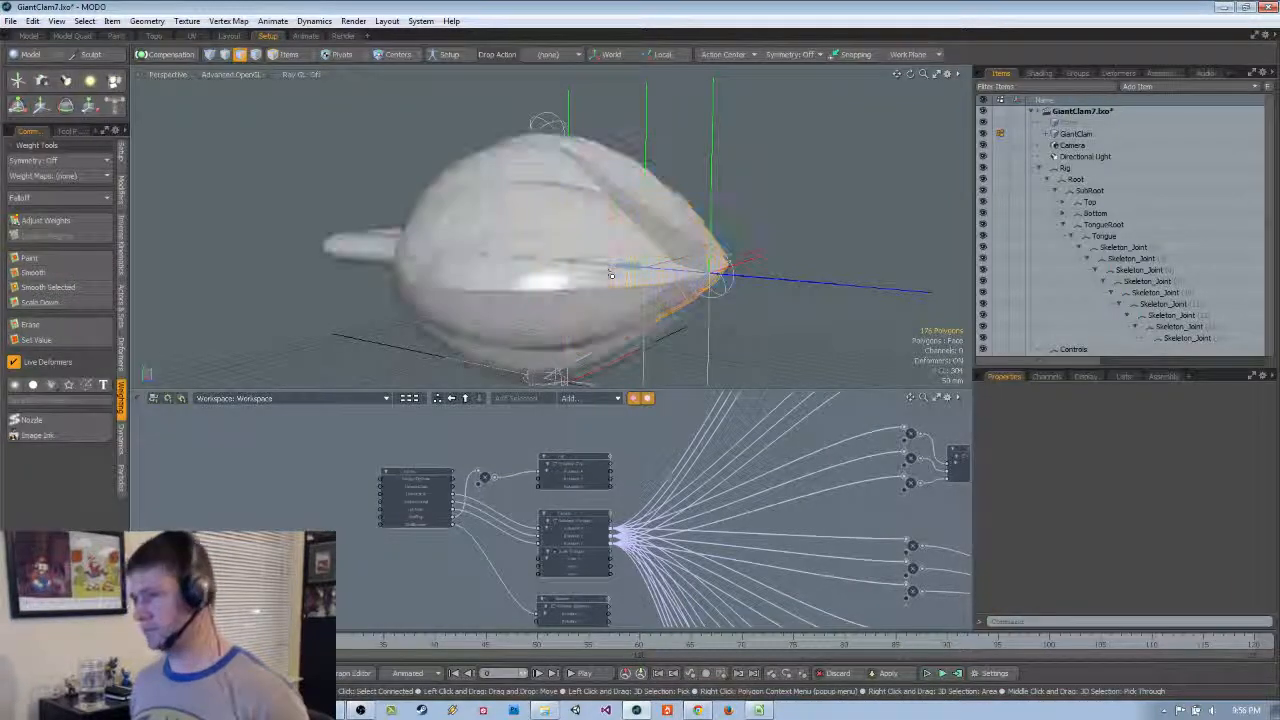
Clear the polygon selection and switch the 3D viewport to the Top view framed on the clam
key("Escape")
left_click_drag(610, 274, 712, 270, "alt")
left_click_drag(386, 288, 354, 256, "alt")
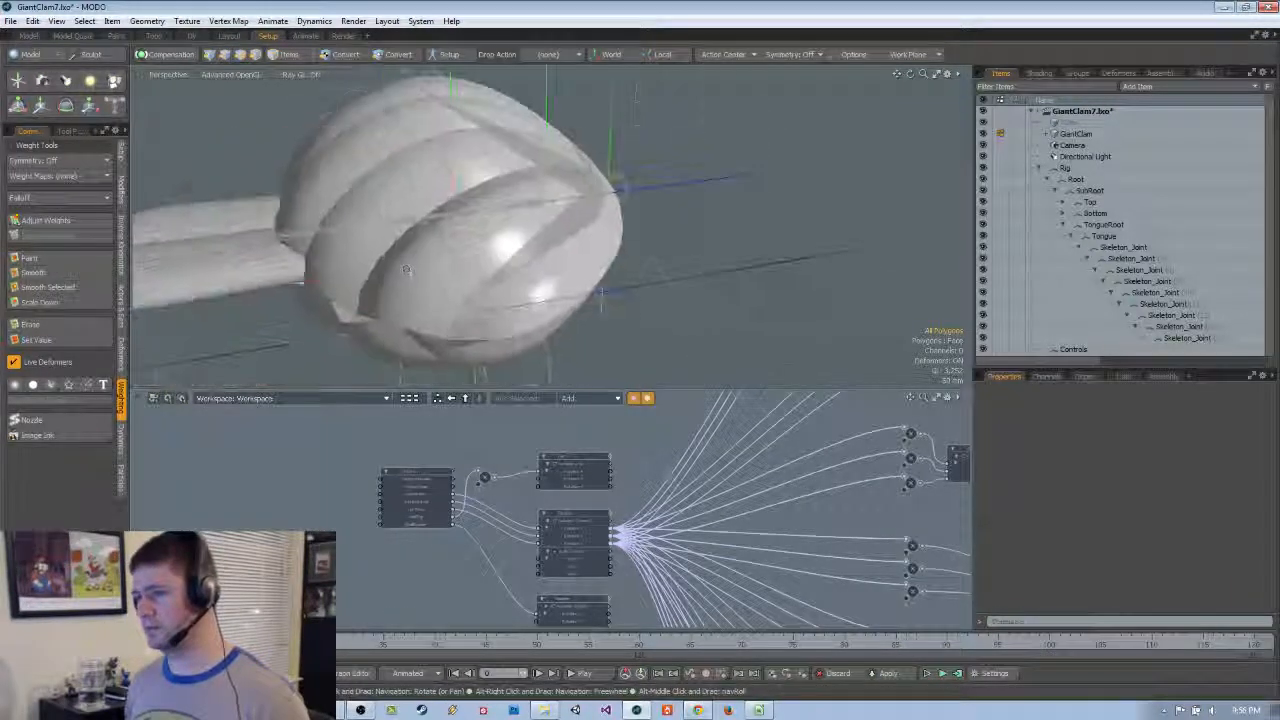
scroll(354, 254, "down", 3)
key("ctrl+space")
left_click(343, 131)
left_click_drag(520, 180, 514, 286, "alt+shift")
scroll(545, 240, "down", 3)
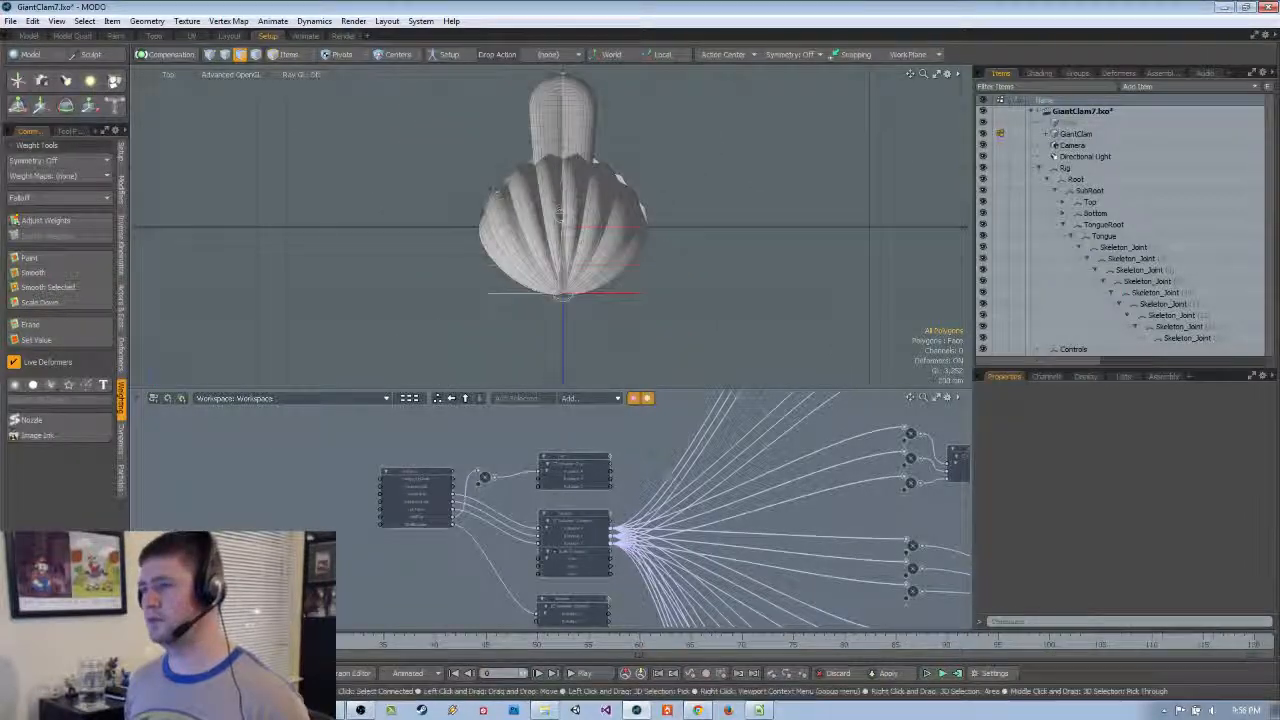
Hide the tongue and the shells' front polygons, and return to the Perspective view
left_click_drag(552, 155, 520, 253, "alt+shift")
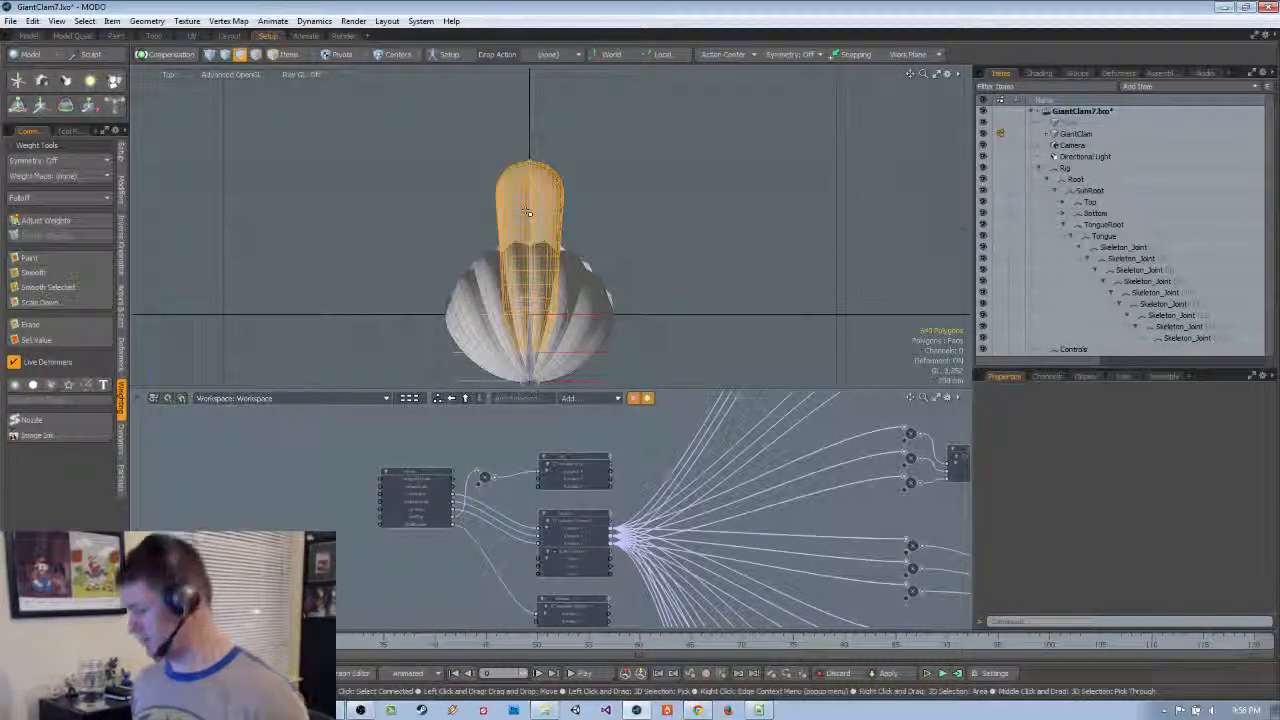
left_click_drag(386, 177, 690, 238)
key("ctrl+space")
left_click(740, 236)
scroll(660, 225, "up", 5)
key("h")
Hide the remaining obstructing part and select the inner mesh polygons lining both shells
double_click(735, 165)
key("h")
left_click(733, 151)
scroll(726, 120, "up", 5)
left_click(726, 122, "shift")
left_click_drag(668, 330, 728, 280, "alt")
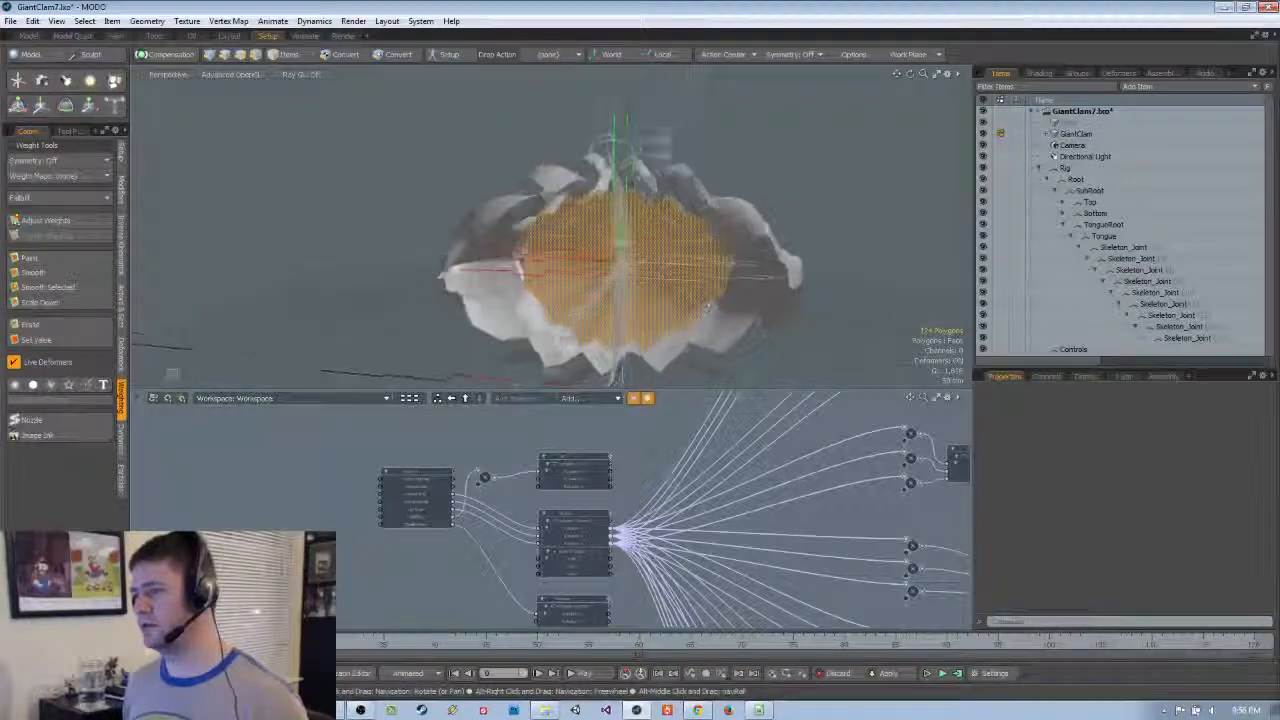
Check the selected inner polygons, unhide the whole clam and clear the polygon selection
scroll(560, 300, "up", 6)
left_click_drag(560, 300, 590, 280, "alt")
scroll(785, 183, "down", 10)
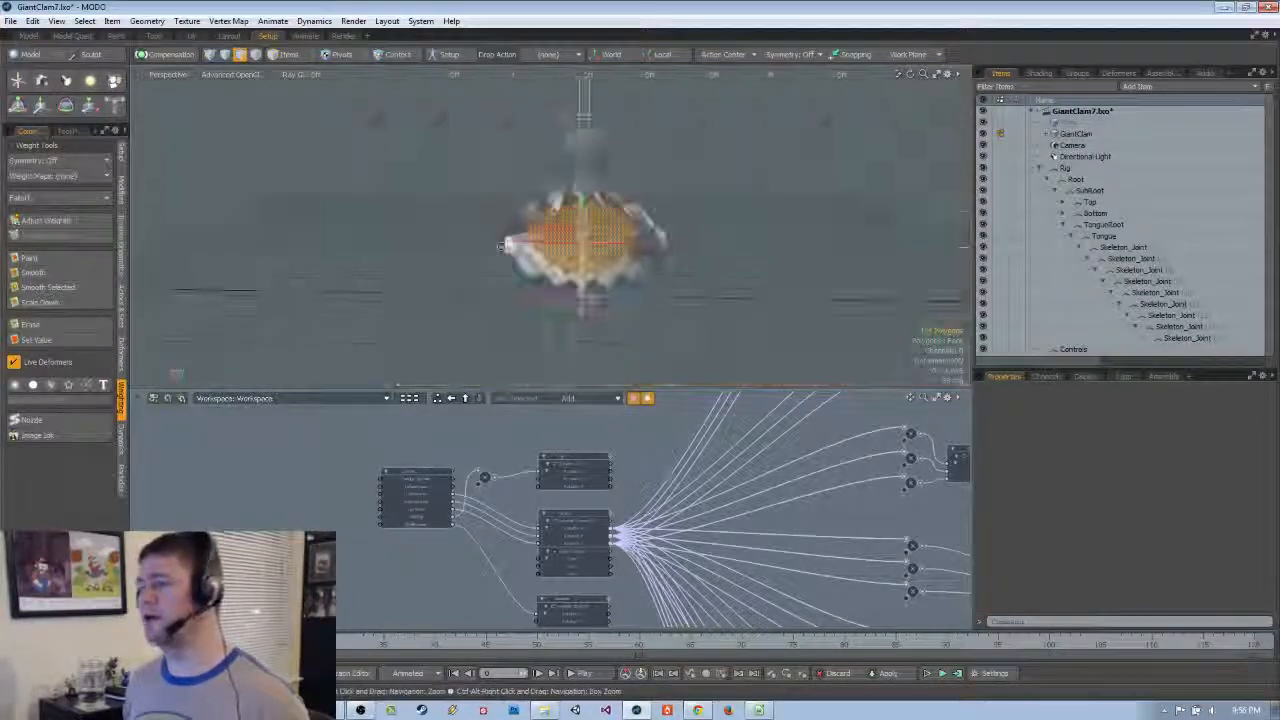
left_click(785, 183)
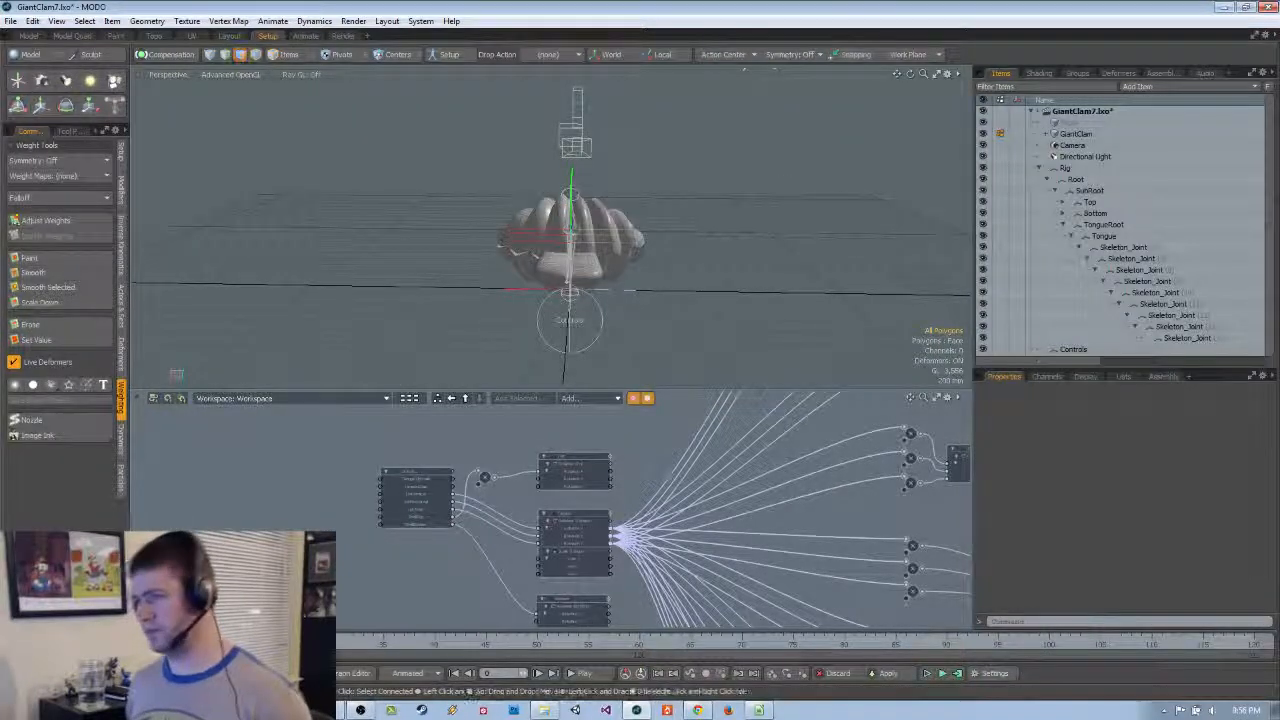
left_click_drag(860, 220, 740, 235, "alt")
scroll(740, 235, "up", 3)
left_click_drag(900, 260, 980, 275, "alt")
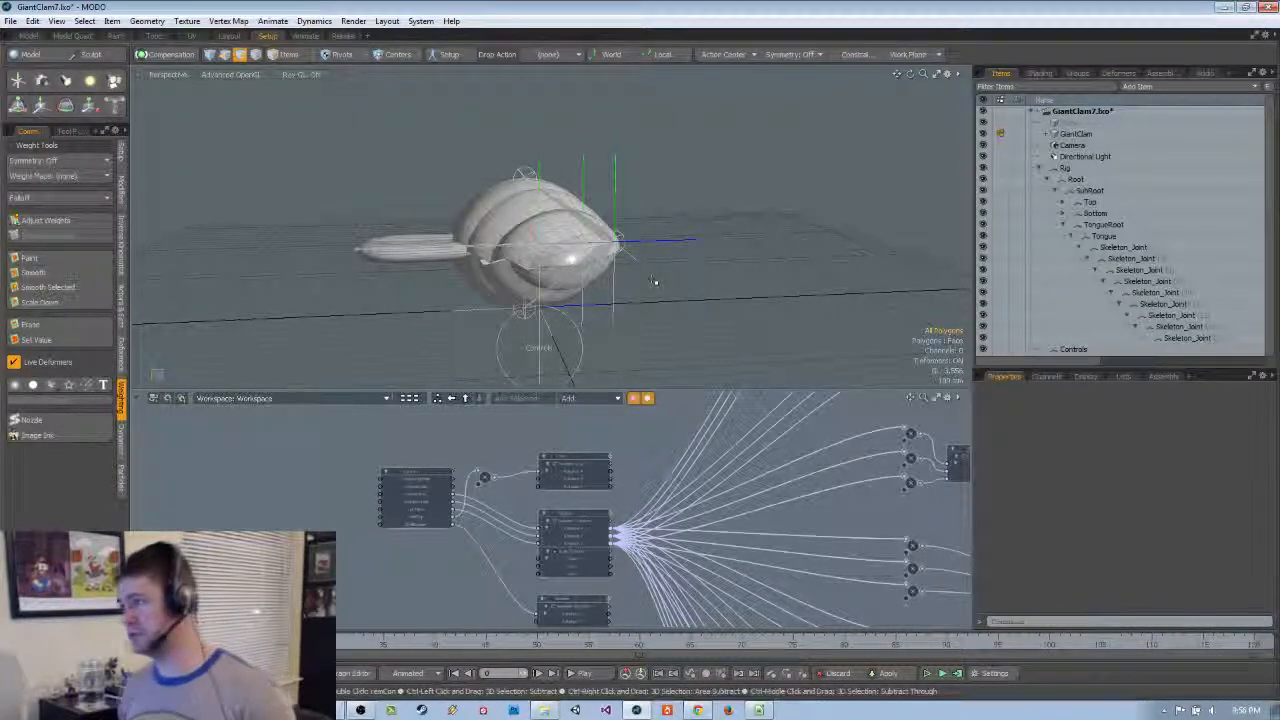
Delete the hidden Plane mesh item and save the scene
left_click(1082, 124)
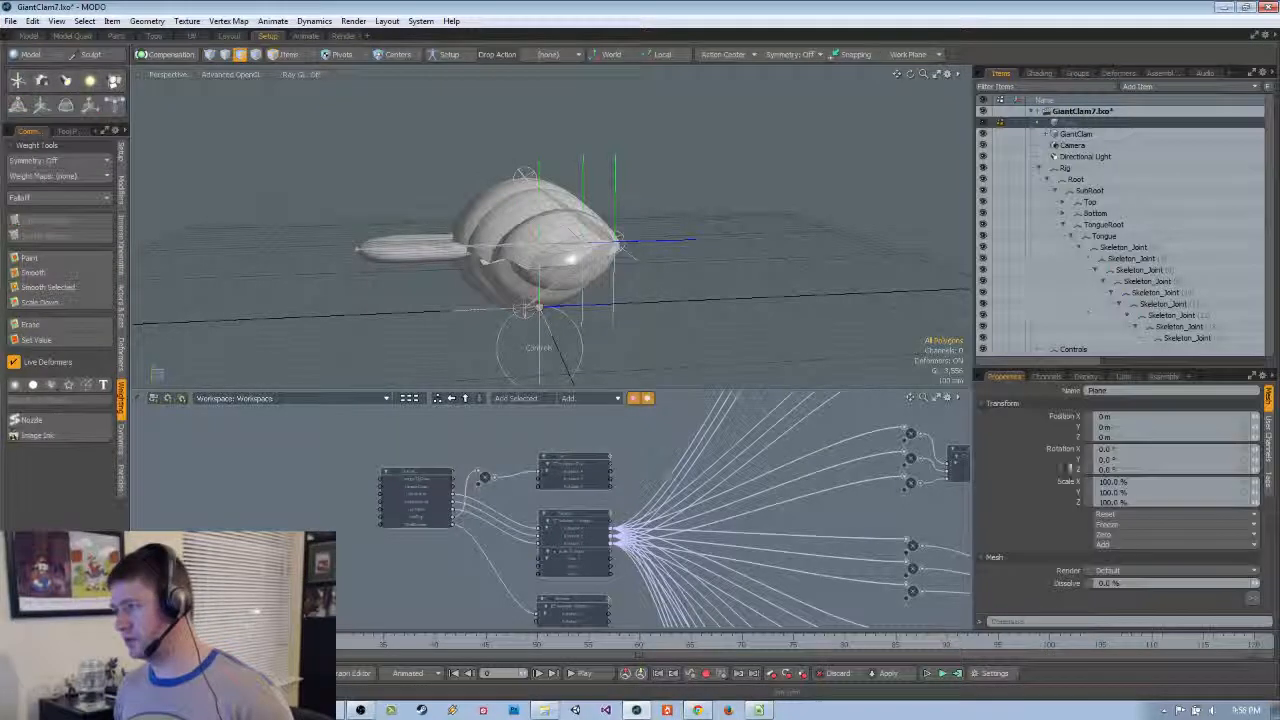
key("Delete")
key("ctrl+s")
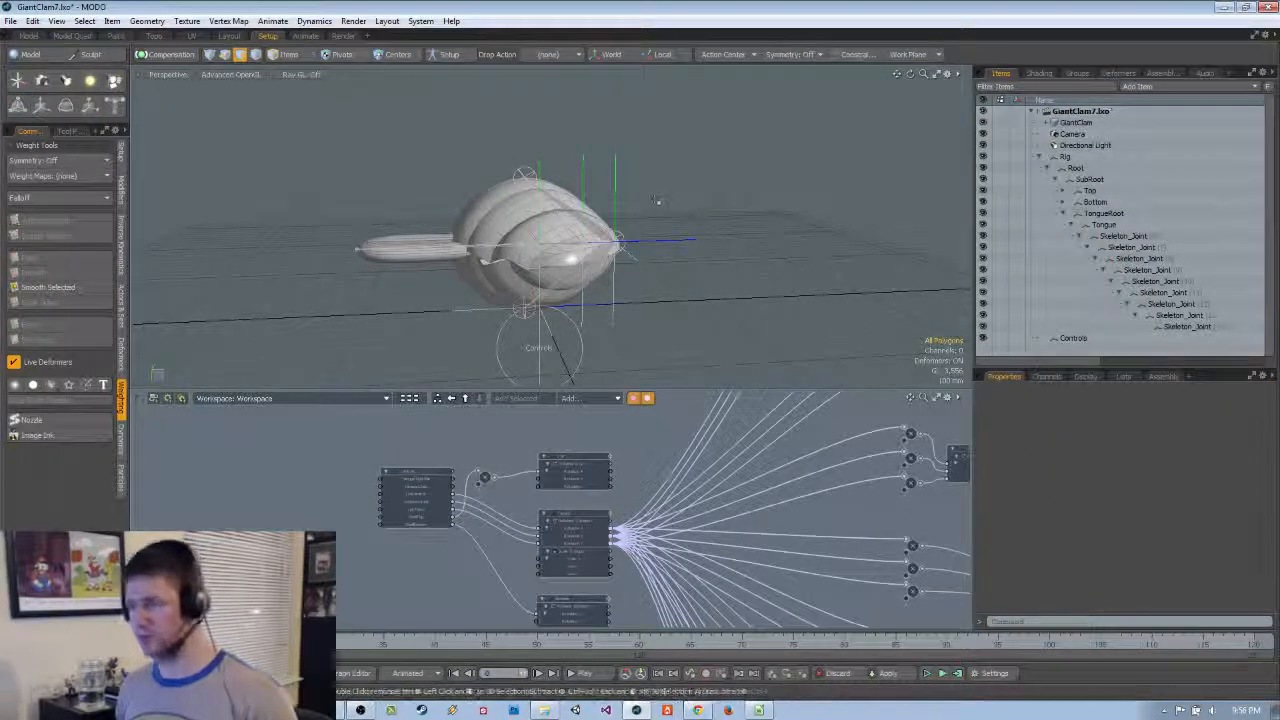
Open the shells with the Controls item, setting ShellTop to about 16.1 and ShellBottom to about 9.35
scroll(647, 240, "down", 3)
key("5")
left_click(588, 347)
scroll(573, 330, "up", 3)
left_click_drag(440, 160, 479, 202, "alt")
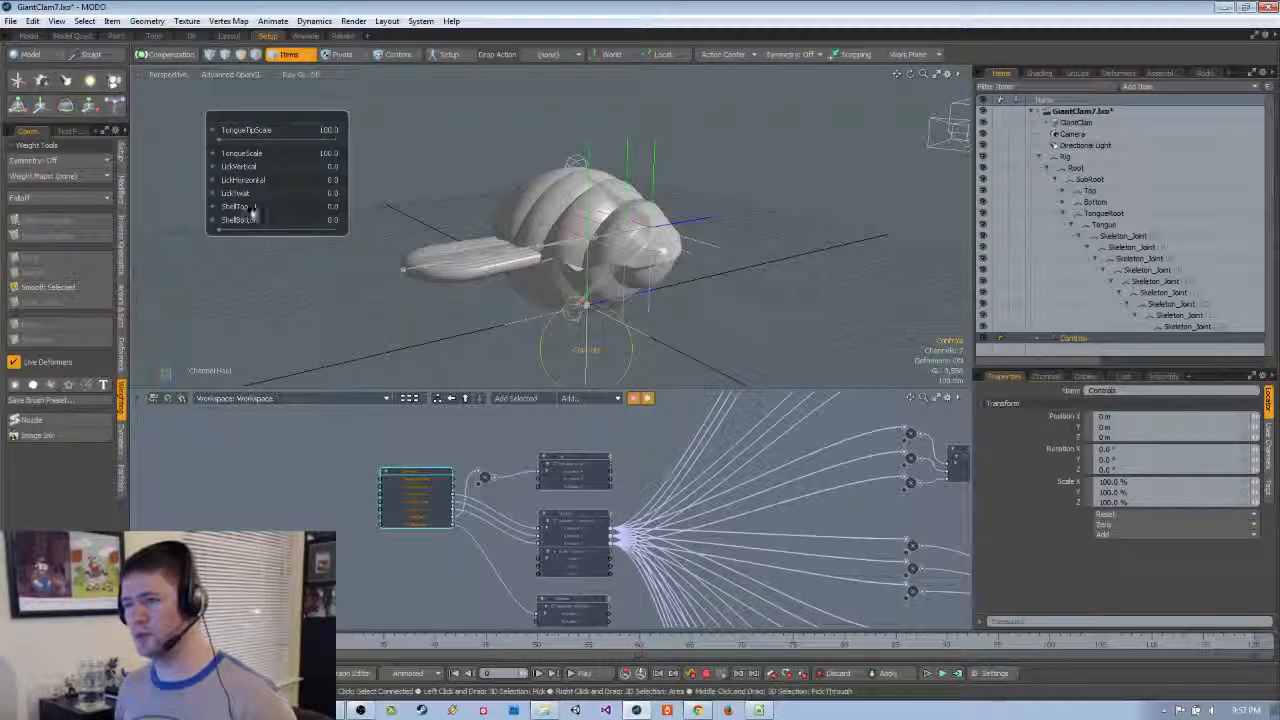
mouse_move(240, 206)
left_mouse_down()
mouse_move(275, 206)
mouse_move(250, 206)
mouse_move(262, 219)
left_mouse_up()
left_click_drag(450, 200, 487, 232, "alt")
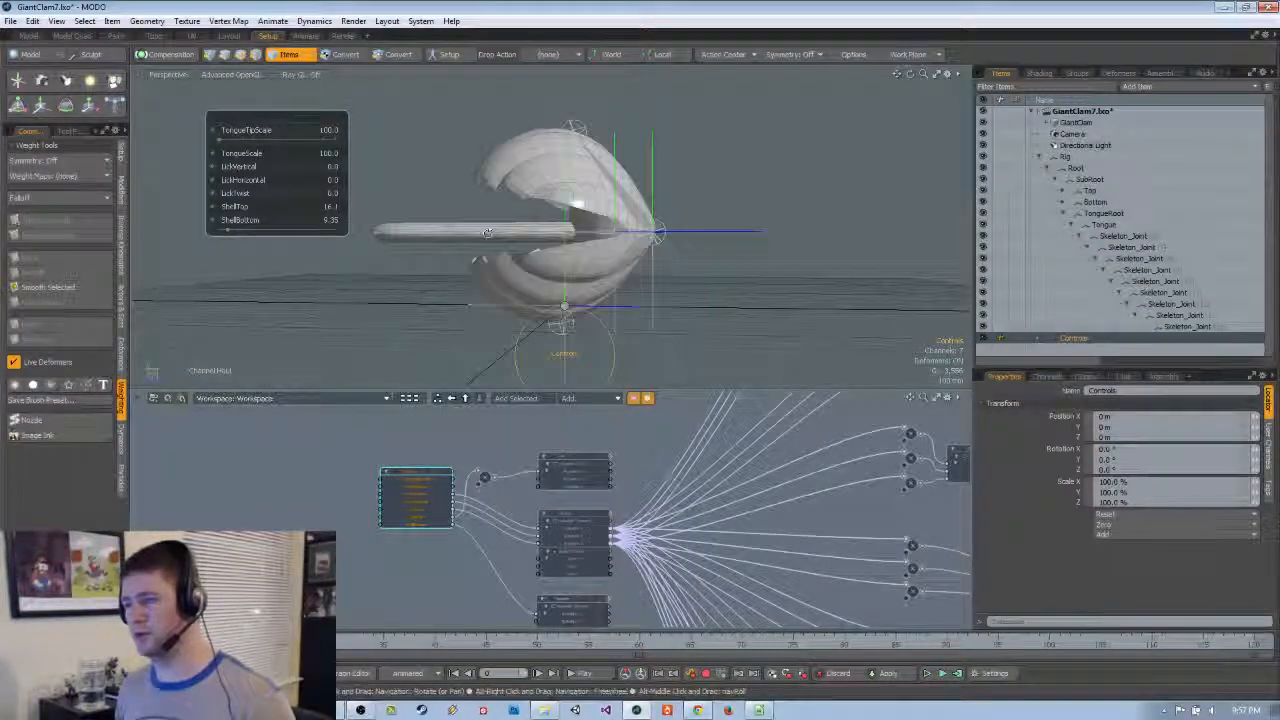
left_click_drag(577, 204, 645, 208, "alt")
left_click_drag(548, 248, 503, 232, "alt")
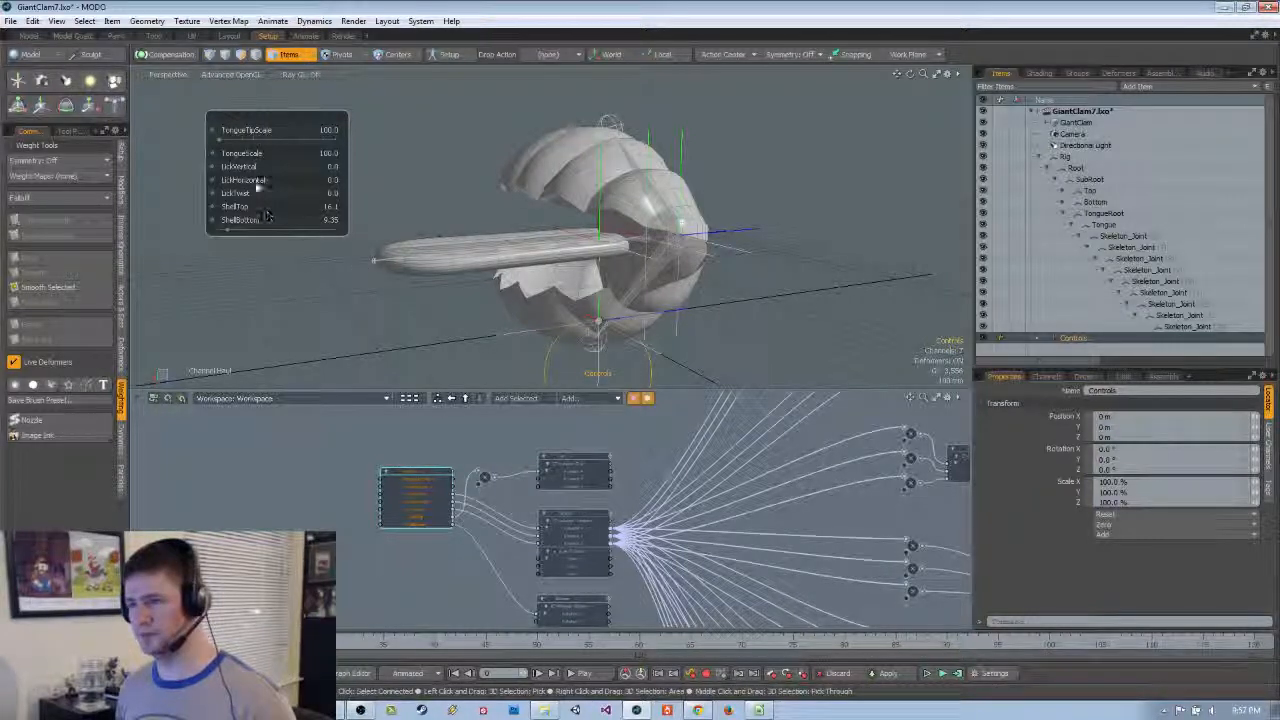
Bend and twist the tongue with the Controls channels, setting LickVertical to about -7.96 and LickTwist to -10.0
left_click_drag(422, 168, 470, 188, "alt")
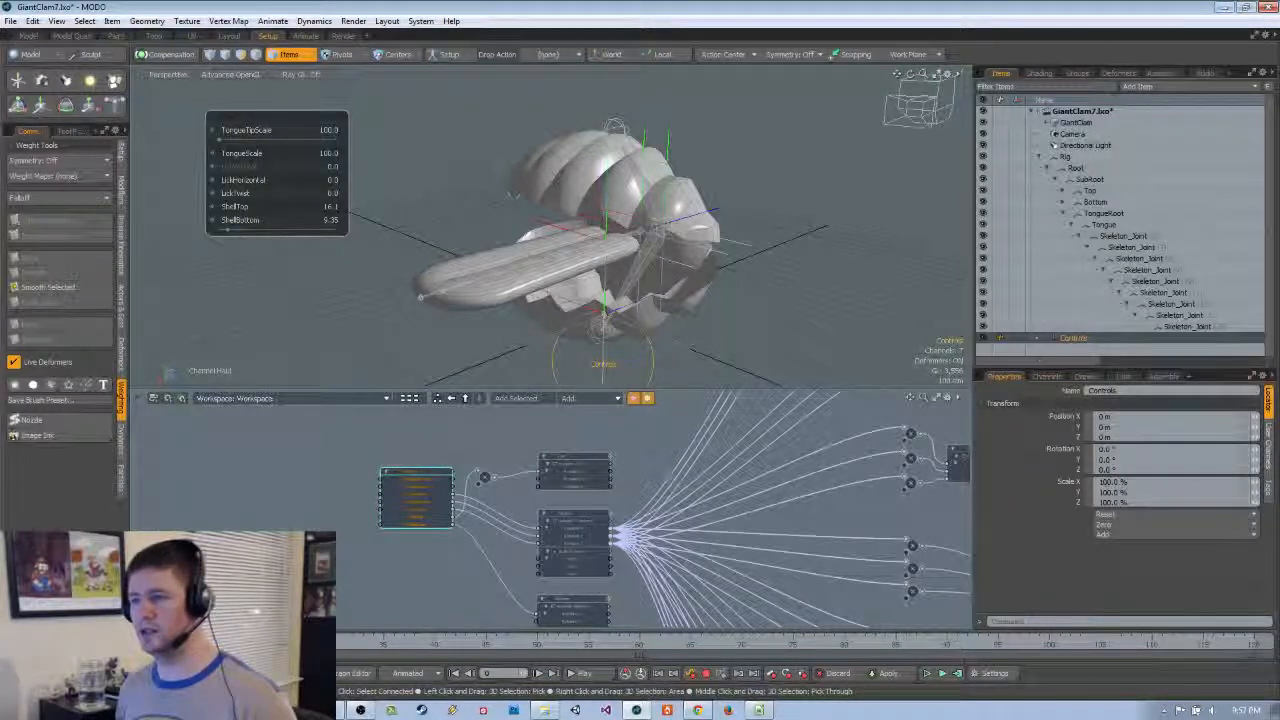
left_click_drag(517, 198, 580, 198)
left_click_drag(498, 198, 628, 197)
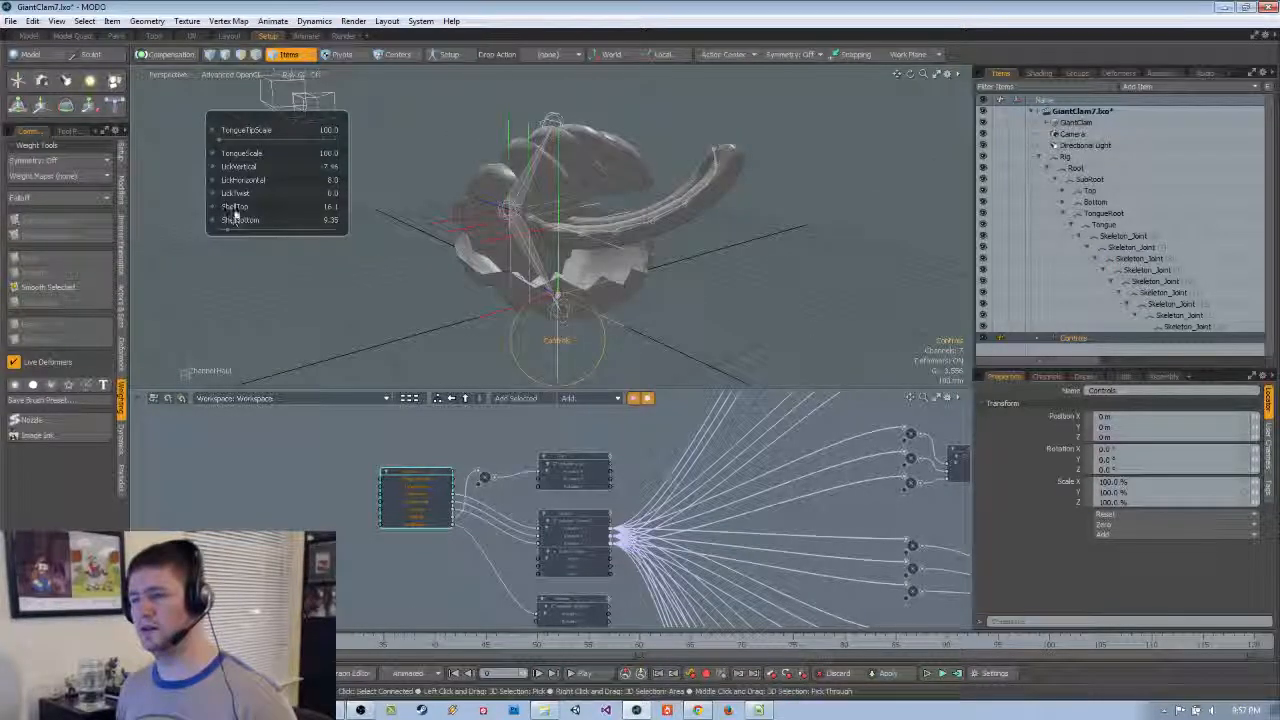
left_click_drag(440, 195, 315, 195)
left_click_drag(848, 290, 531, 254, "alt")
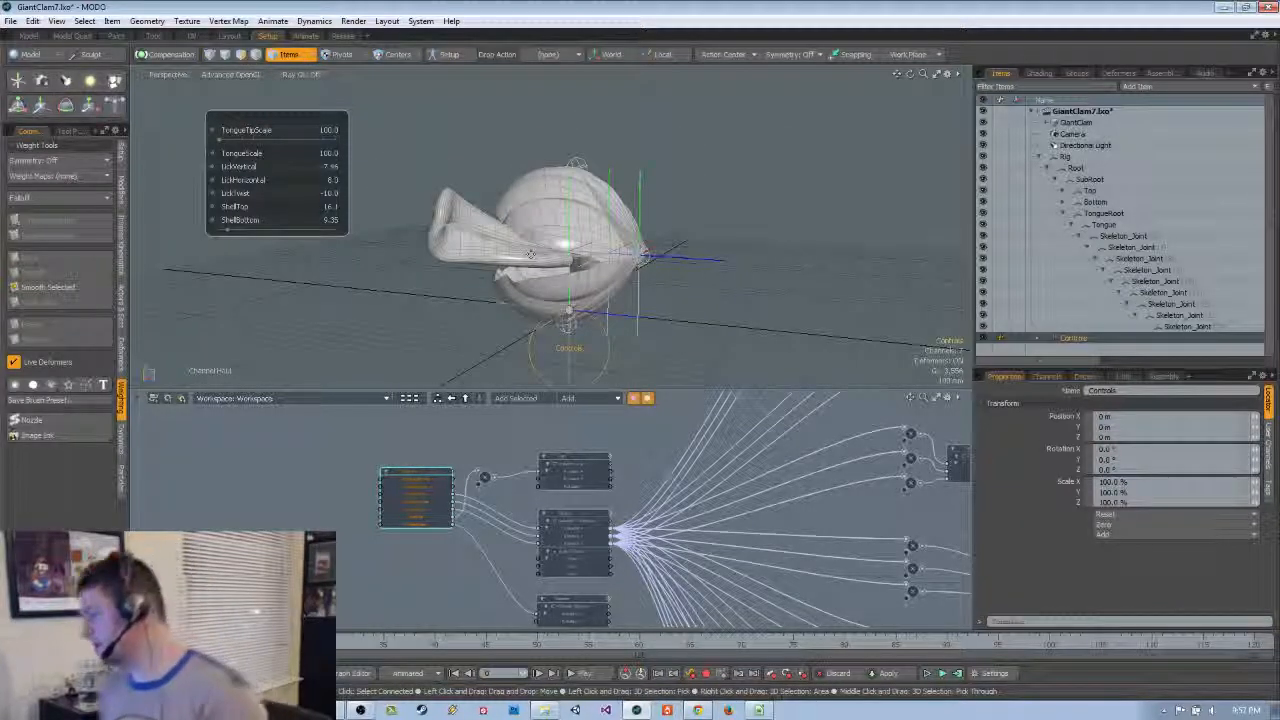